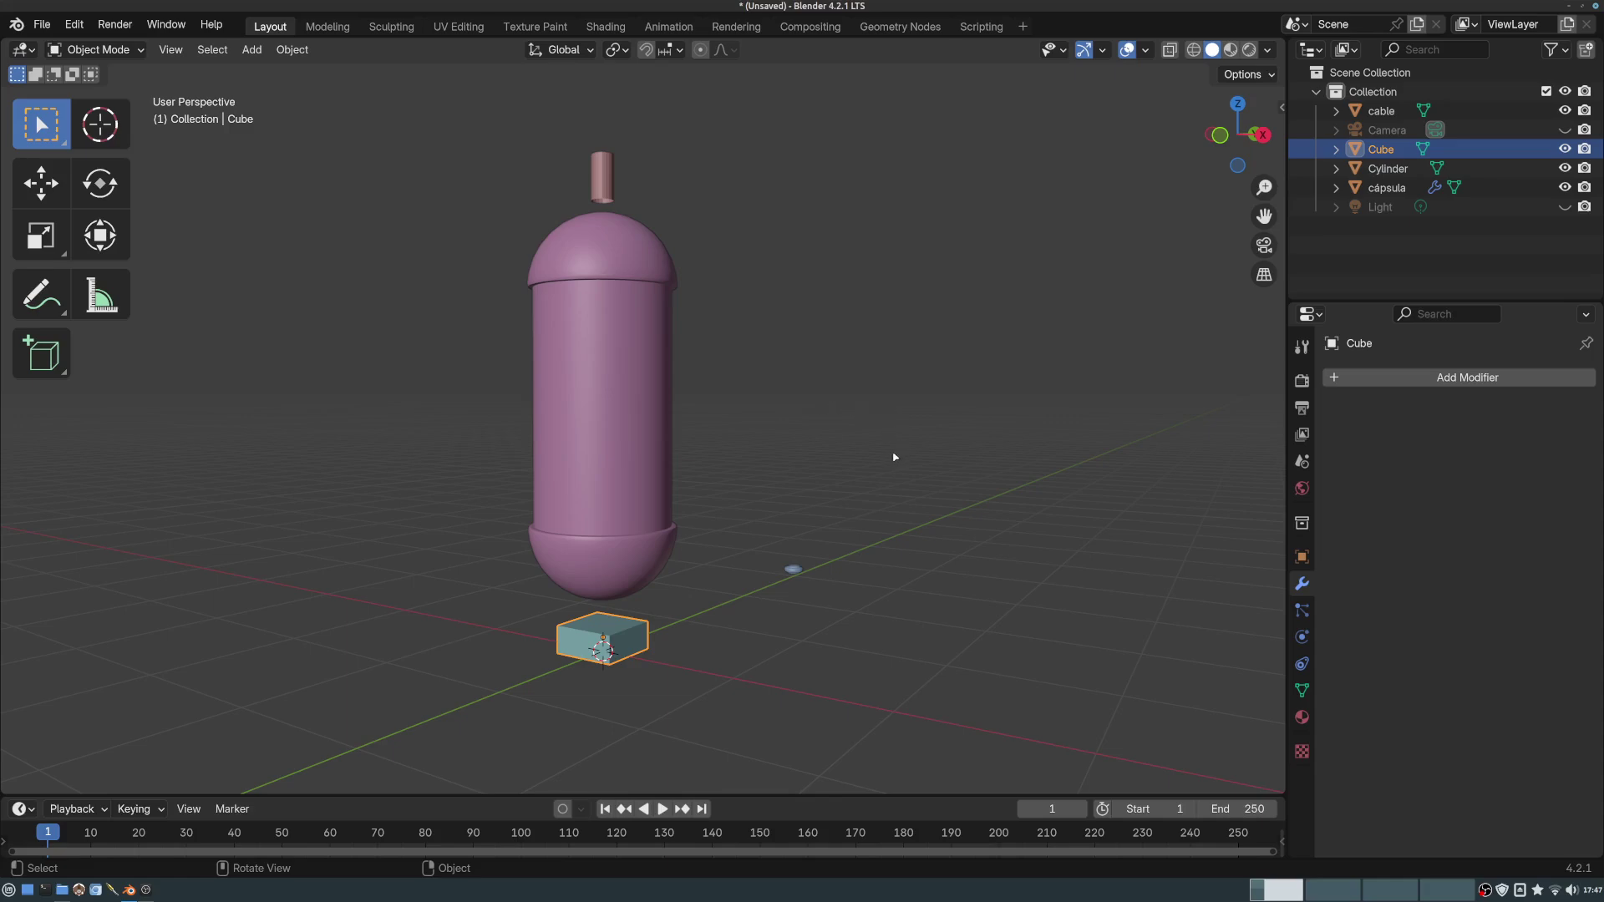
- Switch the viewport to orthographic projection and get a close view of the small blue ring-shaped object
mouse_move(925, 492)
middle_mouse_down()
mouse_move(849, 494)
mouse_move(897, 496)
middle_mouse_up()
middle_click_drag(827, 575, 819, 426)
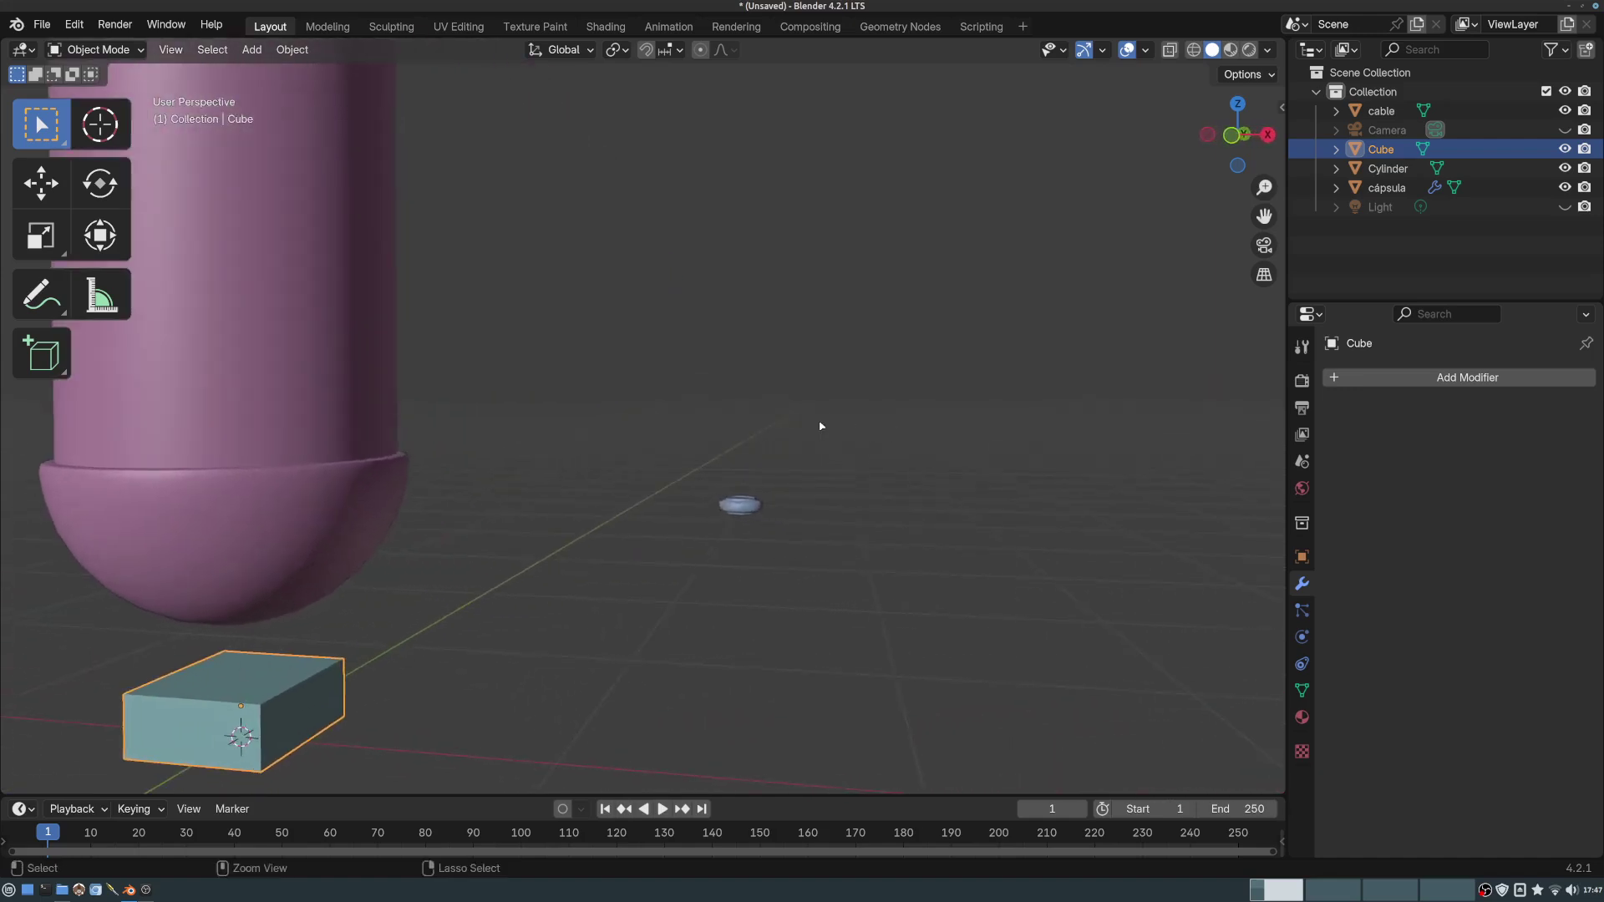
middle_click_drag(822, 484, 829, 409, "ctrl")
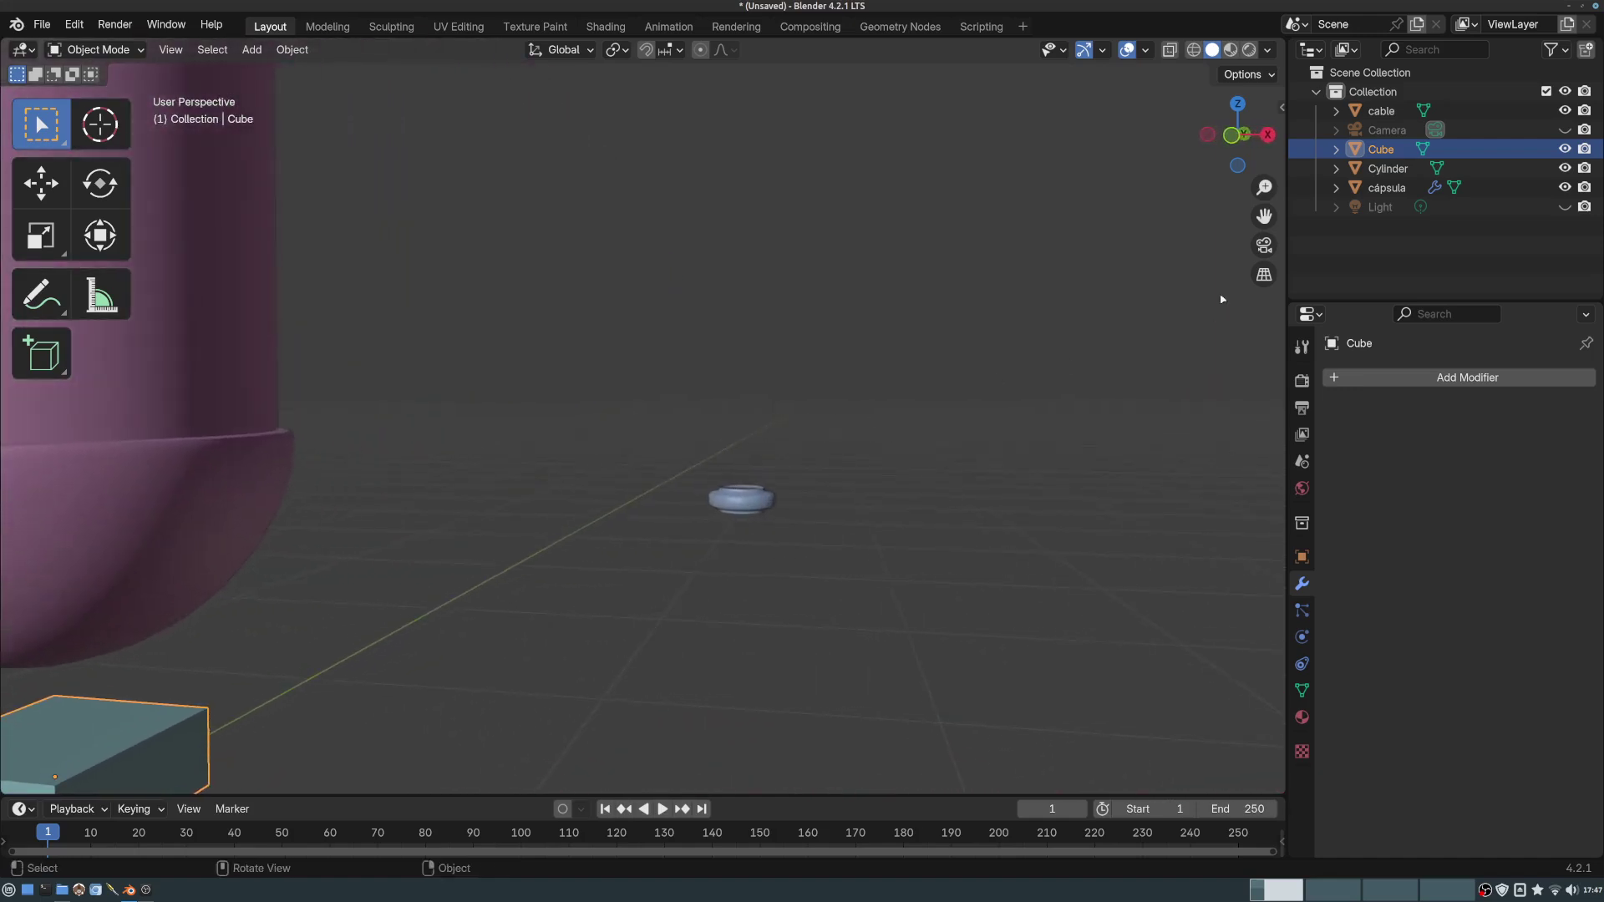
left_click(1264, 274)
middle_click_drag(1212, 384, 666, 512)
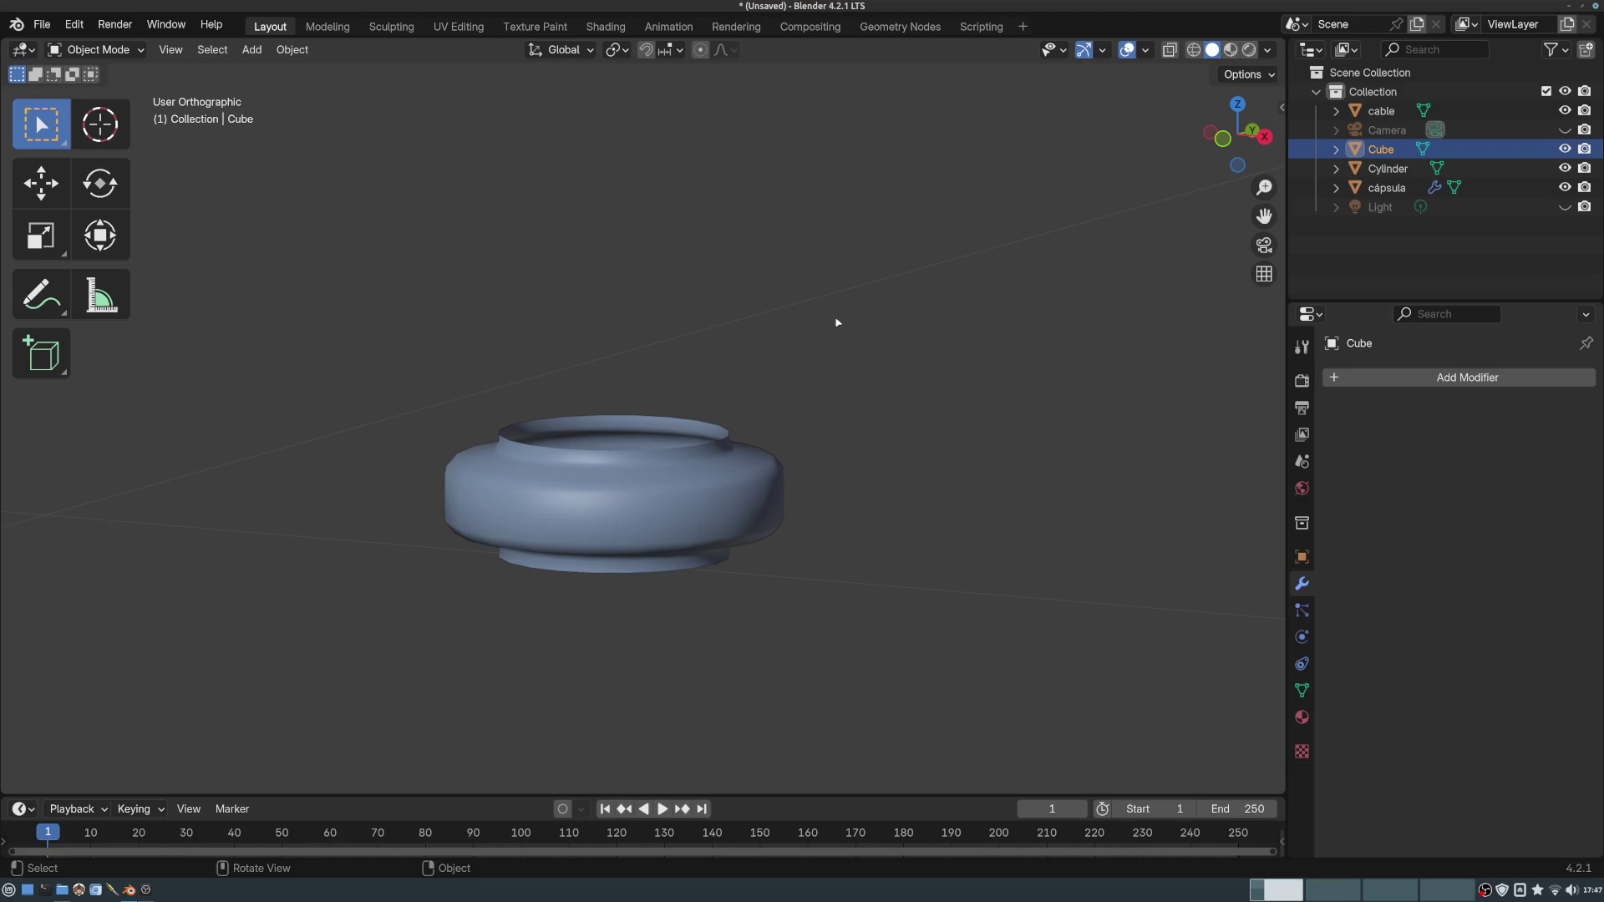
- Select the small blue cable object and hide it in the viewport
scroll(802, 297, "down", 8)
middle_click_drag(802, 298, 904, 522)
scroll(904, 316, "down", 4)
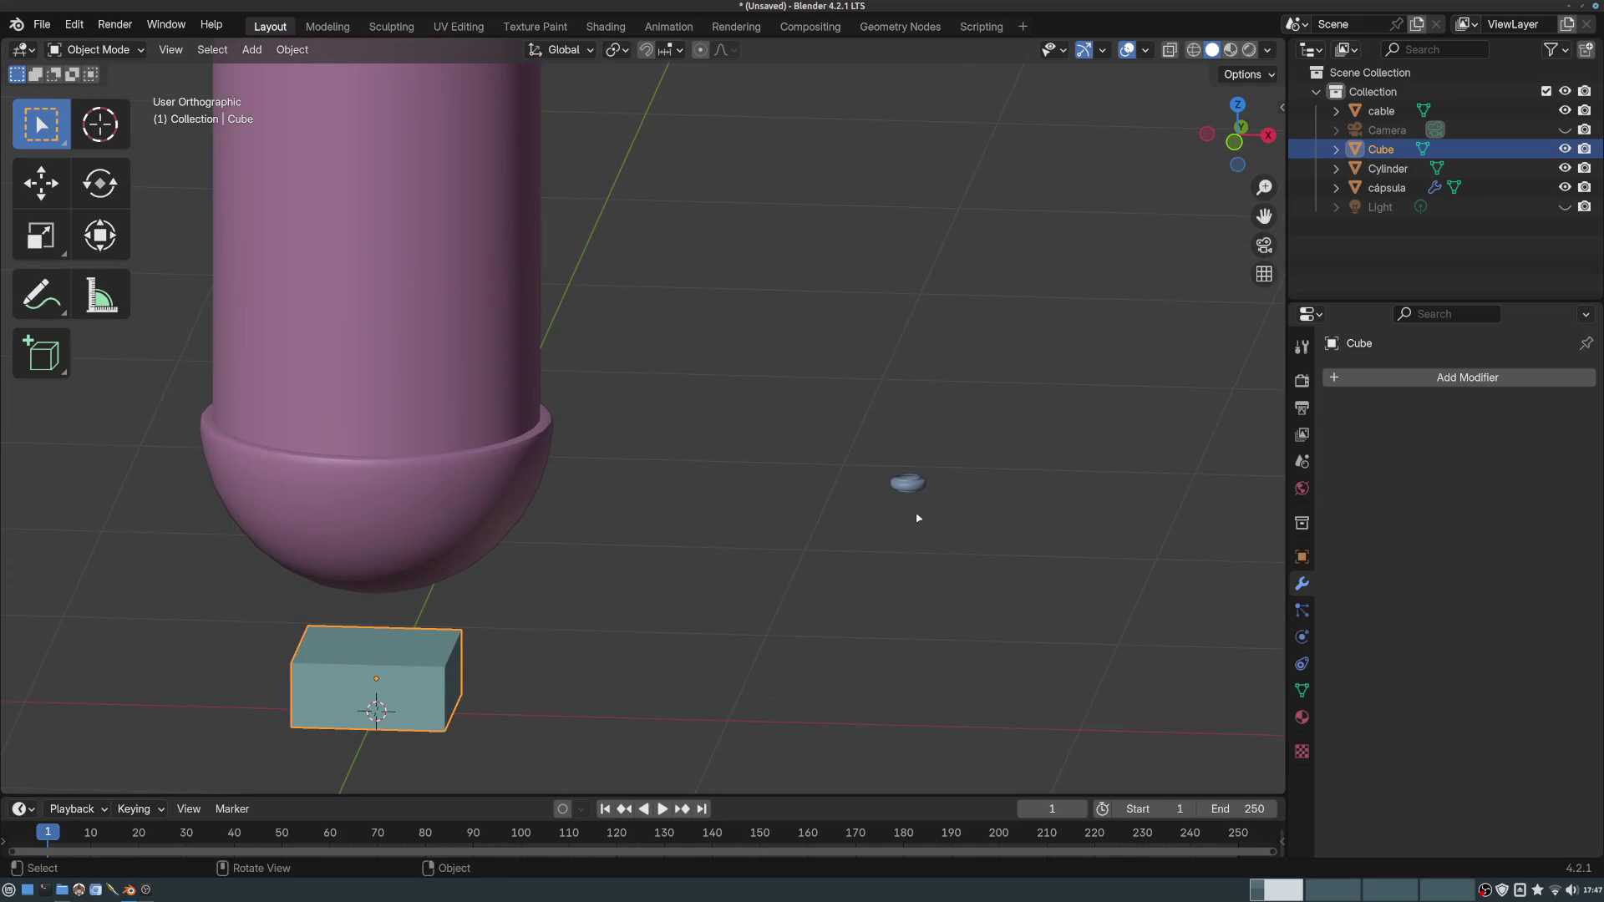
scroll(952, 464, "down", 2)
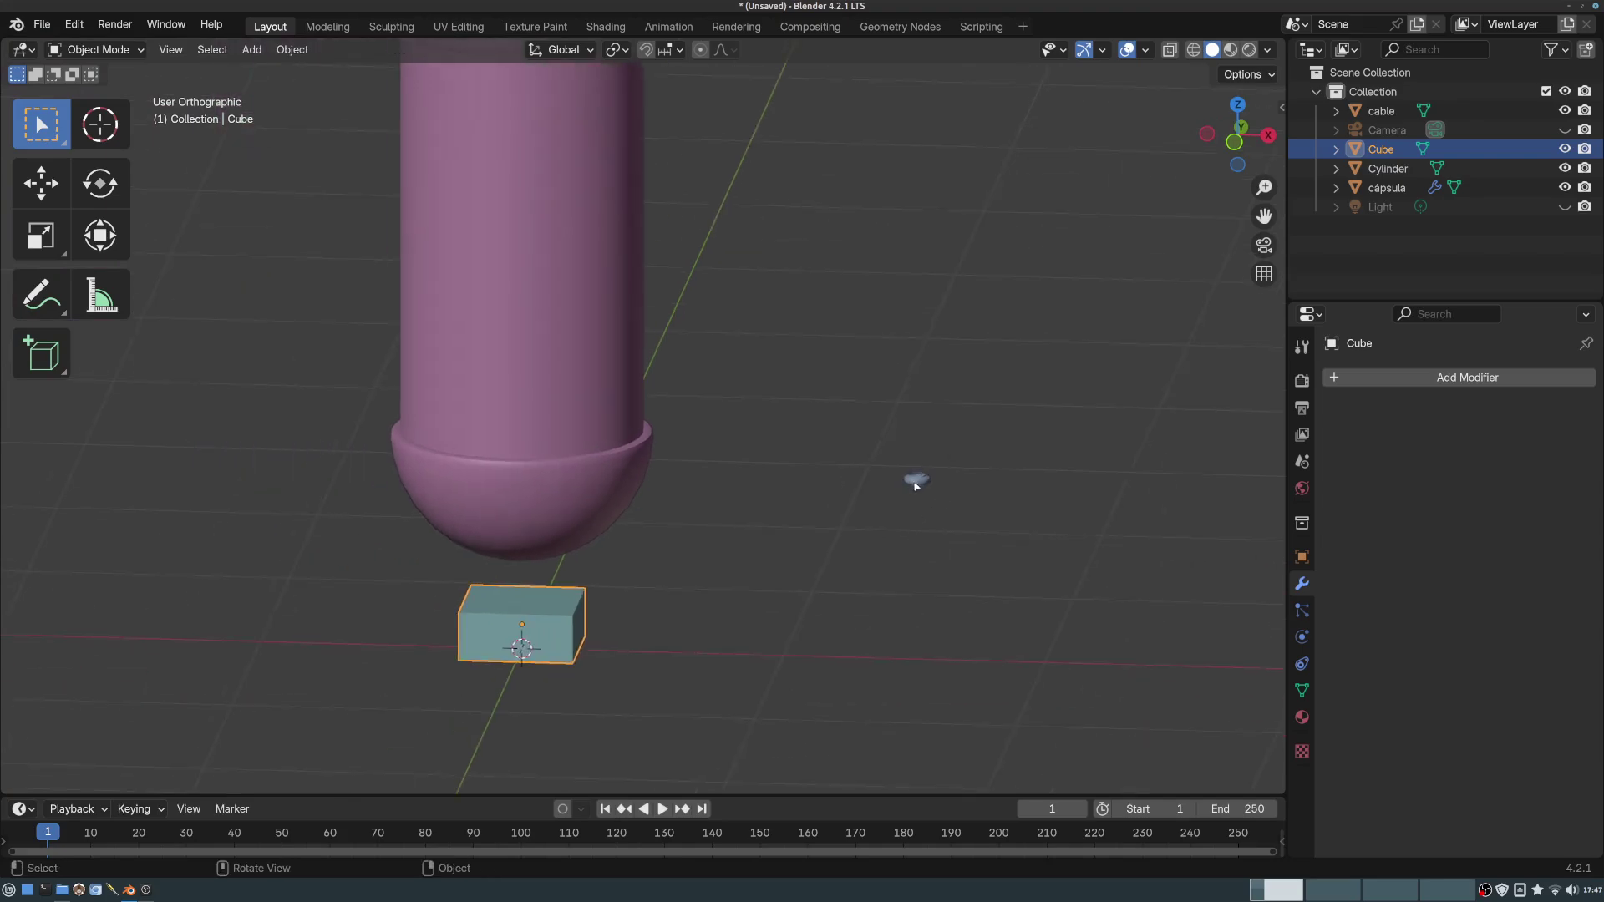
left_click(915, 483)
left_click(1564, 111)
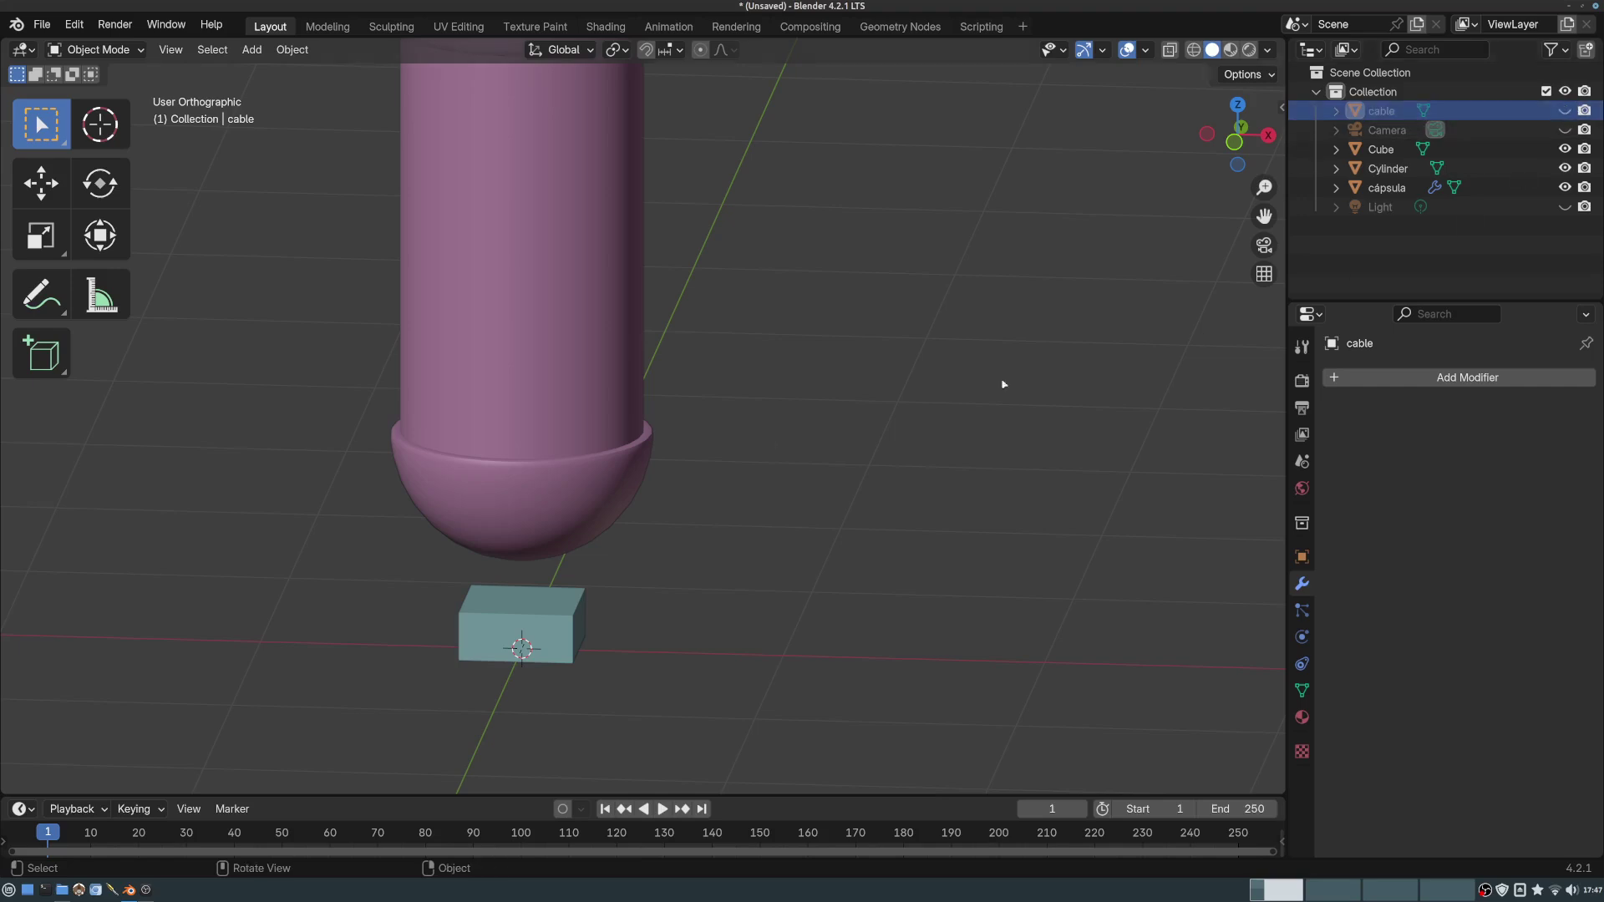
middle_click_drag(634, 394, 703, 474)
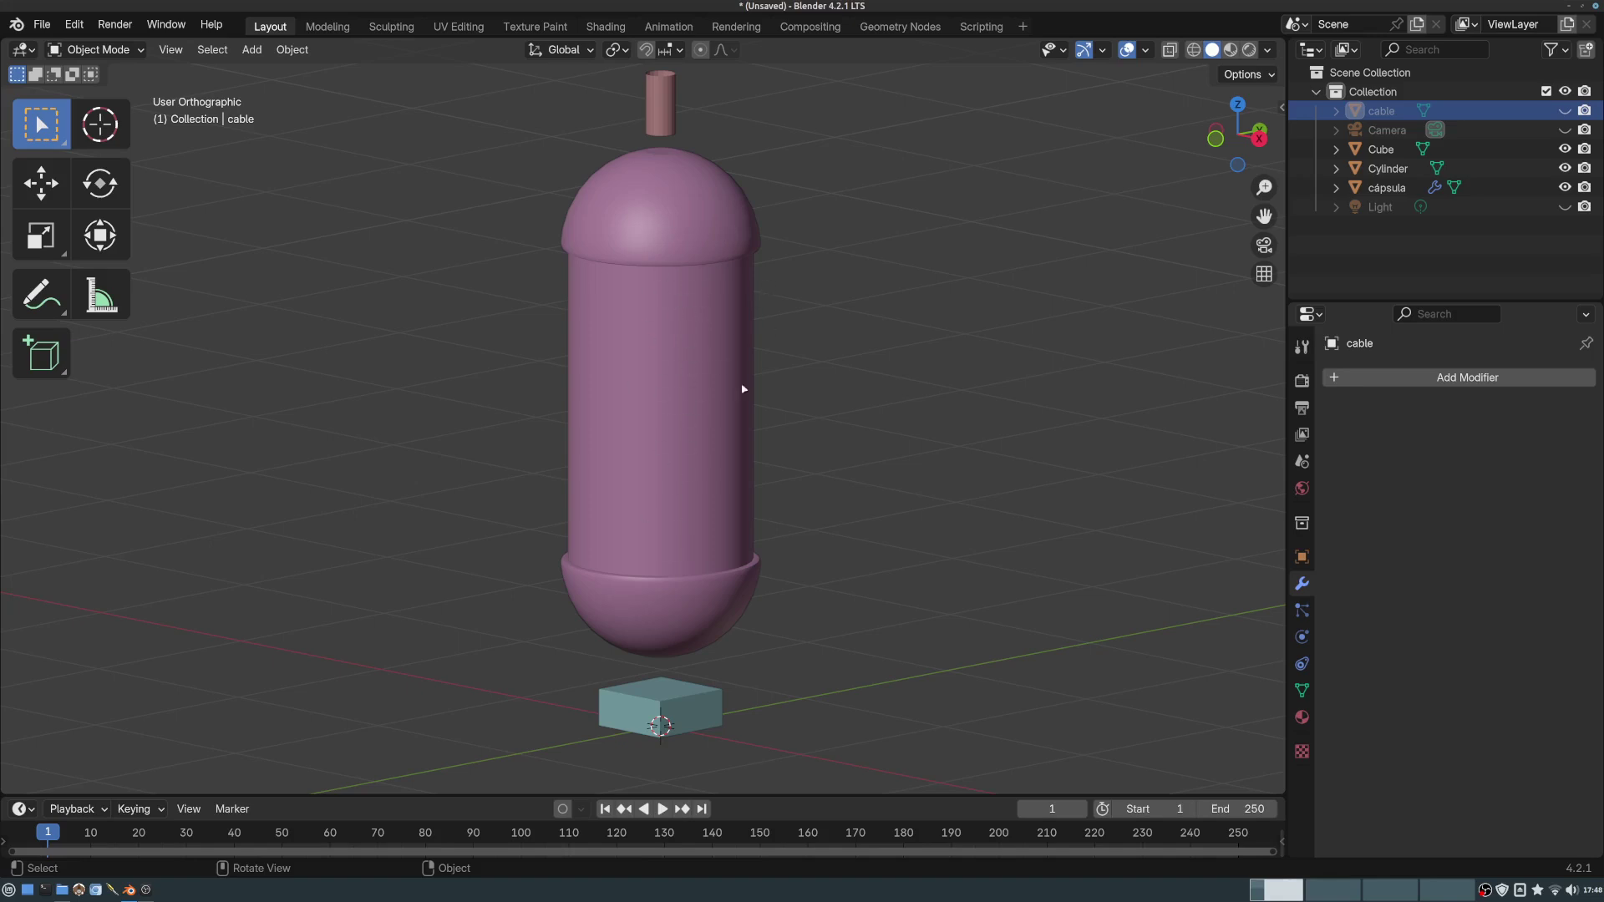
middle_click_drag(758, 395, 812, 335)
middle_click_drag(745, 415, 756, 493)
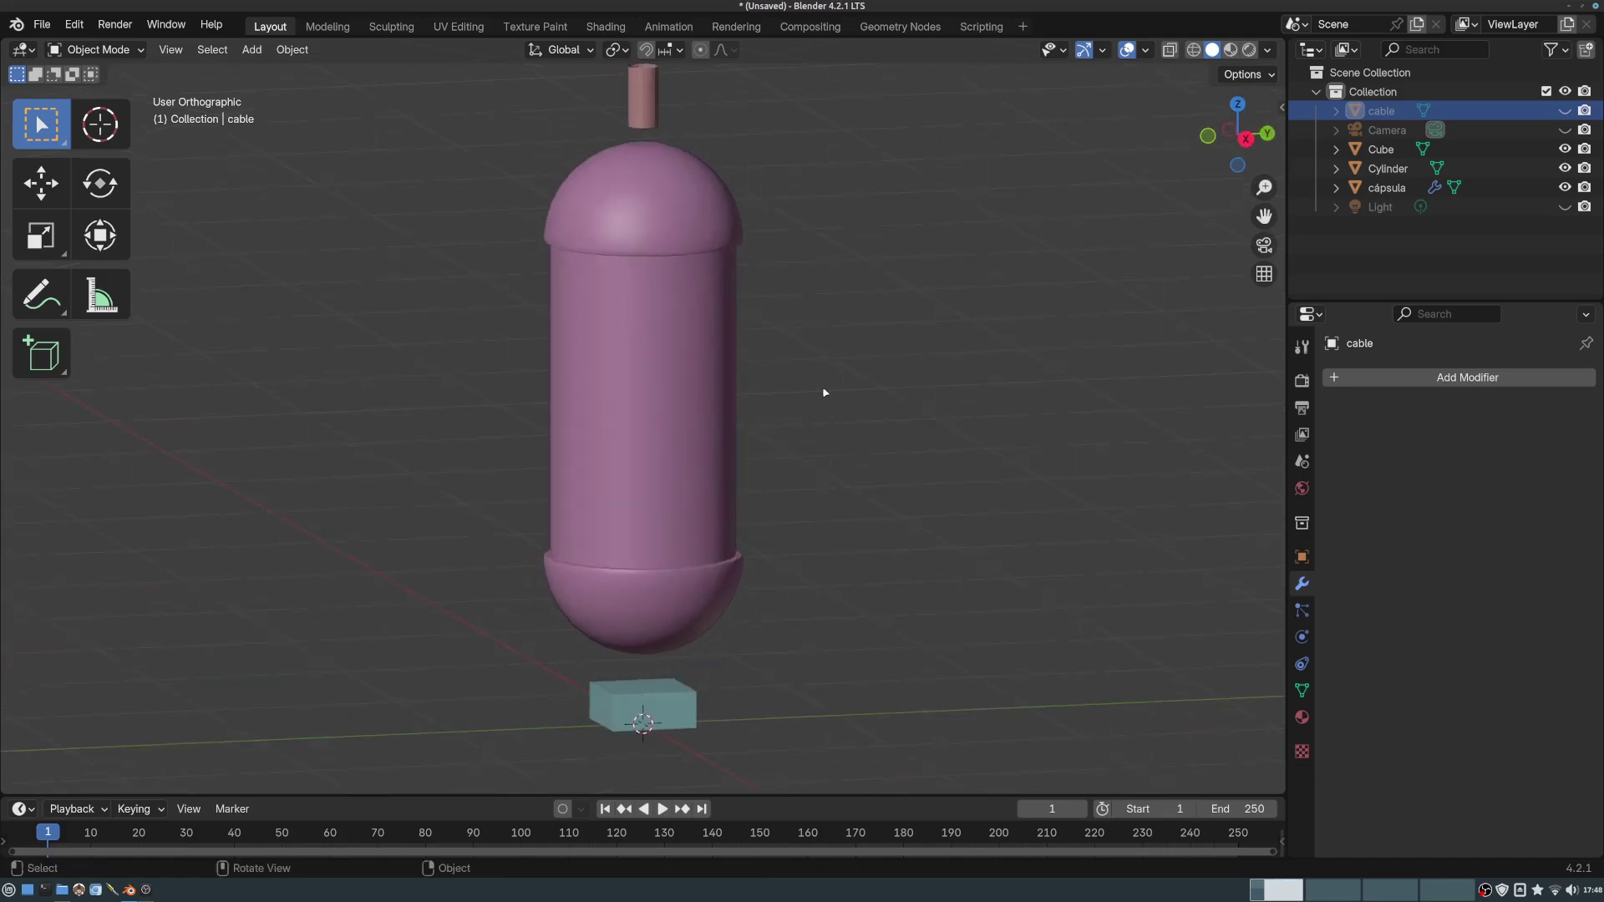
middle_click_drag(710, 589, 749, 535)
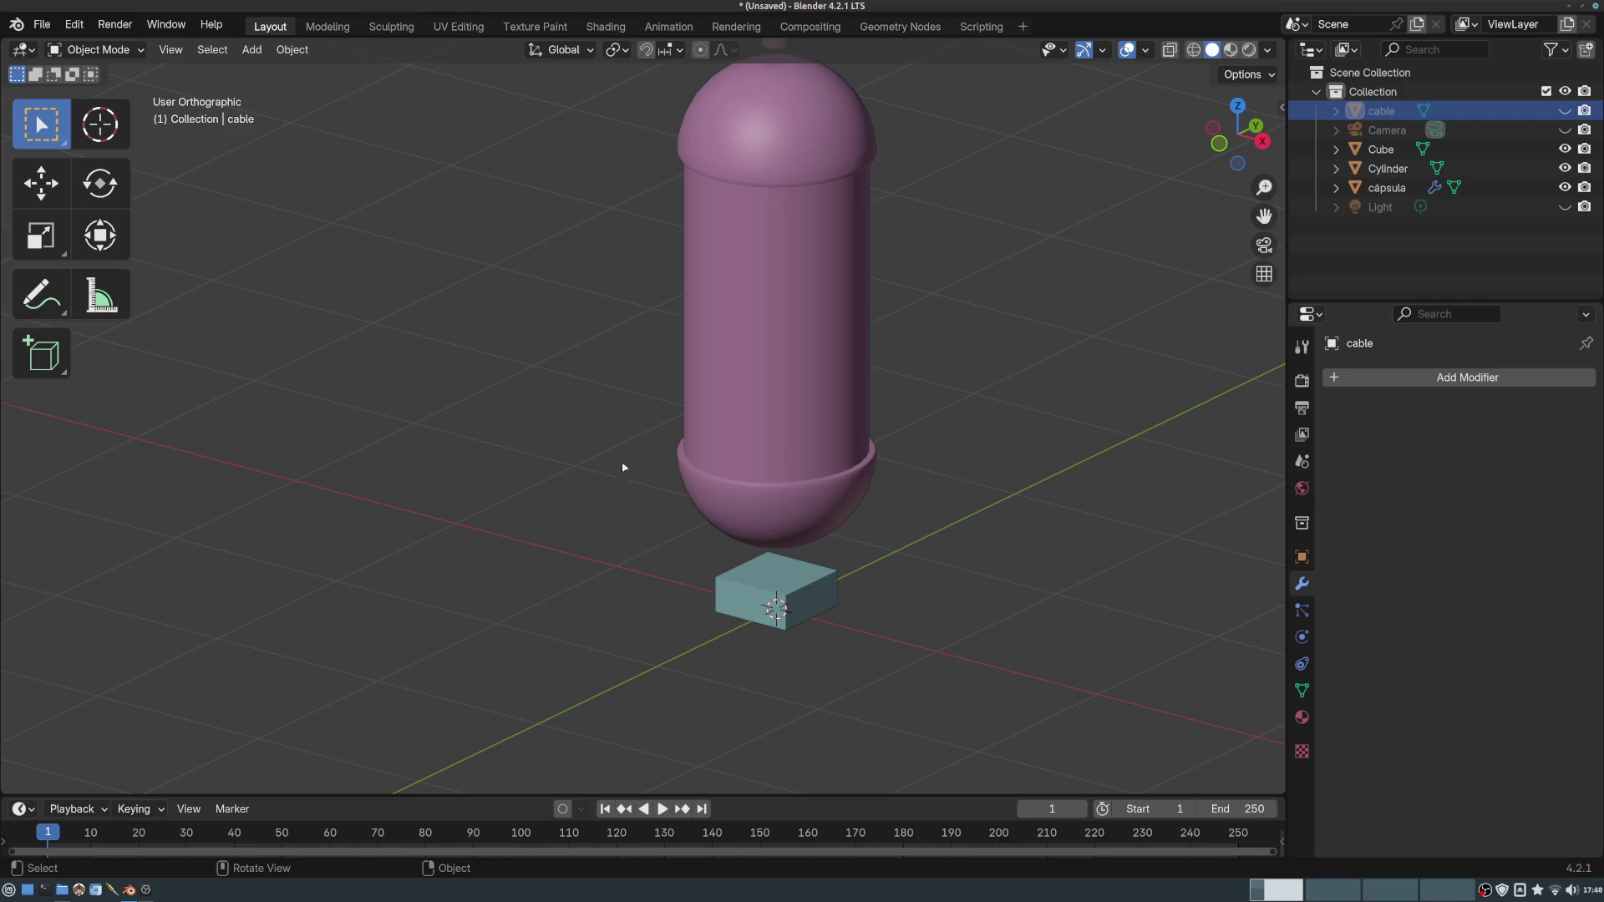
middle_click_drag(786, 392, 972, 475)
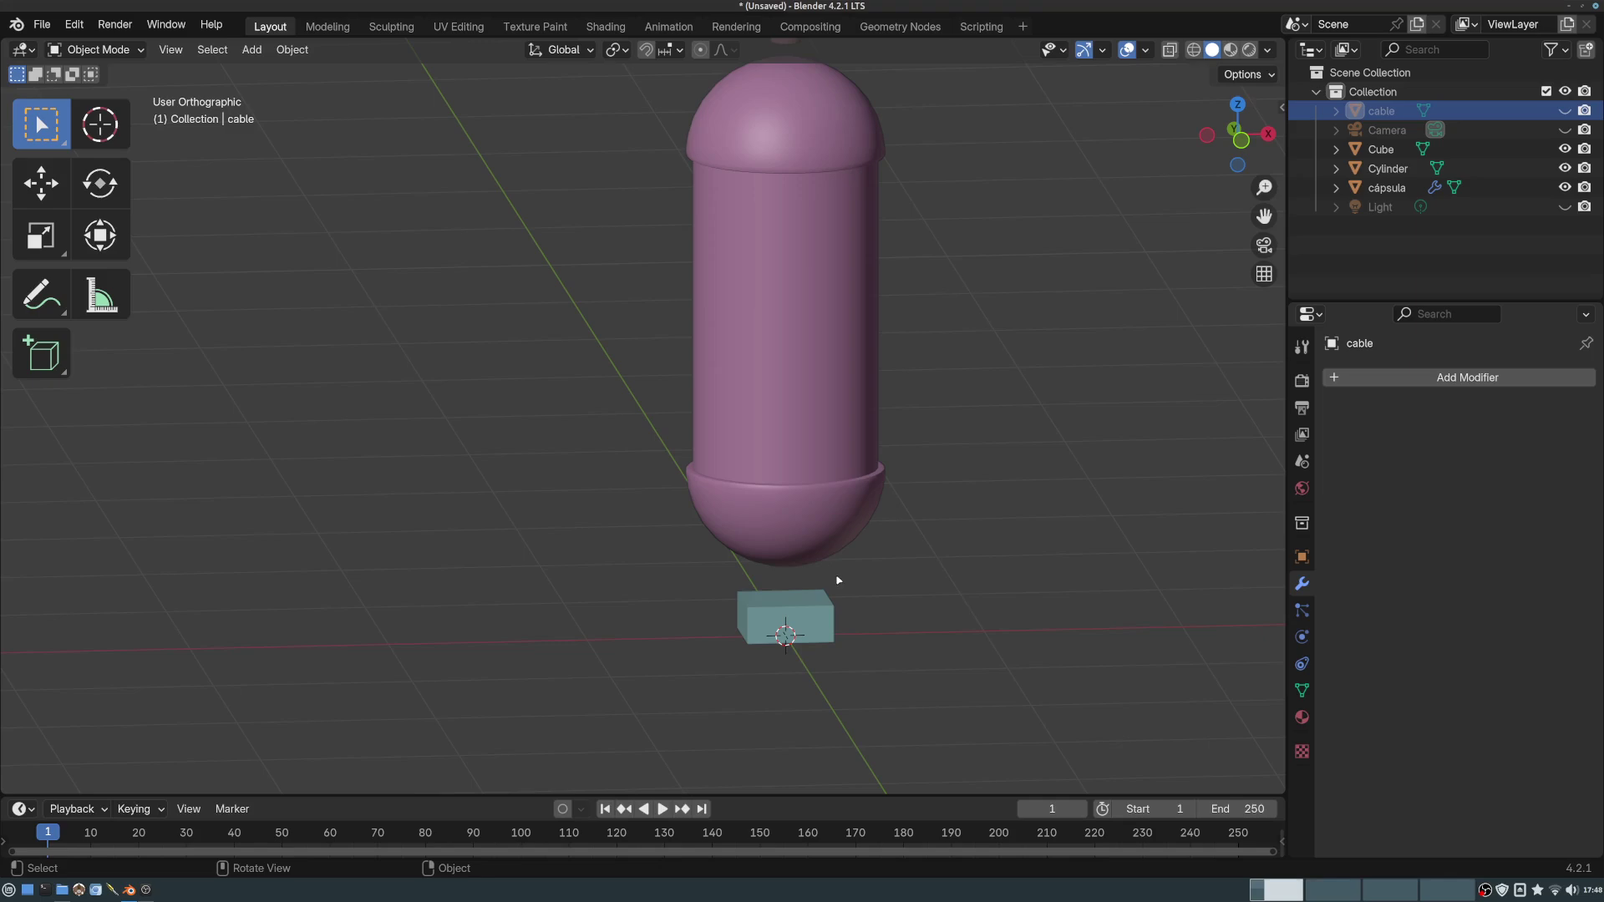
middle_click_drag(891, 598, 892, 580)
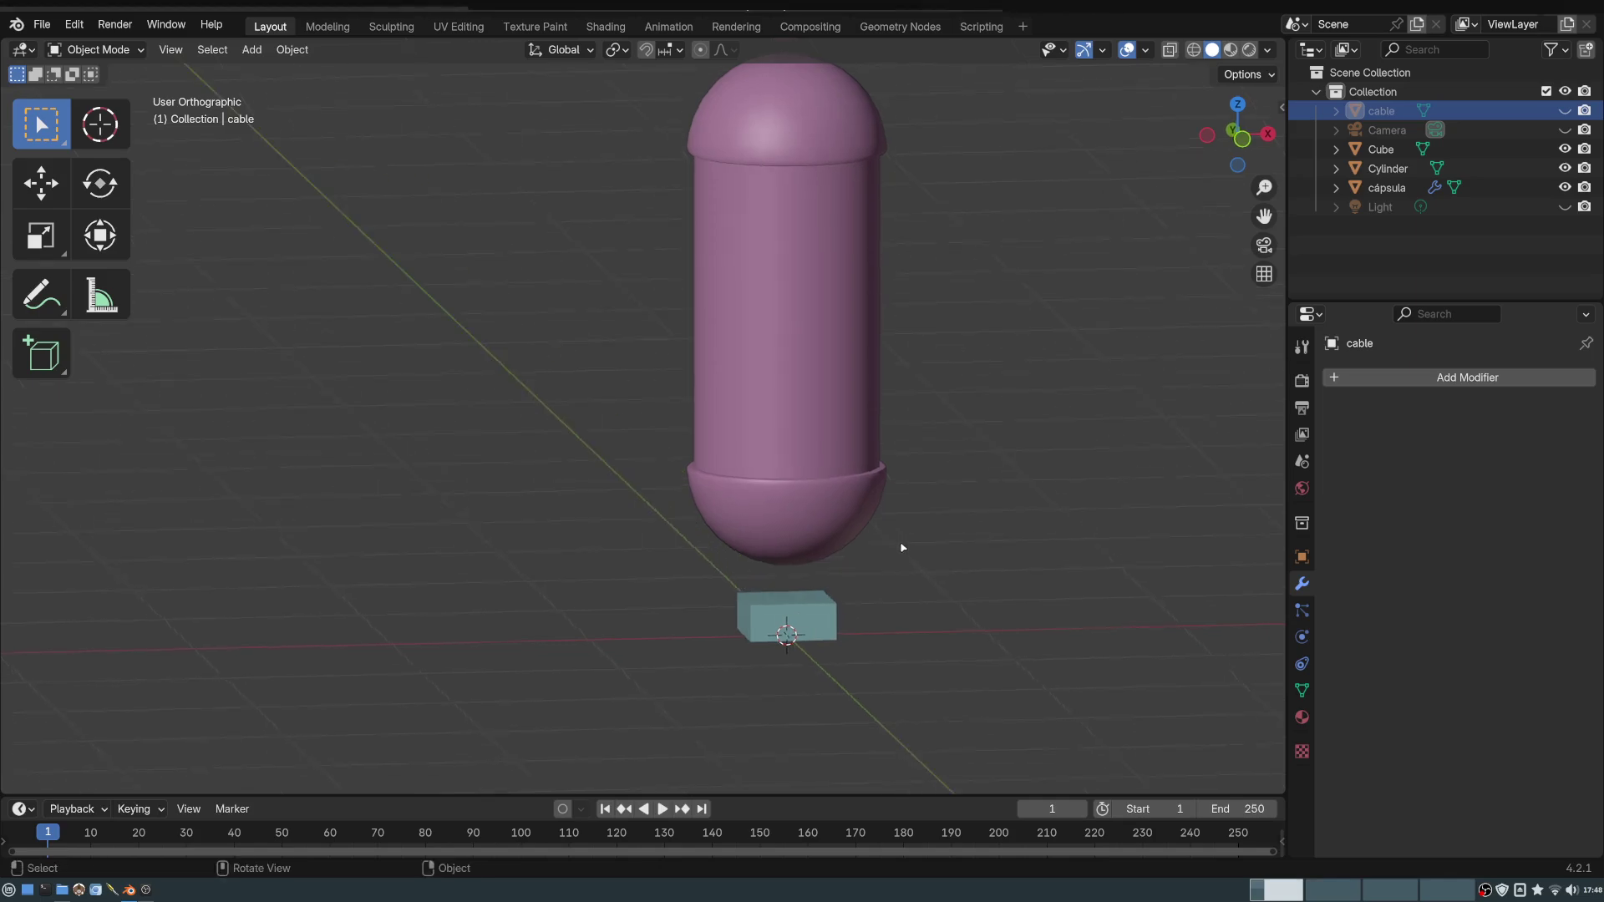
middle_click_drag(924, 527, 750, 599)
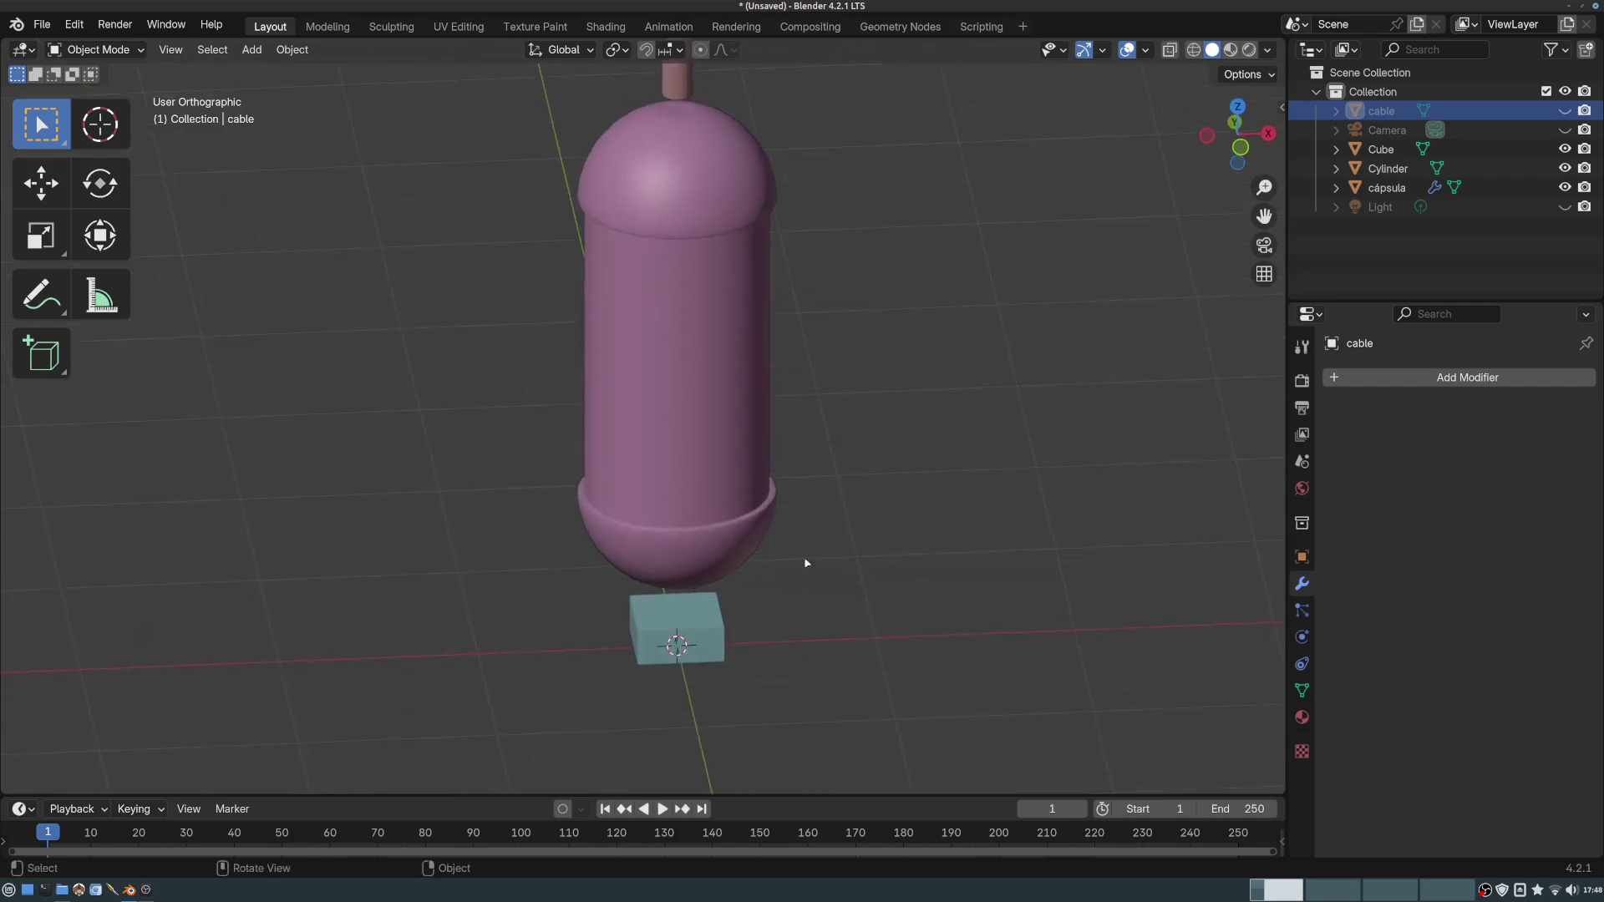
- Apply rotation and scale to the cube below the capsule and show its object transform properties
left_click(697, 628)
middle_click_drag(697, 628, 802, 590)
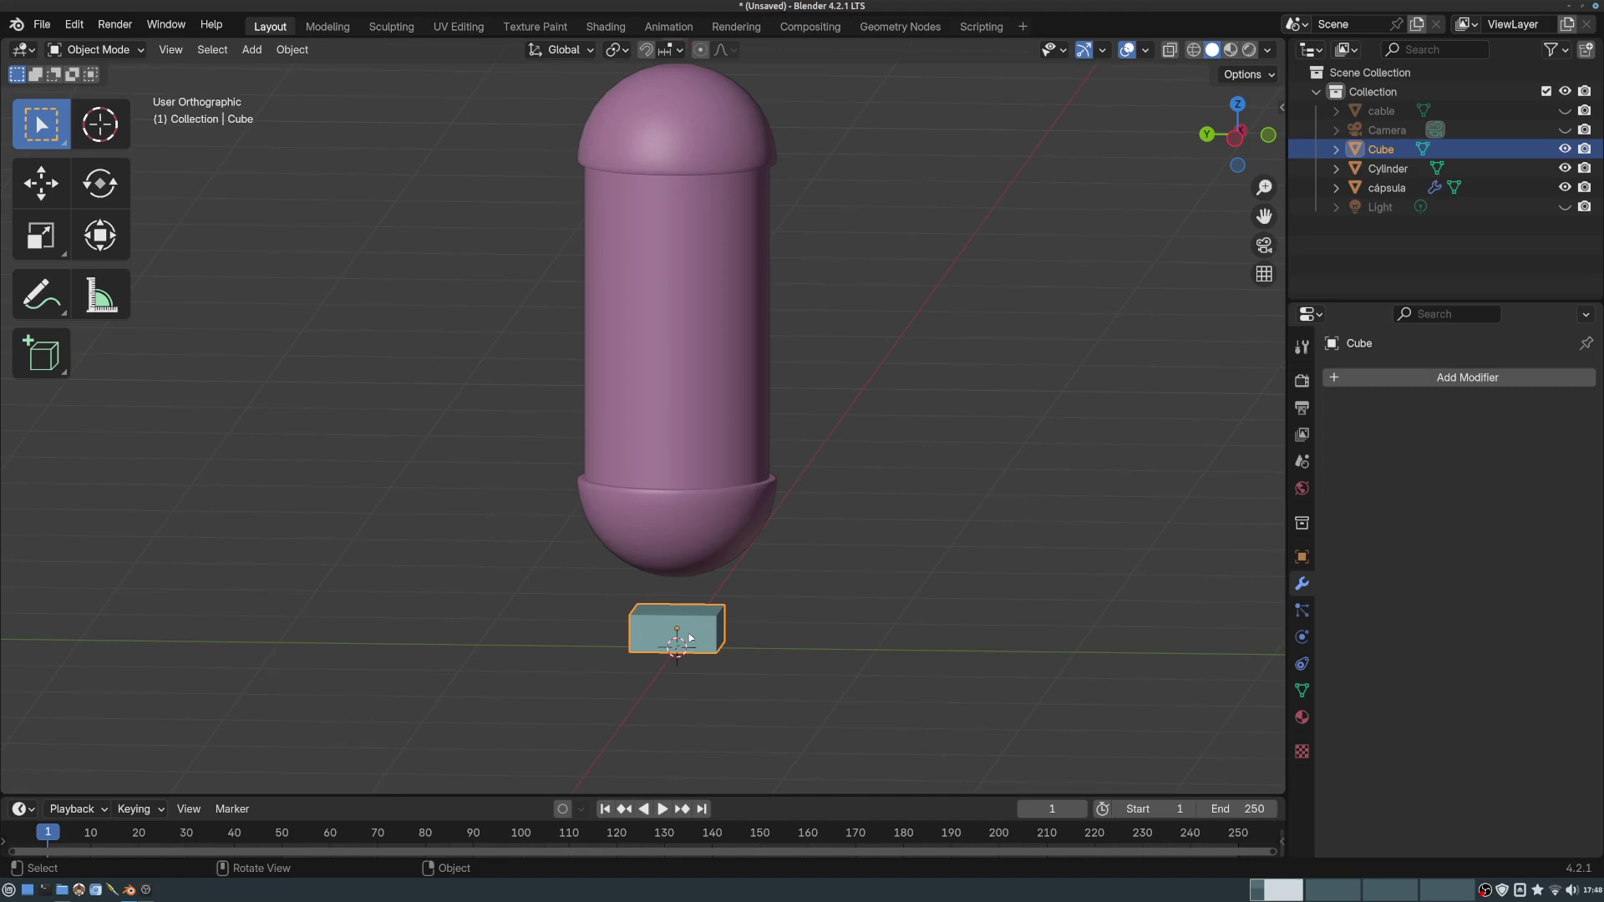
key("ctrl+a")
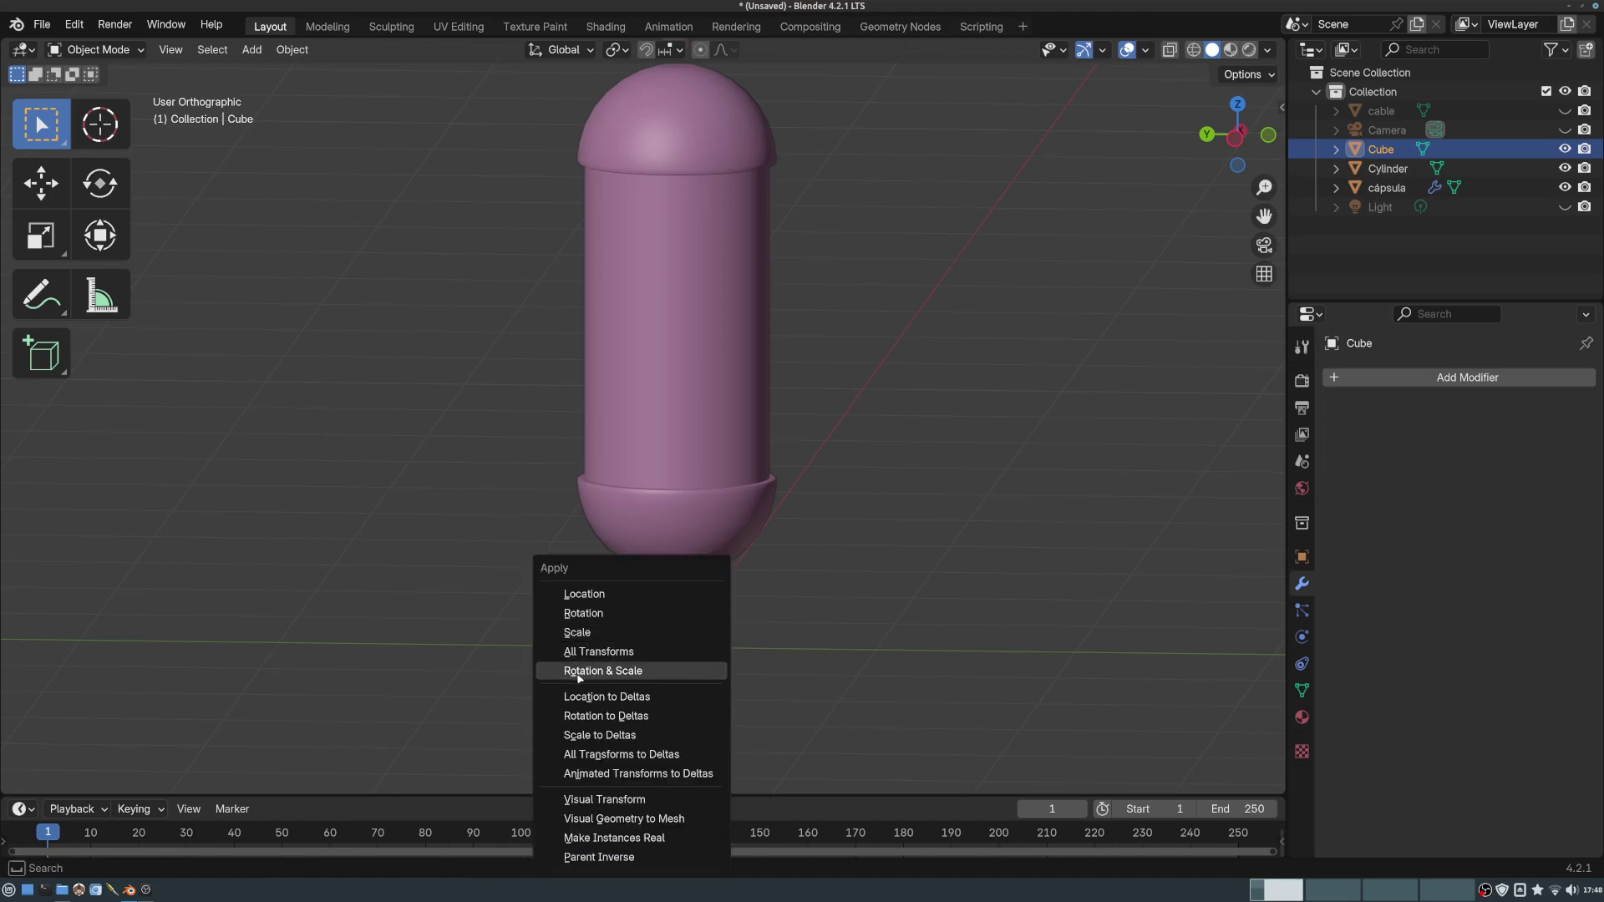
left_click(620, 670)
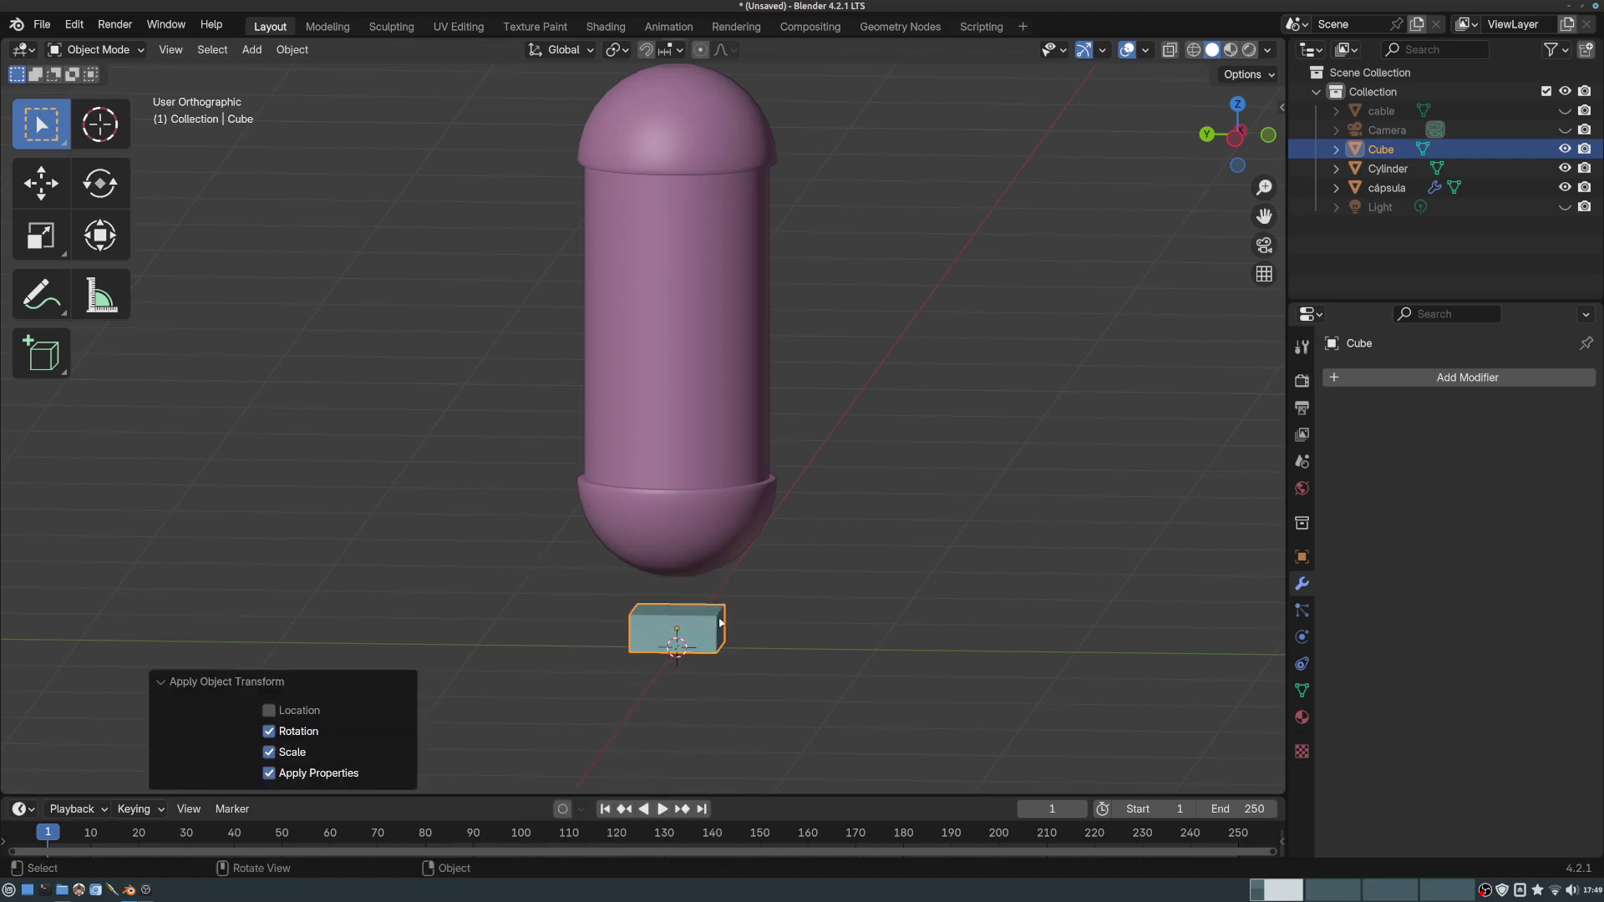
left_click(250, 680)
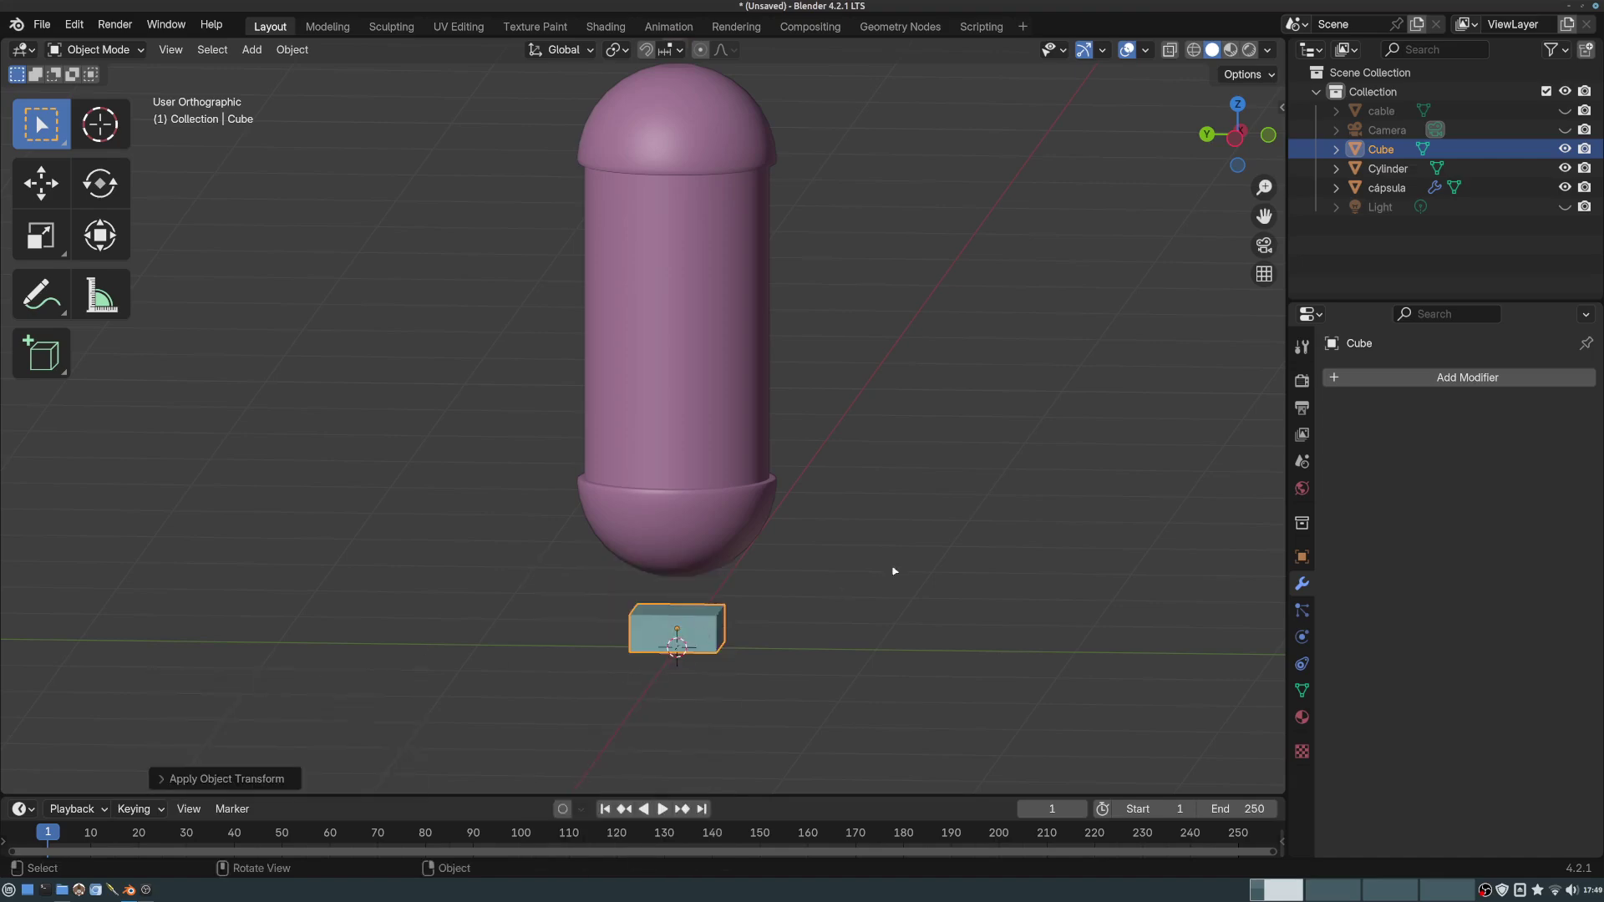
left_click(1301, 556)
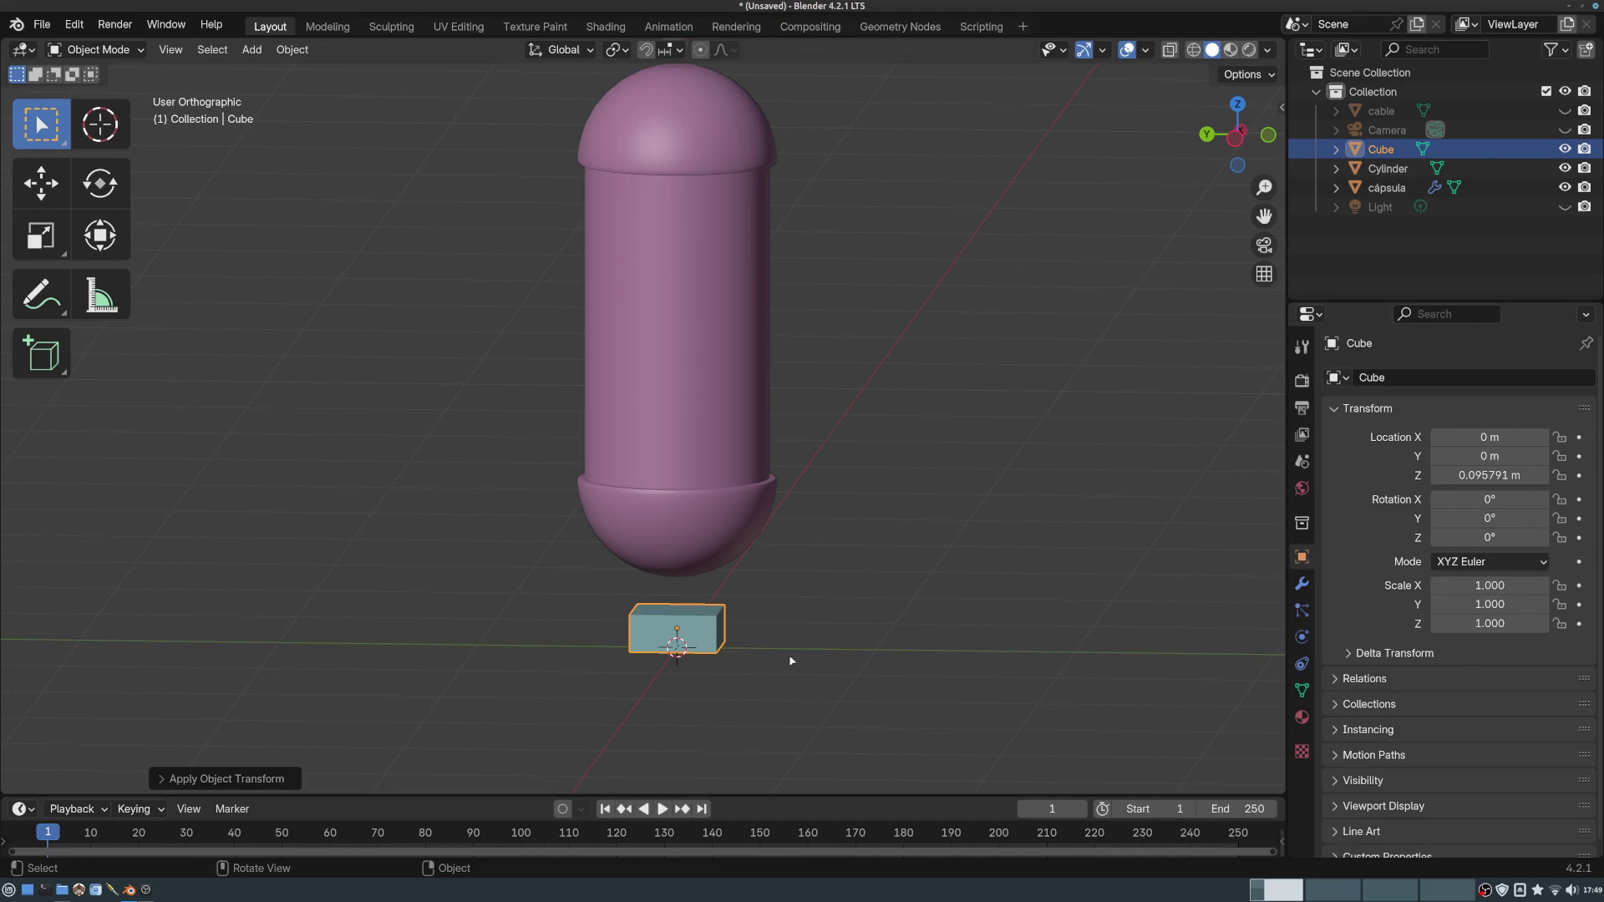
- In Edit Mode, move the cube's whole mesh about 0.45 m along negative Y and raise it along Z beside the capsule's base
scroll(786, 647, "up", 2)
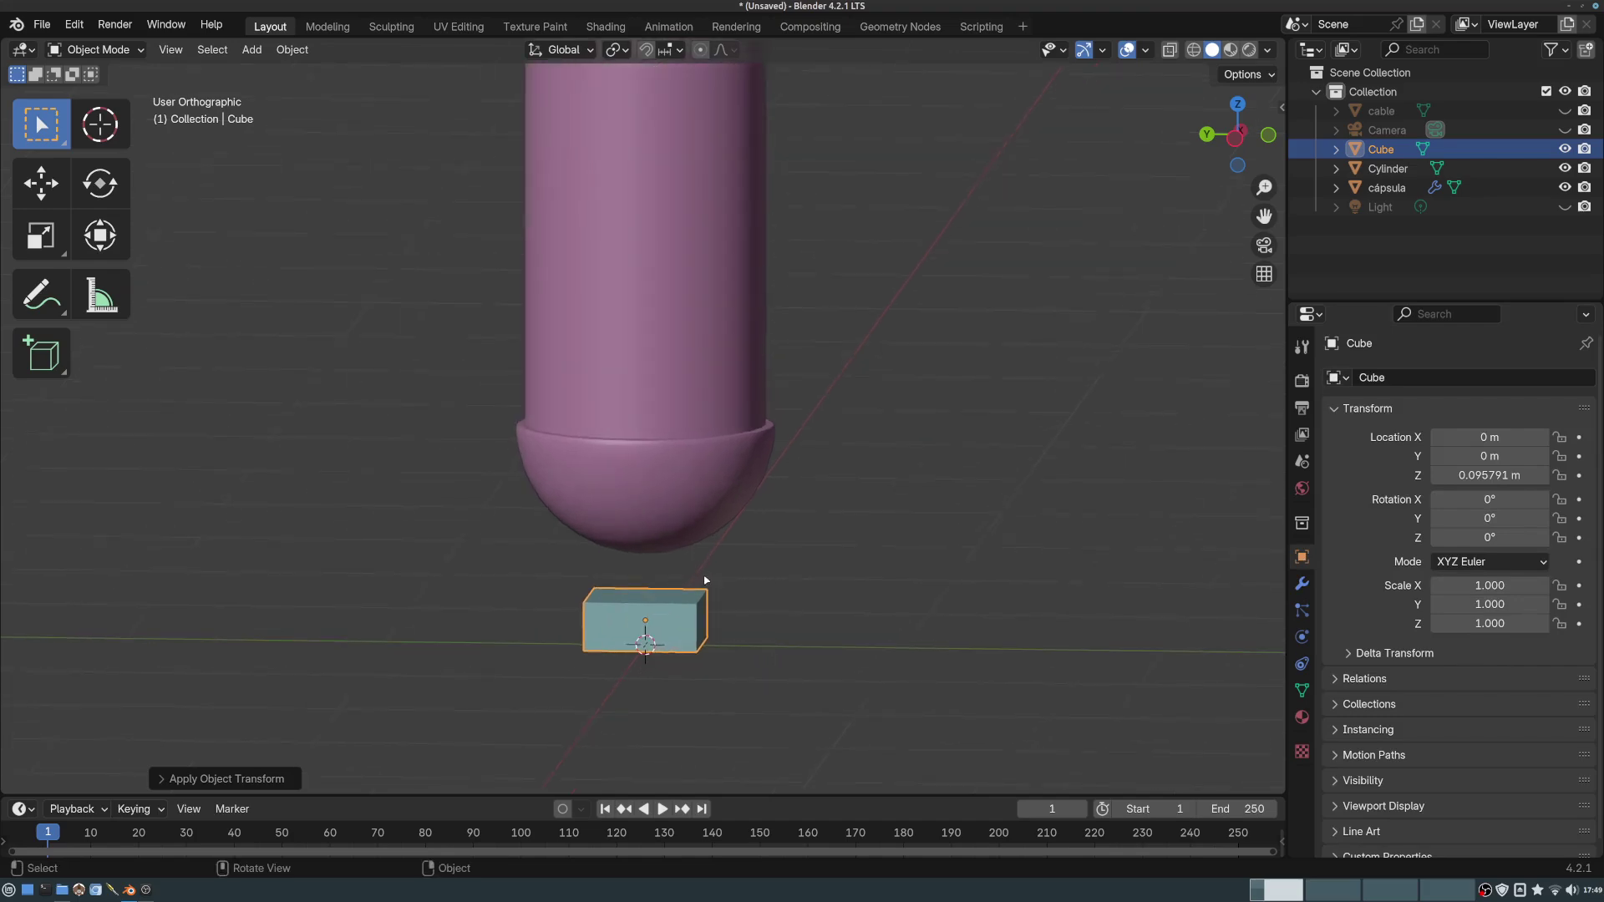
key("Tab")
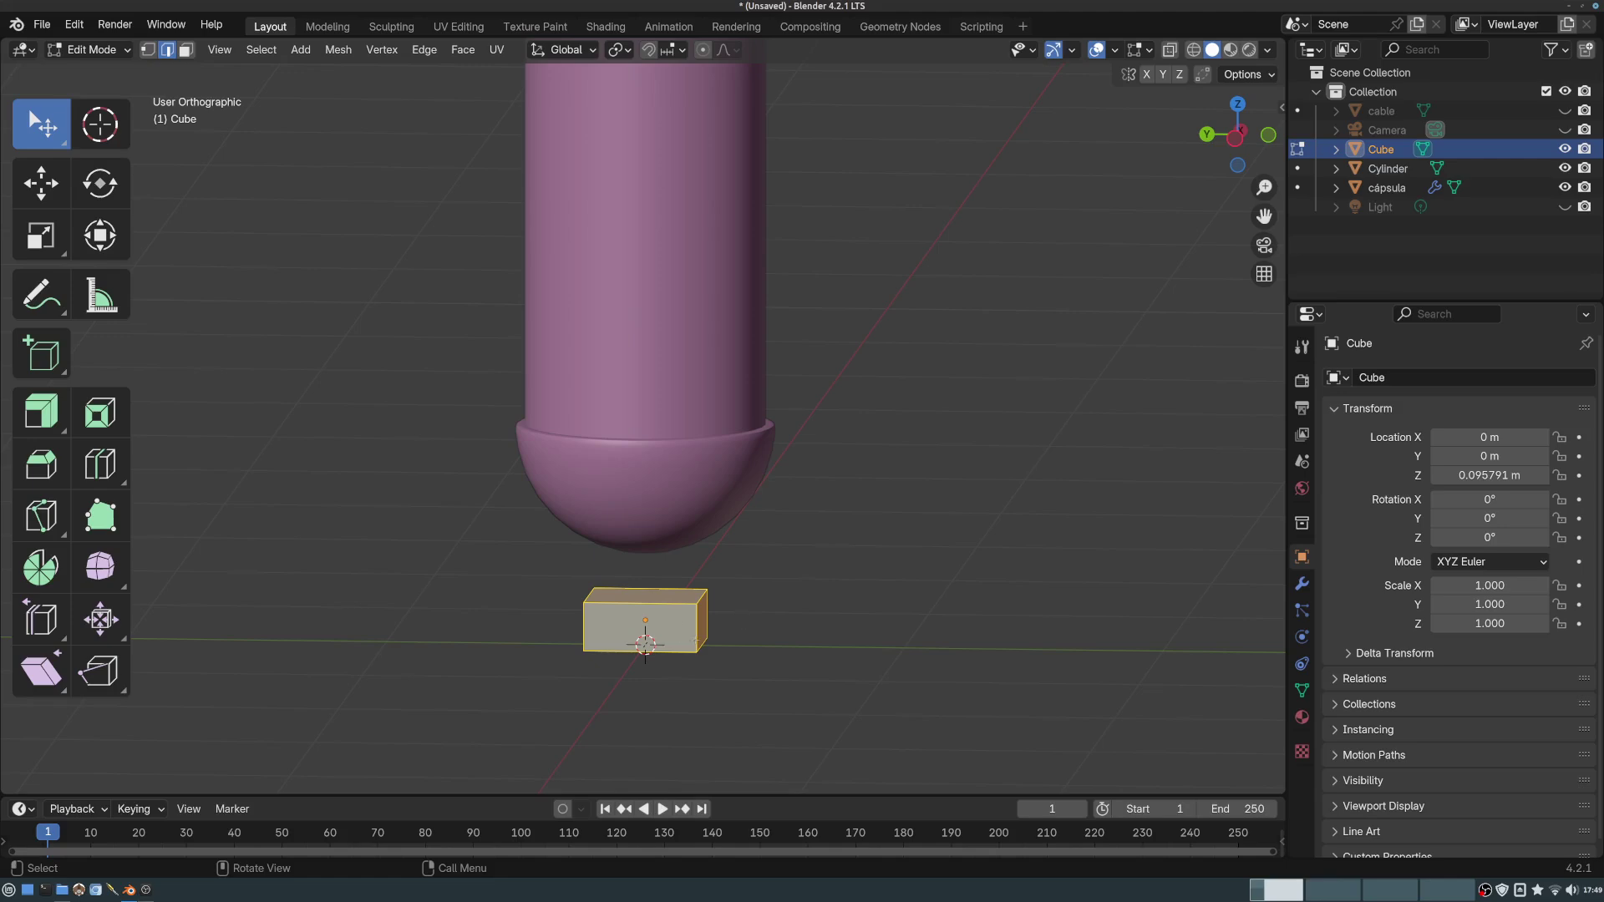
key("g")
key("y")
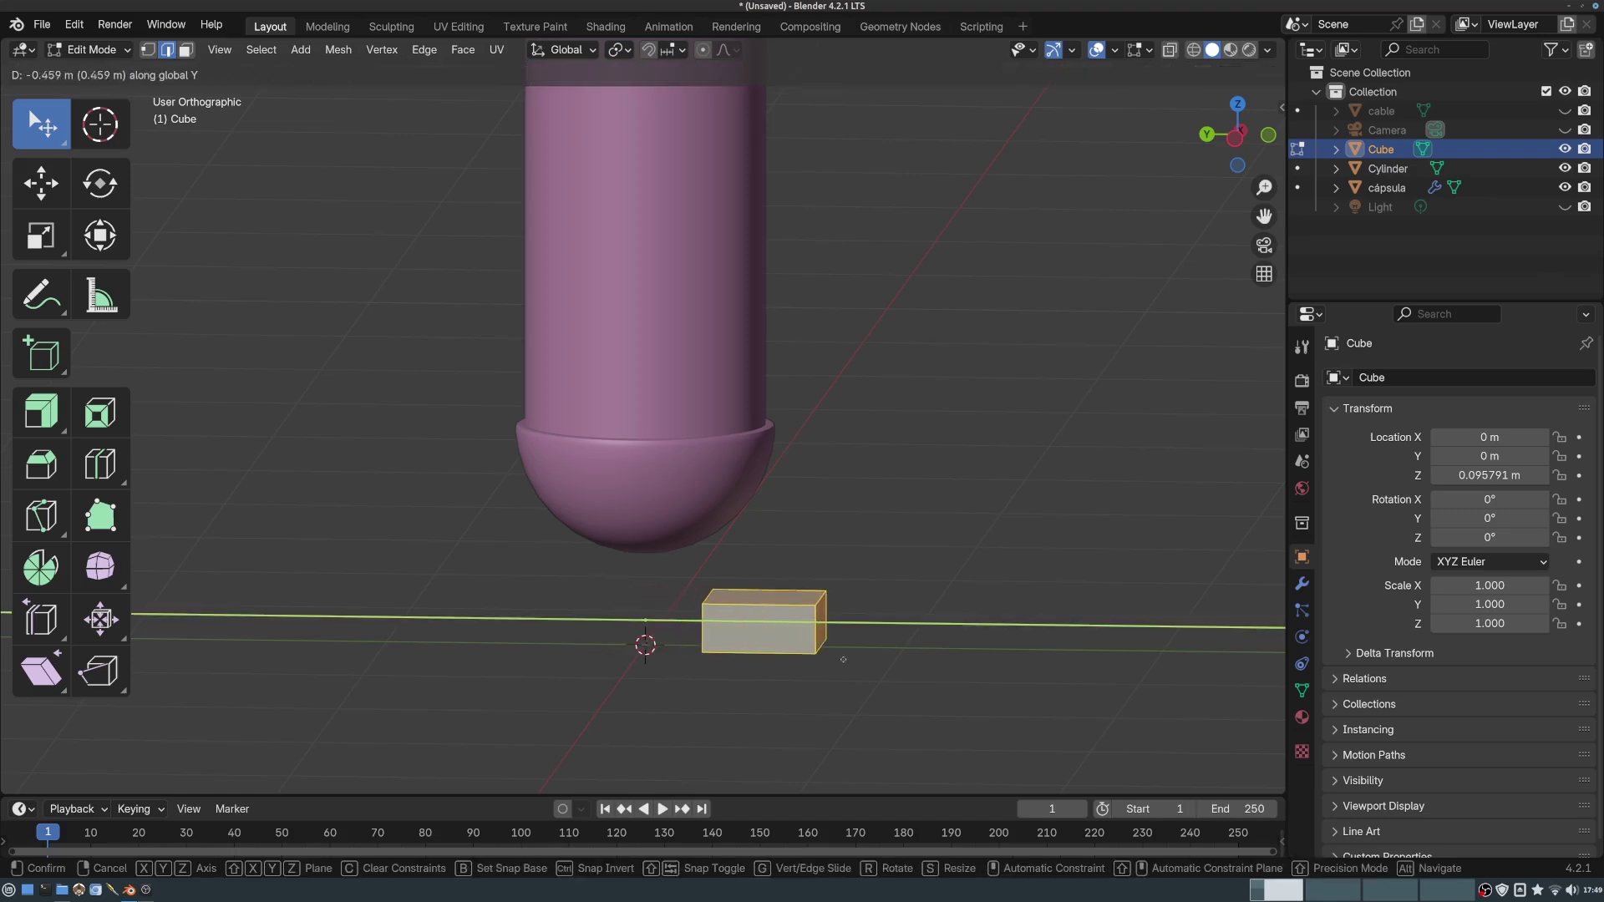
left_click(815, 658)
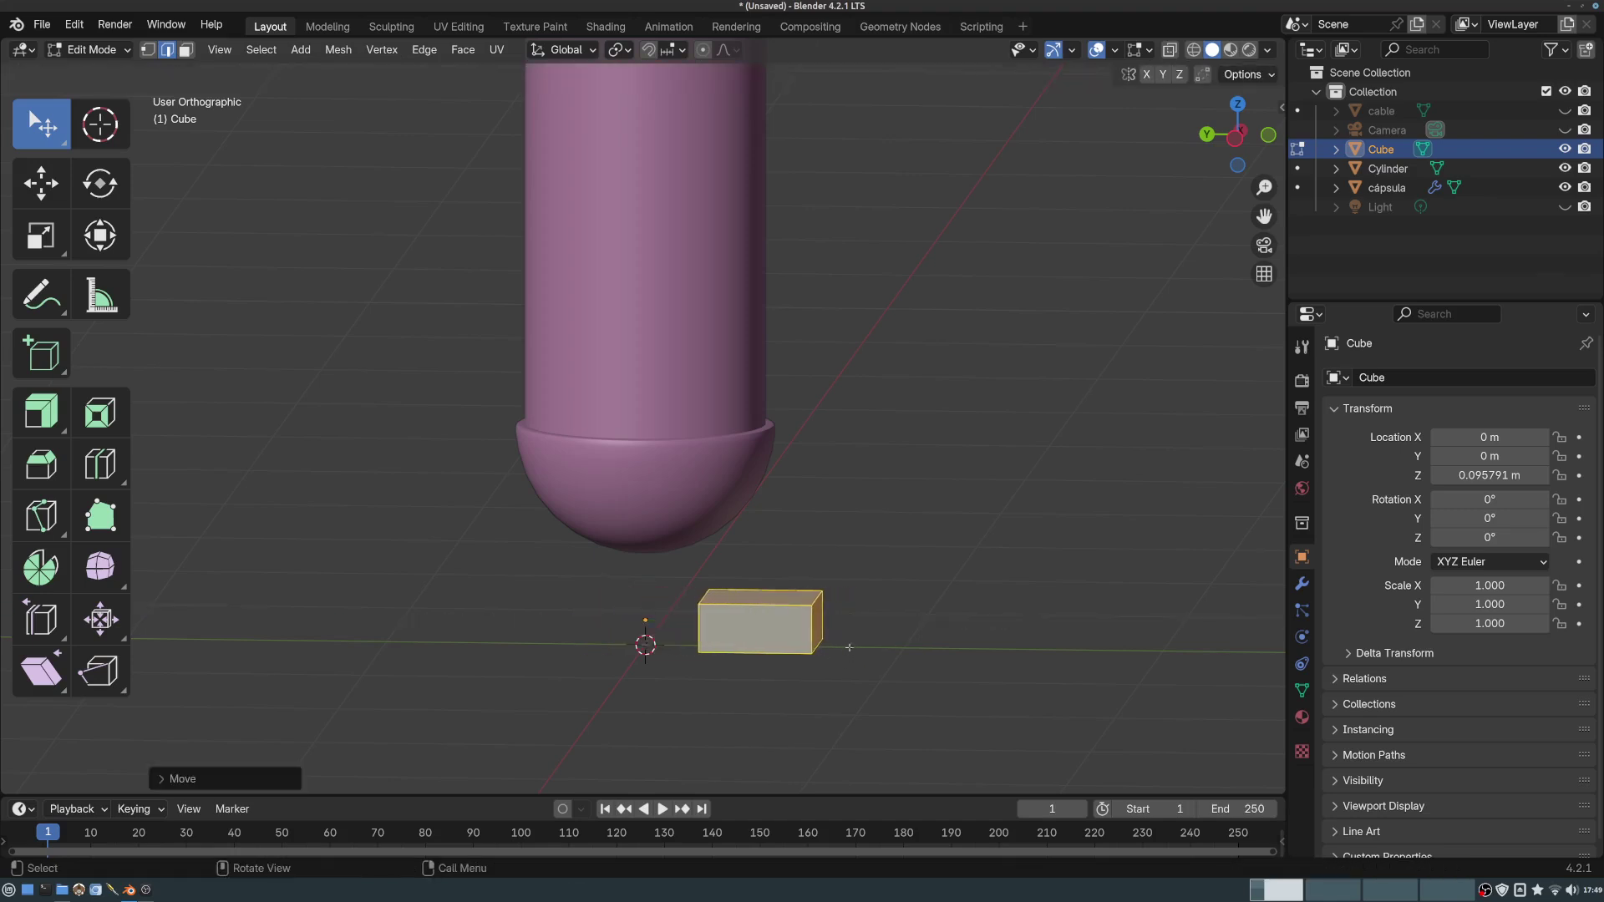
key("g")
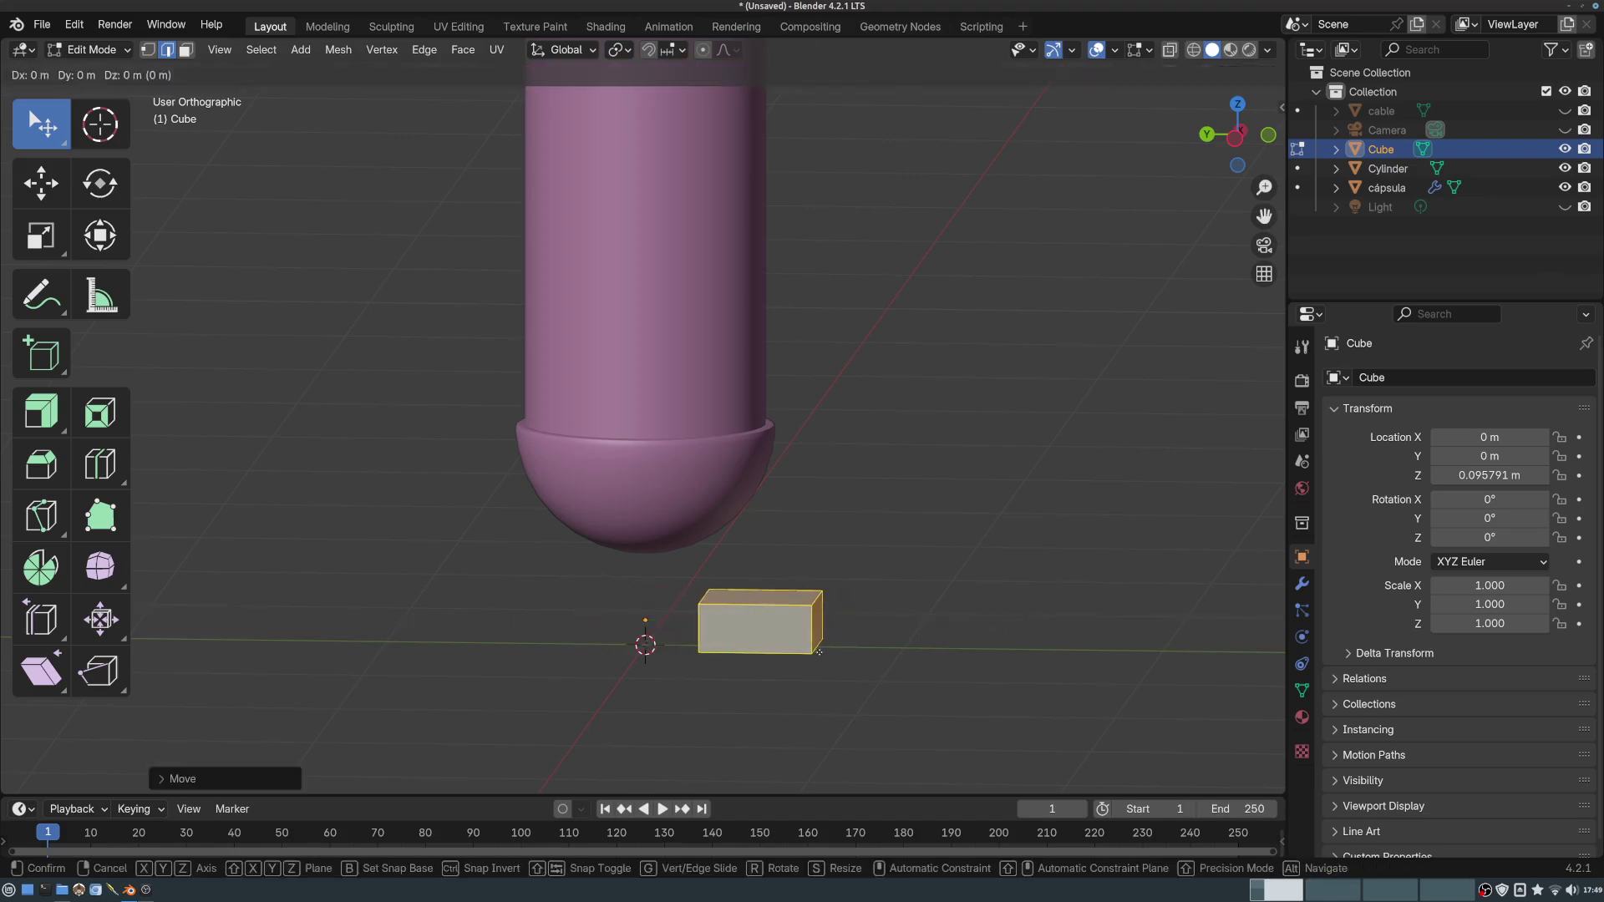
key("z")
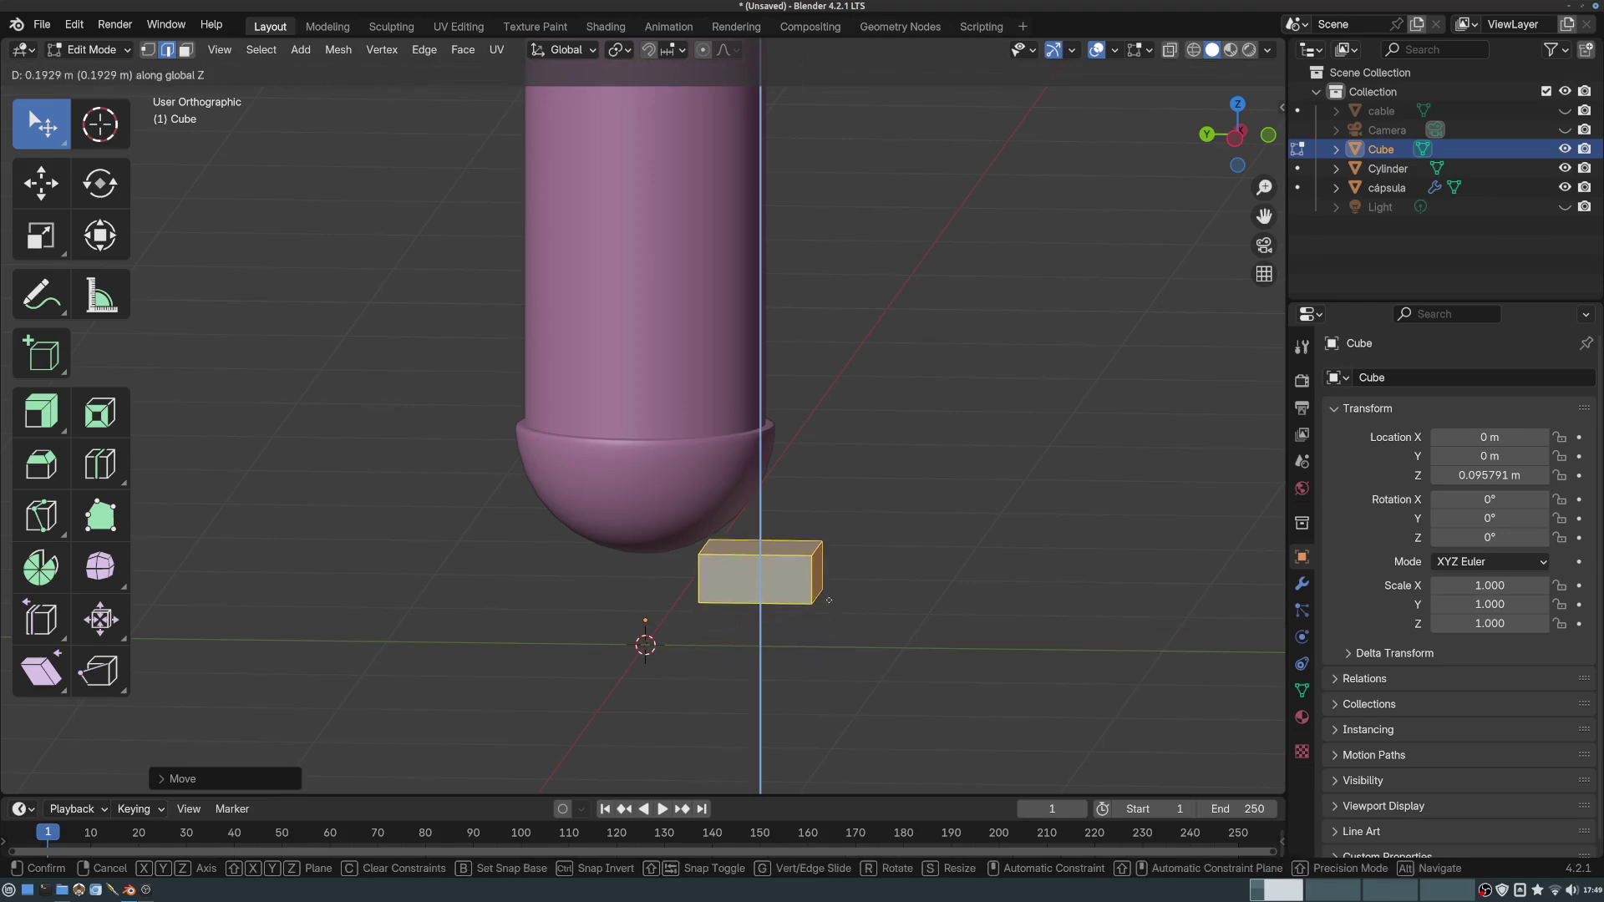
left_click(882, 549)
- Raise the block's outer top edge along Z so its top face slopes down toward the capsule
middle_click_drag(882, 550, 818, 451)
middle_click_drag(818, 451, 924, 471)
left_click(775, 491)
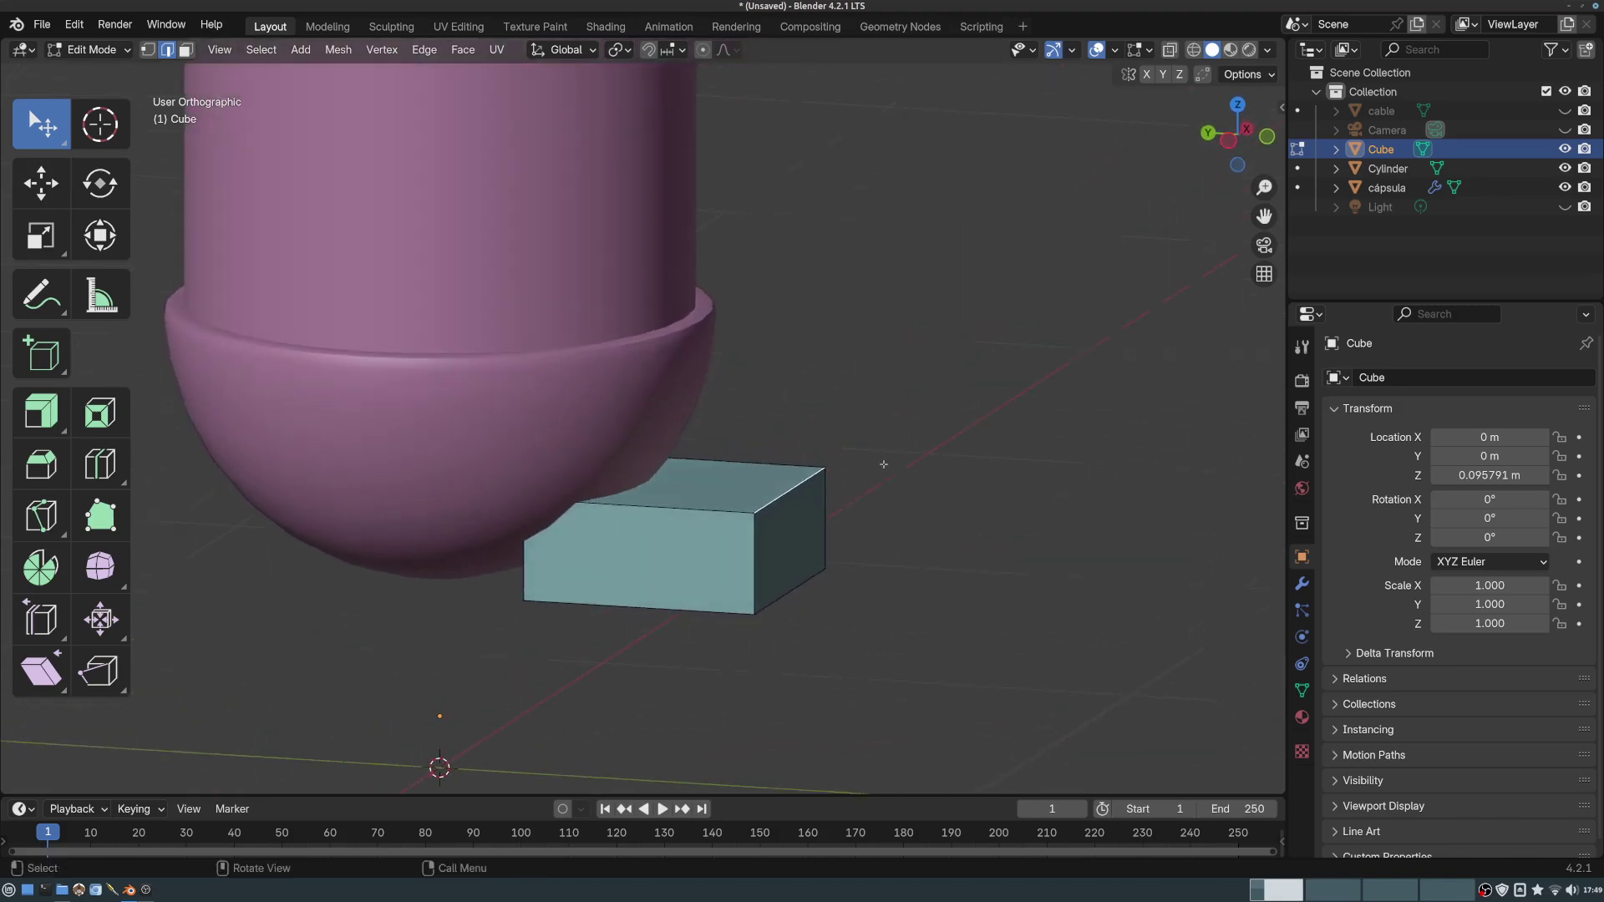
key("g")
key("z")
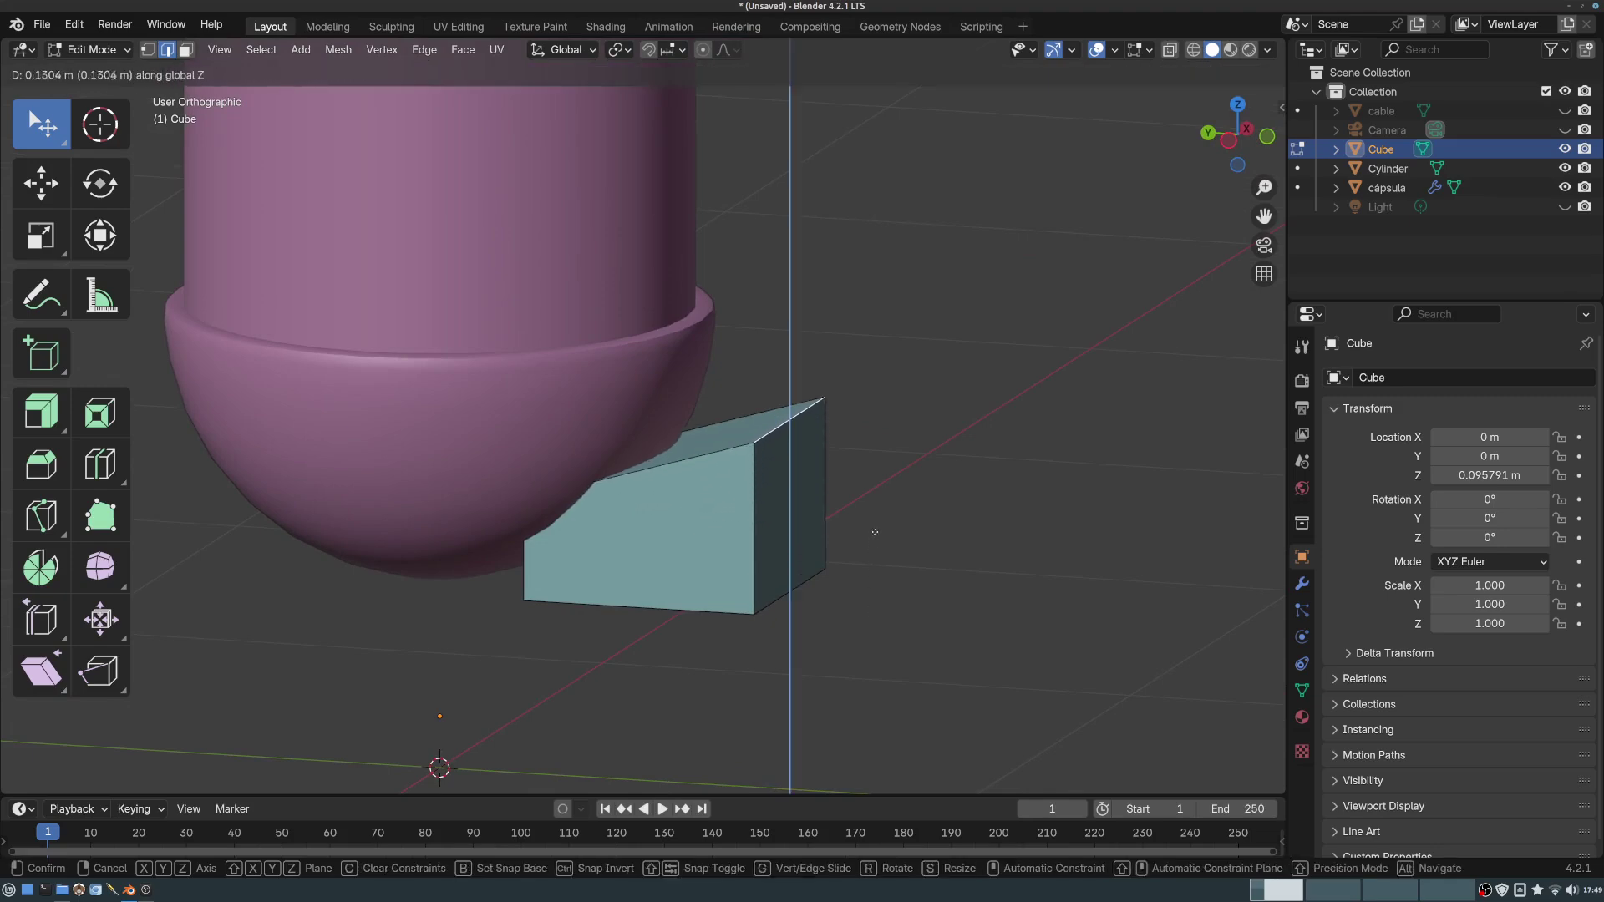
left_click(879, 517)
middle_click_drag(880, 517, 1092, 81)
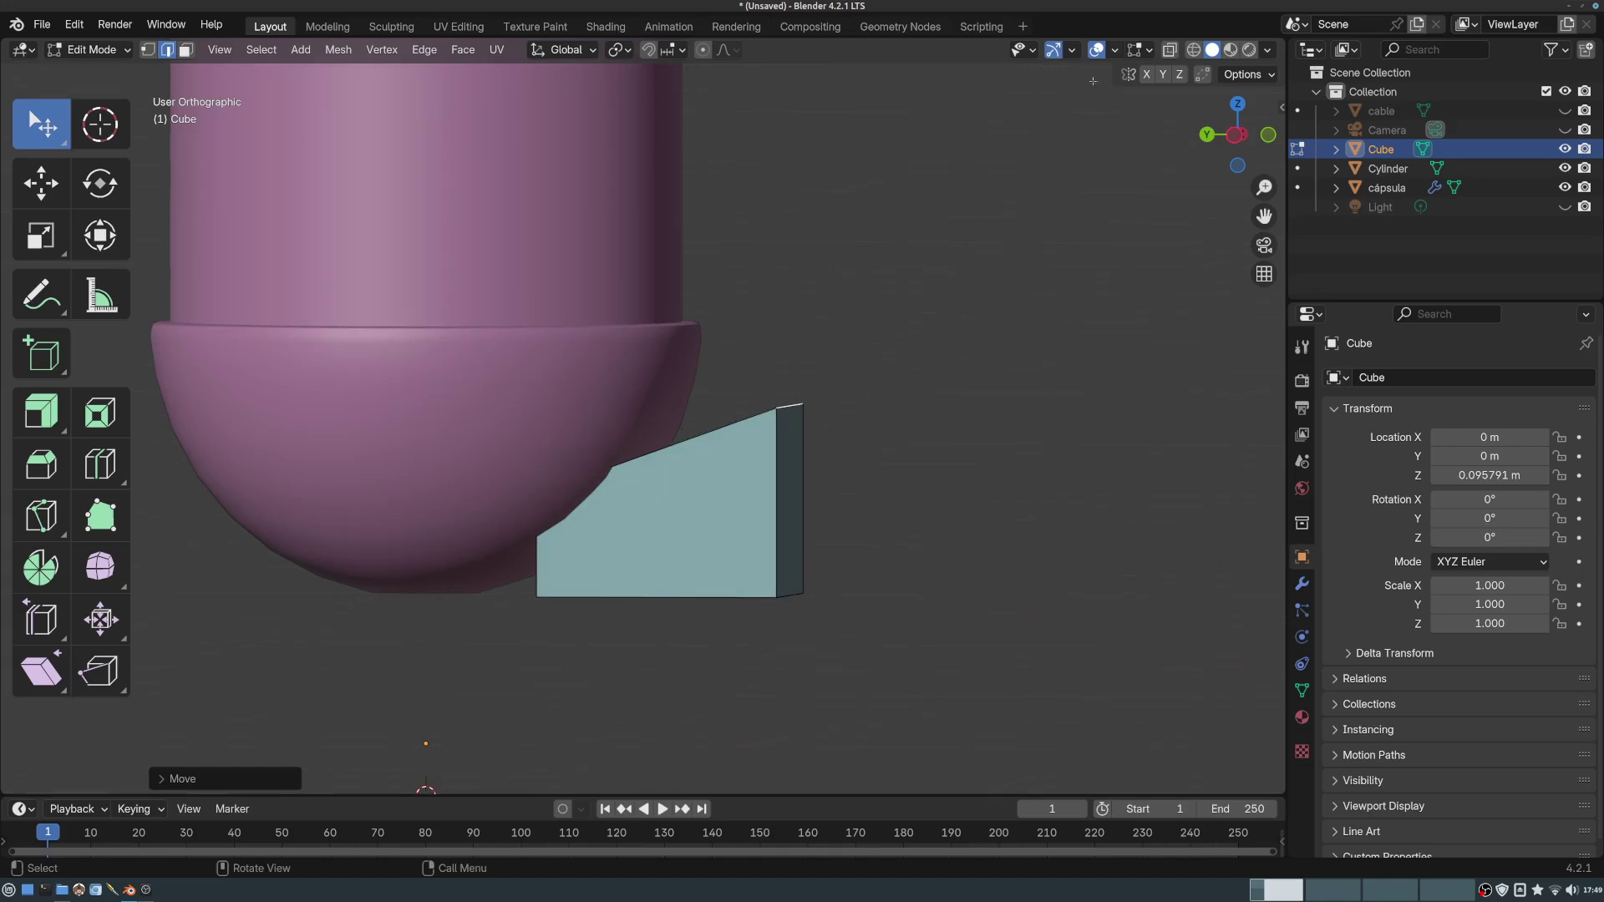
- Turn on X-ray and lower the block's inner top edge along Z to thin the end beneath the capsule
left_click(1169, 49)
middle_click_drag(634, 476, 451, 492)
key("g")
key("z")
left_click(698, 570)
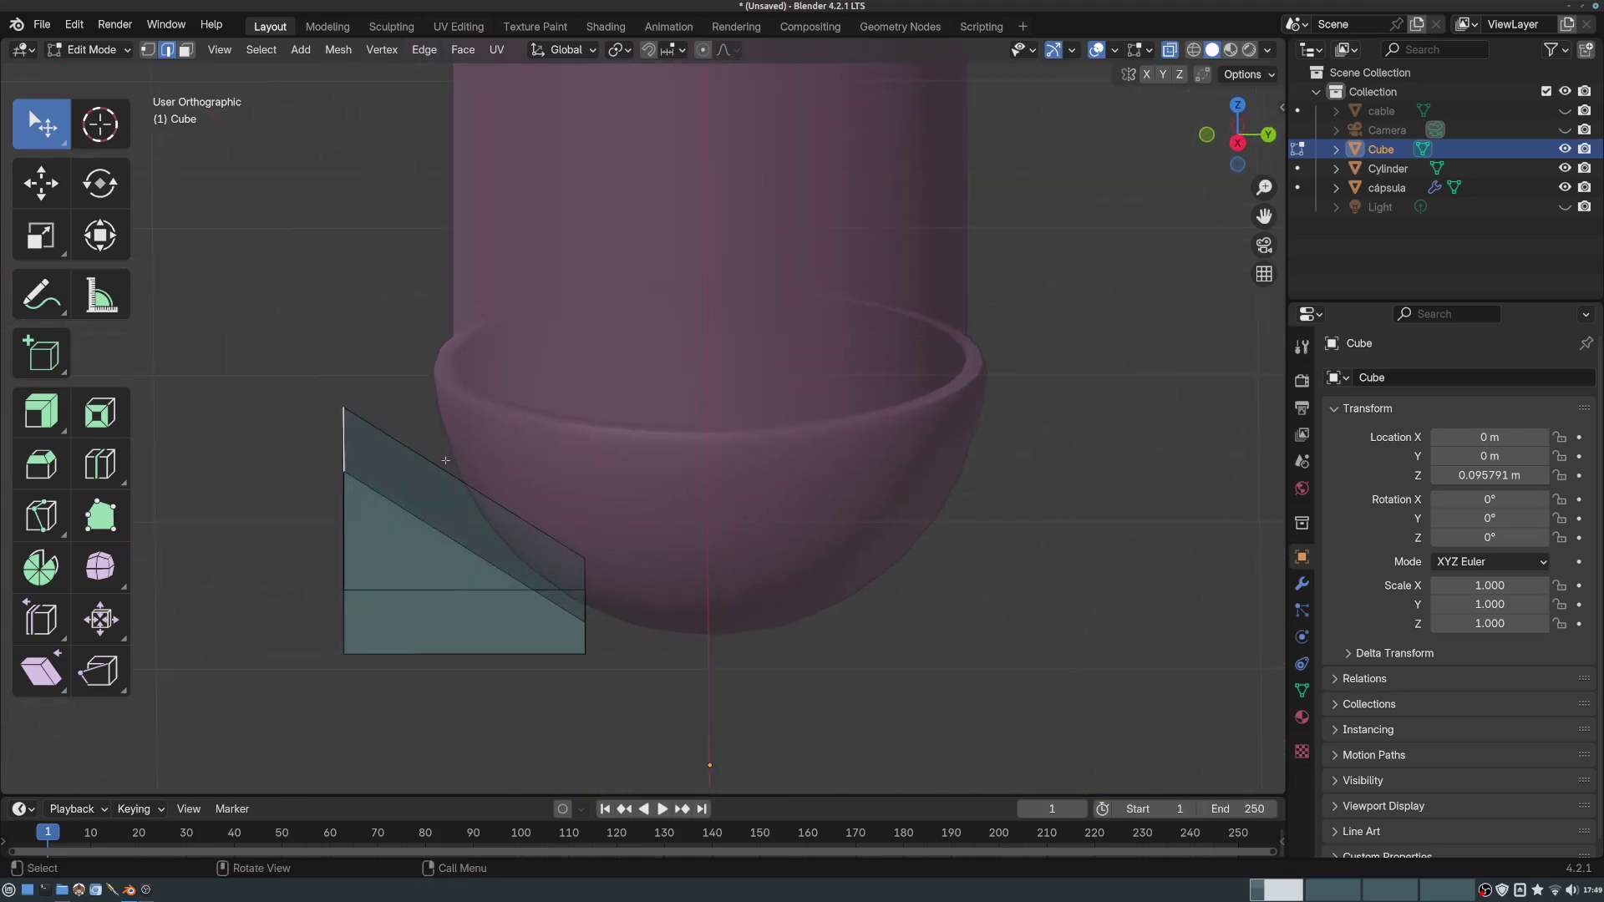
- Move the block's outer top edge about 0.12 m along Y toward the capsule
key("g")
key("y")
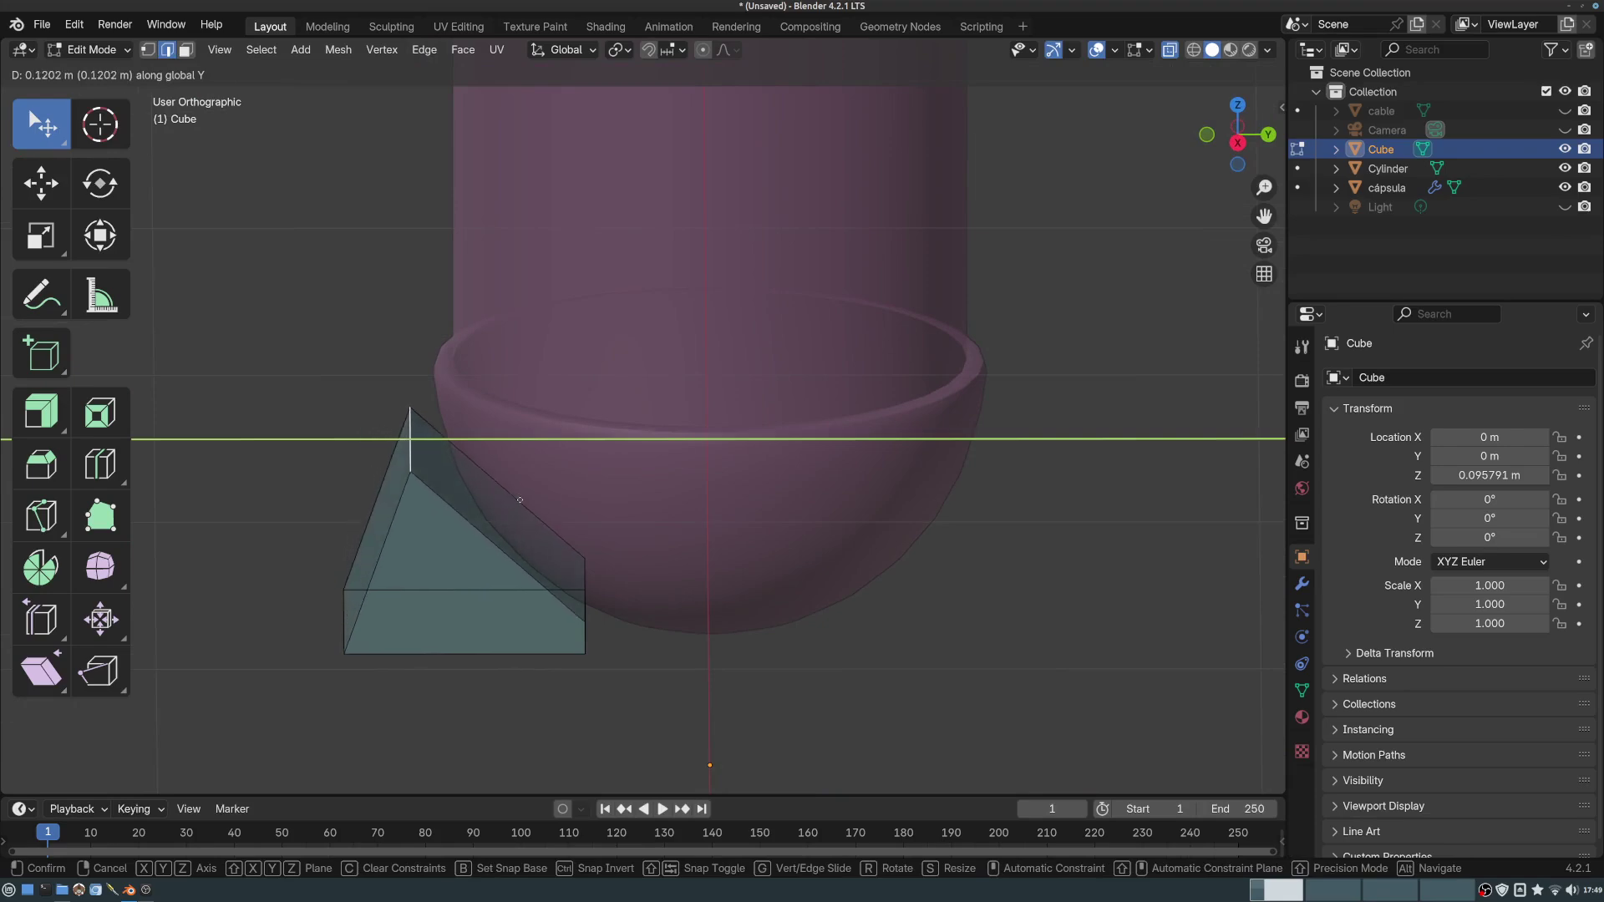
left_click(517, 505)
middle_click_drag(518, 504, 416, 495)
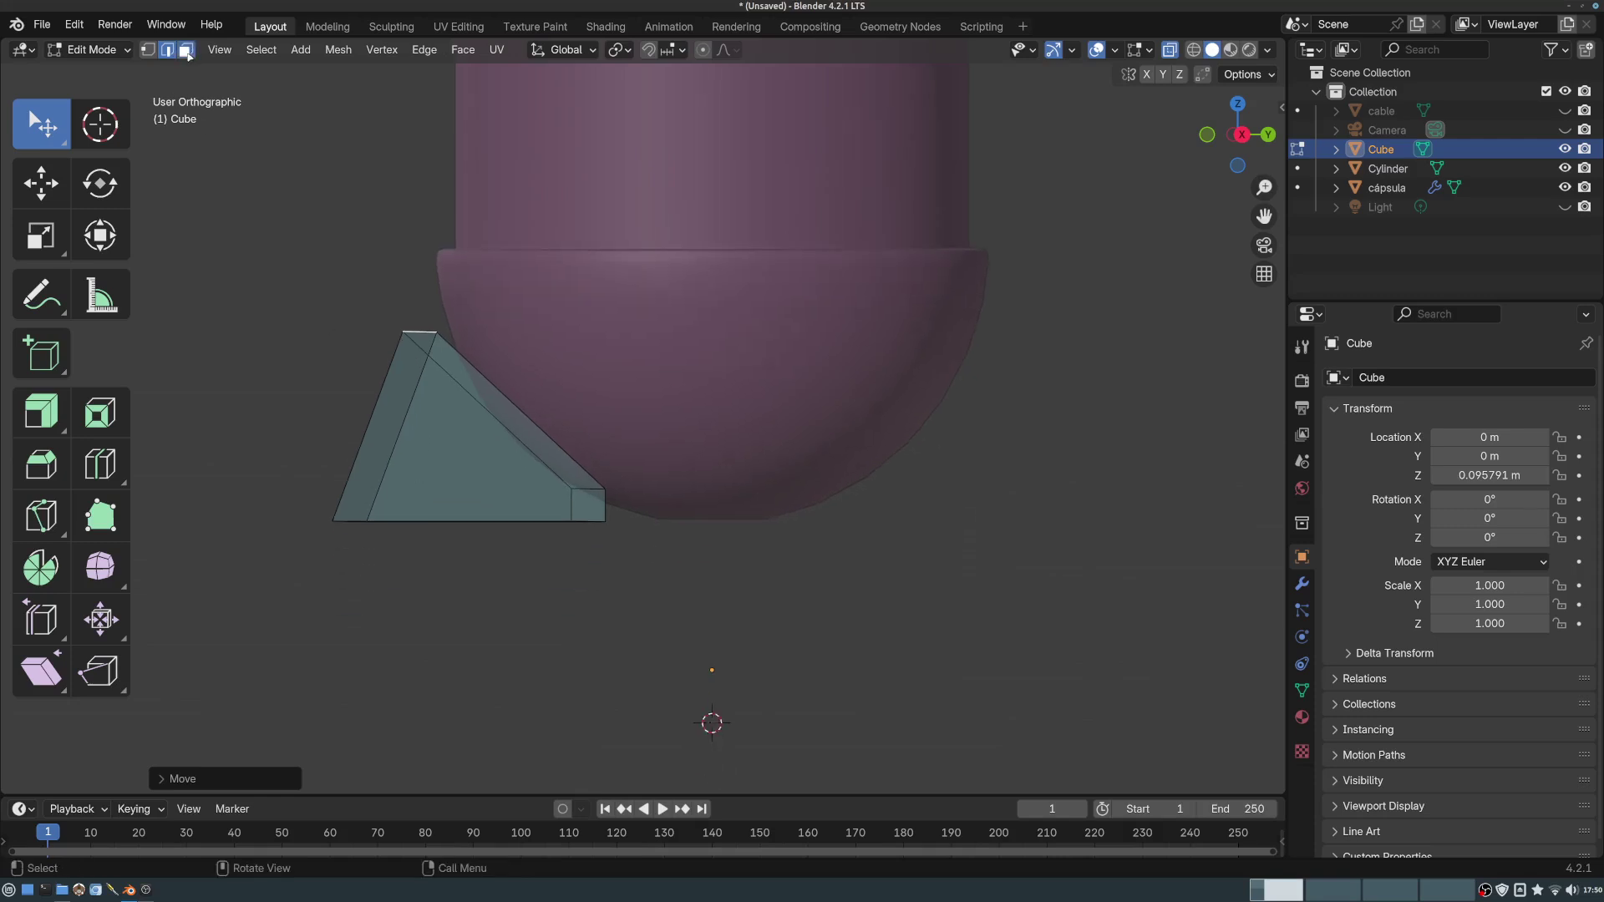
- Extrude the block's bottom face downward and shift the extruded face along Y toward the capsule's centre
left_click(186, 51)
middle_click_drag(488, 540, 509, 568)
left_click(509, 568)
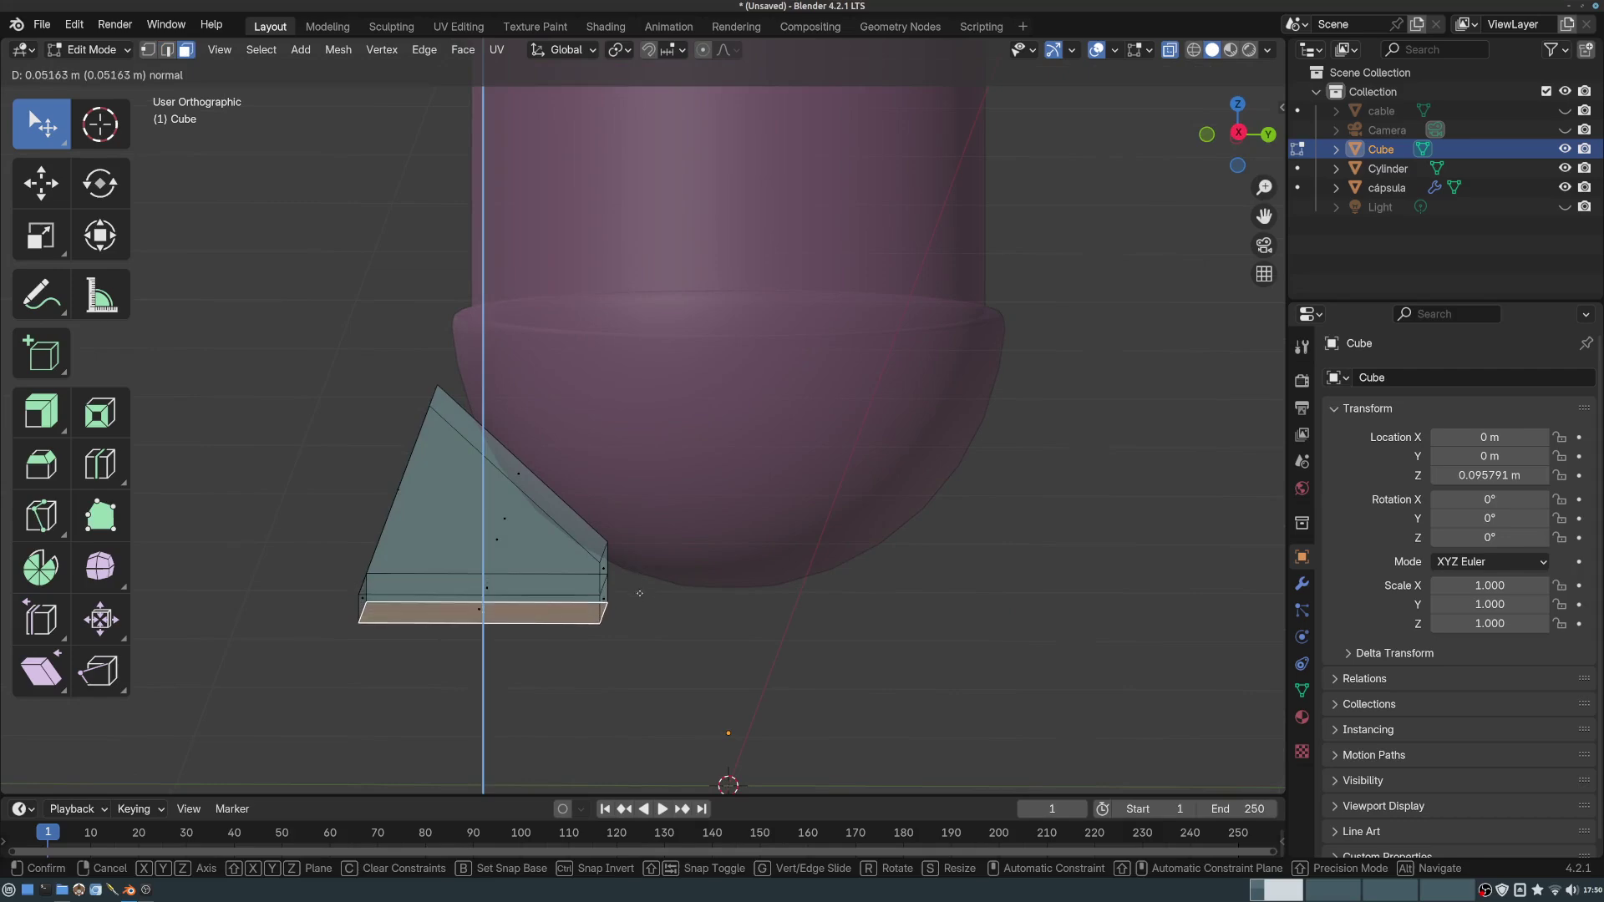
left_click(635, 630)
middle_click_drag(636, 631, 643, 617)
key("g")
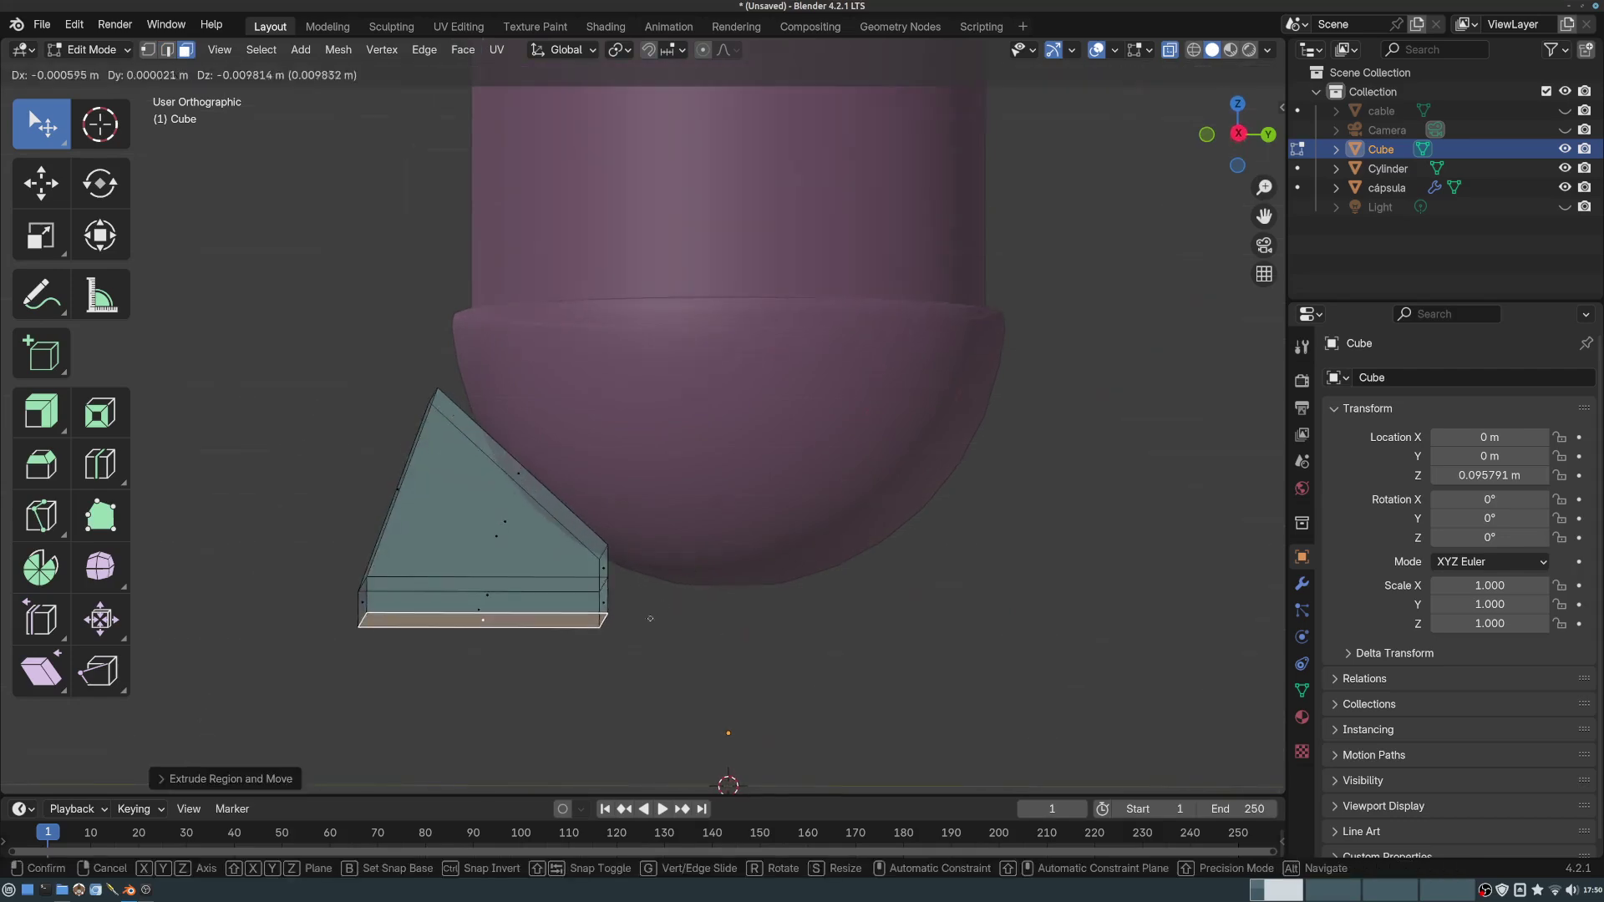
key("y")
left_click(681, 620)
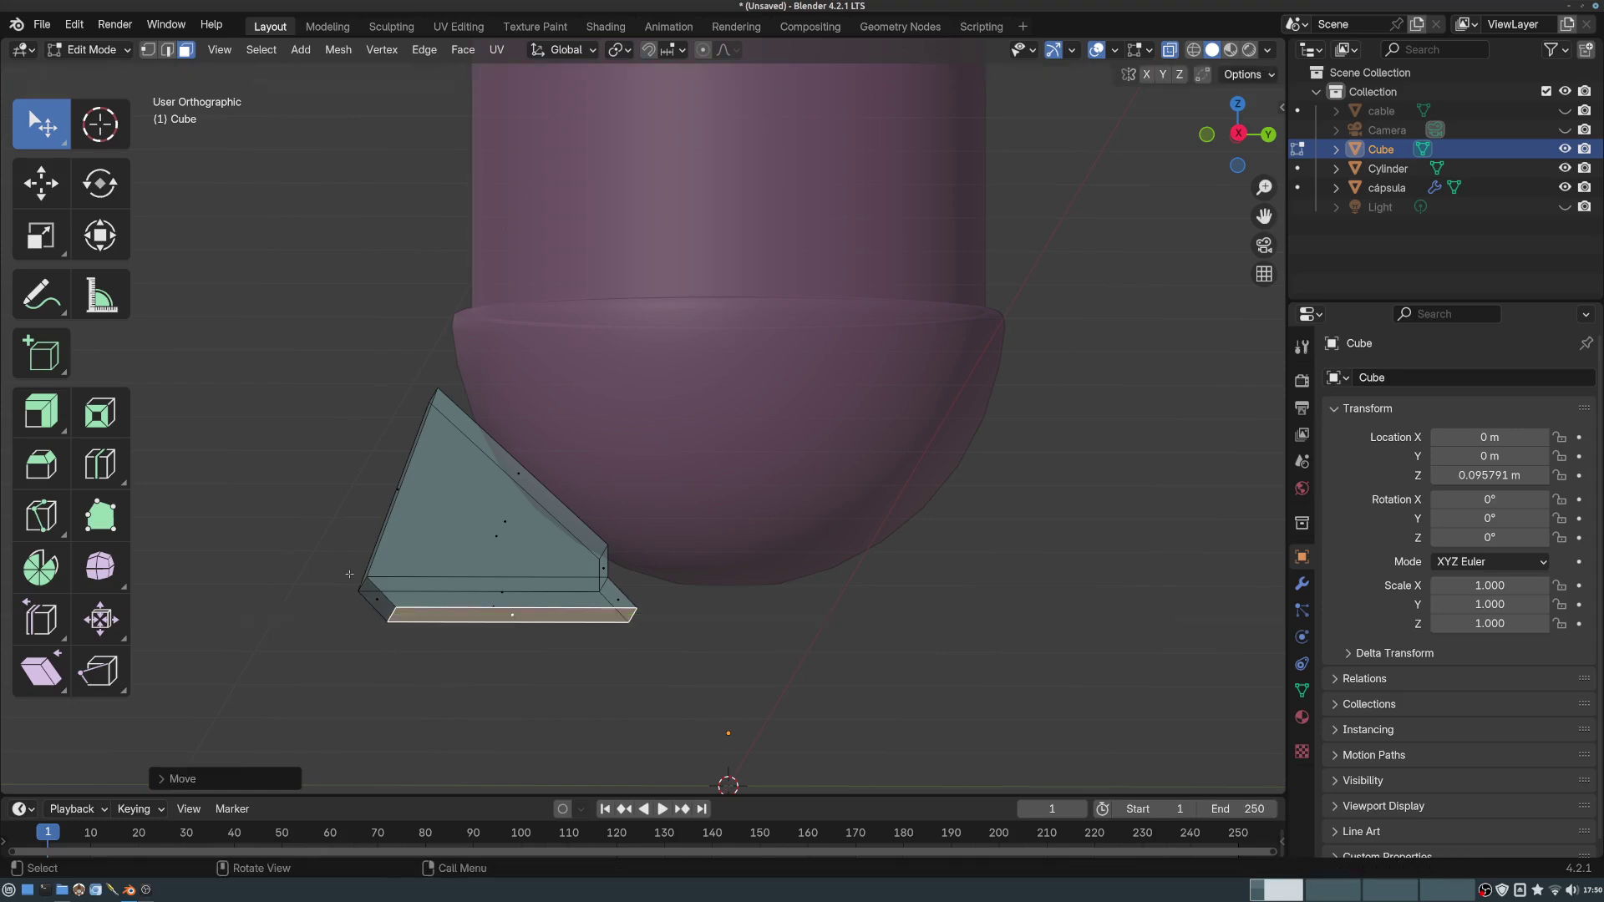
- Lower the outer edge of the block's bottom face about 0.16 m along Z
left_click(373, 598)
key("2")
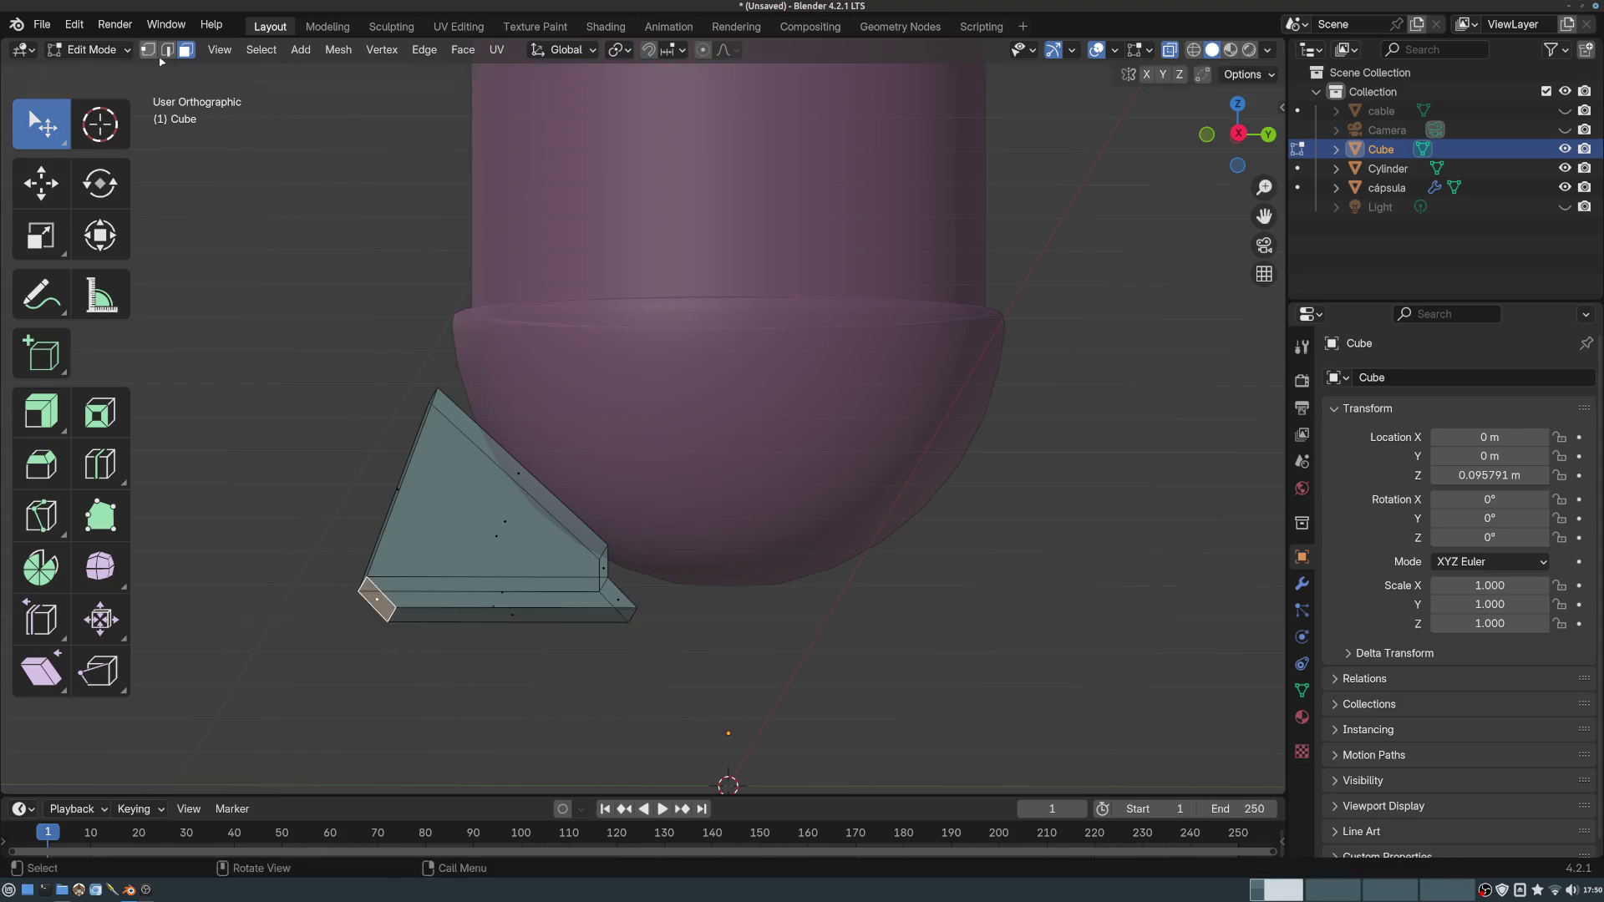
left_click(410, 618)
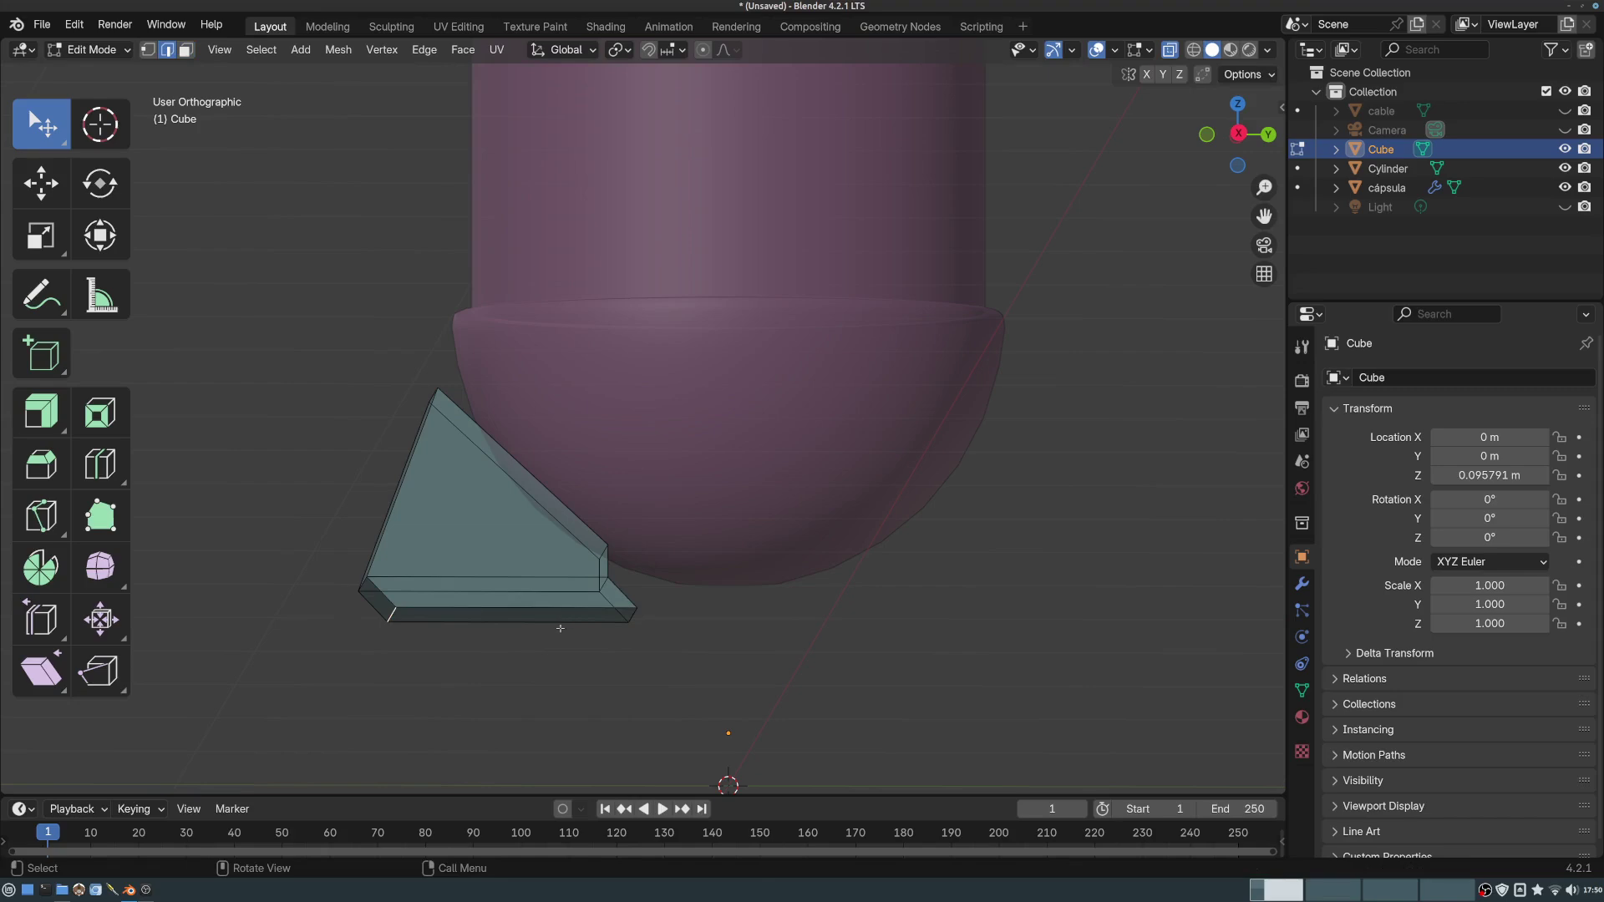
key("g")
key("z")
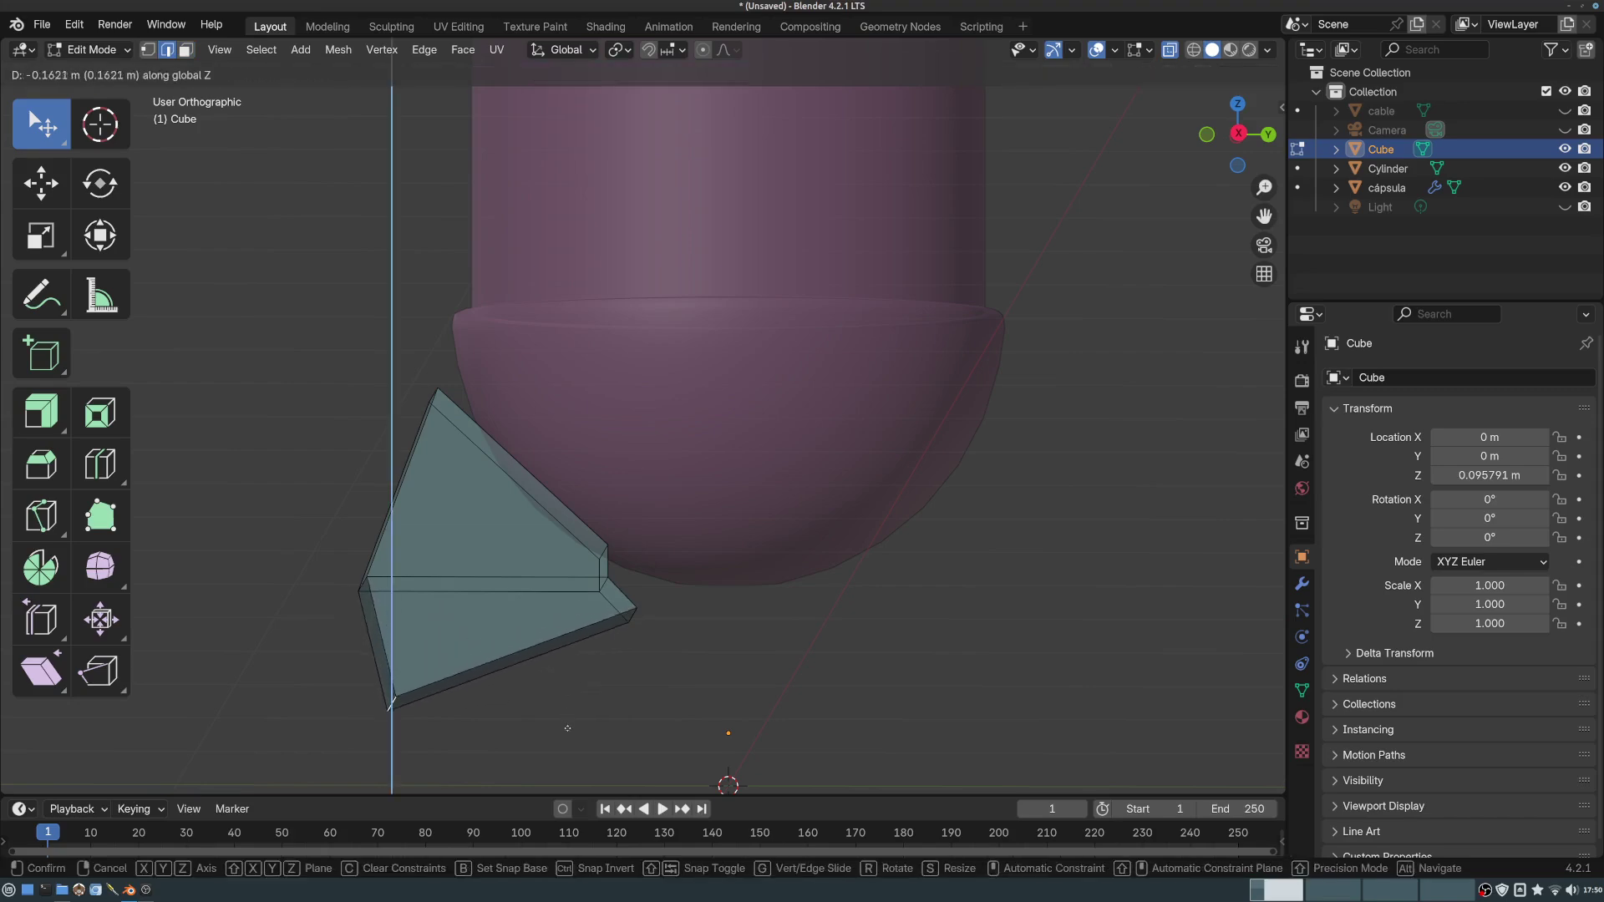
left_click(568, 728)
- Move the lowered bottom edge about 0.26 m along Y toward the capsule's centre
key("g")
key("y")
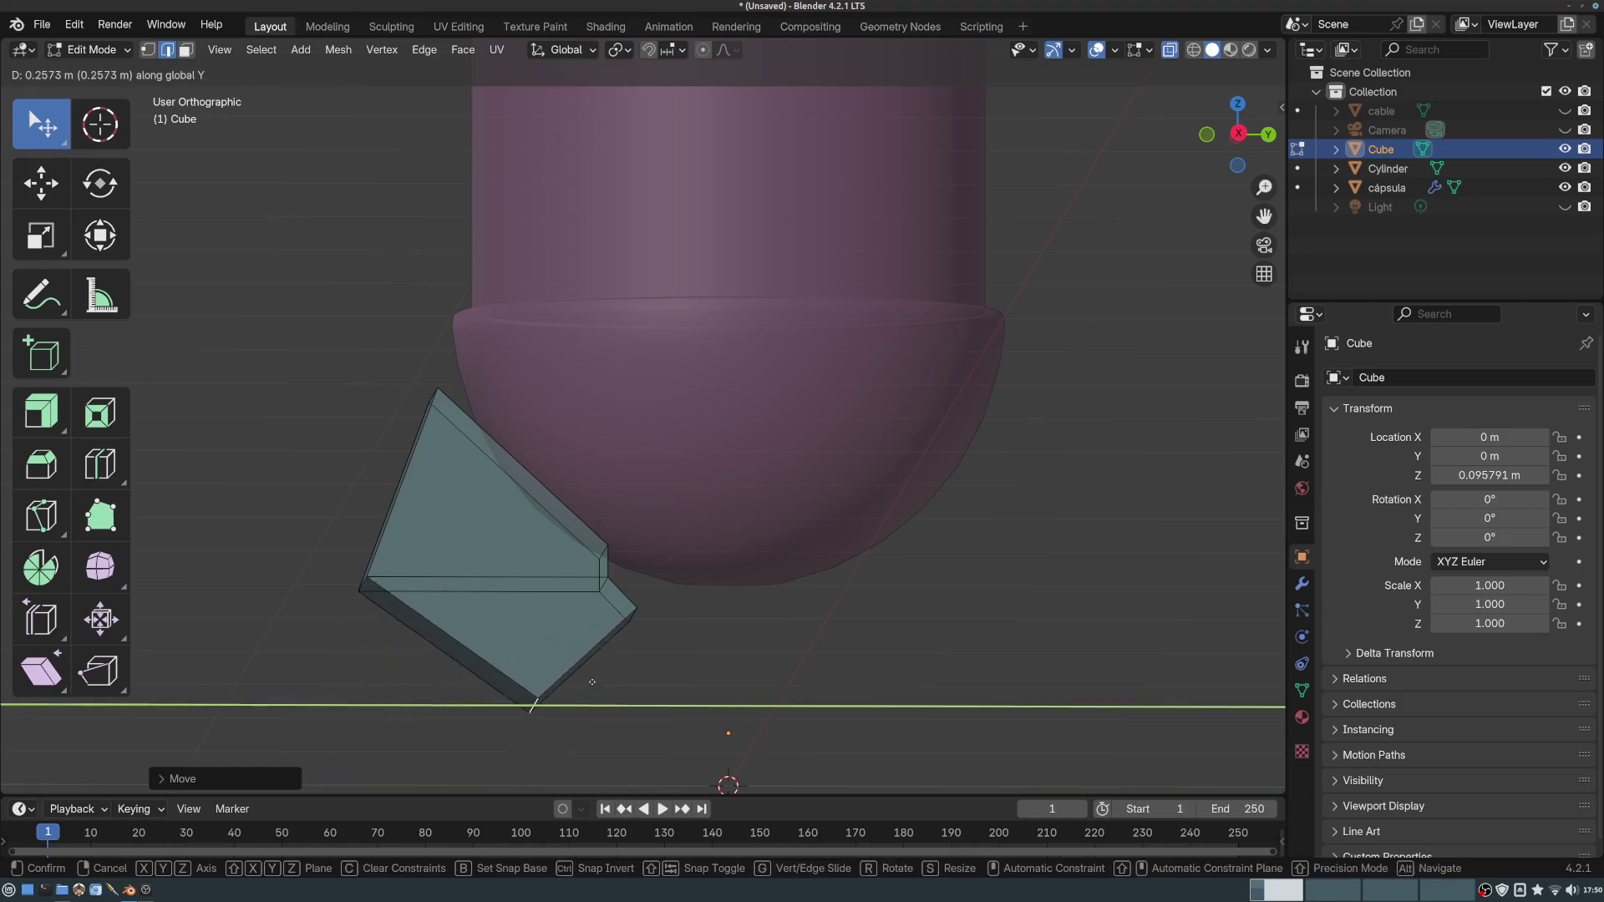
left_click(591, 678)
middle_click_drag(626, 543, 969, 520)
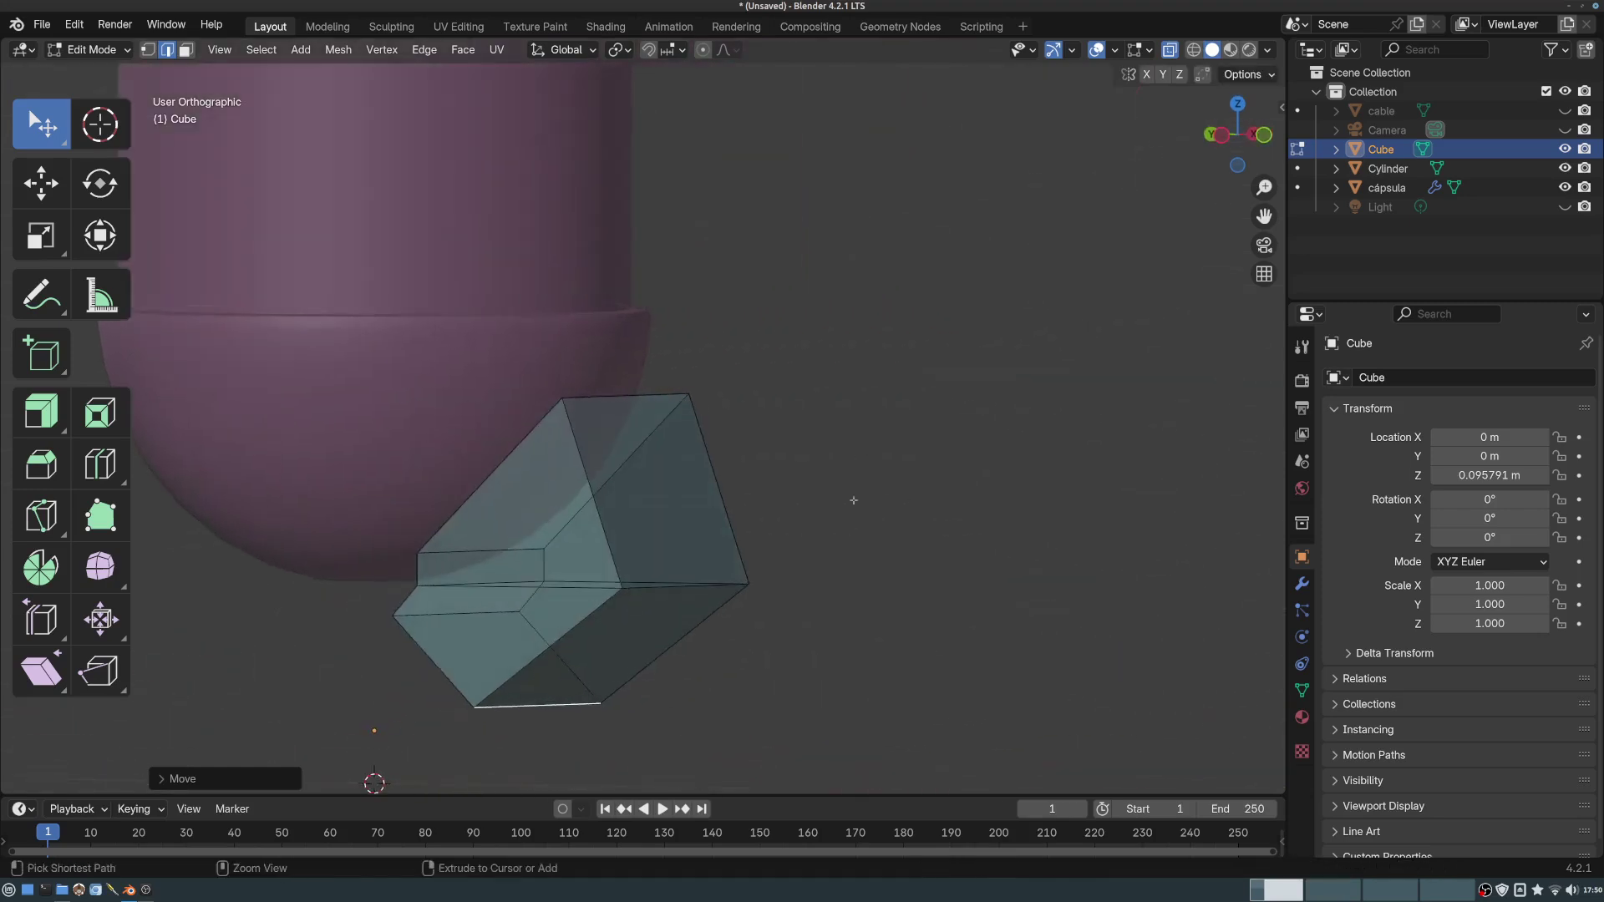
middle_click_drag(853, 499, 554, 492)
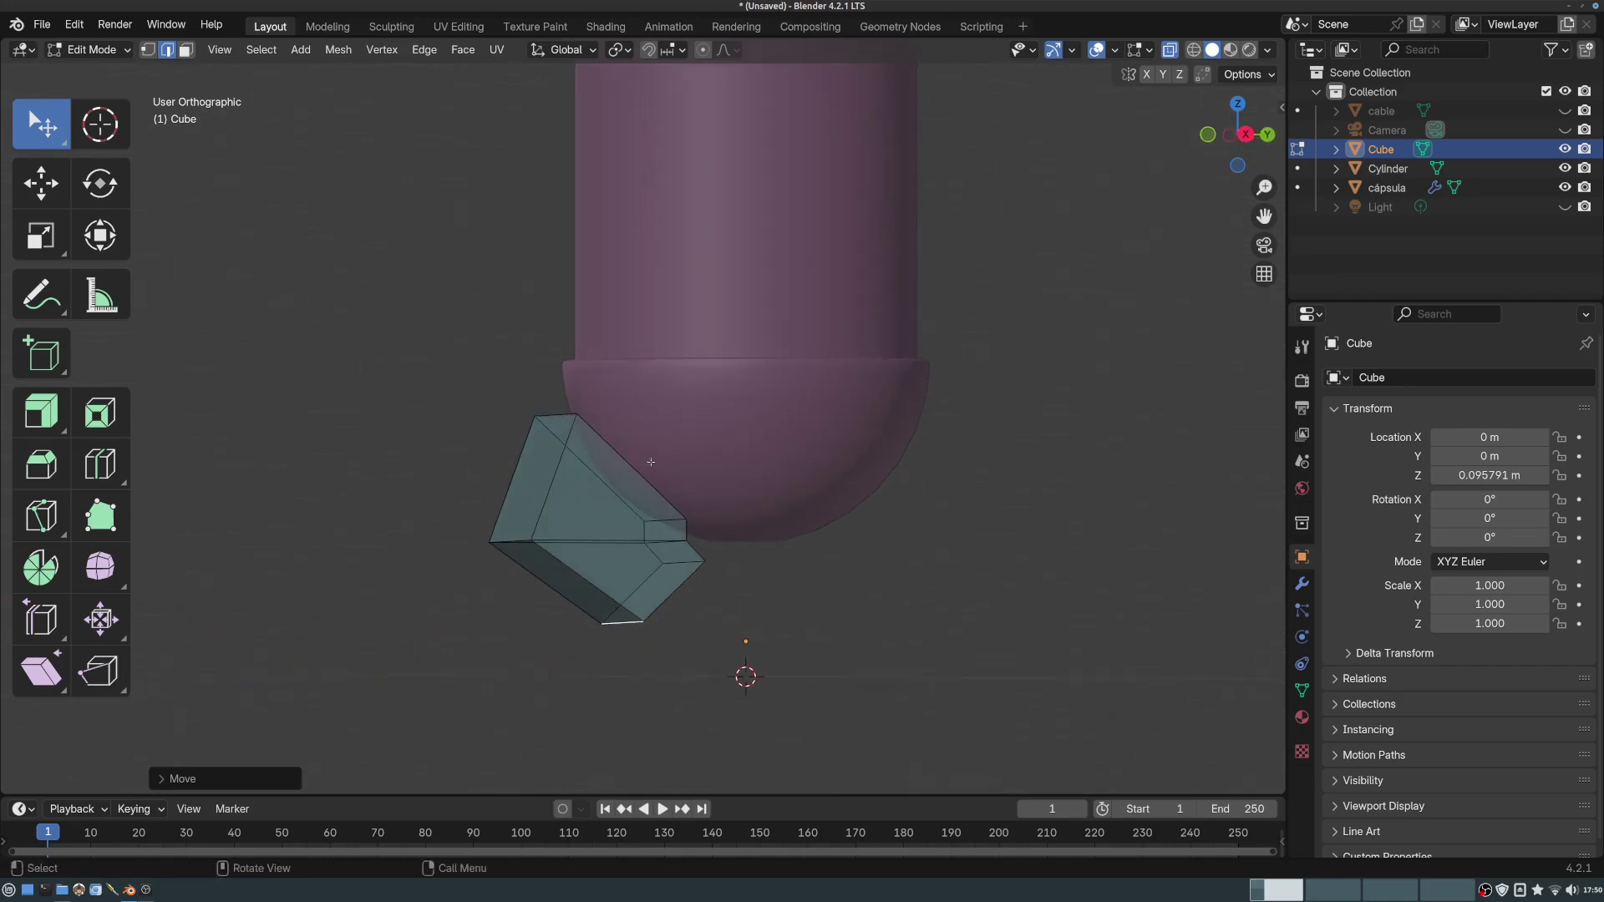
- Inset the block's upper outward-facing face with a thickness of about 0.11 m
mouse_move(651, 462)
middle_mouse_down()
mouse_move(595, 465)
mouse_move(631, 432)
mouse_move(783, 432)
mouse_move(676, 458)
middle_mouse_up()
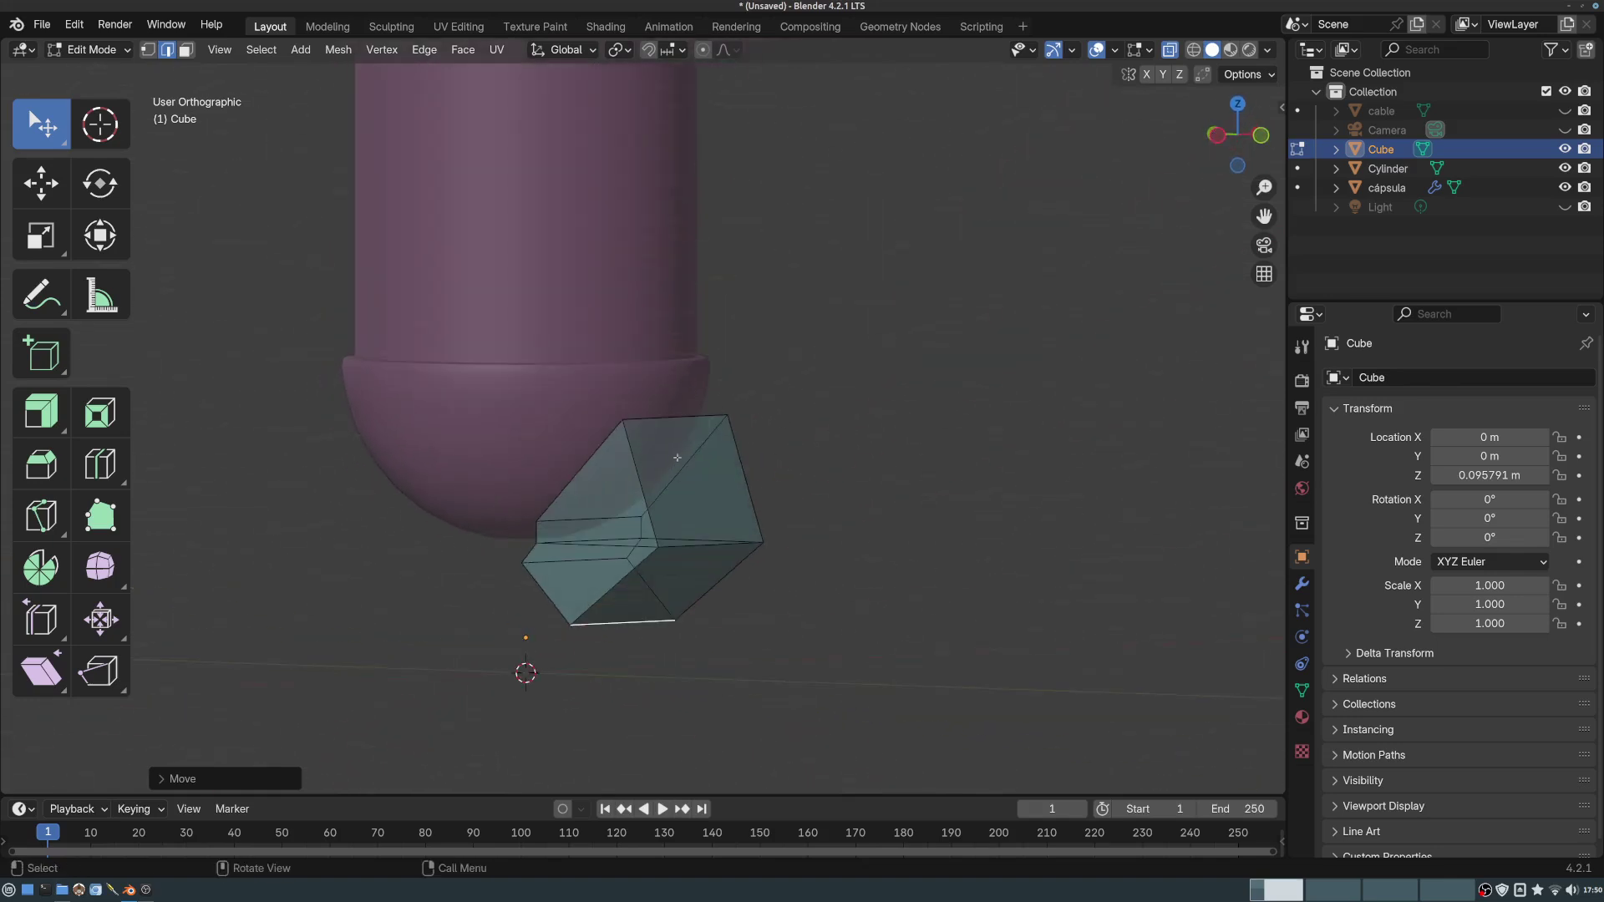
key("3")
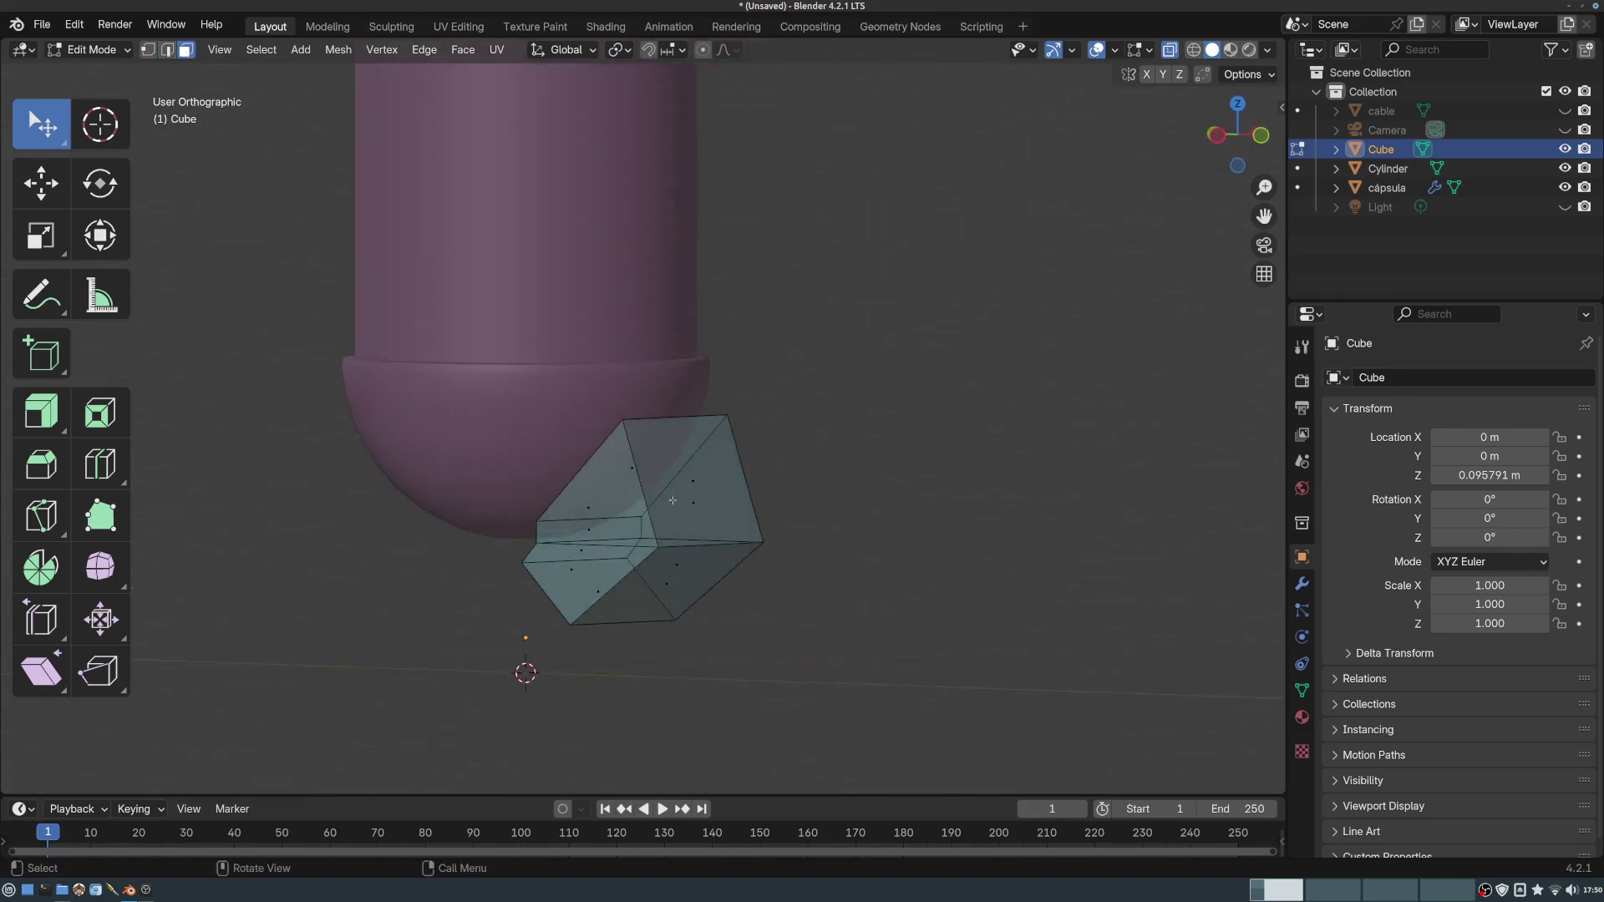
left_click(698, 482)
middle_click_drag(698, 483, 804, 509)
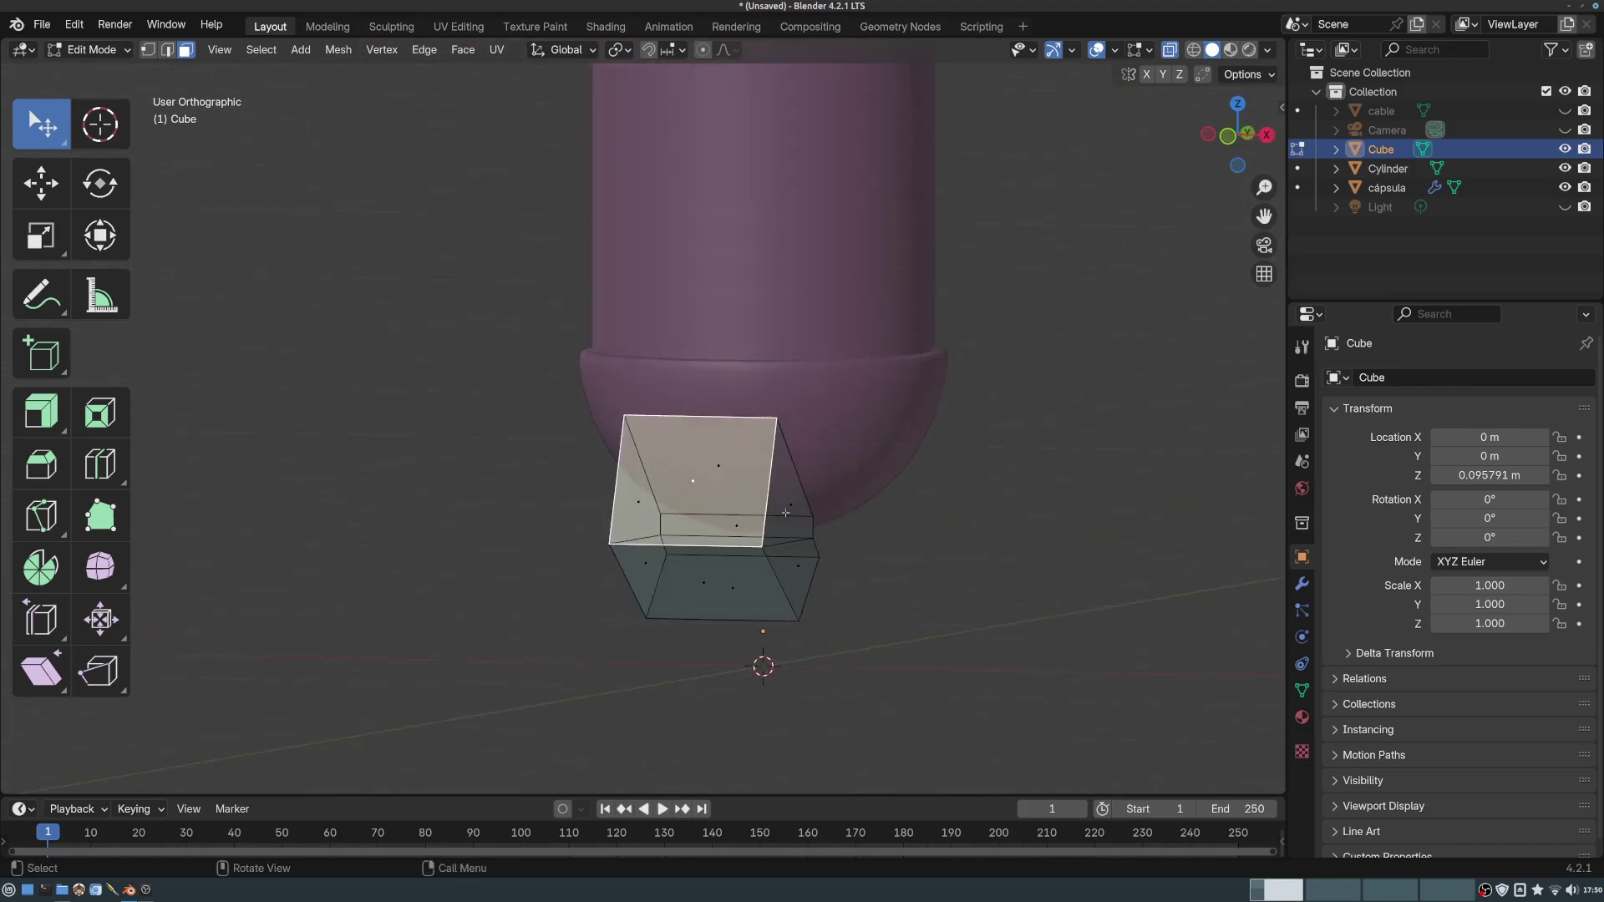
key("i")
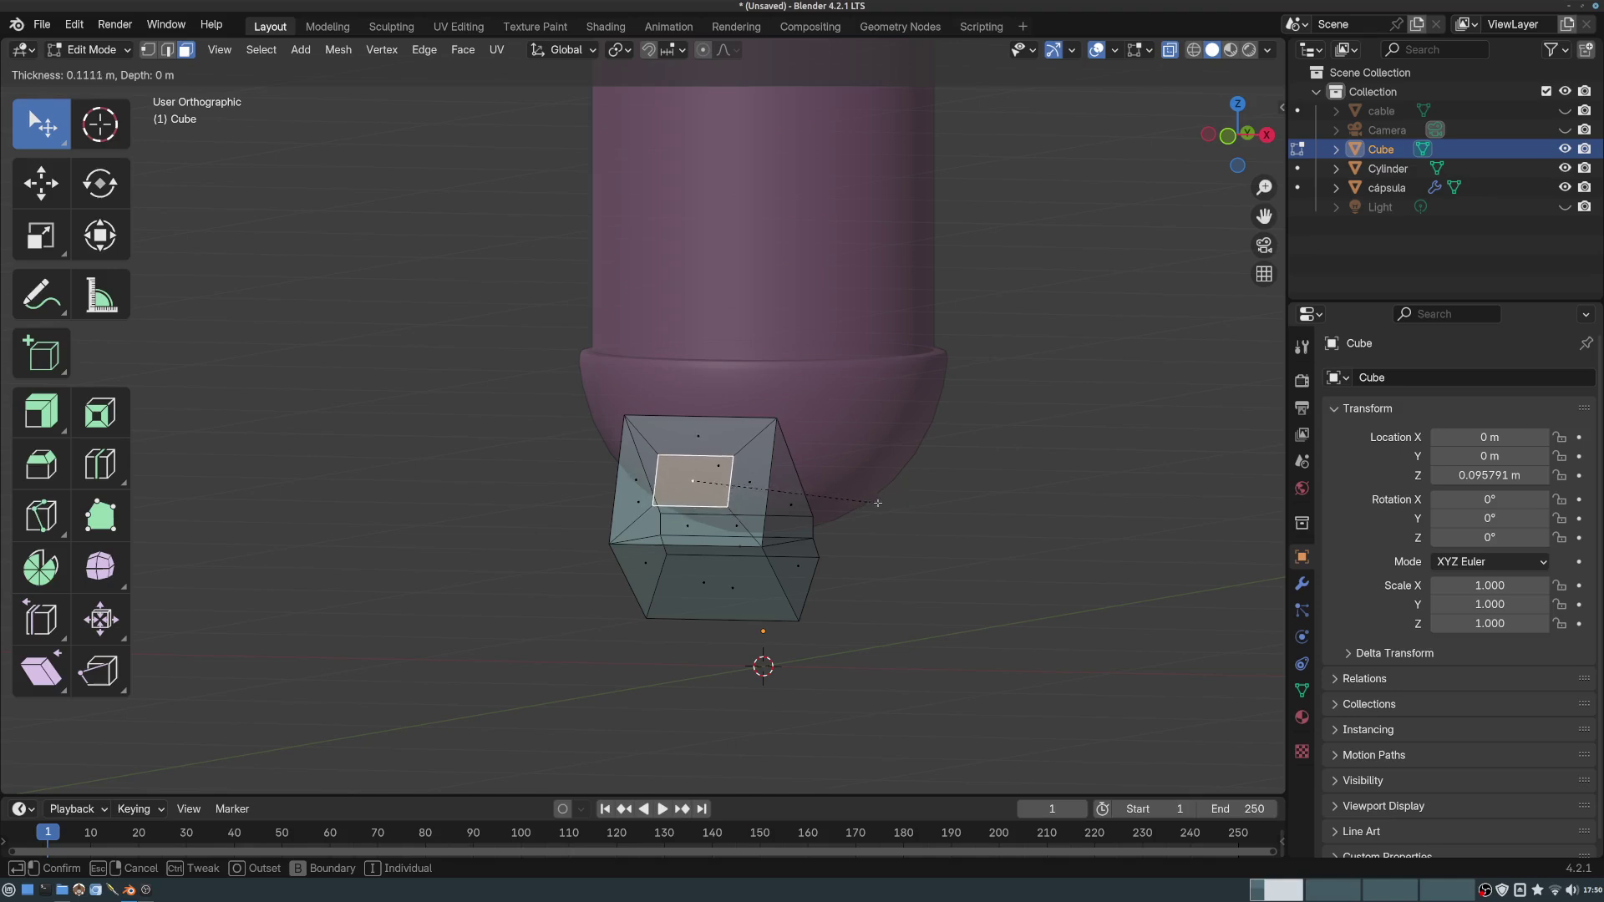
left_click(899, 499)
- Activate the Spin tool and examine its rotation arc and the 3D cursor relative to the inset face from several angles
middle_click_drag(898, 499, 776, 424)
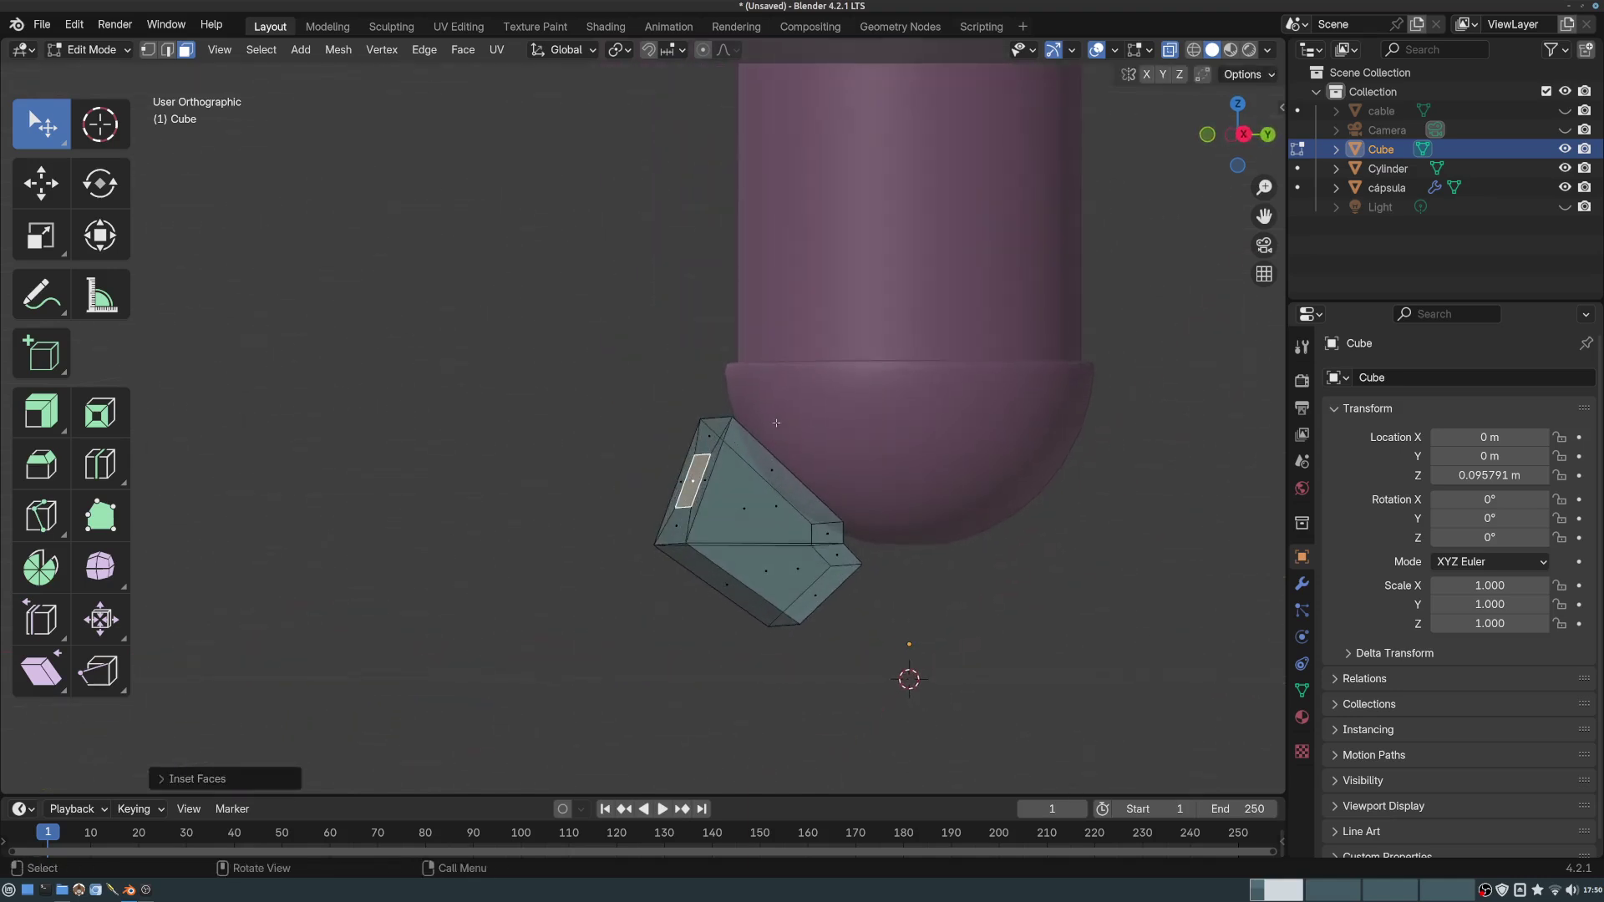
middle_click_drag(740, 496, 709, 494)
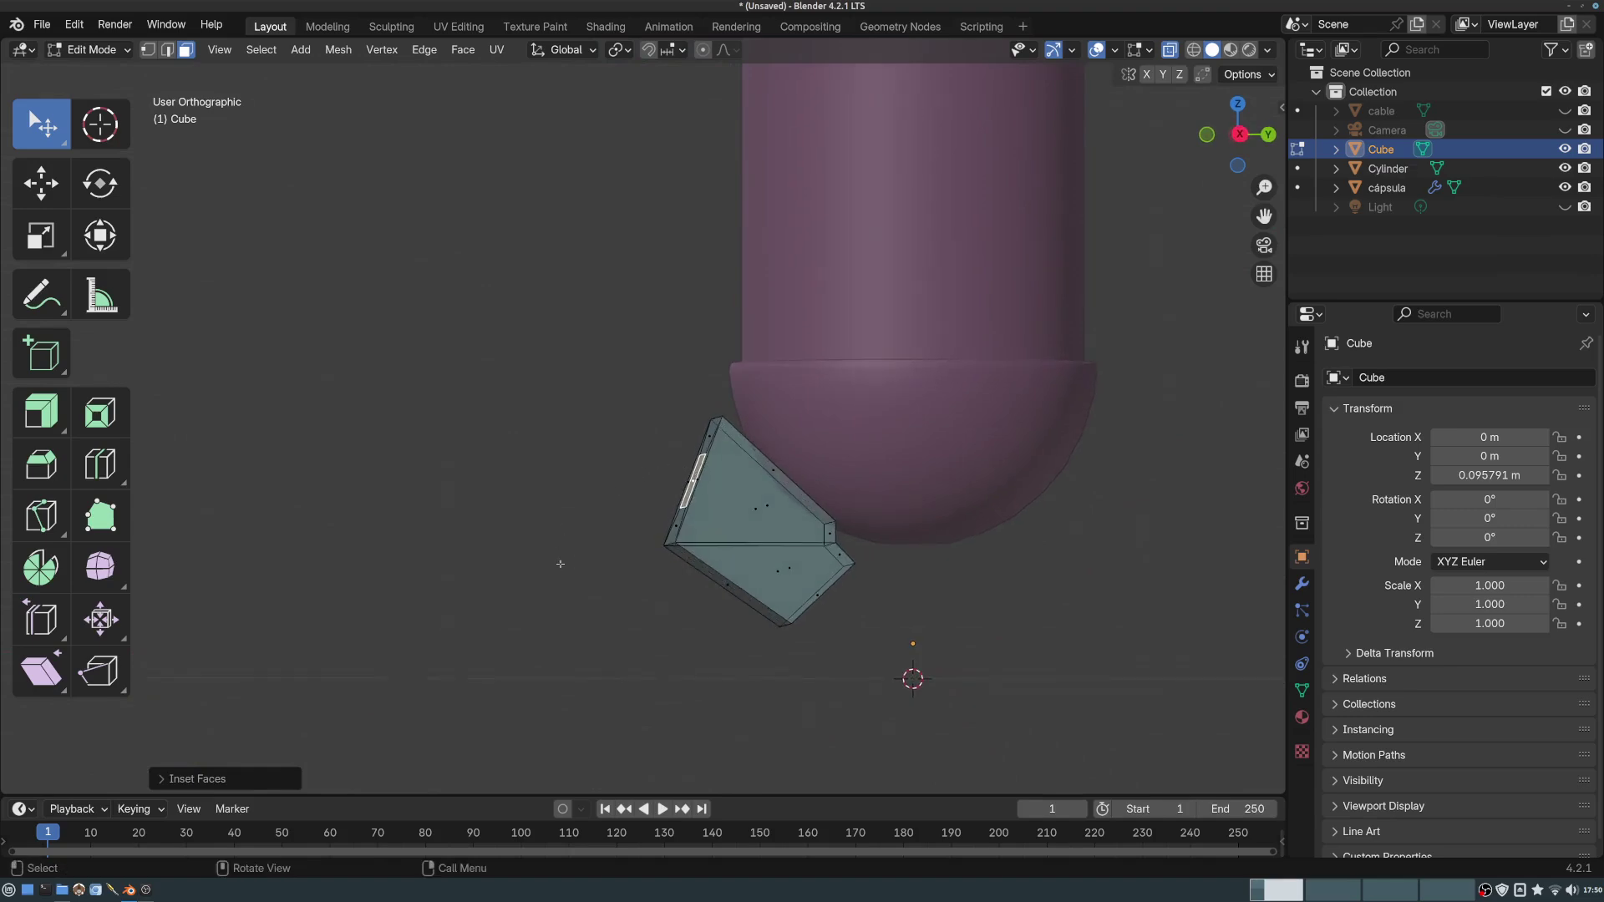
middle_click_drag(599, 691, 698, 616)
middle_click_drag(661, 670, 763, 680)
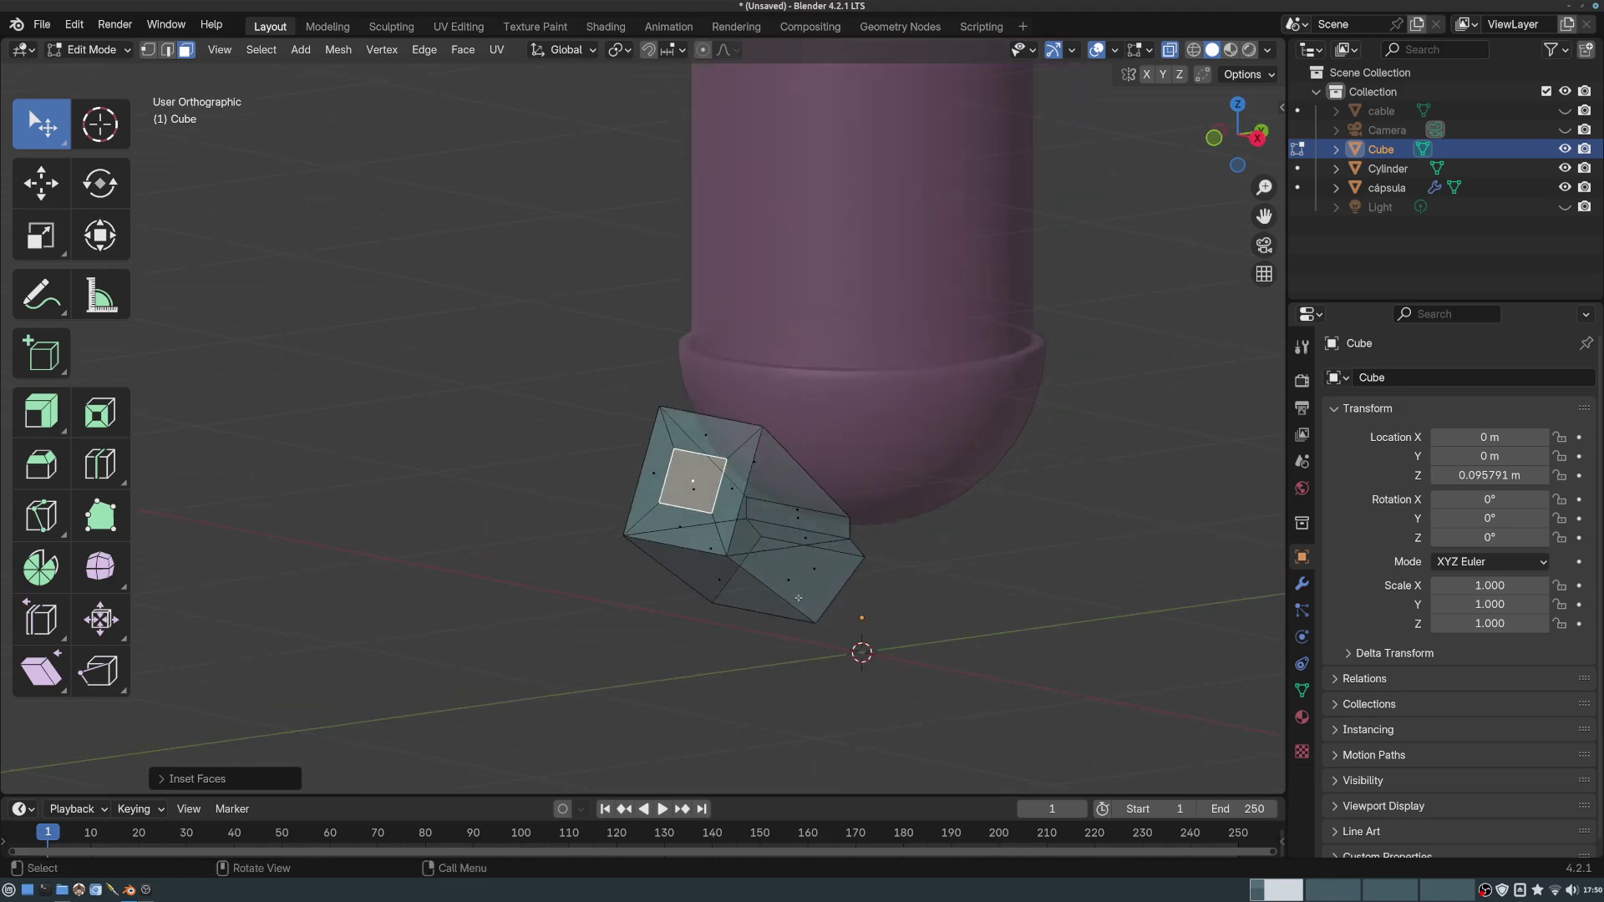
middle_click_drag(798, 598, 887, 565)
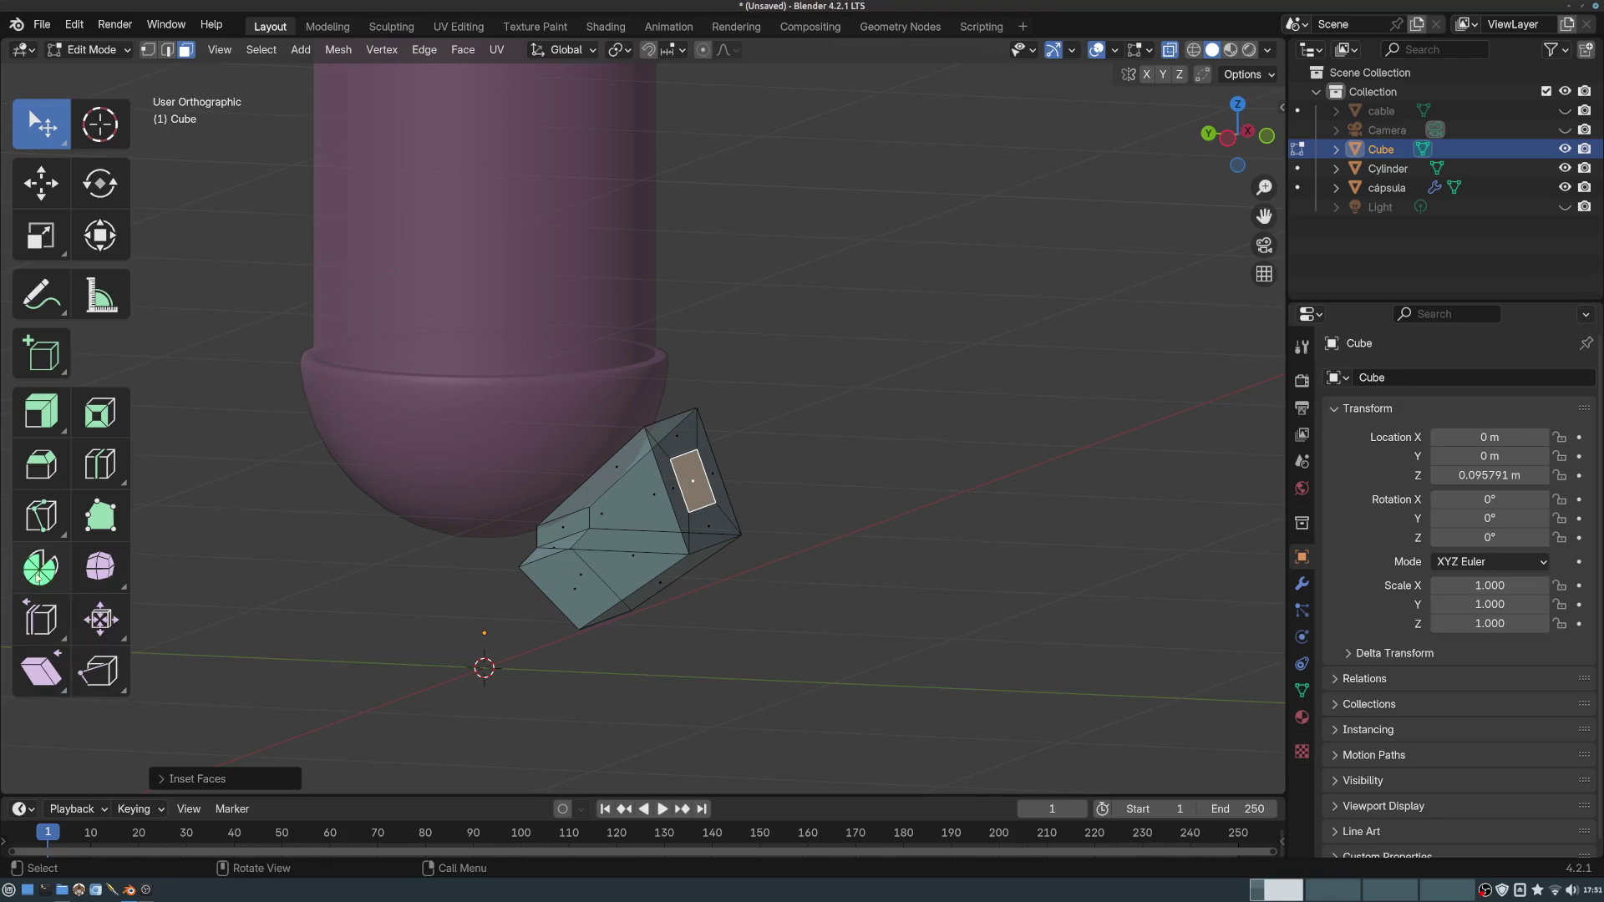
left_click(39, 575)
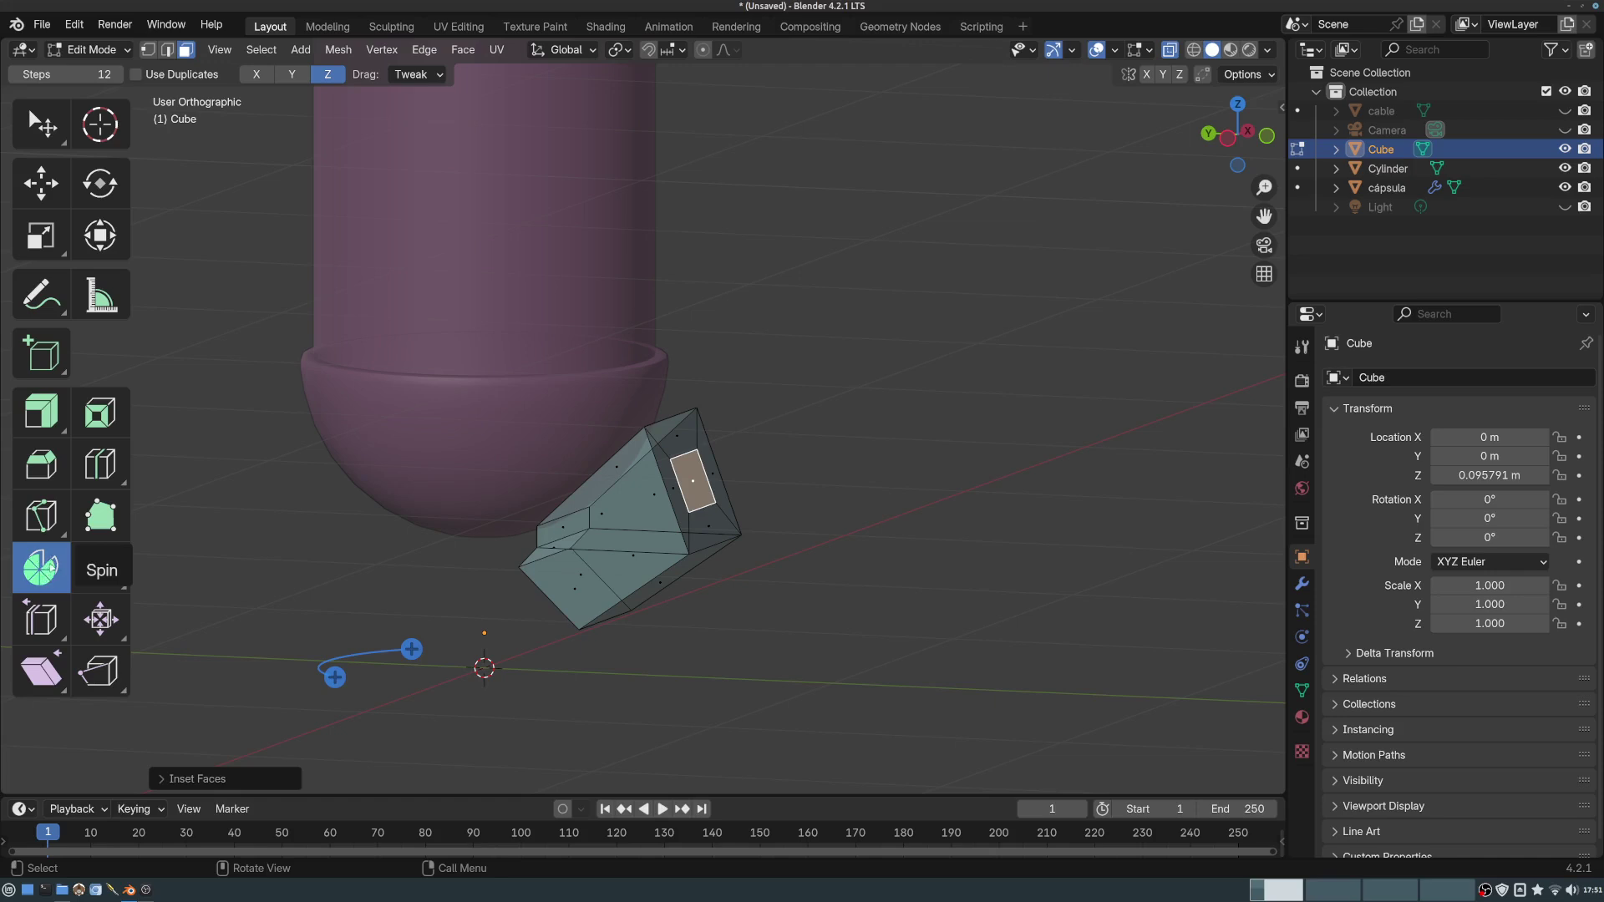
middle_click_drag(585, 534, 669, 561)
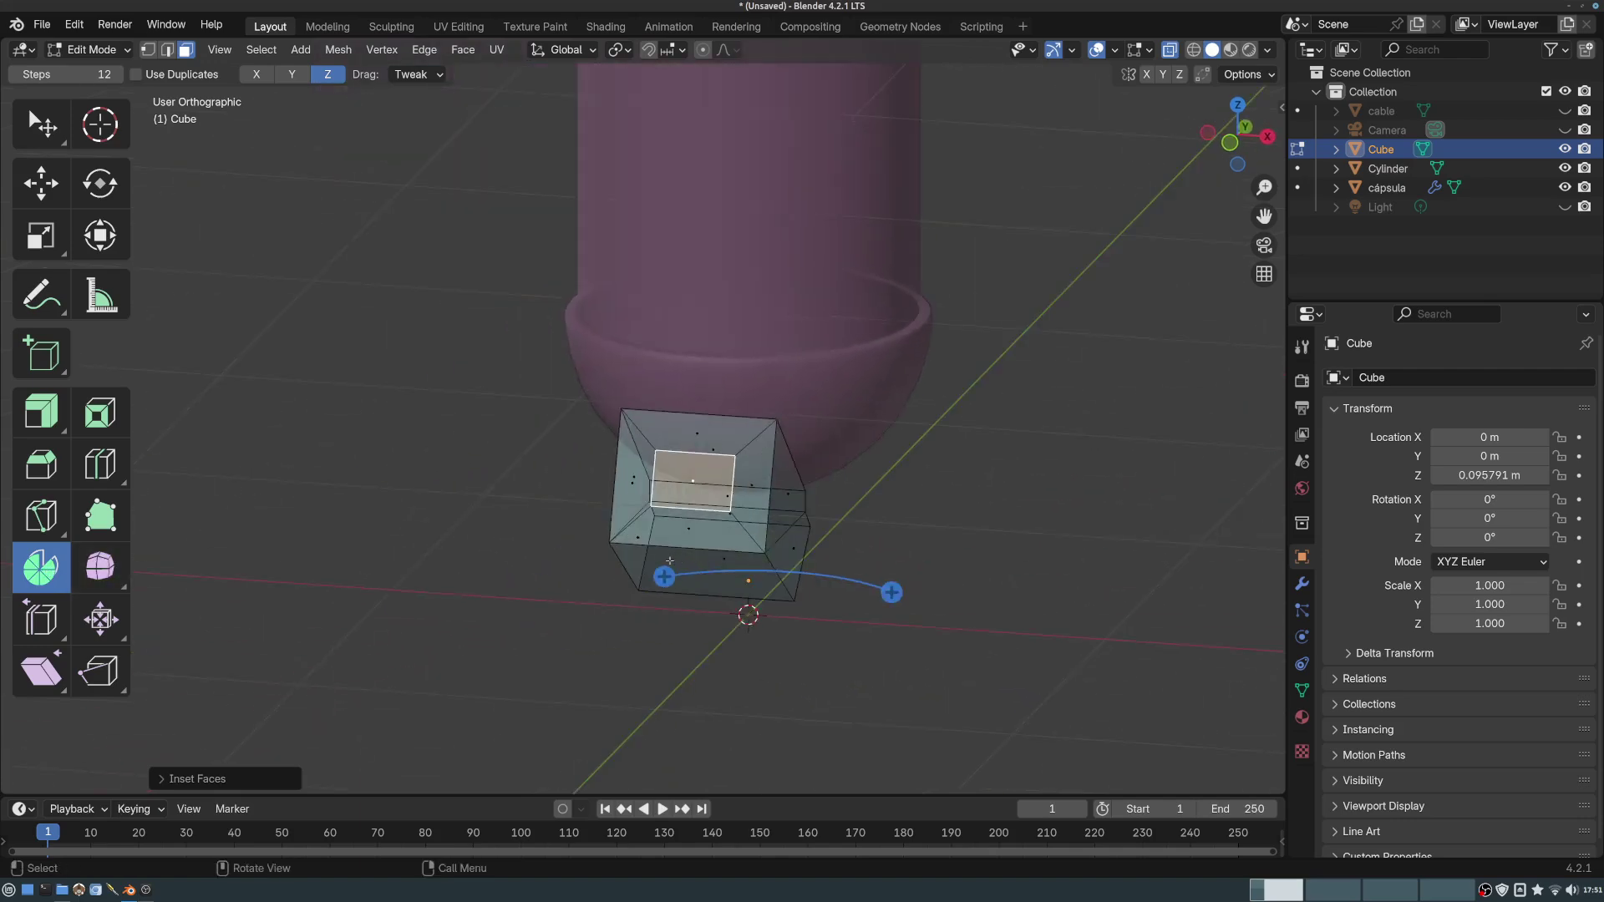
middle_click_drag(499, 577, 570, 465)
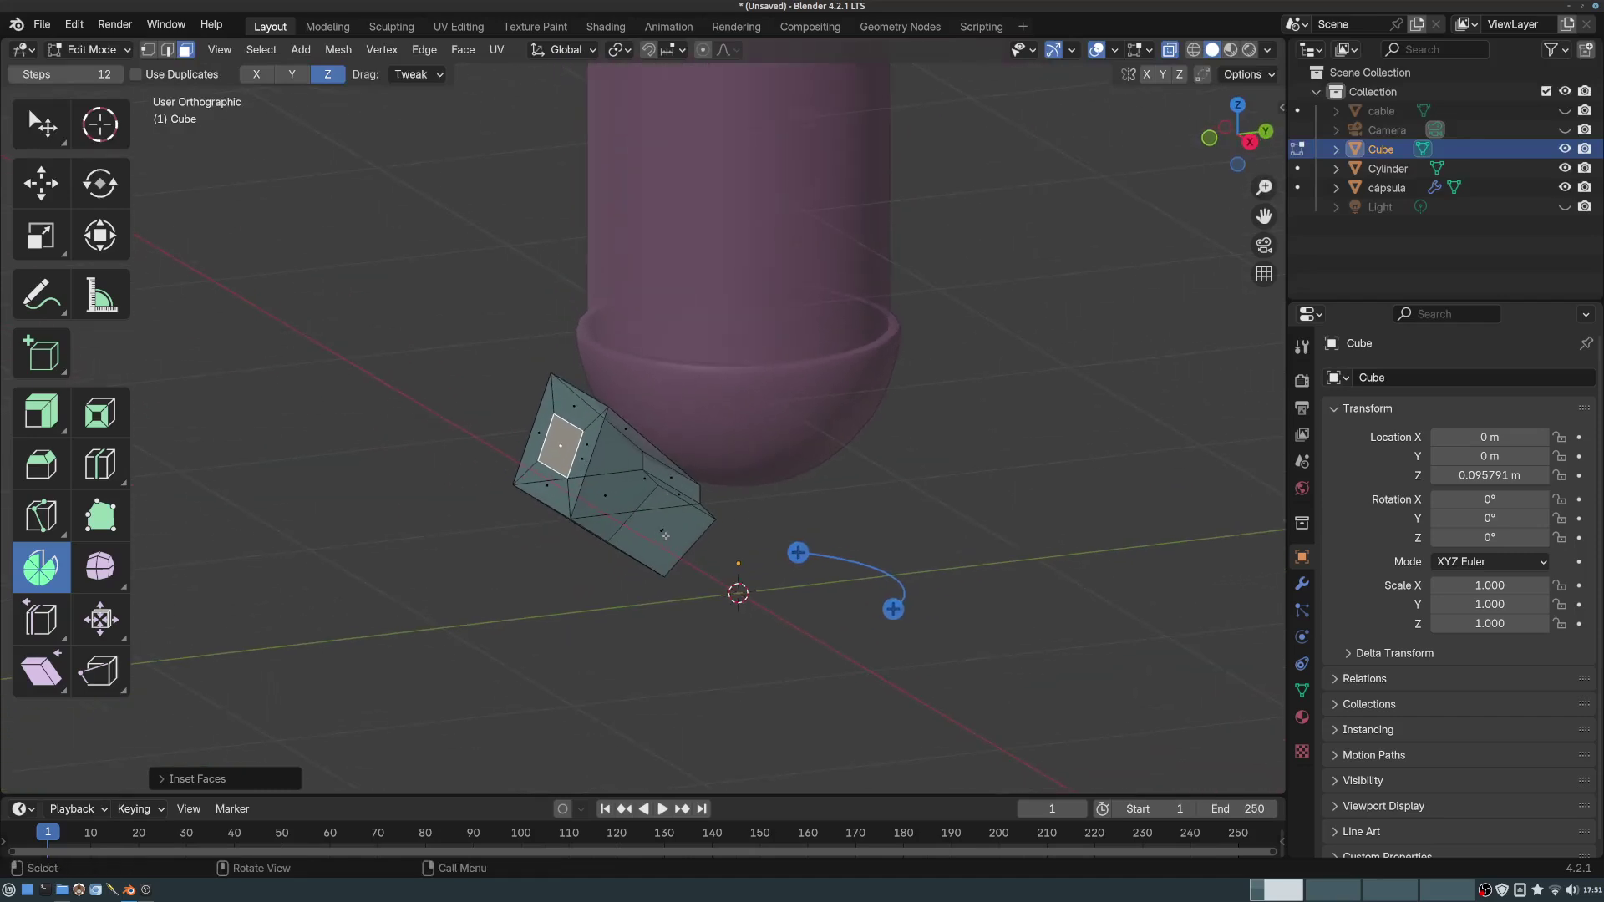
middle_click_drag(665, 535, 640, 537)
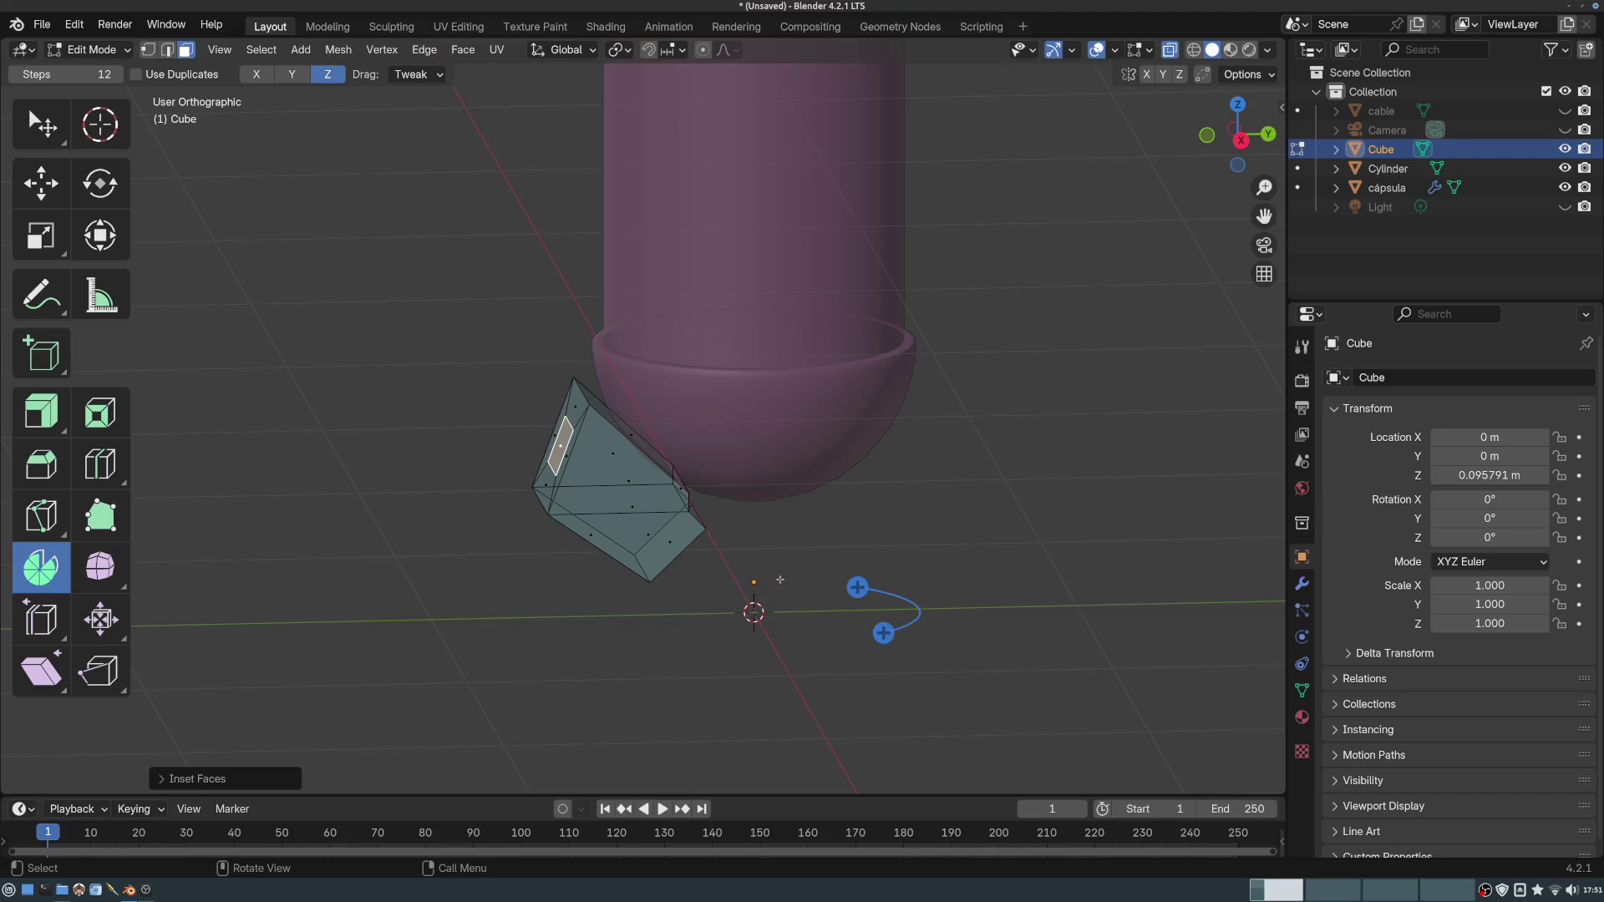
middle_click_drag(780, 571, 786, 563)
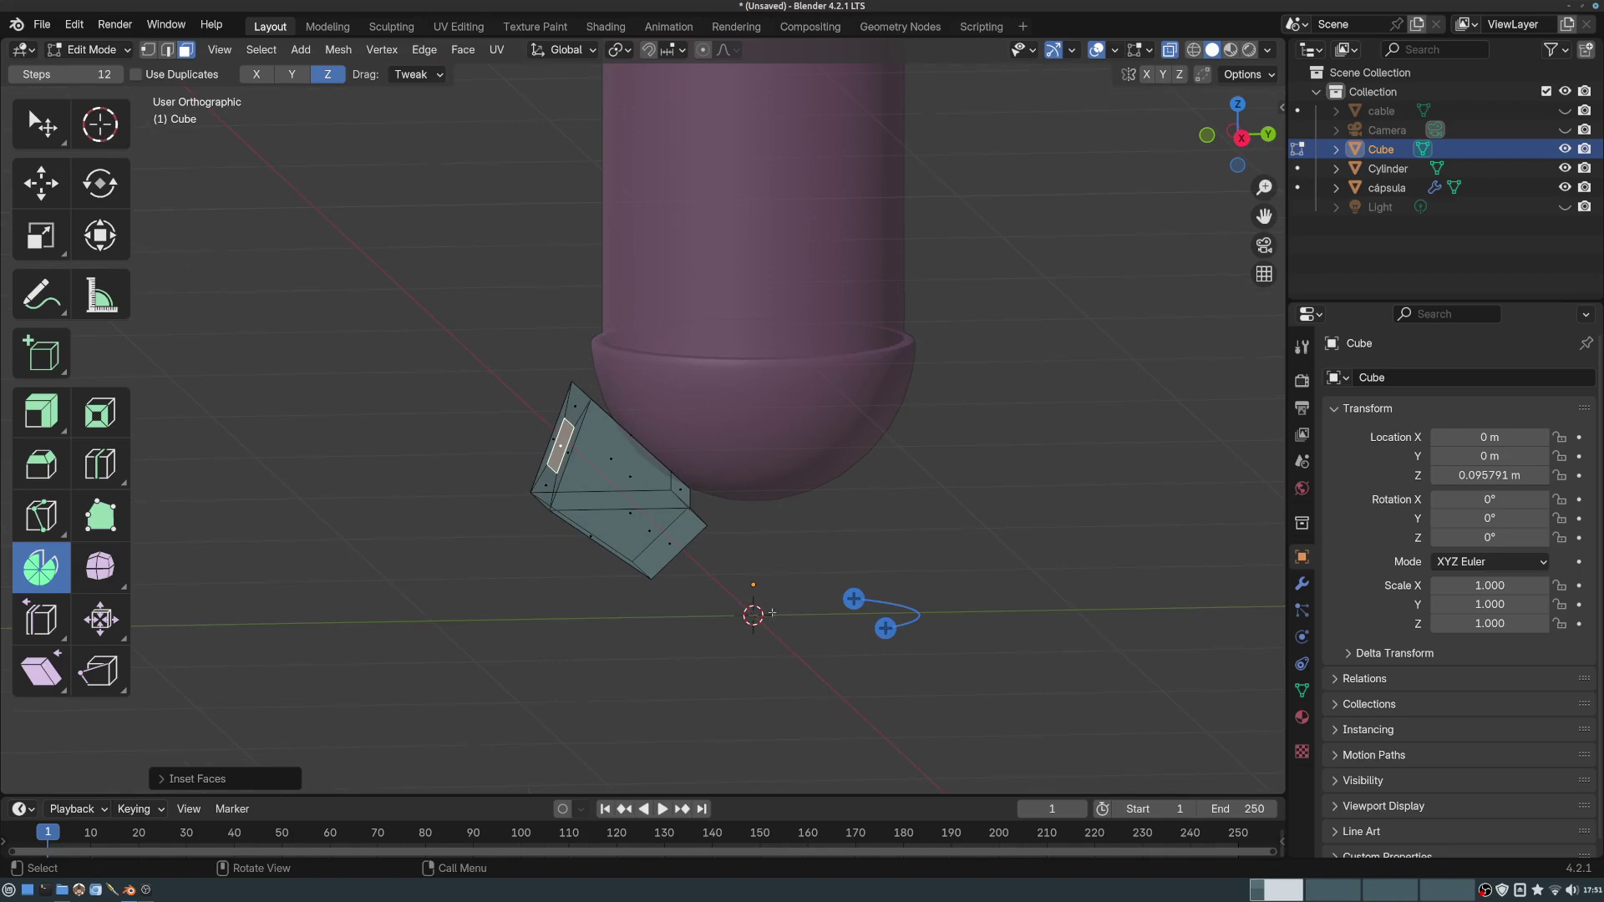
middle_click_drag(792, 619, 784, 610)
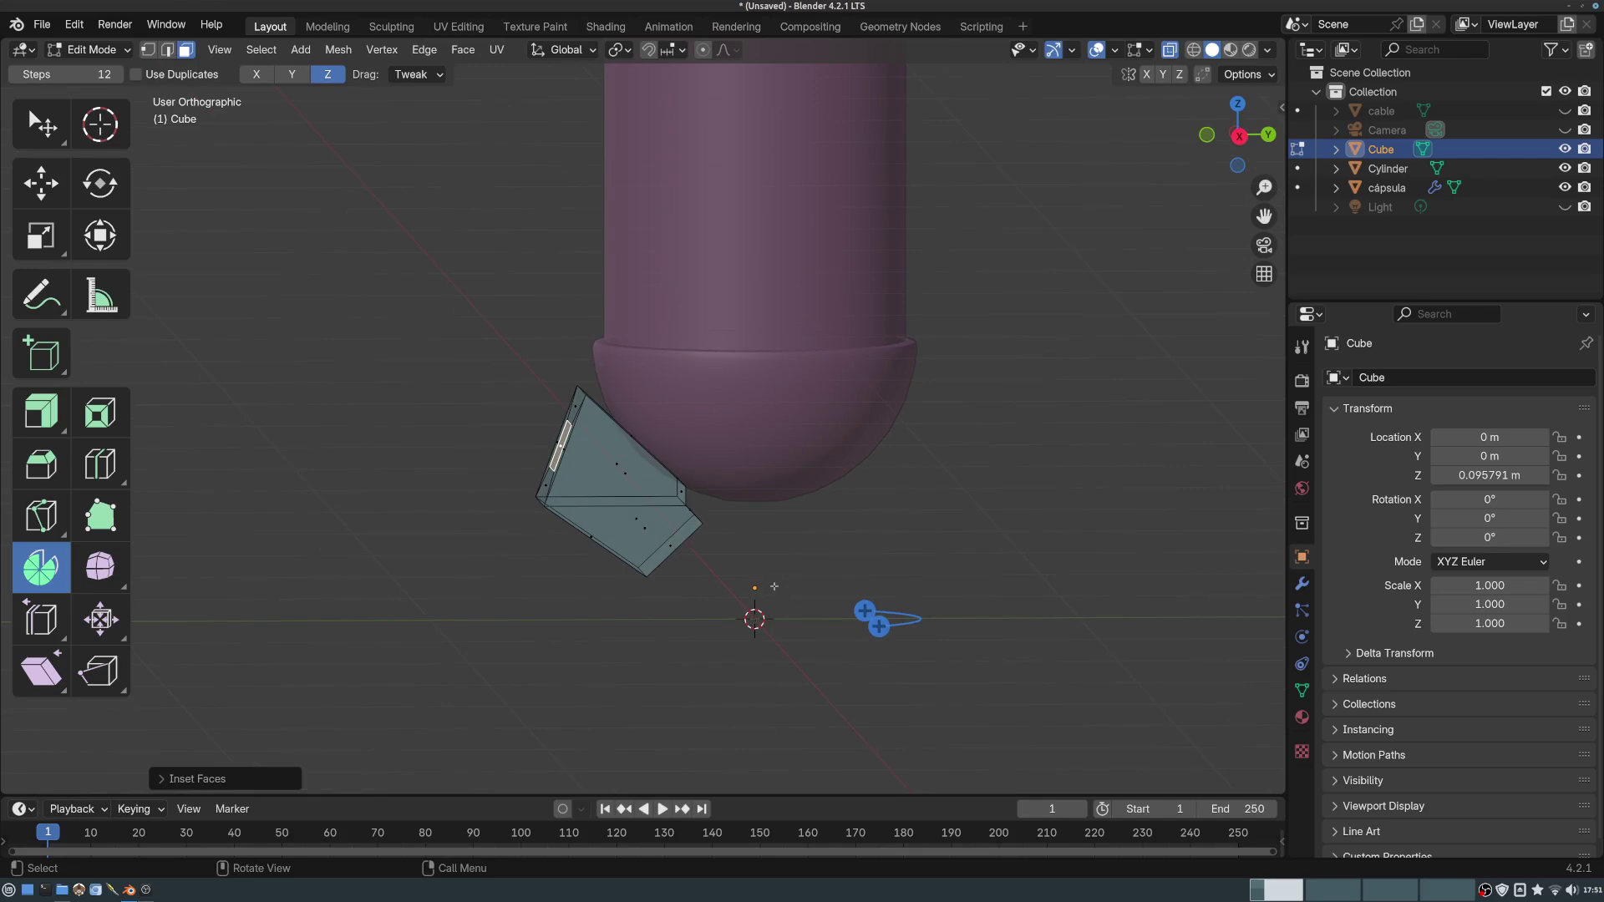
middle_click_drag(787, 561, 868, 576)
mouse_move(706, 603)
middle_mouse_down()
mouse_move(691, 576)
mouse_move(716, 562)
mouse_move(718, 578)
middle_mouse_up()
- Try placing the 3D cursor freehand on the block and in the empty space beside the capsule
key("KP_3")
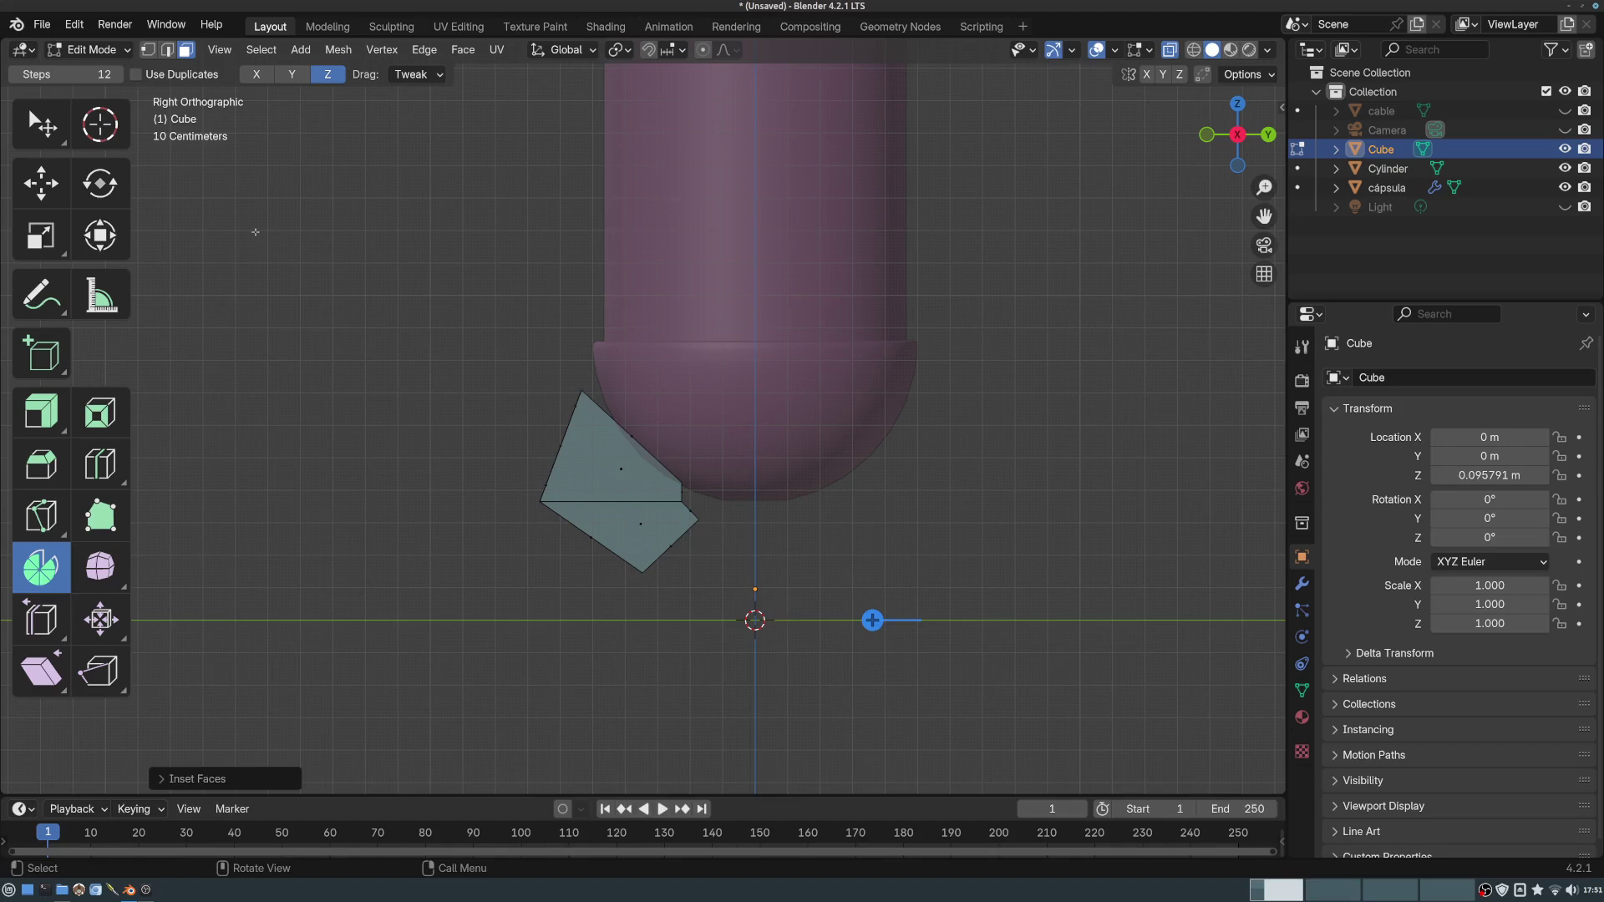
left_click(101, 131)
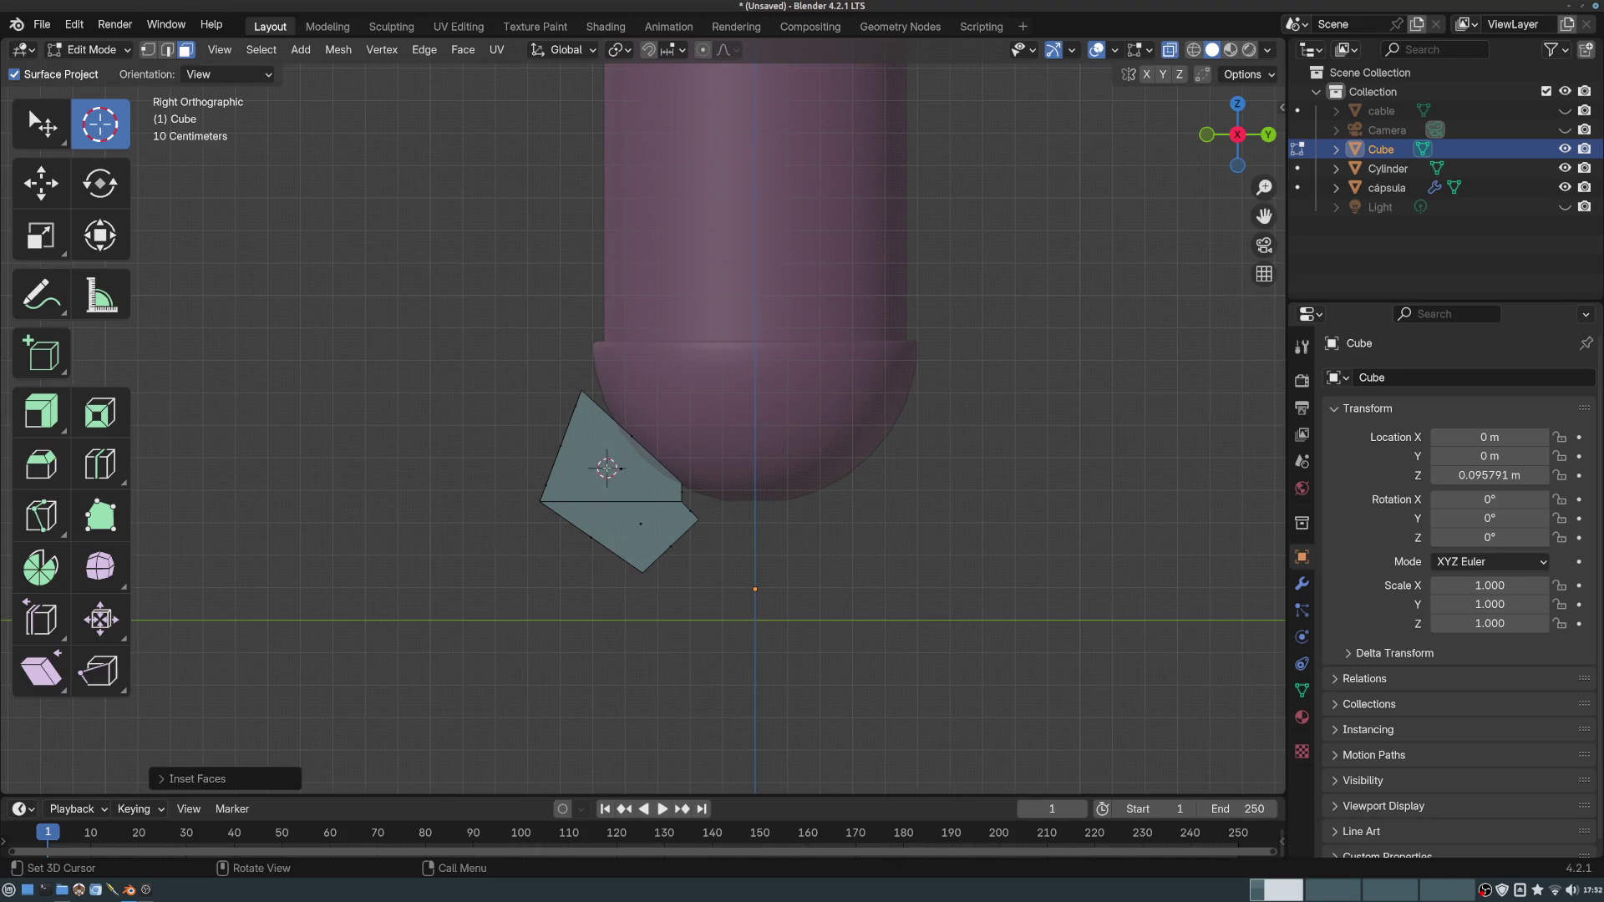
middle_click_drag(603, 466, 580, 489)
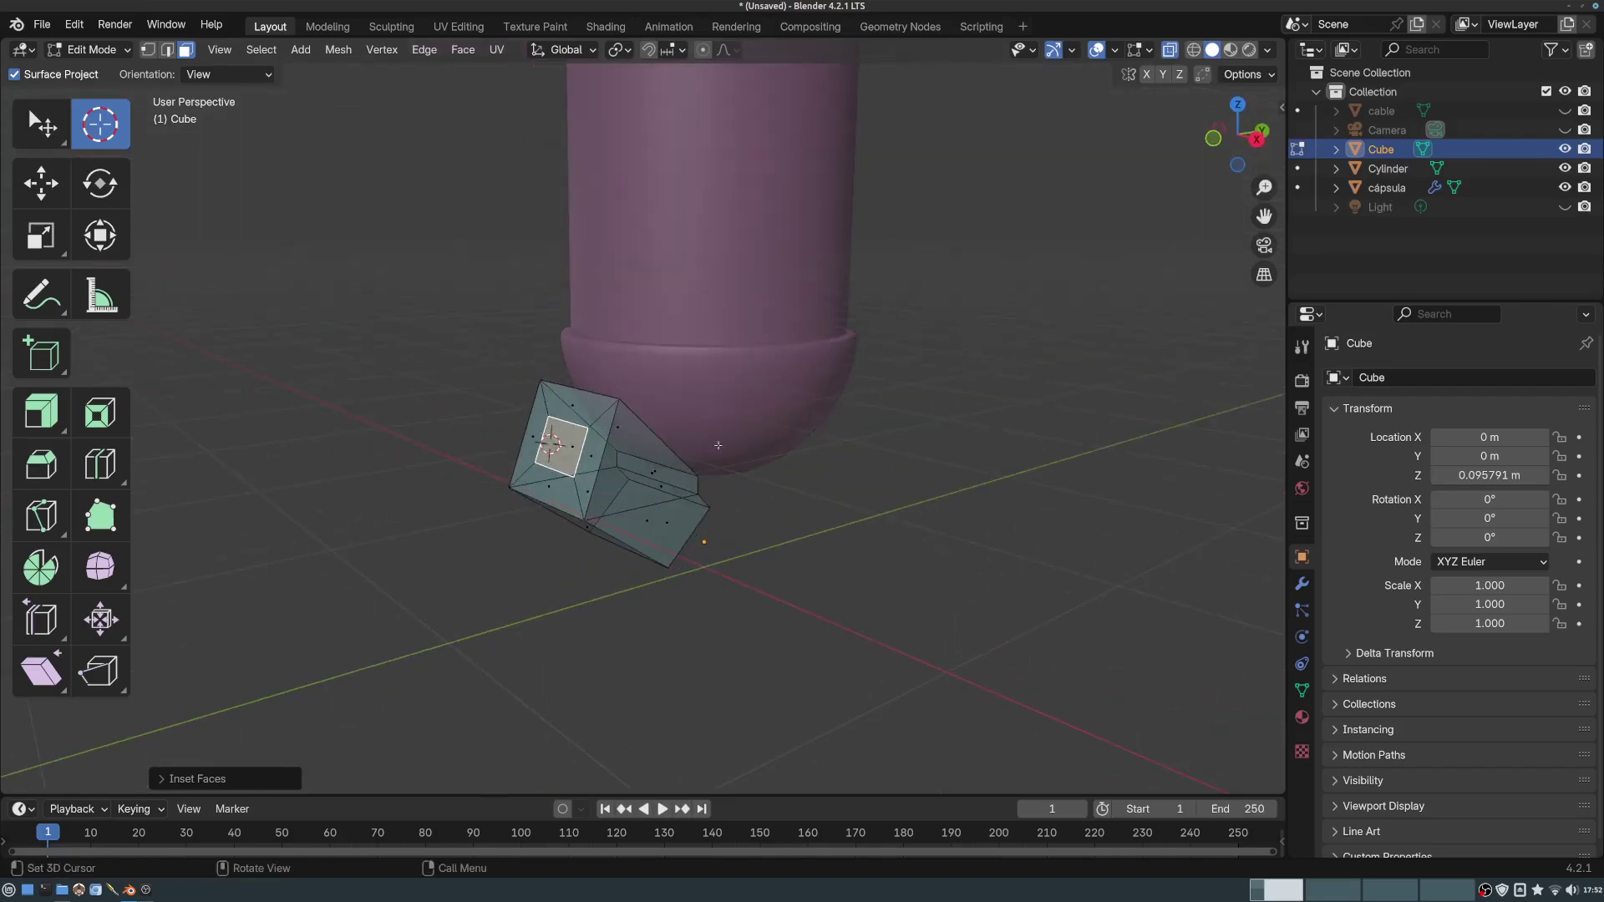
middle_click_drag(717, 445, 698, 451)
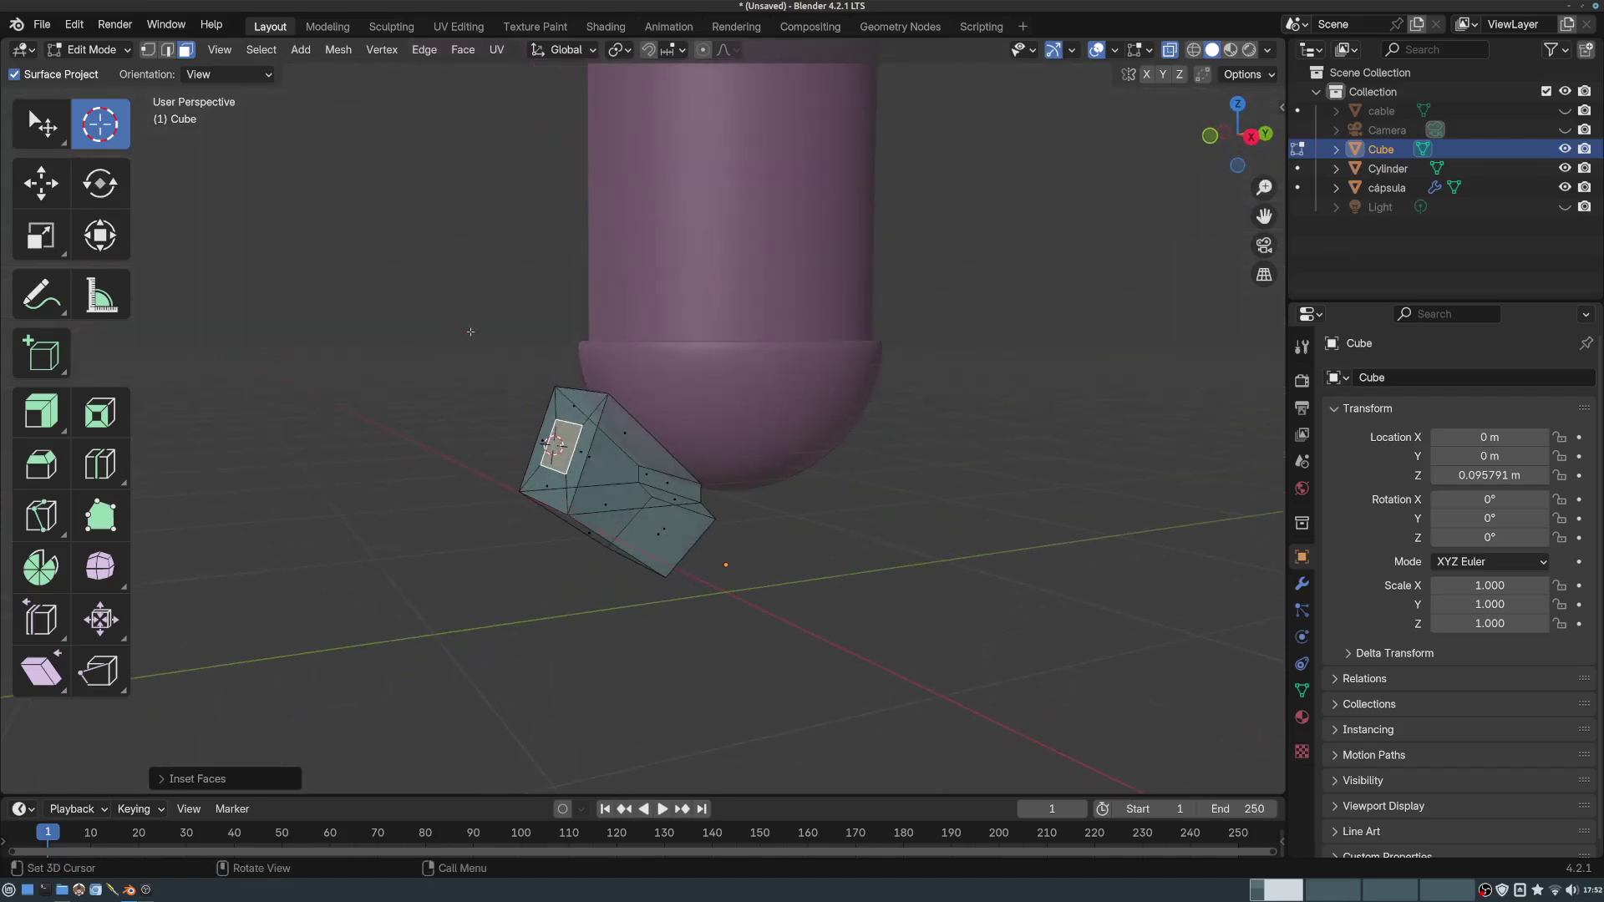
left_click(468, 258)
- Snap the 3D cursor to the world origin while editing the block's mesh
left_click(338, 49)
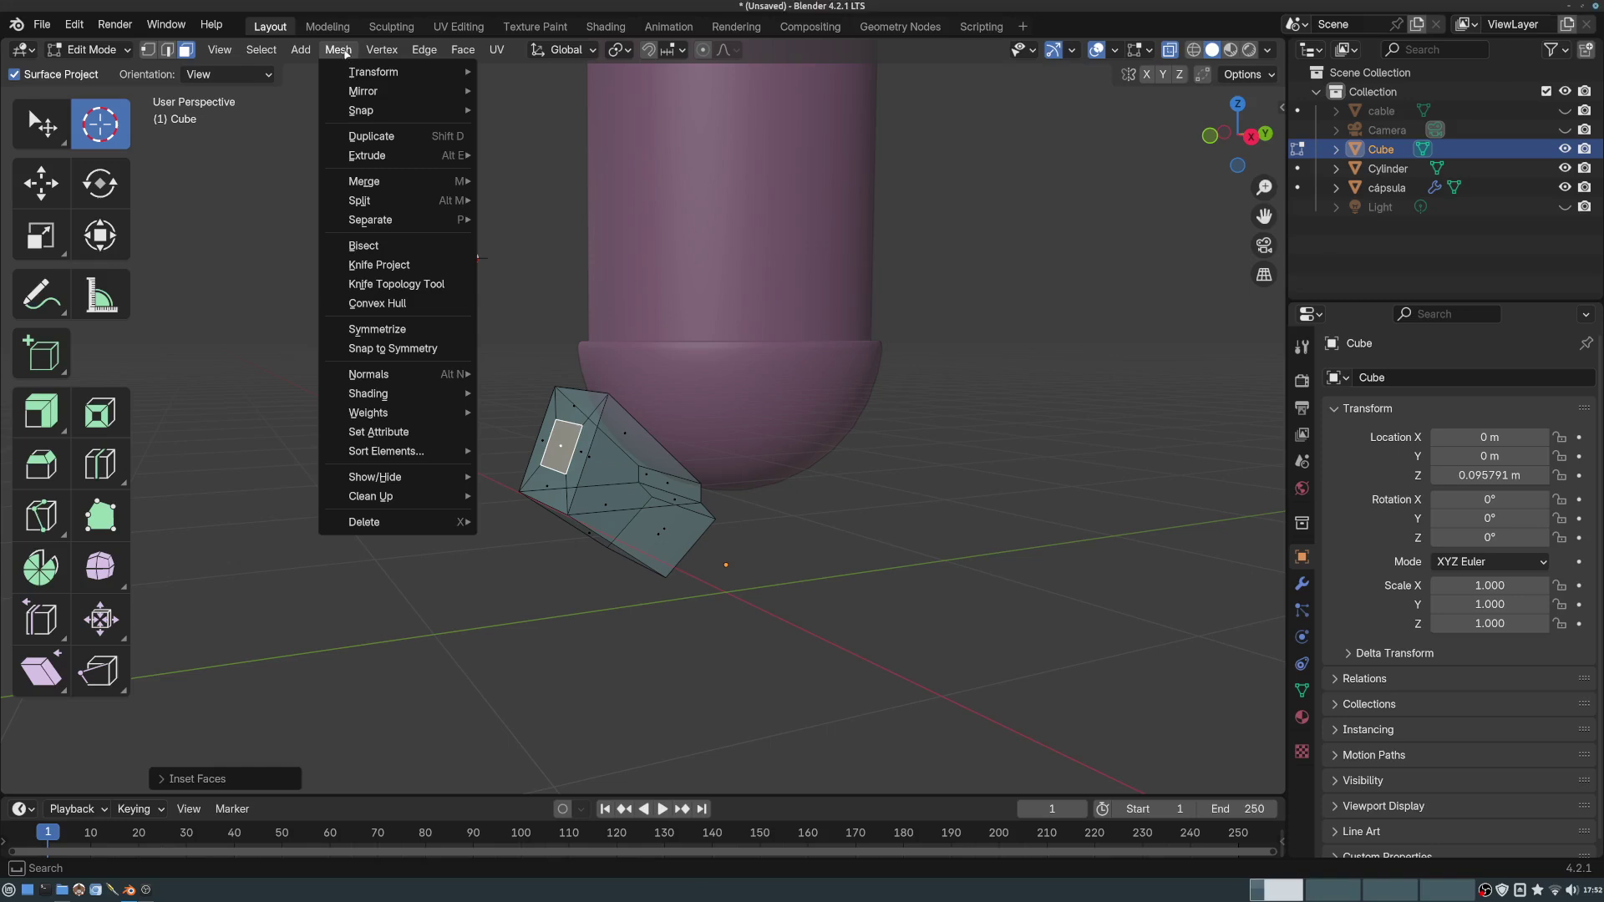
left_click(91, 50)
left_click(95, 73)
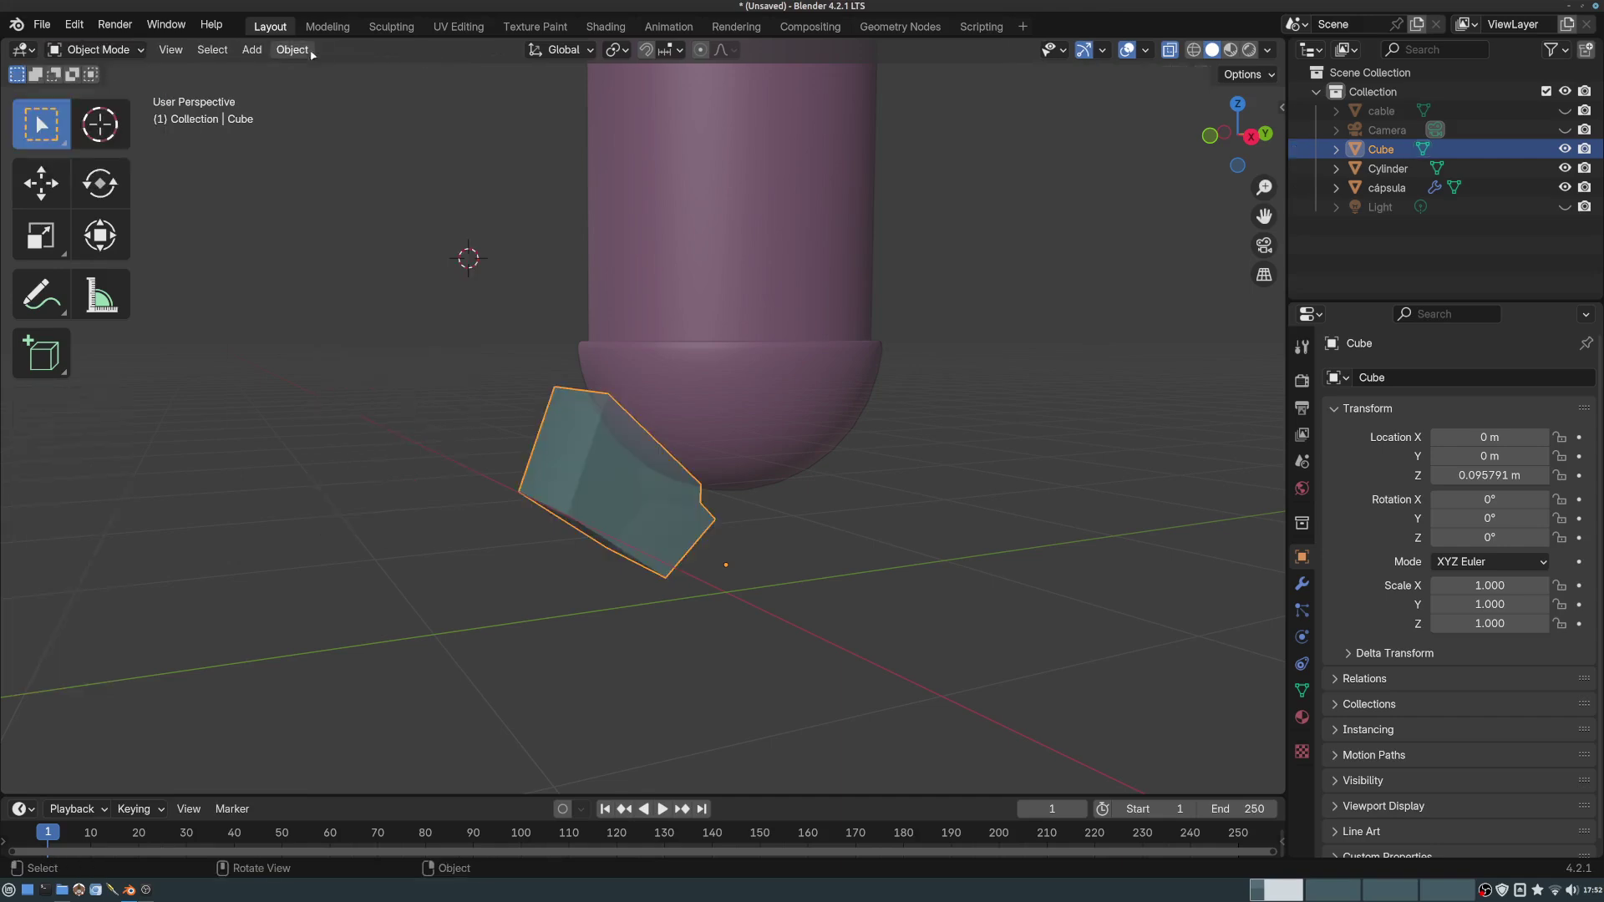
left_click(292, 49)
mouse_move(333, 173)
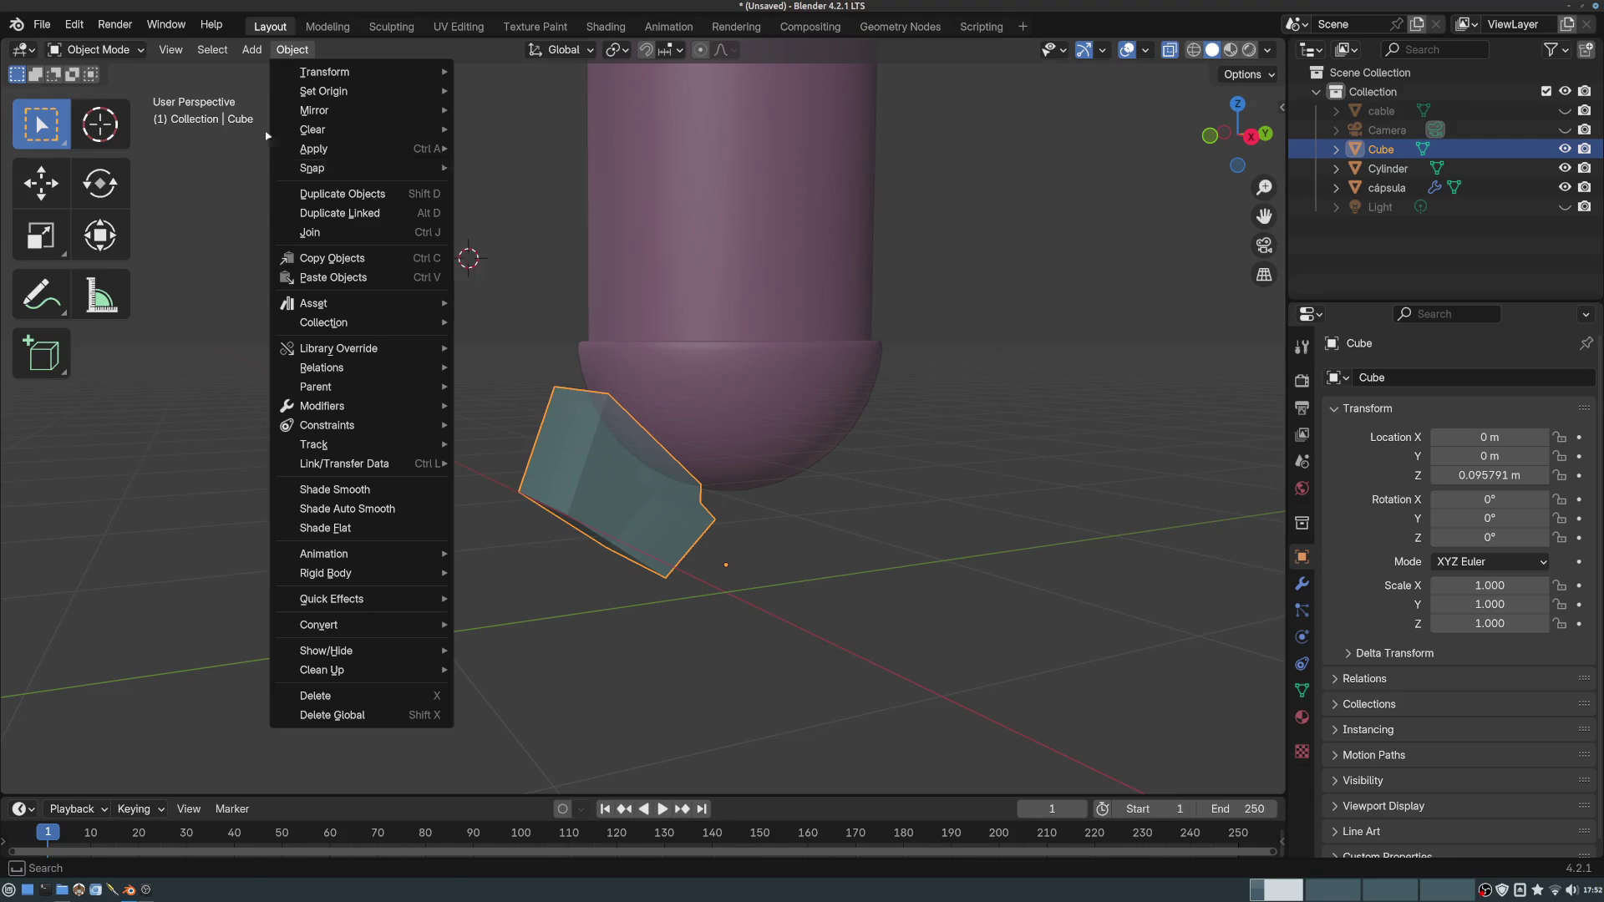
left_click(98, 49)
left_click(98, 93)
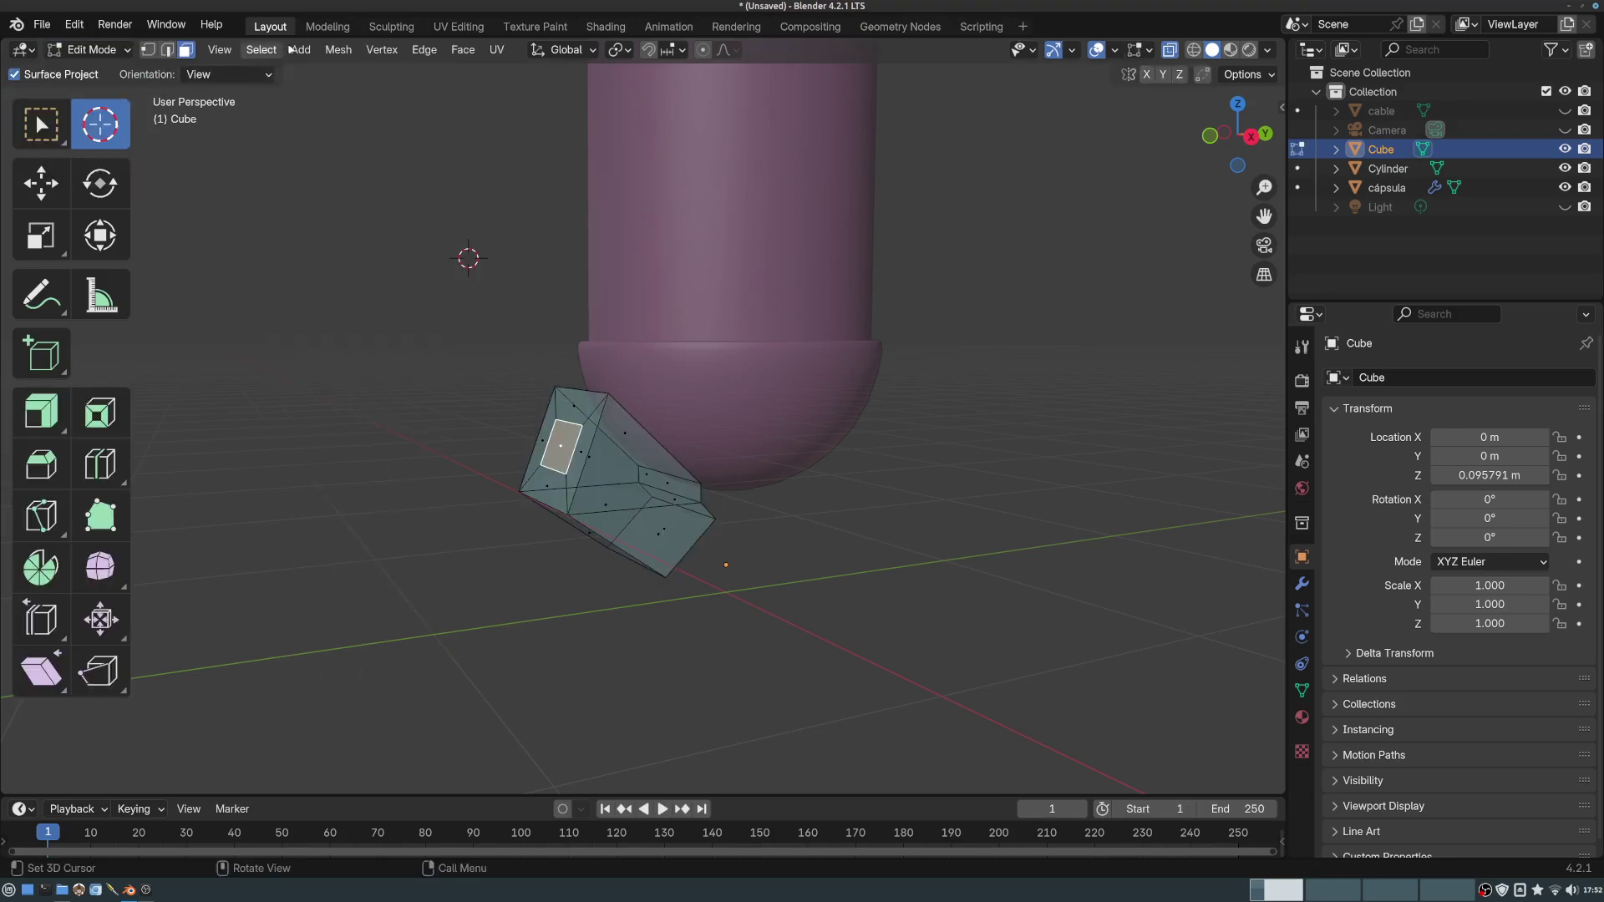
left_click(338, 49)
mouse_move(361, 109)
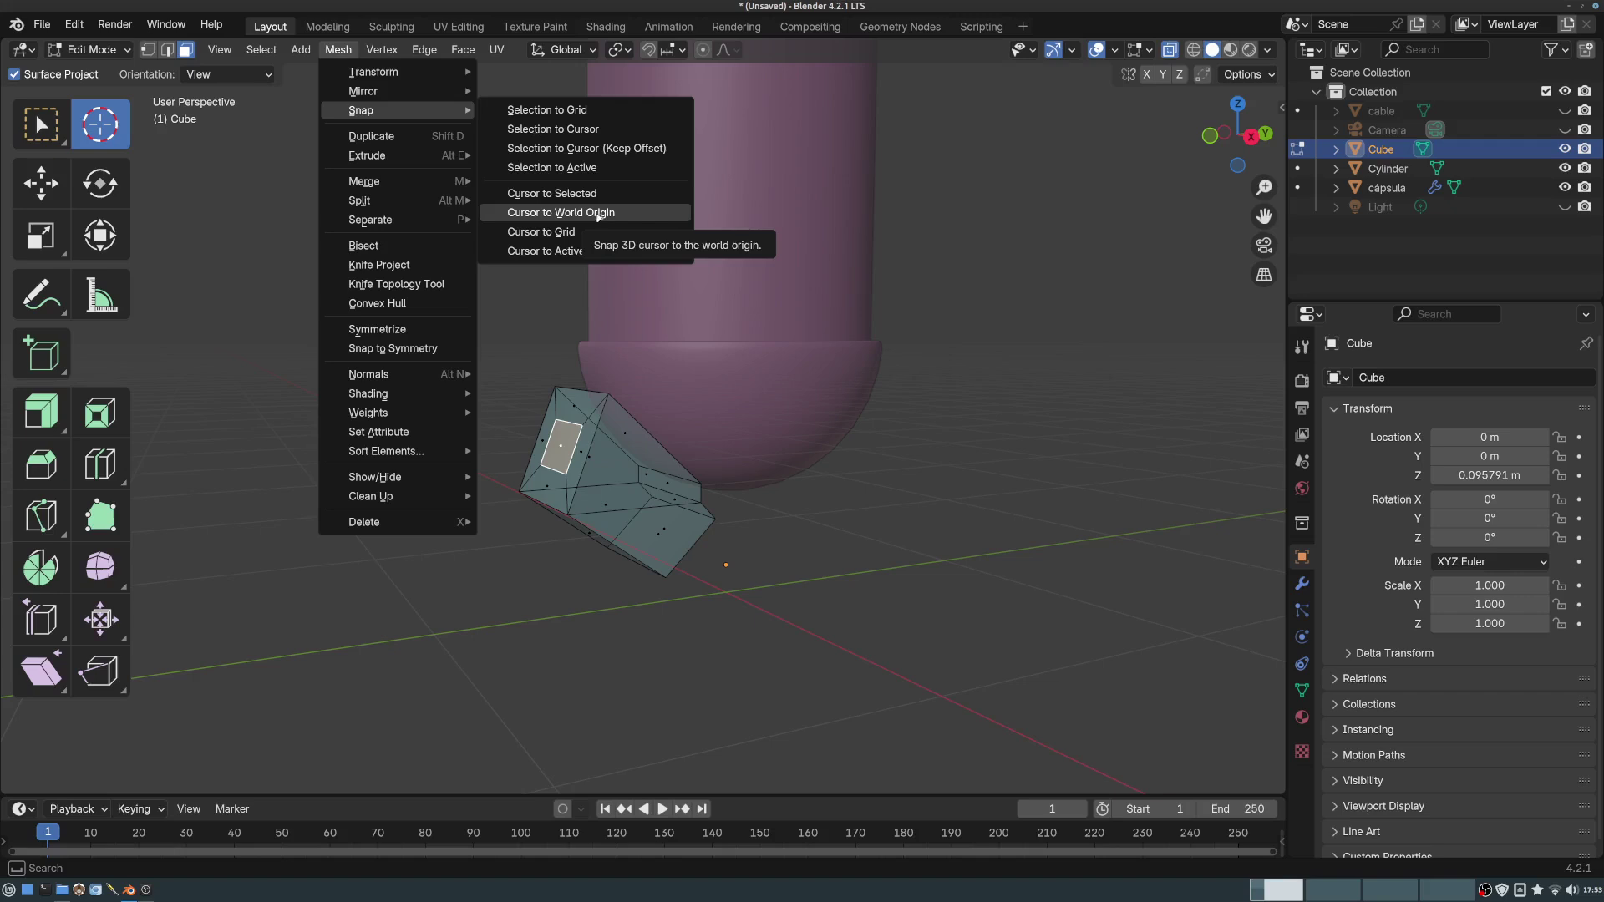
left_click(551, 215)
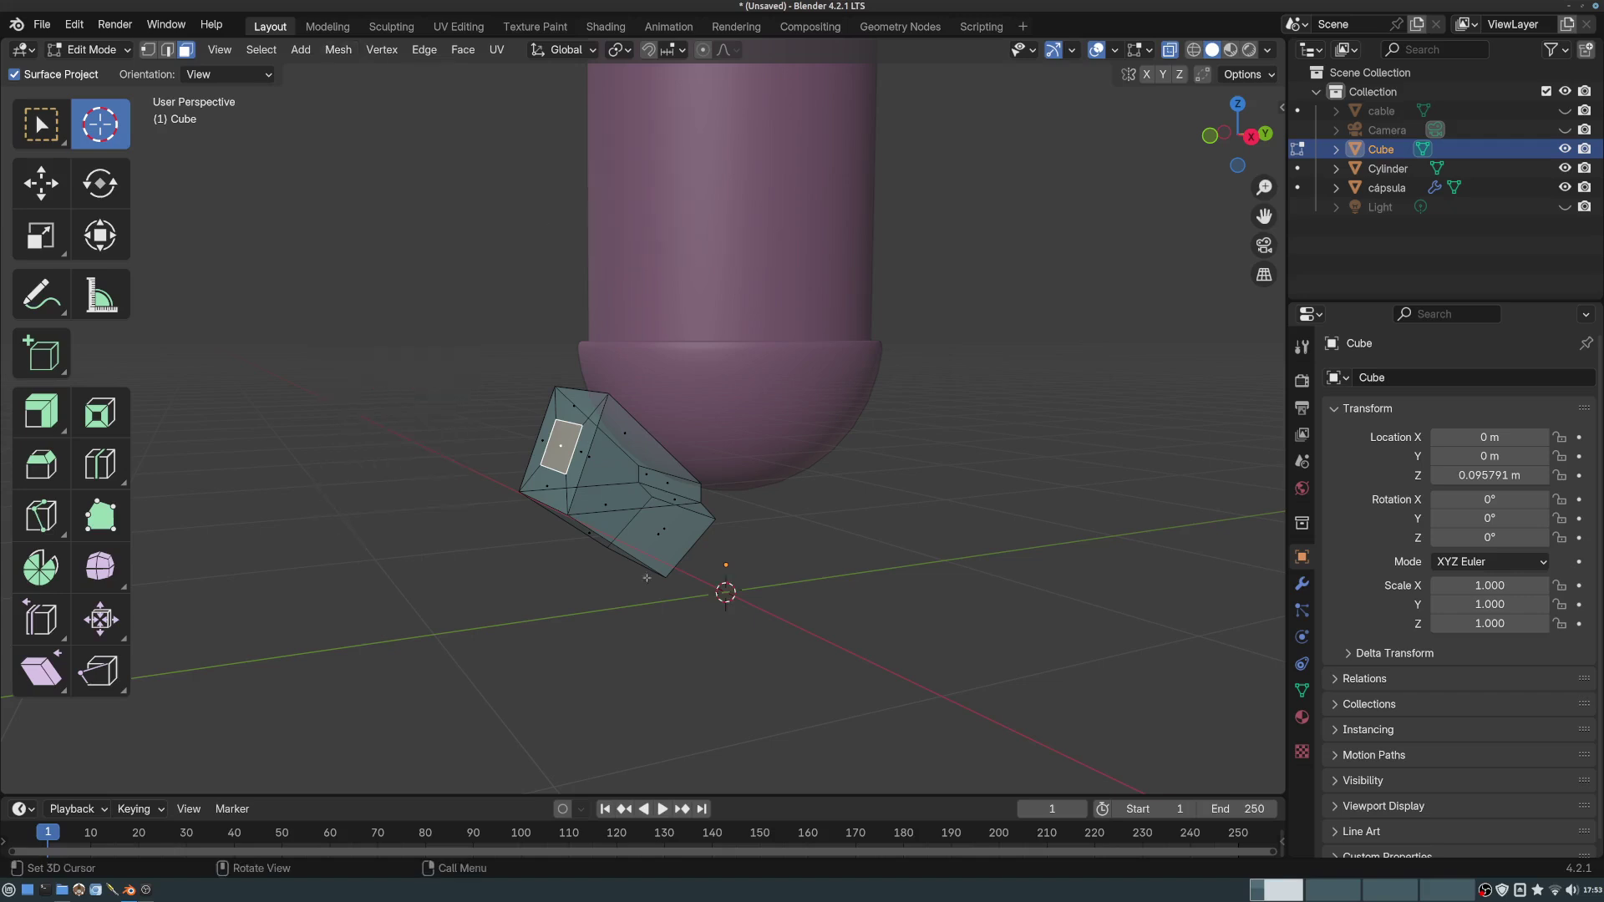
- Set the 3D cursor's location to Y -0.73 m and Z 0.27 m, just outside the block
middle_click_drag(737, 560, 752, 642)
middle_click_drag(773, 475, 866, 321)
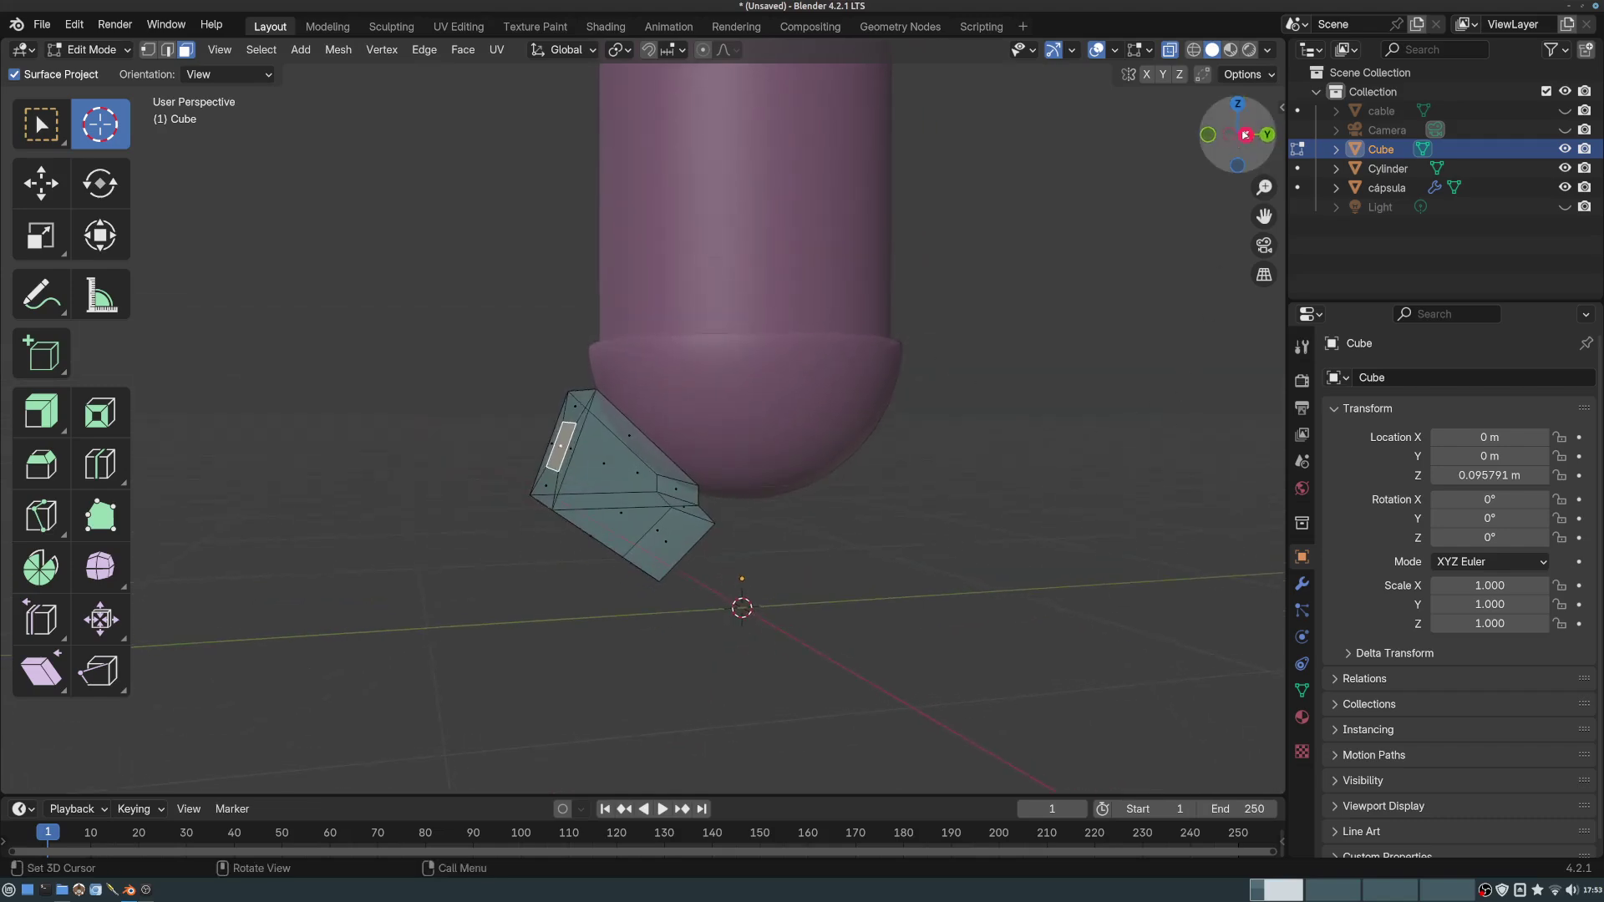
left_click(1279, 107)
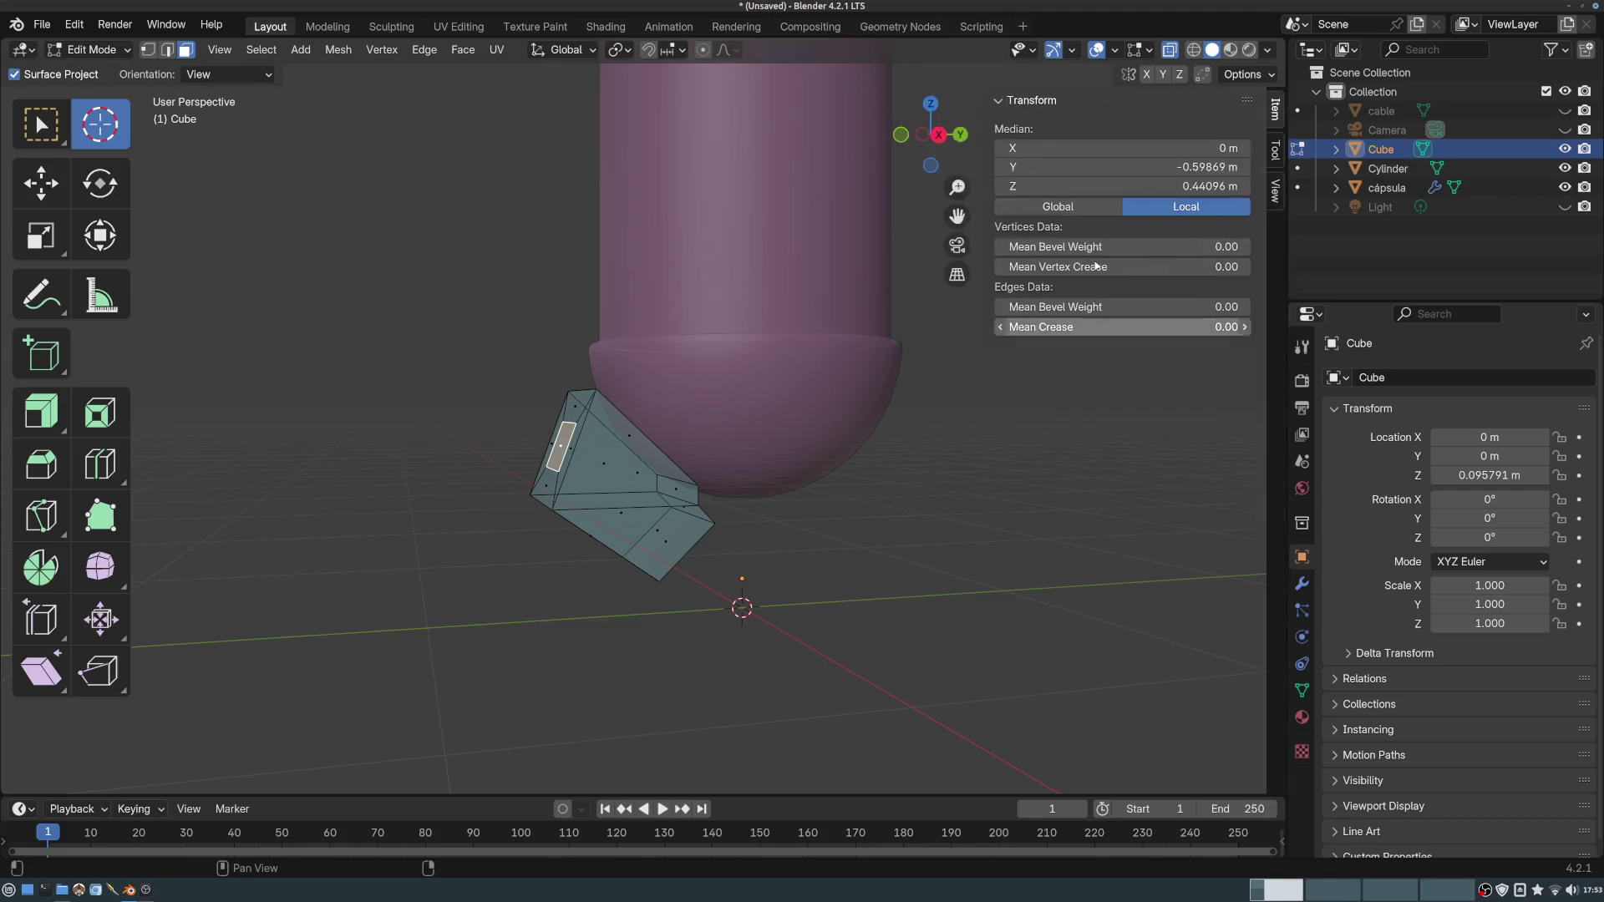
left_click(1276, 193)
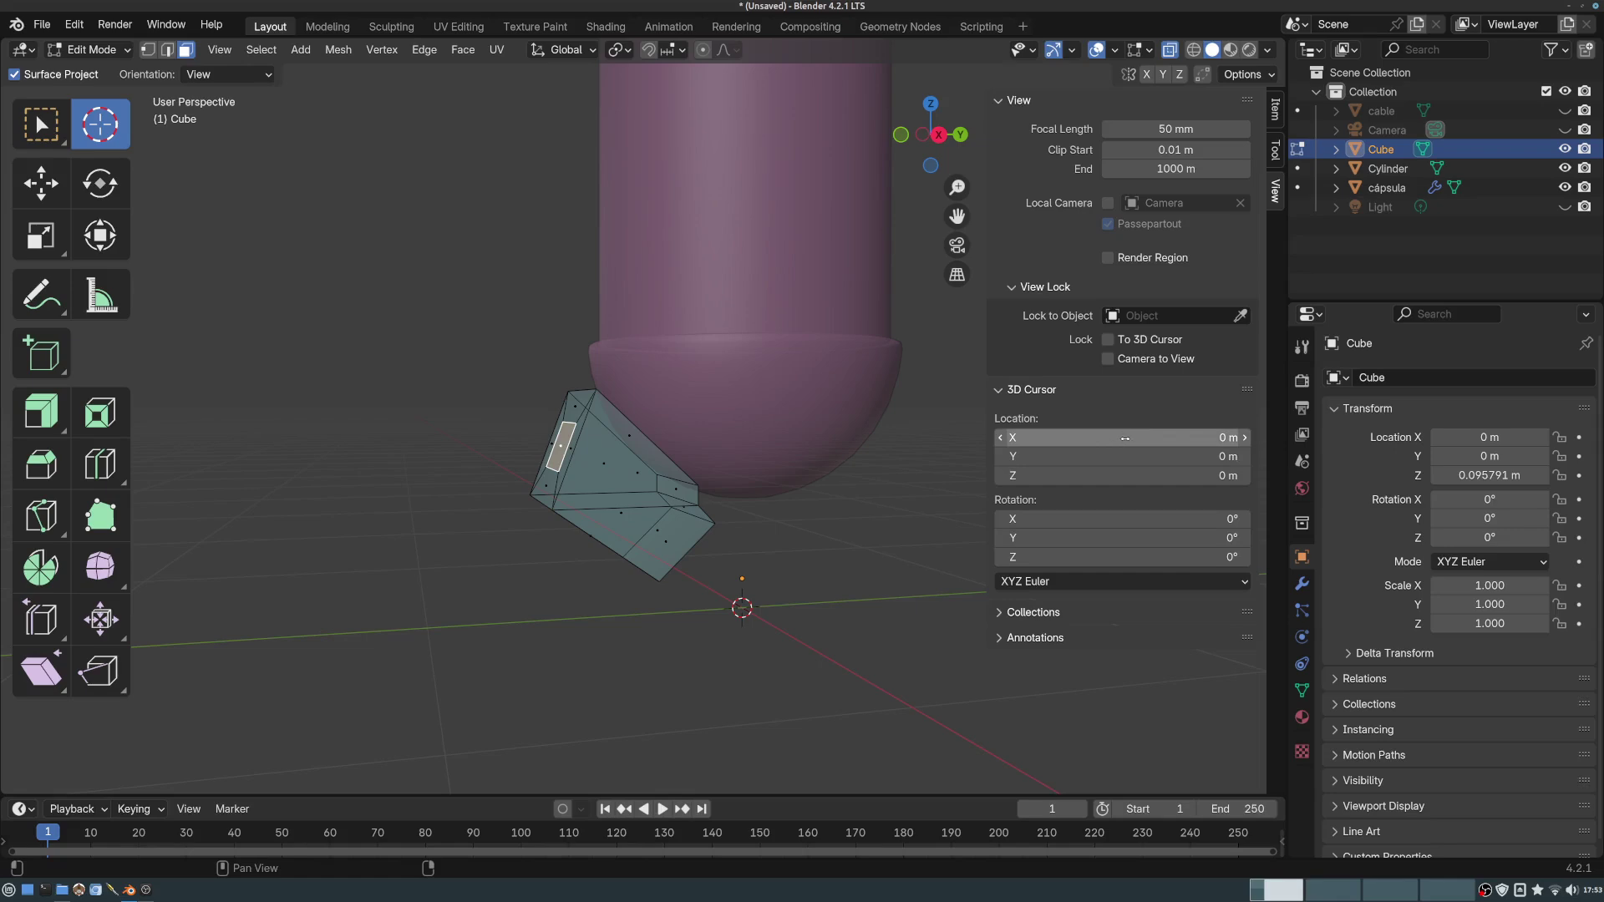
left_click_drag(1120, 456, 1146, 475)
middle_click_drag(885, 501, 865, 496)
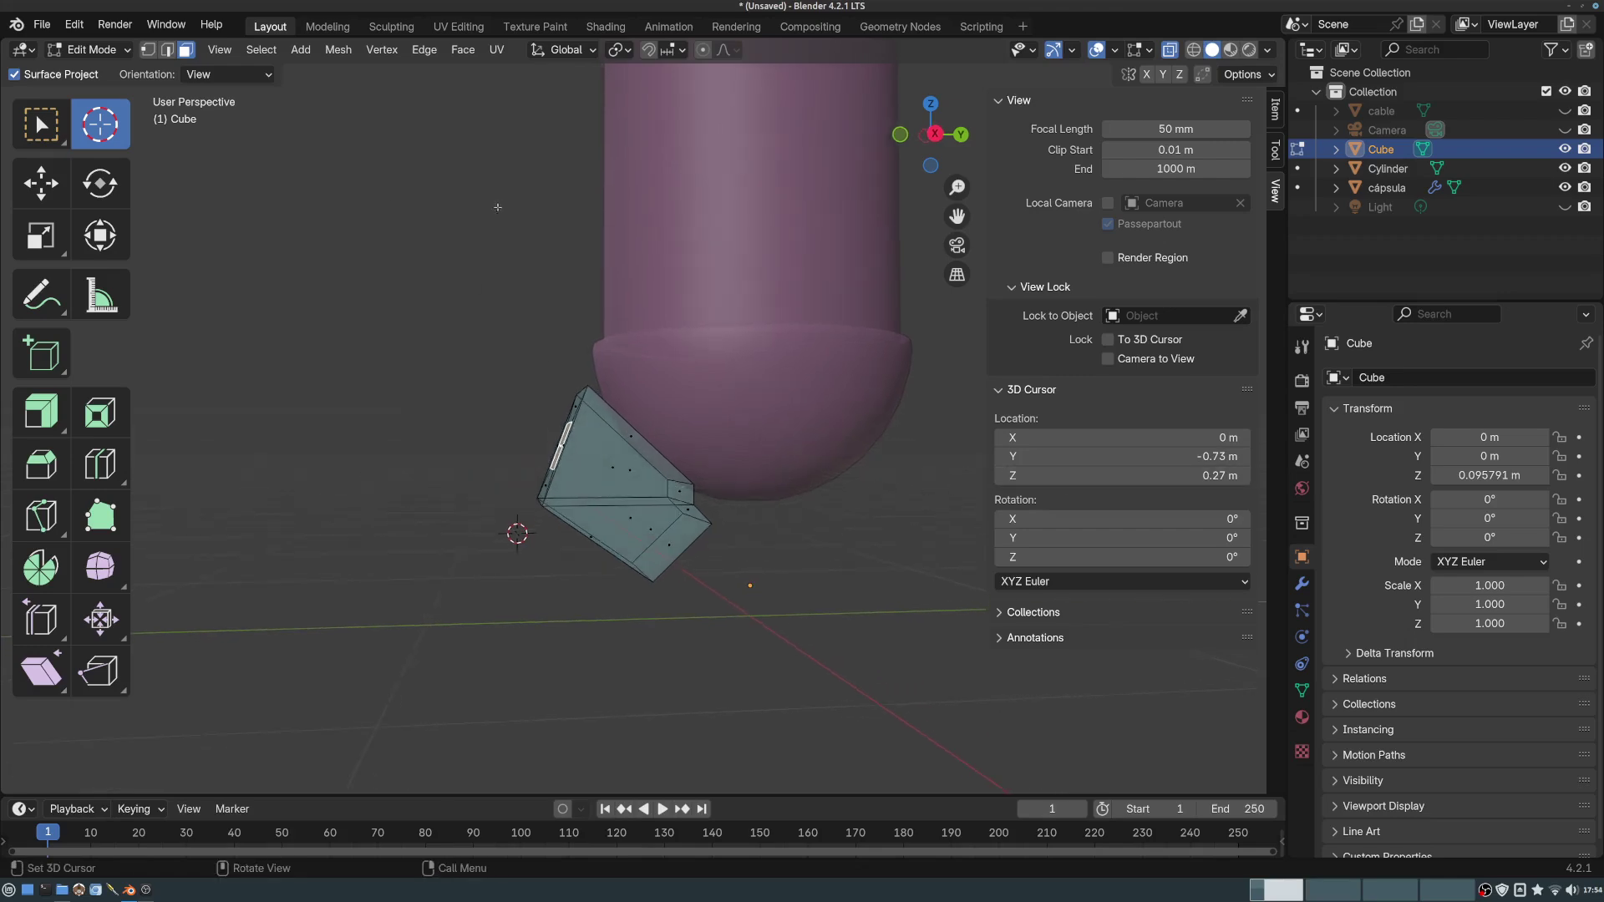
key("KP_0")
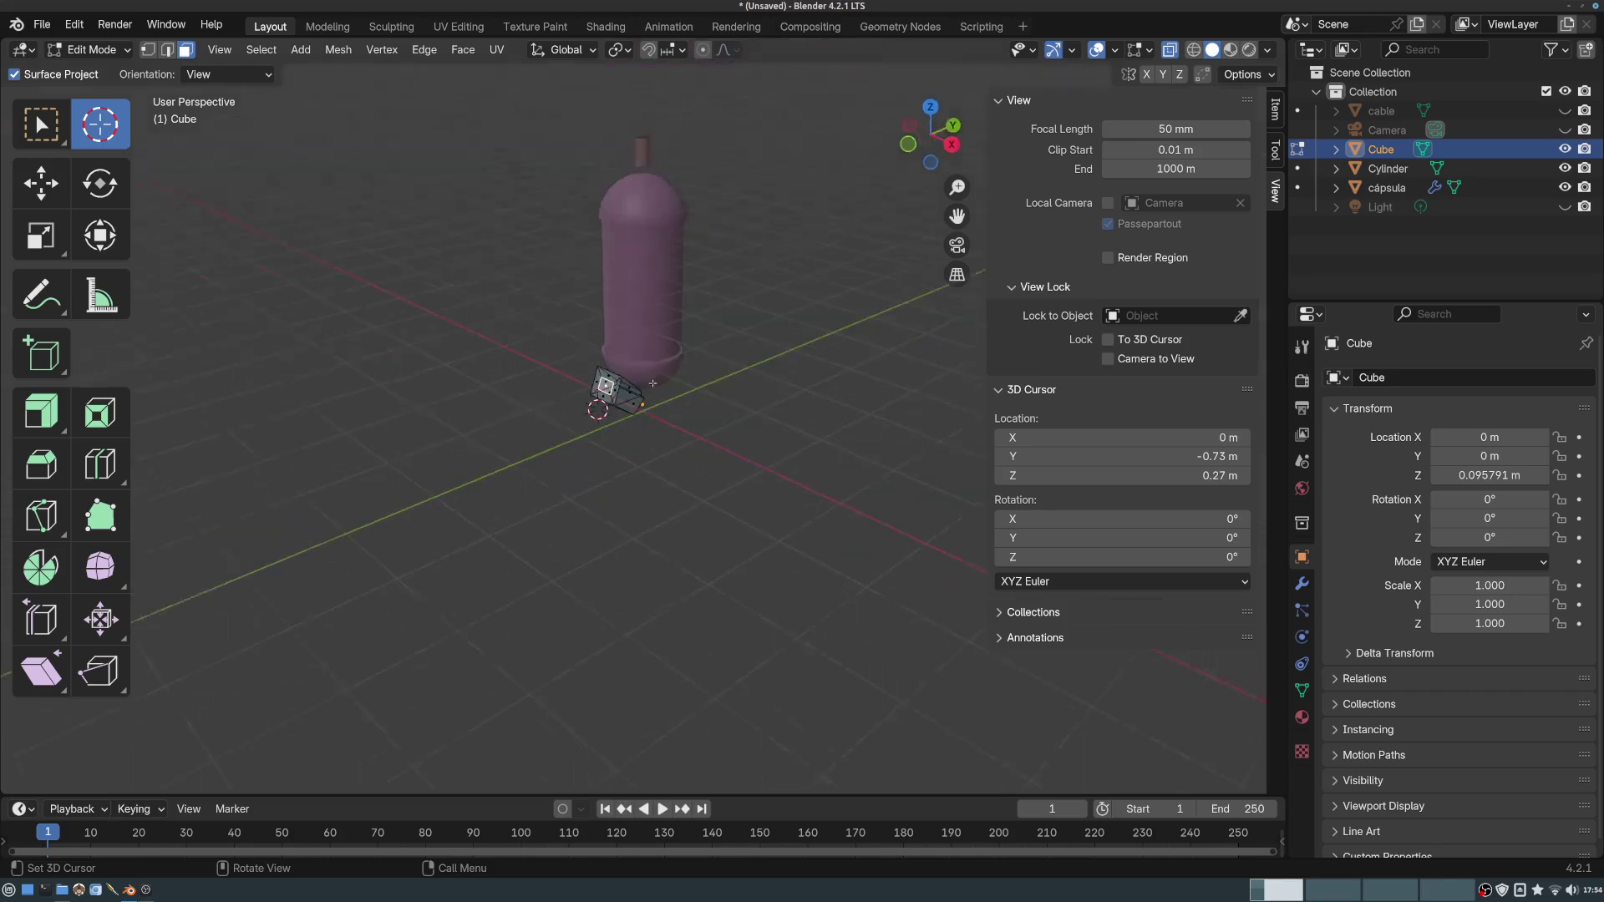
- Place the 3D cursor freehand beside the block in the right view, at about Y -0.80 m and Z 0.30 m
key("KP_3")
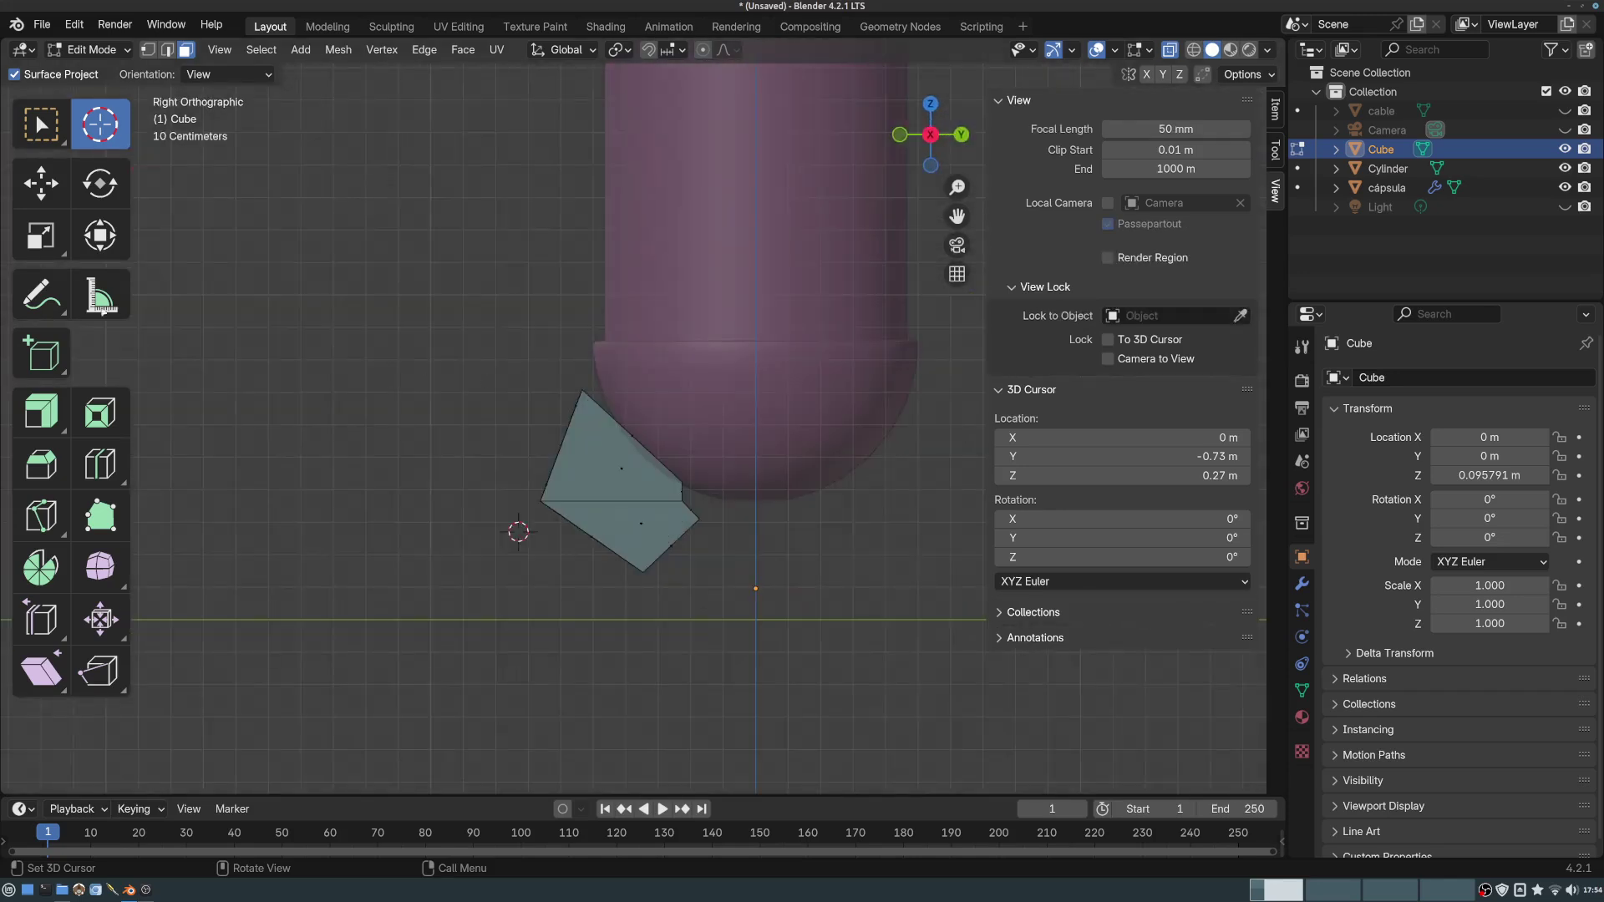
left_click_drag(396, 511, 503, 579)
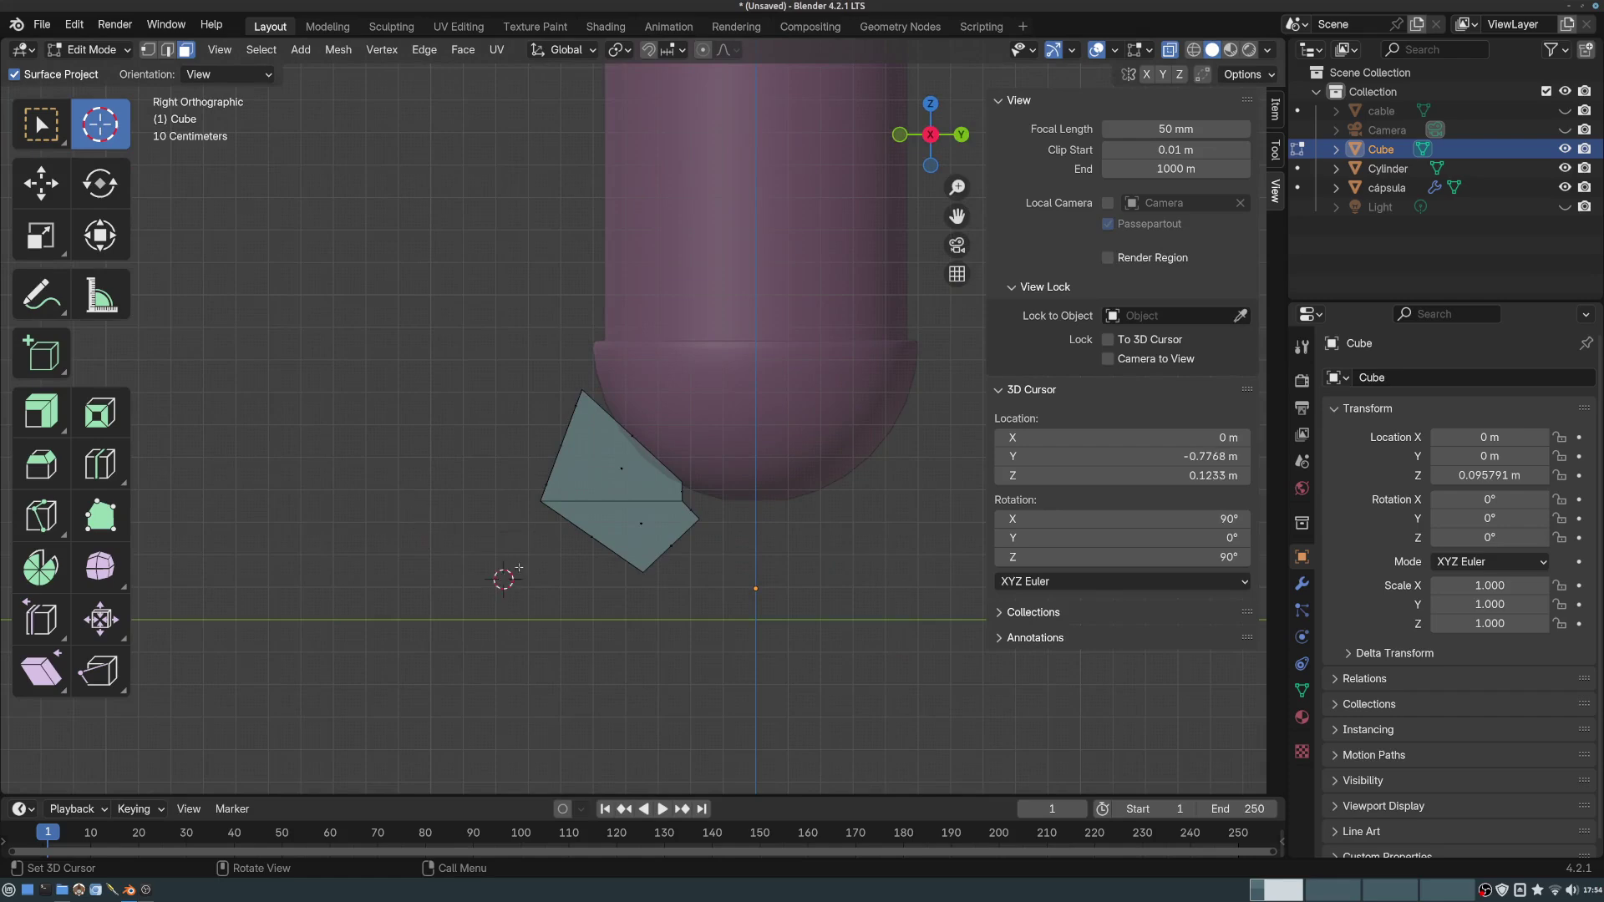
left_click(494, 523)
left_click(496, 524)
middle_click_drag(711, 406, 408, 259)
middle_click_drag(635, 512, 599, 503)
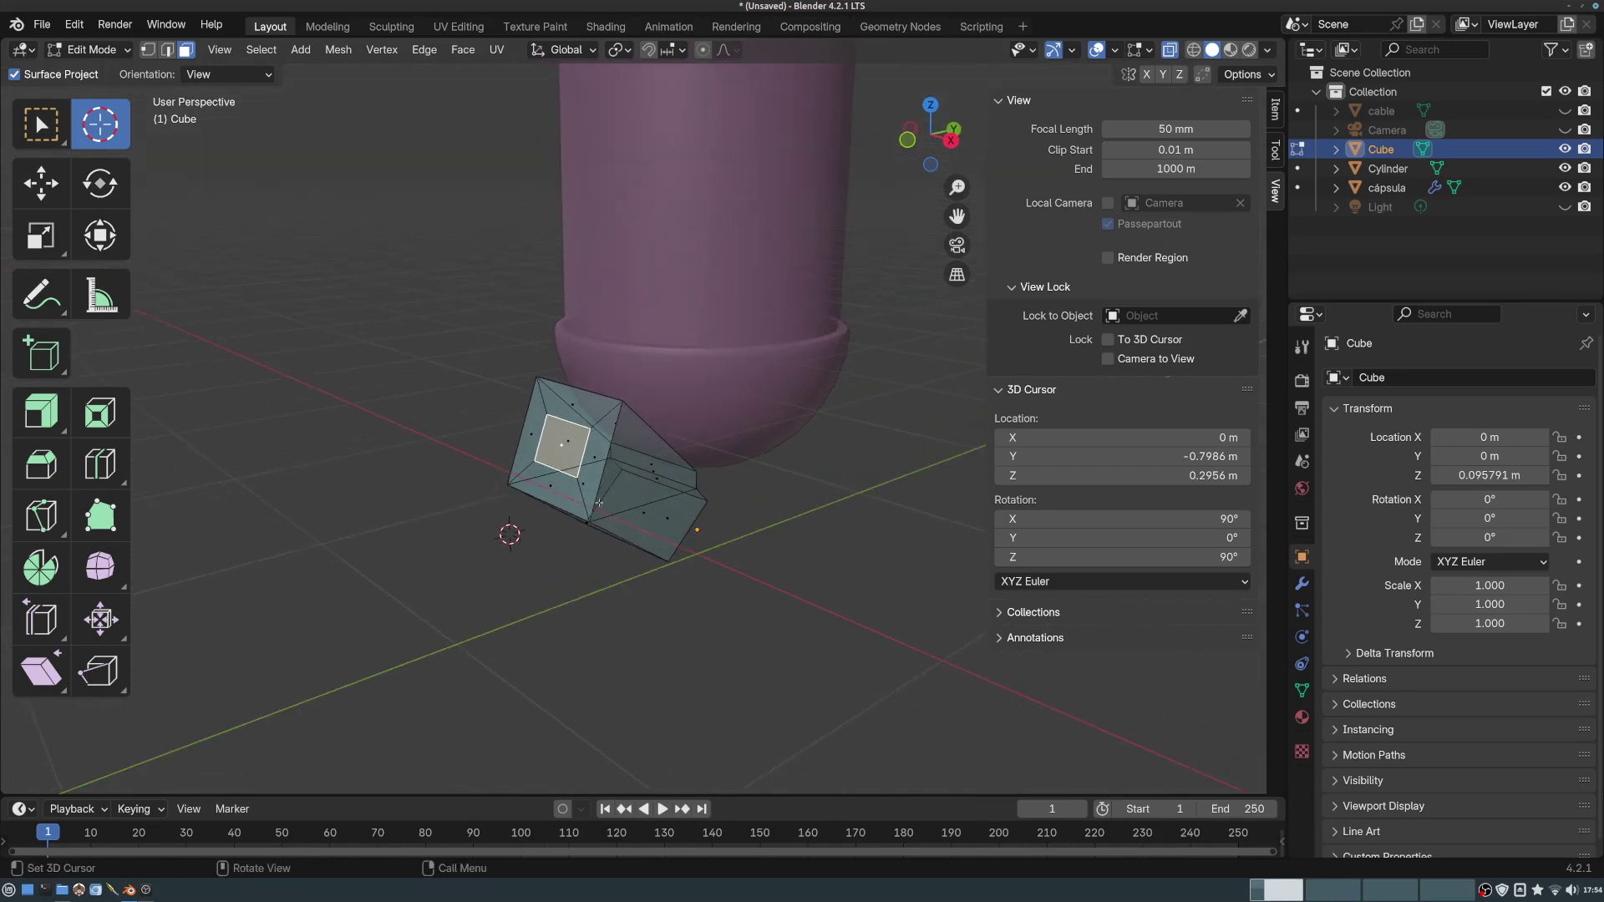
middle_click_drag(488, 544, 647, 549)
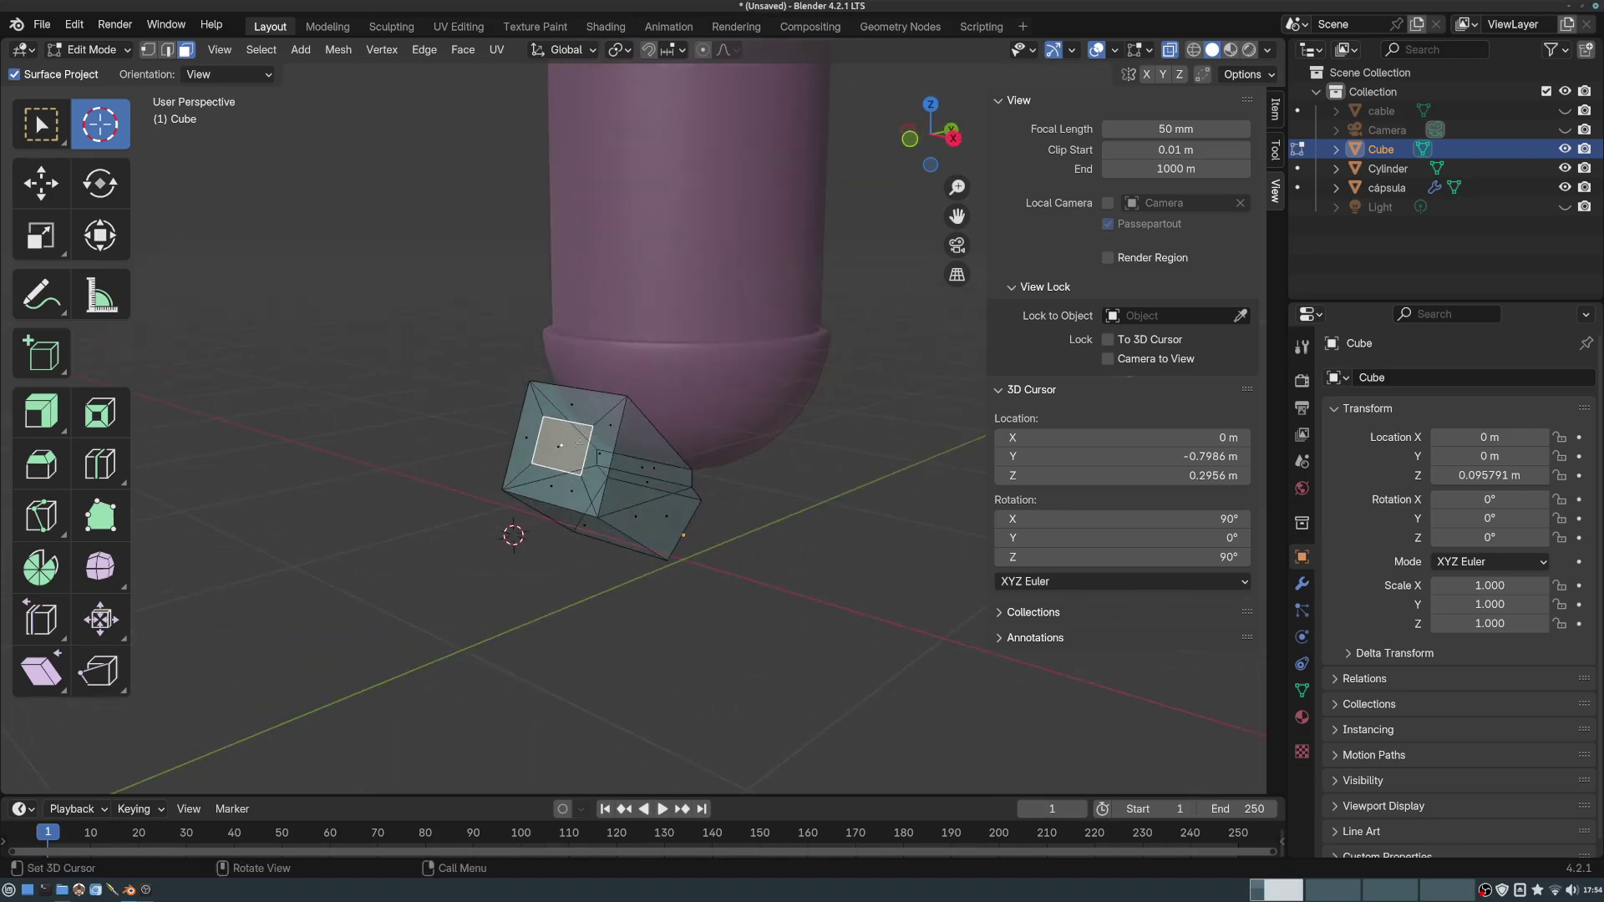
middle_click_drag(579, 442, 562, 452)
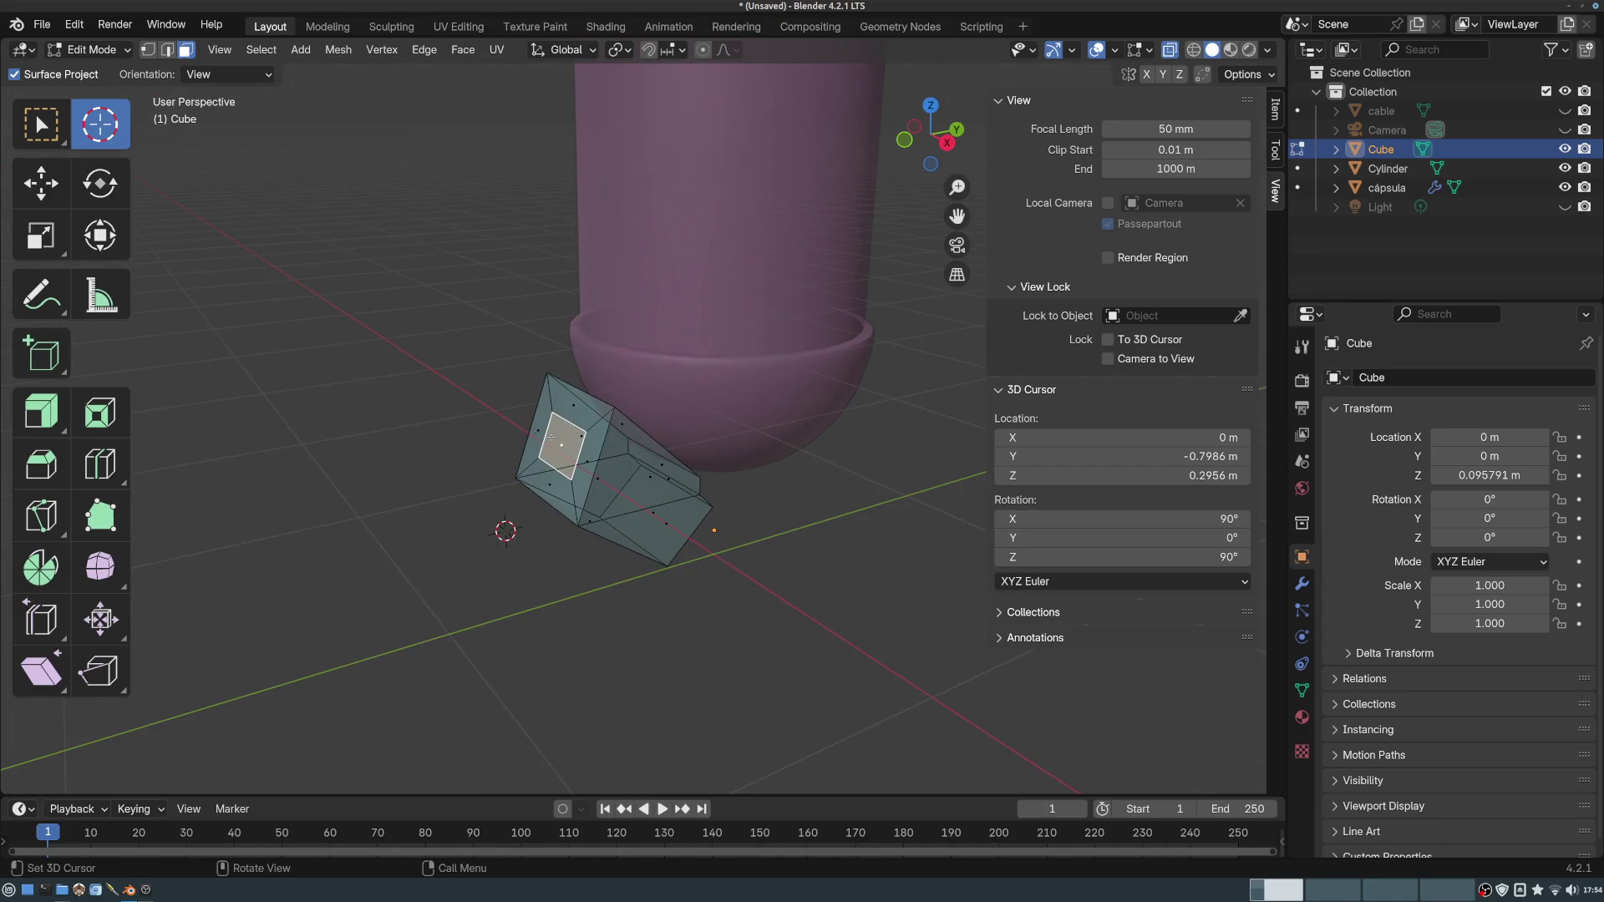
middle_click_drag(499, 449, 571, 462)
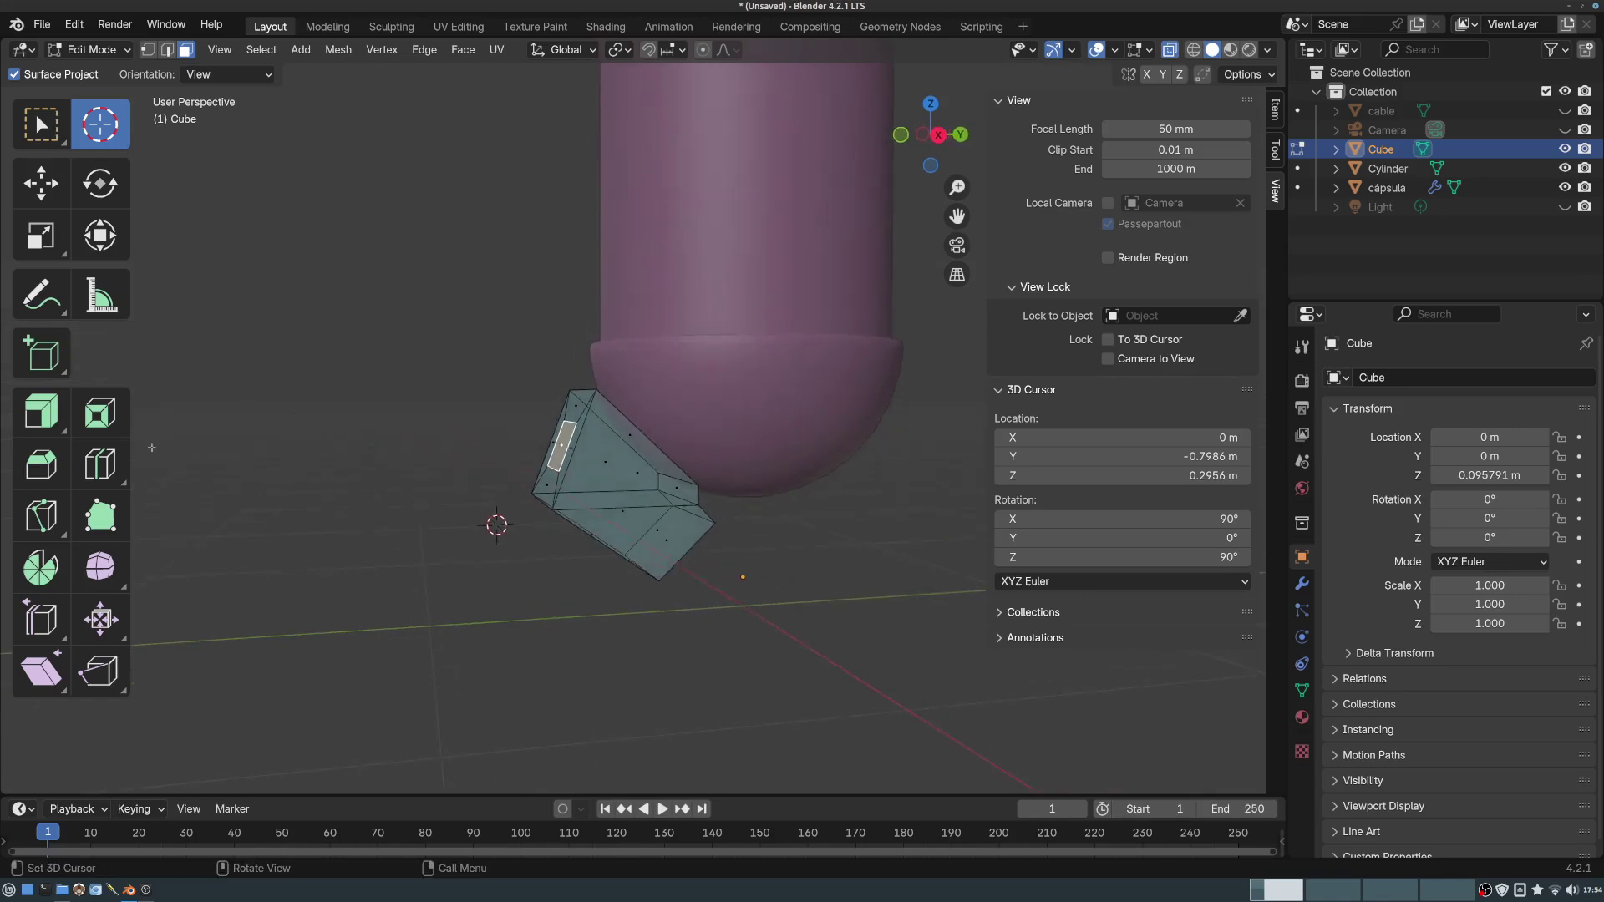
- Try spinning the inset face around the 3D cursor on the Z axis with the Spin tool, and undo it
left_click(40, 568)
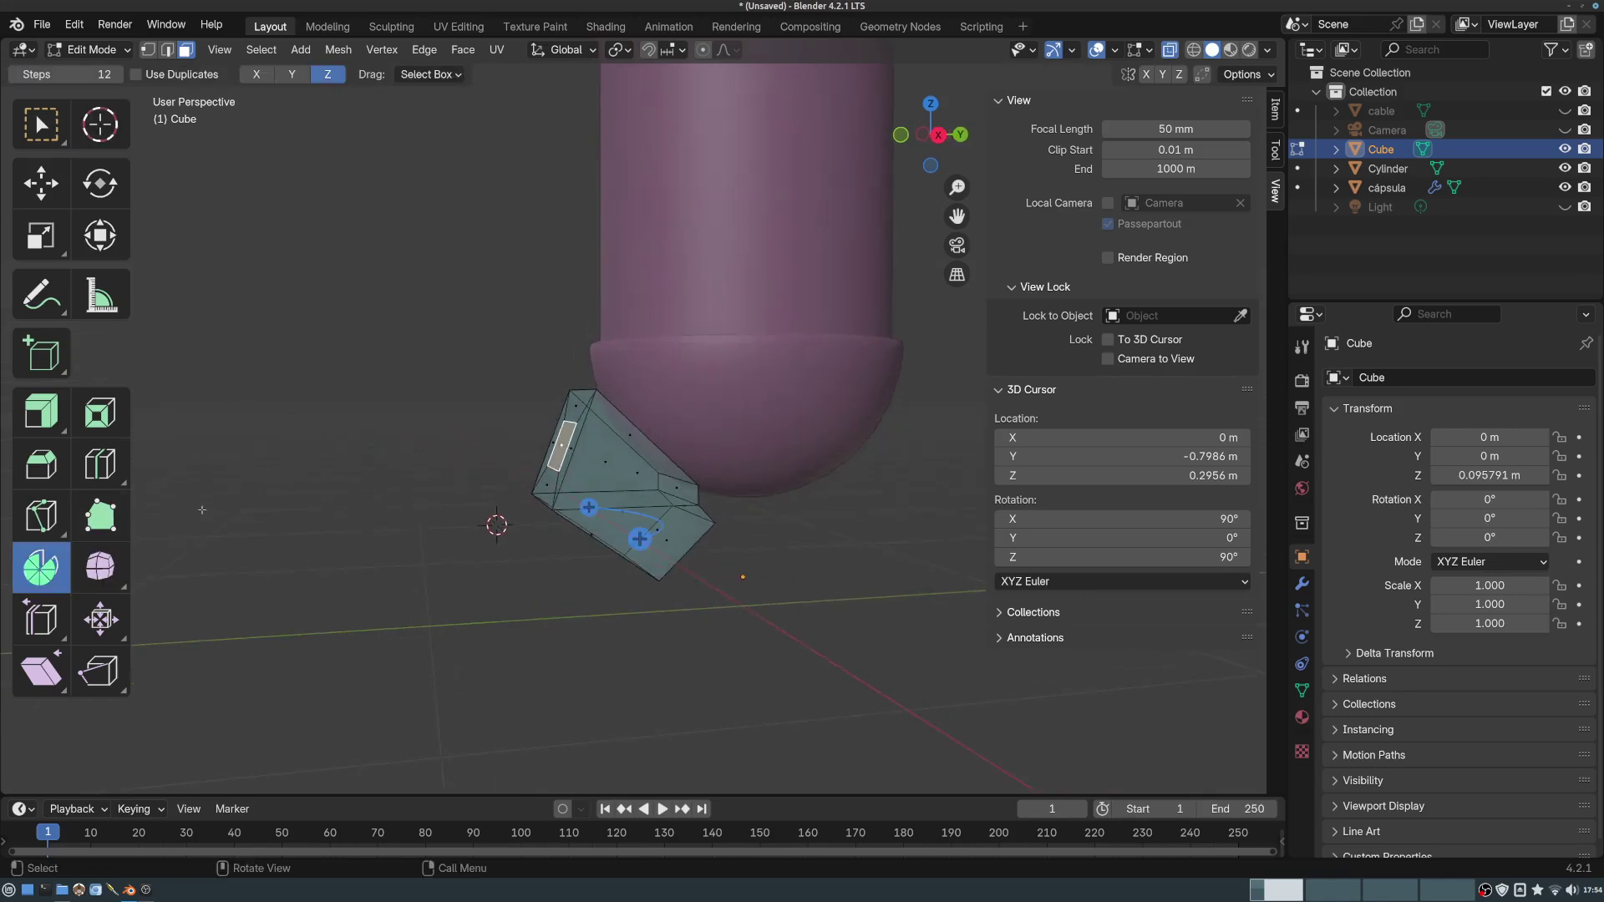
middle_click_drag(634, 430, 557, 471)
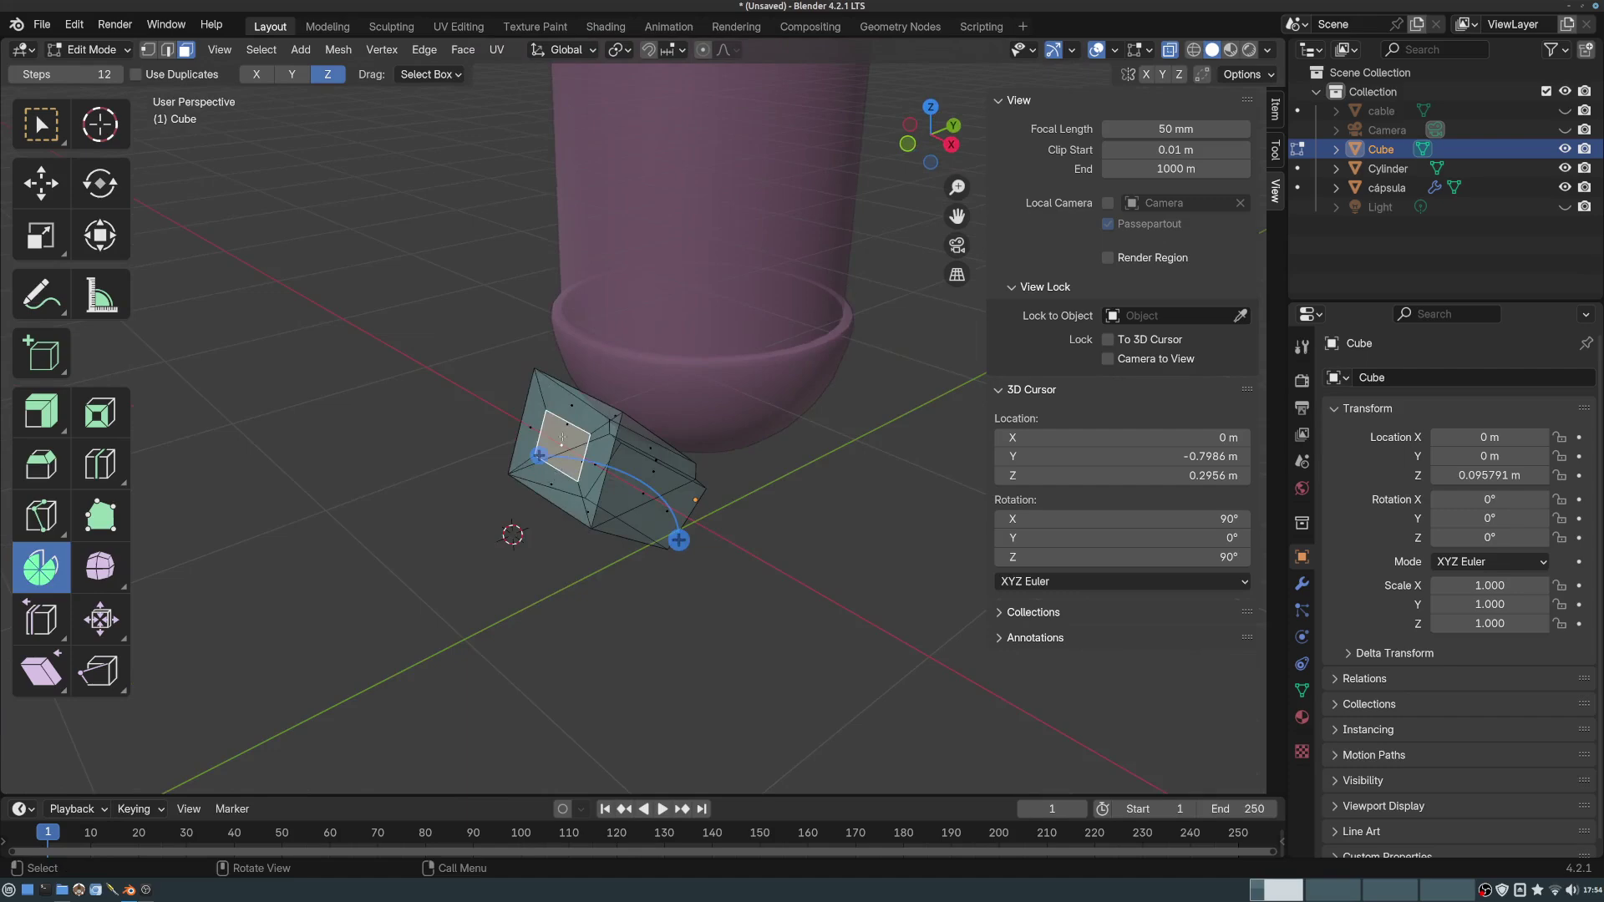
middle_click_drag(687, 486, 699, 430)
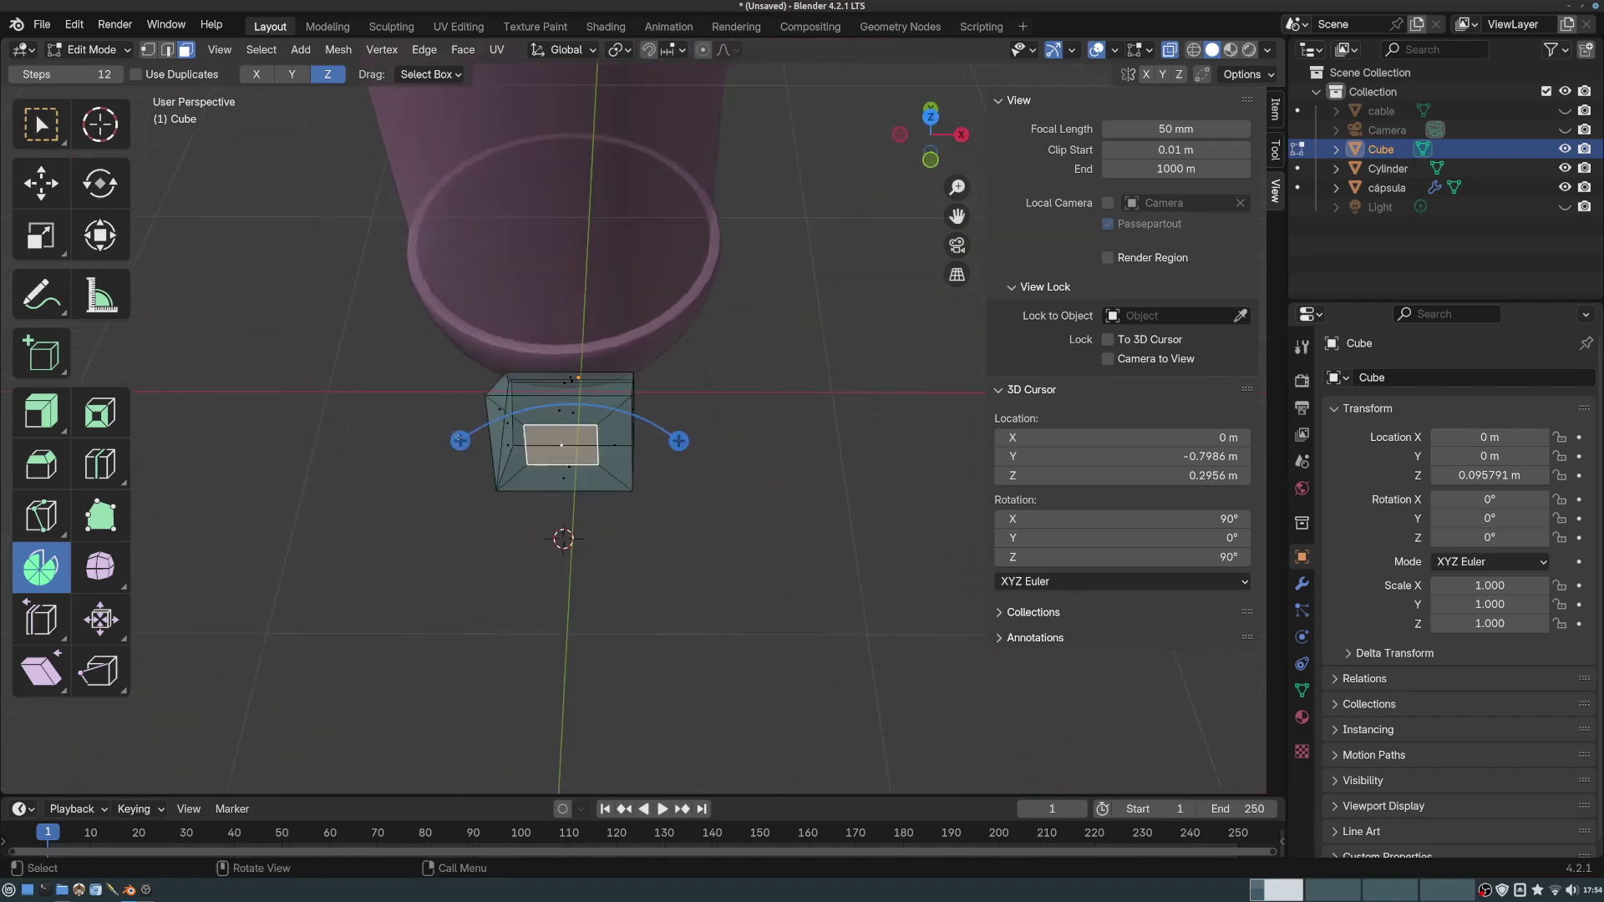
middle_click_drag(678, 441, 544, 443)
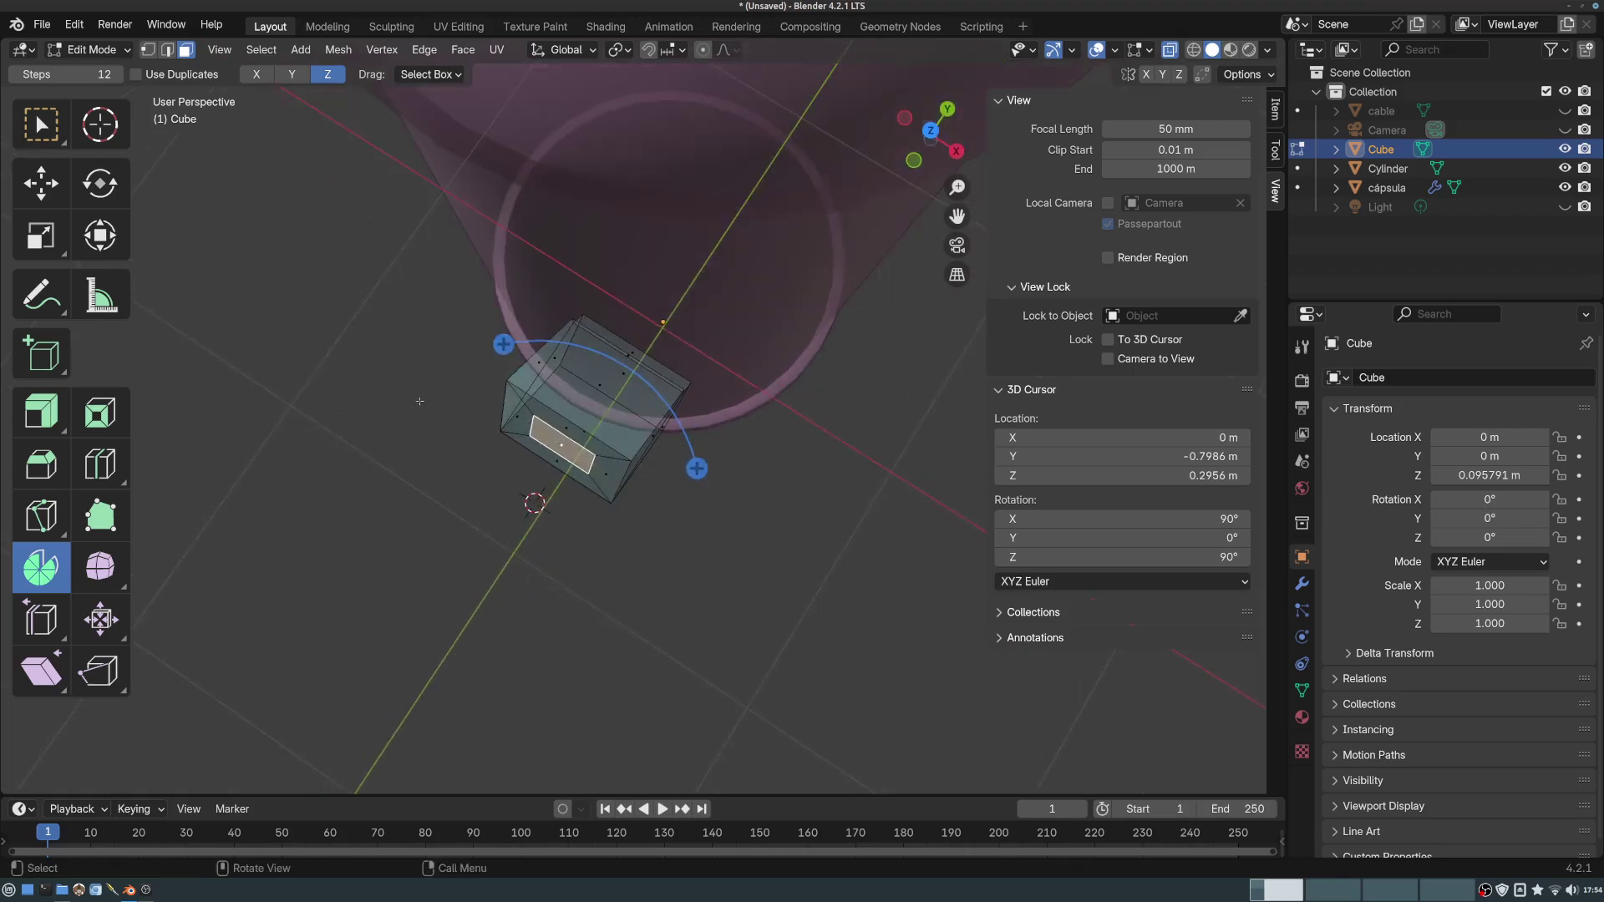
middle_click_drag(721, 651, 627, 502)
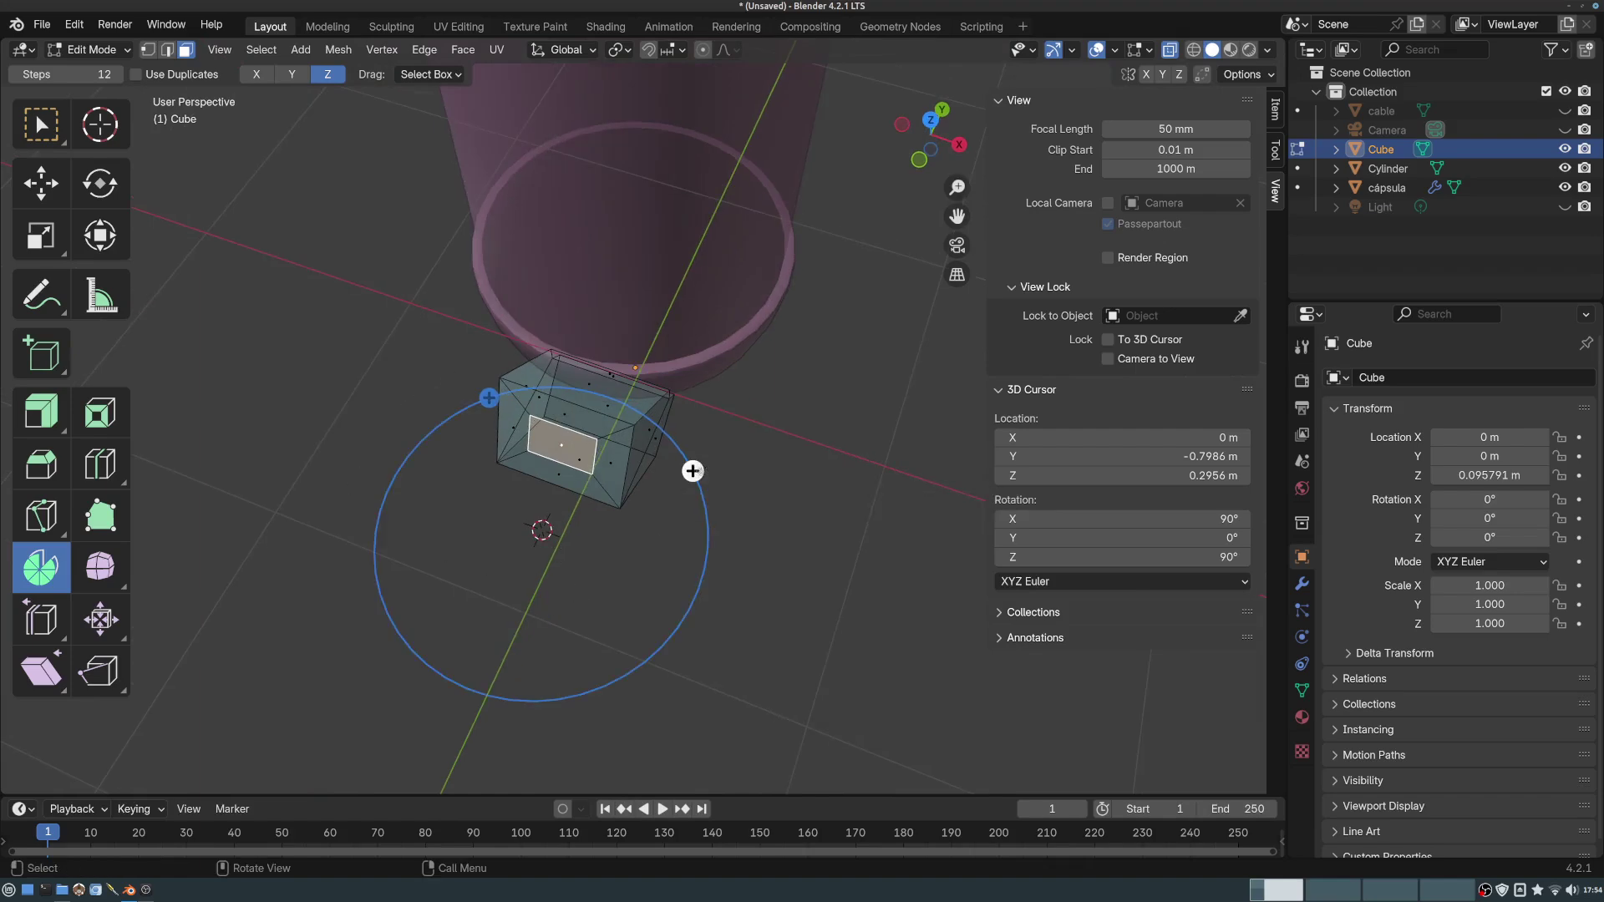
left_click_drag(693, 471, 507, 673)
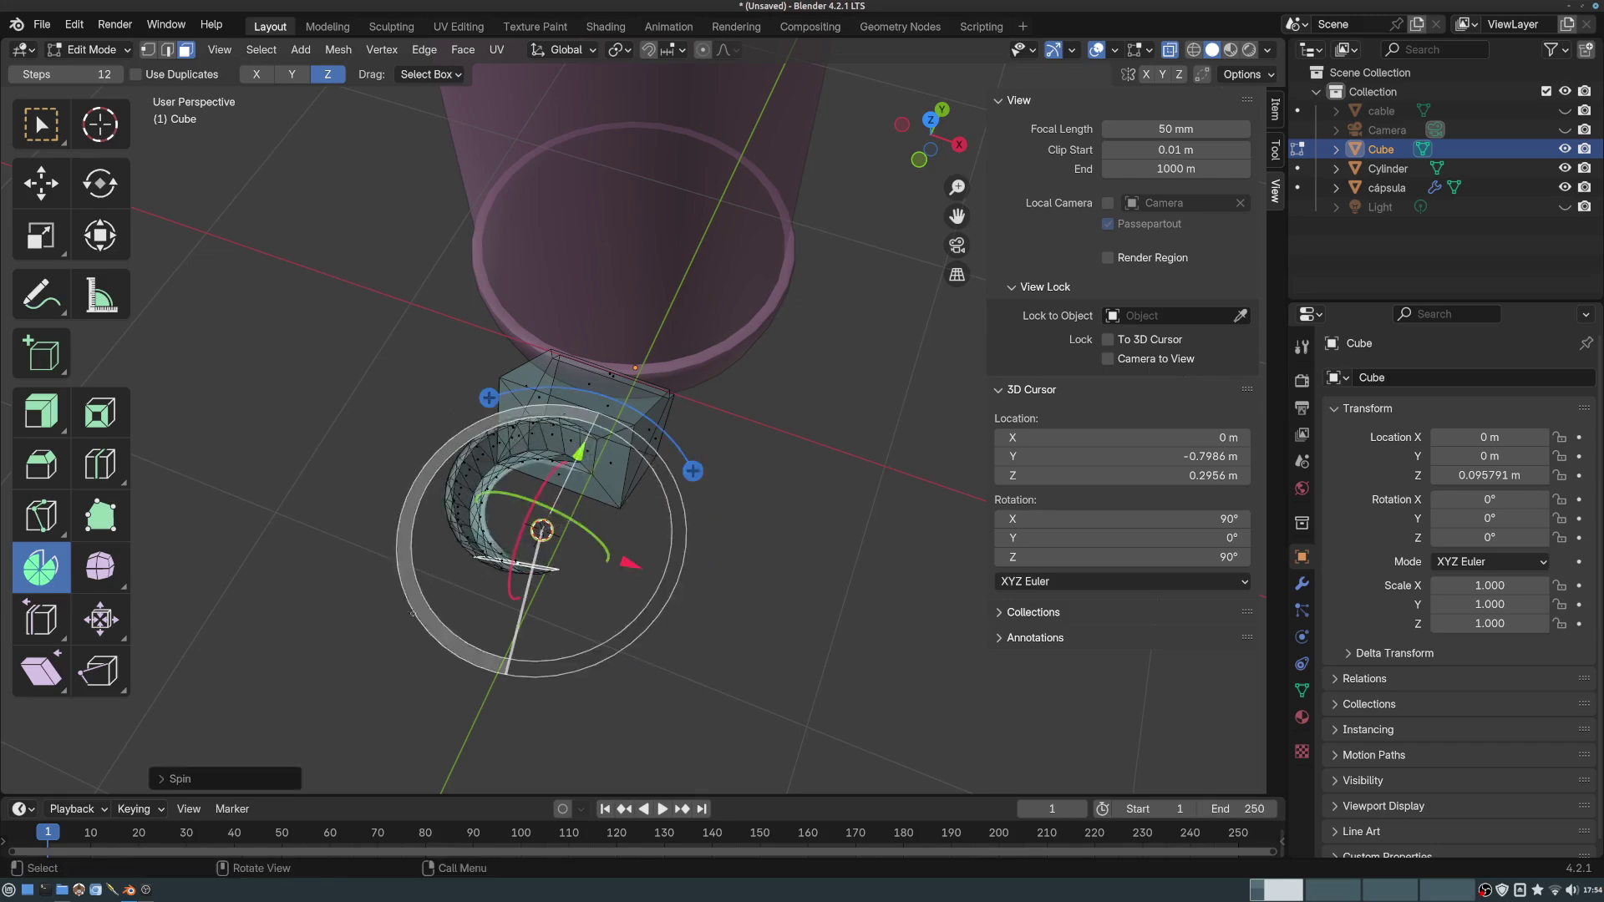
middle_click_drag(630, 590, 384, 367)
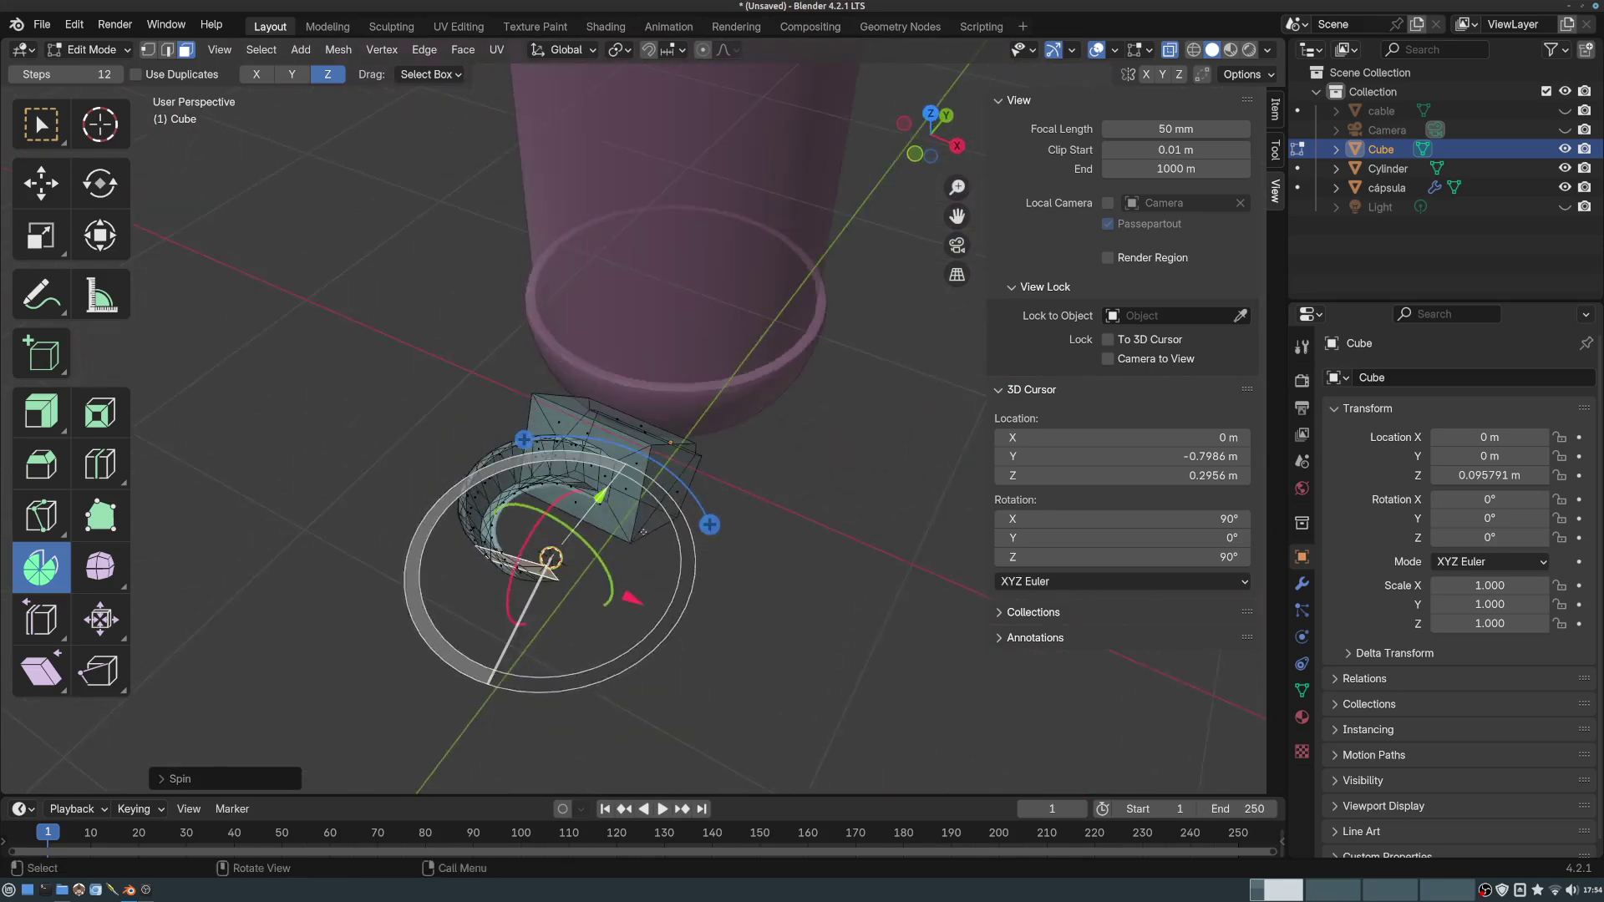
key("ctrl+z")
- Set the Spin tool's rotation axis to X
middle_click_drag(655, 532, 683, 477)
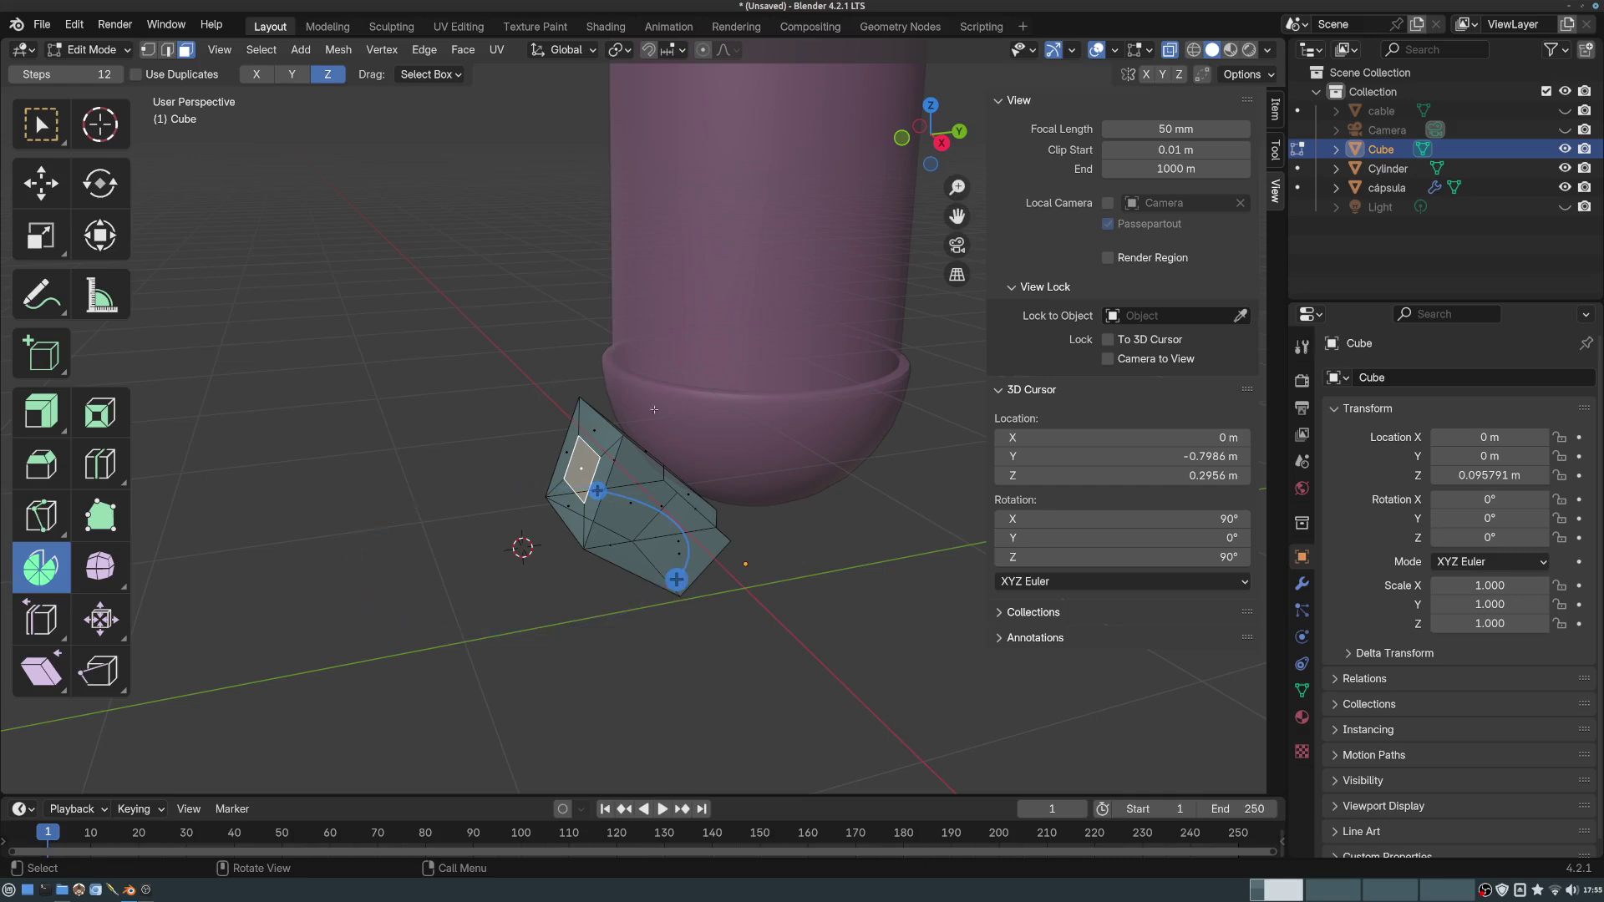
middle_click_drag(504, 389, 616, 409)
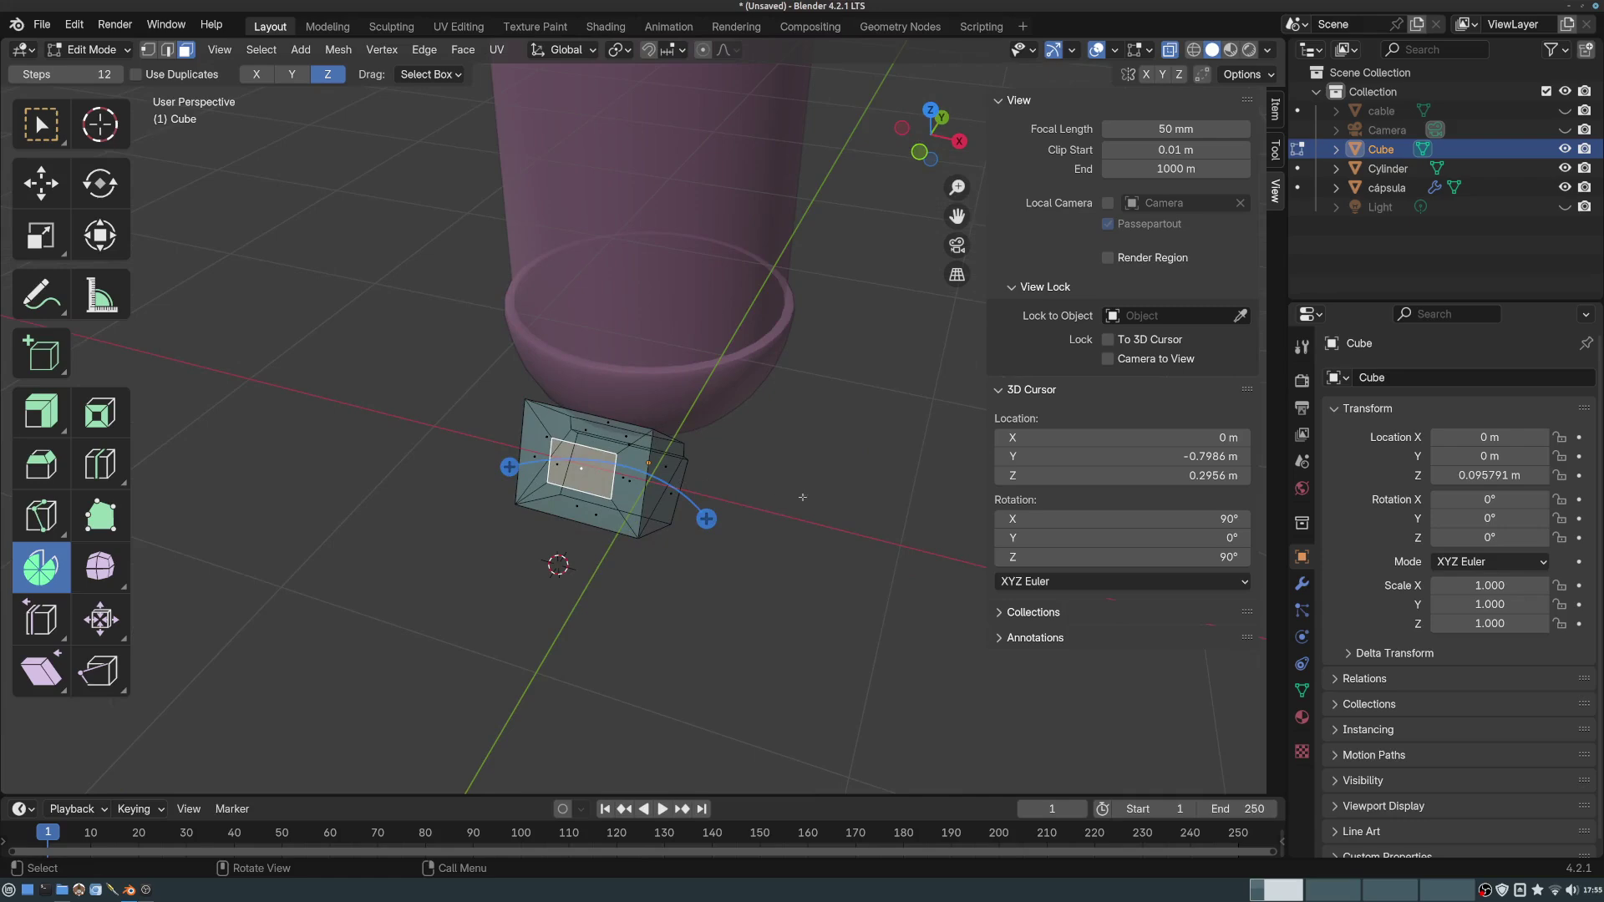
middle_click_drag(774, 492, 718, 434)
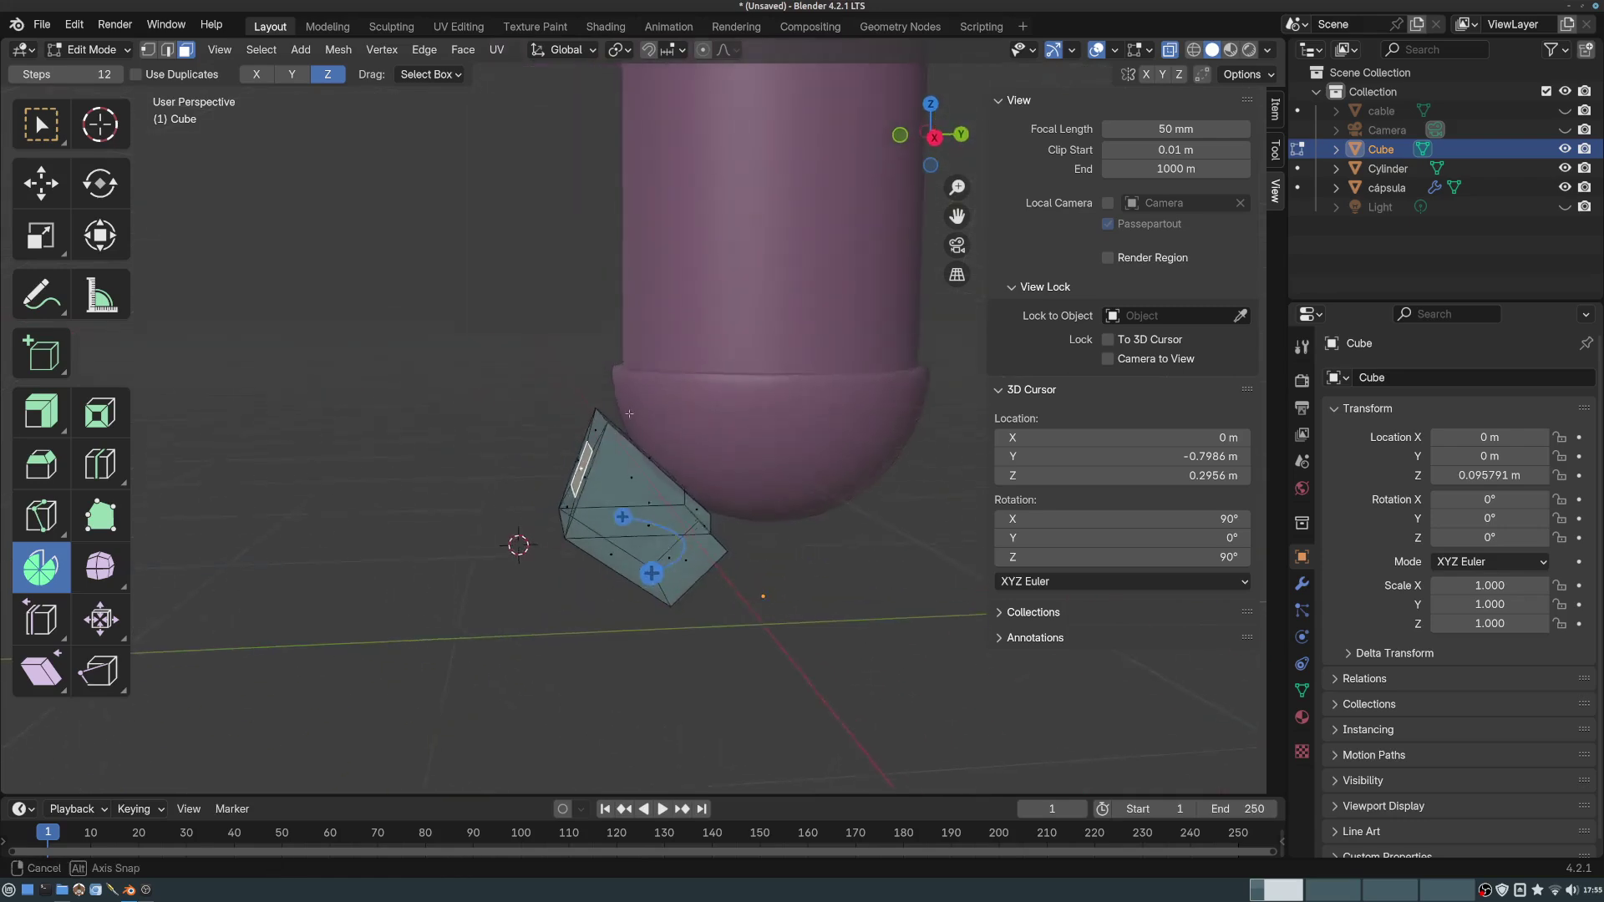
left_click(257, 74)
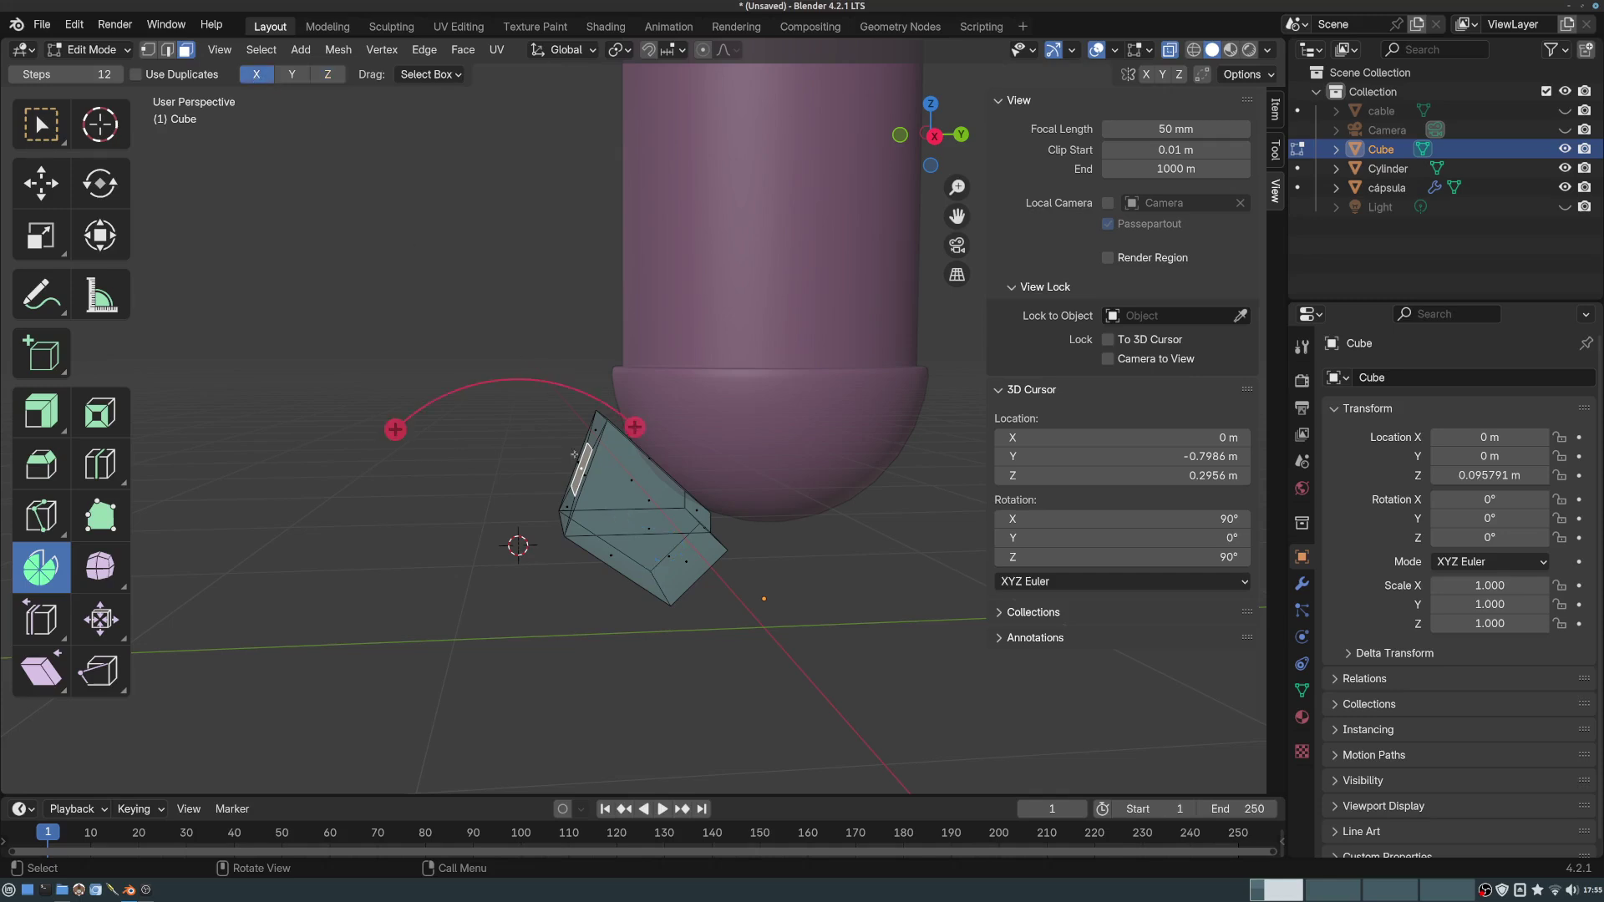
- Try spinning the inset face outward and downward around the X axis in 12 steps, and undo it
left_click_drag(395, 429, 508, 710)
mouse_move(725, 424)
middle_mouse_down()
mouse_move(794, 472)
mouse_move(870, 416)
mouse_move(672, 430)
mouse_move(730, 413)
mouse_move(714, 412)
middle_mouse_up()
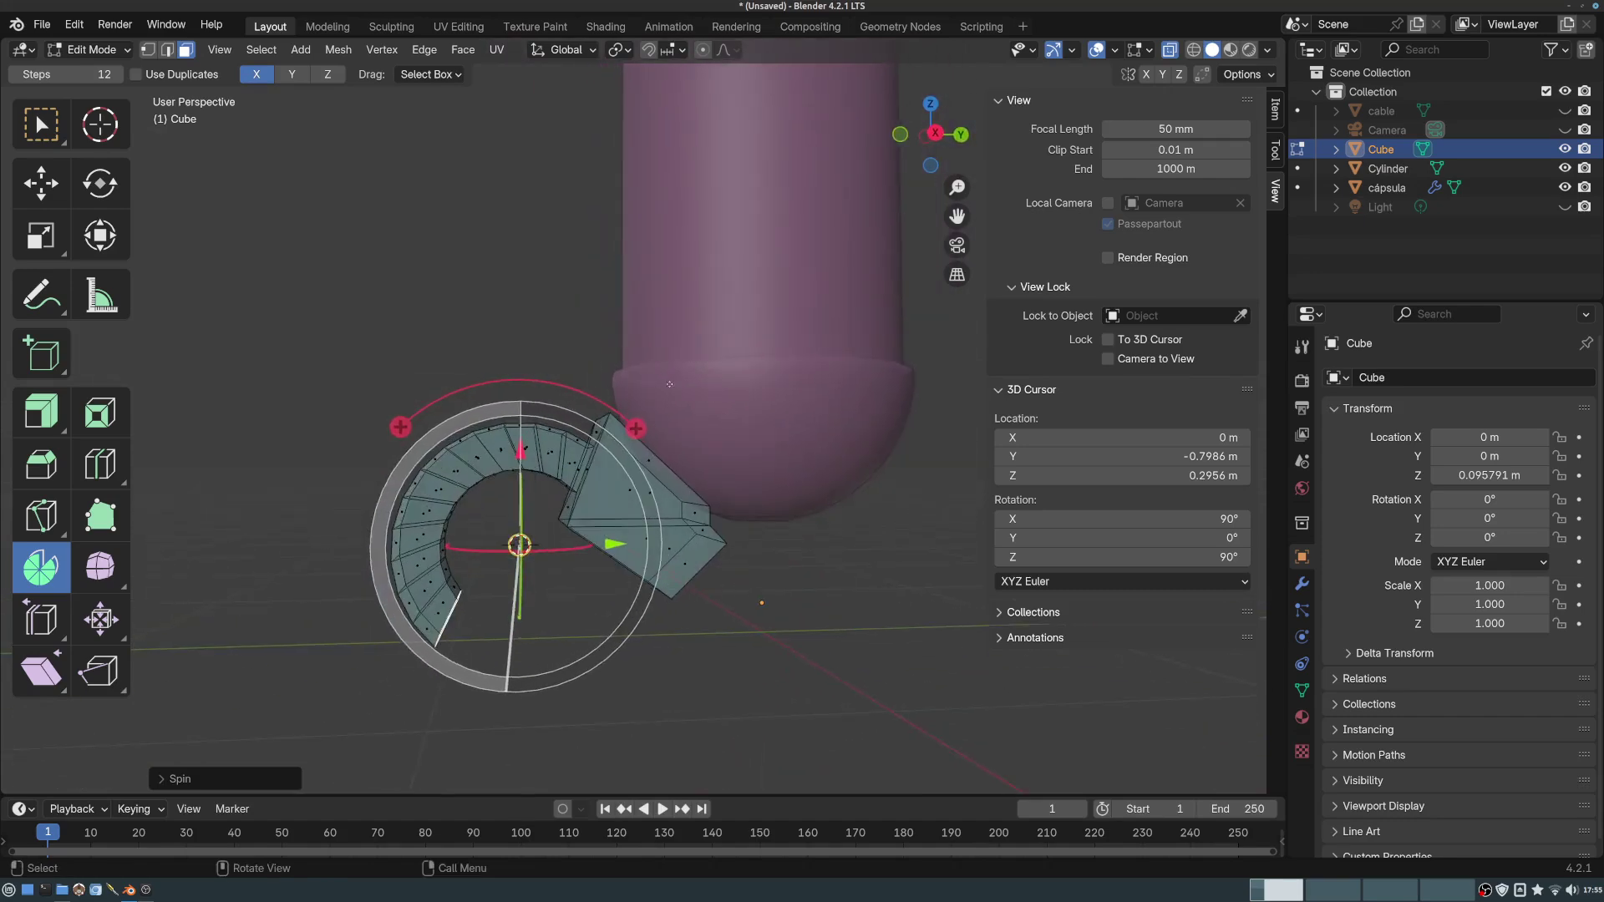
key("KP_3")
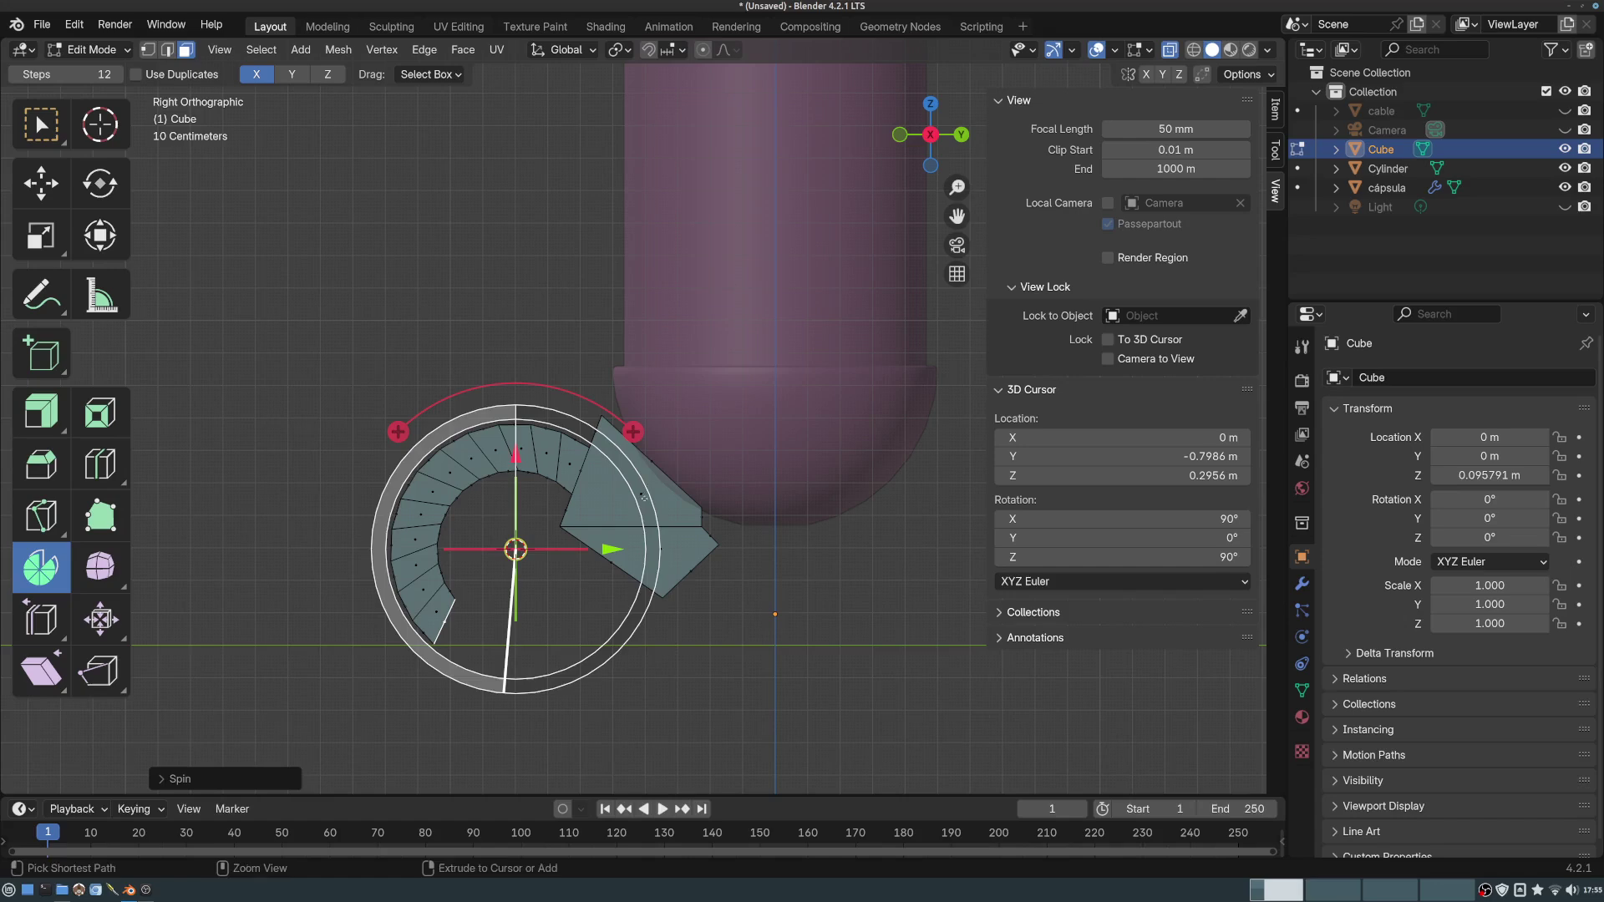
key("ctrl+z")
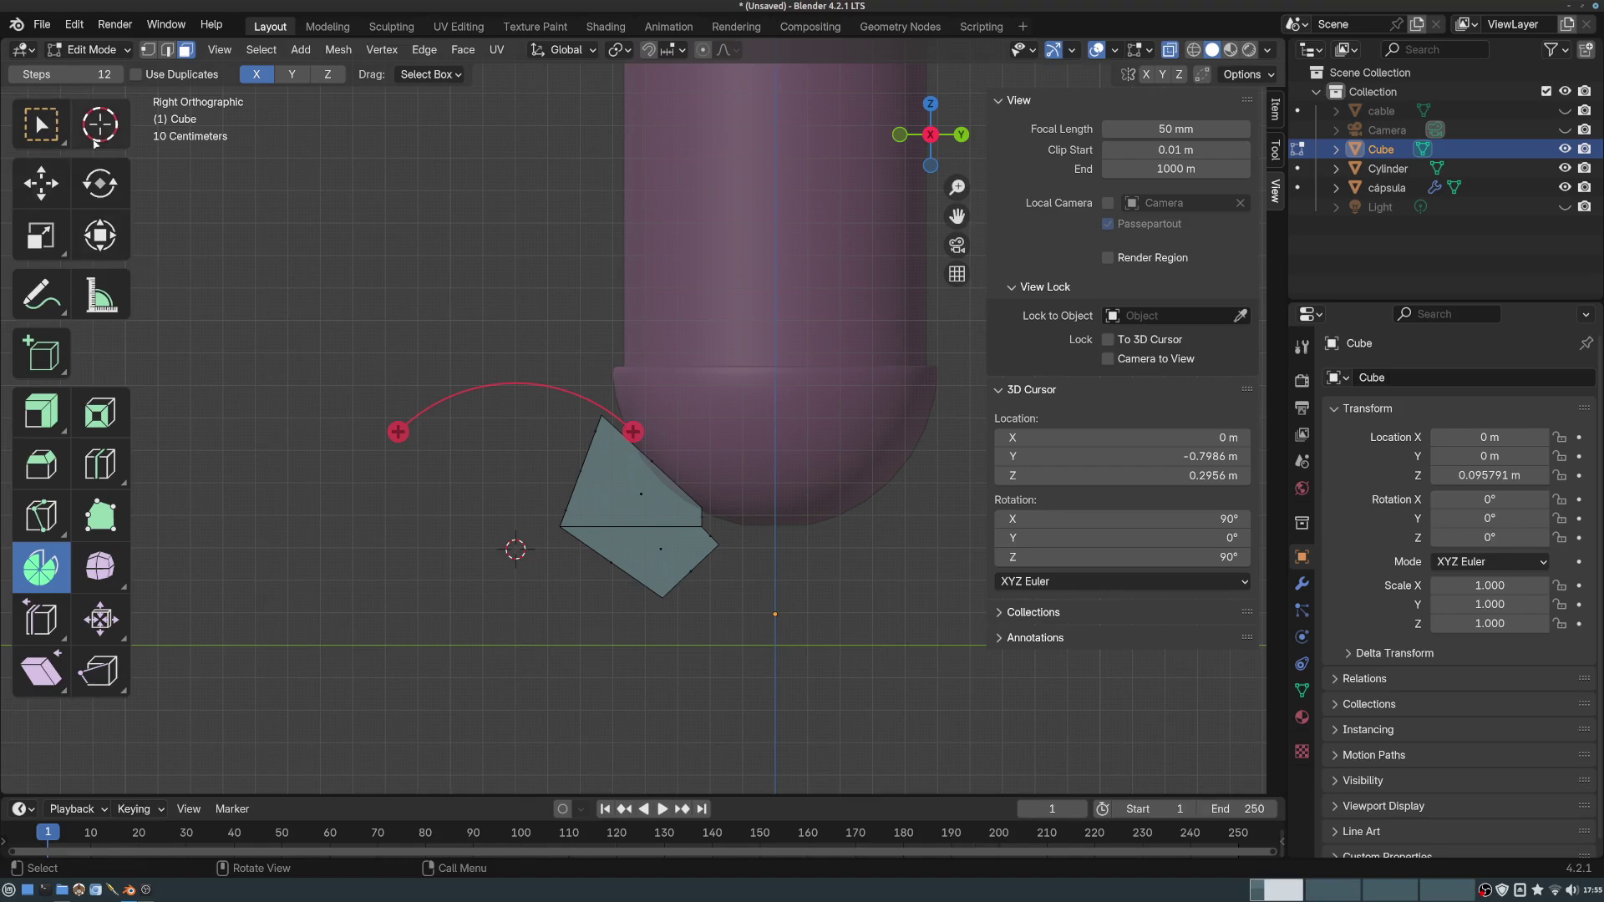
- Move the 3D cursor down to about Y -0.80 m and Z 0.09 m, and reactivate the Spin tool
left_click(115, 124)
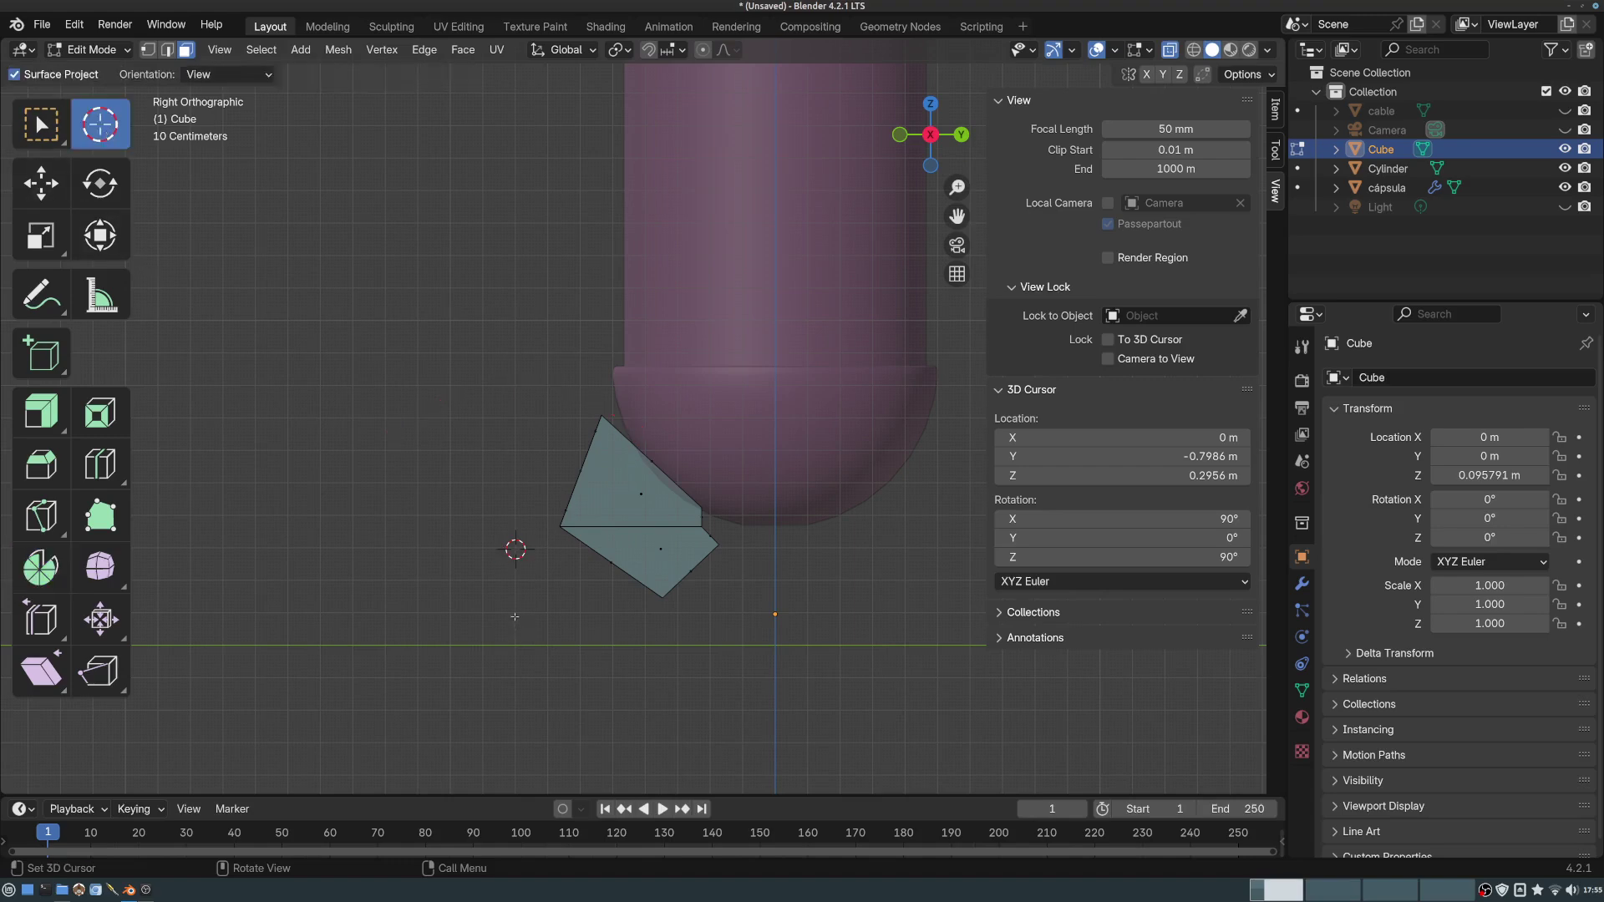
left_click(516, 616)
left_click(51, 574)
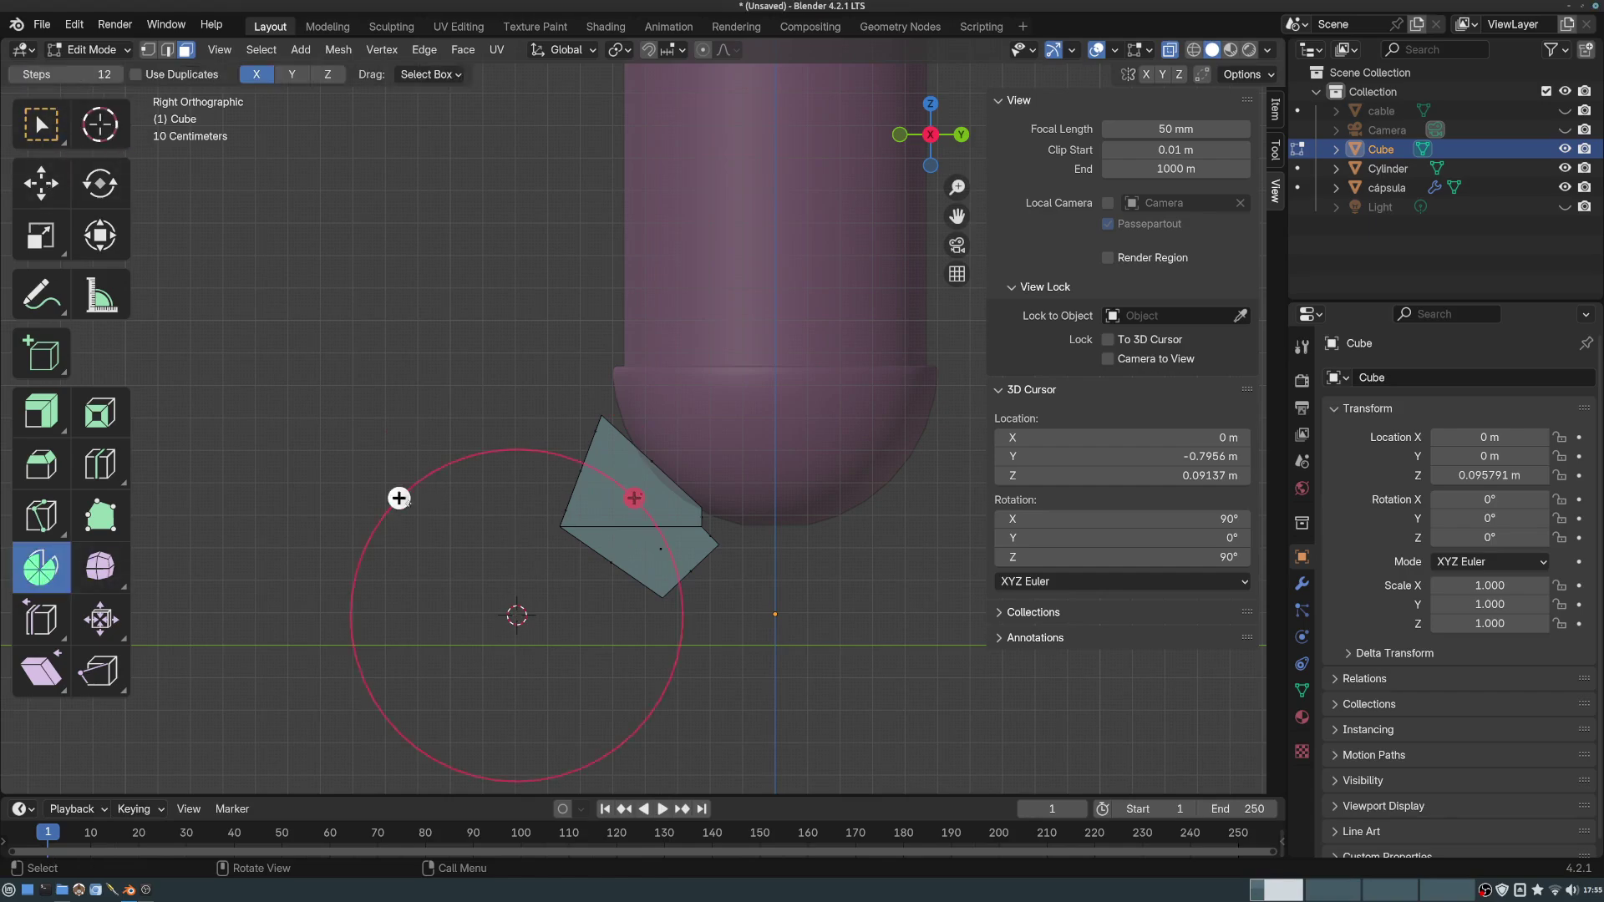
middle_click_drag(469, 334, 578, 357)
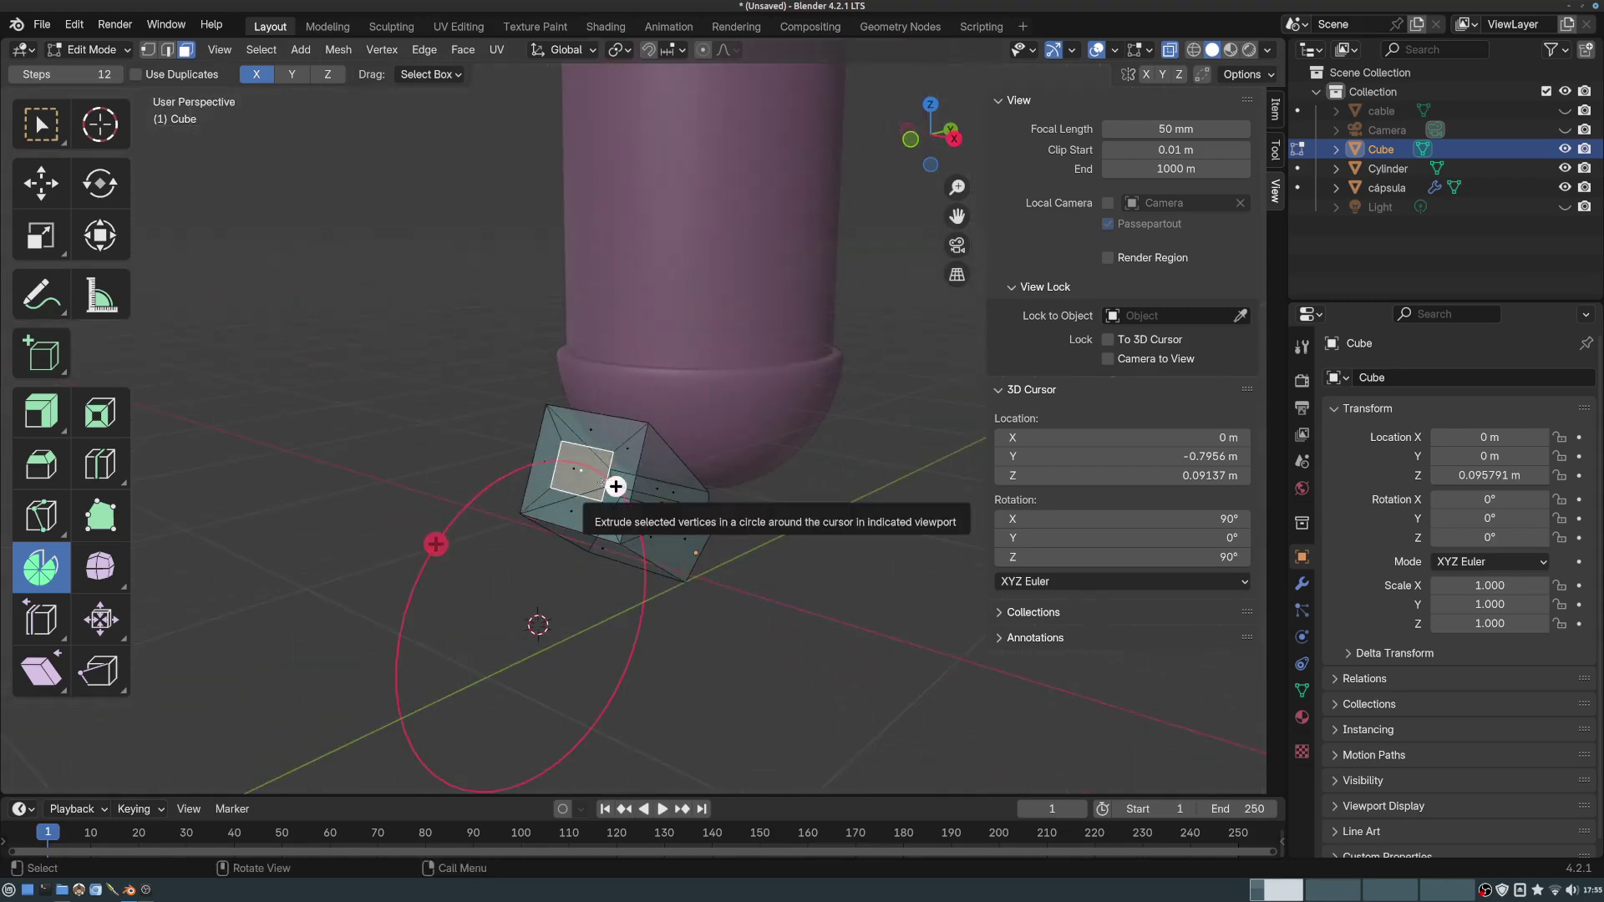
- Try spinning the inset face around the lowered 3D cursor in 12 steps, and undo the spin
key("KP_3")
left_click_drag(398, 498, 422, 656)
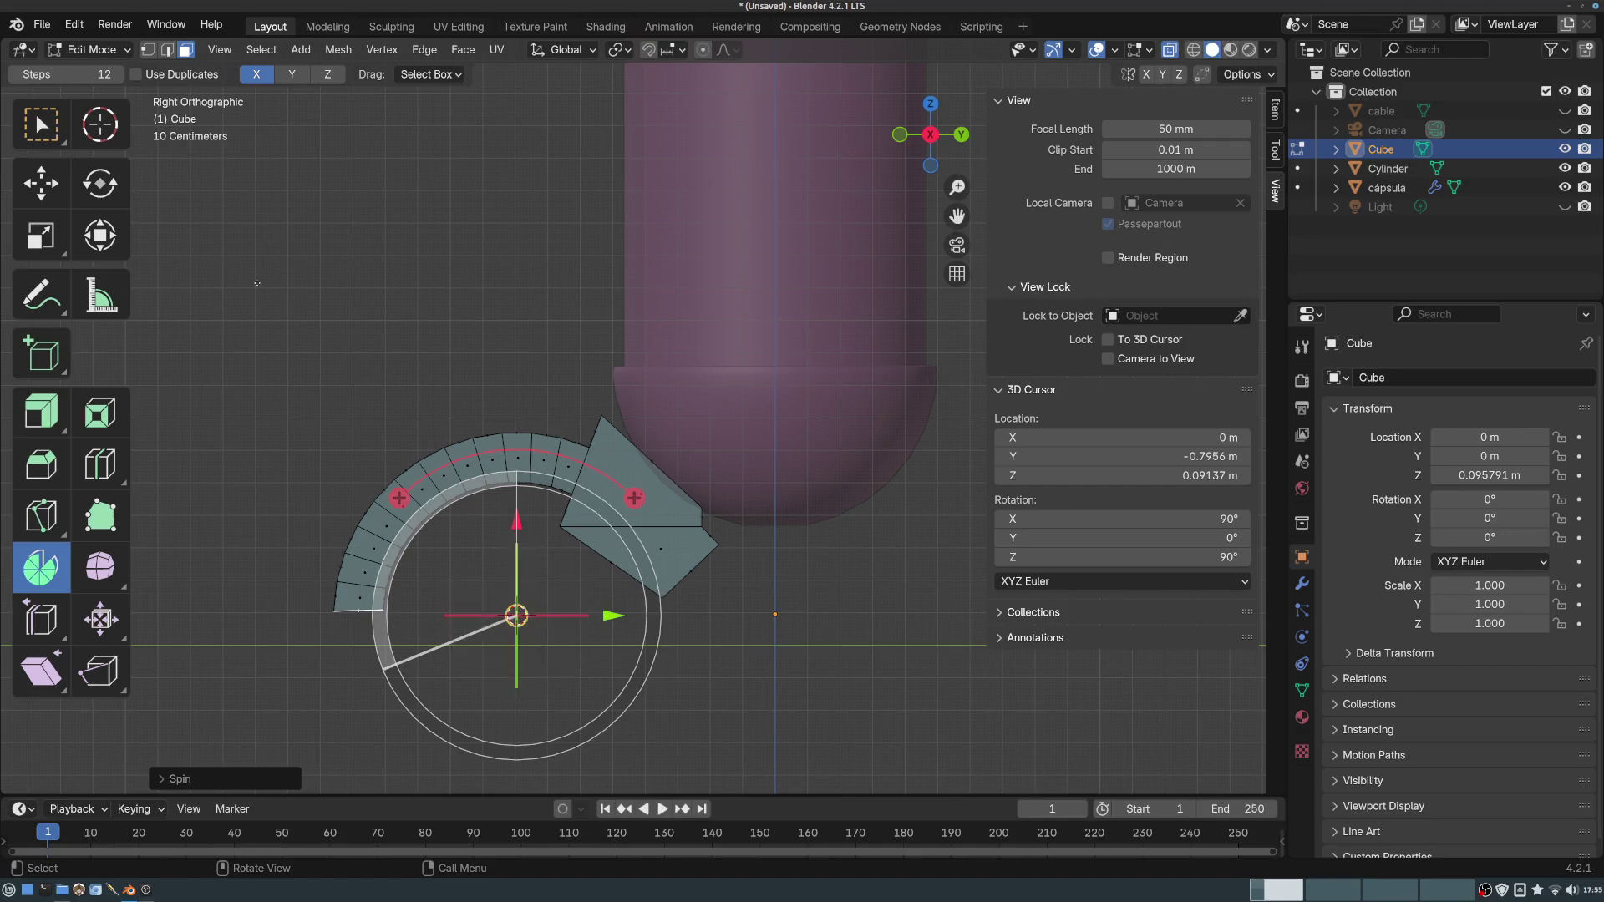
key("ctrl+z")
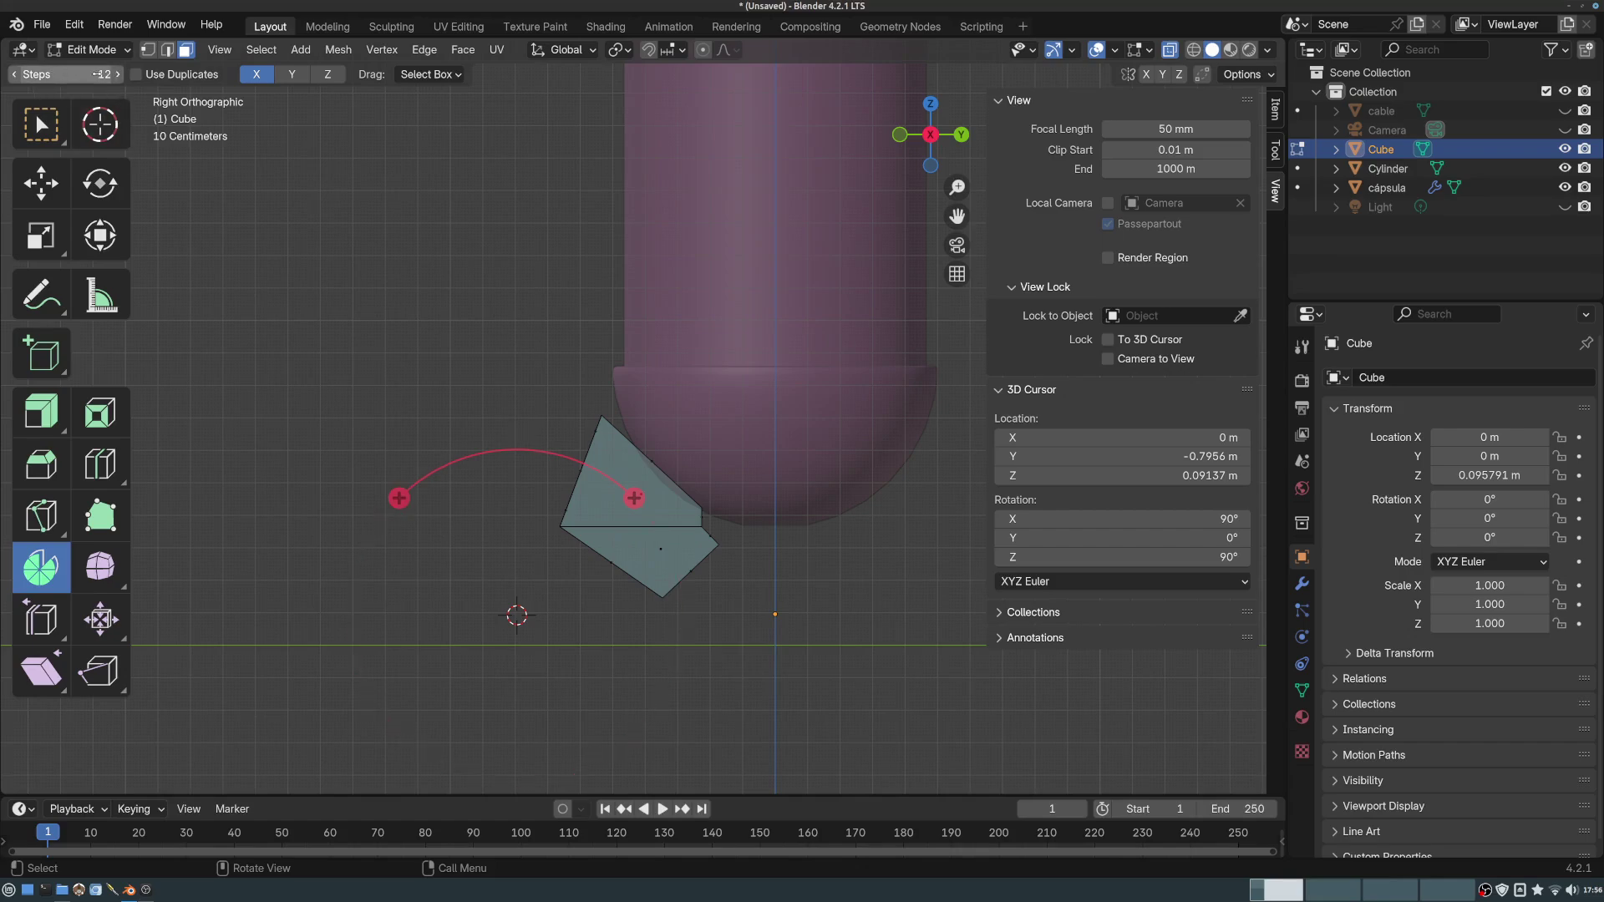
- Reduce the Spin tool's number of steps to 6
left_click(14, 75)
left_click(14, 75)
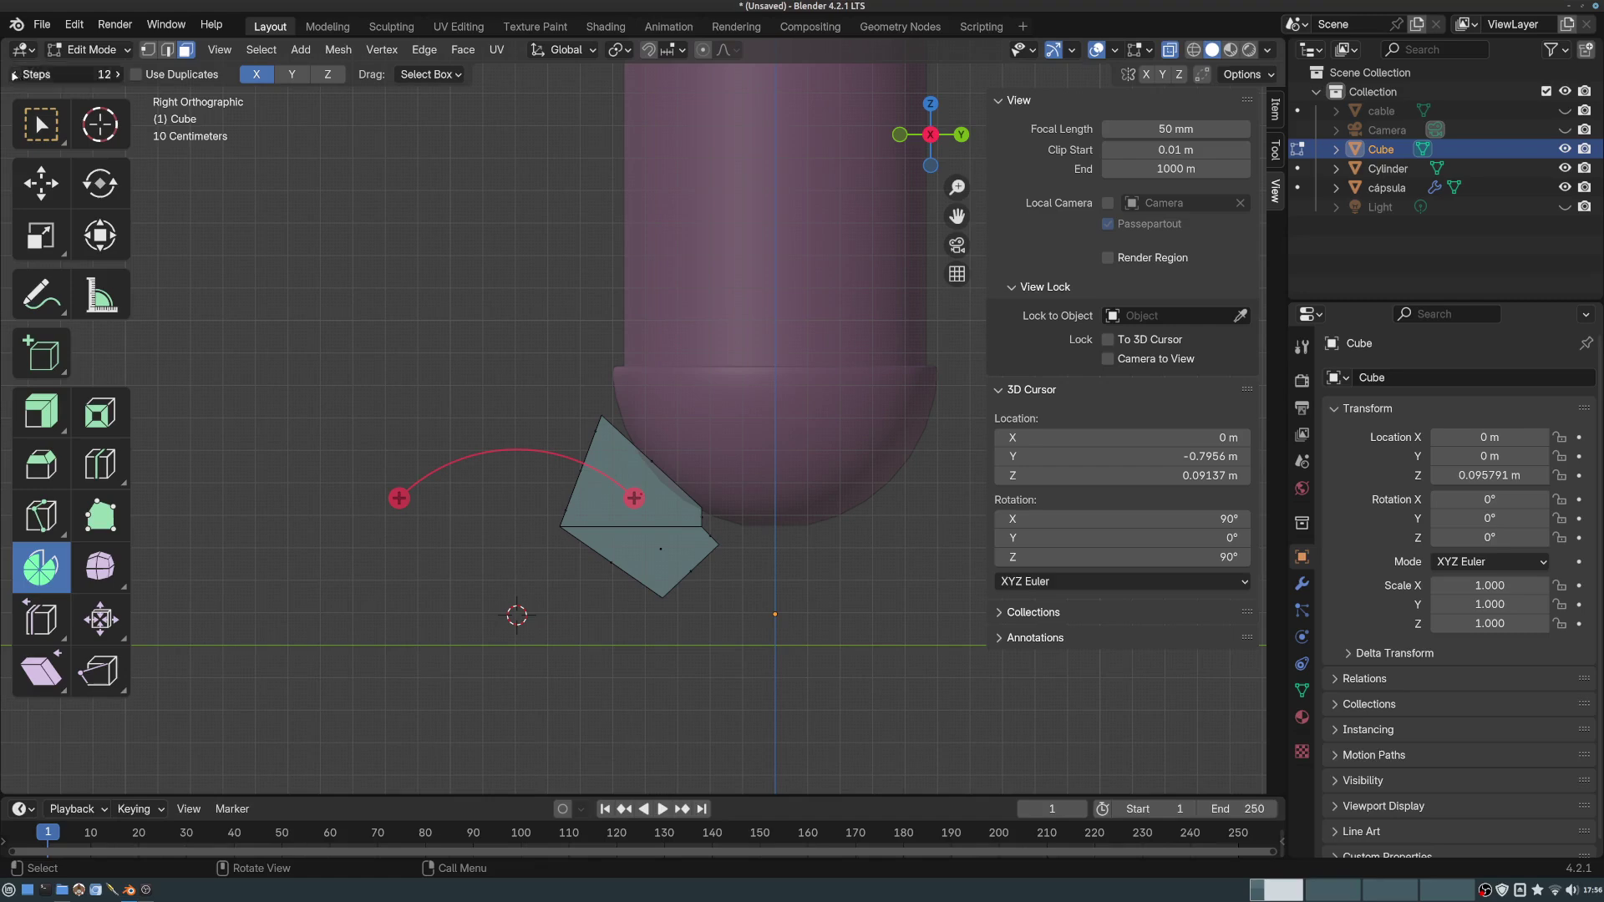
left_click(14, 74)
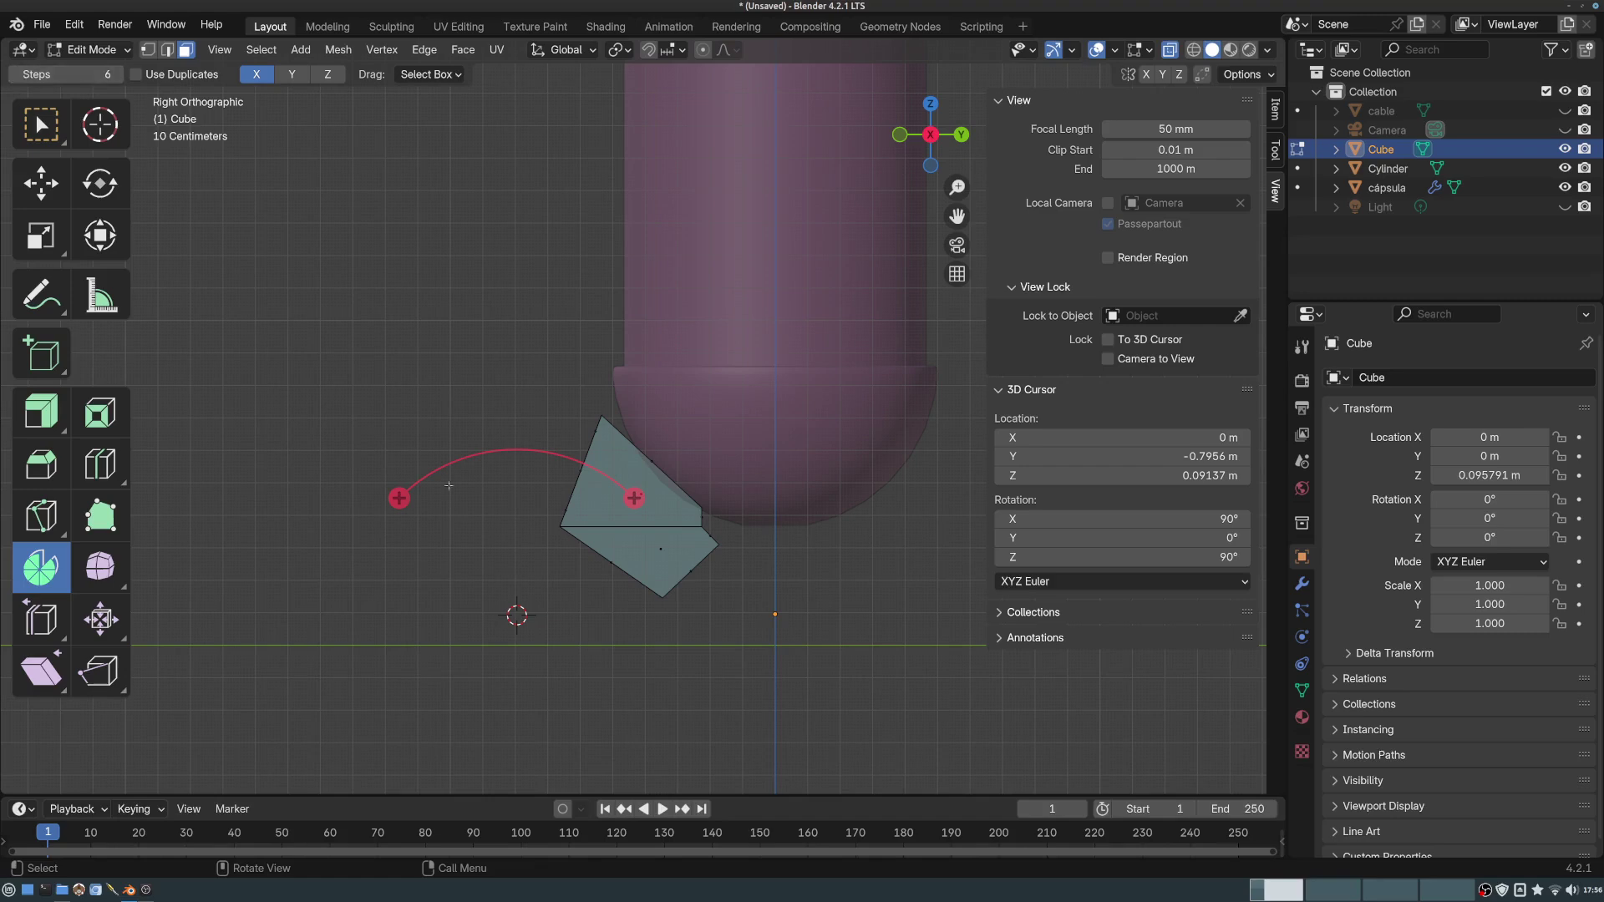
- Try spinning the inset face in 6 steps down to the 3D cursor's height, and undo it
left_click_drag(399, 498, 434, 645)
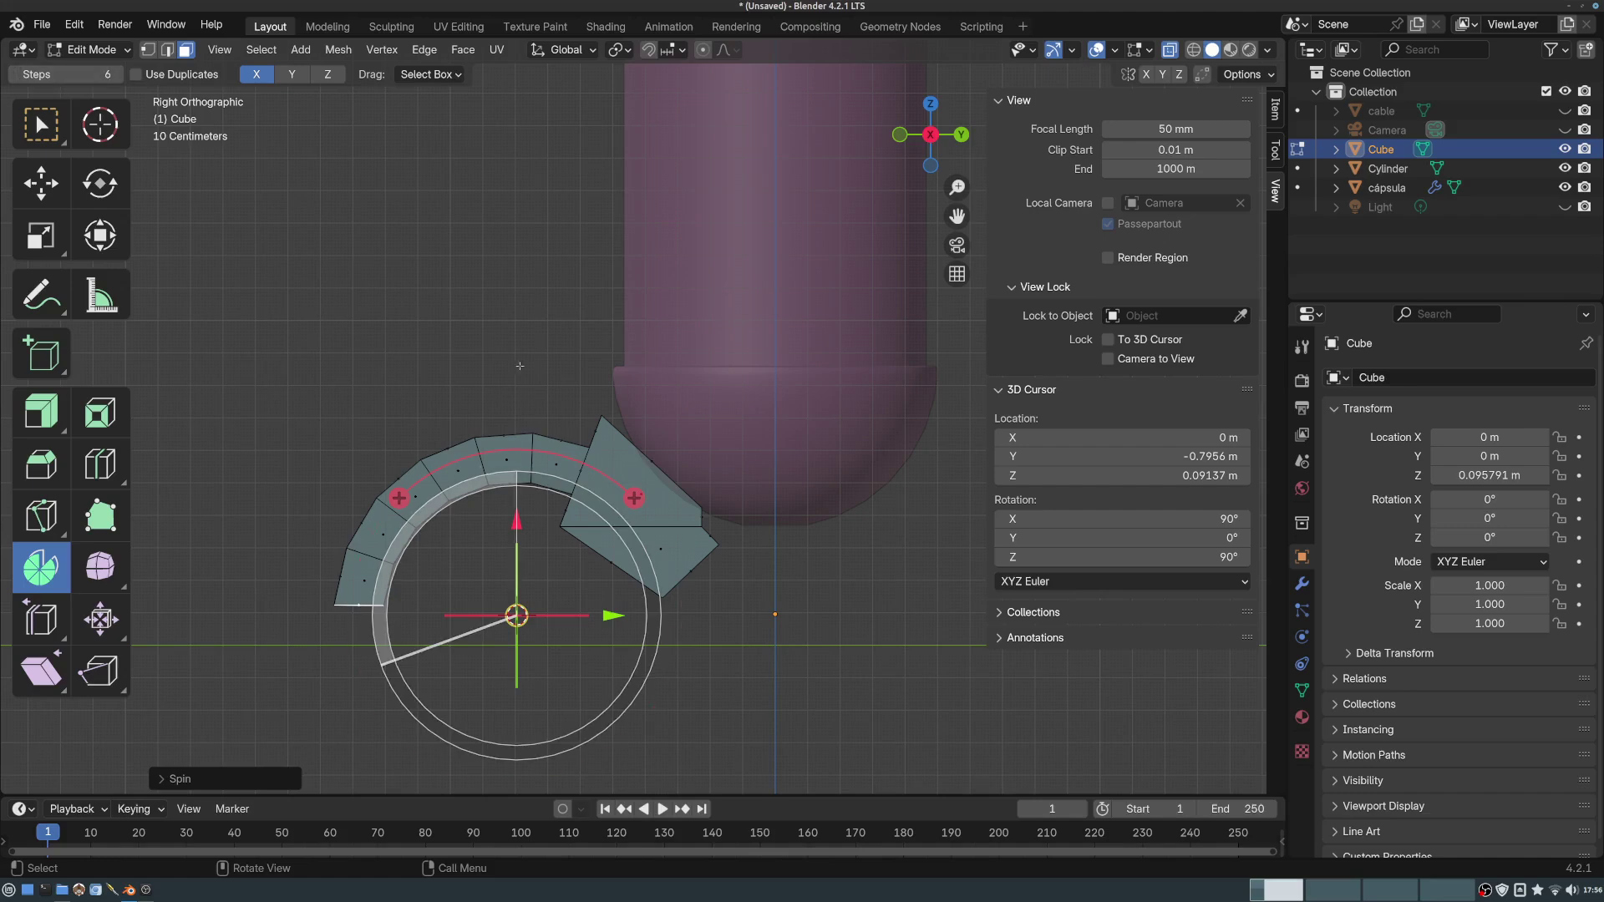
key("ctrl+z")
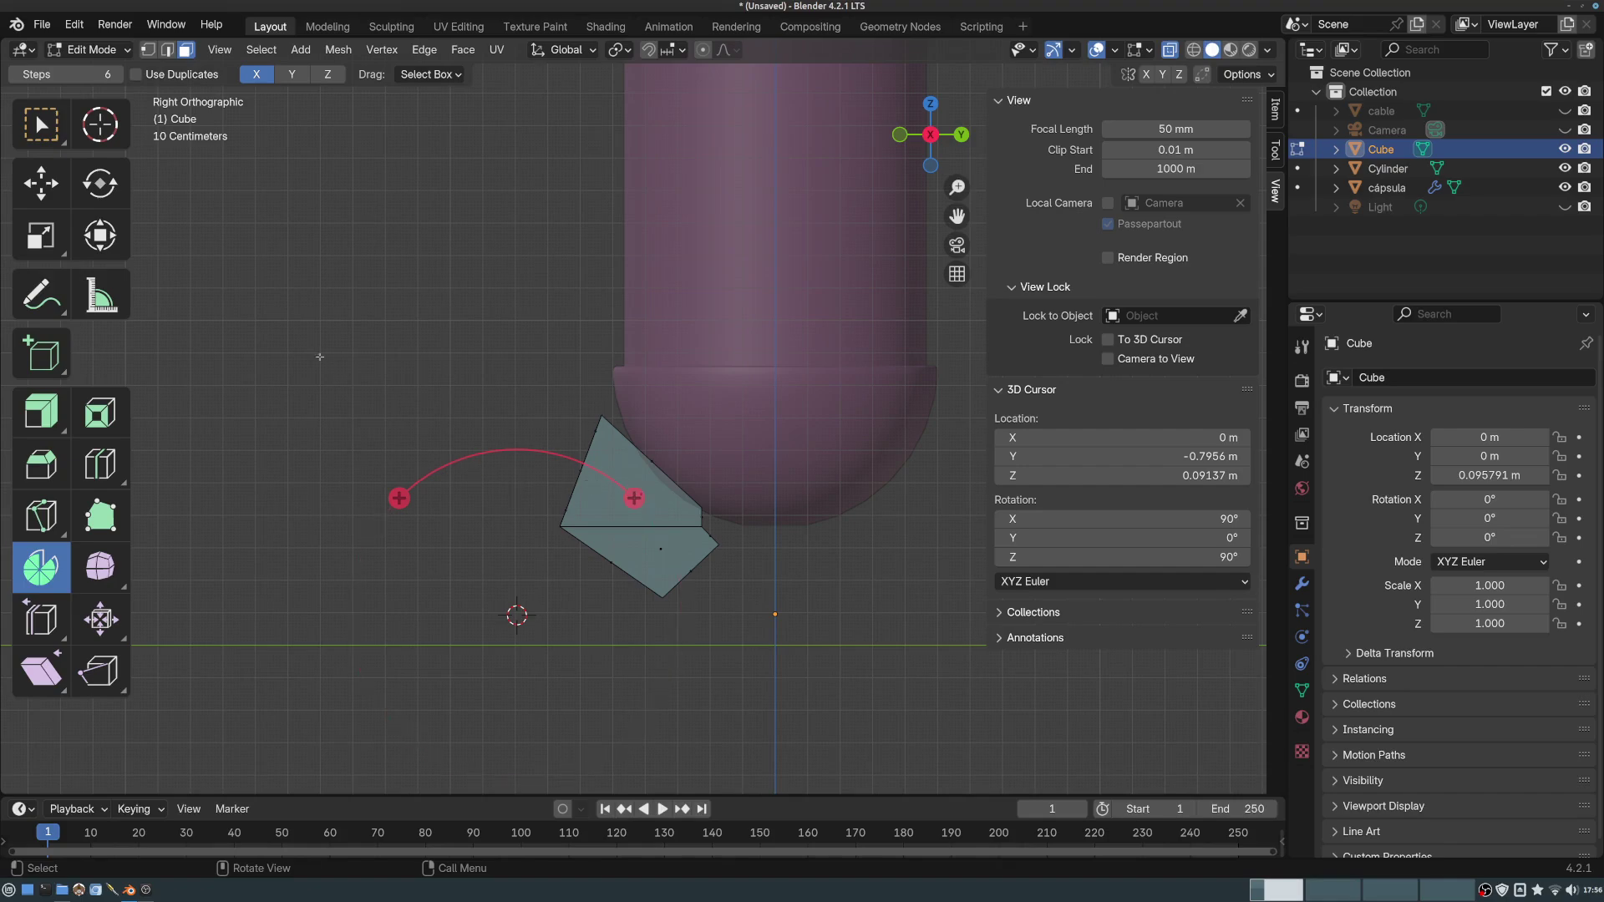
- Try spinning the inset face with Use Duplicates enabled, inspect the separate copies, and undo the spin
left_click(137, 75)
left_click_drag(398, 497, 434, 637)
middle_click_drag(490, 387, 536, 436)
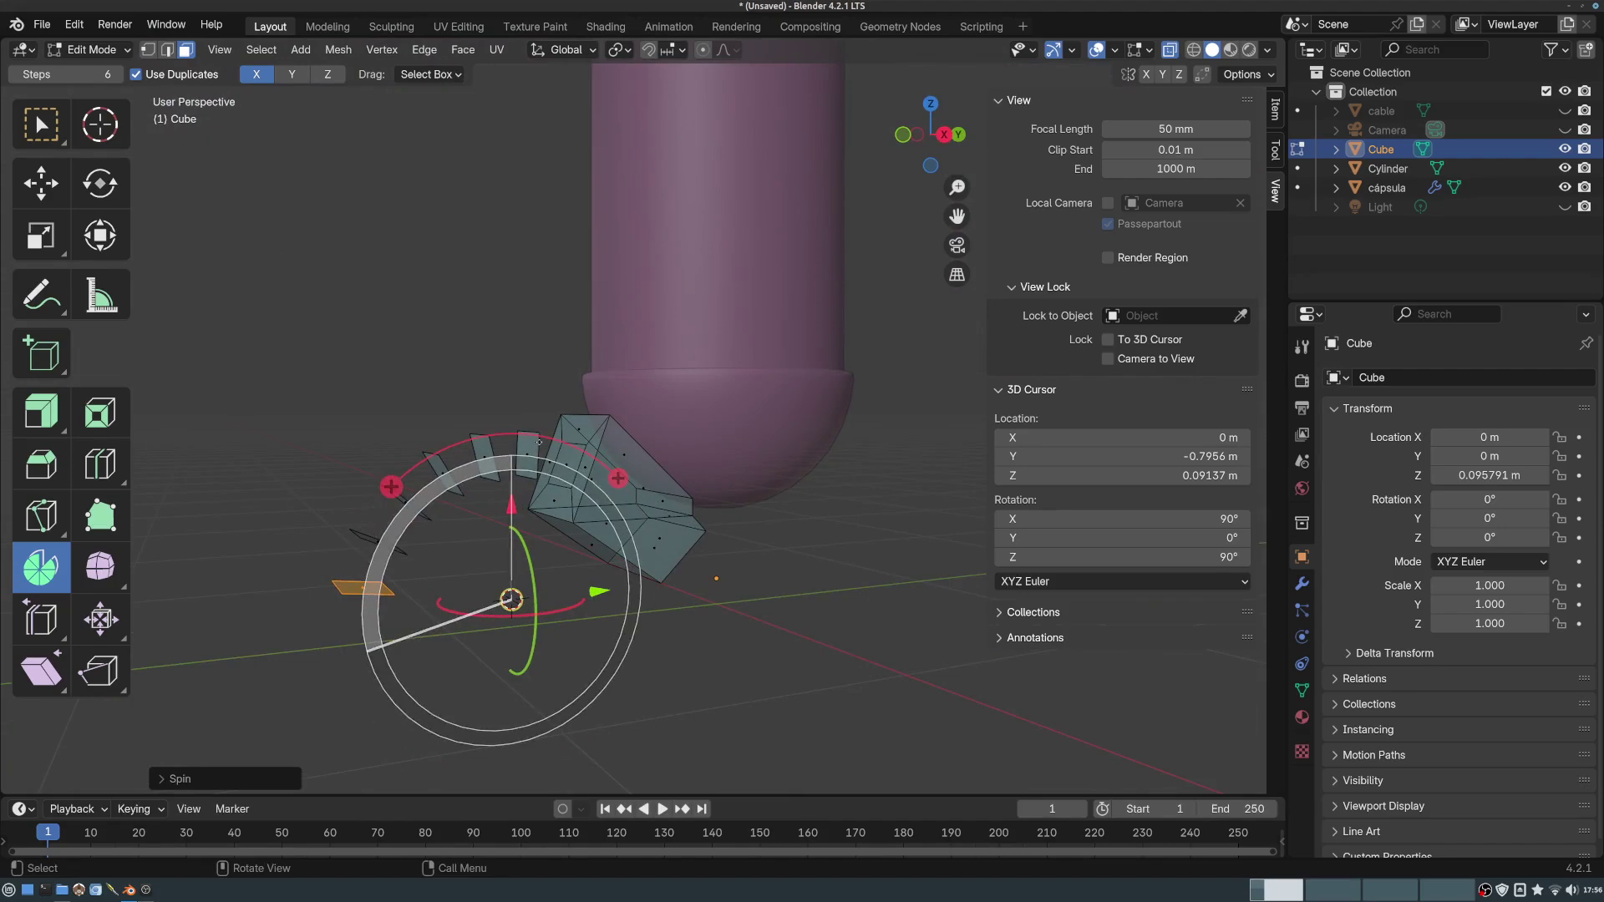
middle_click_drag(366, 535, 330, 501)
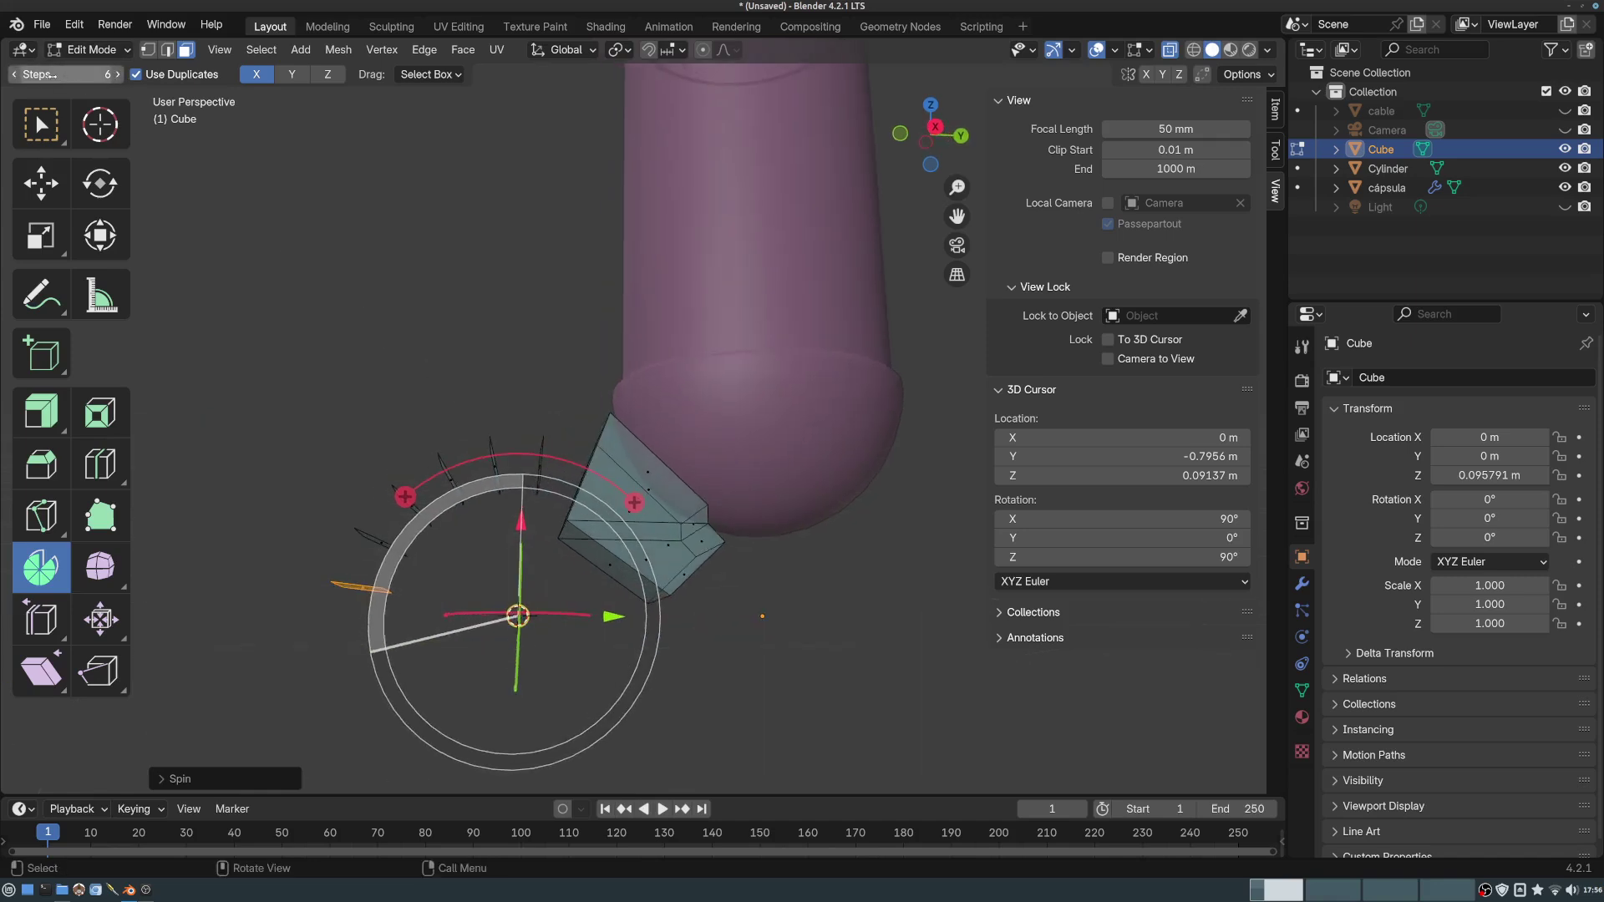
left_click(423, 342)
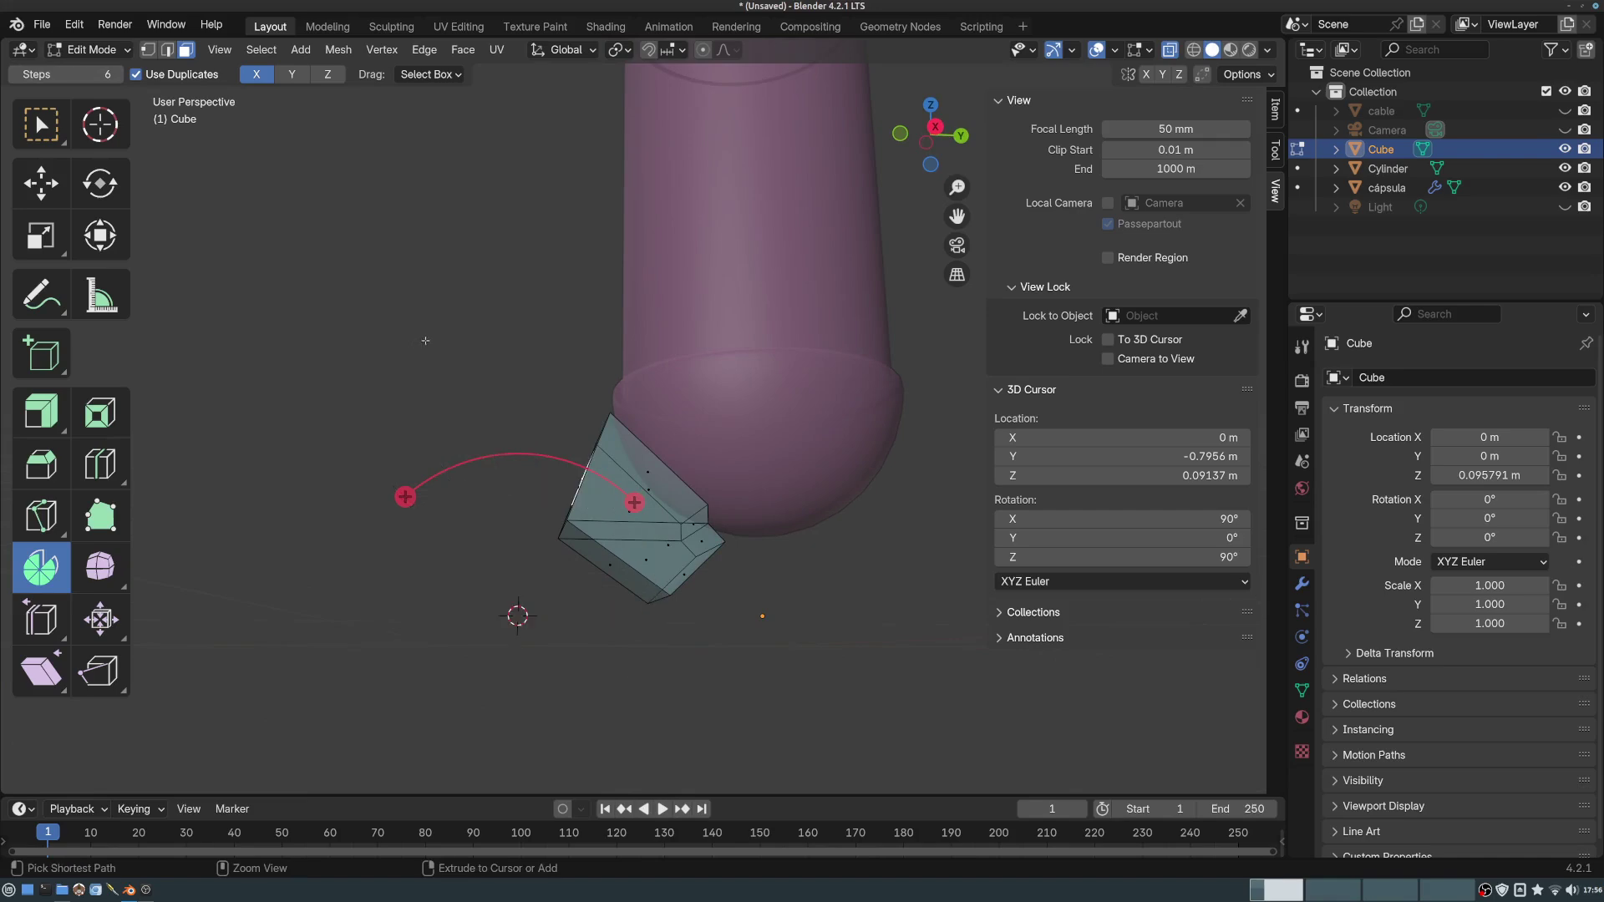
- Disable Use Duplicates and spin the inset face around the X axis in 6 steps, ending about level with the 3D cursor
left_click(135, 74)
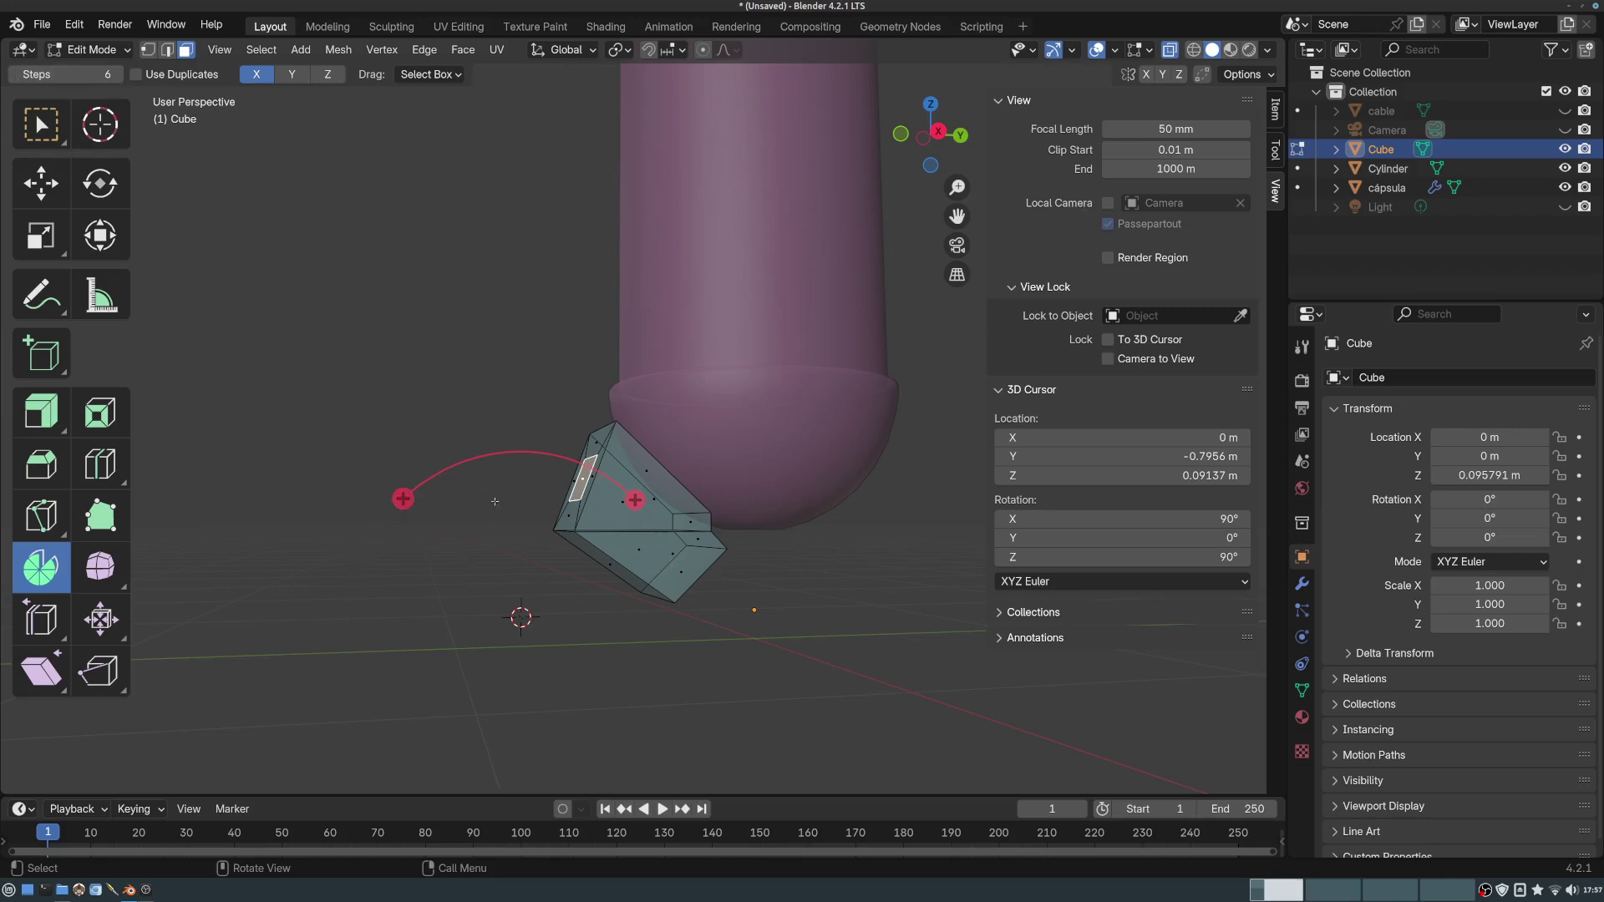
key("KP_3")
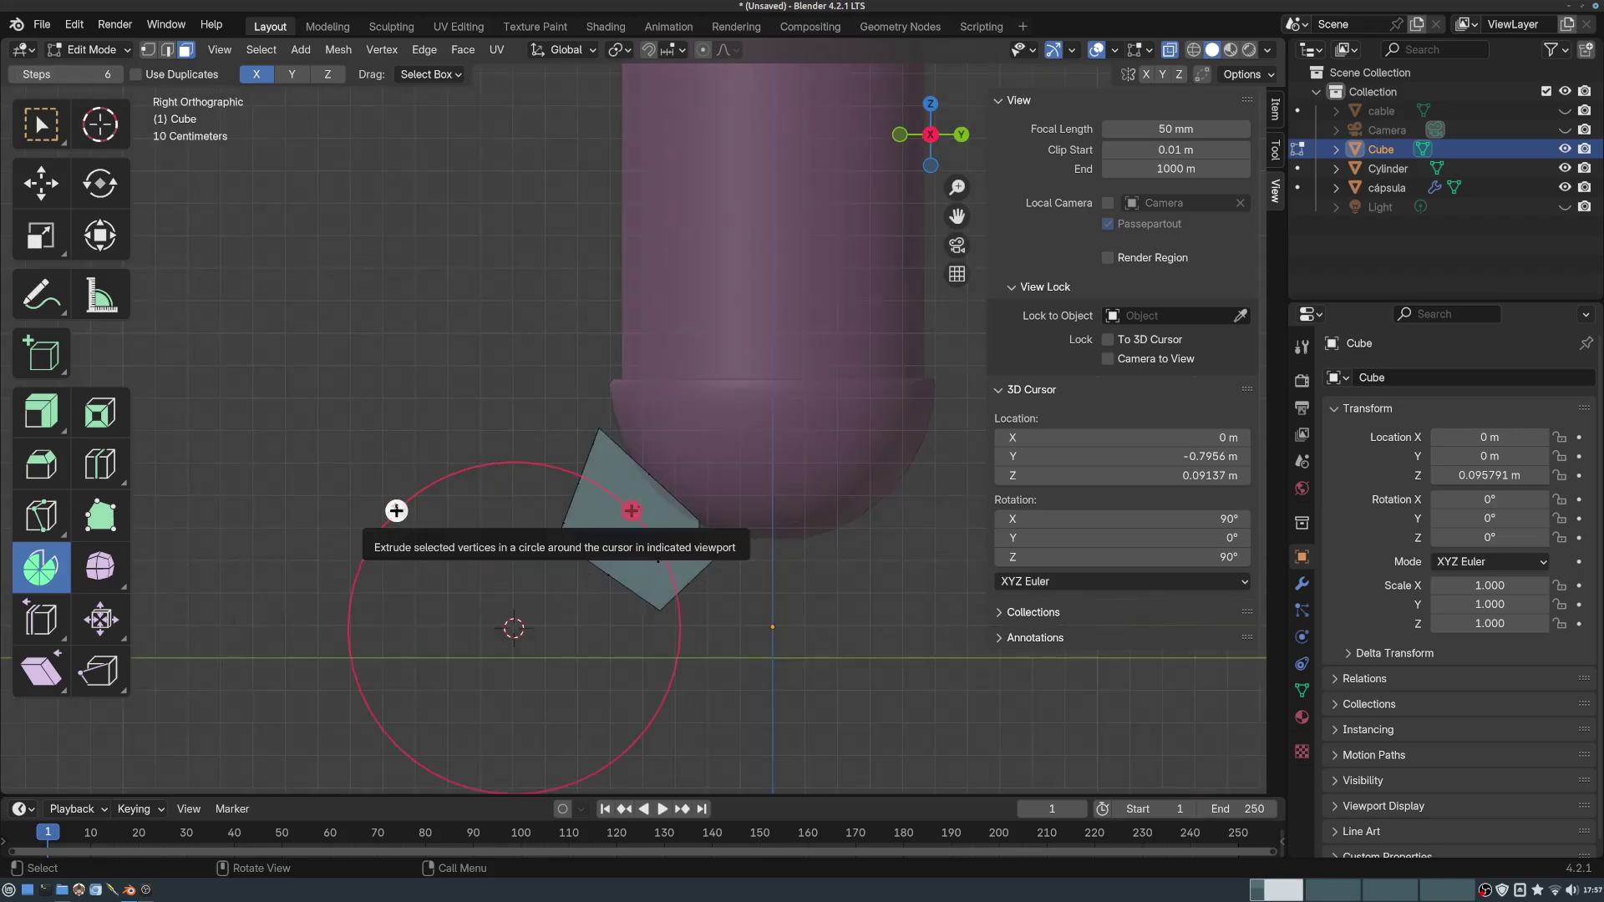
left_click_drag(396, 510, 455, 757)
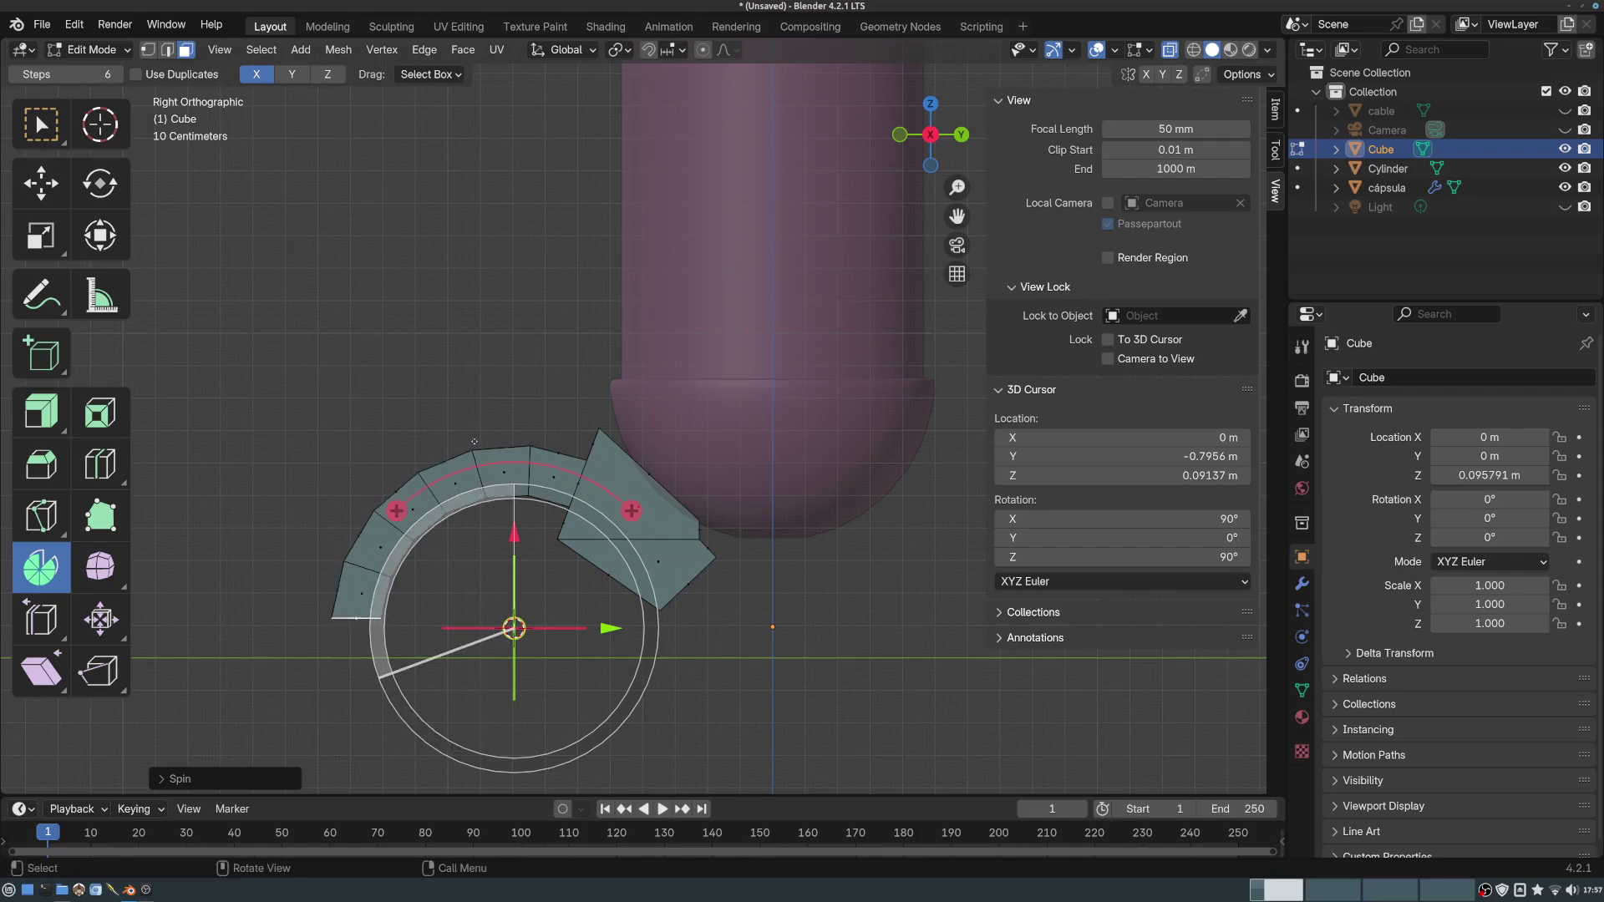
- Expand the Spin operation's settings and turn off X-ray so the curved leg displays as solid
middle_click_drag(474, 441, 577, 451)
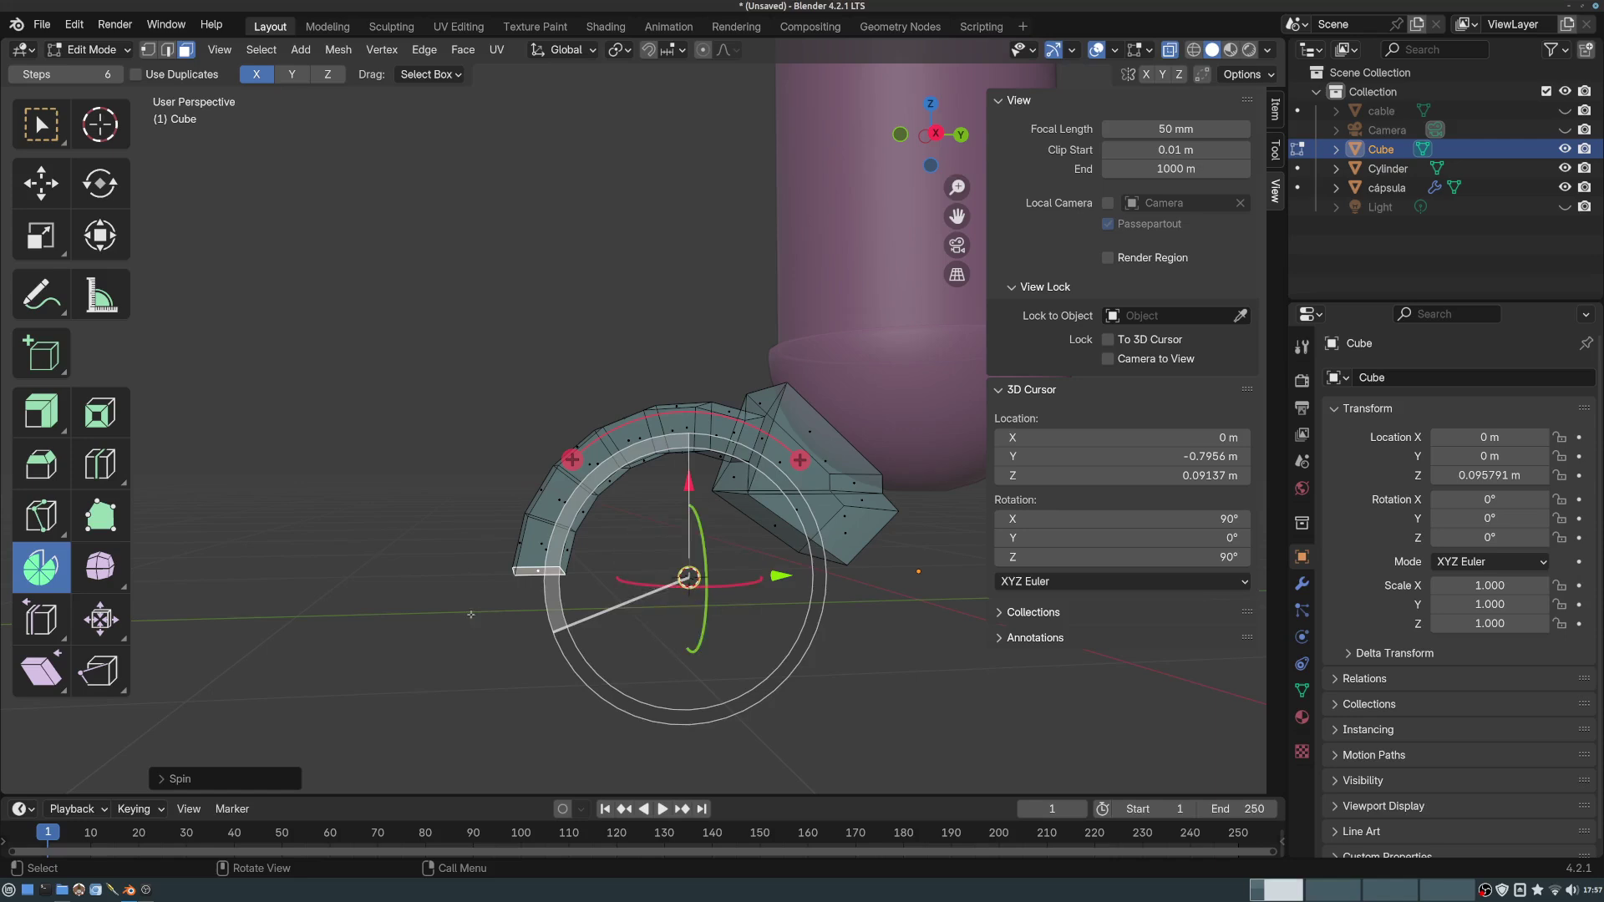
left_click(180, 778)
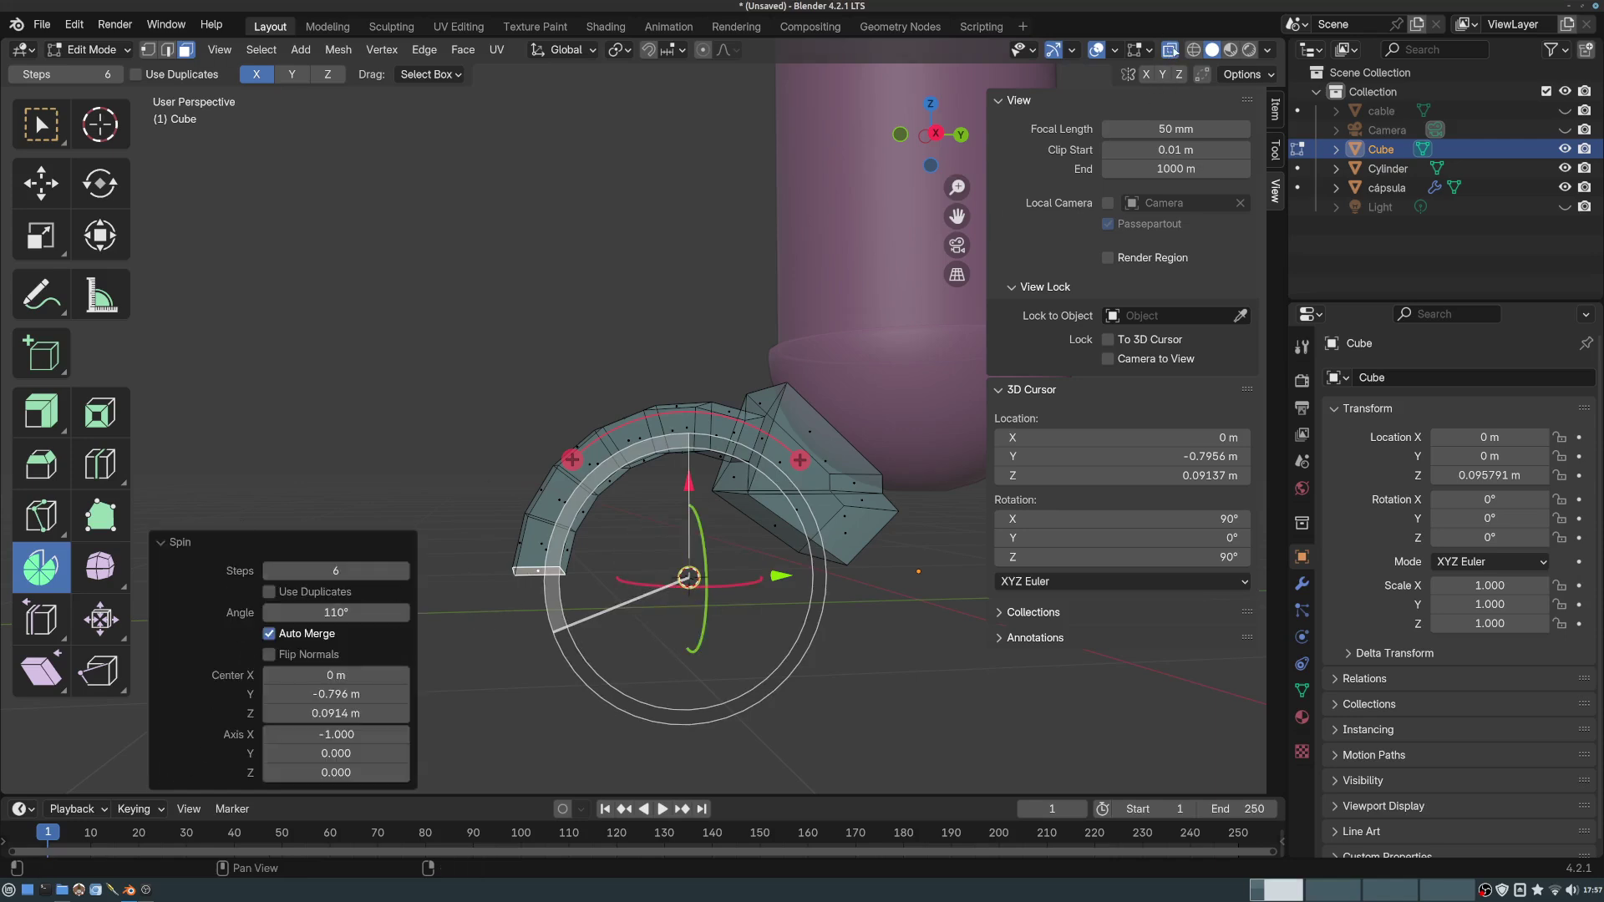
left_click(1171, 51)
mouse_move(663, 493)
middle_mouse_down()
mouse_move(692, 492)
mouse_move(645, 476)
middle_mouse_up()
scroll(666, 482, "up", 2)
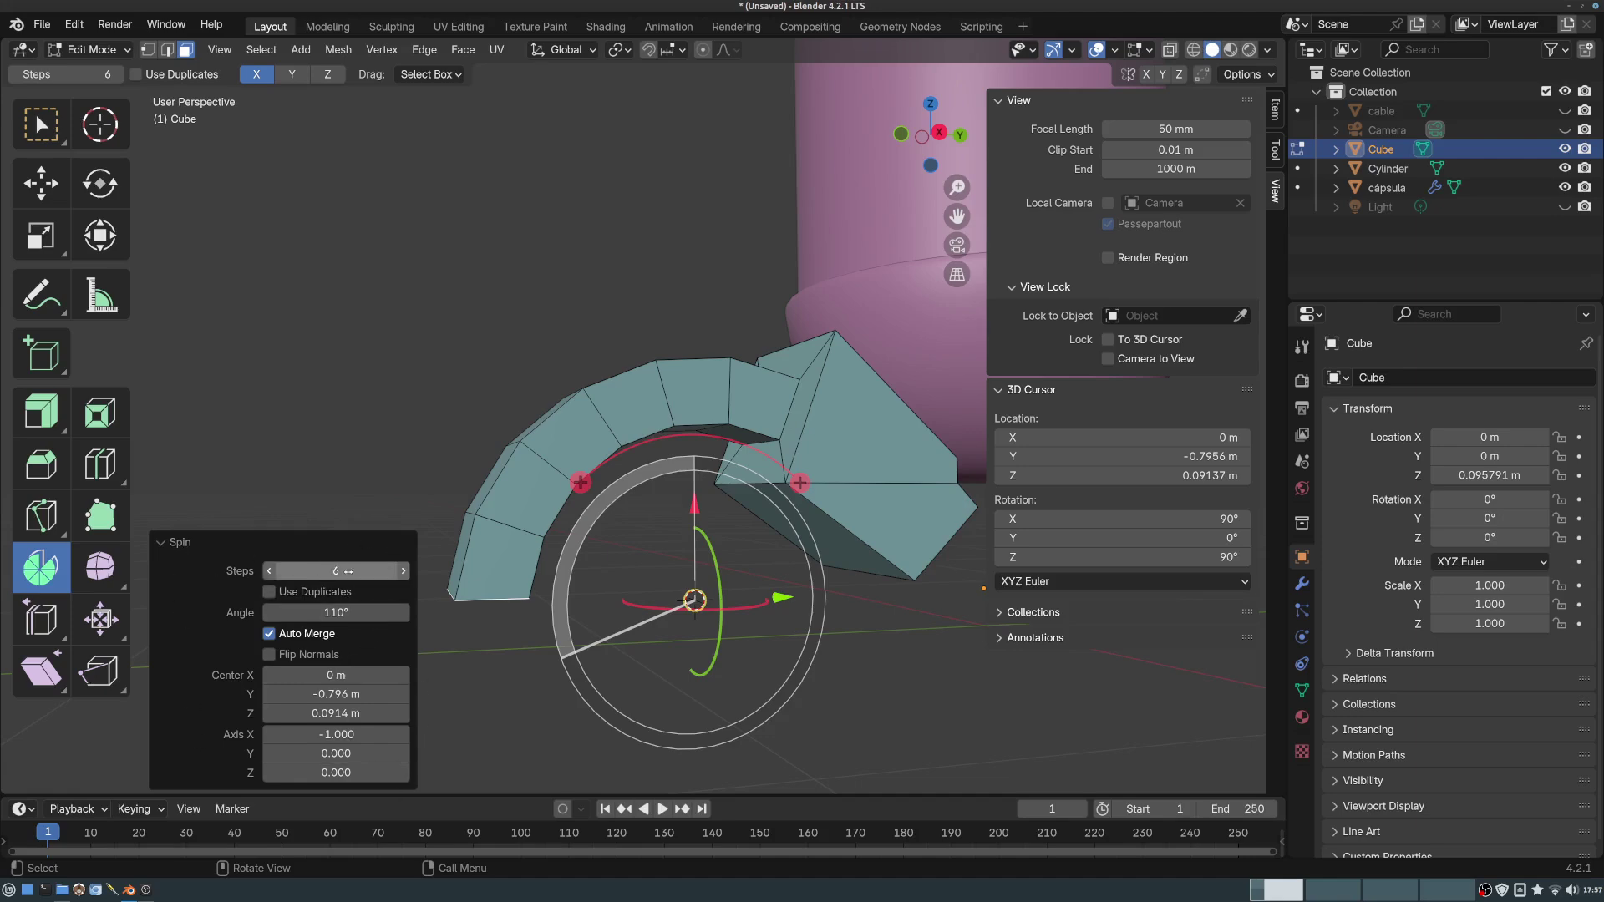
- Increase the spin's steps to 12 for a smoother curve
left_click(404, 571)
left_click(404, 571)
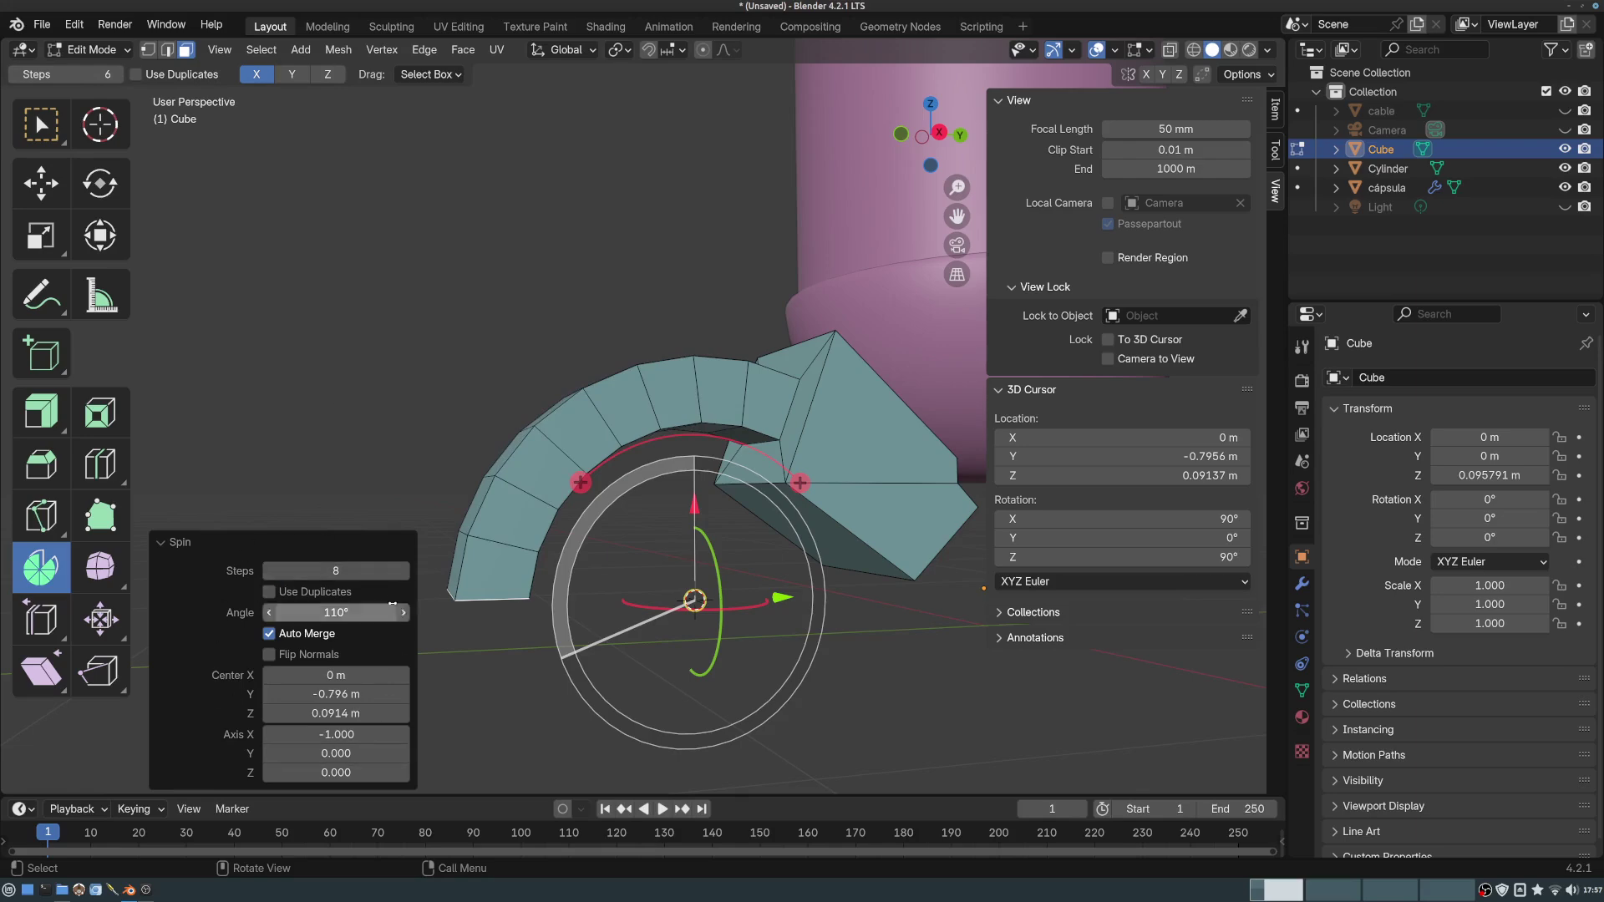
left_click(404, 571)
left_click(405, 572)
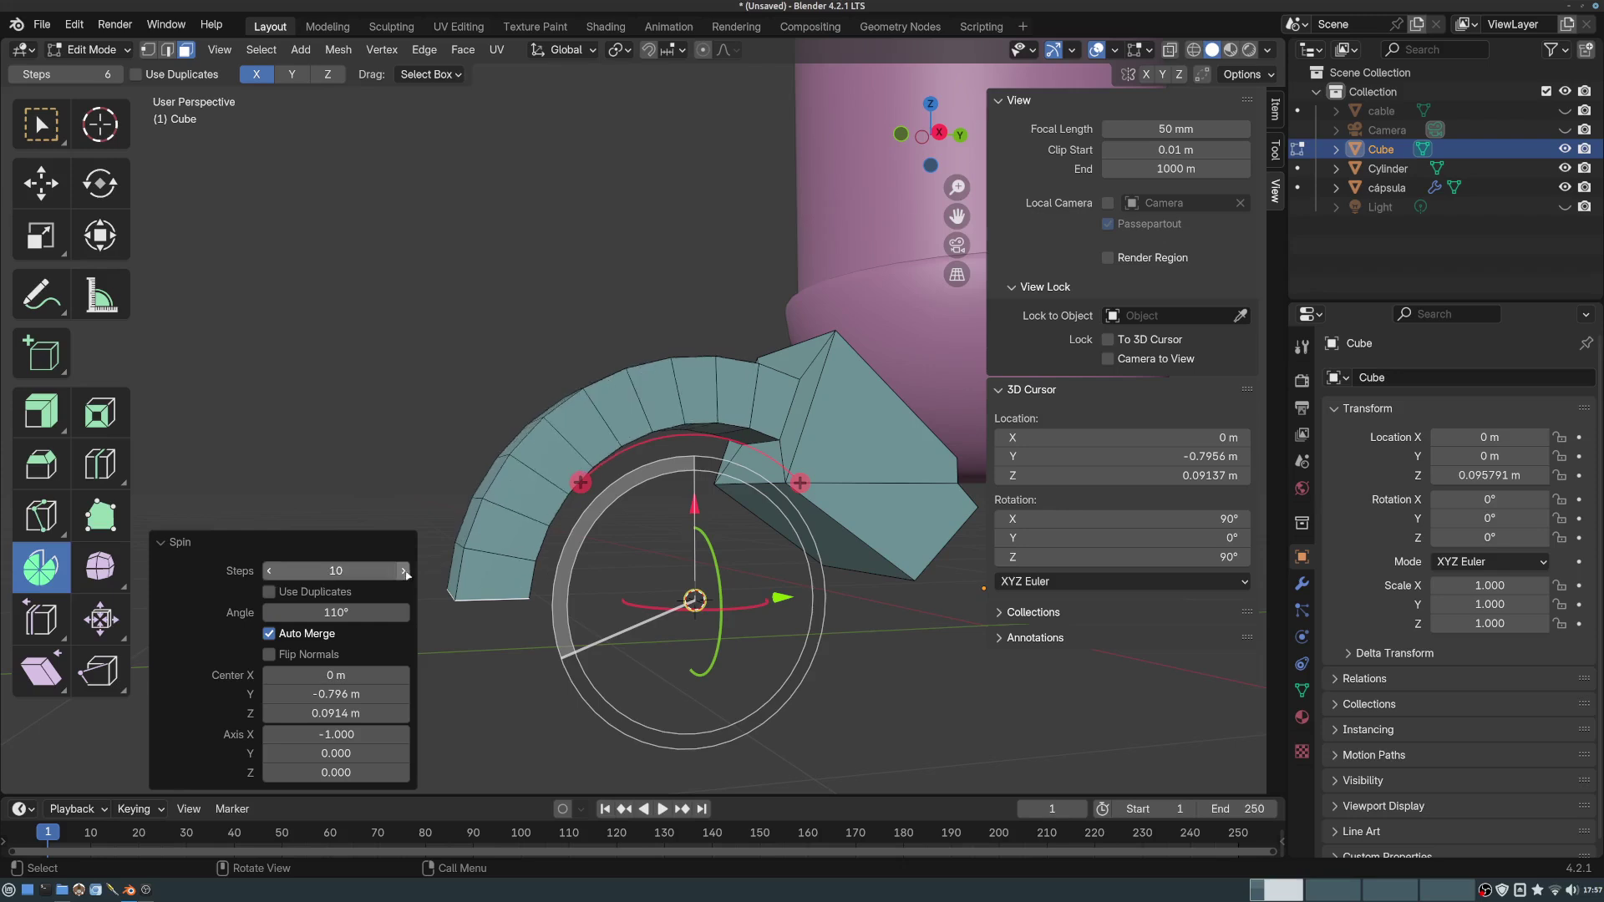
left_click(405, 572)
left_click(405, 573)
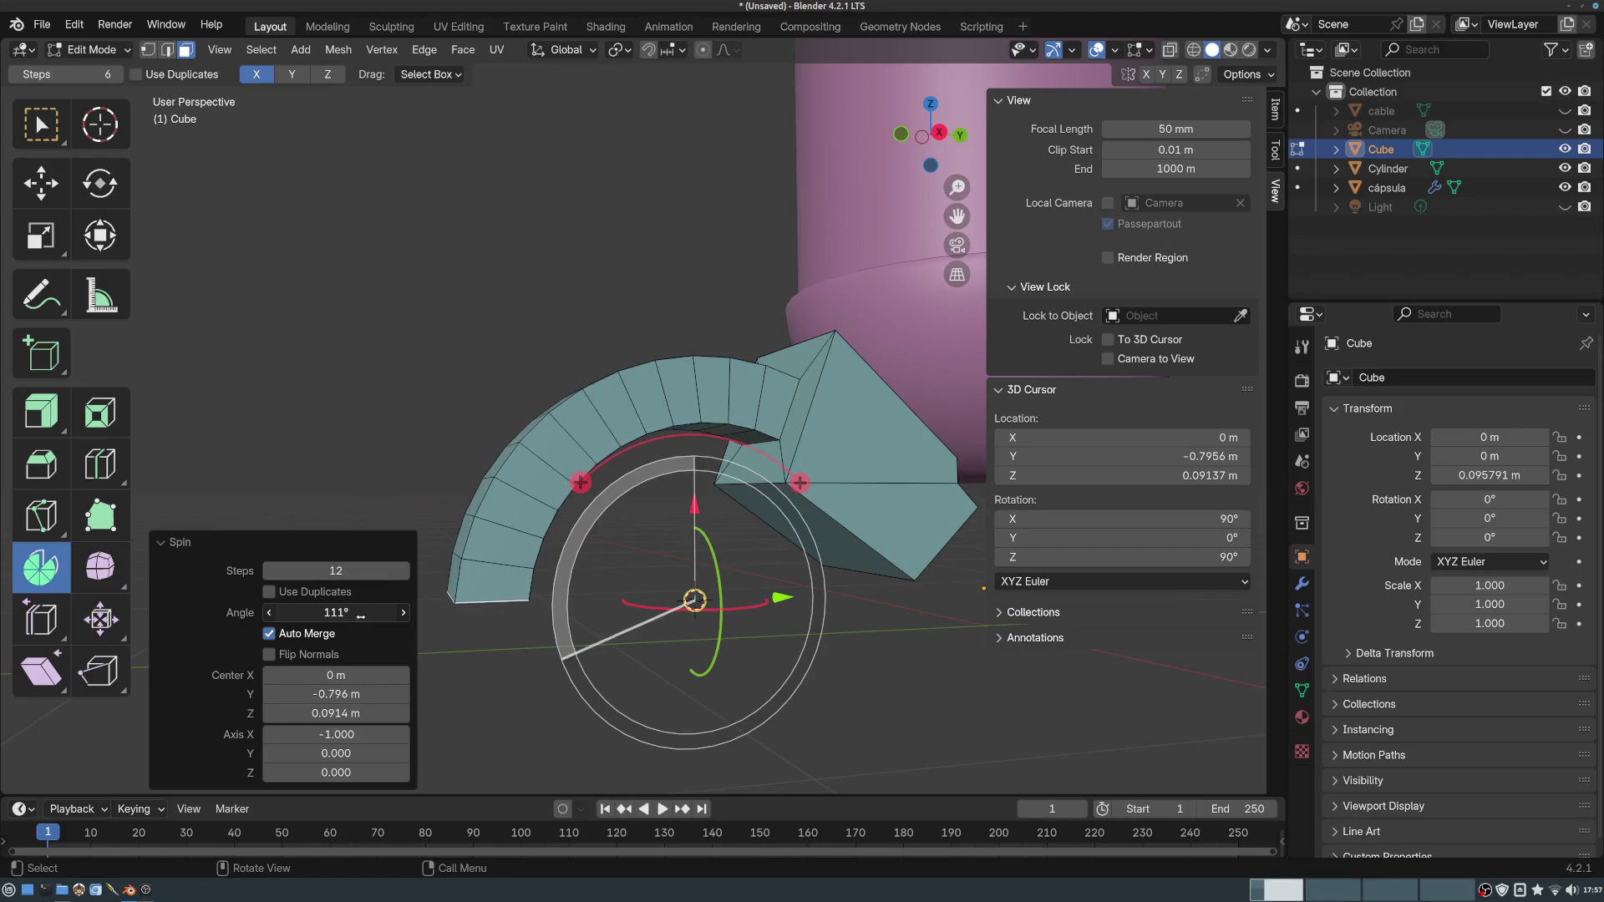
- Set the spin angle to 125° and return to the right orthographic view
left_click_drag(361, 616, 857, 571)
middle_click_drag(531, 729, 457, 619)
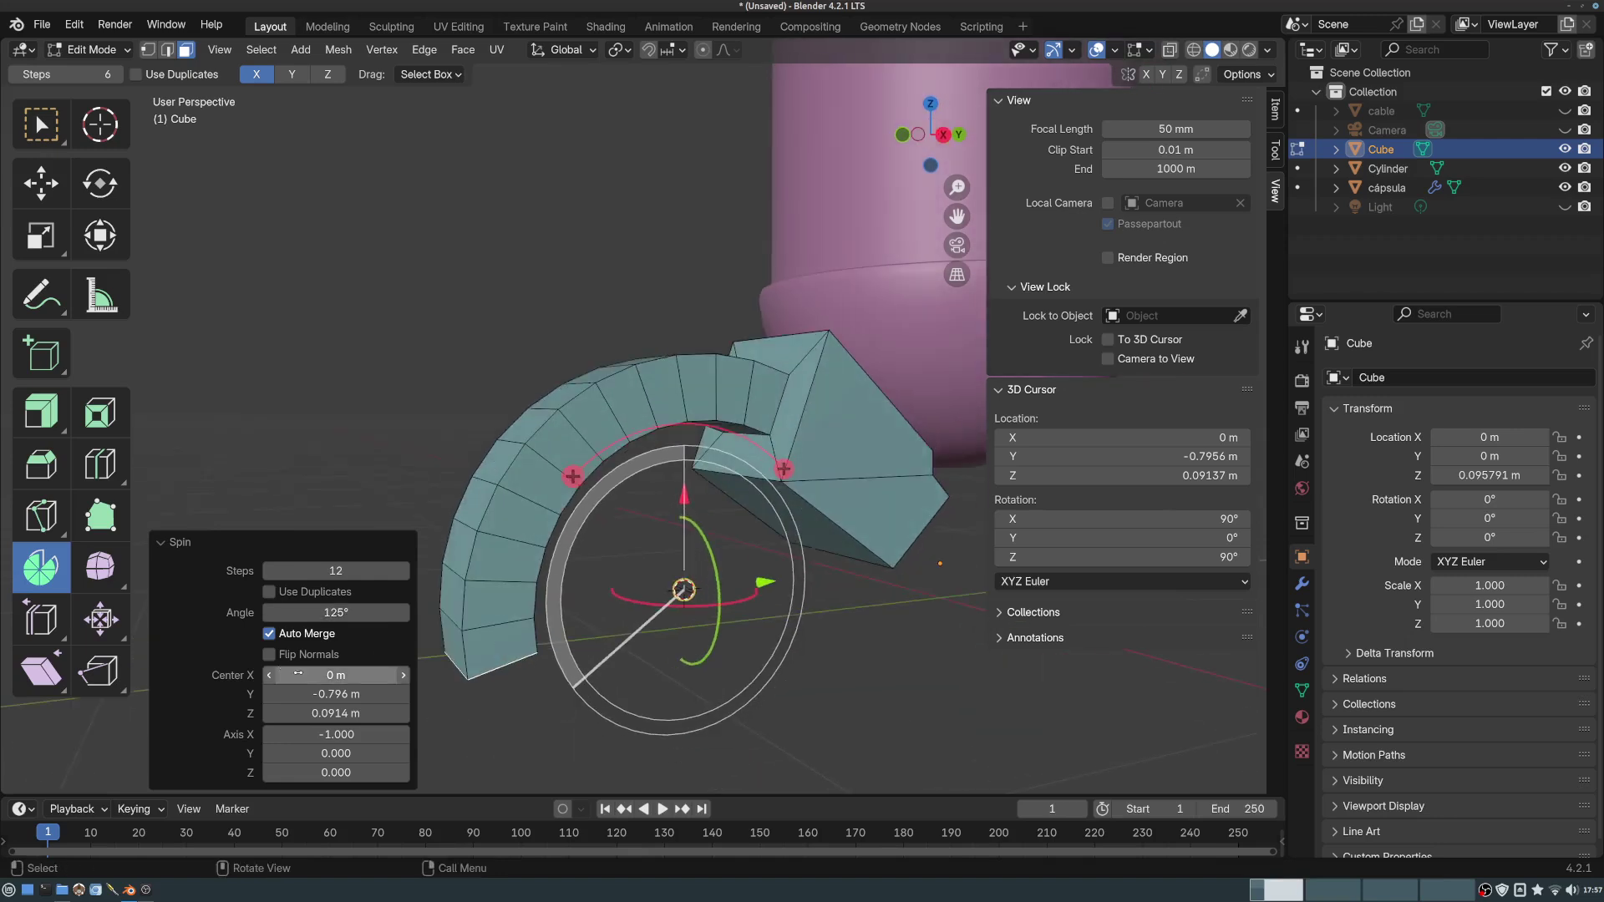
key("KP_3")
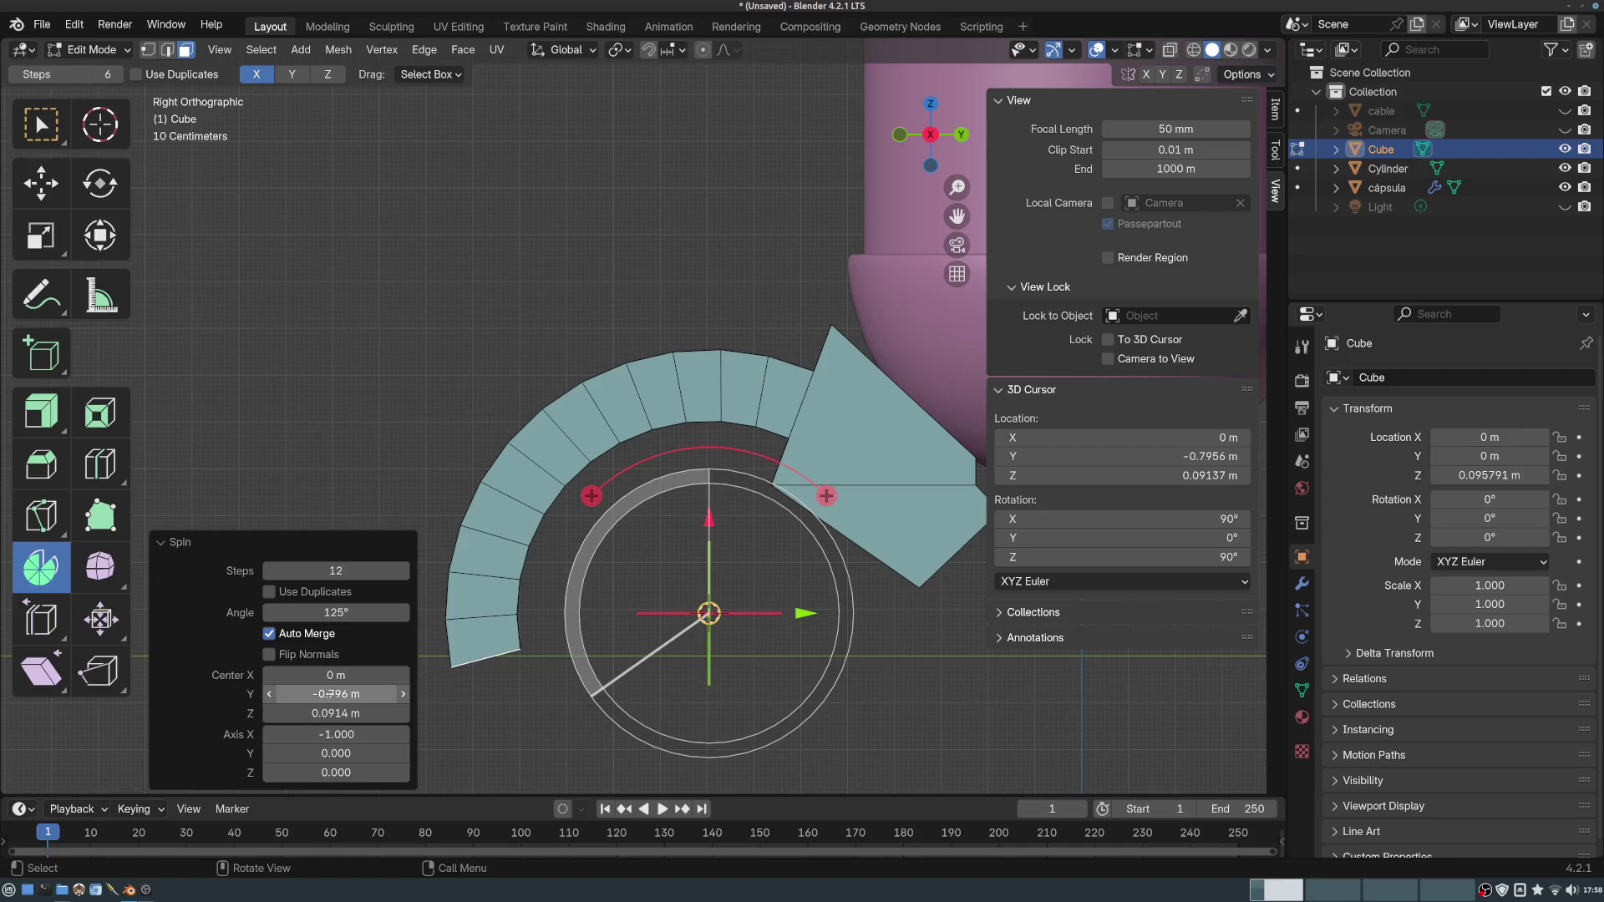
- Try moving the spin center to Y -0.706 m and Z 0.331 m
mouse_move(322, 693)
left_mouse_down()
mouse_move(356, 693)
mouse_move(318, 694)
left_mouse_up()
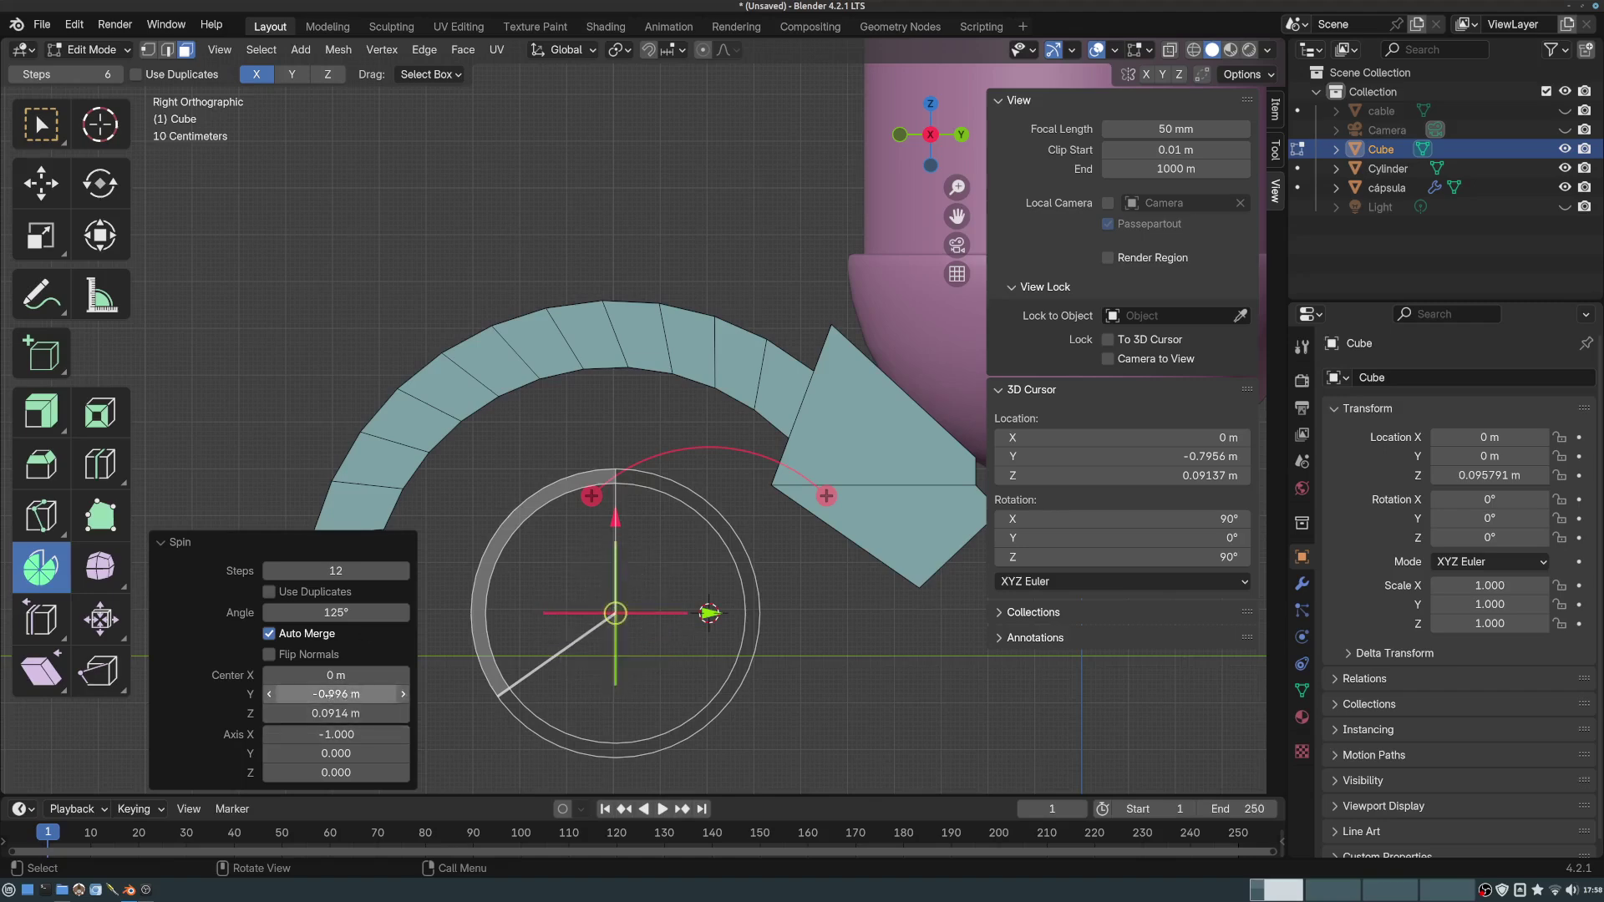
mouse_move(331, 694)
left_mouse_down()
mouse_move(341, 715)
mouse_move(331, 695)
left_mouse_up()
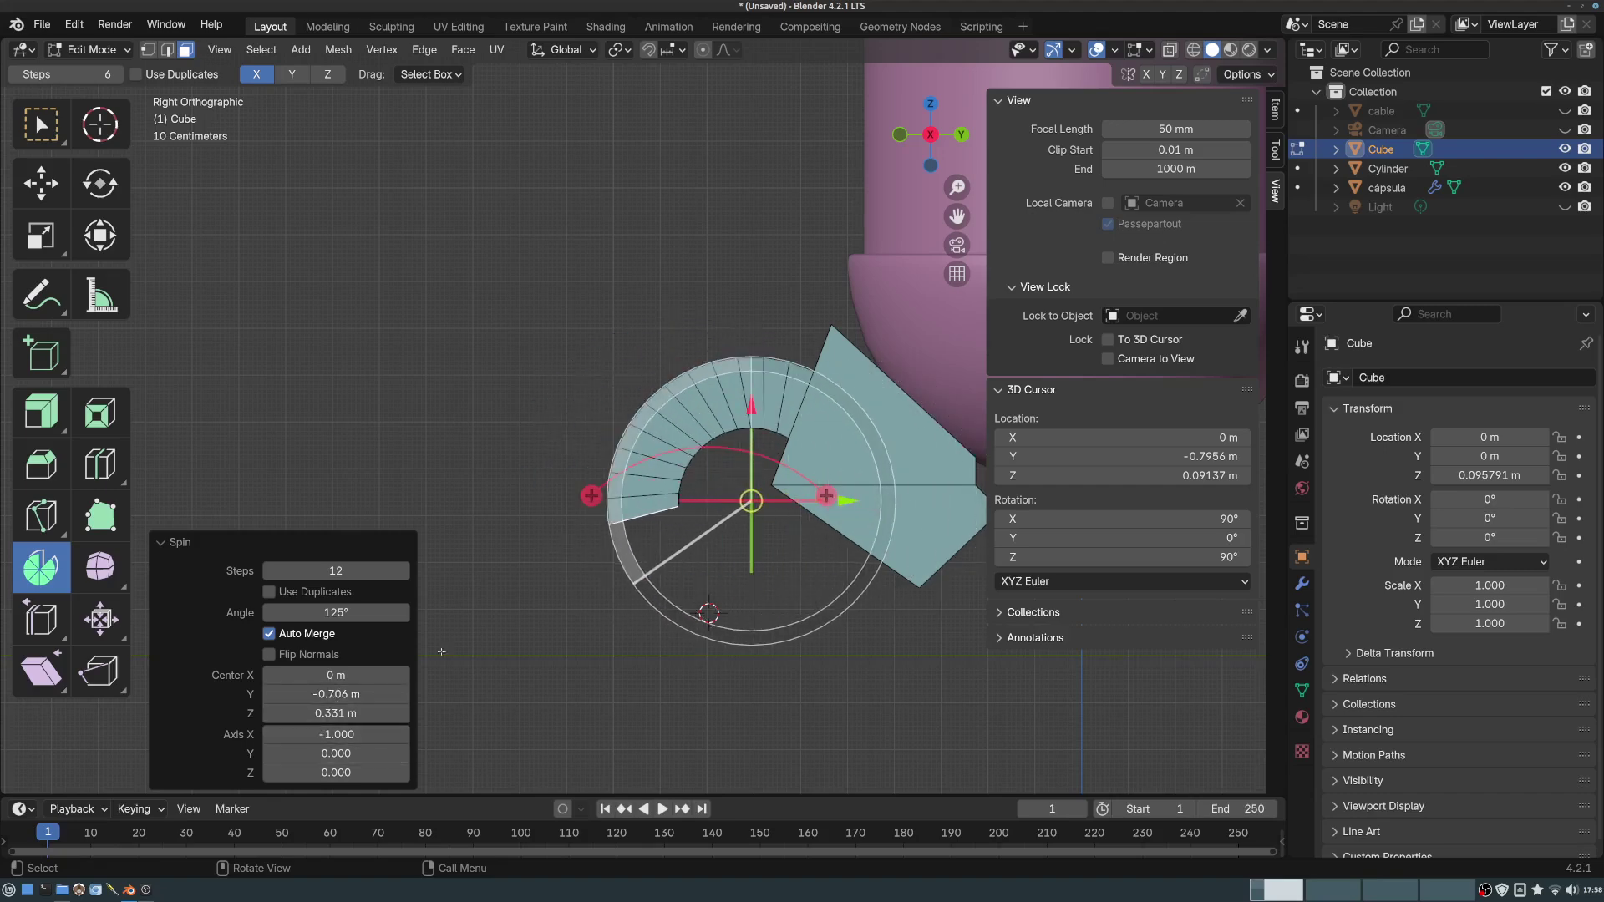
middle_click_drag(441, 651, 701, 512)
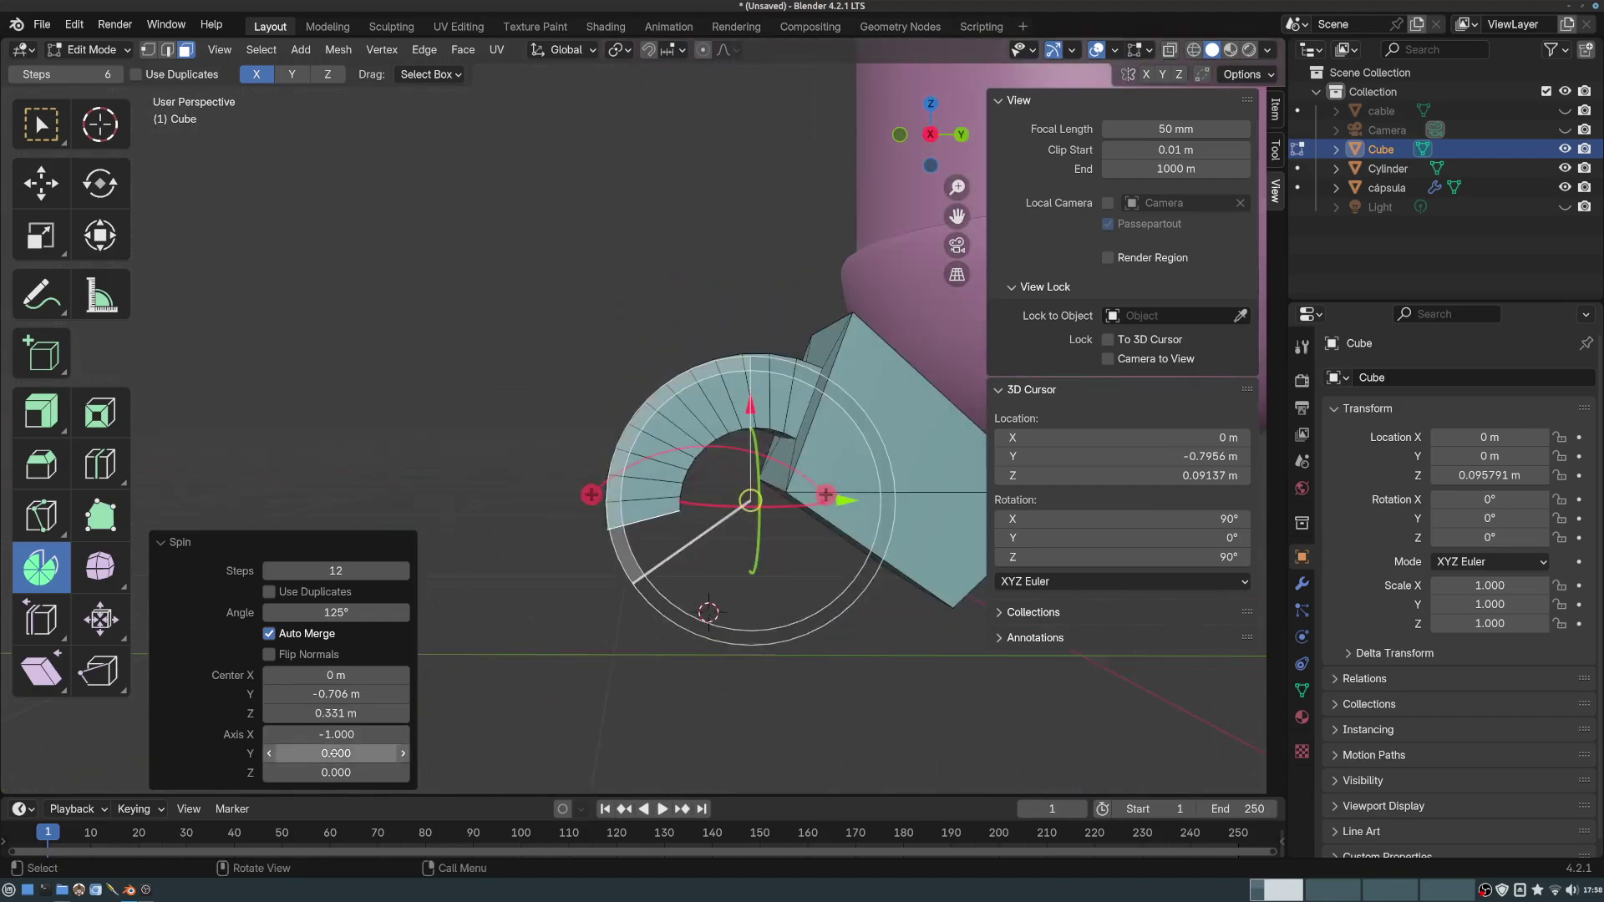
middle_click_drag(480, 677, 588, 680)
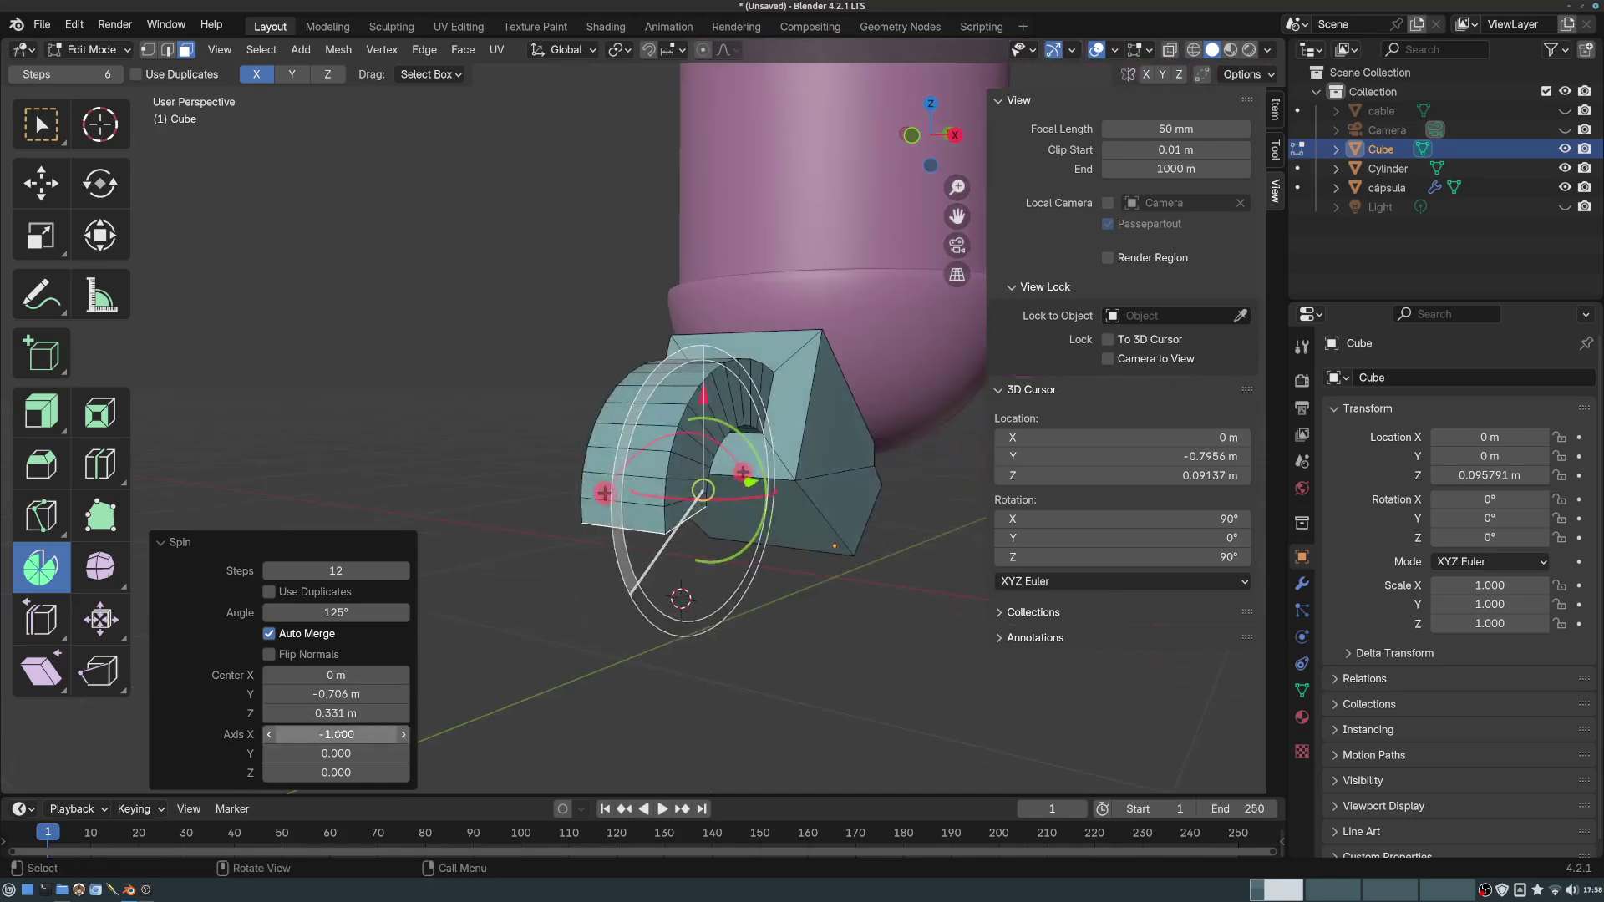
- Try tilting the spin axis with Y at 0.560 and a negative Z value
middle_click_drag(601, 284, 744, 278)
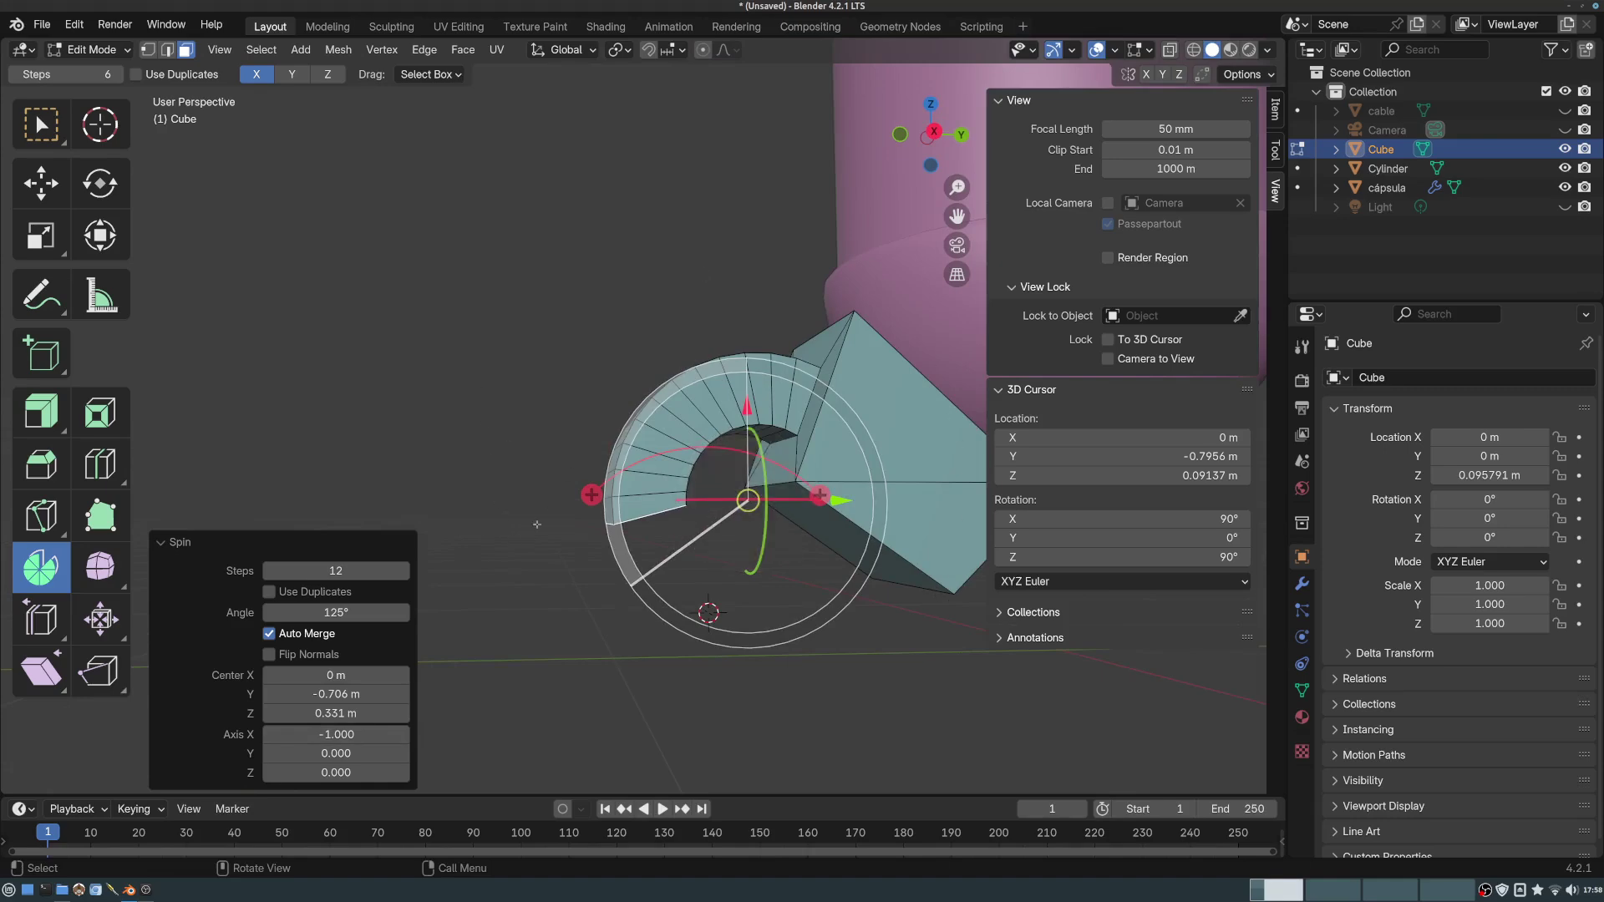
middle_click_drag(537, 525, 516, 690)
middle_click_drag(324, 753, 350, 755)
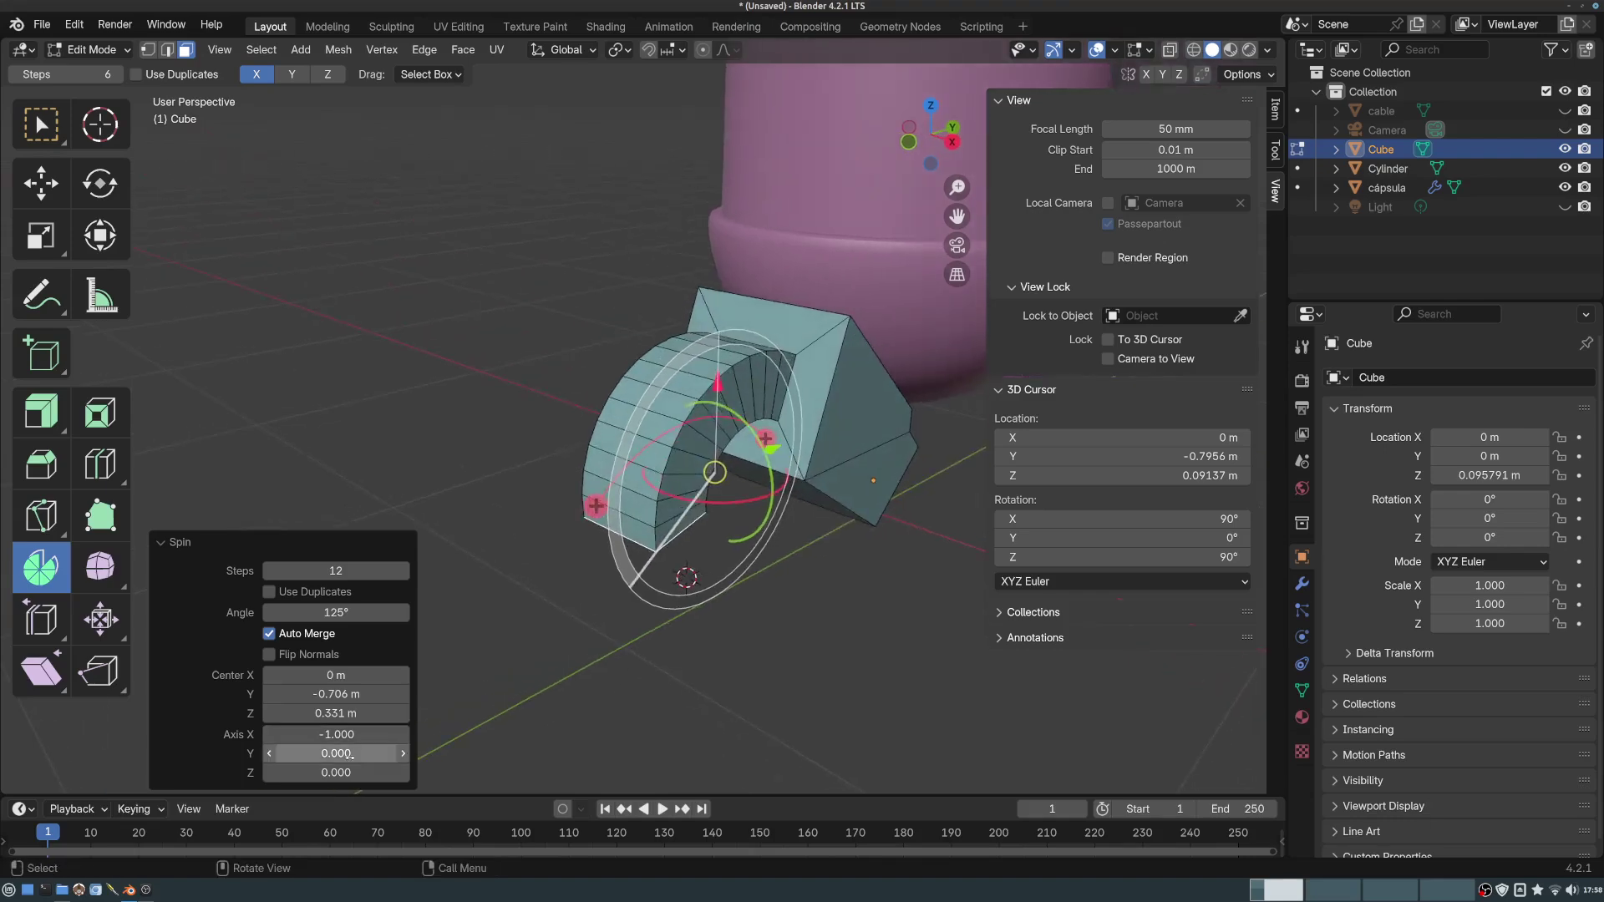
left_click_drag(336, 752, 375, 765)
middle_click_drag(735, 518, 850, 668)
left_click_drag(332, 771, 280, 773)
middle_click_drag(458, 693, 718, 418)
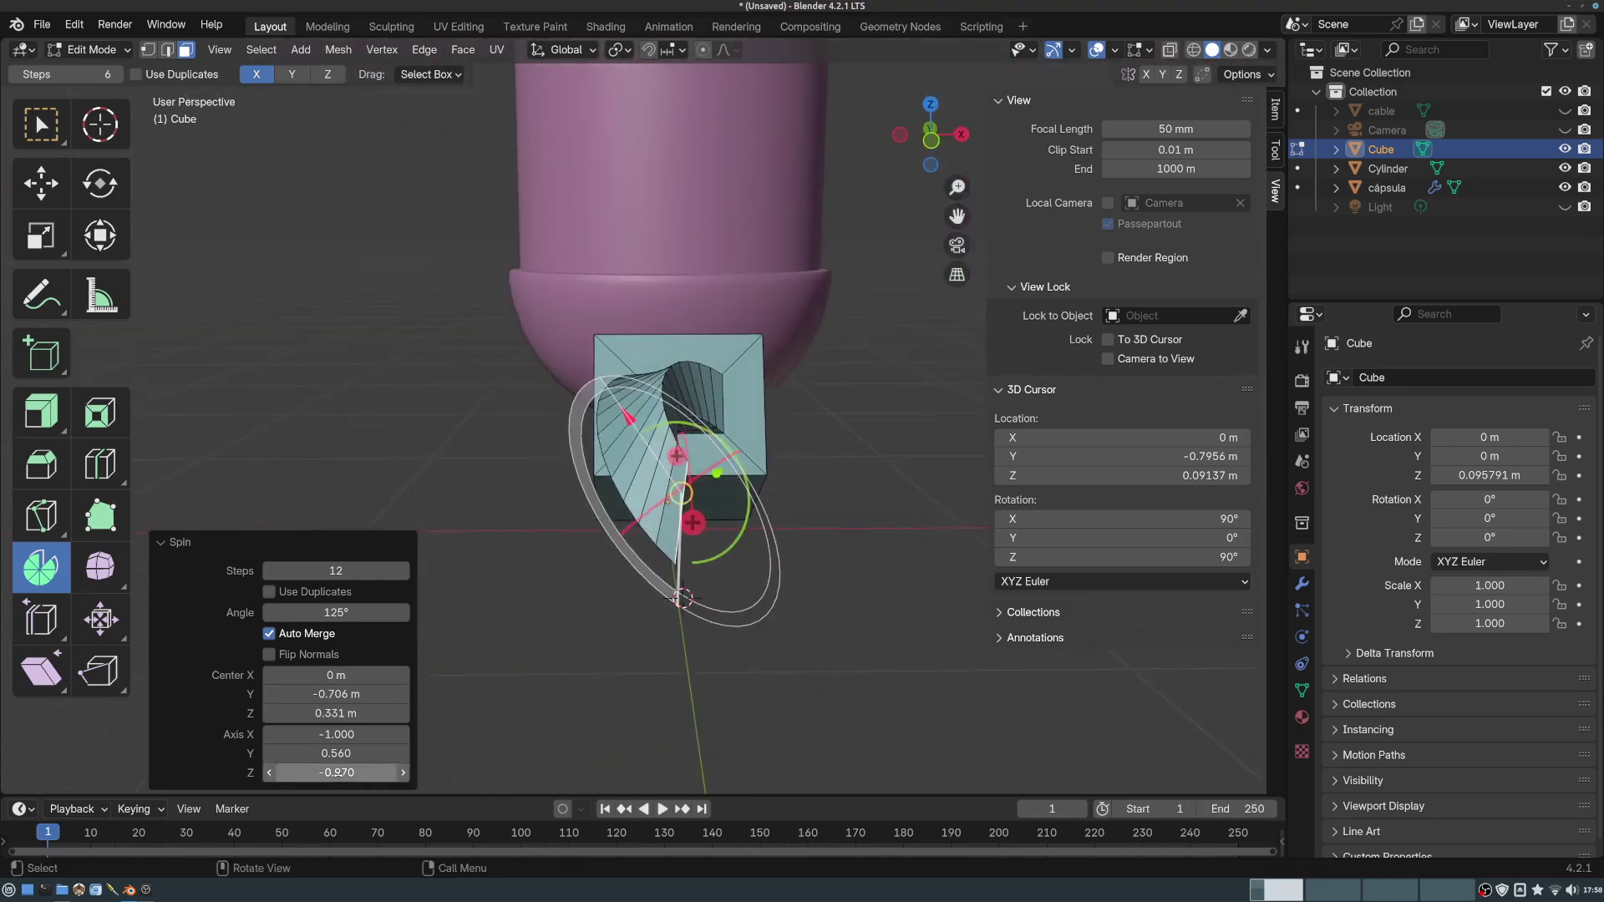
- Reset the spin axis's Y and Z values to 0
left_click(341, 772)
type("0")
left_click(350, 754)
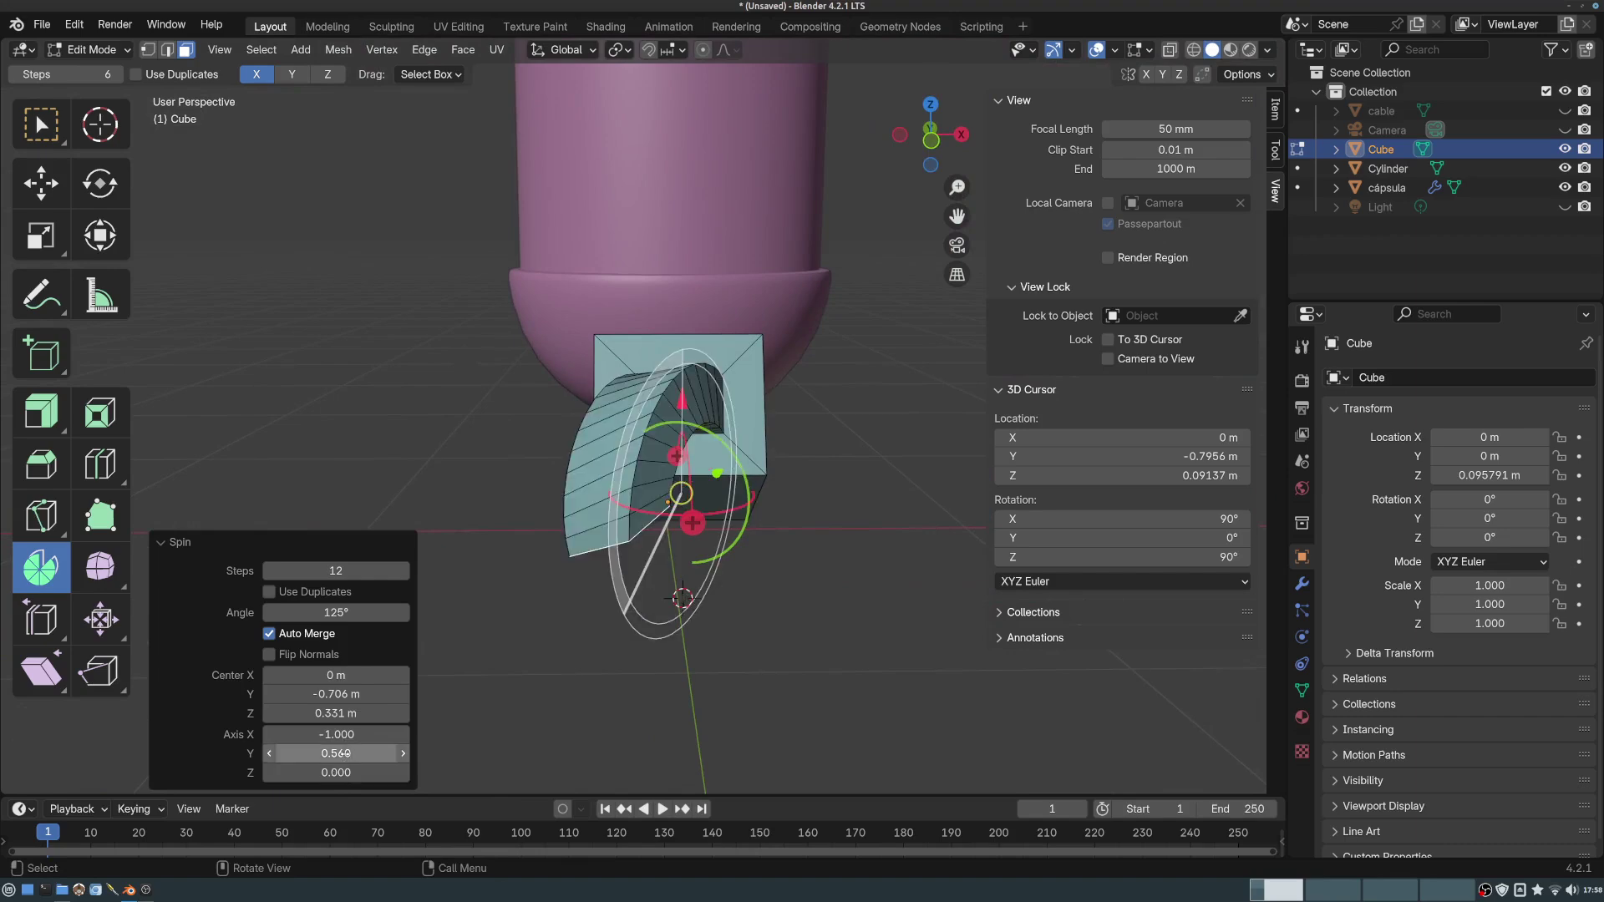
type("0")
key("Return")
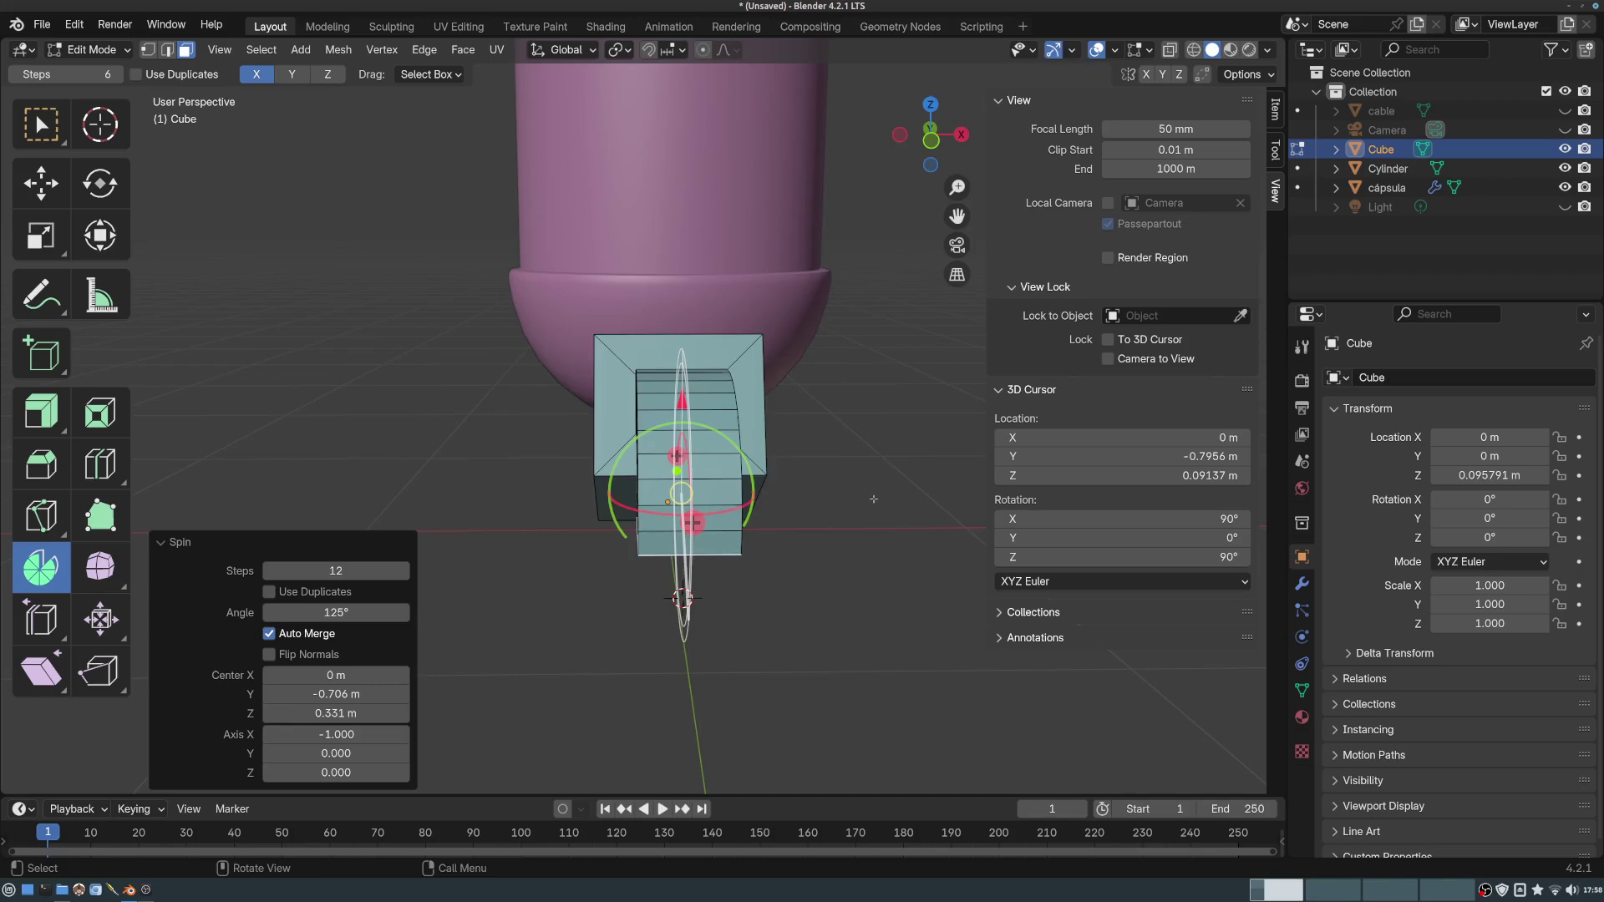
- Set the spin center to Y -0.797 m and Z 0.0834 m in the right orthographic view
middle_click_drag(873, 499, 653, 585)
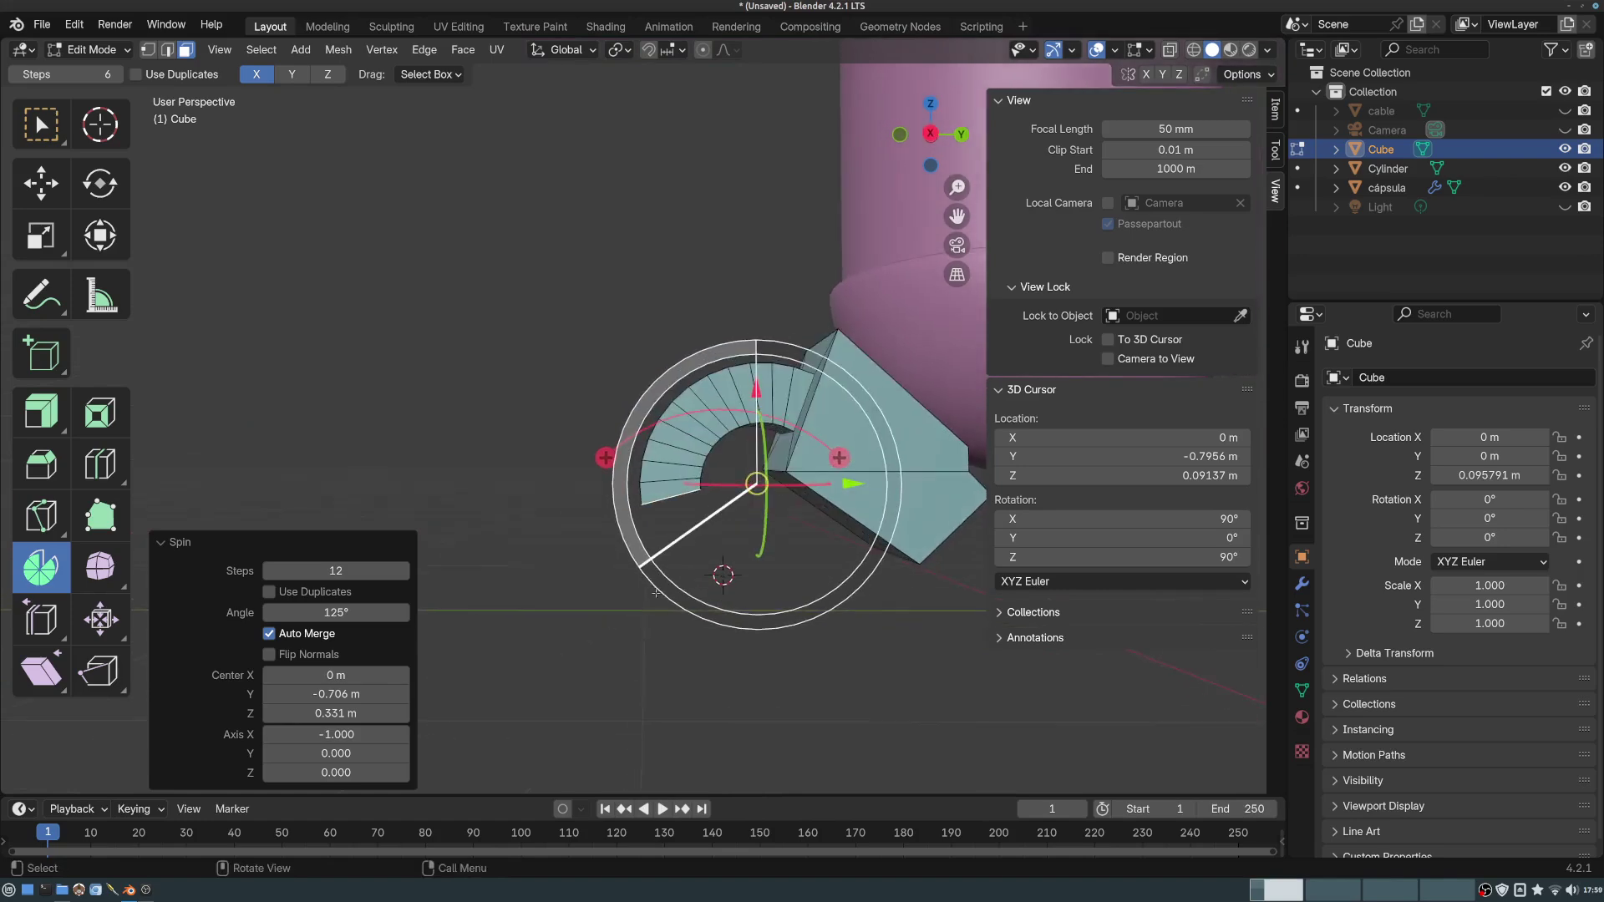
key("KP_3")
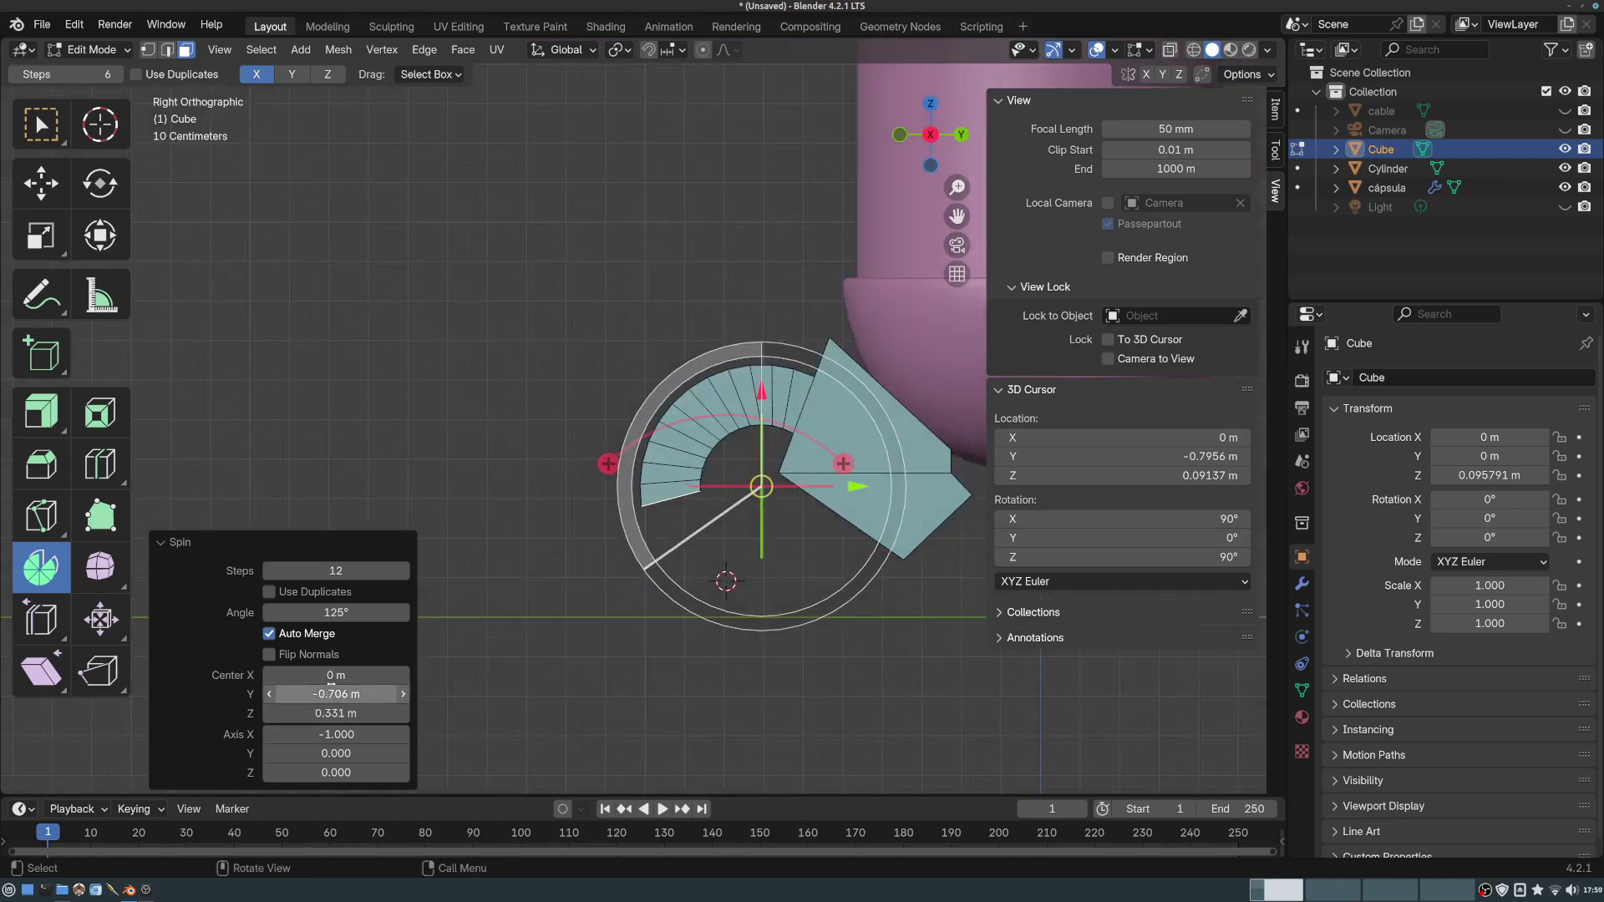
left_click_drag(321, 694, 238, 733)
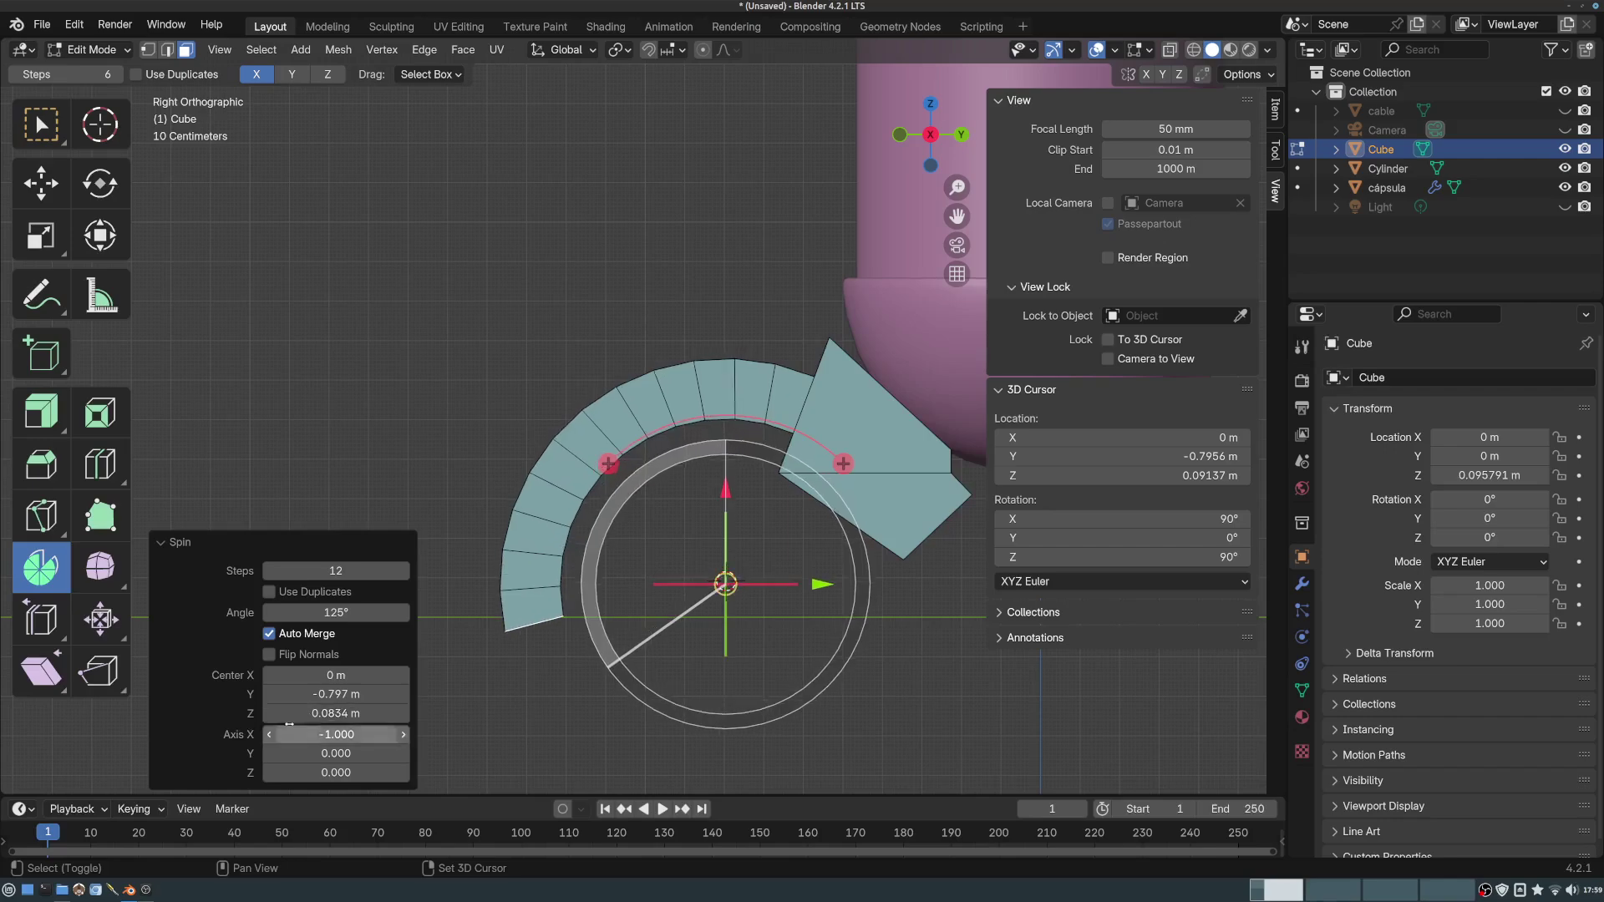
middle_click_drag(609, 327, 521, 357)
middle_click_drag(618, 442, 449, 273)
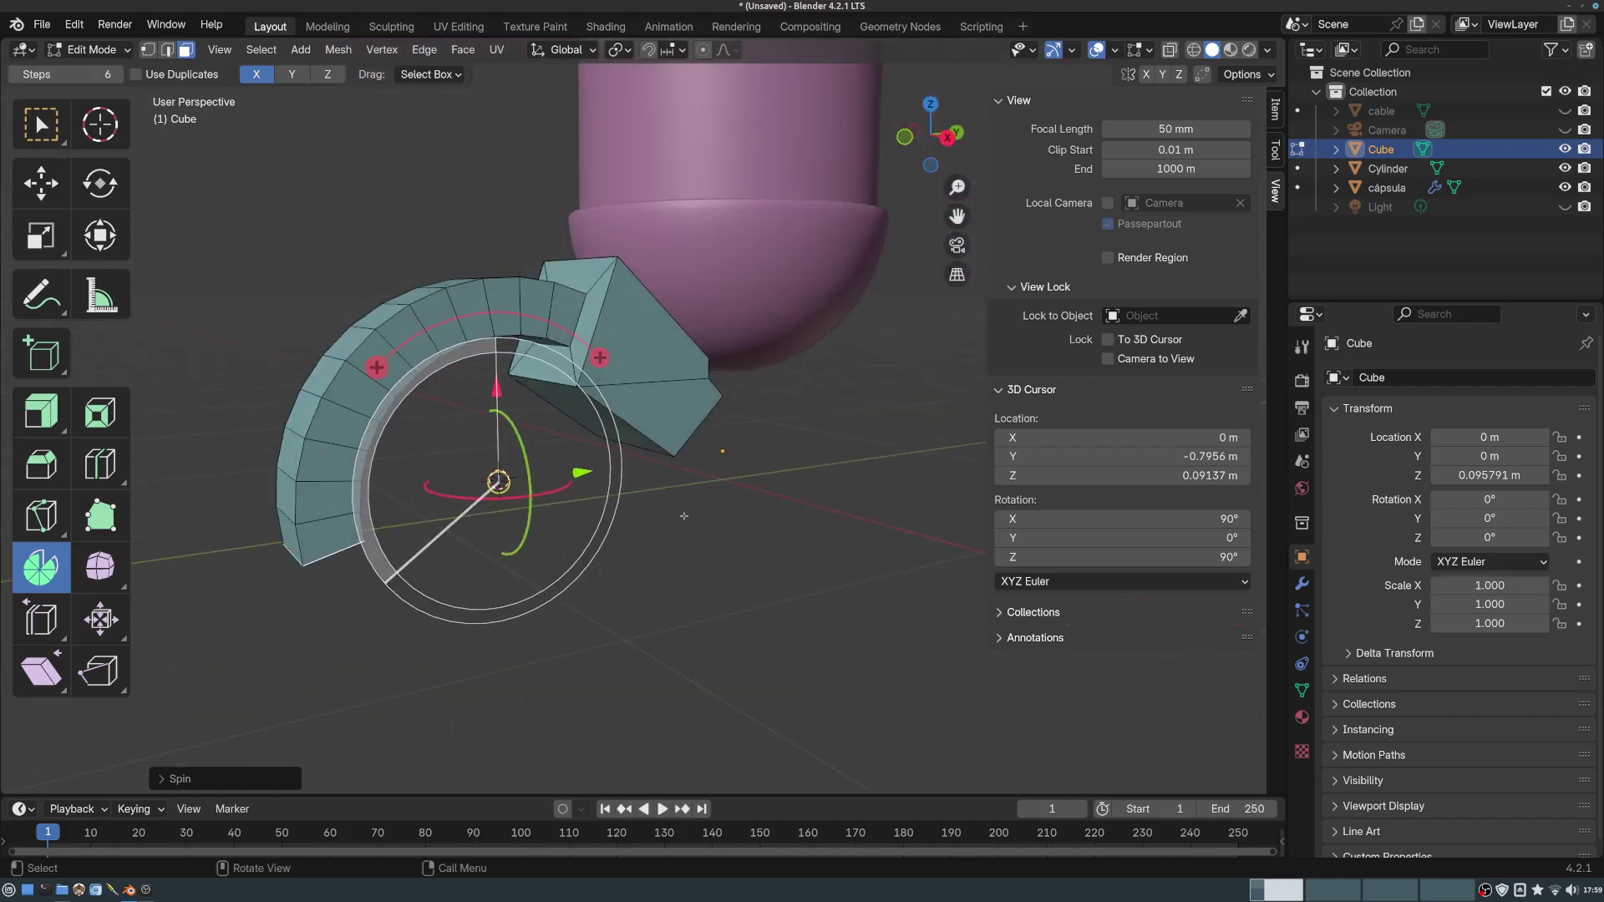
- Switch to the Select Box tool and inspect the curved leg from several angles
left_click(58, 108)
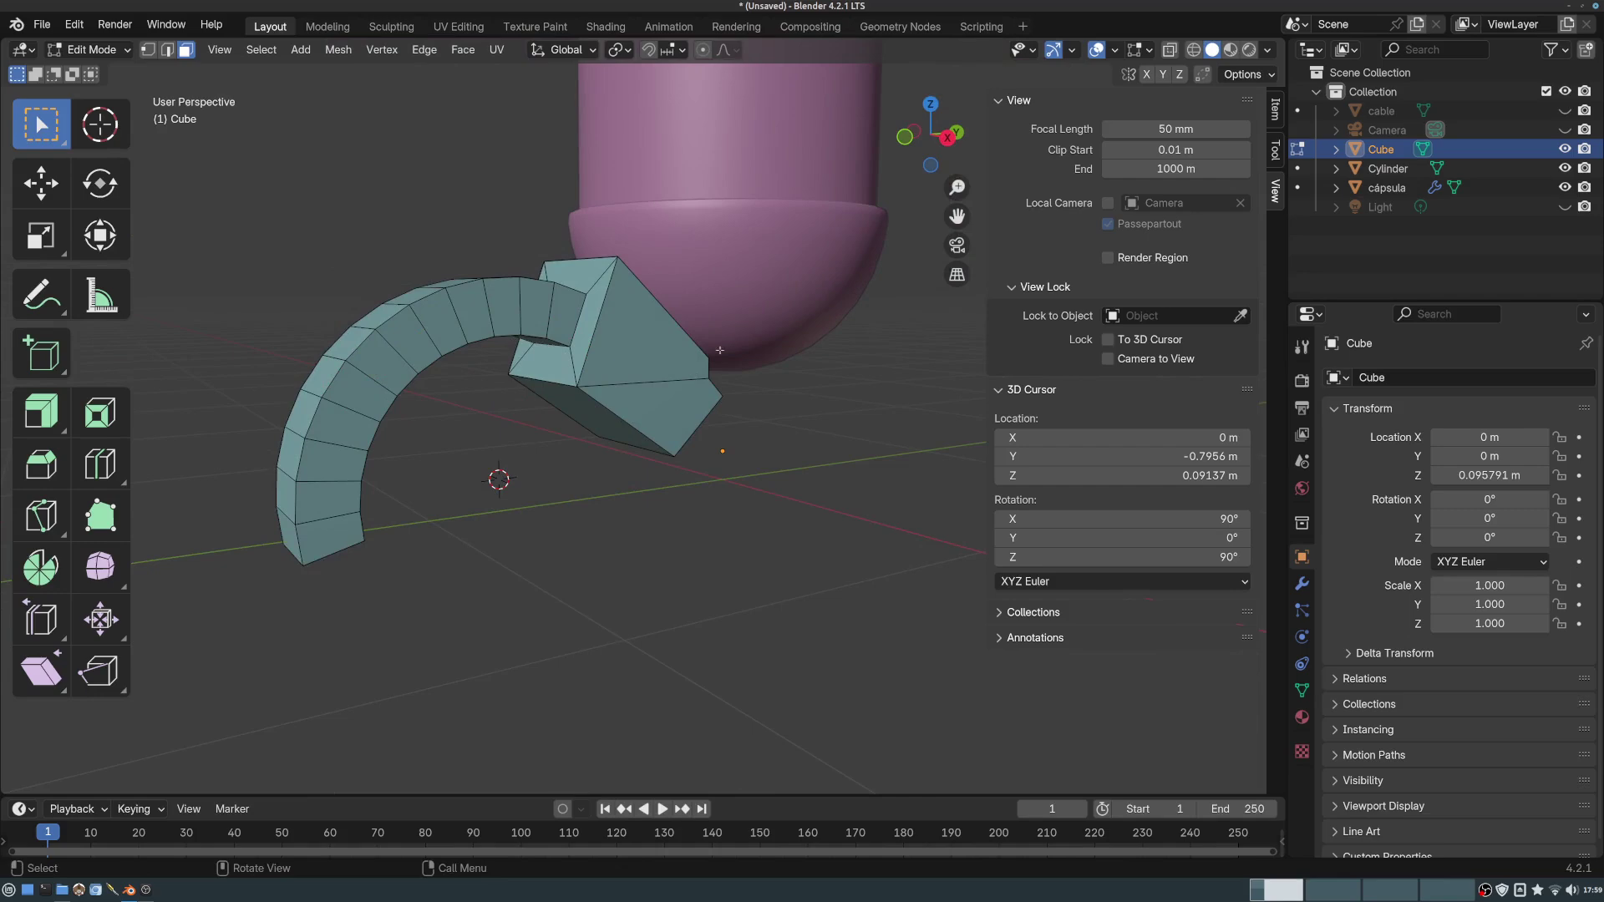
middle_click_drag(631, 623, 354, 443)
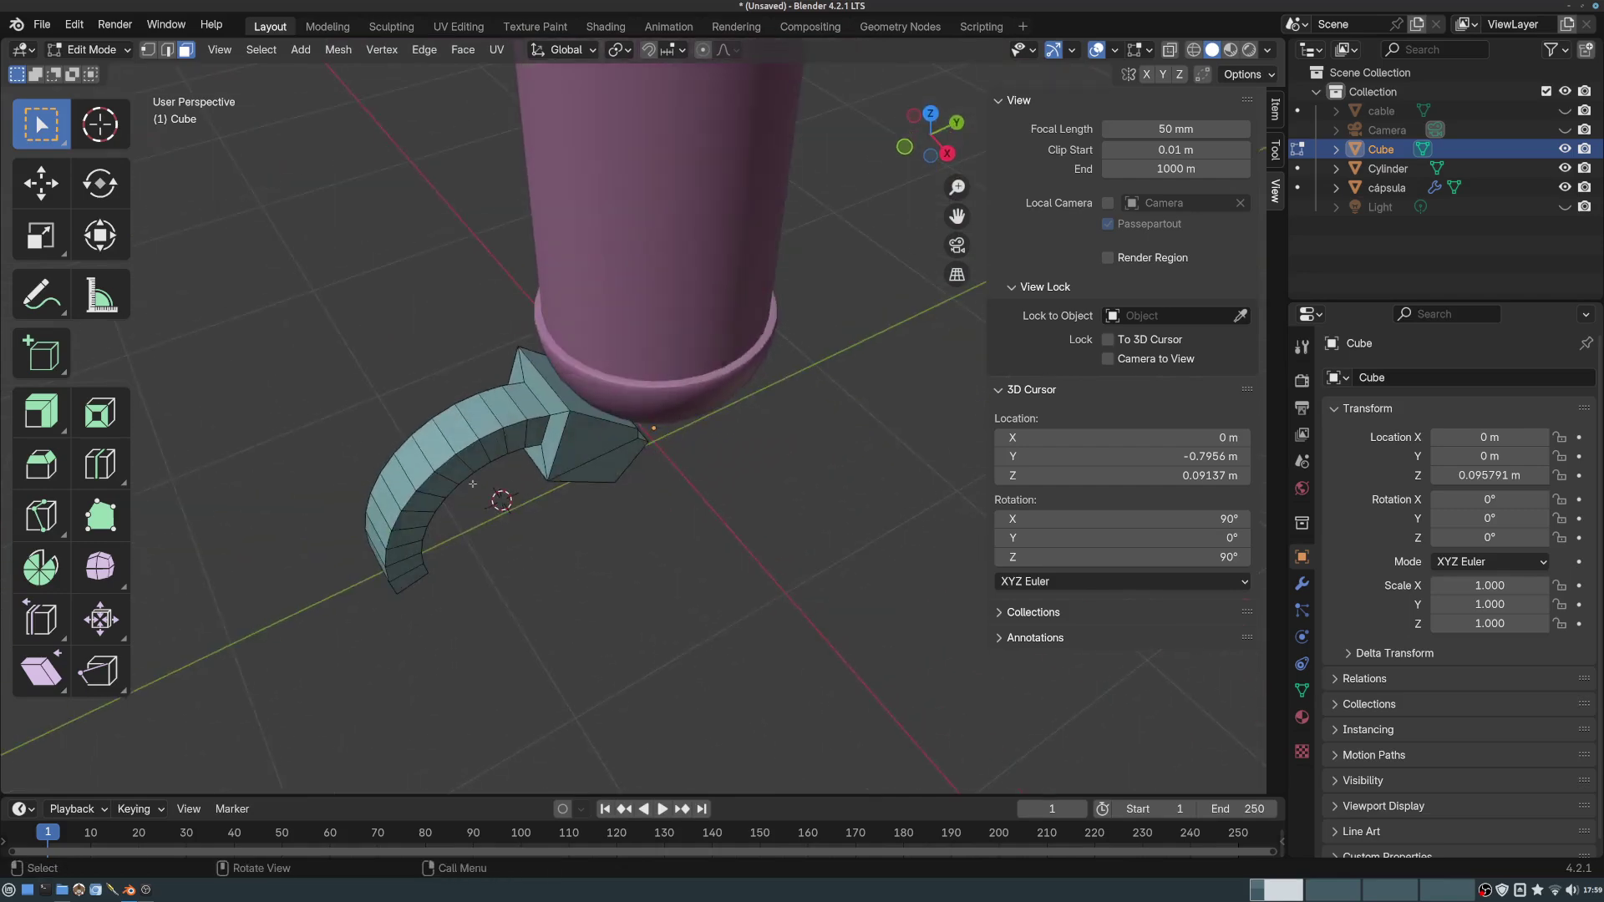
middle_click_drag(526, 451, 523, 440)
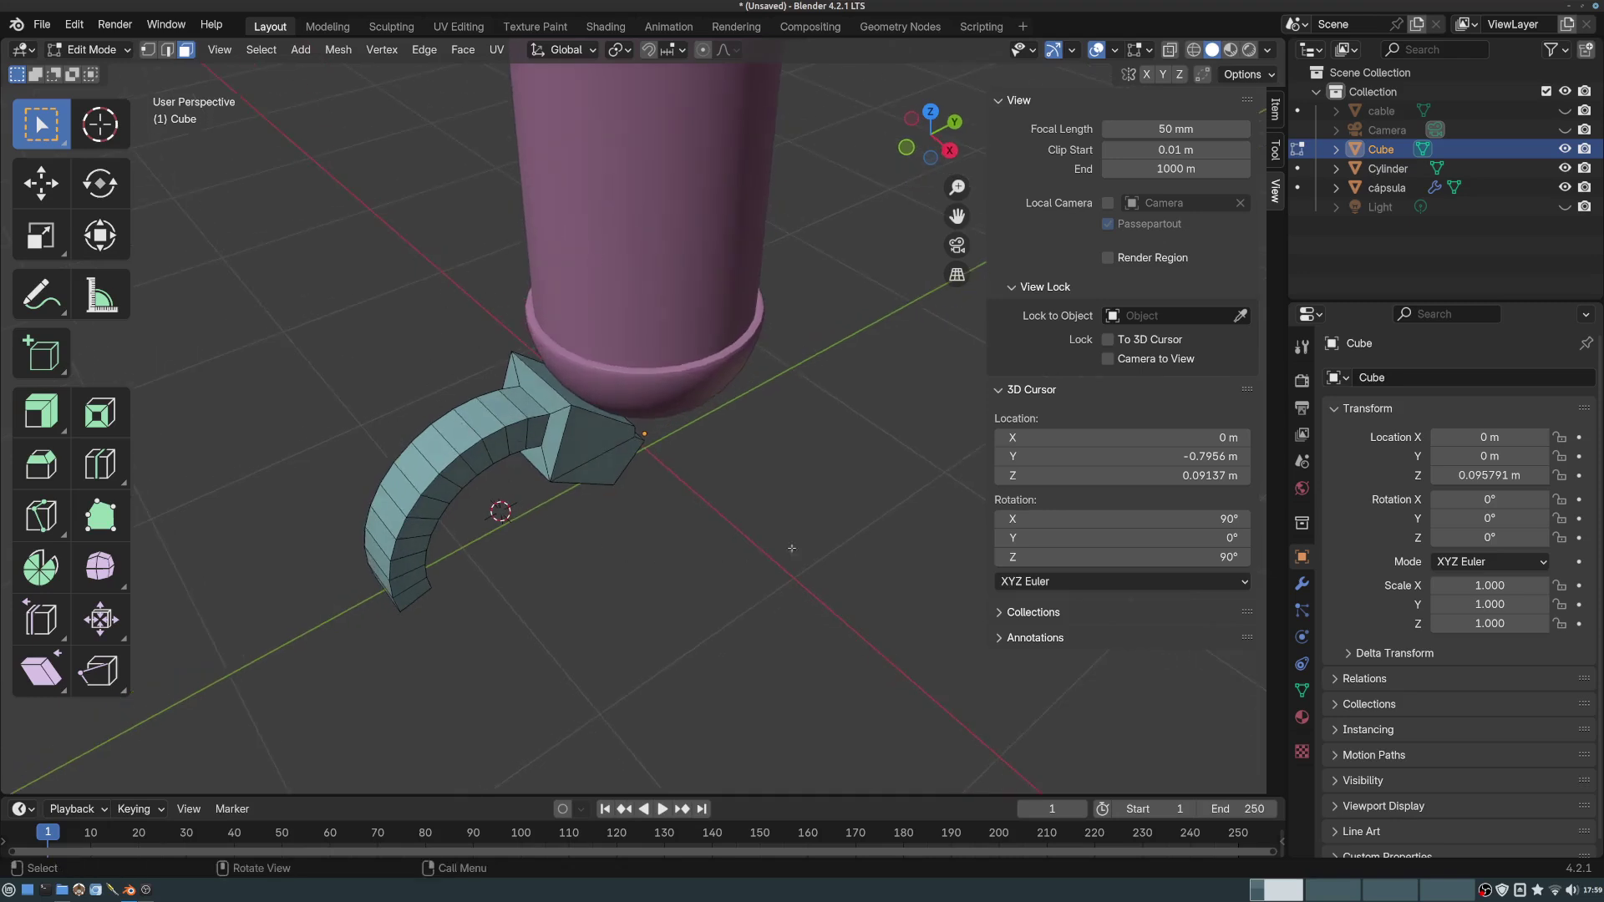
middle_click_drag(752, 468, 701, 459)
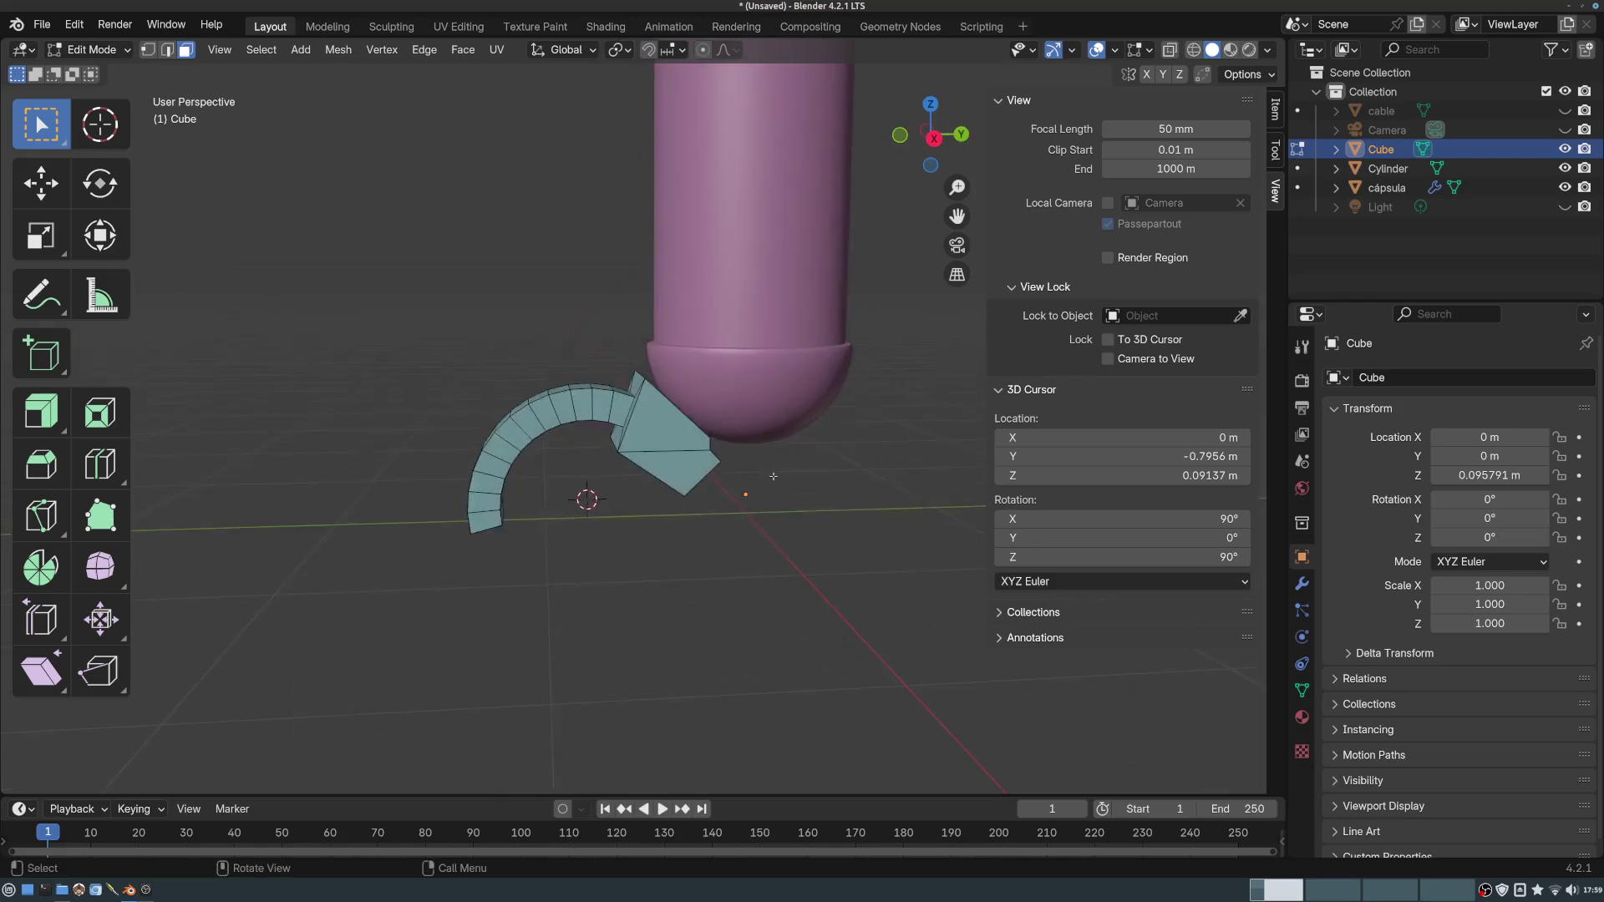
middle_click_drag(759, 472, 792, 496)
- Select the two faces on the block's capsule side, scale them narrower along X, and check the resulting shape
middle_click_drag(676, 461, 765, 433)
scroll(640, 482, "up", 4)
left_click(640, 483)
scroll(677, 443, "up", 5)
left_click(685, 399, "shift")
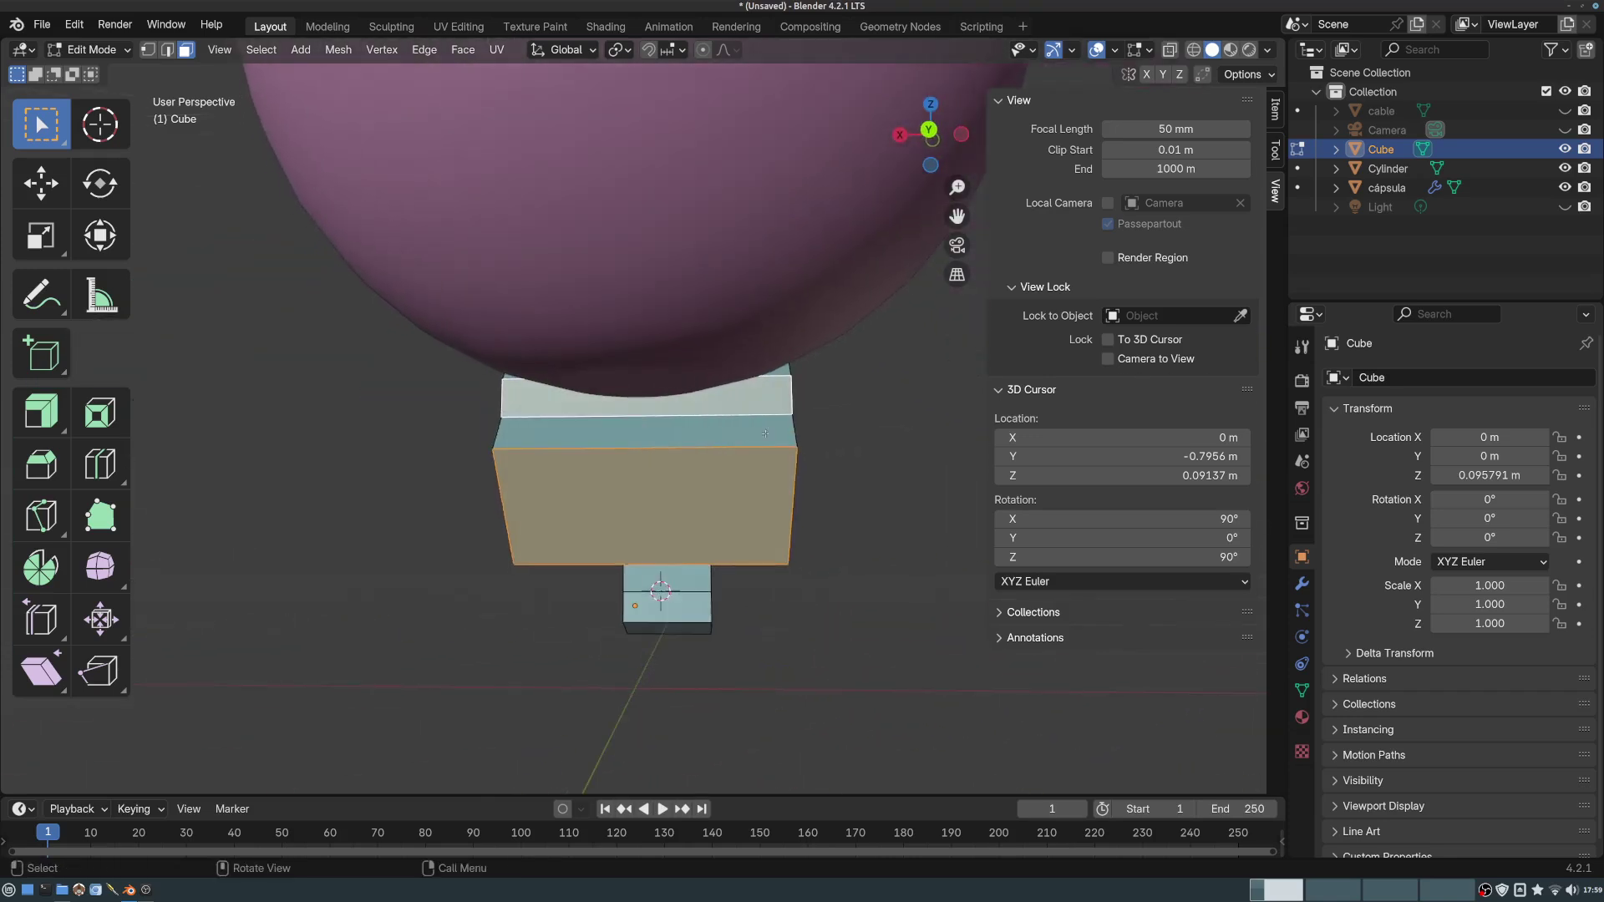
key("s")
key("x")
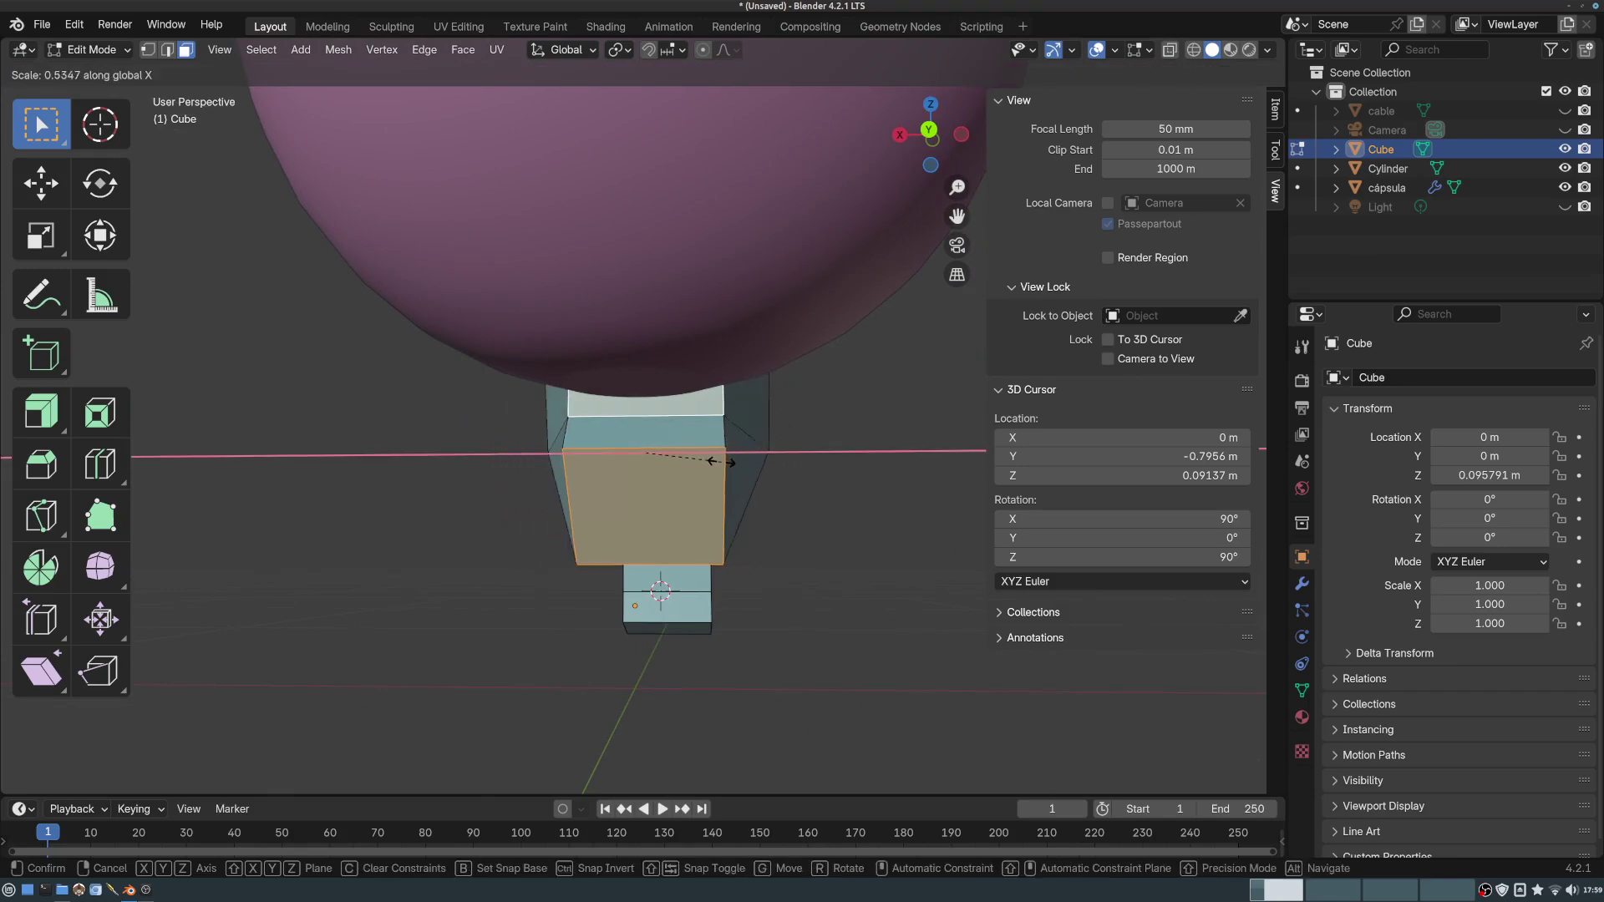
left_click(746, 433)
middle_click_drag(746, 433, 656, 459)
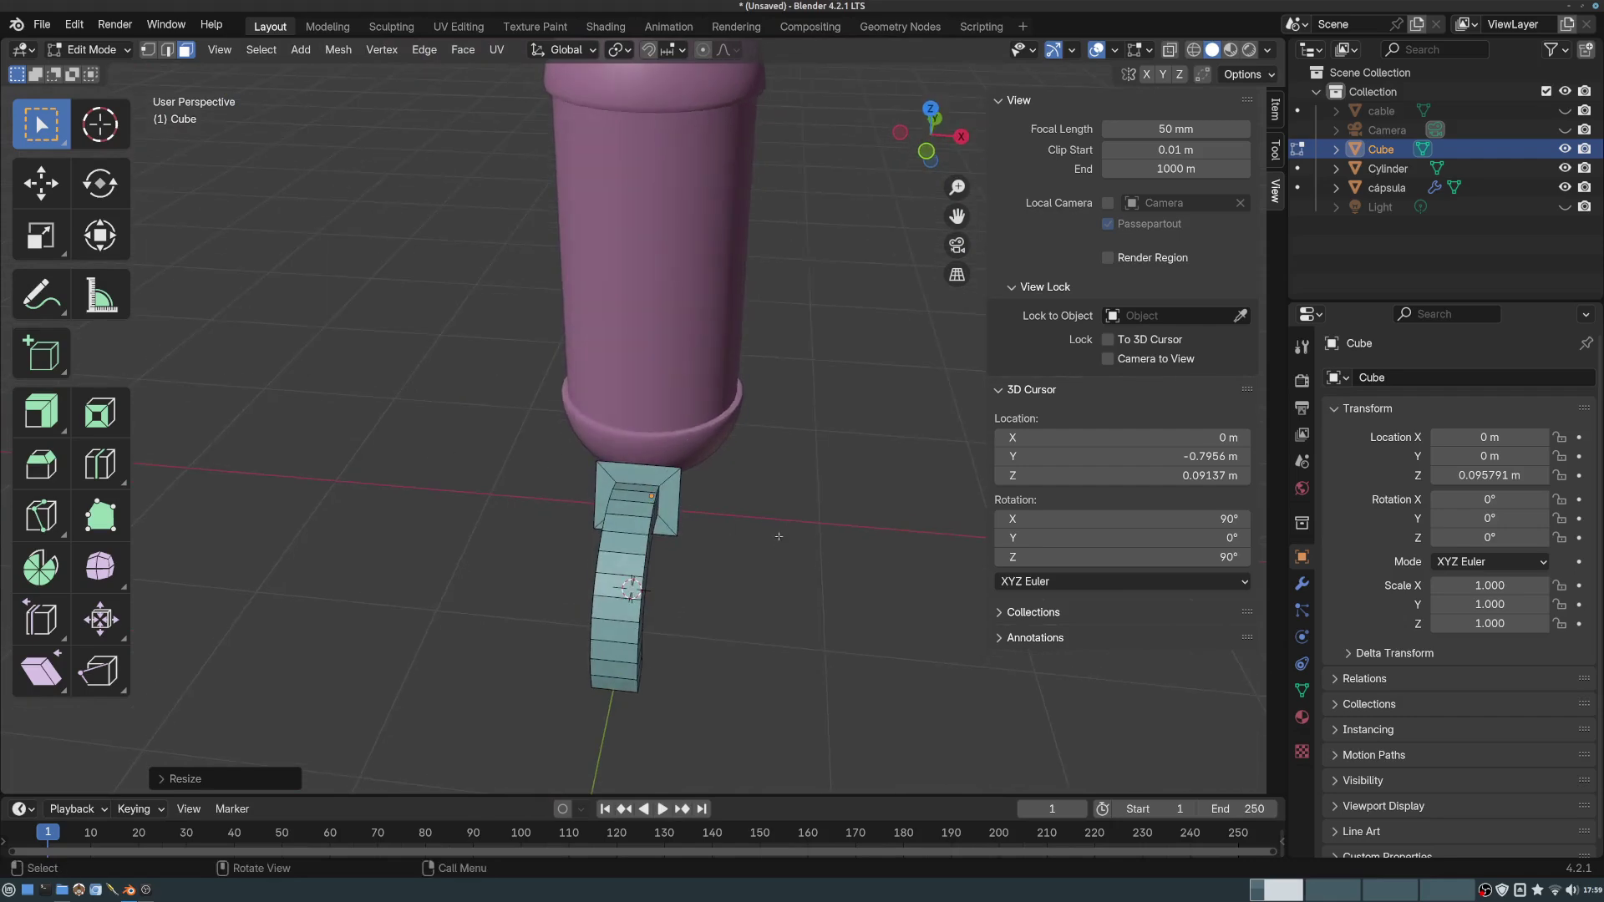
middle_click_drag(796, 463, 537, 496)
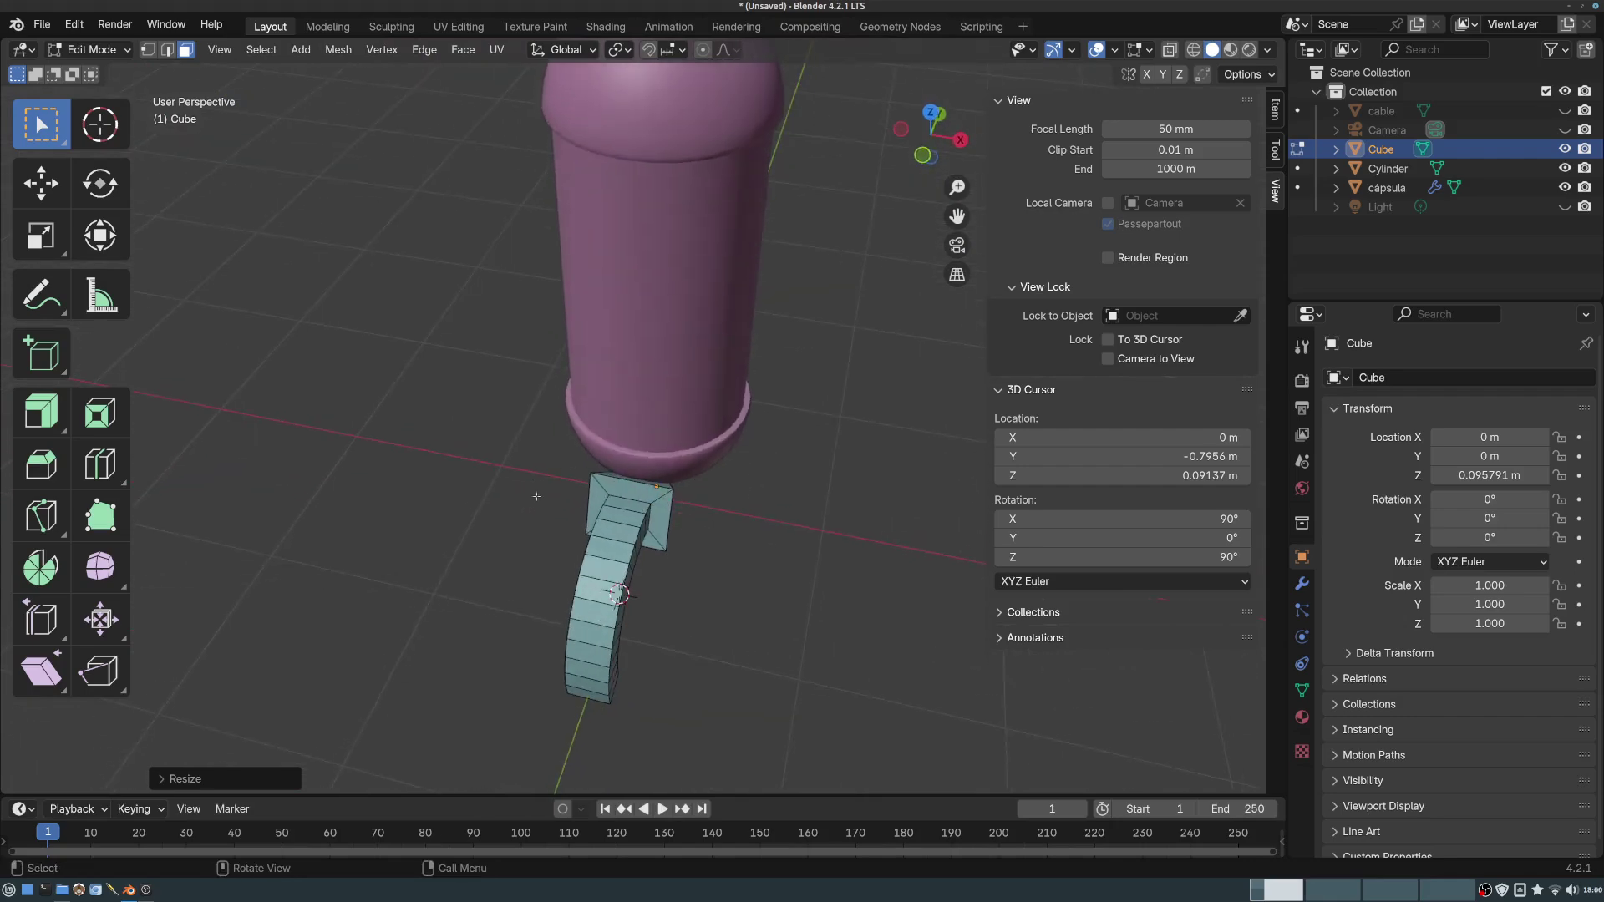
middle_click_drag(806, 406, 623, 519)
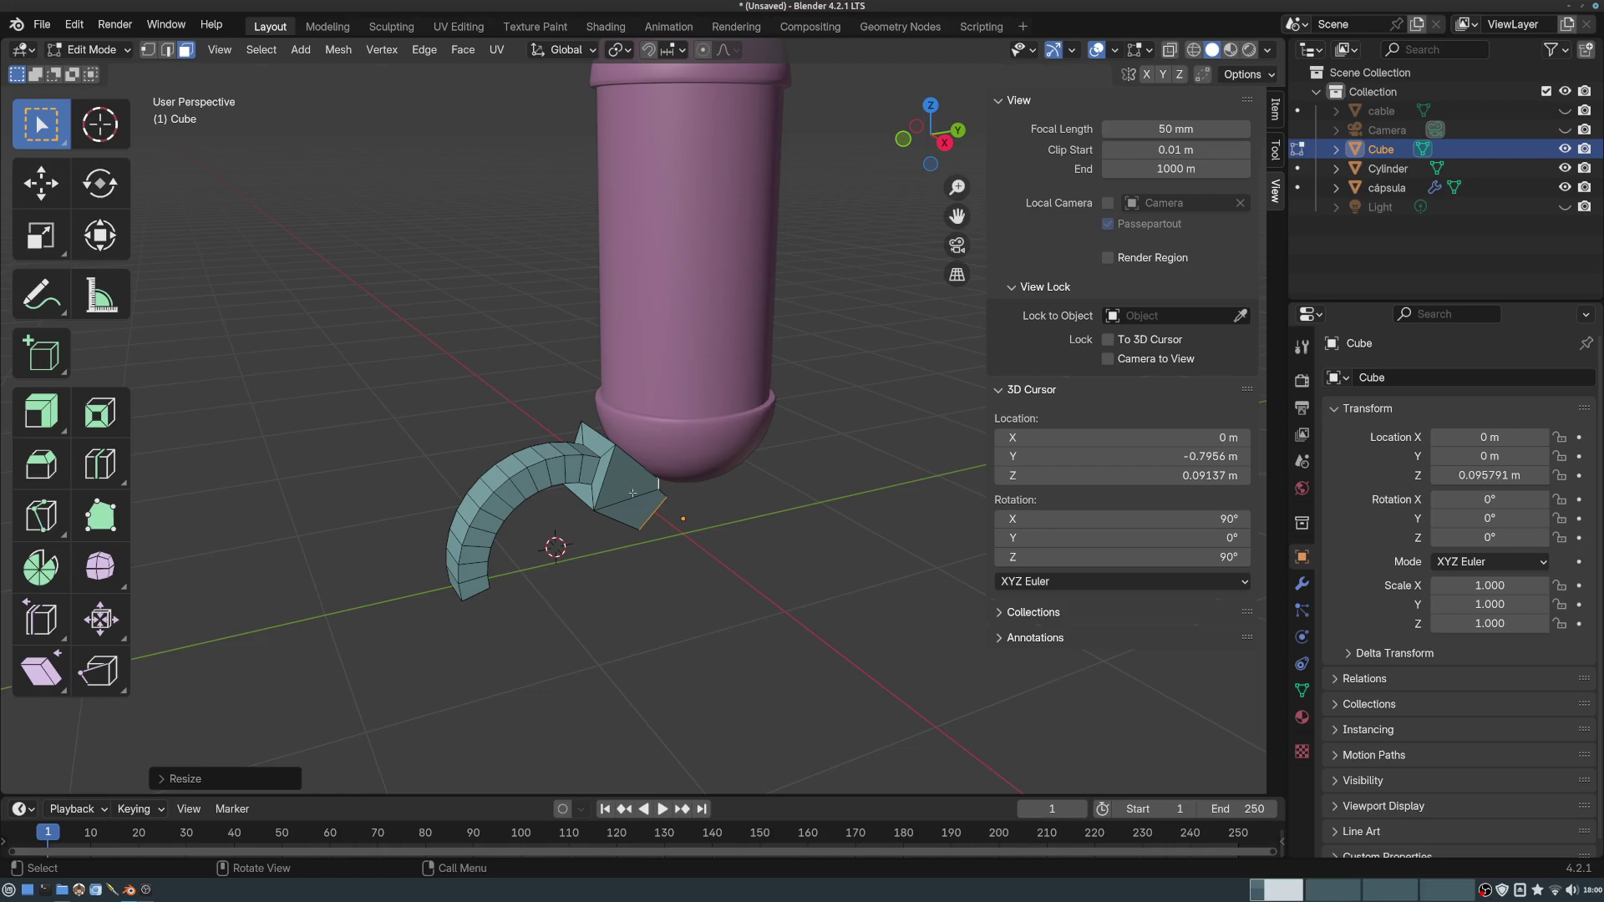
- Select all of the leg's geometry and view it beside the capsule's lower dome
middle_click_drag(632, 499, 571, 479)
key("alt+a")
key("a")
middle_click_drag(651, 533, 673, 522)
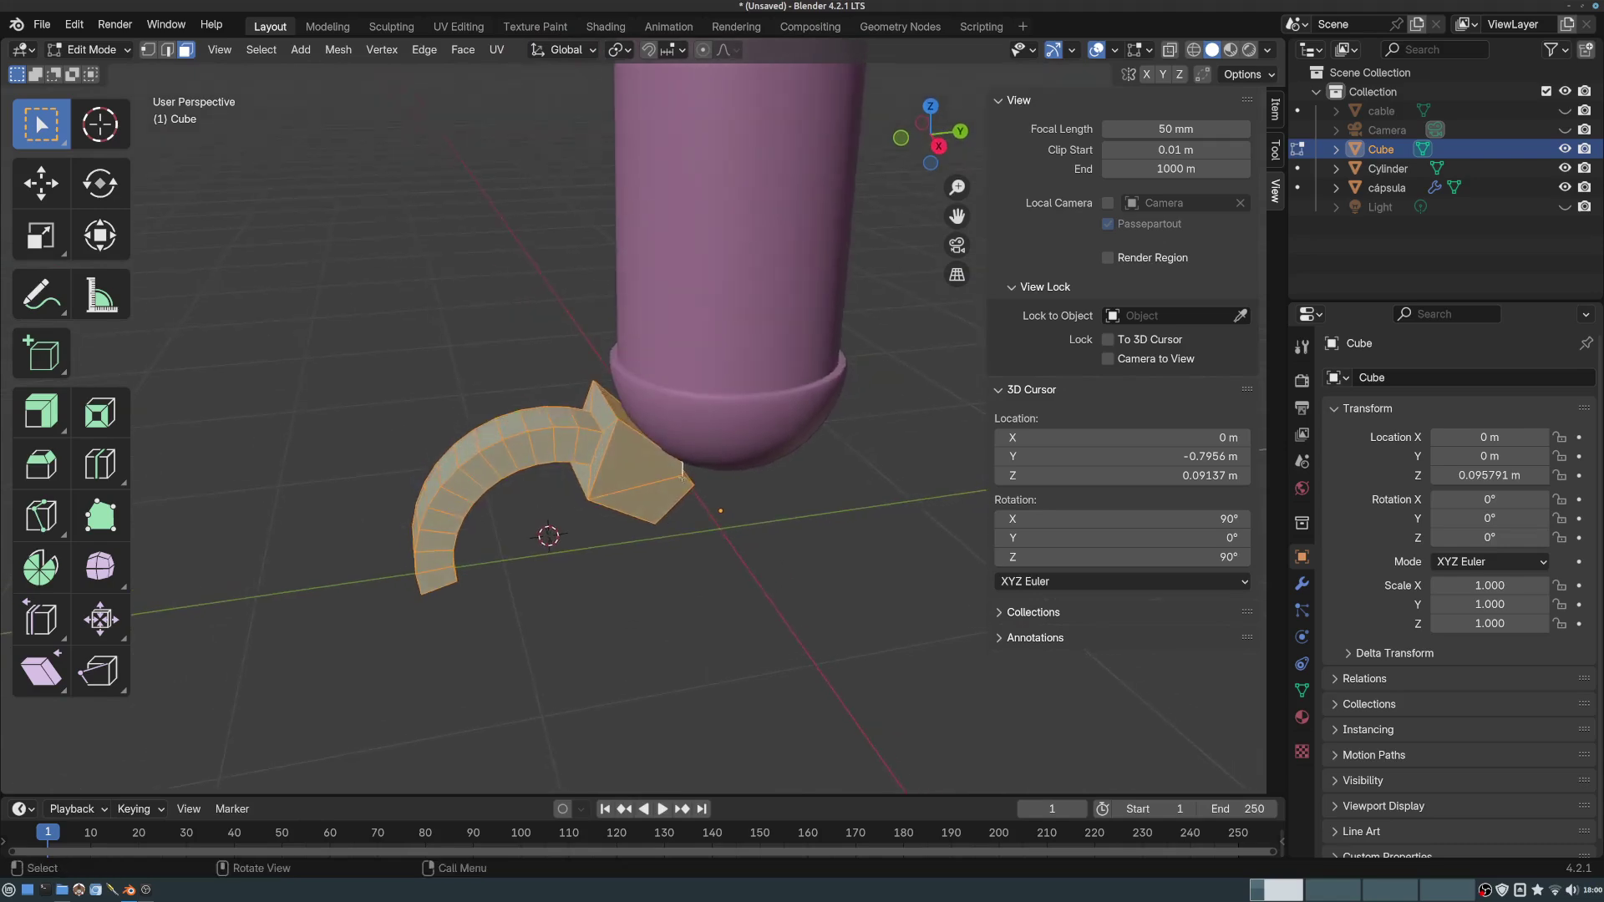
scroll(702, 505, "down", 2)
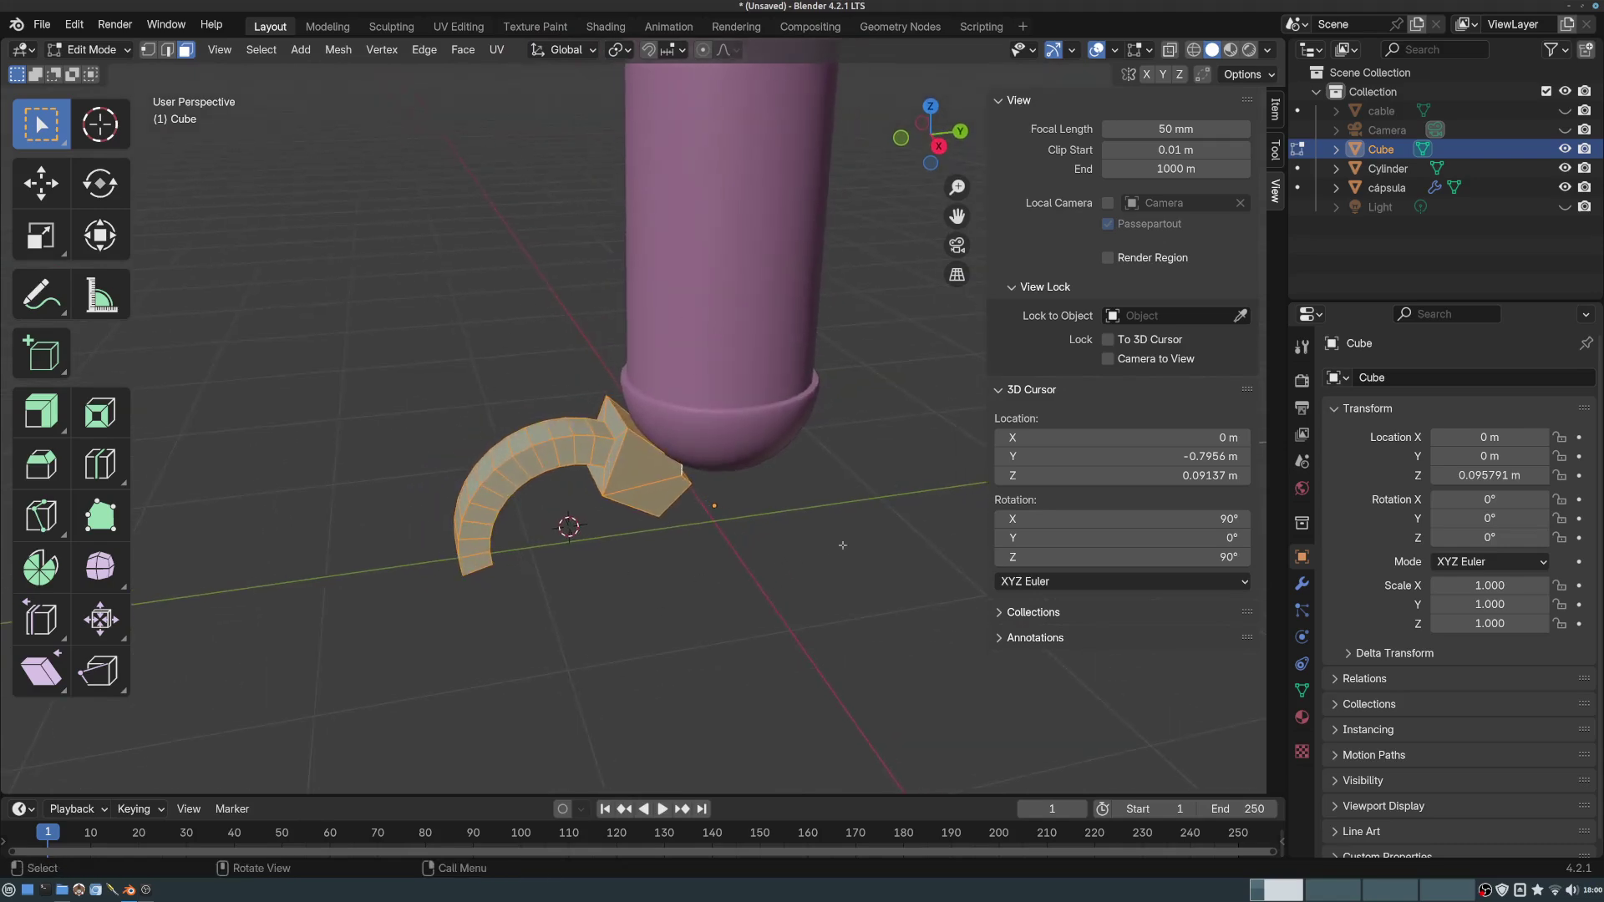
middle_click_drag(842, 545, 695, 504)
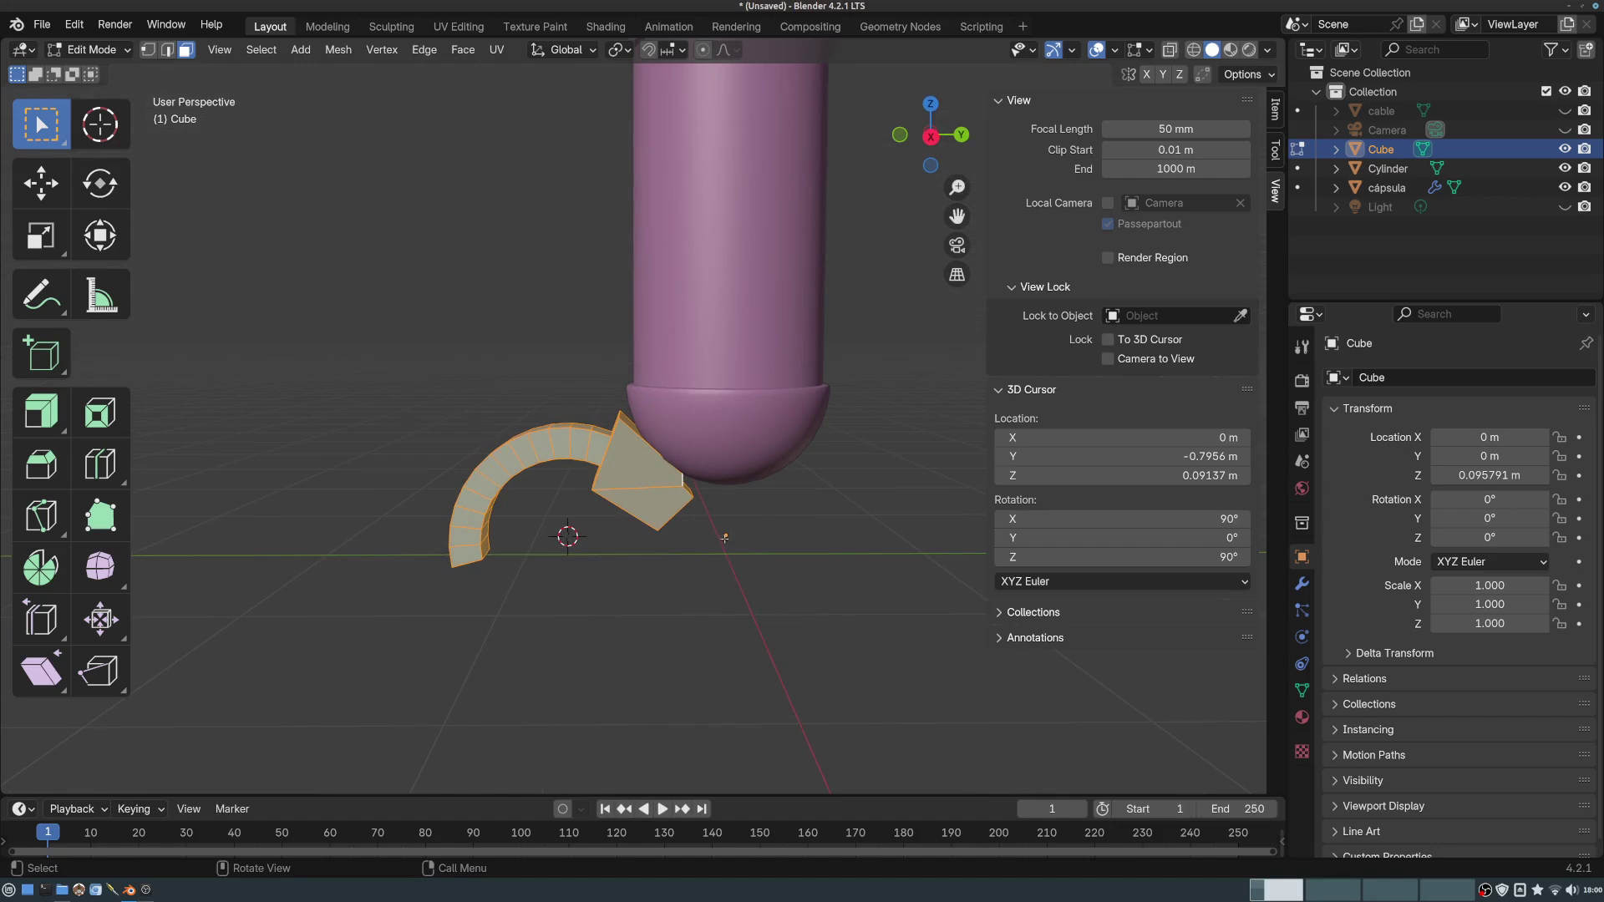
scroll(727, 533, "up", 2)
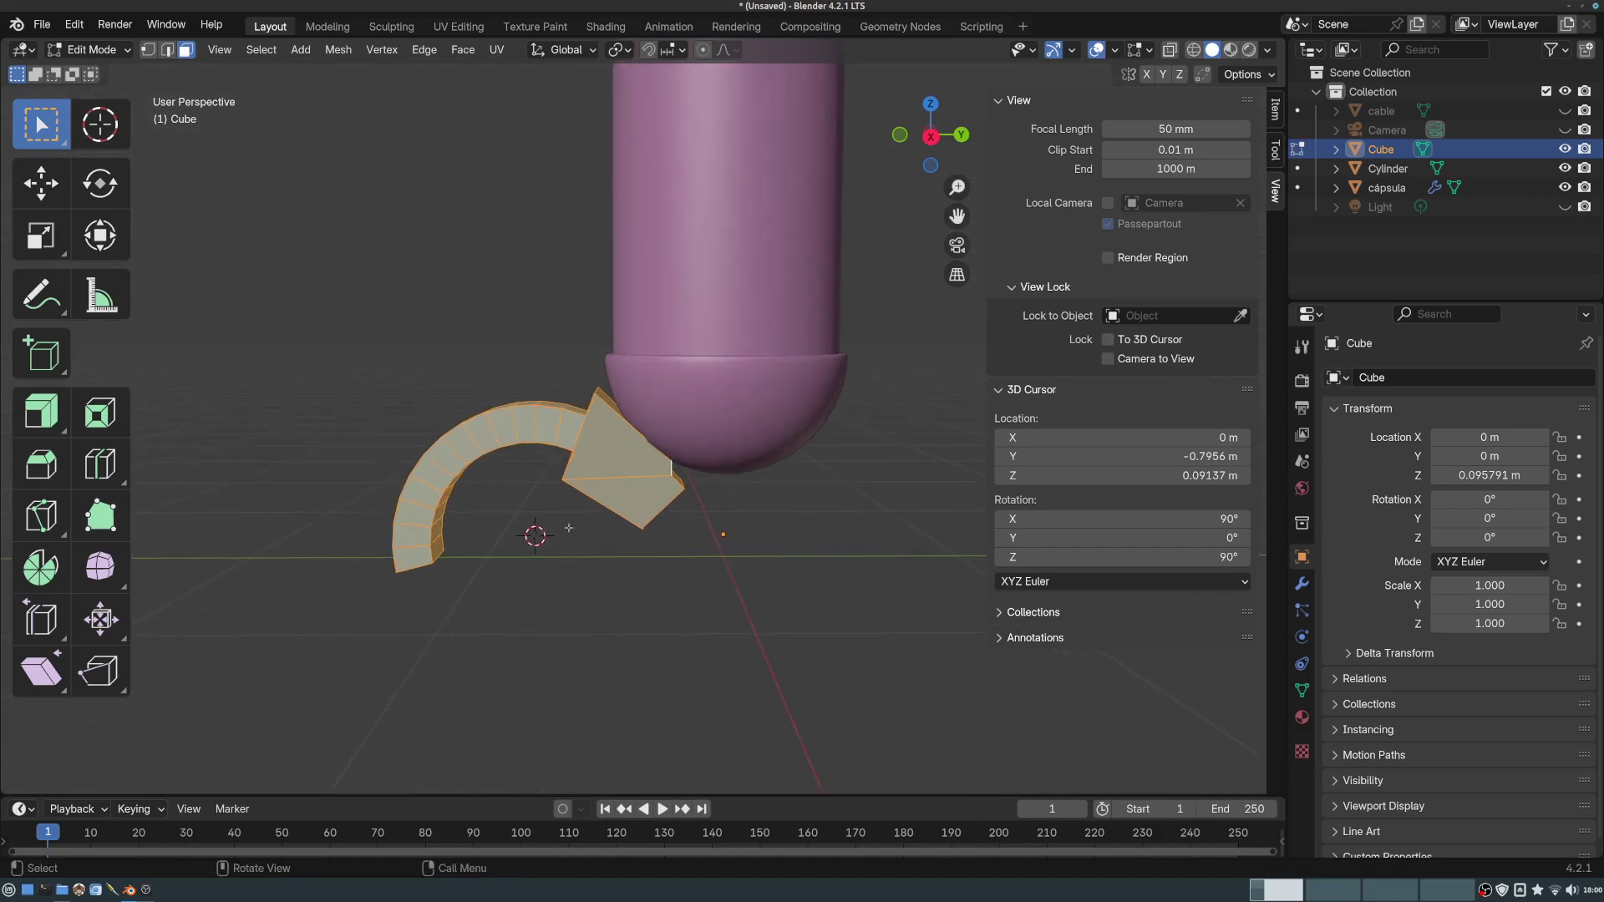
middle_click_drag(569, 528, 388, 532)
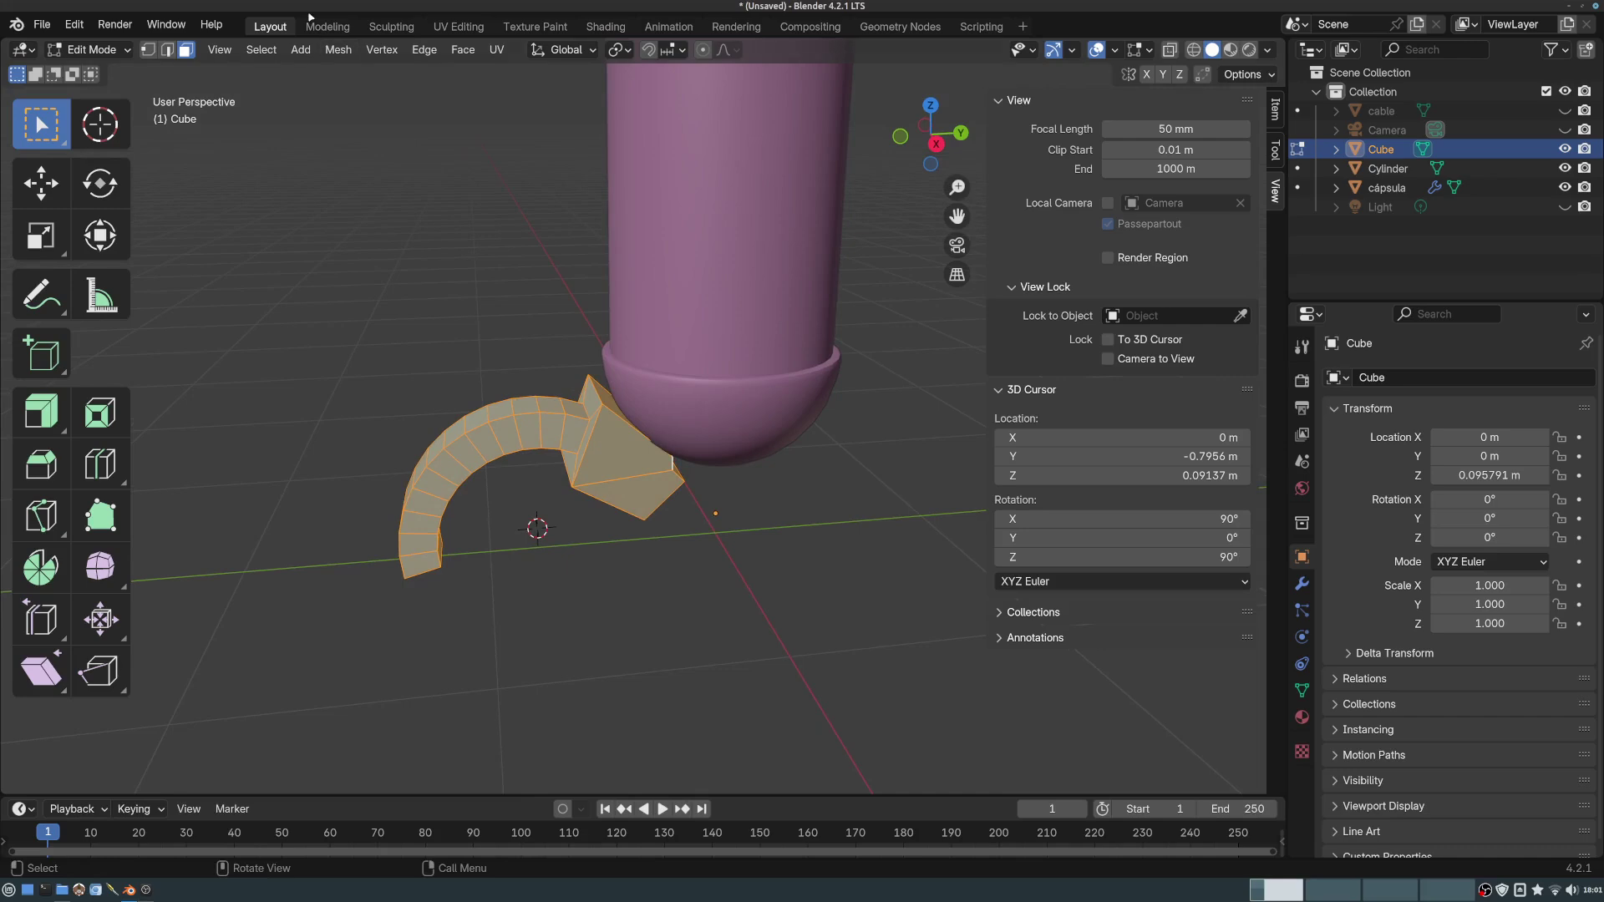
- Snap the 3D cursor to the world origin, with the leg's geometry kept selected
left_click(339, 50)
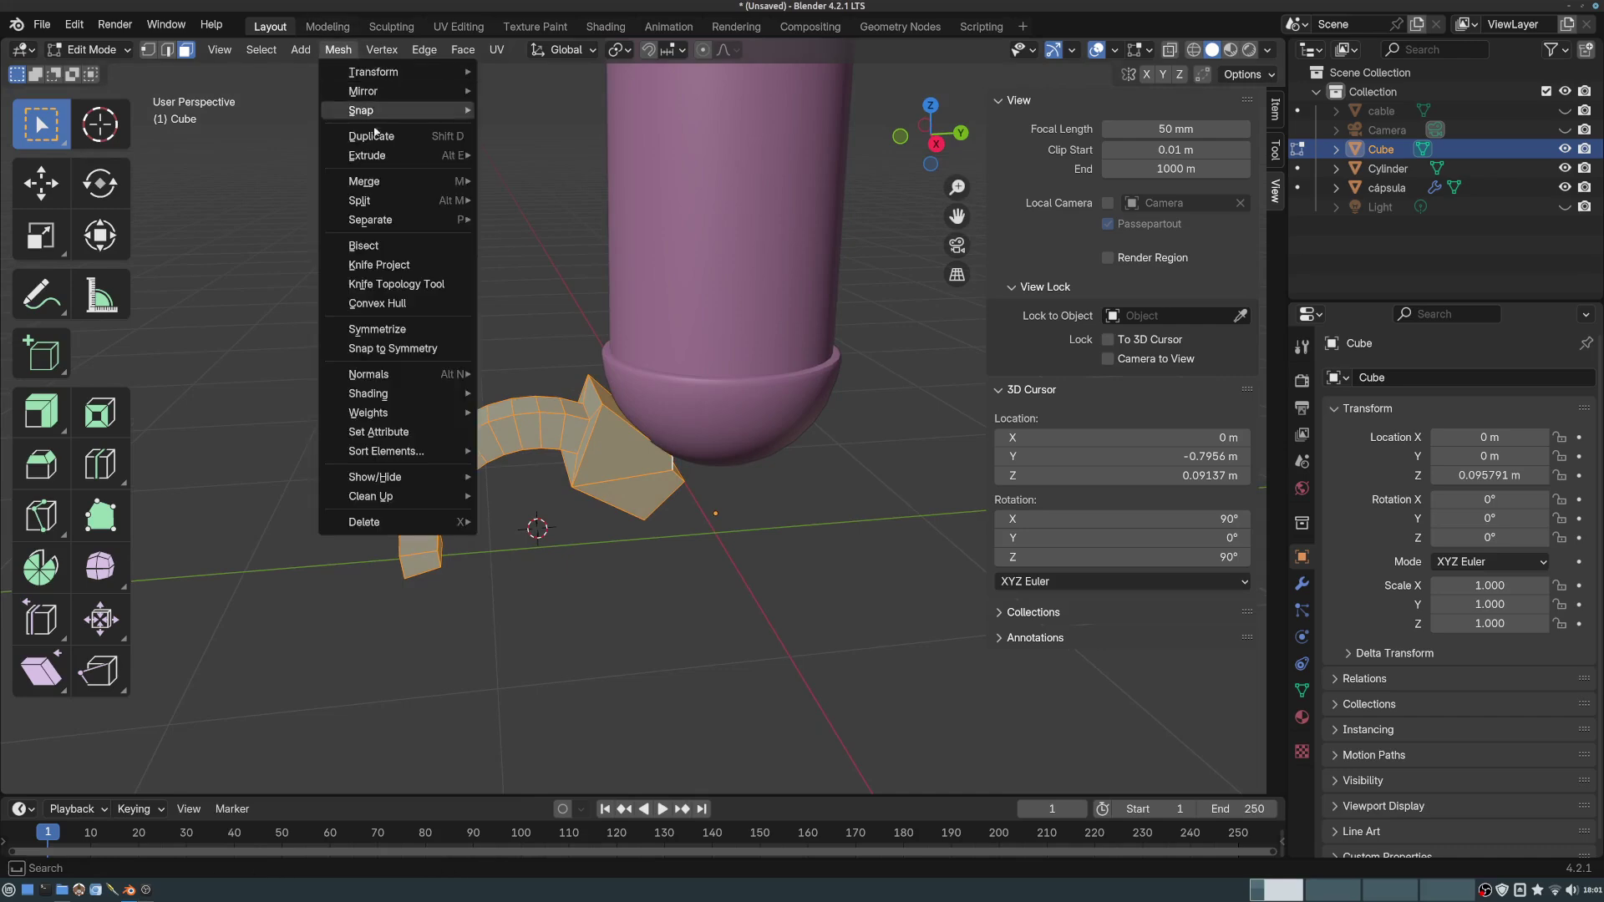
mouse_move(389, 111)
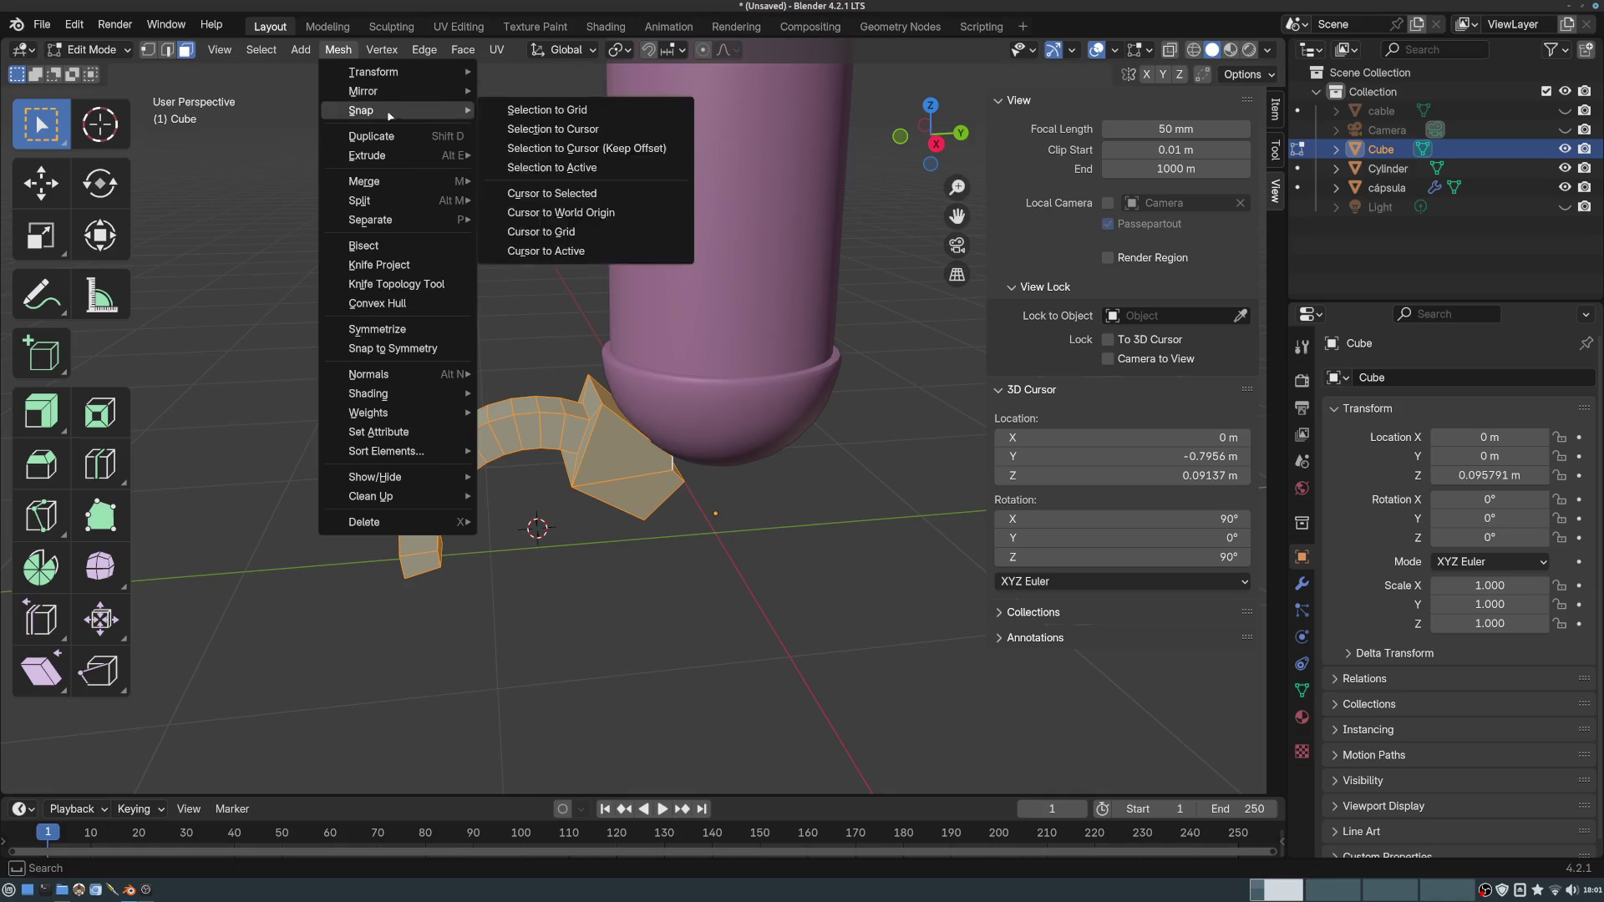
left_click(562, 214)
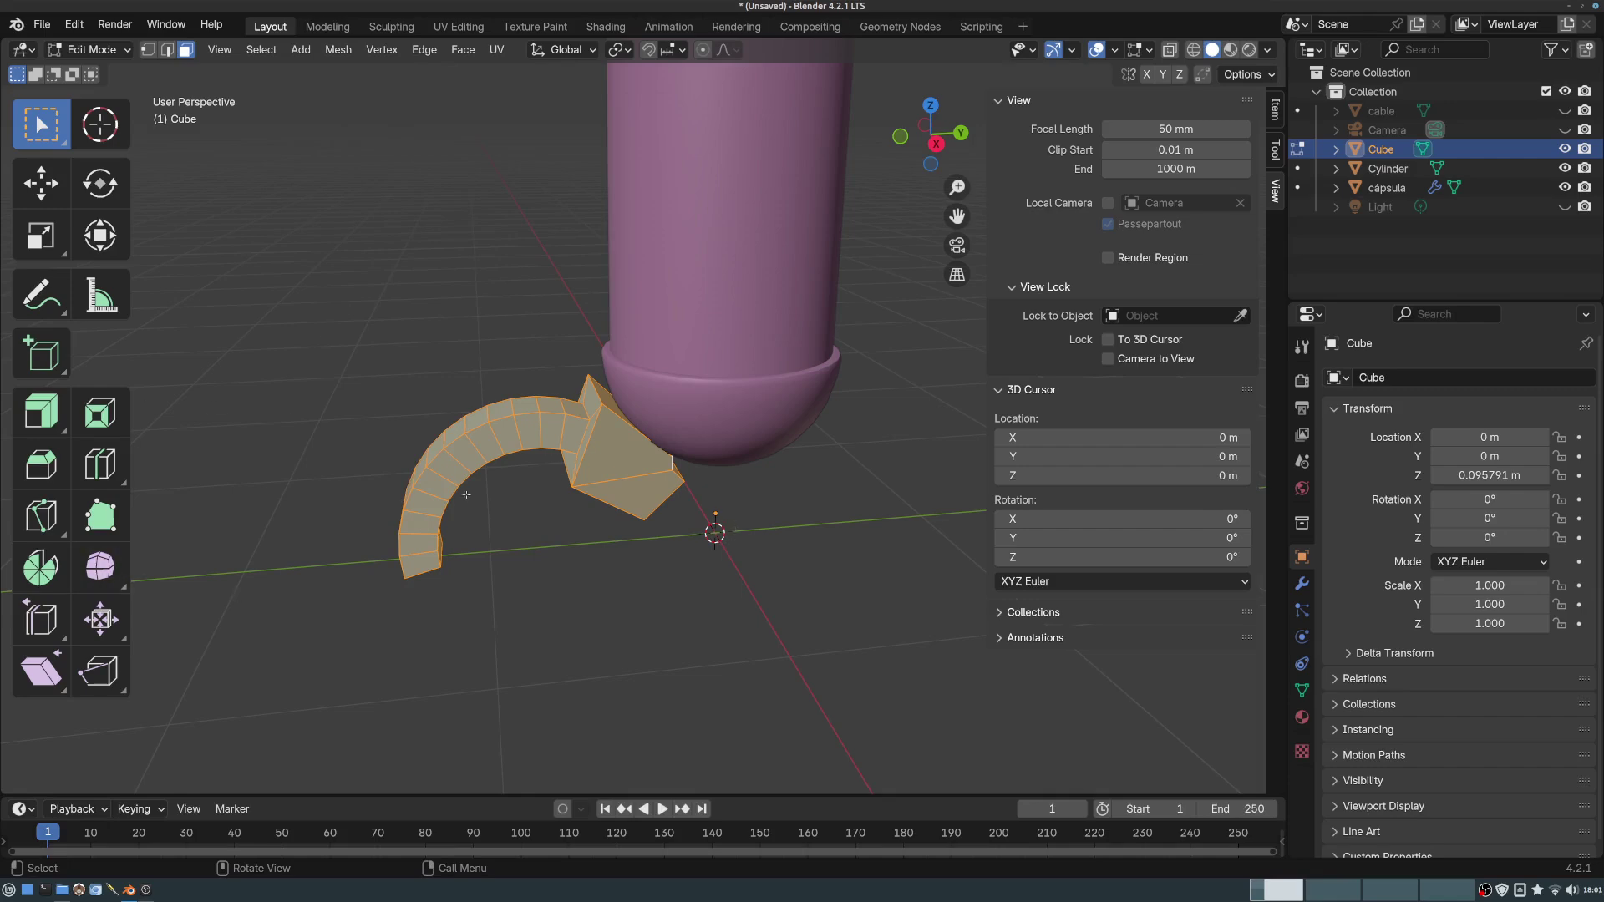
middle_click_drag(578, 403, 606, 411)
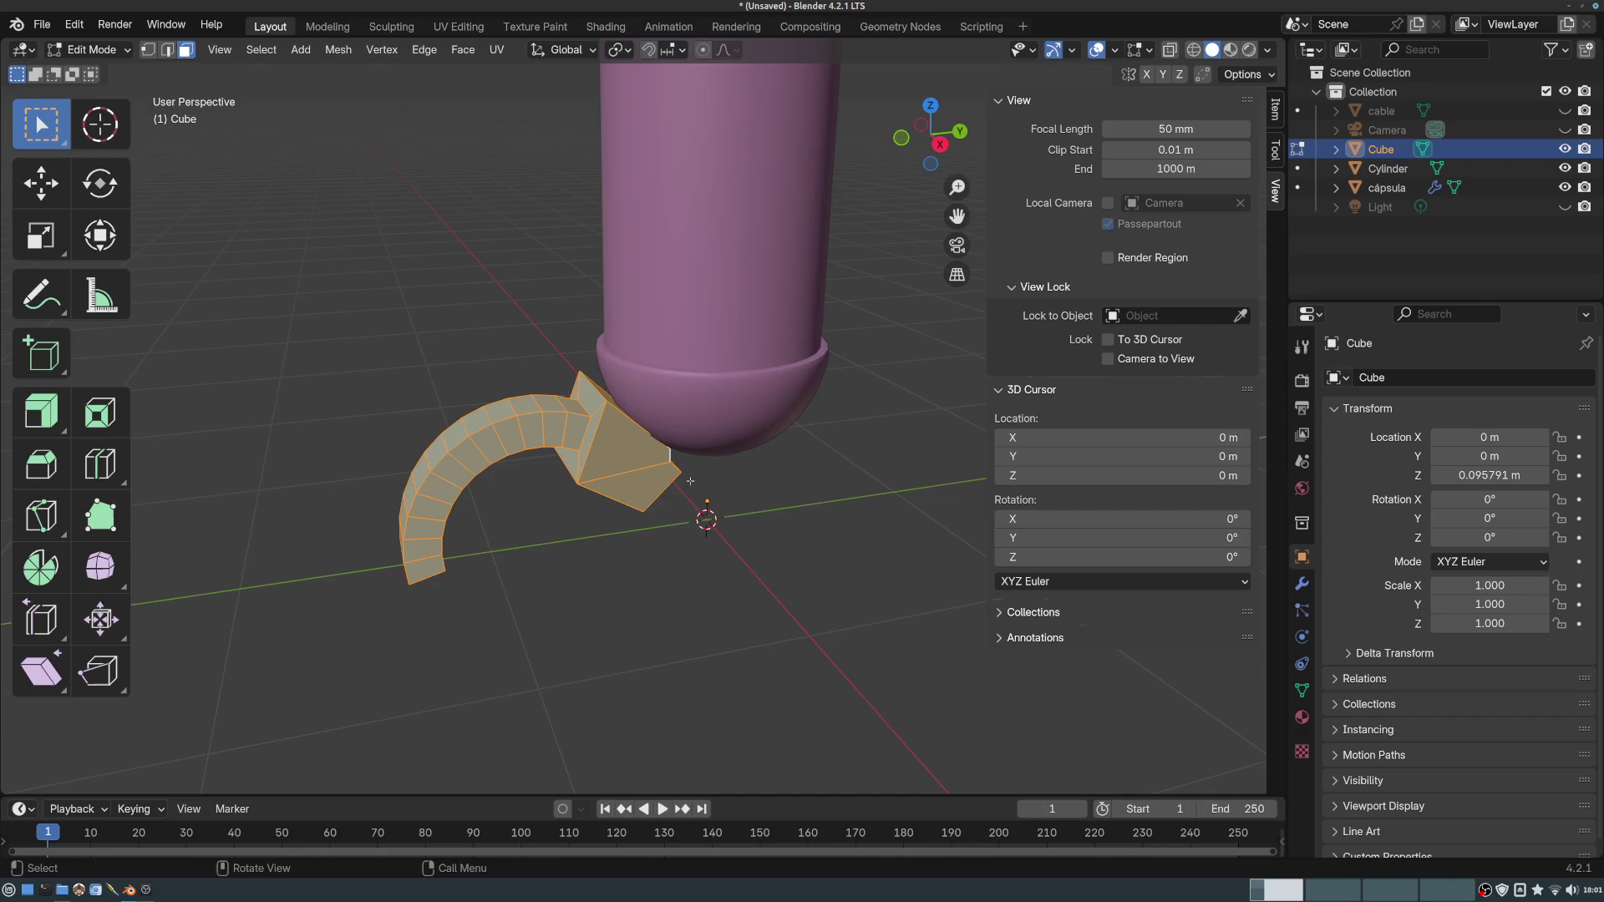
middle_click_drag(690, 481, 637, 381)
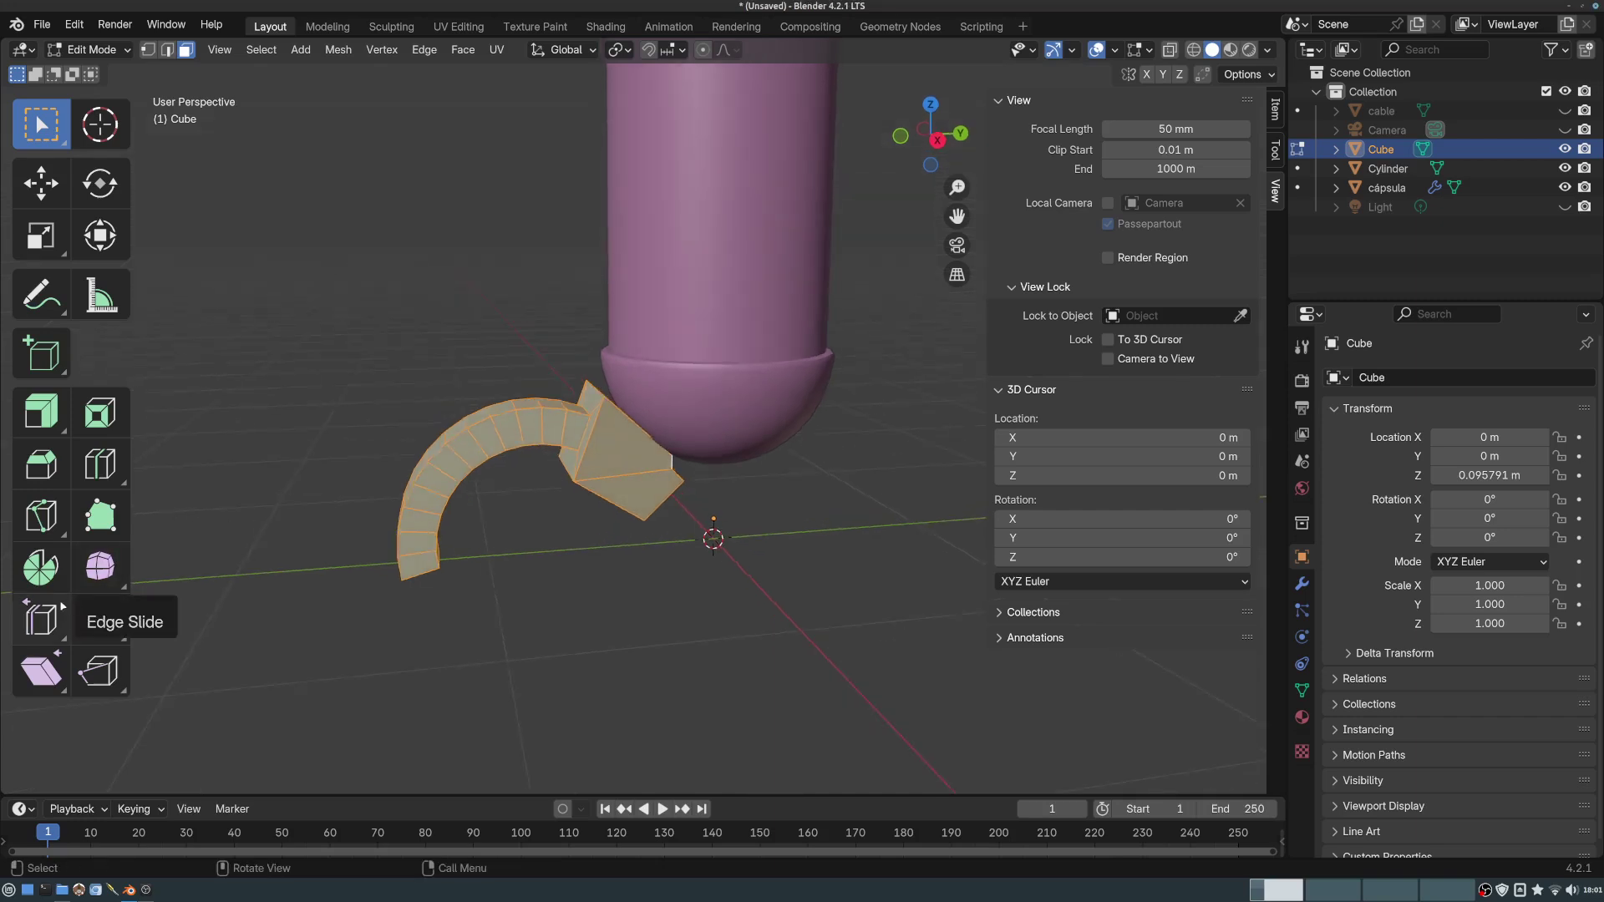
- Activate the Spin tool with the Z axis and Use Duplicates enabled
left_click(40, 568)
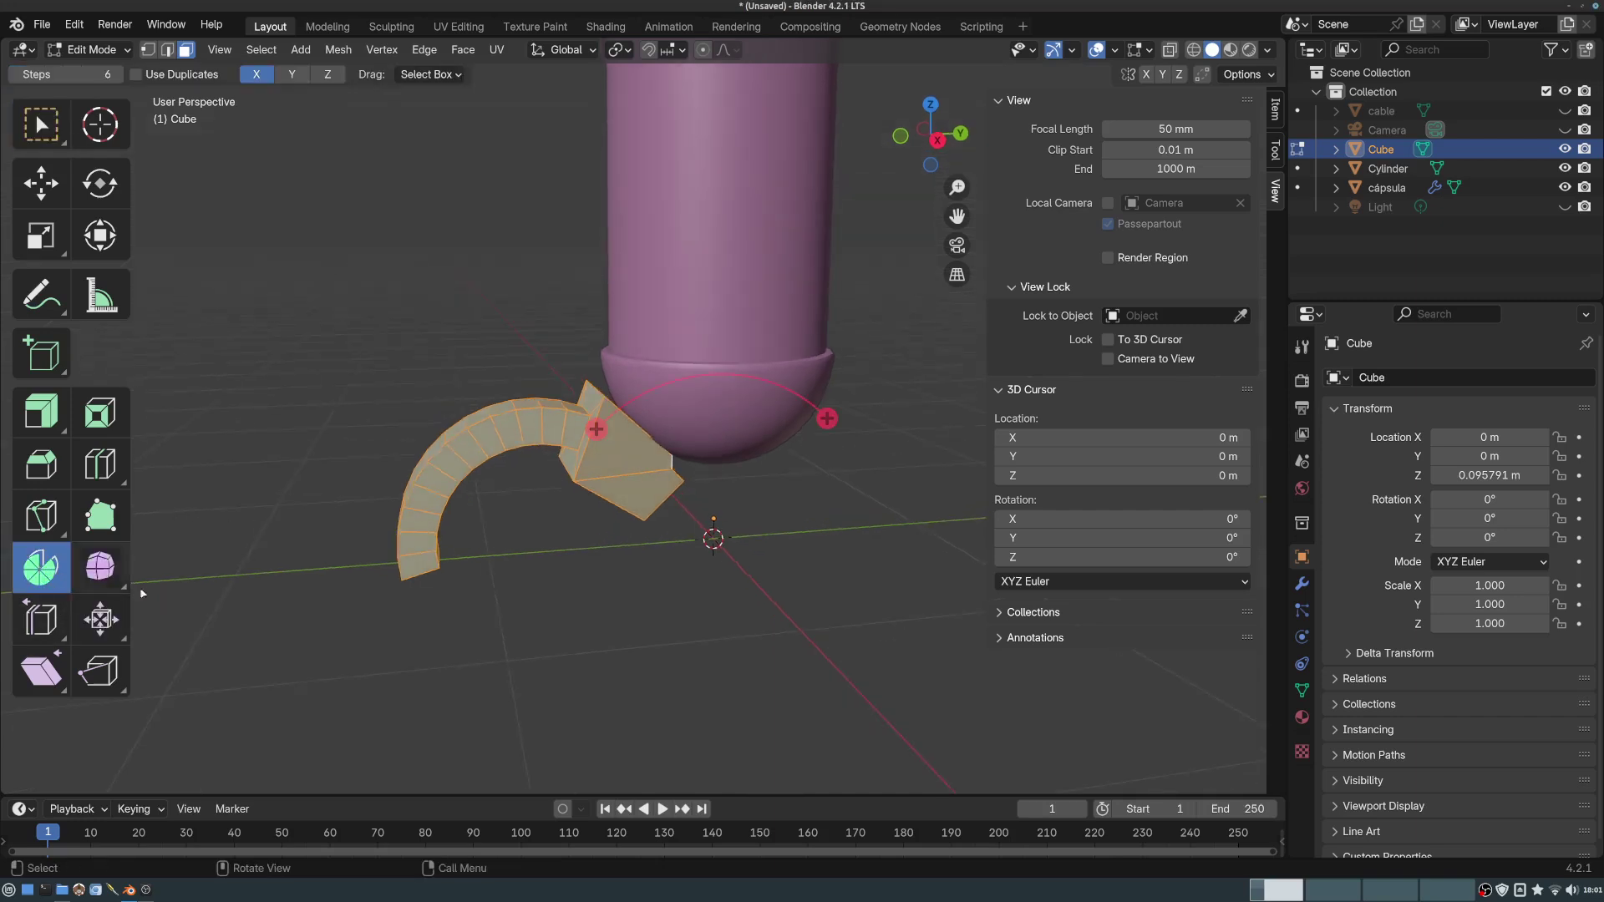
mouse_move(635, 436)
middle_mouse_down()
mouse_move(665, 433)
mouse_move(641, 385)
mouse_move(643, 430)
middle_mouse_up()
middle_click_drag(643, 430, 613, 334)
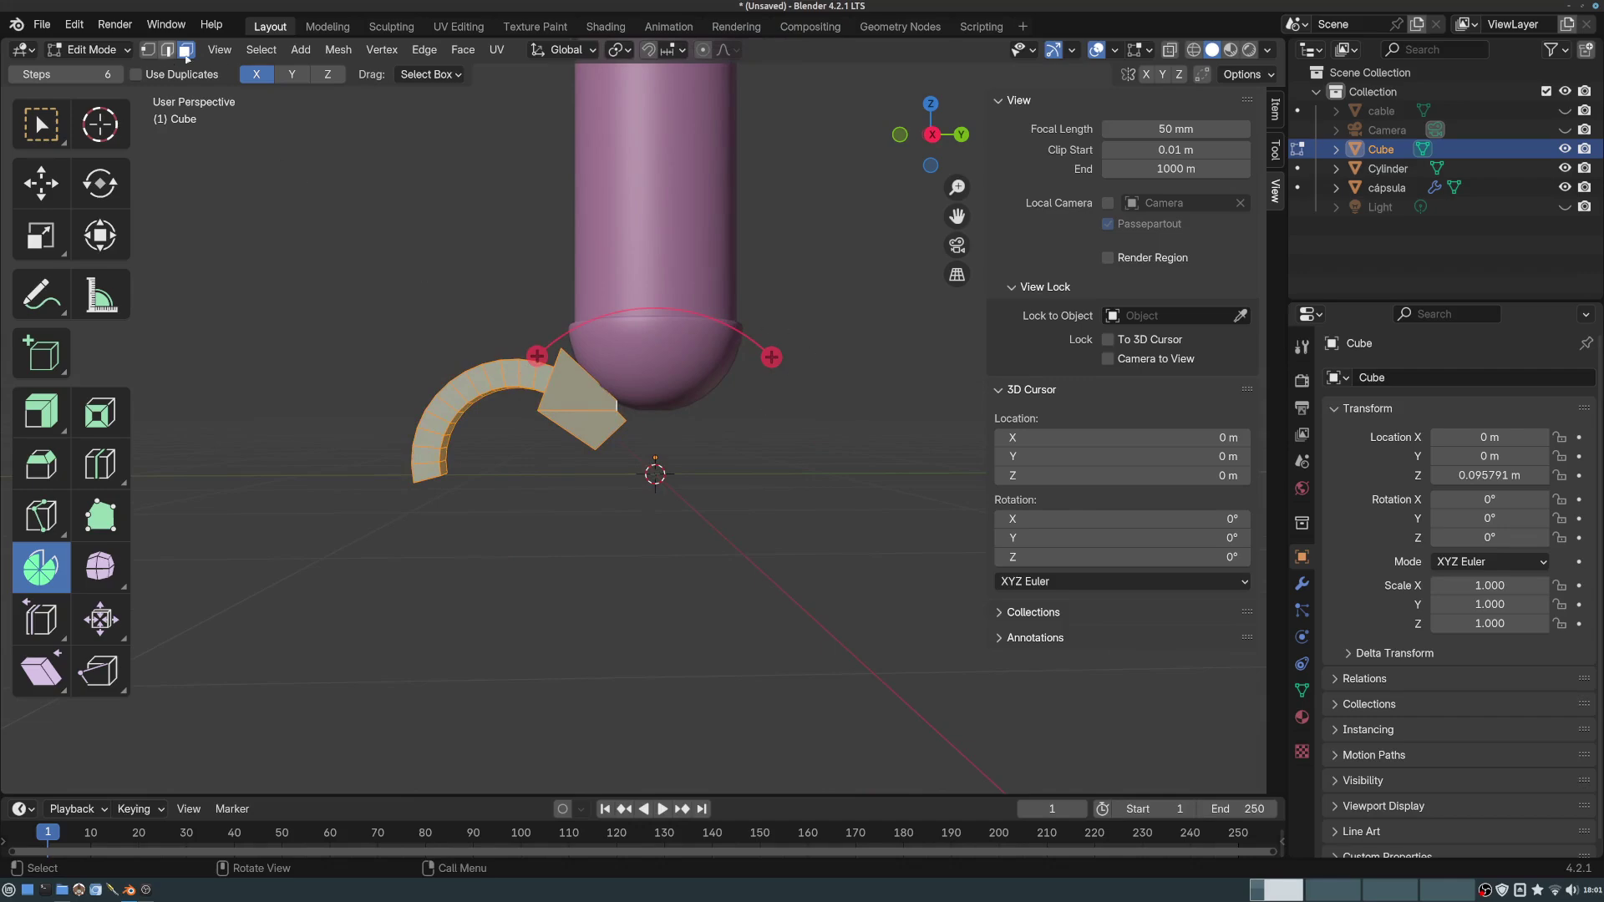
left_click(327, 74)
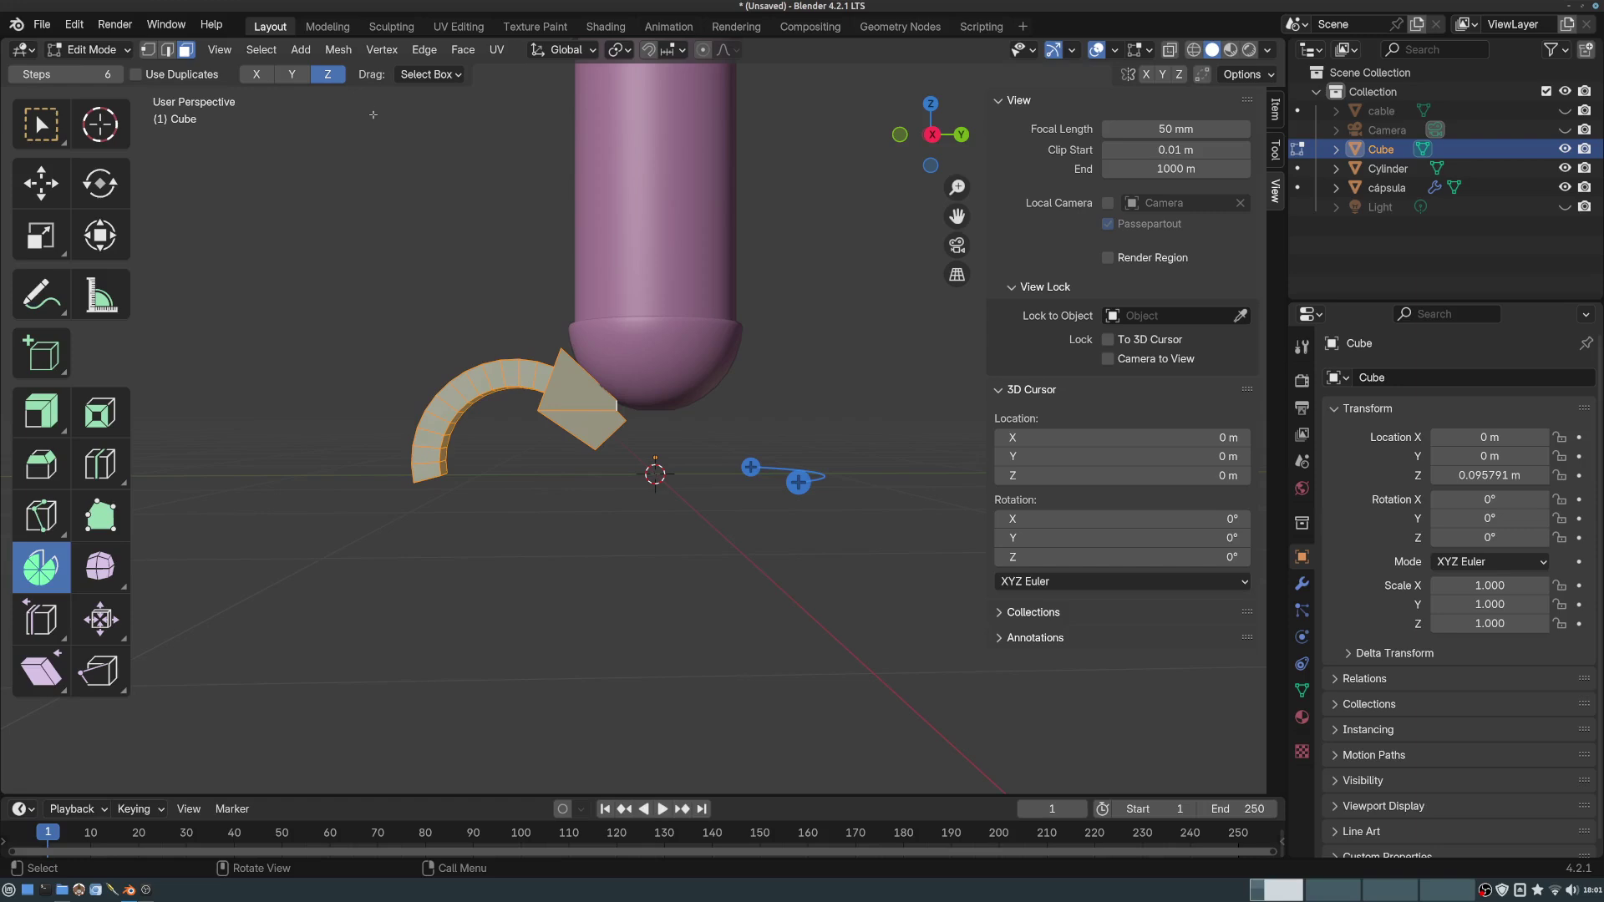
middle_click_drag(665, 355, 598, 387)
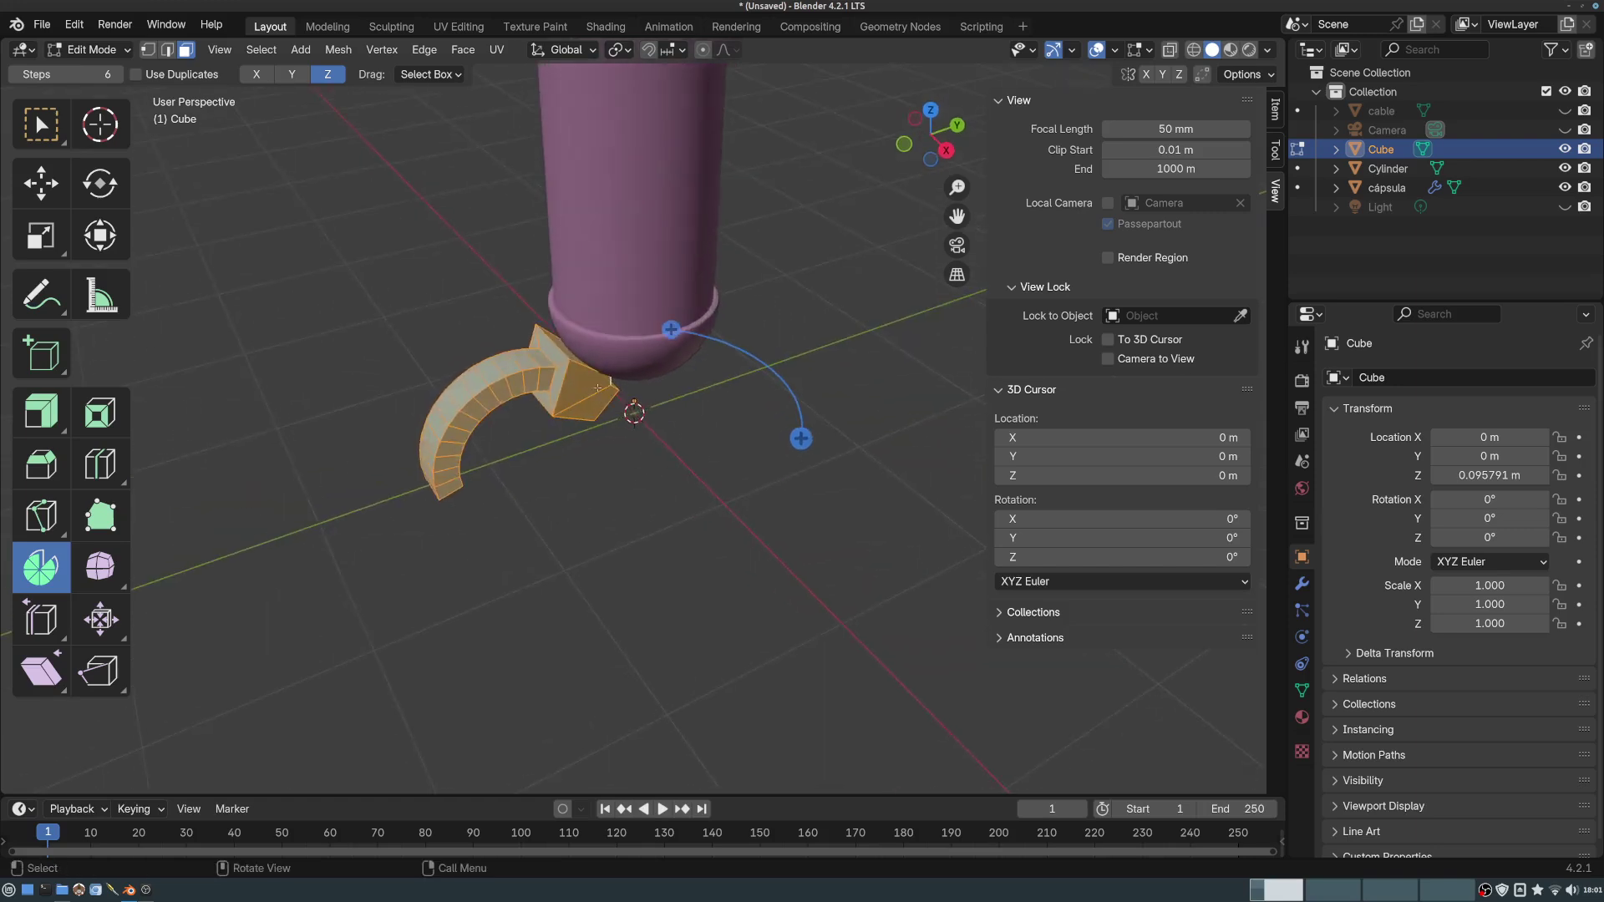
left_click(137, 76)
middle_click_drag(321, 204, 535, 435)
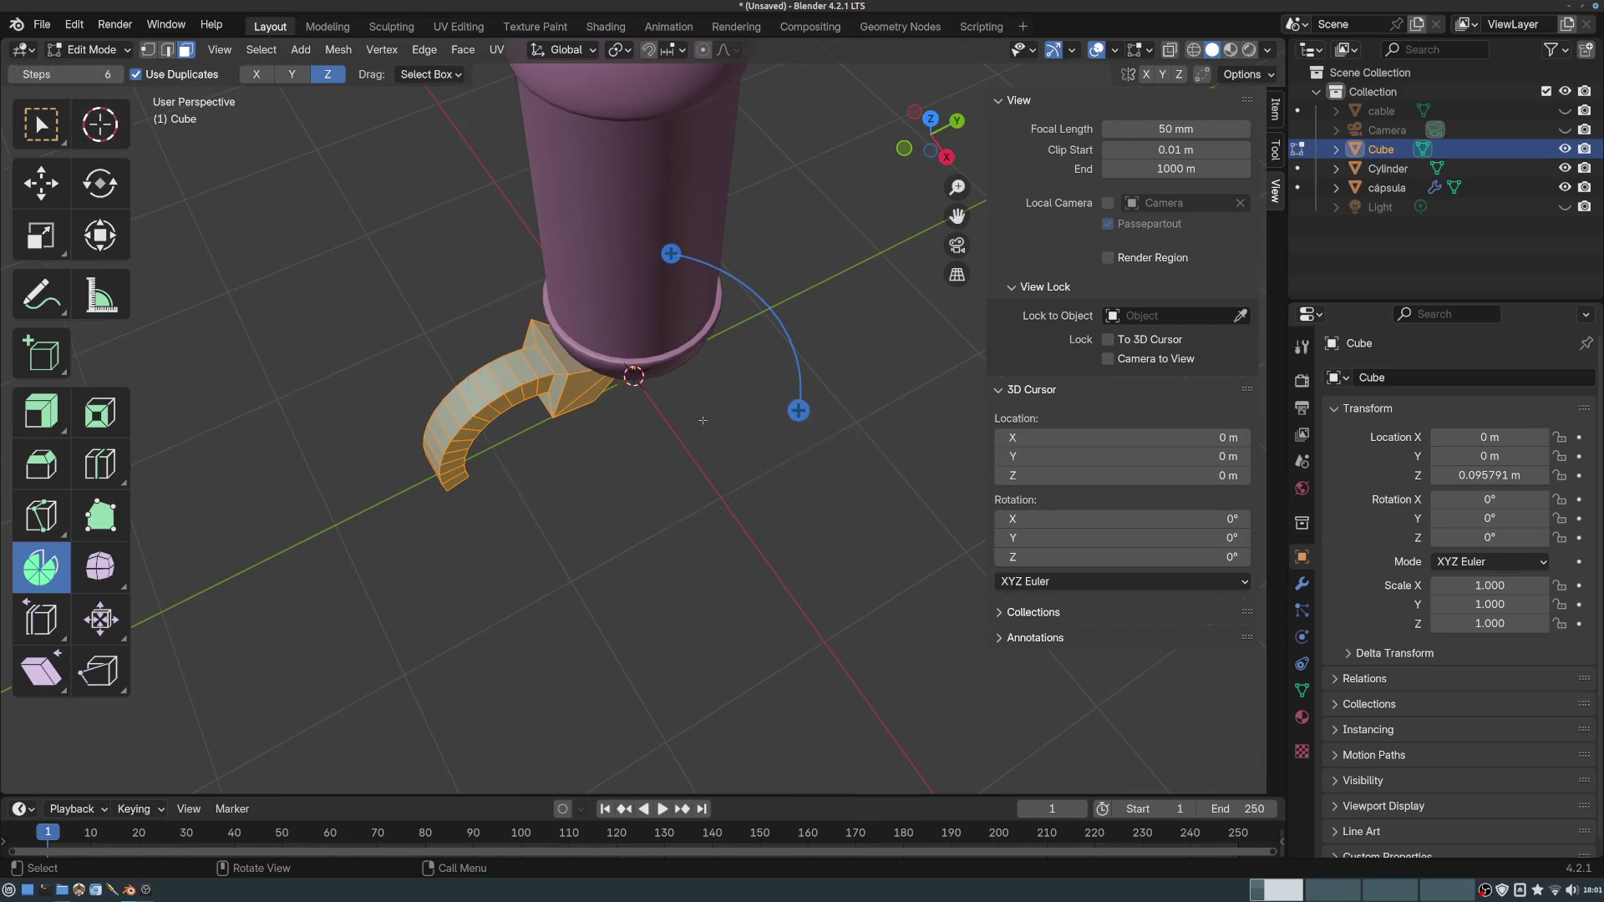
- Spin the leg about -222° around the capsule's vertical axis in 6 steps and expand the Spin settings
left_click_drag(798, 410, 462, 455)
middle_click_drag(461, 455, 666, 282)
left_click(171, 780)
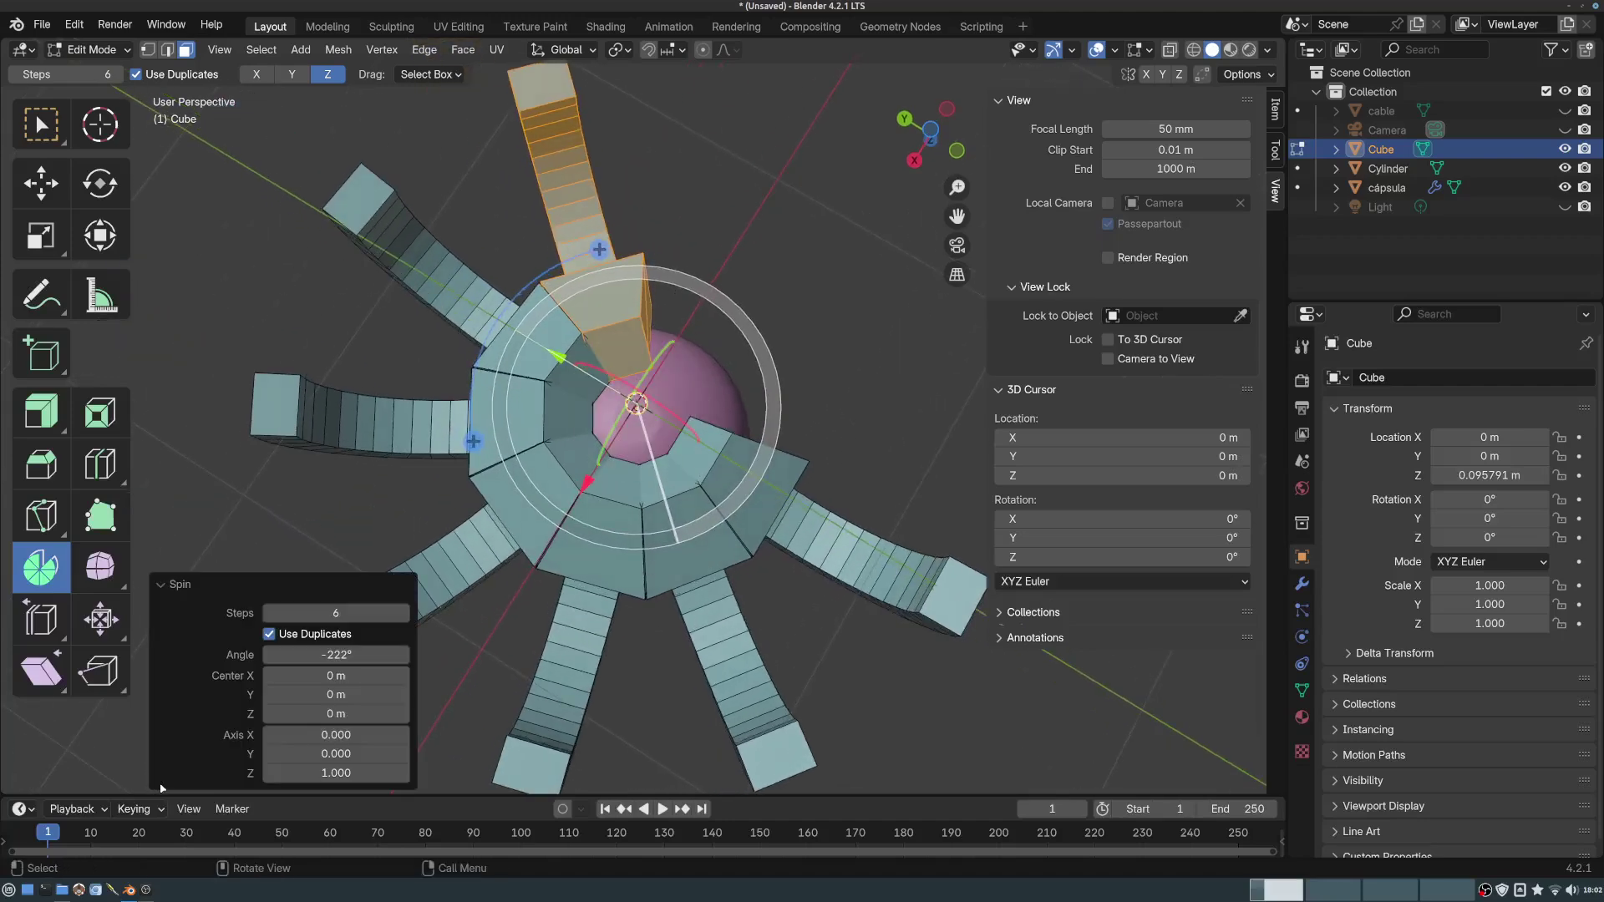
middle_click_drag(628, 423, 690, 413, "shift")
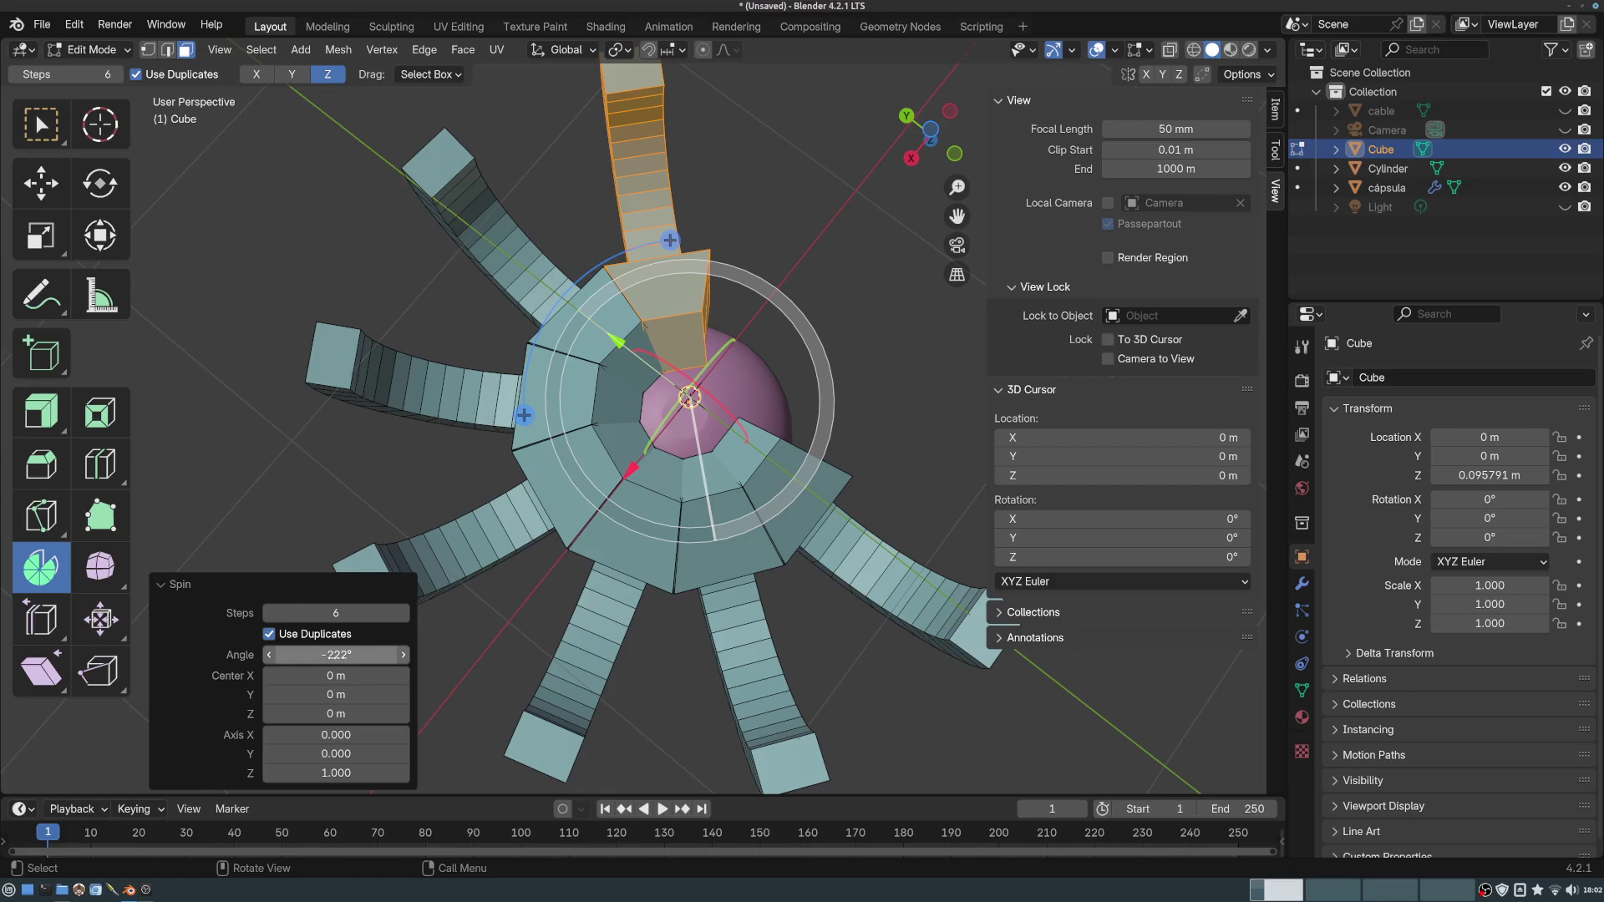
- Set the spin angle to 360/6 and check the spacing of the duplicated legs
left_click(339, 654)
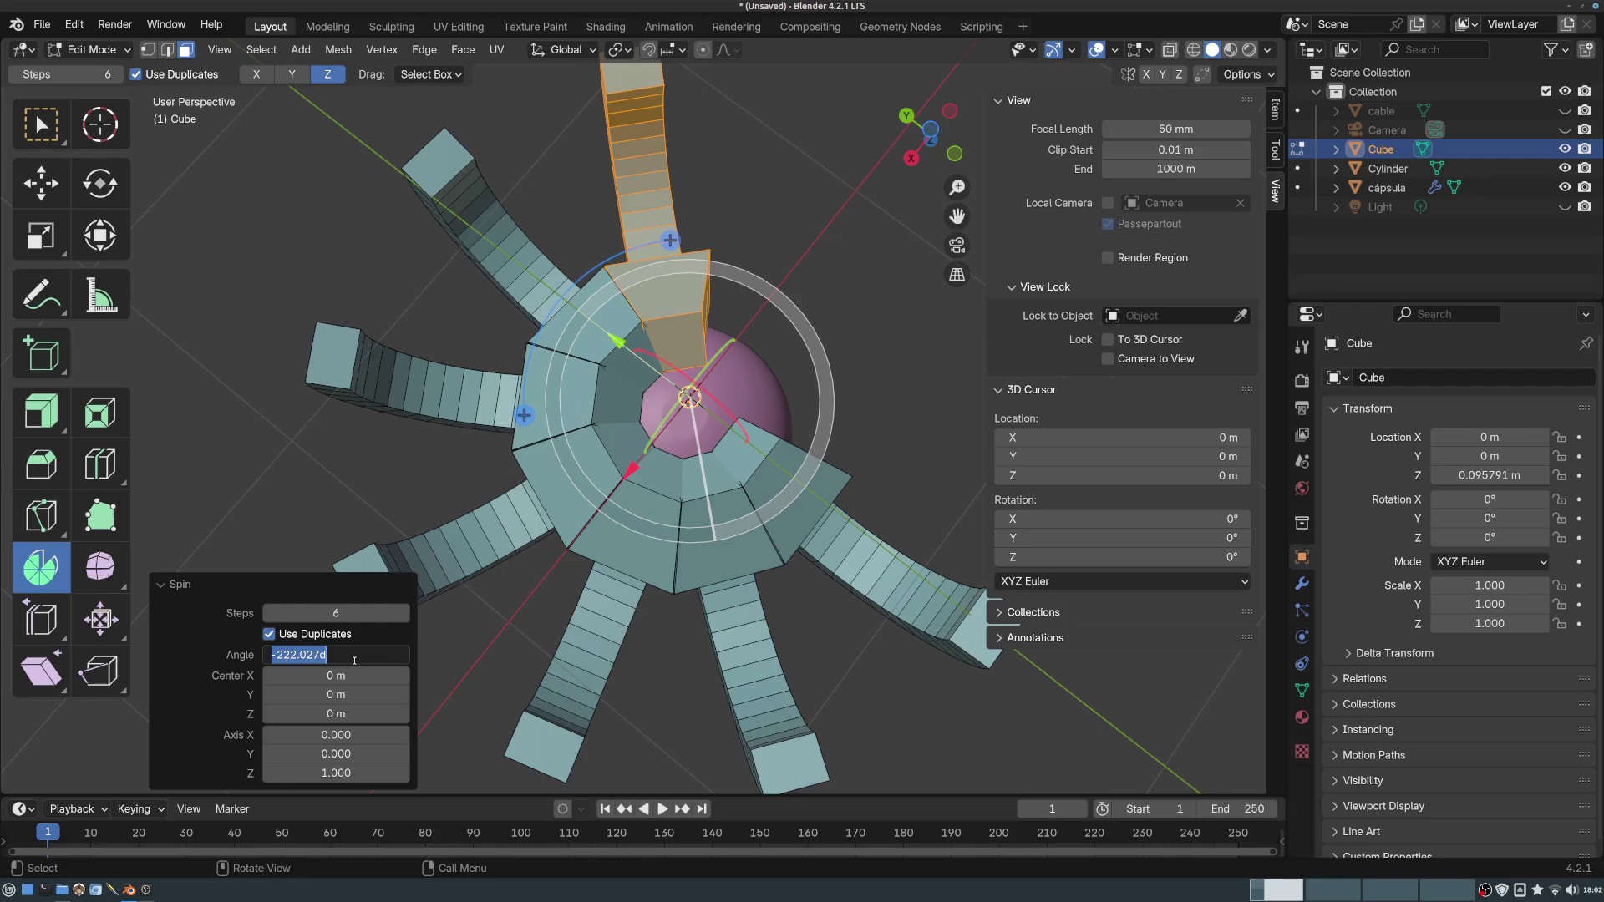
type("360/6")
key("Return")
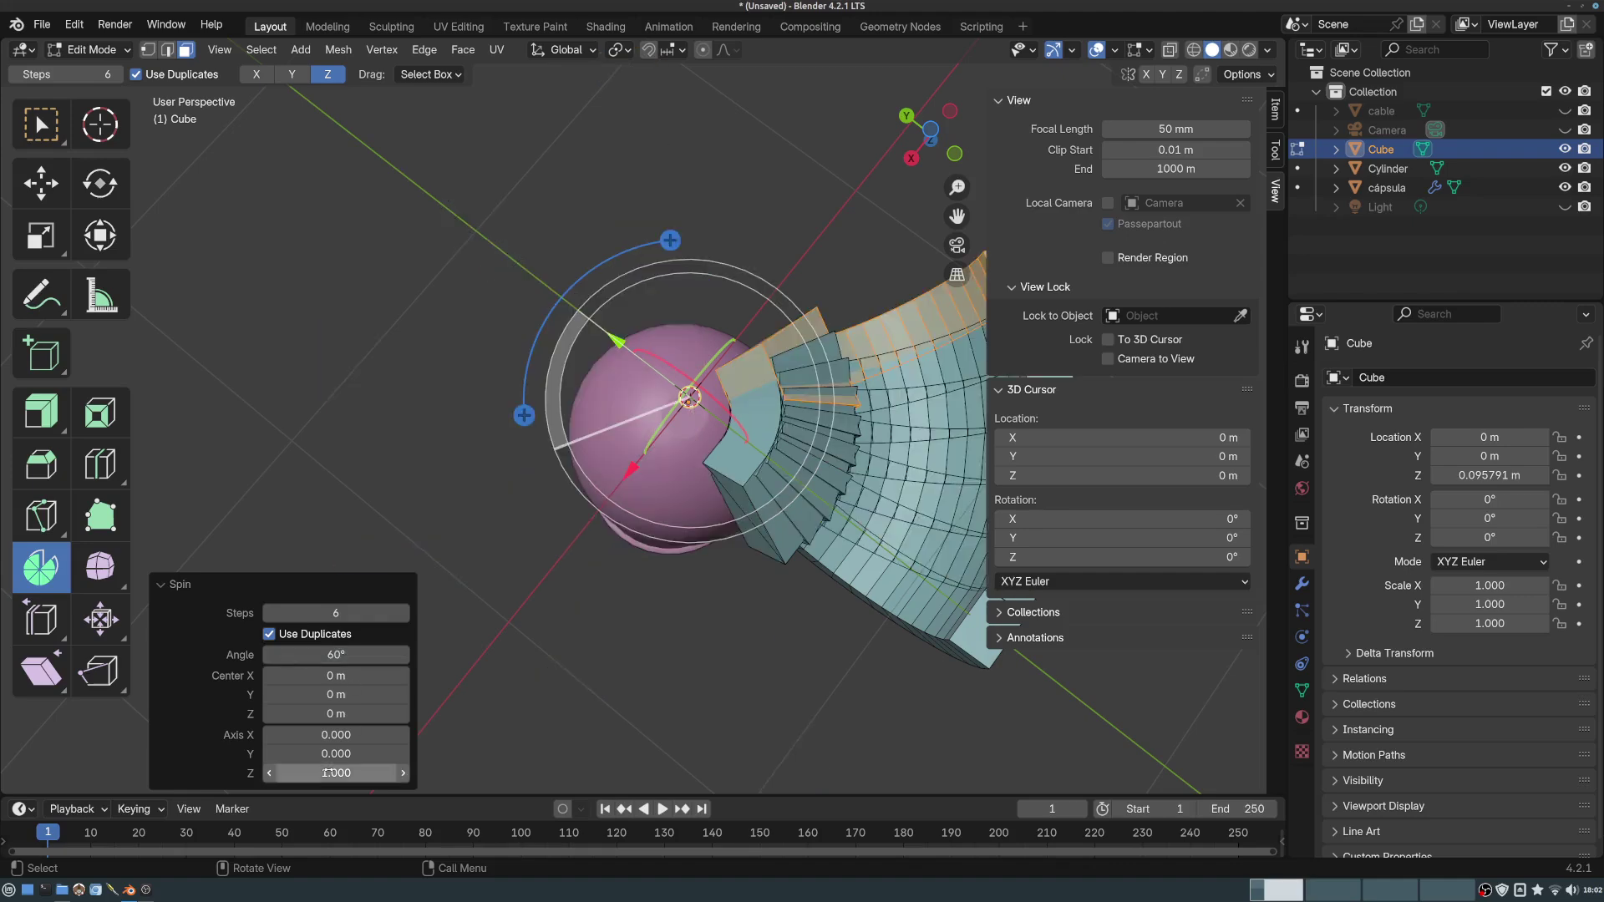
middle_click_drag(932, 372, 793, 613)
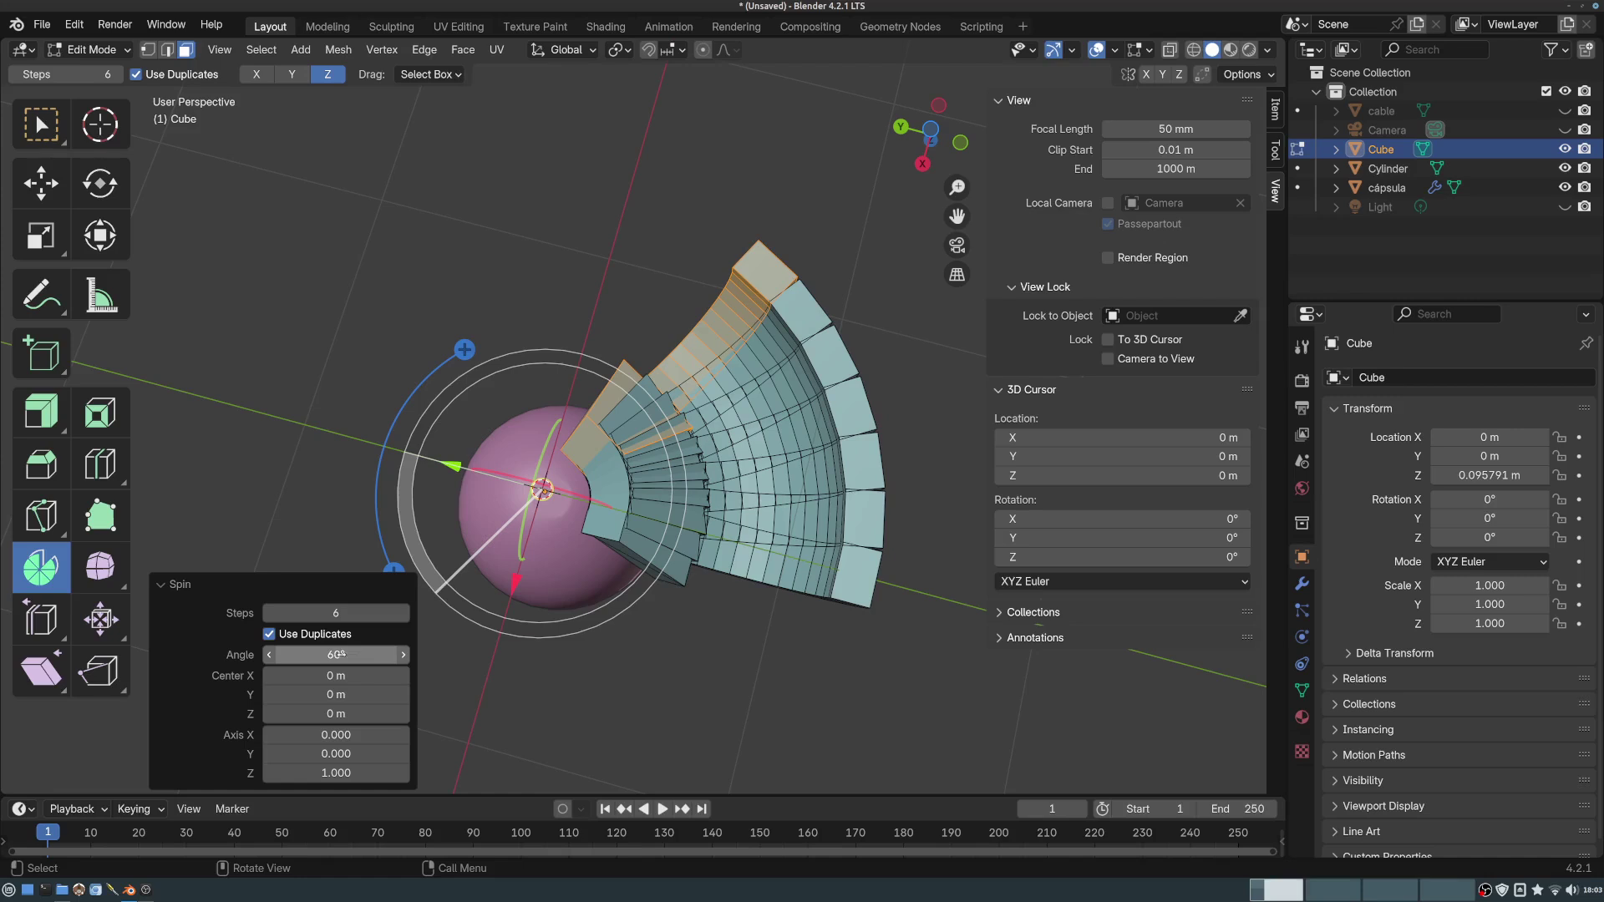
- Set the spin angle to 300° and check the legs' distribution around the capsule's lower dome
left_click(336, 654)
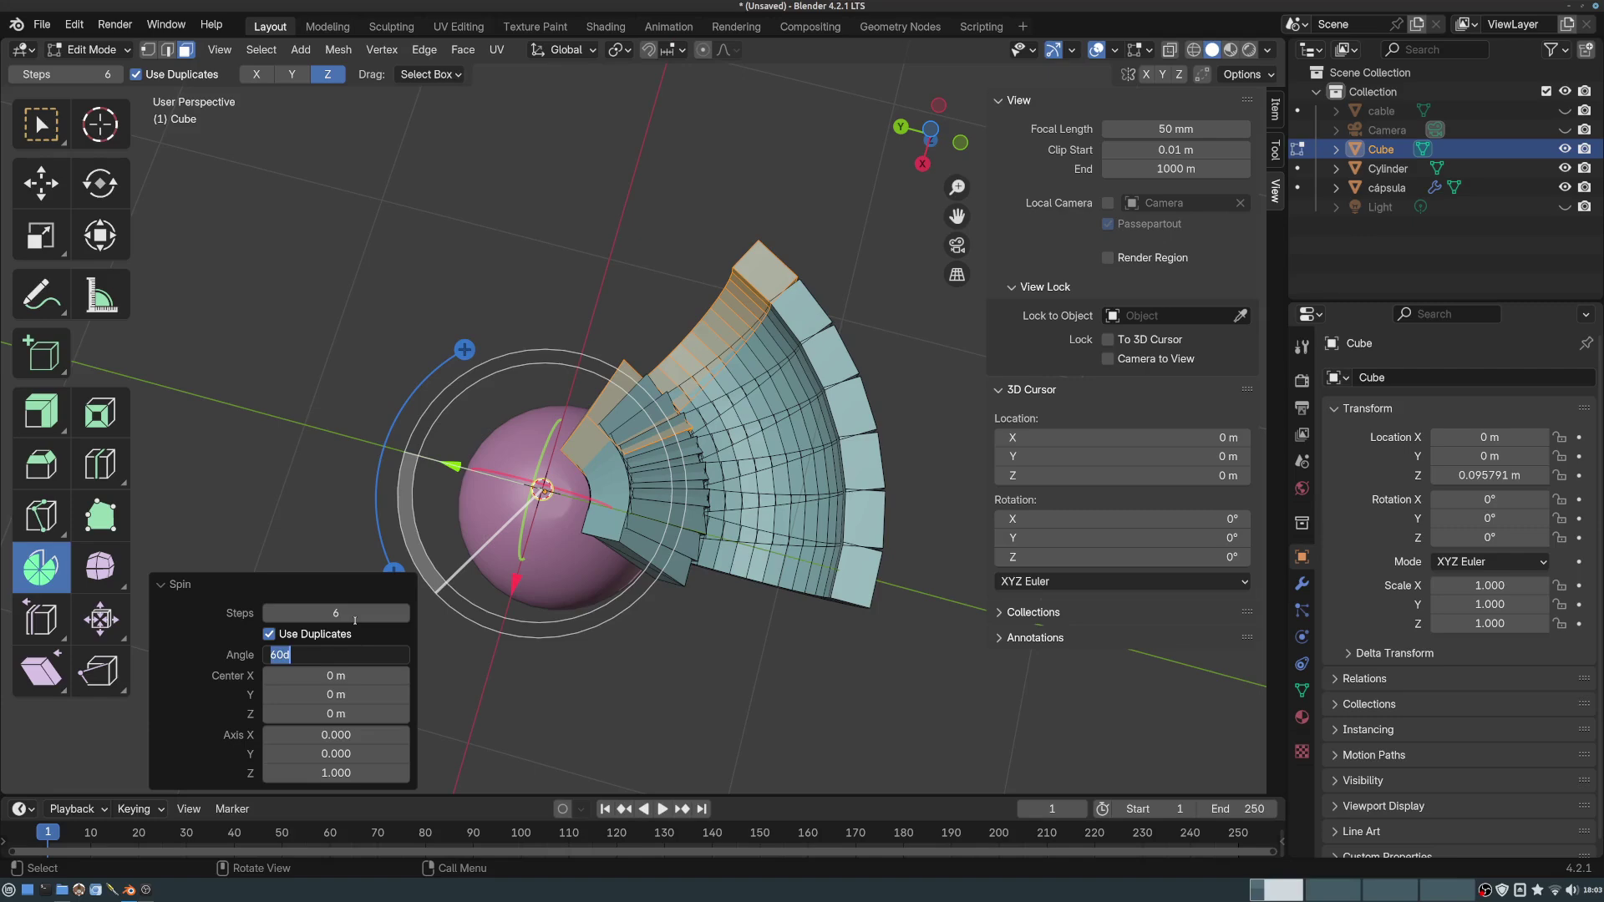
type("360")
key("BackSpace")
key("BackSpace")
type("00")
key("Return")
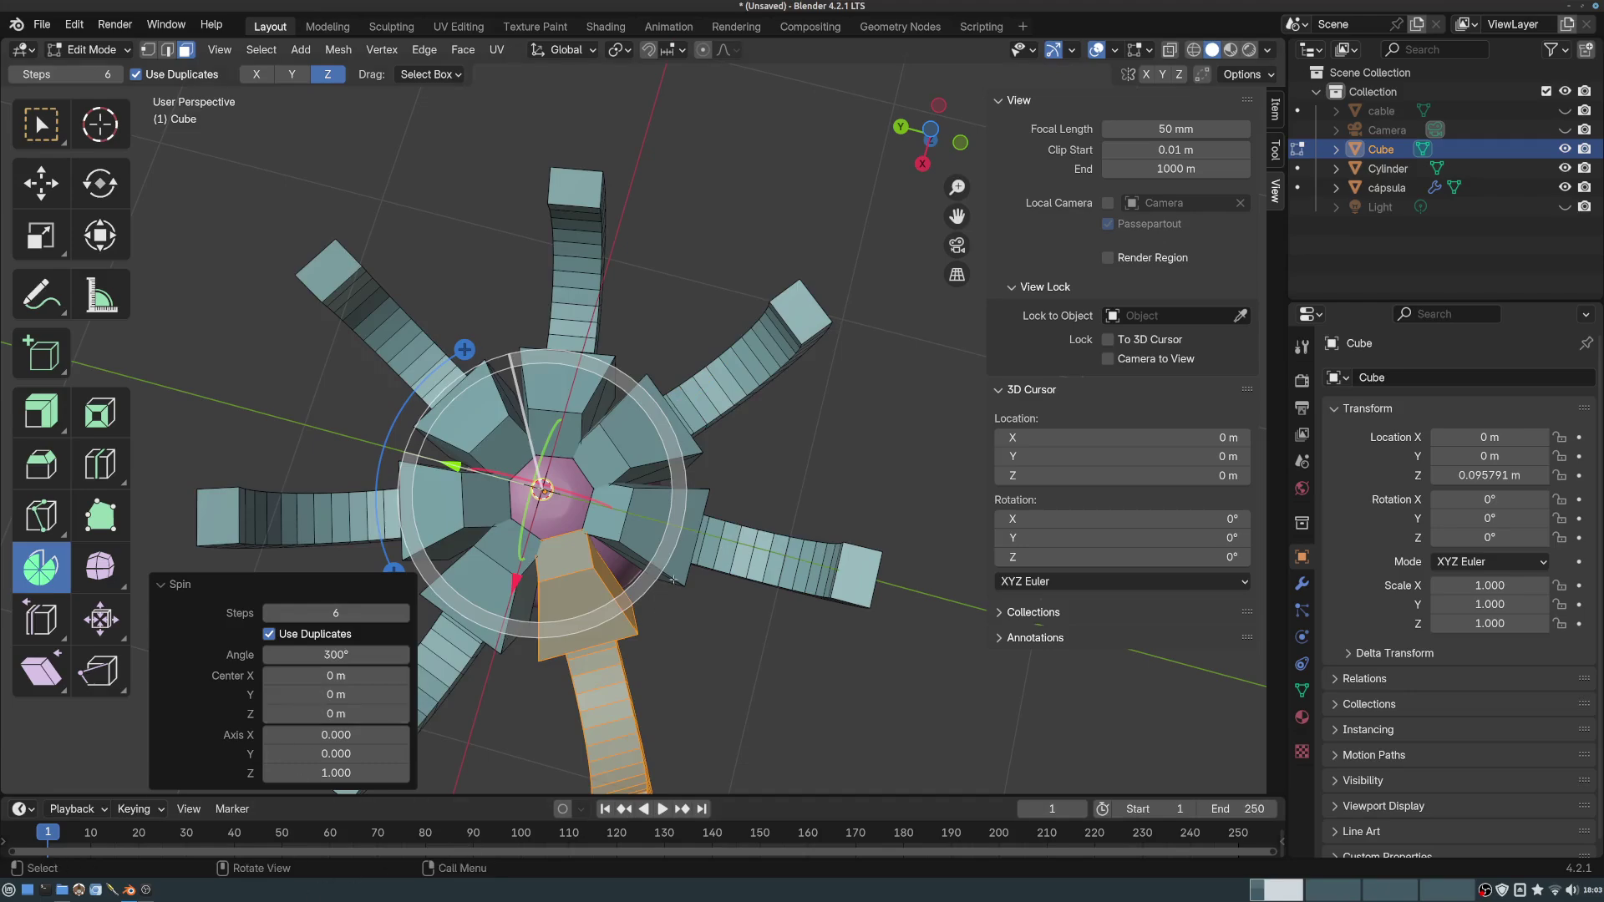
middle_click_drag(672, 343, 706, 200)
scroll(754, 537, "up", 3)
middle_click_drag(759, 541, 727, 442)
middle_click_drag(655, 273, 671, 498)
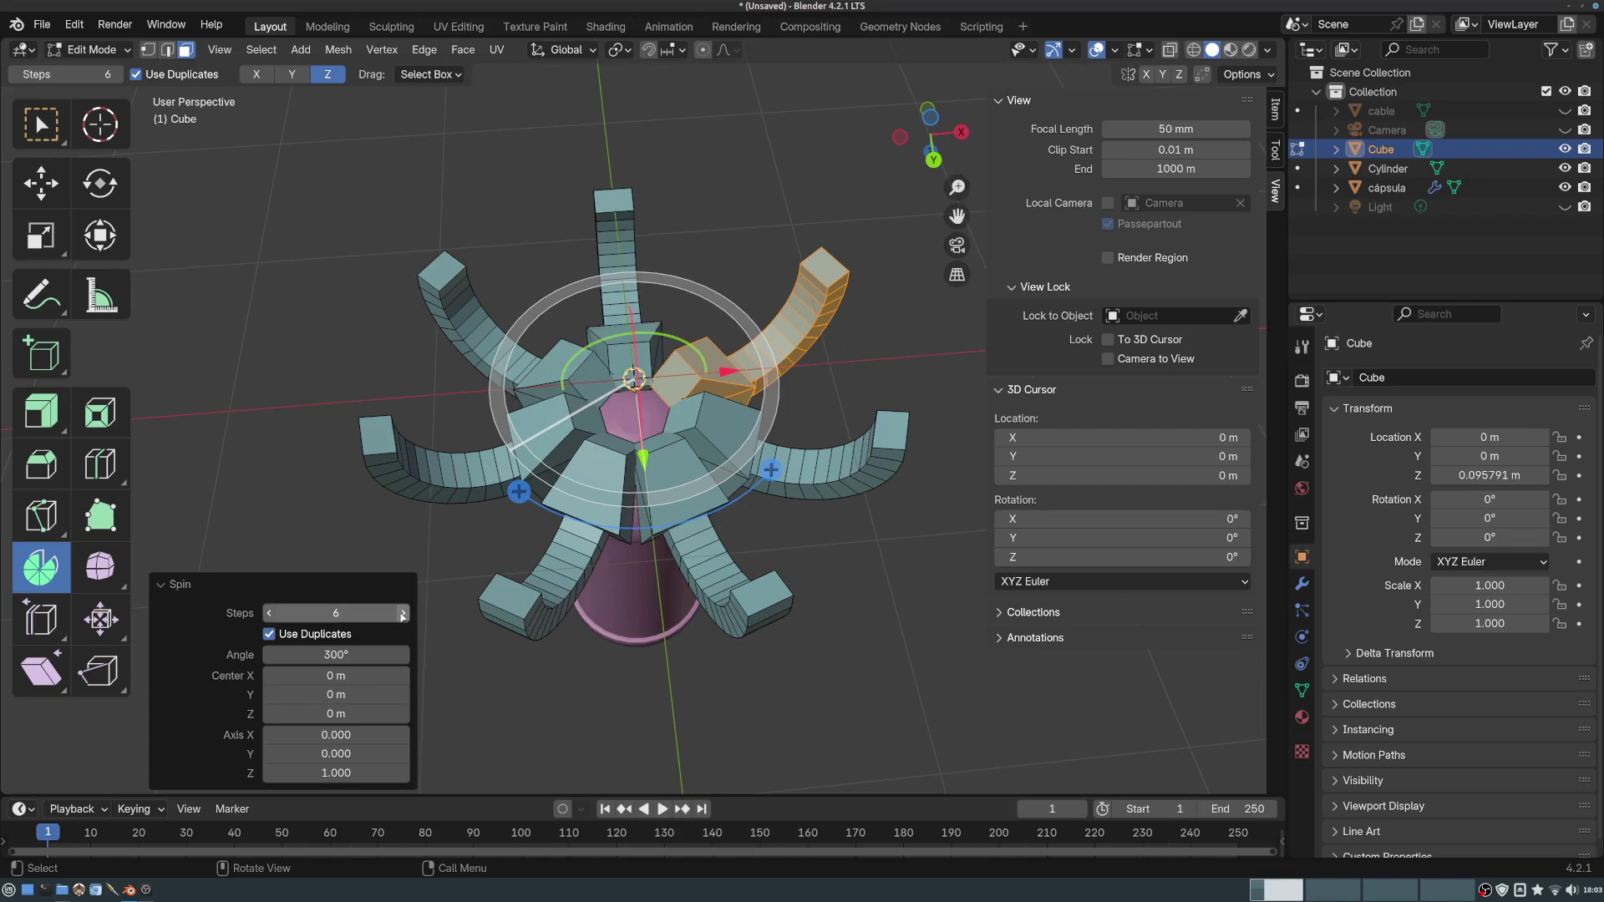
- Set the spin to 8 steps with an angle of 360 - (360/8)
left_click(405, 614)
left_click(405, 613)
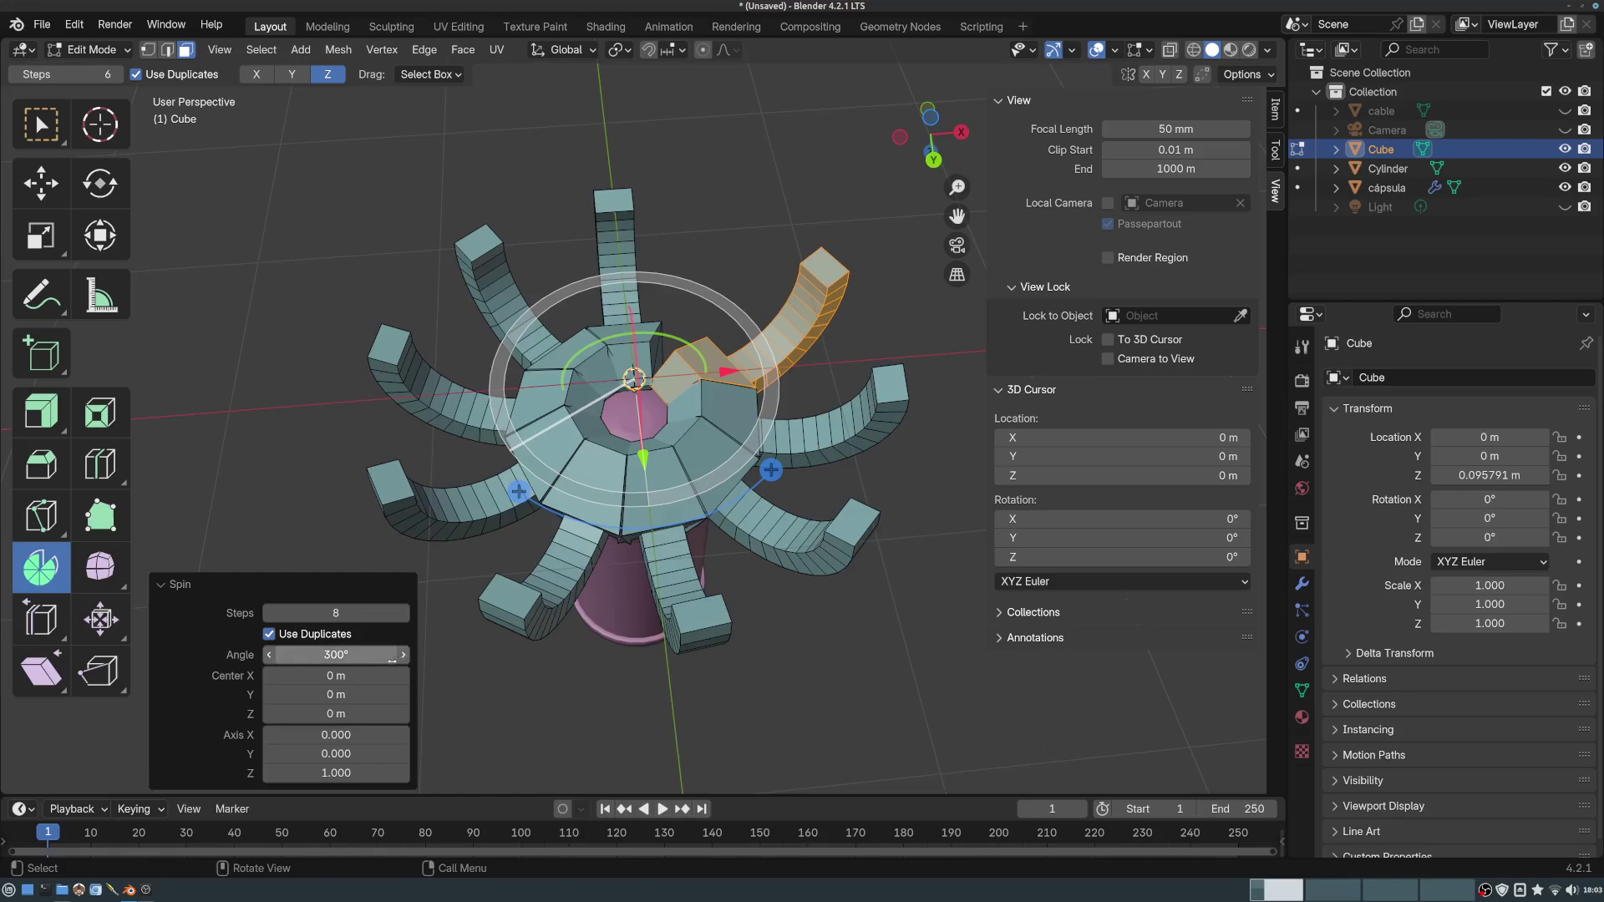
middle_click_drag(707, 396, 705, 473)
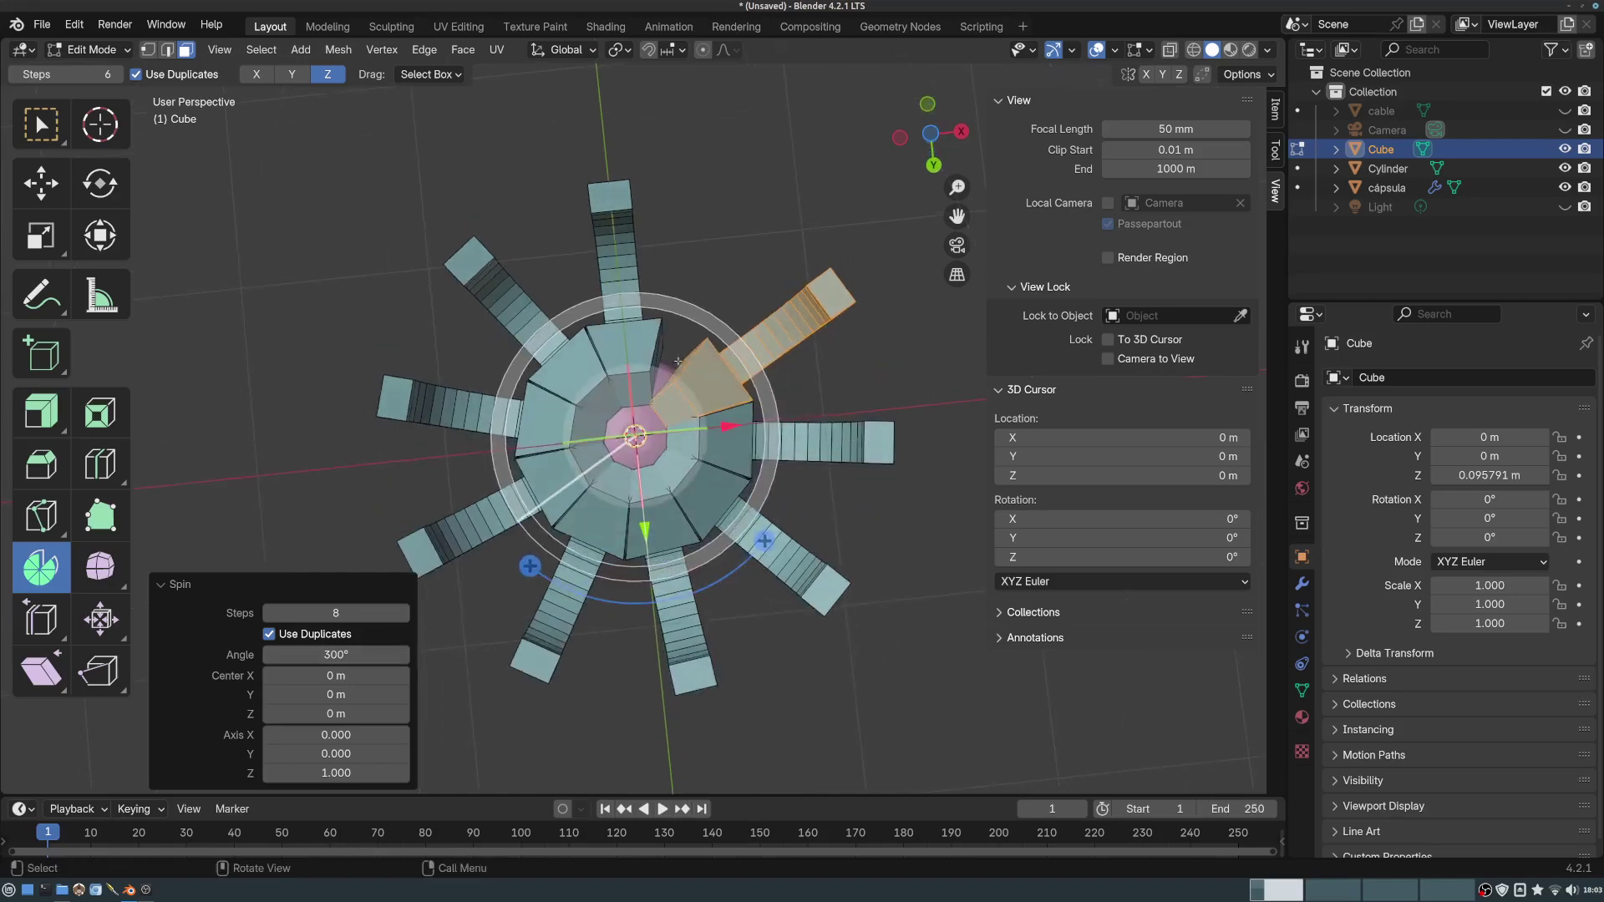
left_click(346, 649)
key("BackSpace")
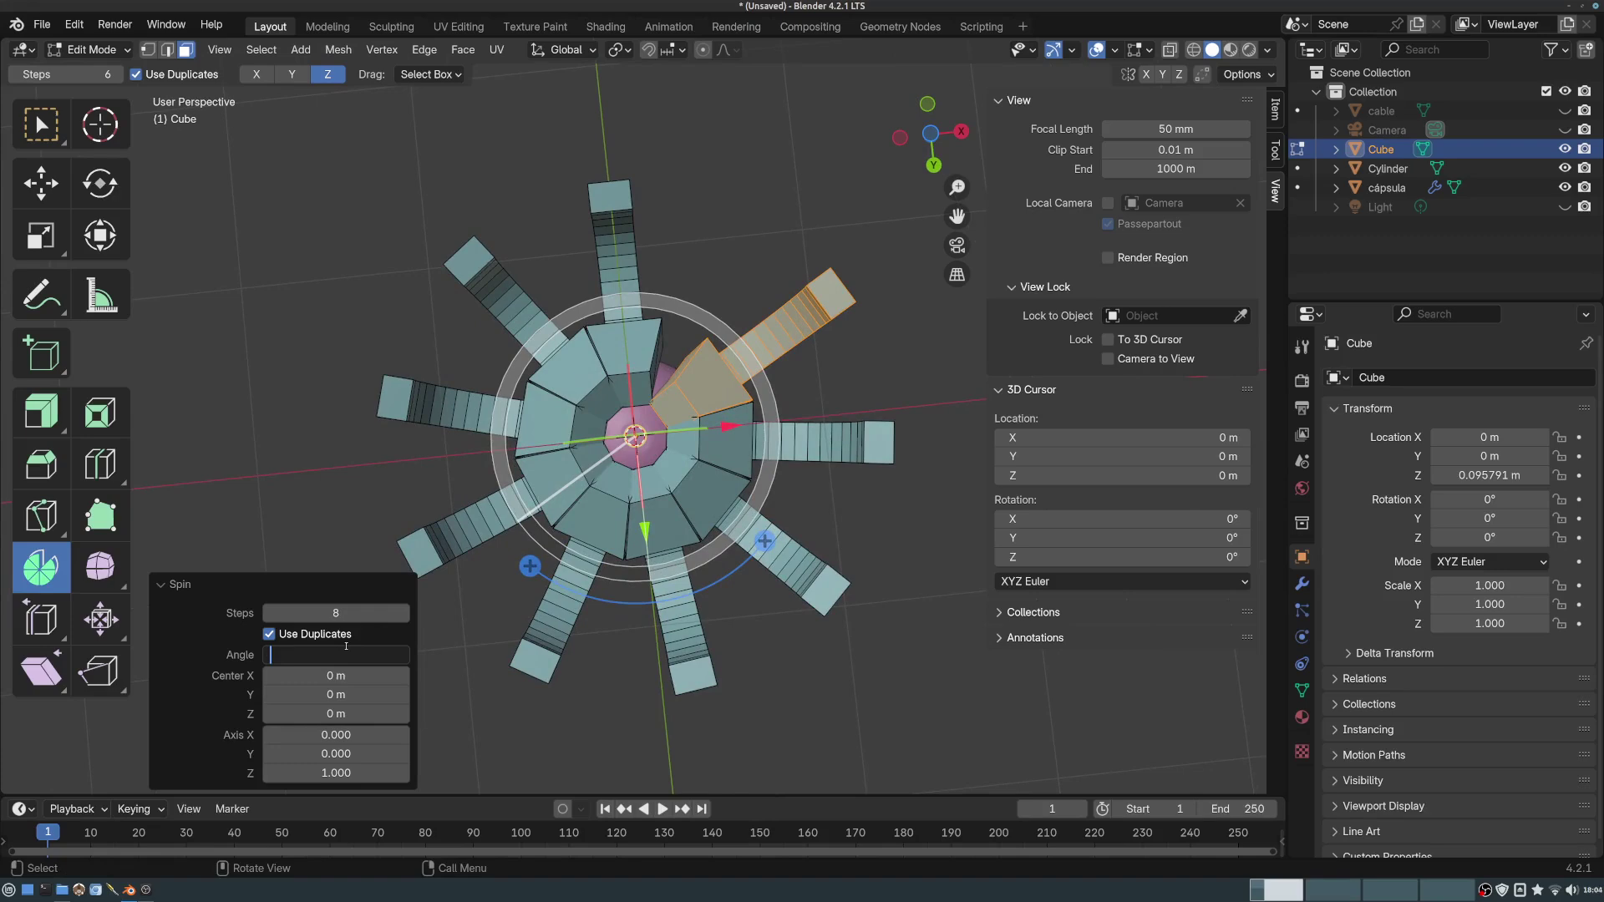
type("360 - (360/8")
key("Return")
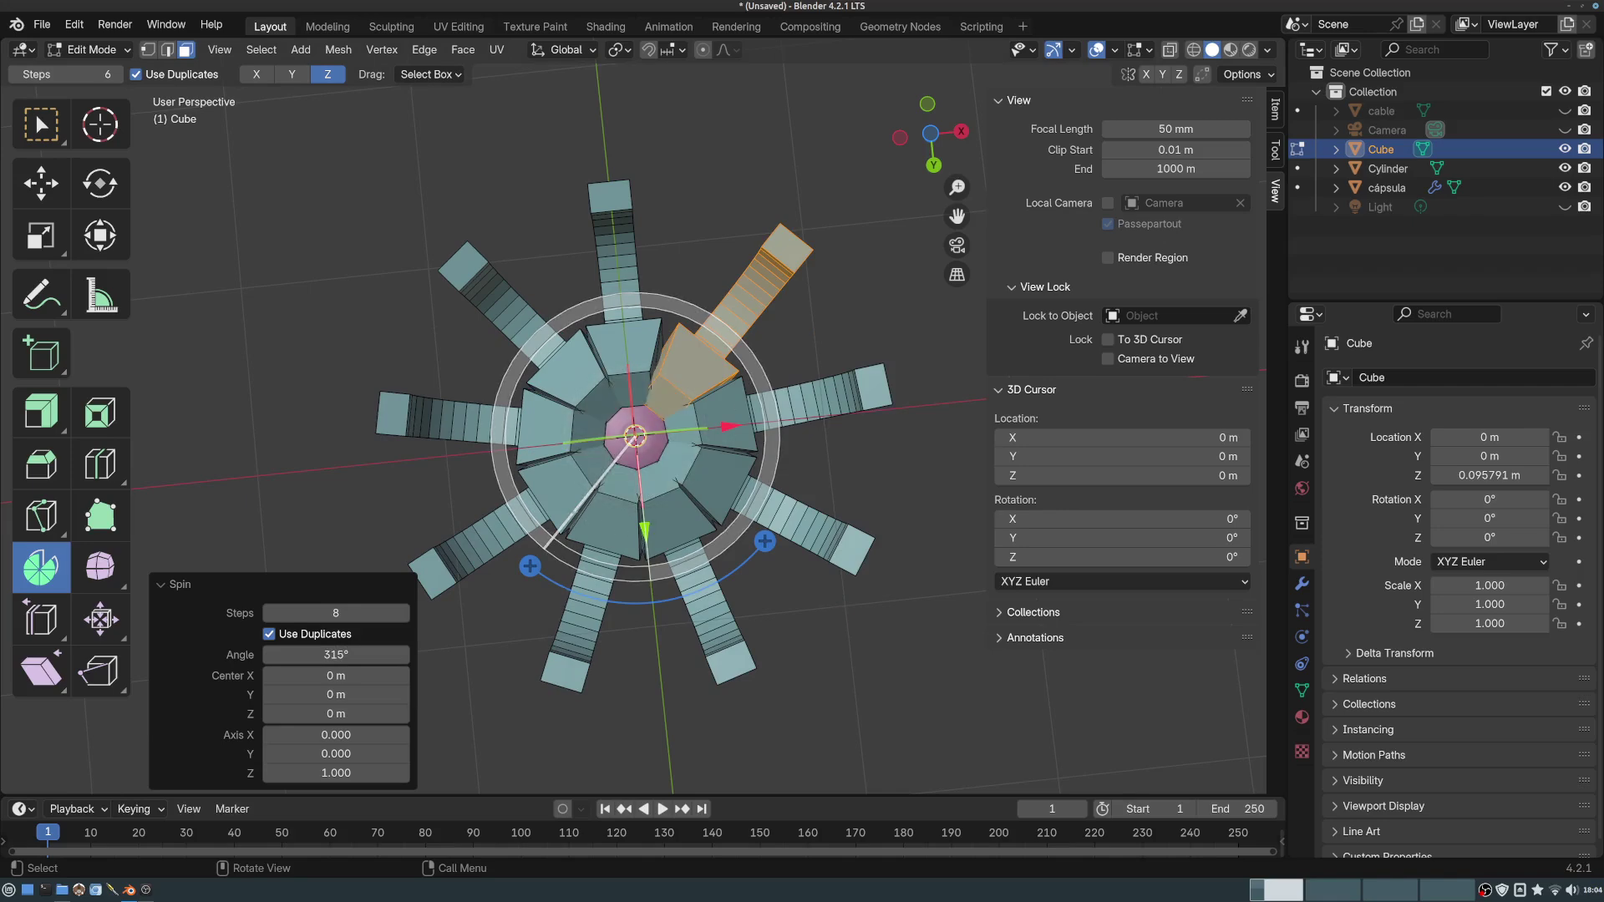
- Check the ring of legs around the capsule and return to Object Mode
middle_click_drag(706, 473, 695, 395)
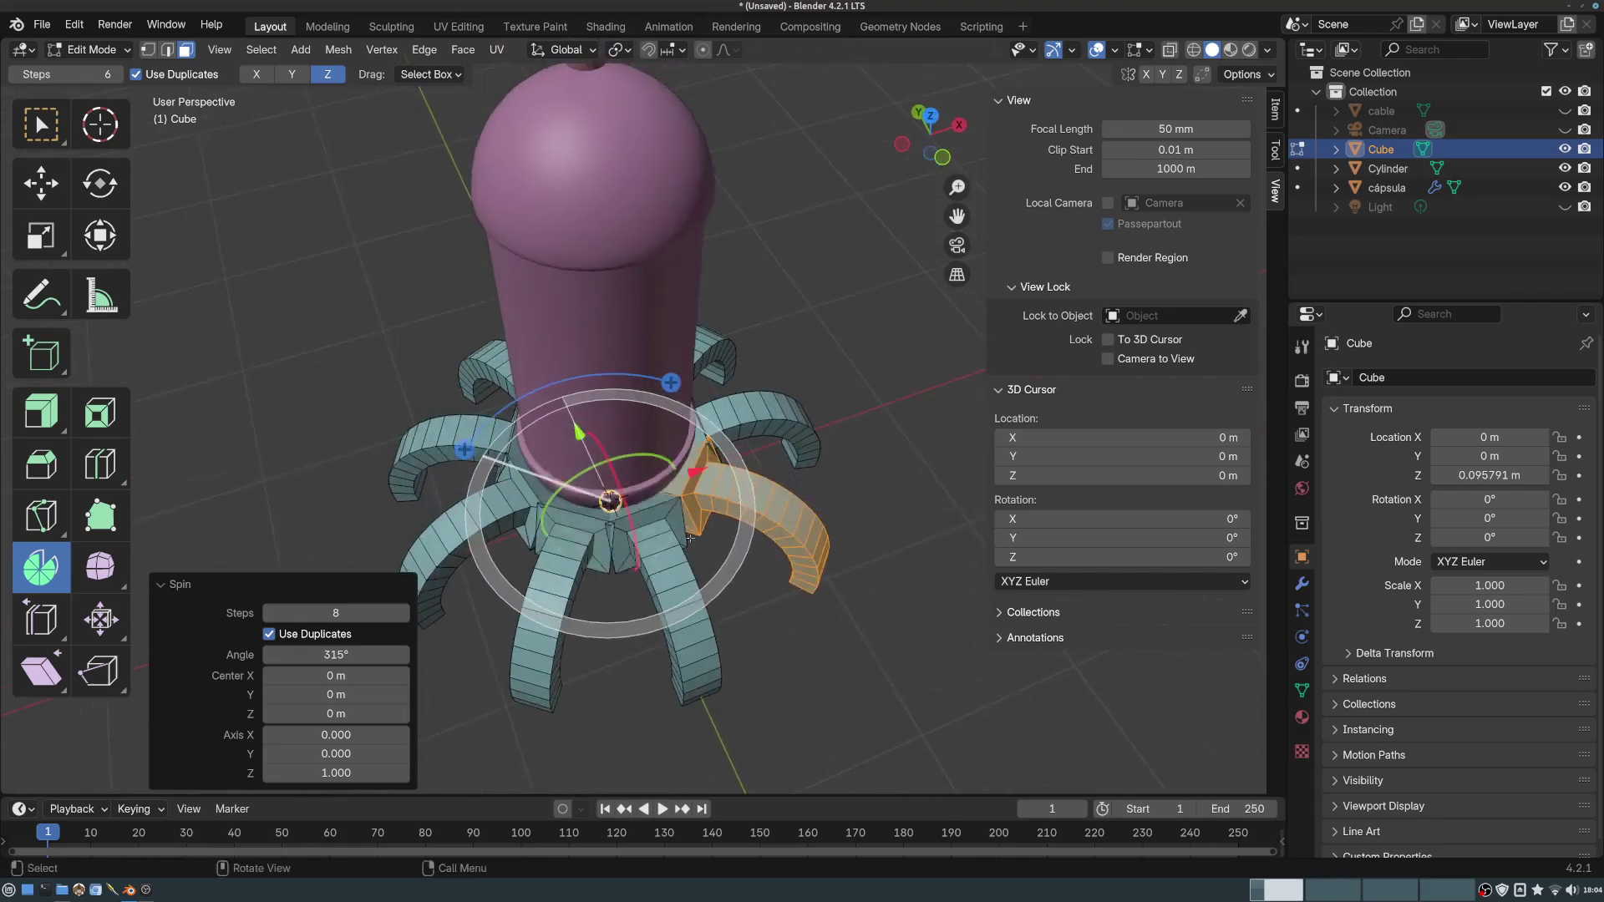
middle_click_drag(787, 427, 725, 417)
scroll(733, 396, "up", 1)
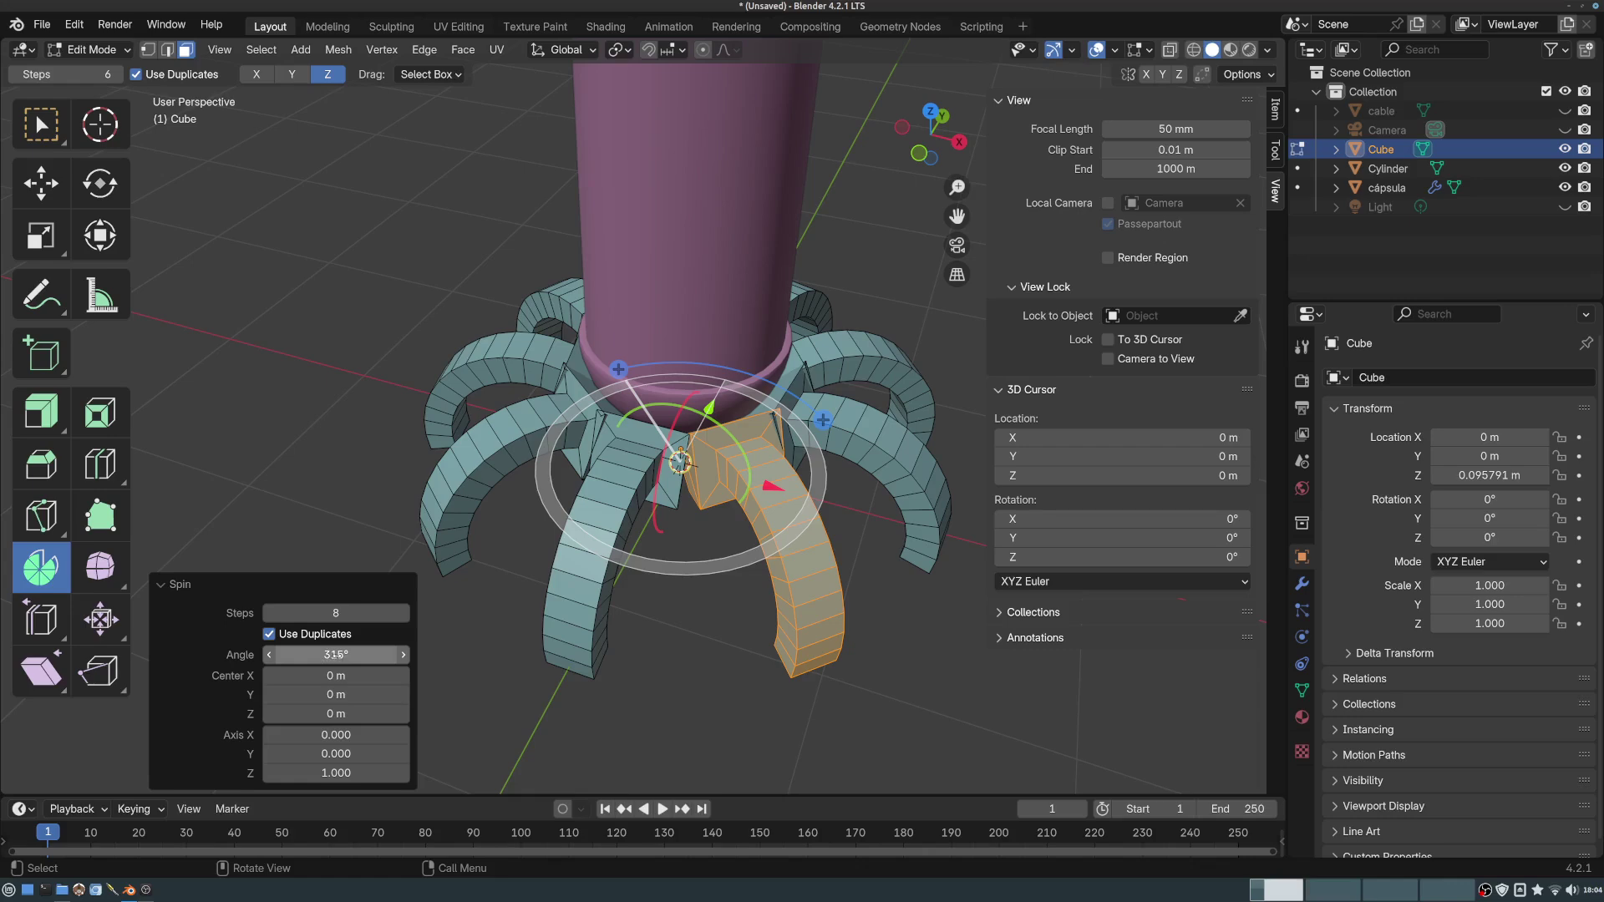
middle_click_drag(797, 376, 740, 330)
scroll(739, 330, "down", 2)
middle_click_drag(739, 330, 501, 380, "shift")
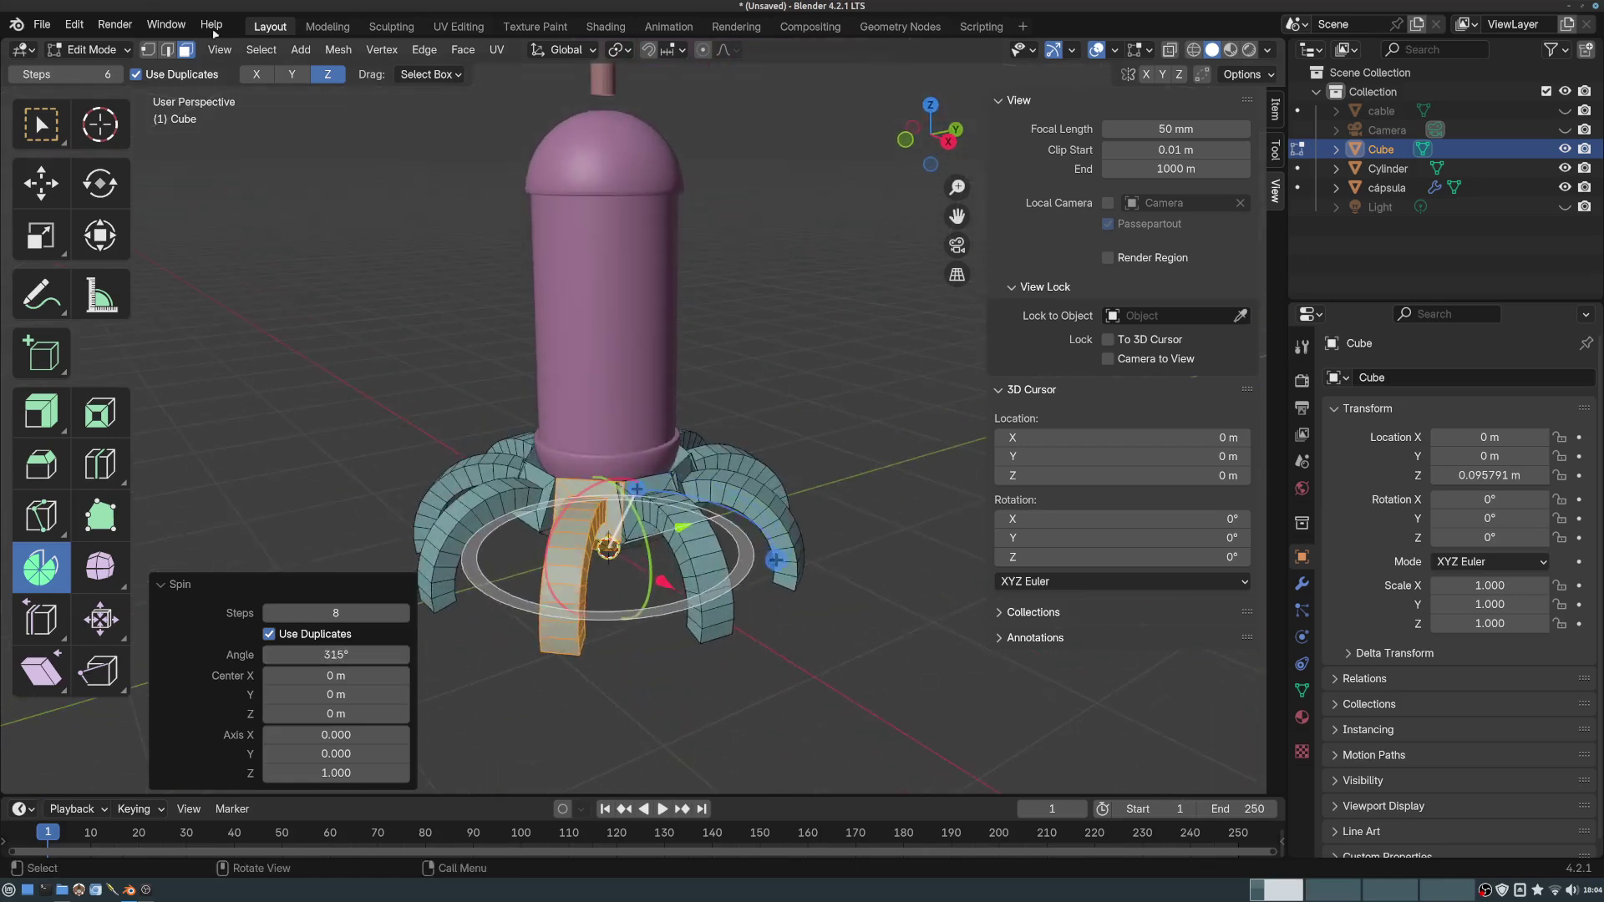
left_click(106, 53)
left_click(84, 74)
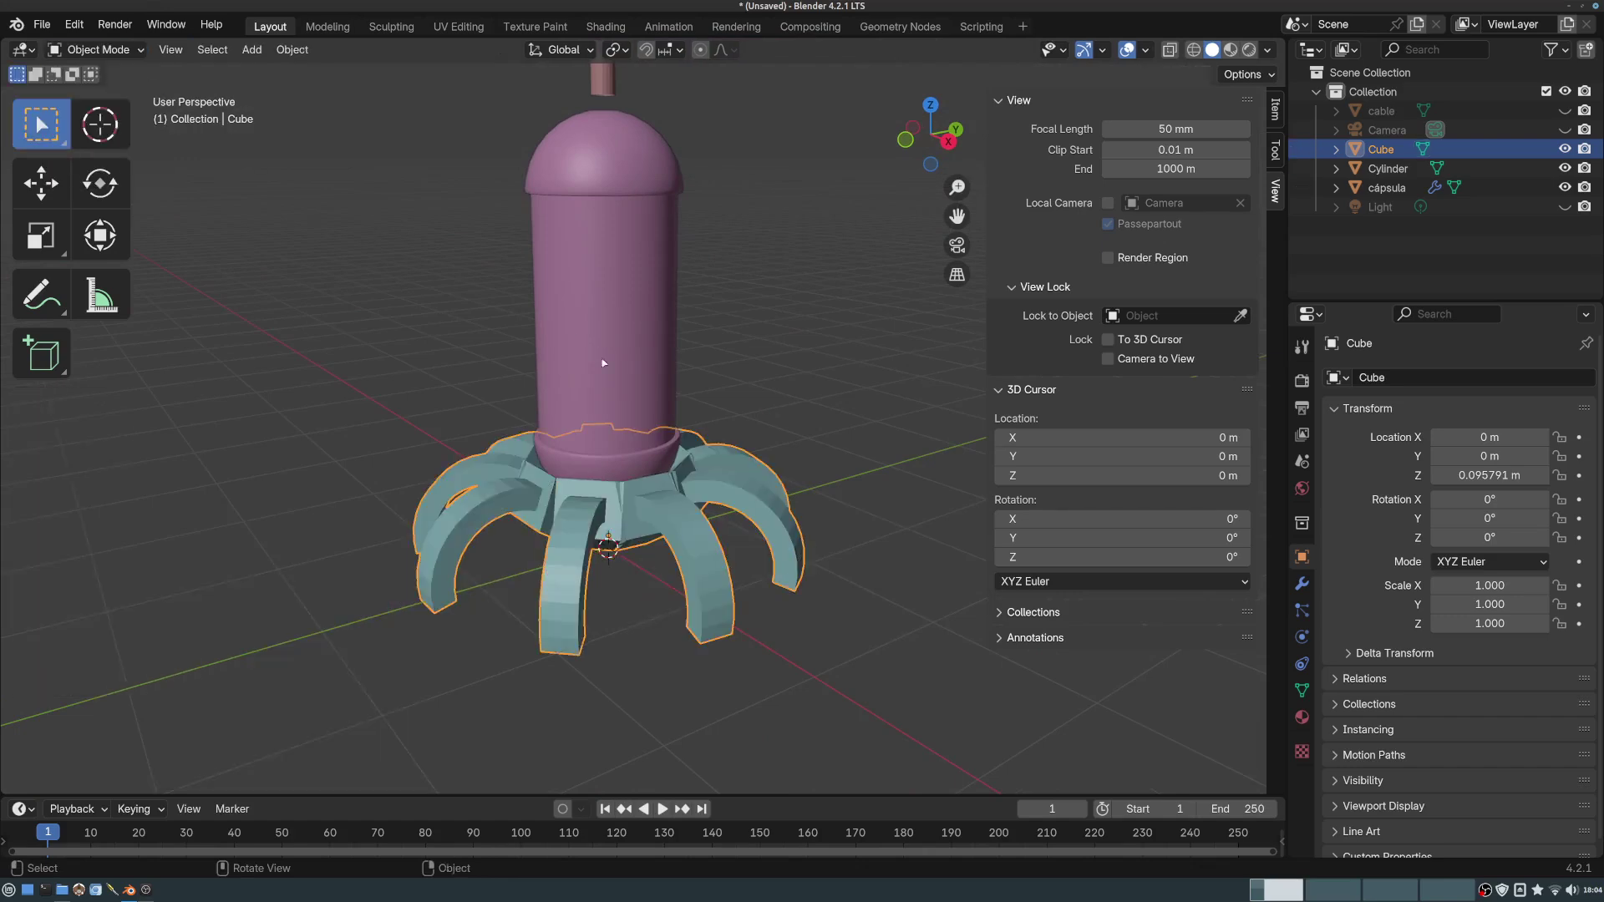
- Examine the ring of legs and how it meets the capsule's lower dome from several angles
middle_click_drag(604, 359, 768, 416)
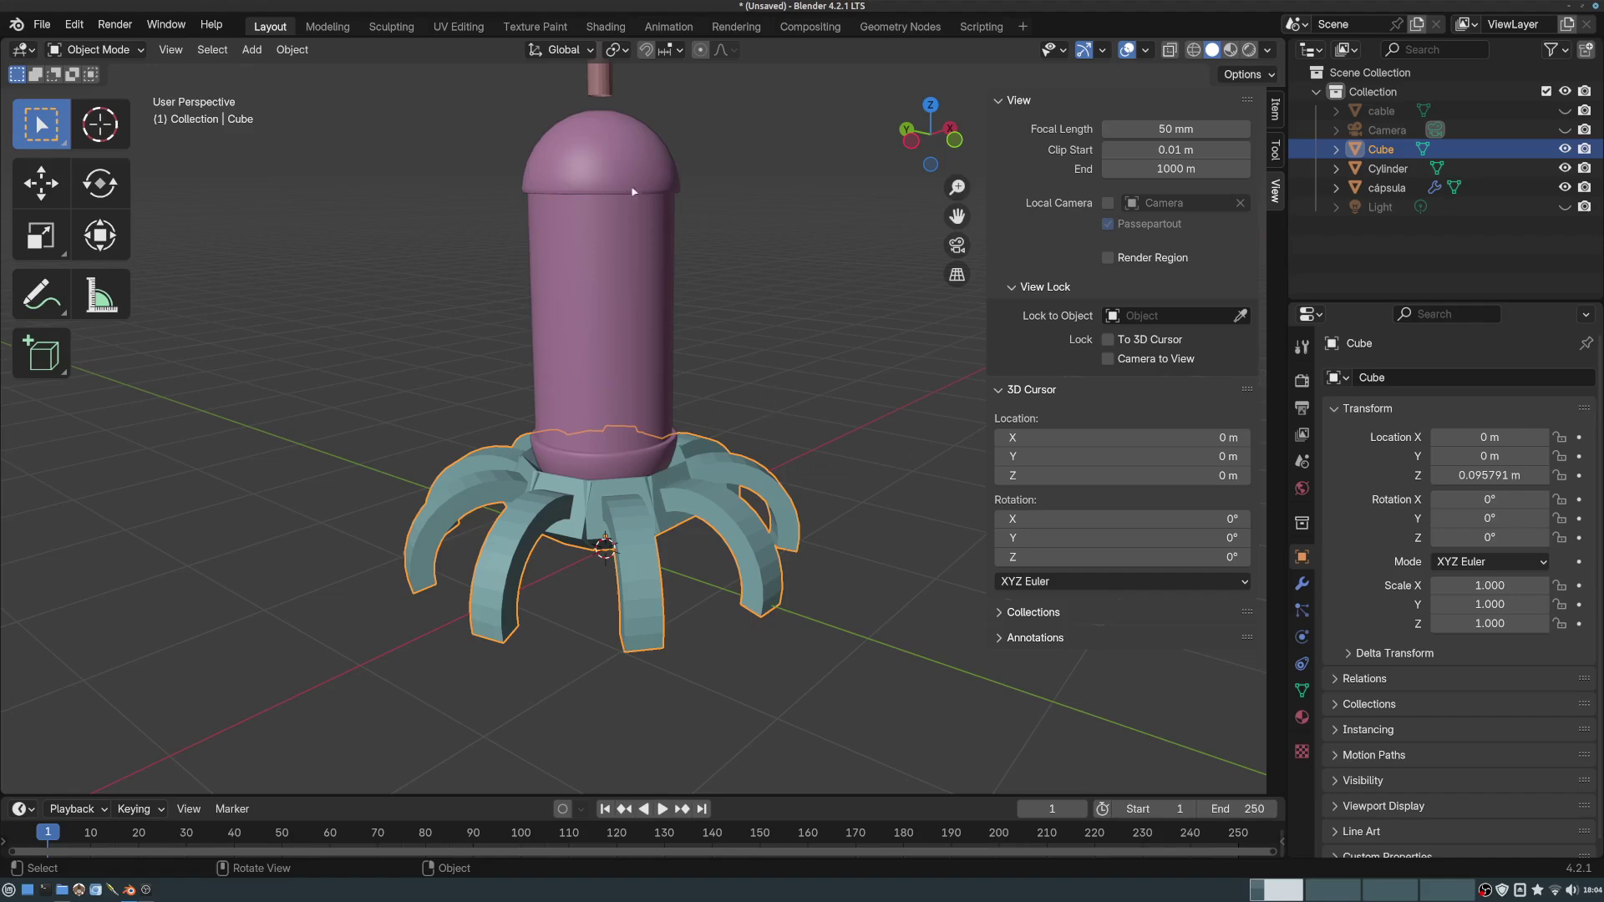
middle_click_drag(659, 359, 671, 390, "shift")
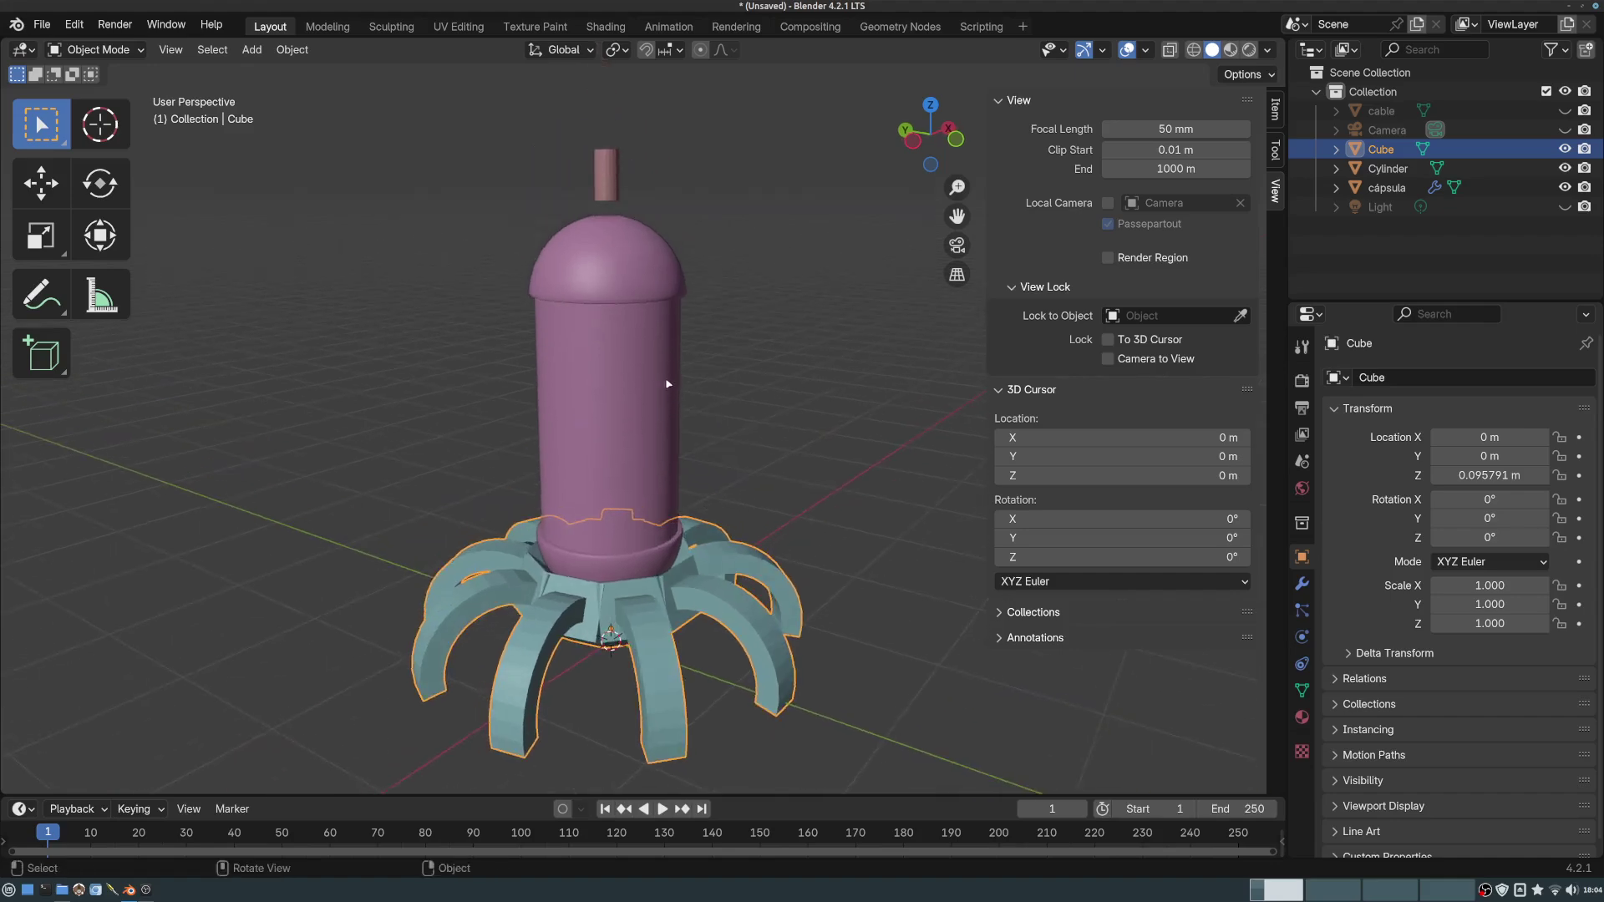
middle_click_drag(699, 453, 659, 497)
scroll(664, 464, "up", 1)
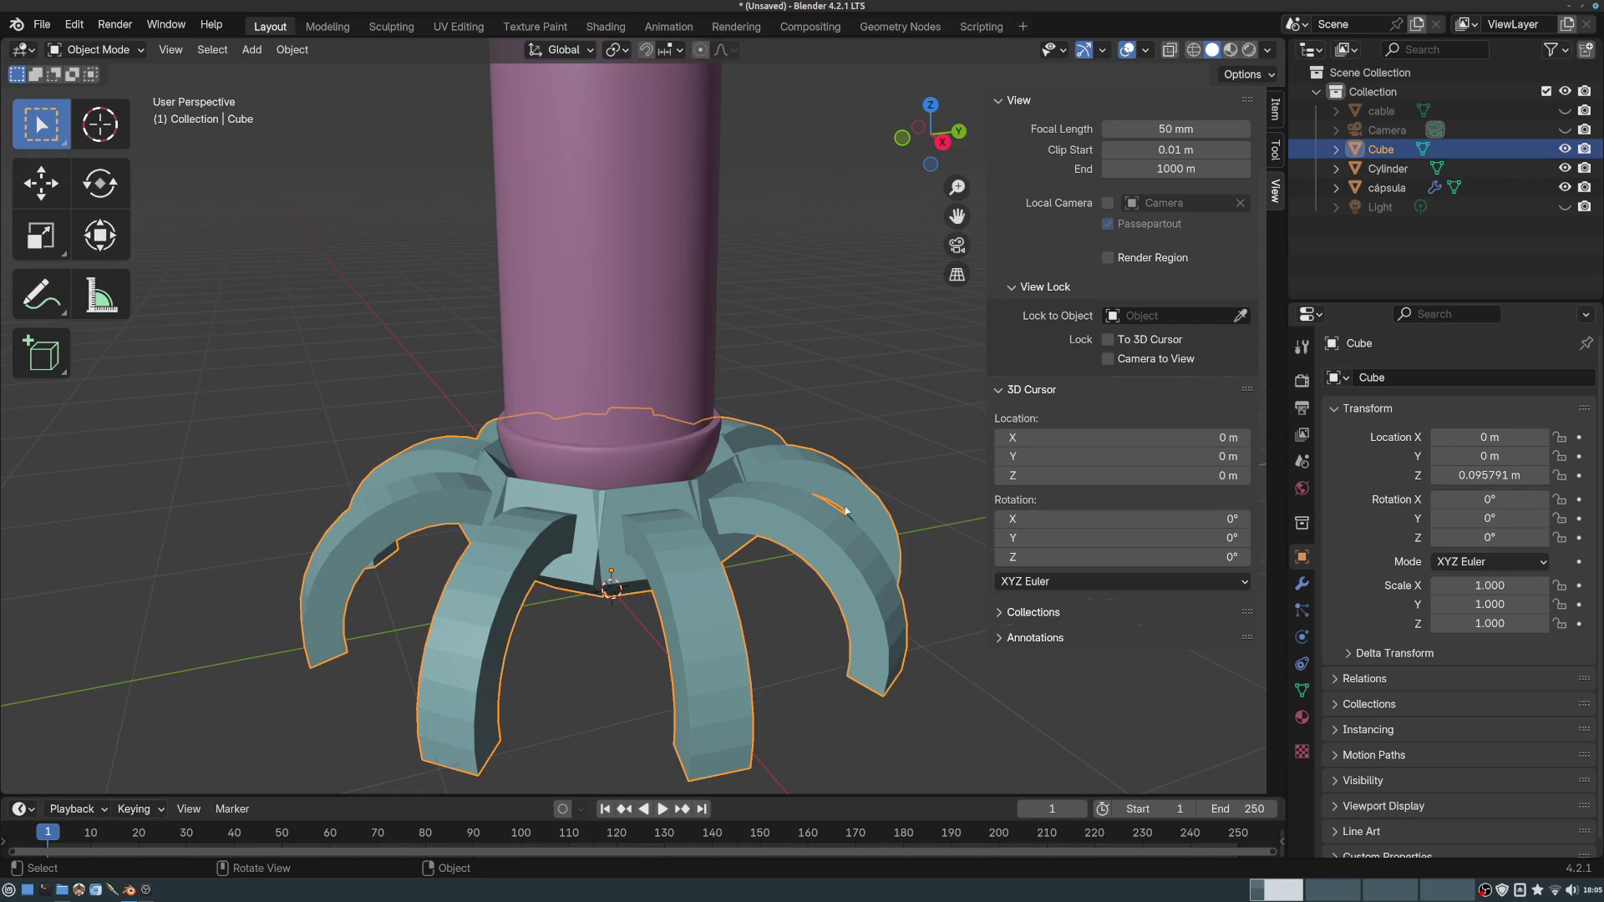
middle_click_drag(512, 499, 673, 399)
scroll(667, 335, "down", 2)
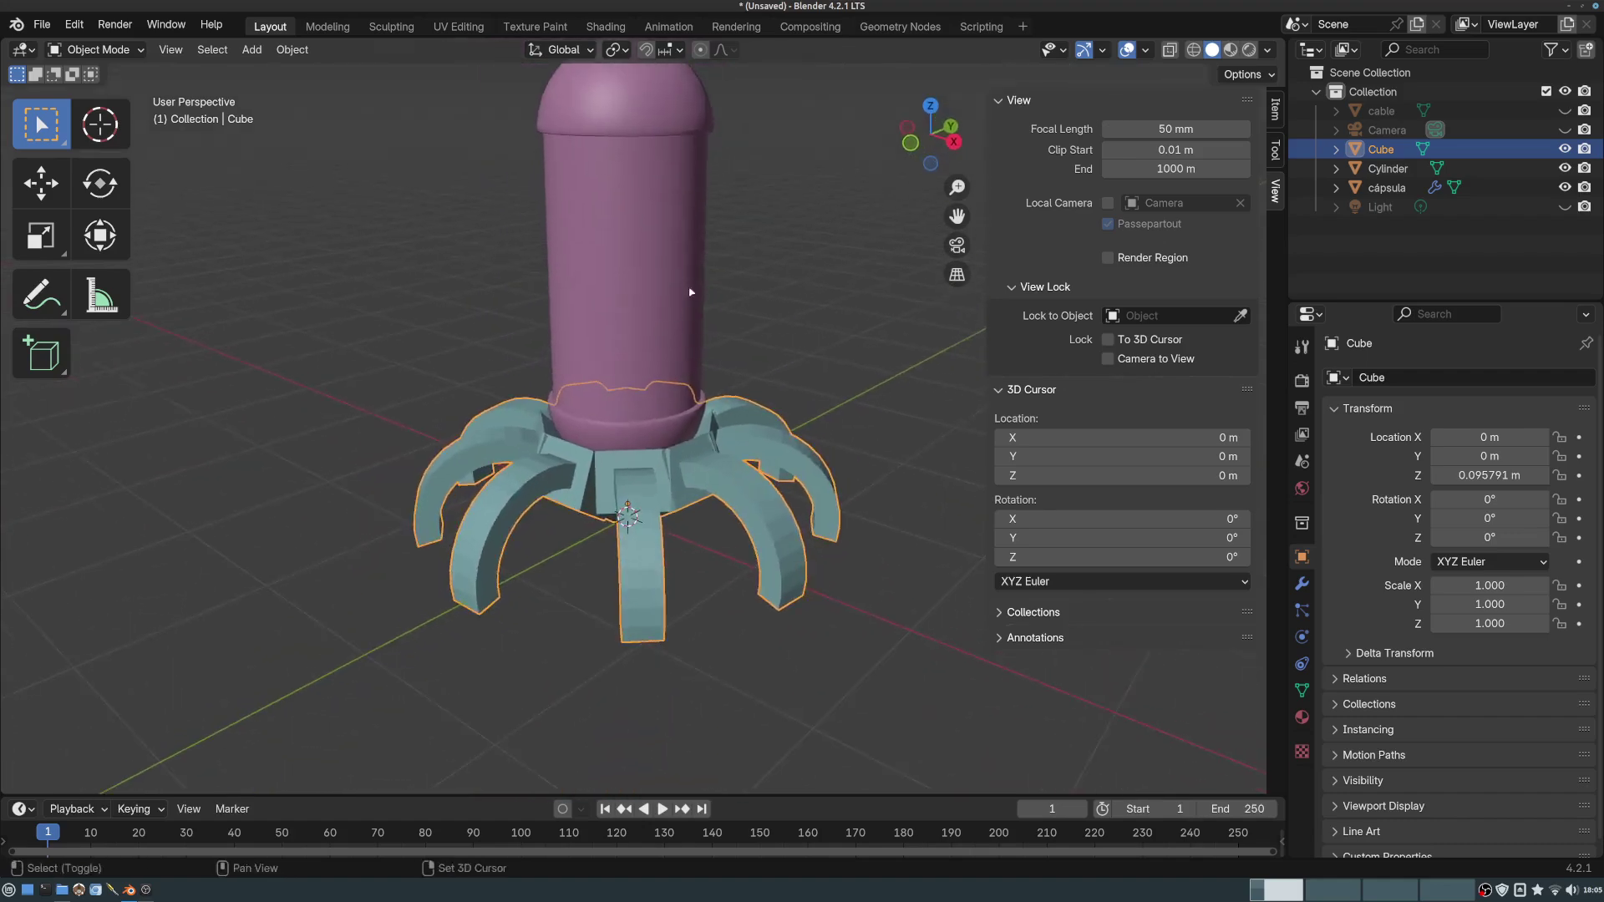
middle_click_drag(691, 290, 673, 400, "shift")
middle_click_drag(673, 401, 646, 425)
- Select the small cylinder above the capsule's upper dome and open it in Edit Mode
left_click(585, 187)
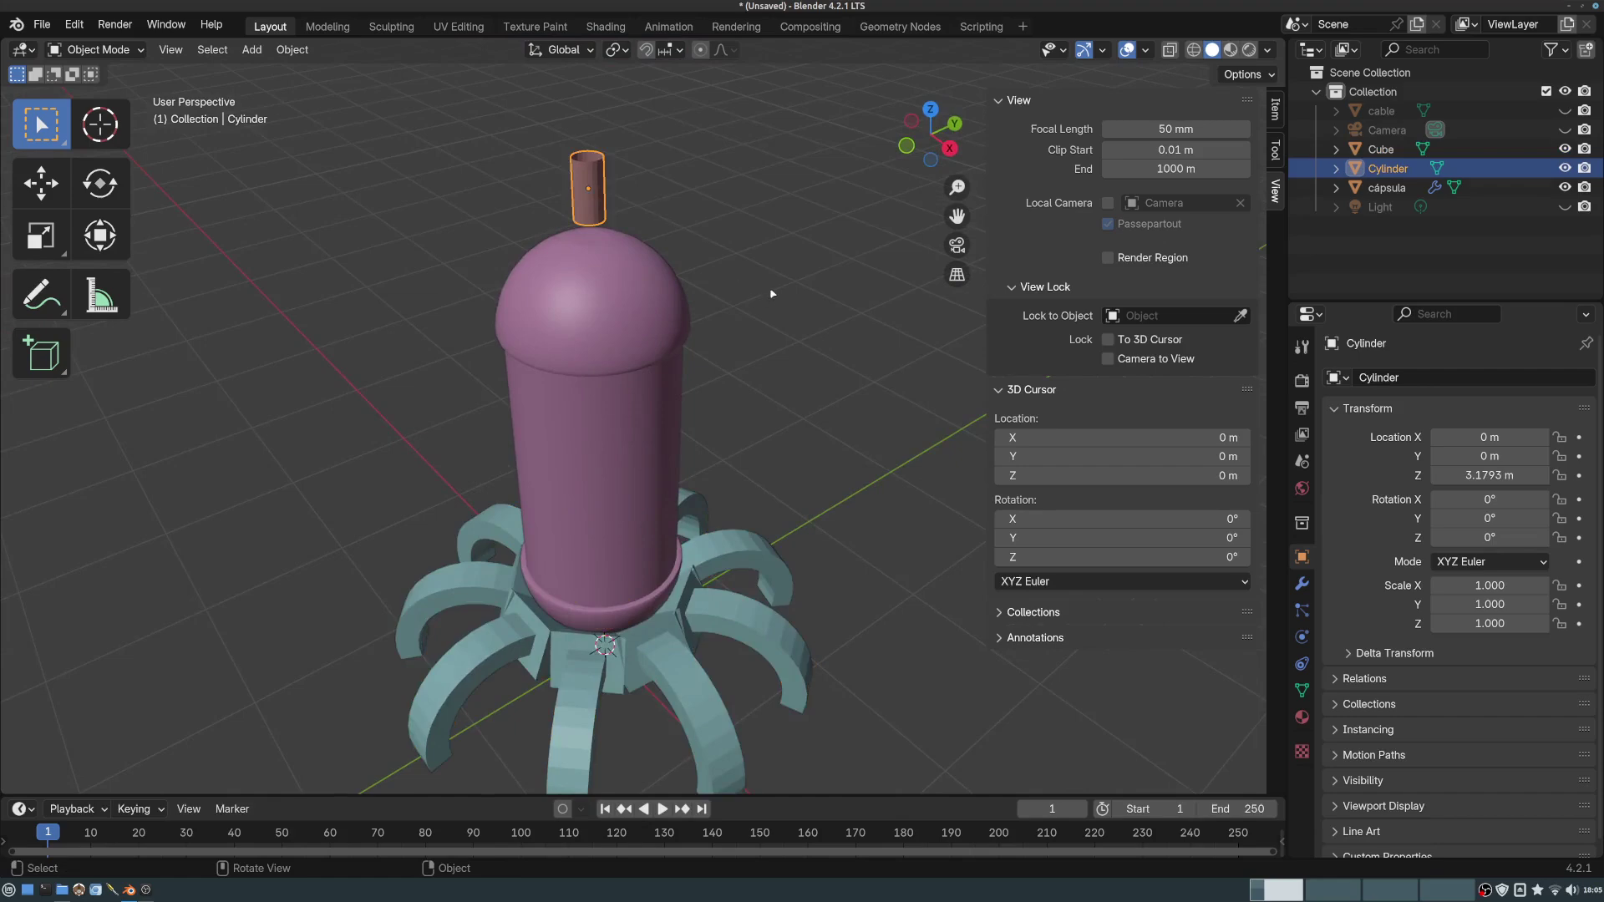
middle_click_drag(584, 188, 670, 387)
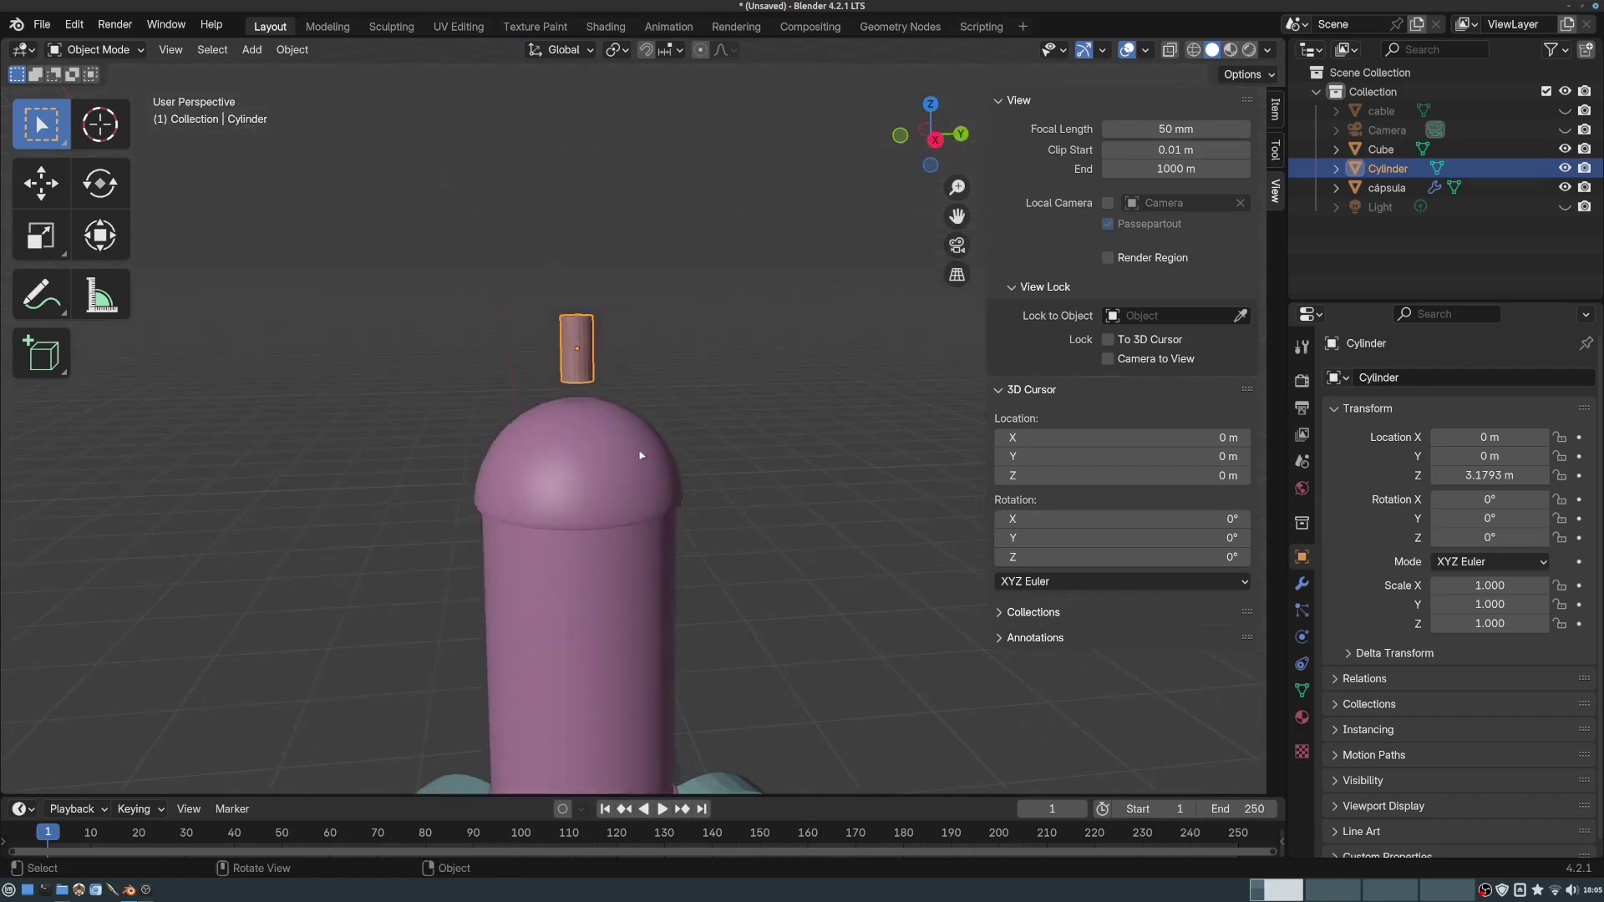
middle_click_drag(640, 455, 632, 414, "ctrl")
middle_click_drag(633, 414, 734, 348, "shift")
middle_click_drag(838, 501, 816, 487, "shift")
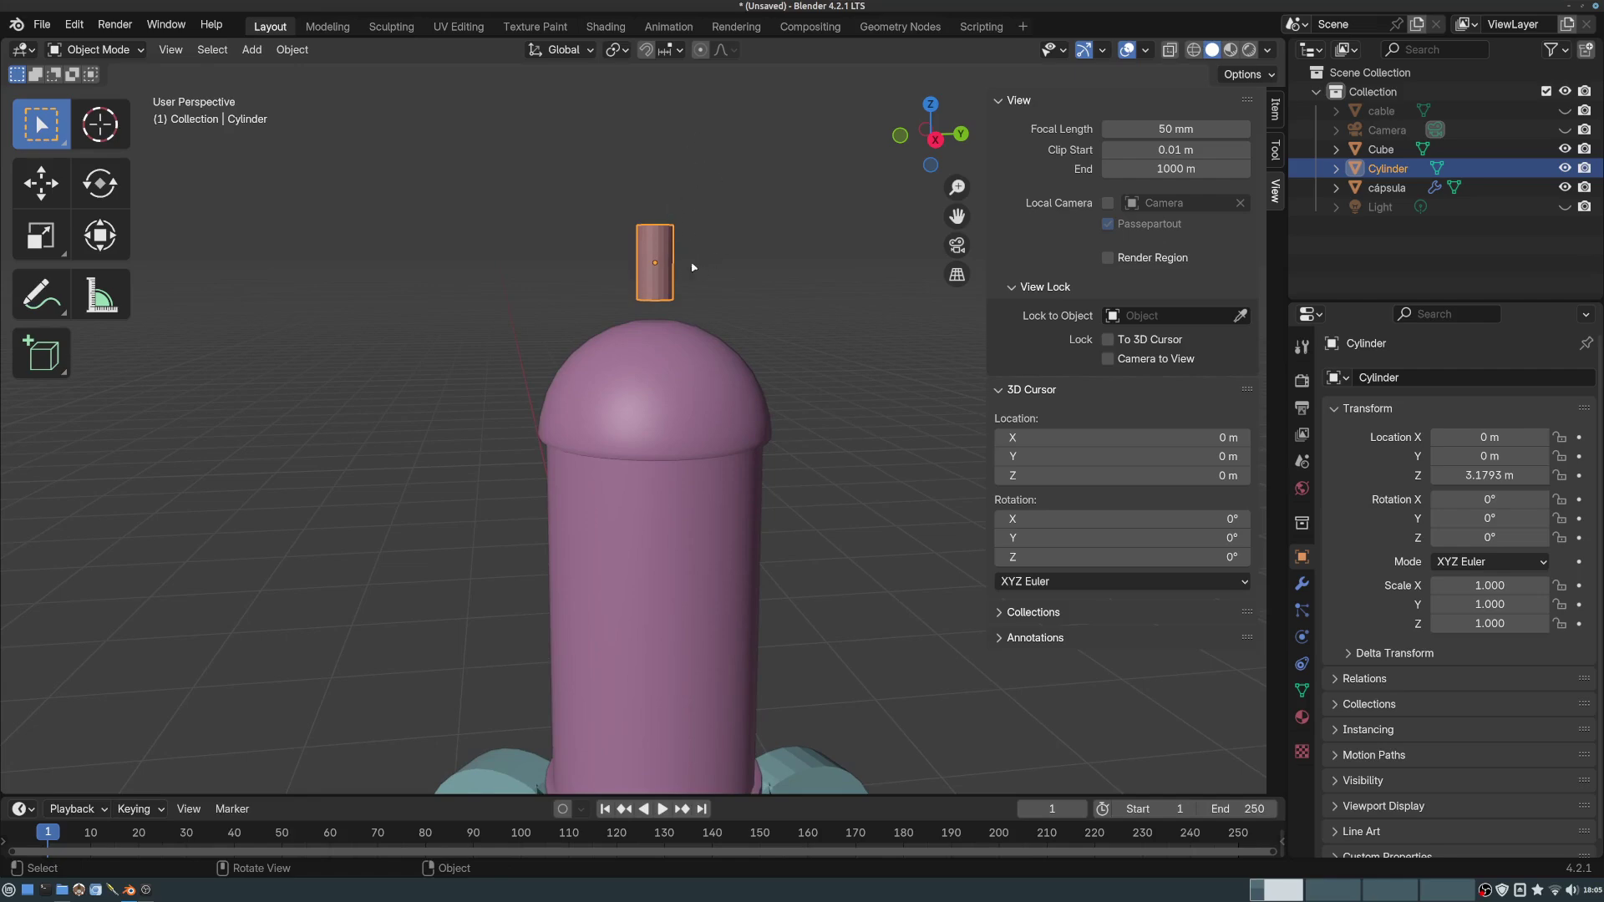
key("Tab")
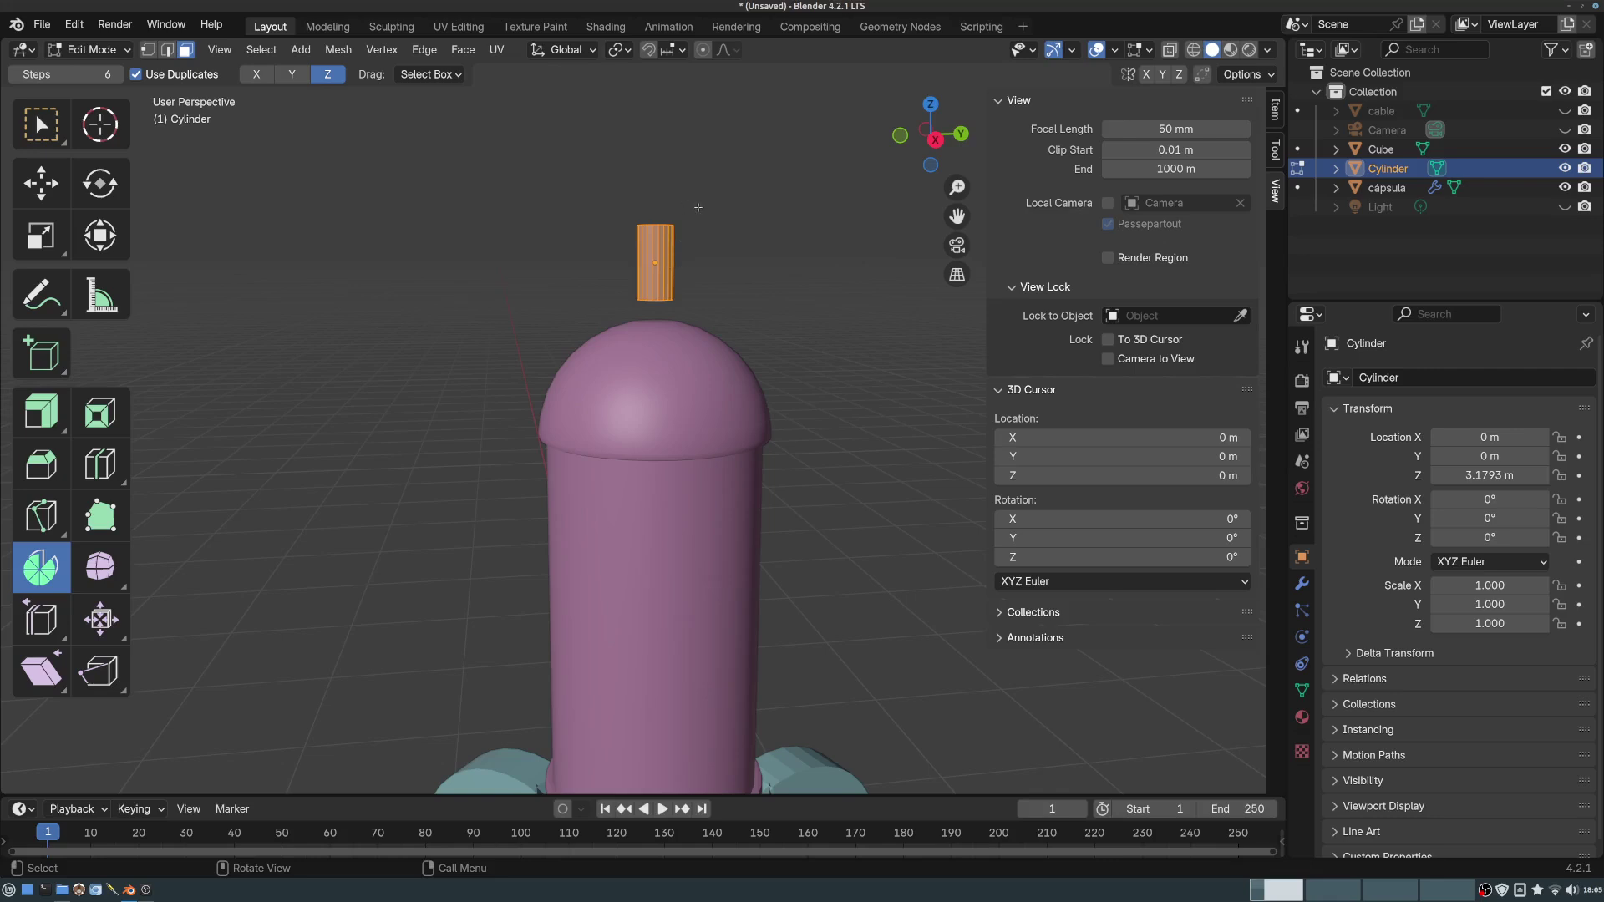
middle_click_drag(708, 204, 702, 200)
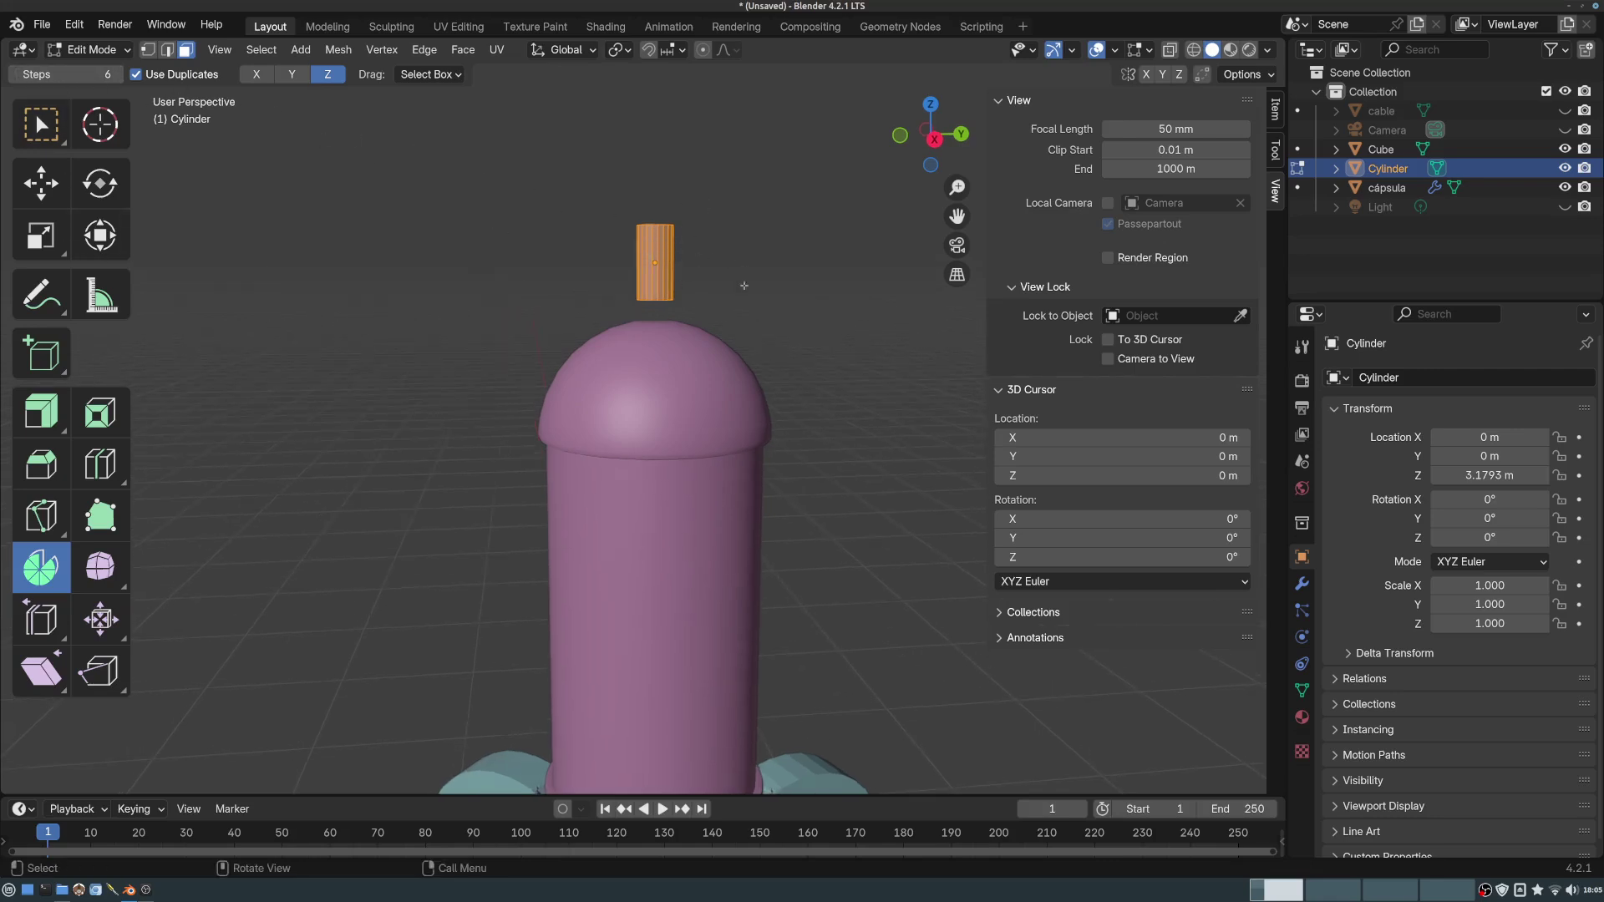
- Switch to orthographic projection and move the cylinder's mesh about -0.57 m along Y
middle_click_drag(743, 271, 743, 276)
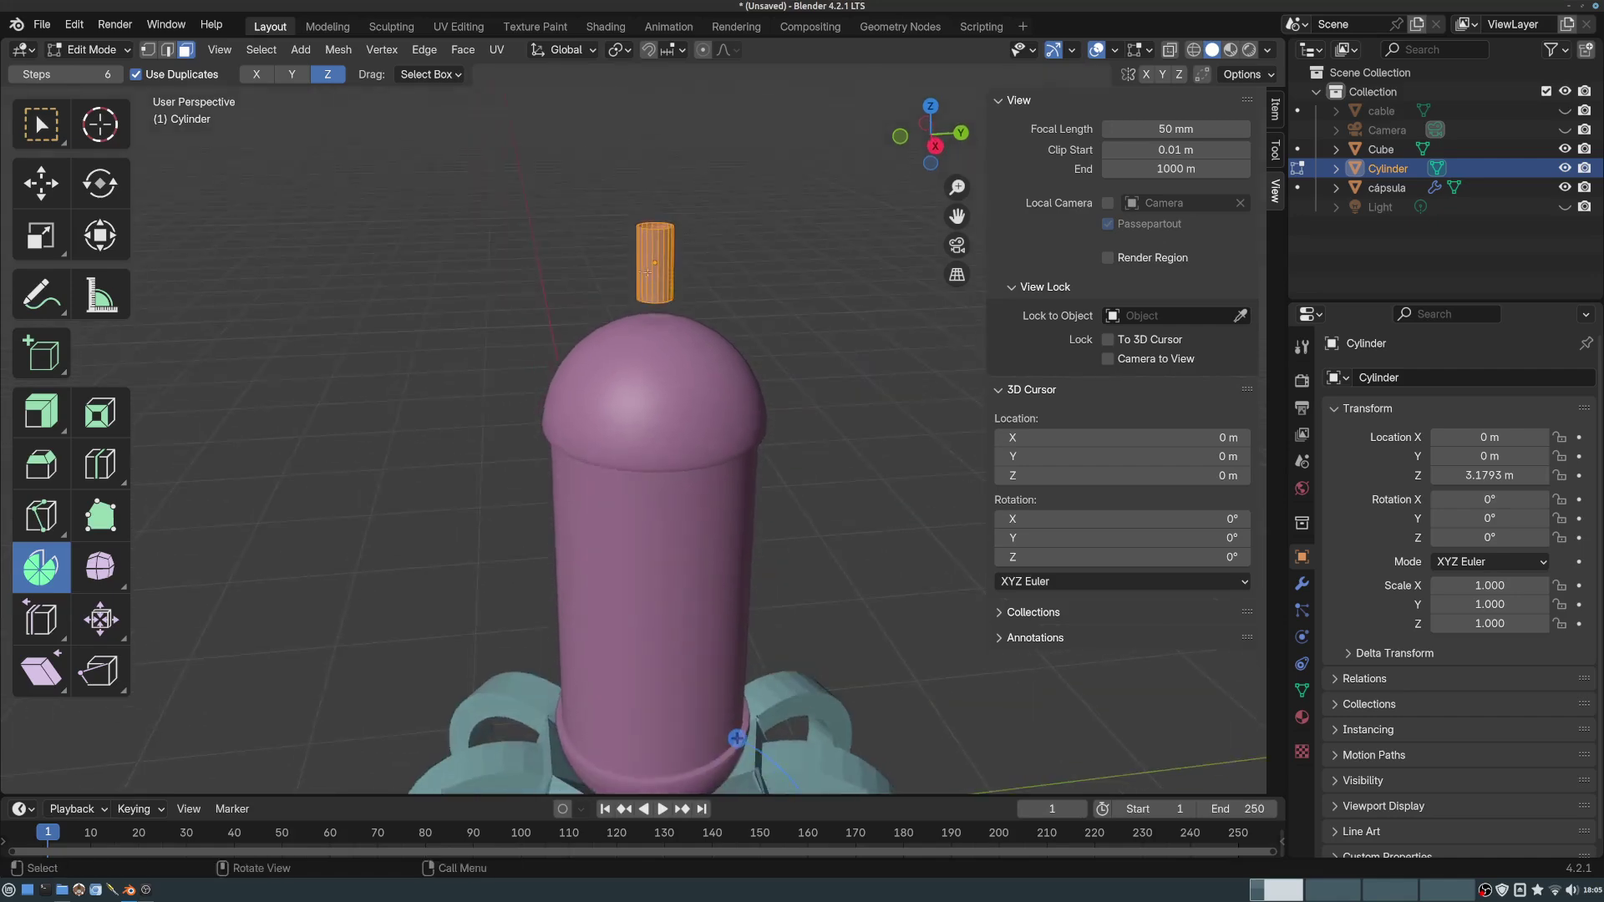
scroll(647, 272, "up", 8)
scroll(661, 229, "down", 8)
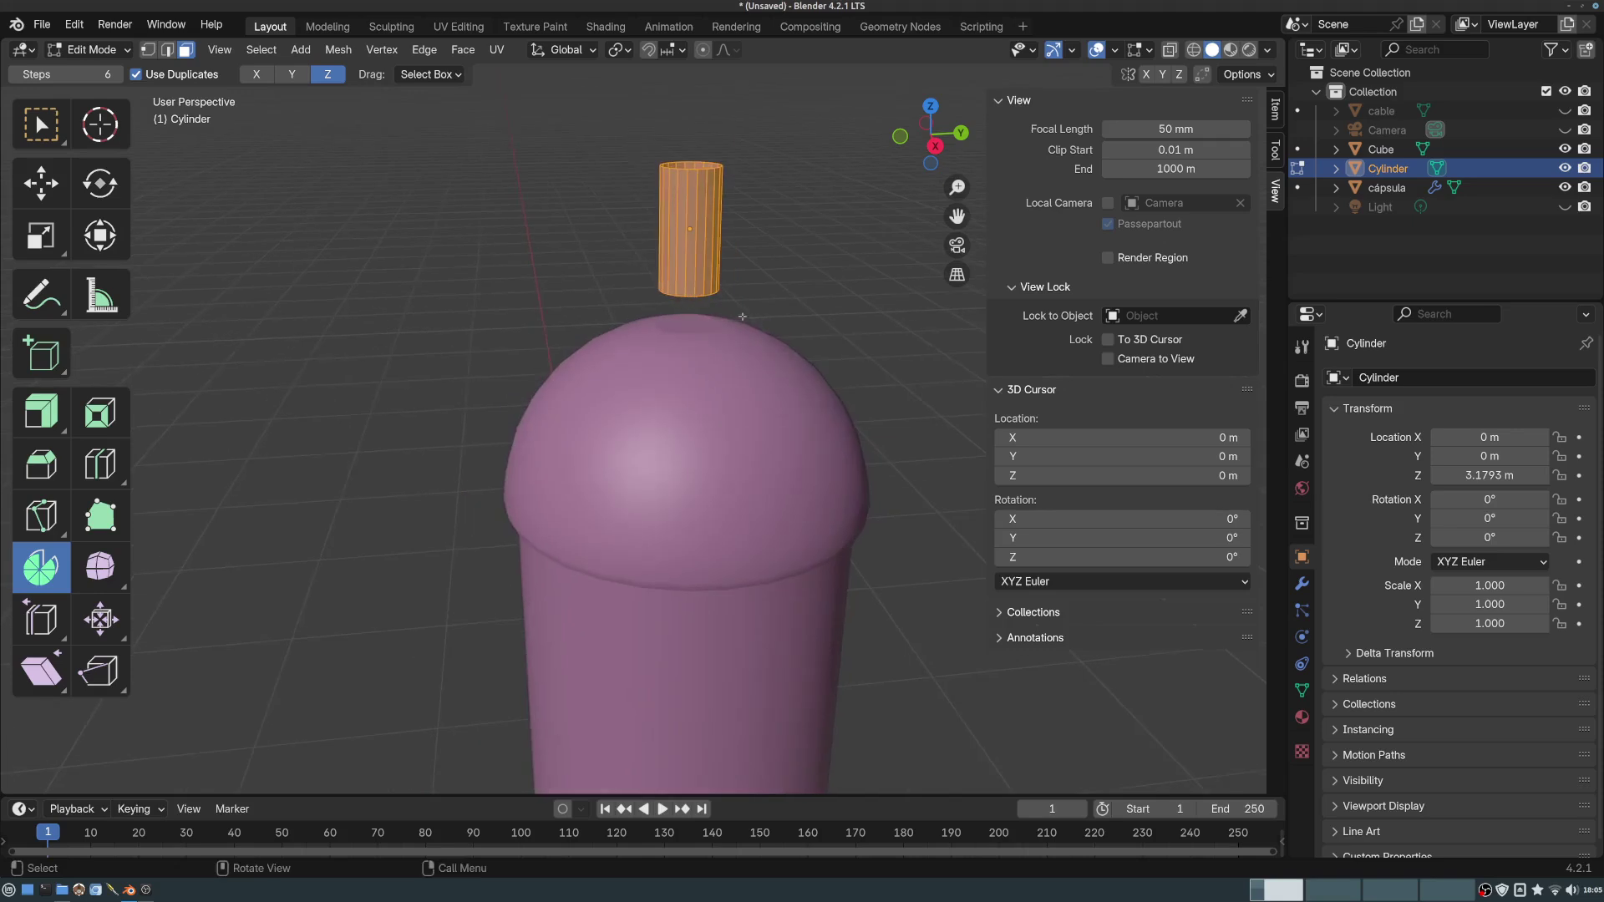
left_click(957, 276)
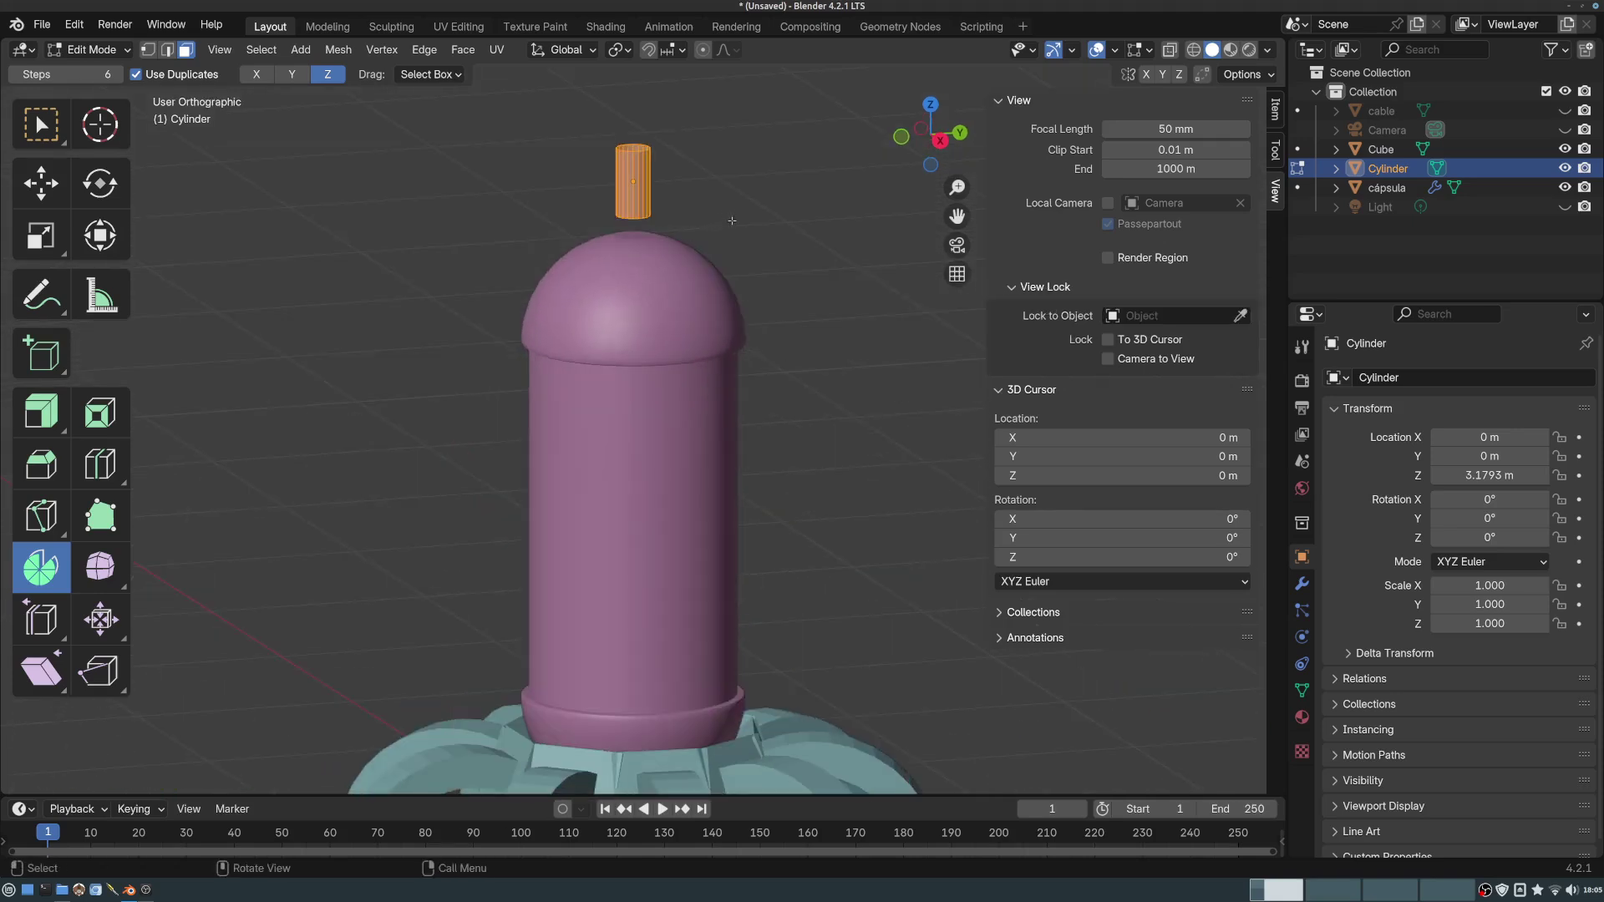
key("g")
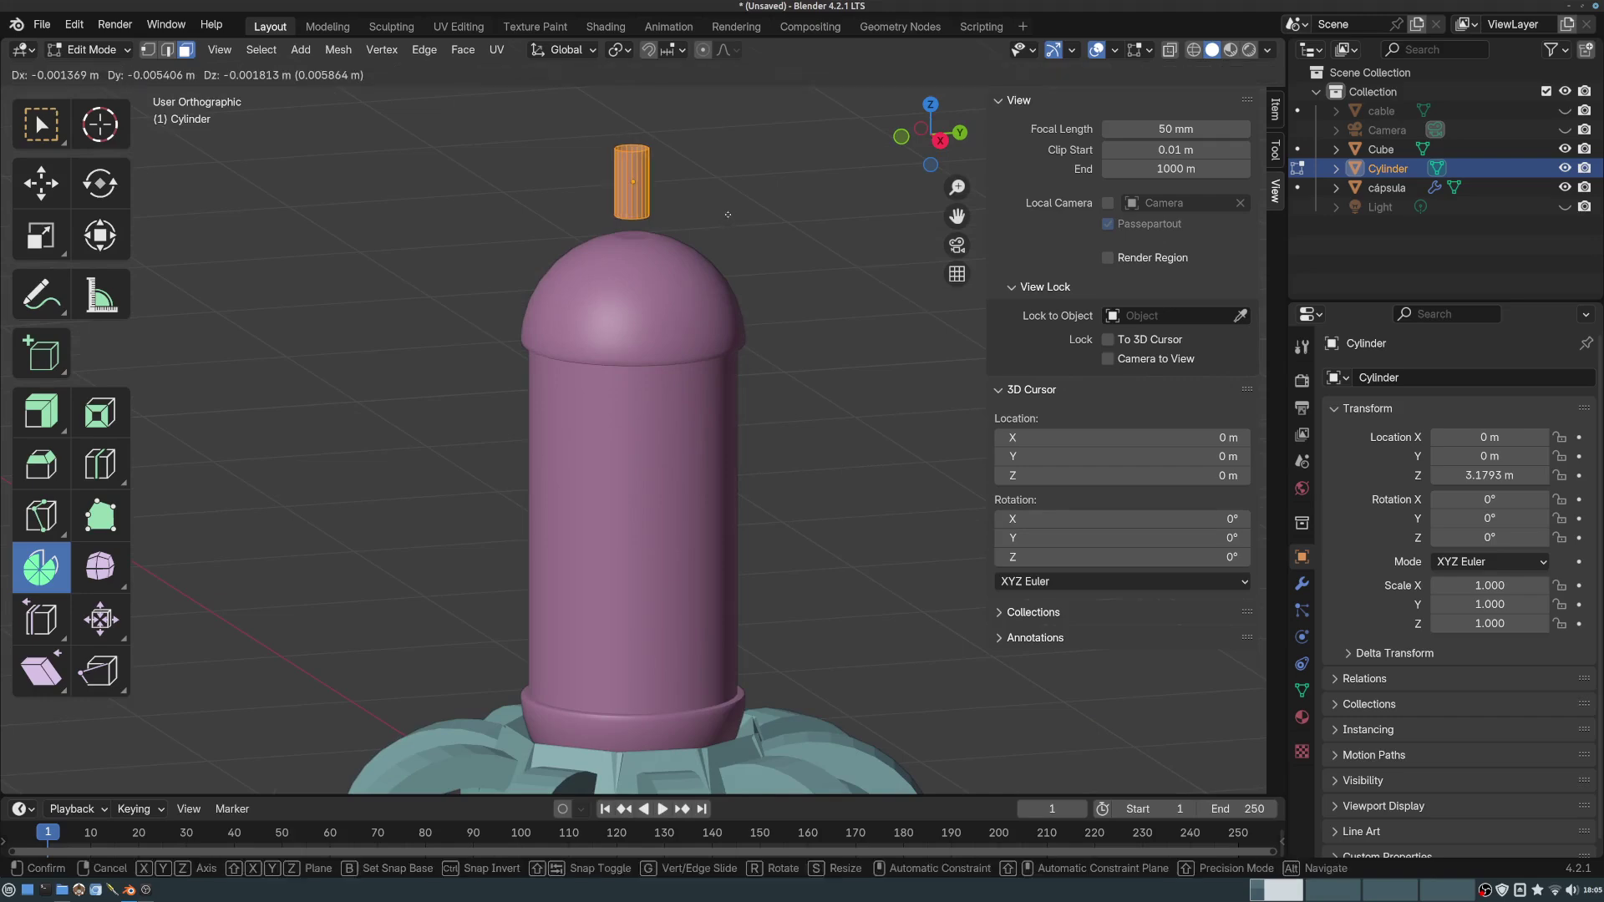
key("y")
left_click(610, 242)
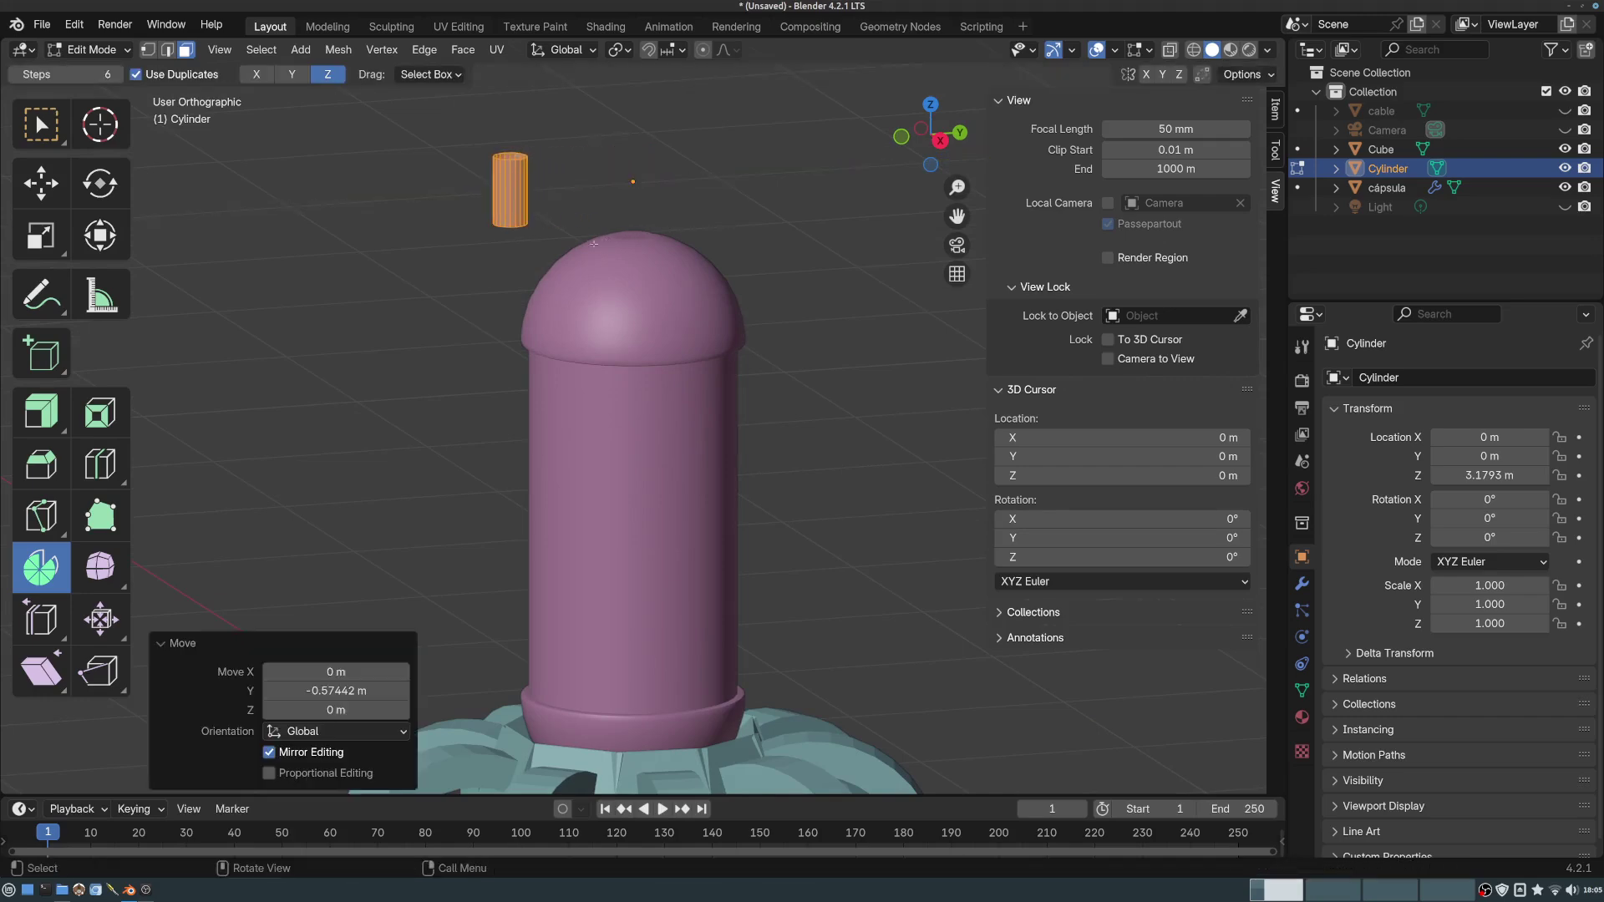
- Lower the cylinder's mesh about 0.57 m along Z so it sits beside the capsule's upper dome
middle_click_drag(610, 242, 593, 237)
key("g")
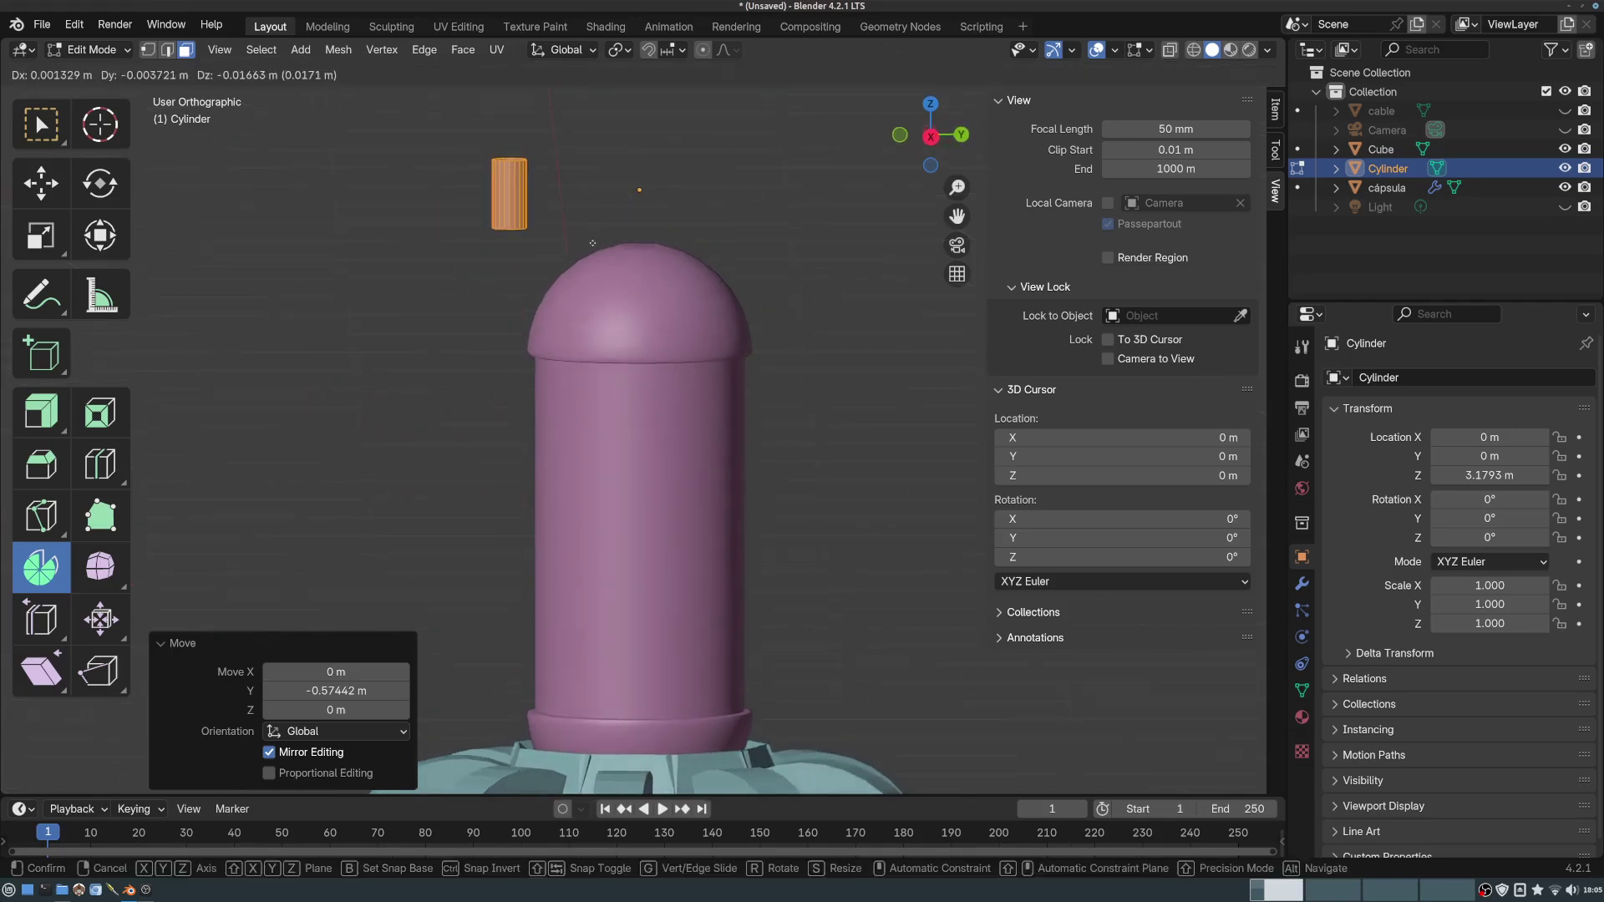
key("z")
left_click(575, 367)
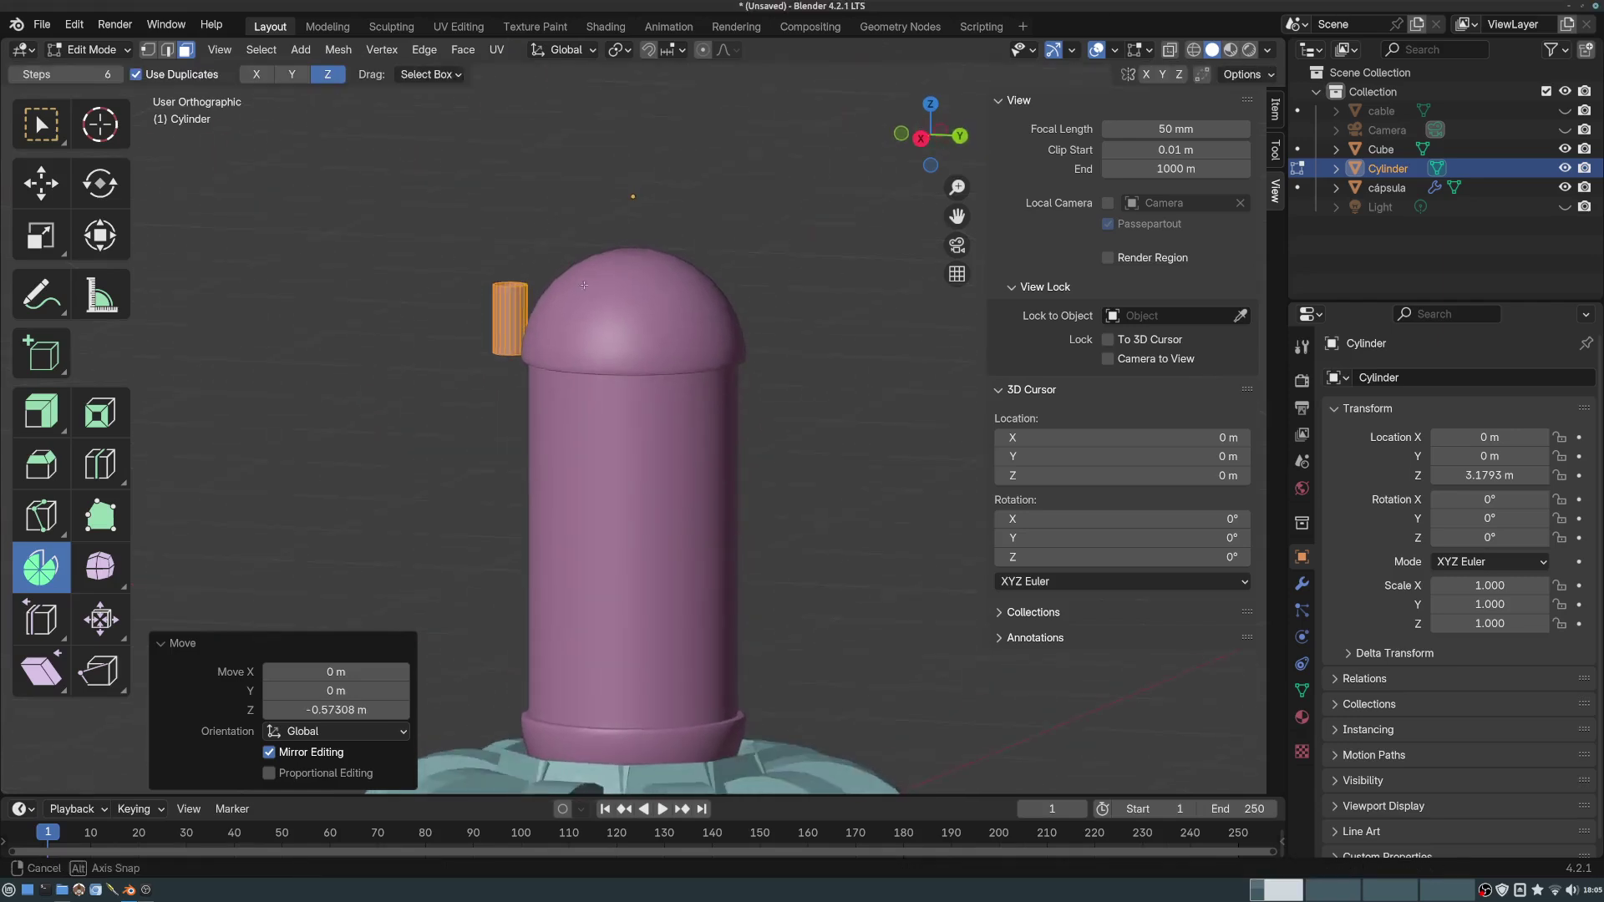
- Select the cylinder's bottom edge loop and extrude it inward at a scale of about 0.774
scroll(509, 174, "up", 5)
middle_click_drag(509, 174, 582, 343)
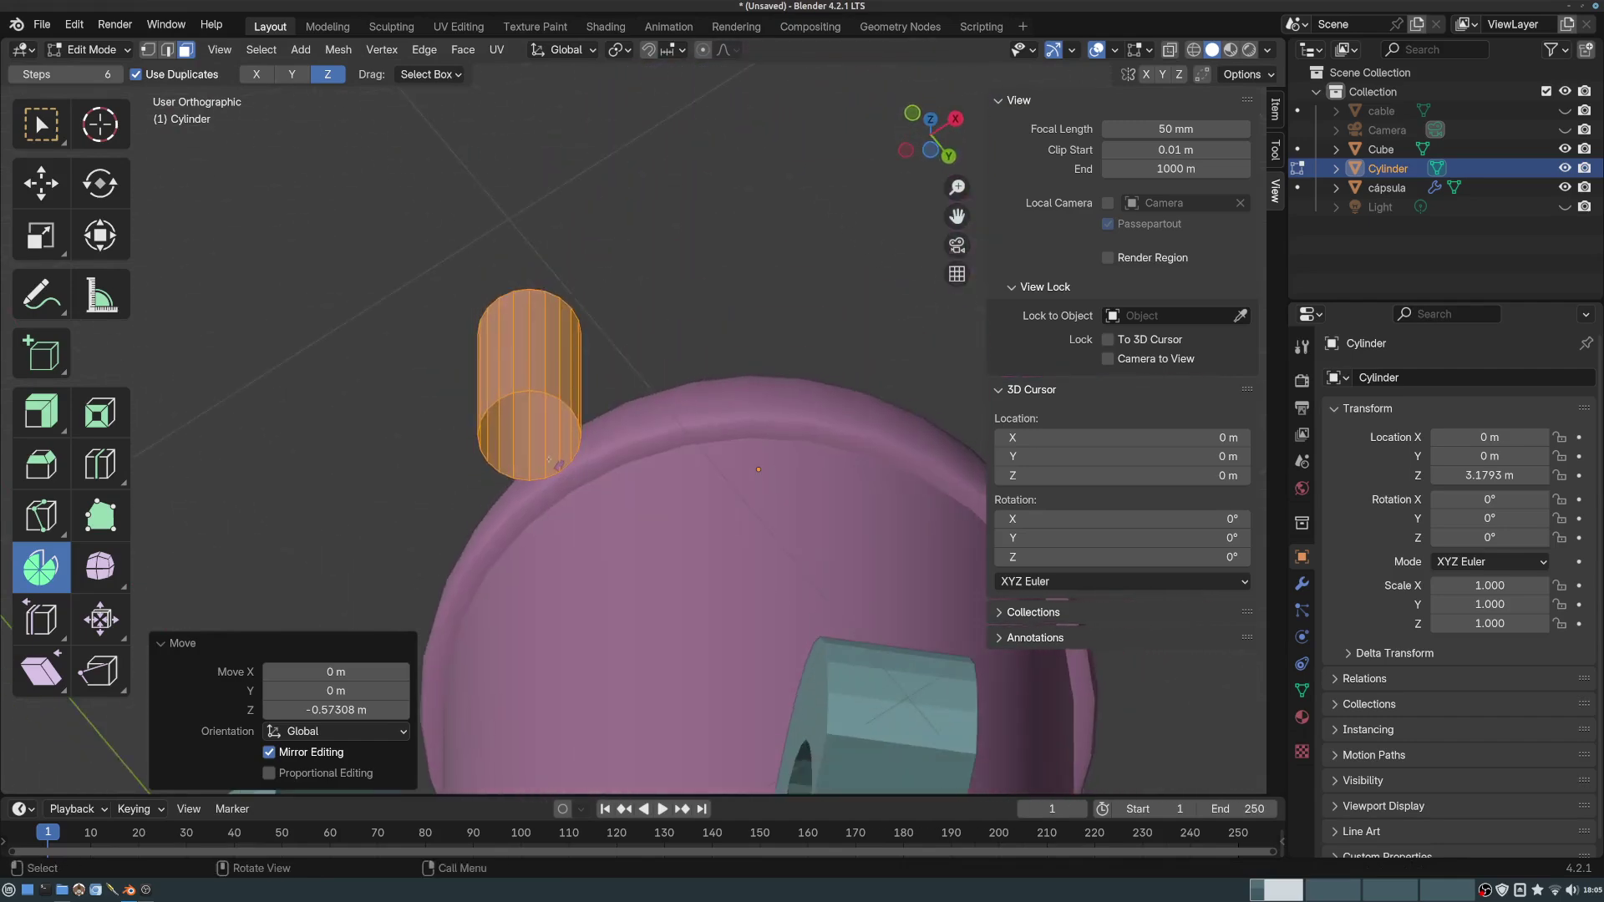
scroll(543, 427, "up", 3)
left_click(508, 355)
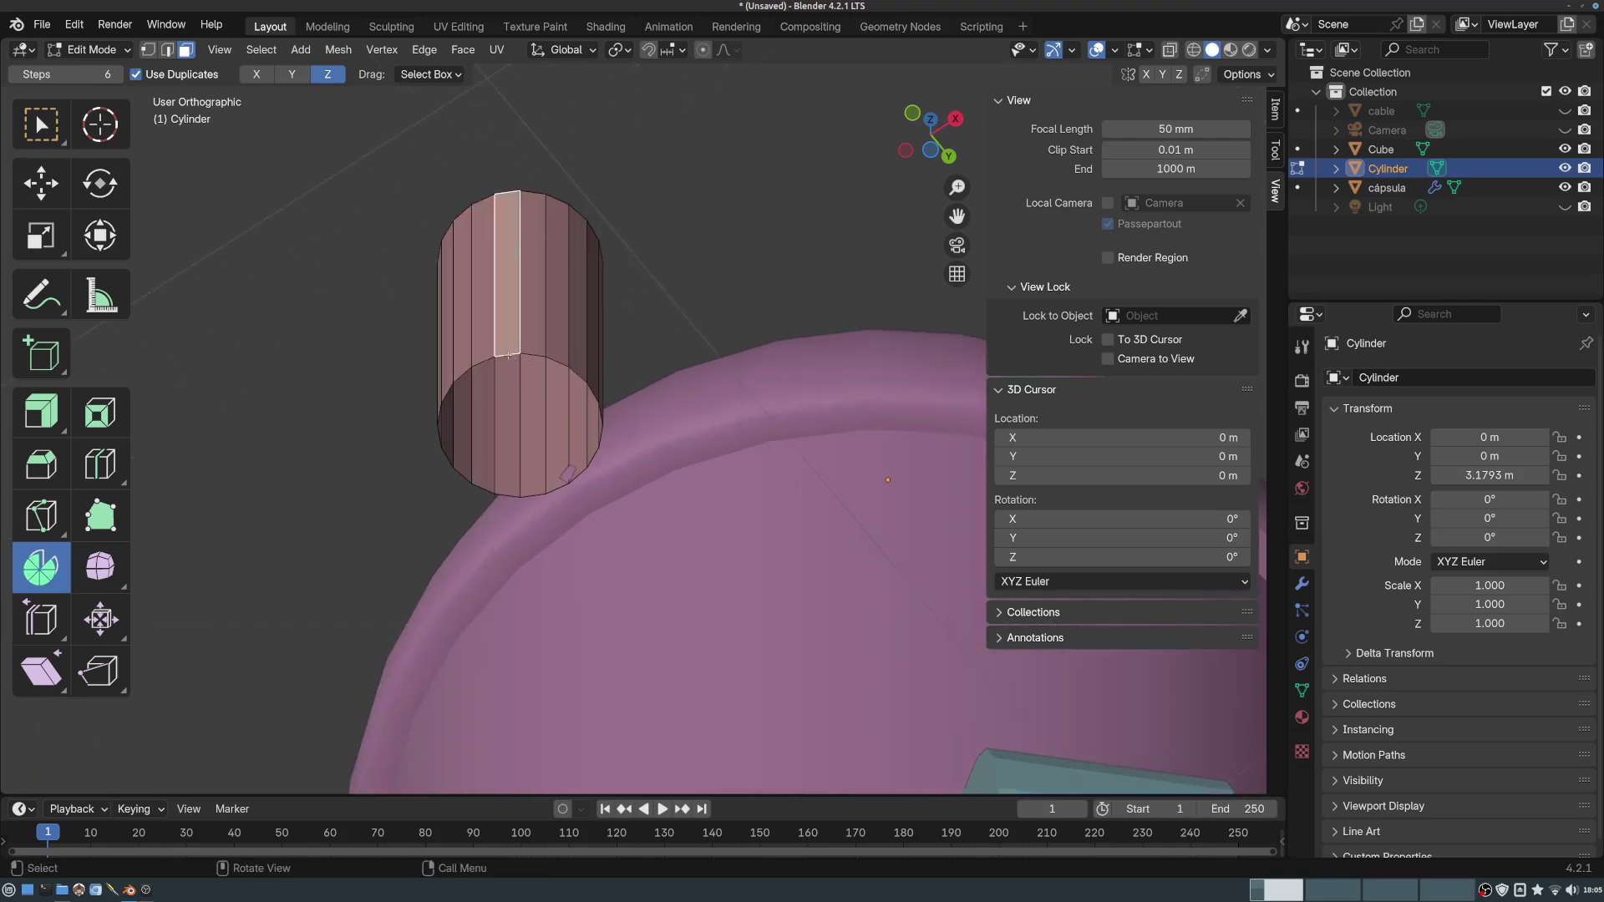
key("2")
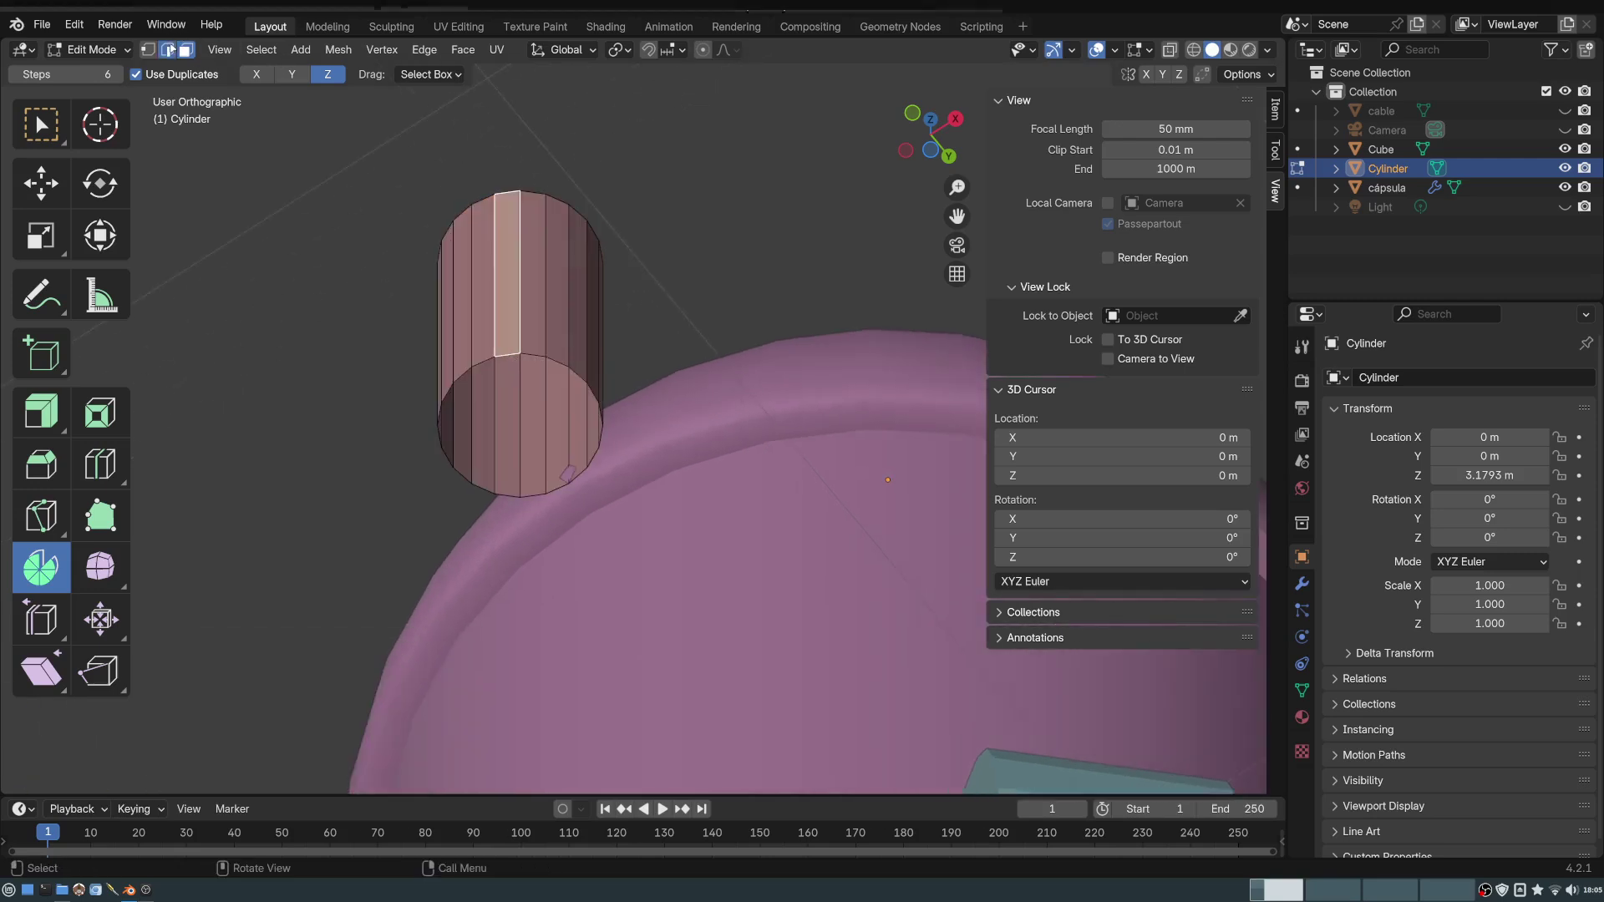
key("alt+a")
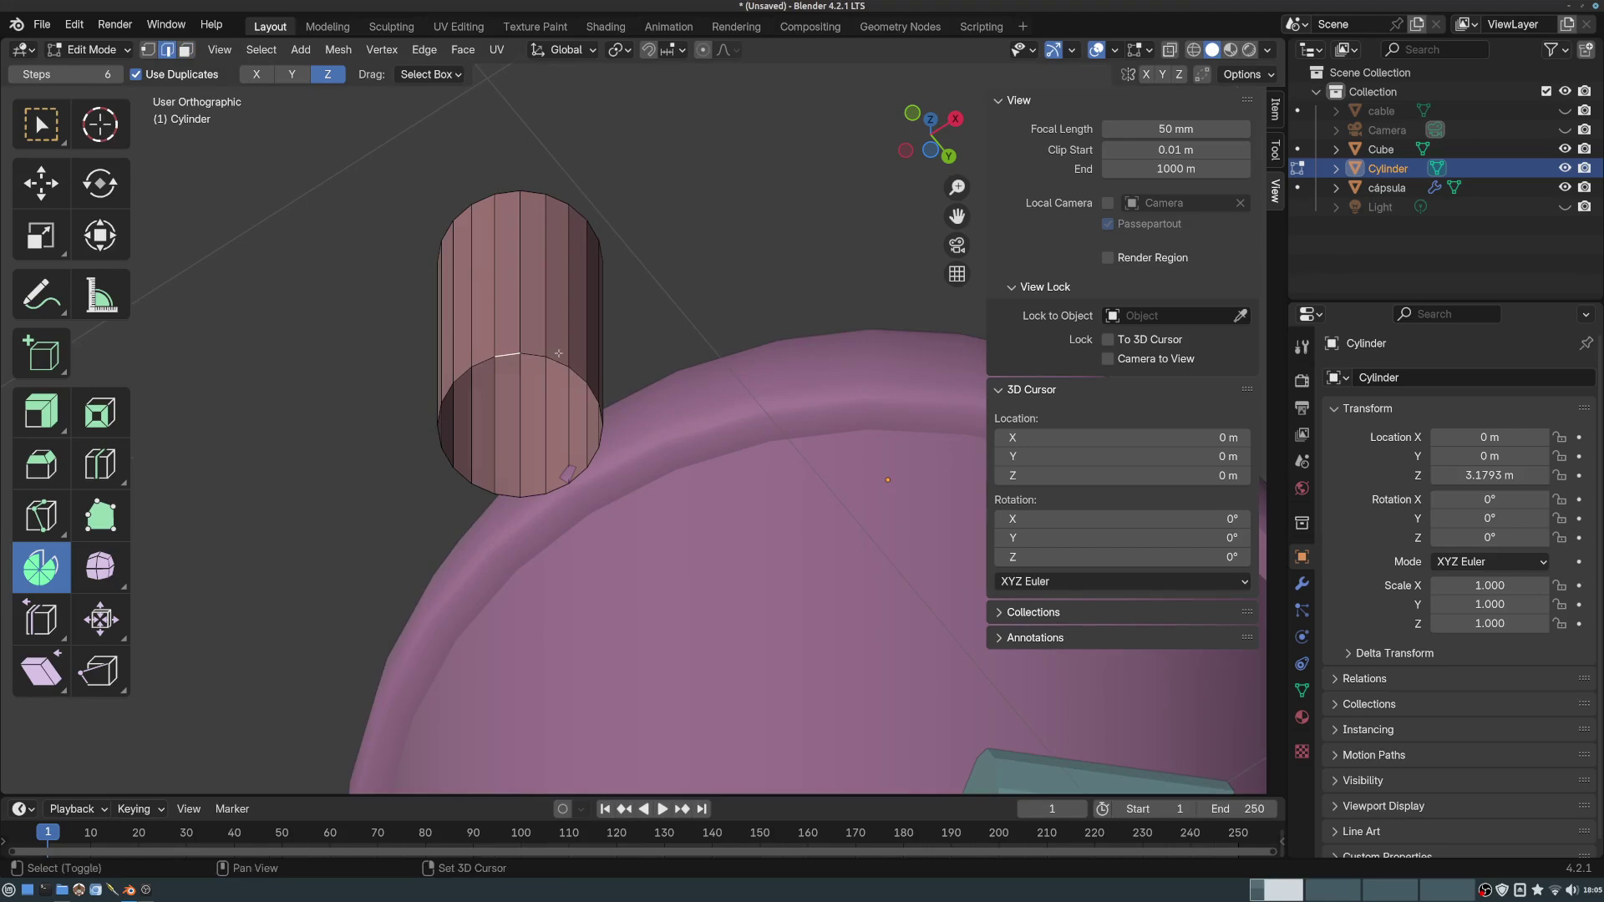
left_click(554, 358, "alt")
middle_click_drag(585, 358, 689, 357)
key("e")
key("s")
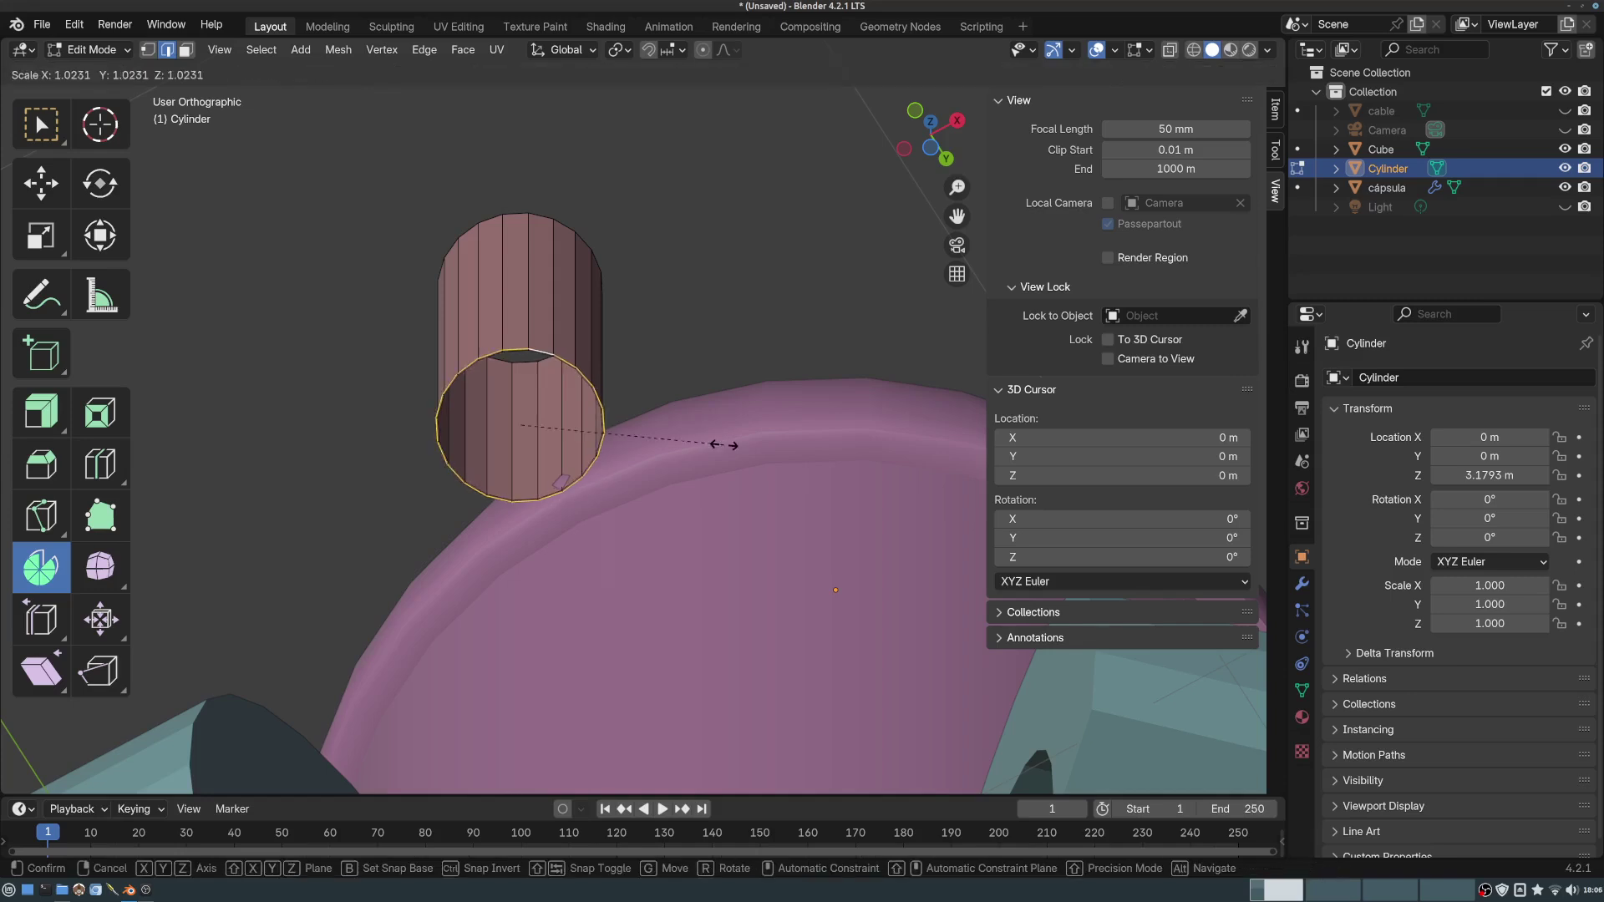
left_click(673, 456)
- Extrude the inner bottom loop down about 0.06 m along Z and taper its end to about 0.786 scale
mouse_move(672, 456)
middle_mouse_down()
mouse_move(669, 485)
mouse_move(666, 451)
middle_mouse_up()
key("g")
key("z")
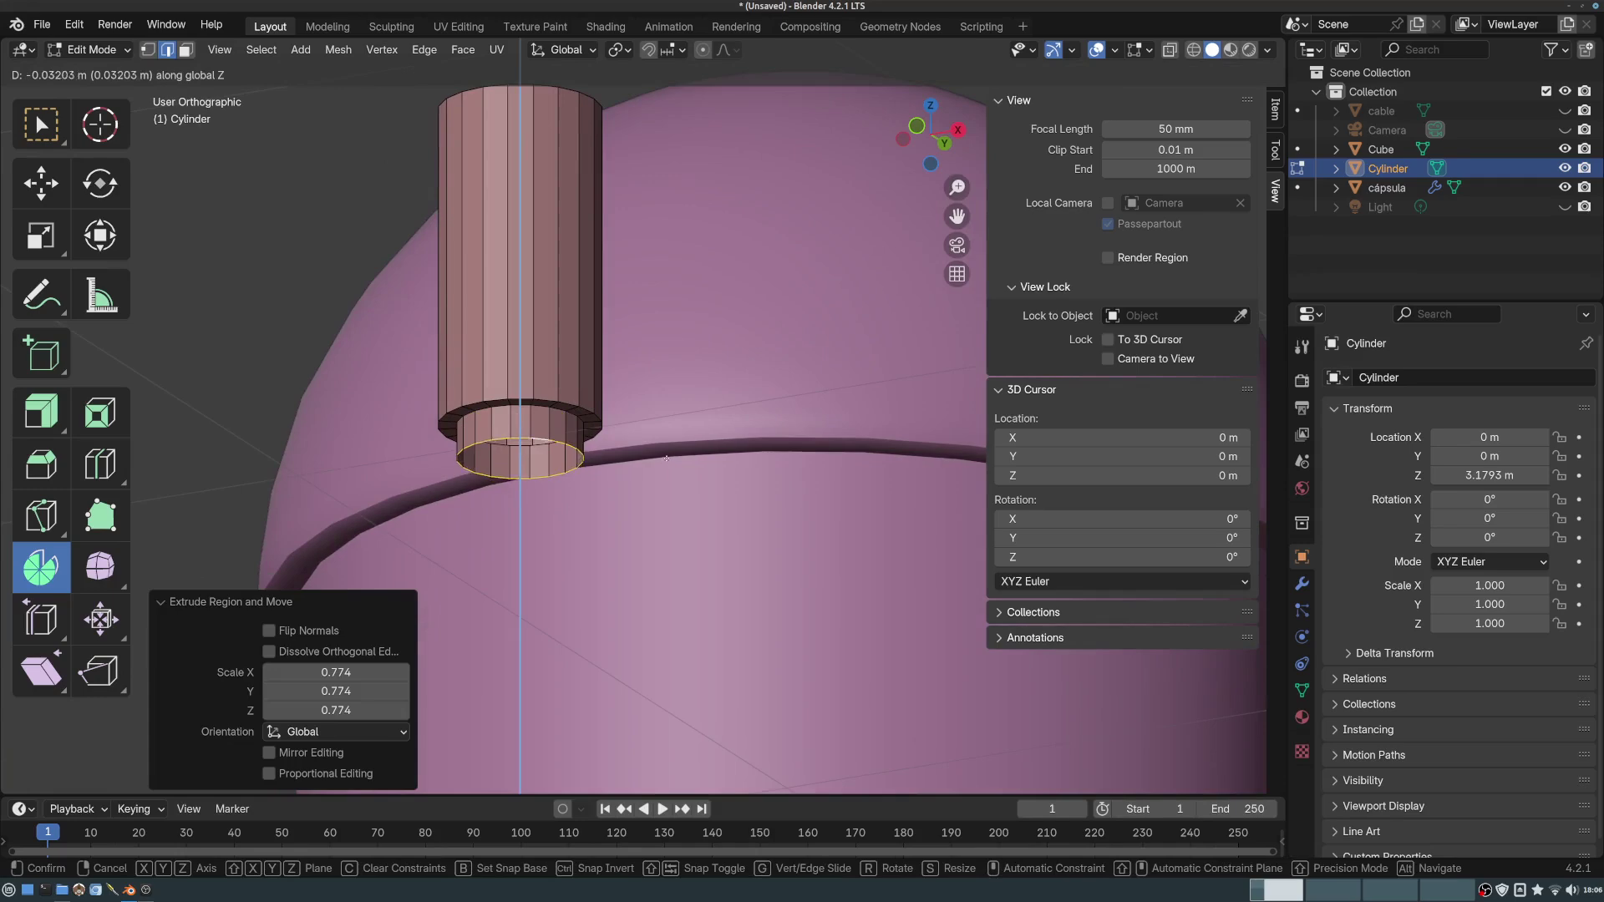
left_click(668, 476)
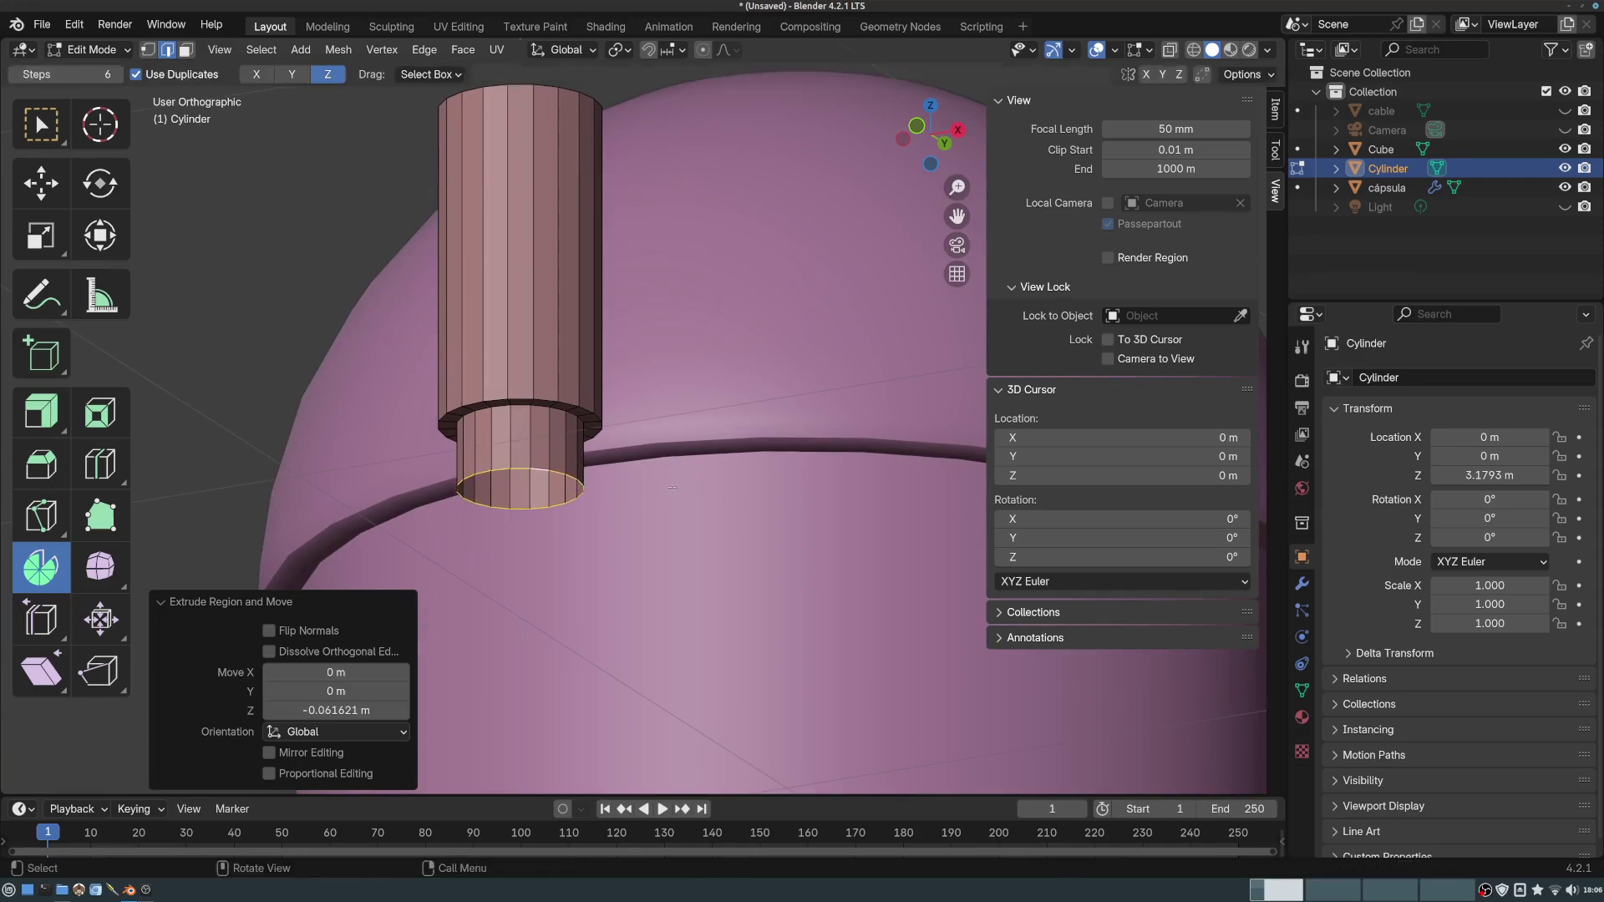
key("s")
left_click(698, 510)
- Extrude the nozzle's lower rim inward at about 0.605 scale, and extrude that loop up about 0.1 m along Z to hollow it
key("e")
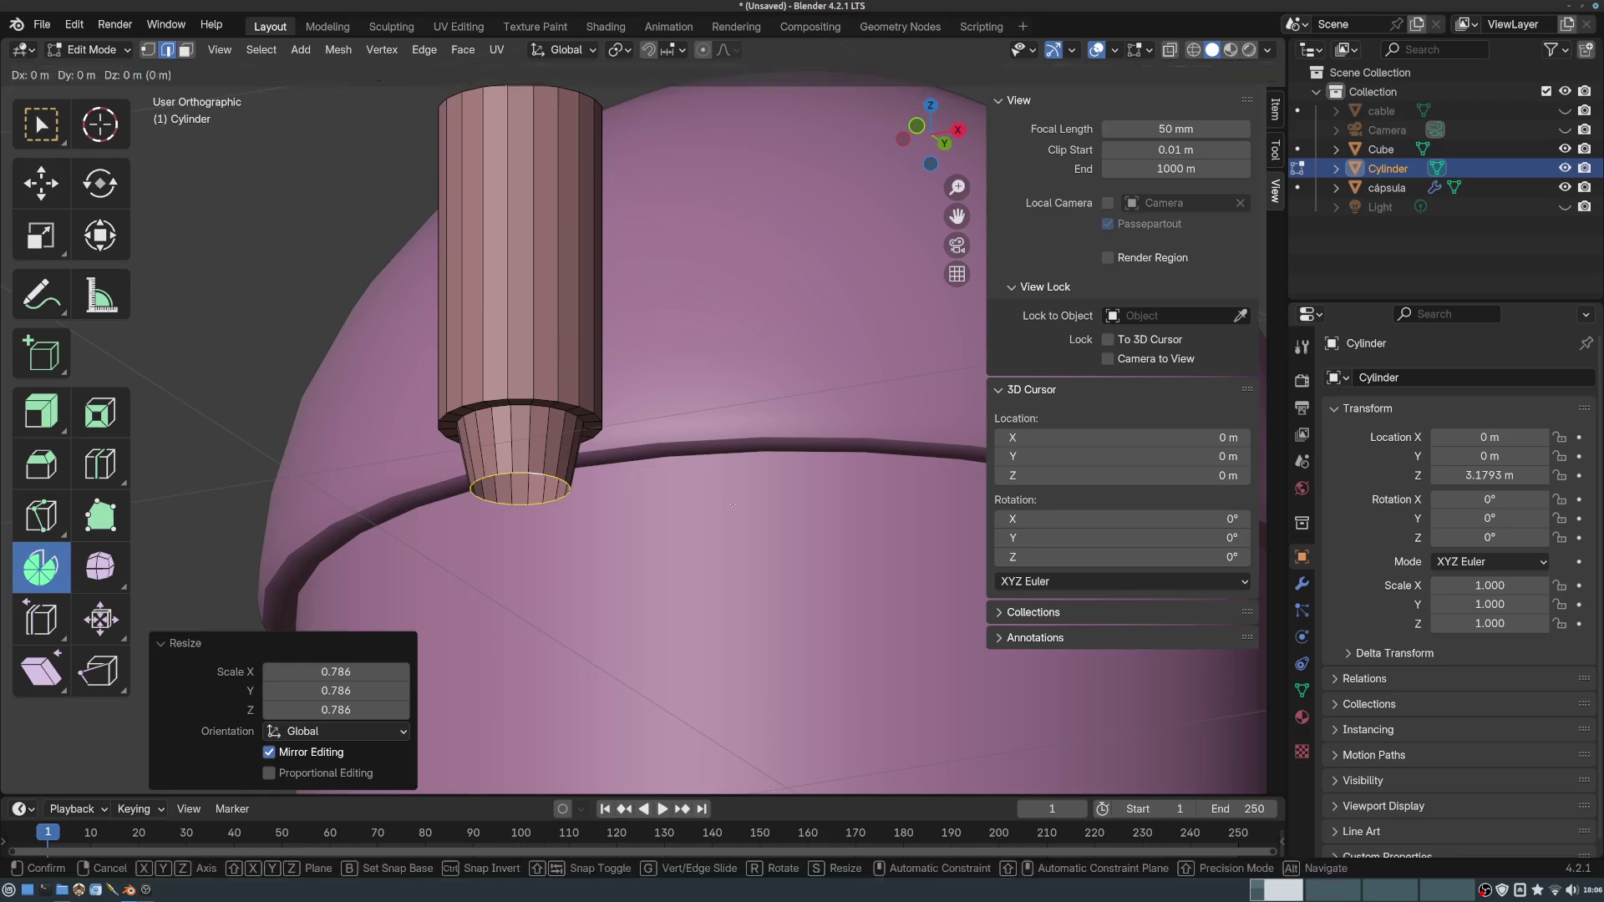
key("s")
left_click(653, 518)
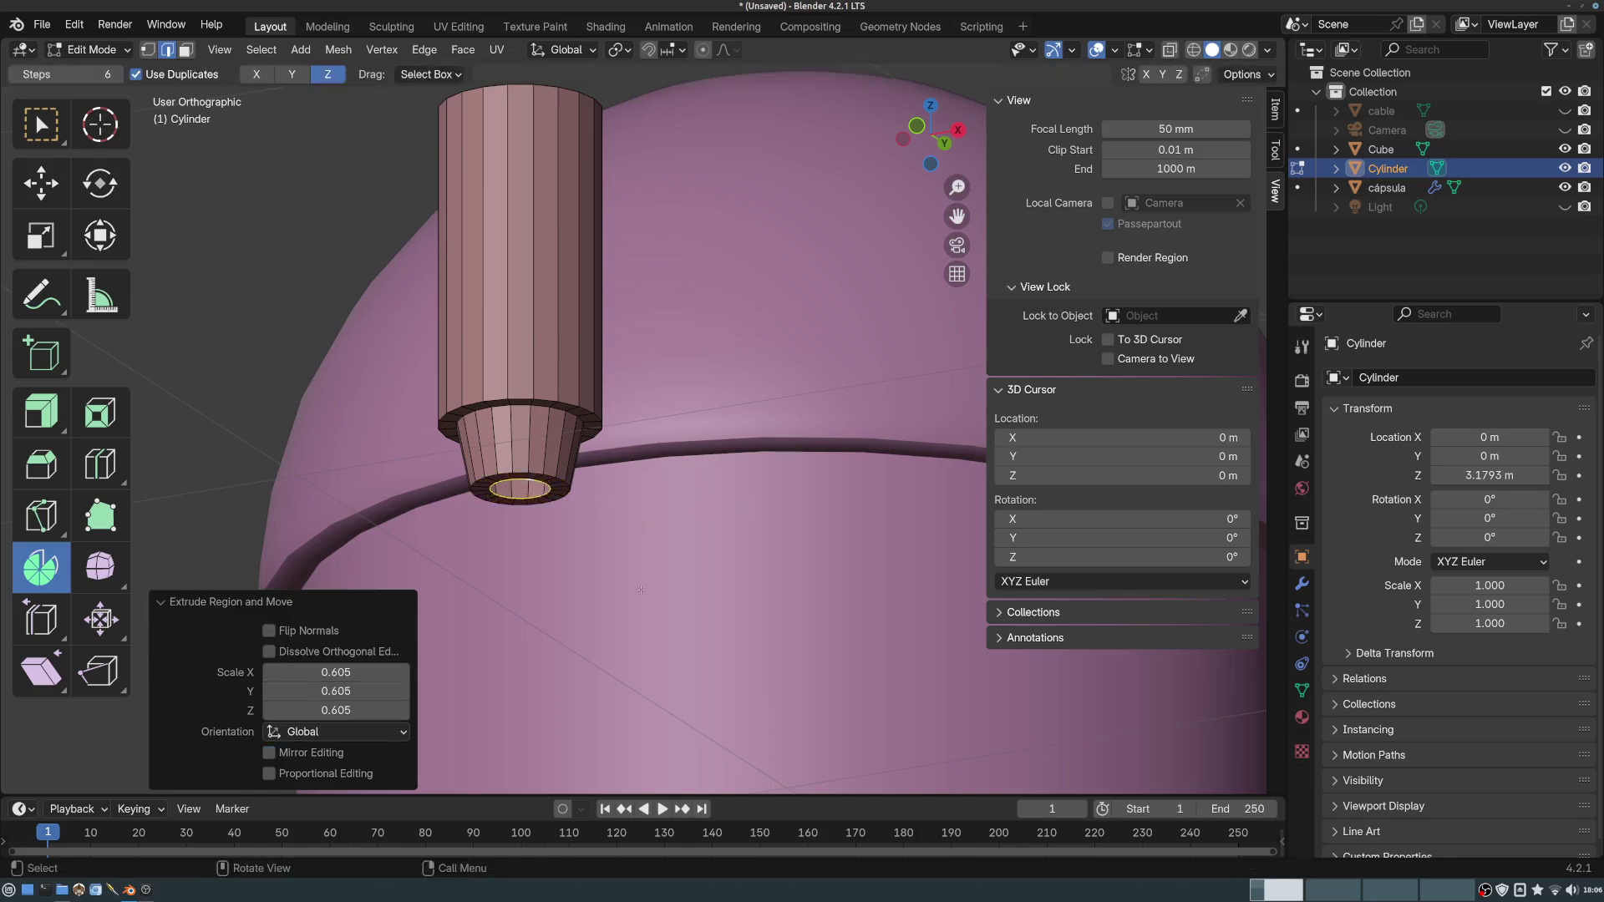
key("e")
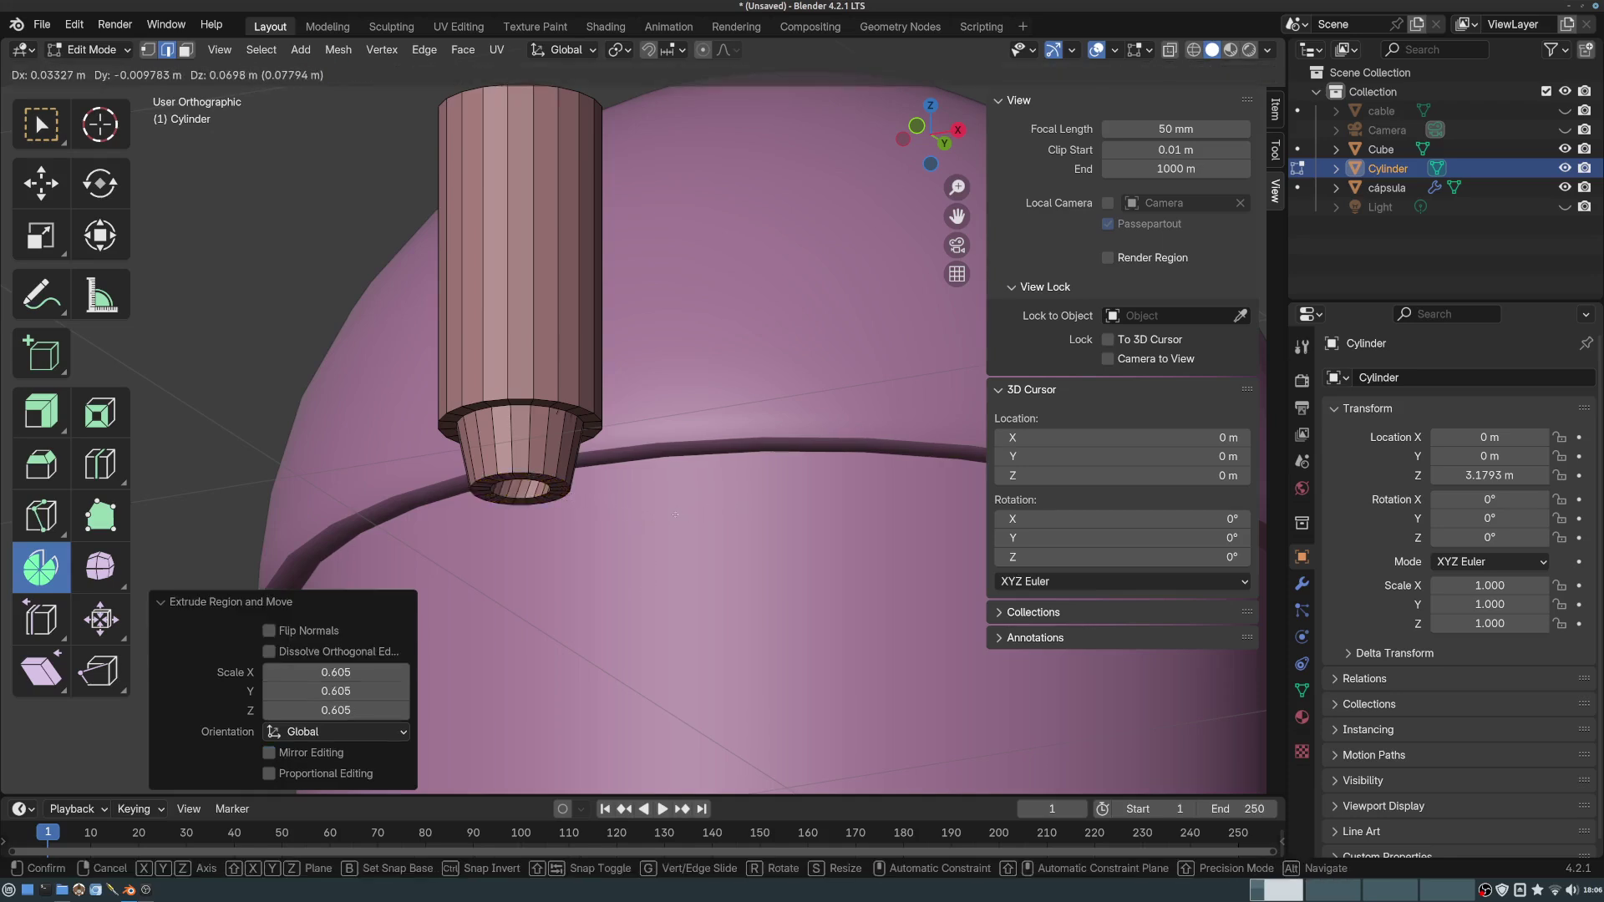
key("z")
left_click(676, 514)
- Select the cylinder's top edge loop and extrude it inward at a scale of about 0.668
scroll(747, 289, "down", 6)
scroll(747, 290, "down", 2)
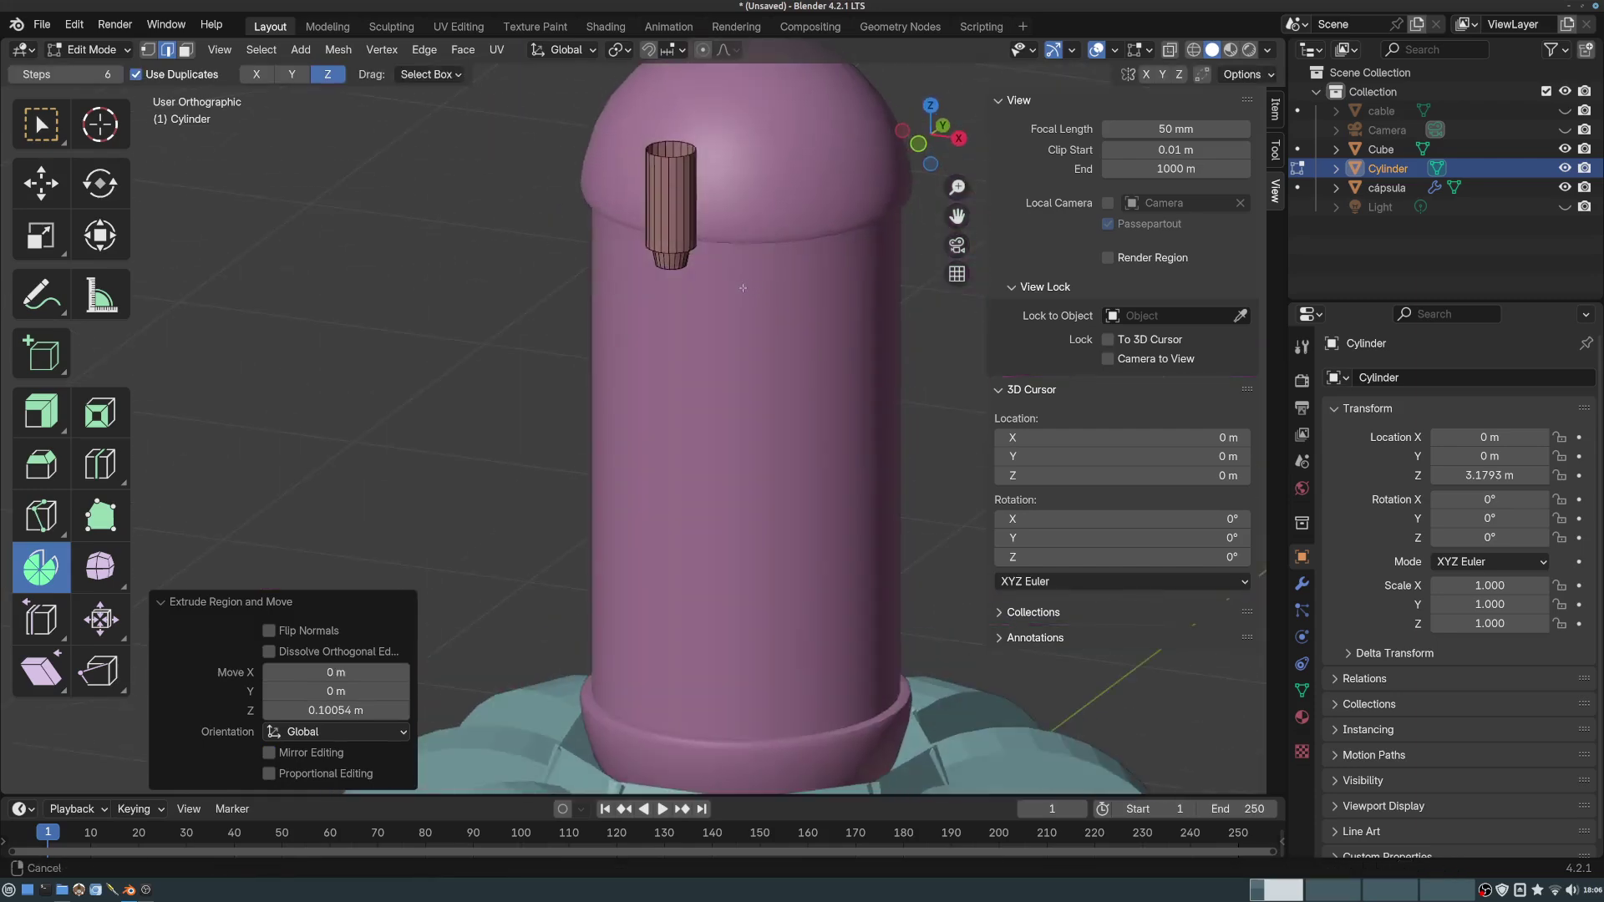
scroll(667, 343, "up", 6)
scroll(667, 343, "up", 2)
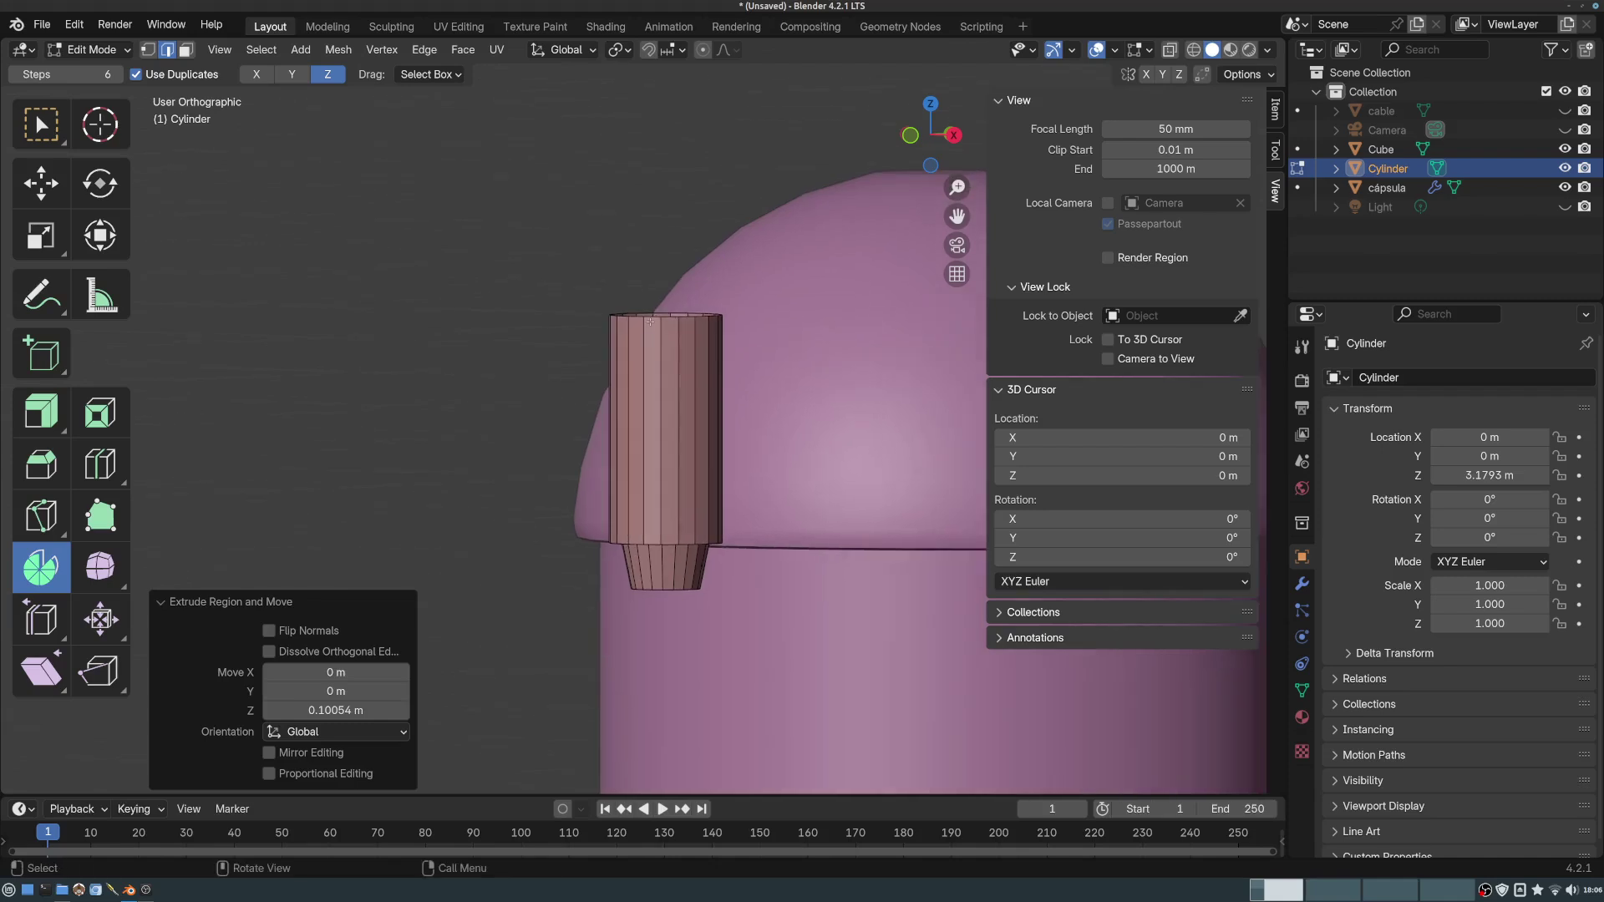
left_click(656, 319)
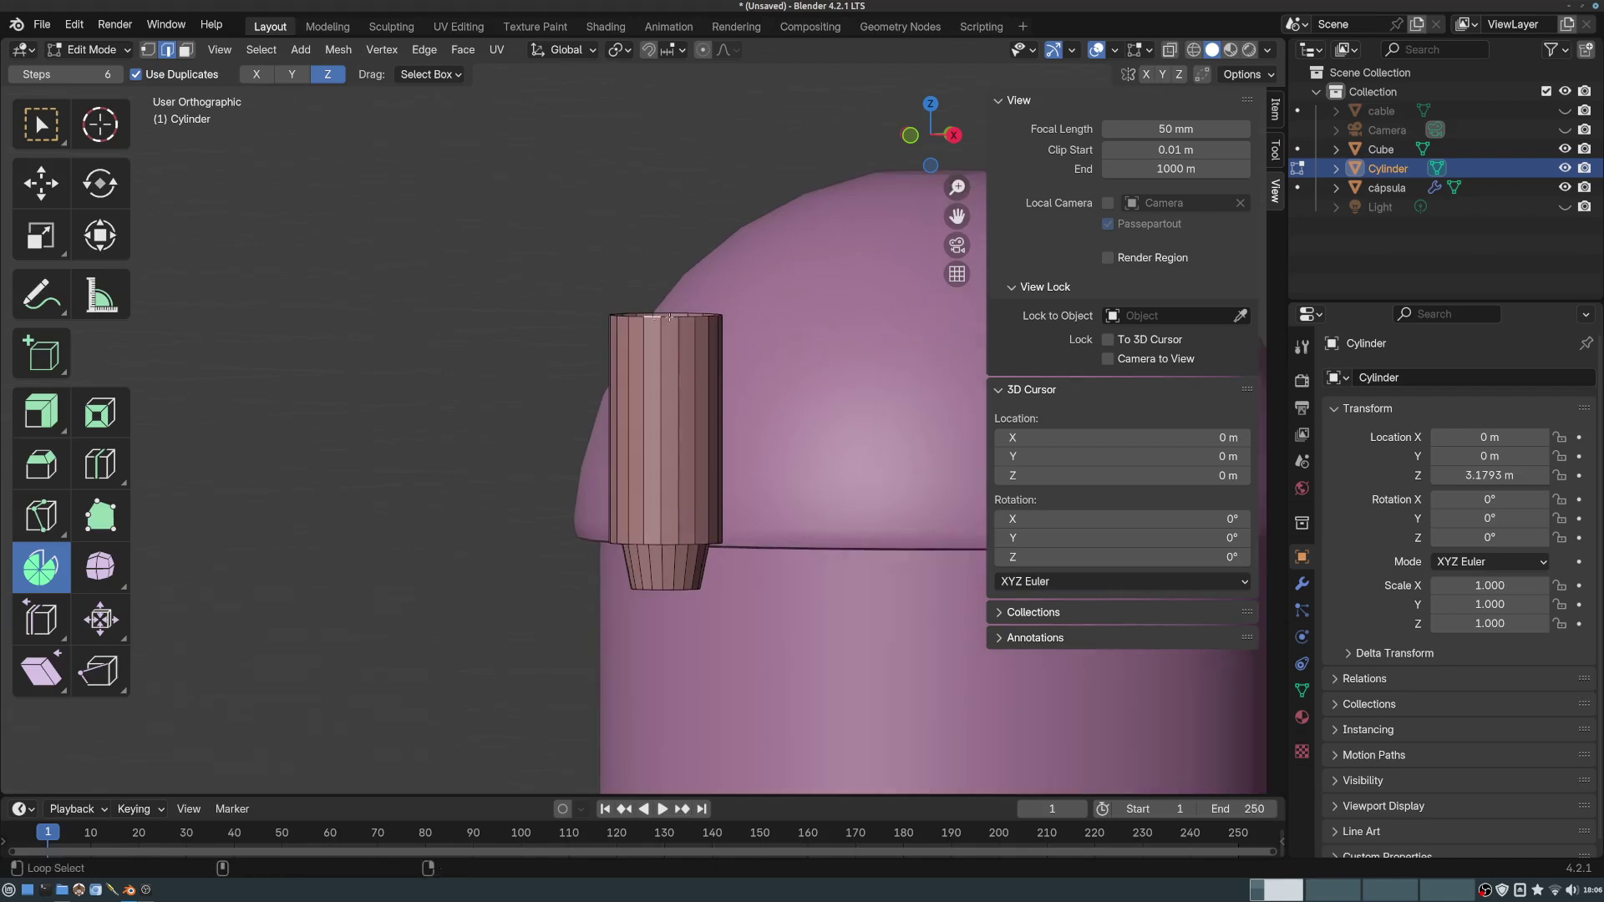
left_click(670, 317, "alt")
middle_click_drag(670, 317, 745, 328)
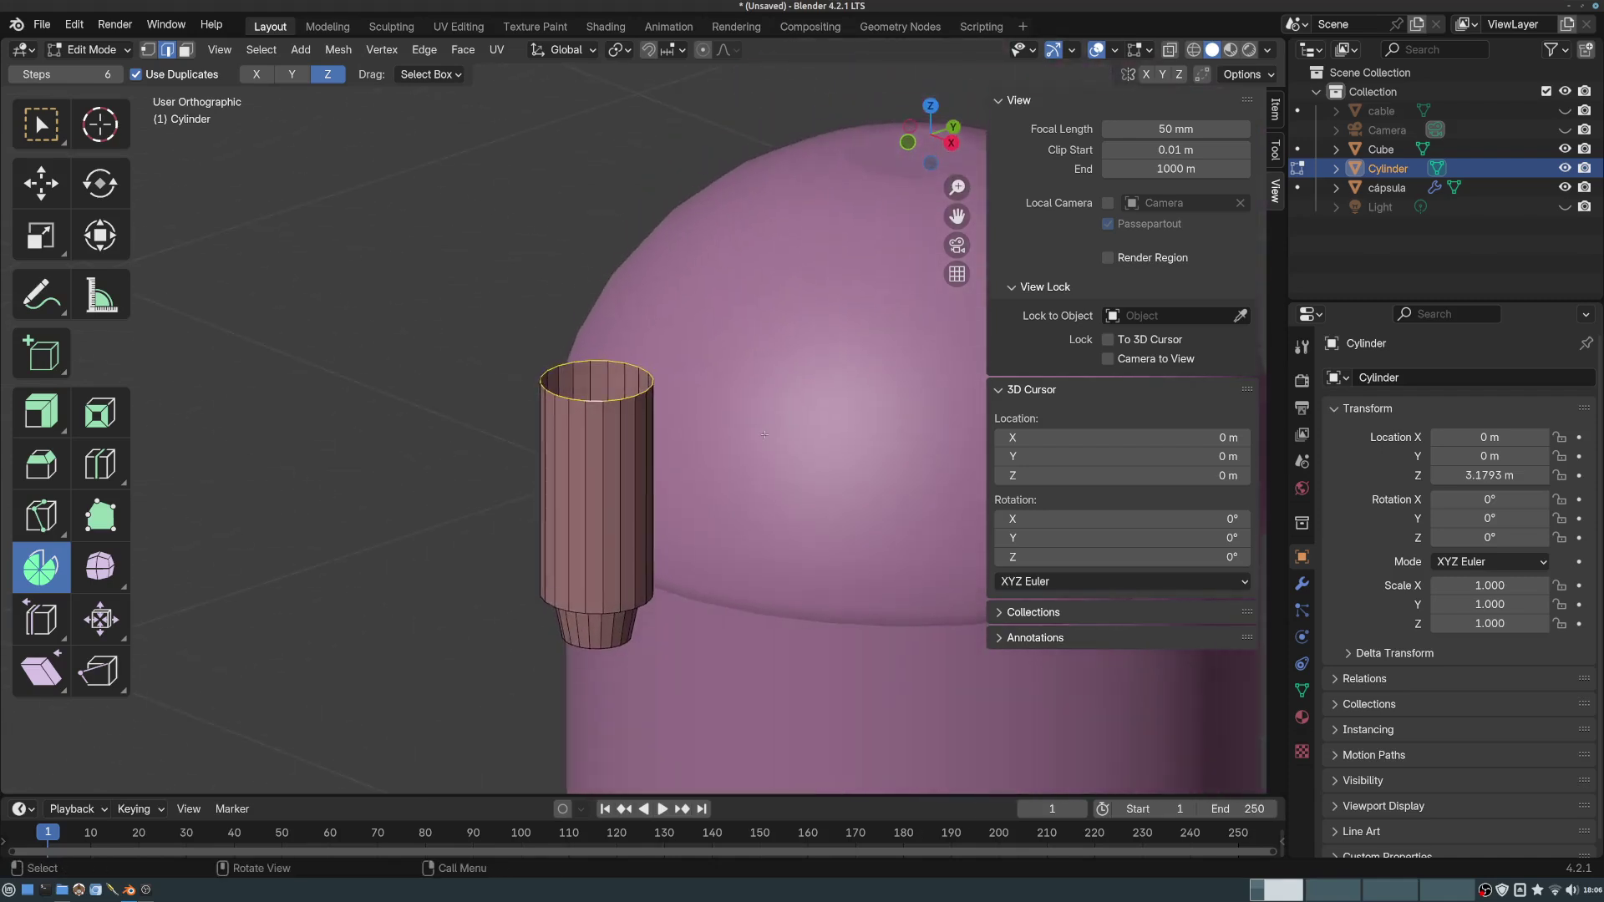
key("e")
key("s")
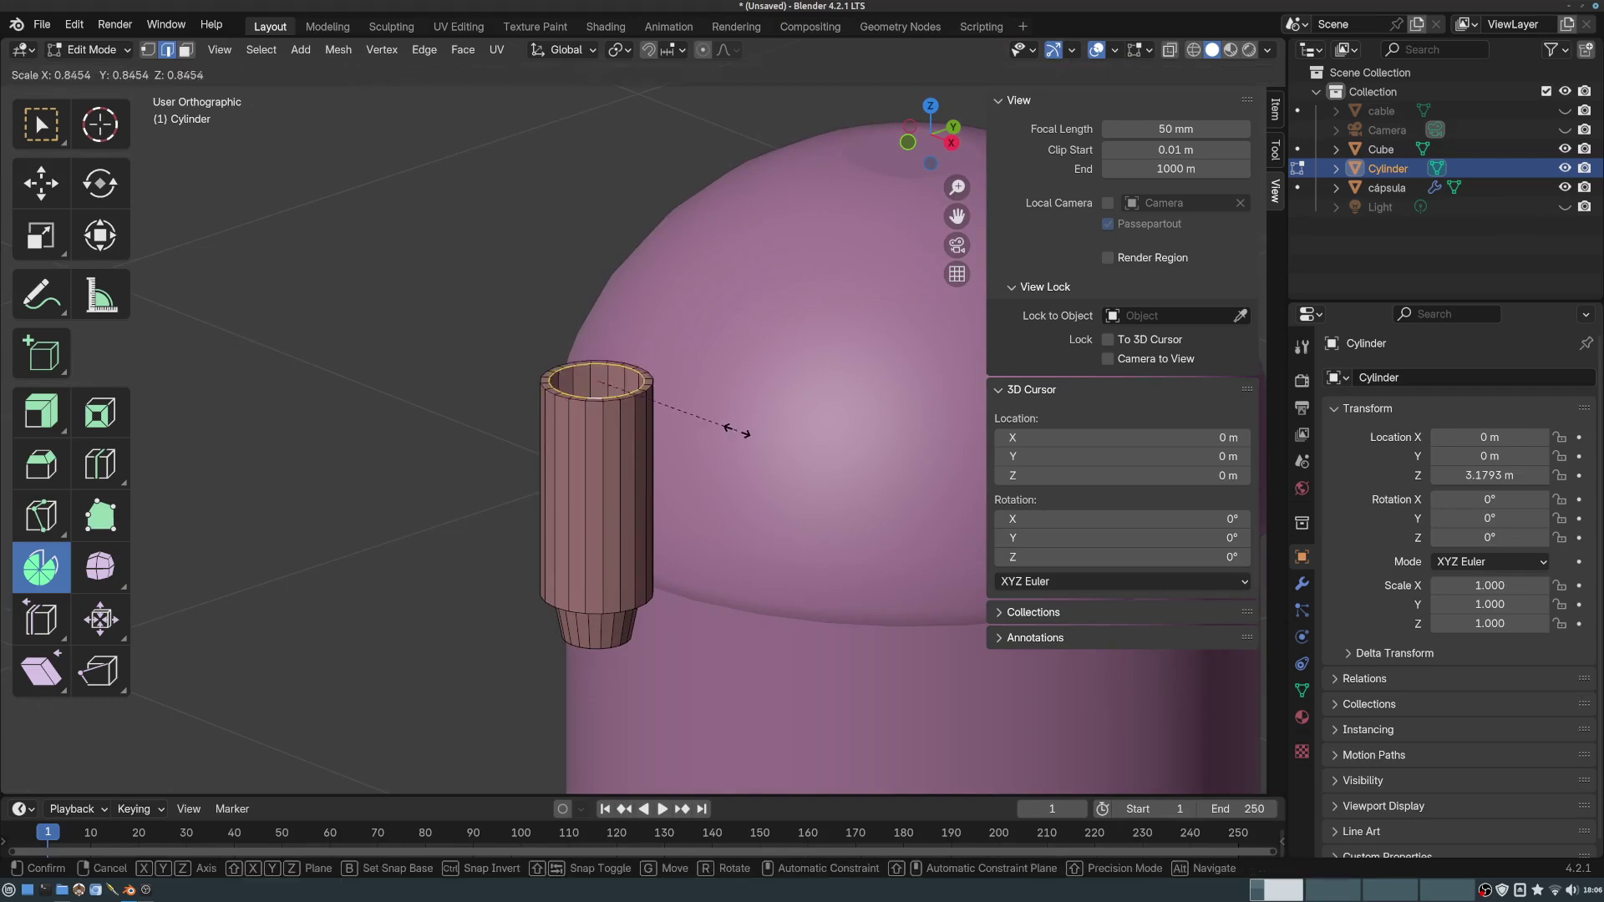
left_click(711, 416)
middle_click_drag(711, 416, 732, 379)
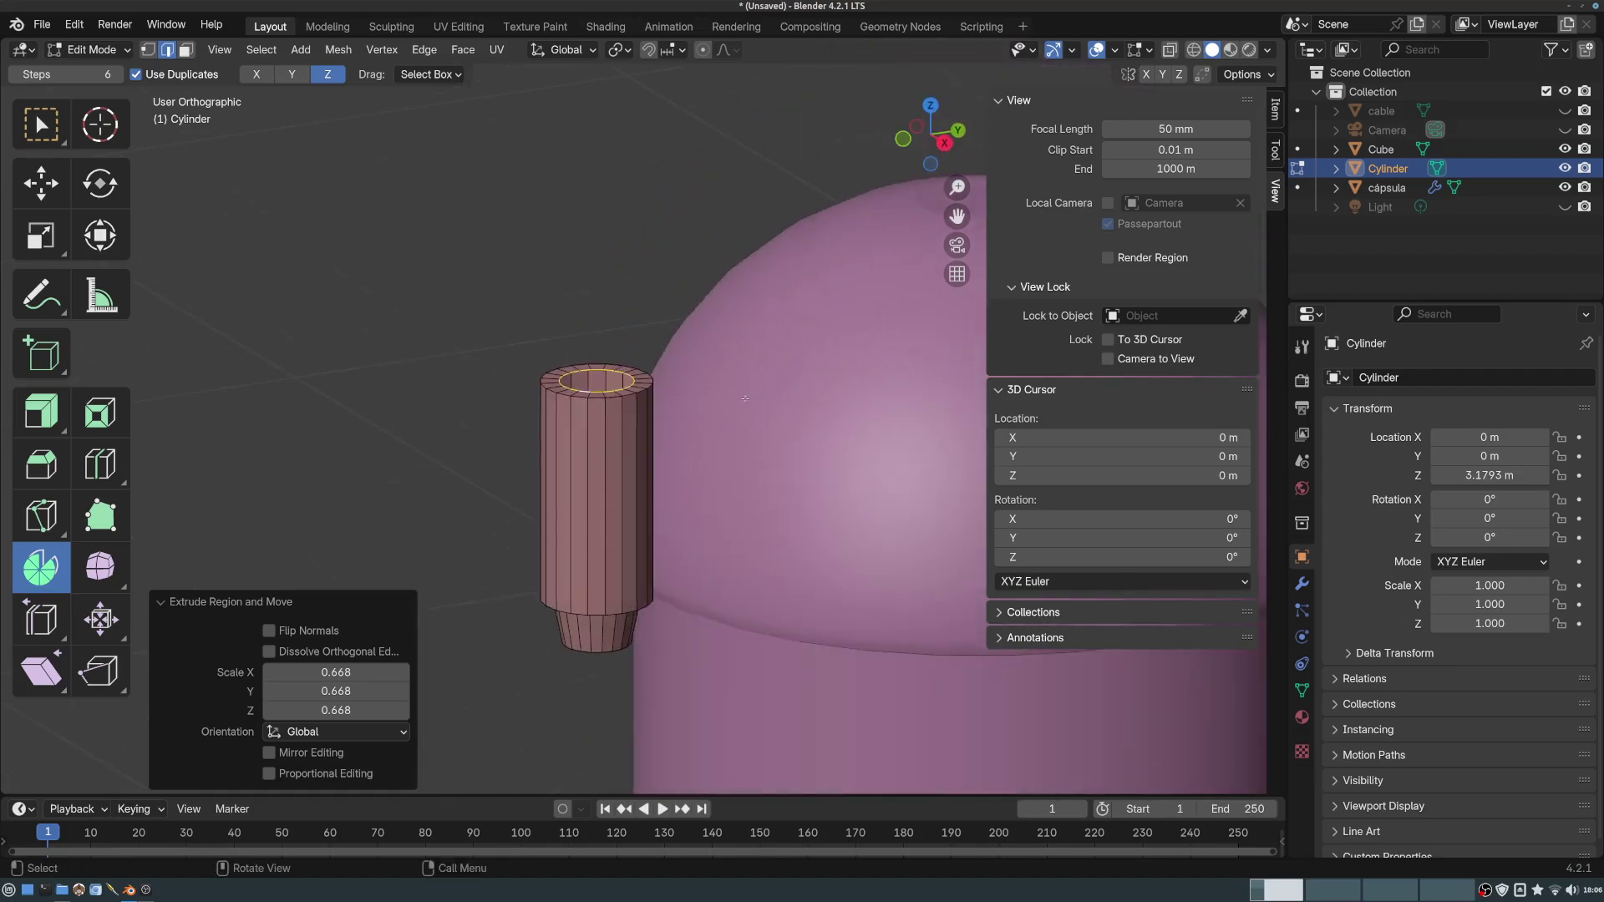
- In the right orthographic view, place the 3D cursor between the cylinder's top and the dome, at about Y -0.398 m, Z 2.9 m
key("KP_3")
middle_click_drag(740, 384, 562, 394, "ctrl")
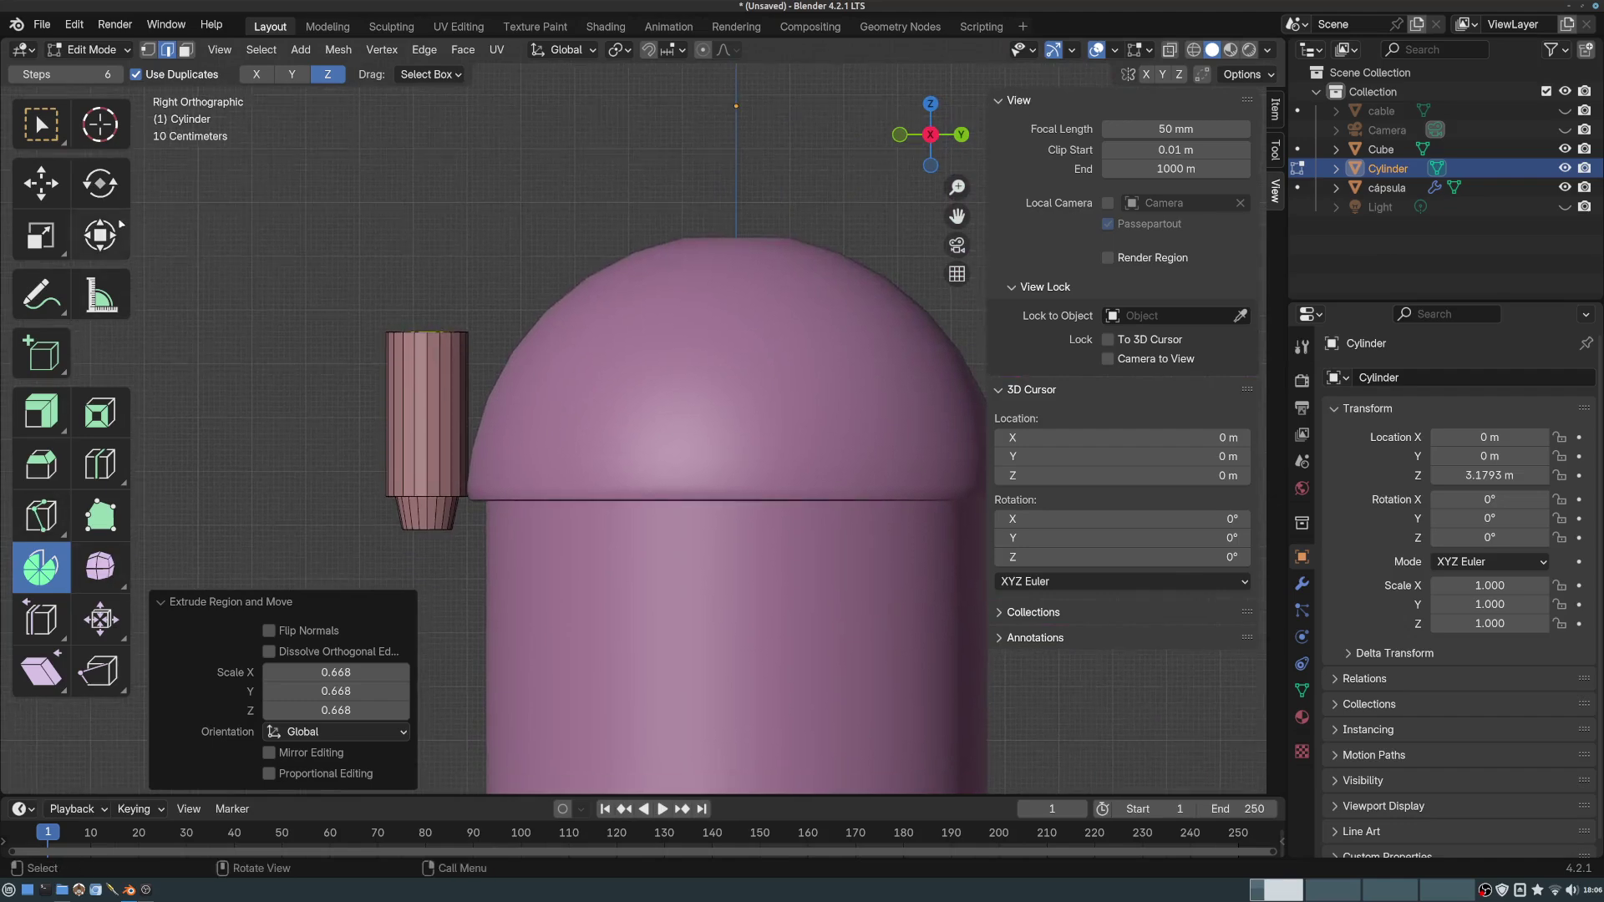
left_click(111, 132)
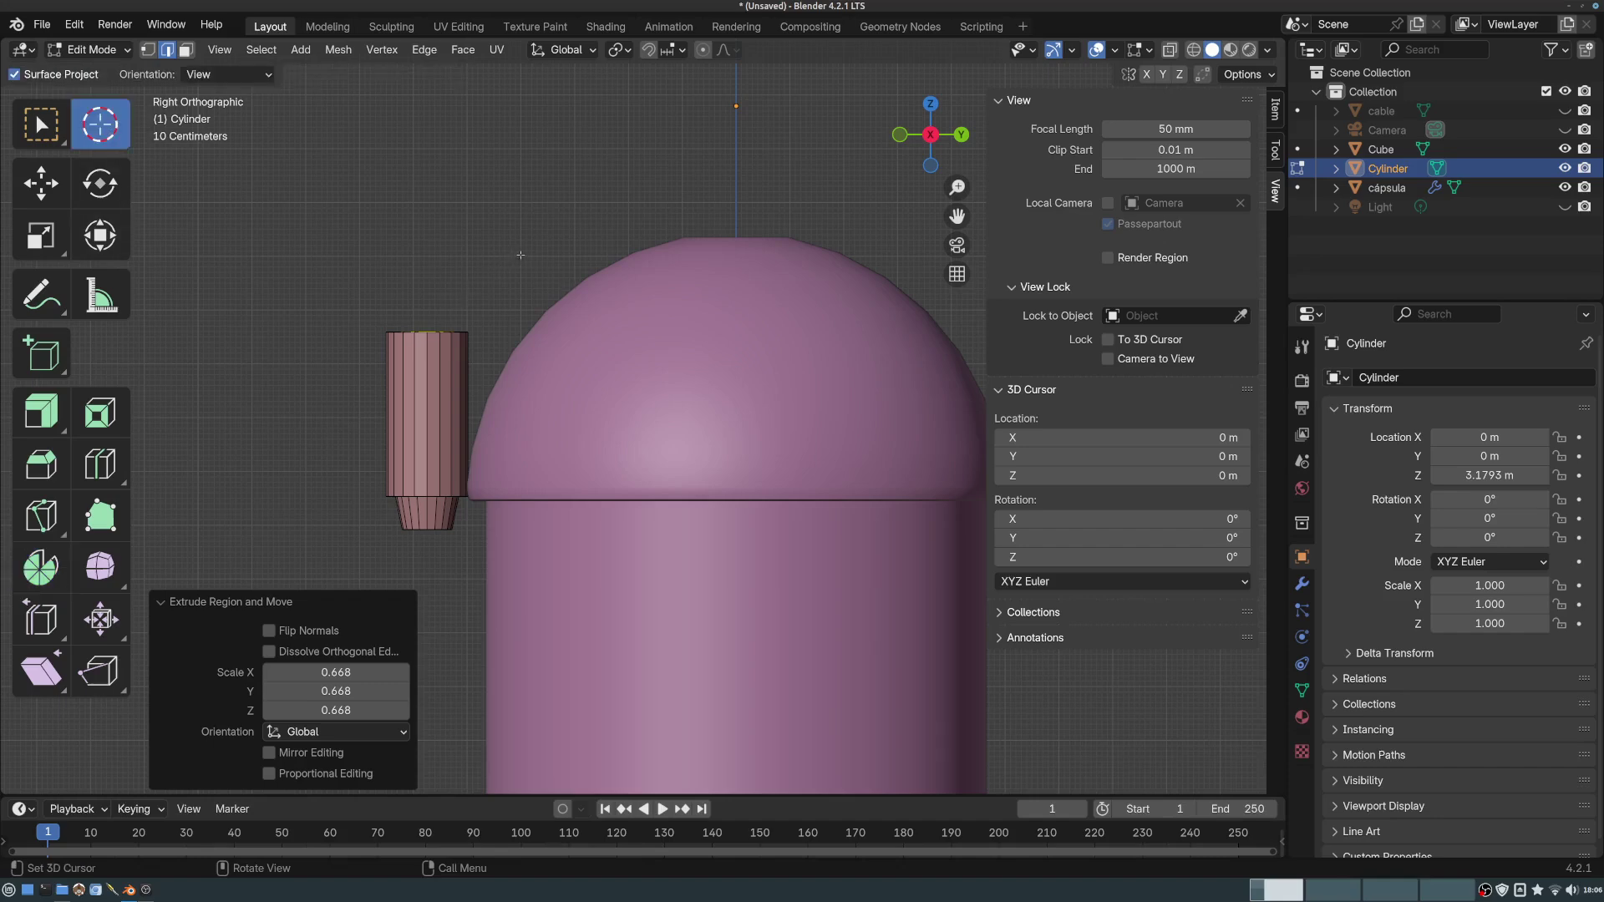
left_click(521, 255)
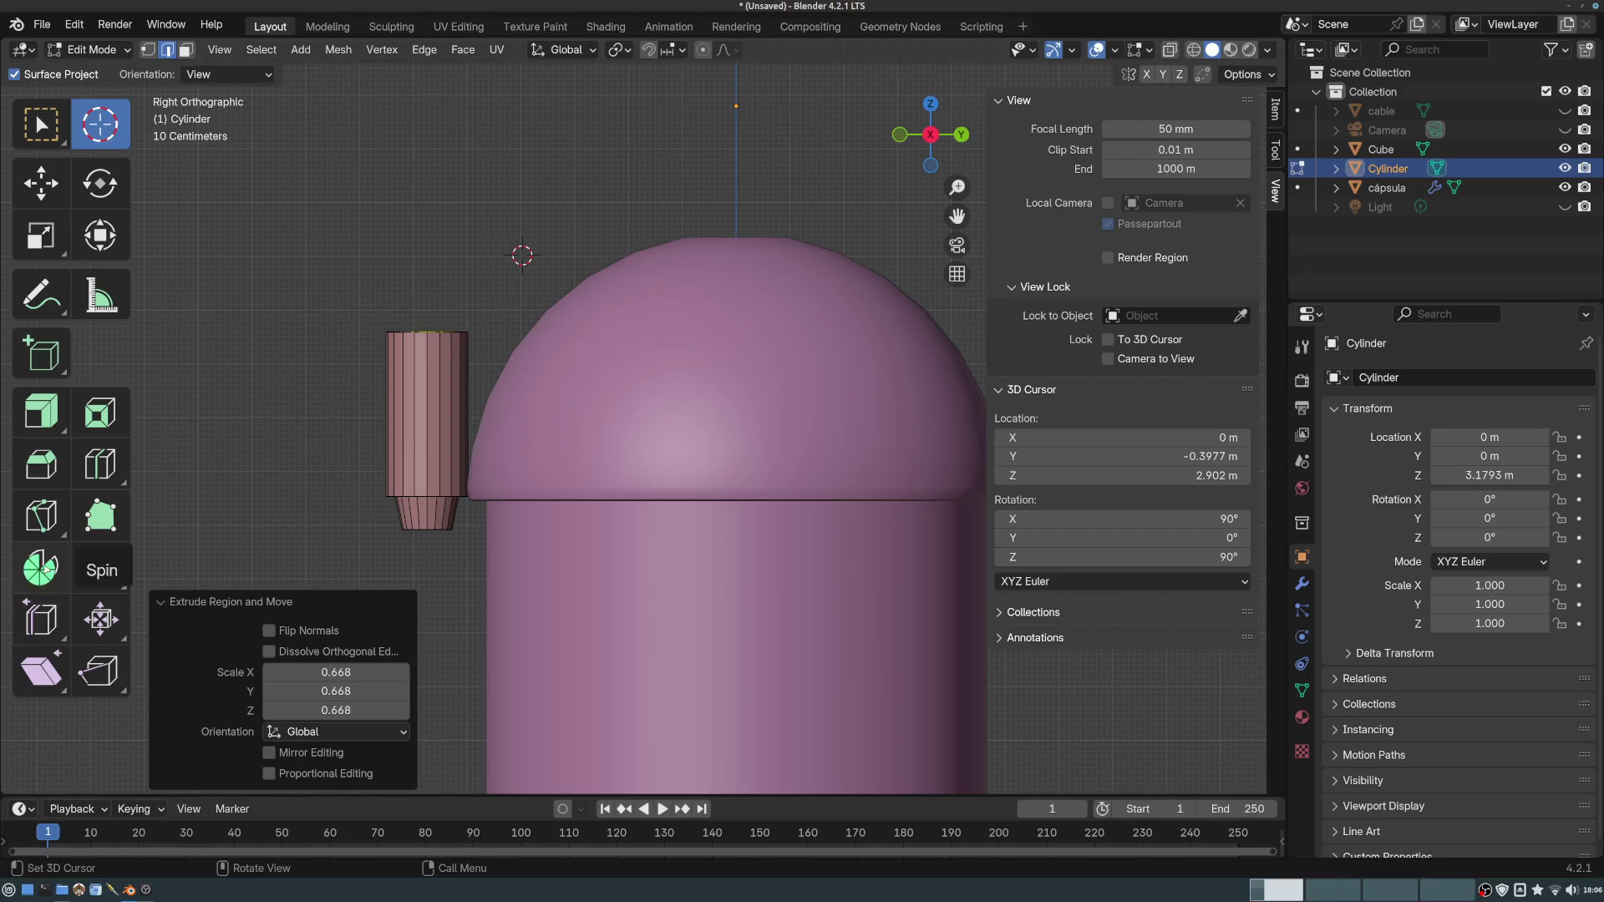
- Set up the Spin tool with duplicates off, 8 steps and the X axis
left_click(40, 566)
left_click(136, 74)
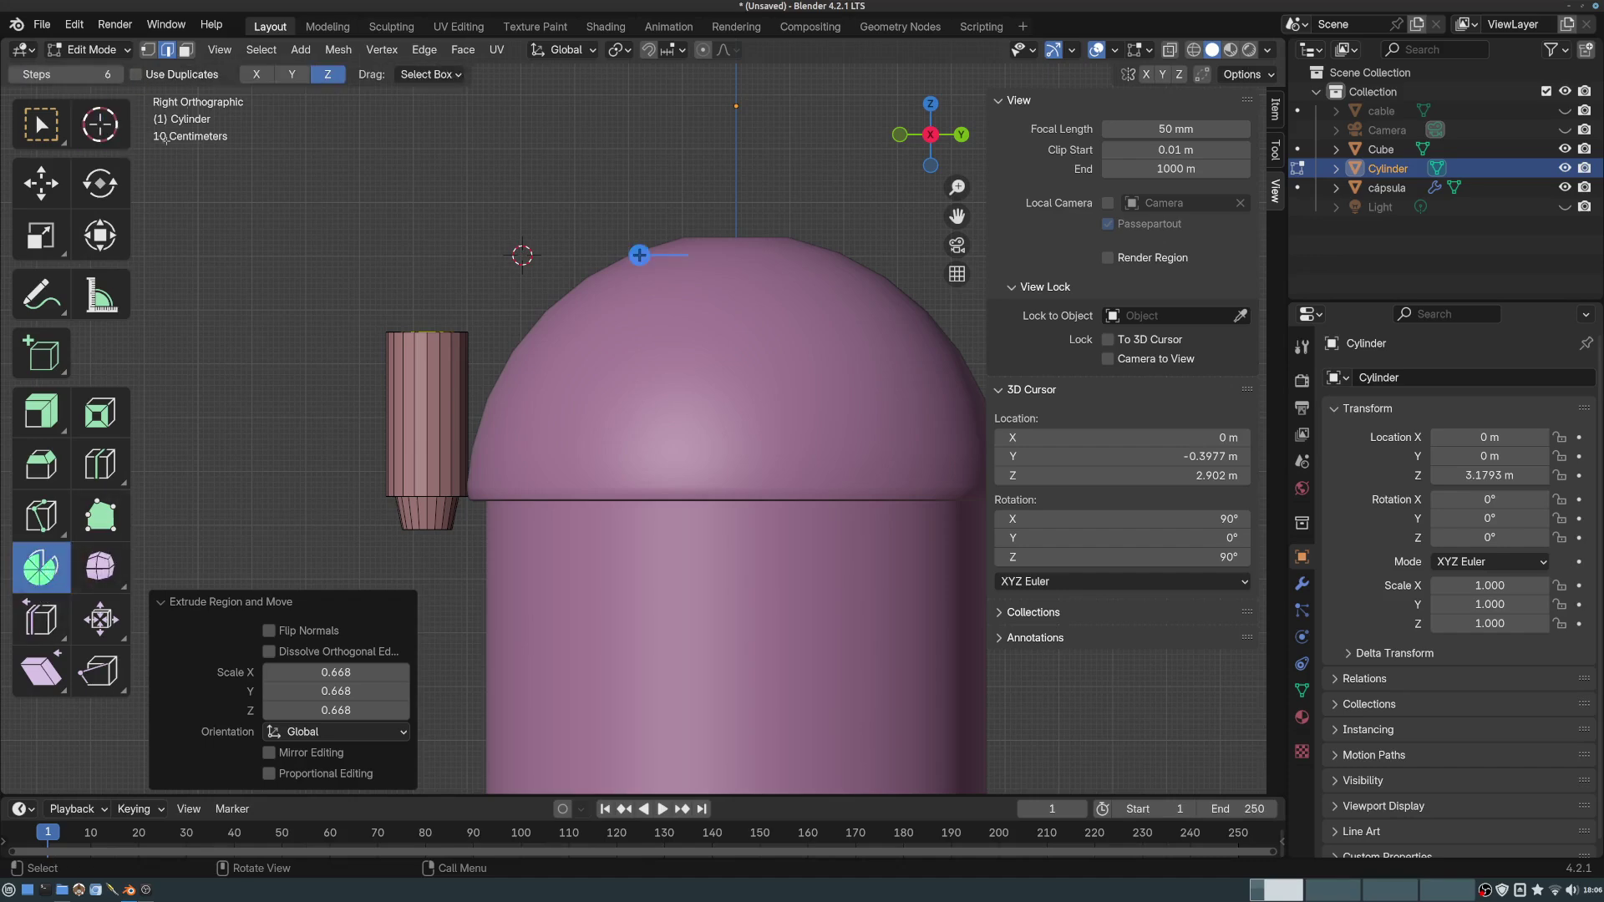
left_click(118, 74)
left_click(117, 74)
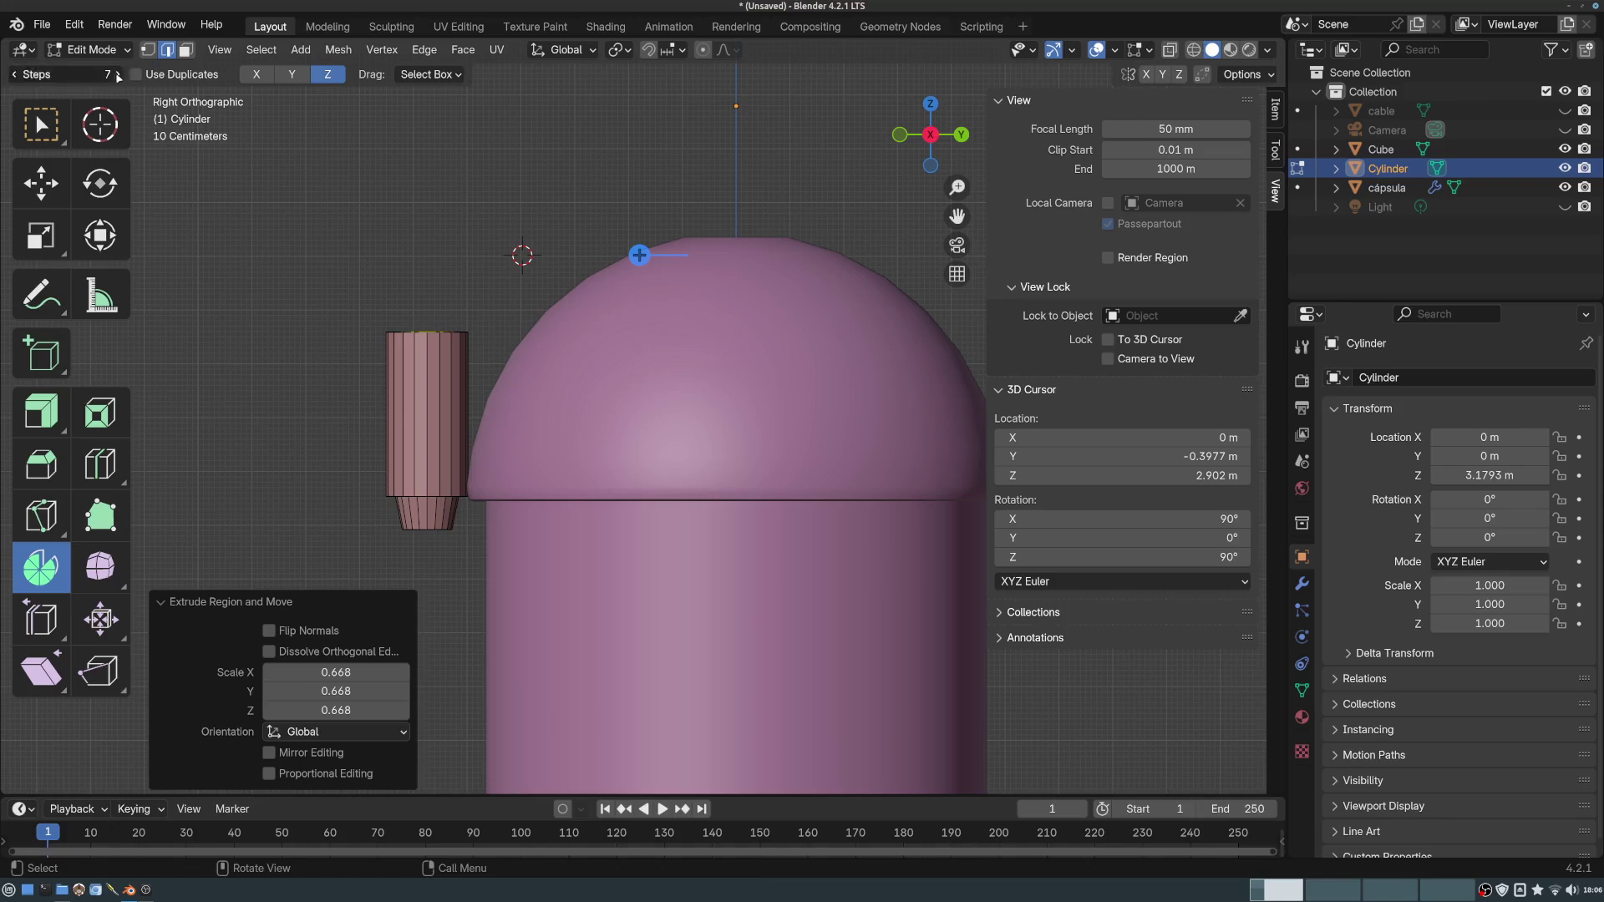
left_click(266, 76)
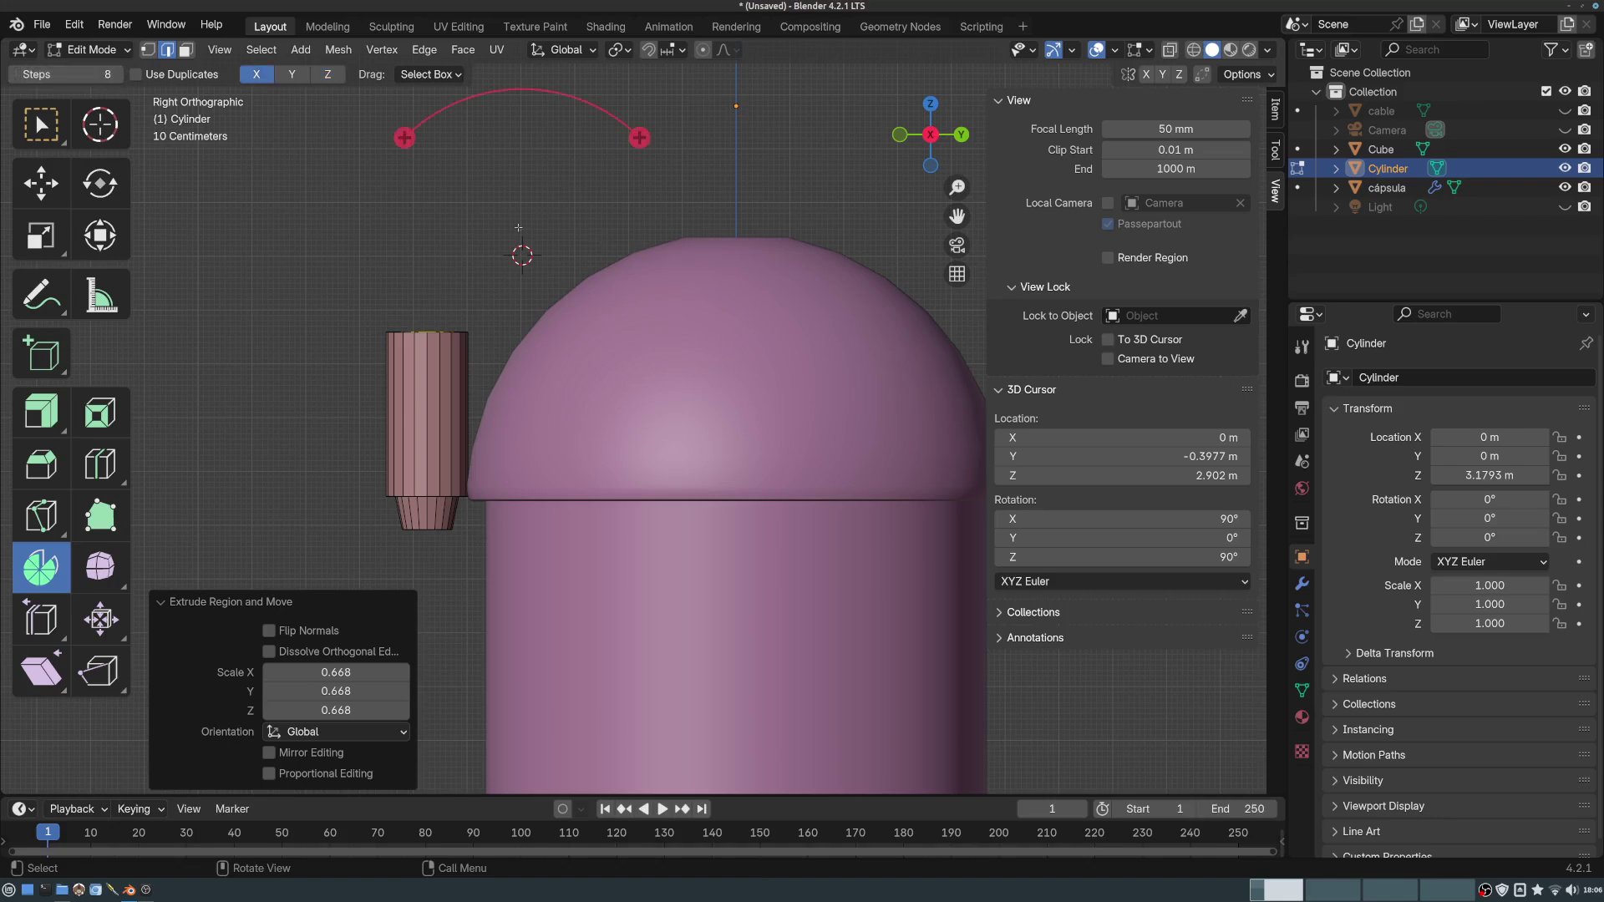
- Spin the top inner loop about 71.4° into a bent pipe, with the spin centre at Y -0.391 m, Z 2.78 m
left_click_drag(642, 136, 650, 152)
mouse_move(657, 209)
left_mouse_down()
mouse_move(638, 289)
mouse_move(605, 321)
mouse_move(641, 279)
mouse_move(657, 211)
left_mouse_up()
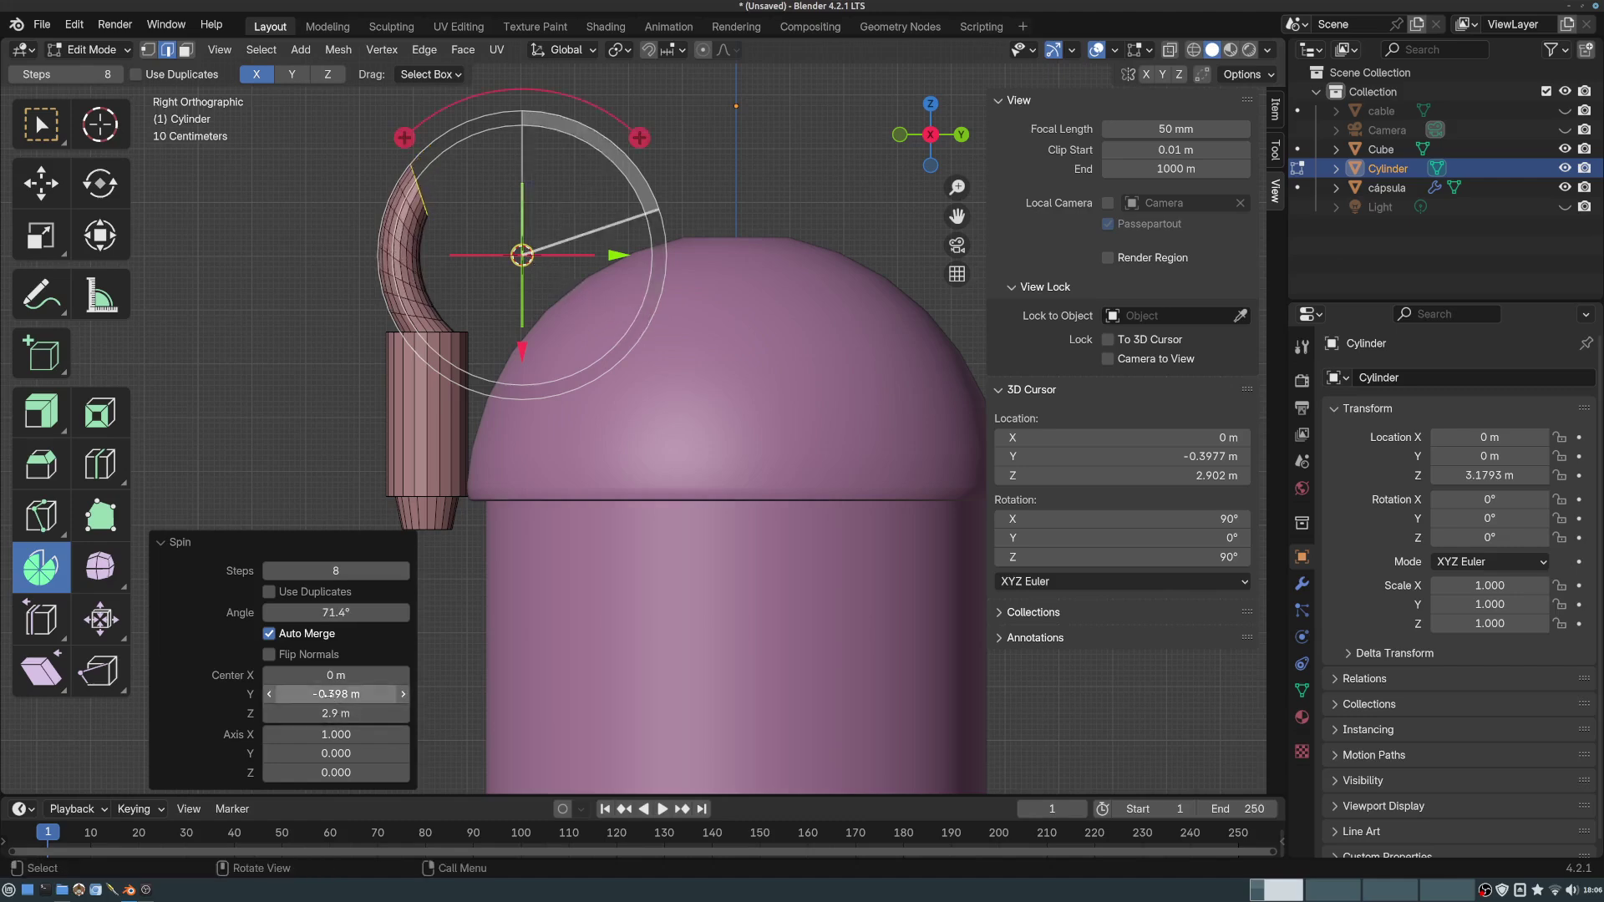
left_click_drag(332, 695, 364, 711)
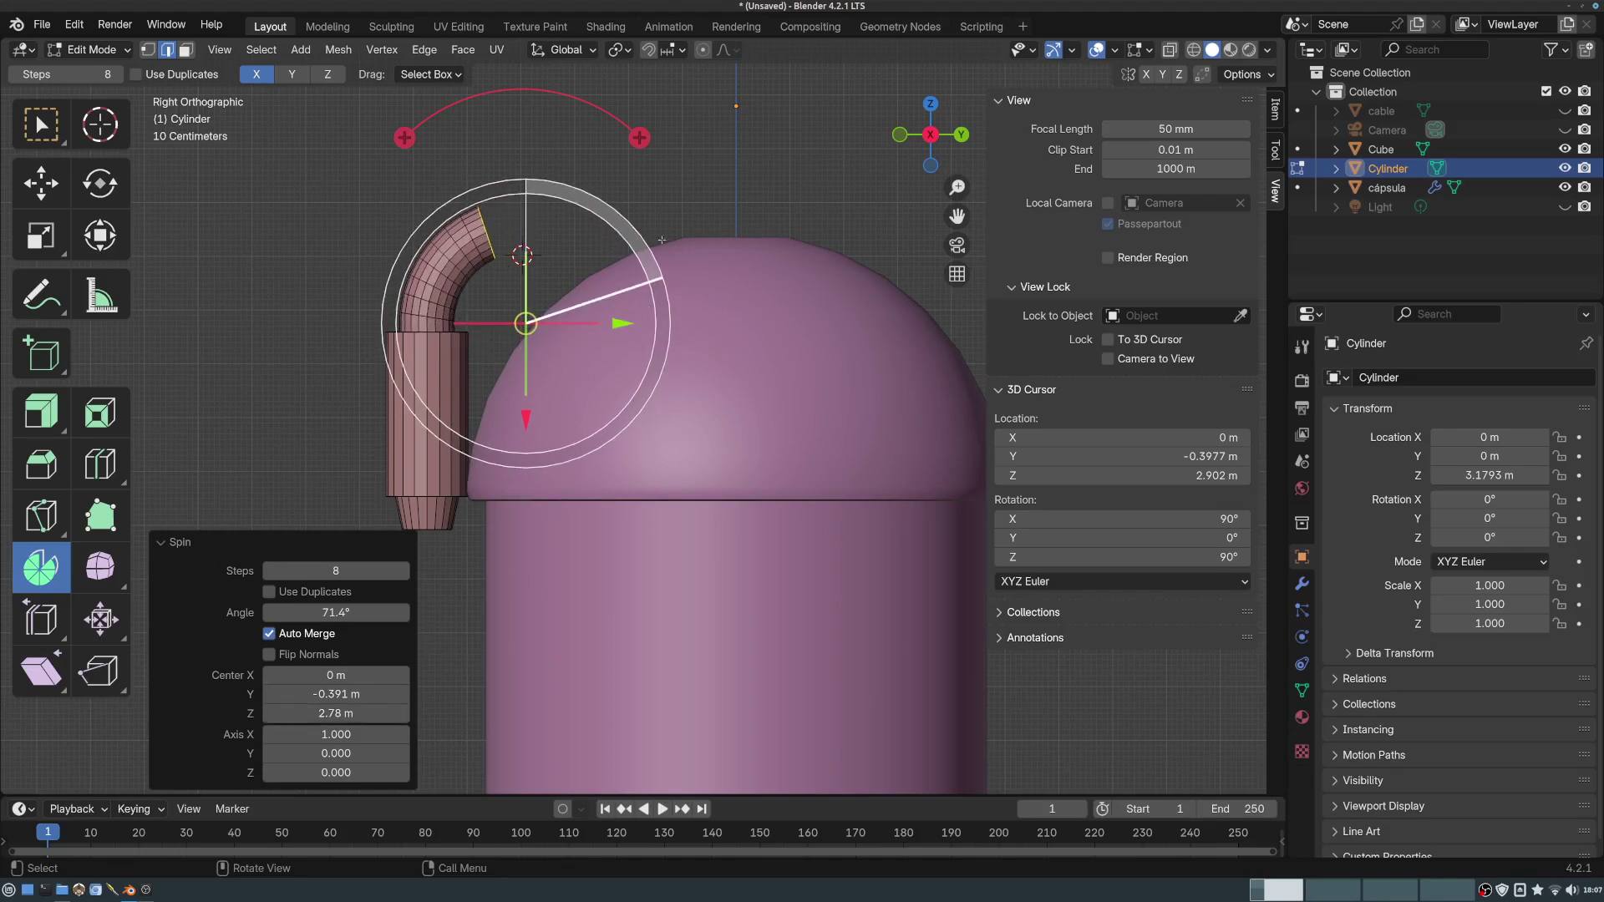
- Extrude the pipe's open end about 0.191 m along Y, raise it about 0.076 m along Z and return to Object Mode
key("g")
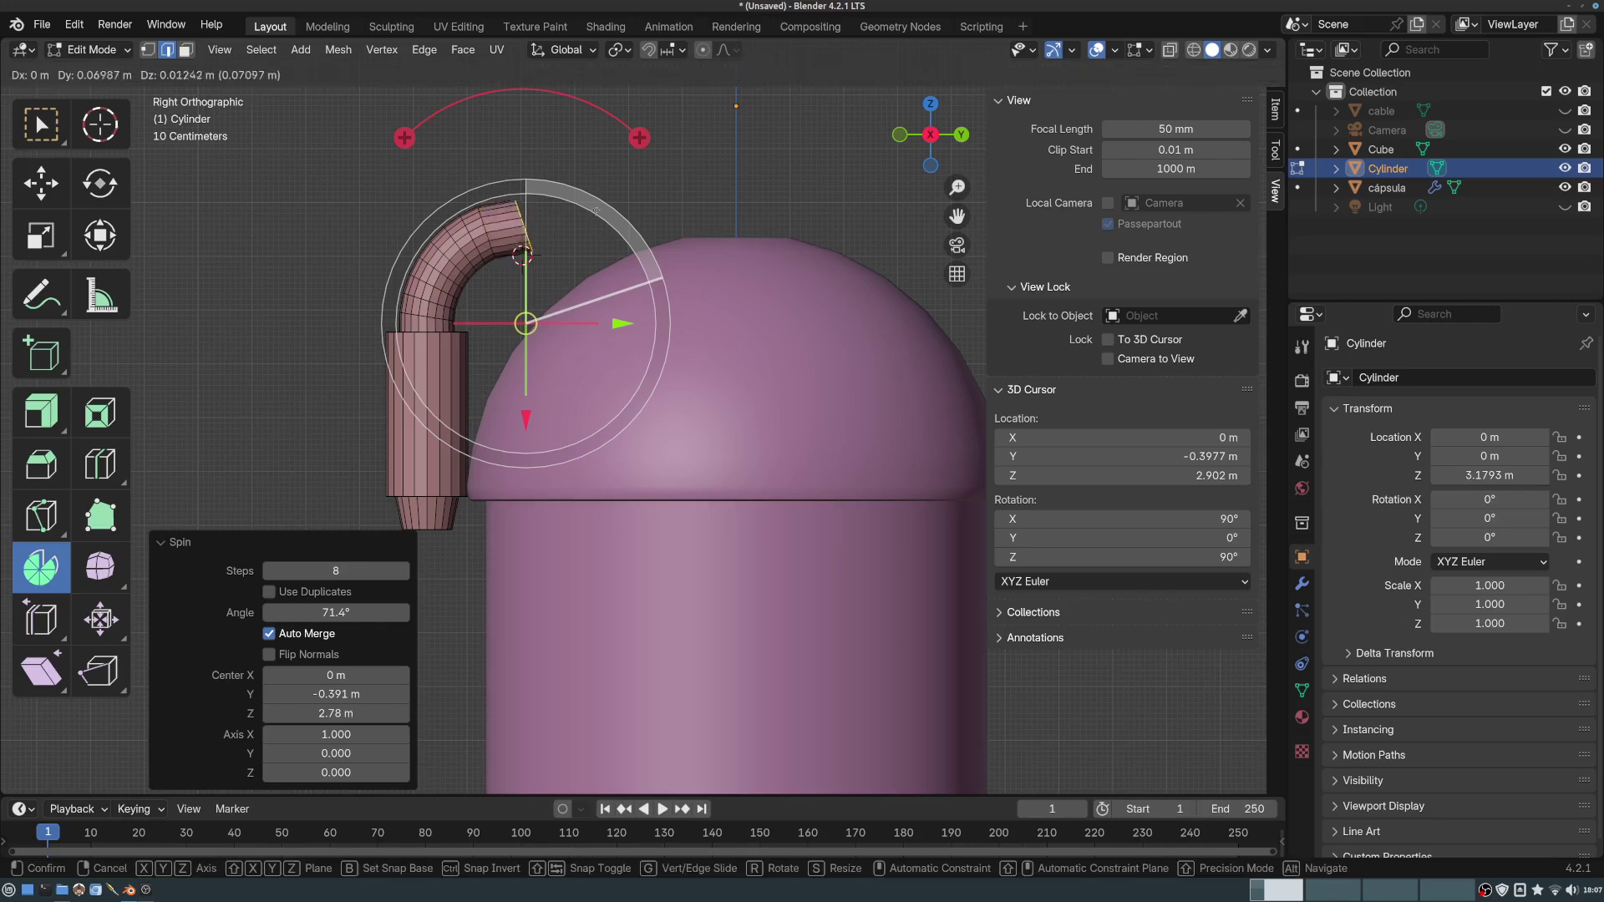
key("y")
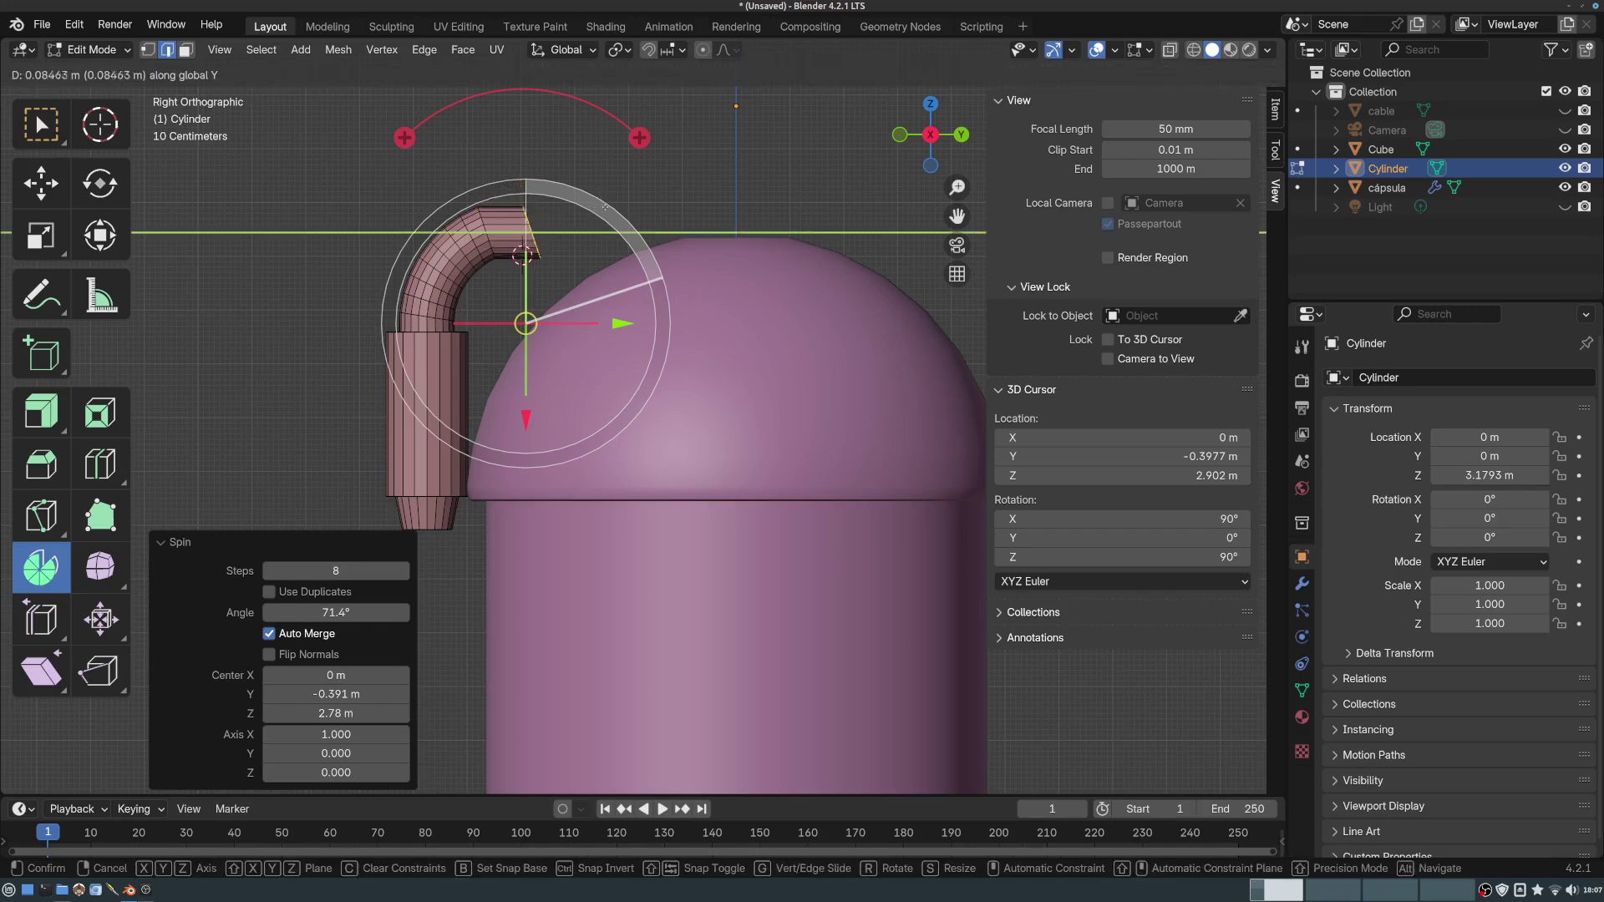
left_click(658, 213)
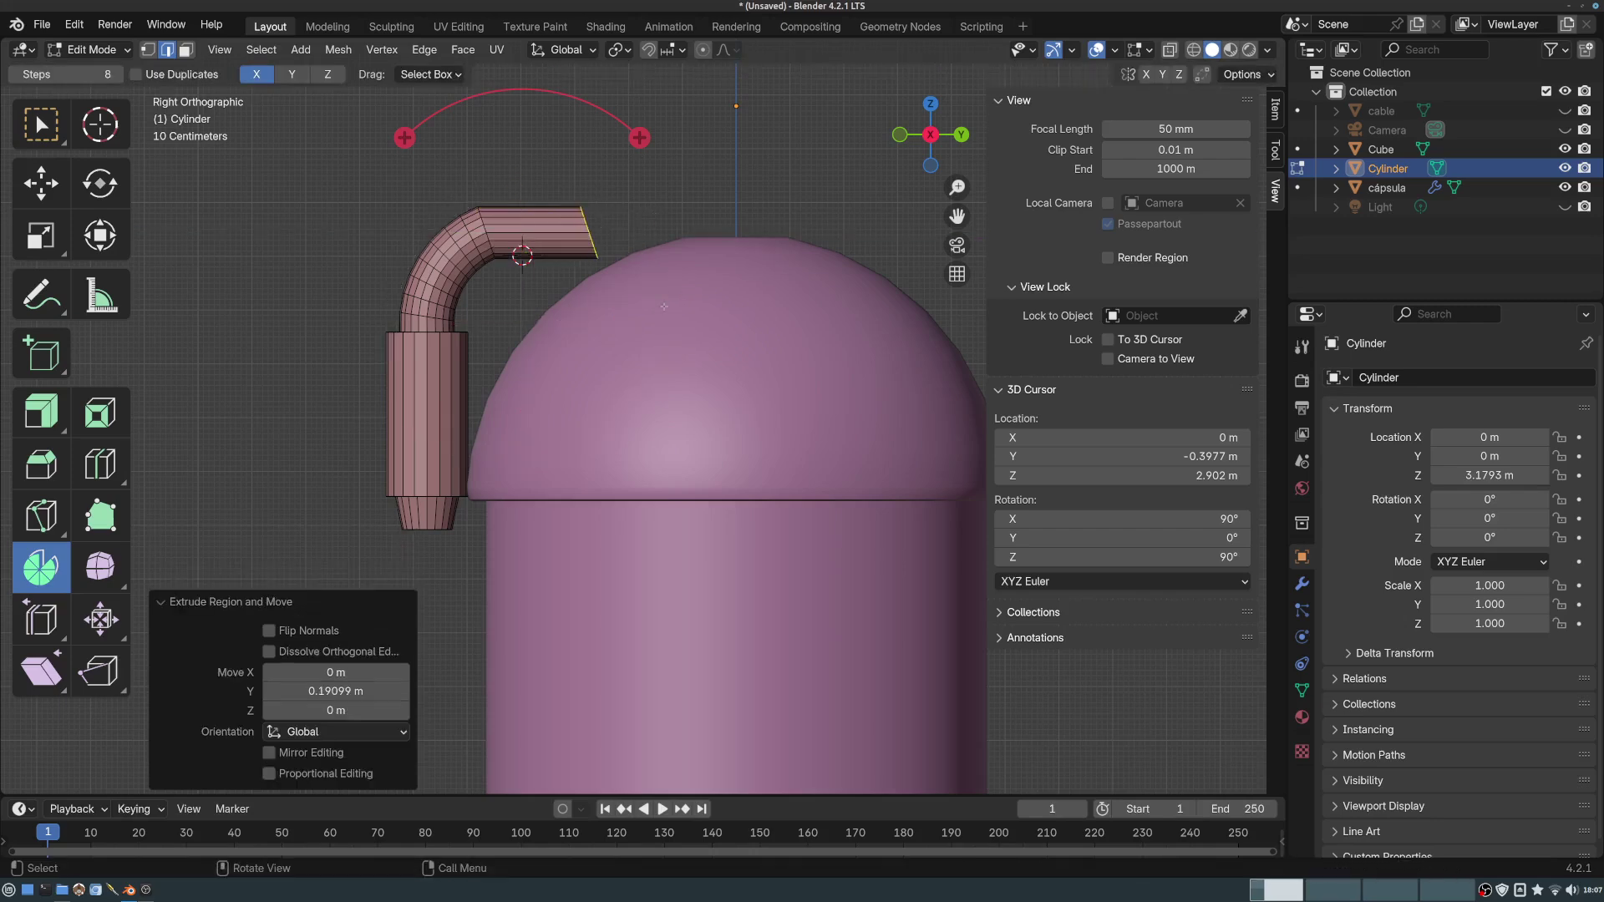
key("g")
key("z")
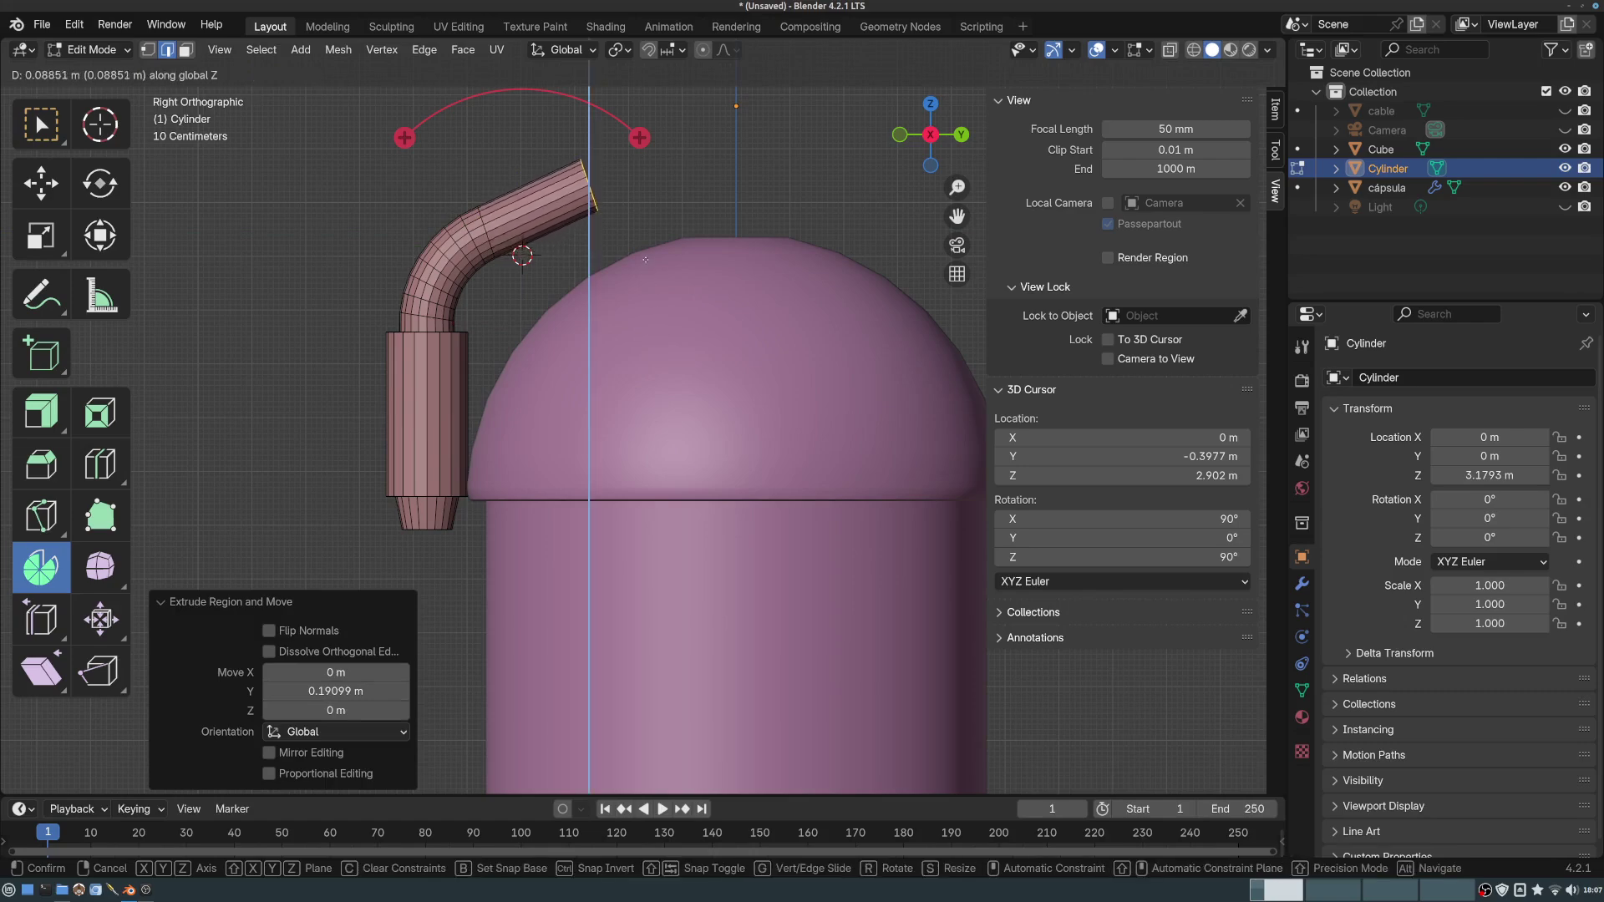
left_click(651, 266)
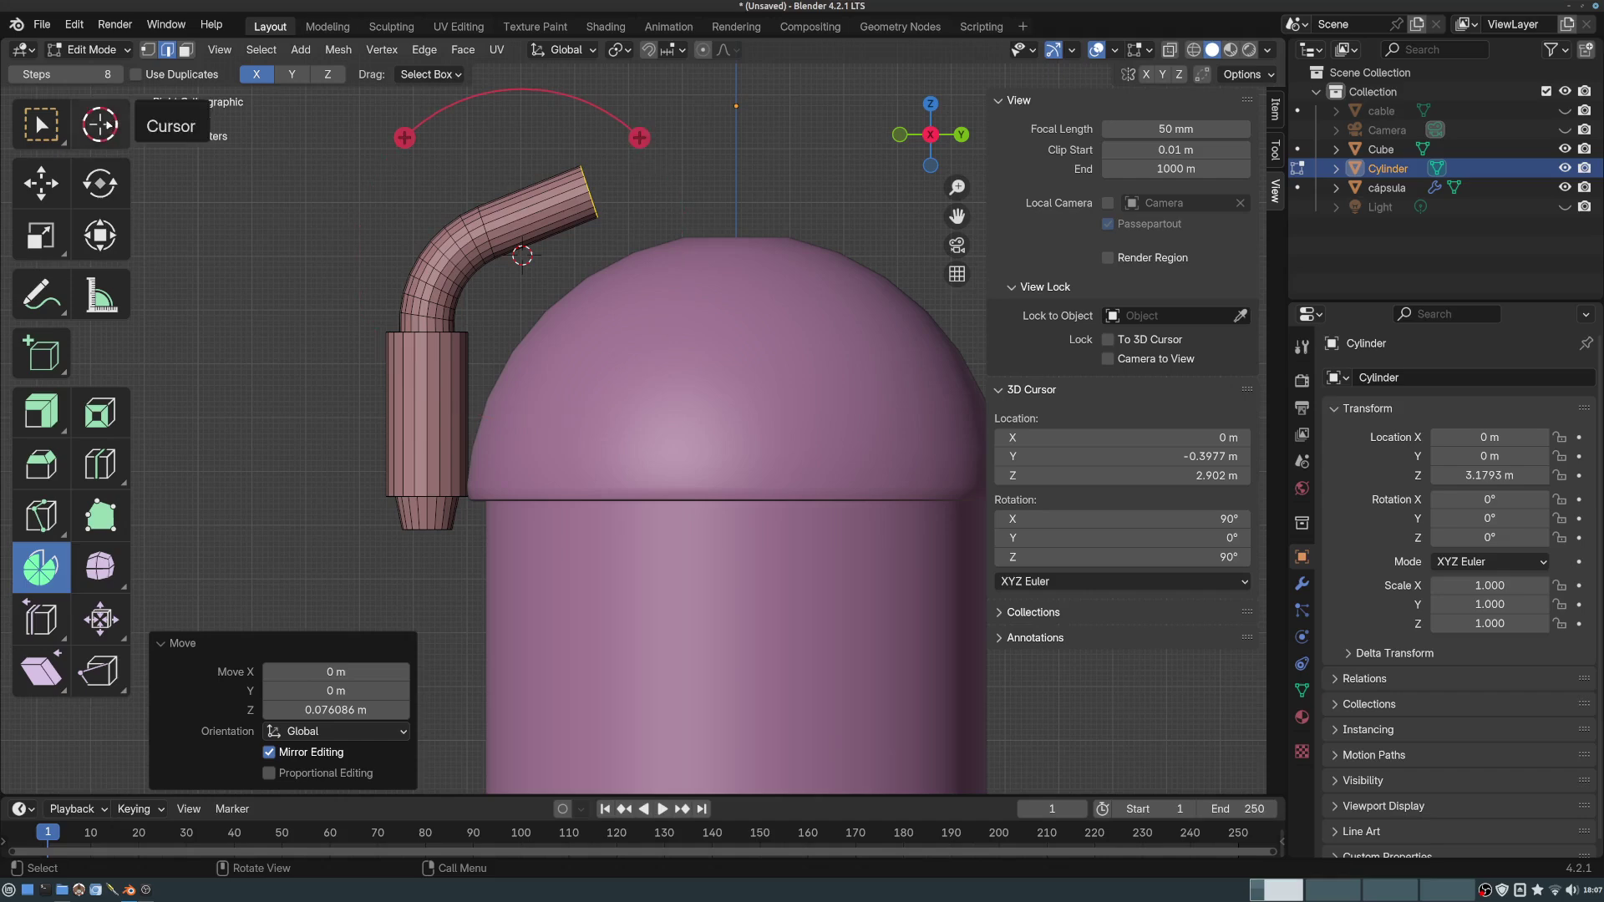
scroll(710, 228, "down", 2)
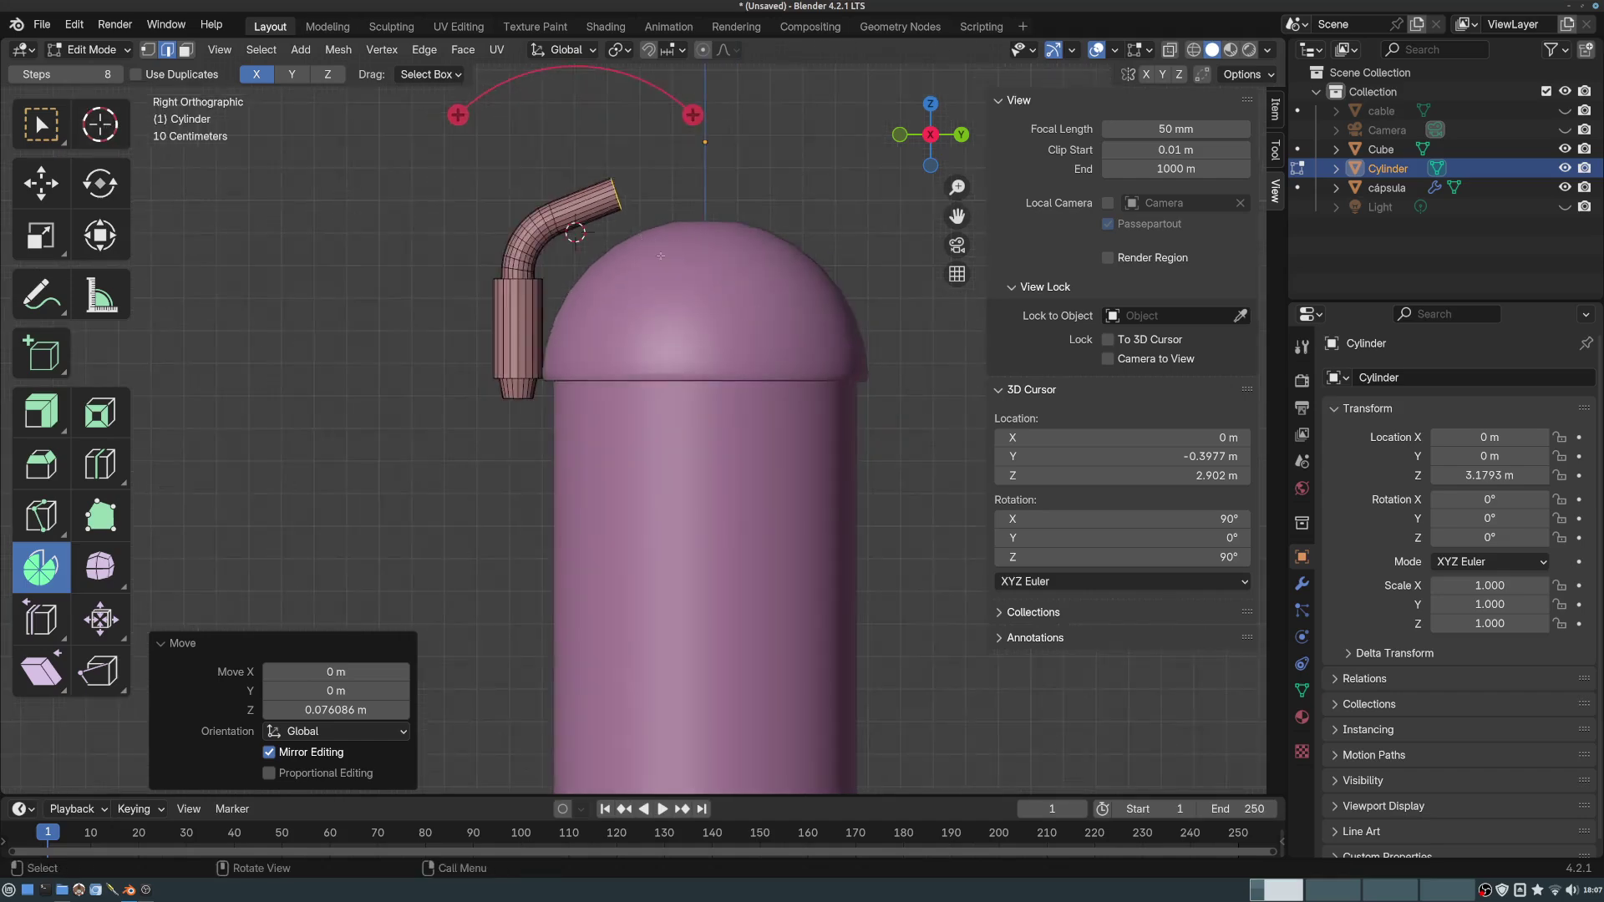
left_click(91, 49)
left_click(83, 68)
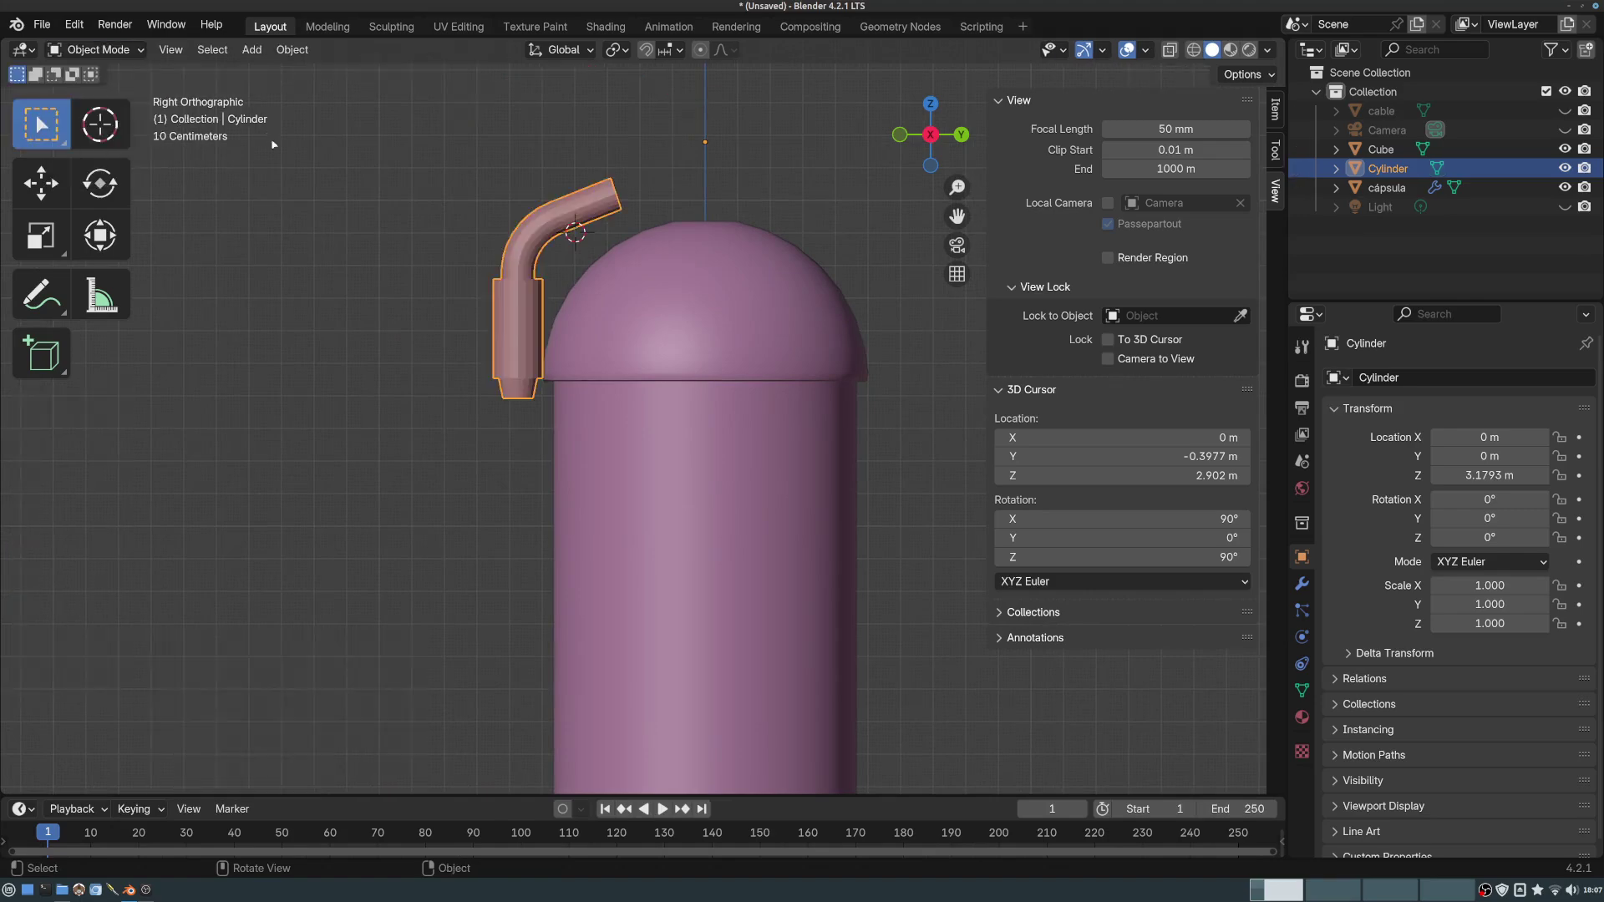
- Add an Array modifier to the cylinder with the bent pipe
middle_click_drag(634, 401, 630, 358)
middle_click_drag(573, 290, 587, 314)
scroll(588, 315, "down", 2)
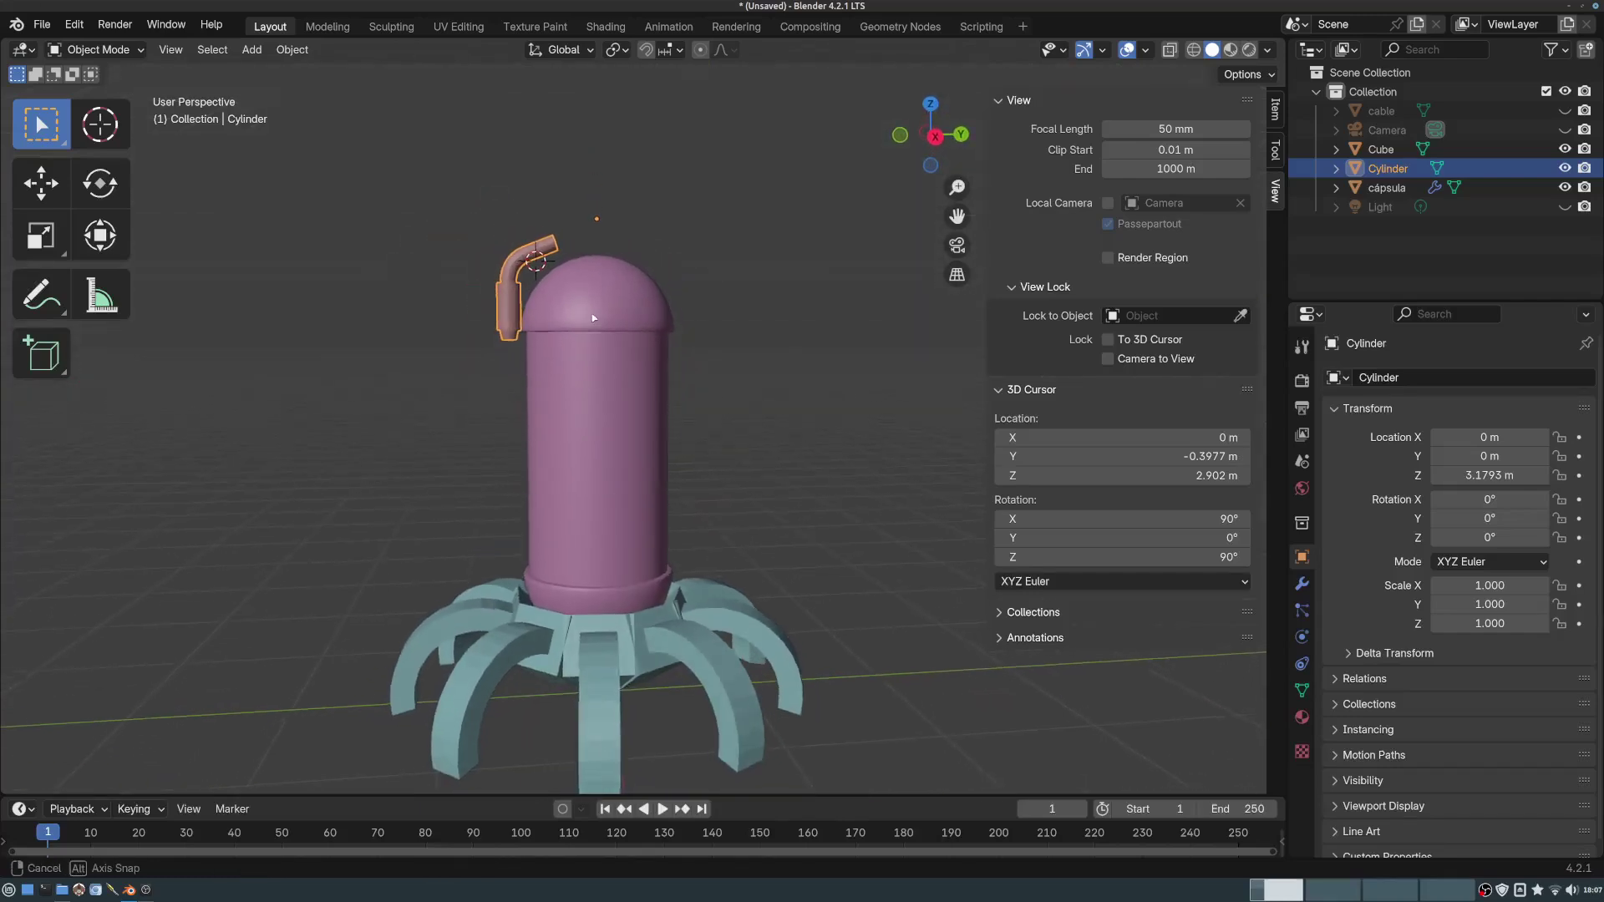
middle_click_drag(633, 389, 601, 311, "shift")
middle_click_drag(587, 222, 727, 359, "shift")
scroll(578, 359, "up", 2)
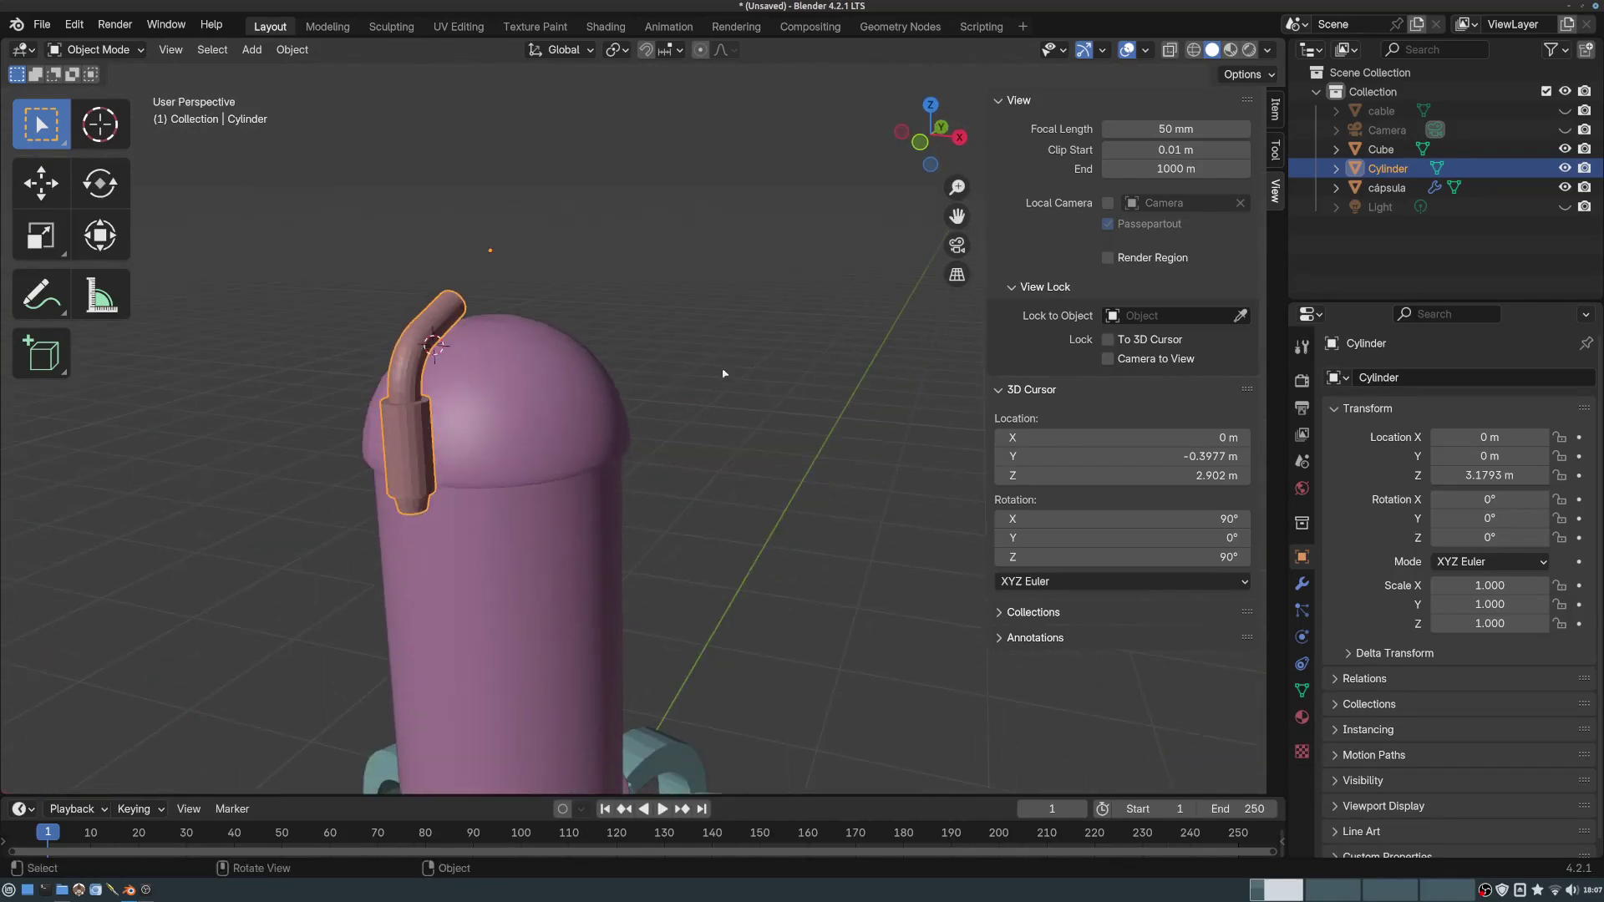
left_click(1301, 583)
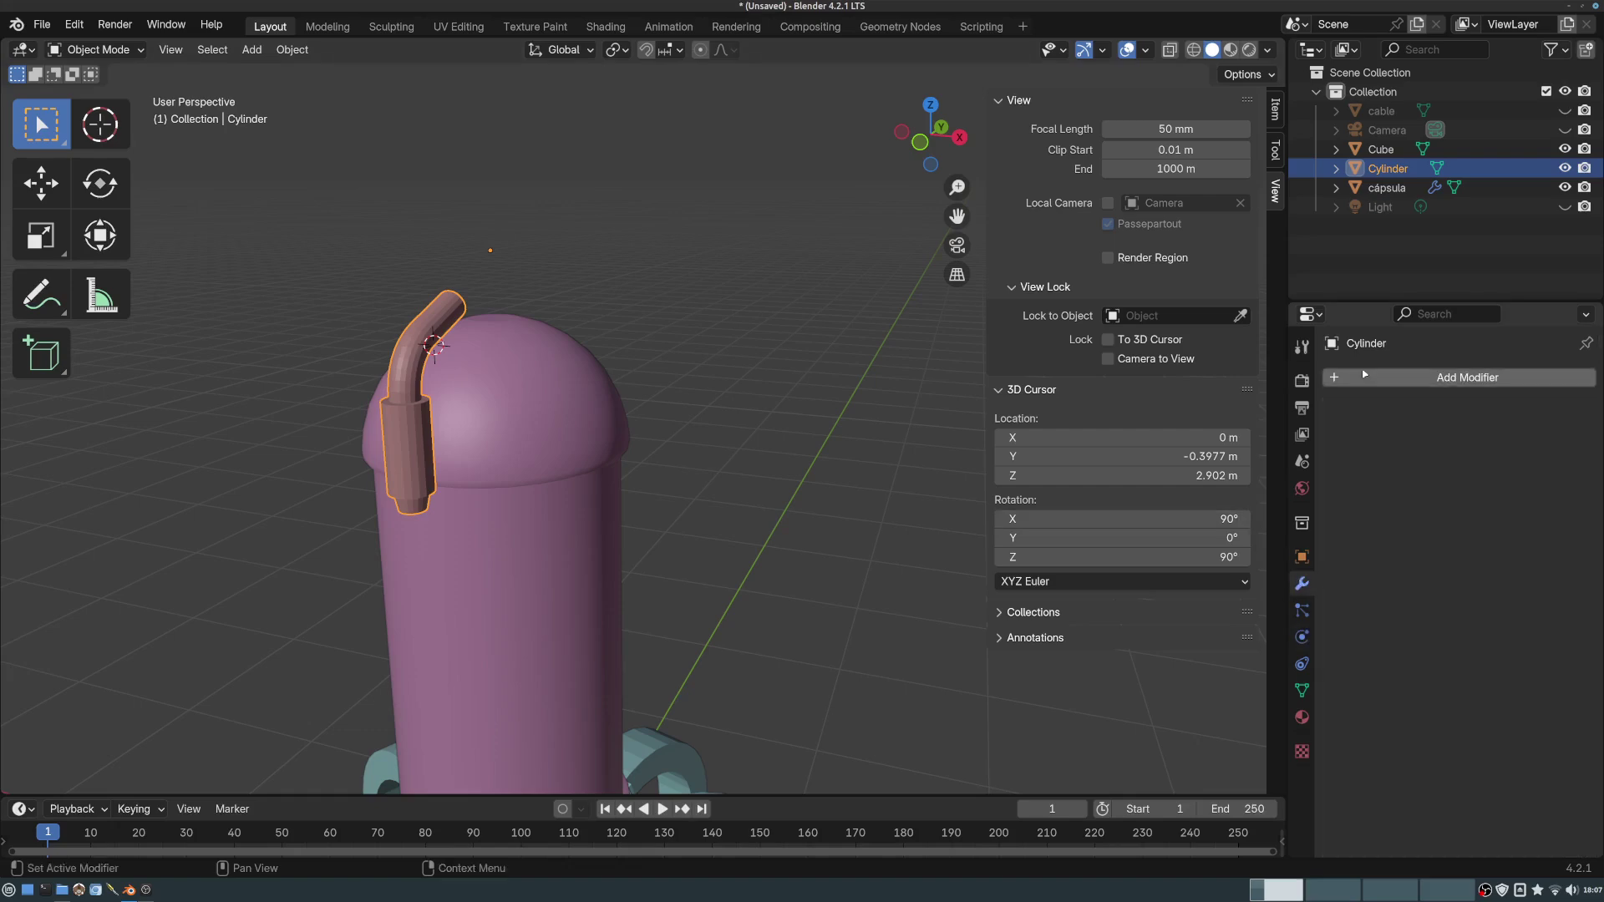
left_click(1406, 383)
mouse_move(1328, 381)
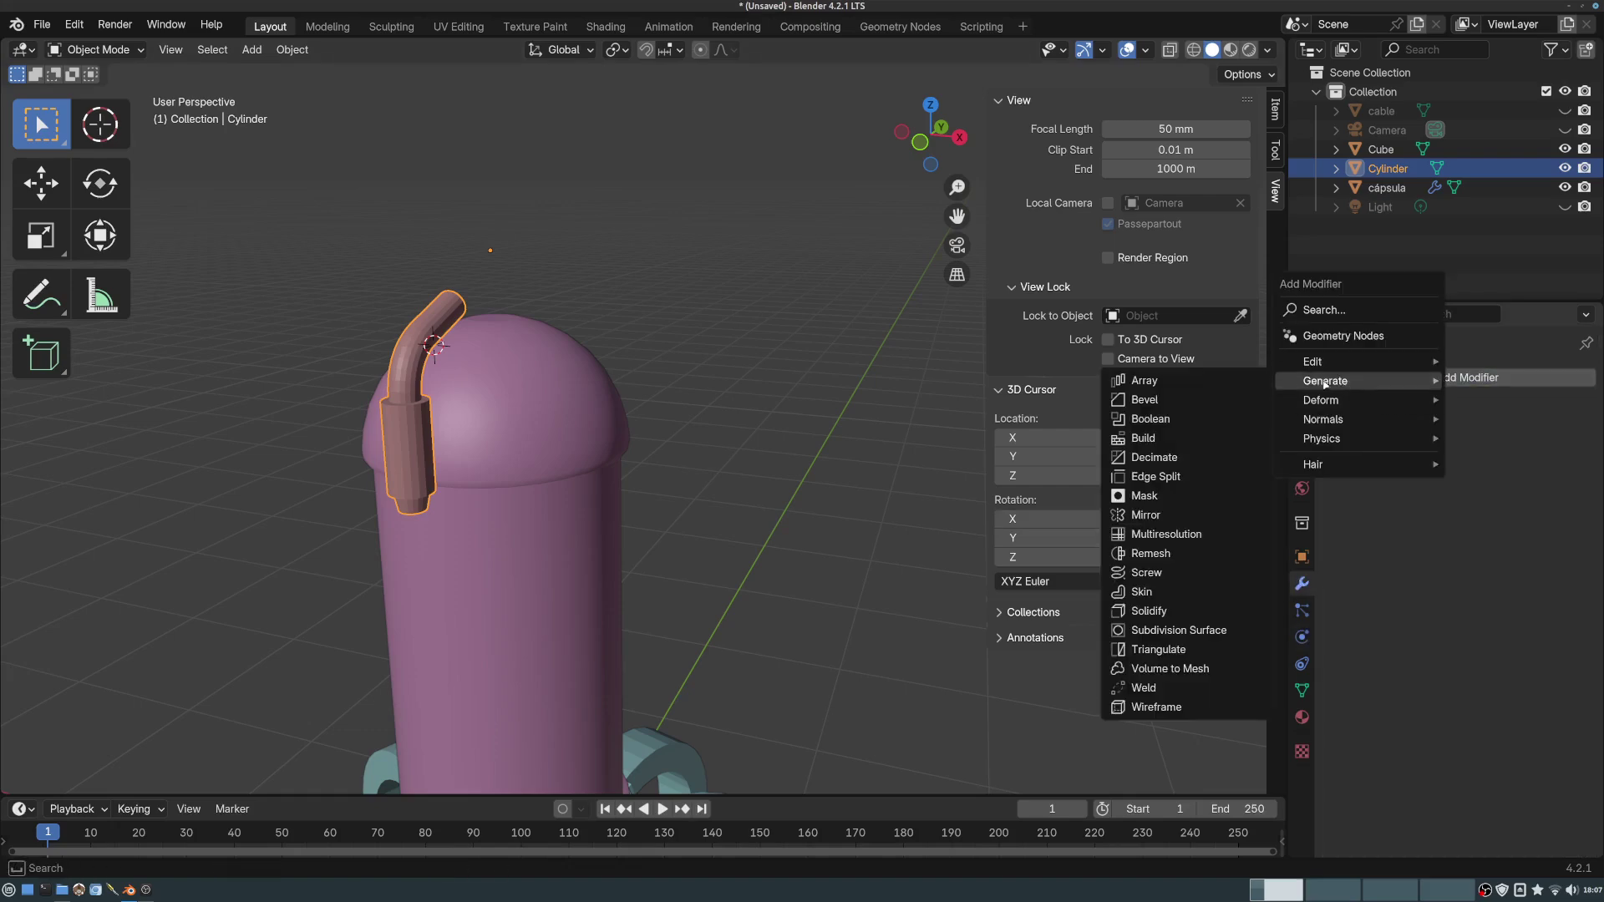
left_click(1160, 381)
- Set the array's count to 6
middle_click_drag(752, 376, 801, 360)
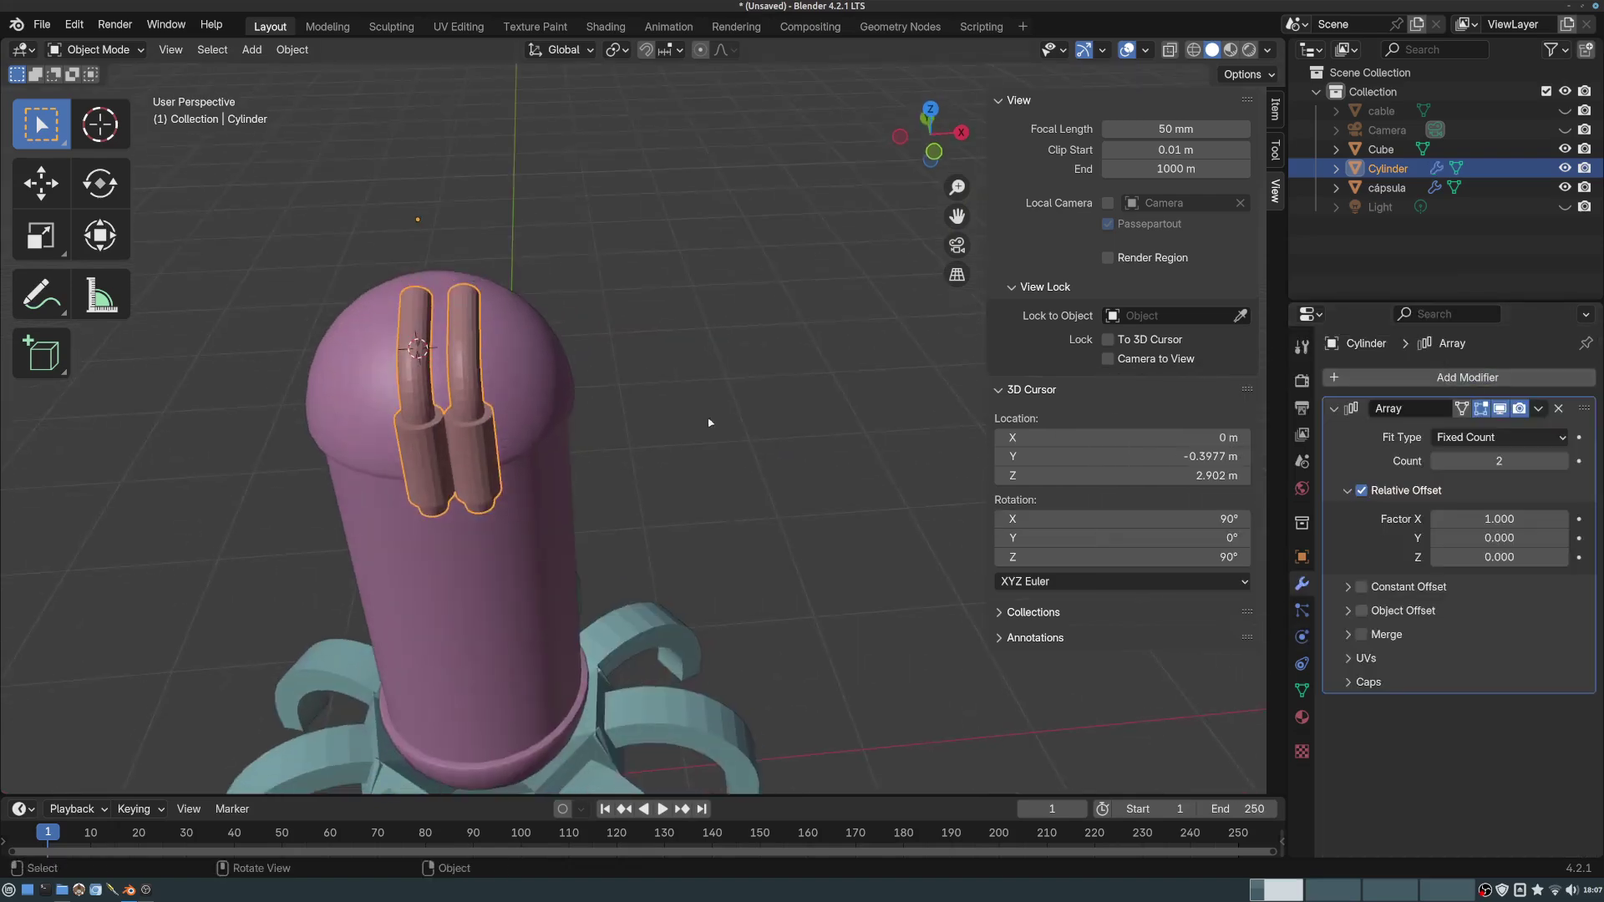
left_click(1565, 462)
left_click(1565, 461)
left_click(1565, 462)
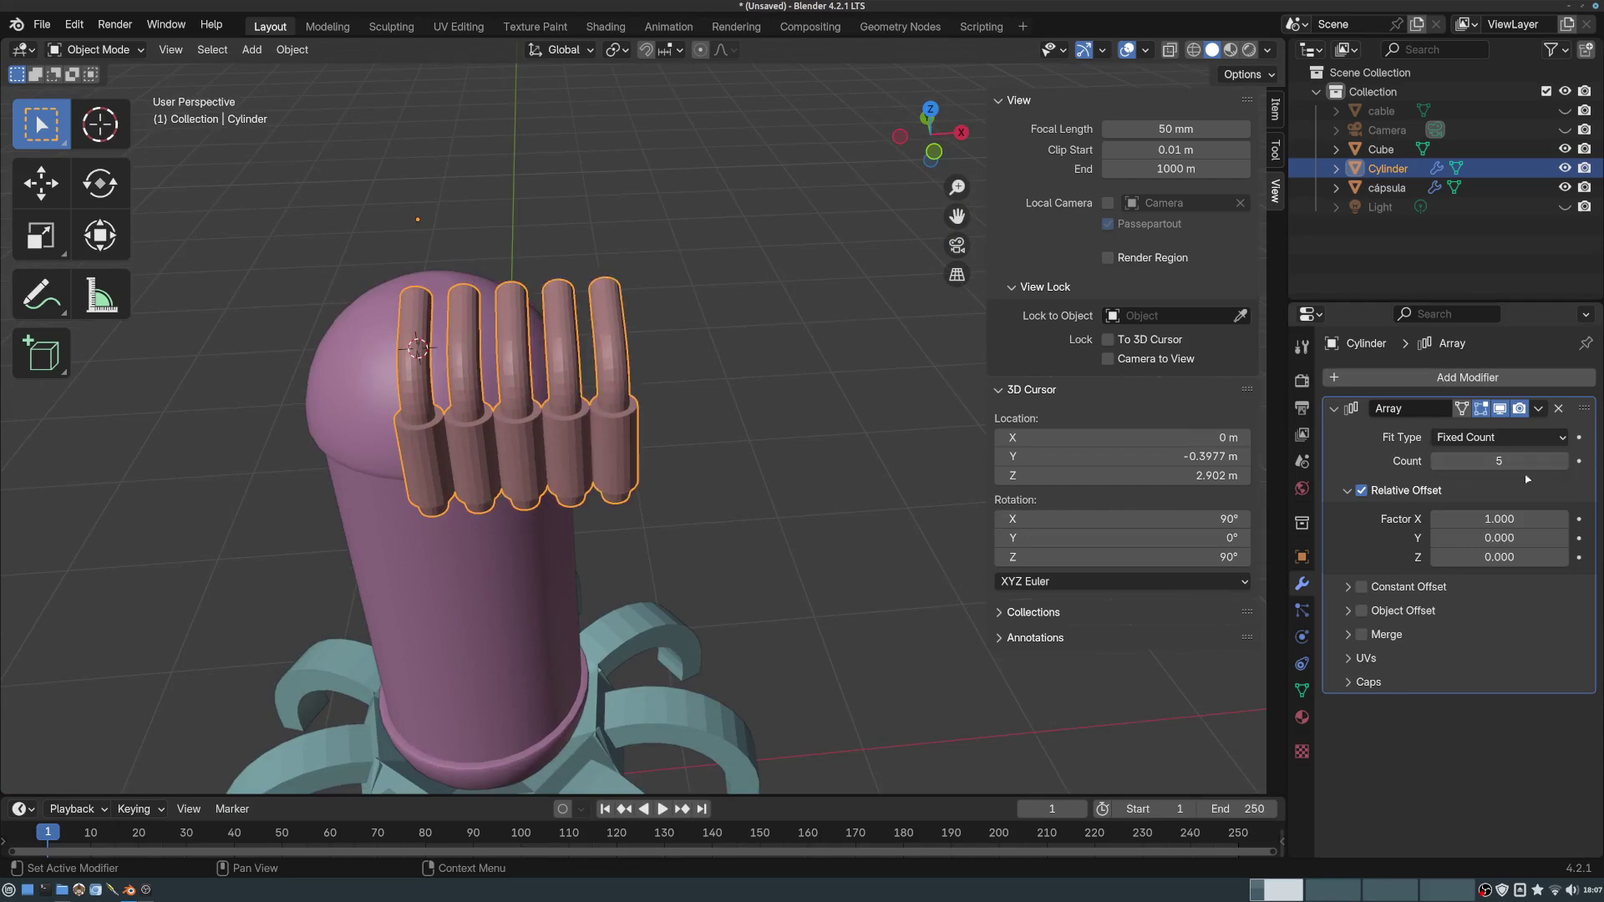
left_click(1565, 461)
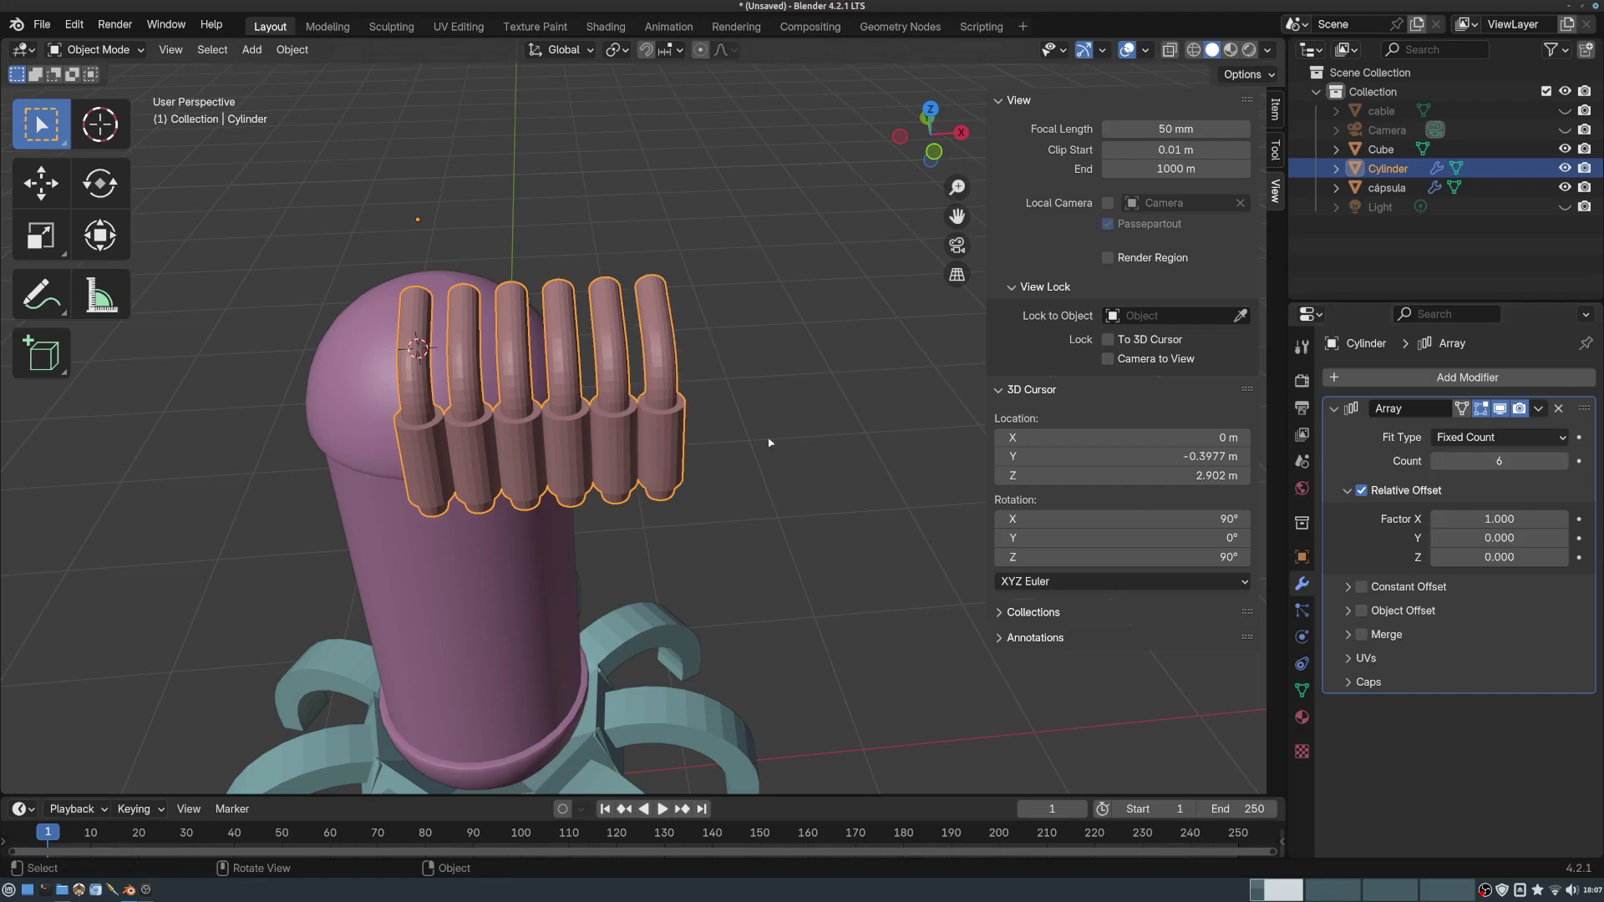
- Set the array's relative offset factor X to 2
middle_click_drag(769, 443, 756, 403)
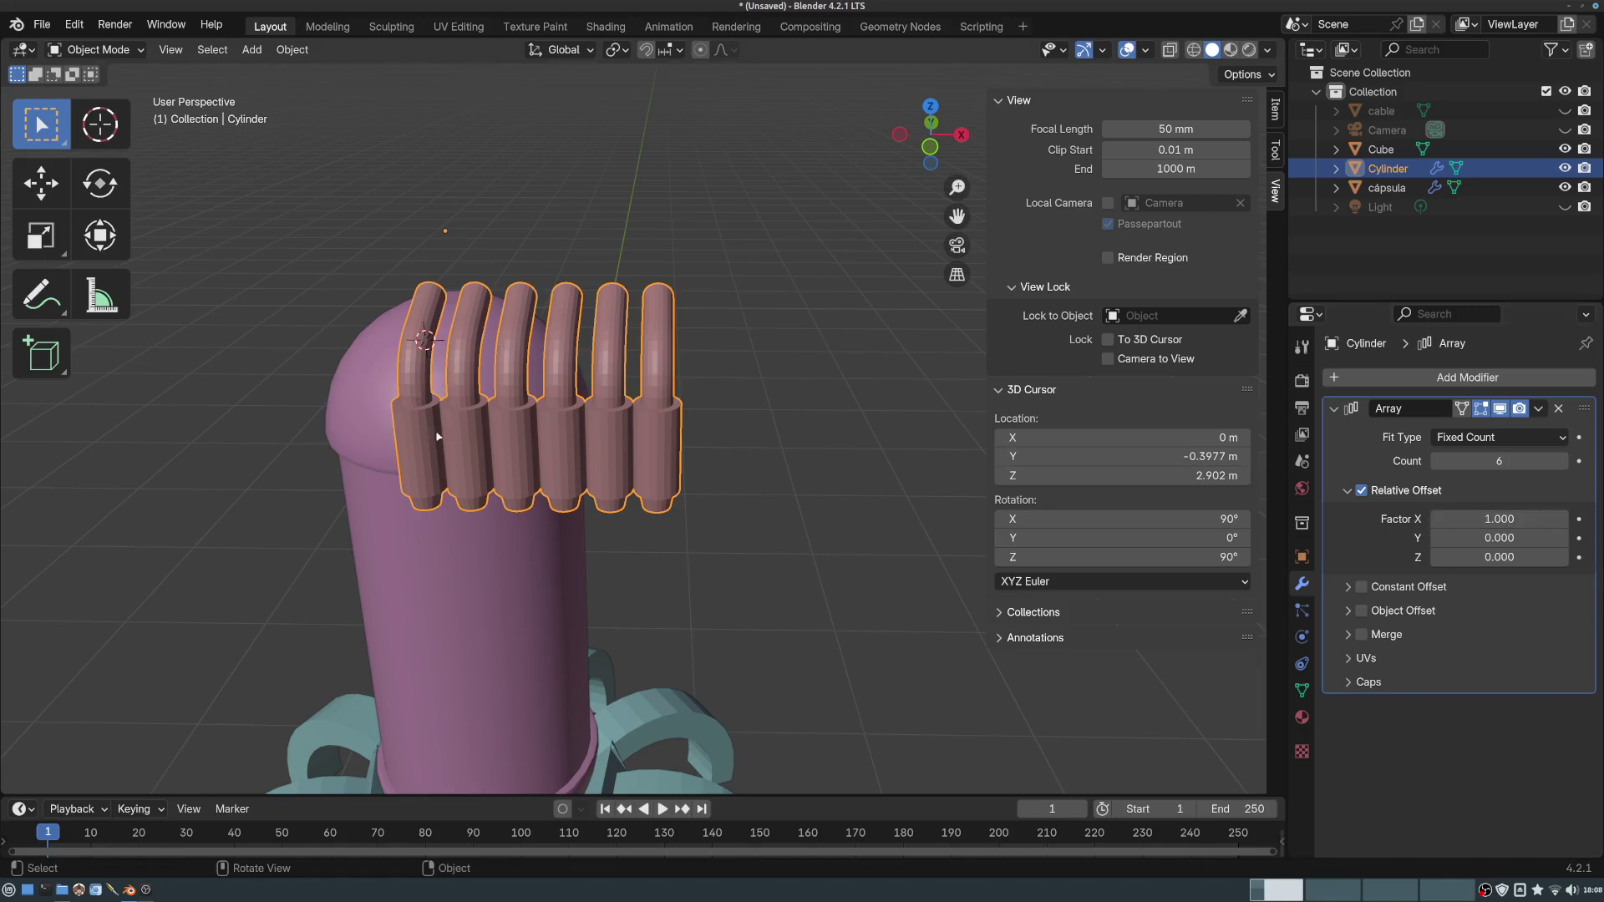
double_click(1489, 519)
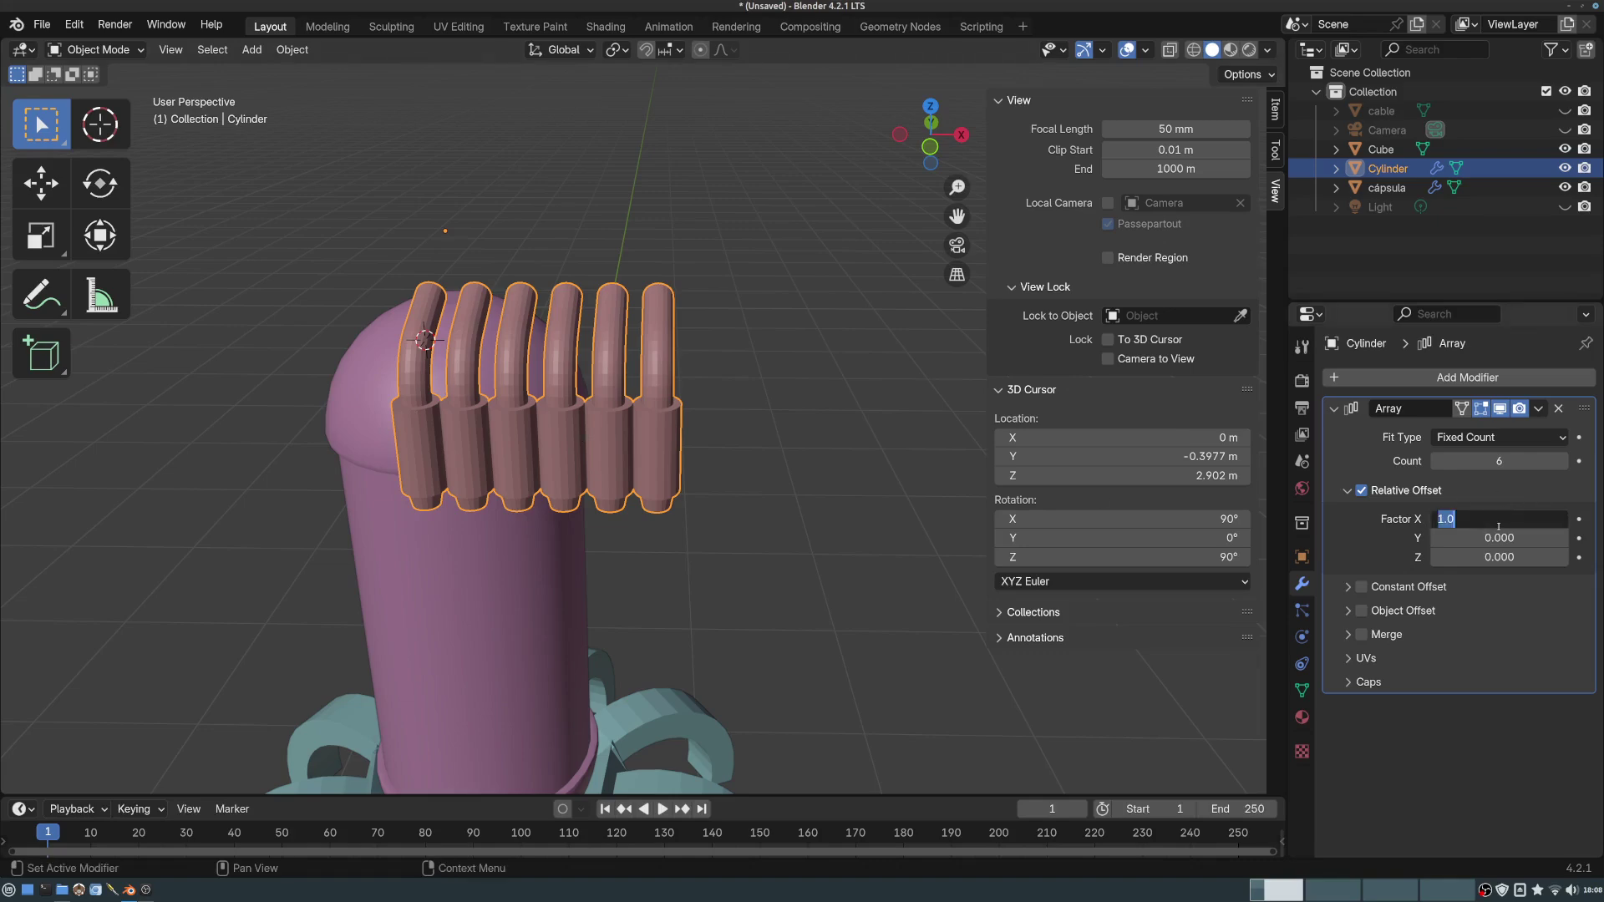
type("2")
key("Return")
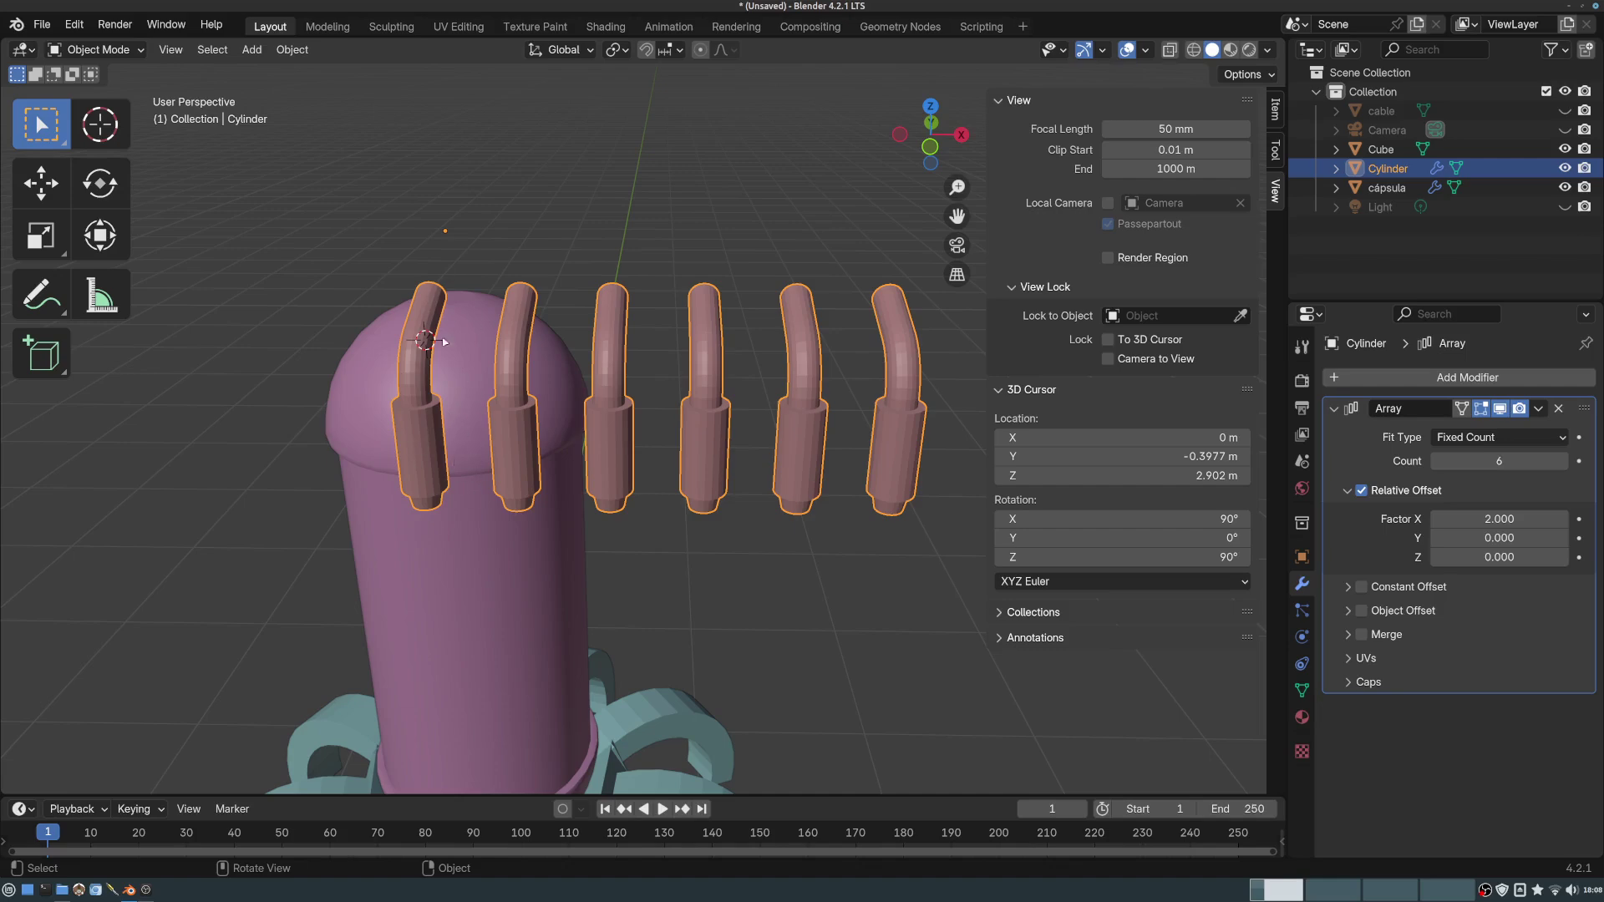
- Turn off the array's Relative Offset and enable Object Offset instead
left_click(1361, 491)
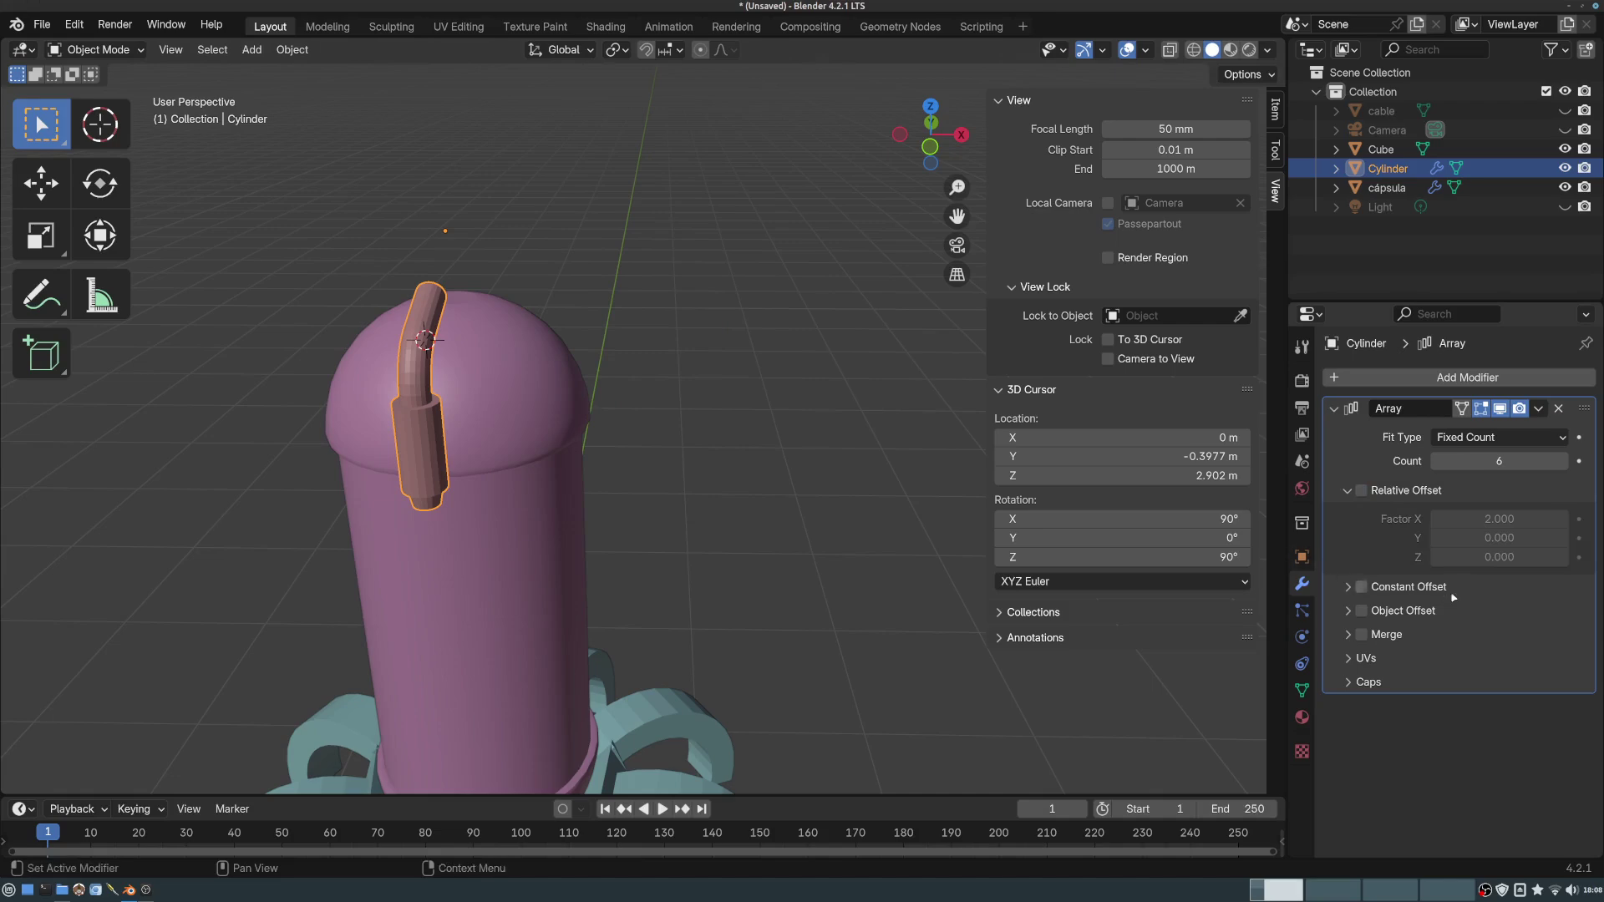
left_click(1370, 491)
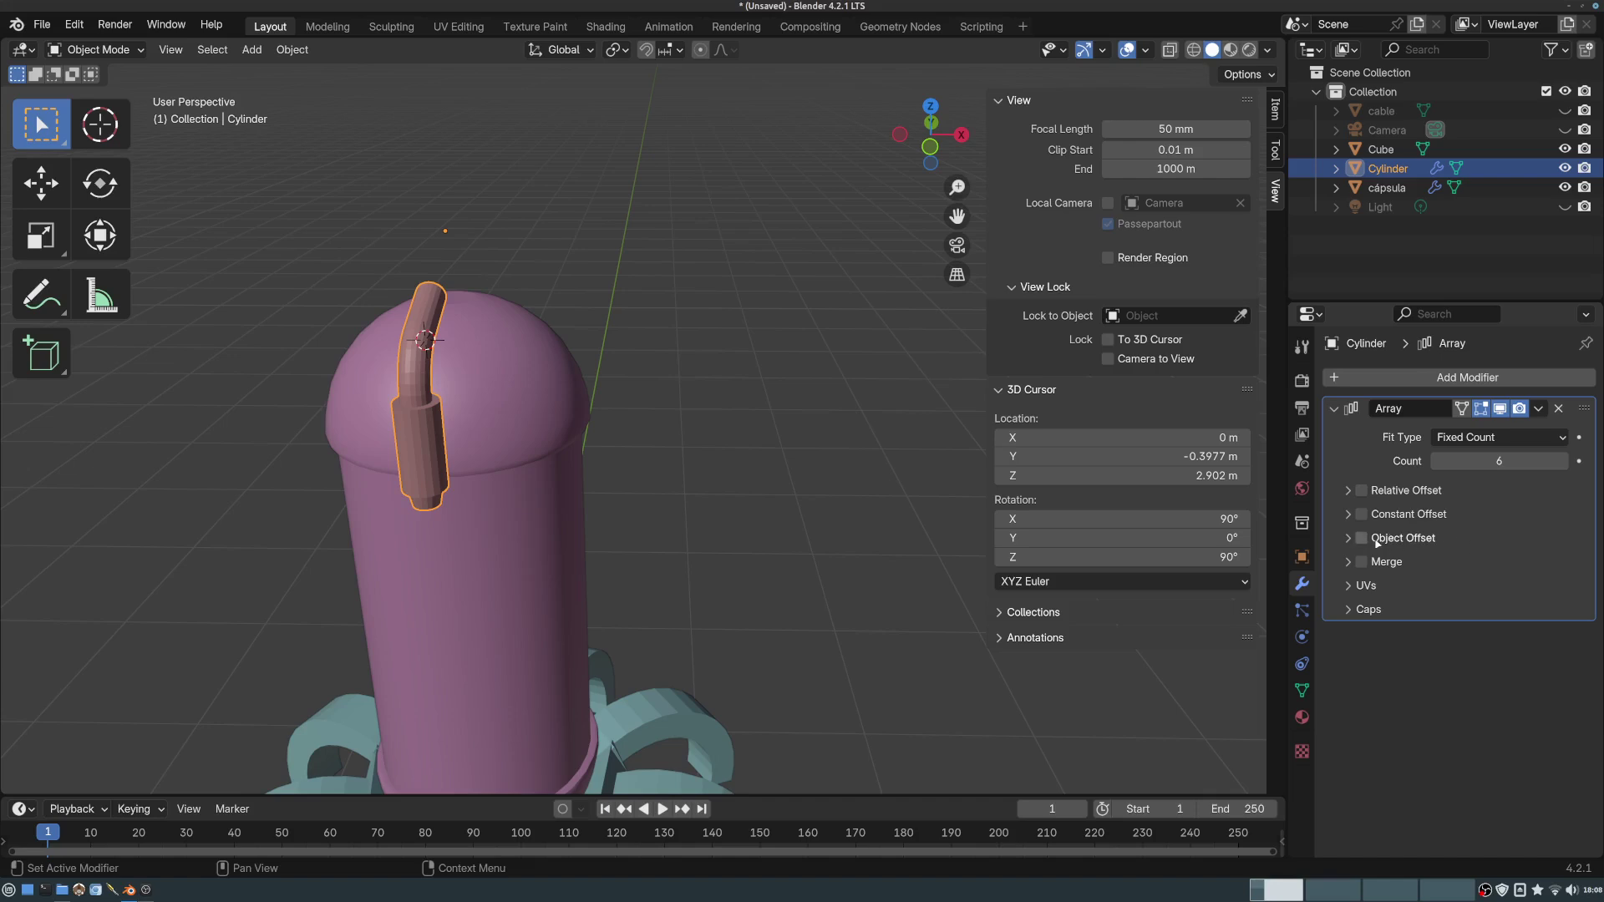
left_click(1349, 540)
left_click(1361, 538)
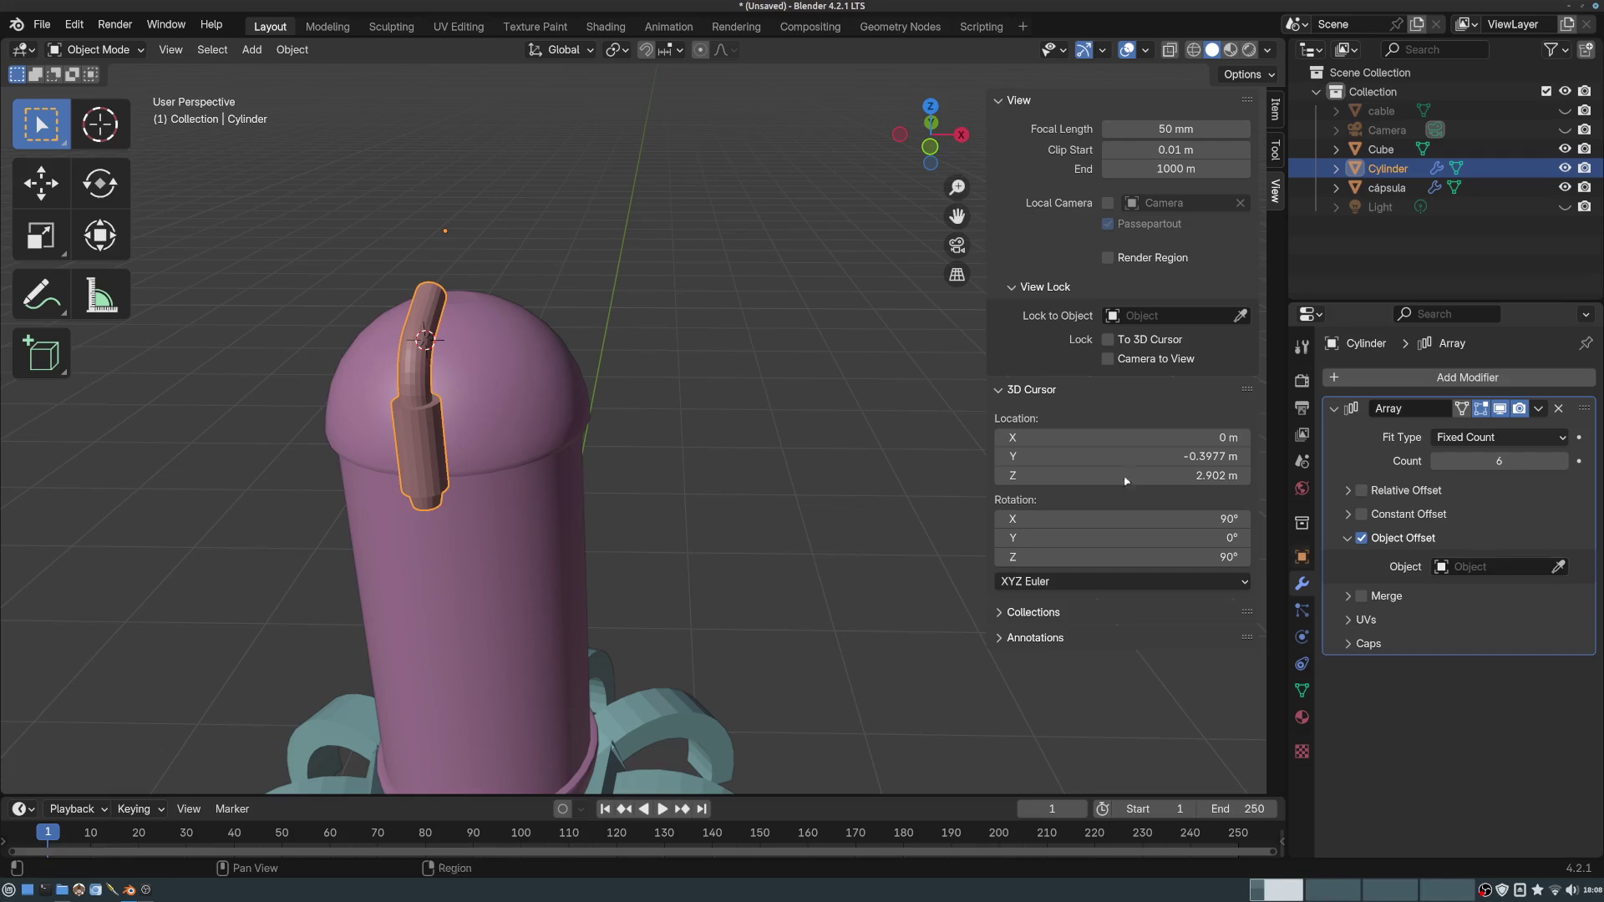
- Snap the 3D cursor to the cylinder's origin above the dome
middle_click_drag(655, 290, 539, 268)
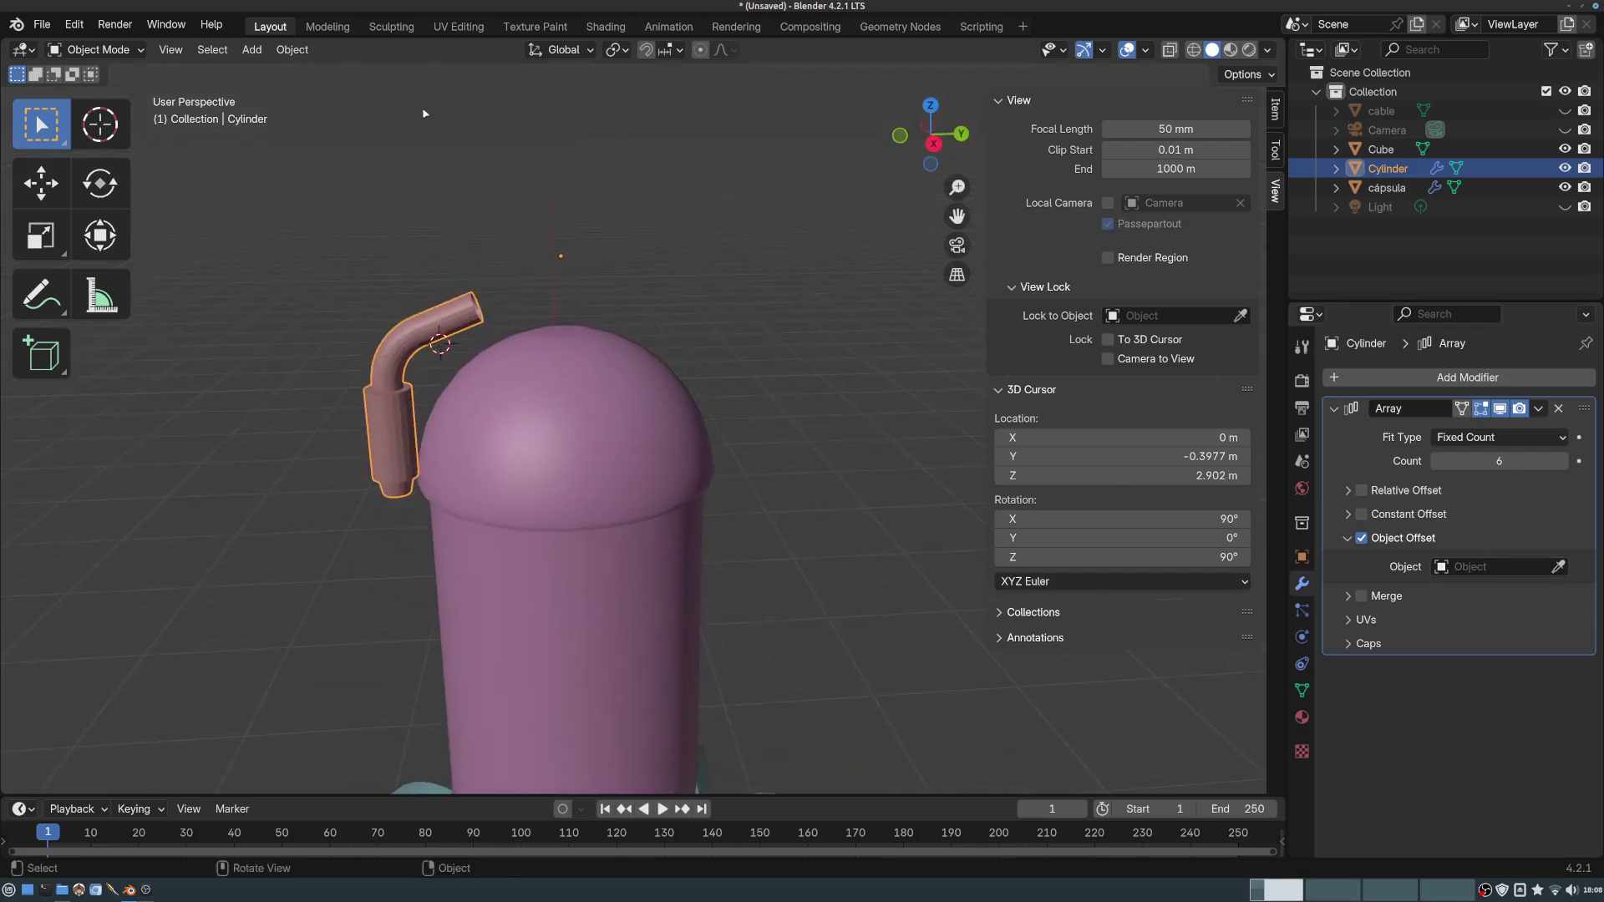
middle_click_drag(696, 317, 450, 312)
scroll(450, 308, "up", 1)
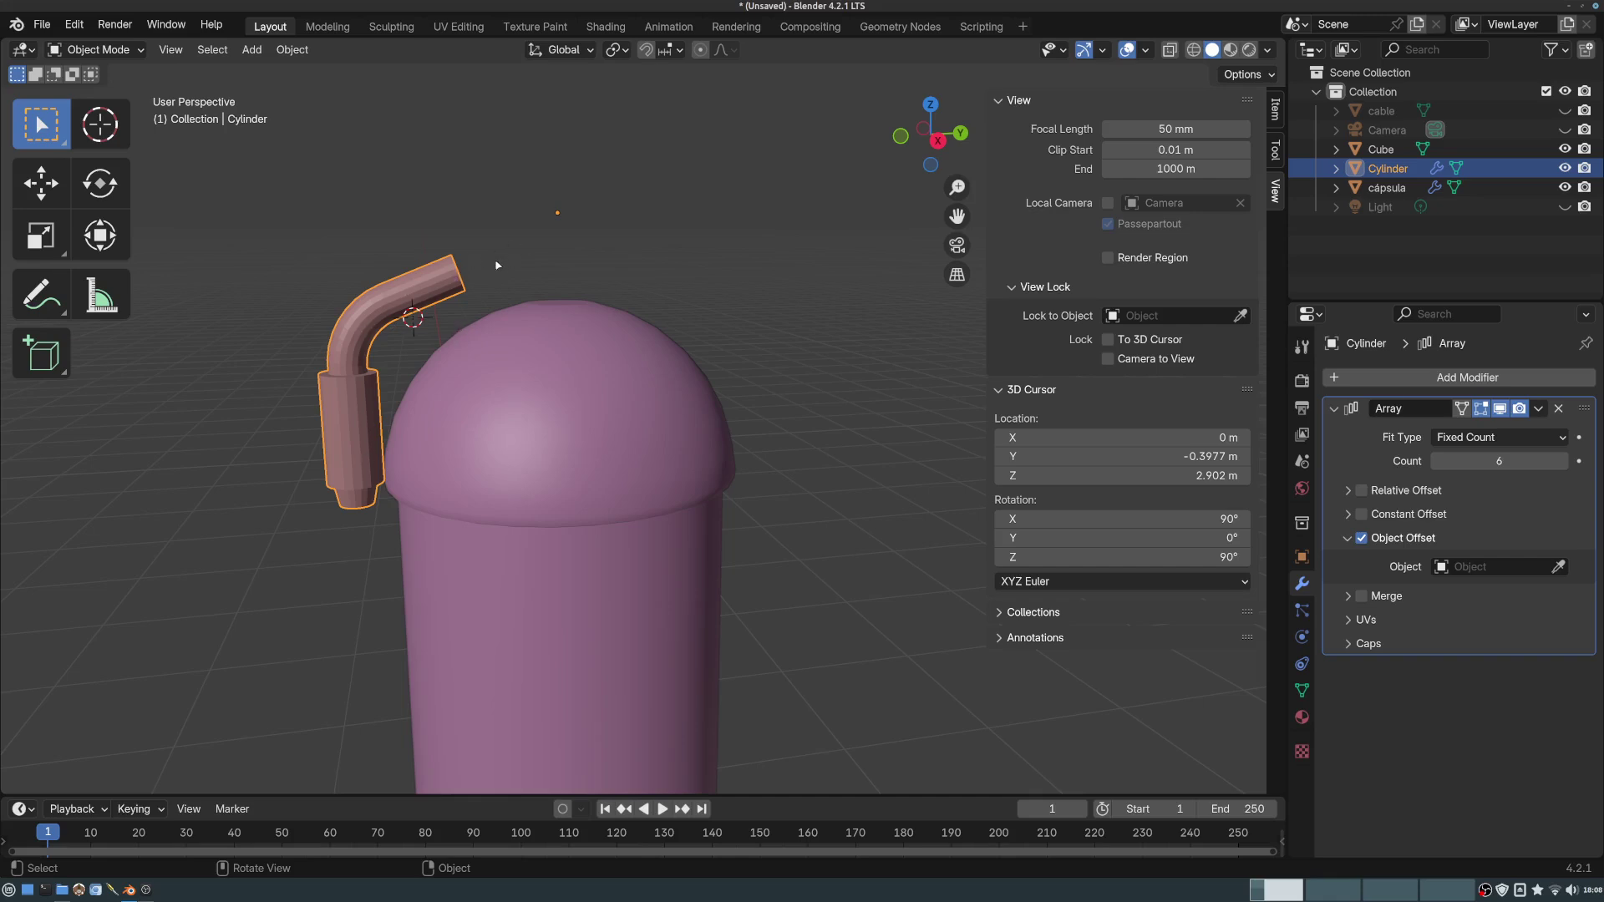
left_click(291, 51)
mouse_move(356, 178)
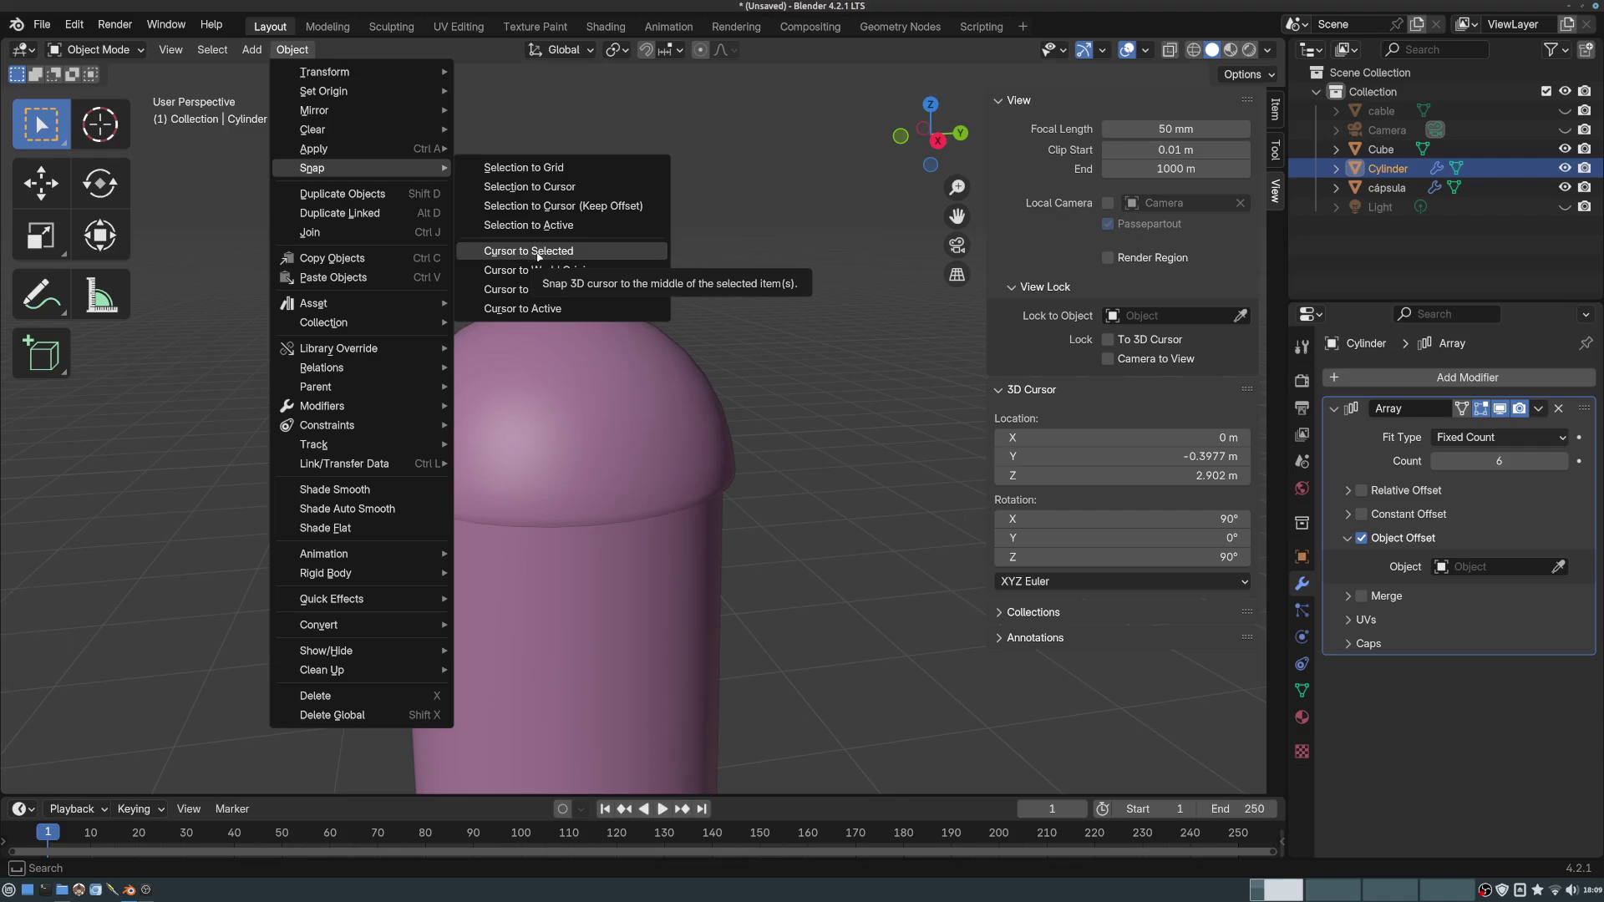
left_click(528, 252)
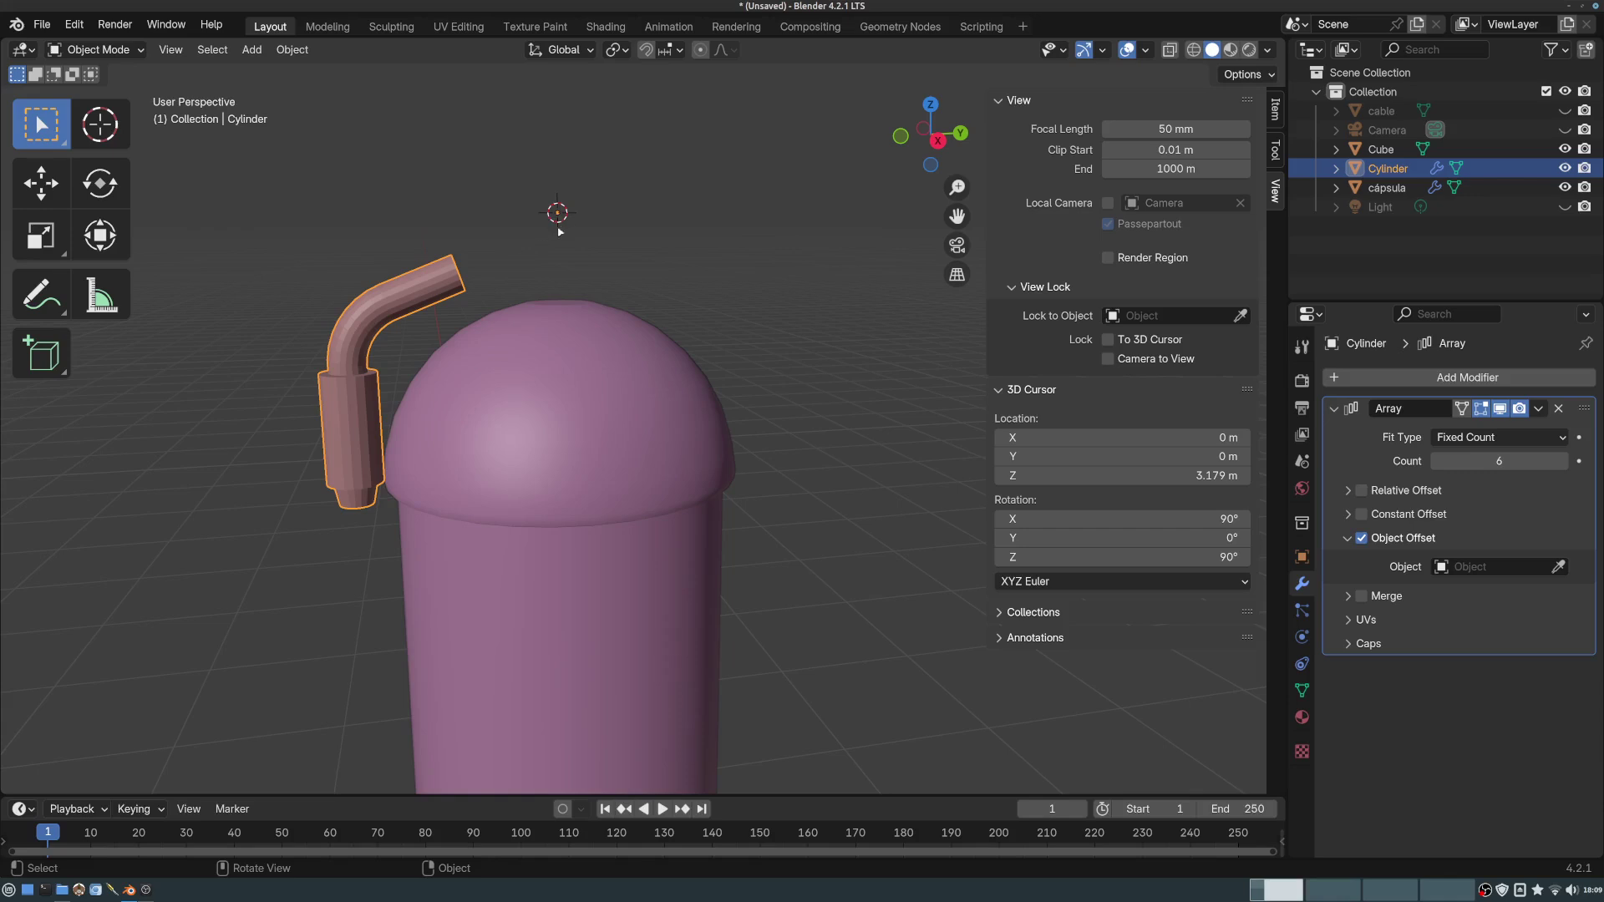
- Add a sphere-type empty with a 1 m radius at the 3D cursor
left_click(251, 49)
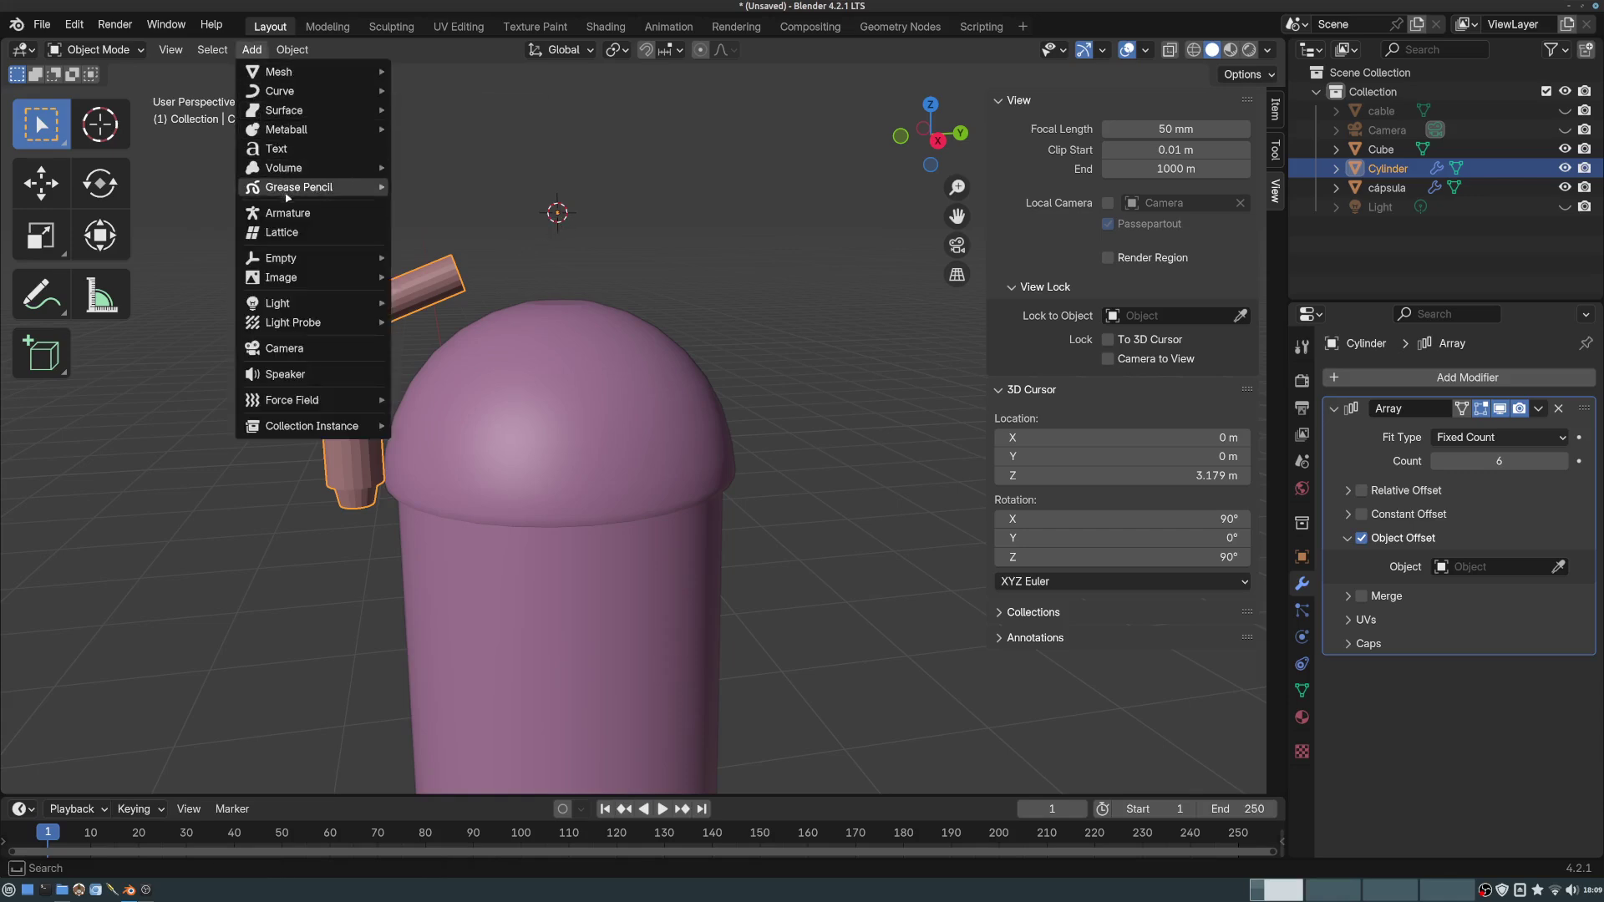
mouse_move(307, 261)
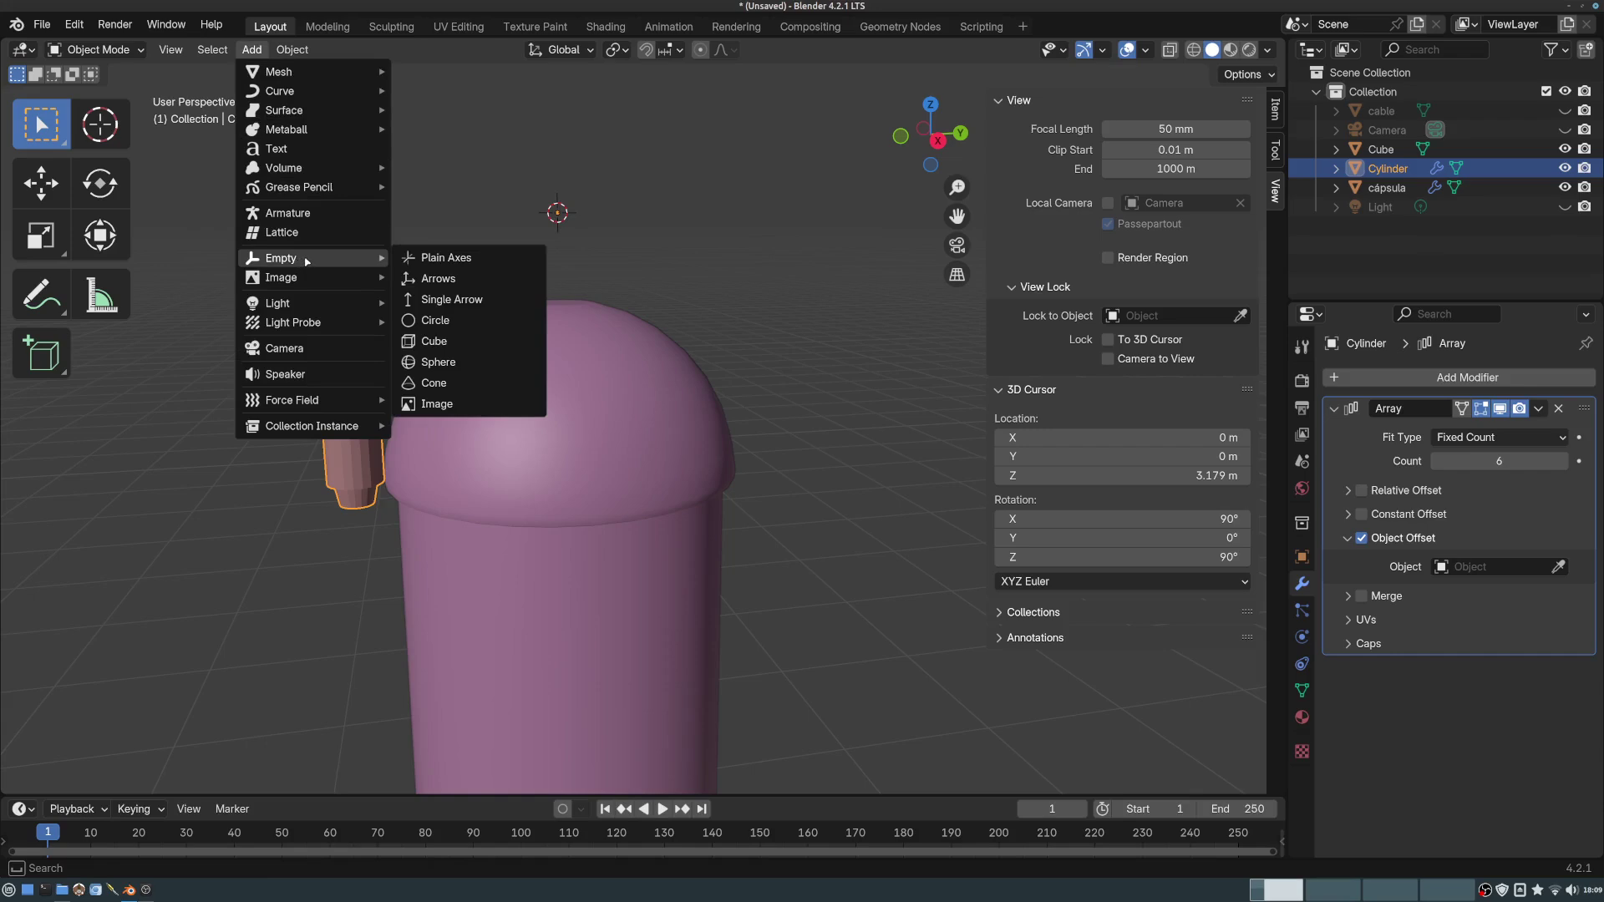
left_click(446, 364)
middle_click_drag(595, 256, 721, 257)
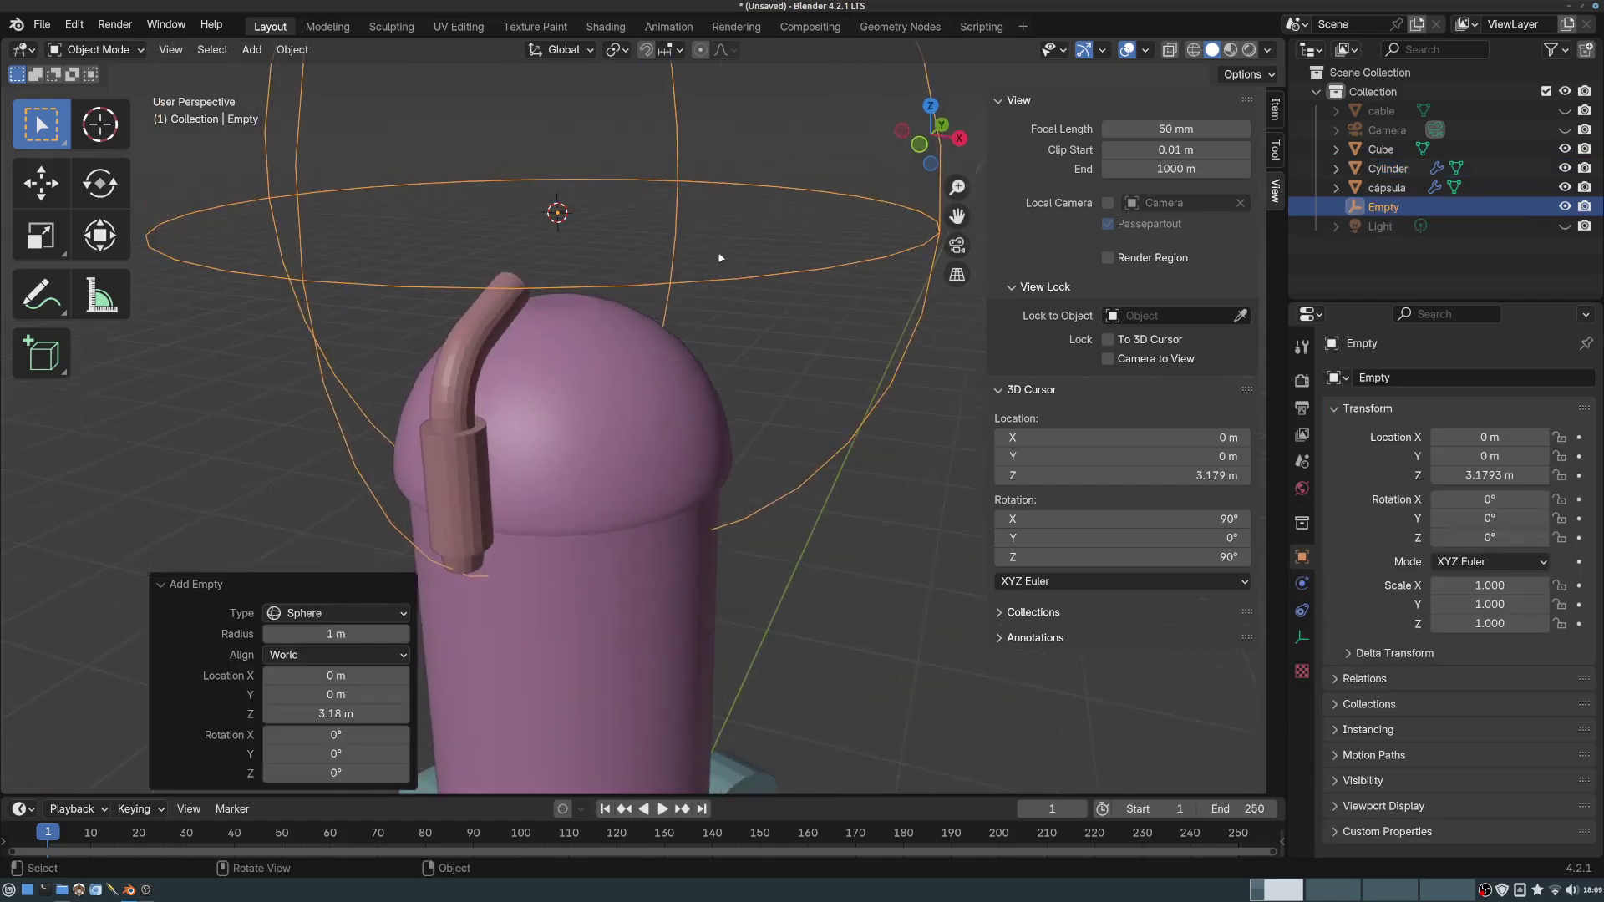
scroll(680, 139, "down", 8)
middle_click_drag(680, 142, 625, 232)
scroll(621, 309, "up", 8)
scroll(627, 242, "down", 3)
middle_click_drag(632, 268, 617, 207, "shift")
middle_click_drag(625, 197, 637, 273, "shift")
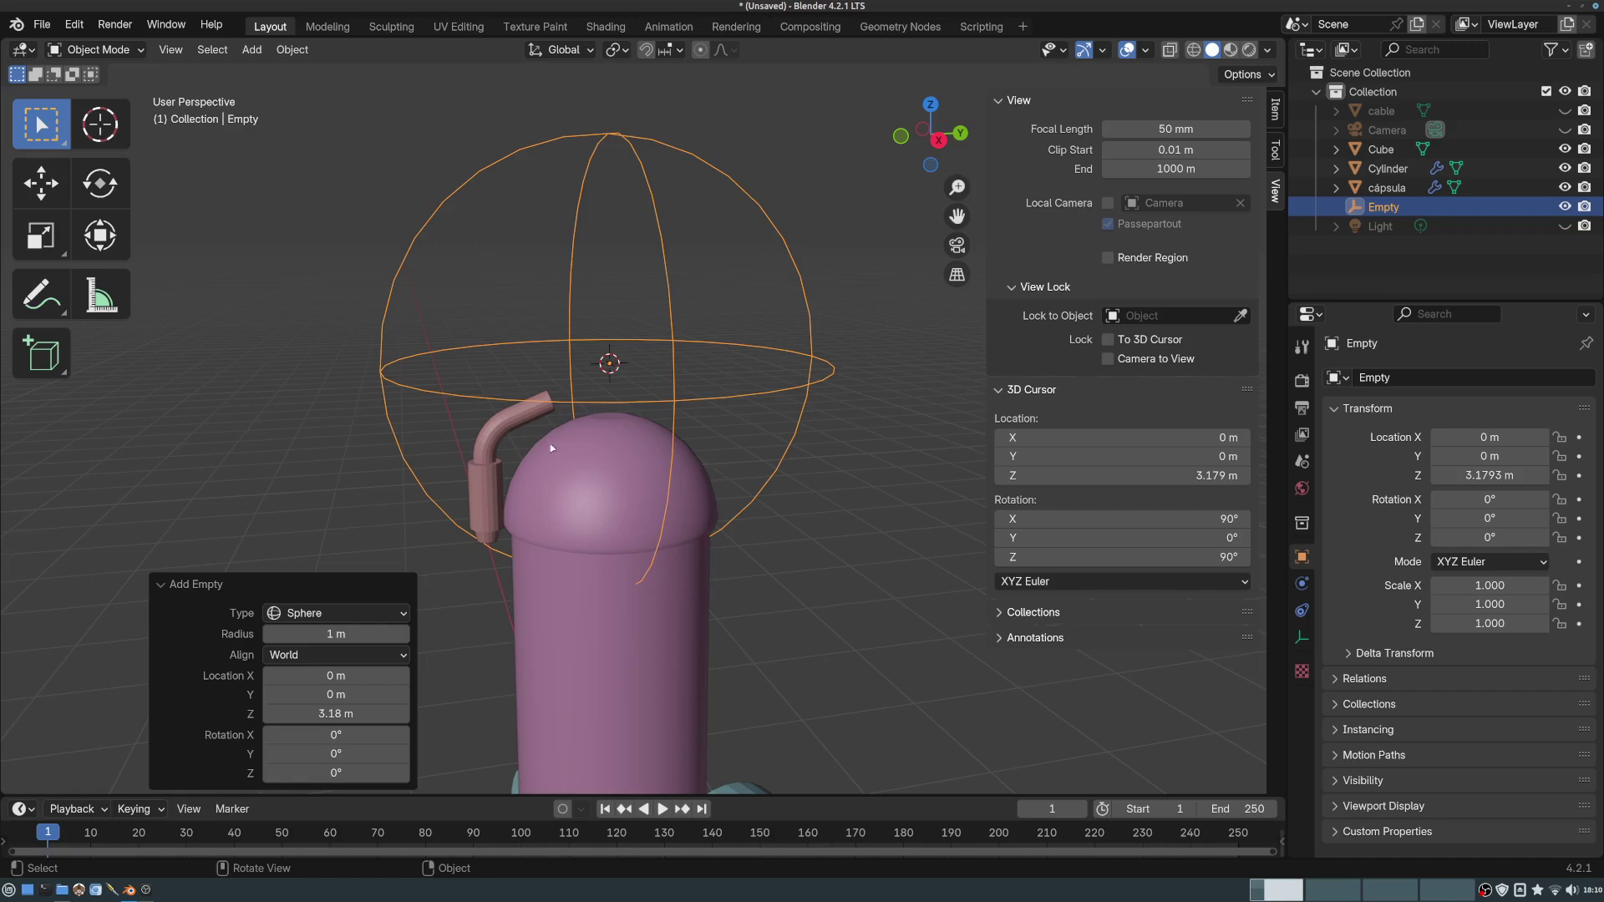
- Select the sphere empty and set its viewport display to In Front
left_click(515, 420)
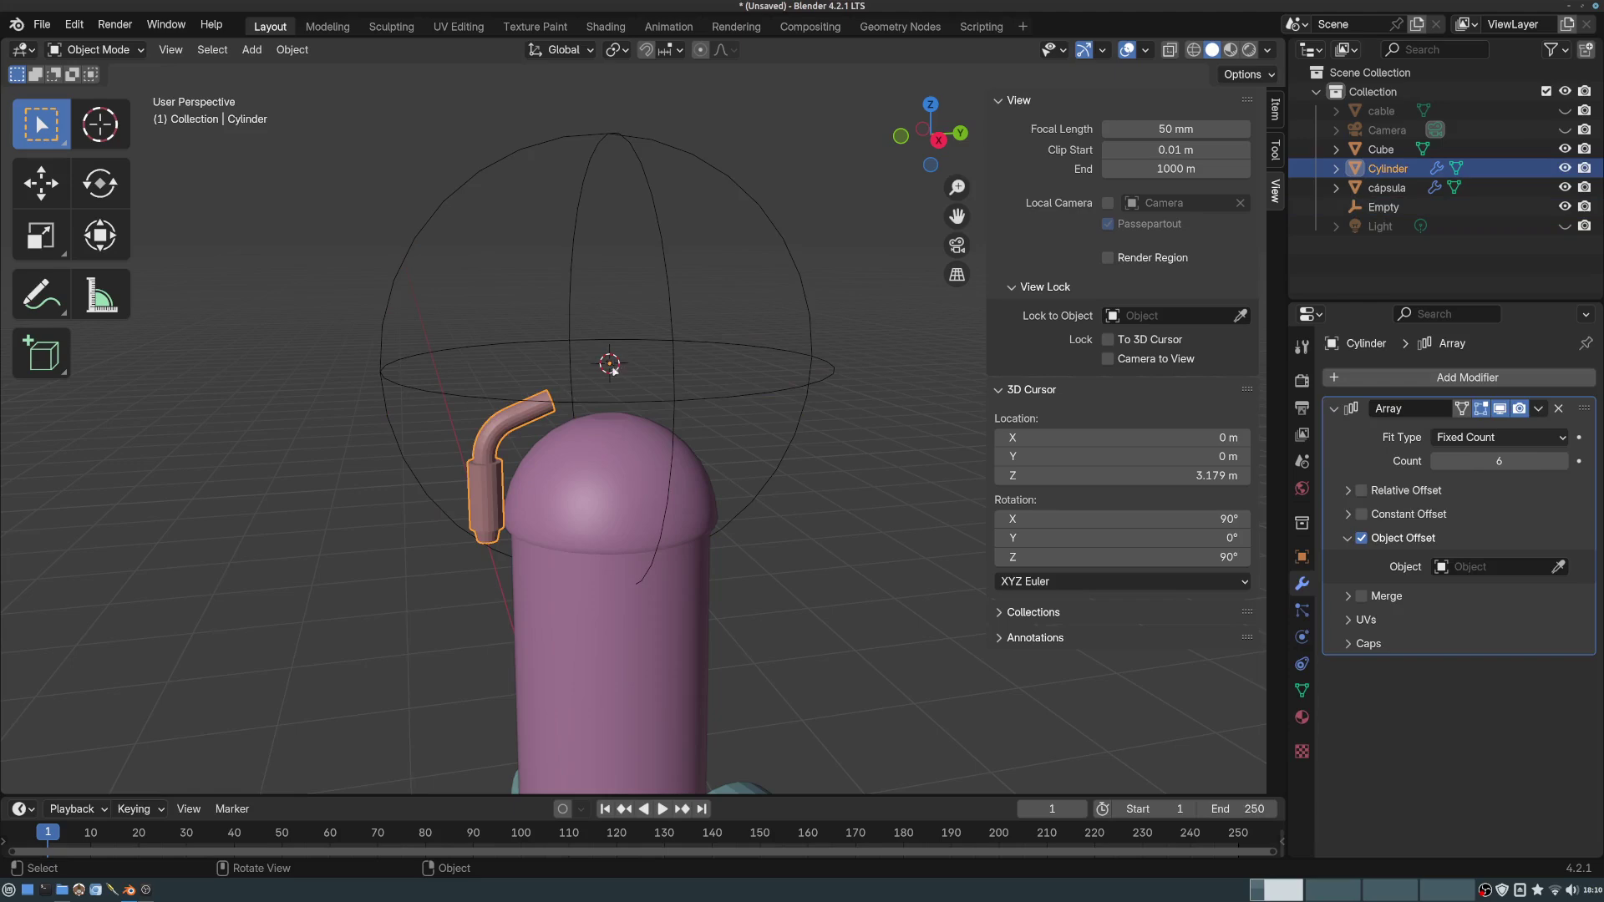
left_click(576, 341)
left_click(513, 422)
left_click(575, 339)
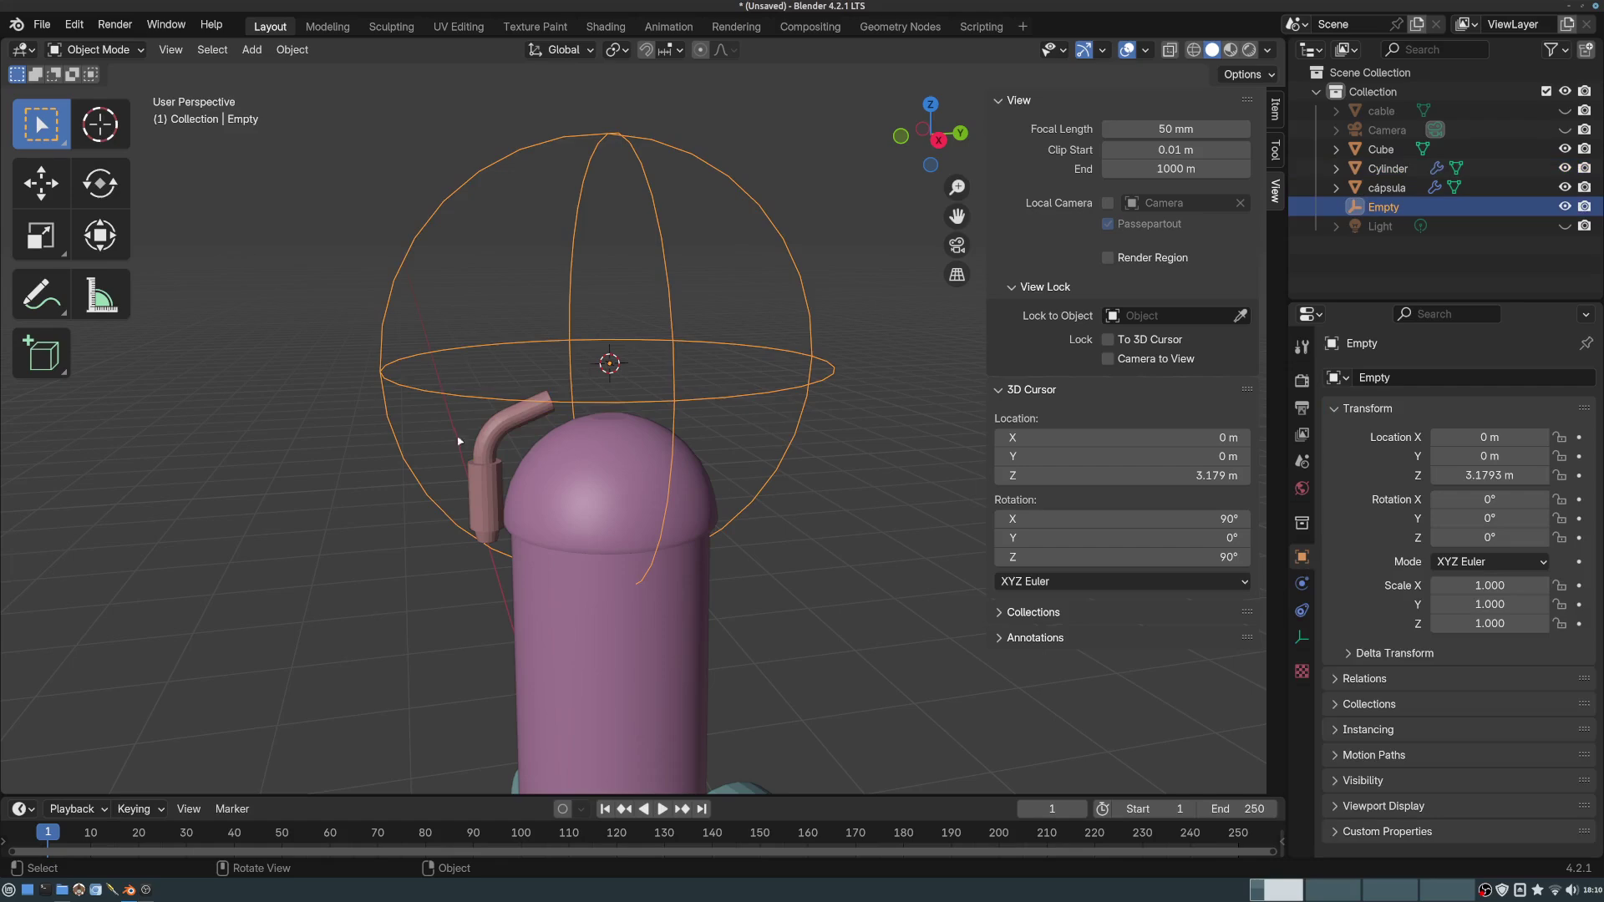
left_click(1352, 805)
scroll(1386, 785, "down", 2)
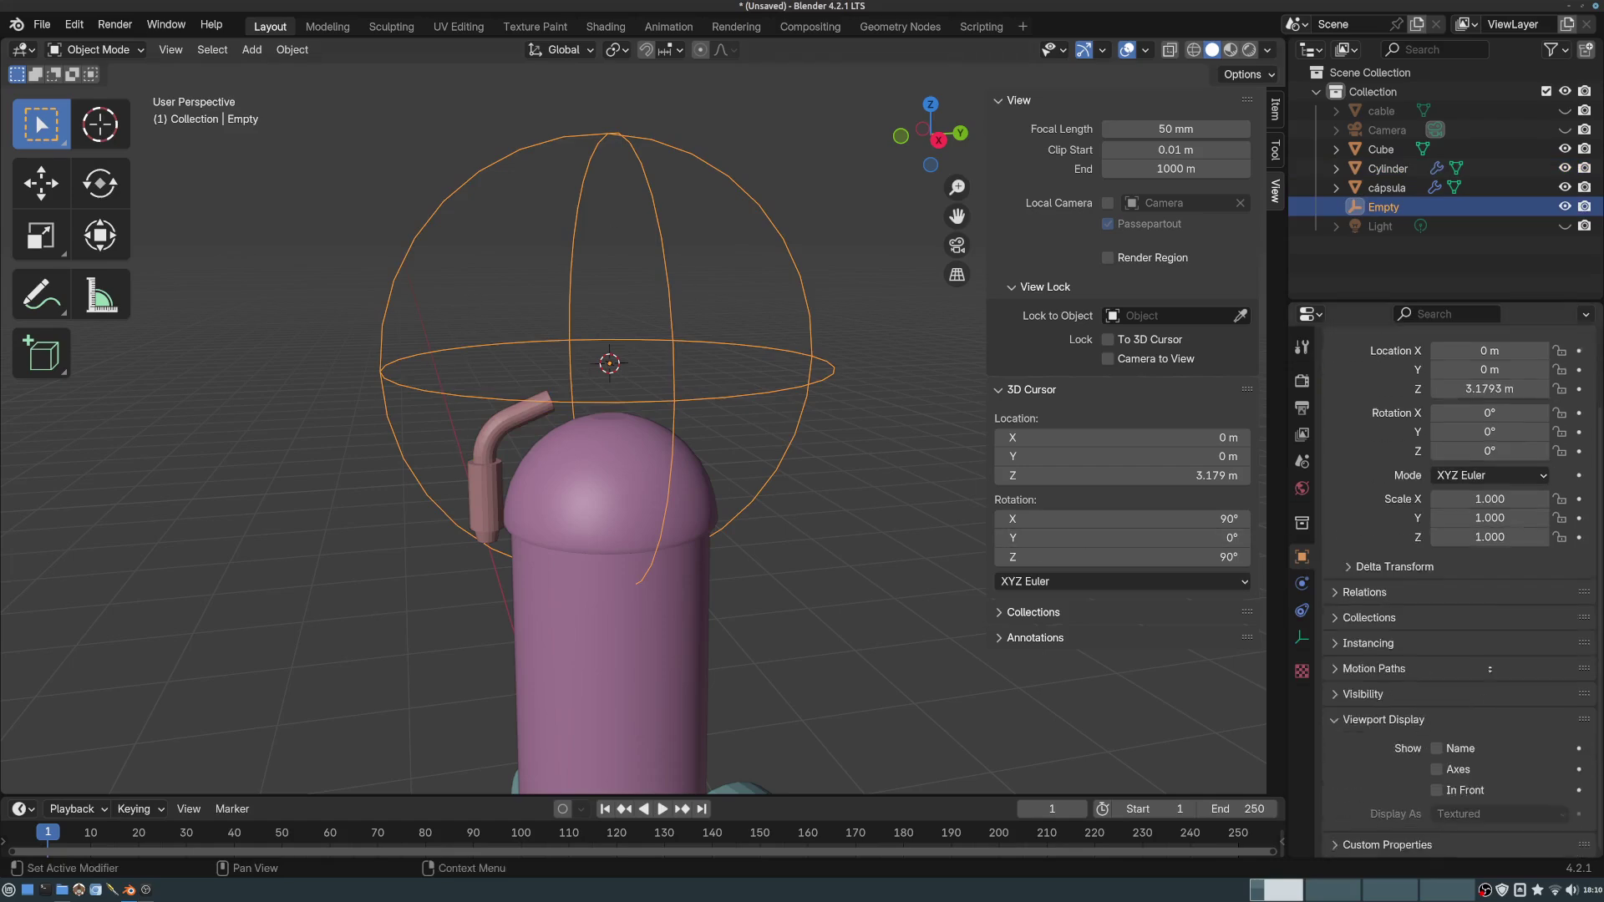
left_click(1439, 794)
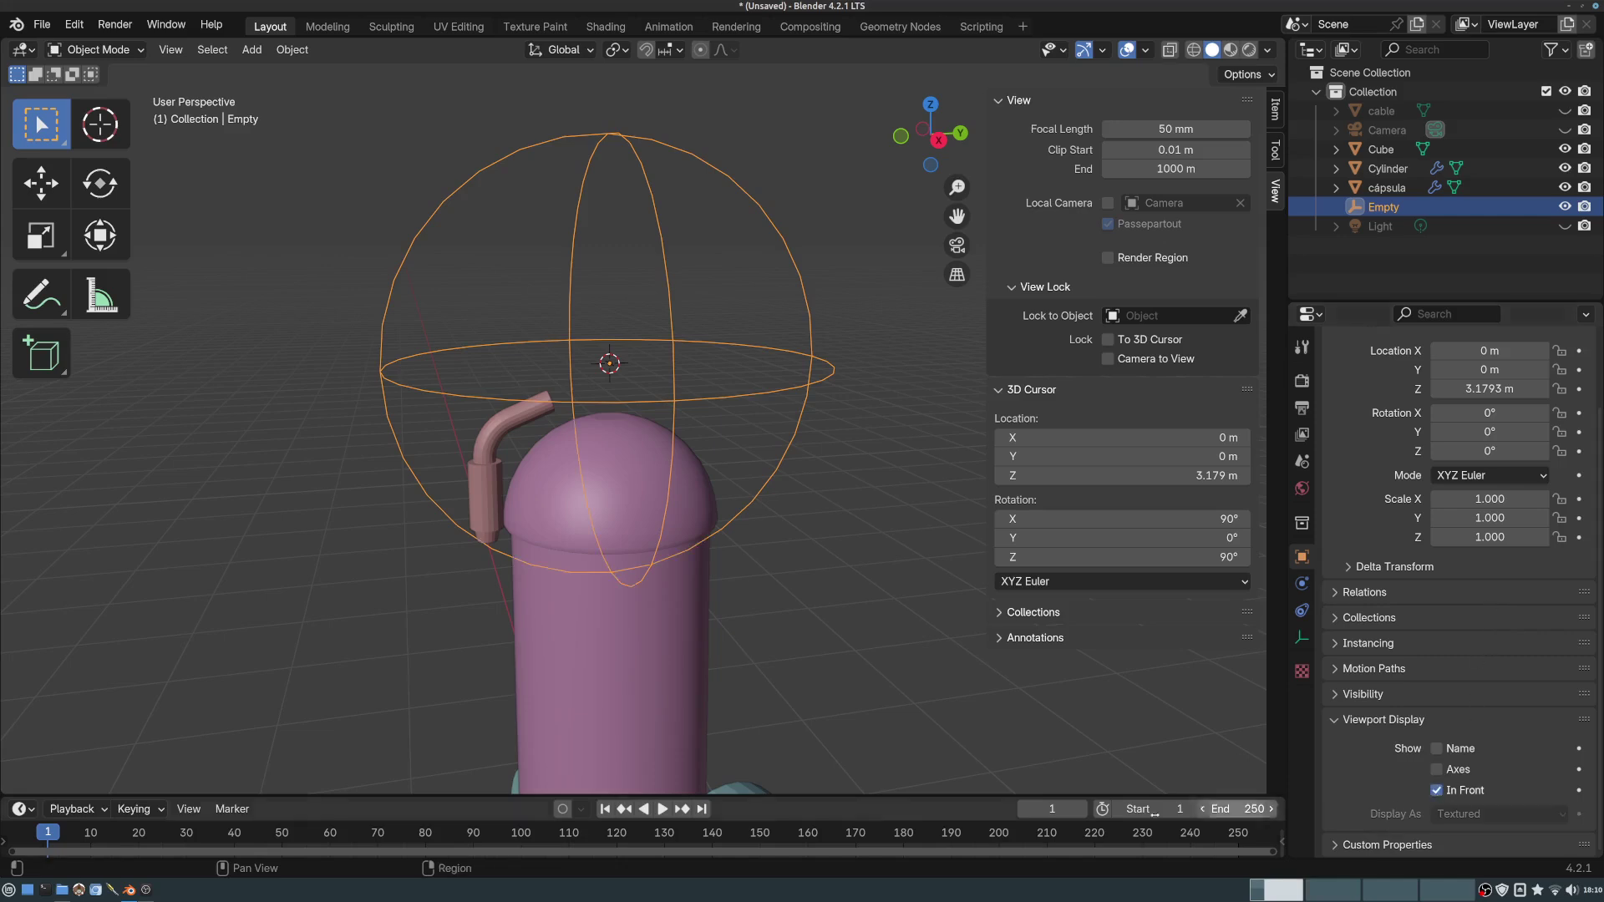
scroll(1388, 440, "up", 2)
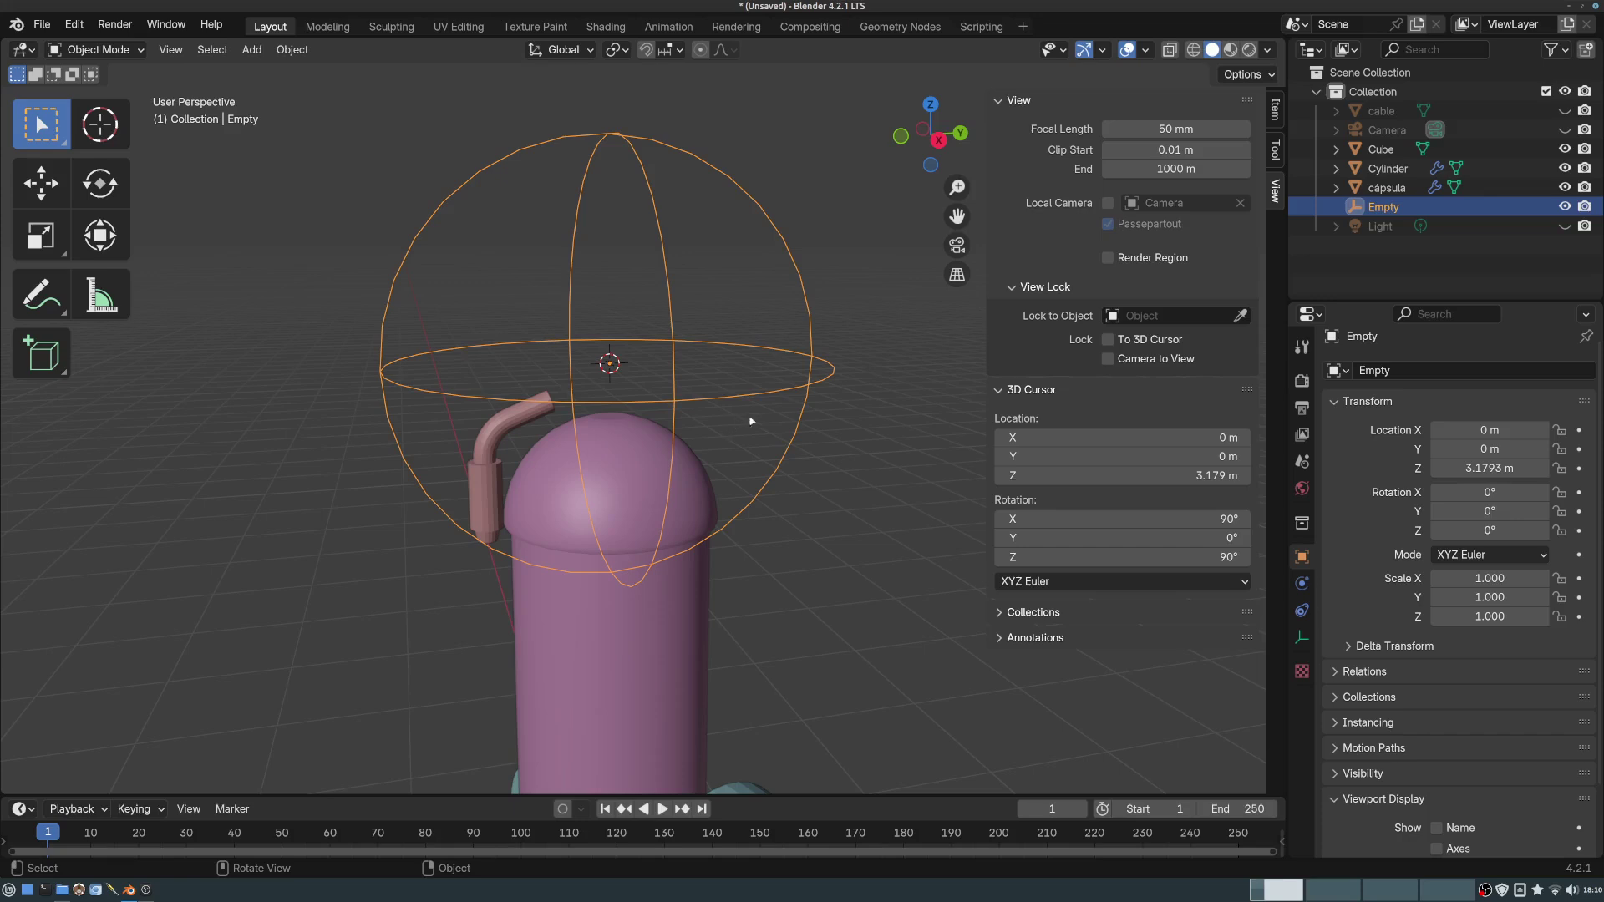
middle_click_drag(598, 417, 526, 430)
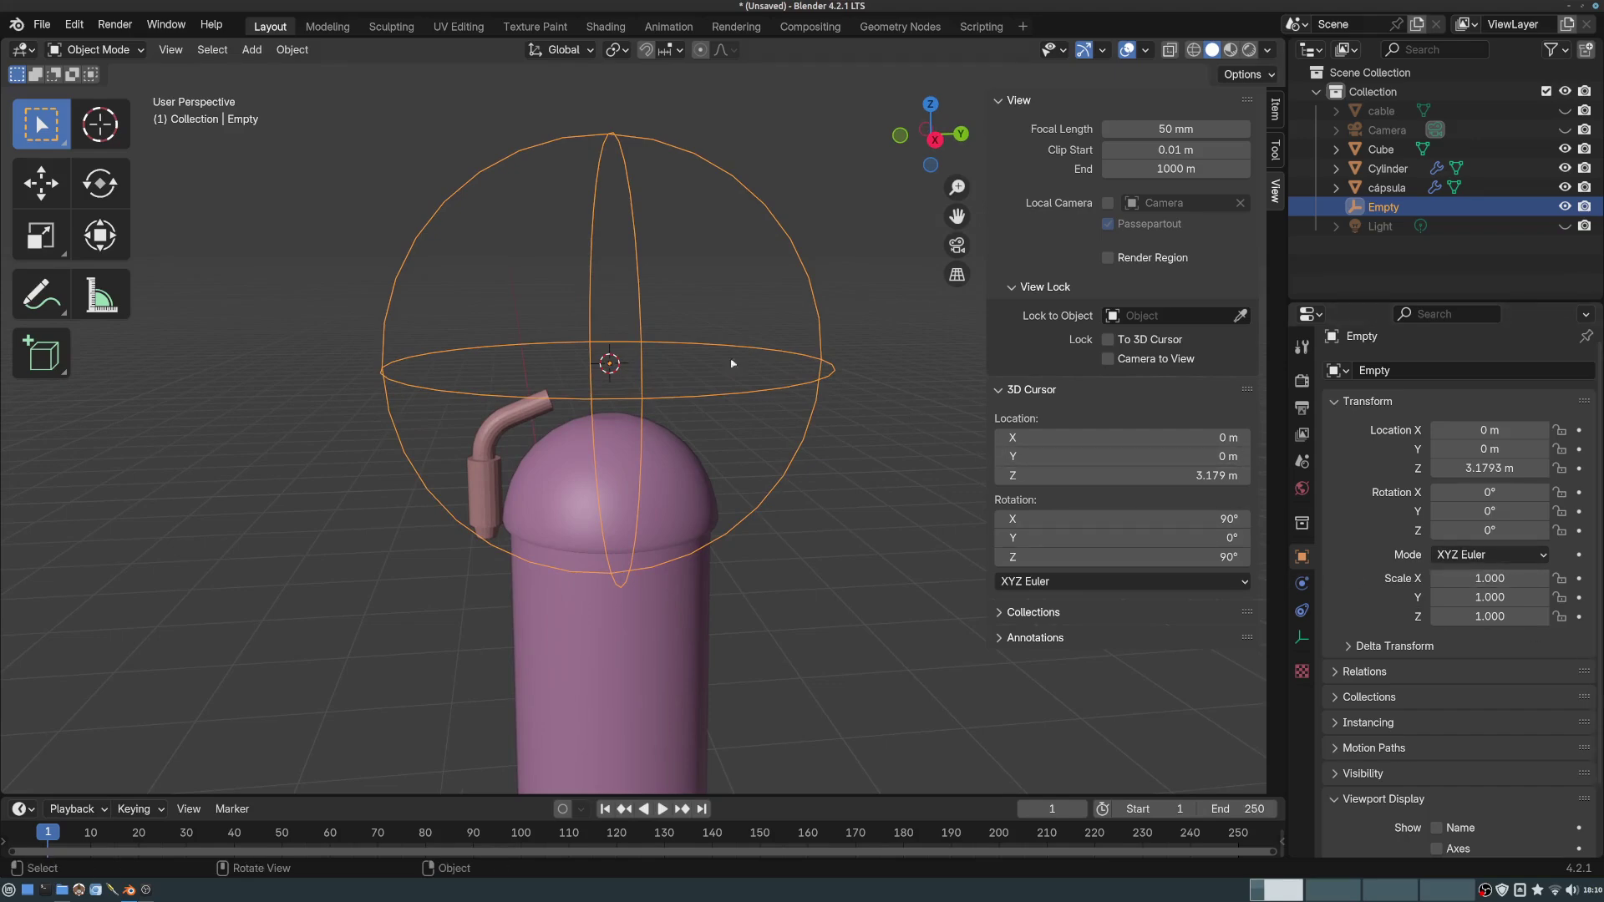
key("s")
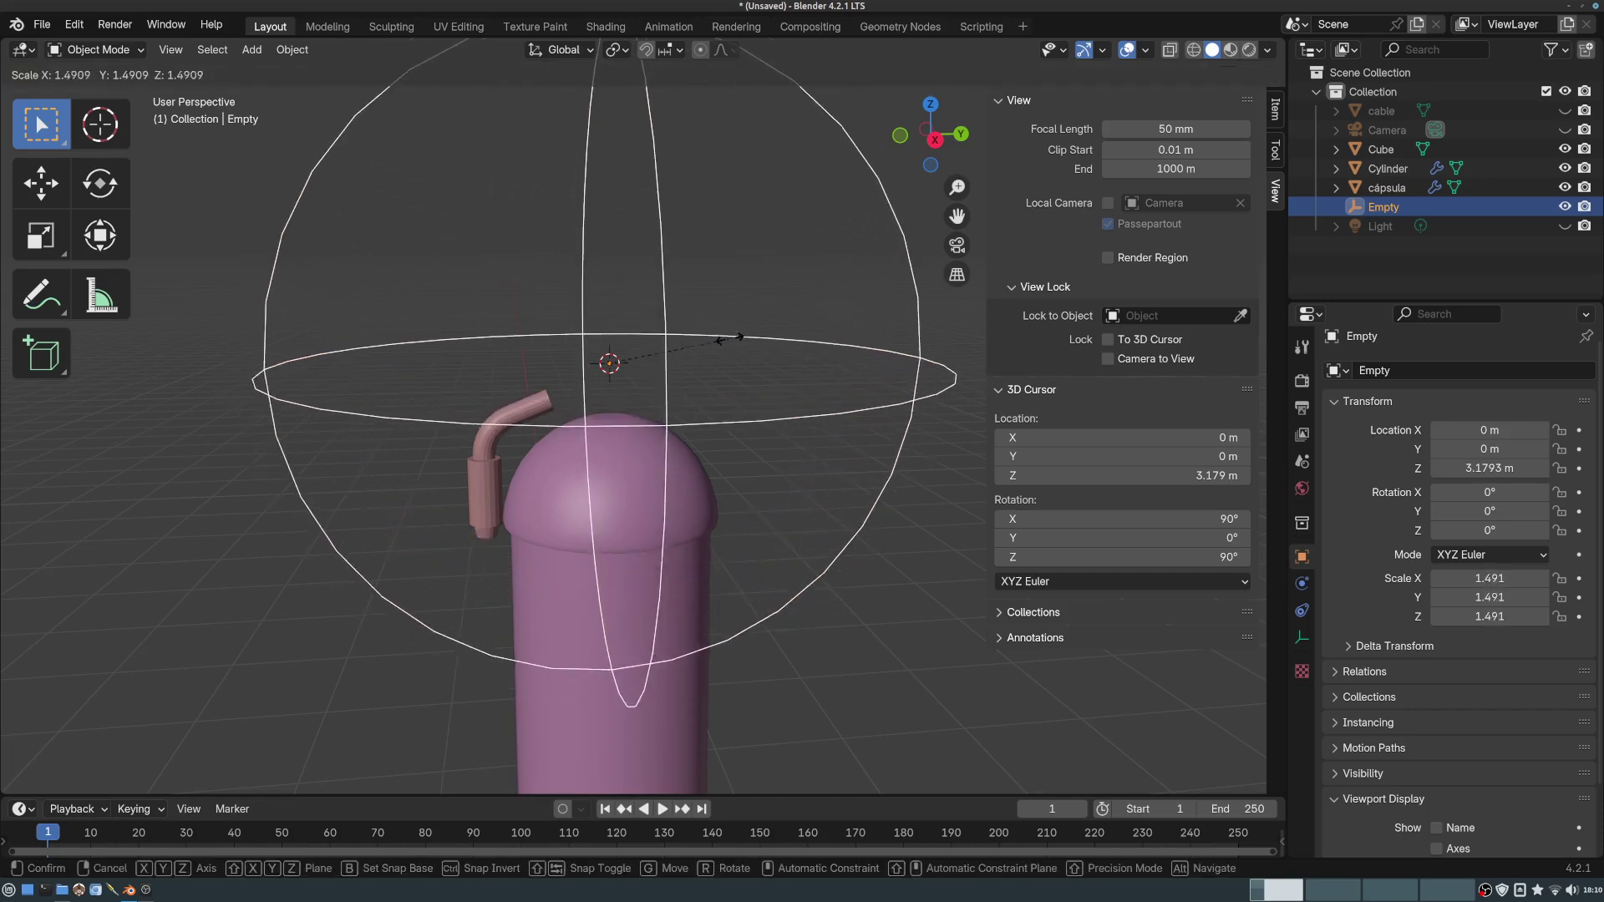
key("Escape")
- Select the bent-pipe cylinder and pick the sphere empty as its array's Object Offset object
left_click(494, 434)
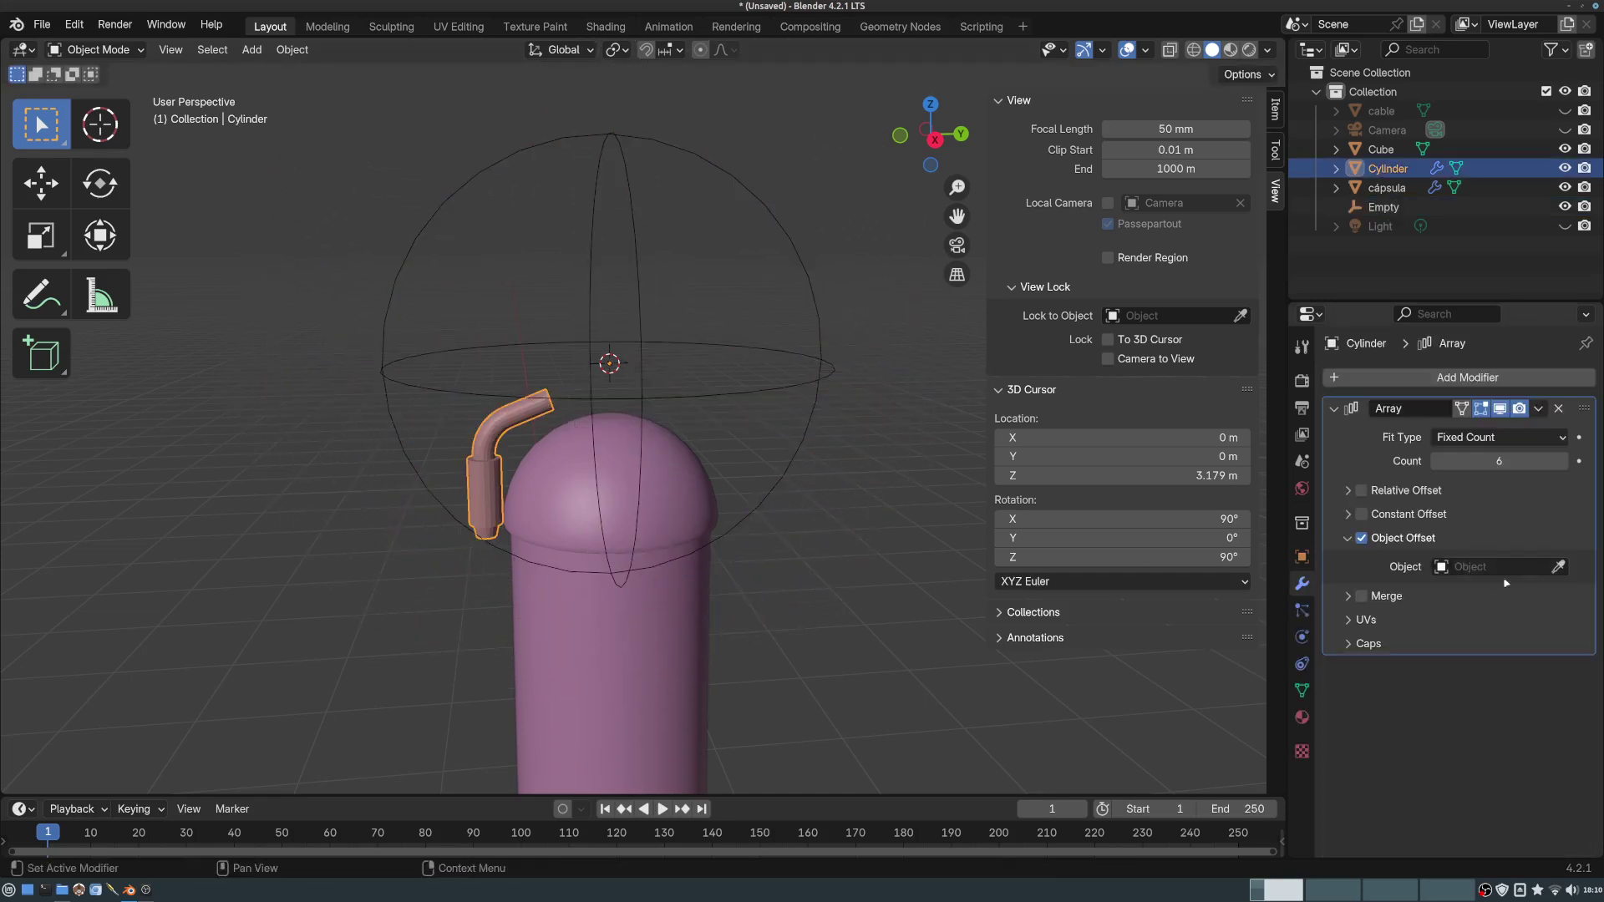
left_click(1558, 566)
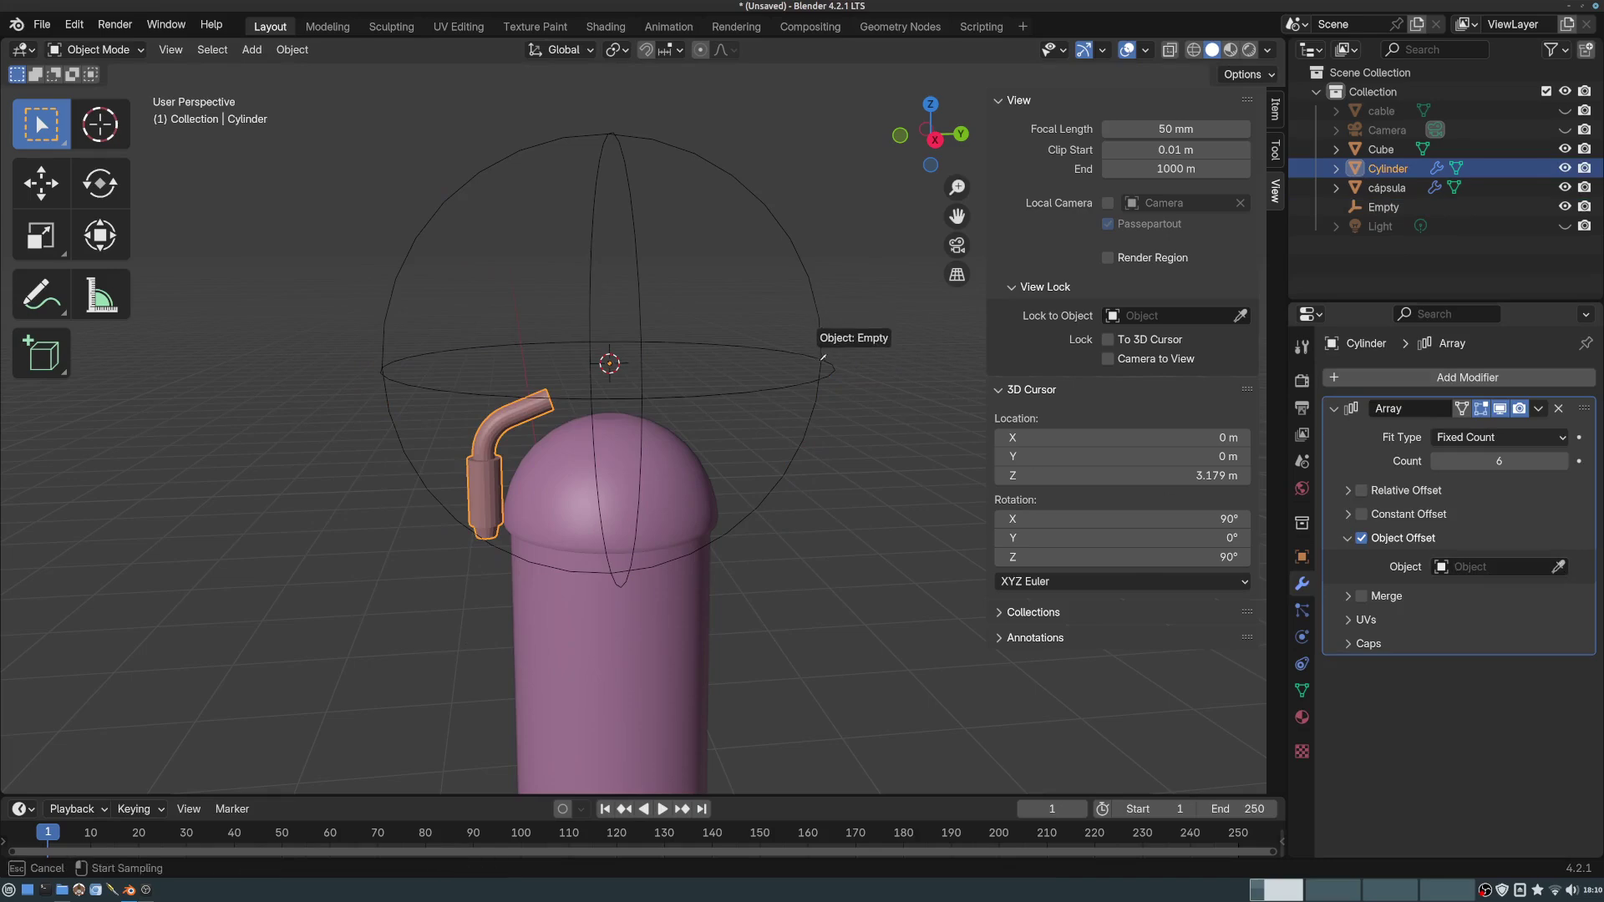
left_click(820, 352)
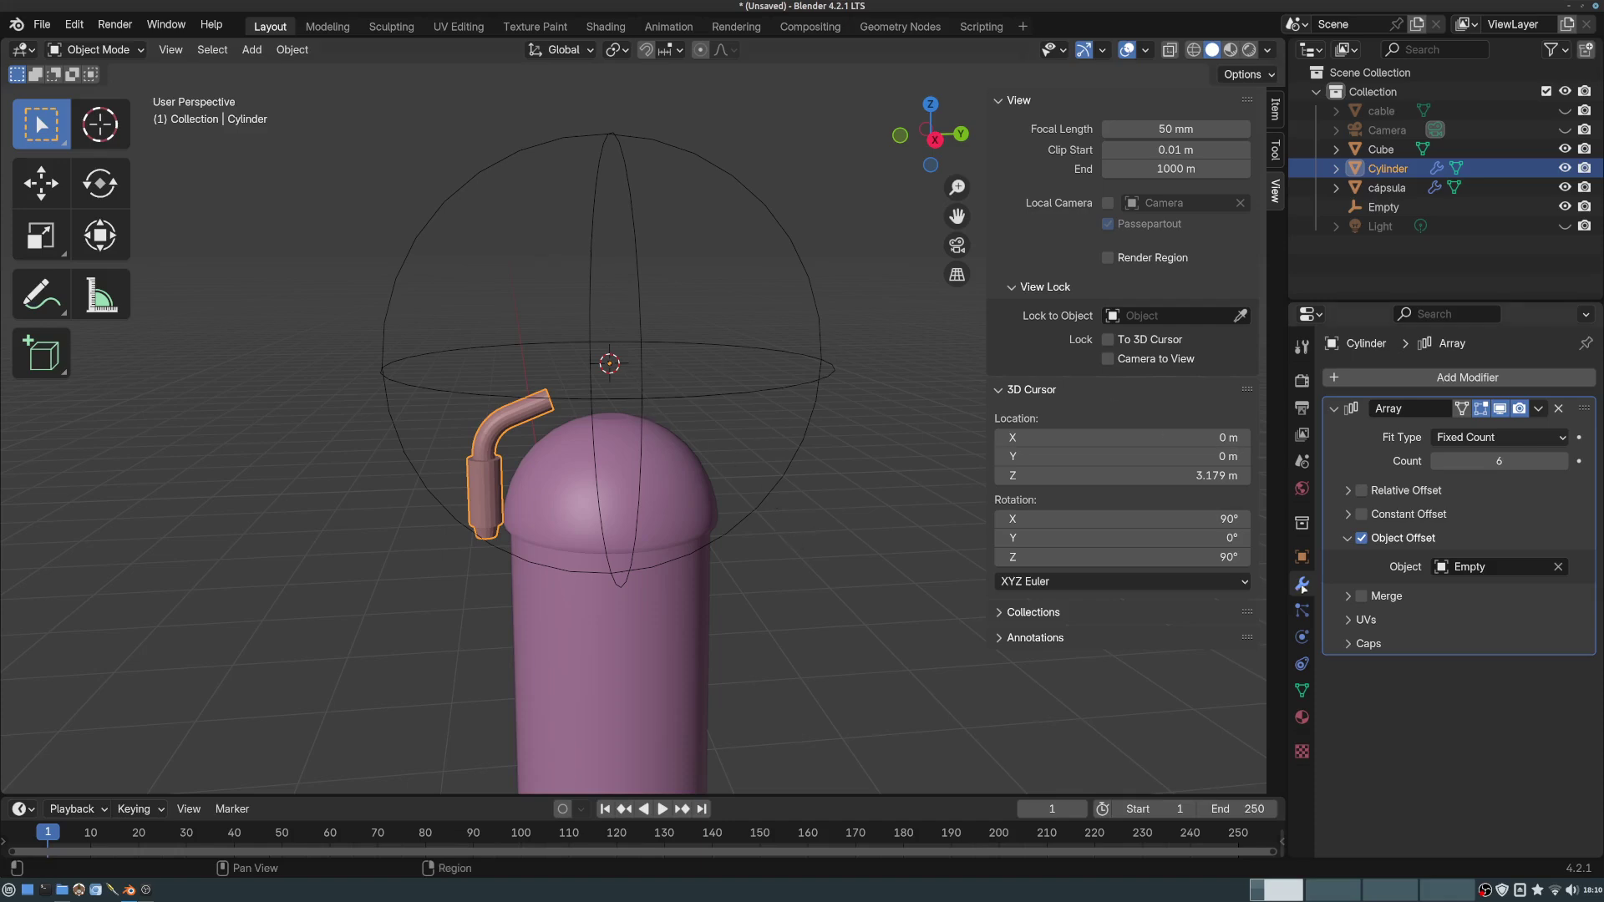
- Try scaling up the sphere empty to spread the arrayed pipes, and undo the scaling
left_click(1303, 557)
left_click(643, 334)
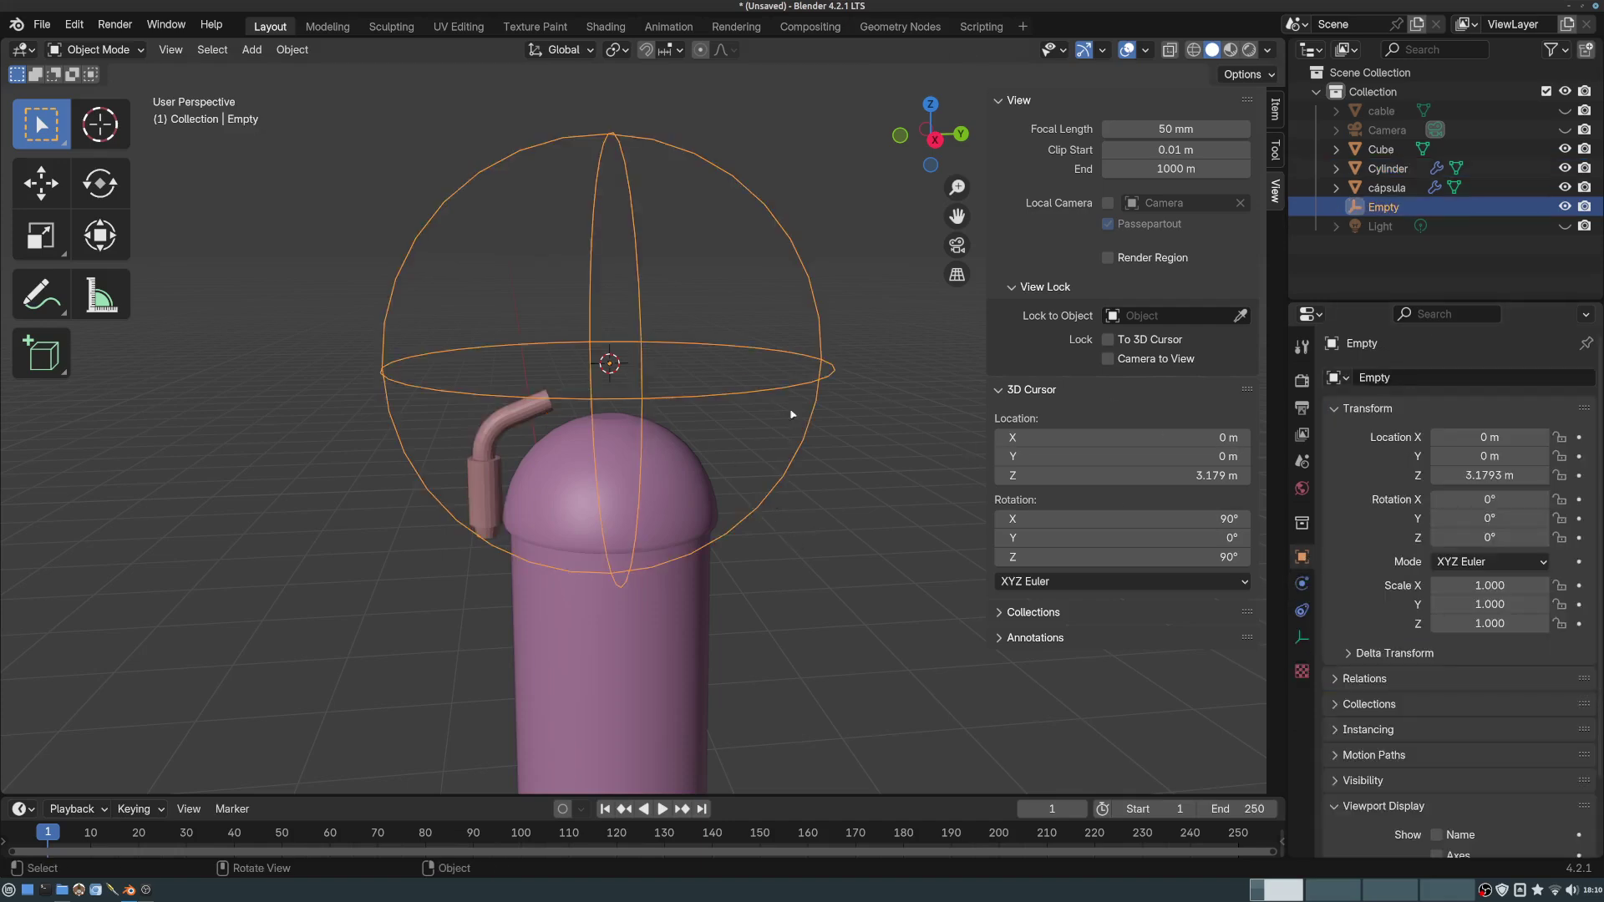
key("s")
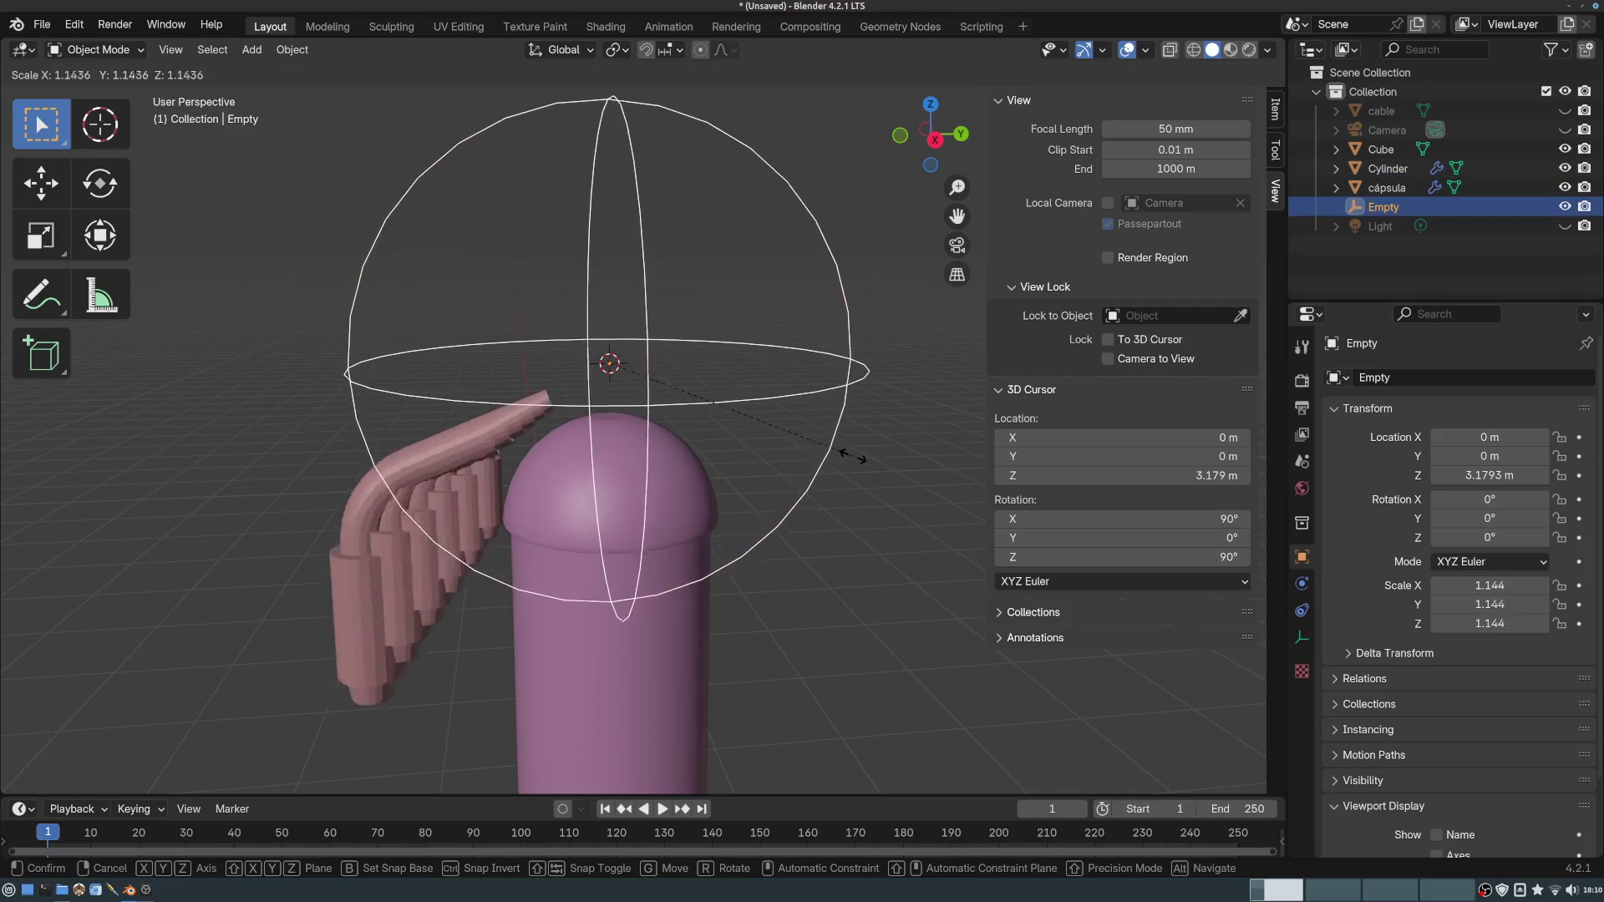
left_click(862, 459)
middle_click_drag(862, 460, 523, 481)
key("ctrl+z")
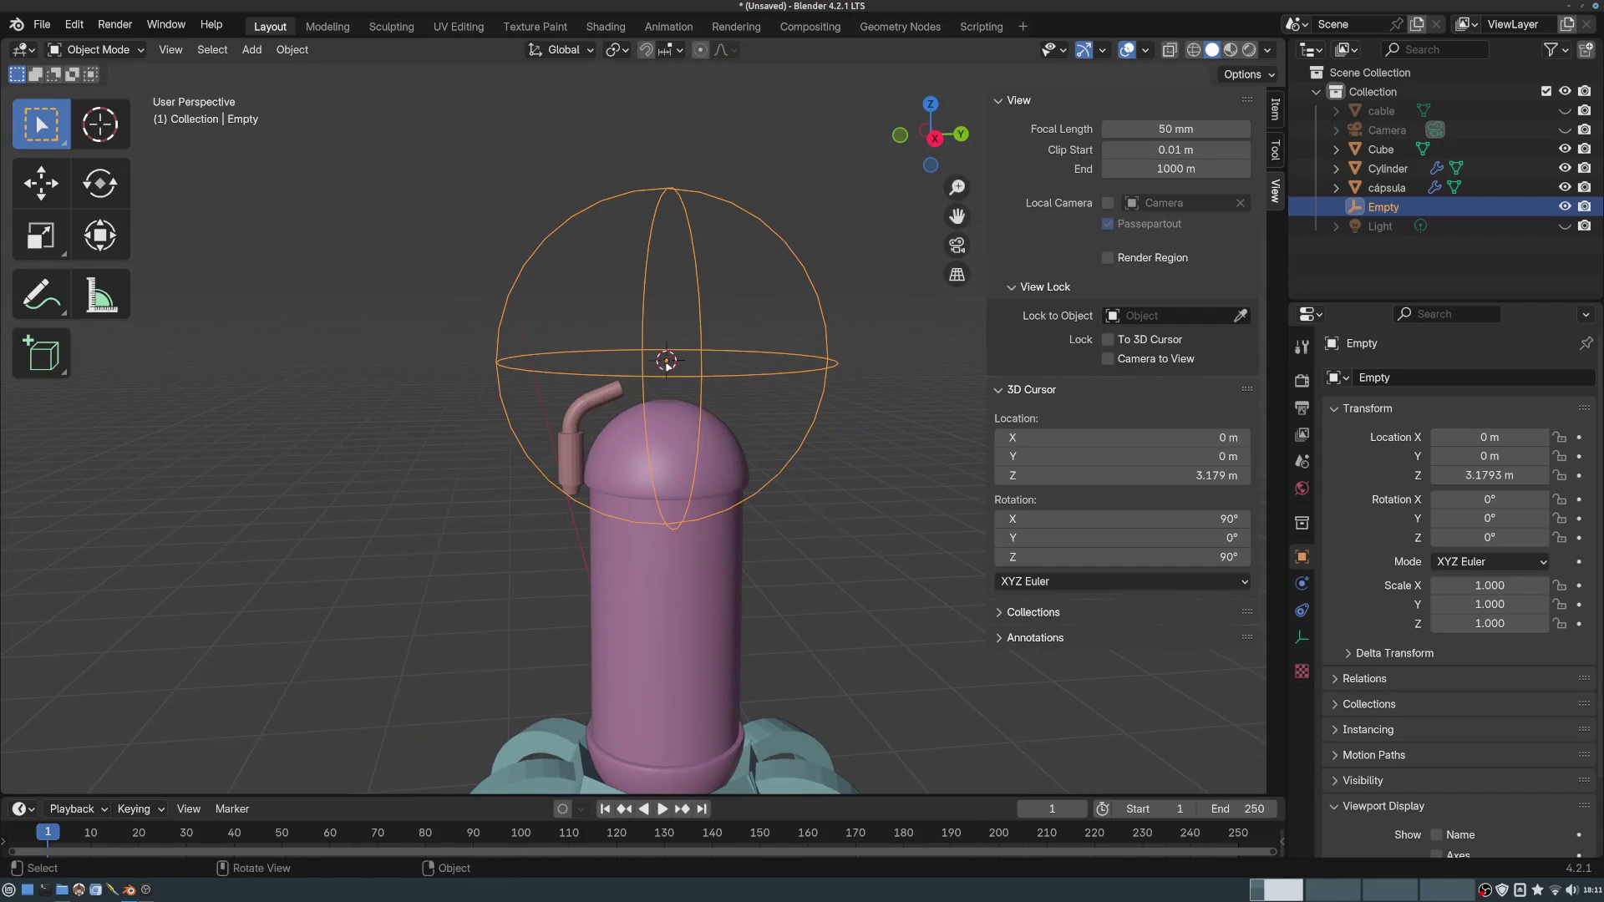
- Try moving the sphere empty about 0.53 m along Y and 0.30 m along Z, and undo the move
middle_click_drag(714, 413, 722, 416)
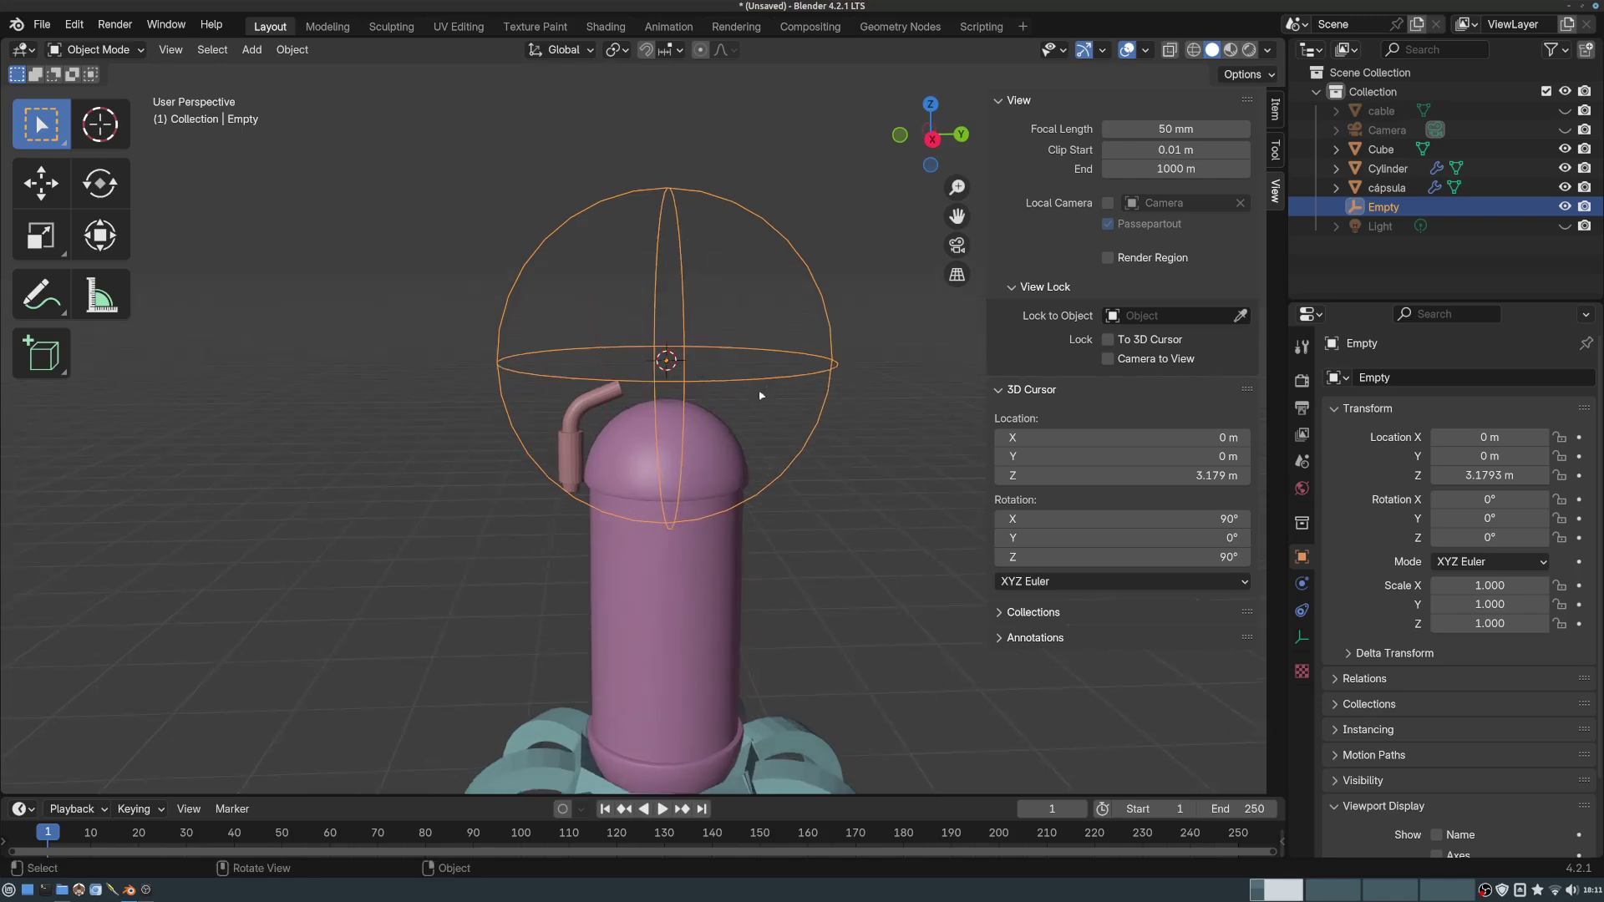
key("g")
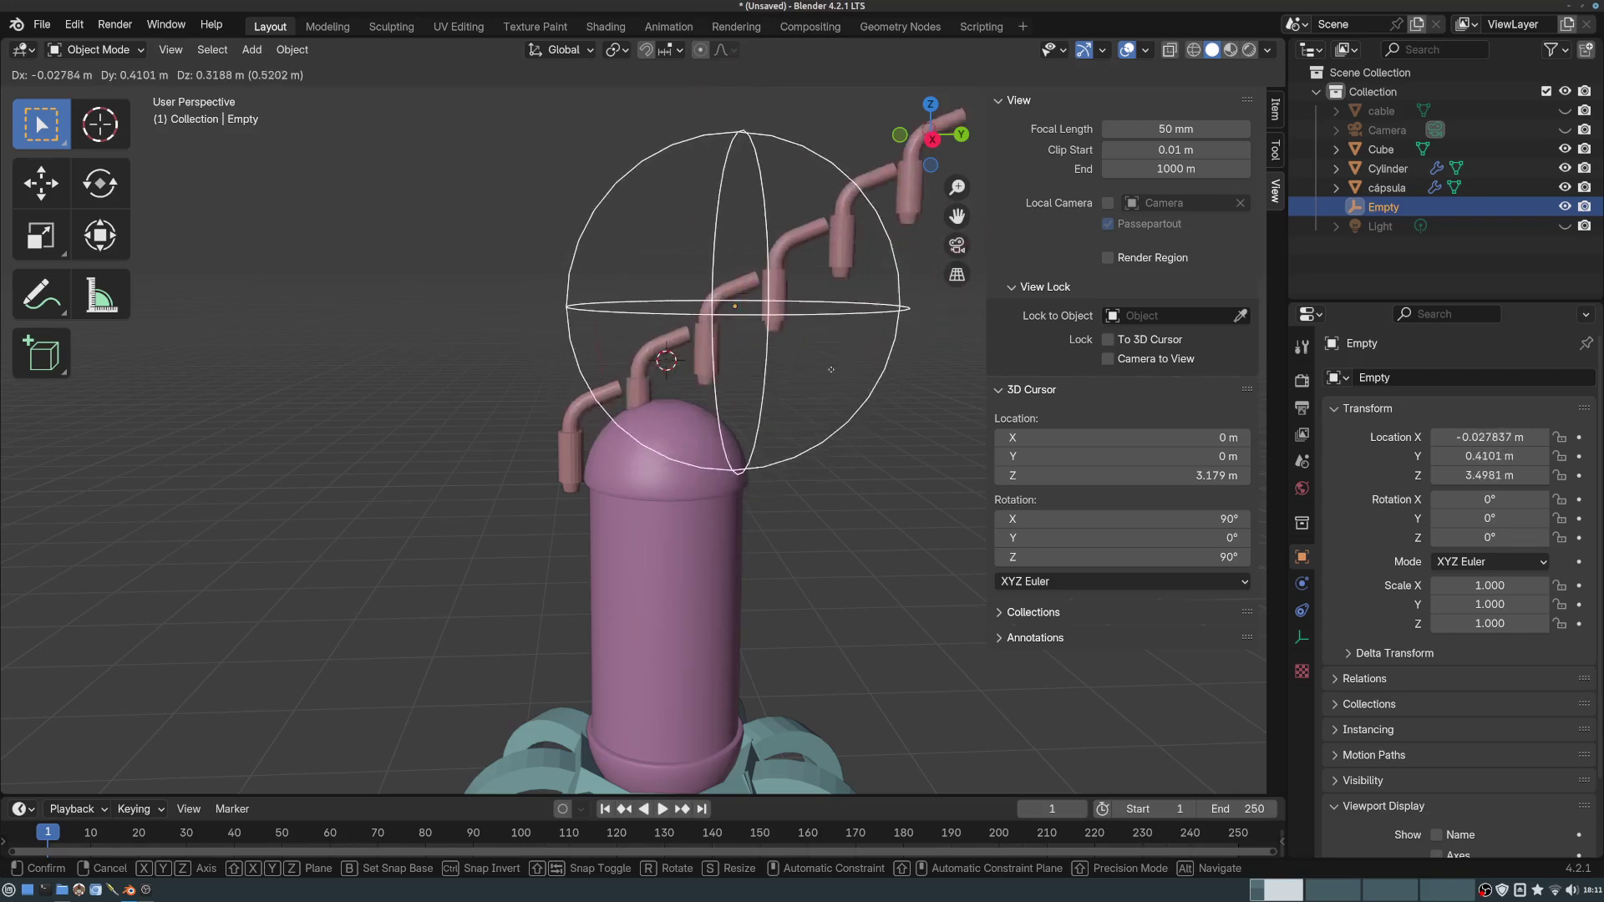
left_click(787, 374)
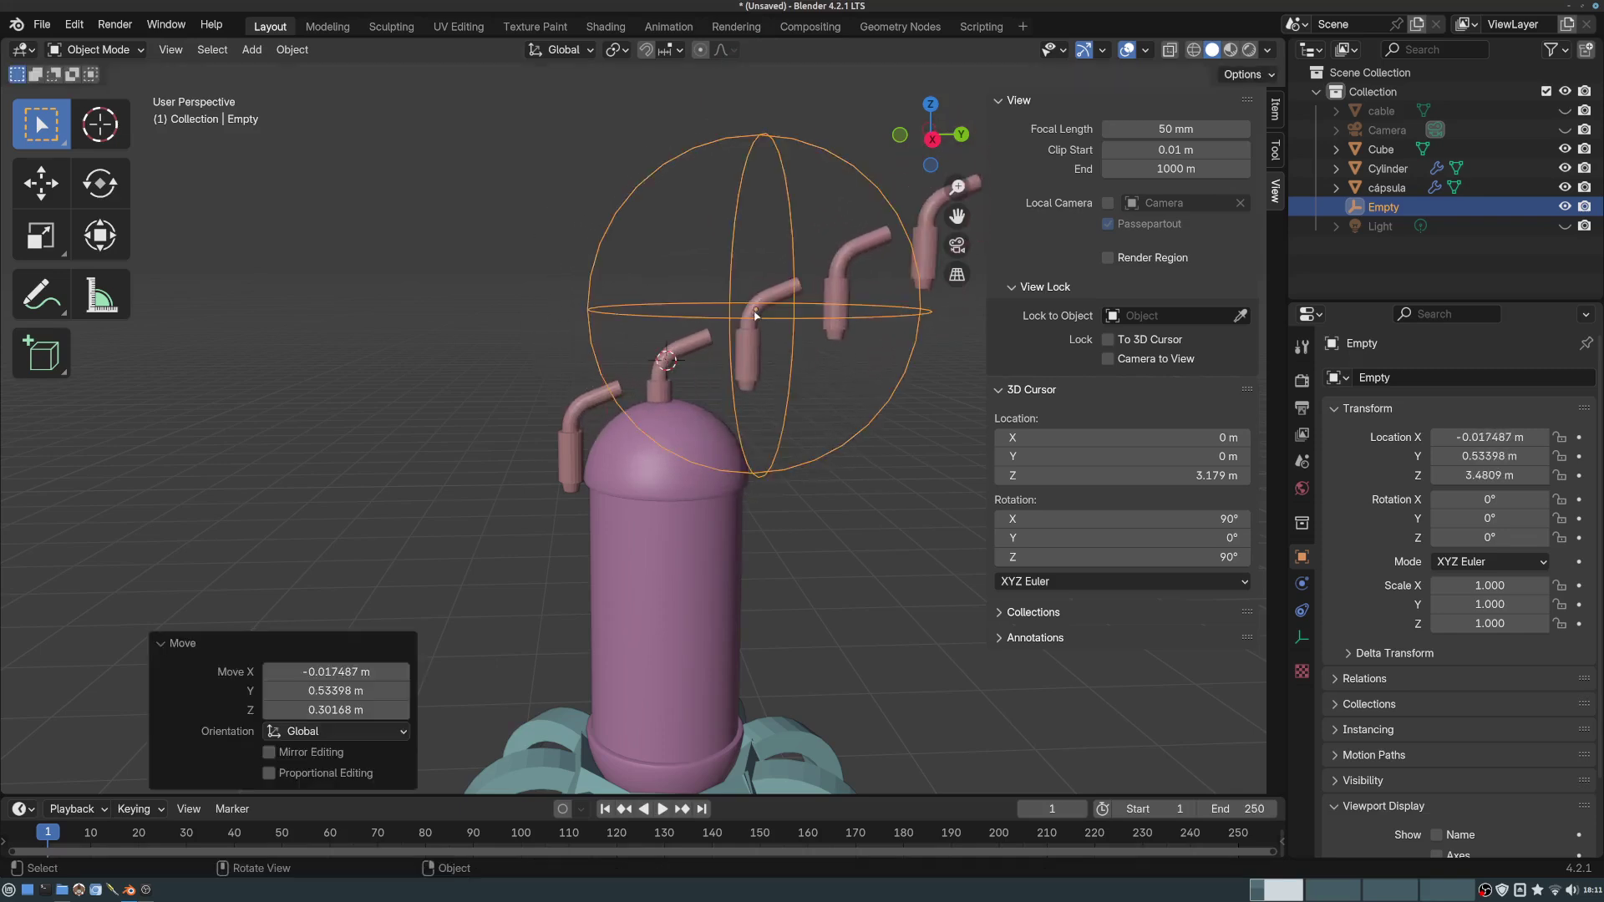
left_click(578, 411)
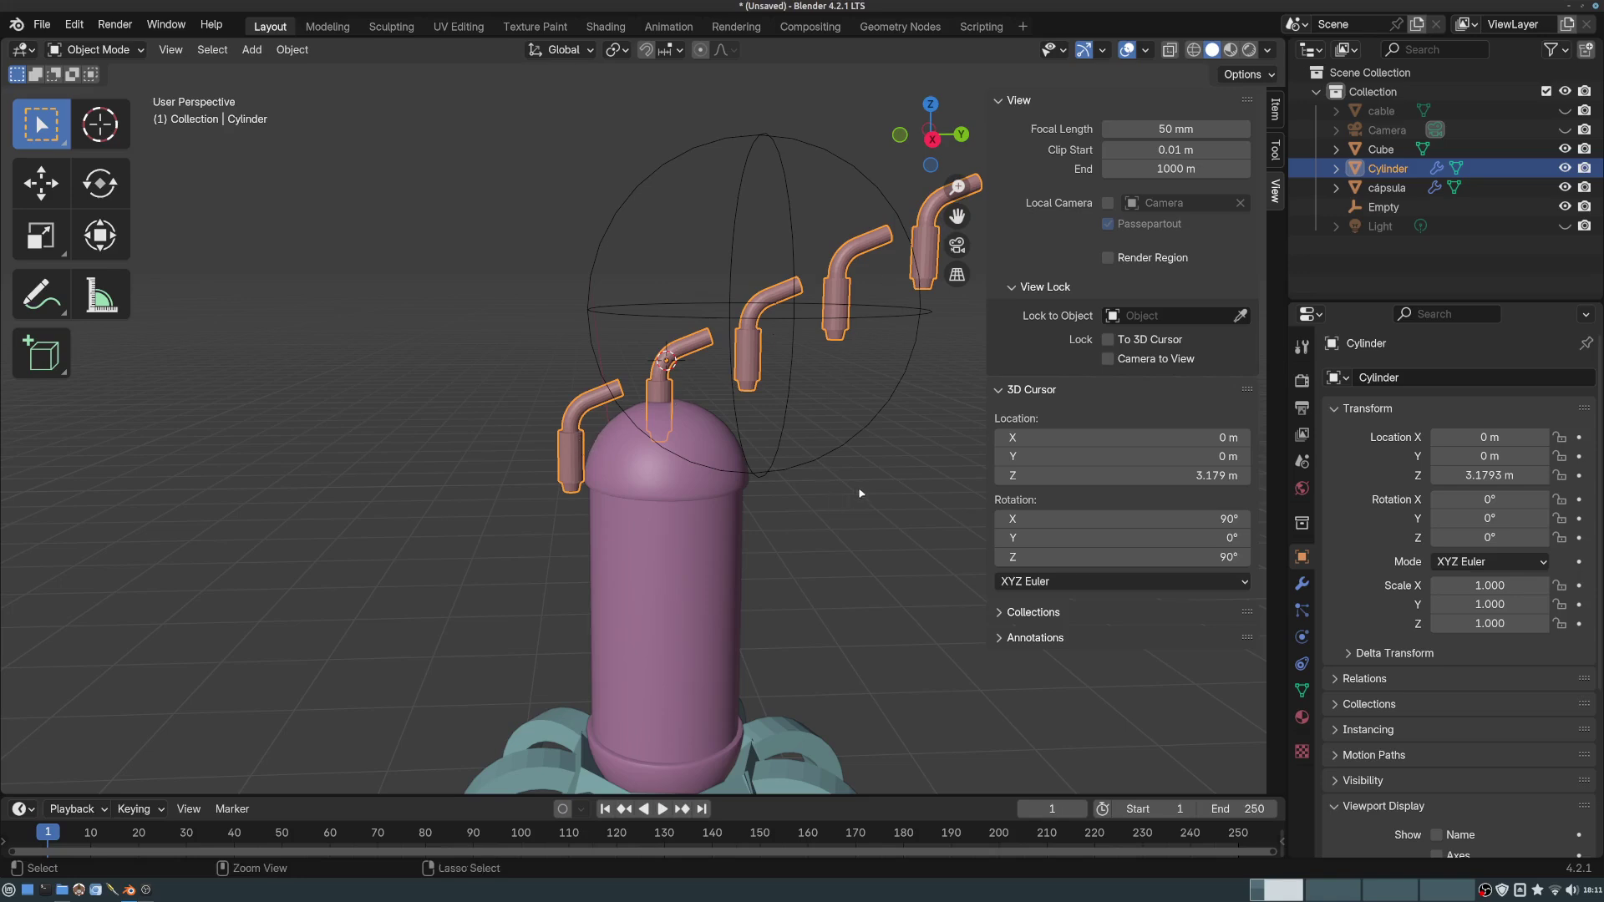
key("ctrl+z")
key("ctrl+z")
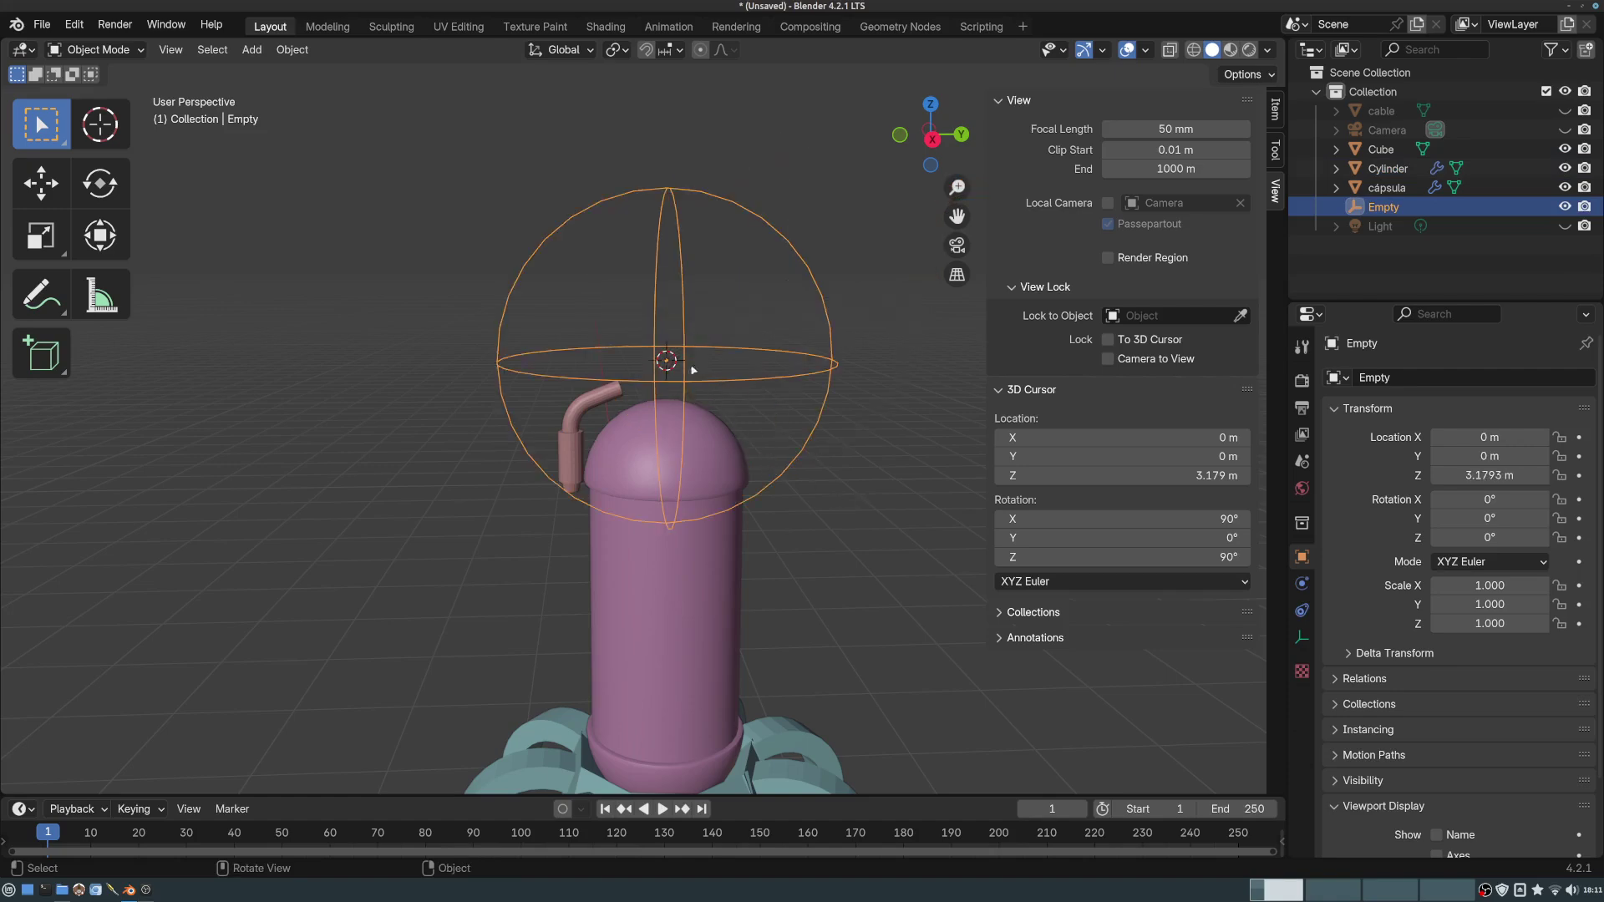
middle_click_drag(740, 397, 677, 333)
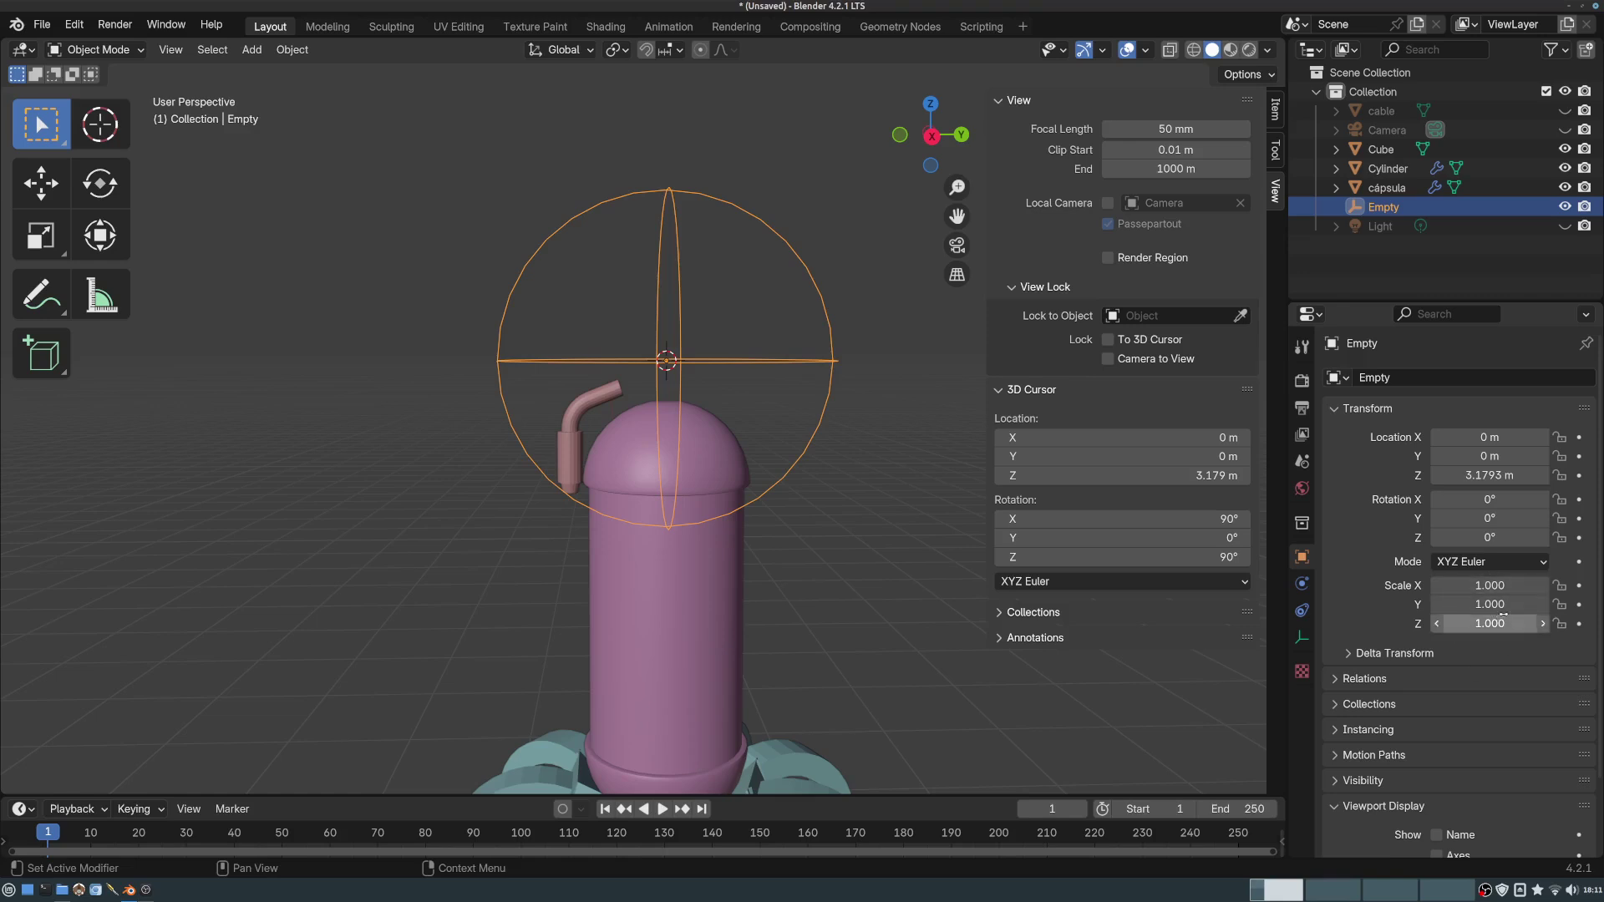
middle_click_drag(620, 294, 710, 345)
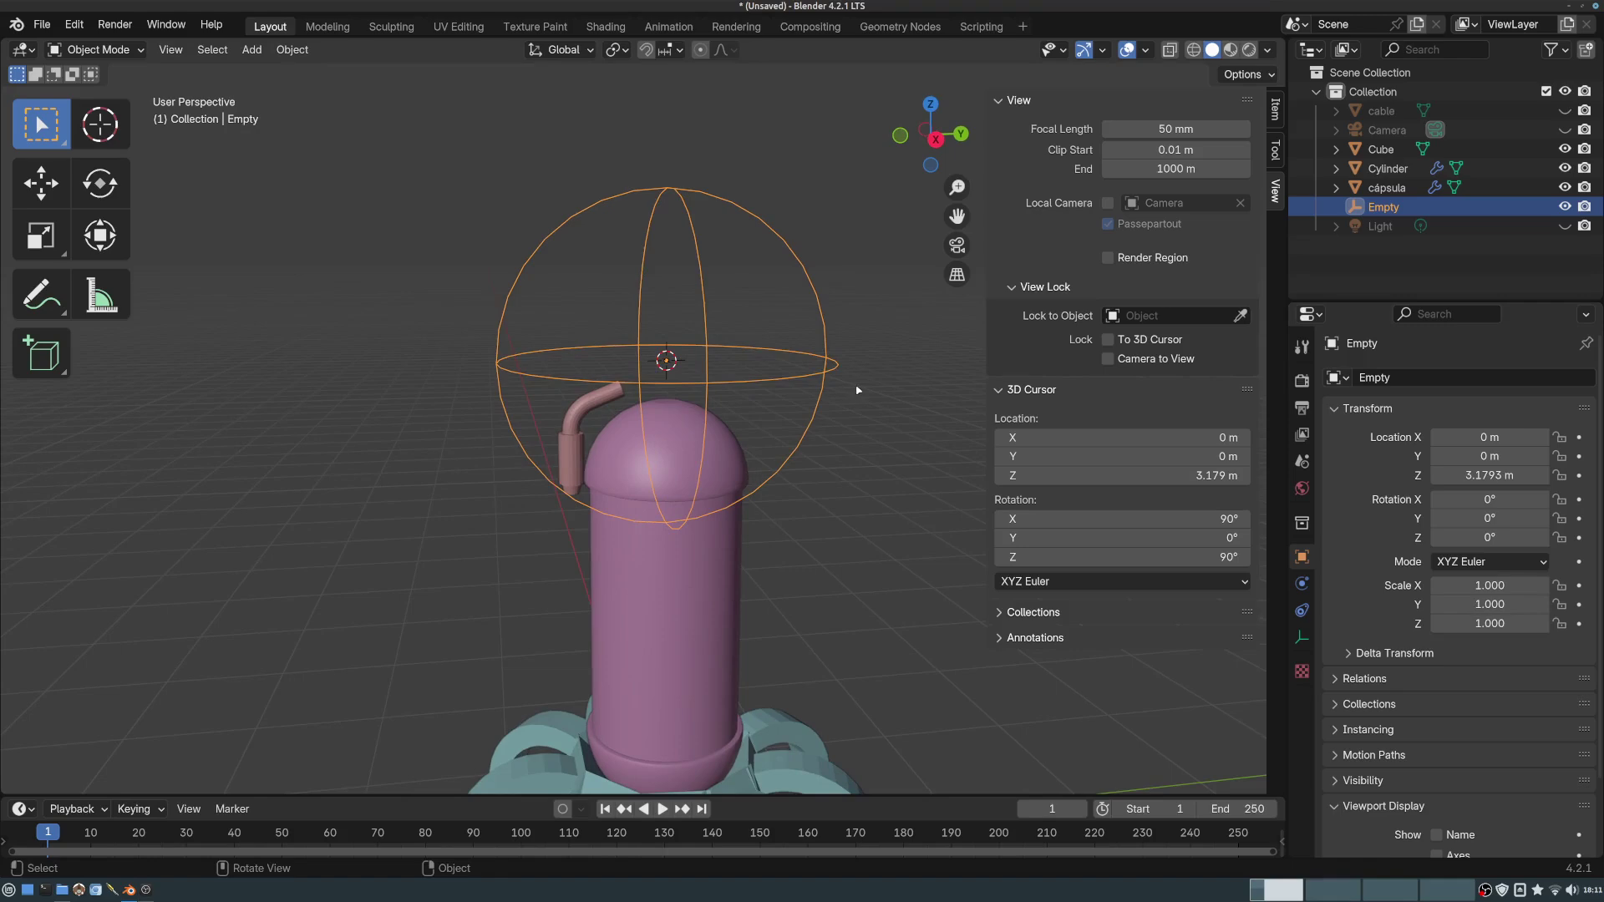
key("s")
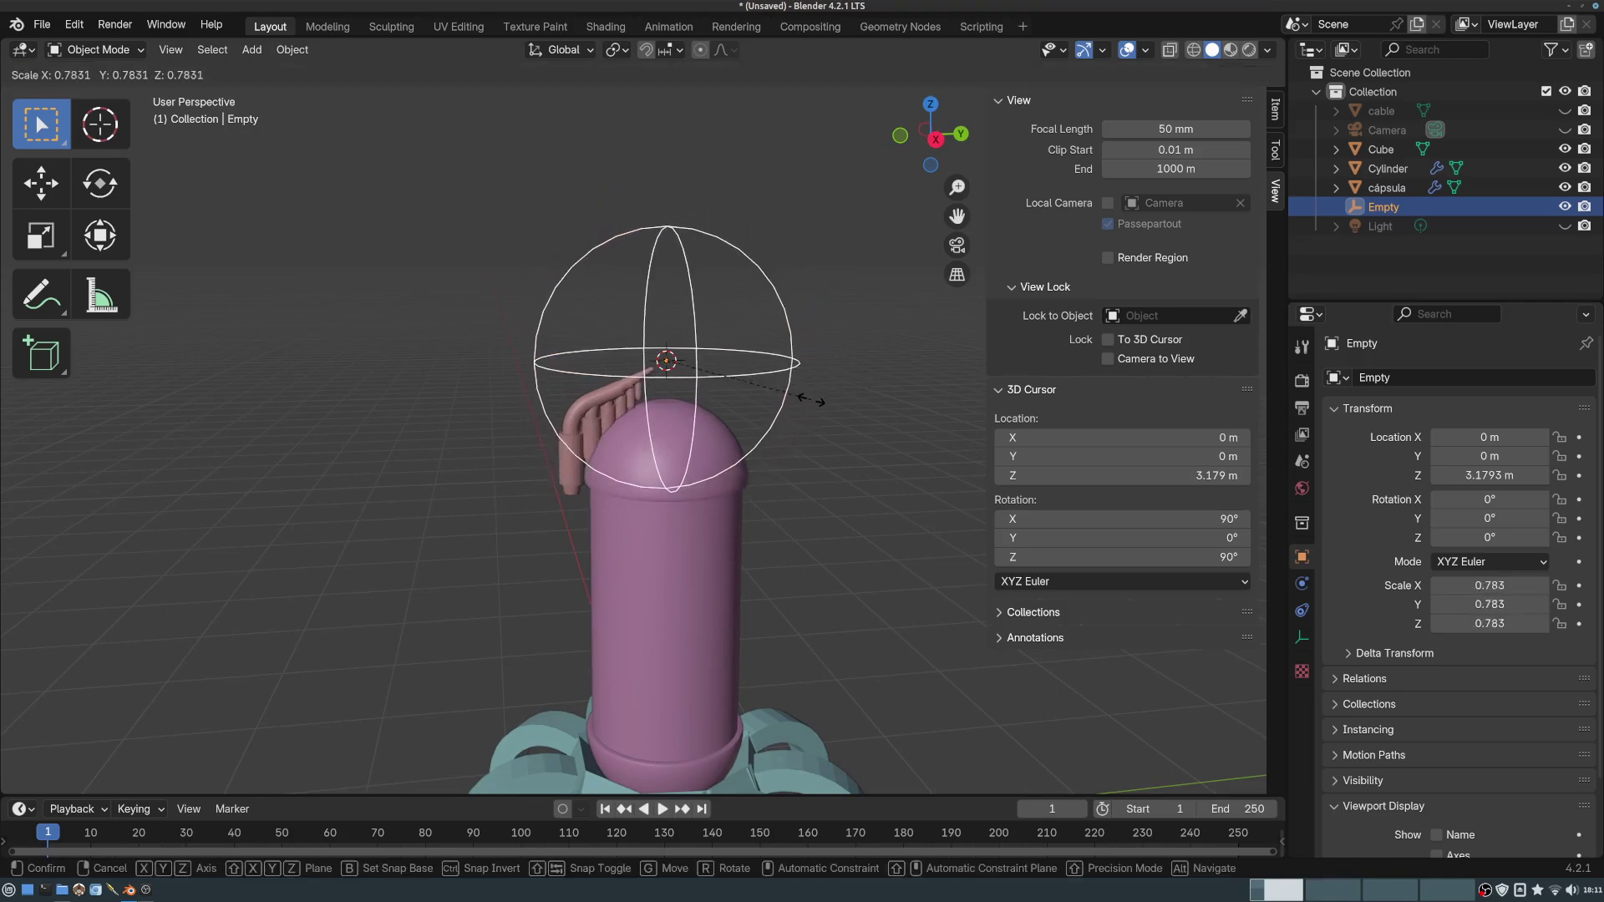
right_click(826, 416)
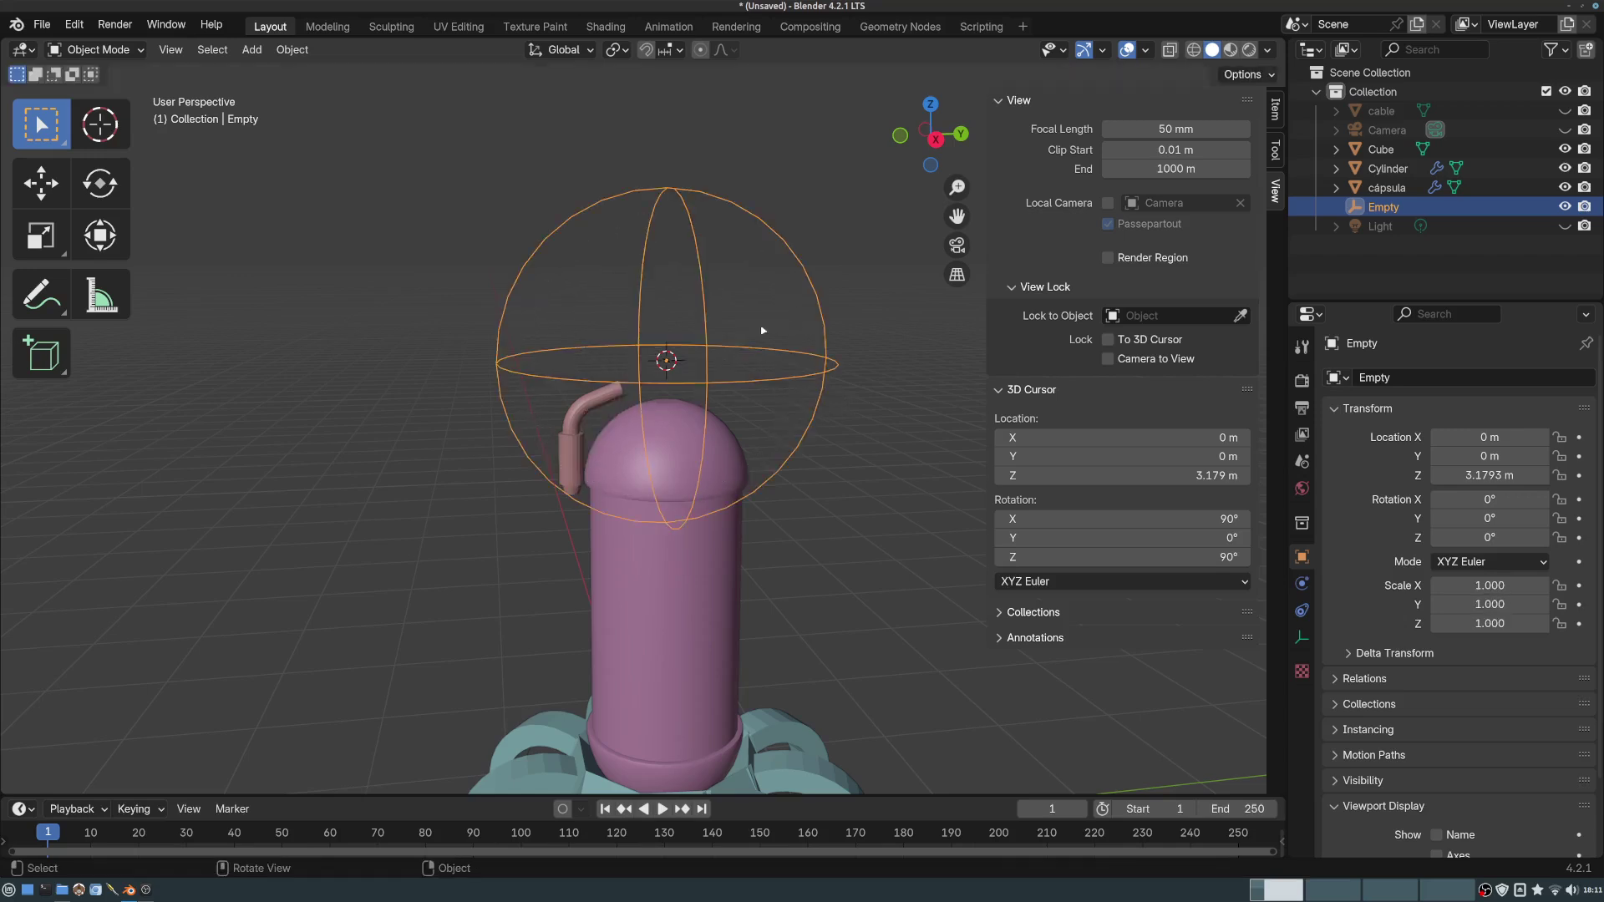
- Reduce the sphere empty's display size to 0.47 m without changing its object scale
middle_click_drag(762, 330, 756, 401)
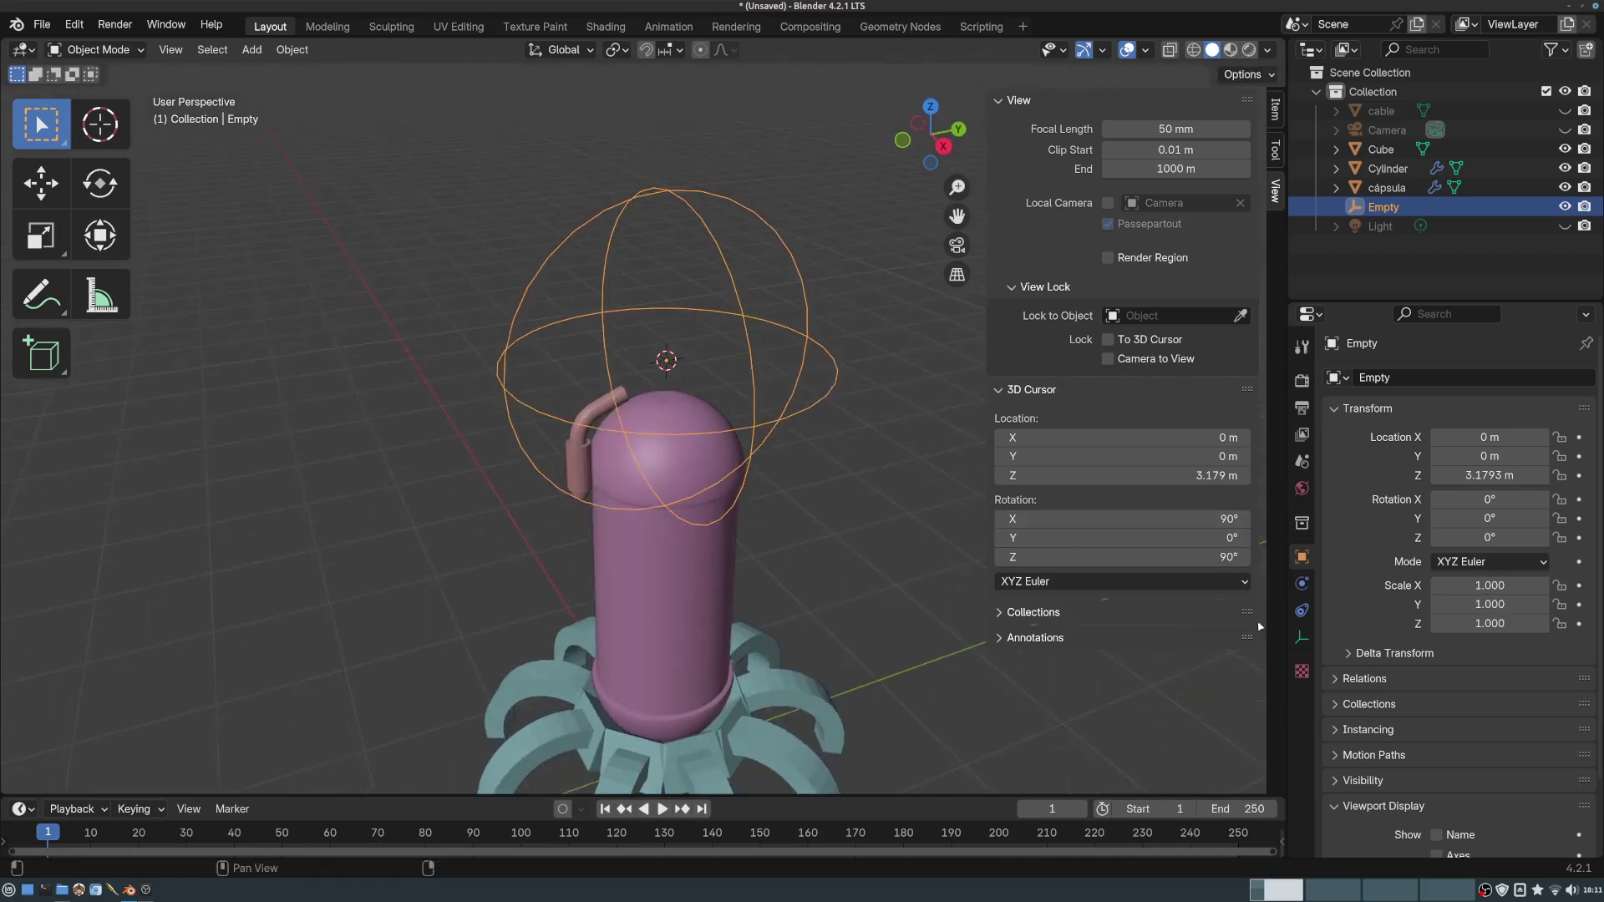
left_click(1302, 639)
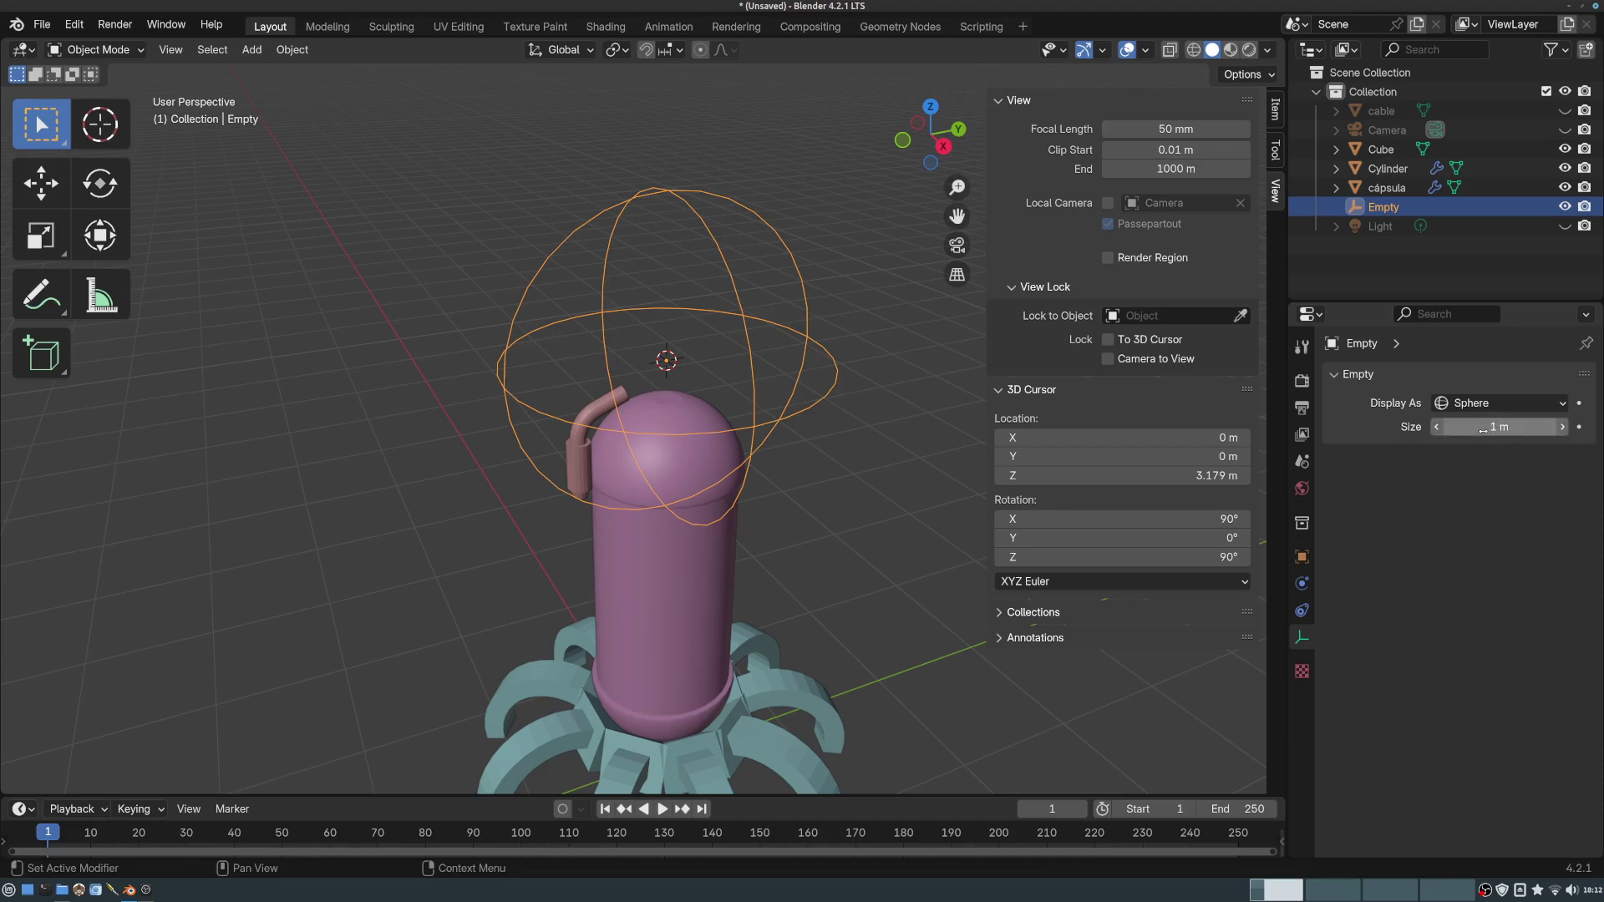
left_click_drag(1504, 427, 1475, 438)
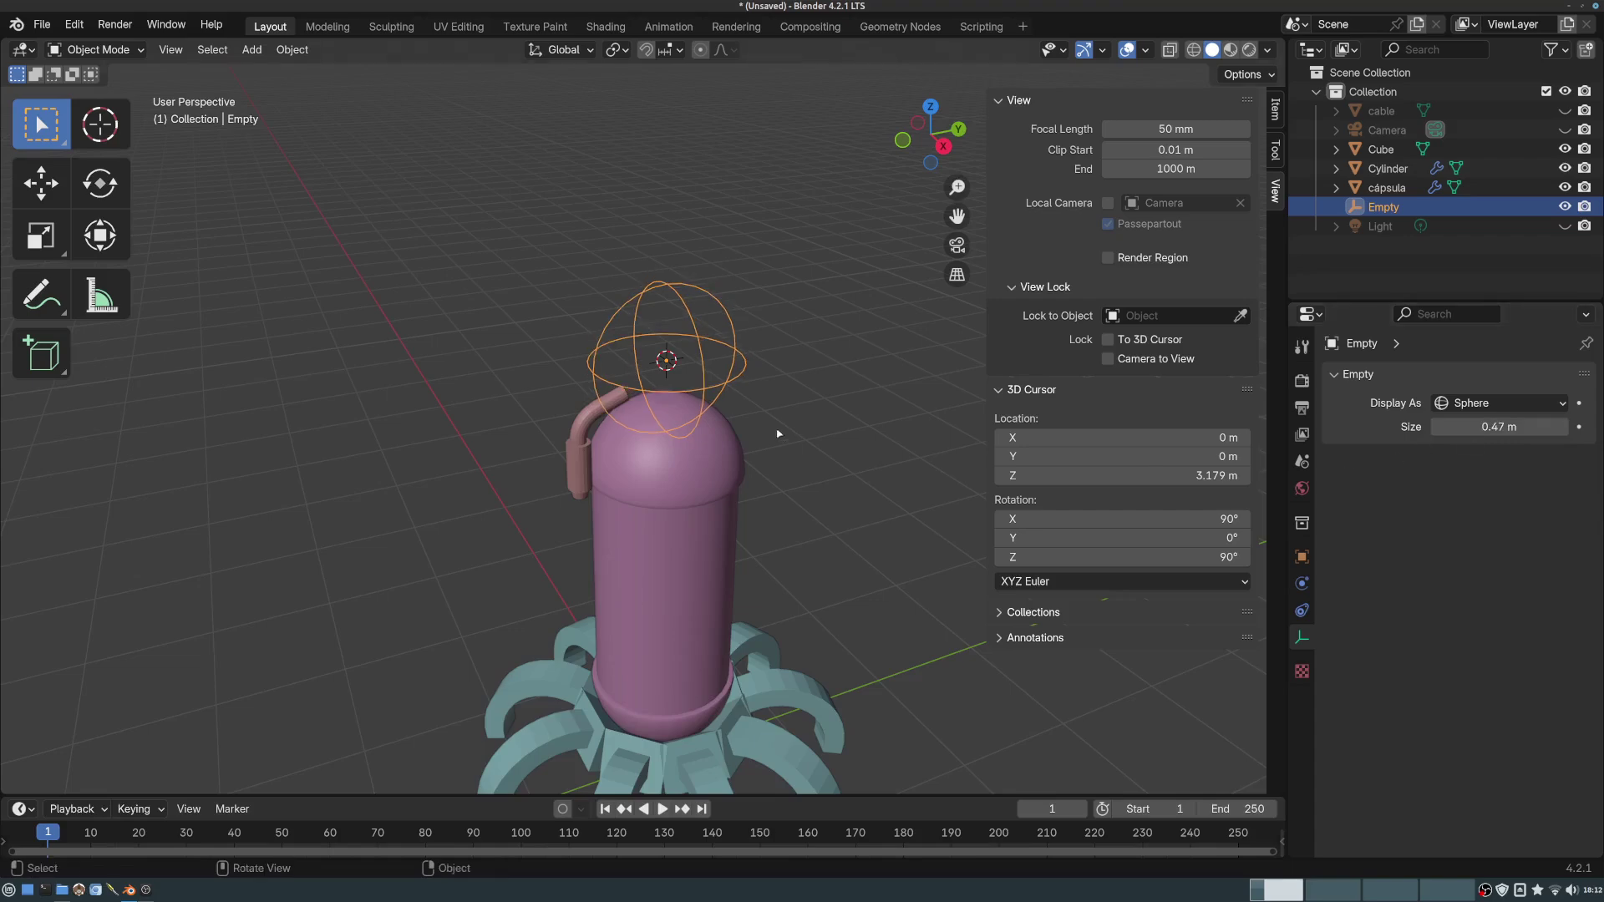
middle_click_drag(635, 377, 727, 375)
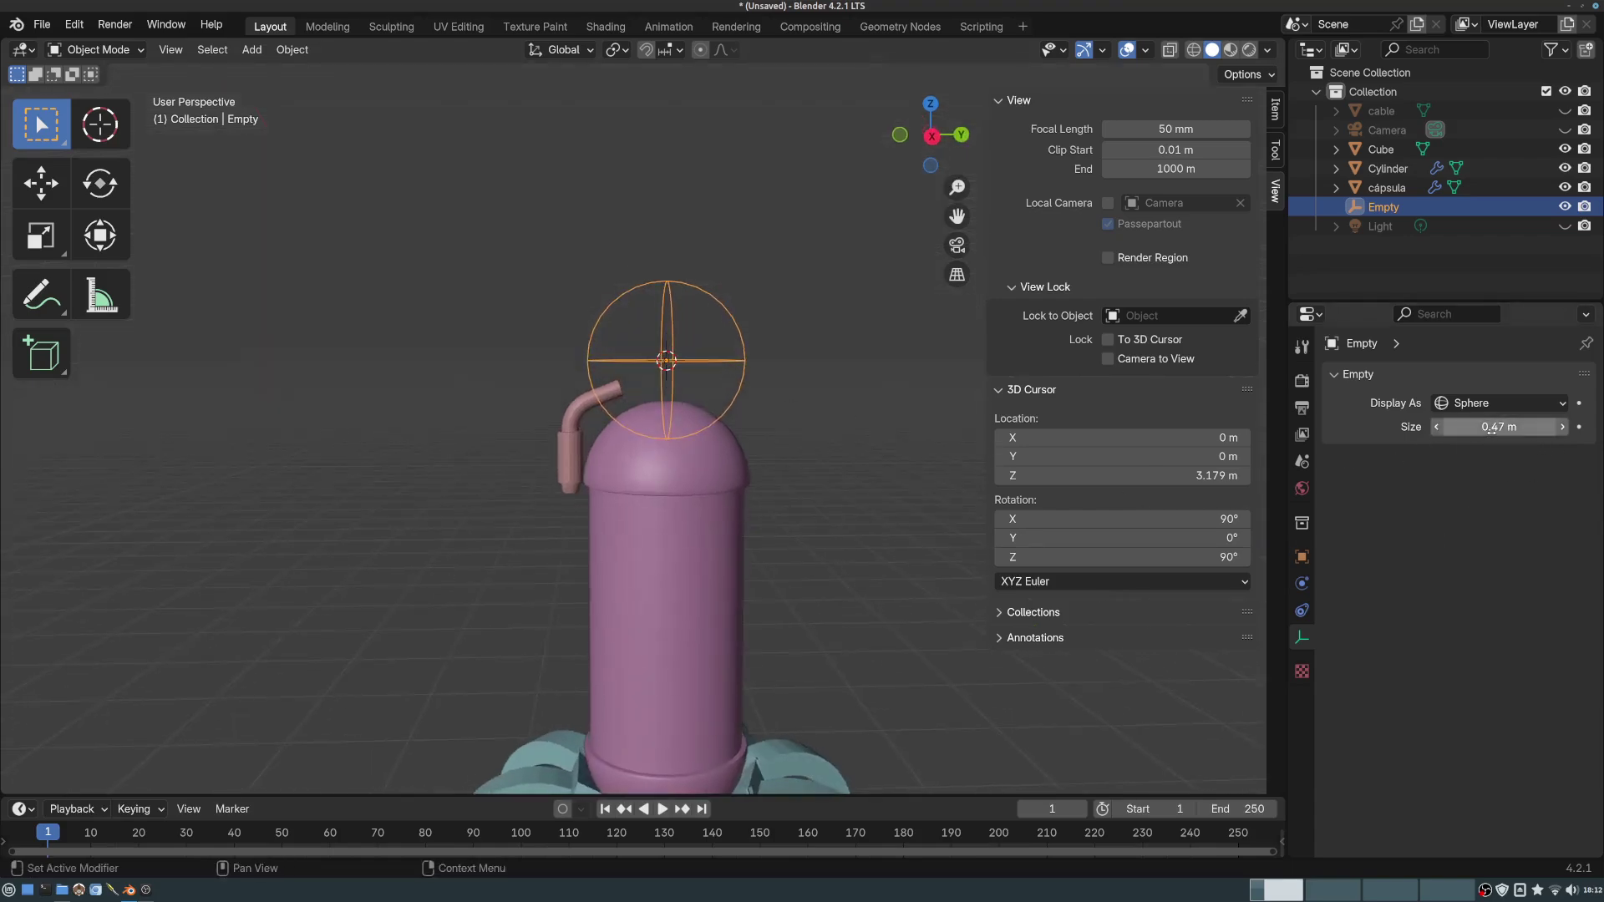
- Rotate the sphere empty 33° around Z to fan the arrayed pipes around the dome
left_click(1301, 556)
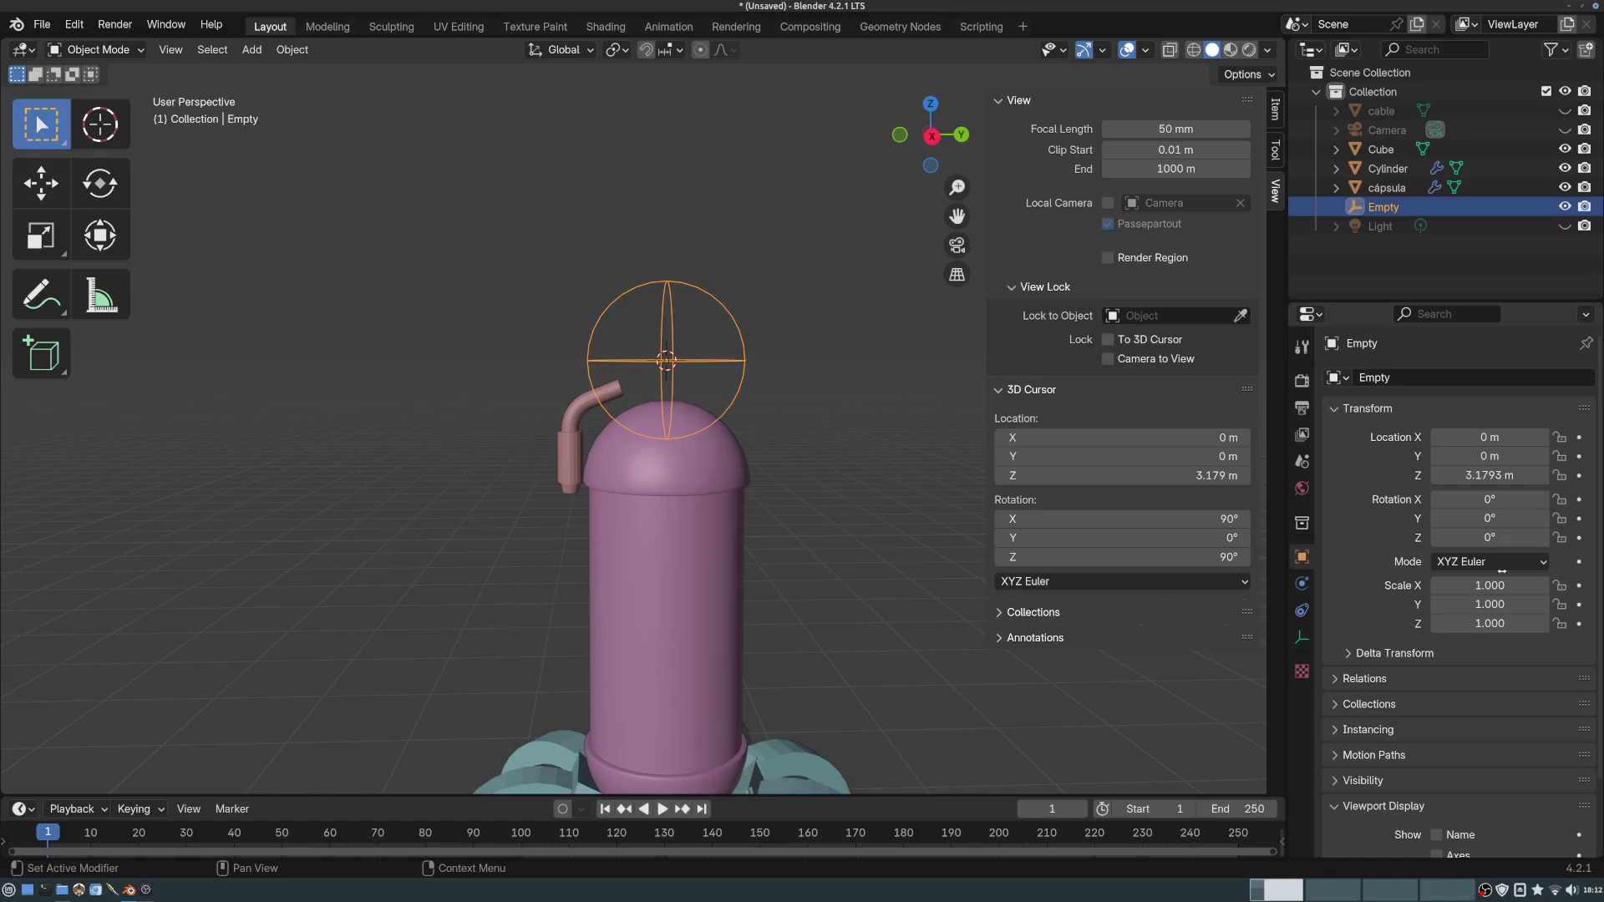
middle_click_drag(734, 328, 689, 366)
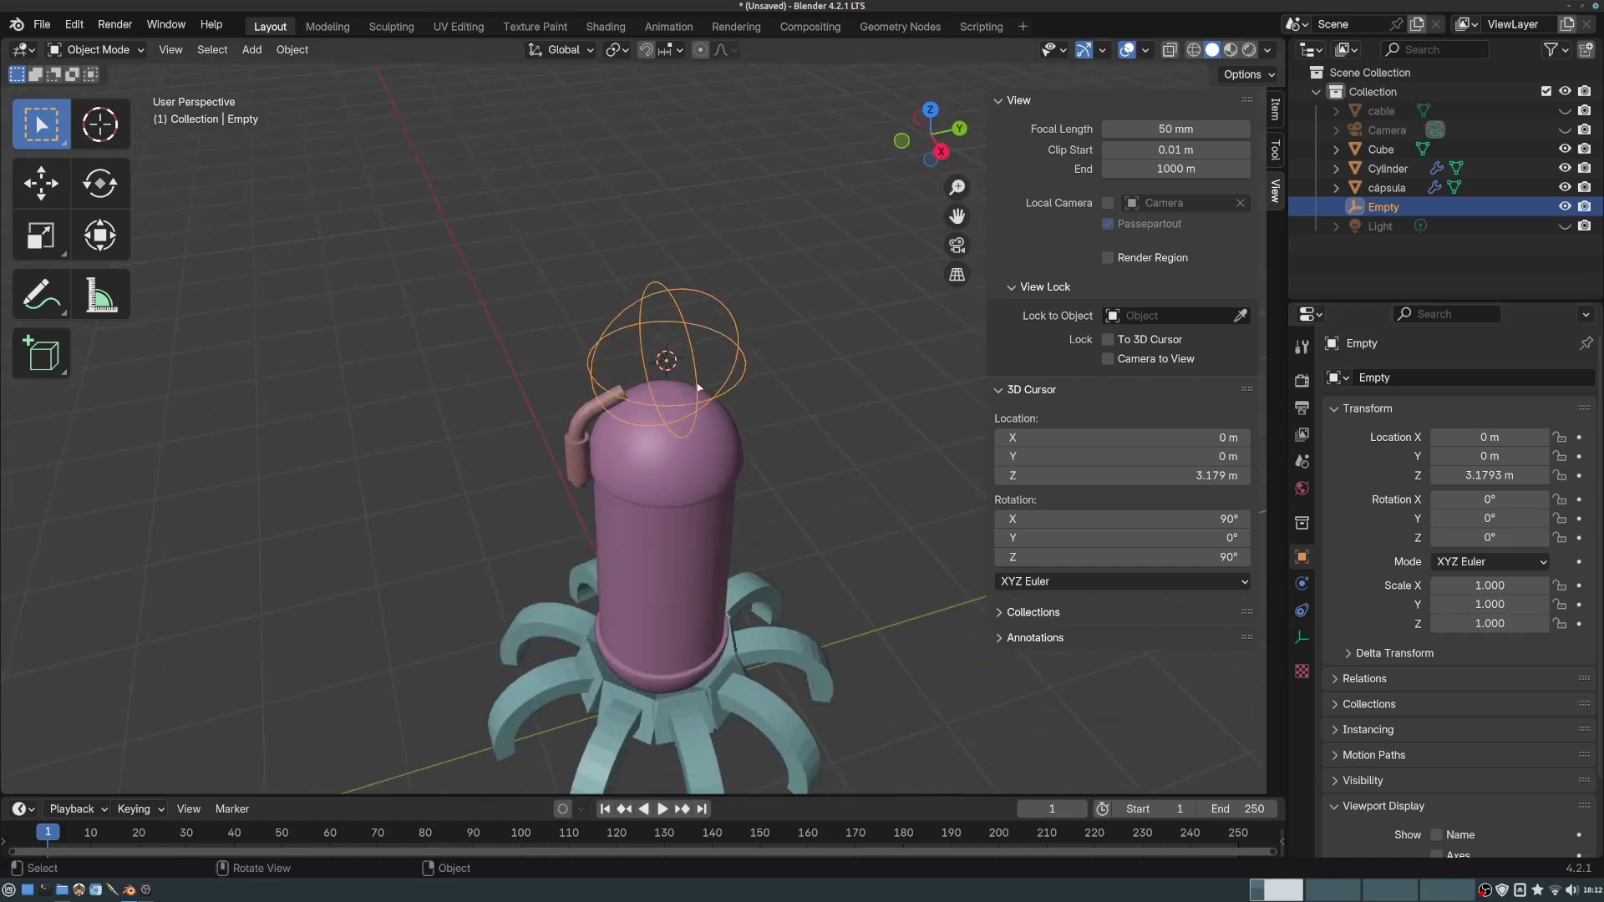
middle_click_drag(747, 462, 761, 471)
middle_click_drag(760, 471, 729, 366, "ctrl")
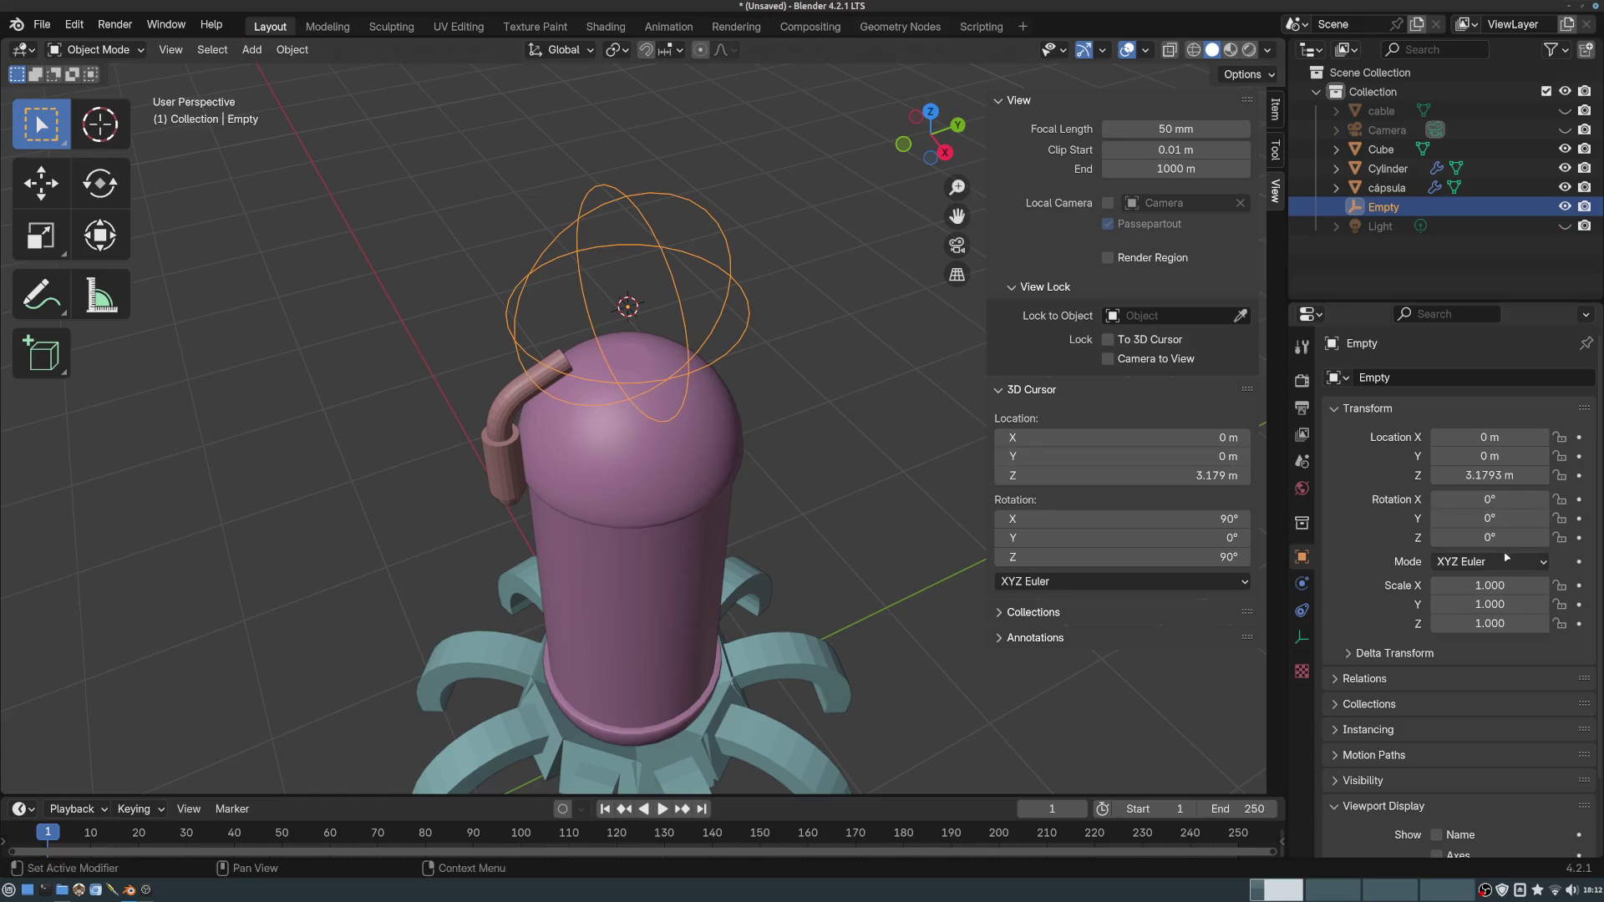
left_click_drag(1489, 537, 1510, 539)
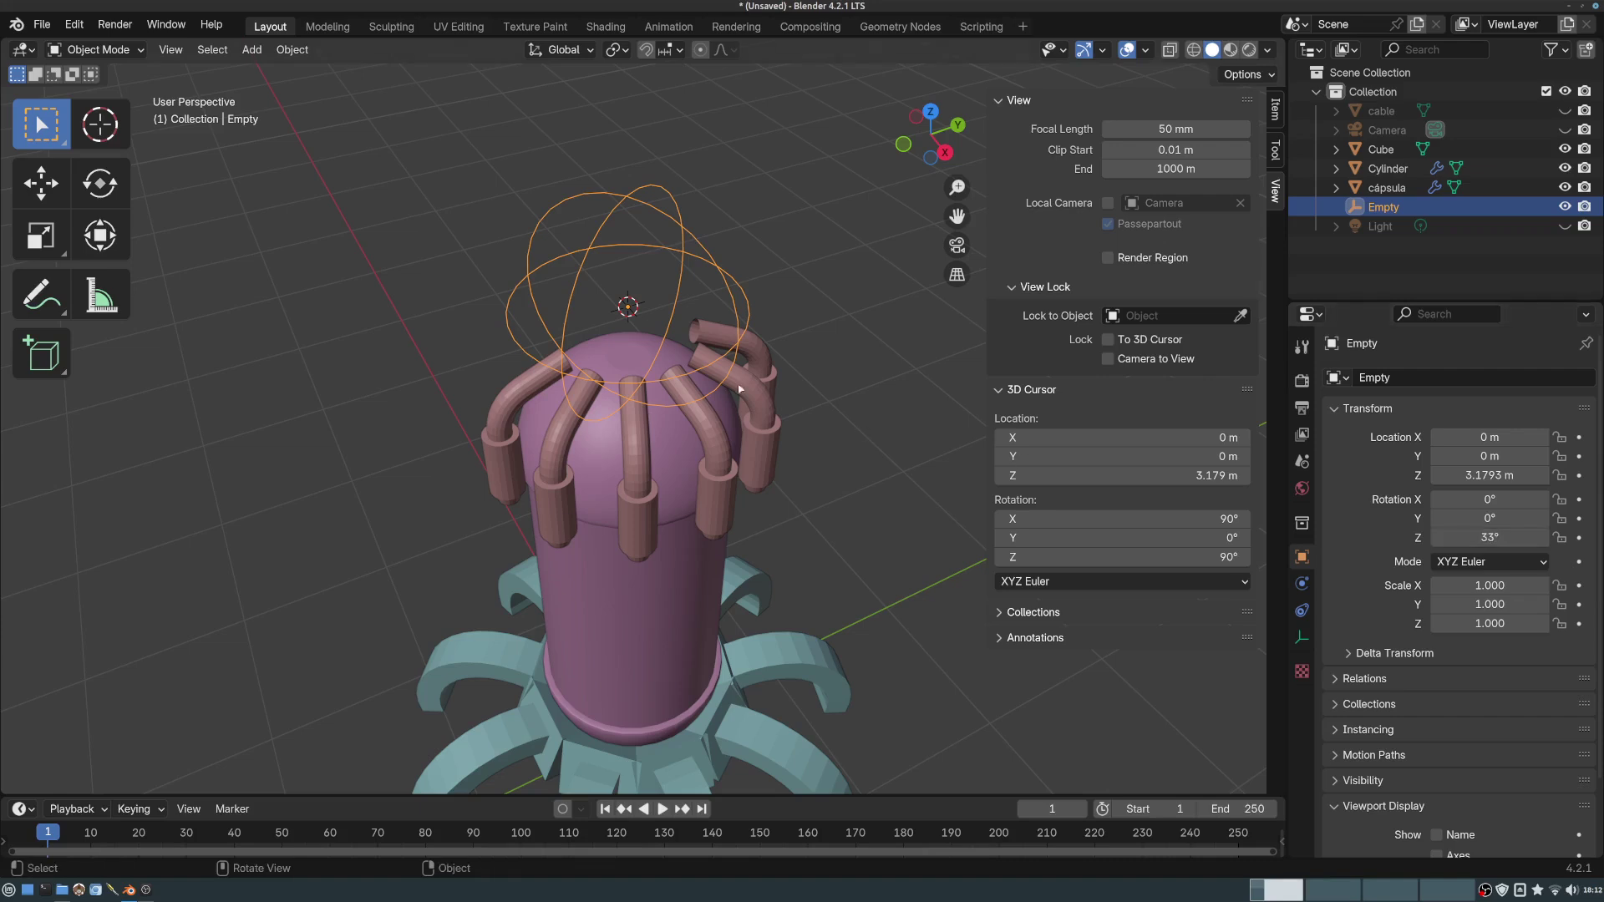
- Set the sphere empty's Z rotation to 360/6 degrees for an even six-pipe ring
left_click(1491, 537)
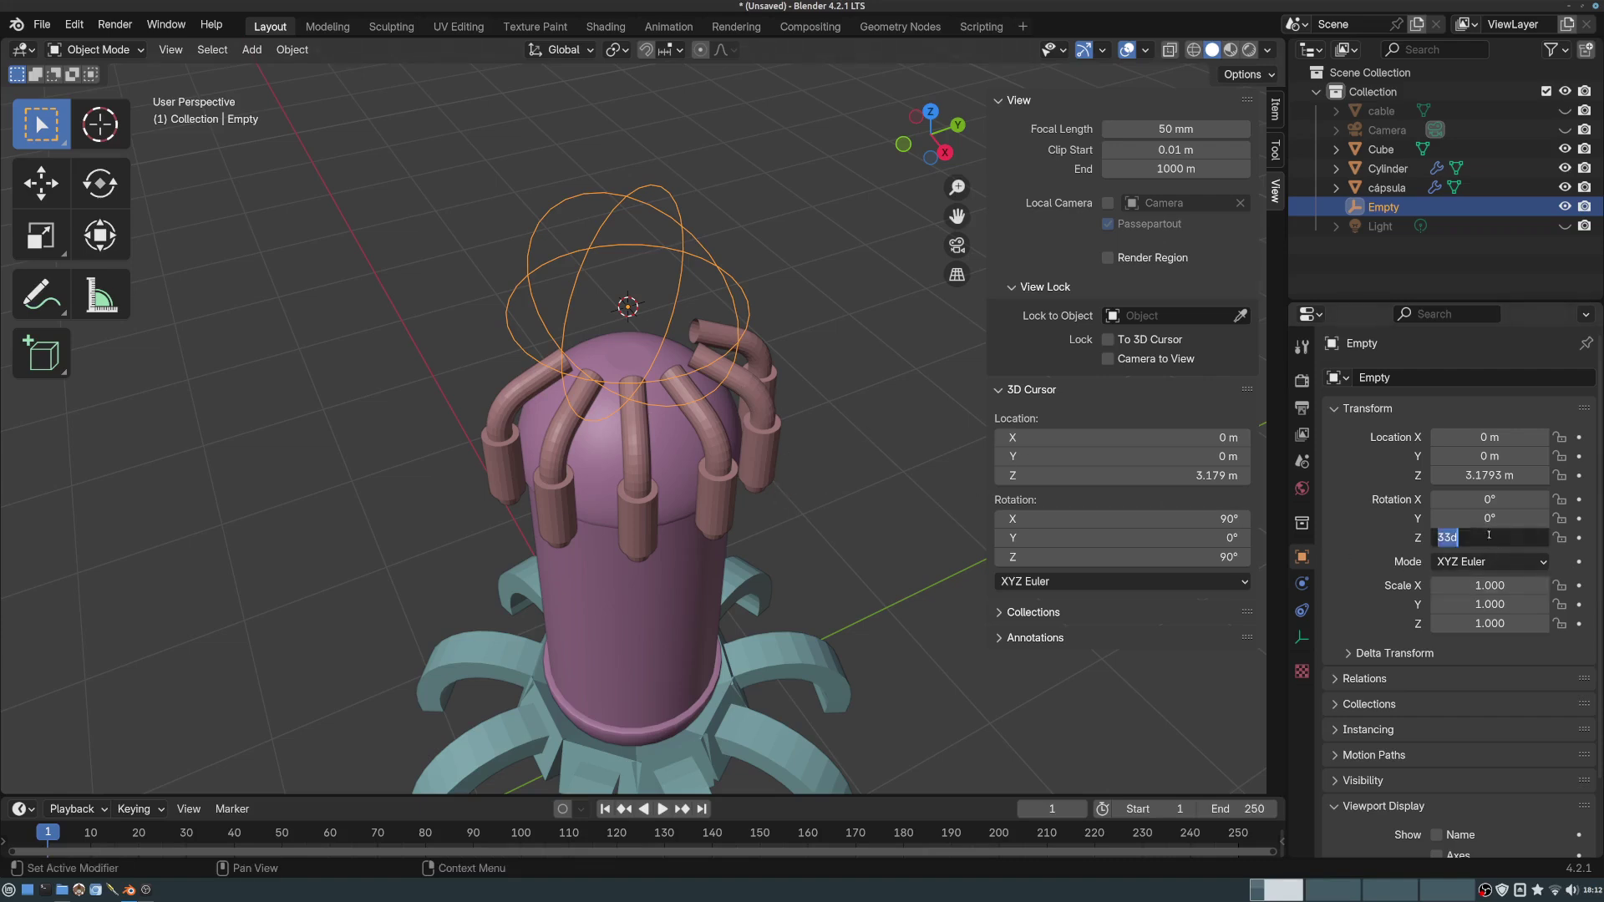
type("360/6")
key("Return")
middle_click_drag(585, 376, 789, 532)
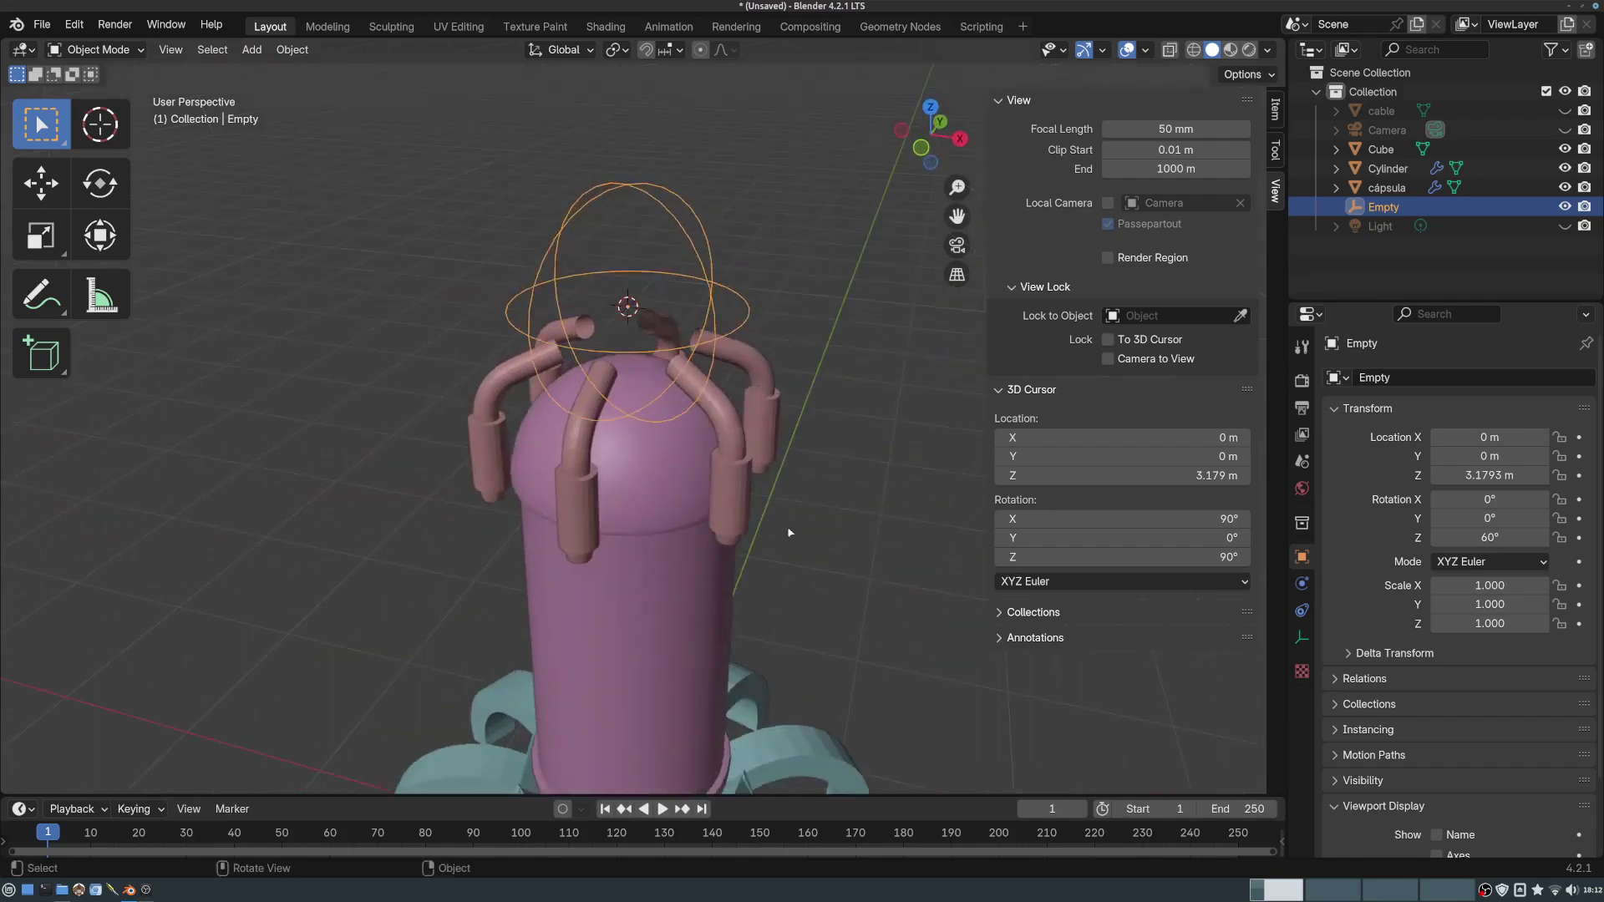
- Select the bent-pipe cylinder and set its Array modifier count to 10
left_click(718, 485)
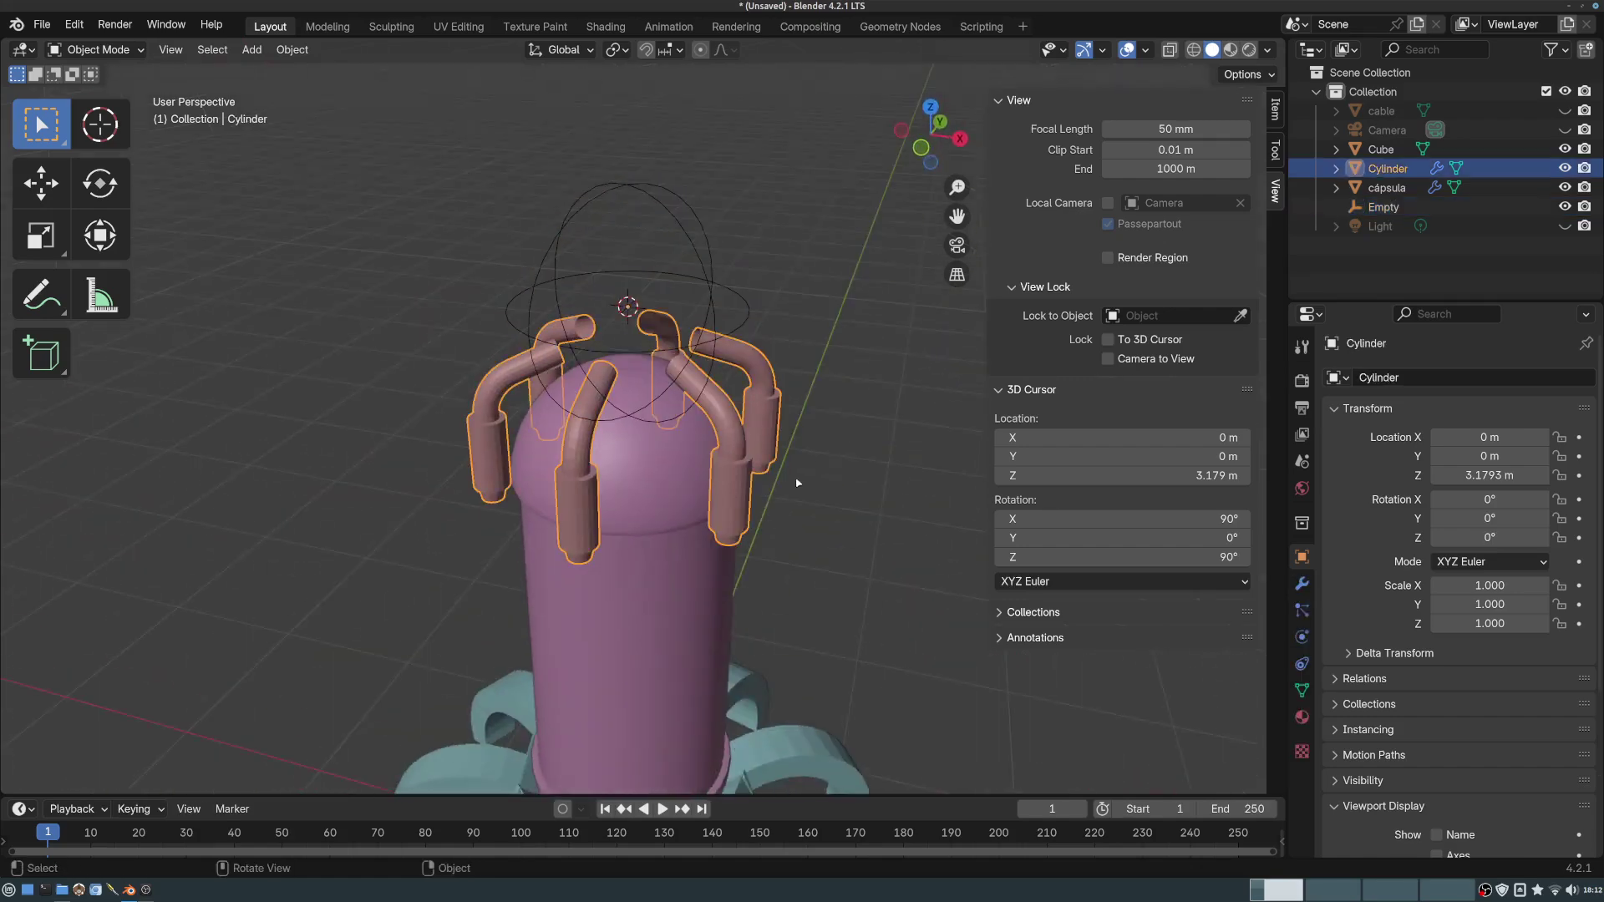
left_click(1302, 583)
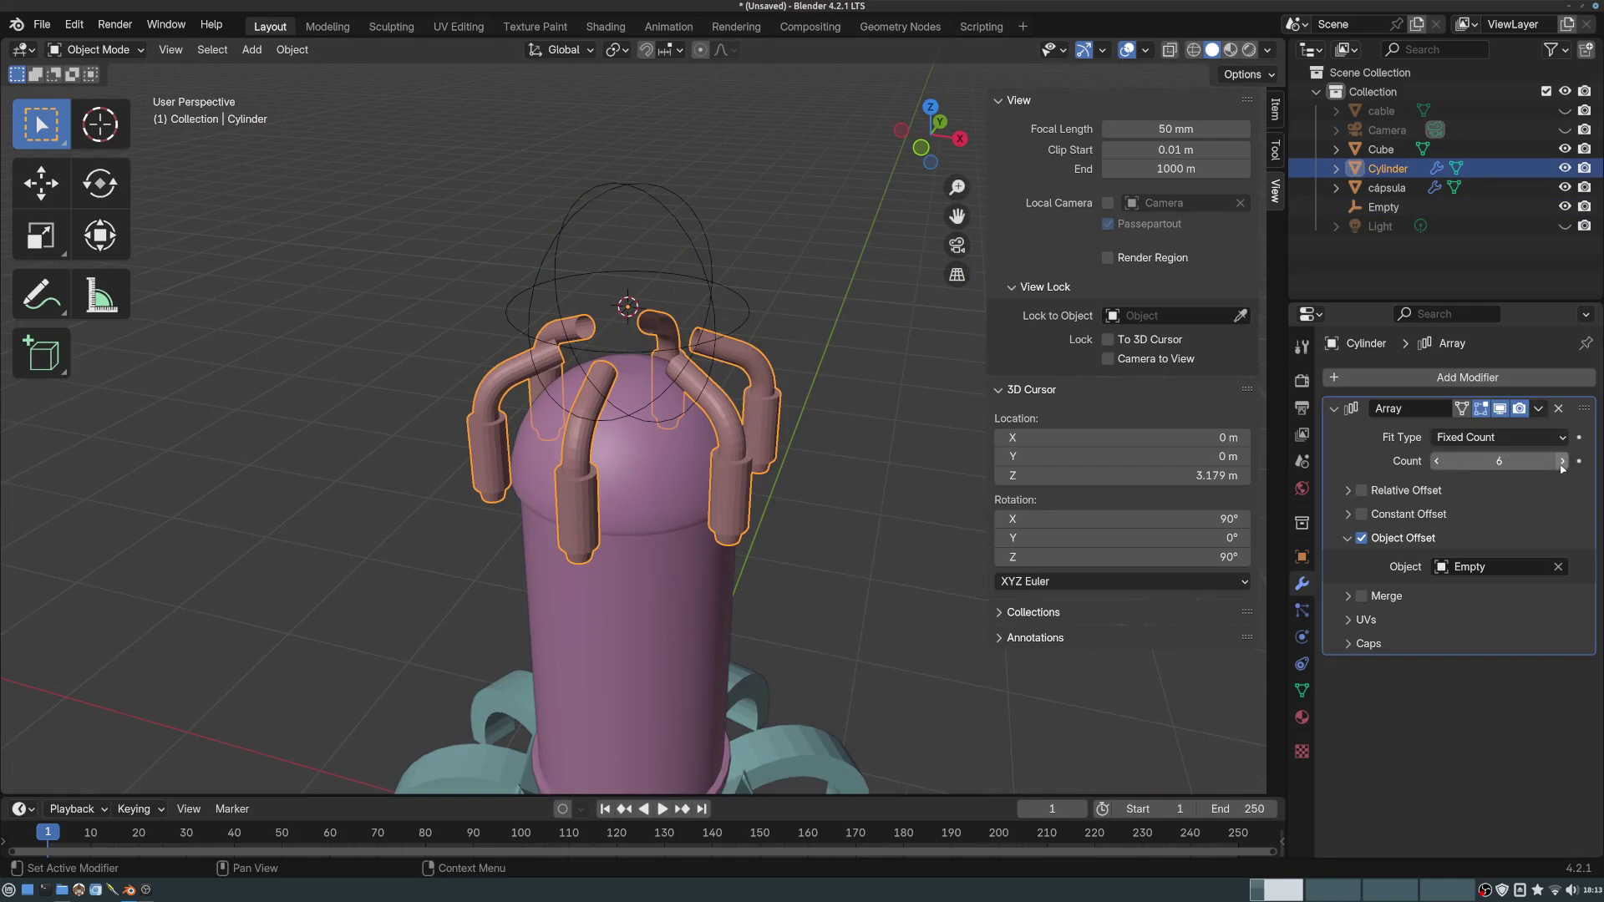
left_click(1495, 458)
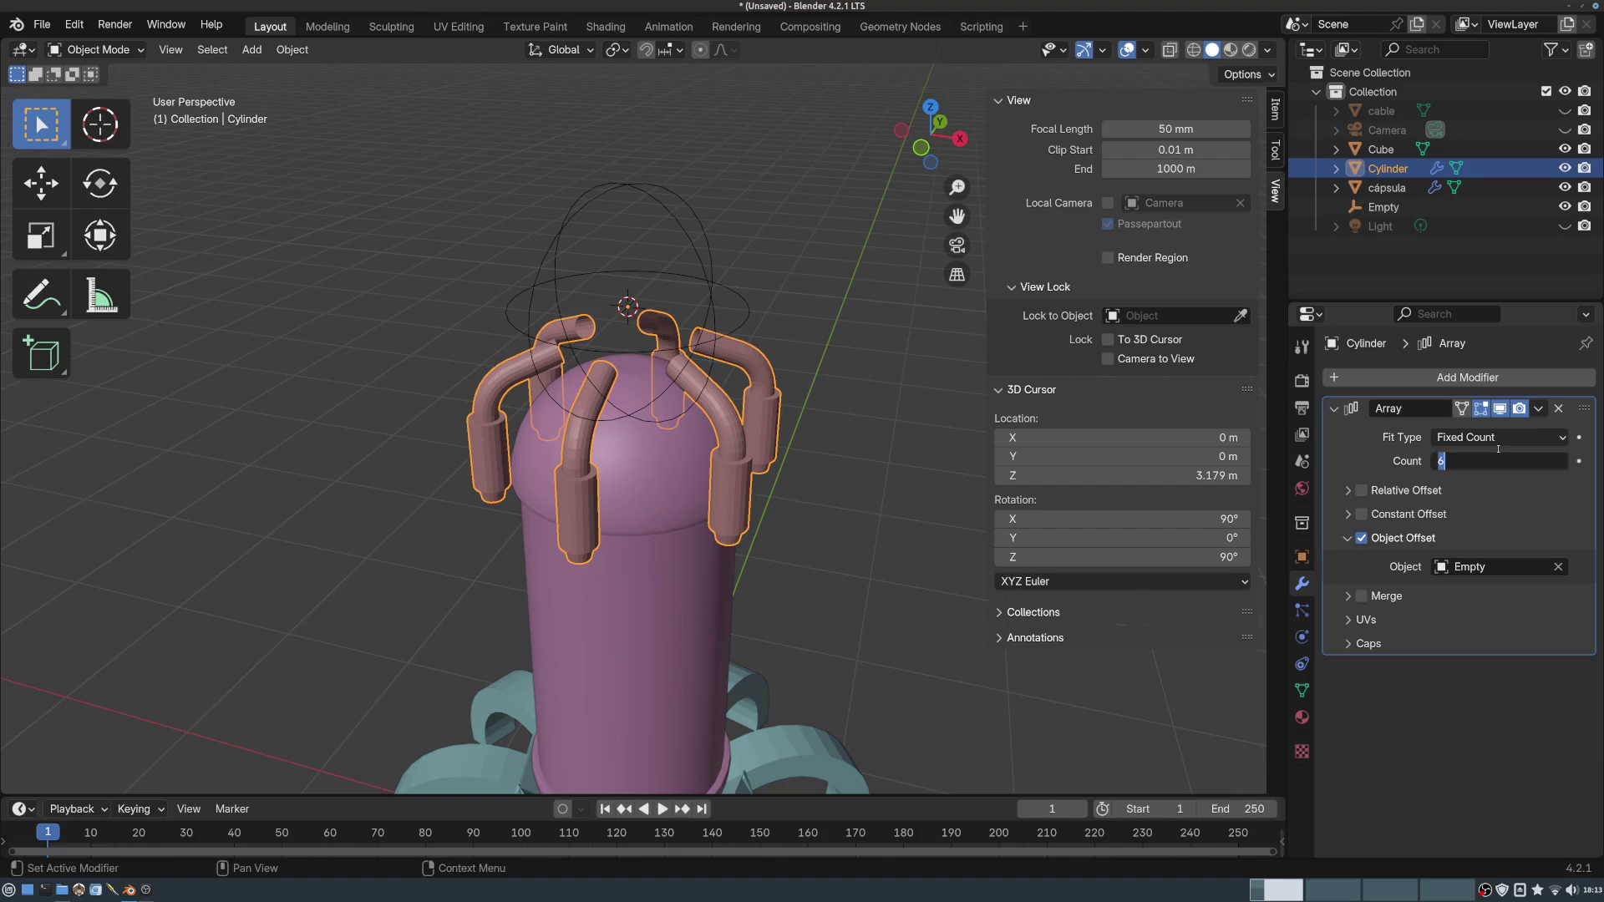
type("10")
key("Return")
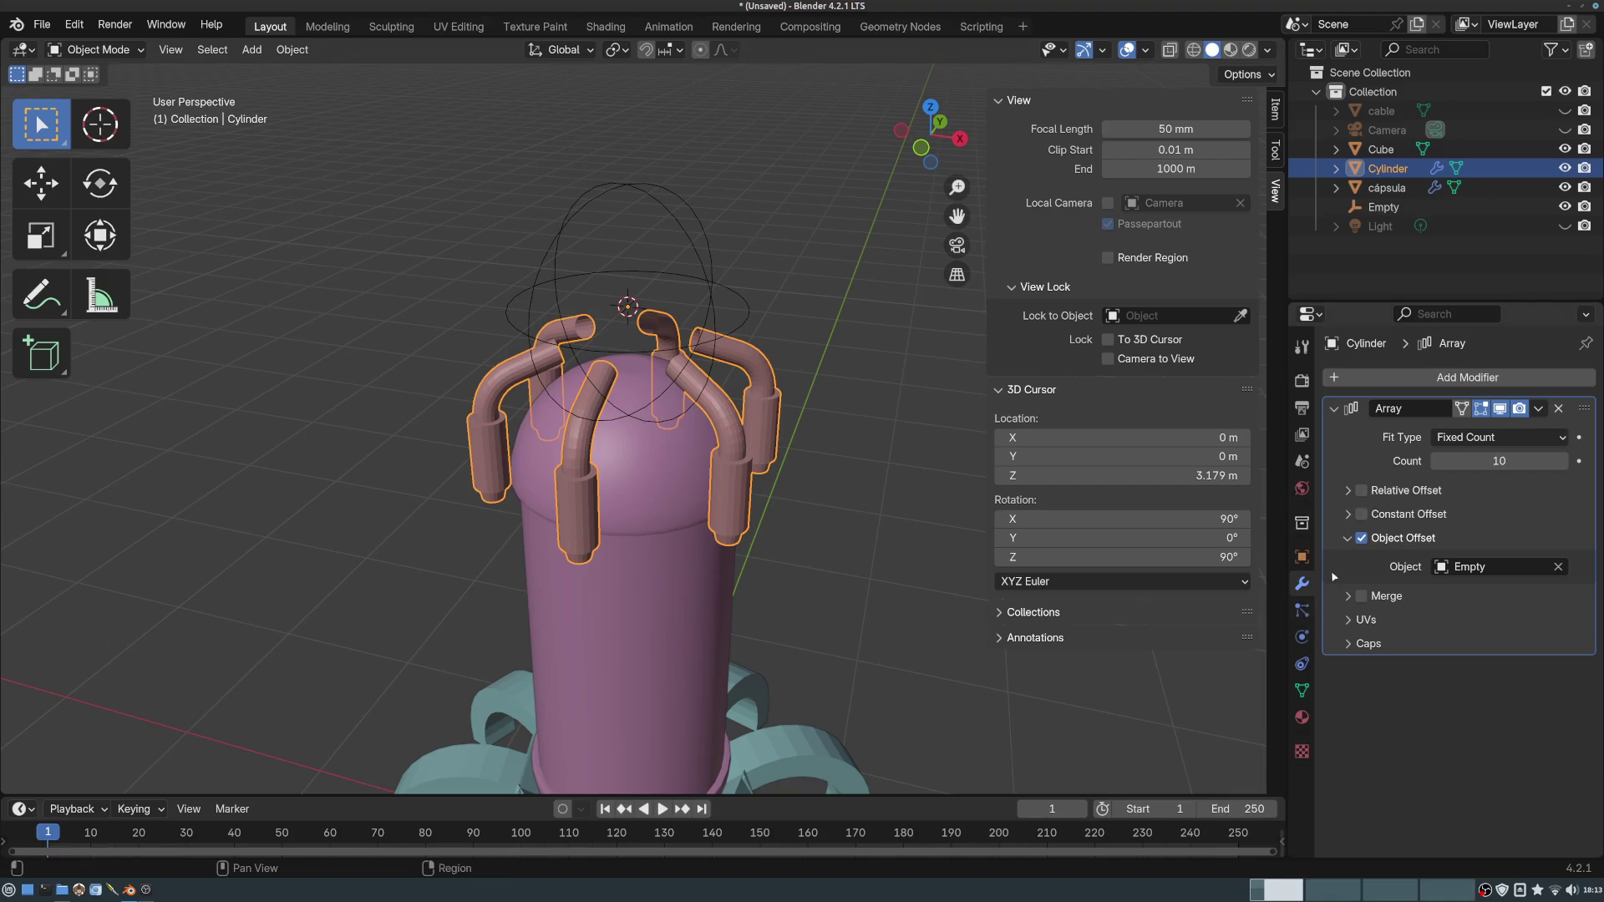
- Select the sphere empty and set its Z rotation to 36° to space the ten pipes evenly
left_click(686, 212)
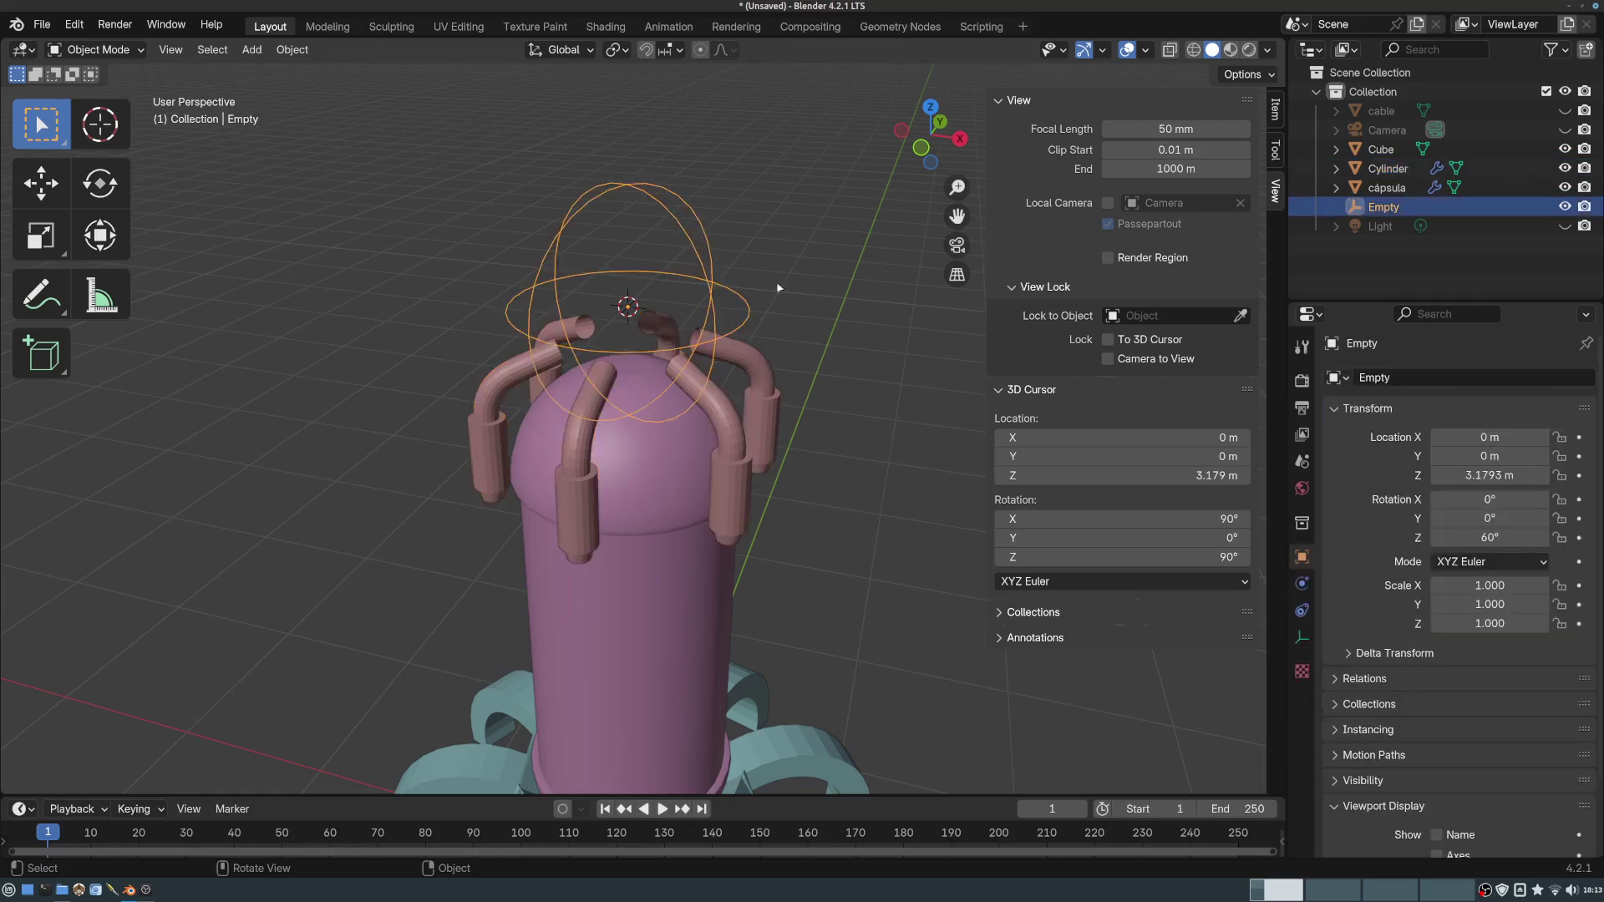
left_click(1499, 537)
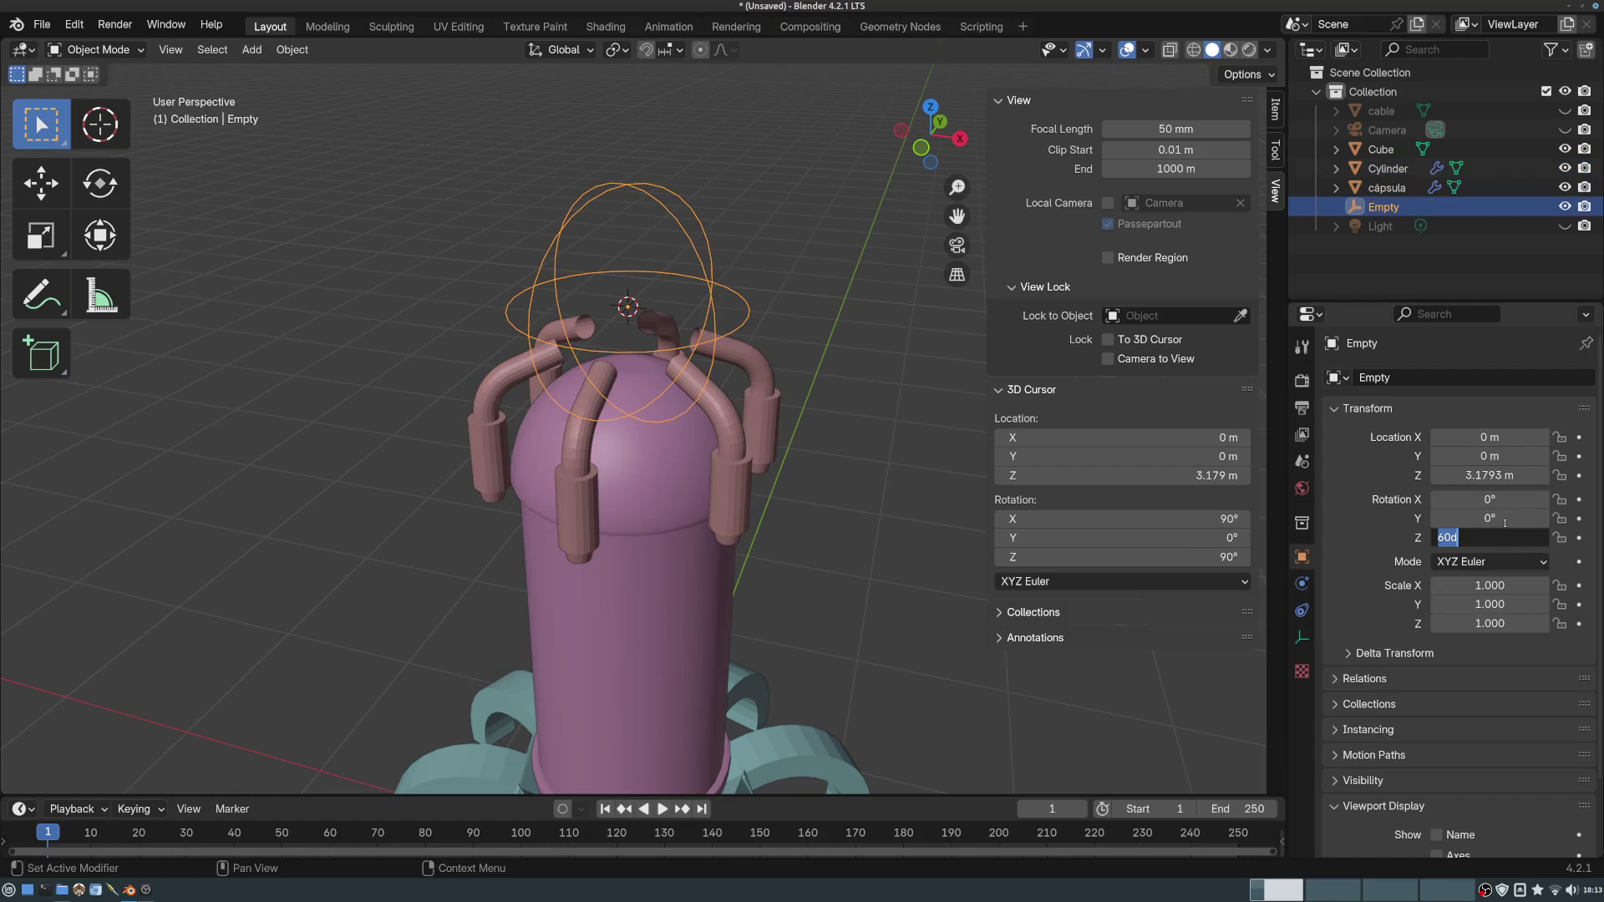
type("36")
key("Return")
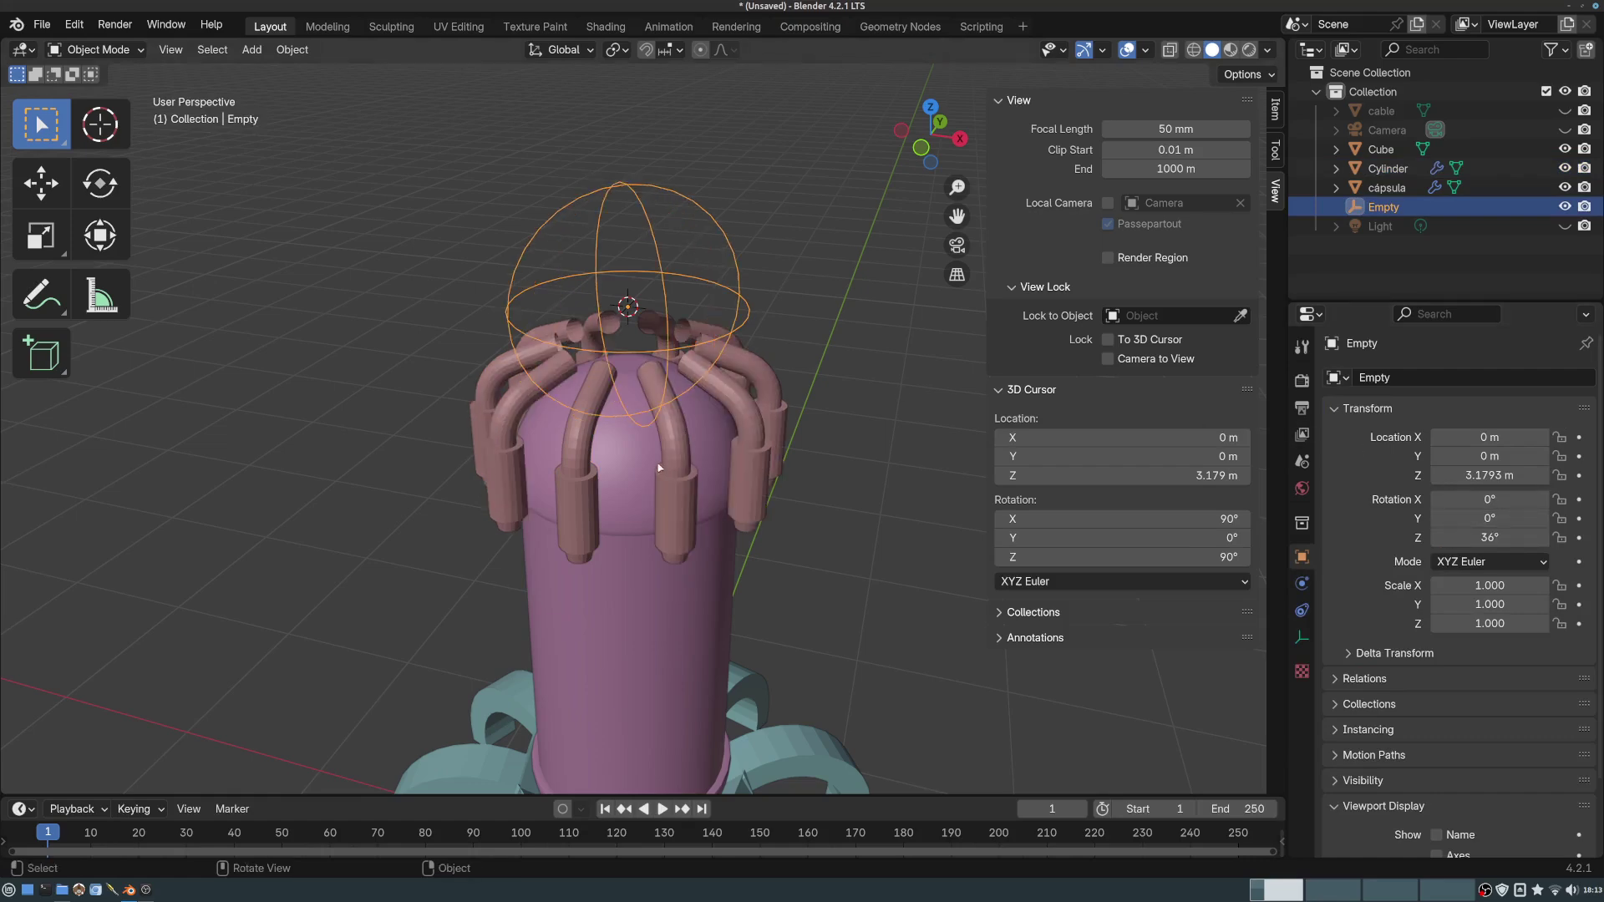
middle_click_drag(751, 351, 630, 468)
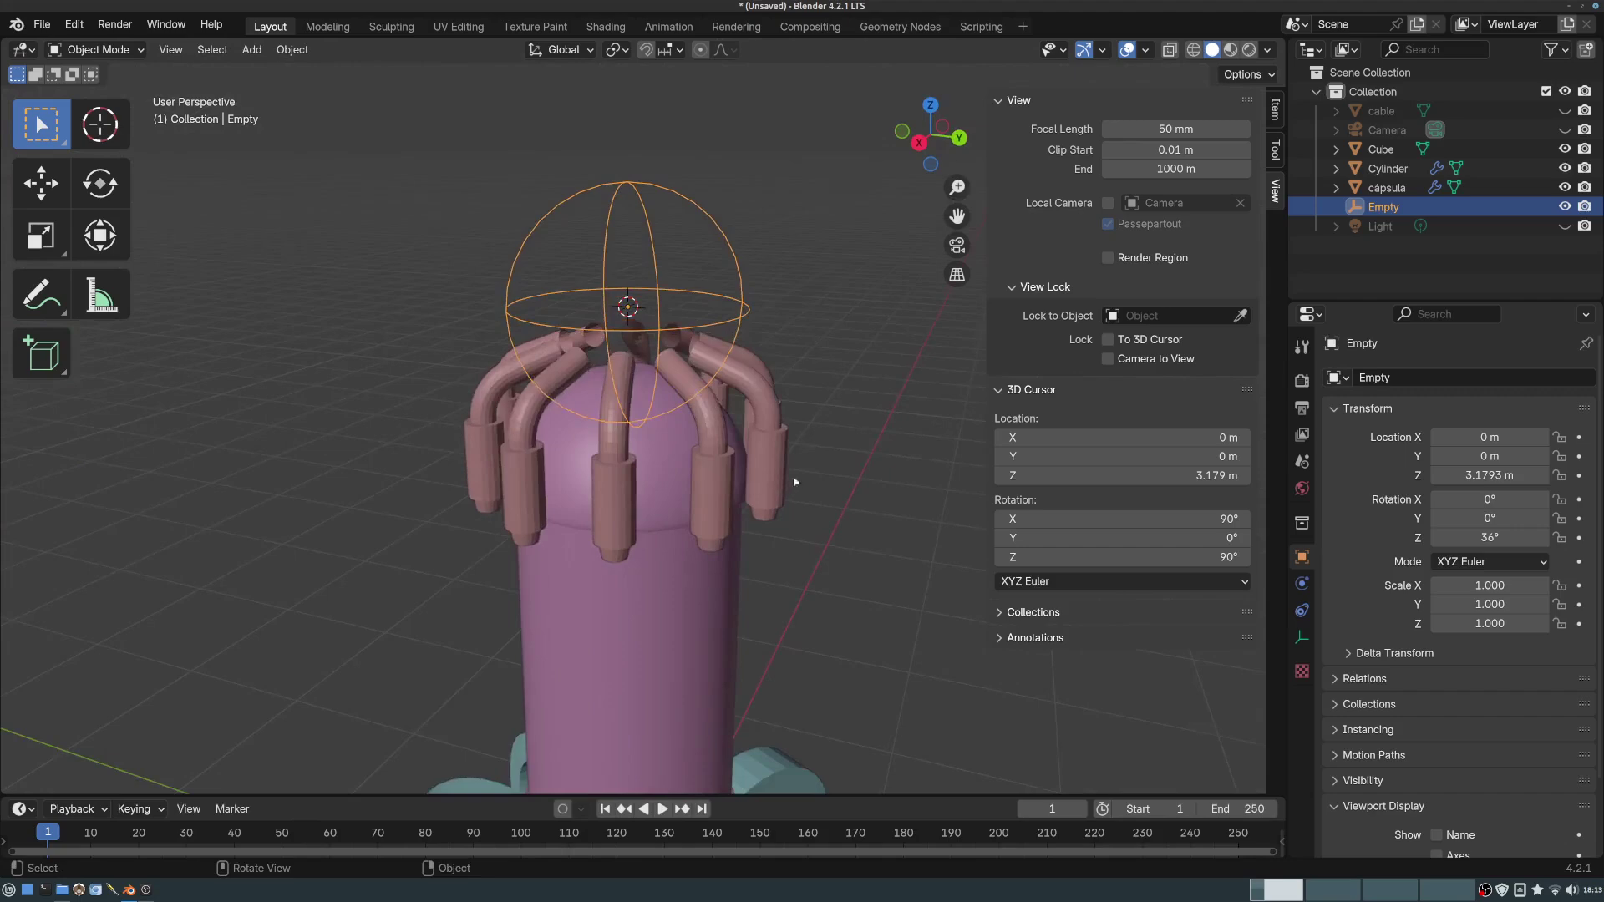
- Select the arrayed bent-pipe cylinder around the dome and enter Edit Mode on its mesh
middle_click_drag(795, 482, 686, 396)
scroll(701, 400, "down", 2)
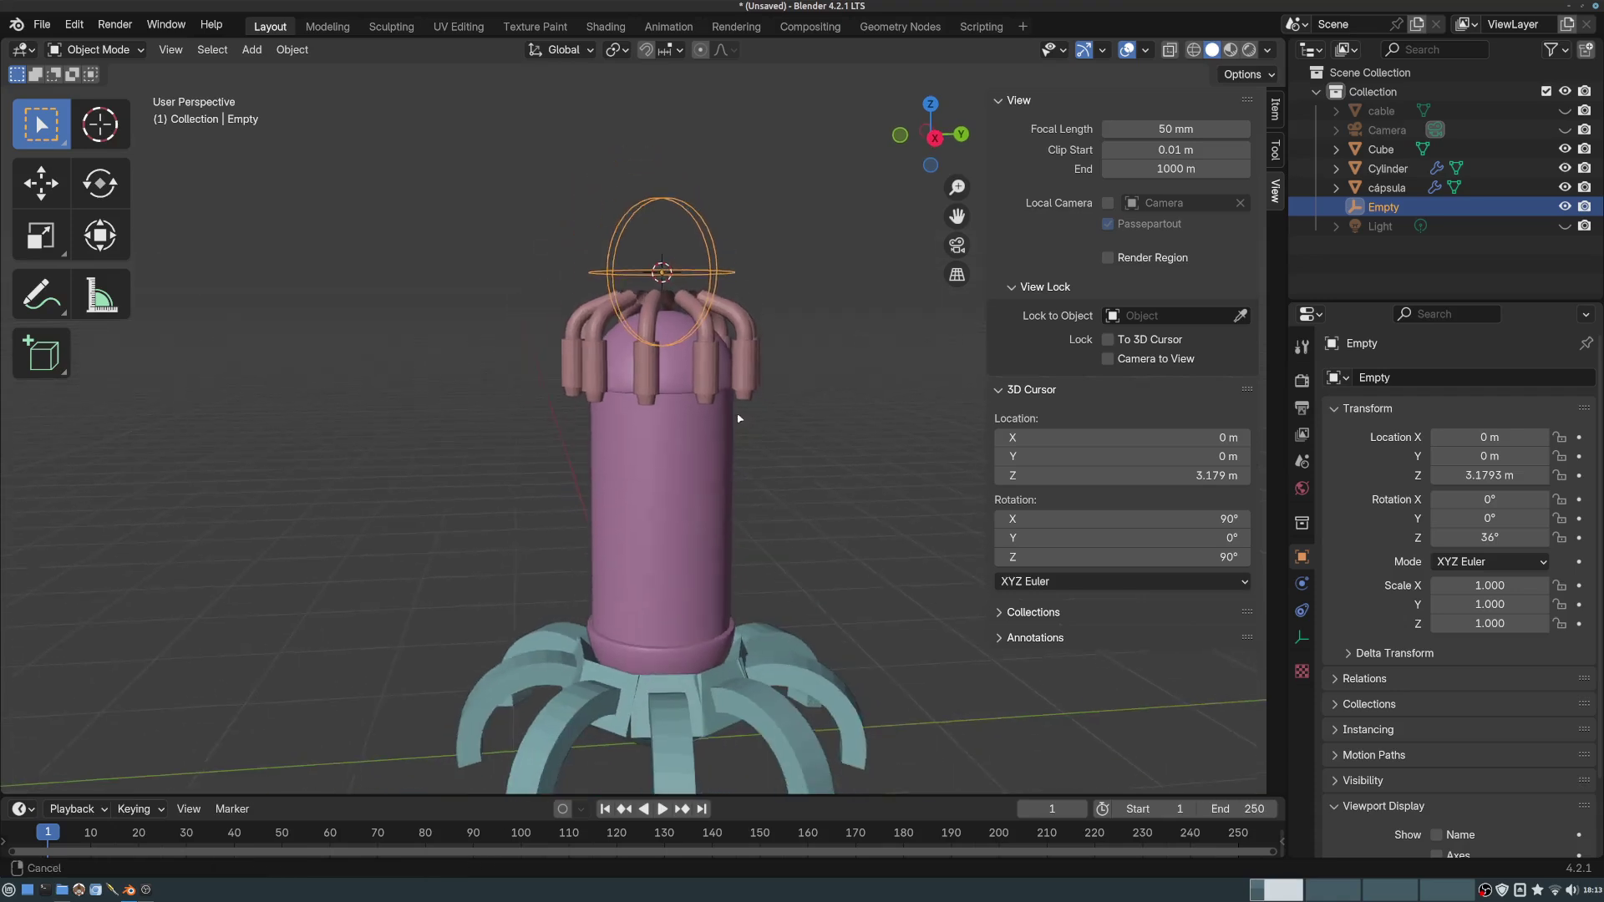
middle_click_drag(813, 424, 743, 349)
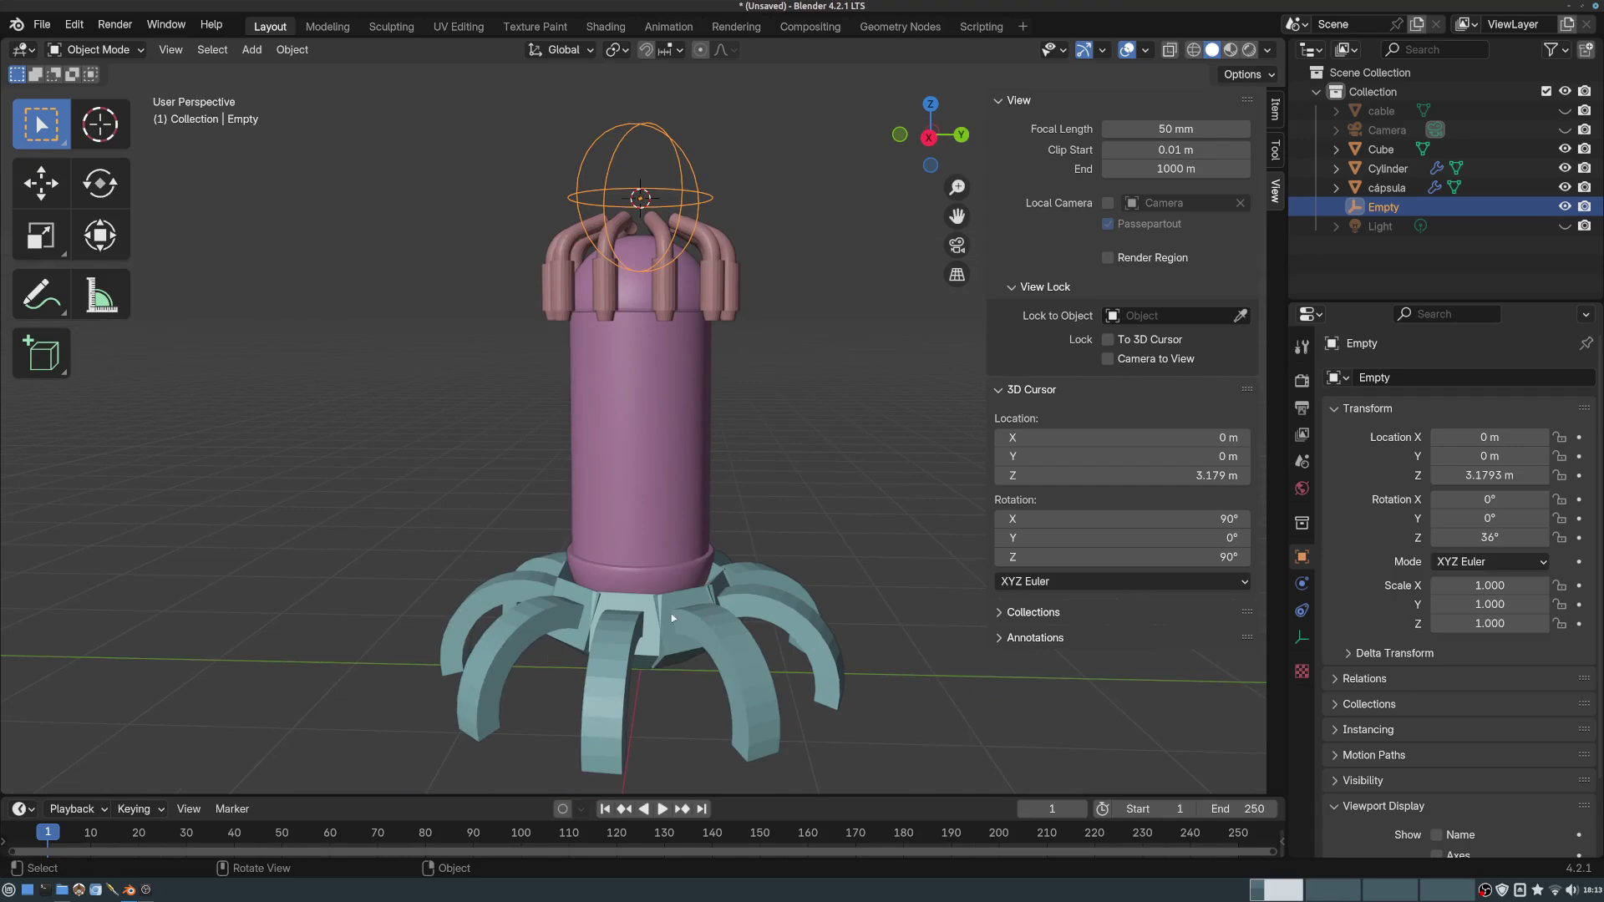
middle_click_drag(748, 530, 630, 280)
scroll(630, 275, "up", 1)
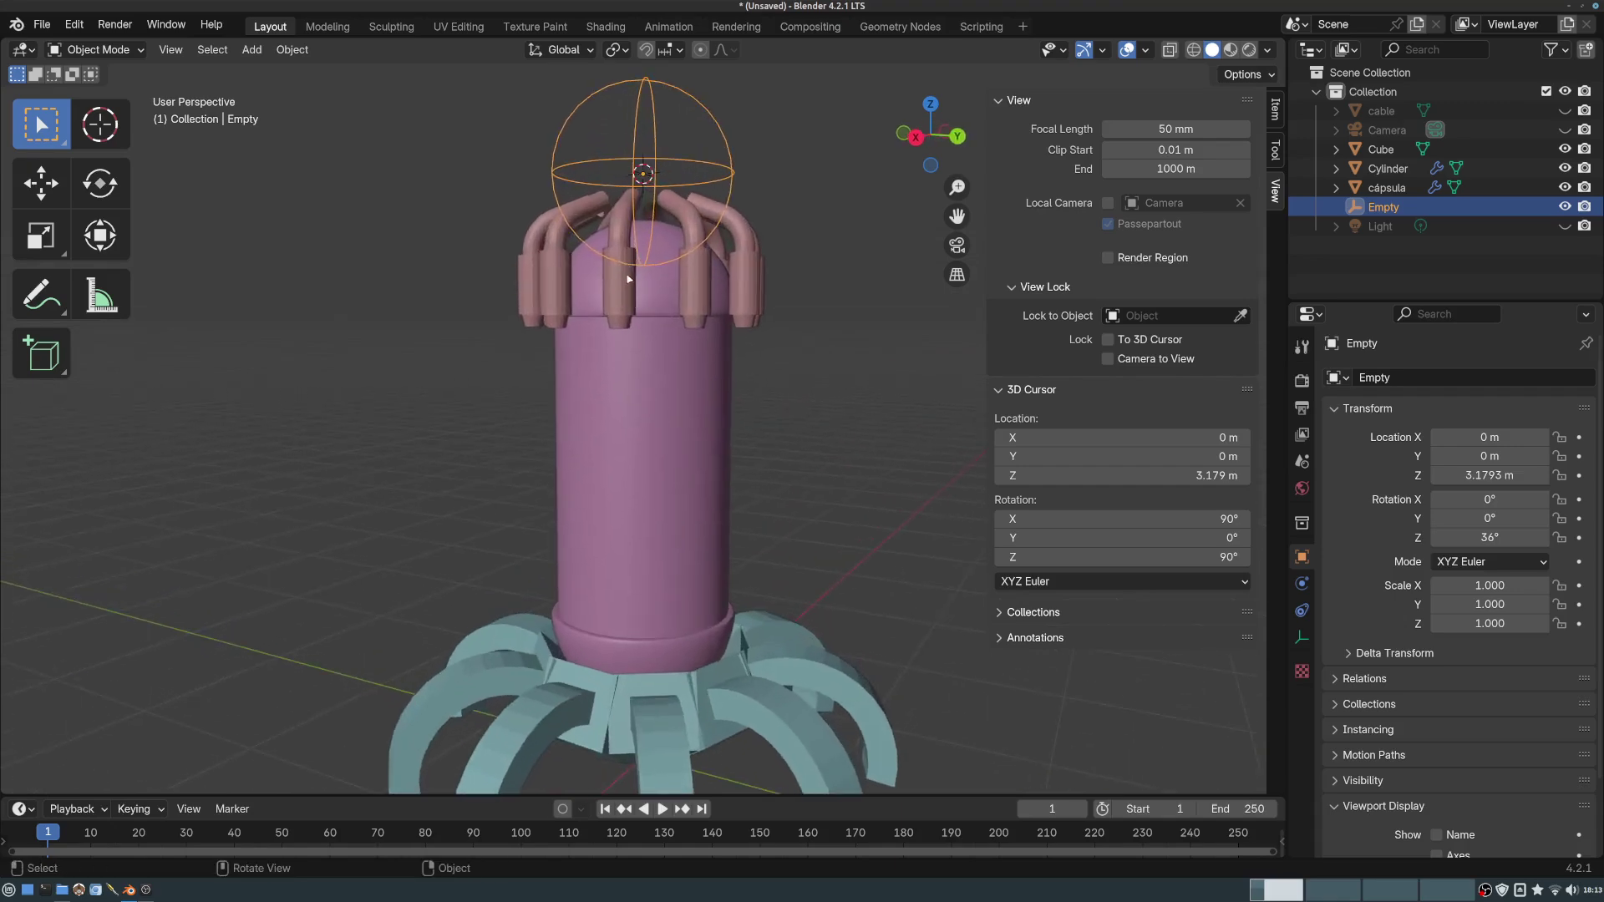
left_click(629, 278)
scroll(657, 204, "up", 2)
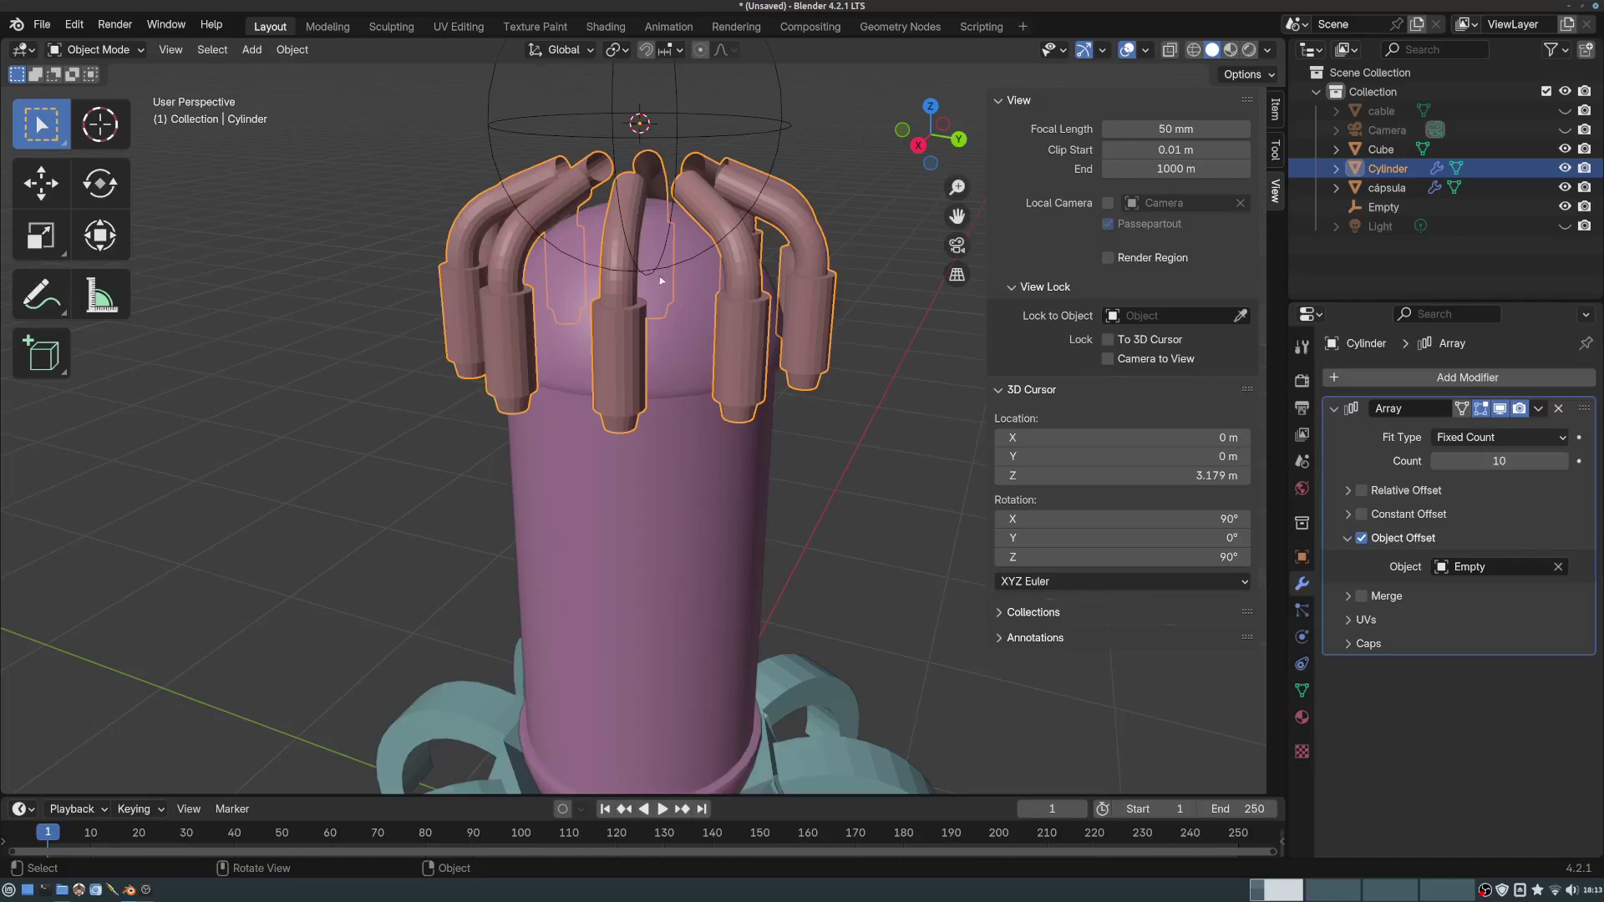
middle_click_drag(694, 293, 893, 338)
key("Tab")
scroll(552, 231, "up", 5)
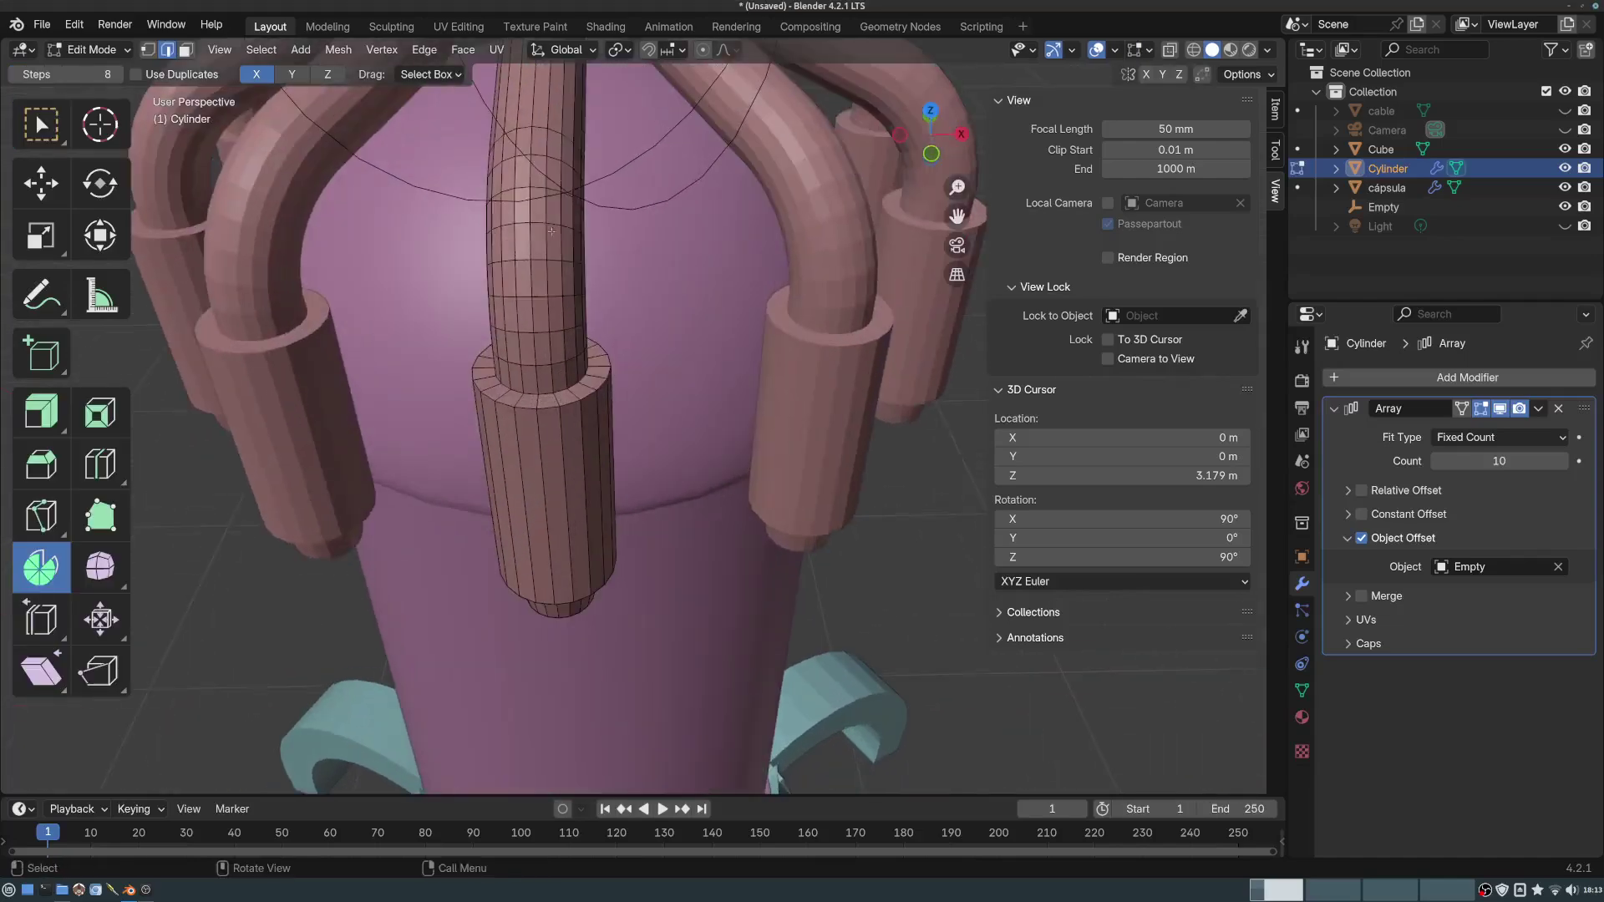
- Add a centred loop cut around the pipe's thick sleeve and bevel it 0.129 m into a wide band of faces
middle_click_drag(551, 231, 528, 294)
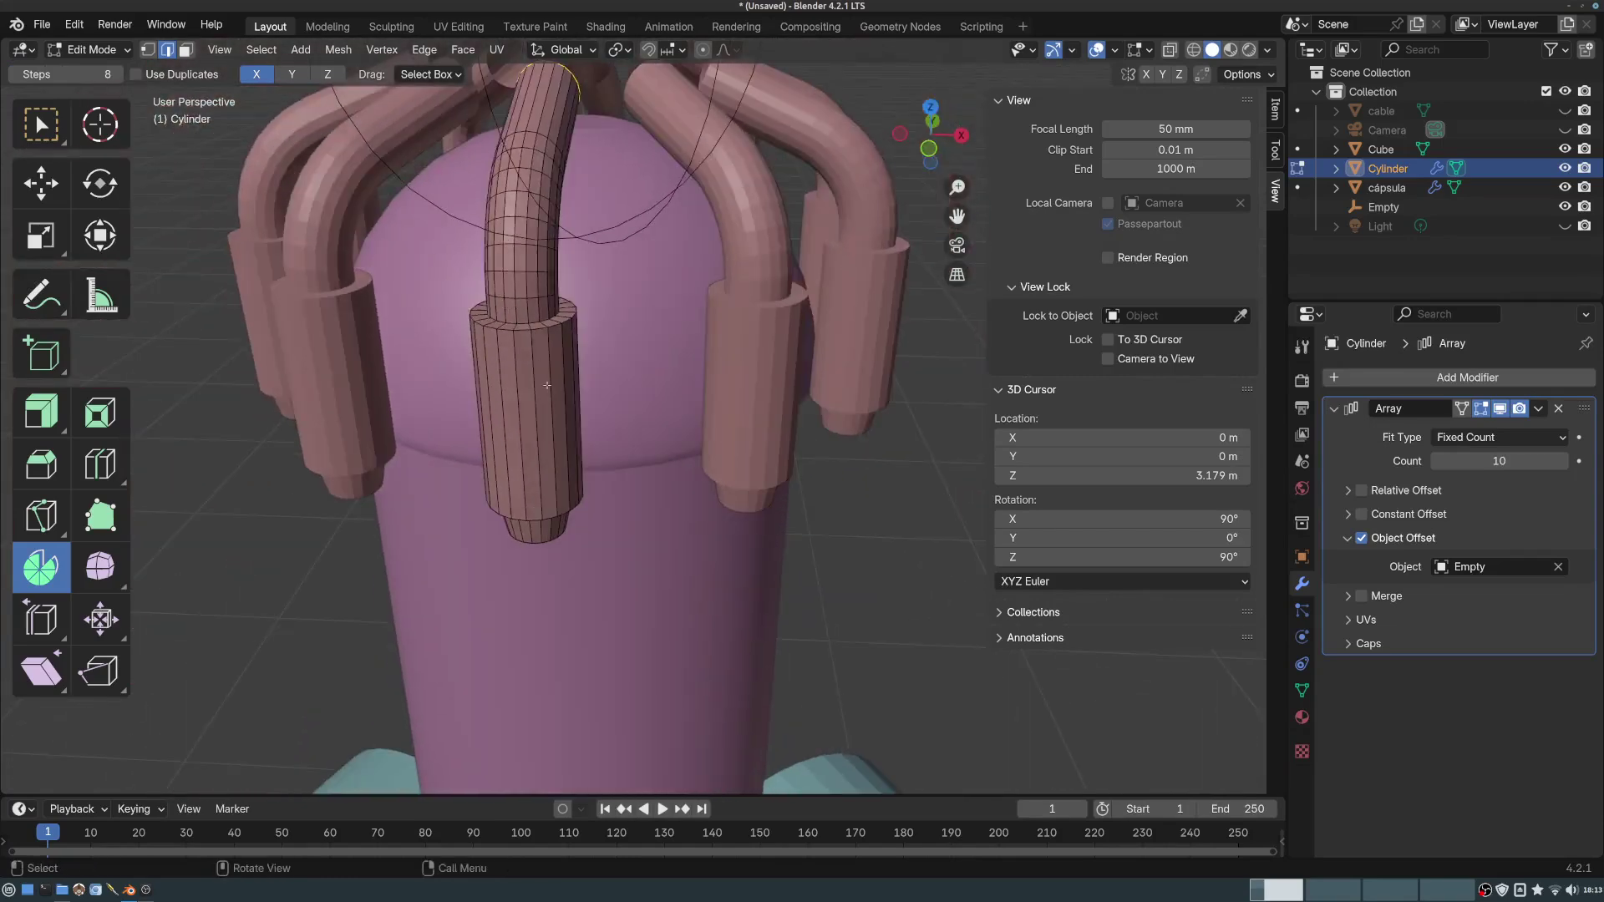
middle_click_drag(547, 385, 598, 394)
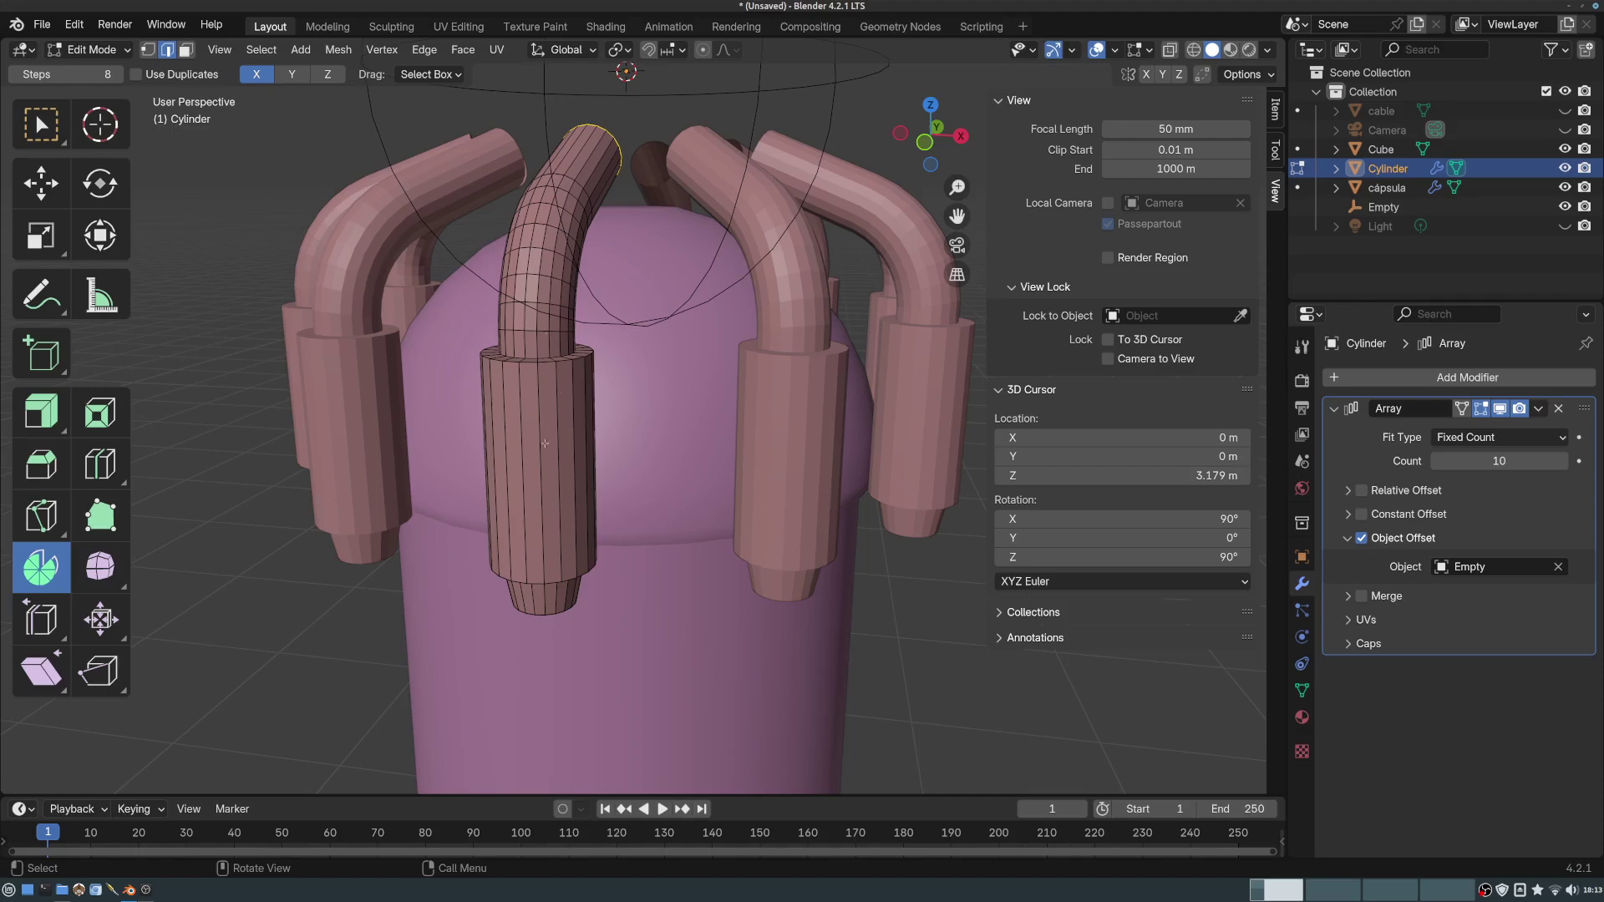
middle_click_drag(611, 514, 509, 422)
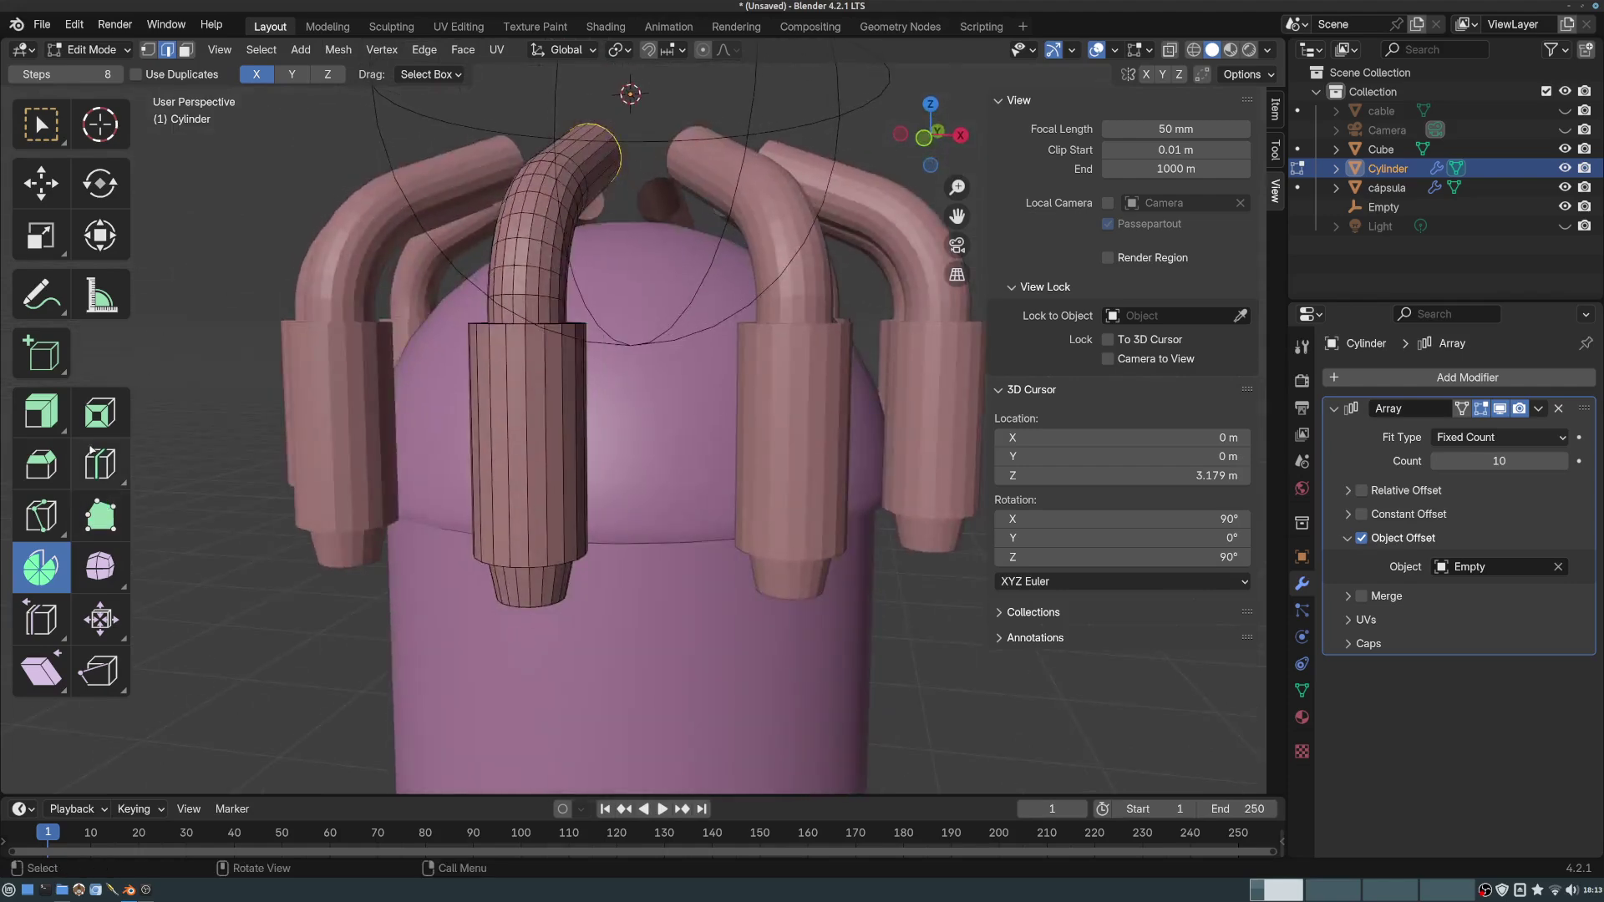
left_click(91, 451)
left_click(540, 447)
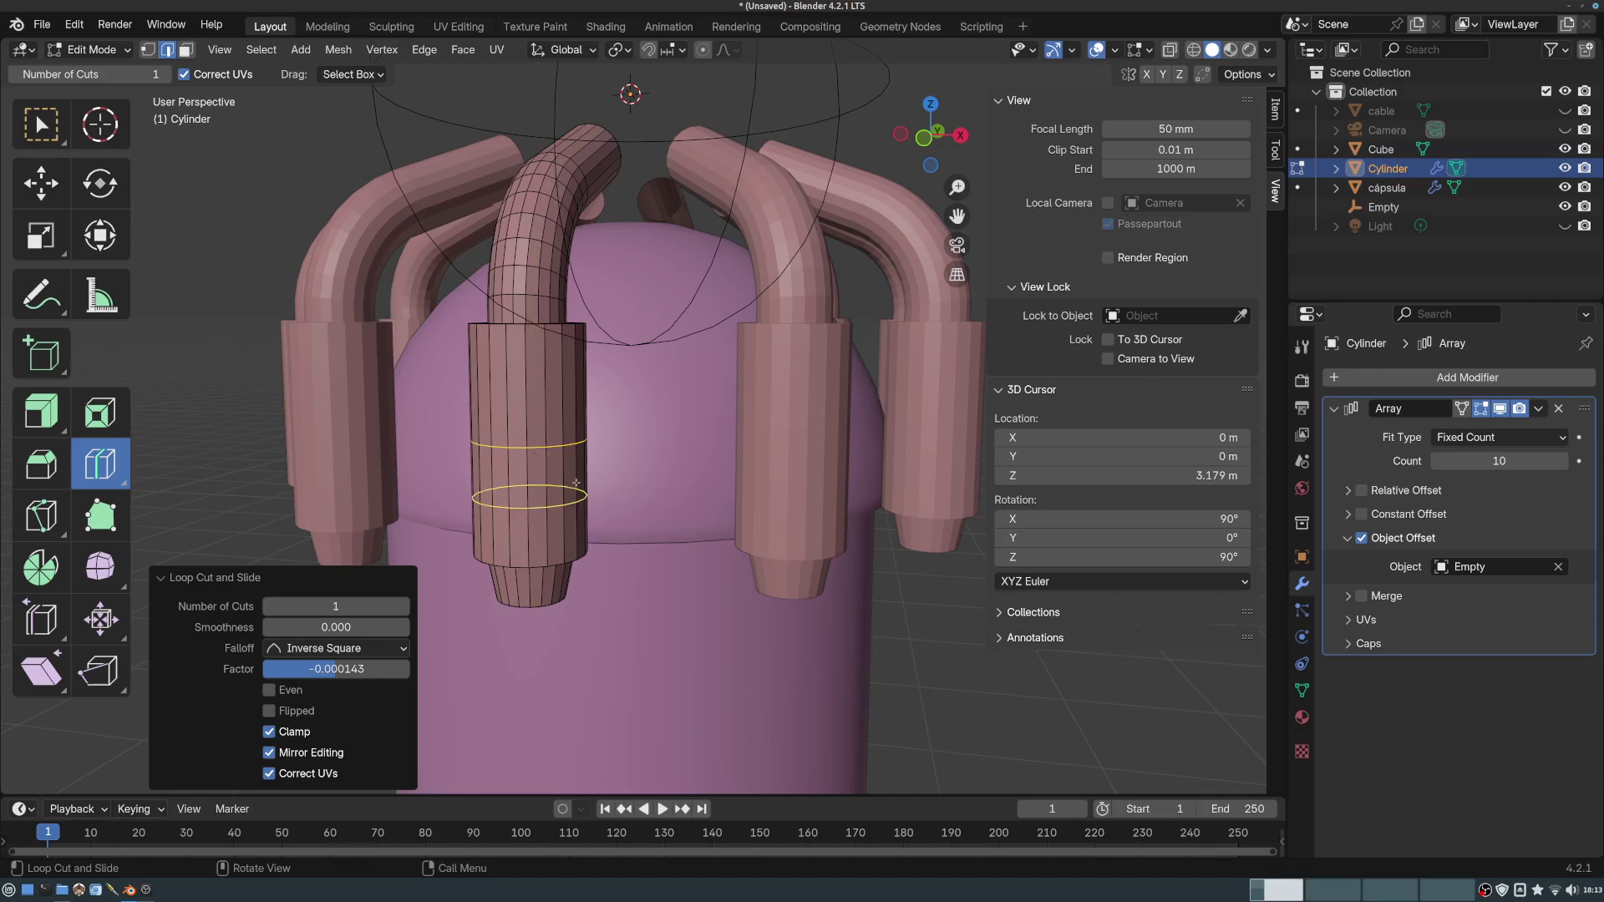
key("ctrl+b")
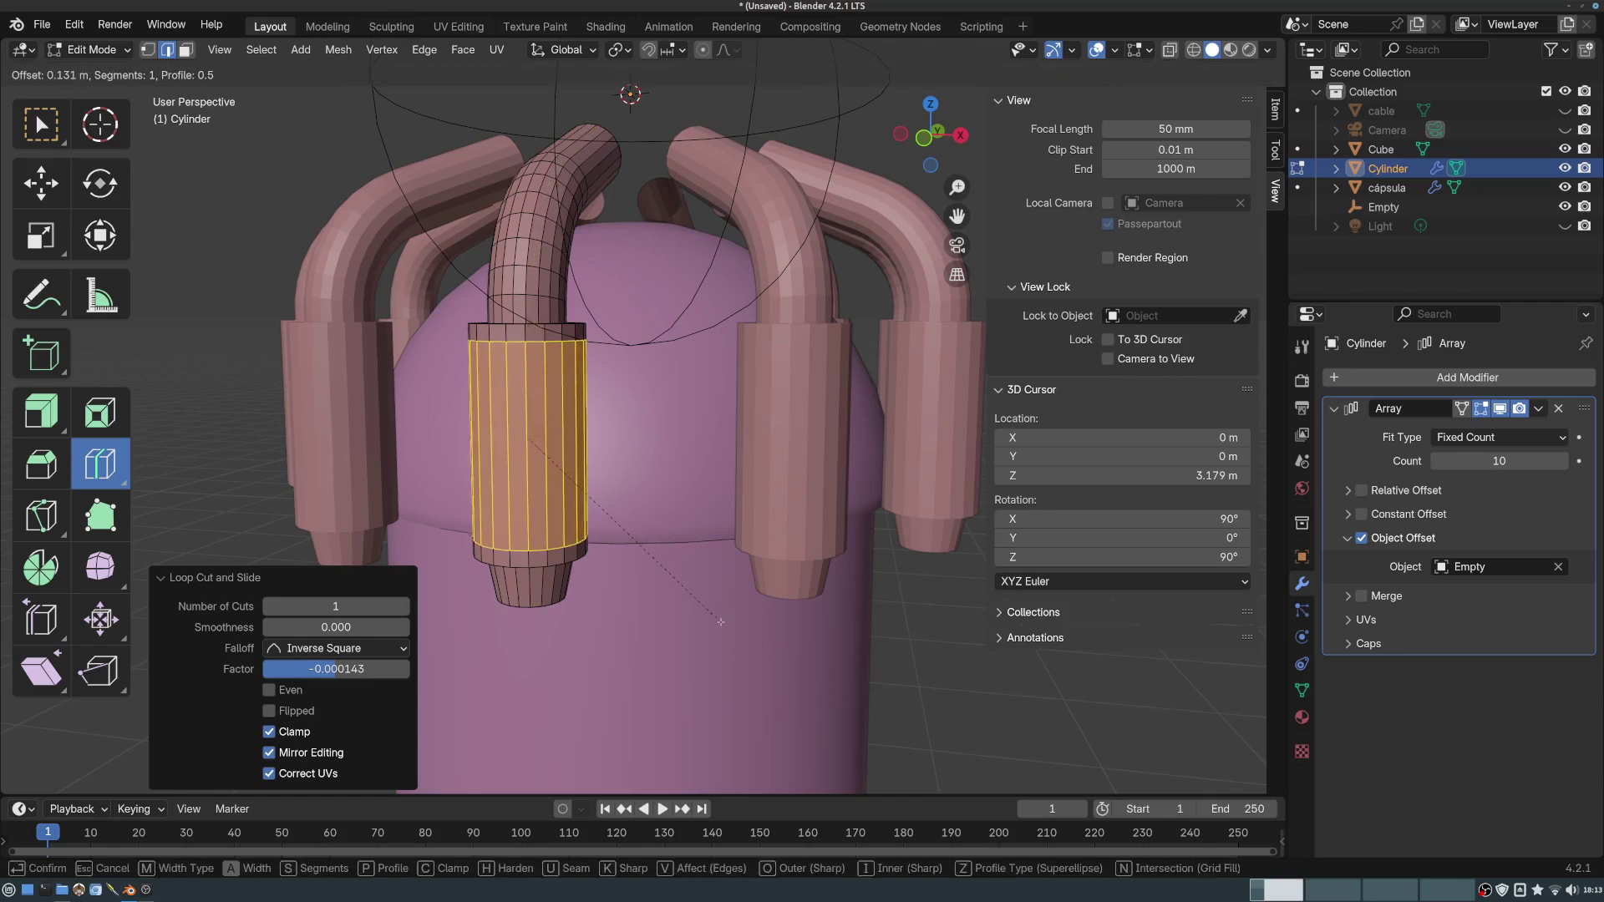
left_click(743, 568)
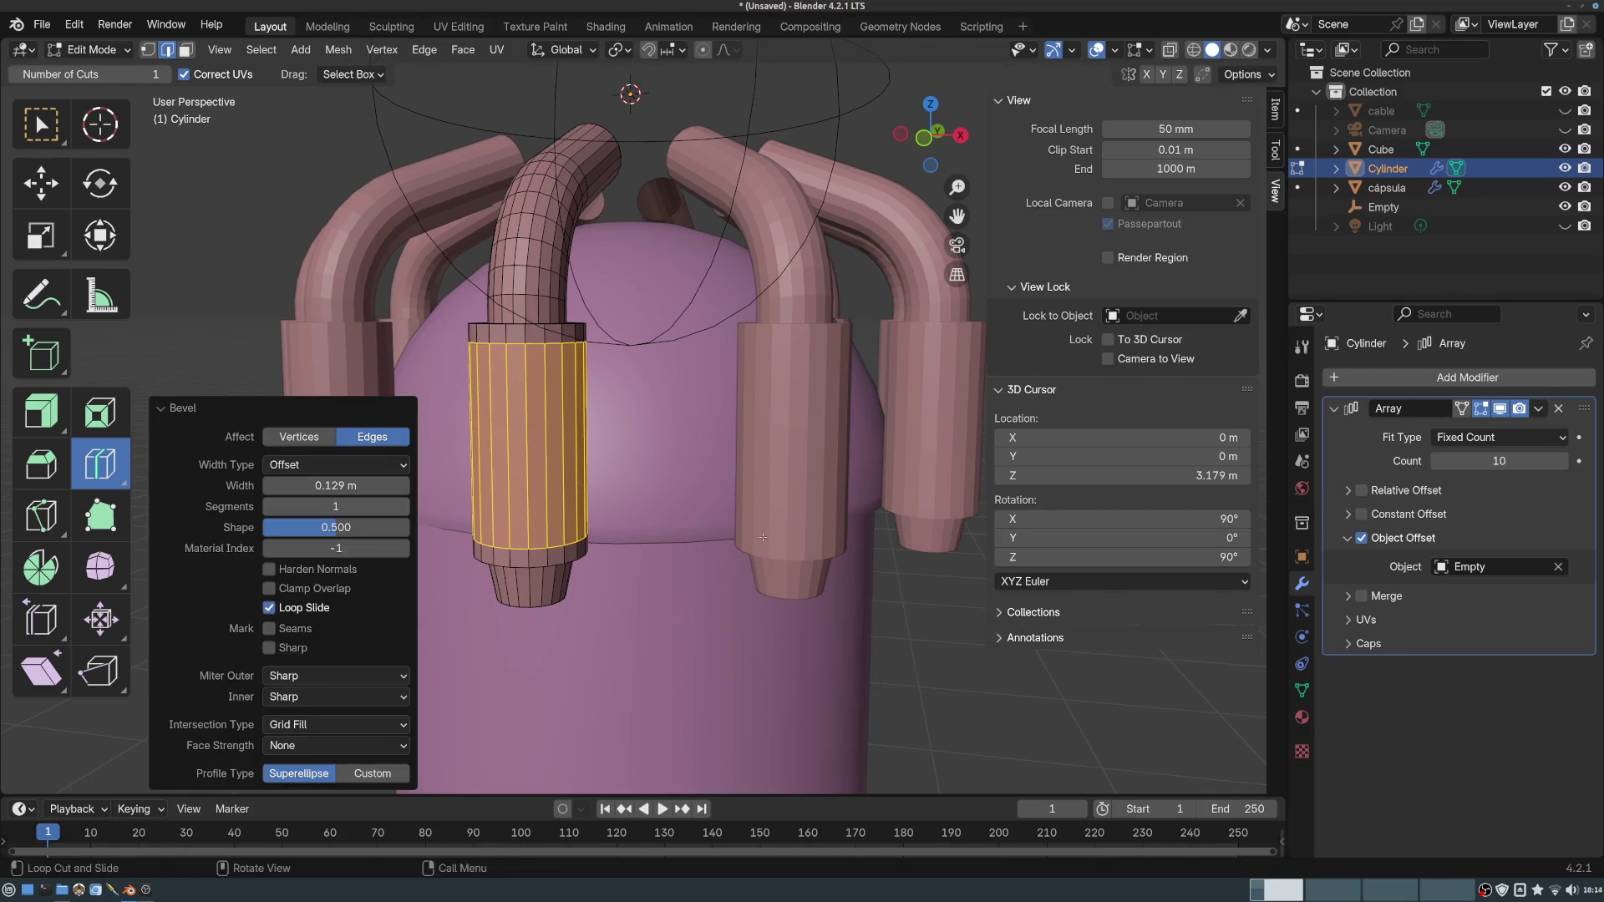
- Extrude the sleeve's band of faces inward, scaled to 0.913, leaving raised collars at both ends
key("s")
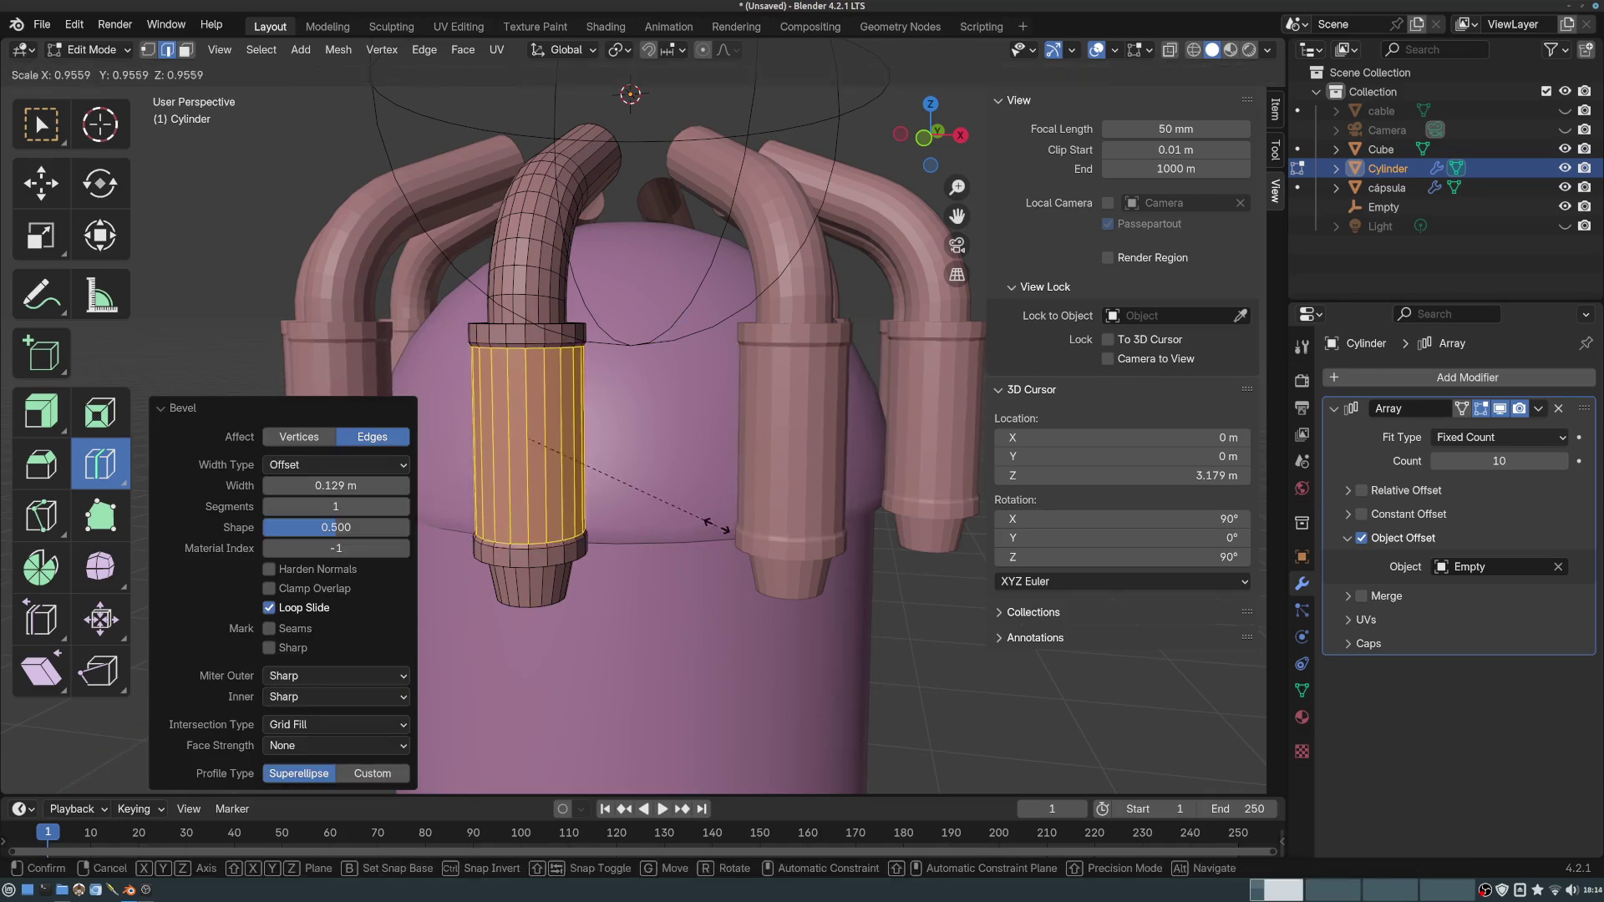
left_click(710, 521)
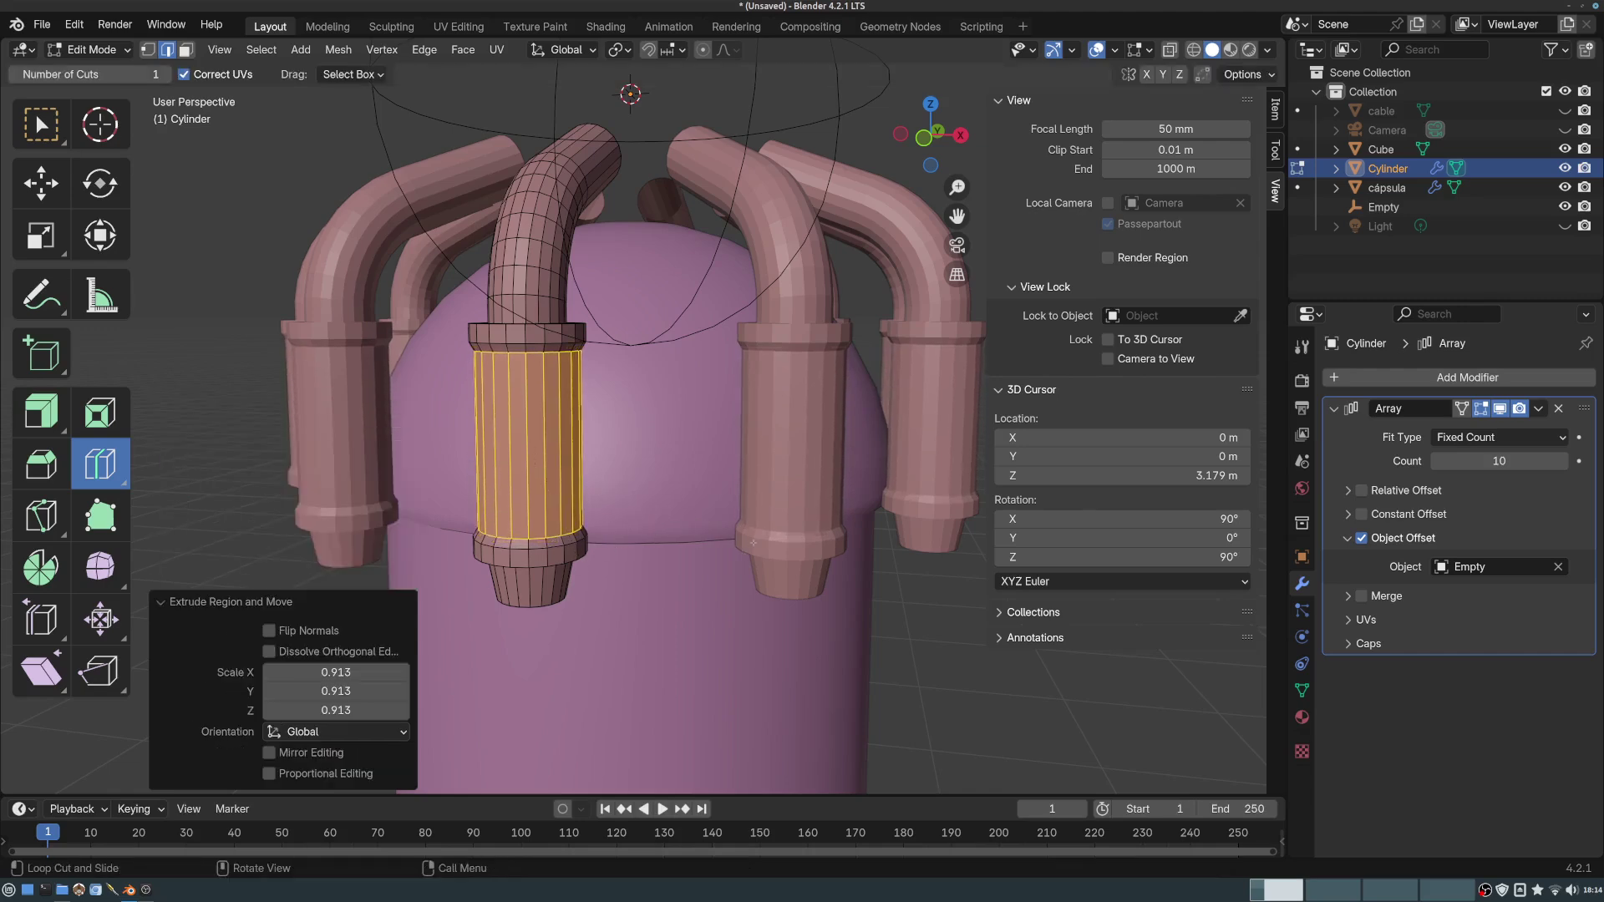
middle_click_drag(705, 427, 689, 288)
left_click(39, 117)
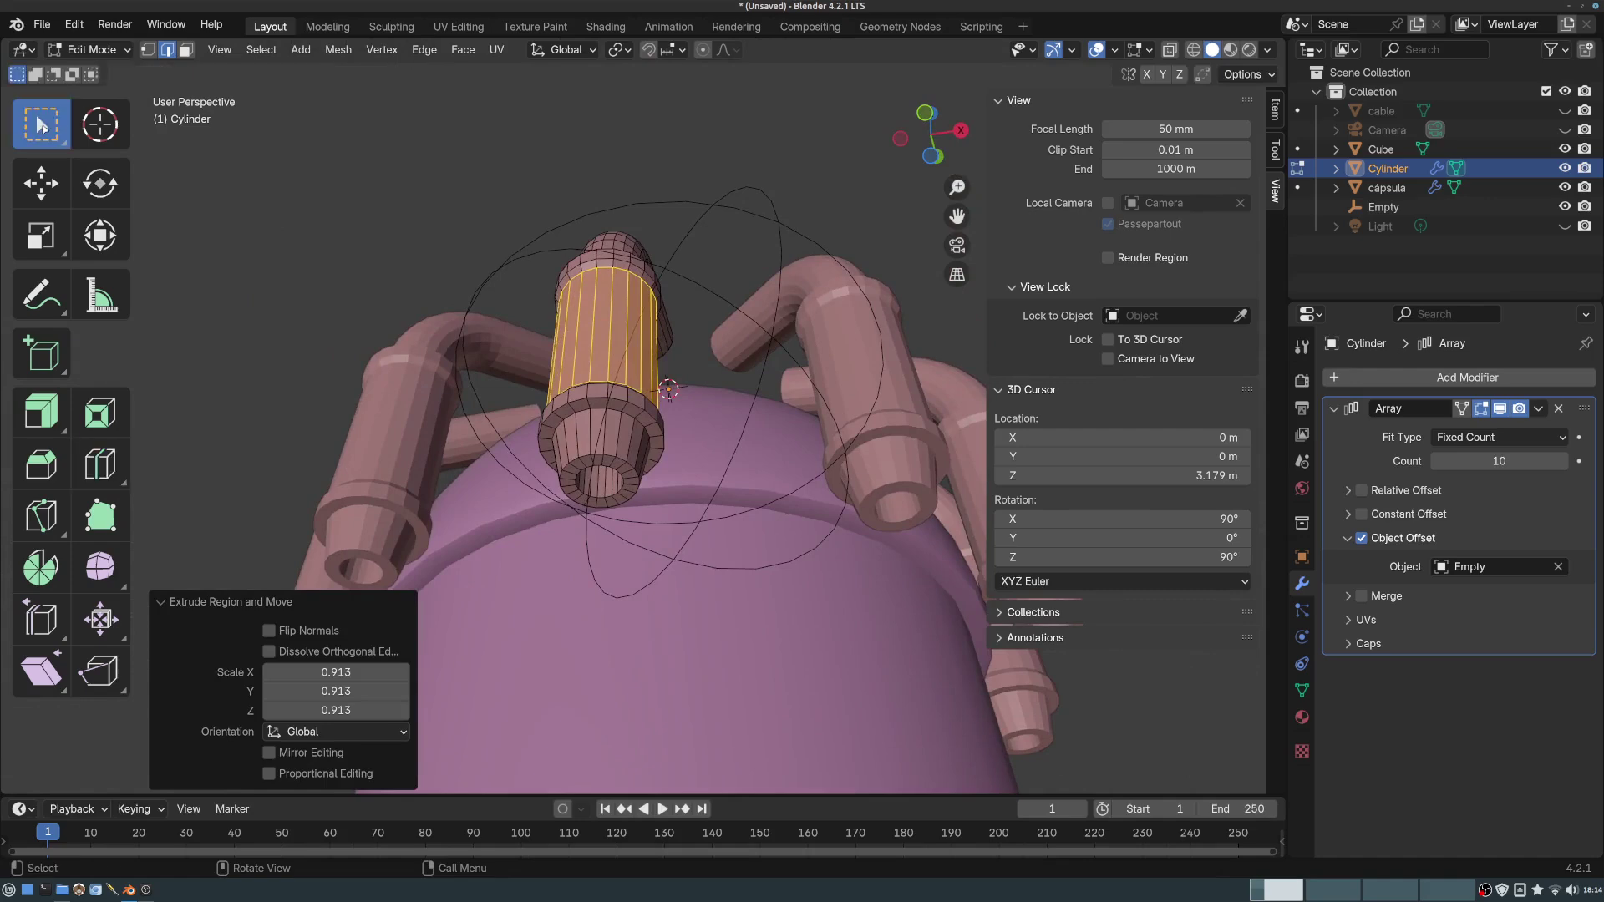
- Bevel the edge loops of the sleeve's lower rim and the inner and outer rims of the nozzle tip
scroll(668, 369, "up", 6)
left_click(539, 367)
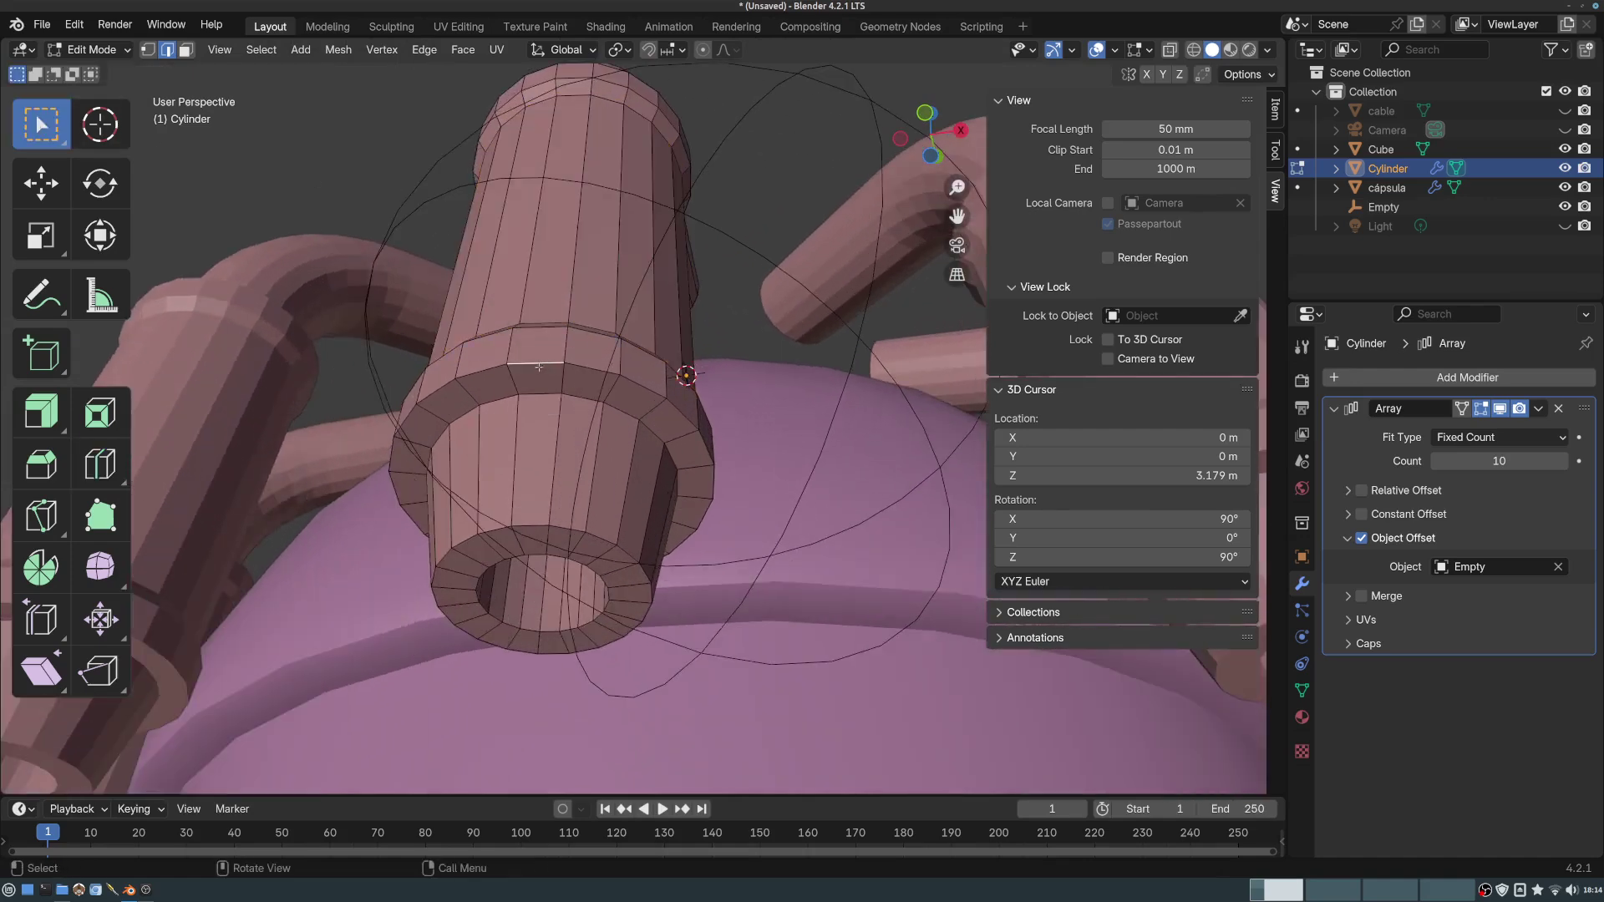
left_click(539, 389, "alt")
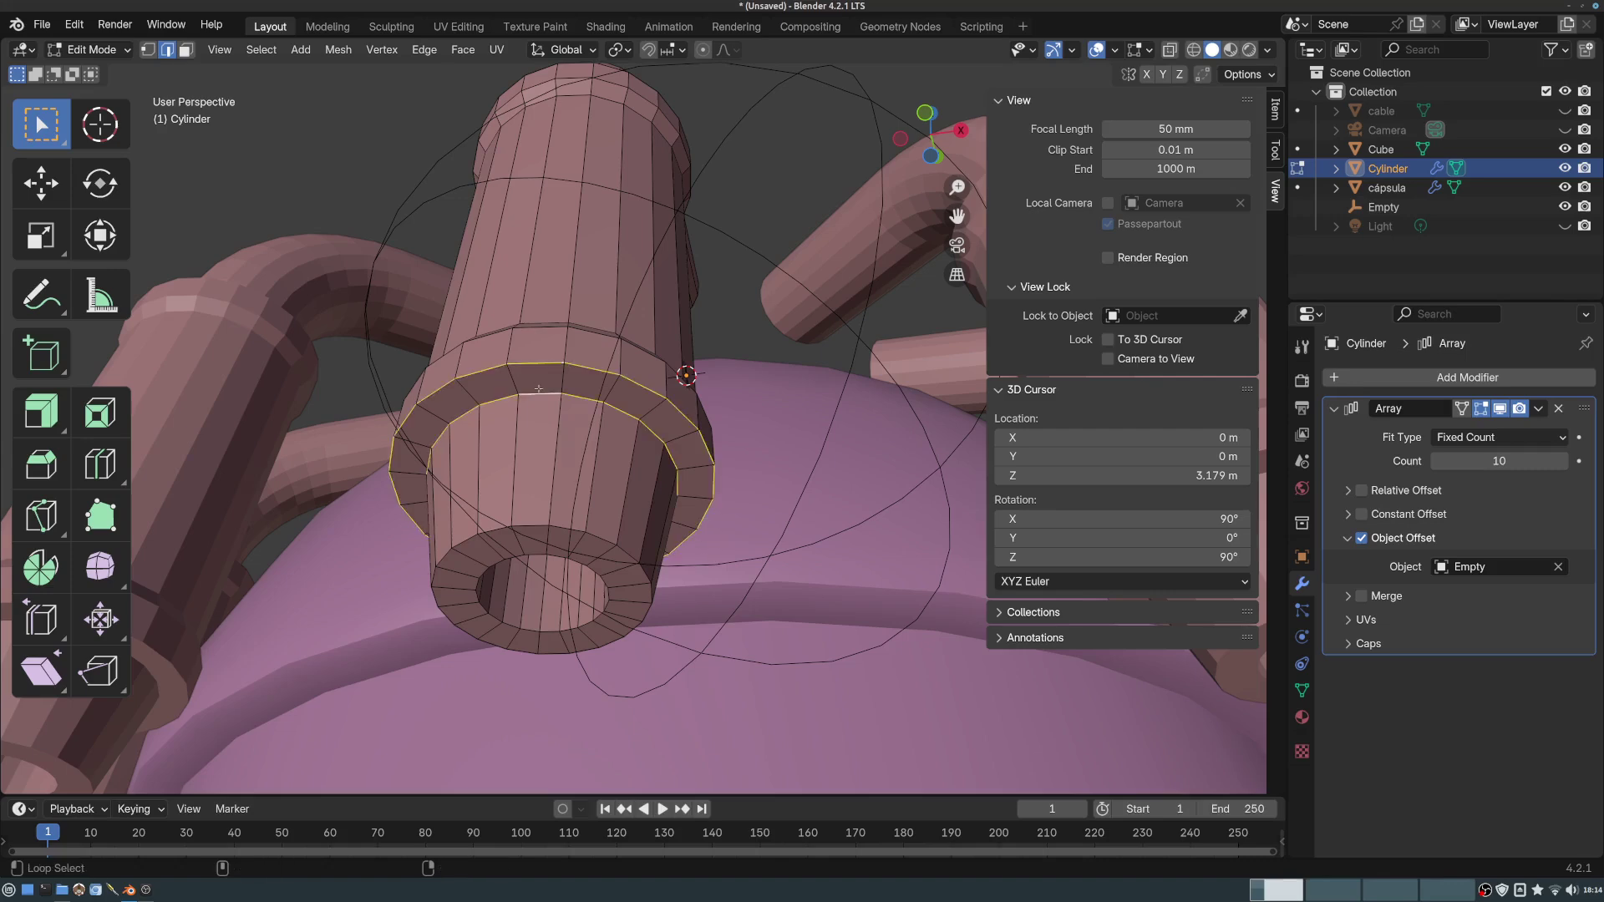
left_click(528, 552, "alt+shift")
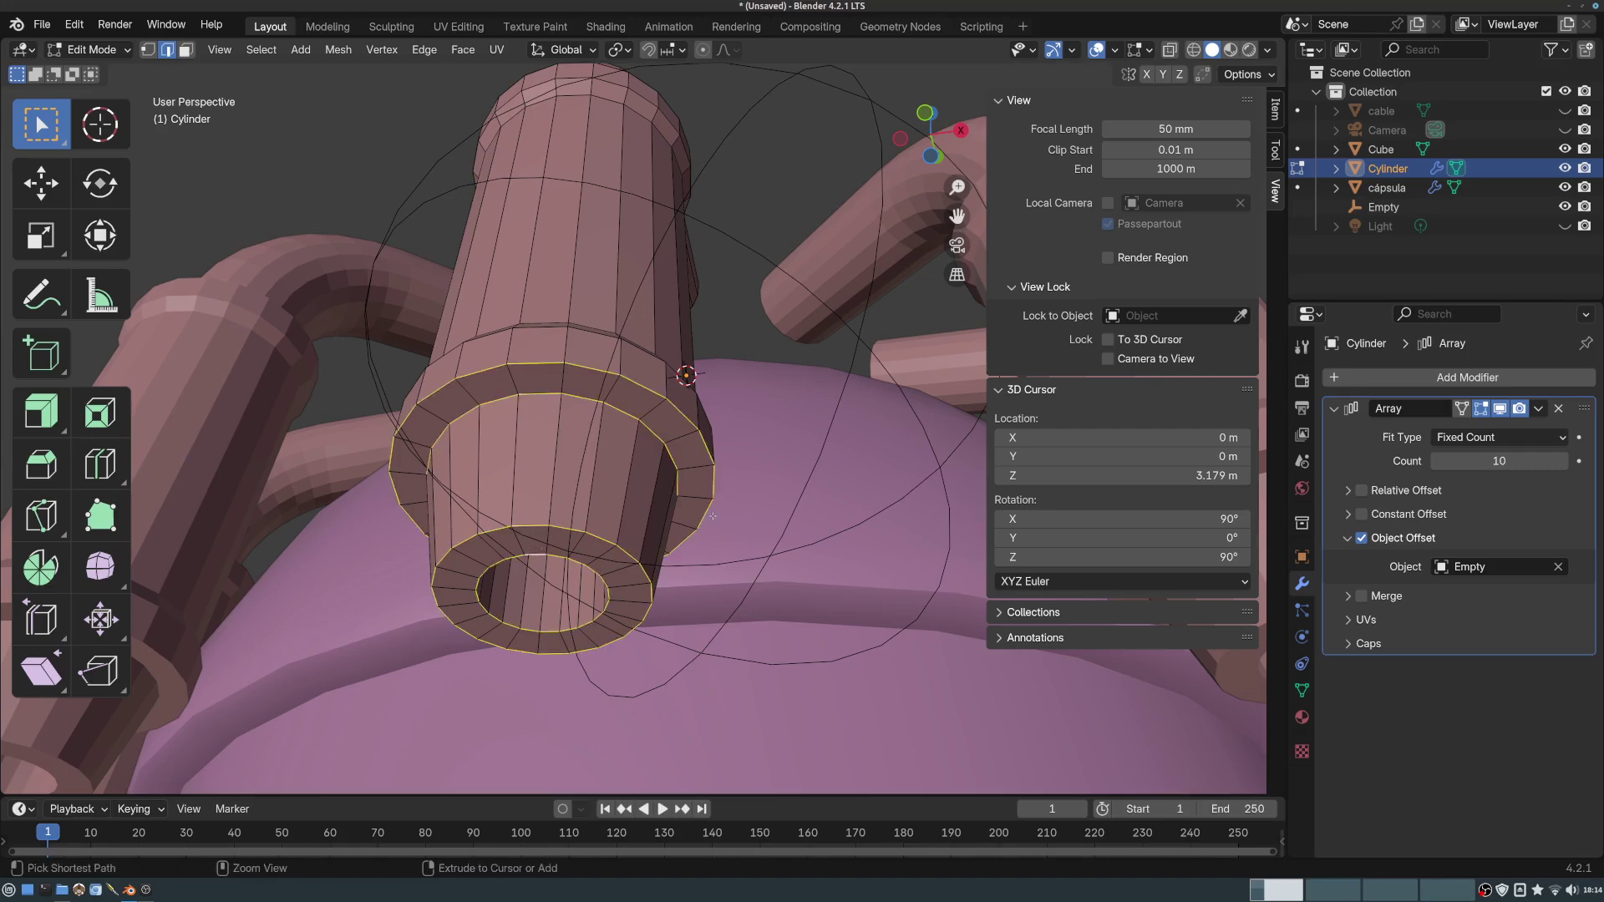
key("ctrl+b")
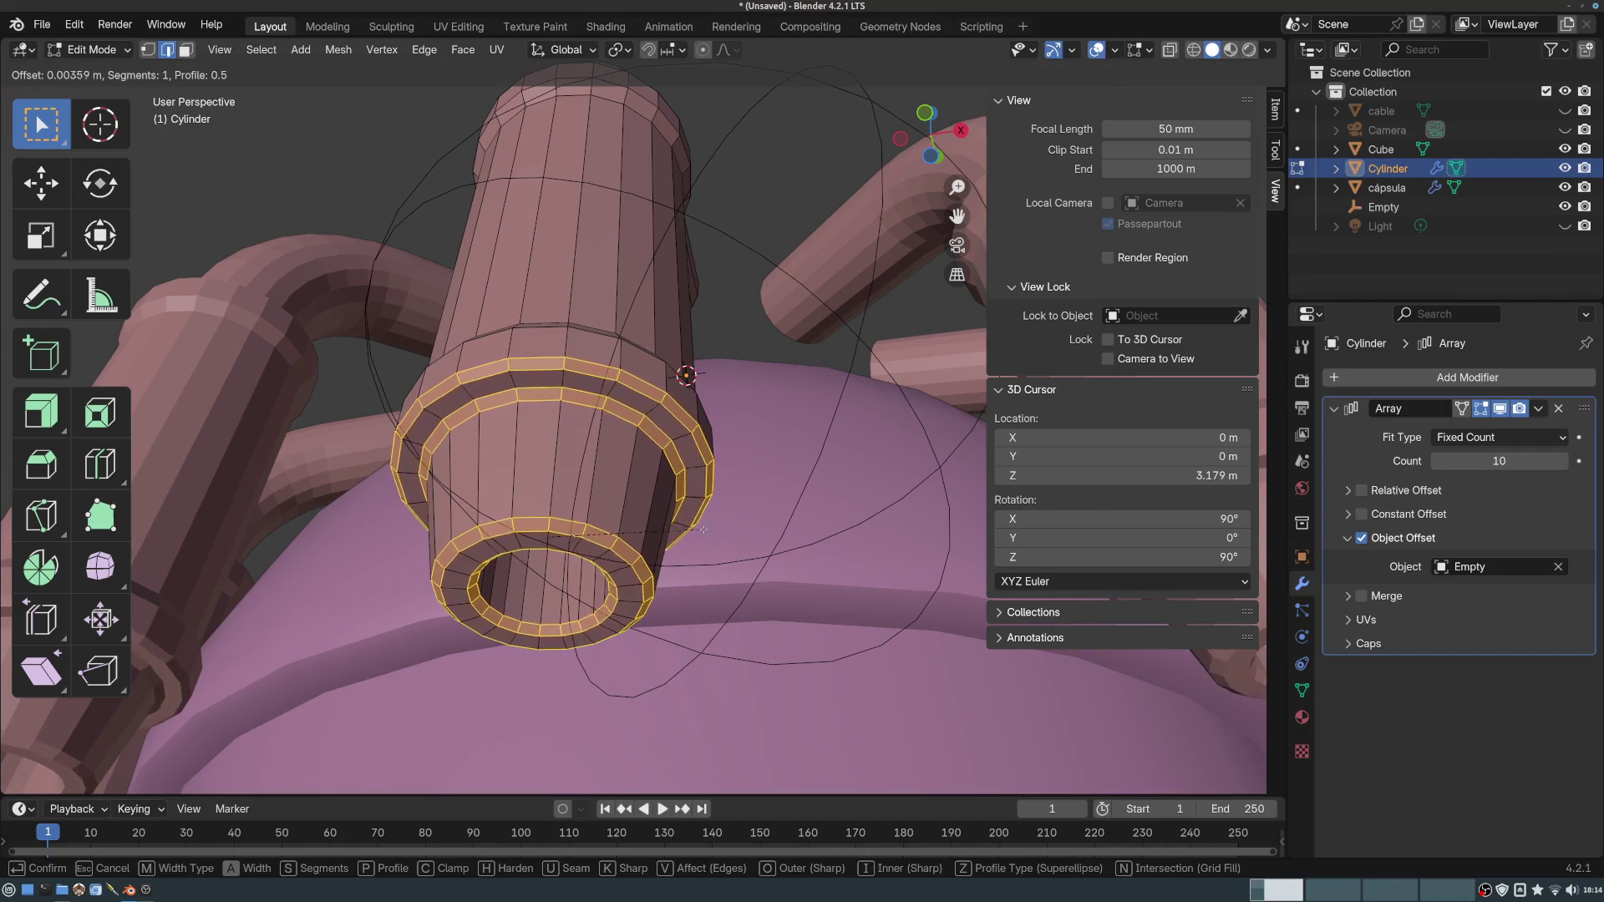
left_click(711, 263)
- Bevel the outer top edge loop of the sleeve's upper collar by 0.0133 m with 3 segments
middle_click_drag(710, 264, 590, 401)
left_click(599, 381)
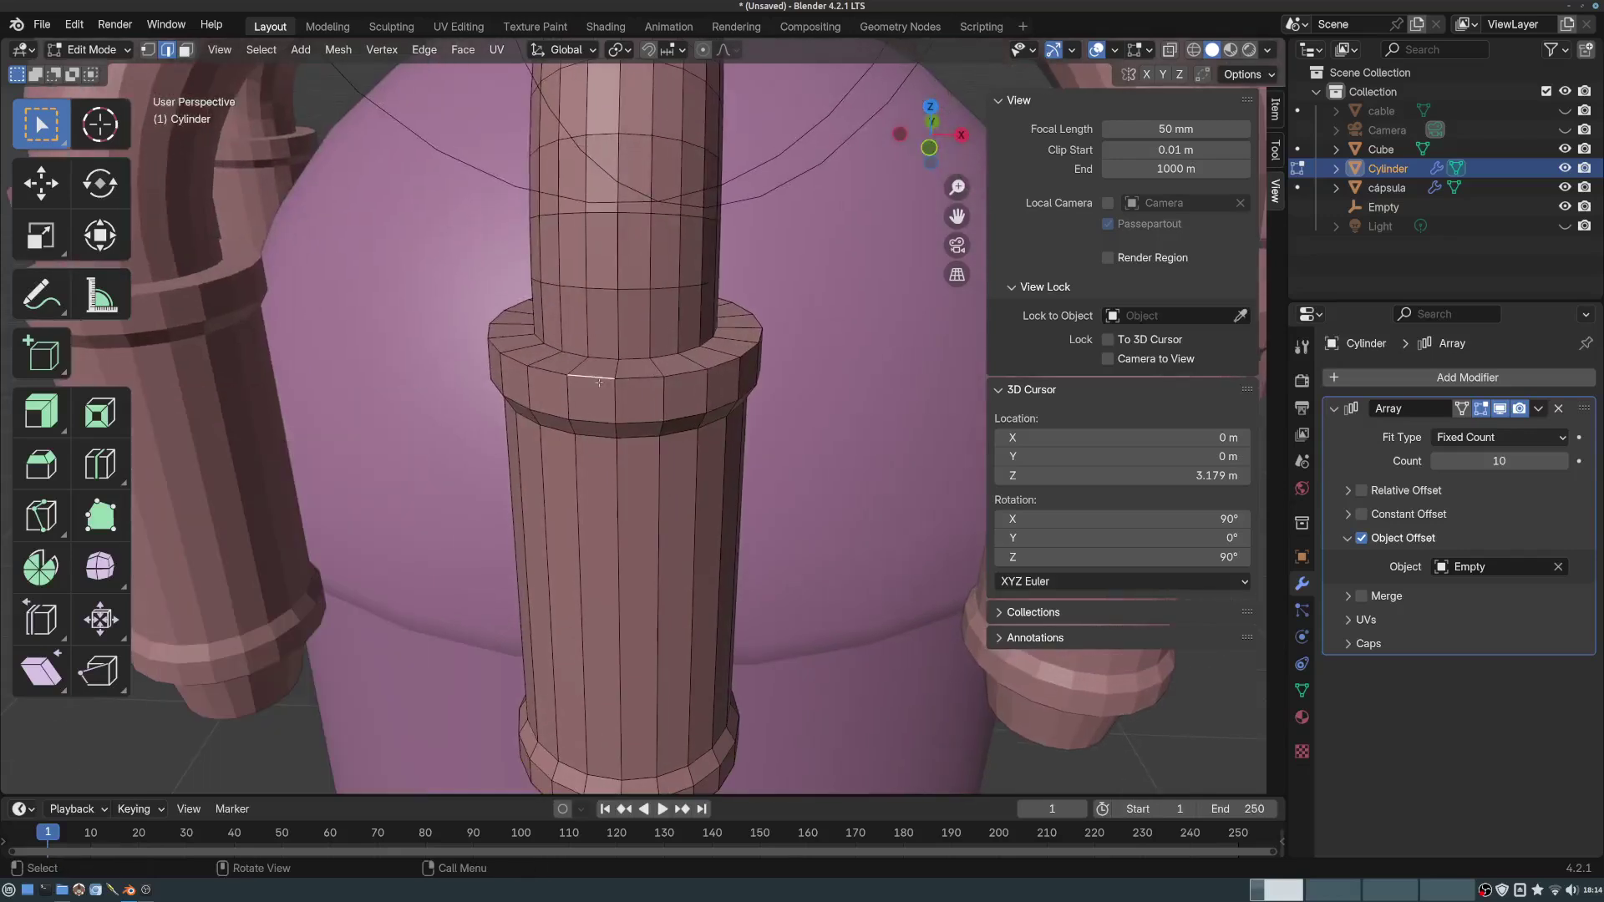
left_click(620, 380, "alt")
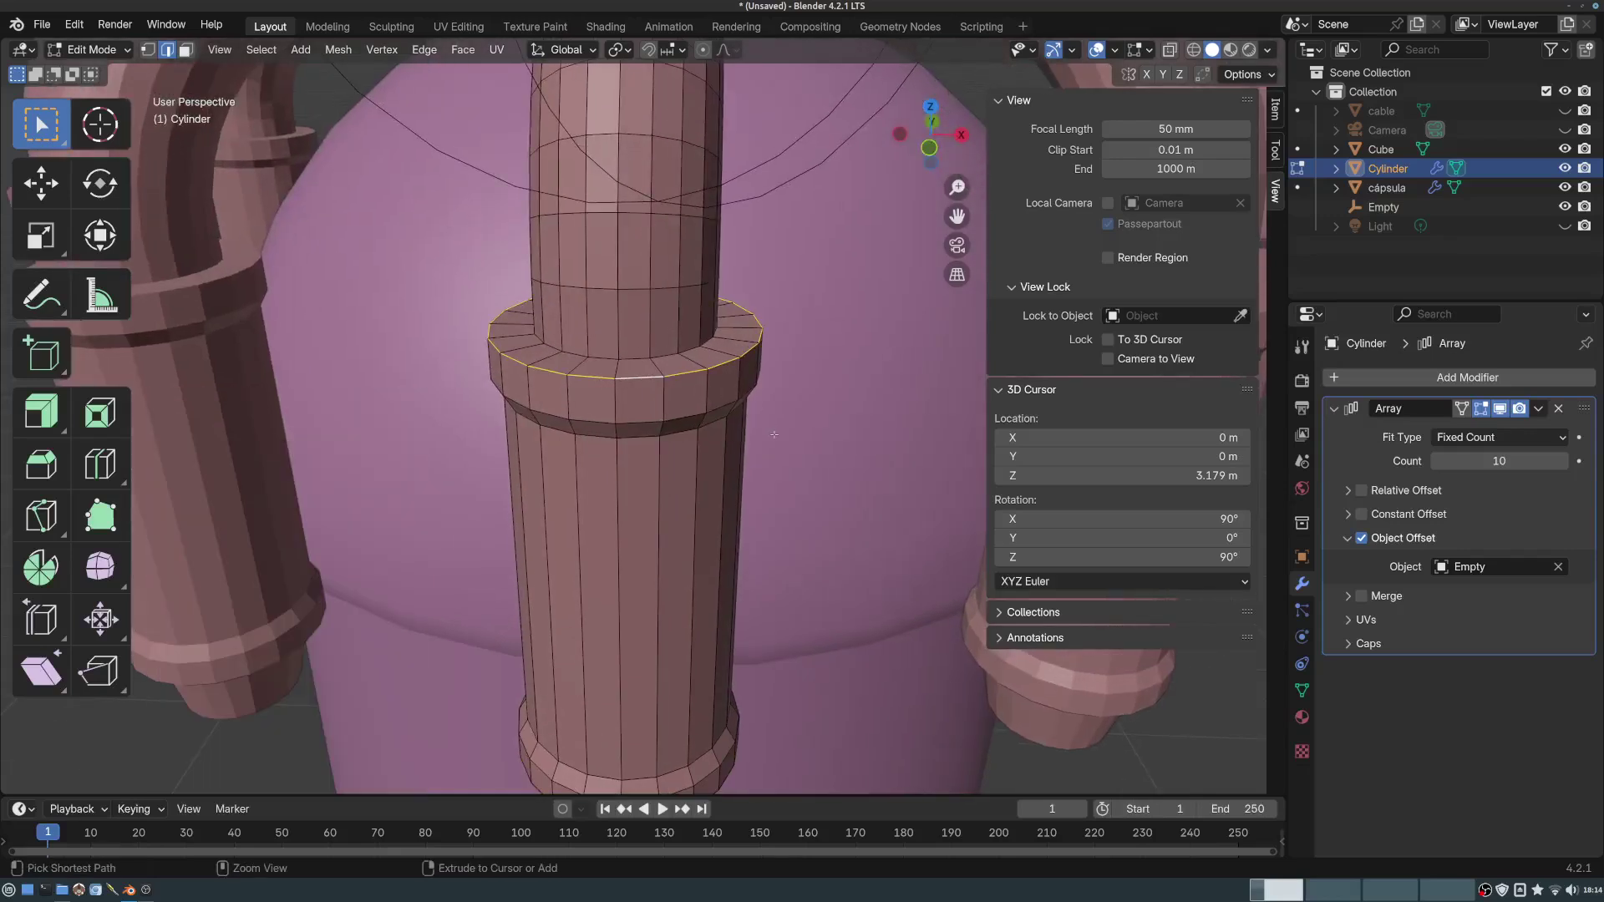
key("ctrl+b")
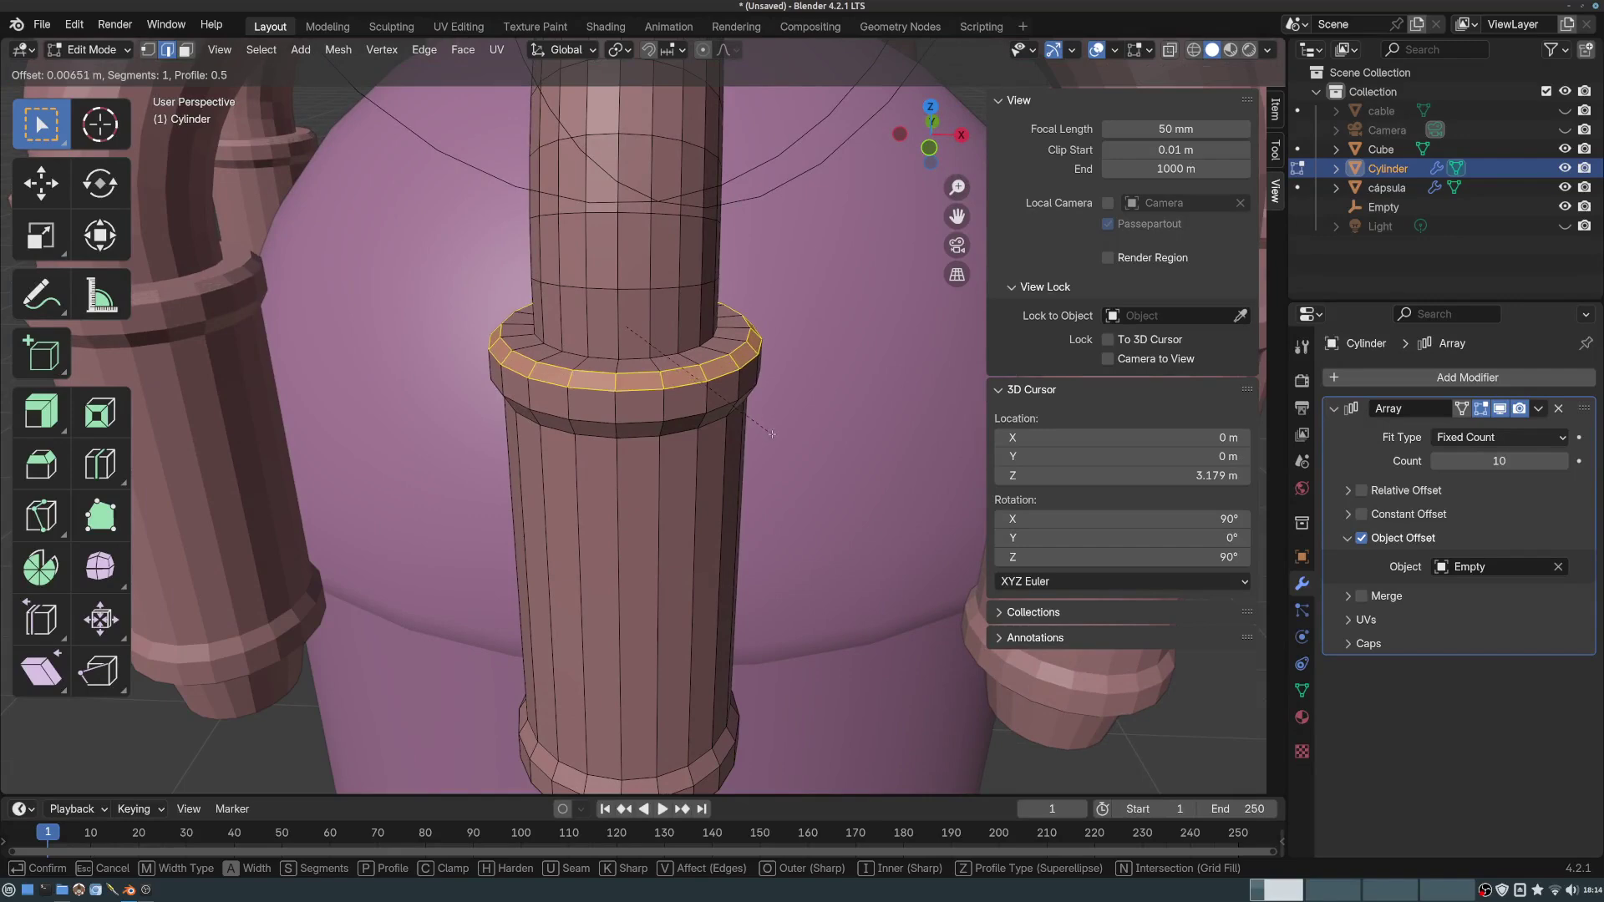
left_click(375, 472)
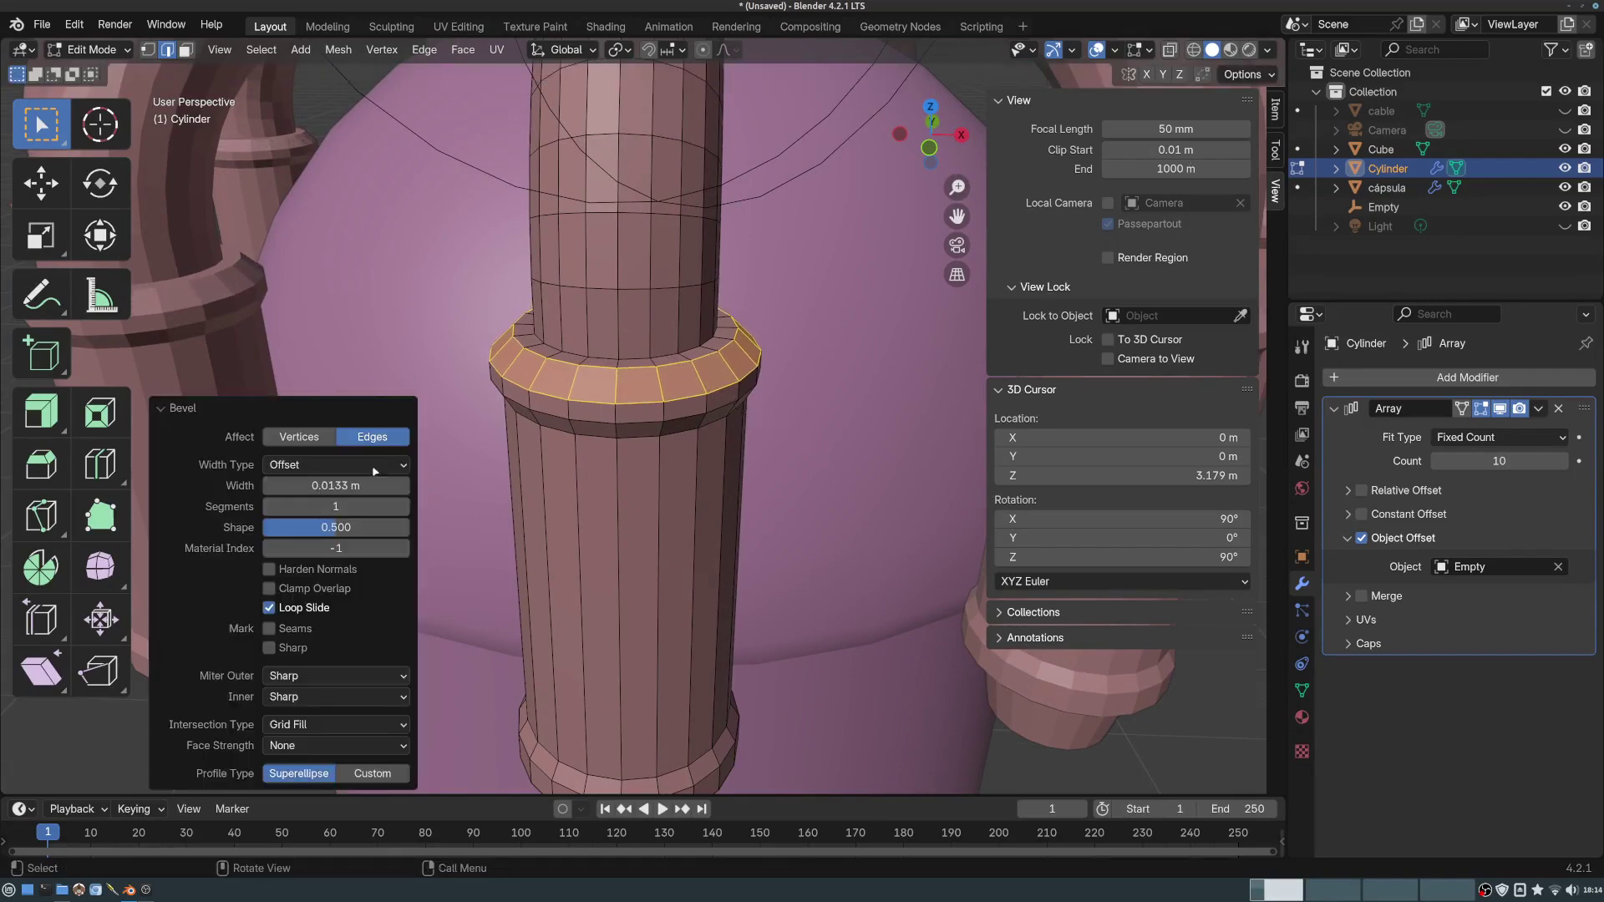
left_click(404, 507)
left_click(404, 507)
key("alt+a")
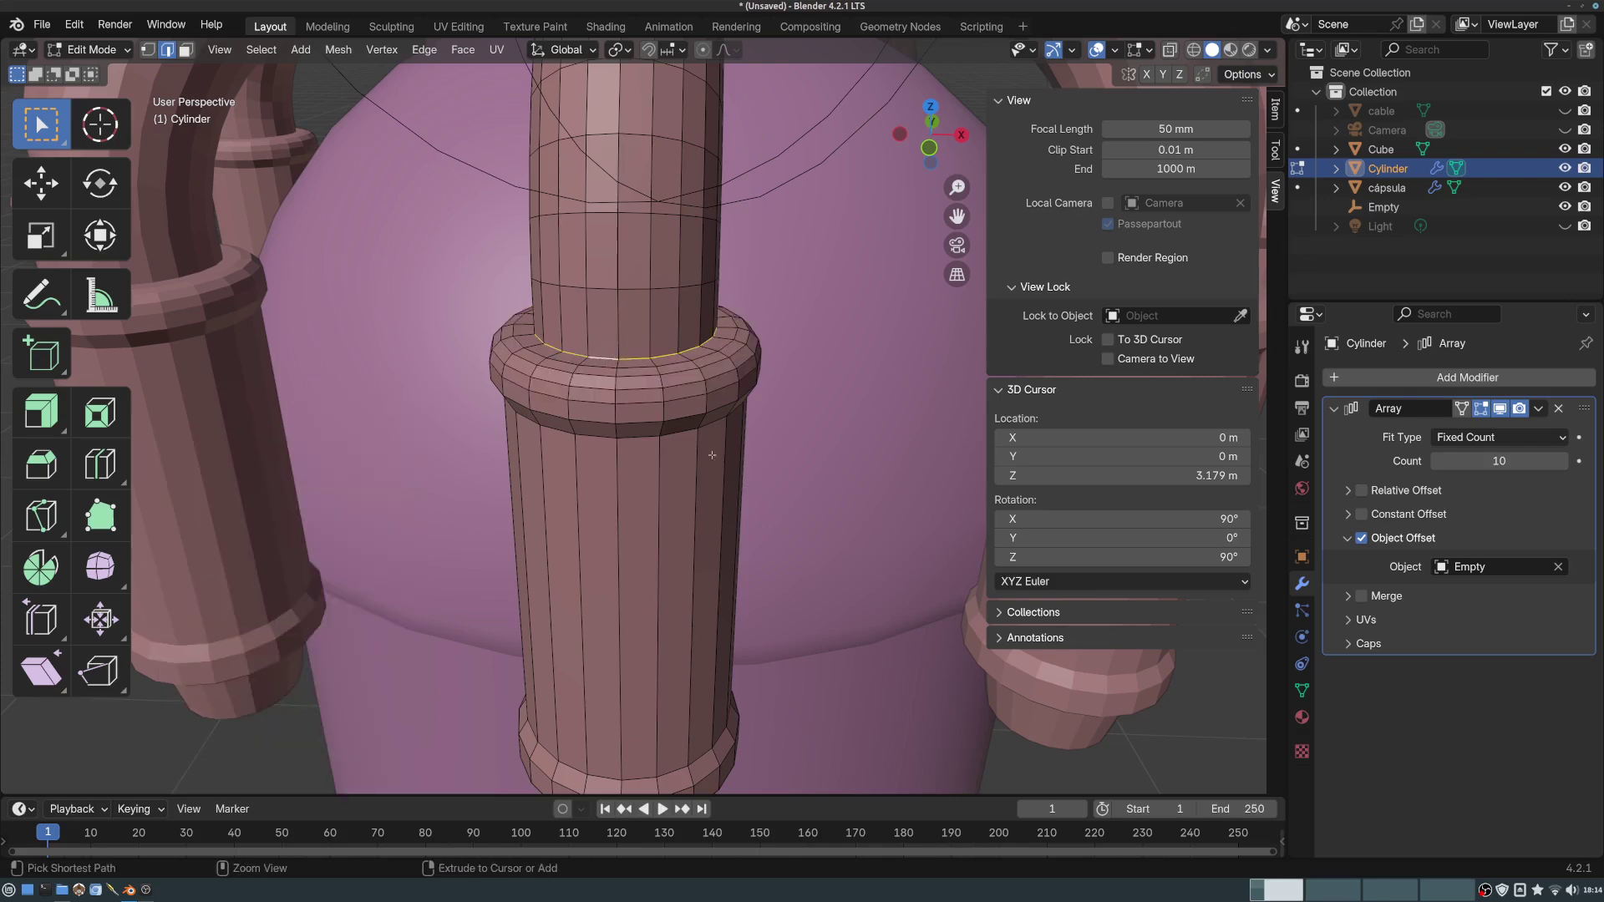
- Add supporting loop cuts at factor 0.813 where the pipe meets the upper collar and at factor -0.563 near the collar
left_click(101, 472)
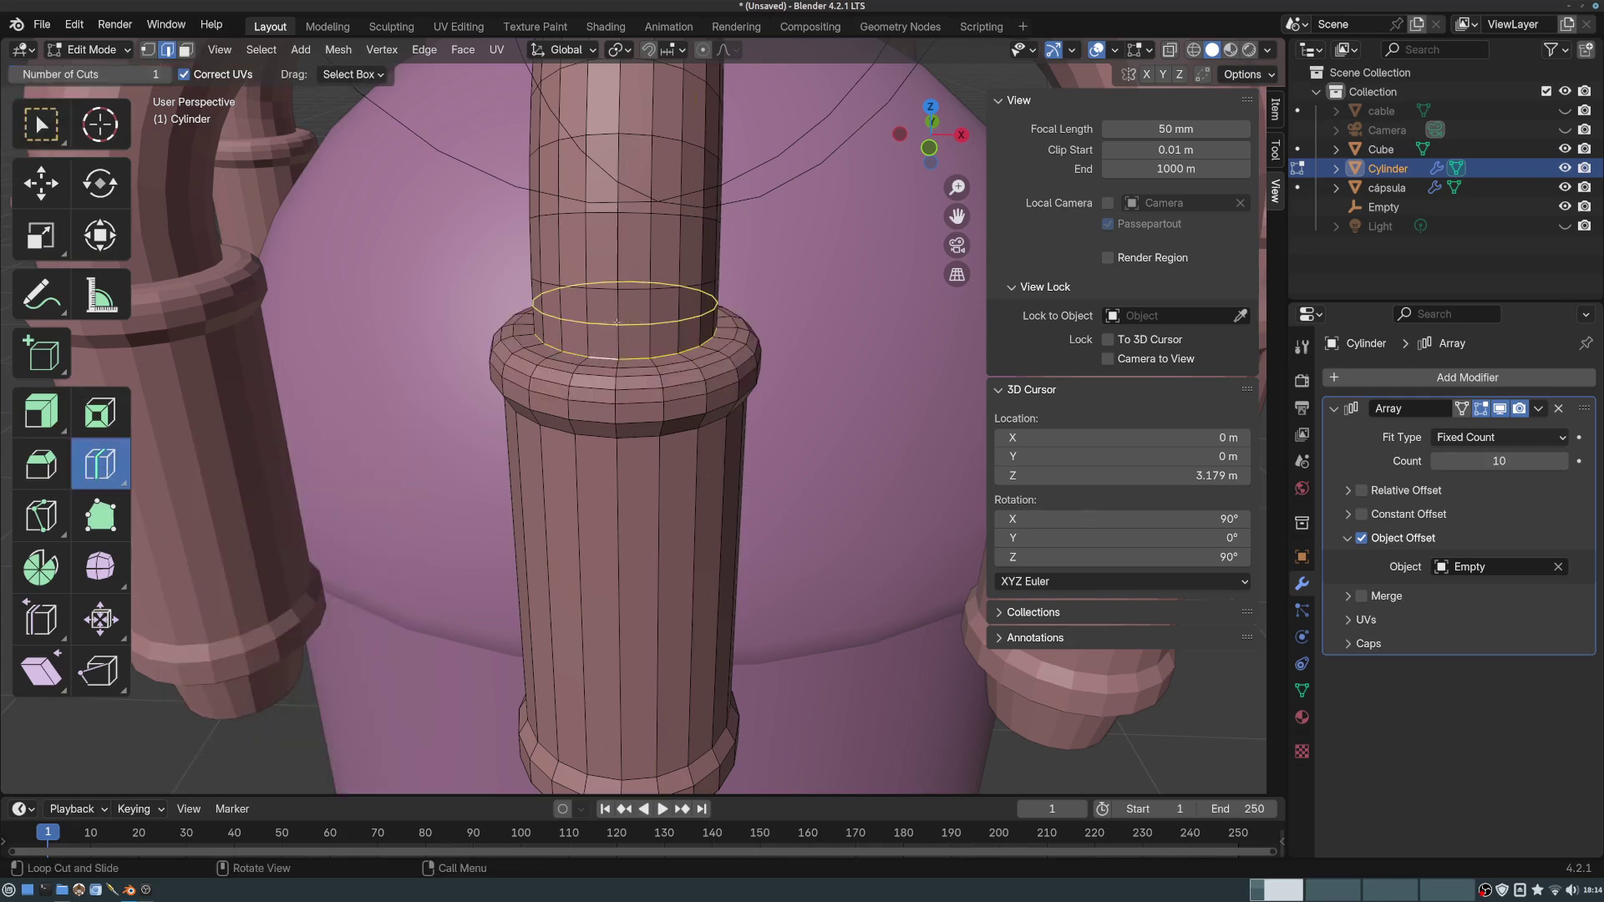
middle_click_drag(628, 323, 501, 316)
scroll(518, 317, "up", 4)
middle_click_drag(651, 322, 597, 309)
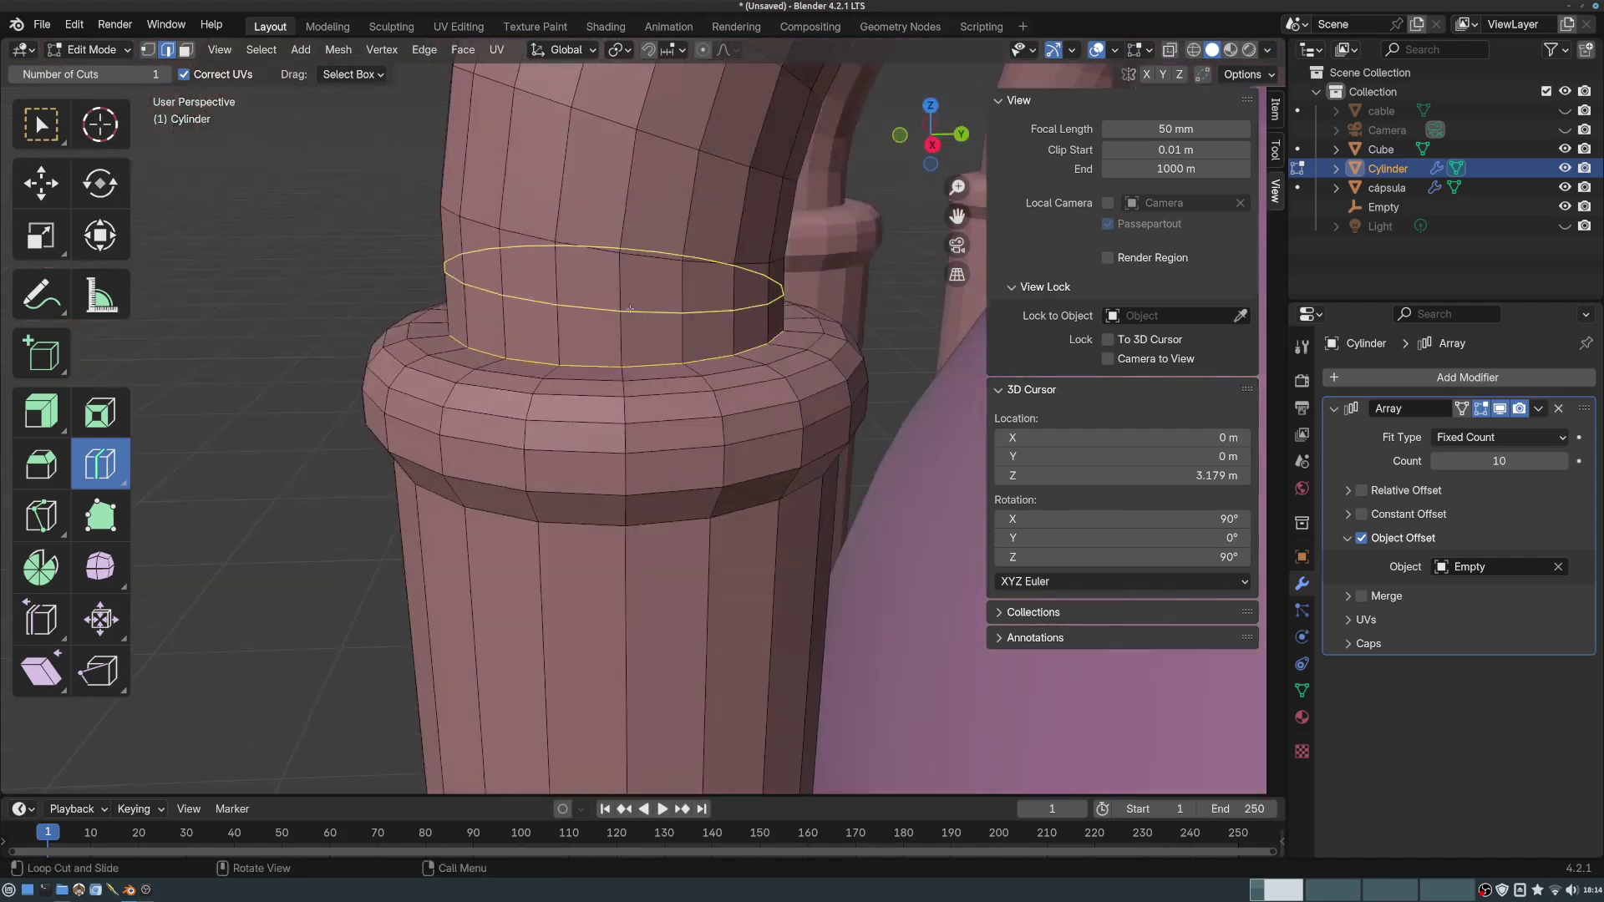
left_click_drag(623, 313, 623, 353)
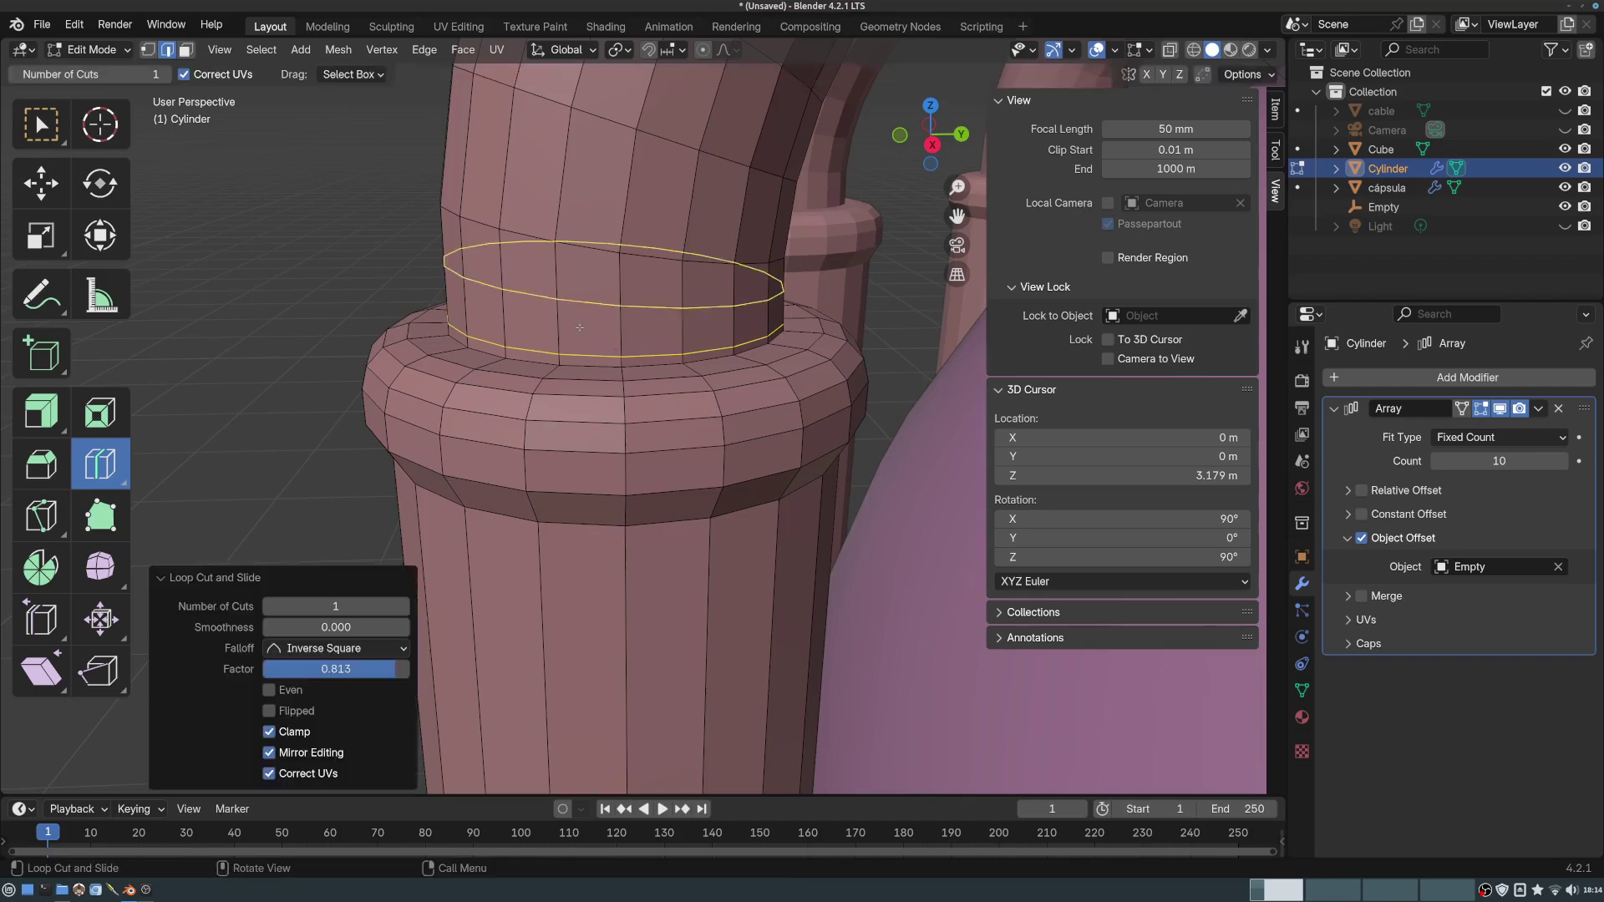
middle_click_drag(623, 352, 562, 426)
left_click_drag(553, 477, 549, 471)
- Add a centred loop cut on the recessed sleeve and bevel it 0.0927 m with 3 segments
middle_click_drag(672, 295, 730, 344, "ctrl")
scroll(601, 334, "up", 5)
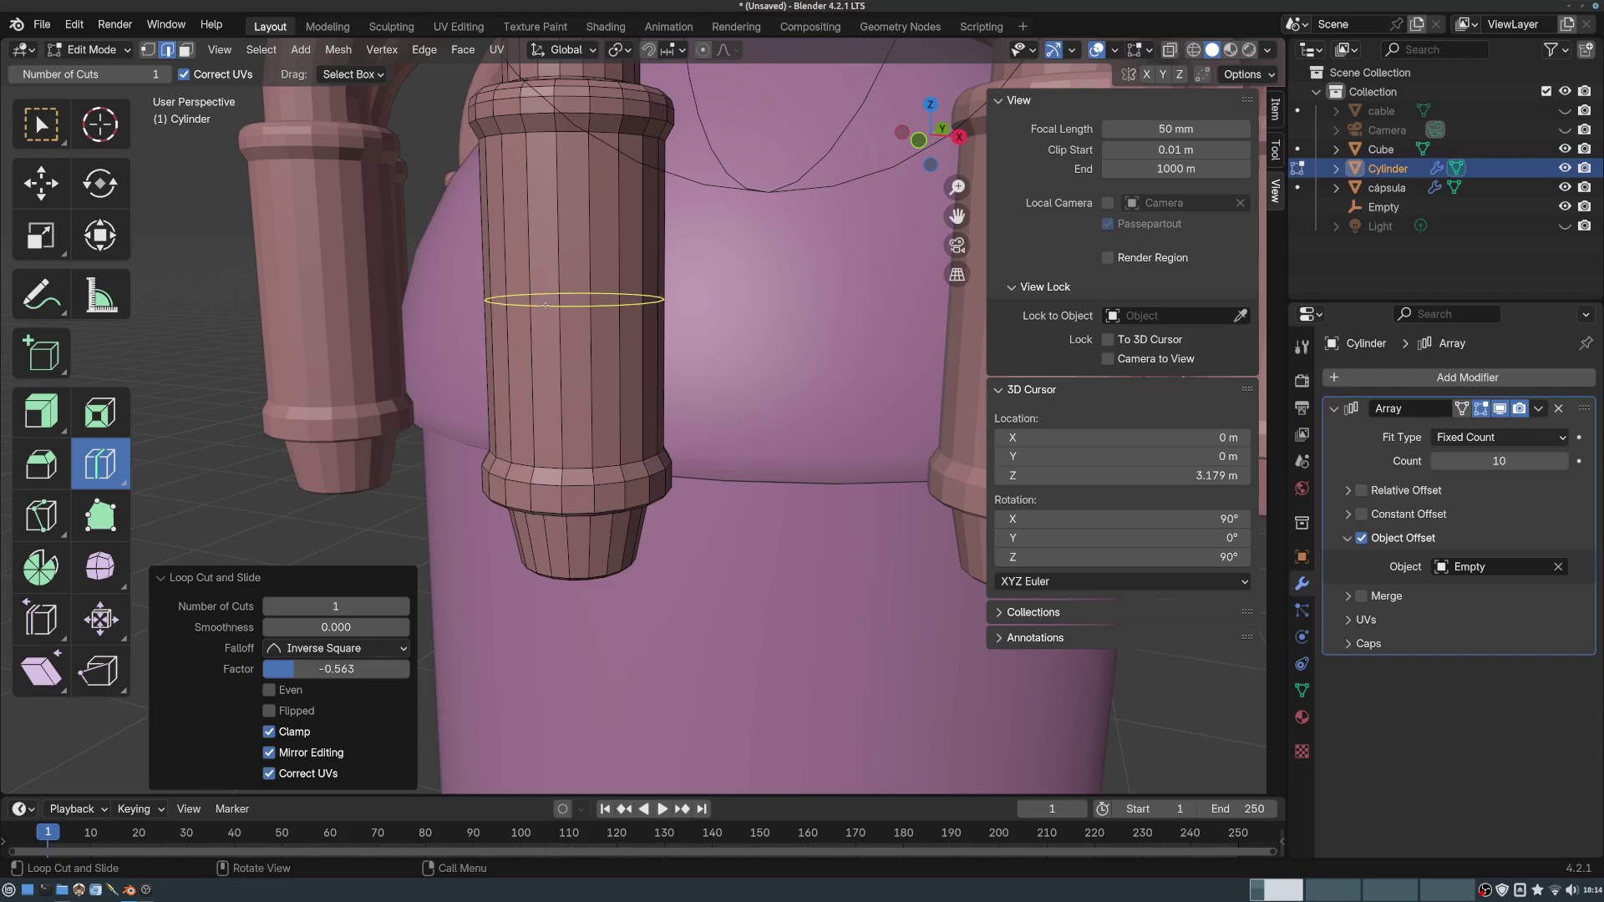
left_click(545, 304)
key("ctrl+b")
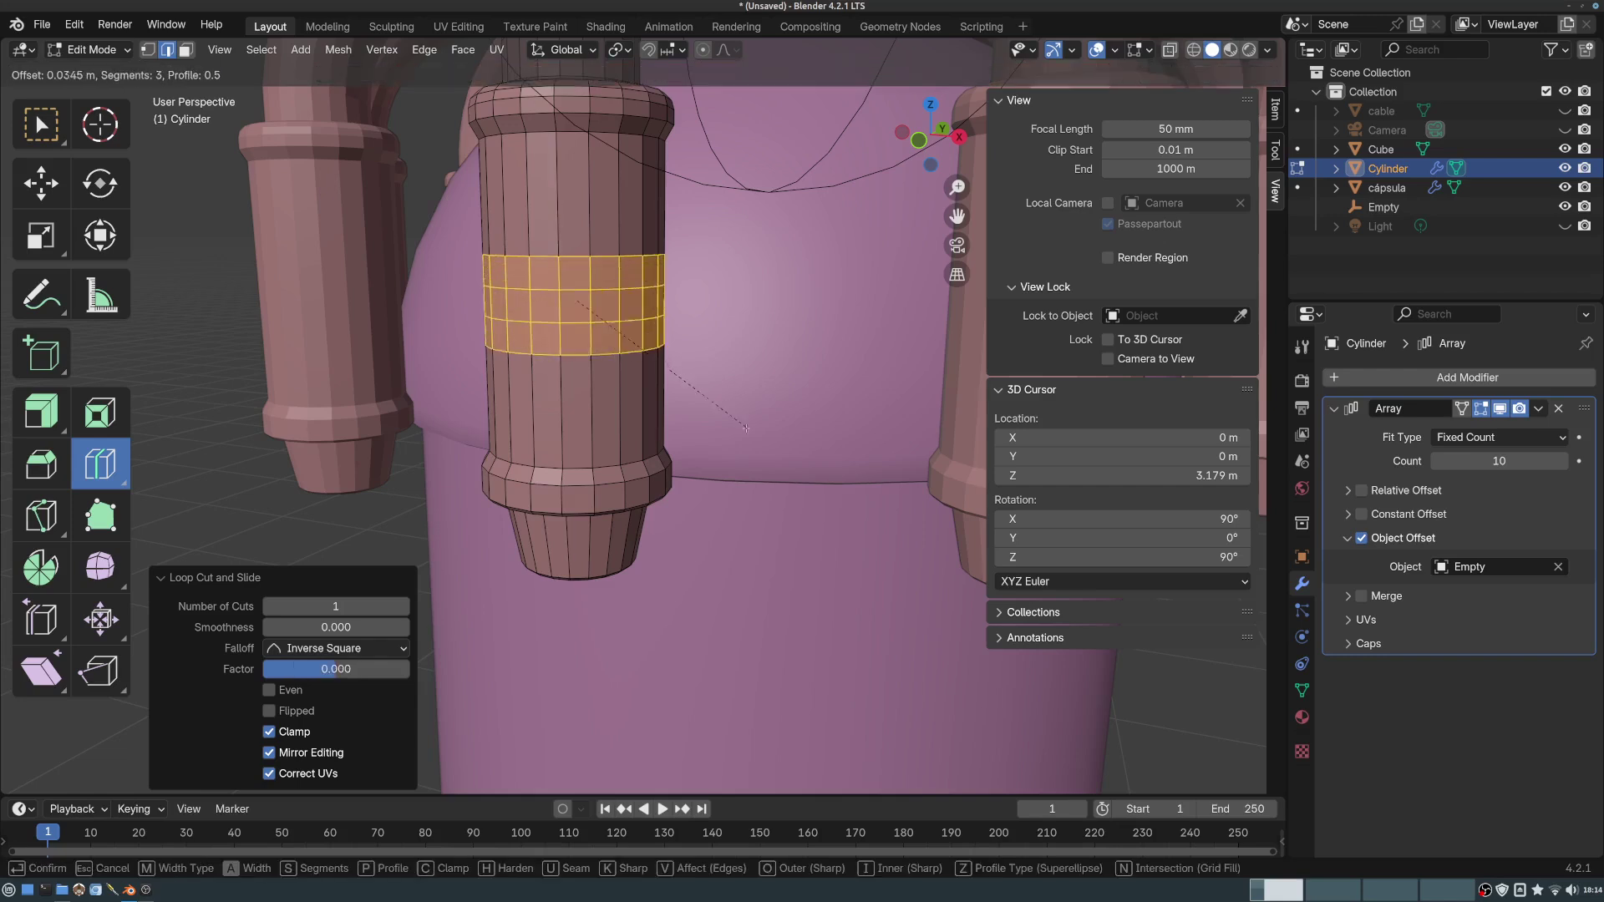
left_click(763, 462)
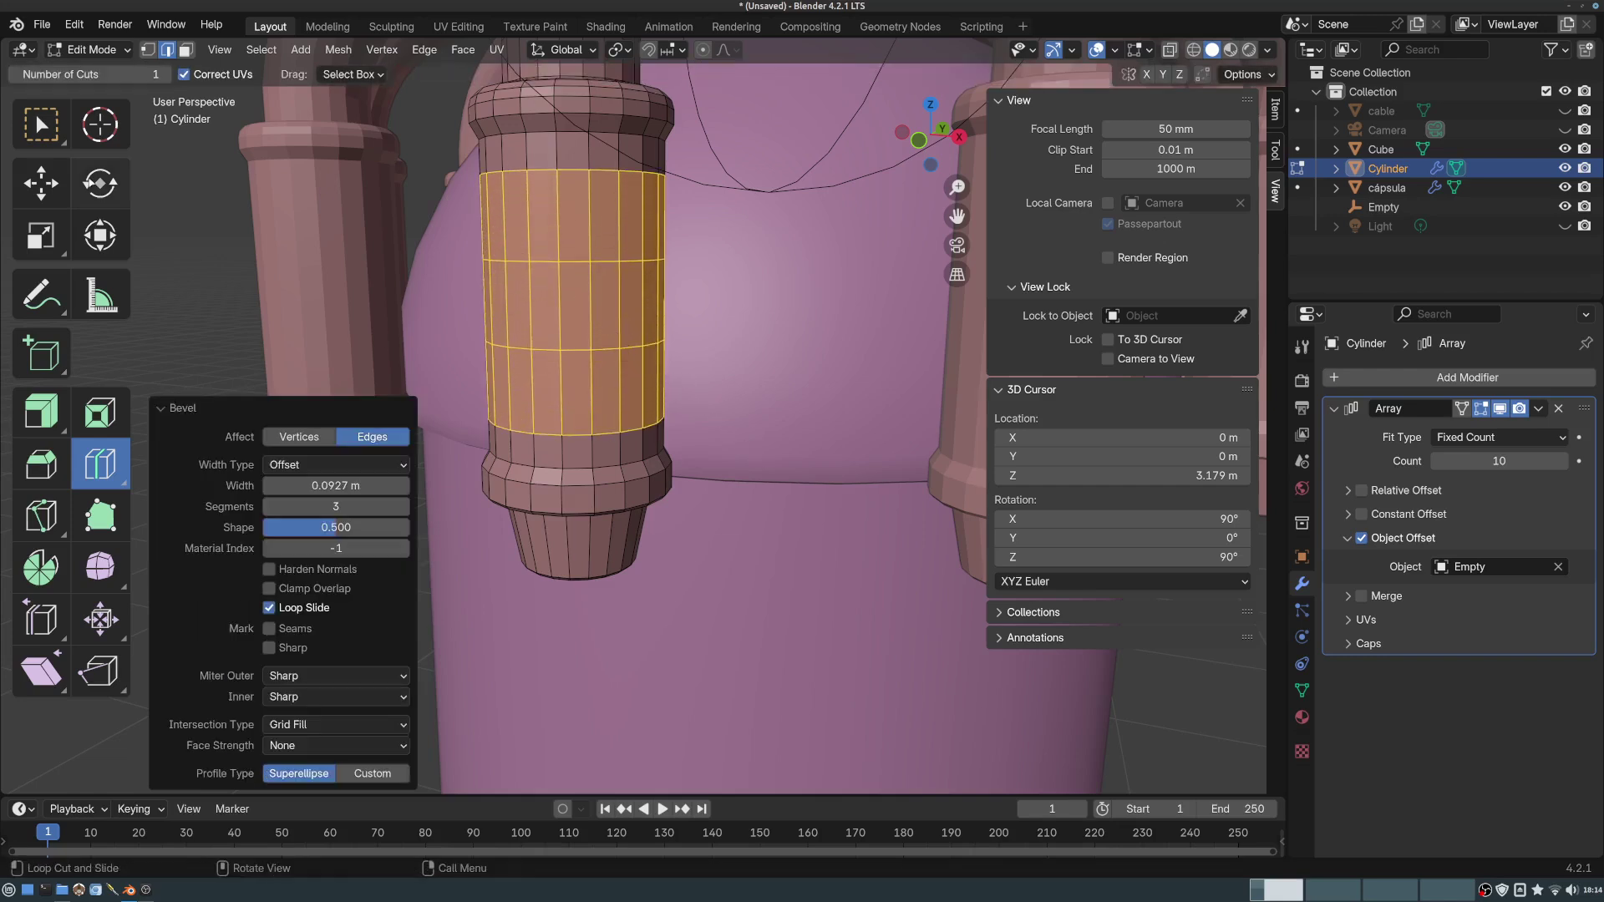
- Select the middle ring of faces on the sleeve and scale it to 2.360 along Z
key("w")
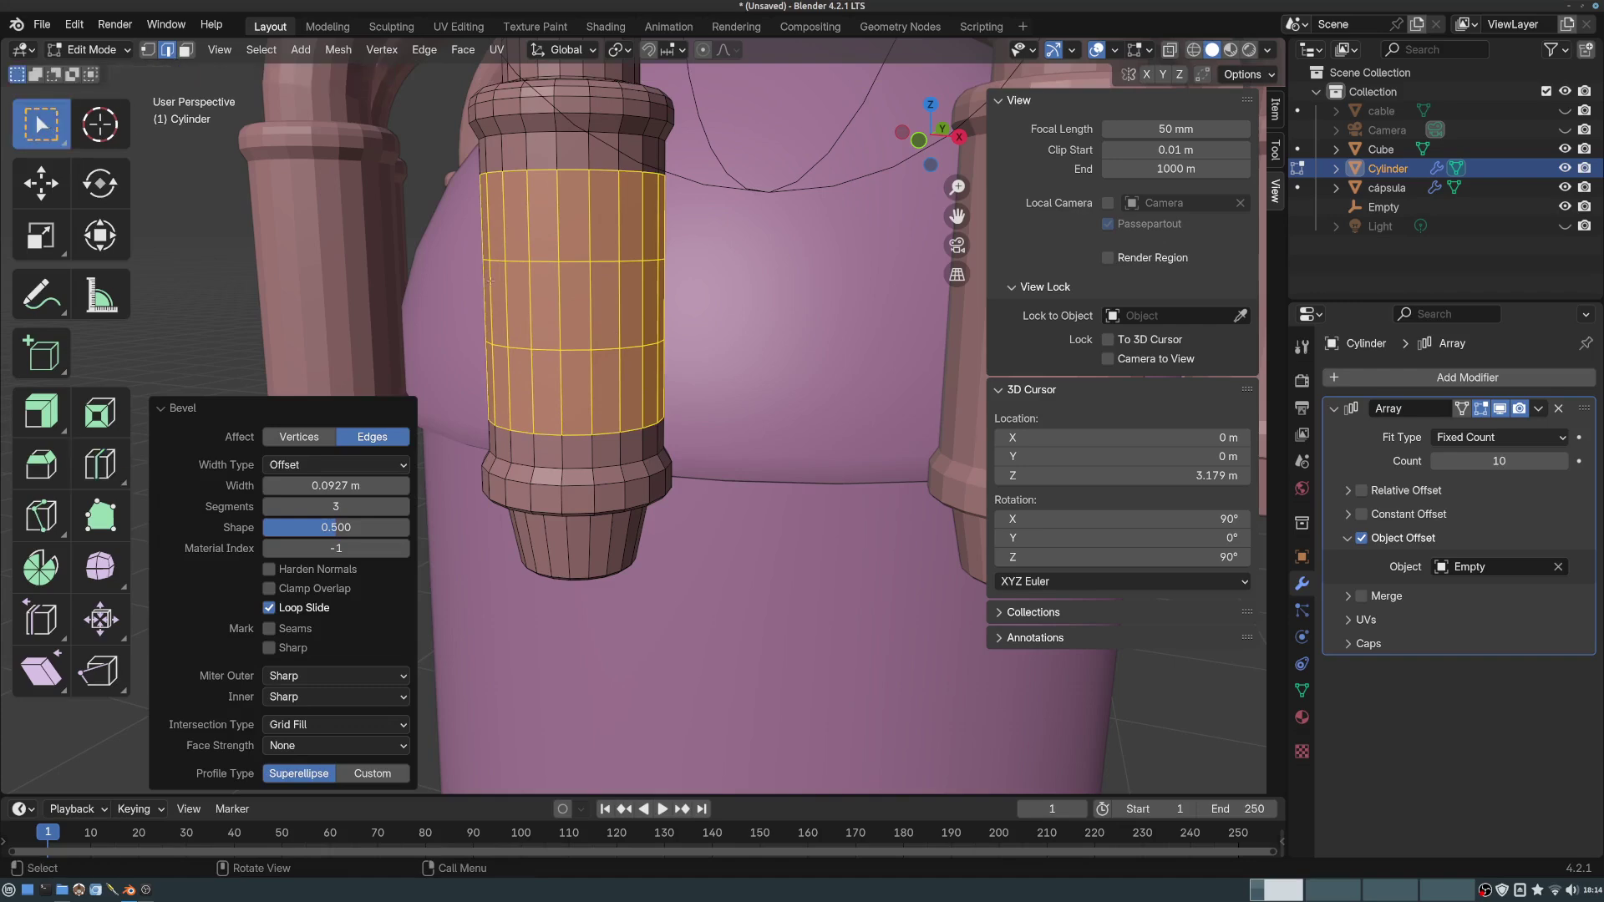
left_click(530, 286)
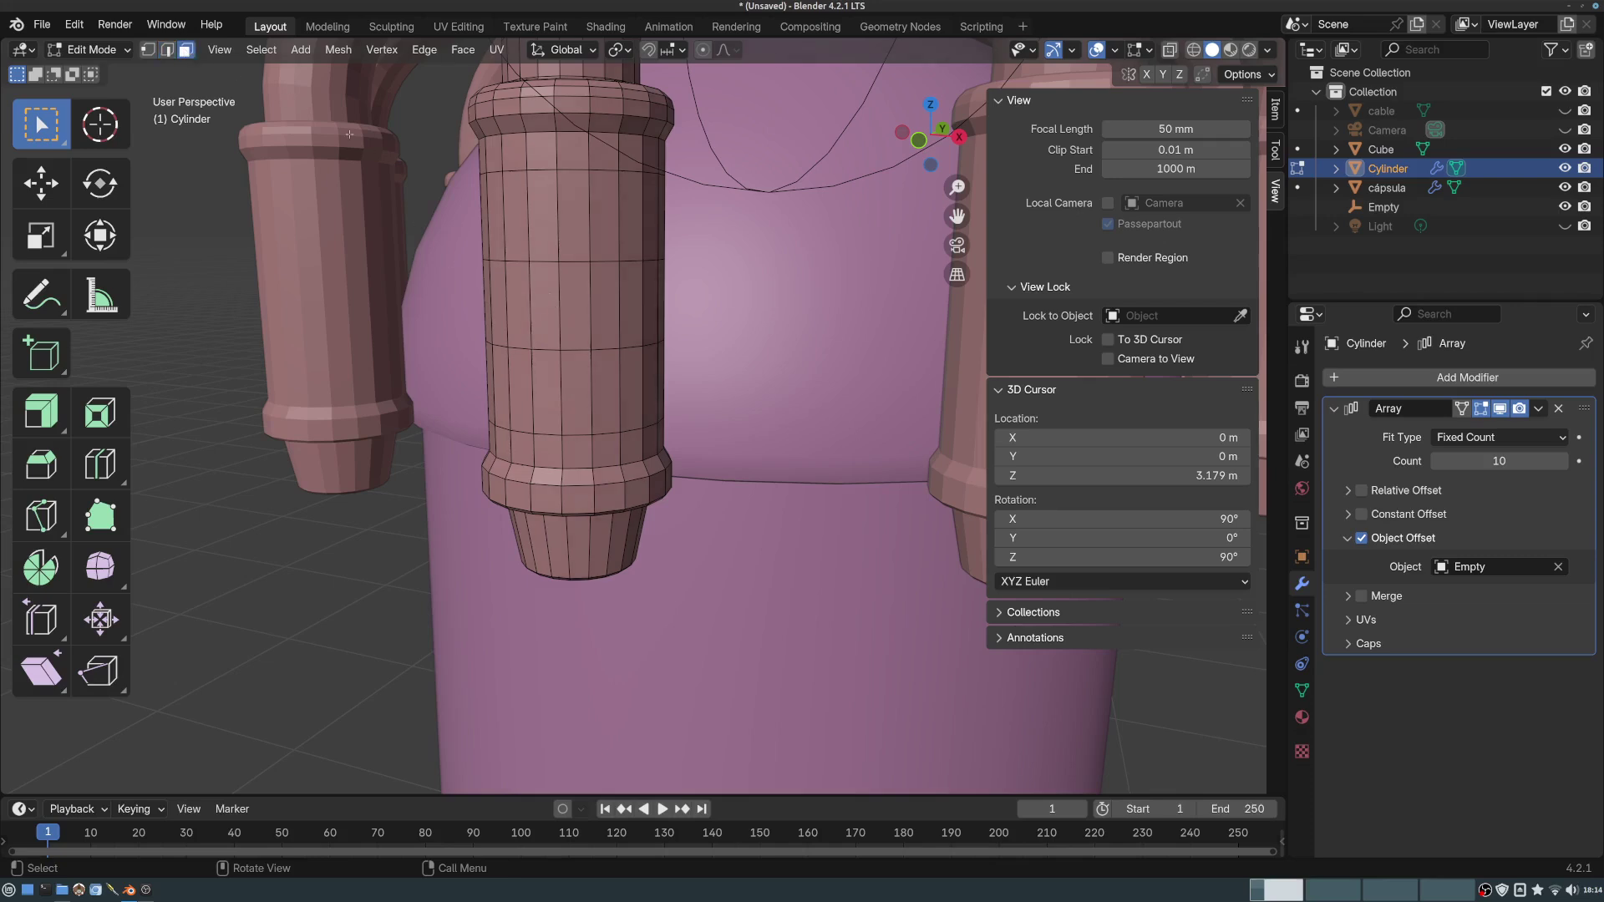
left_click(507, 296)
left_click(579, 306, "alt")
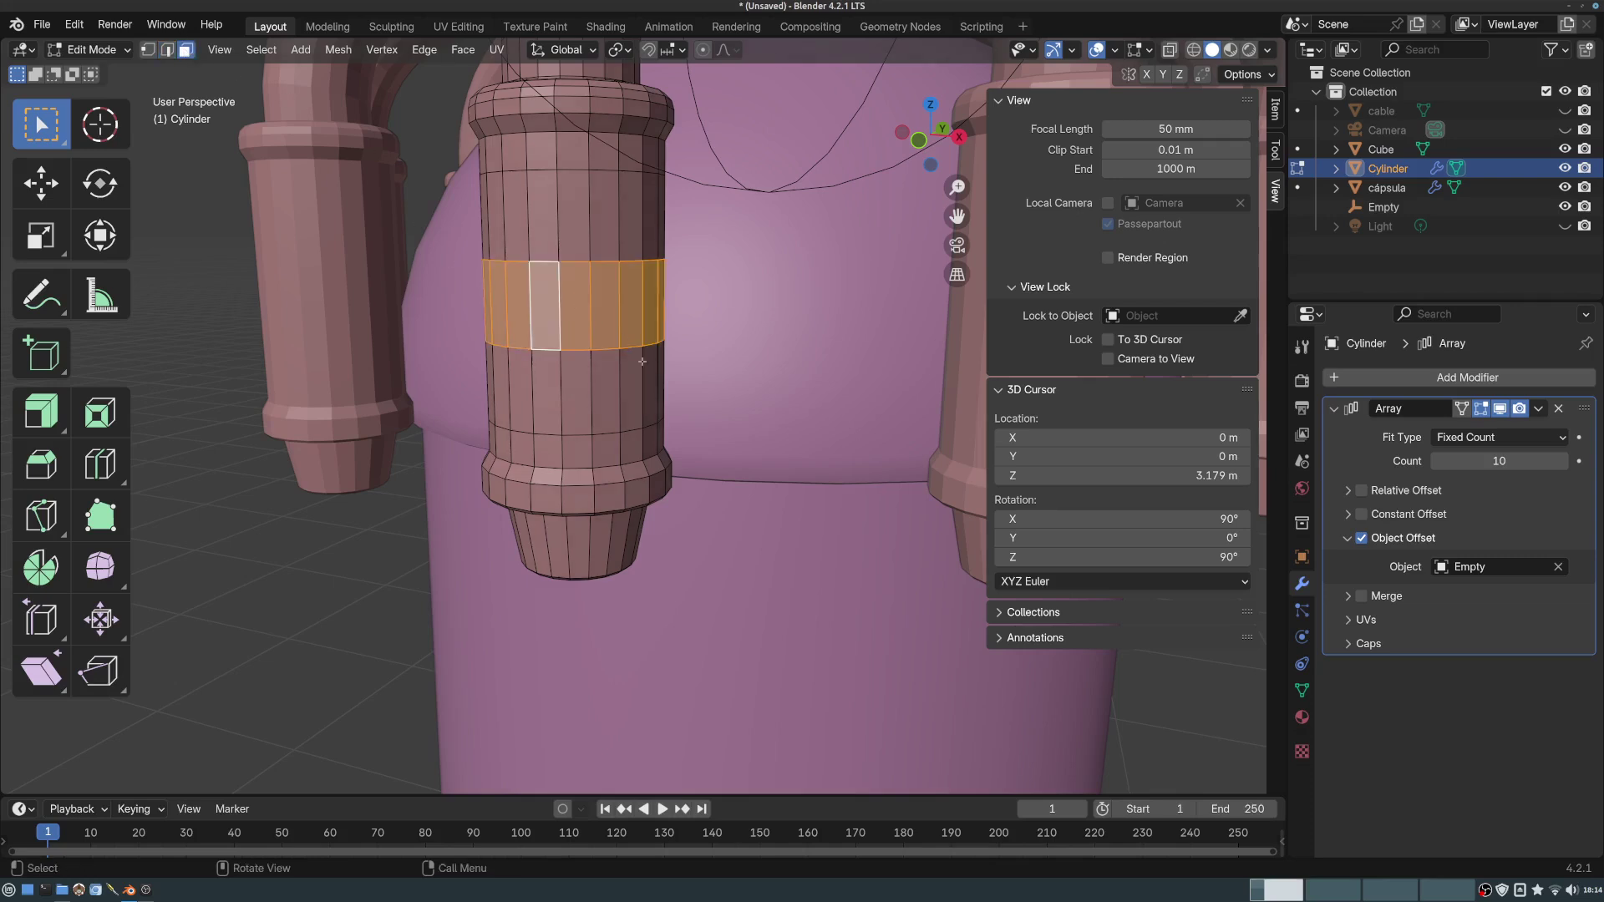
key("s")
key("z")
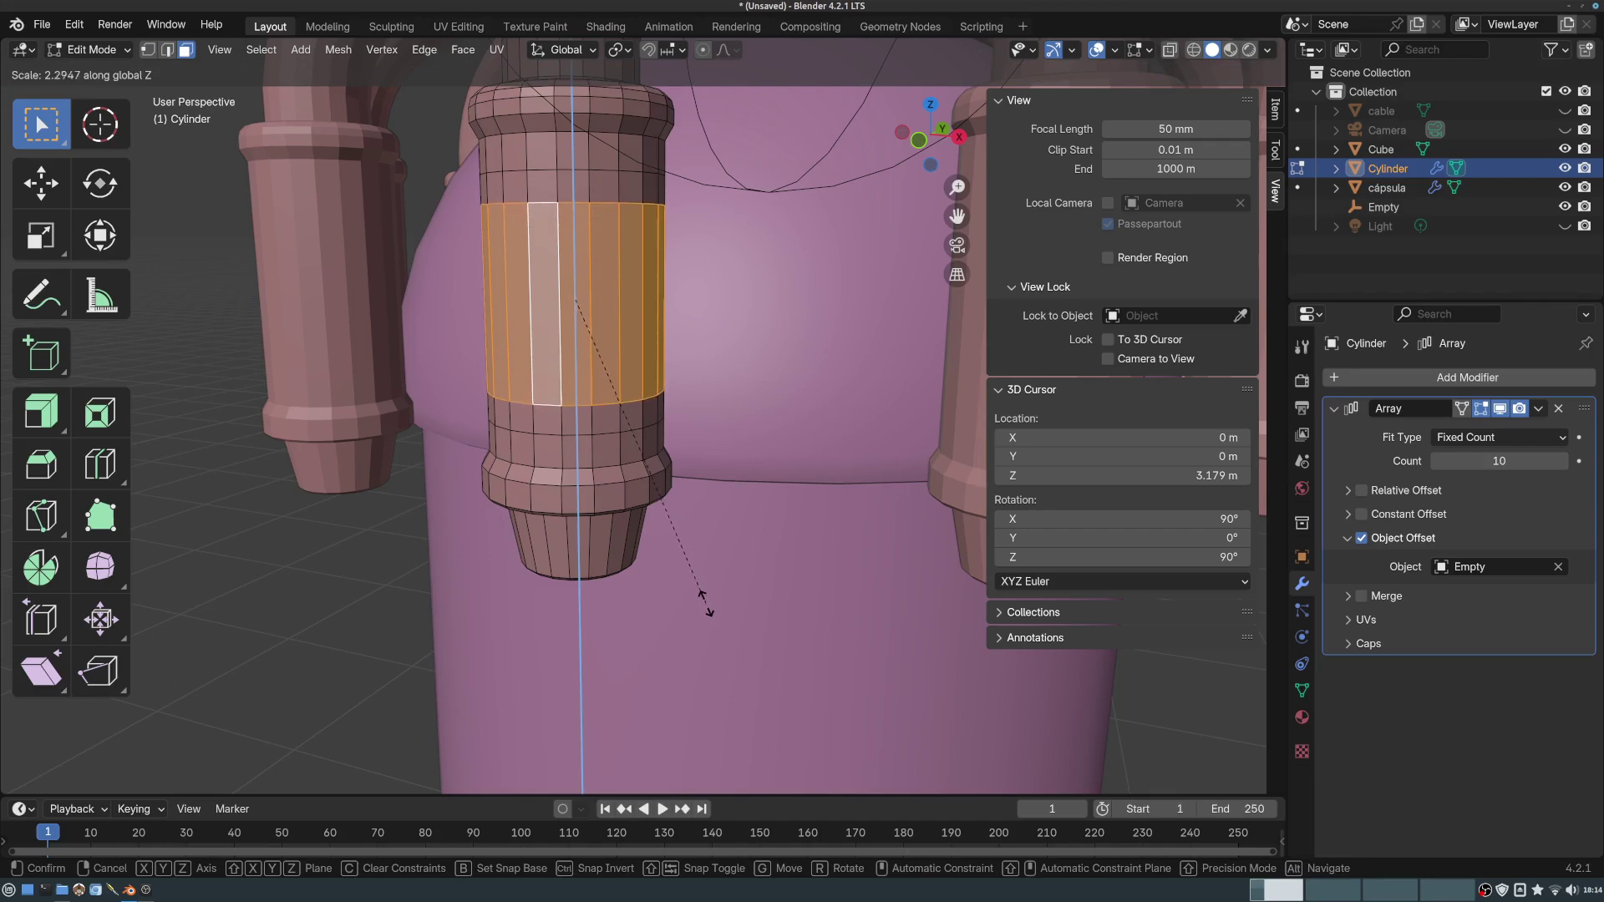
left_click(707, 607)
- Scale the sleeve's middle face ring uniformly to 1.304, then to 0.804 along Z, forming a wide raised band
key("s")
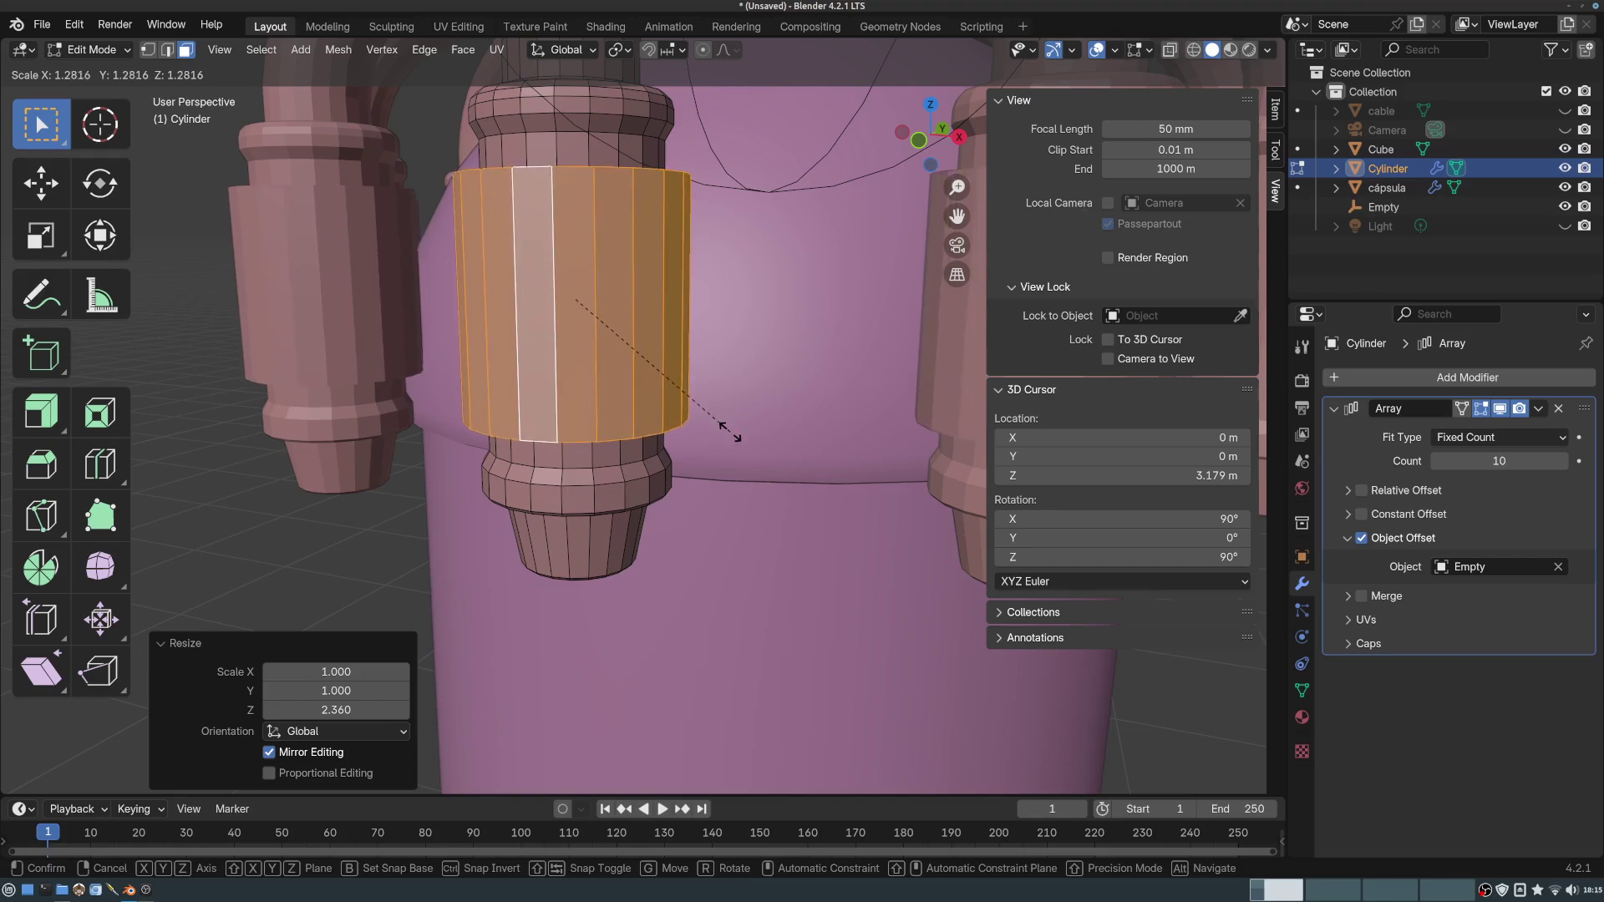
left_click(734, 432)
key("s")
key("z")
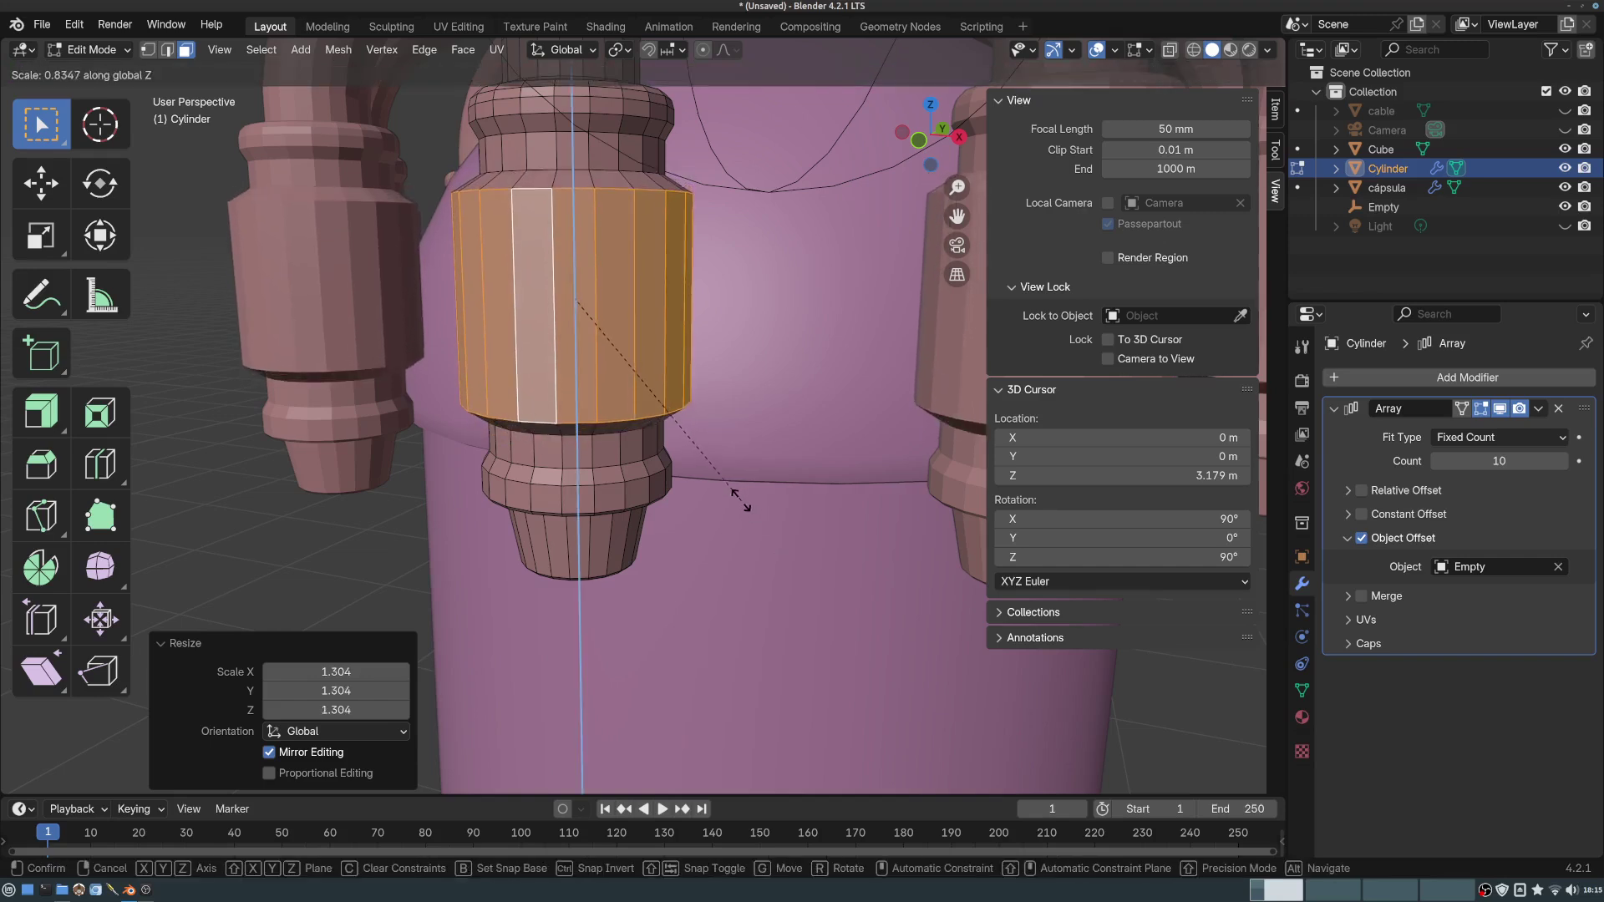
left_click(731, 489)
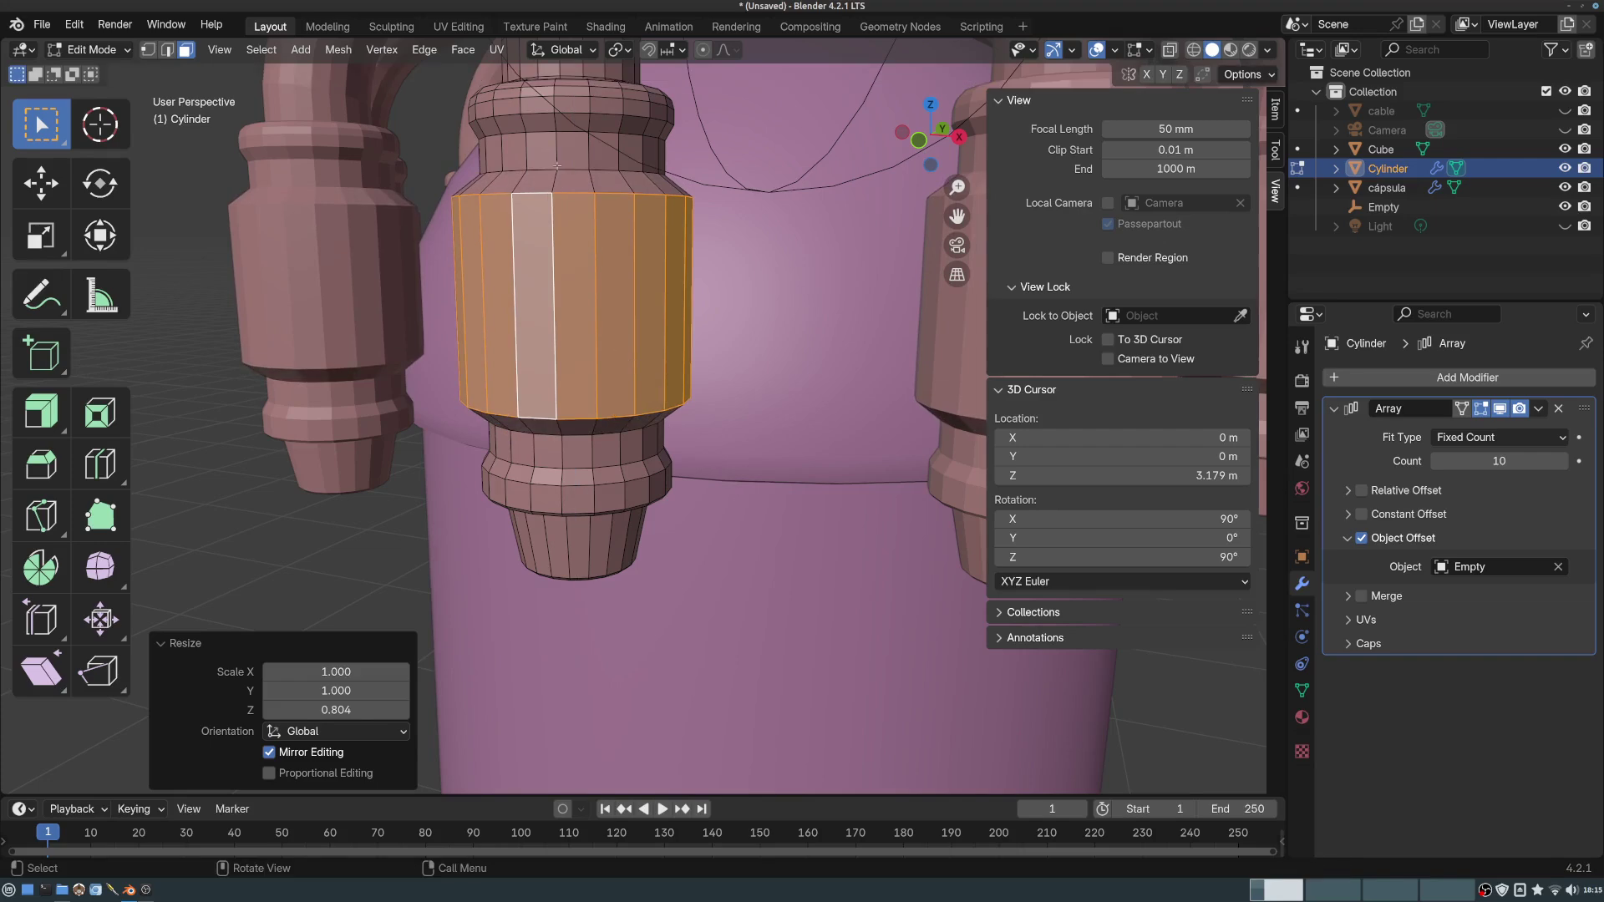
- Bevel the four edge loops at both ends of the sleeve's raised band by 0.00515 m with 1 segment
left_click(579, 200)
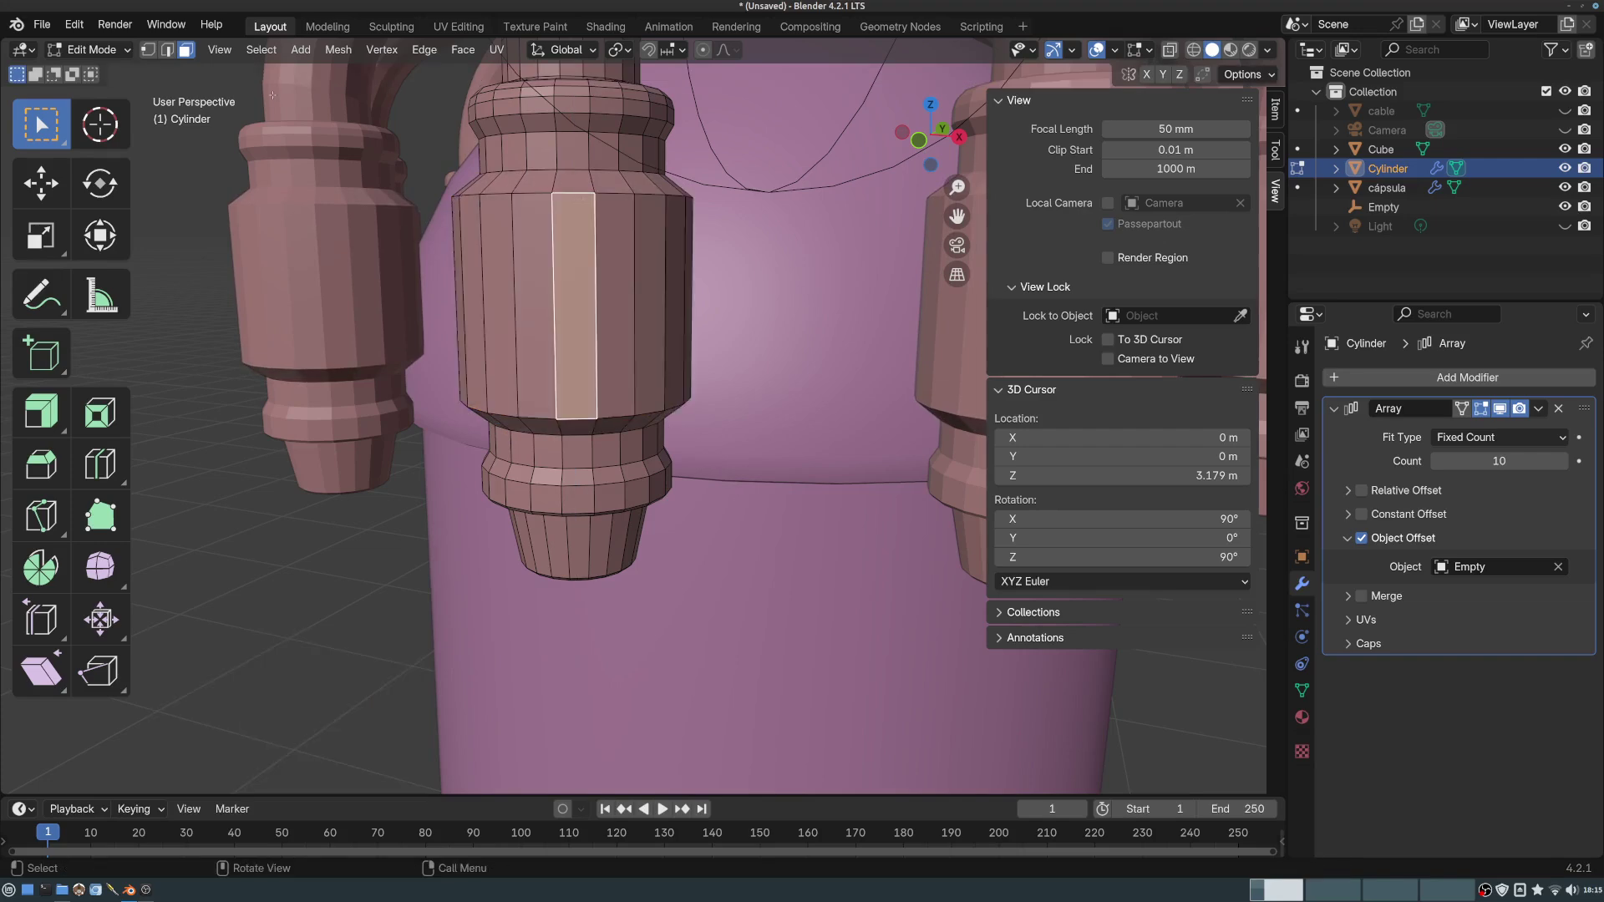
key("2")
left_click(572, 194)
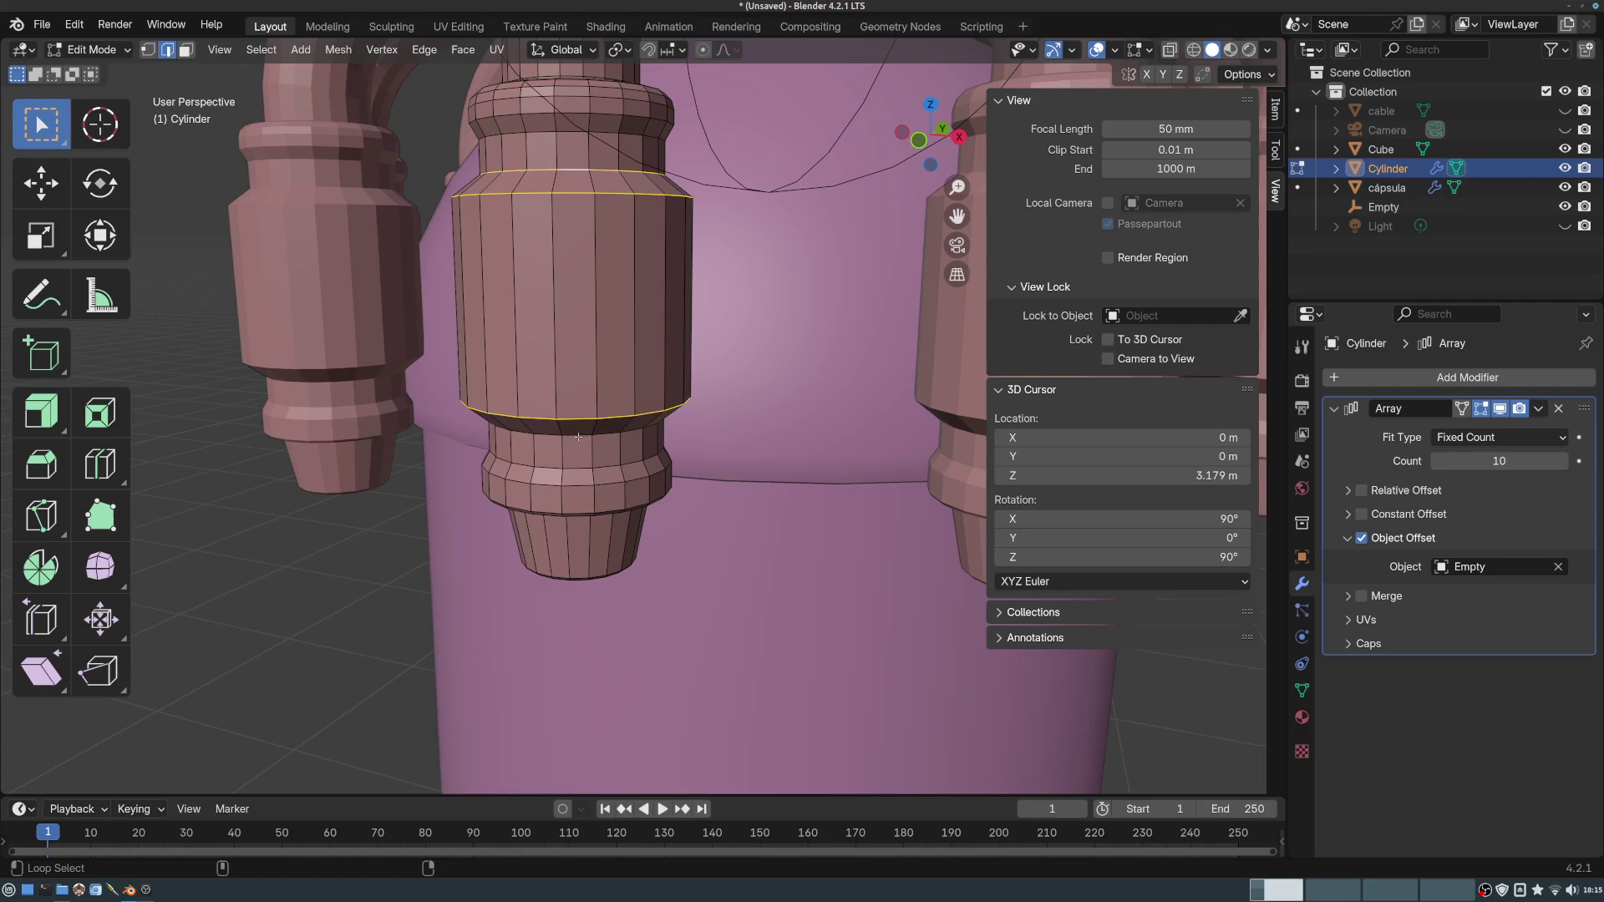
key("ctrl+b")
scroll(648, 418, "up", 2)
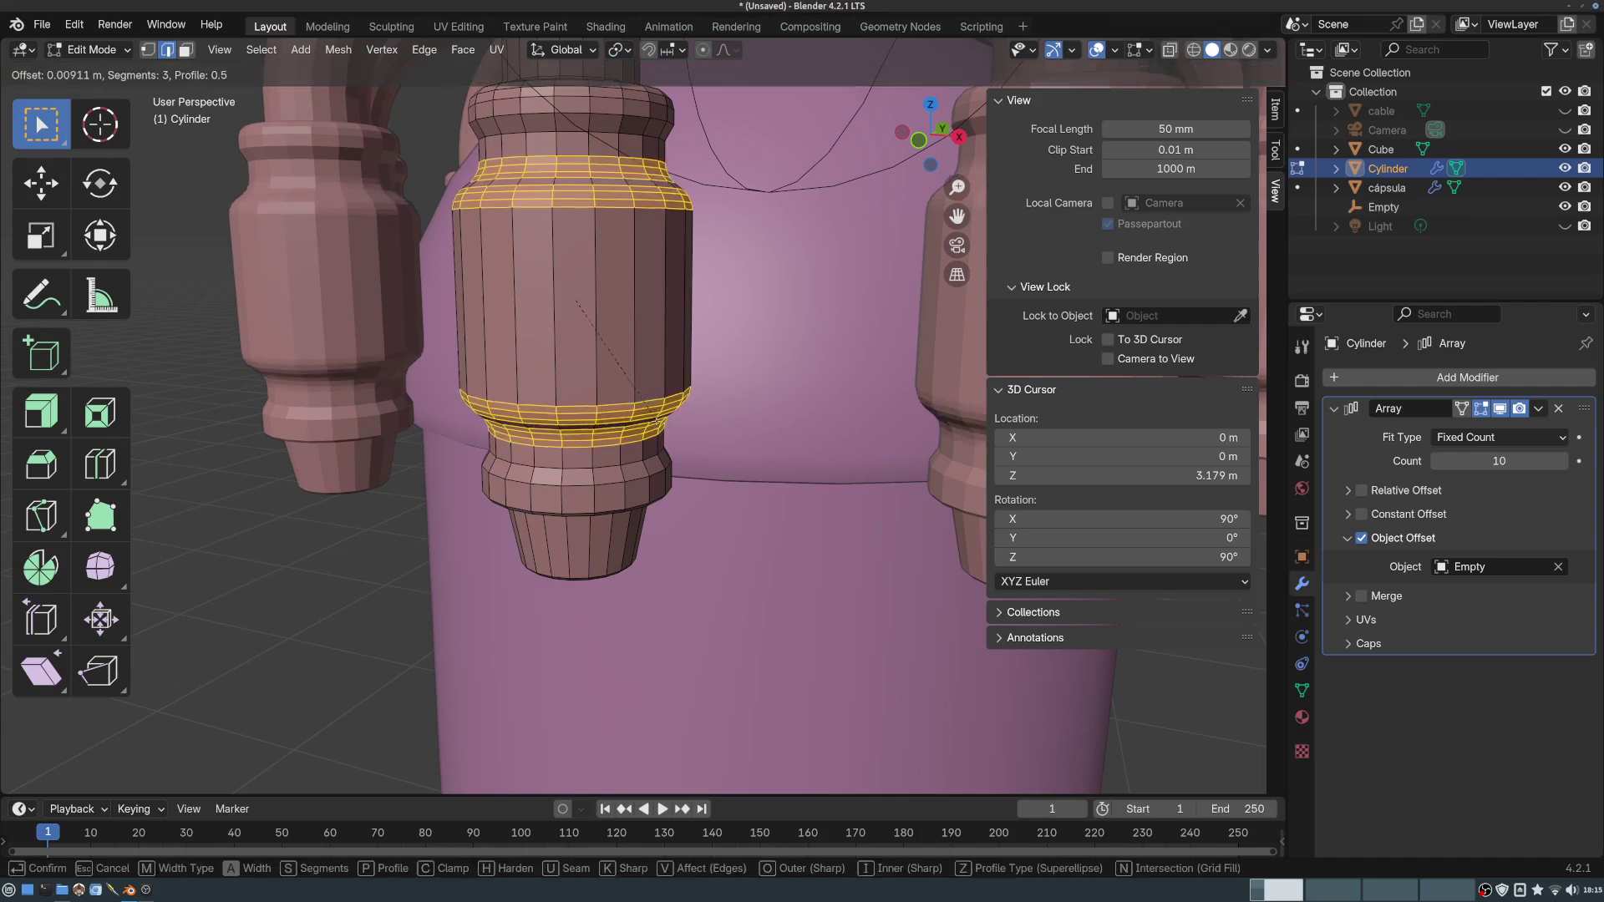
left_click(640, 414, "shift")
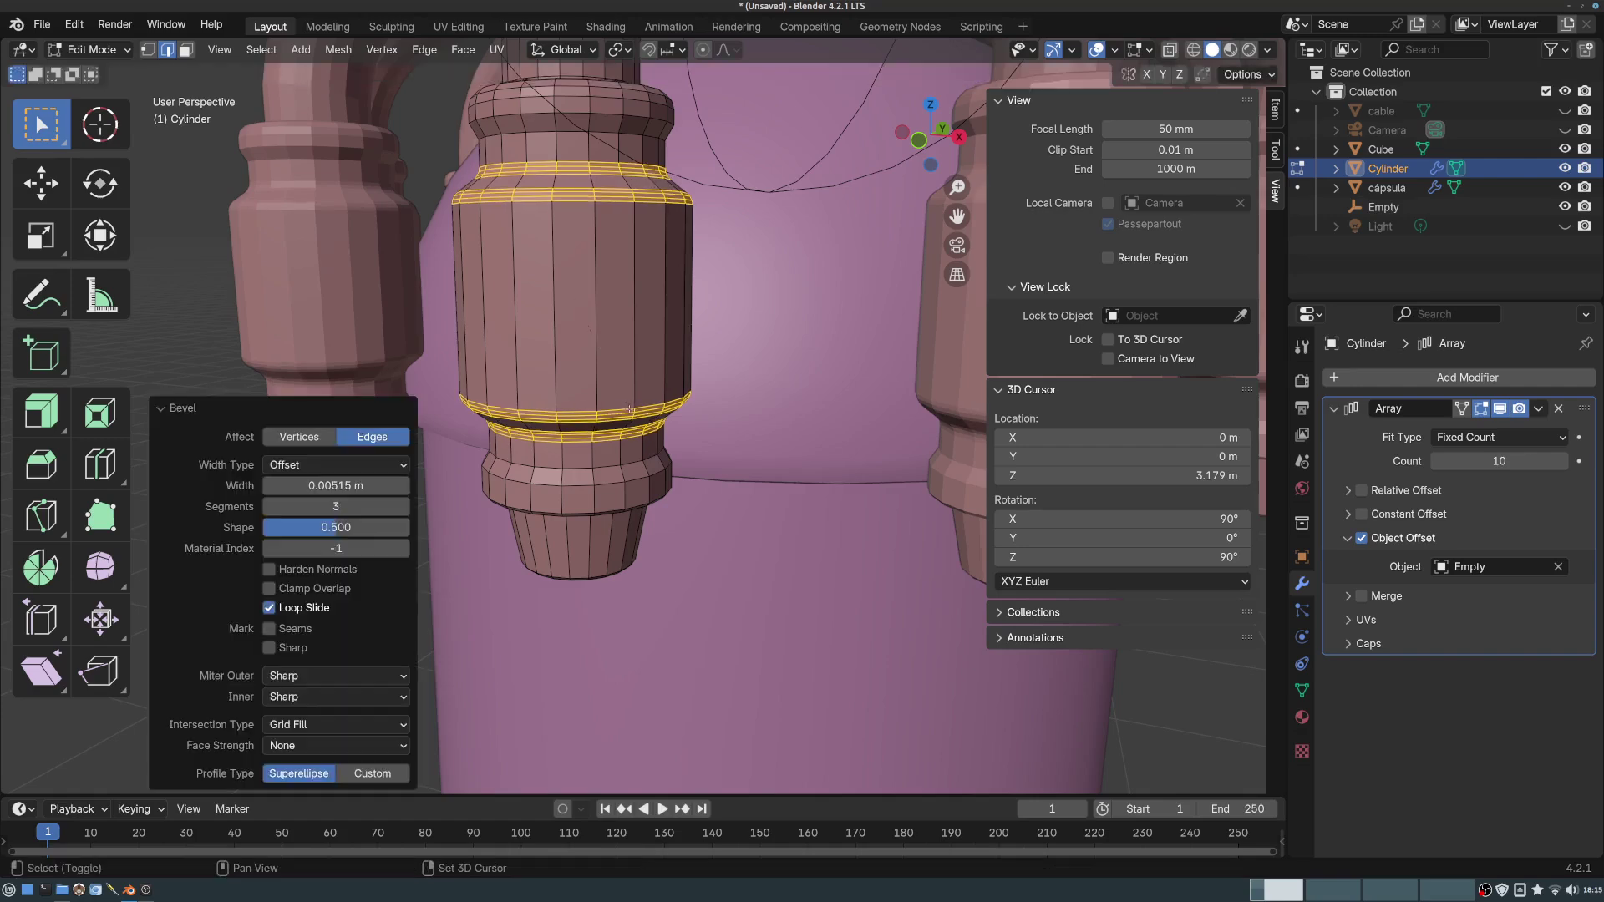
left_click(270, 506)
left_click(269, 506)
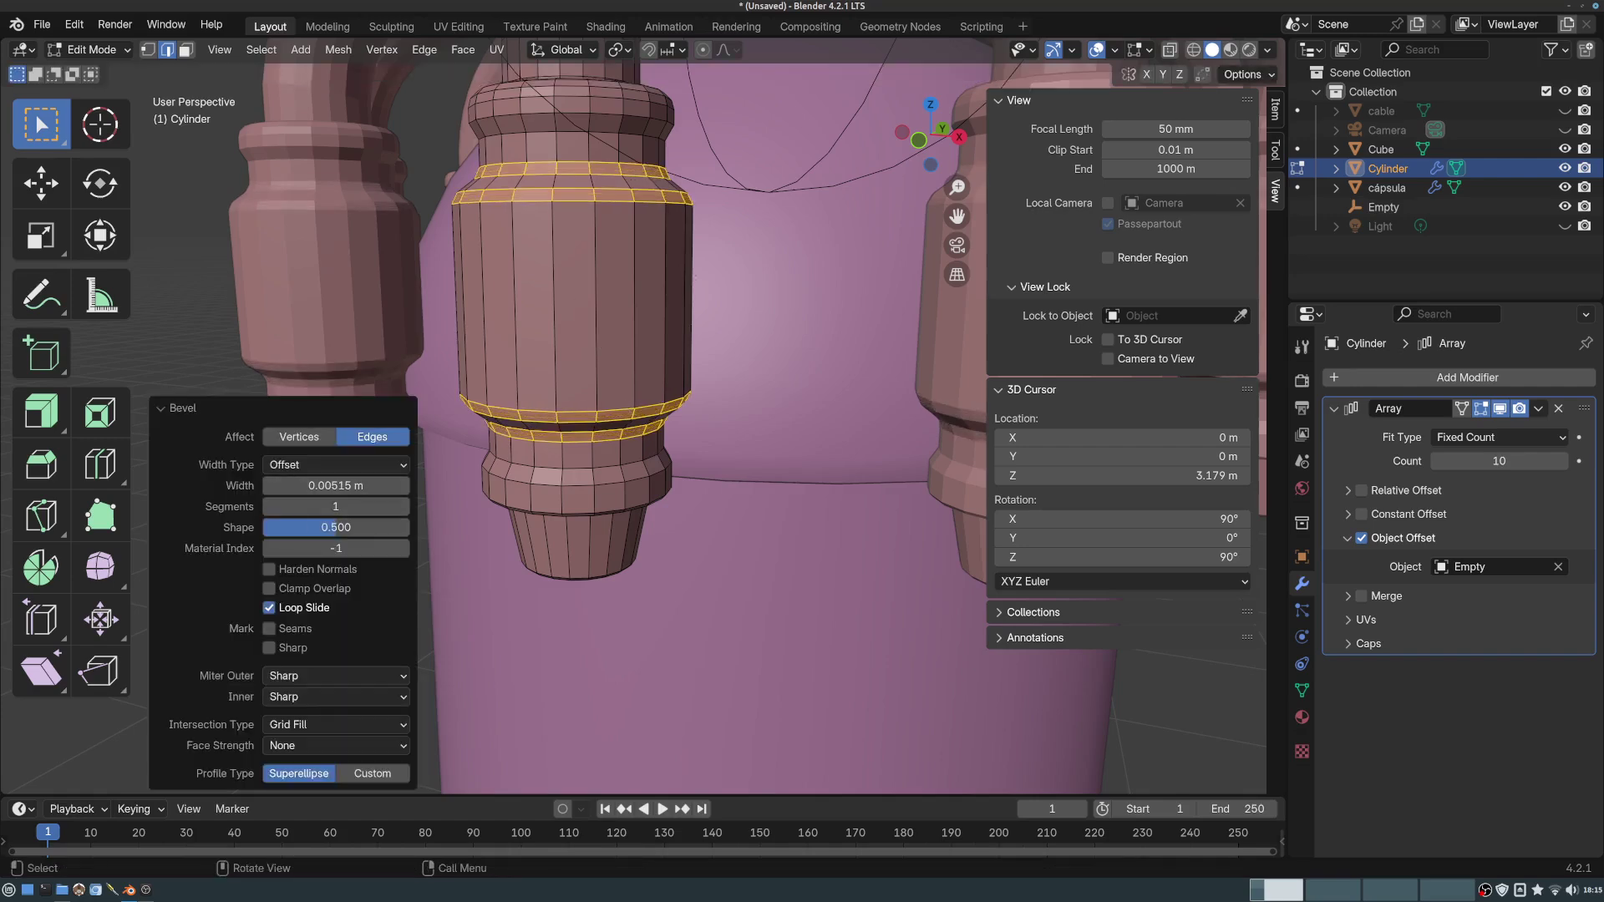
- Return to Object Mode and apply Shade Auto Smooth at 30° to the arrayed pipes, checking the sleeves' shading up close
scroll(672, 361, "down", 7)
middle_click_drag(673, 361, 607, 349)
scroll(701, 368, "up", 3)
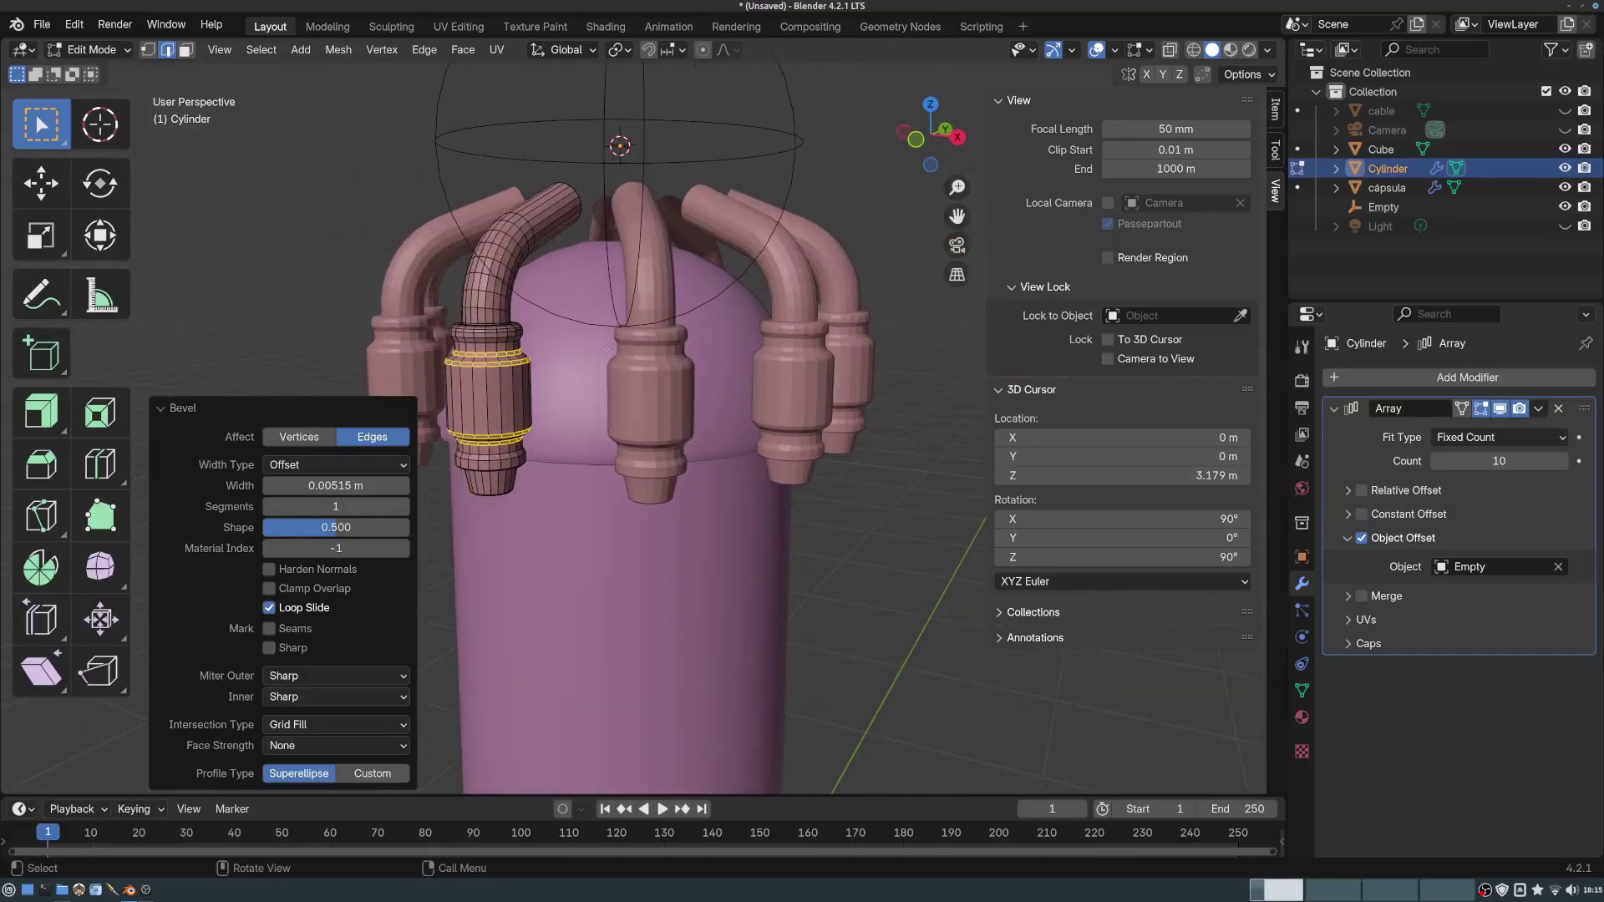
left_click(113, 50)
left_click(92, 68)
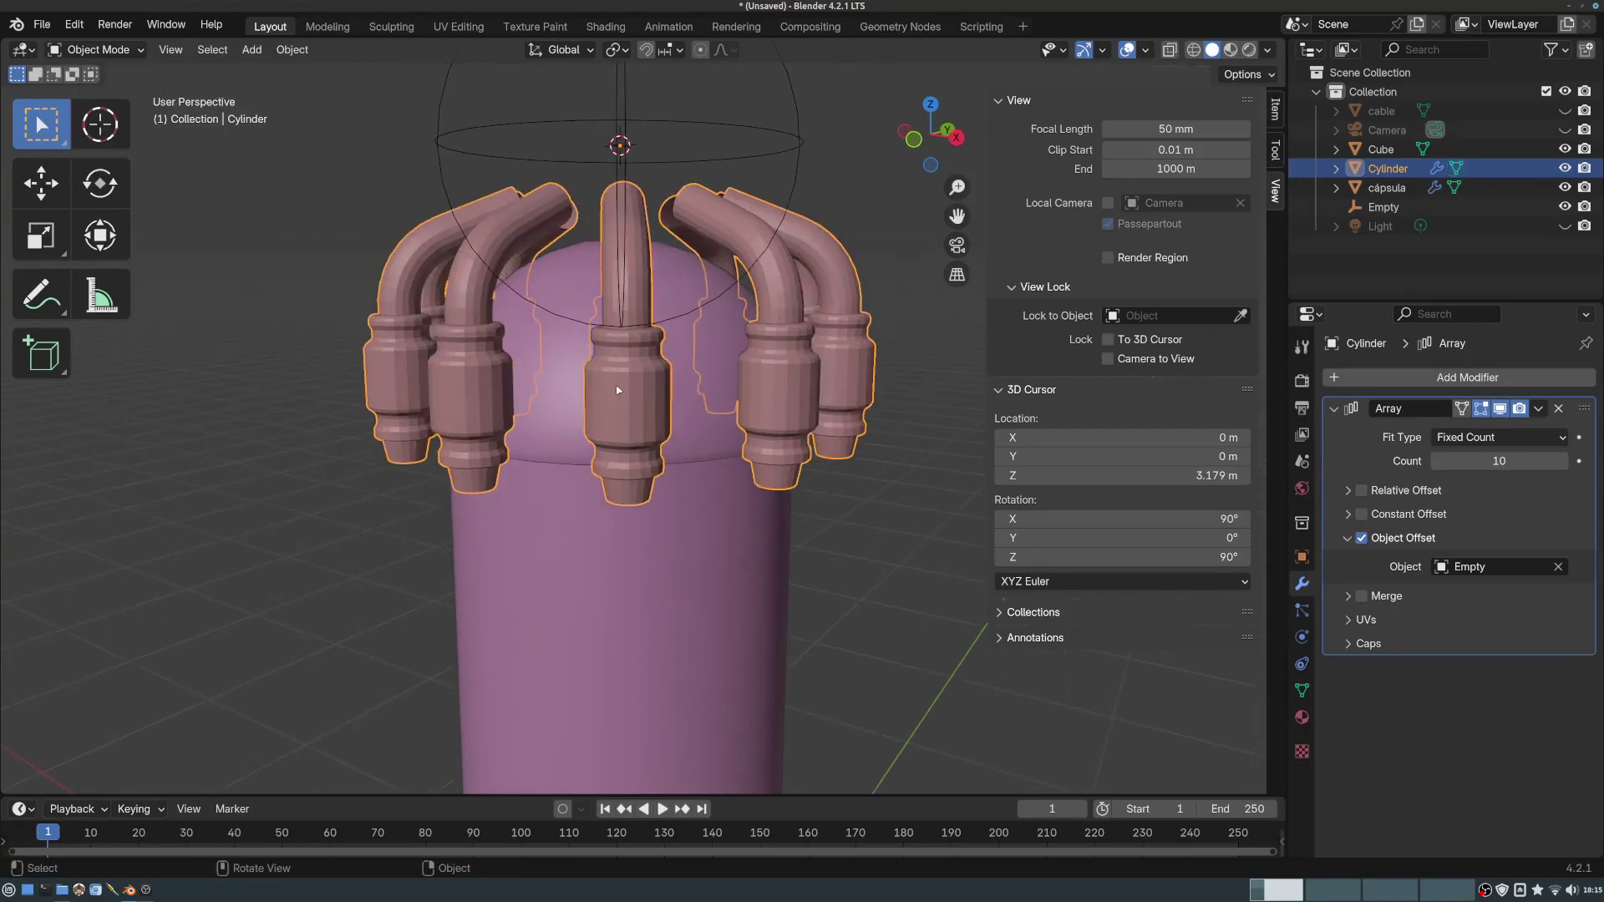
middle_click_drag(589, 340, 543, 408)
right_click(516, 358)
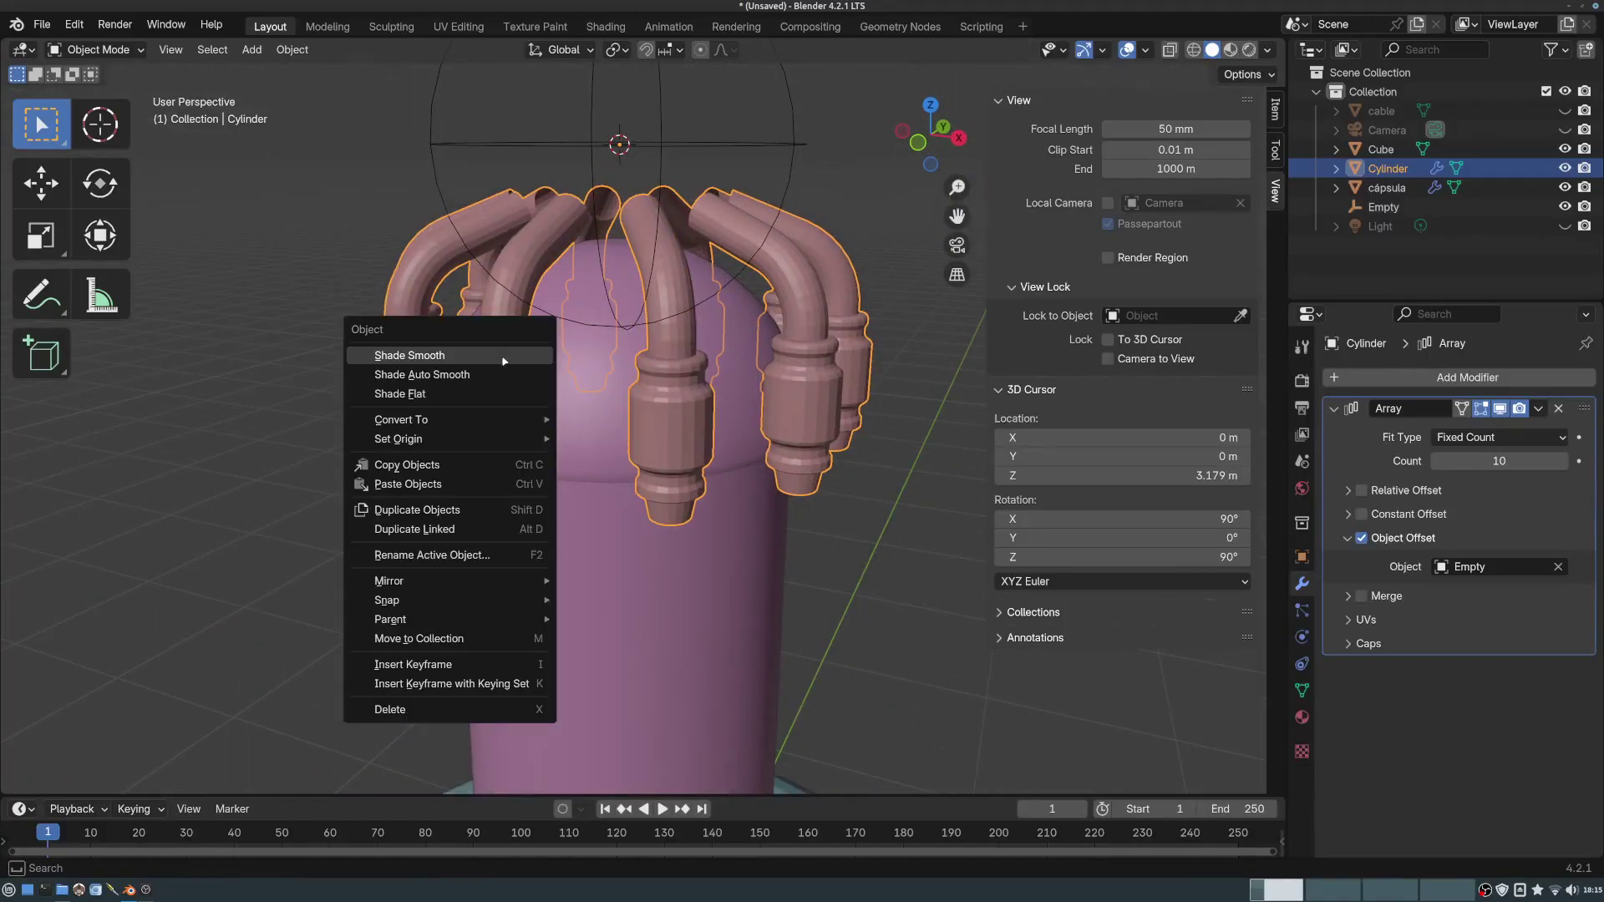
left_click(444, 374)
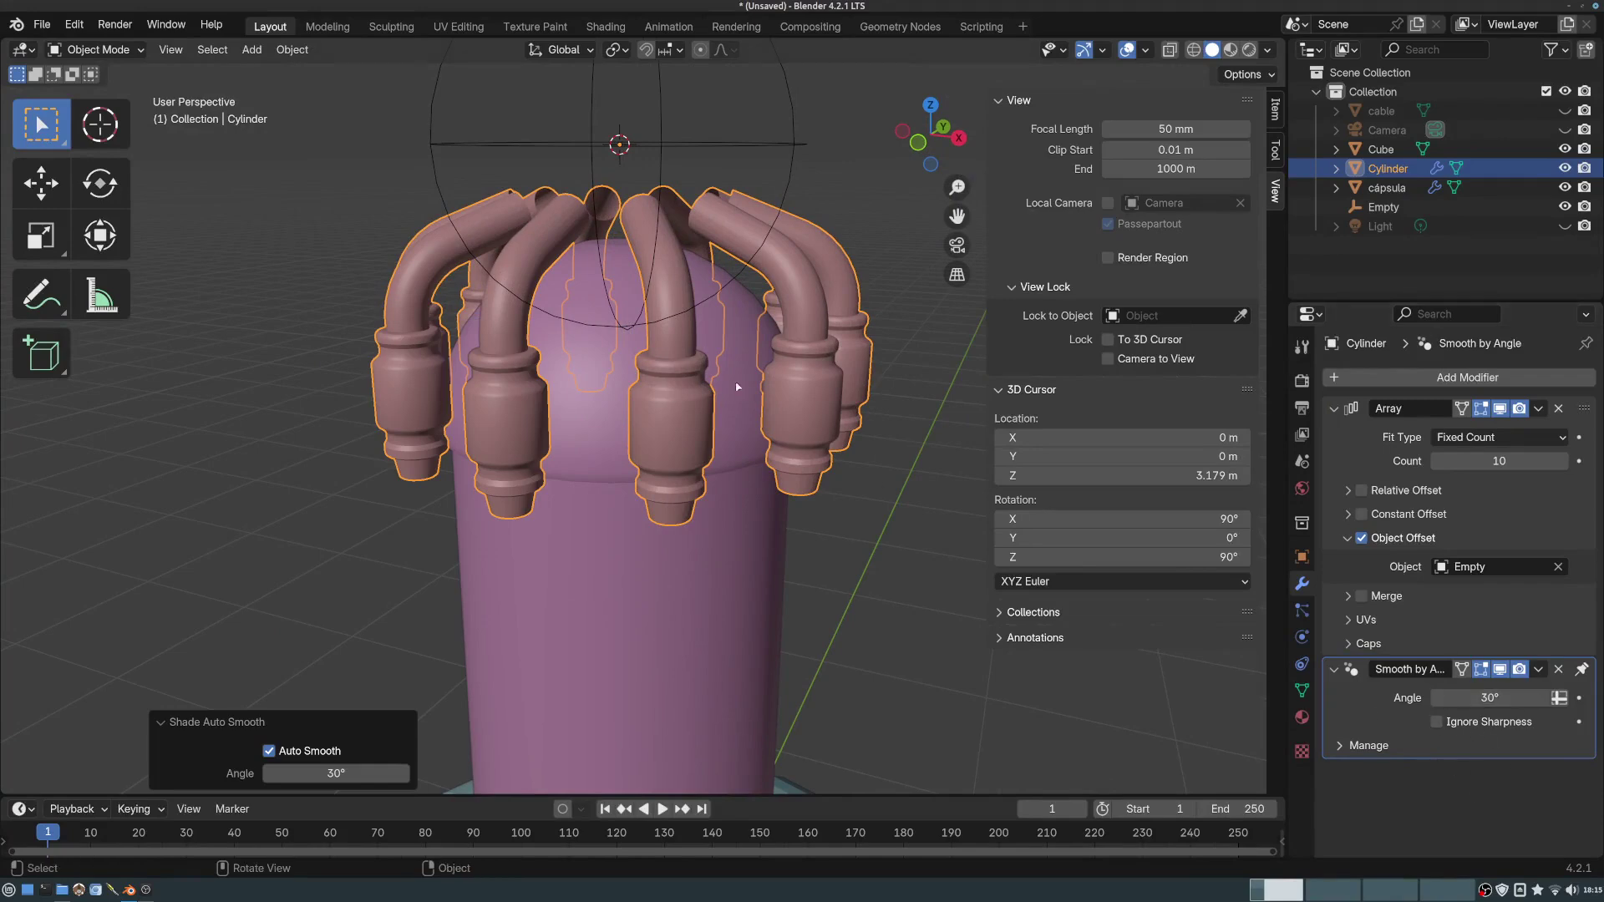
mouse_move(737, 386)
middle_mouse_down()
mouse_move(763, 376)
mouse_move(721, 385)
middle_mouse_up()
scroll(655, 297, "up", 2)
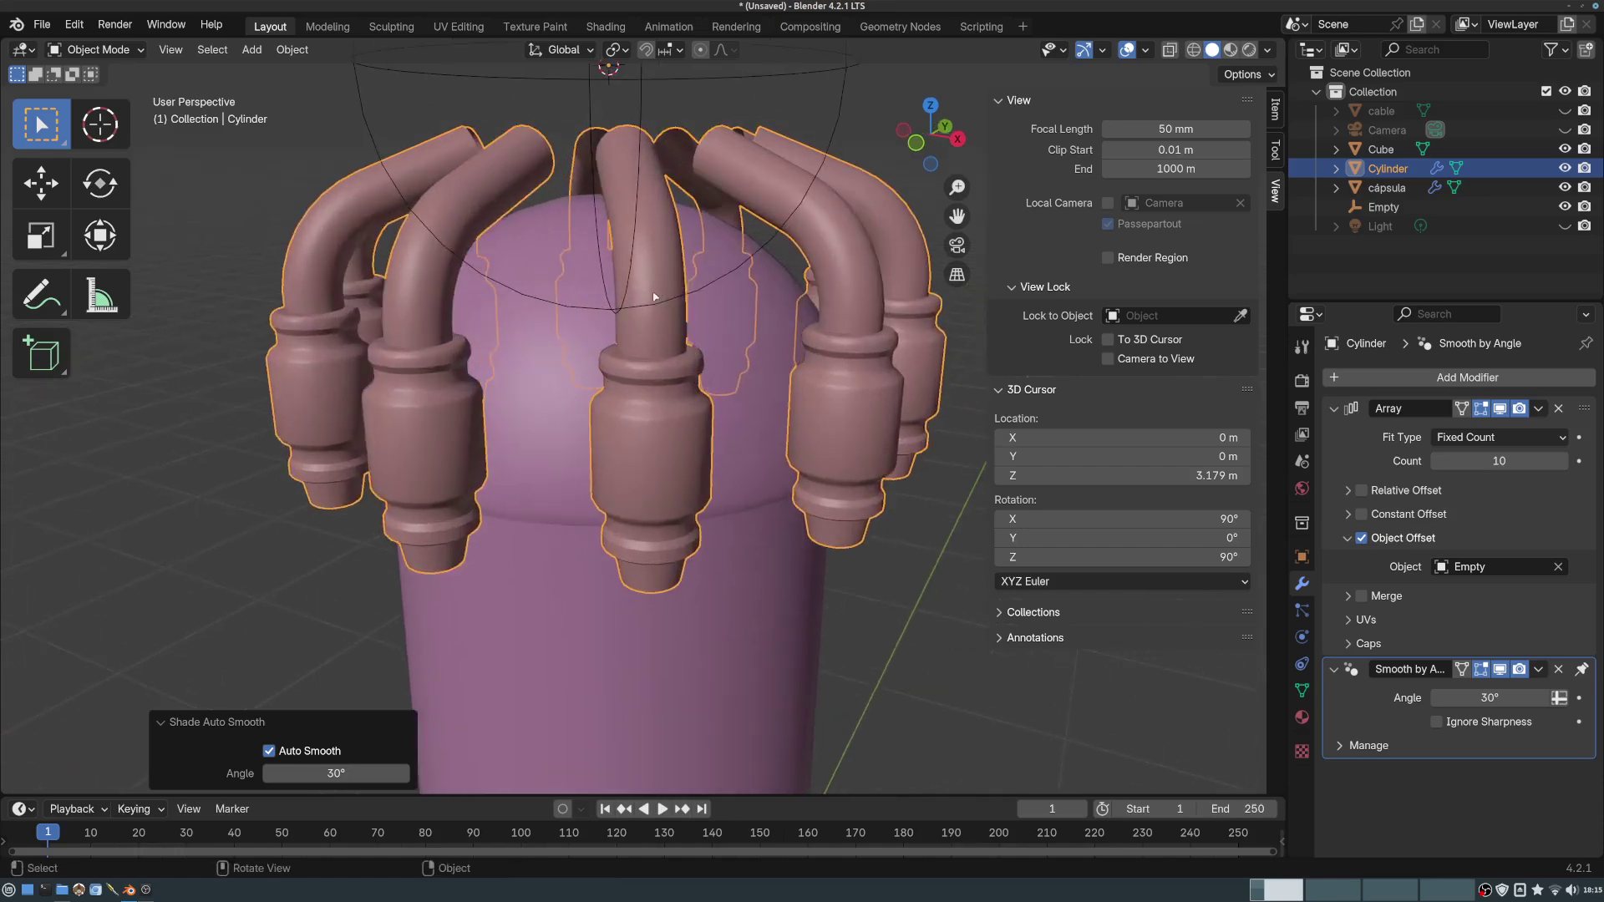
scroll(591, 212, "up", 2)
scroll(610, 317, "down", 1)
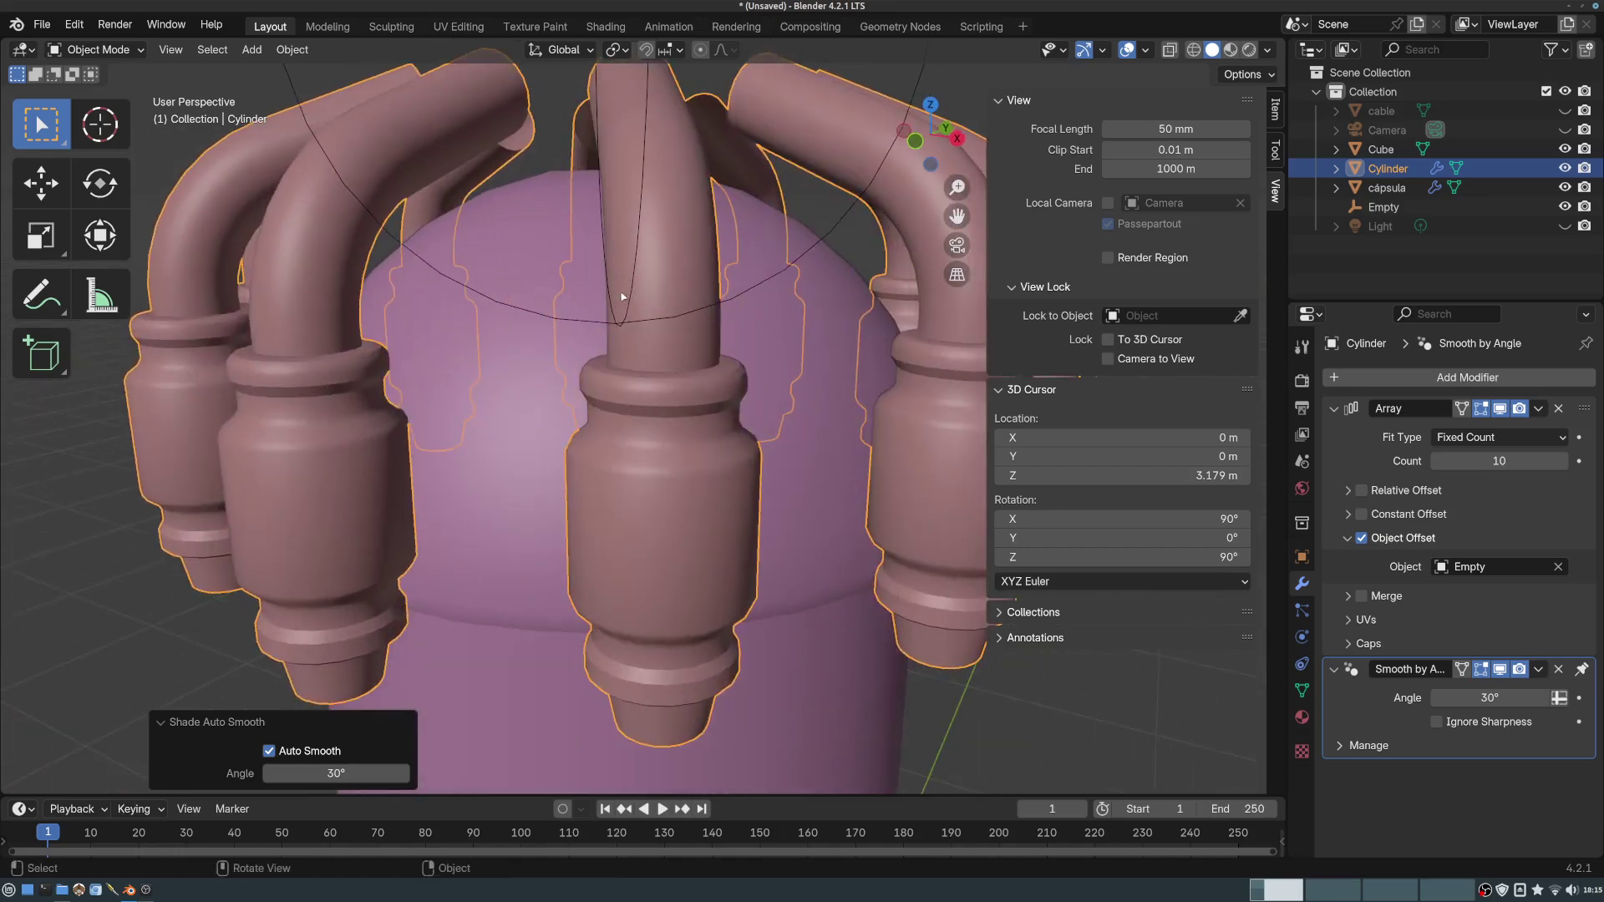
- Inspect the pipes around the capsule's dome and the teal leg base from several angles
middle_click_drag(619, 301, 486, 390)
scroll(669, 326, "down", 1)
scroll(584, 469, "up", 1)
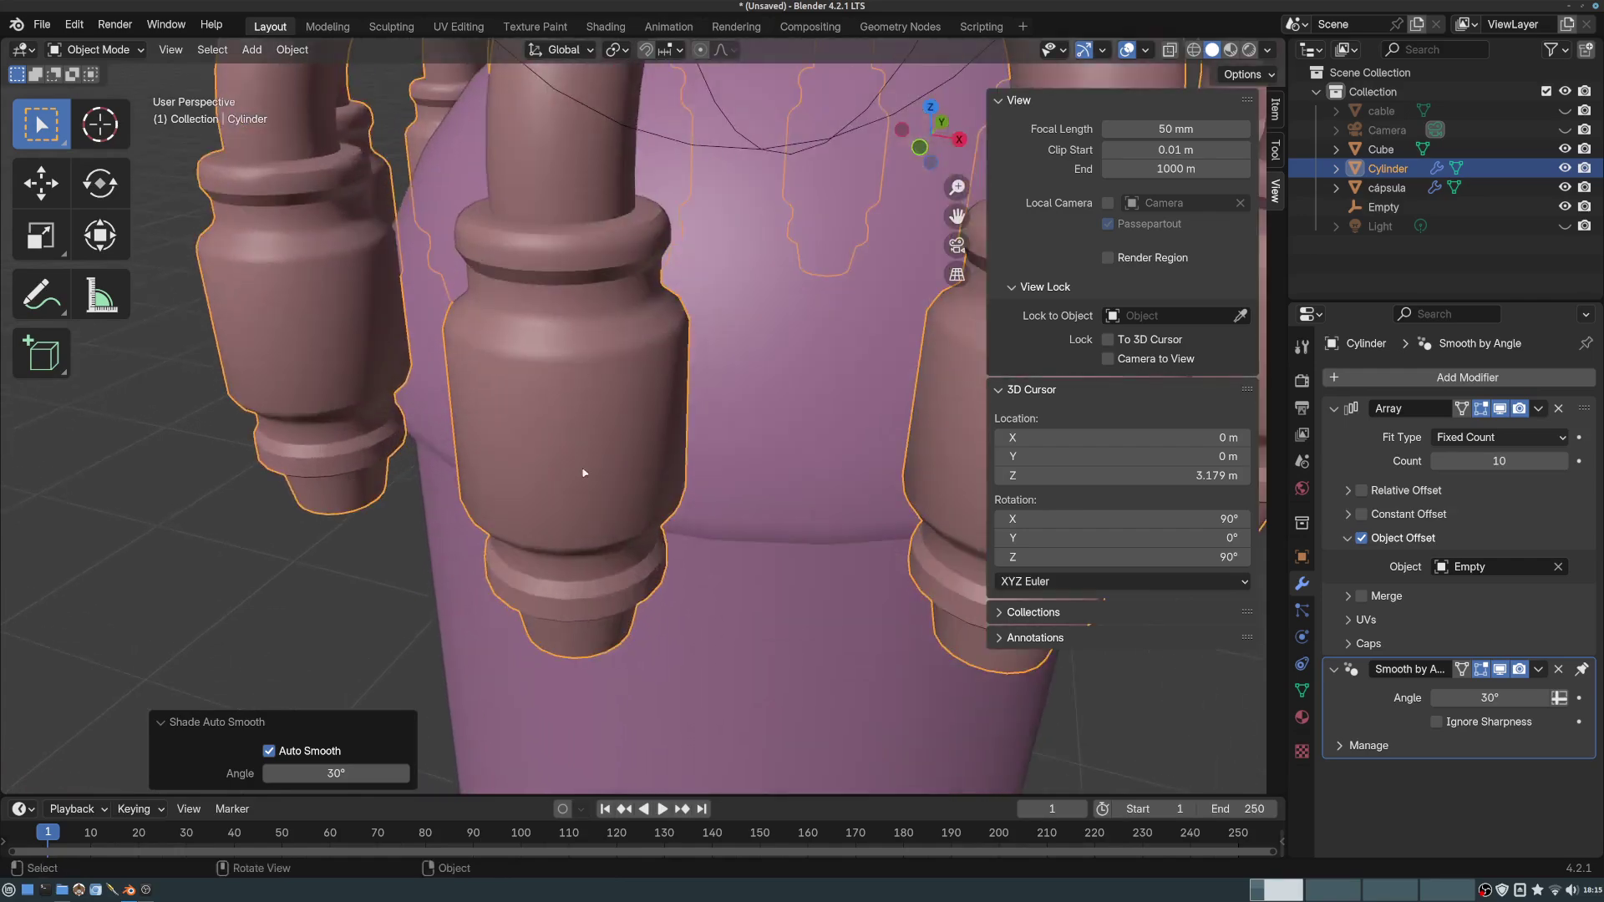
scroll(685, 417, "down", 5)
middle_click_drag(702, 445, 623, 280, "shift")
scroll(631, 334, "down", 2)
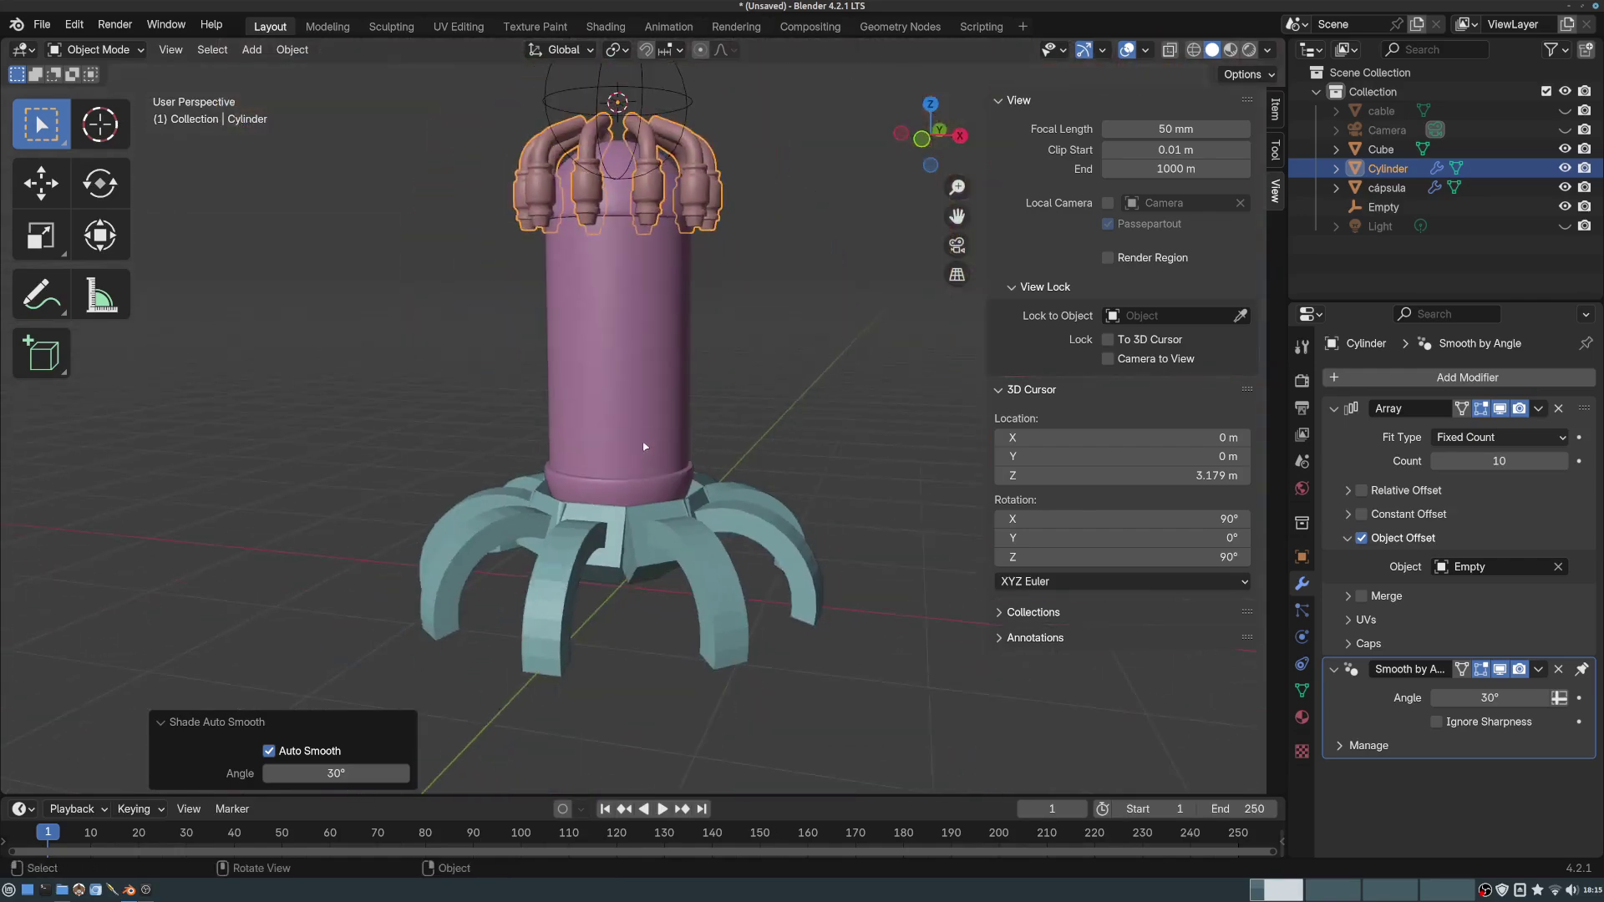
middle_click_drag(650, 474, 659, 368)
scroll(659, 367, "up", 2)
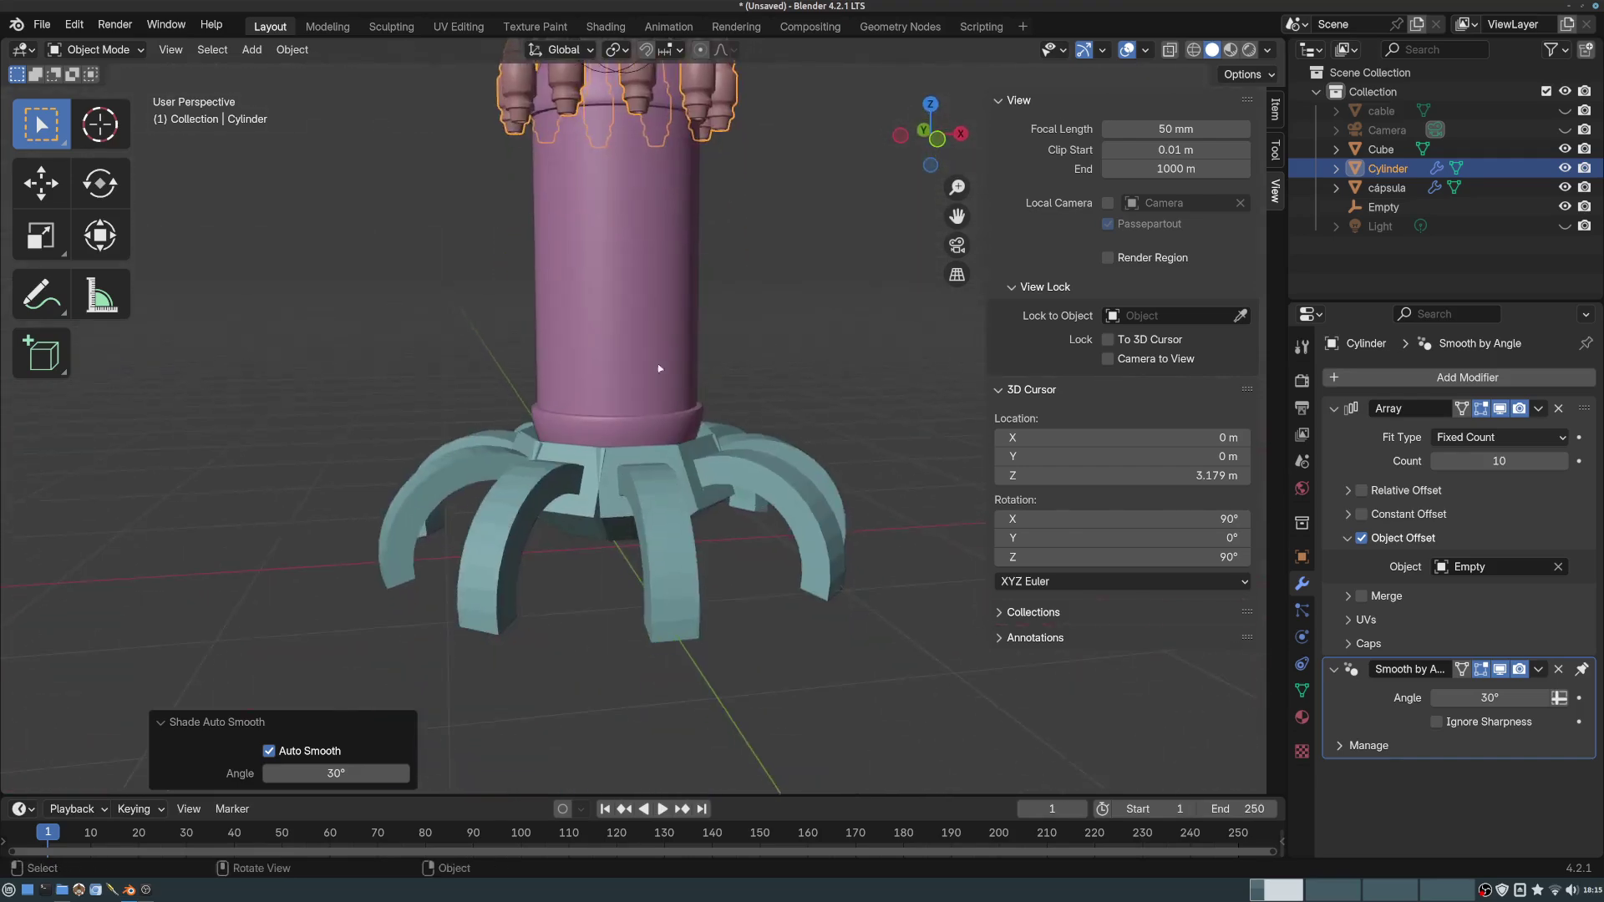
- Open the teal leg base in Edit Mode and bring its underside faces into view
left_click(666, 496)
middle_click_drag(666, 497, 484, 511)
scroll(618, 484, "up", 3)
key("Tab")
left_click(488, 404)
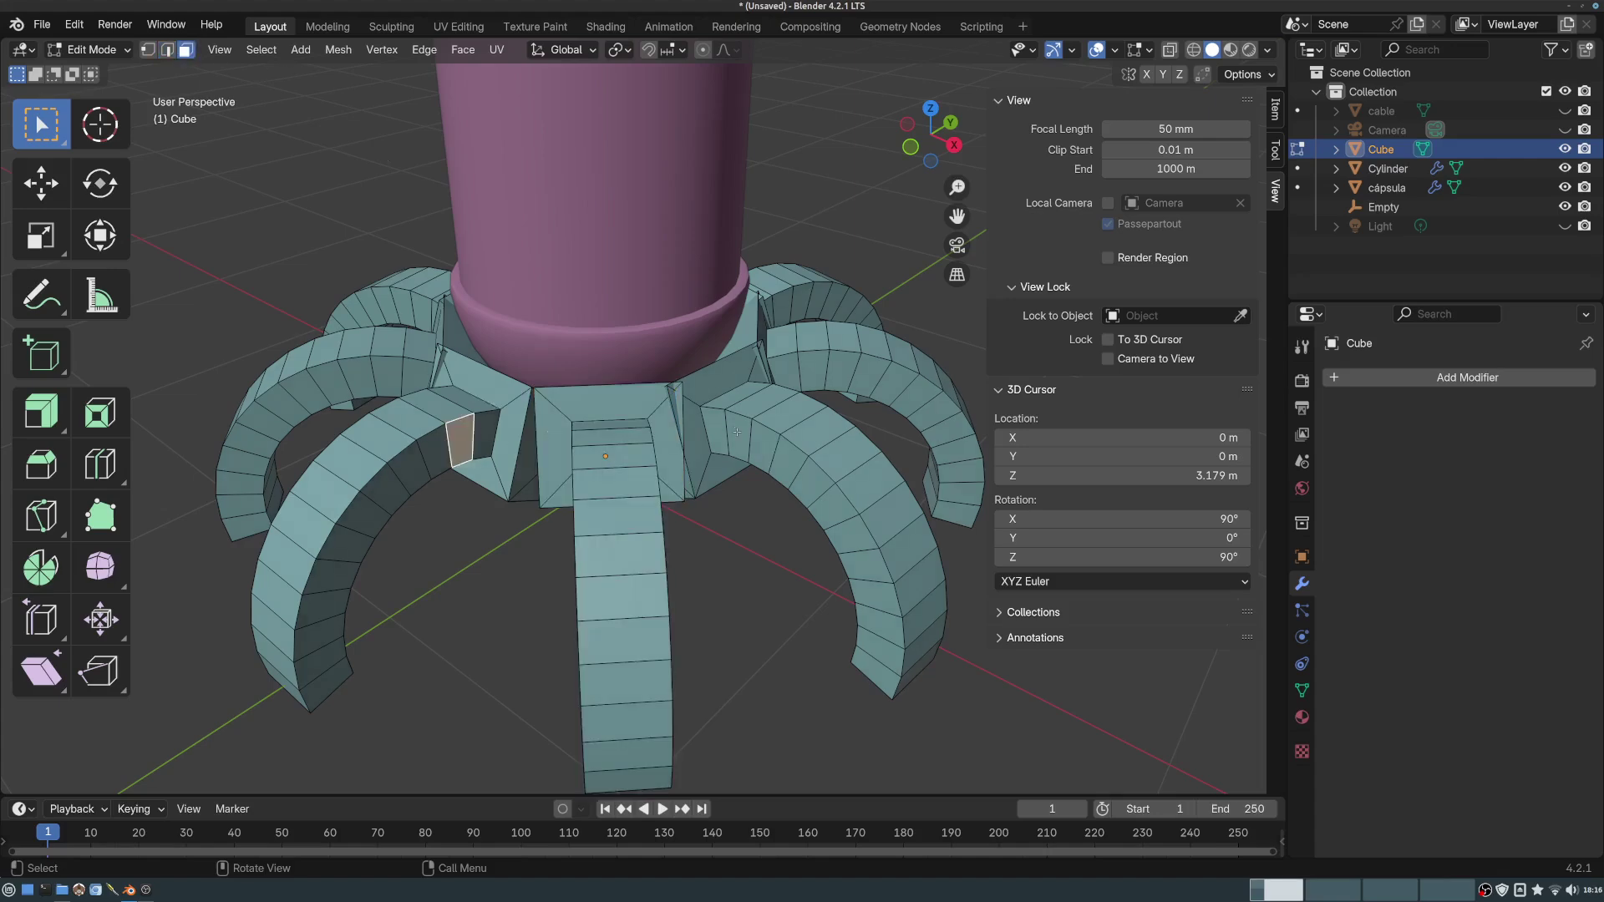
middle_click_drag(578, 573, 658, 555)
scroll(658, 535, "down", 2)
middle_click_drag(655, 501, 664, 322, "shift")
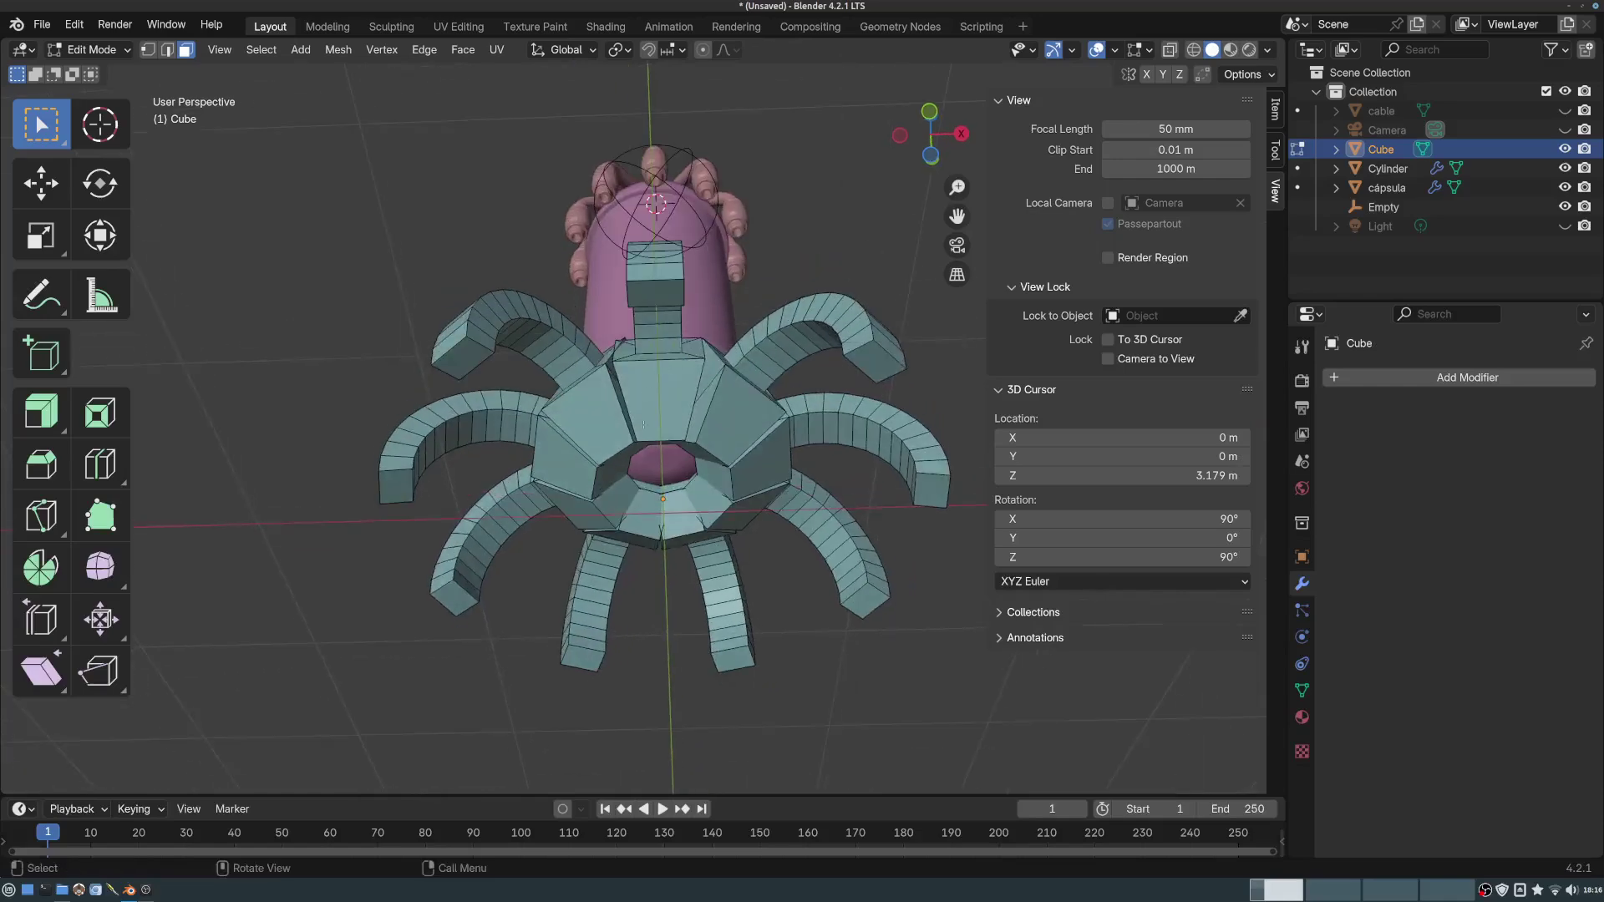
- Select one leg segment by linked faces with Seam as delimiter, invert the selection, delete the other faces and return to Object Mode
scroll(685, 401, "up", 2)
left_click(712, 447)
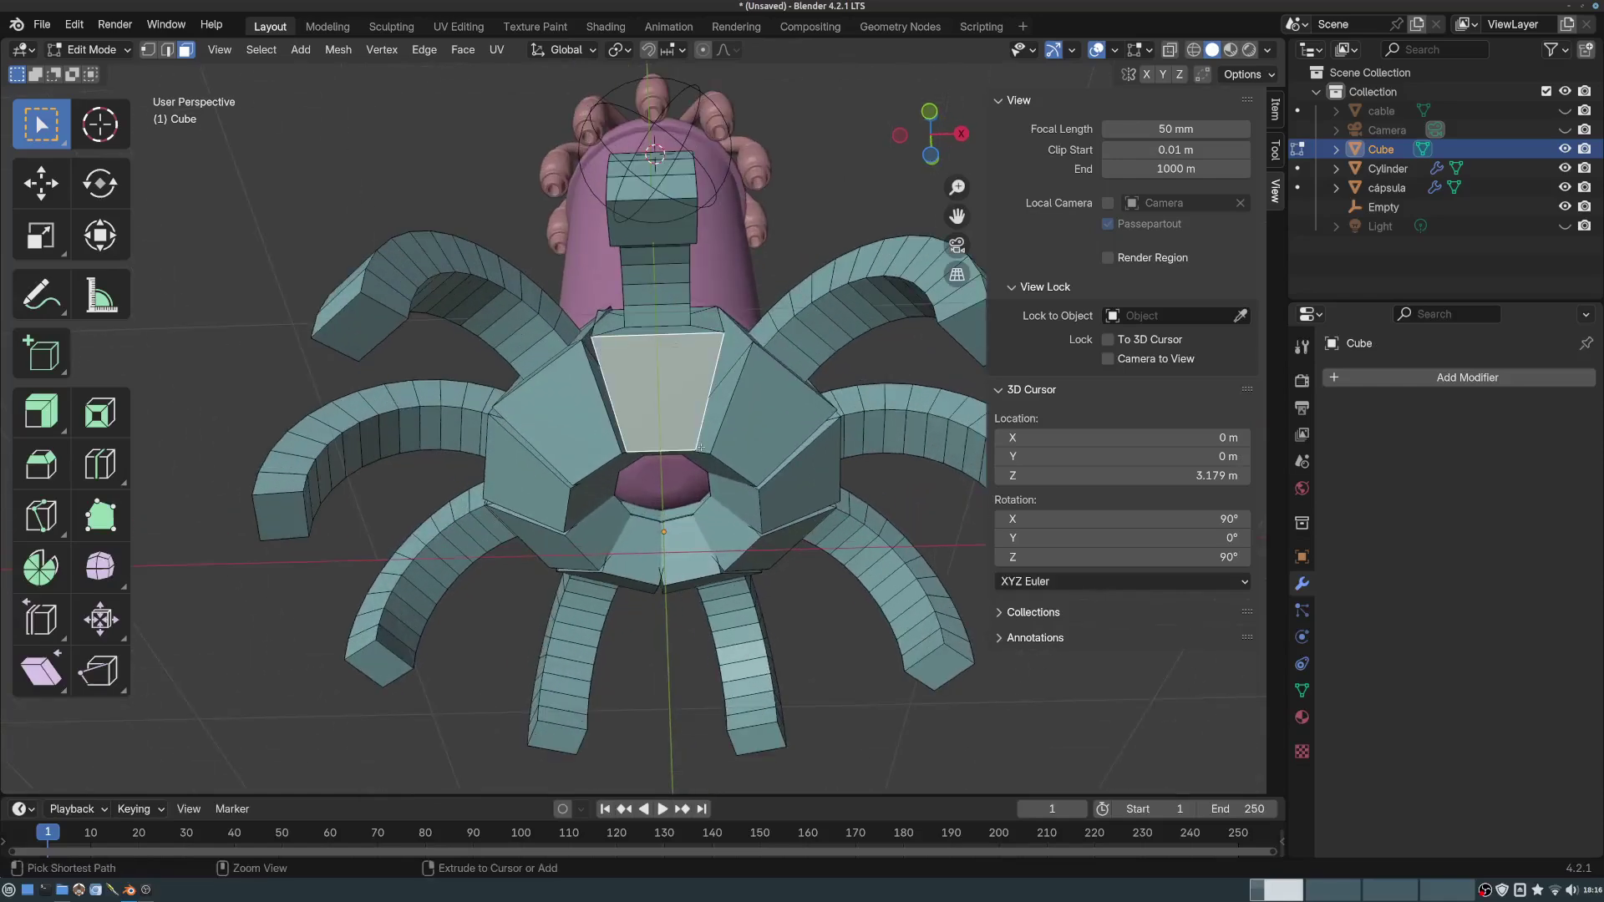
key("ctrl+l")
middle_click_drag(700, 449, 614, 396)
middle_click_drag(622, 379, 689, 404)
middle_click_drag(655, 352, 614, 432)
left_click(261, 49)
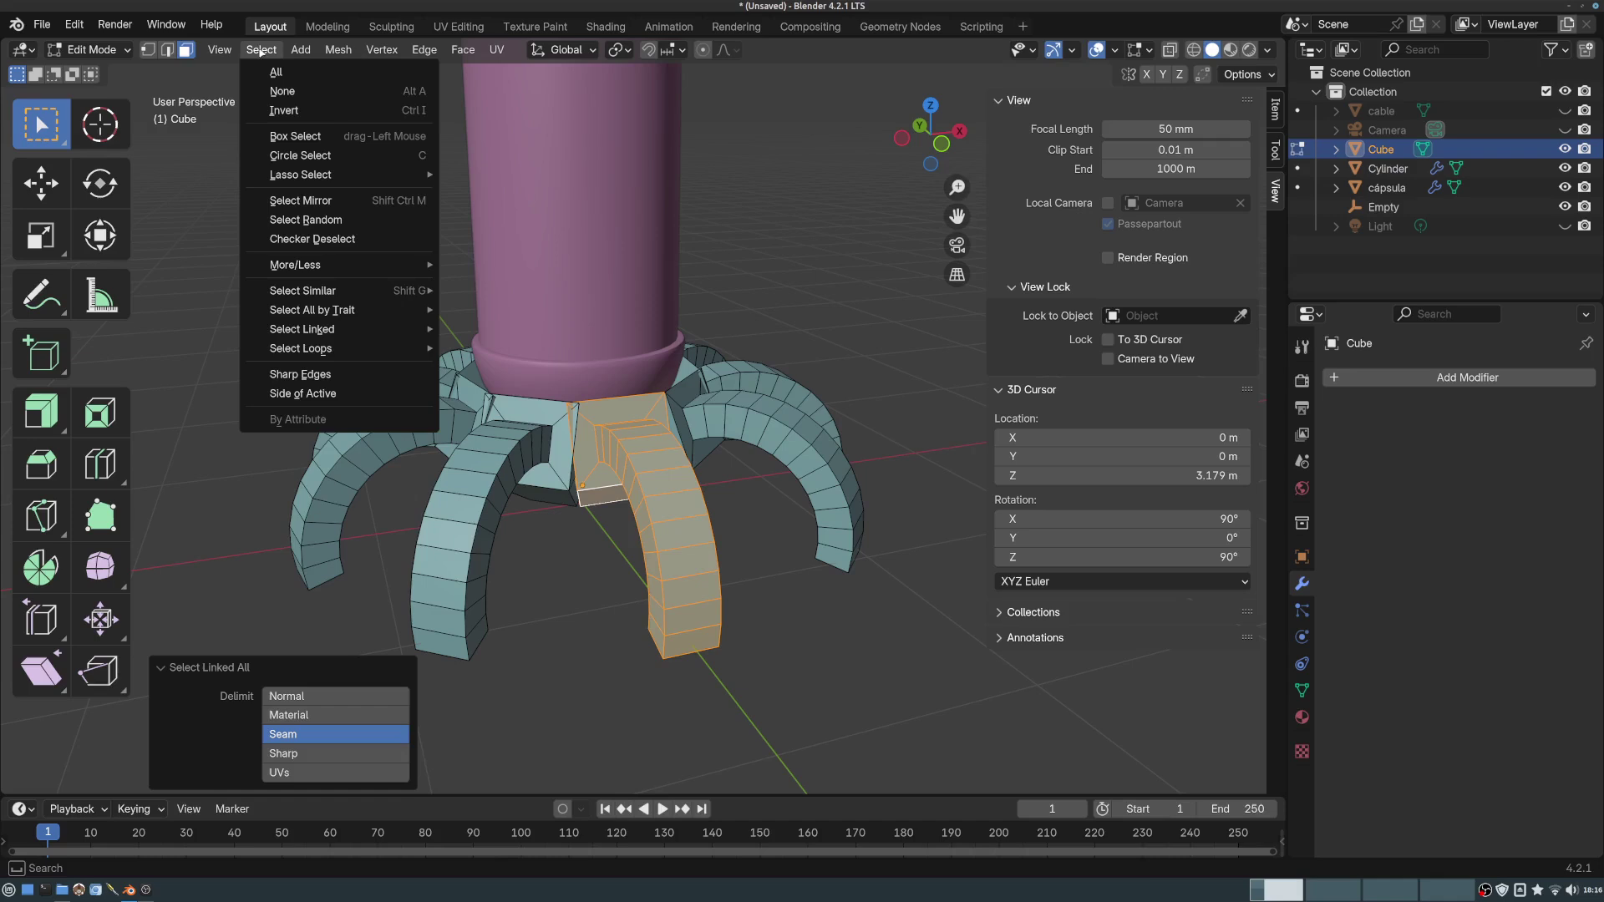
left_click(283, 108)
key("x")
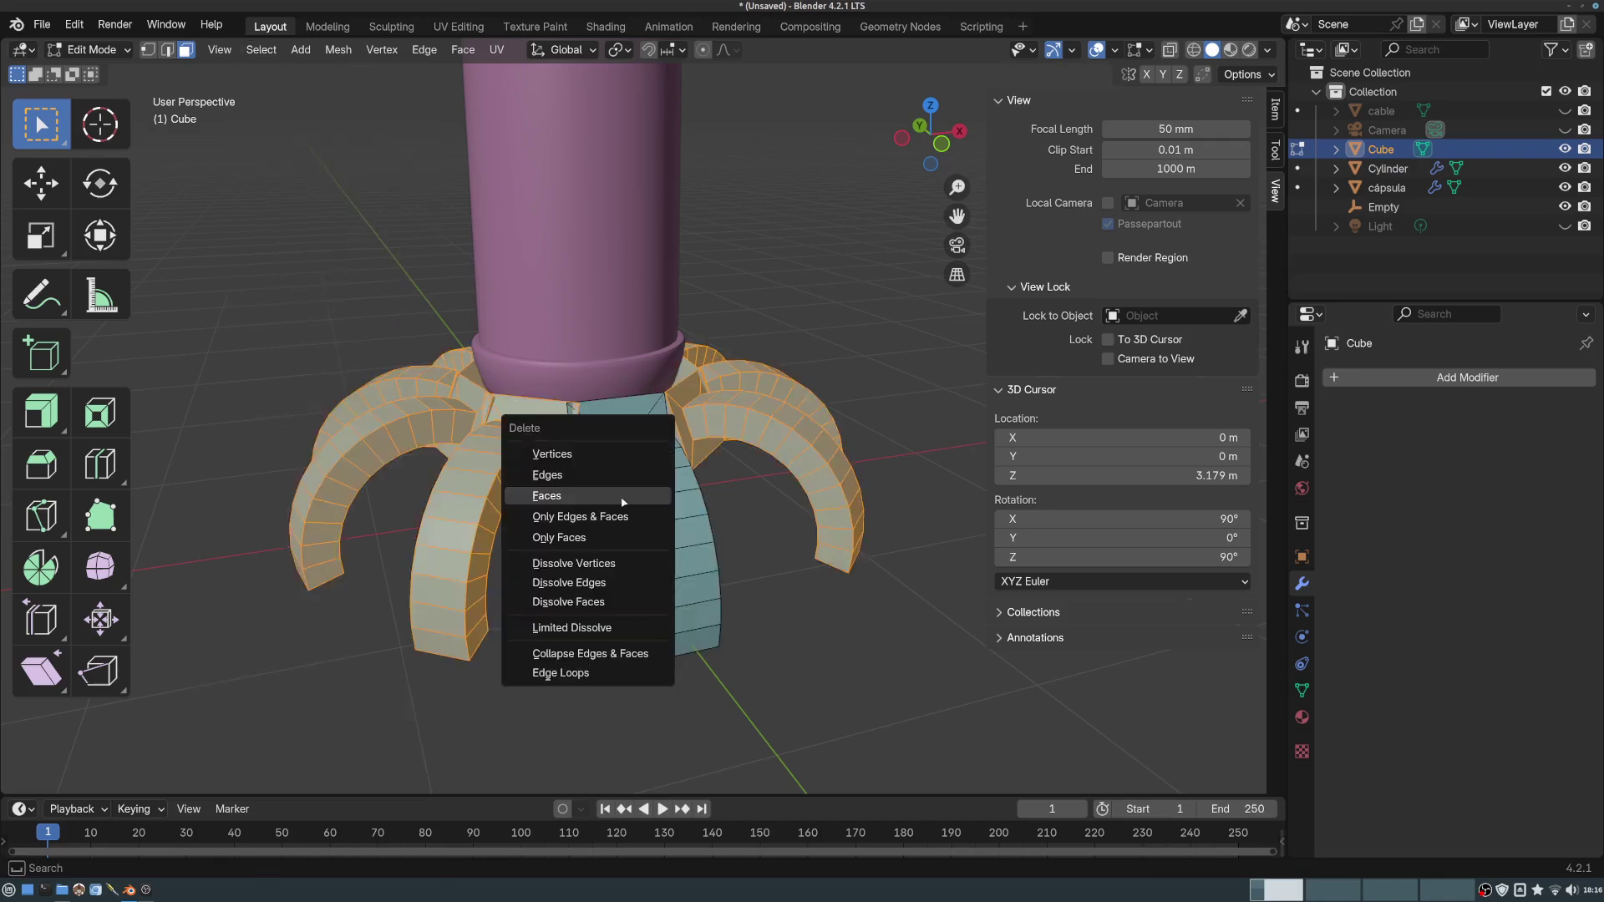
left_click(617, 502)
middle_click_drag(617, 502, 739, 359)
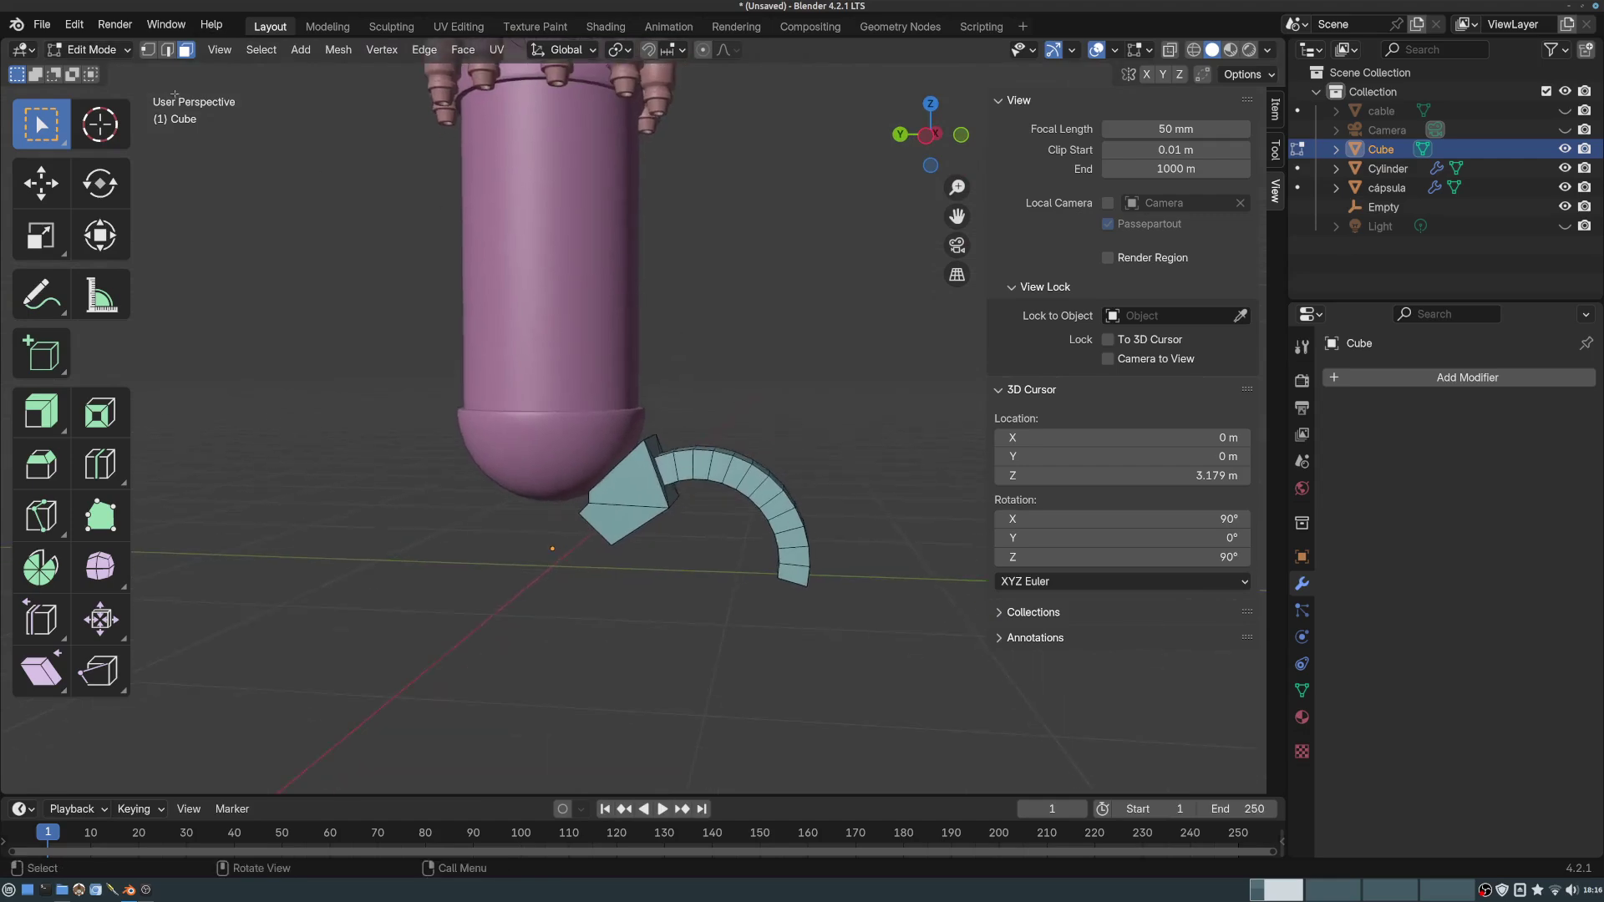
left_click(92, 49)
left_click(92, 69)
- Copy the Array modifier from the pipes to the single leg using Copy to Selected
middle_click_drag(618, 317, 587, 299)
scroll(619, 325, "up", 1)
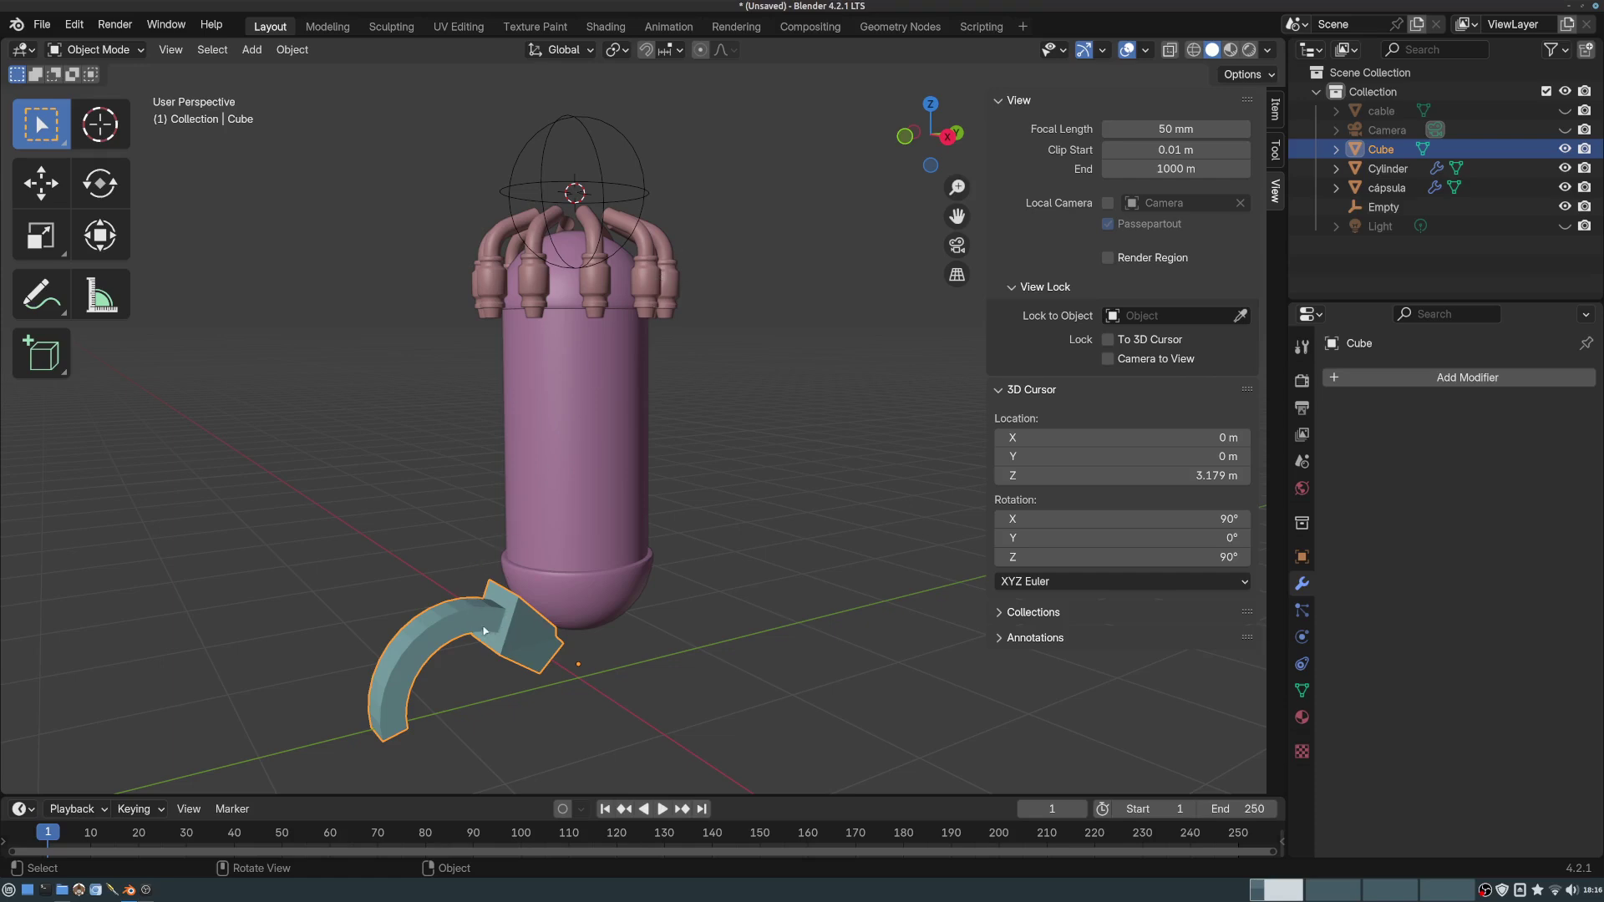
left_click(535, 284, "shift")
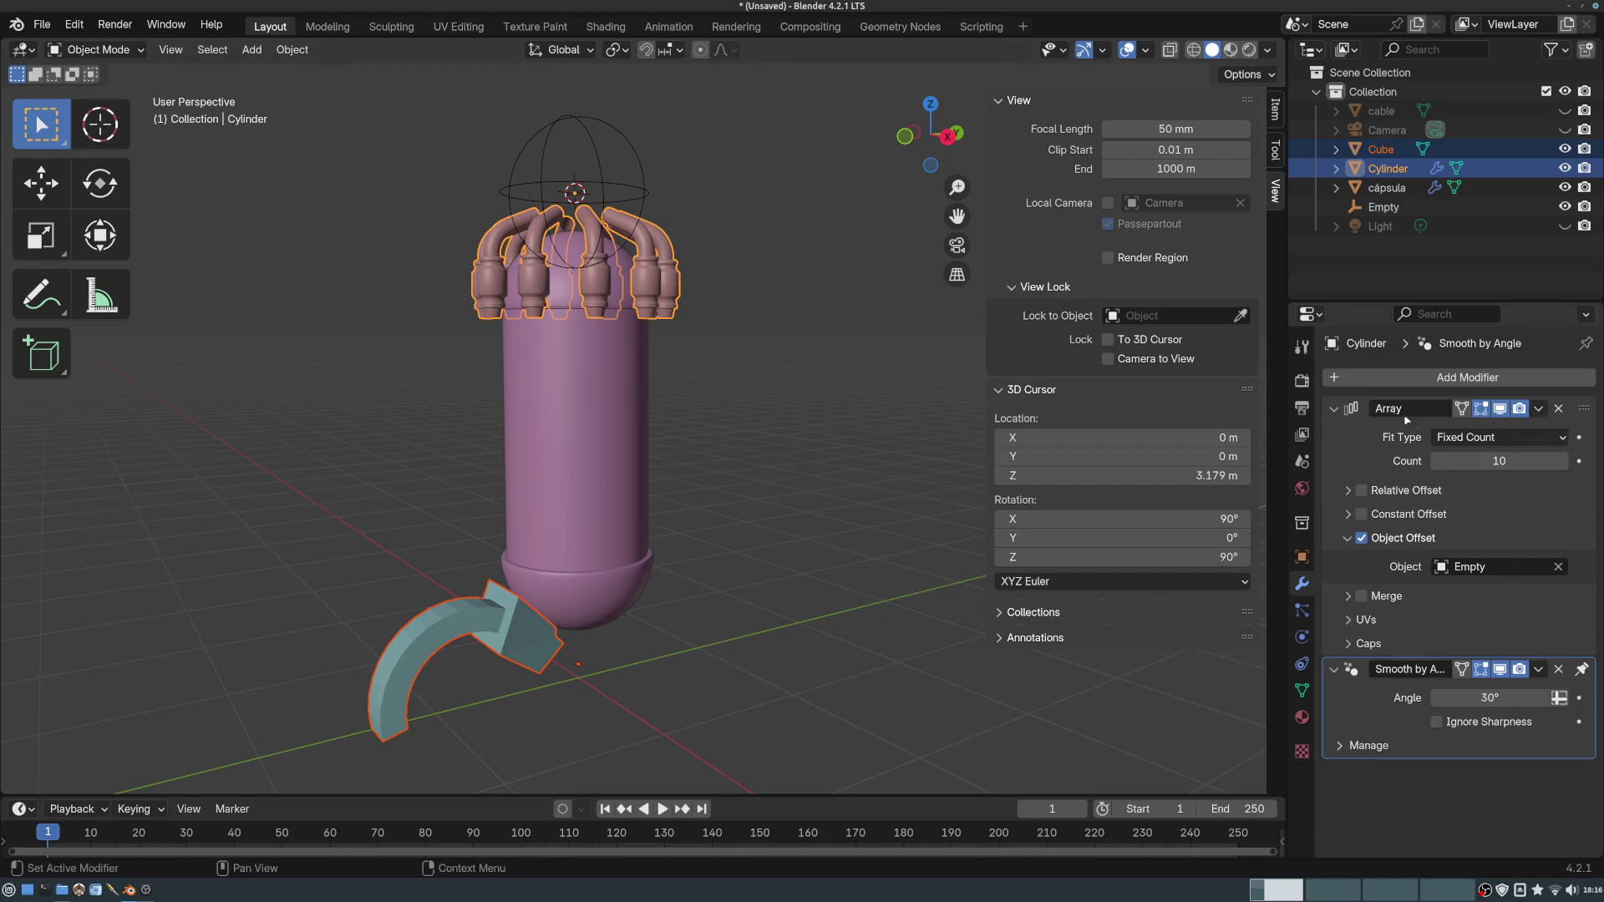
left_click(1538, 410)
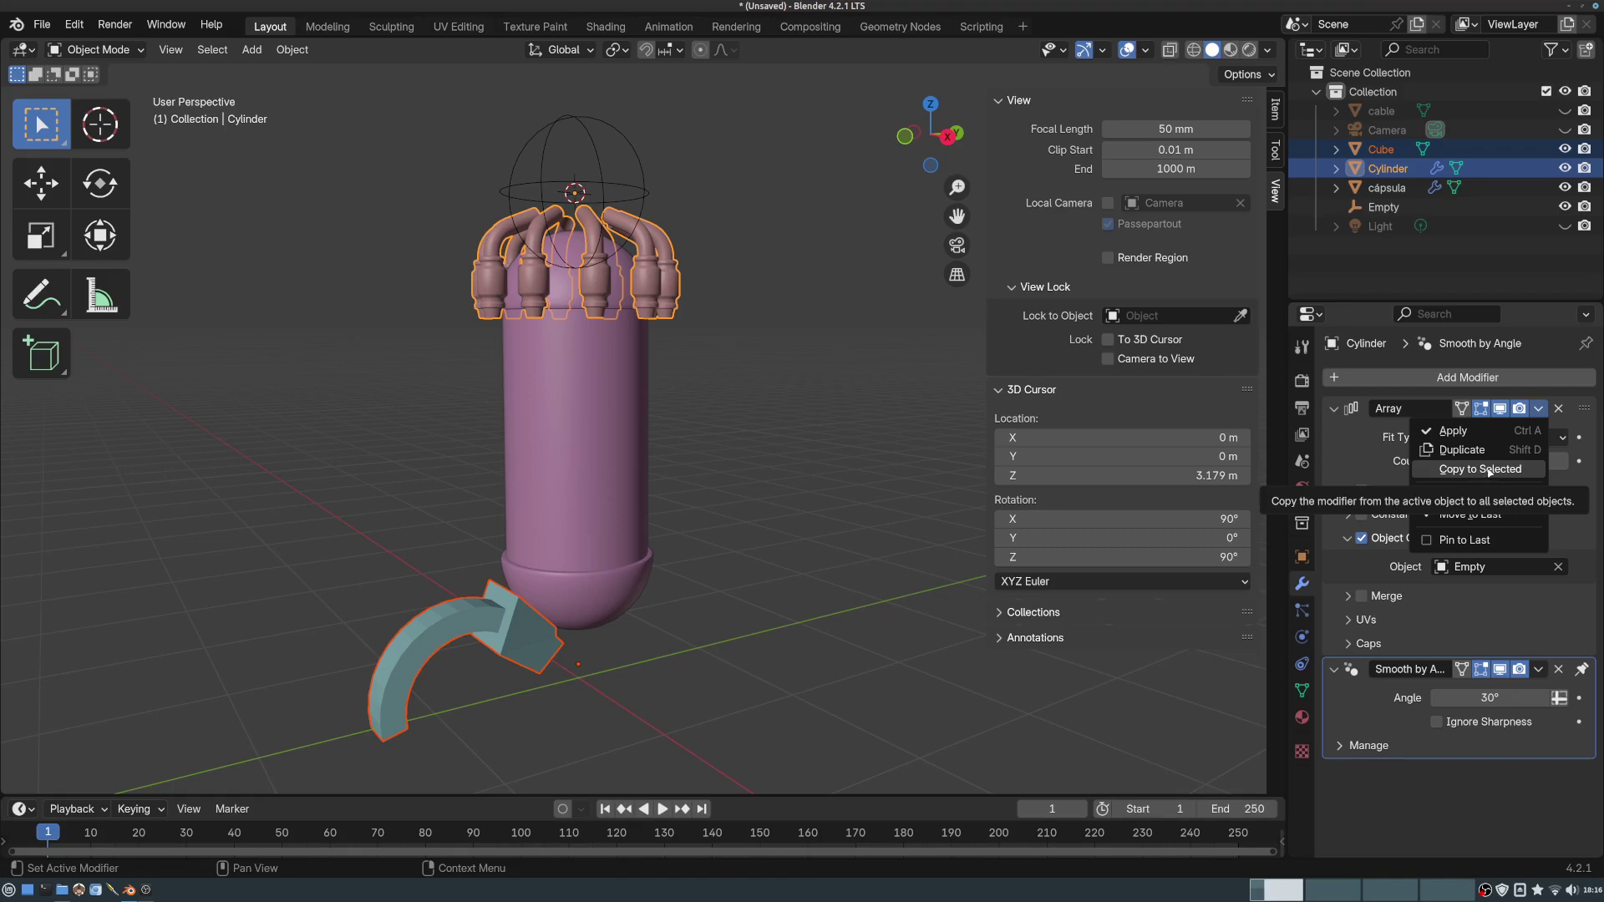
left_click(1488, 469)
- Examine the arrayed legs in perspective and from the top view
middle_click_drag(630, 501, 655, 395)
scroll(637, 479, "down", 3)
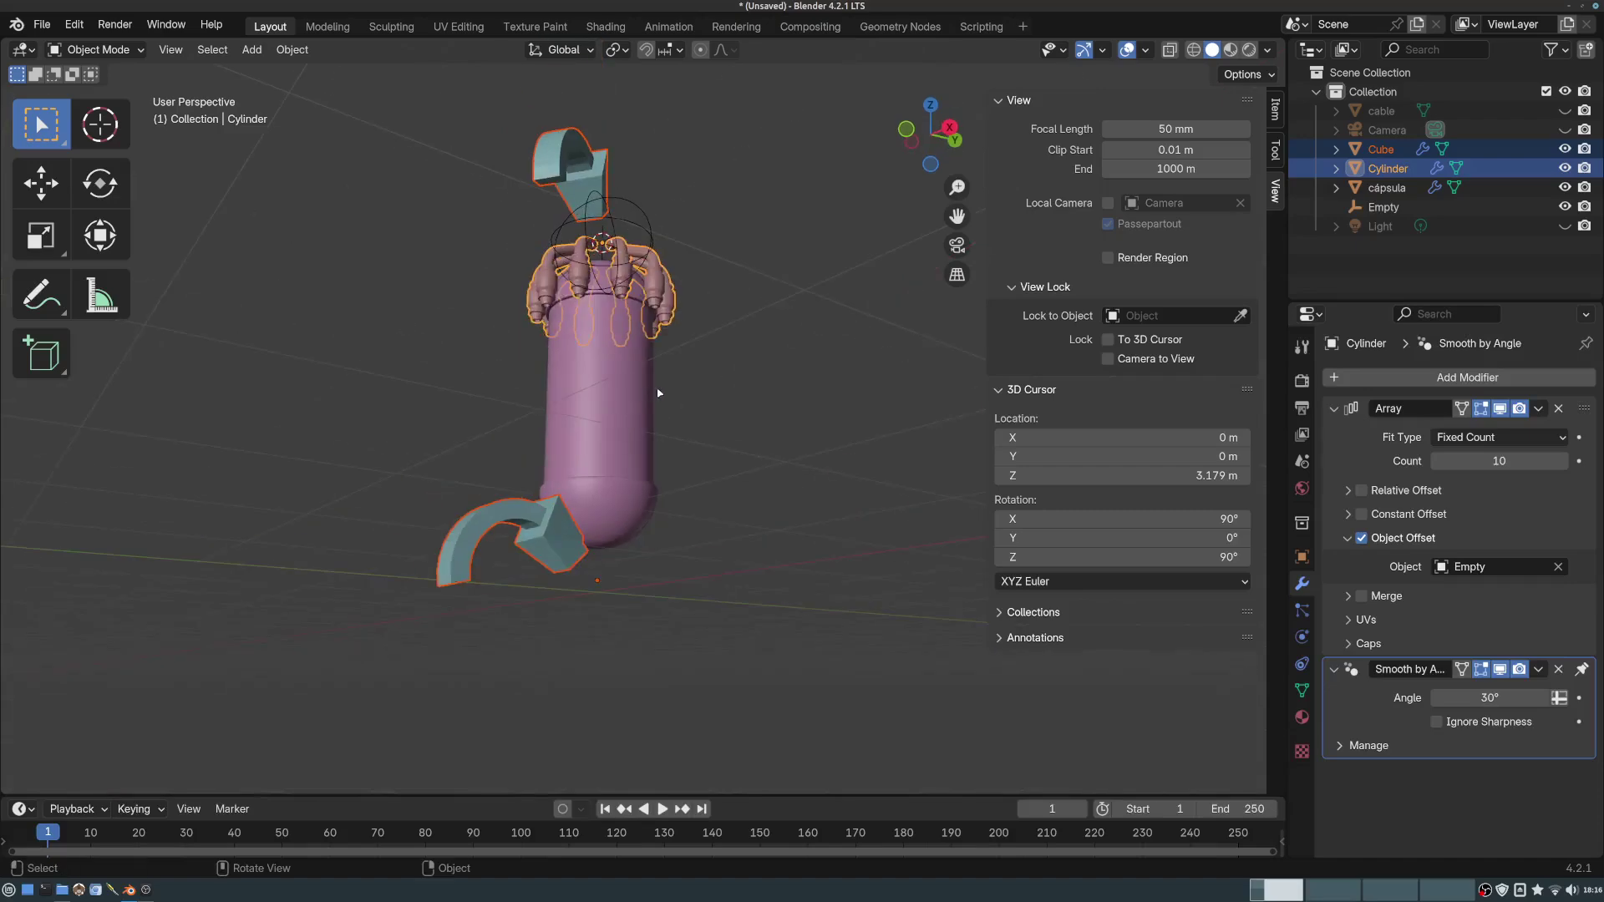
key("Left")
key("KP_7")
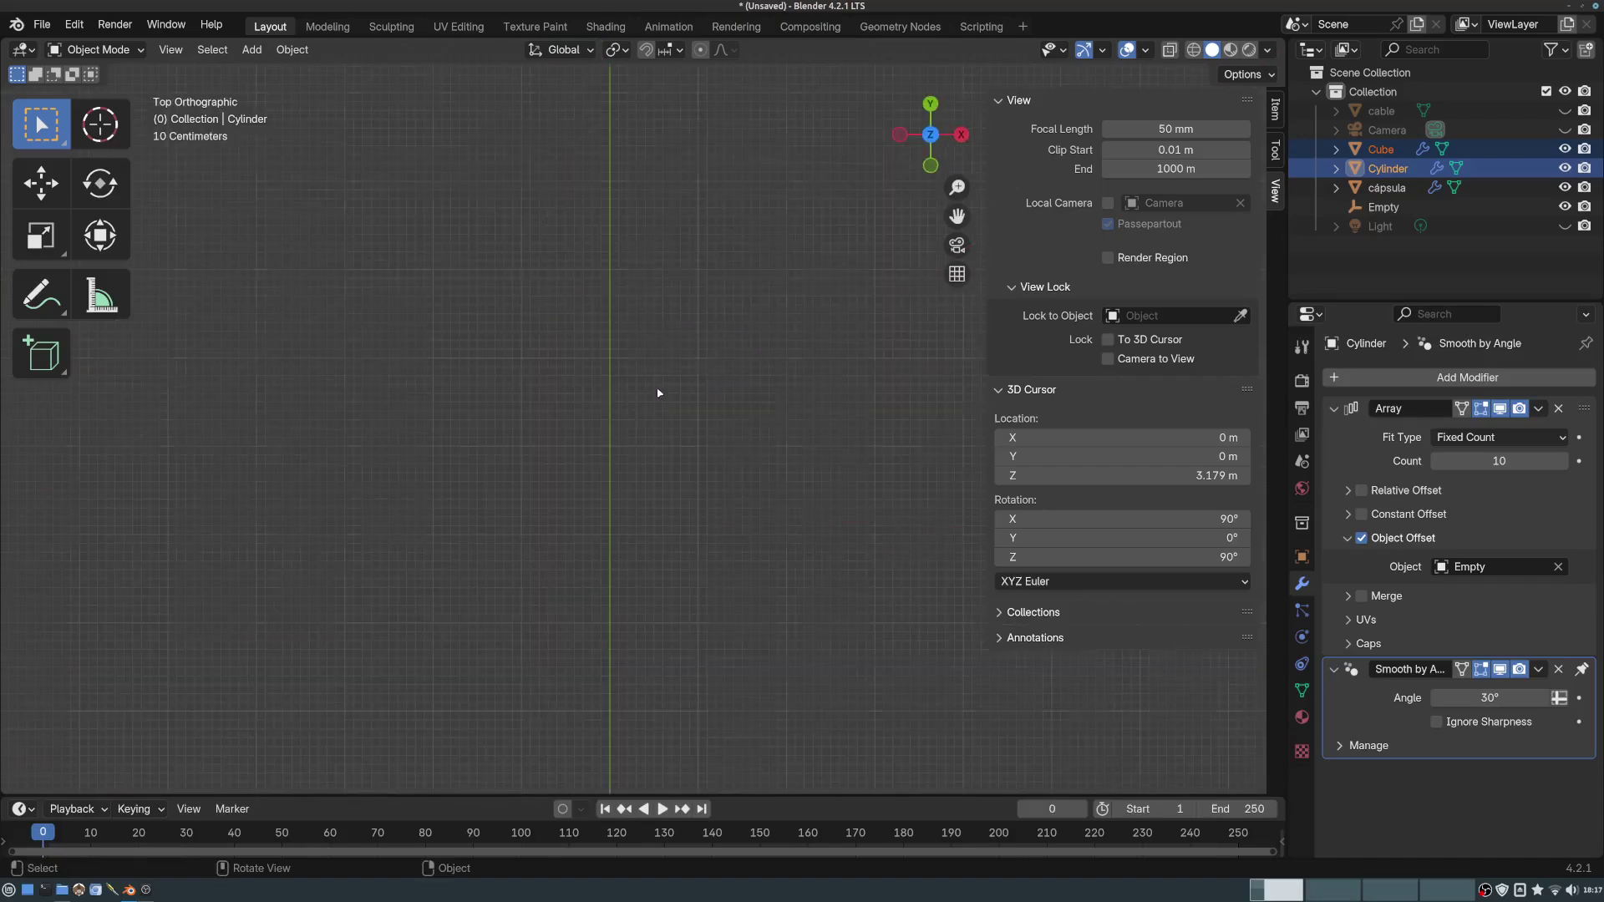
middle_click_drag(678, 200, 701, 860, "shift")
middle_click_drag(668, 549, 714, 439, "ctrl")
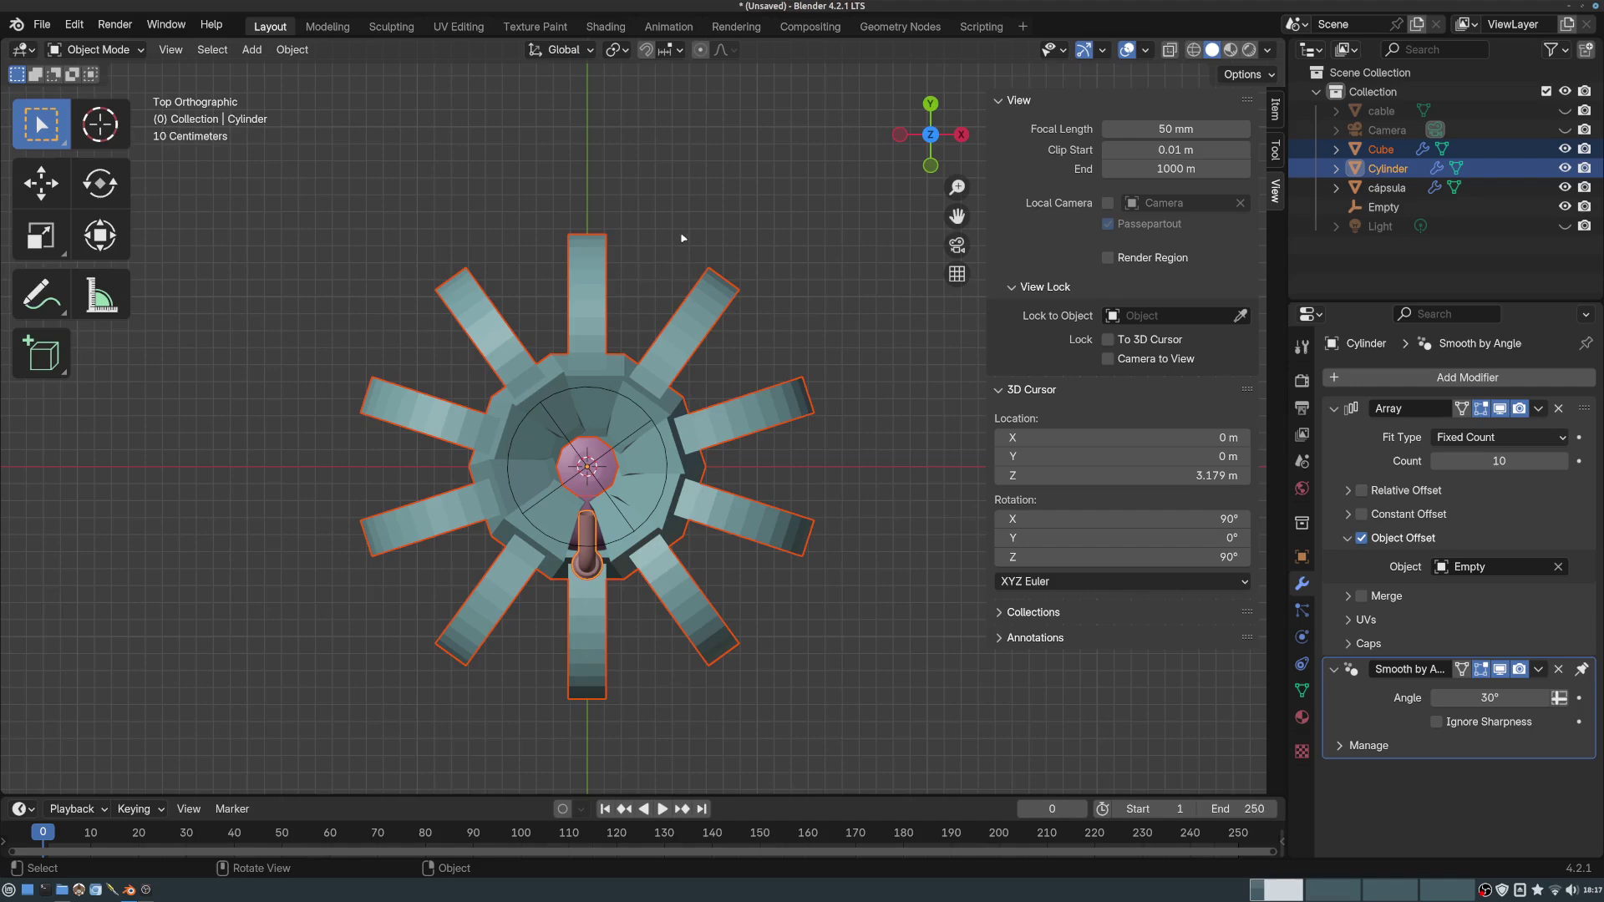
middle_click_drag(678, 236, 708, 648)
scroll(719, 275, "up", 4)
scroll(722, 269, "down", 6)
scroll(715, 388, "up", 6)
scroll(706, 313, "down", 2)
scroll(616, 286, "up", 2)
- Compare the empty above the capsule with the leg object and its array settings
left_click(558, 256)
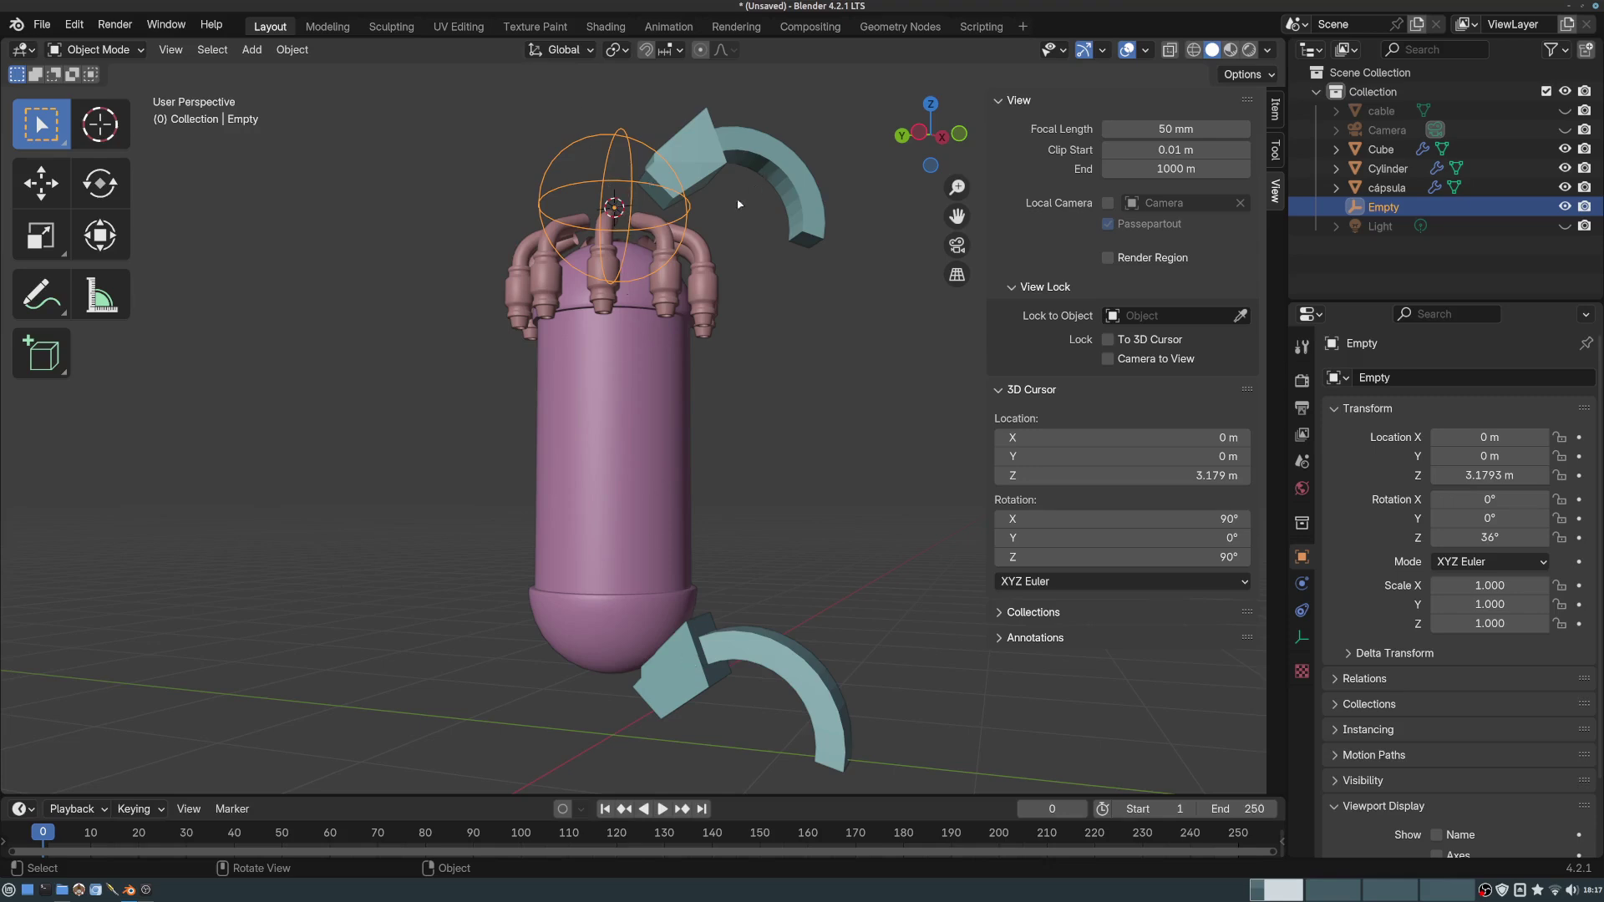
left_click(695, 678)
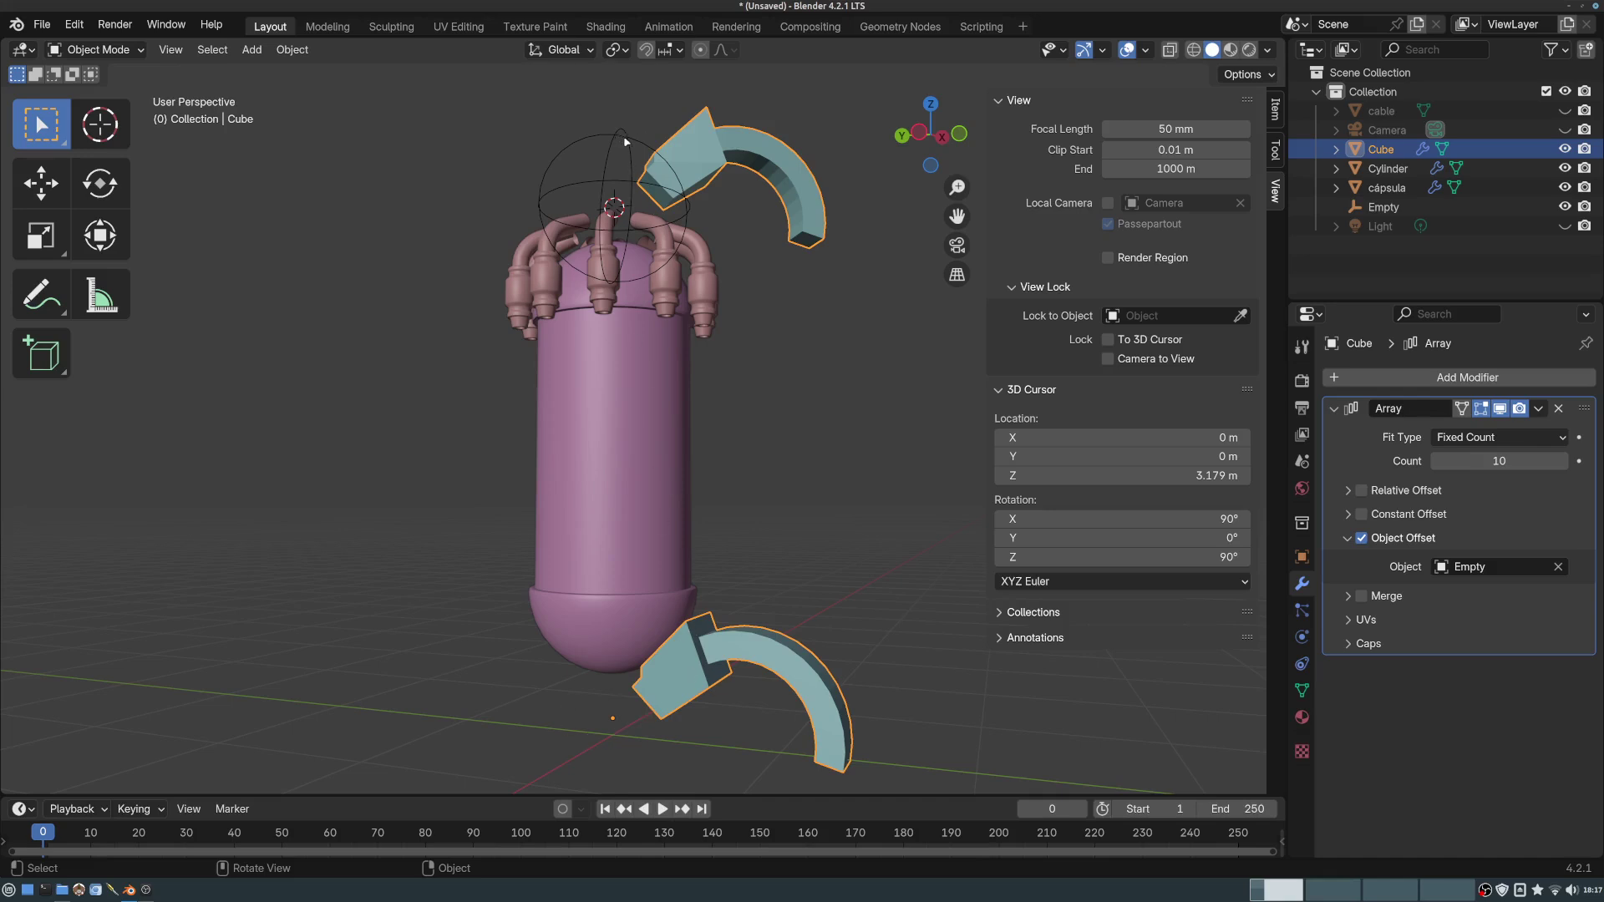
left_click(625, 233)
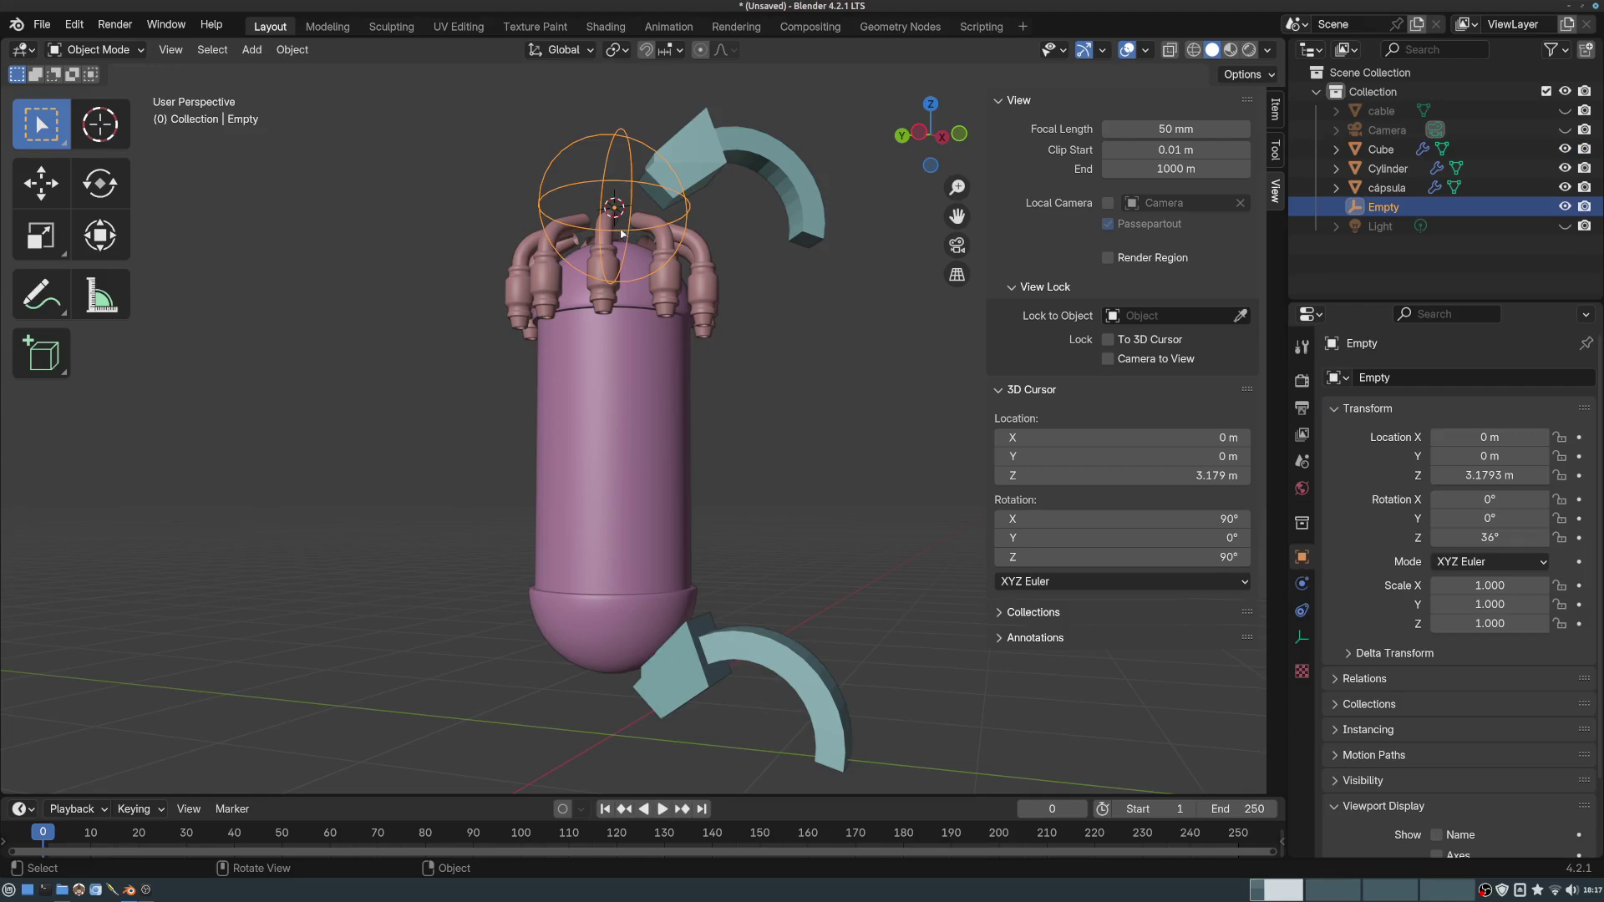
mouse_move(783, 335)
middle_mouse_down()
mouse_move(749, 333)
mouse_move(723, 400)
mouse_move(710, 387)
middle_mouse_up()
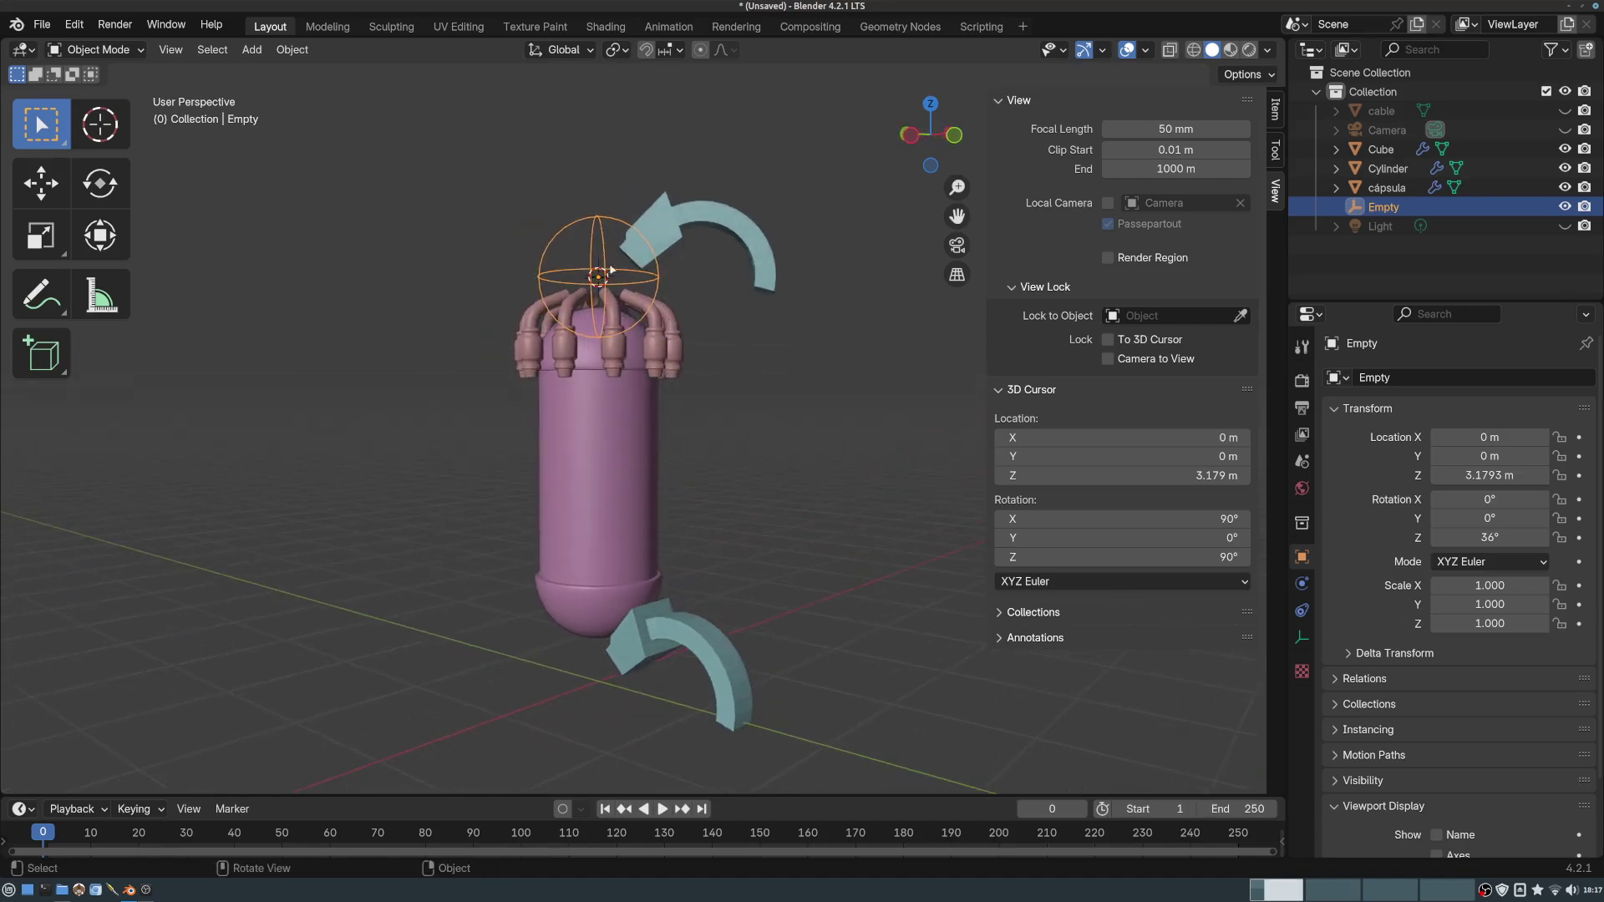
left_click(692, 203)
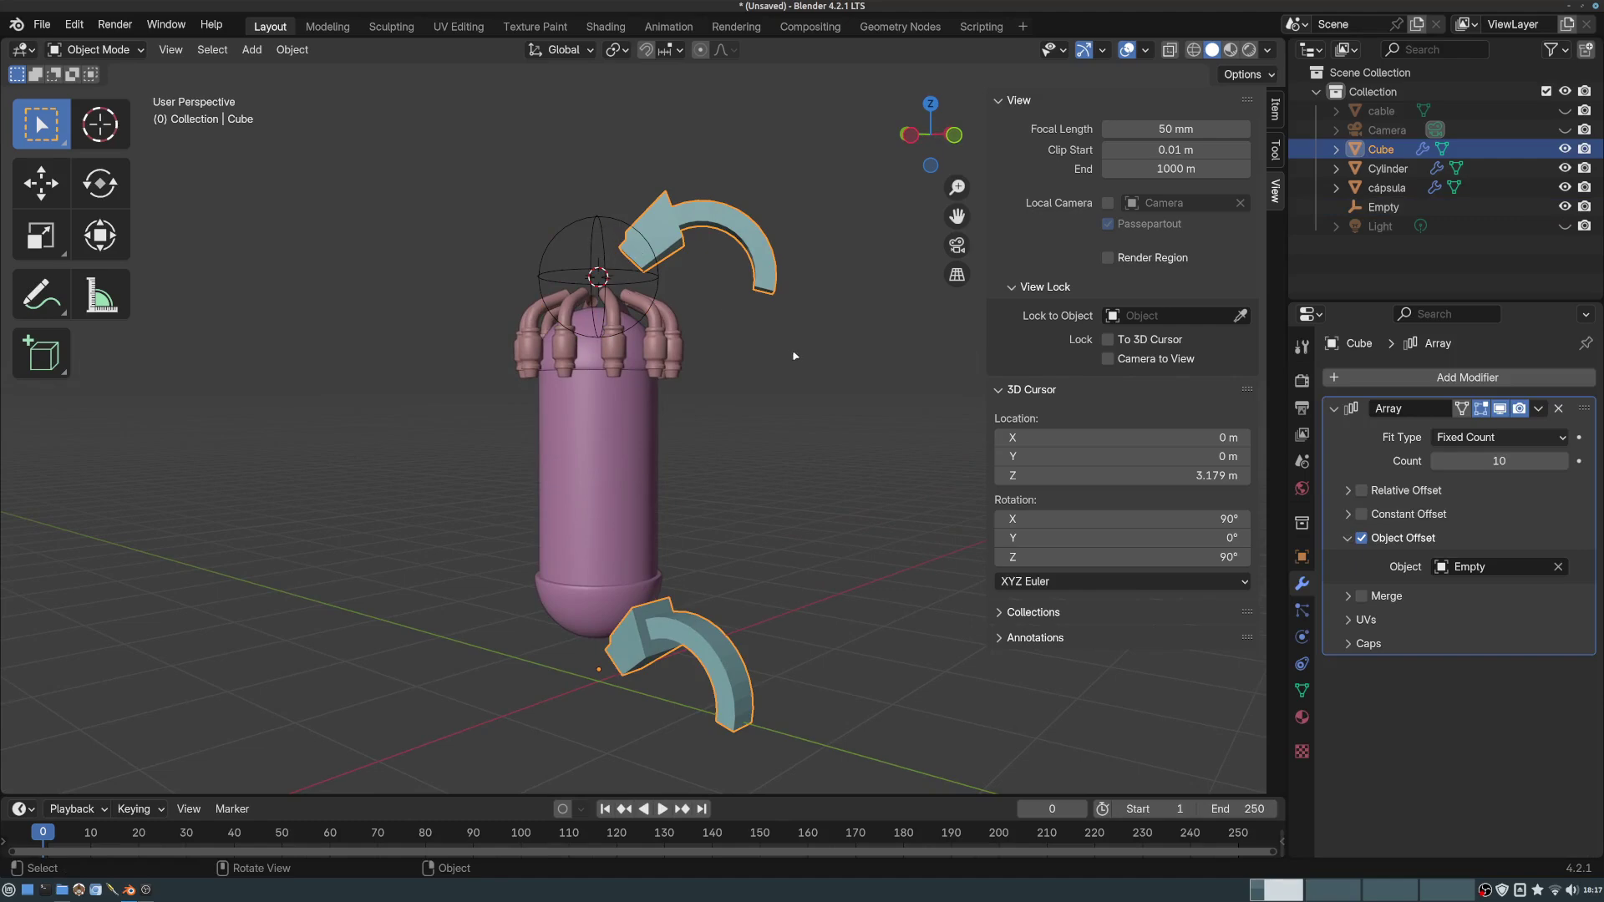
middle_click_drag(794, 356, 672, 289)
middle_click_drag(648, 344, 726, 251, "ctrl")
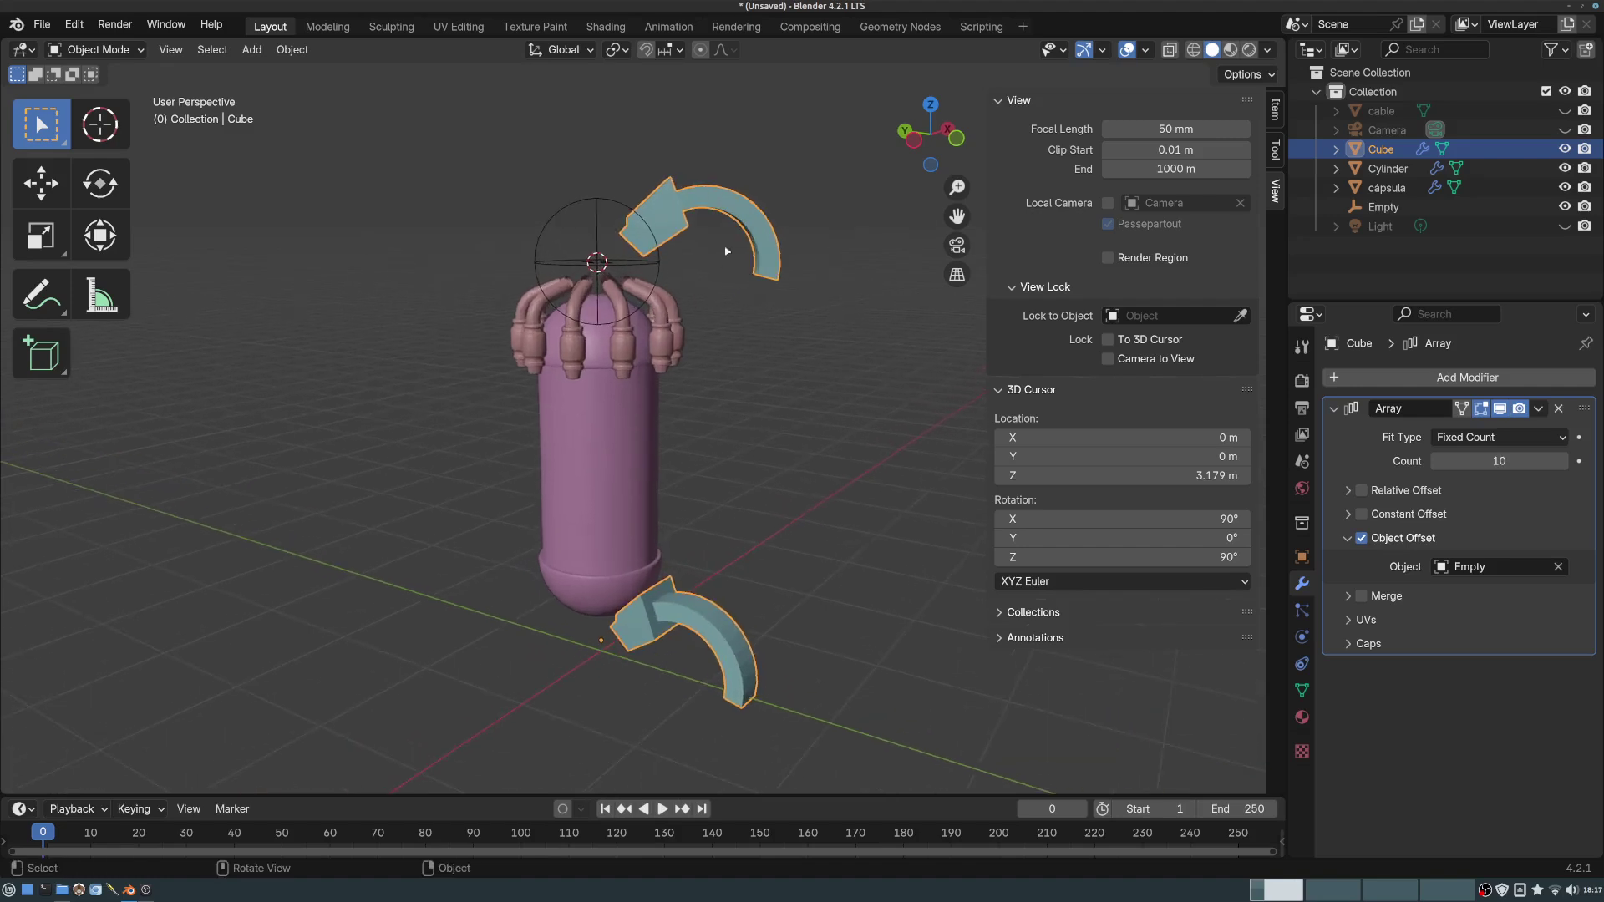
- Duplicate the empty and place the copy beside the capsule, offset about -0.91 m in X, 1.29 m in Y and -1.03 m in Z
left_click(603, 218)
middle_click_drag(603, 219, 666, 308)
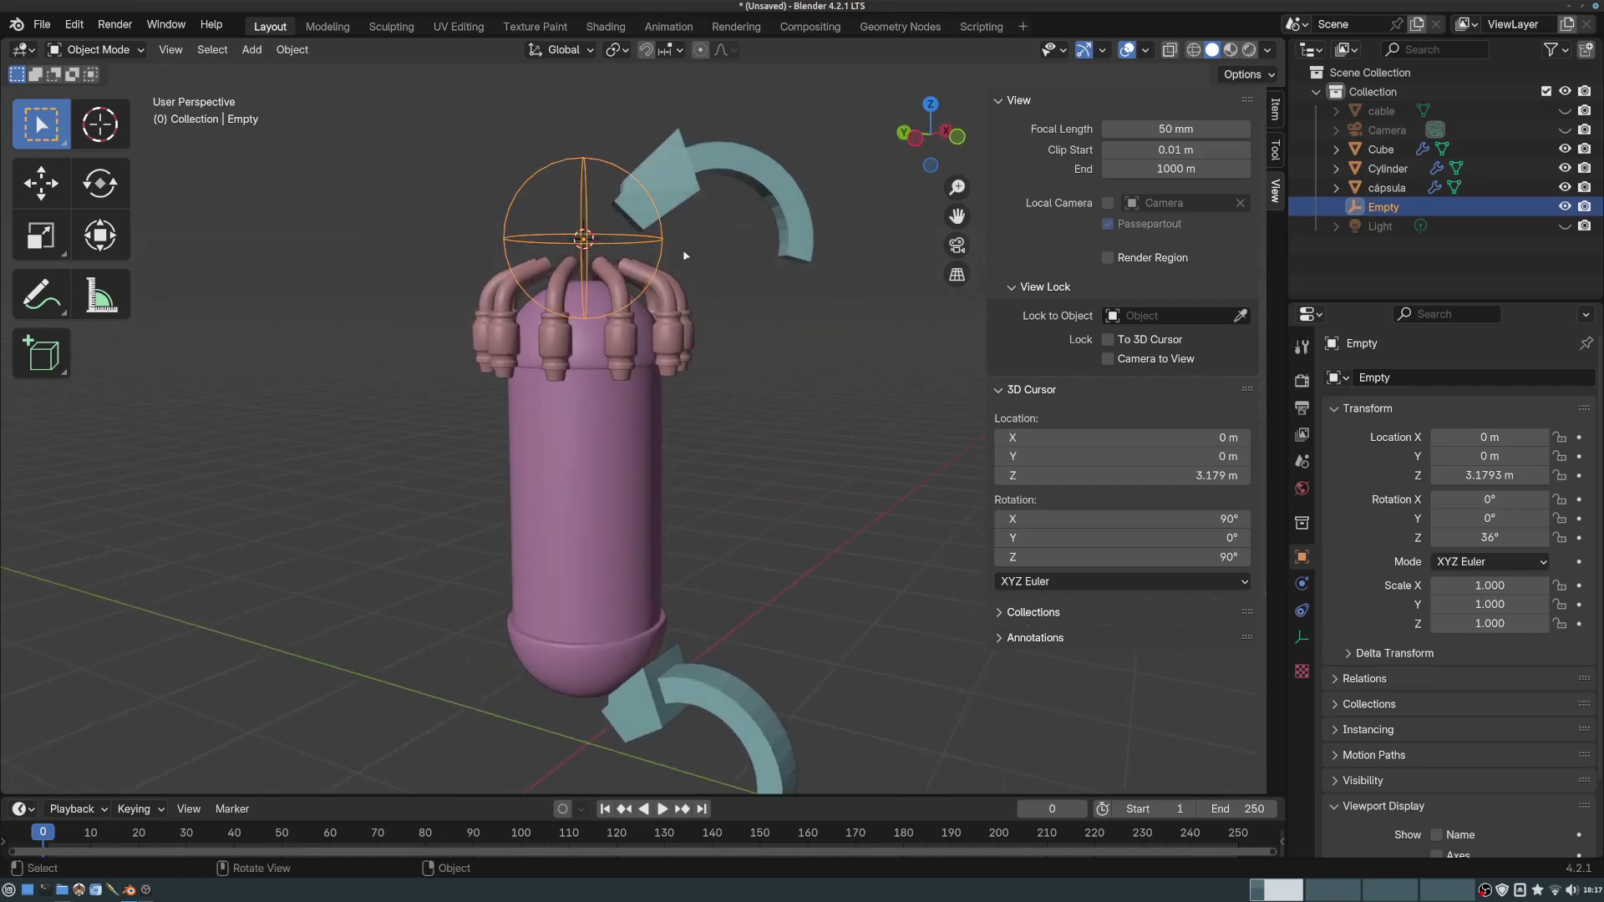
key("shift+d")
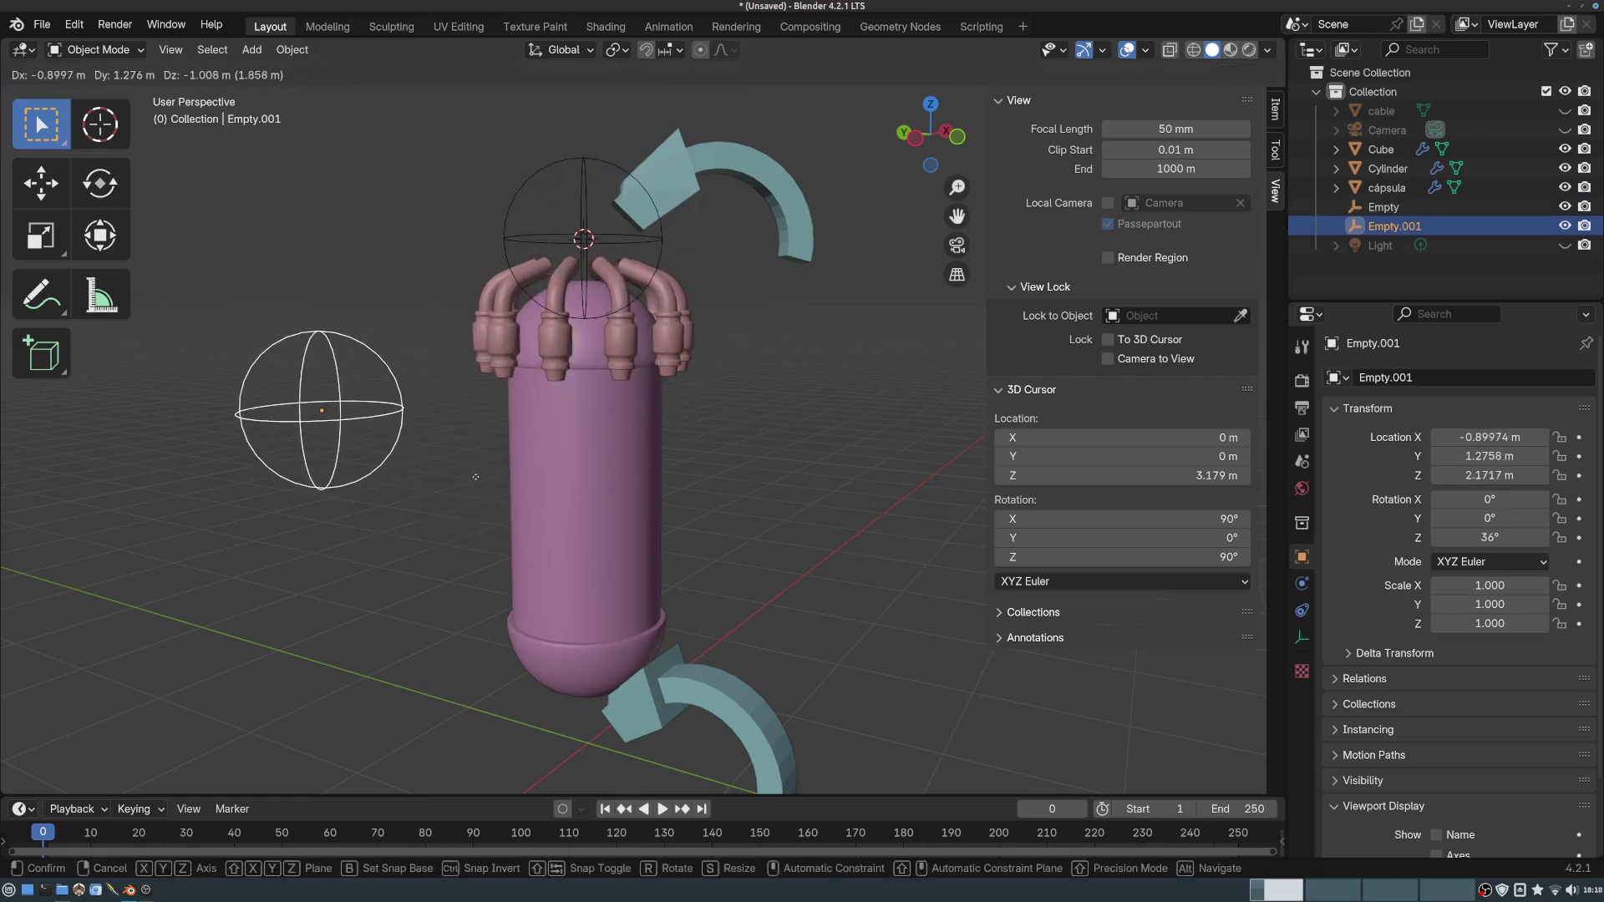
left_click(501, 488)
middle_click_drag(647, 597, 604, 503, "shift")
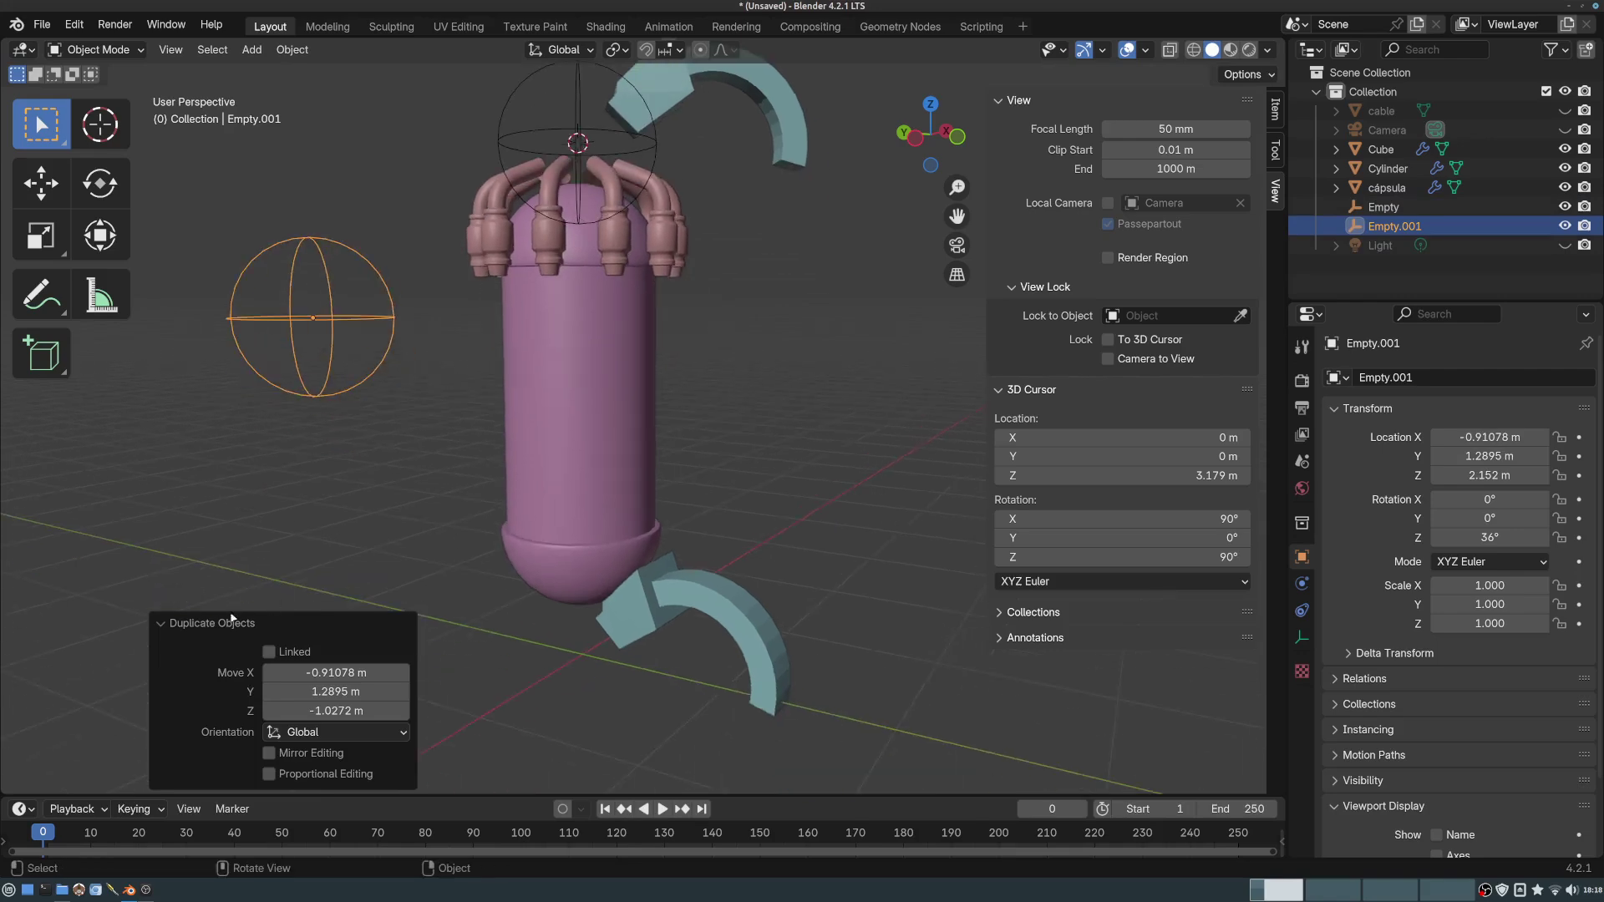
- Copy all location values from the leg object to the duplicated empty
left_click(671, 591)
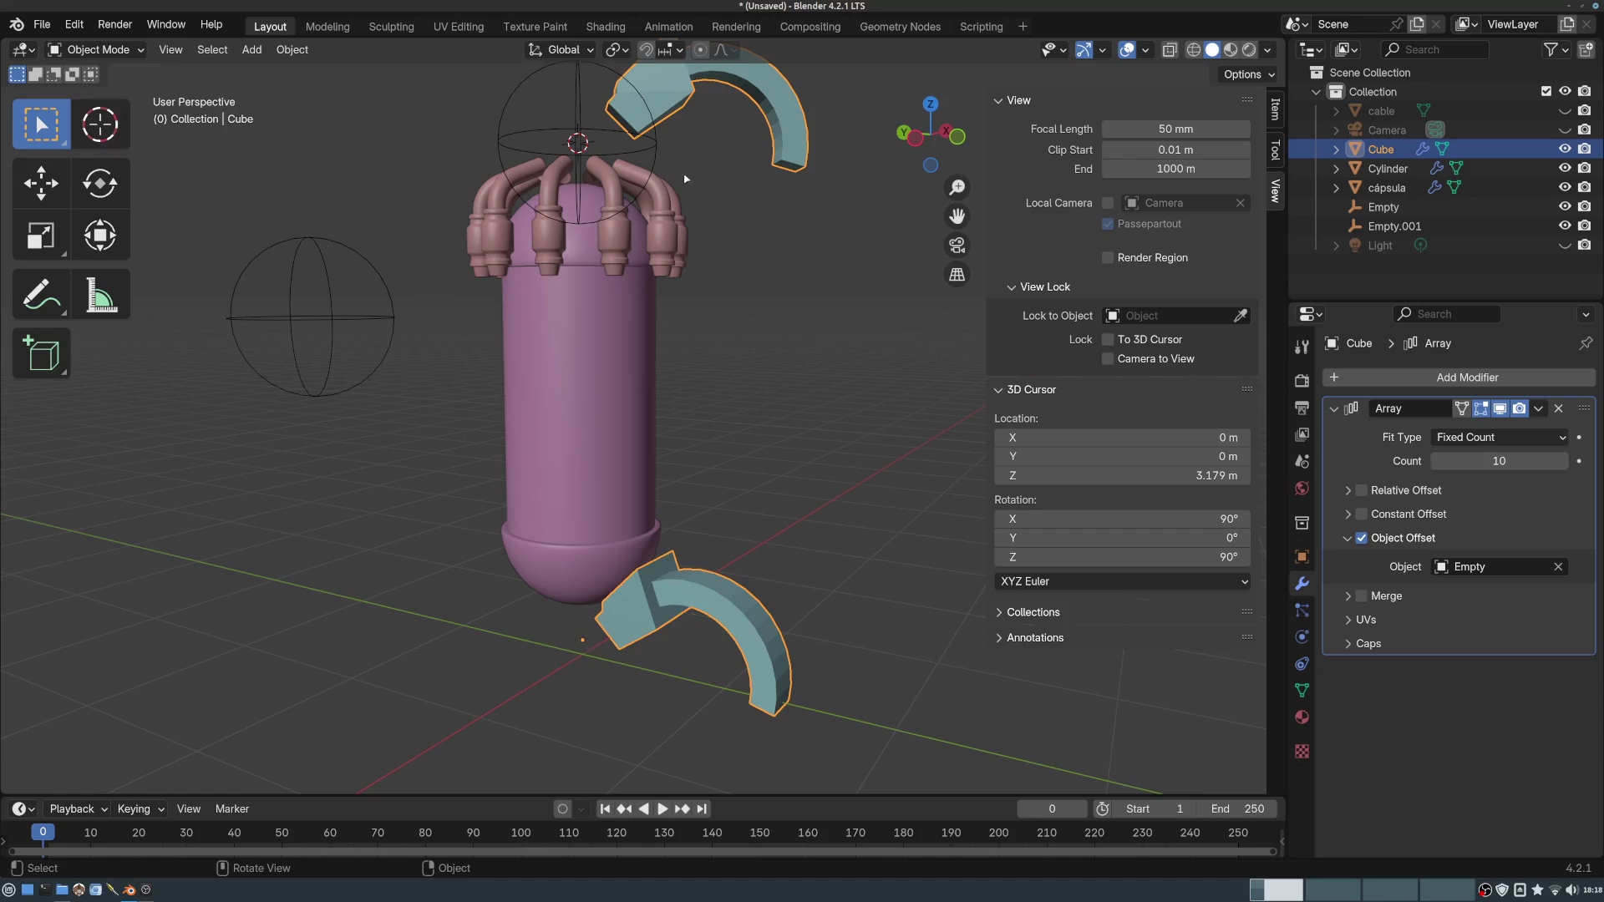
left_click(243, 318)
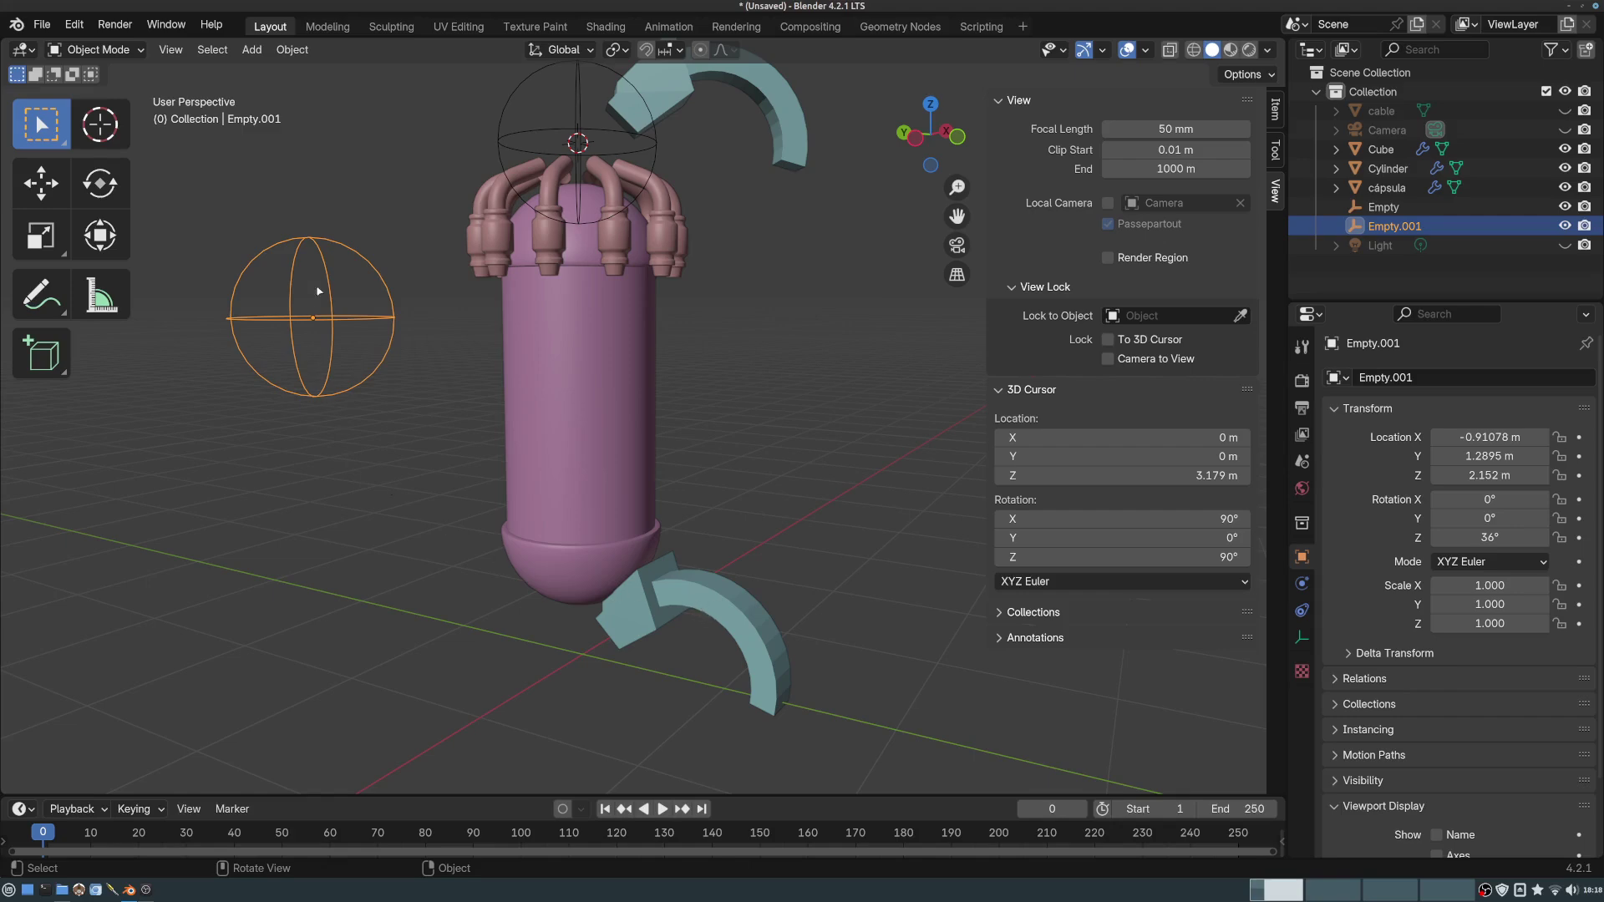
left_click(723, 606, "shift")
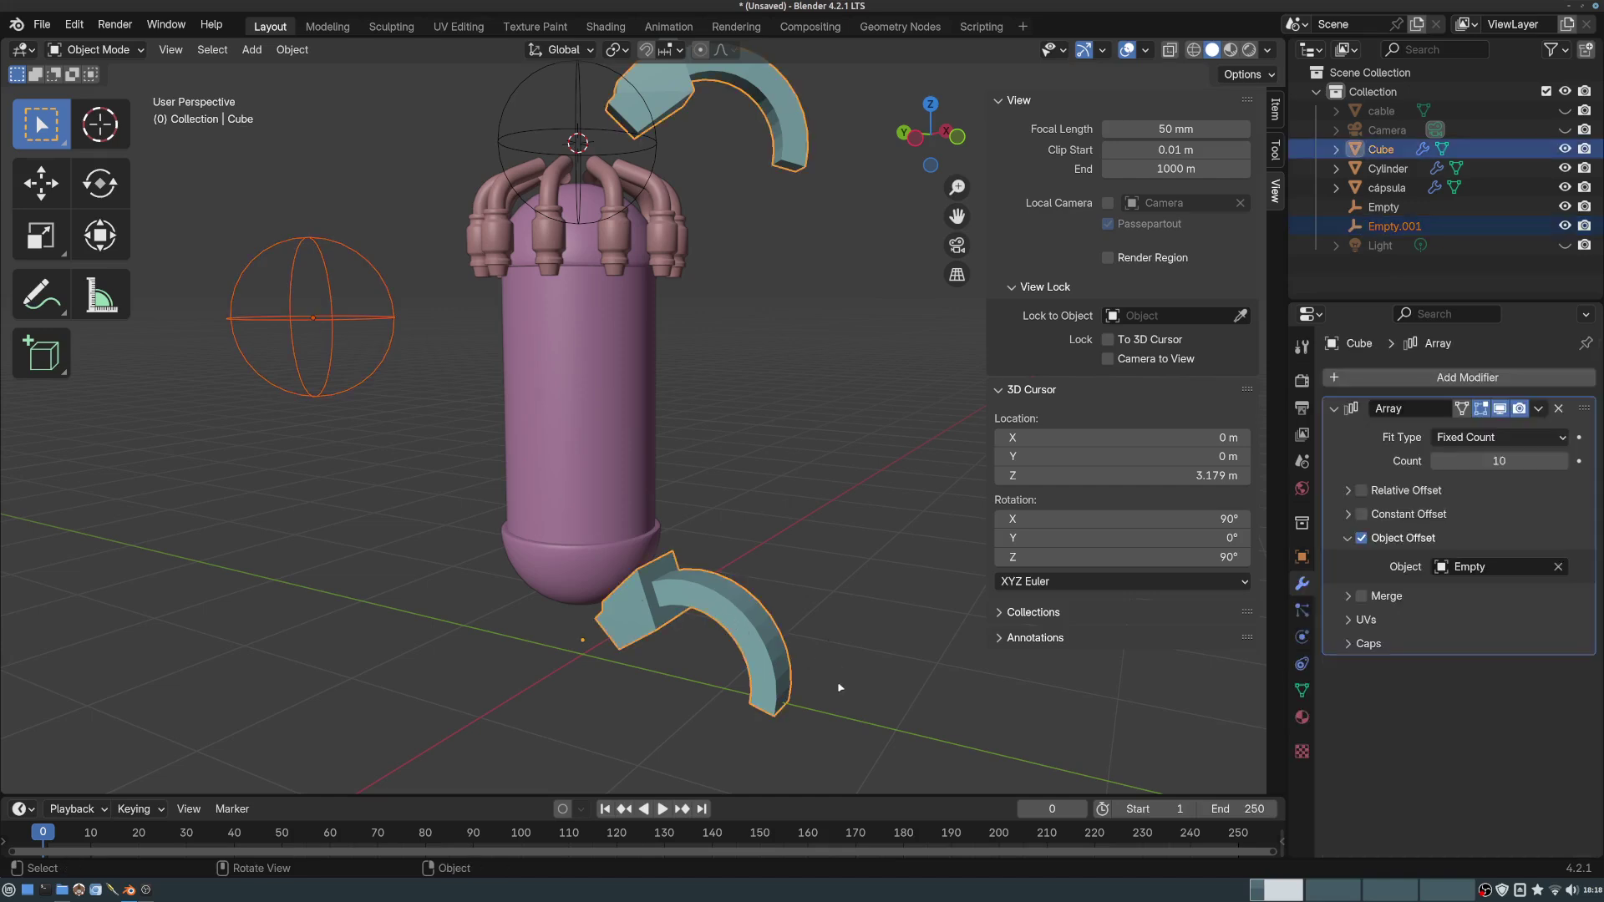
left_click(1301, 556)
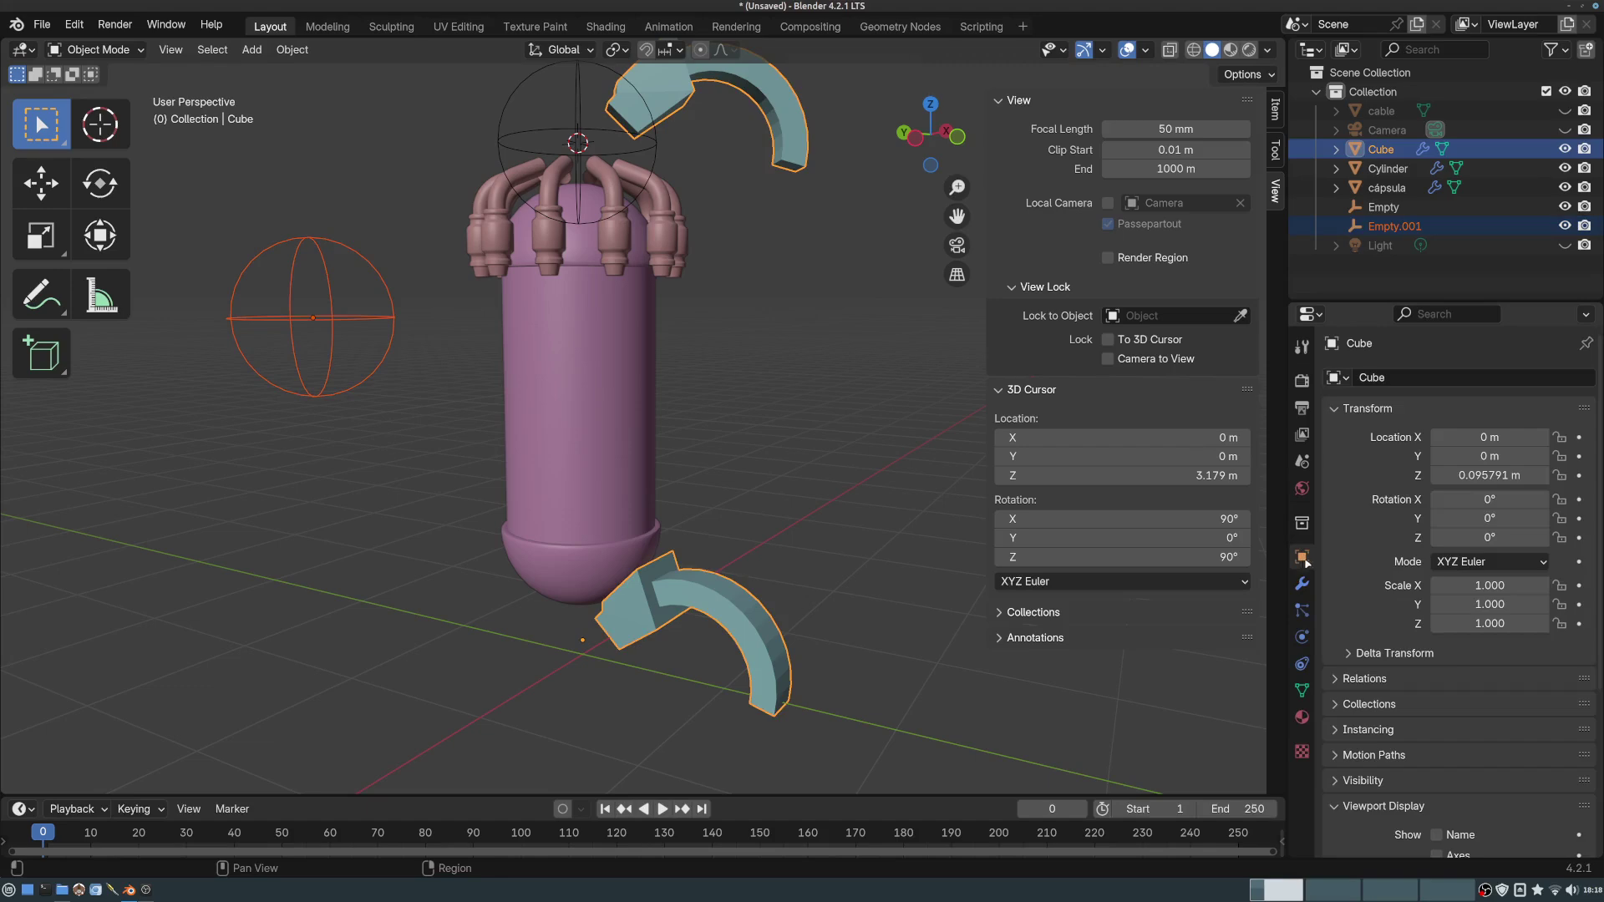
right_click(1481, 458)
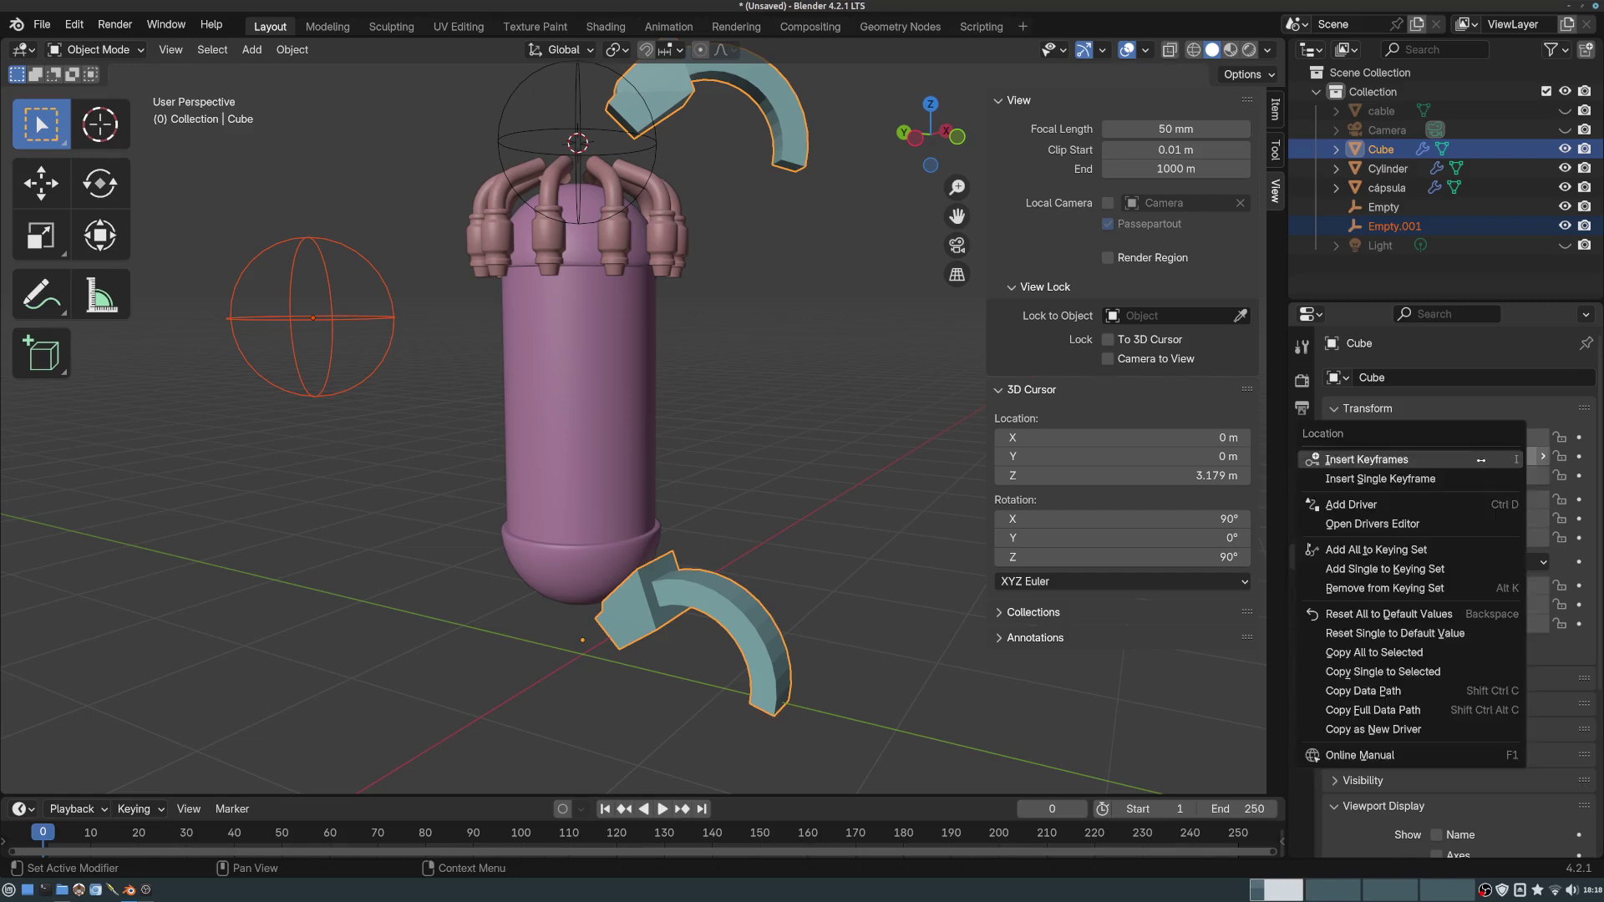
left_click(1388, 652)
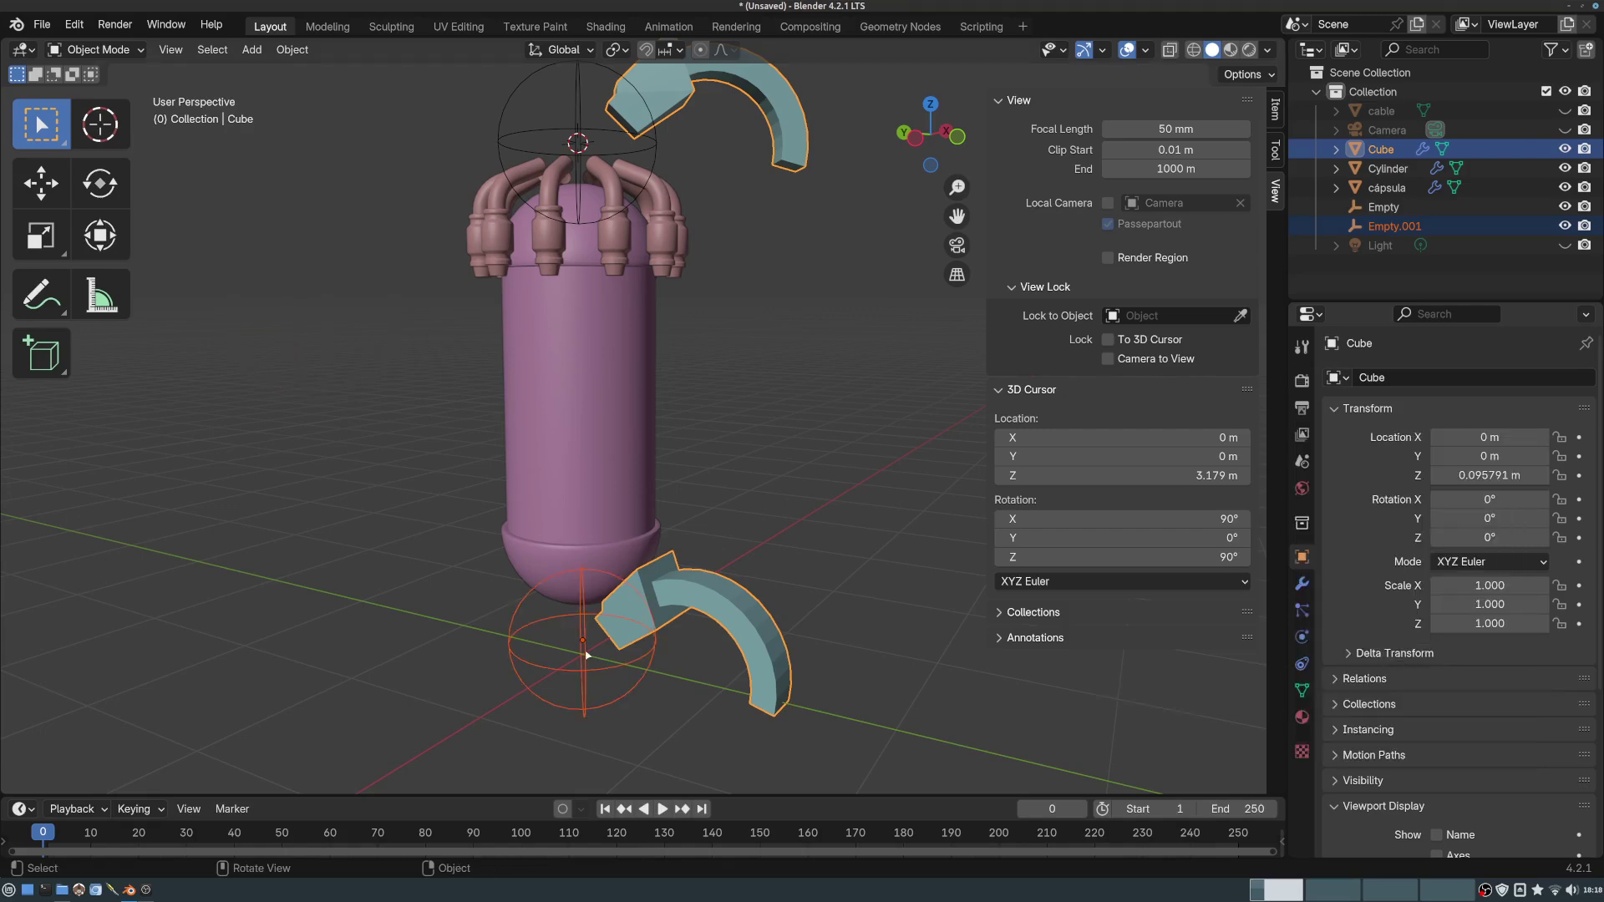
middle_click_drag(568, 648, 676, 601)
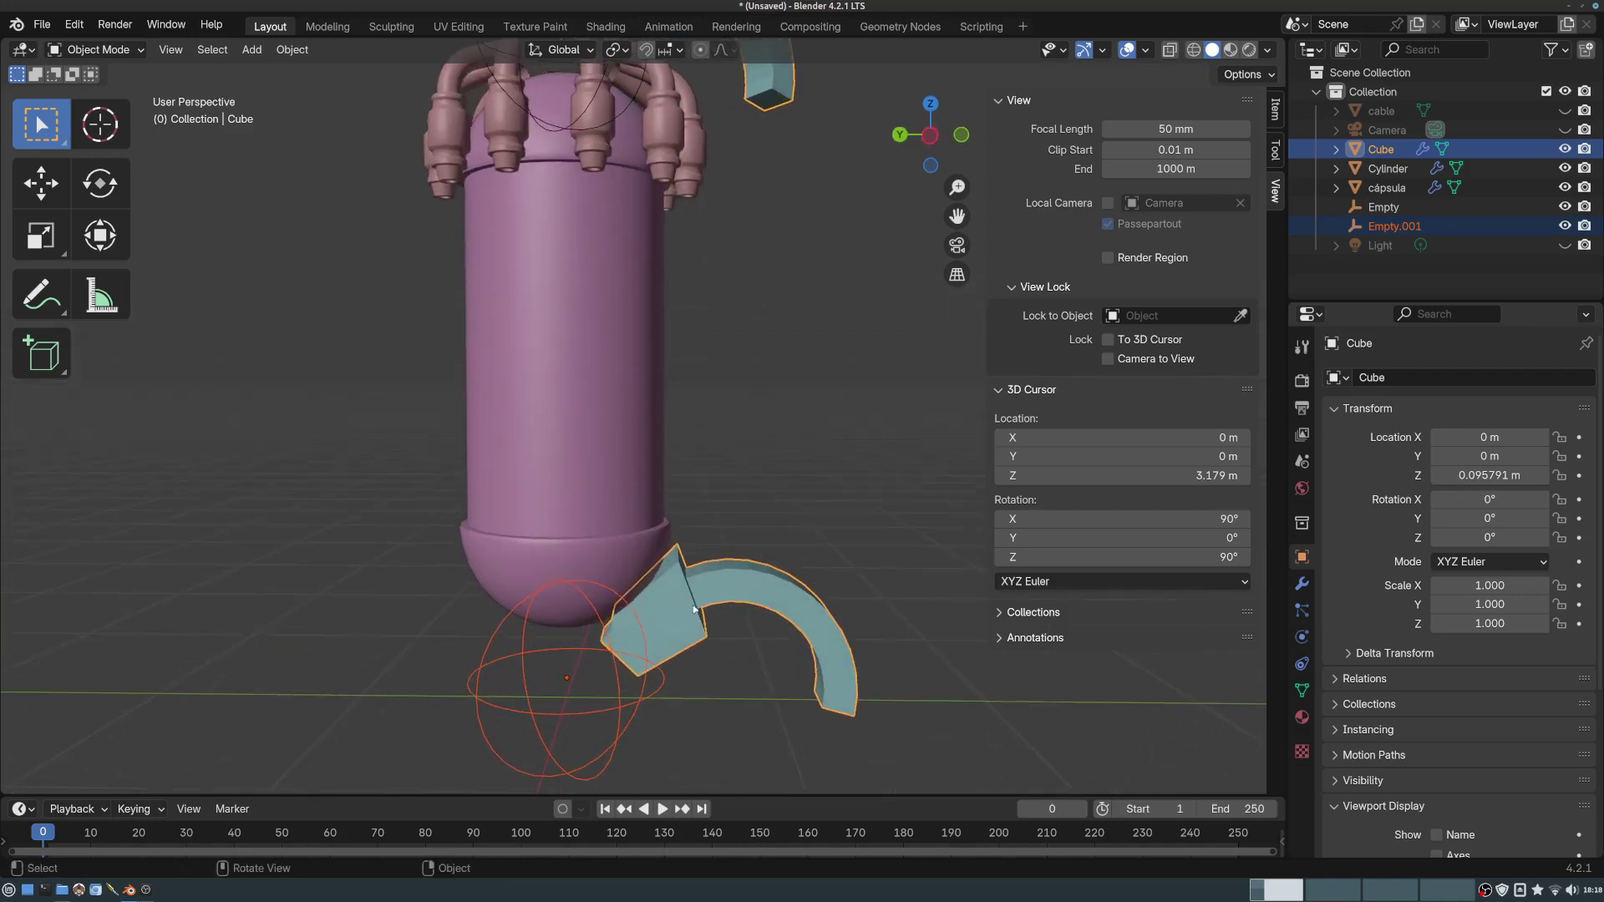
- Set the object offset of the leg's Array modifier to Empty.001
left_click(731, 583)
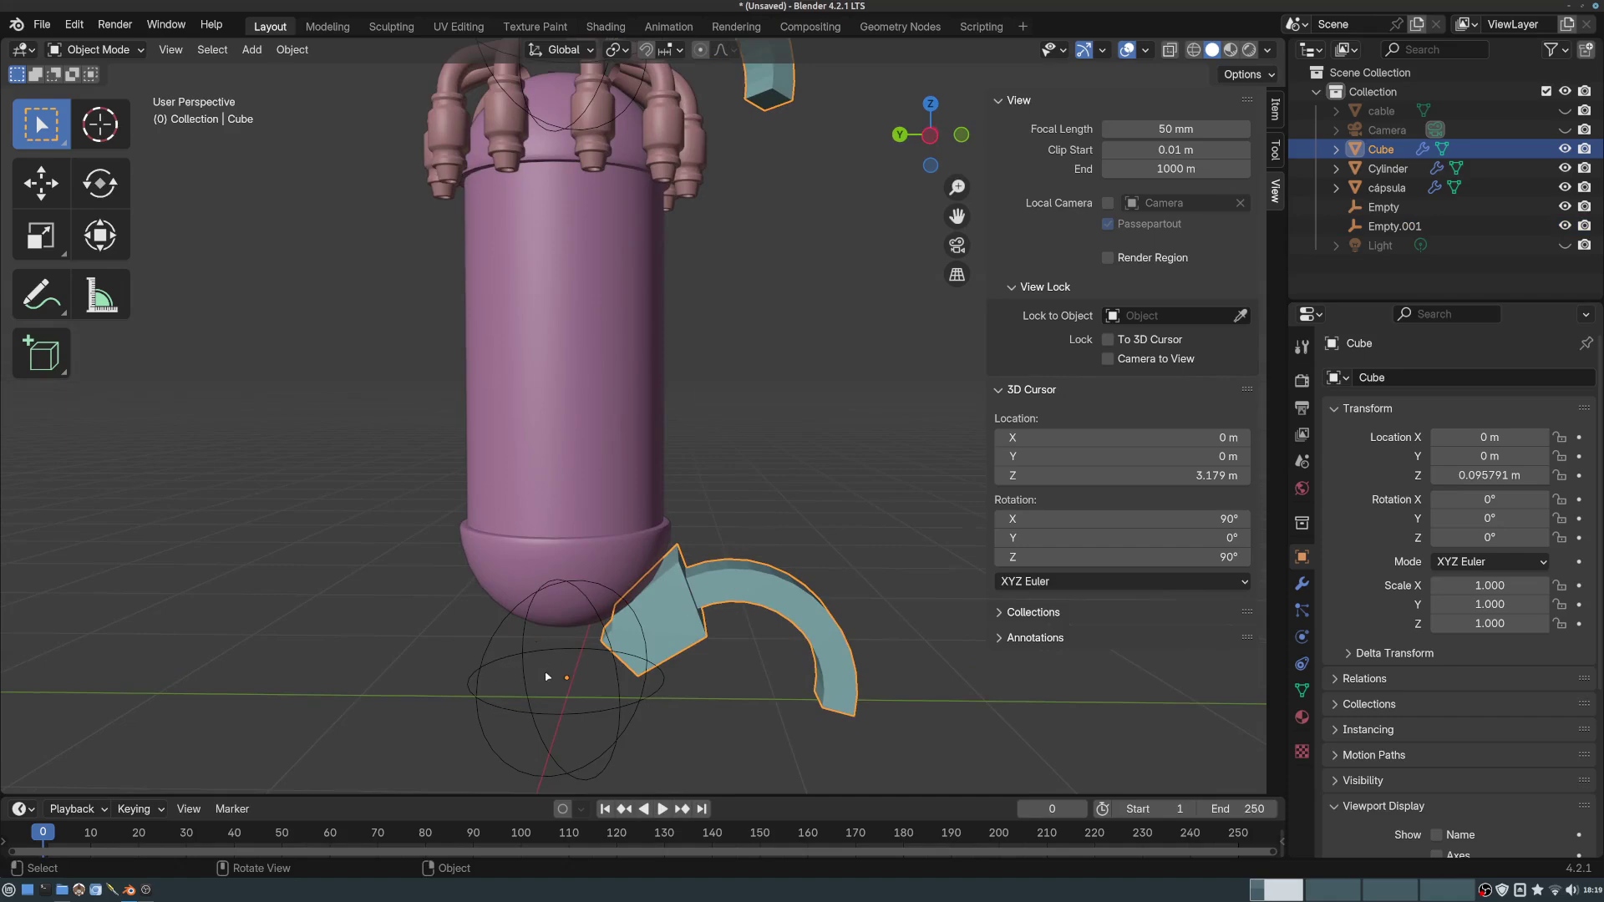
left_click(1301, 583)
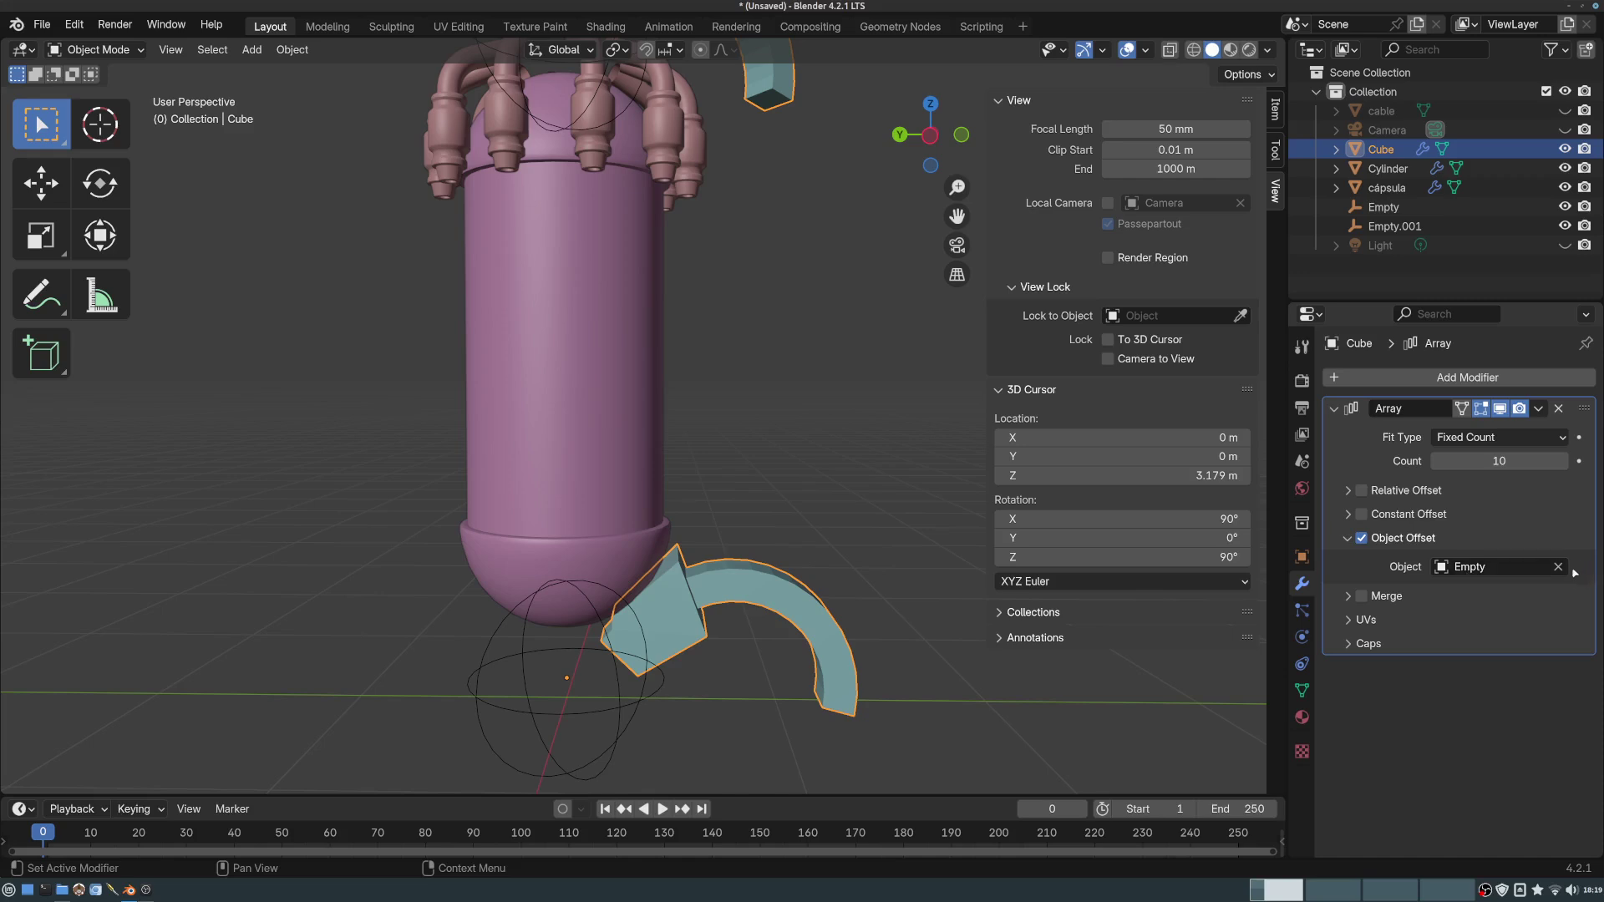
left_click(1488, 569)
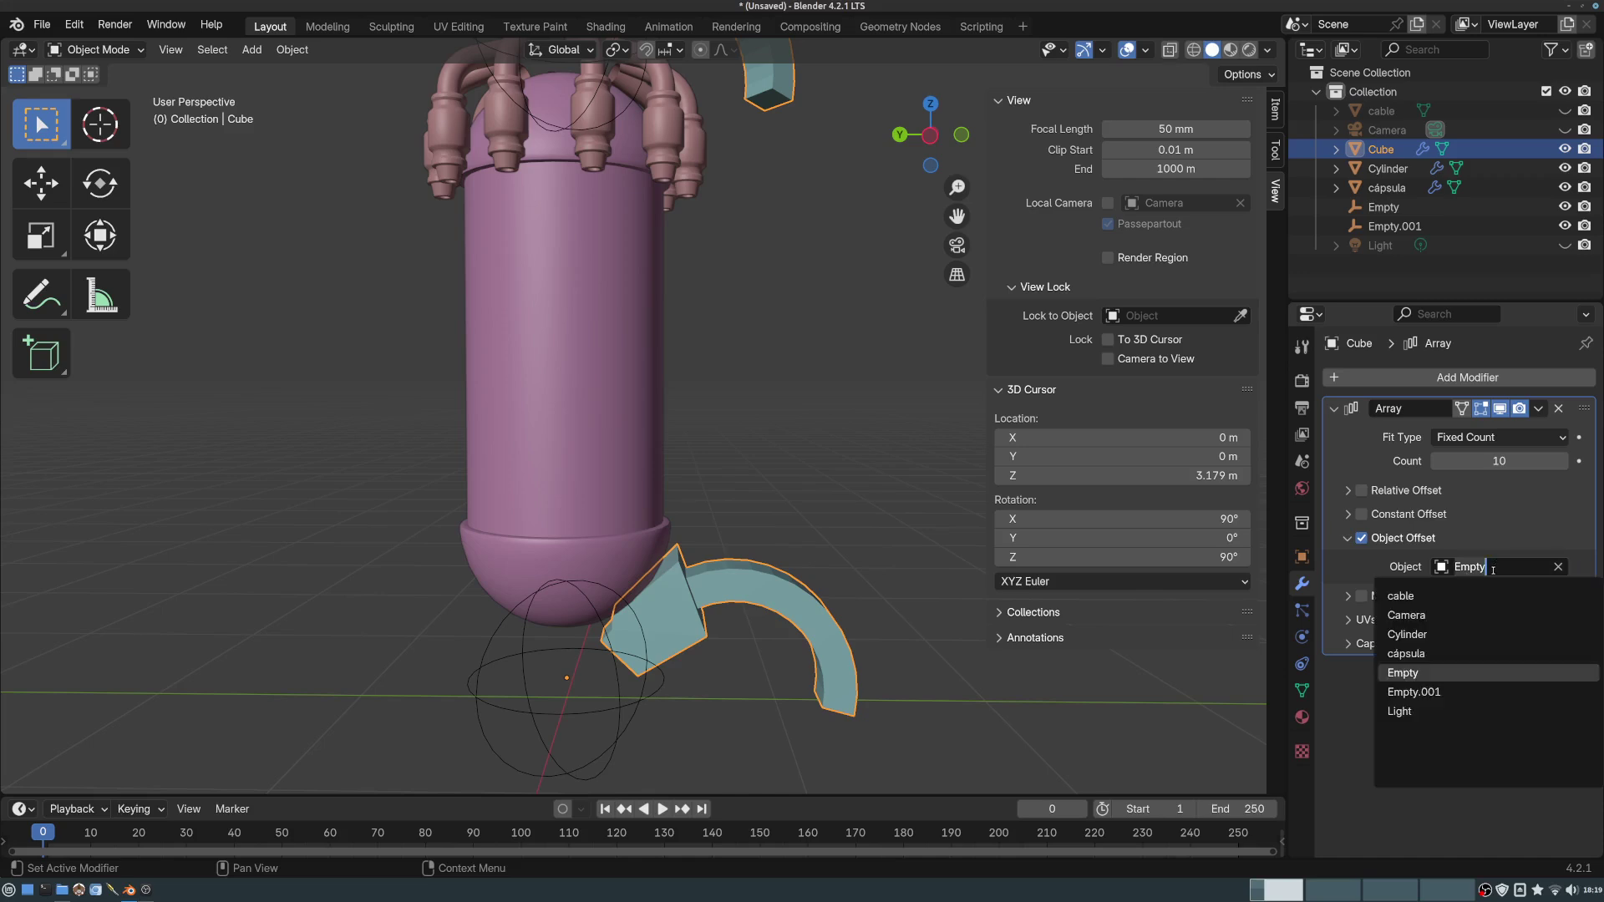
left_click(1437, 691)
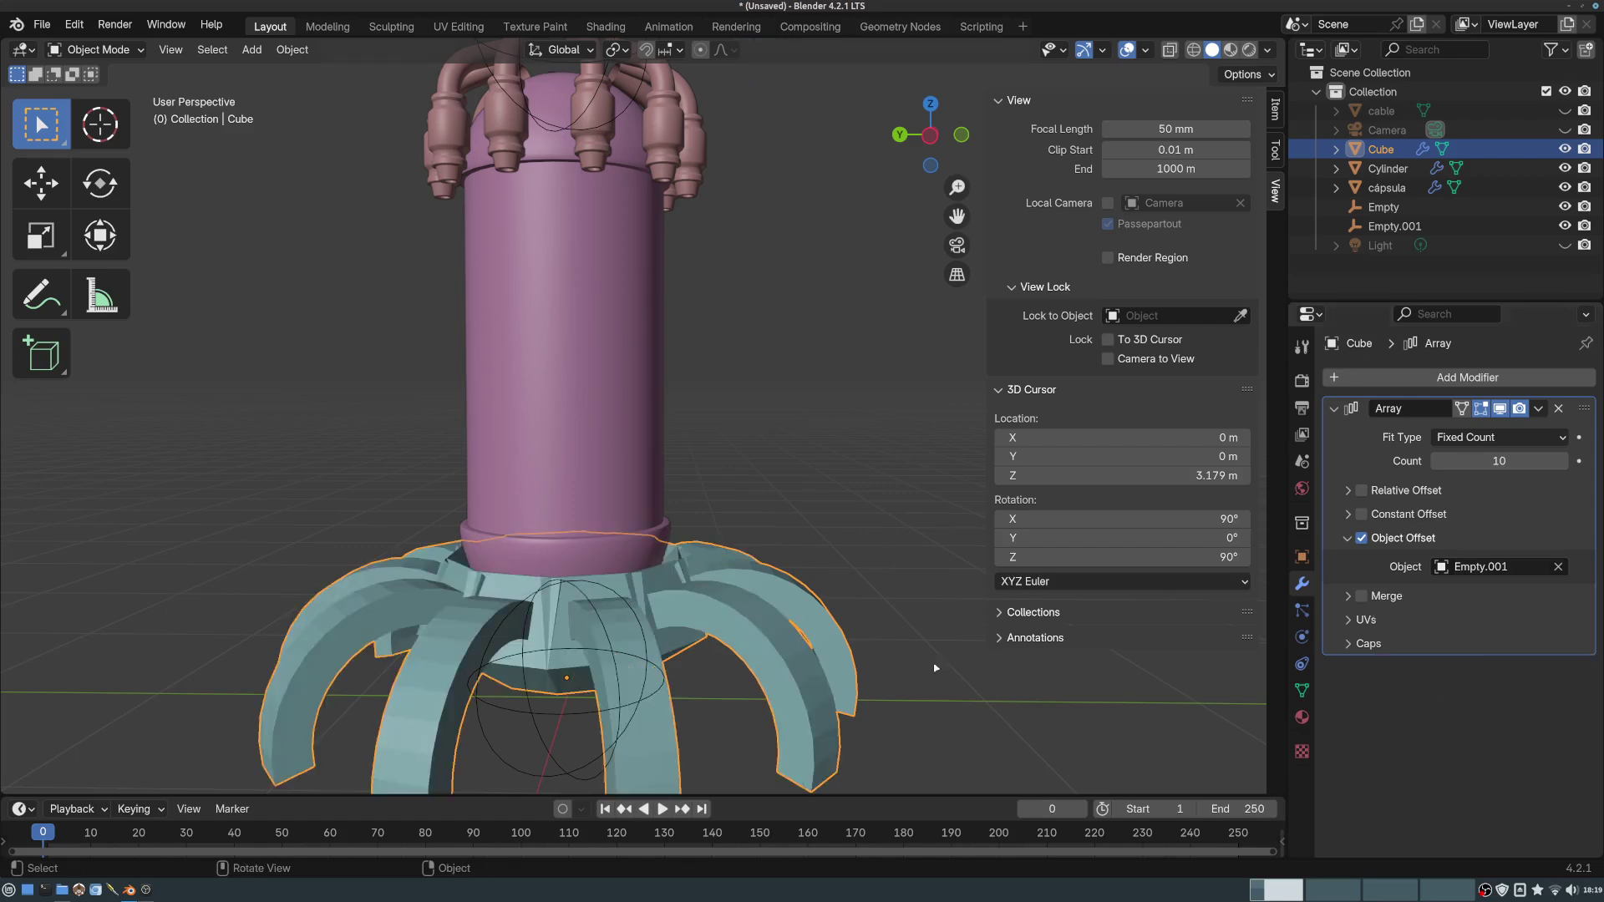
- Reduce the leg's Array modifier count to 6
middle_click_drag(601, 468, 710, 426)
scroll(684, 429, "down", 3)
mouse_move(710, 426)
middle_mouse_down()
mouse_move(720, 491)
mouse_move(762, 541)
mouse_move(727, 529)
mouse_move(703, 441)
middle_mouse_up()
scroll(737, 526, "up", 3)
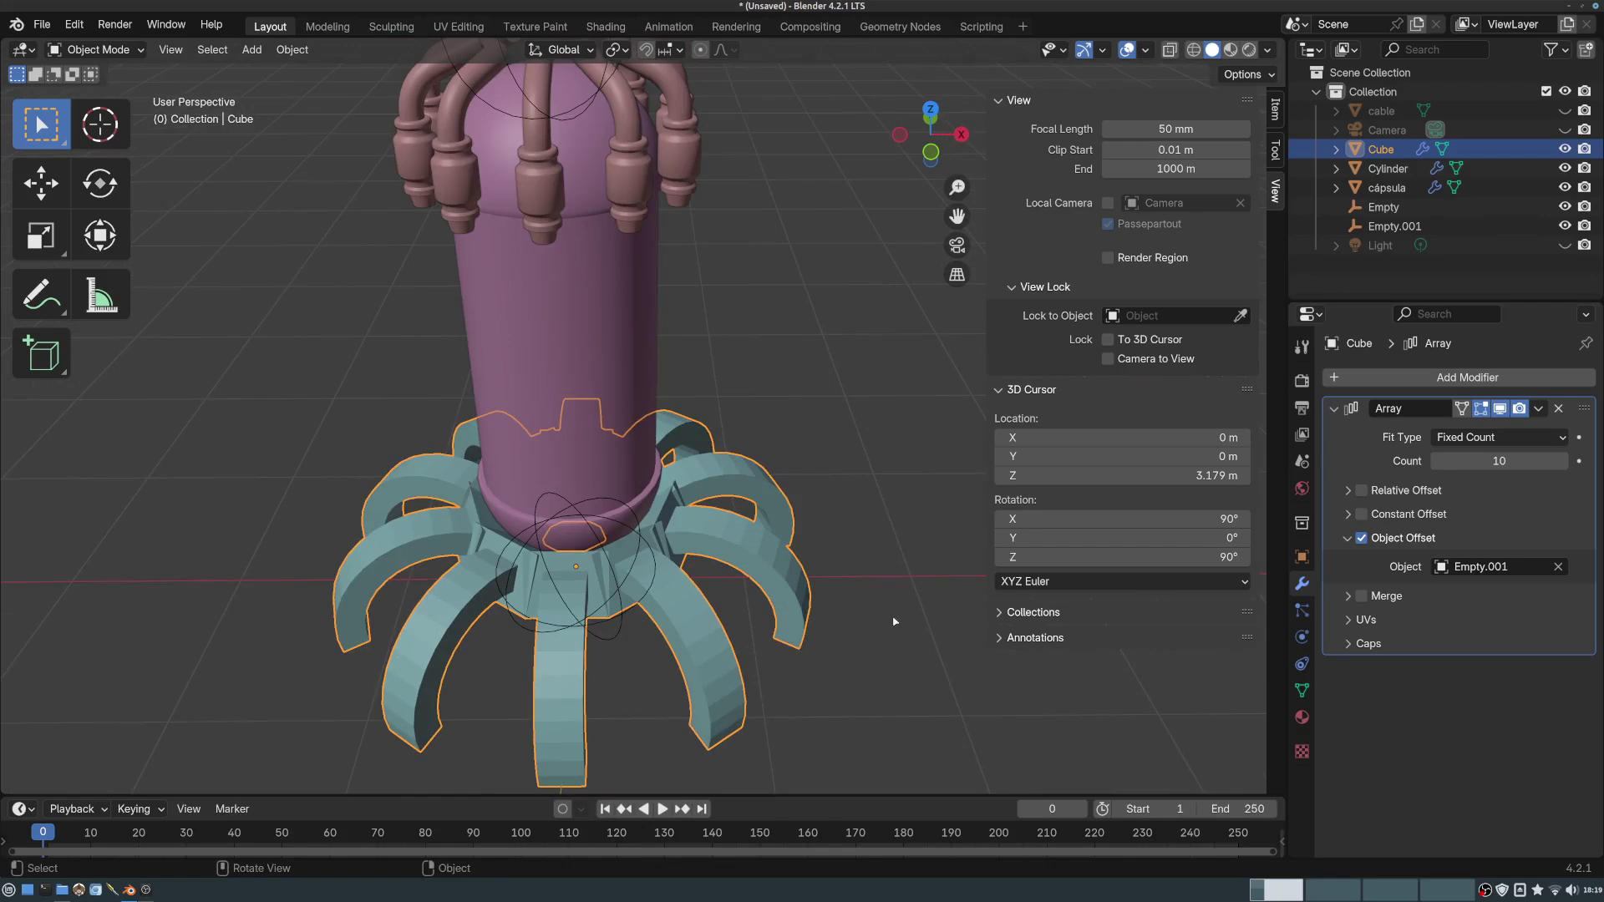
left_click(1437, 462)
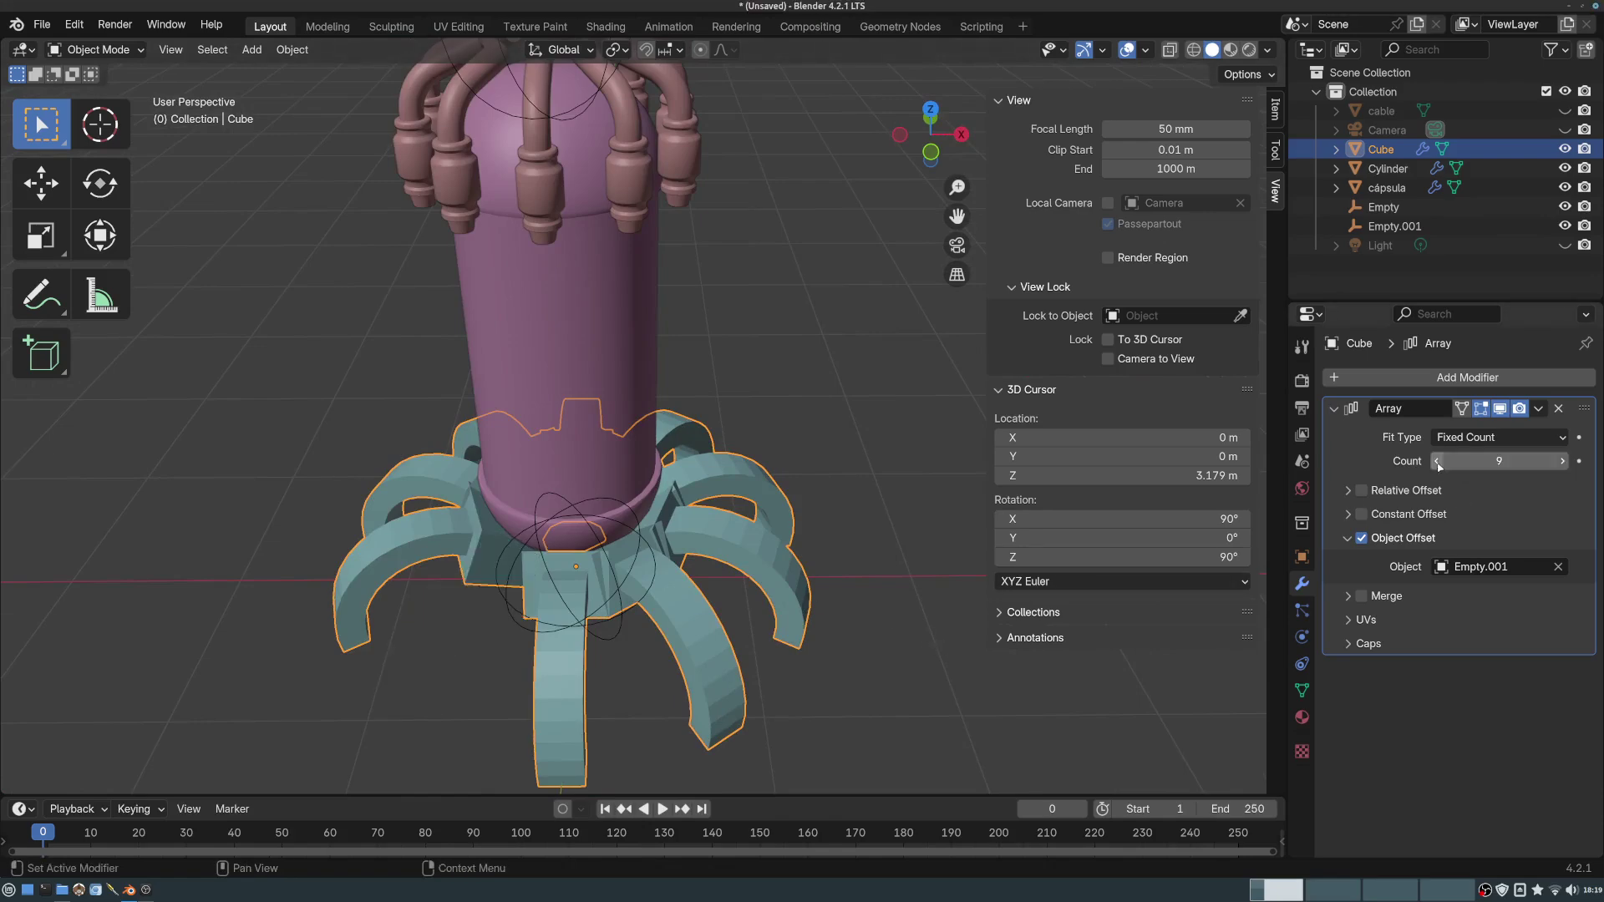
left_click(1437, 462)
left_click(1438, 462)
left_click(1439, 462)
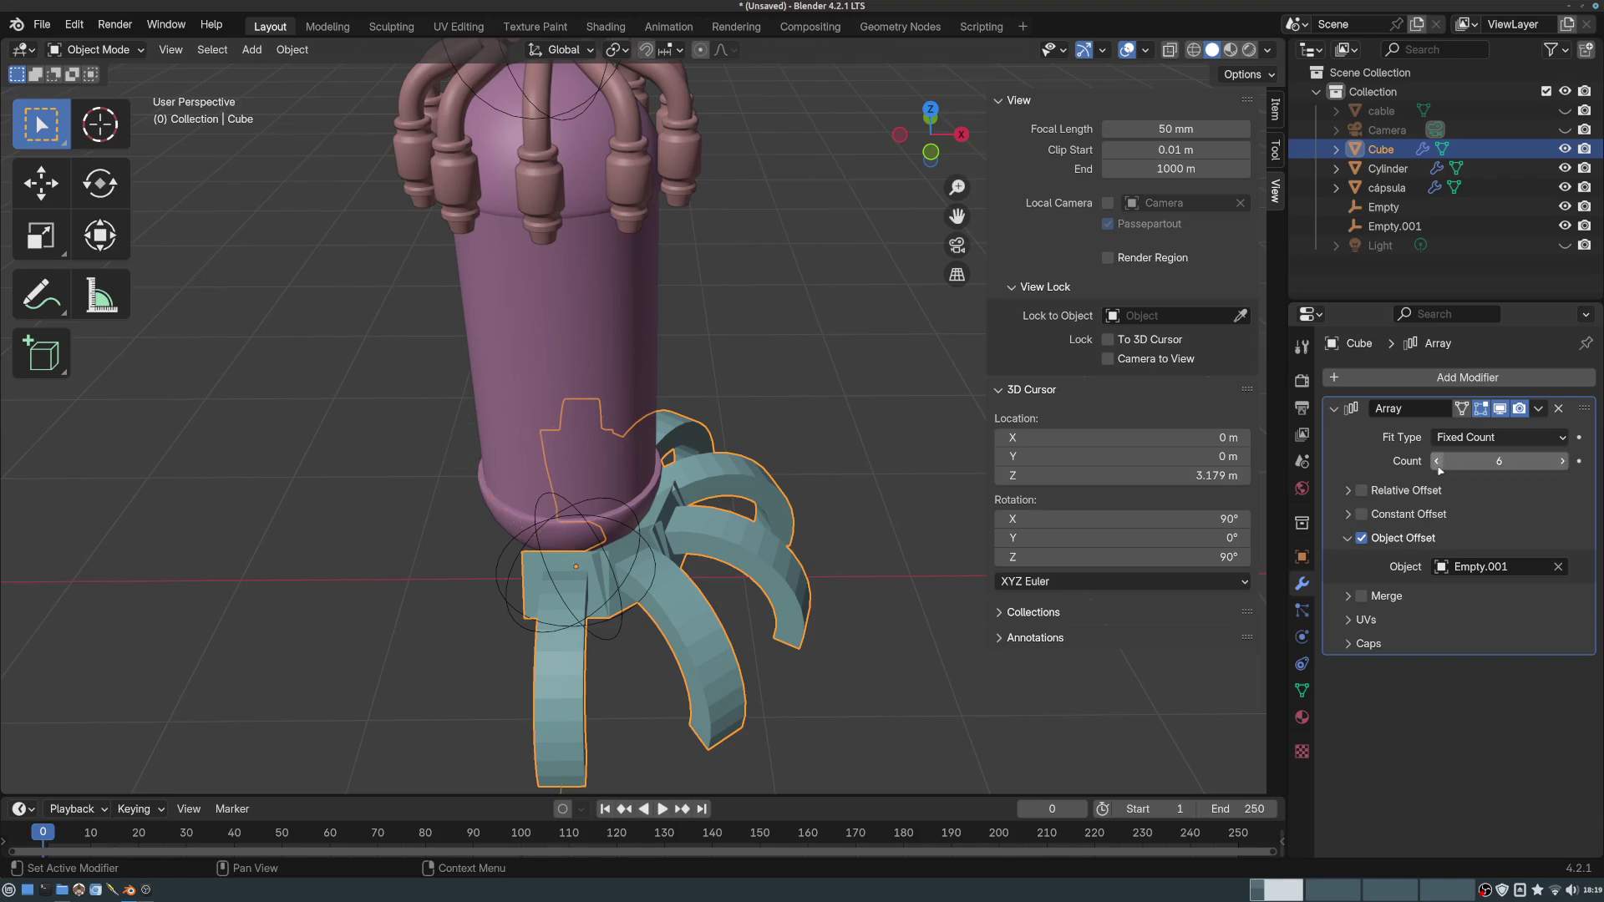
- Set the Z rotation of Empty.001 to 360/6, i.e. 60°
middle_click_drag(902, 577, 775, 440)
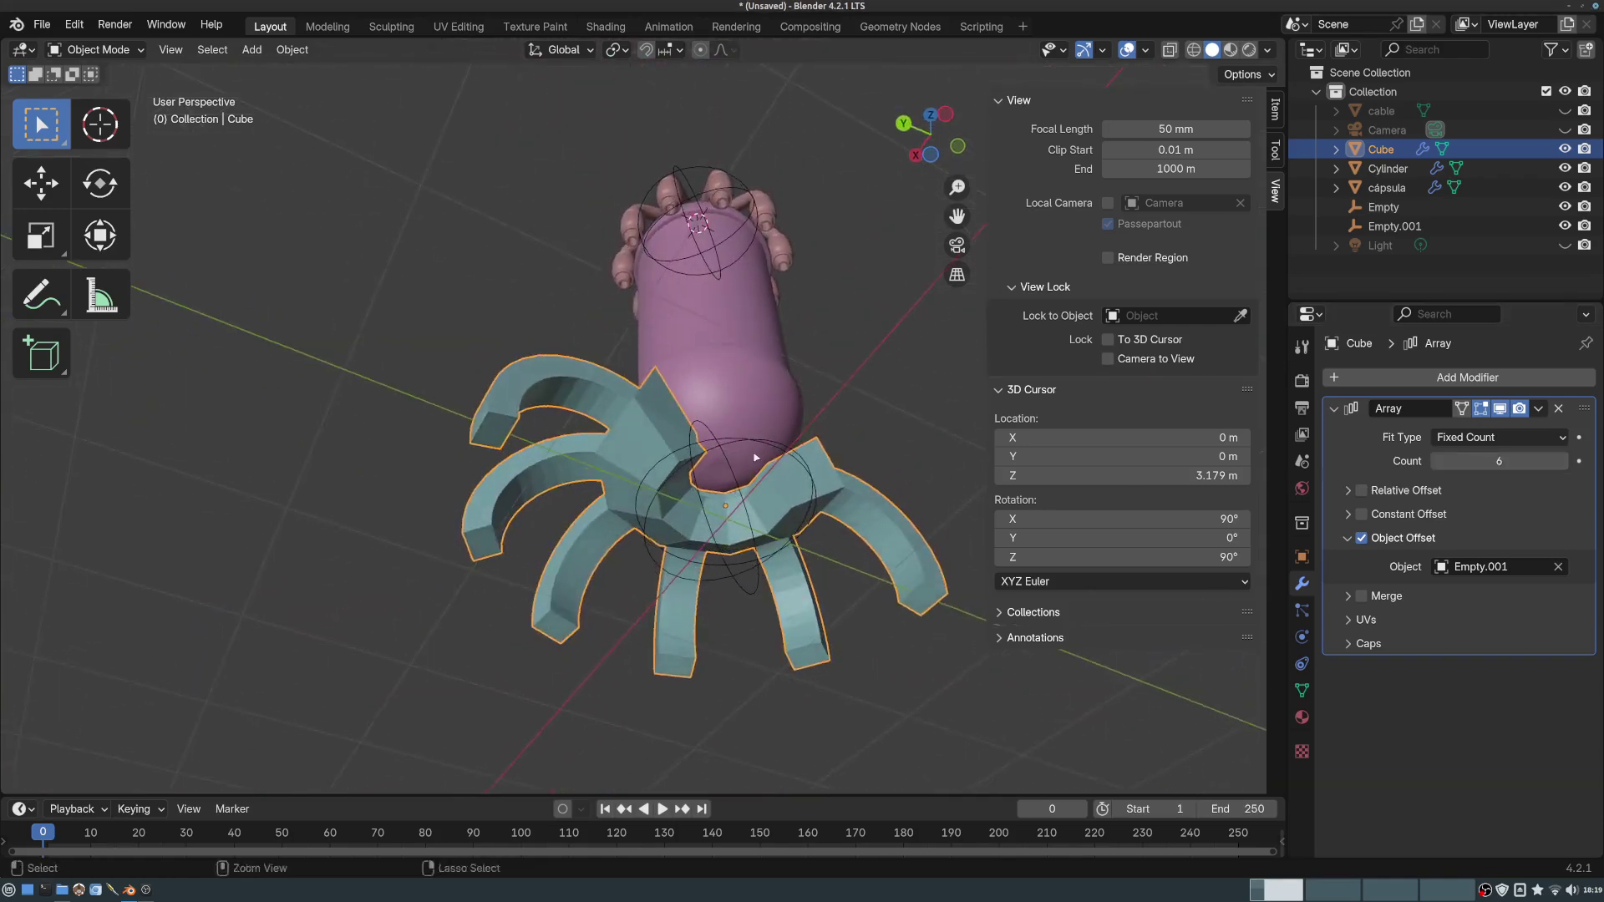
scroll(775, 440, "up", 2)
left_click(739, 447)
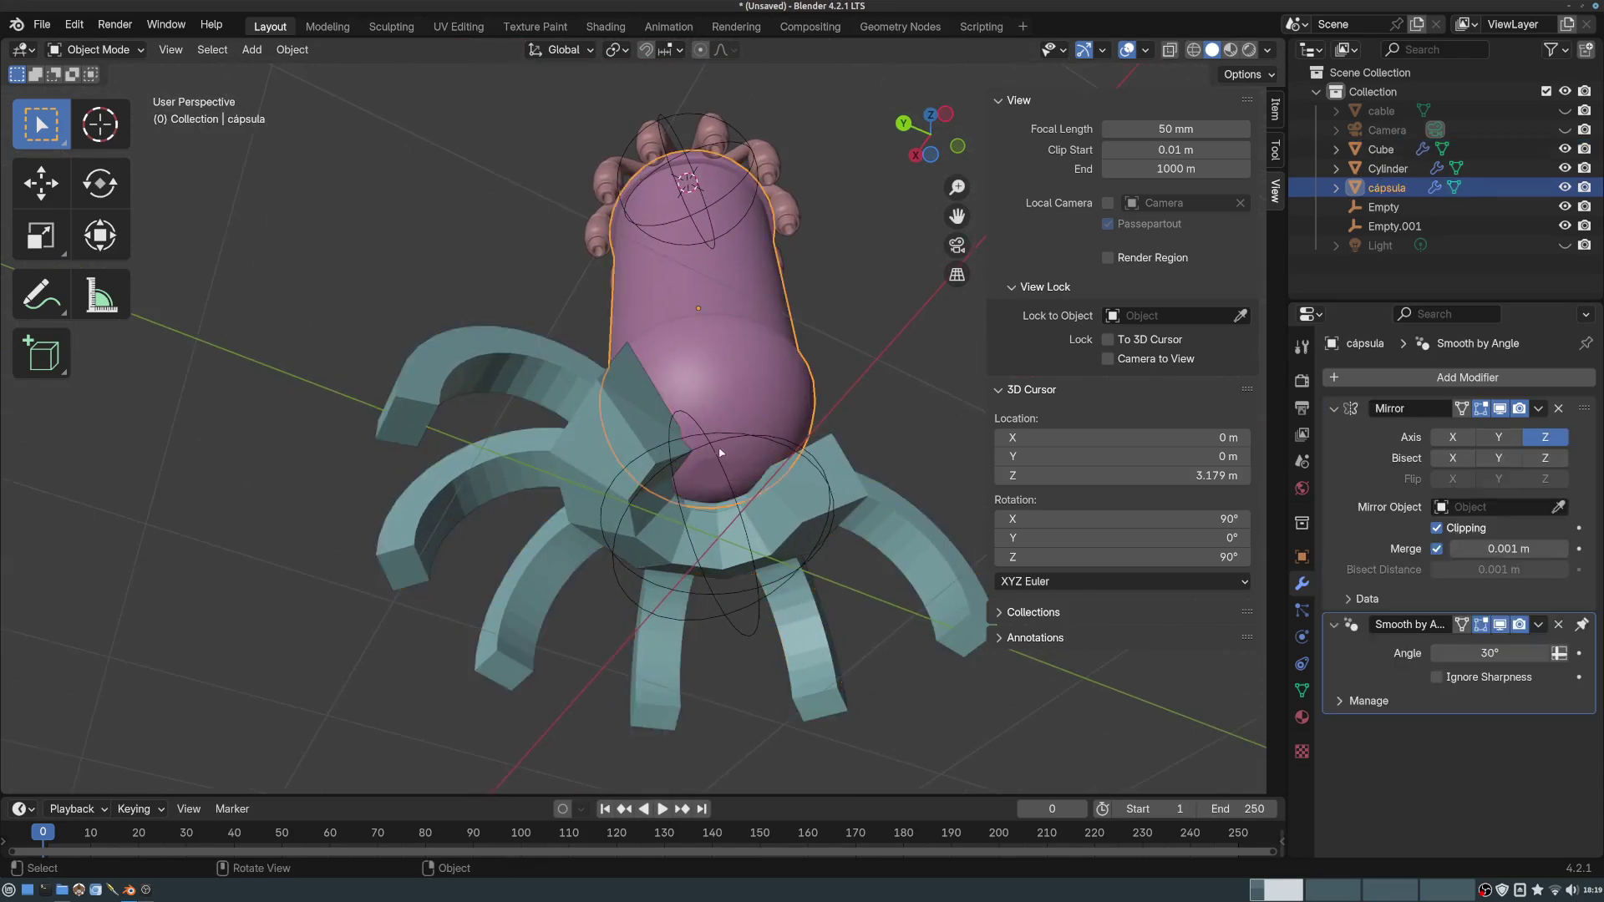
left_click(709, 445)
mouse_move(717, 446)
middle_mouse_down()
mouse_move(706, 459)
mouse_move(703, 435)
middle_mouse_up()
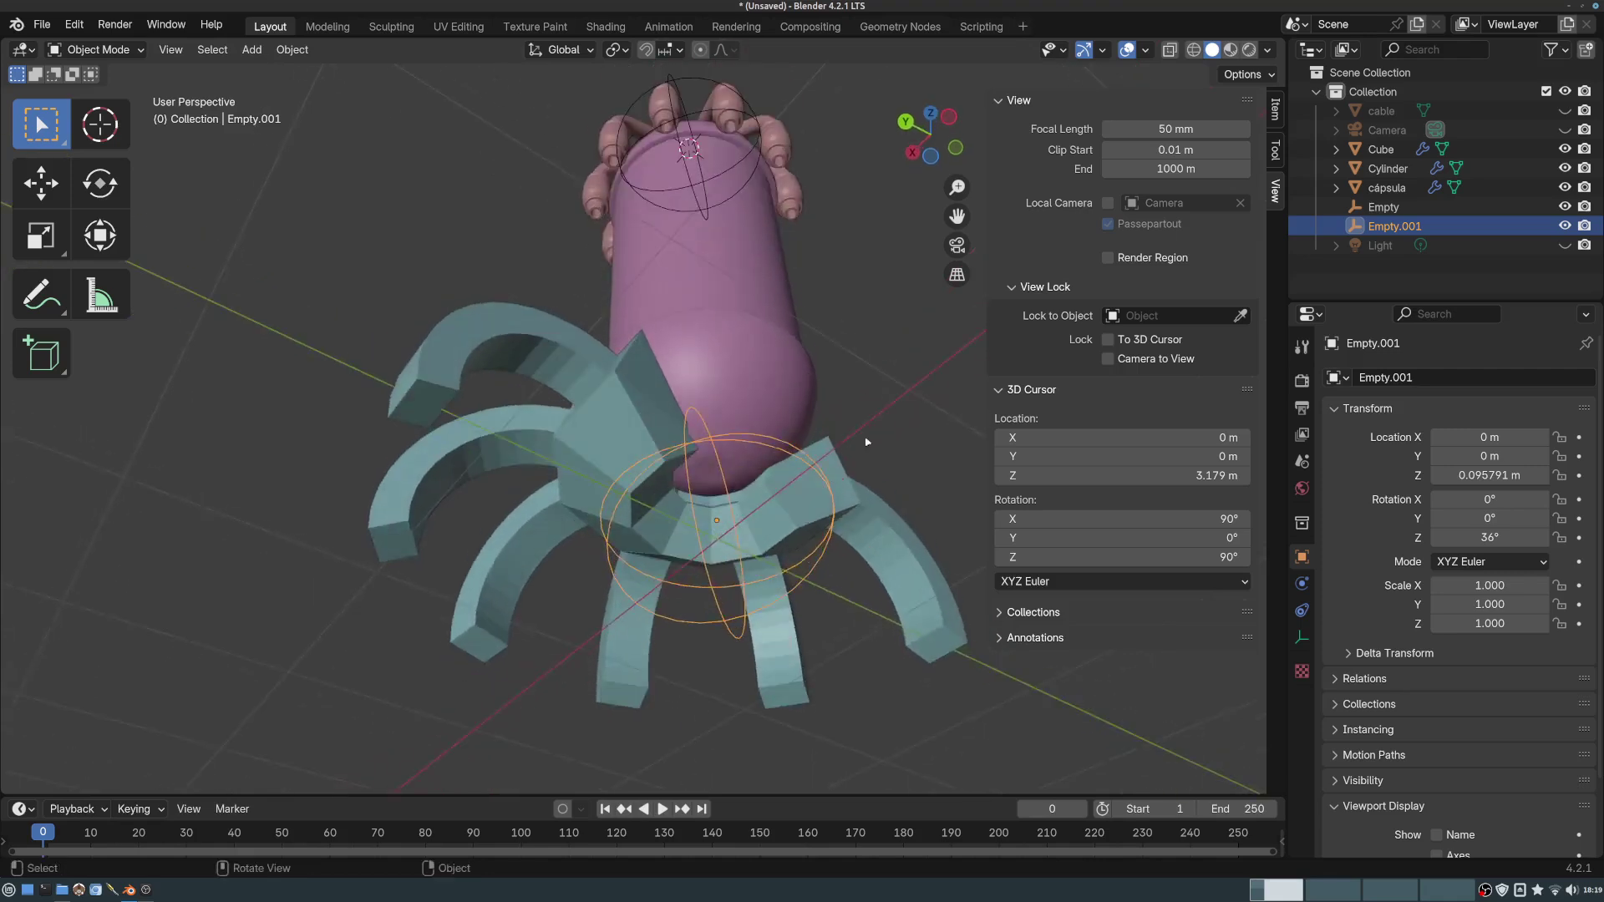
left_click(1503, 541)
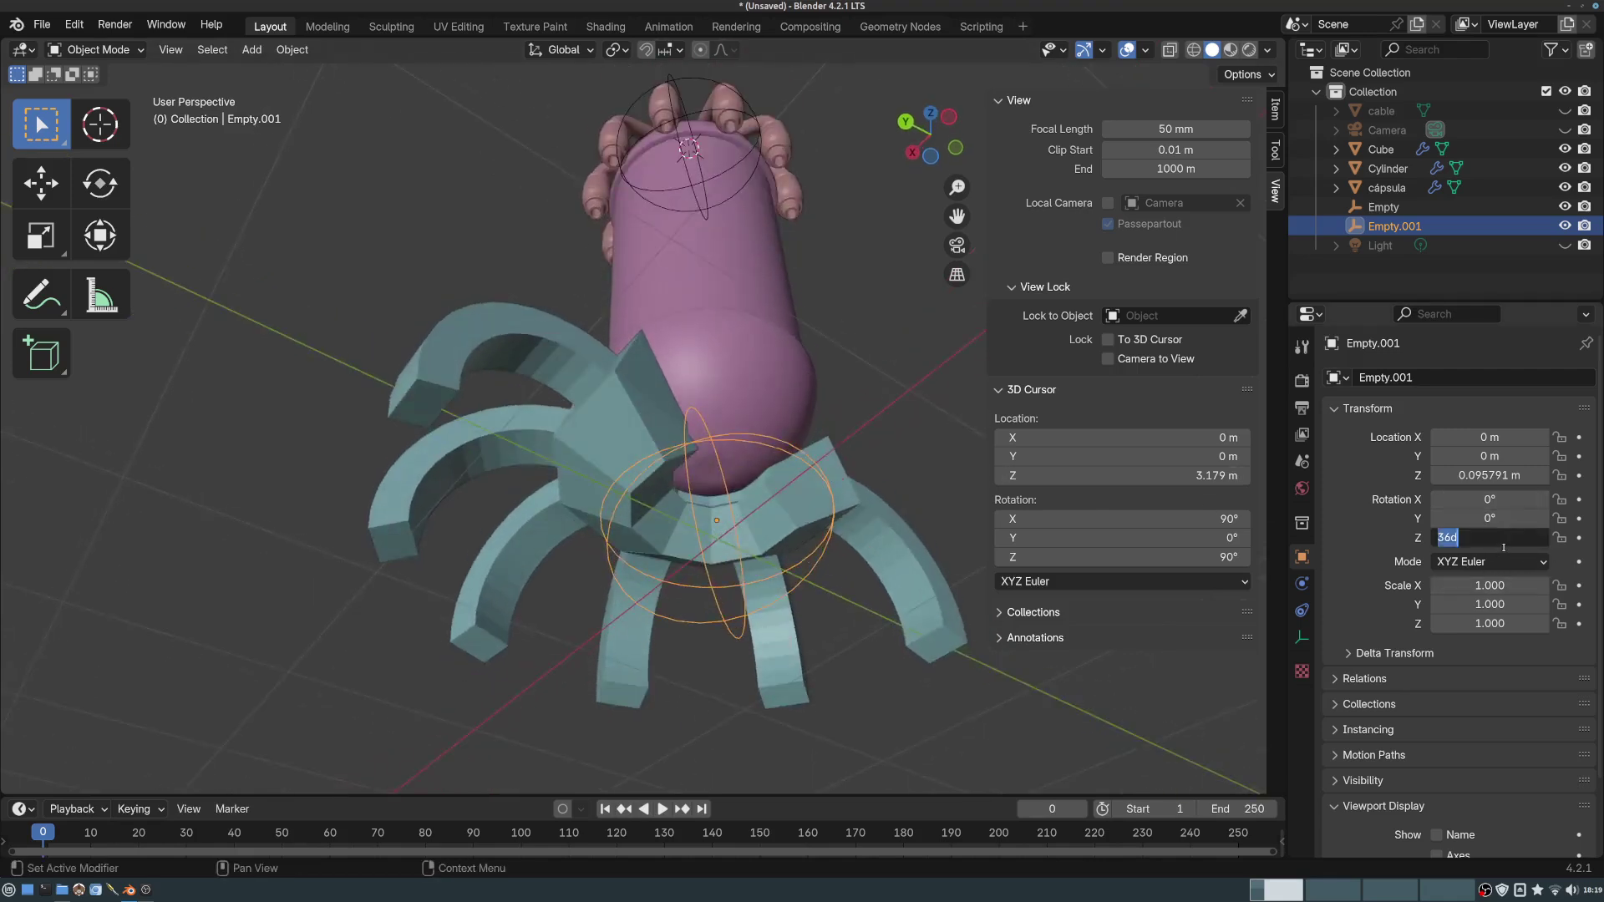
type("360/6")
key("Return")
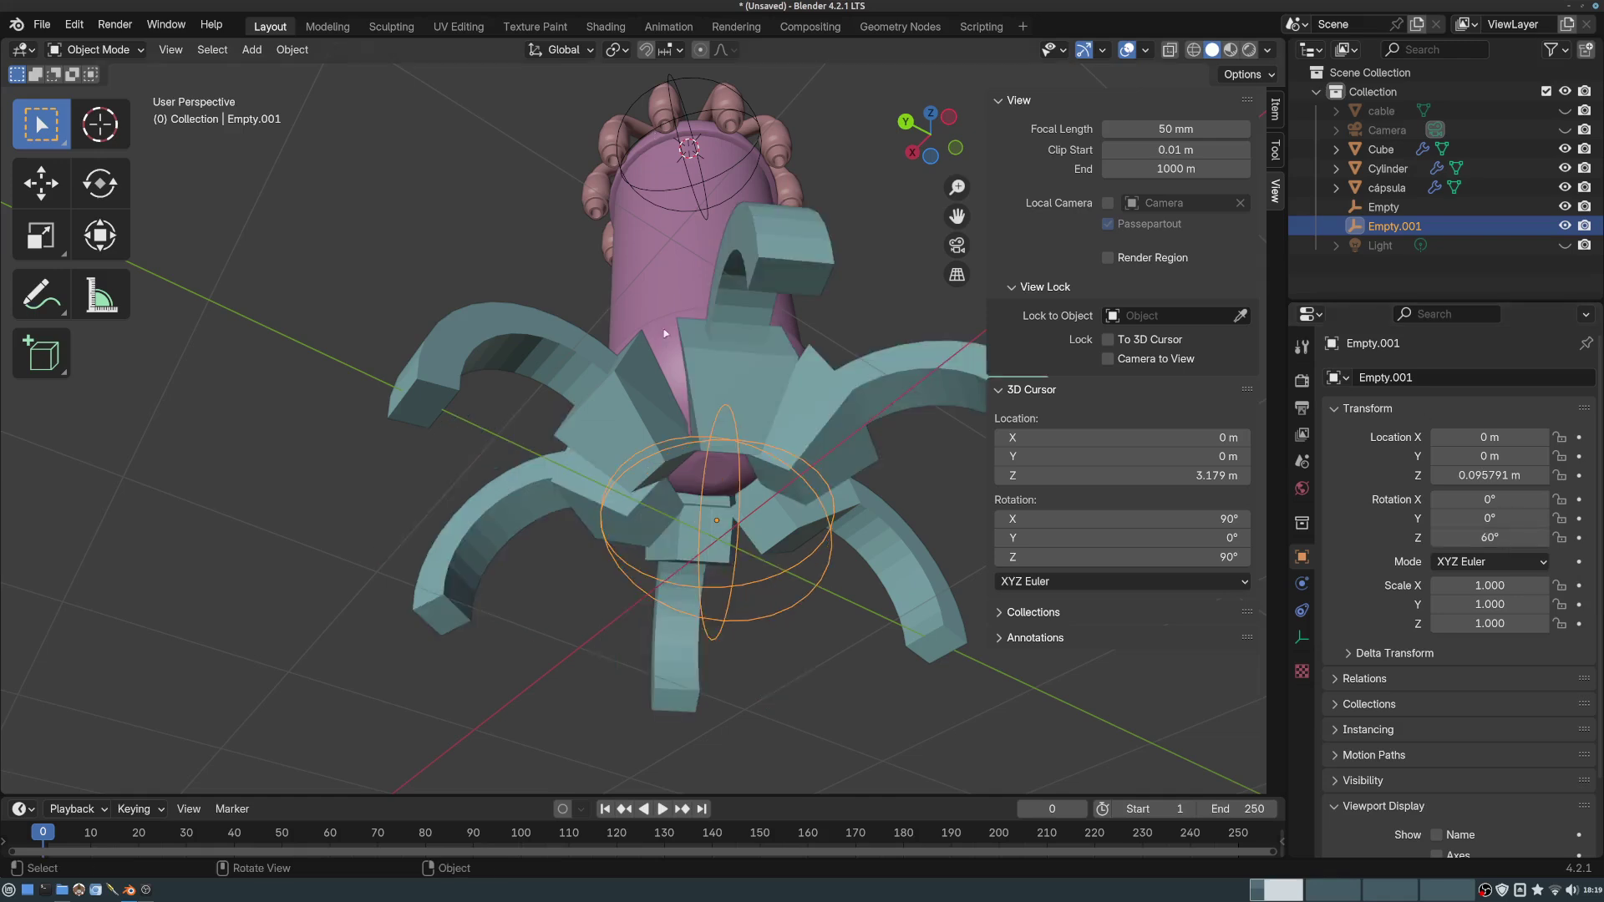
- Flatten the end face of the leg's foot by scaling it along Z in Edit Mode, seen from the right
middle_click_drag(752, 501, 273, 340)
left_click(712, 411)
key("Tab")
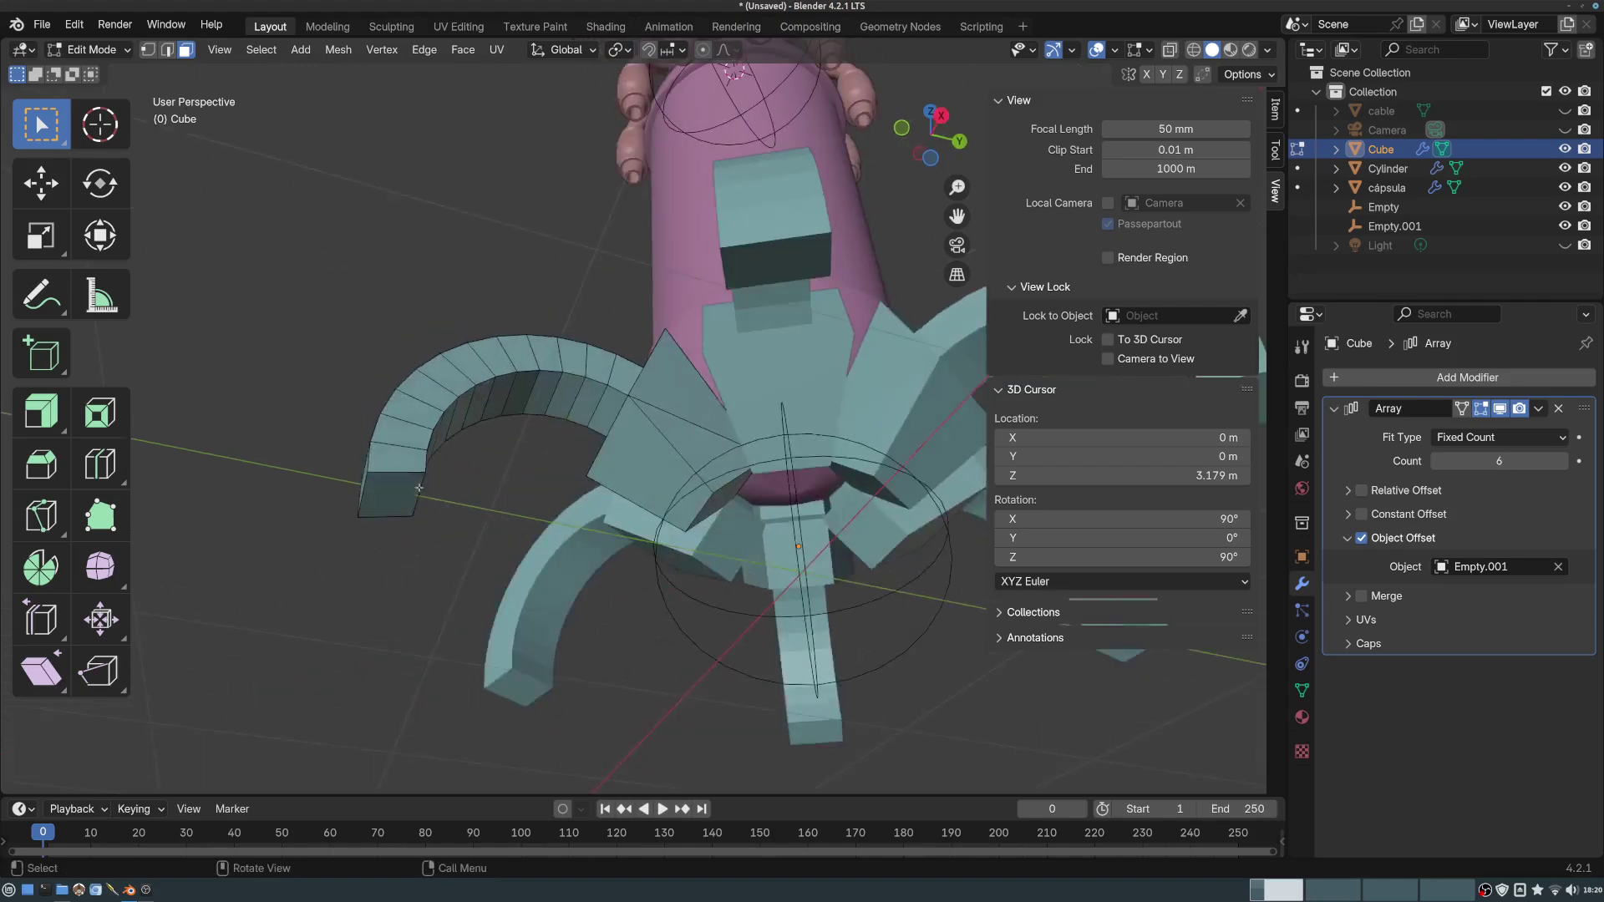
middle_click_drag(401, 491, 526, 435)
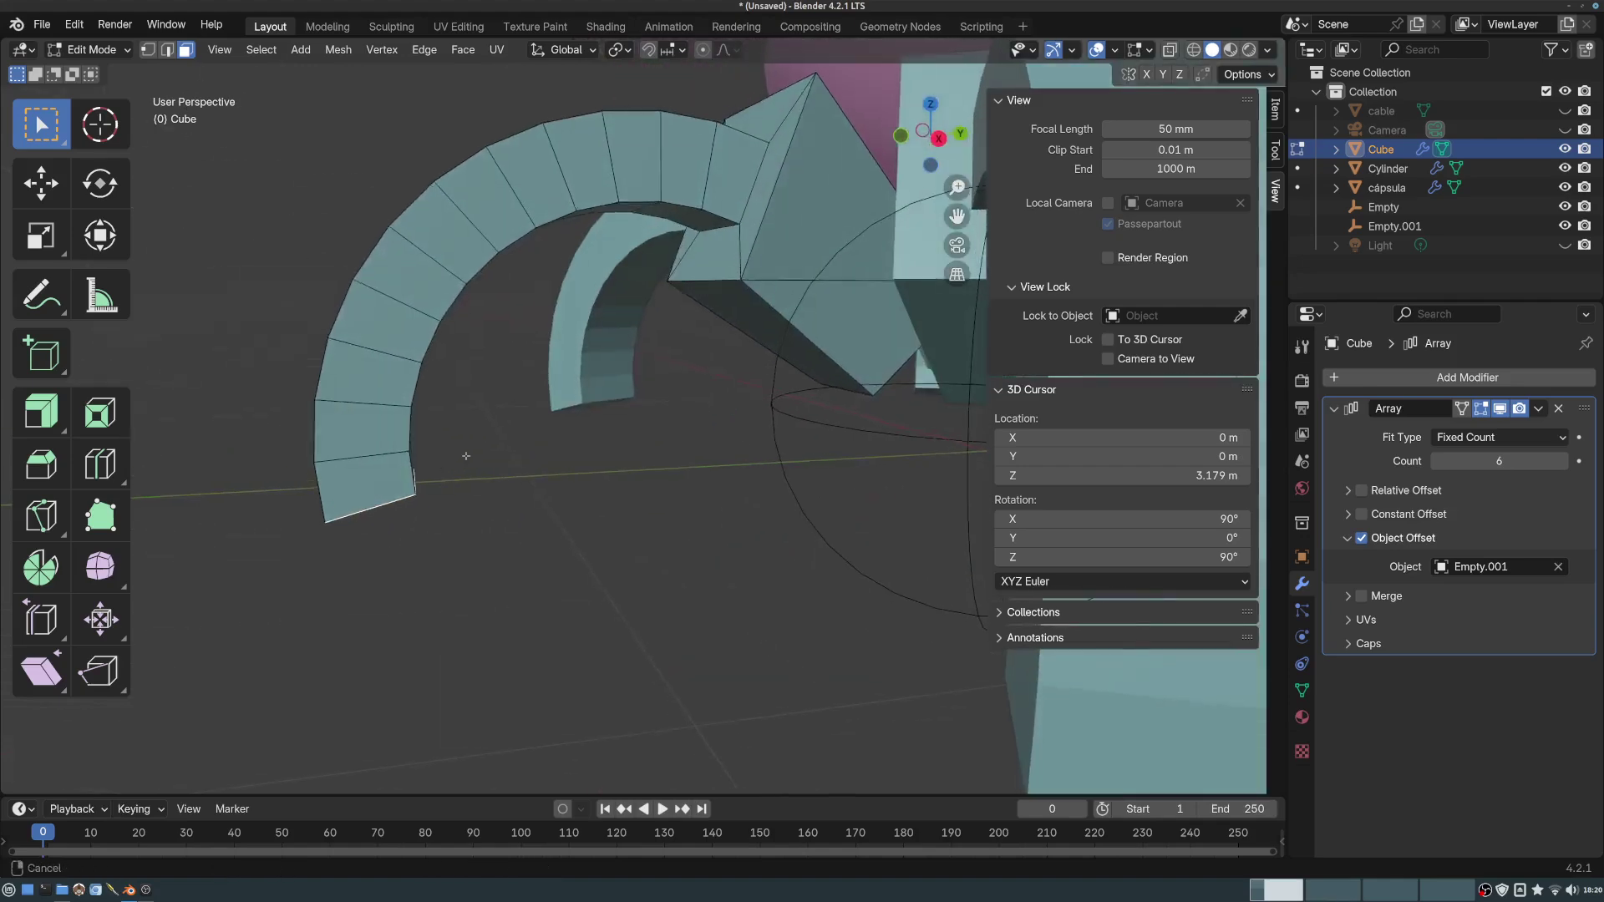
scroll(569, 406, "up", 3)
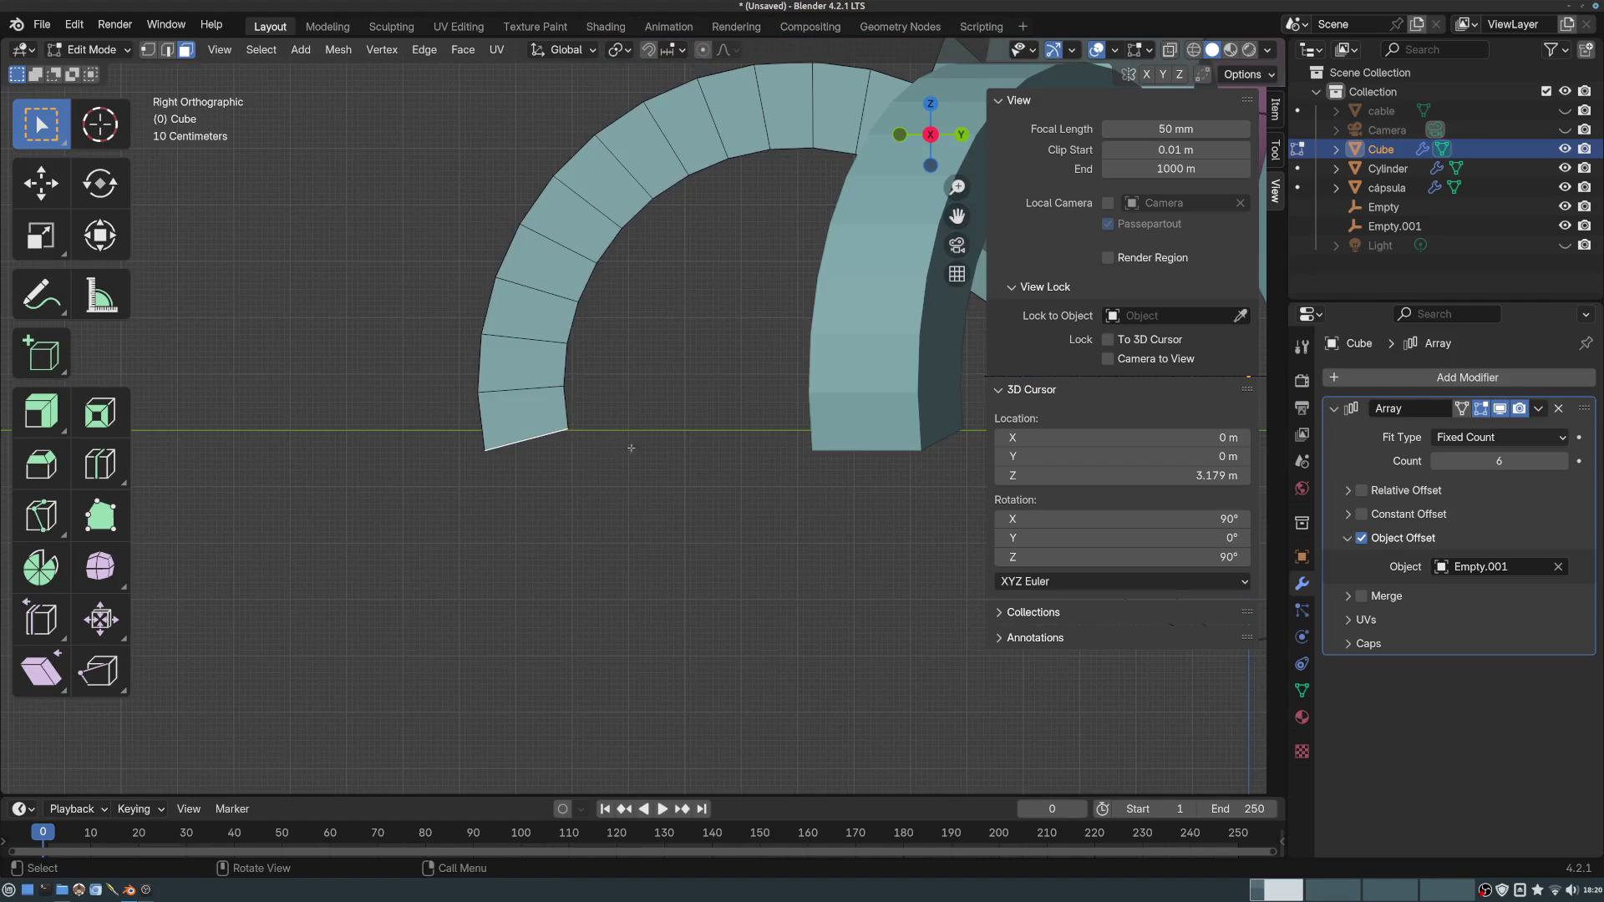
key("s")
key("z")
key("Return")
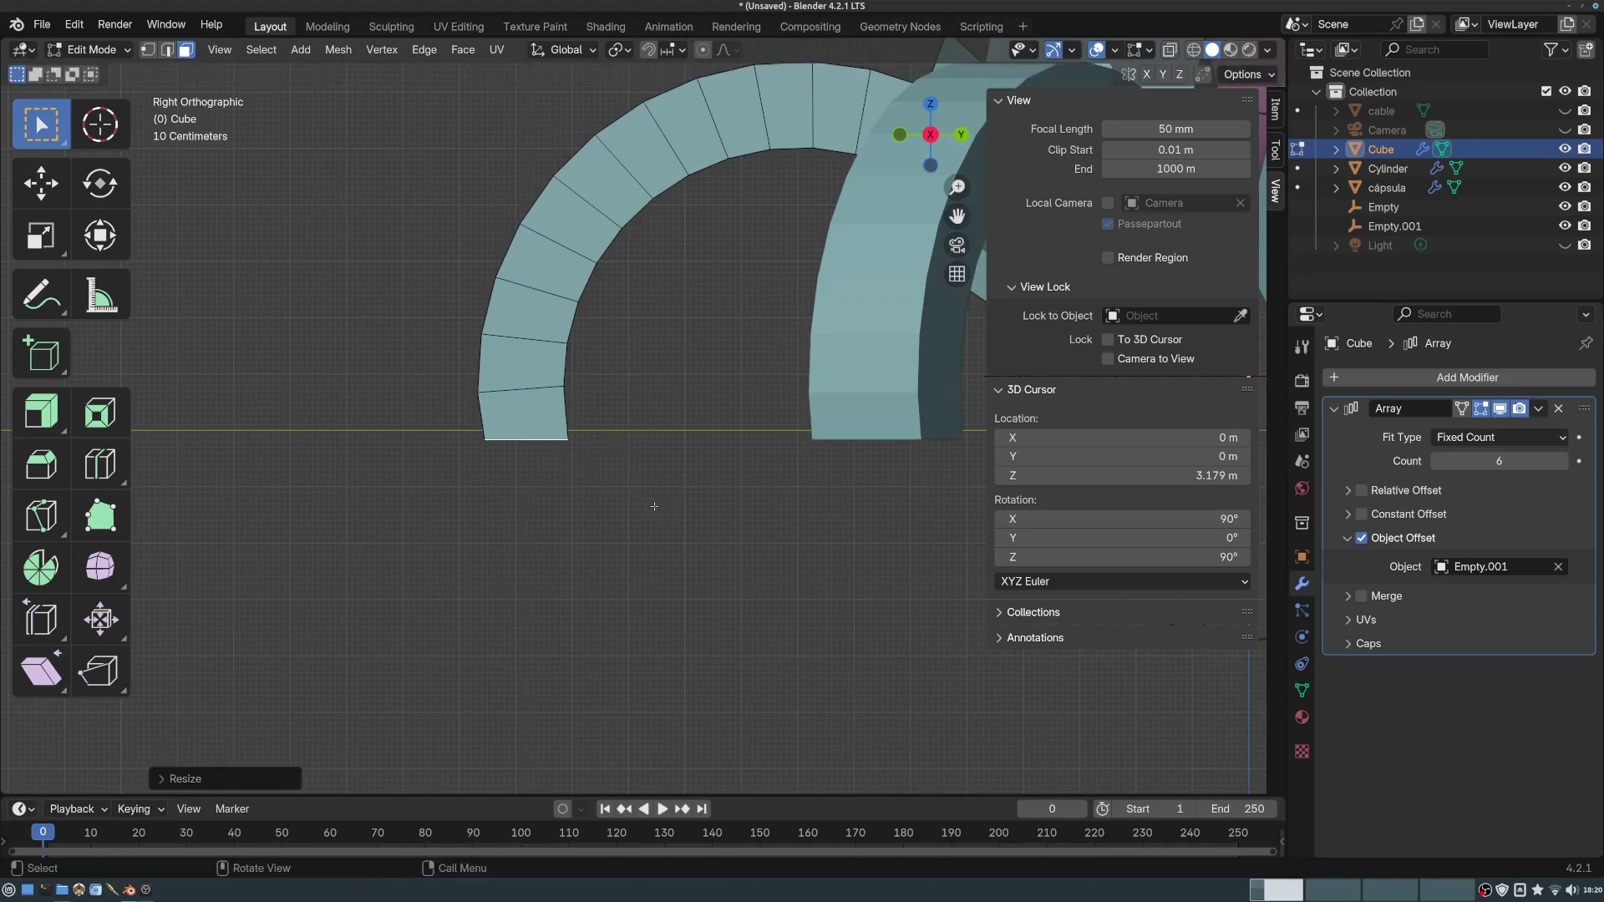
- Bevel the lengthwise edge loops of the curved leg with a width of about 0.055 m and 2 segments
middle_click_drag(670, 386, 563, 460)
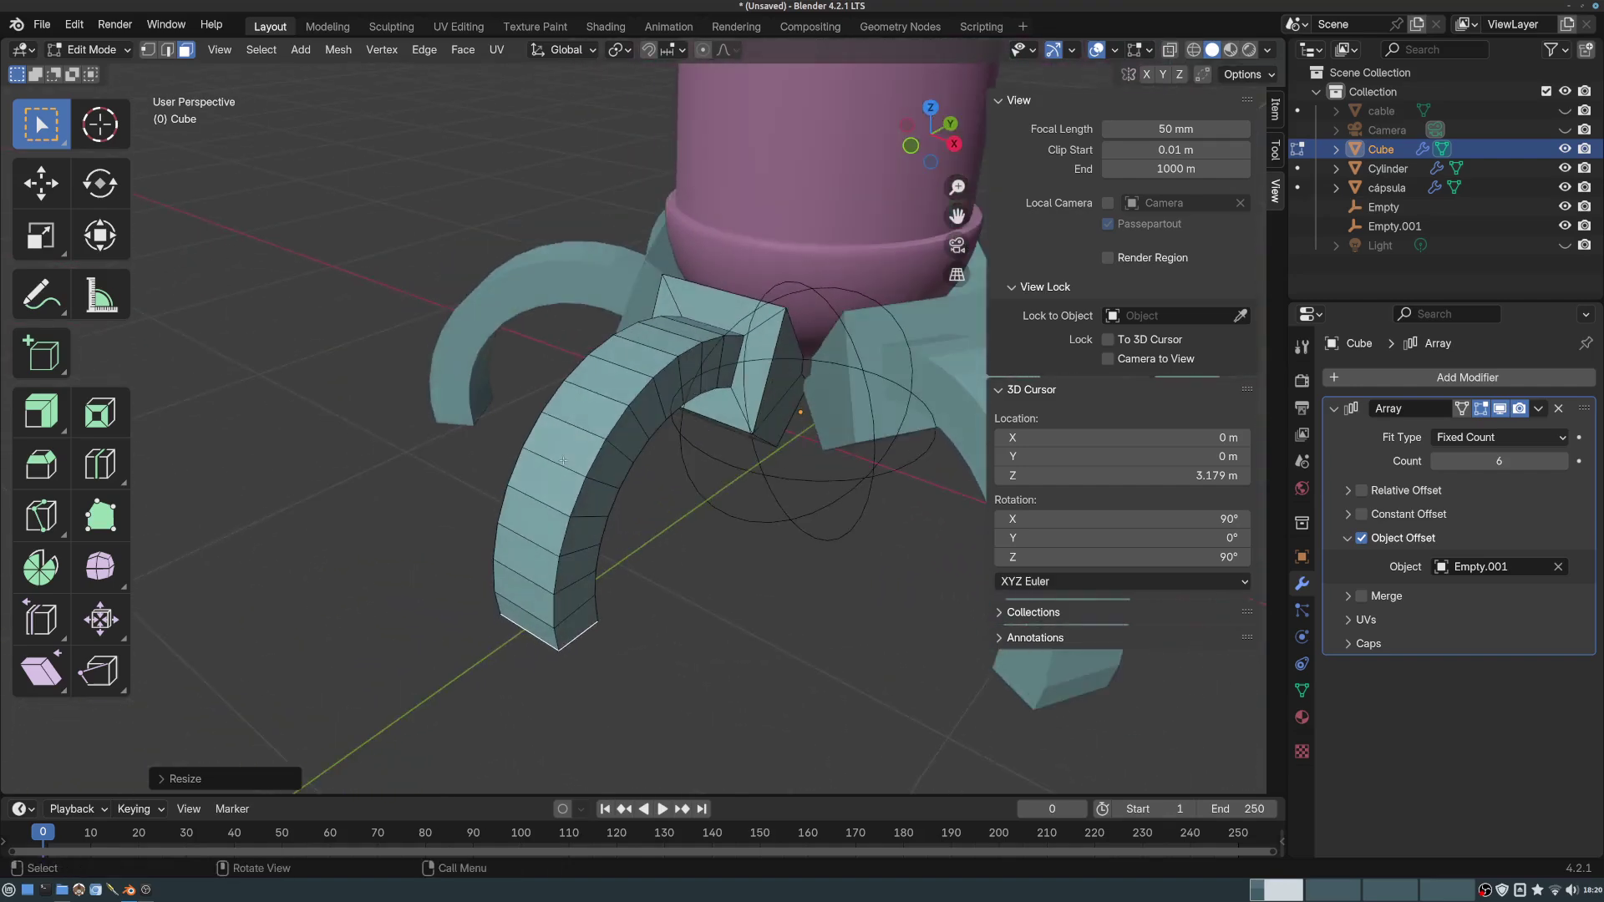
left_click(171, 50)
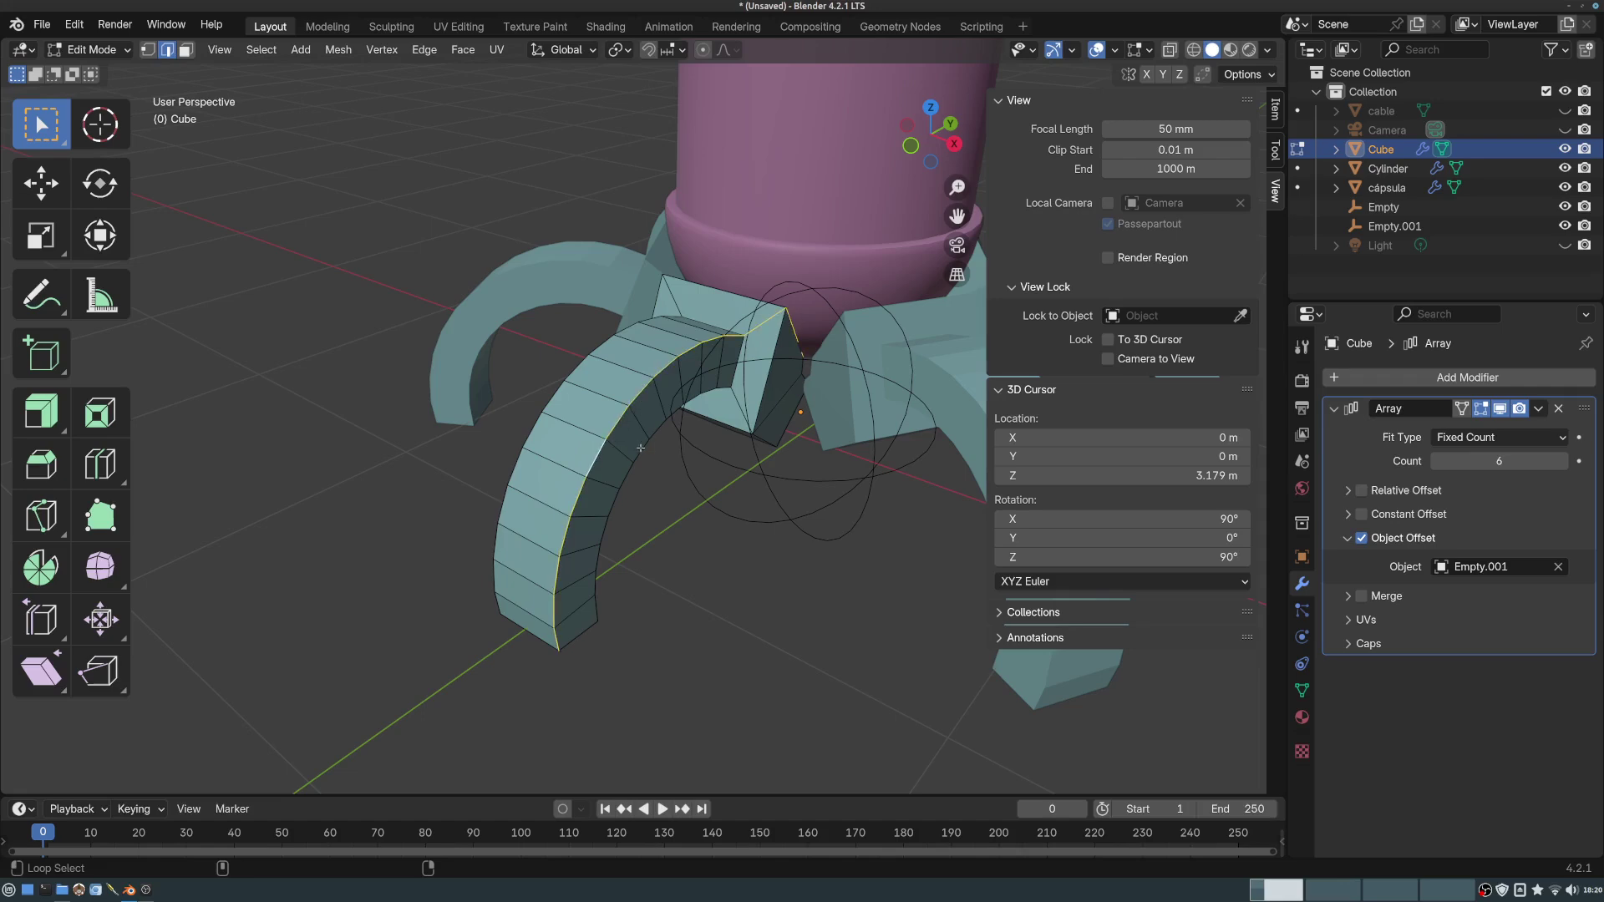
middle_click_drag(547, 423, 724, 434)
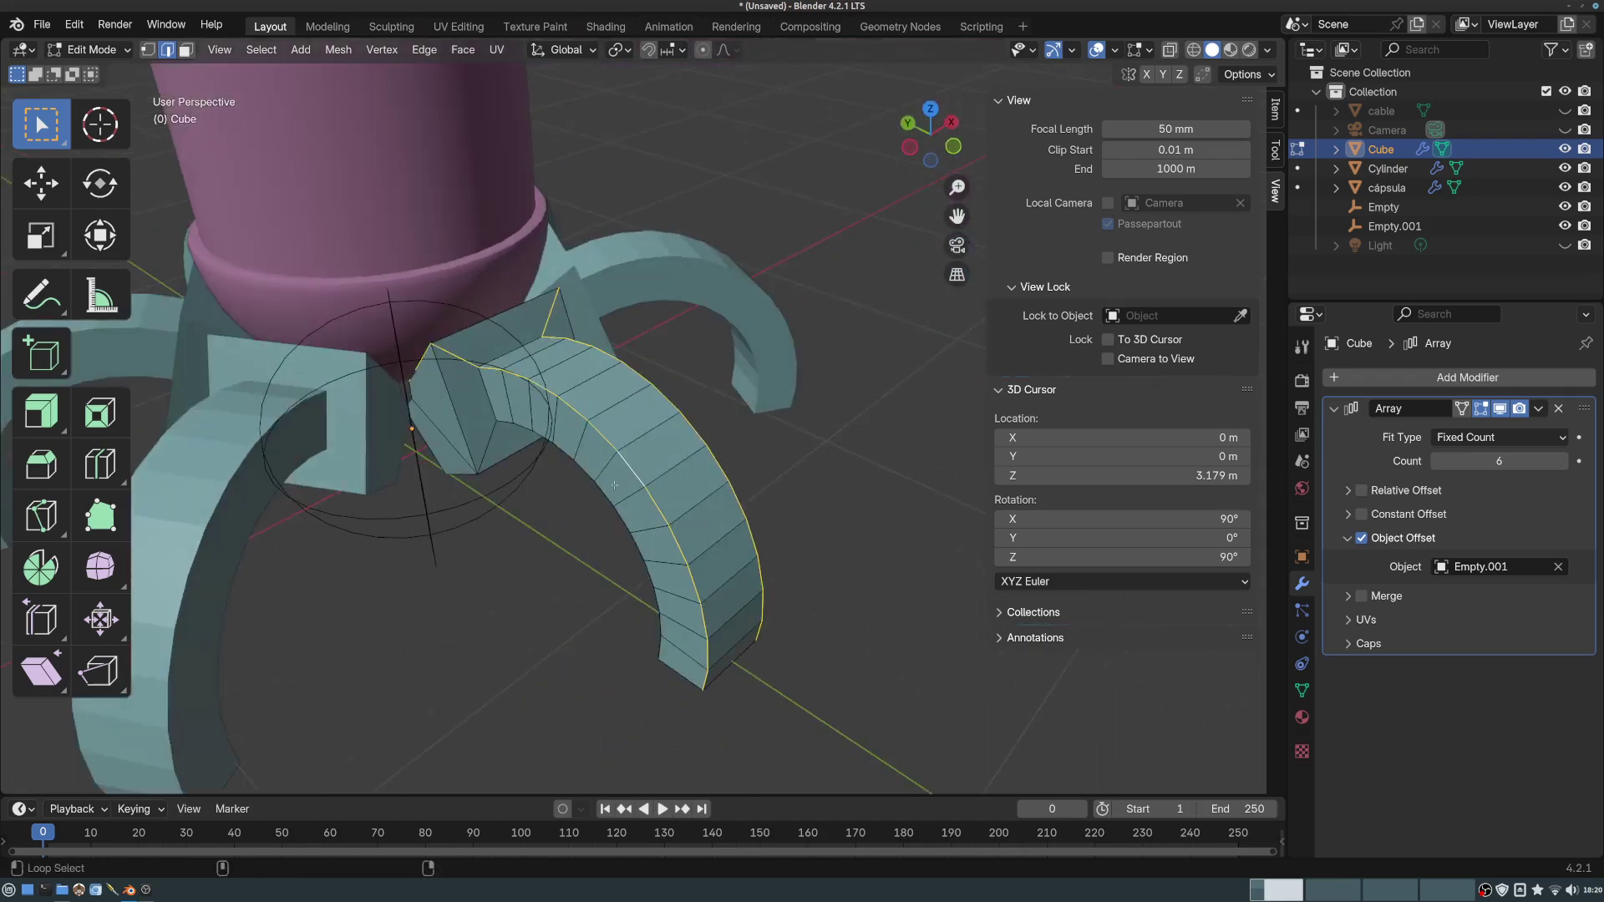
middle_click_drag(636, 475, 746, 436)
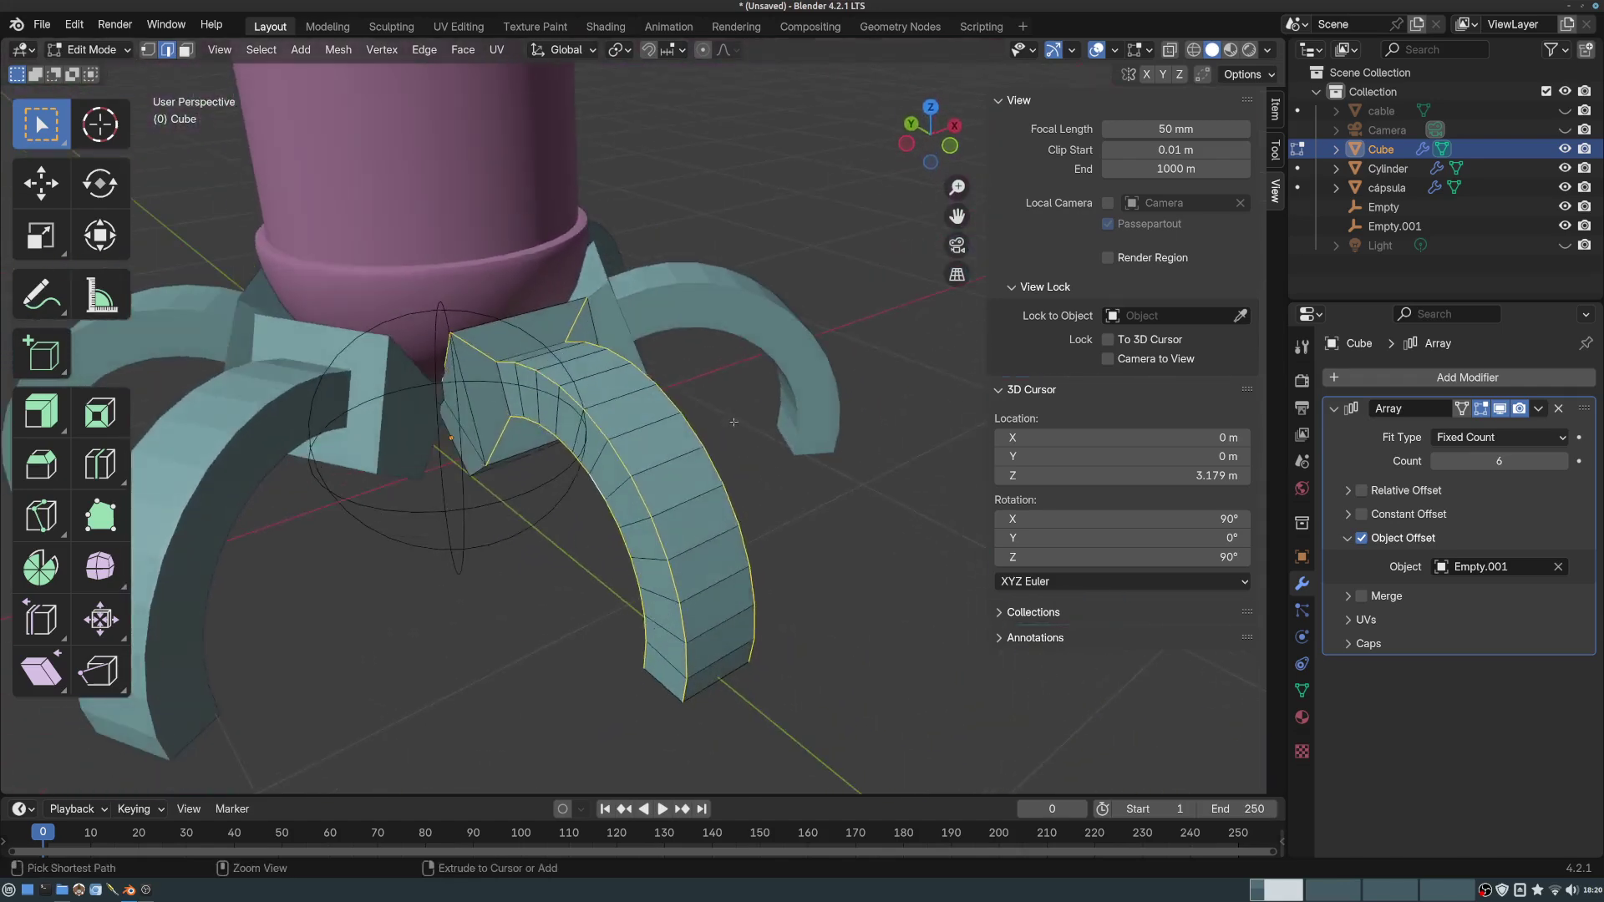
key("ctrl+b")
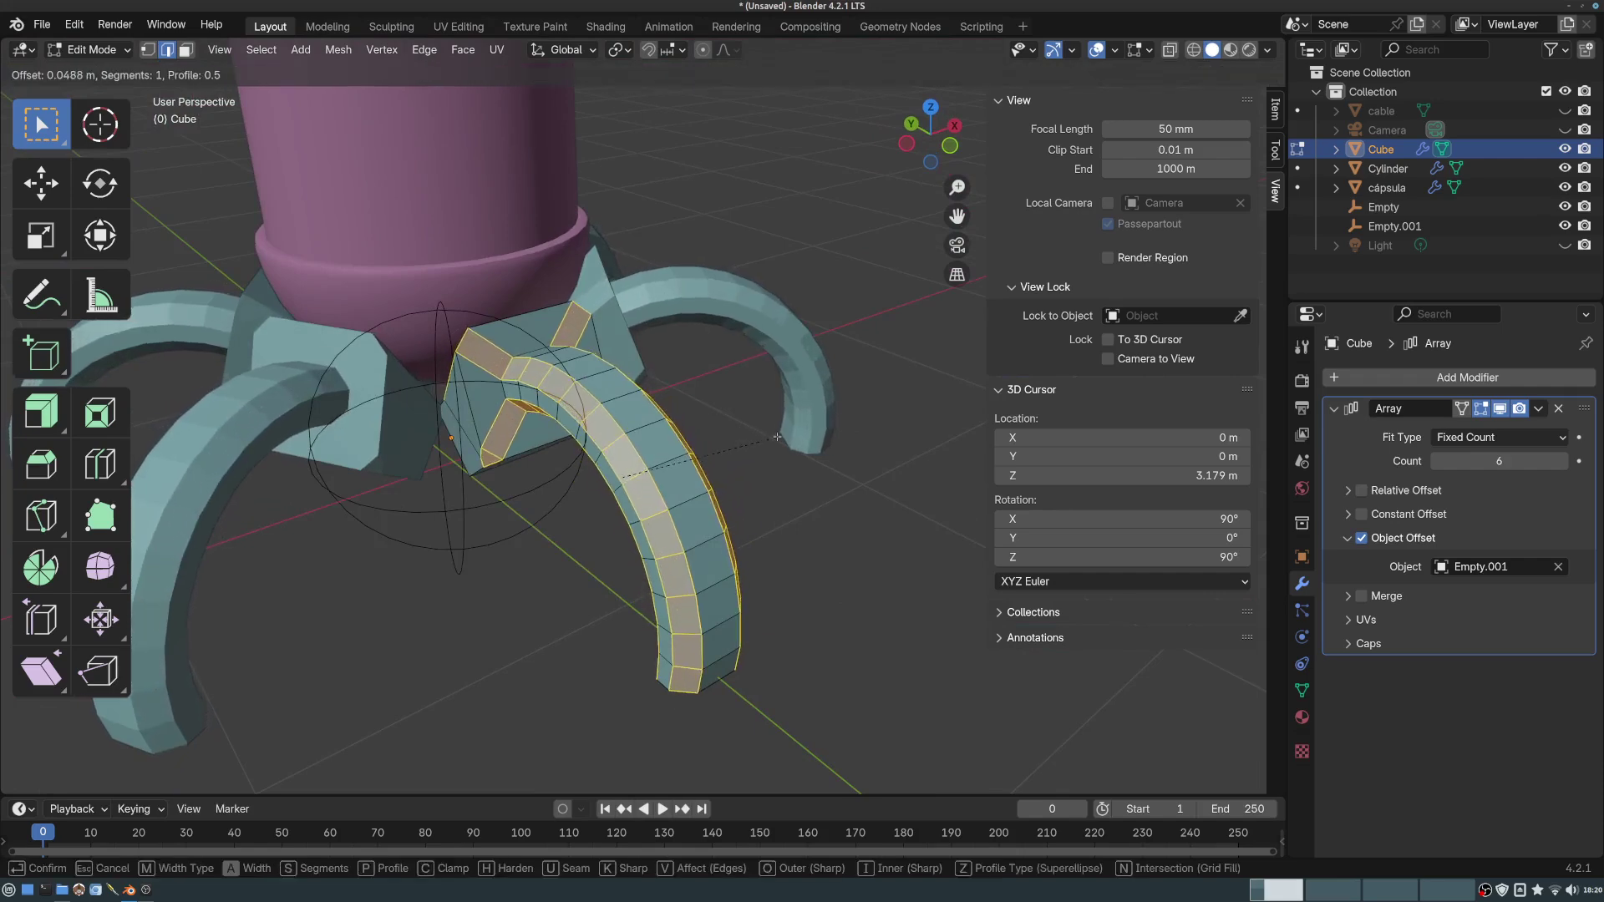
left_click(786, 435)
middle_click_drag(786, 435, 184, 427)
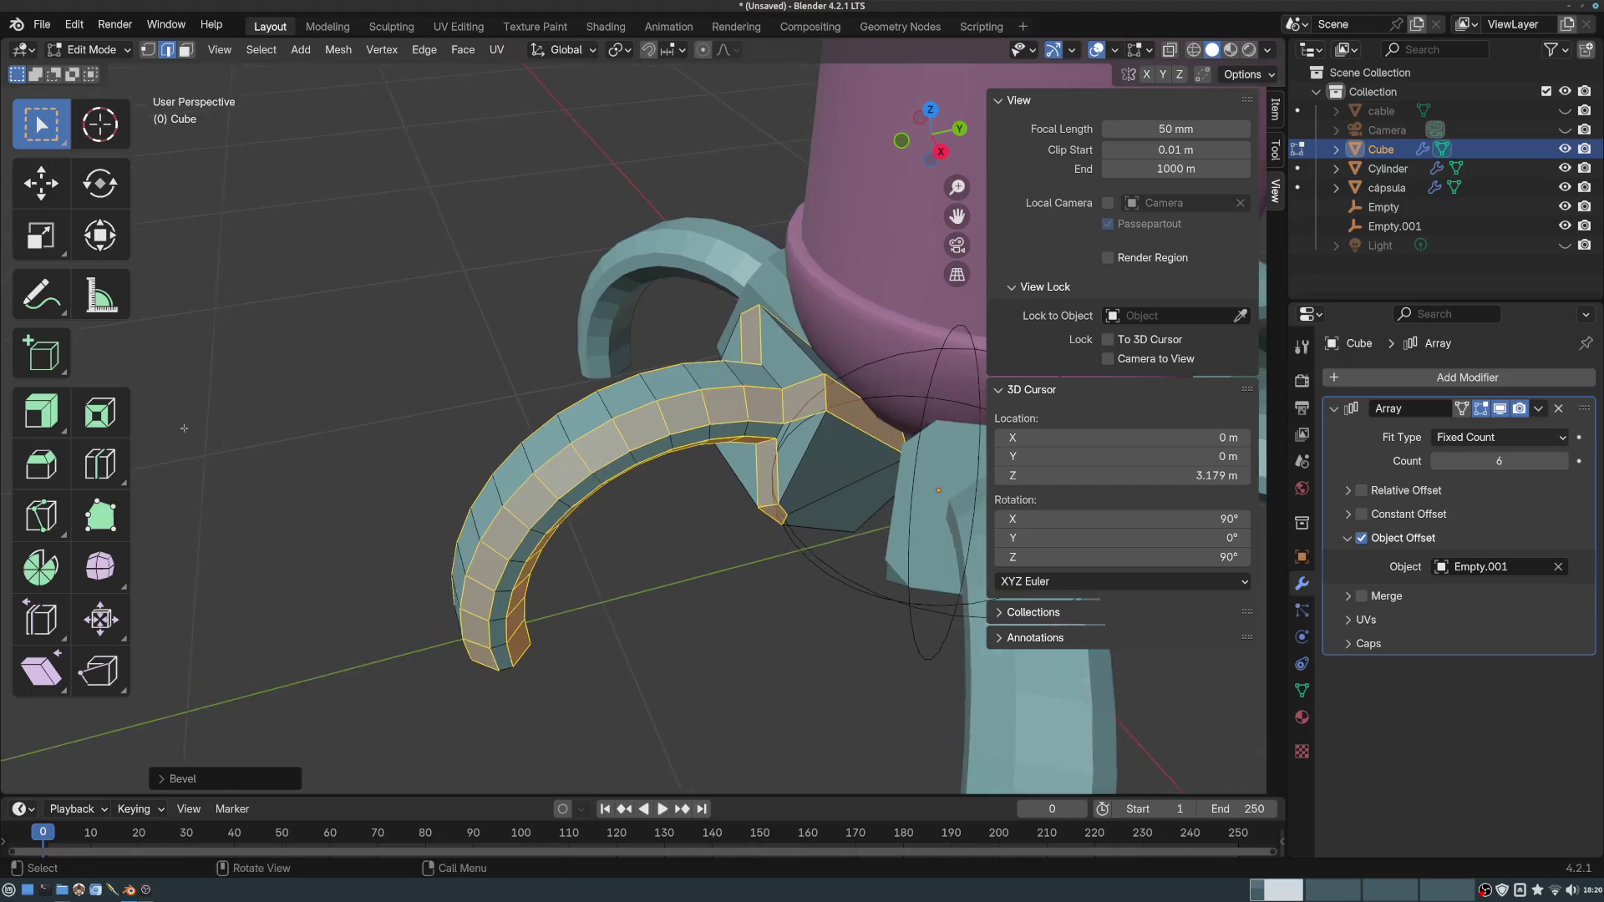
left_click(167, 777)
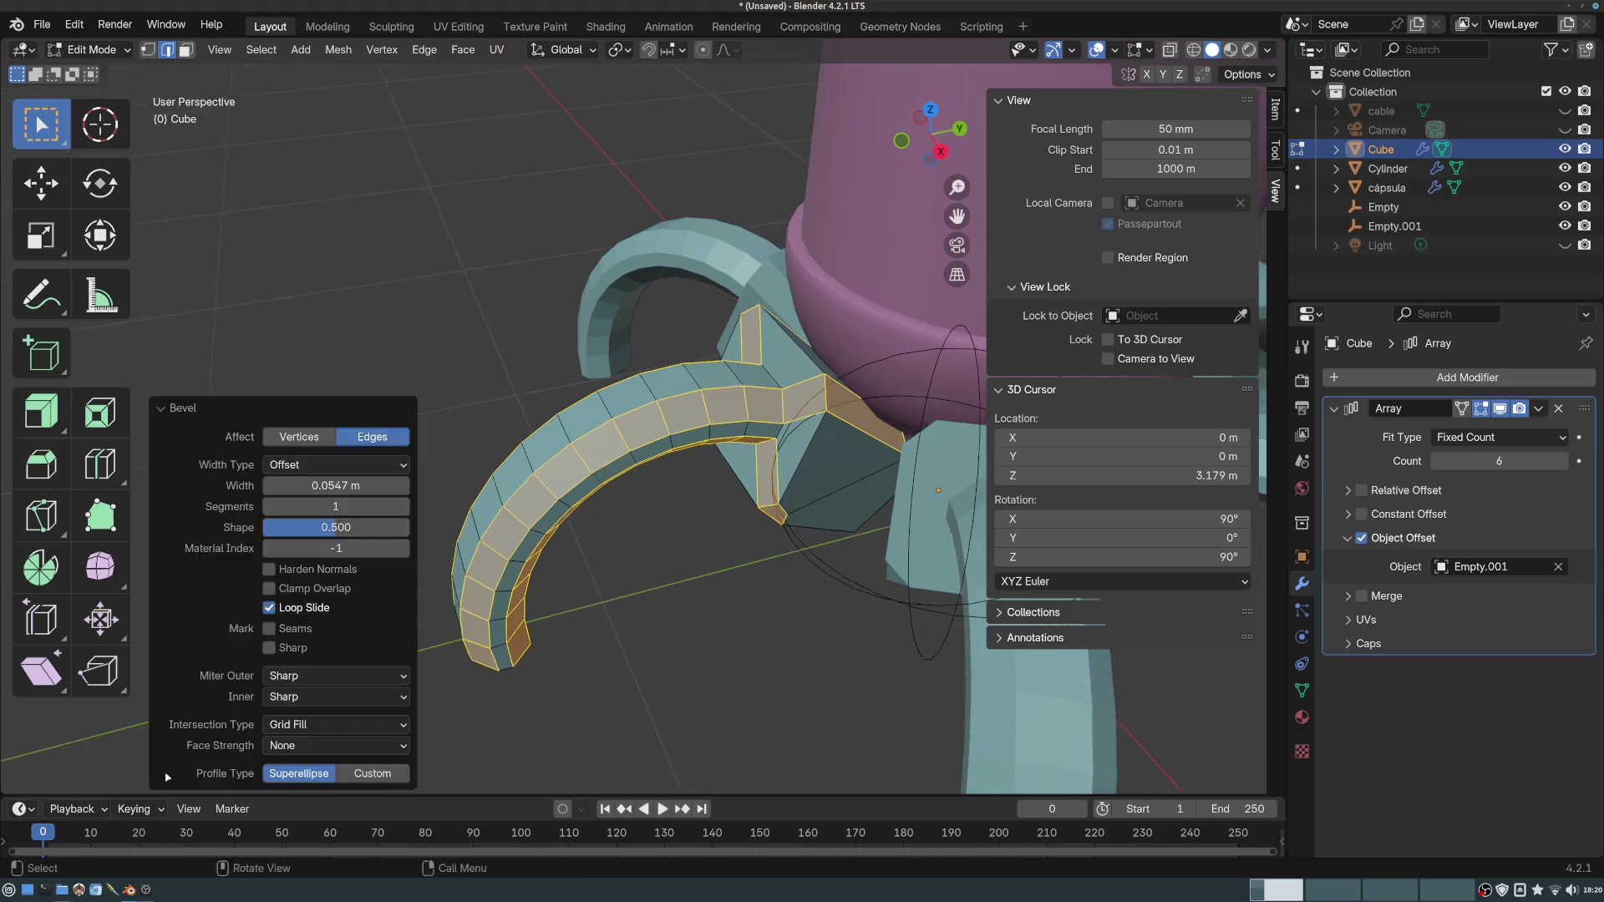
left_click(404, 507)
- Add one loop cut on the leg close to its mounting block and another on the block face around the joint, factors 0.675 and -0.800
middle_click_drag(468, 534, 647, 365)
scroll(835, 409, "up", 4)
scroll(756, 350, "down", 3)
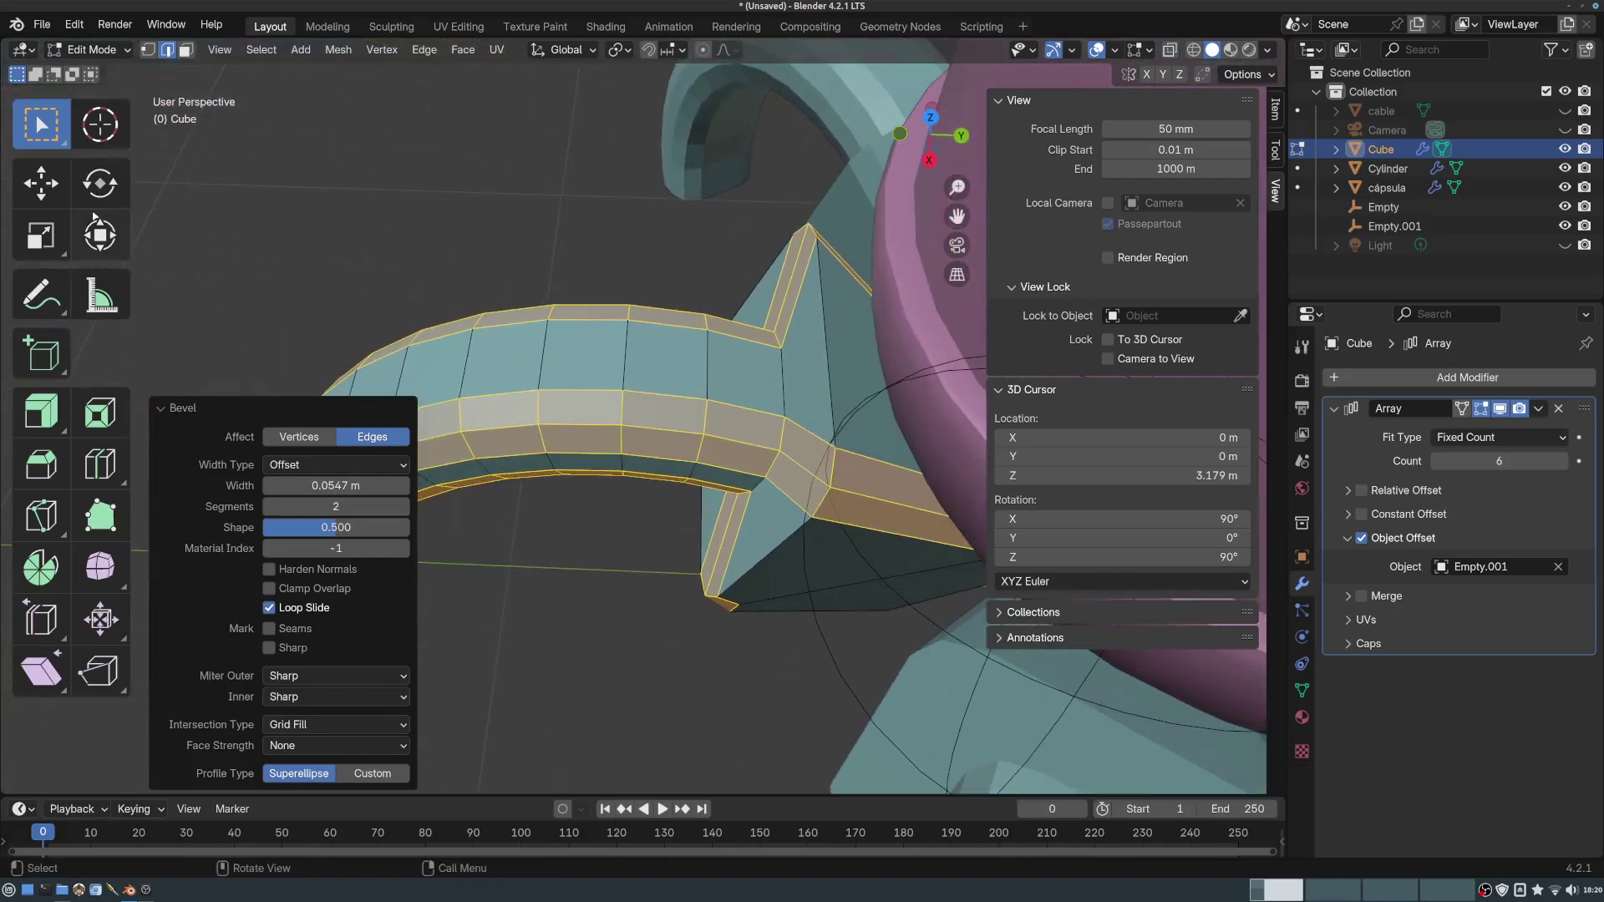
left_click(93, 451)
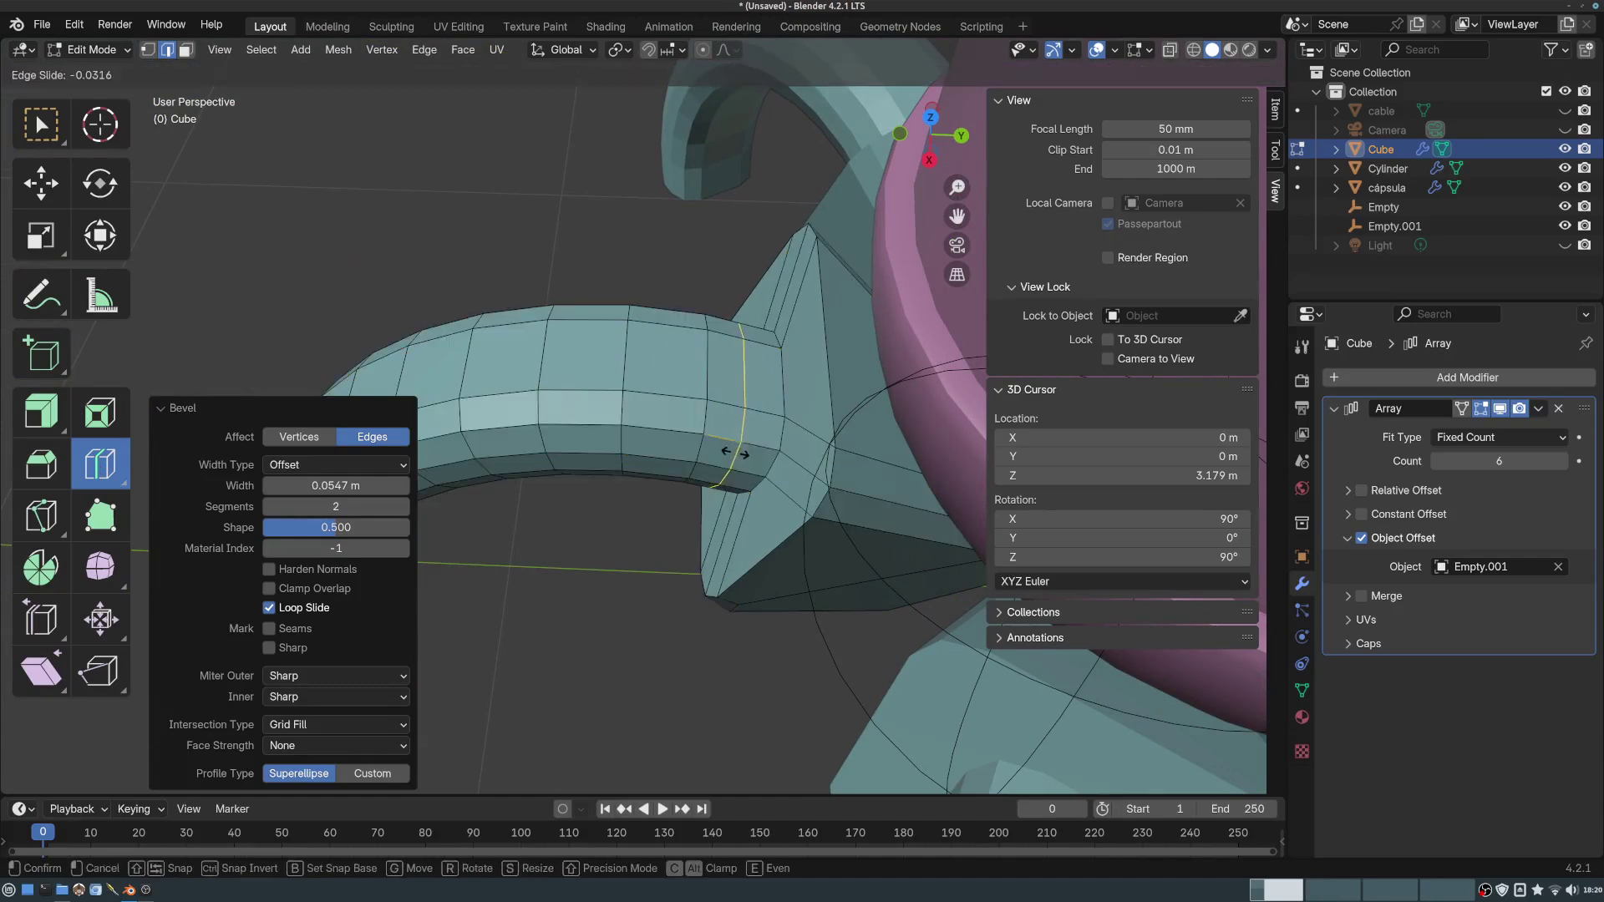
left_click_drag(728, 449, 739, 455)
middle_click_drag(738, 455, 907, 433)
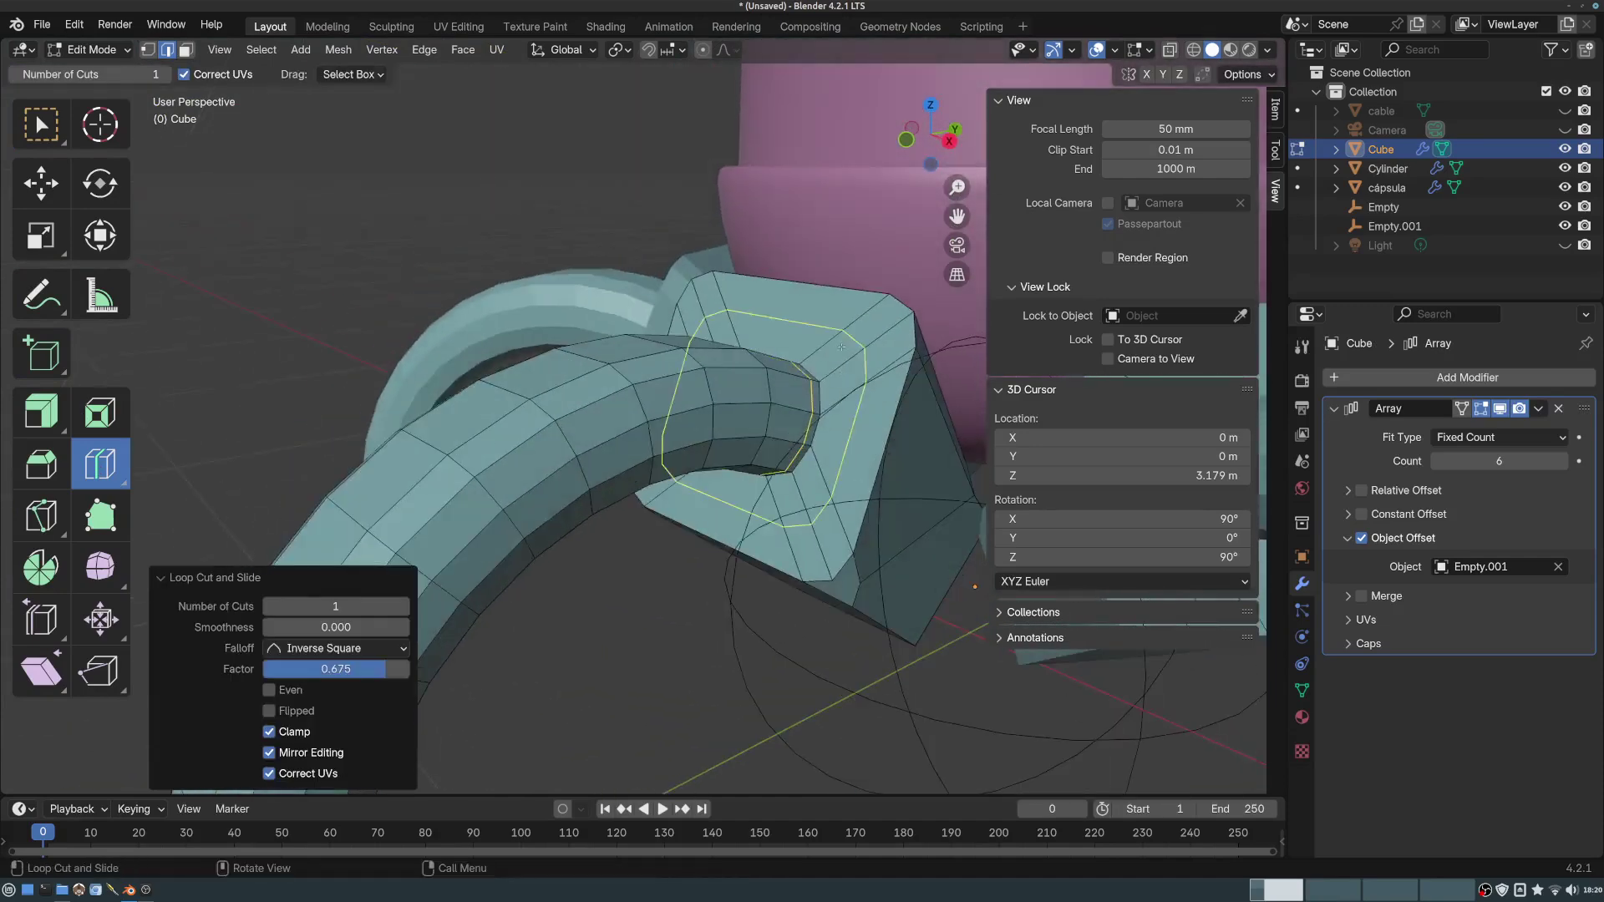
left_click_drag(842, 352, 804, 377)
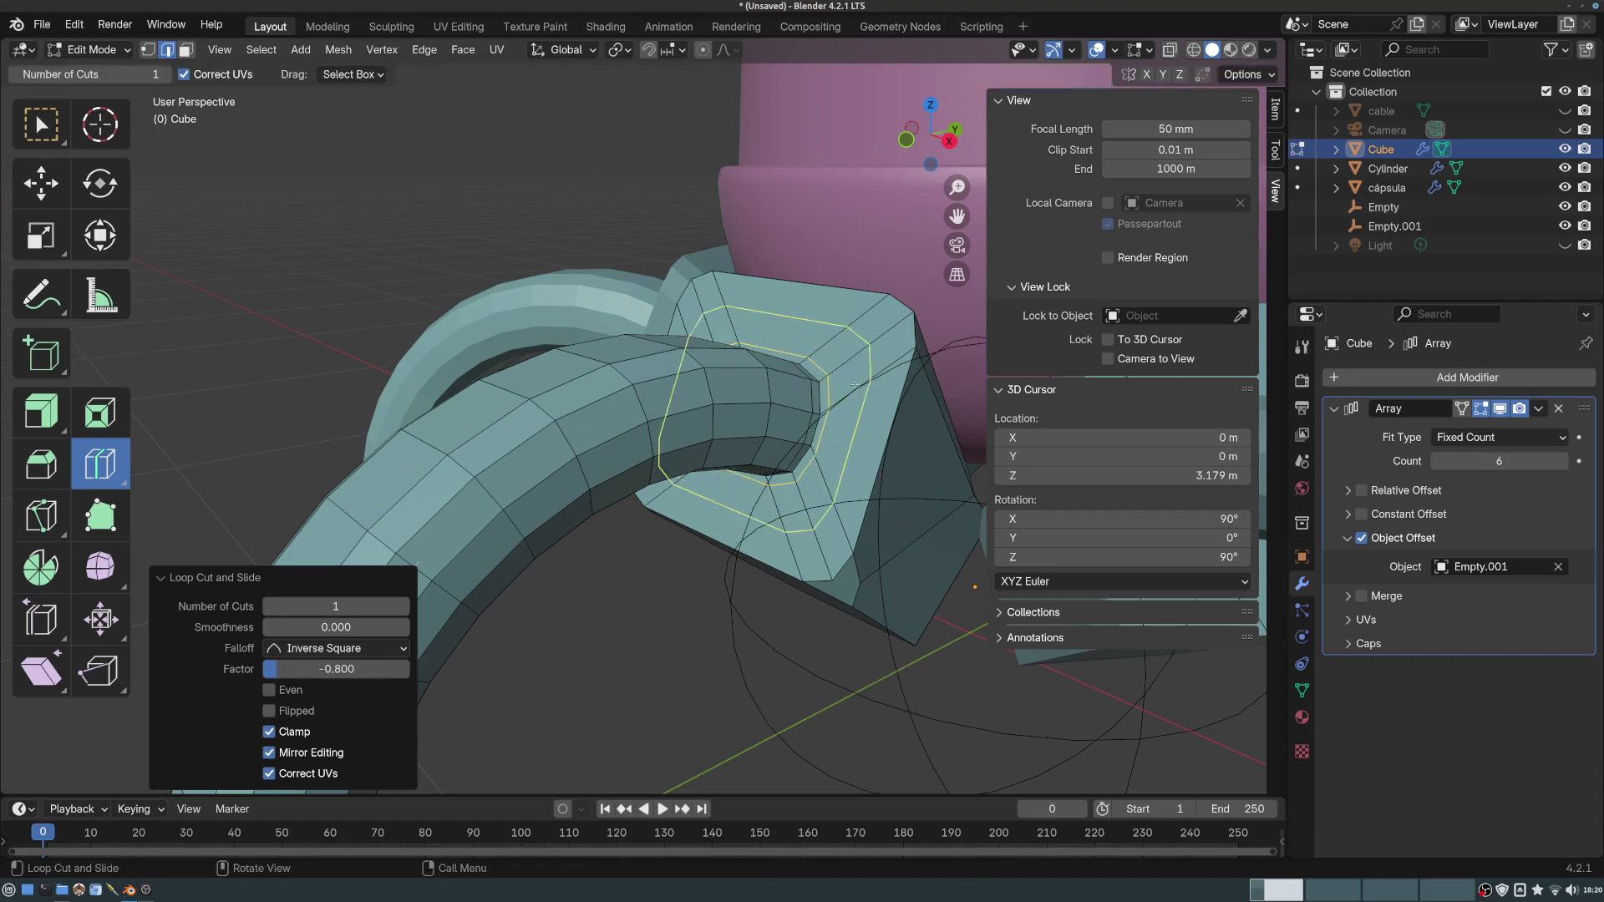
mouse_move(803, 378)
middle_mouse_down()
mouse_move(854, 361)
mouse_move(810, 368)
middle_mouse_up()
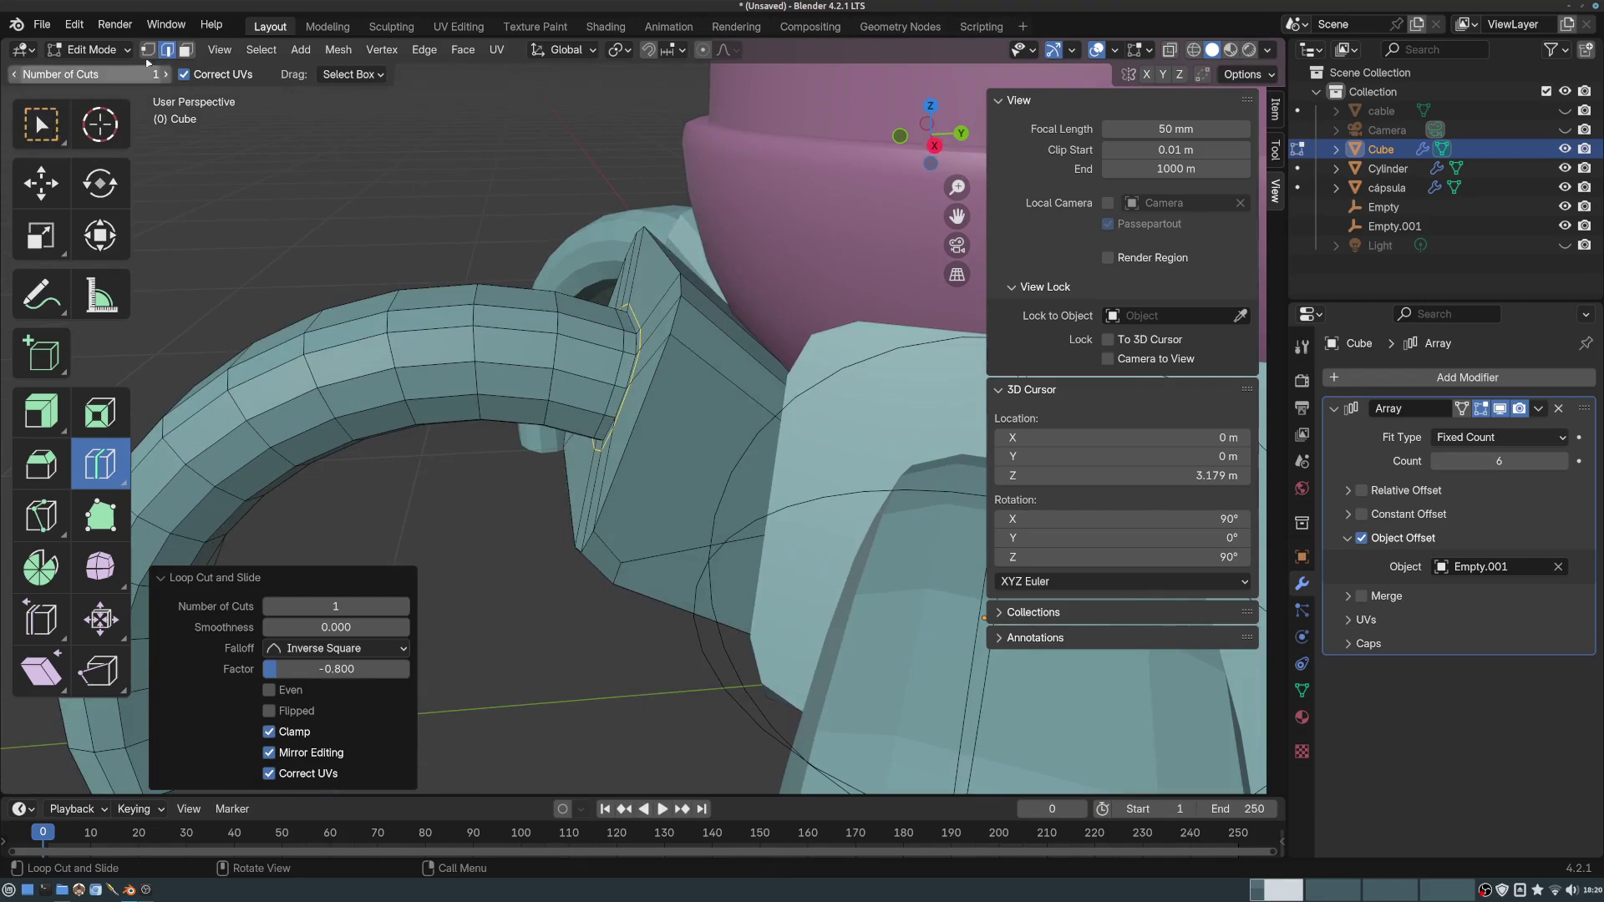
- Bevel the outer rim of the mounting block's leg-side face with a width of about 0.0185 m and 2 segments
left_click(43, 126)
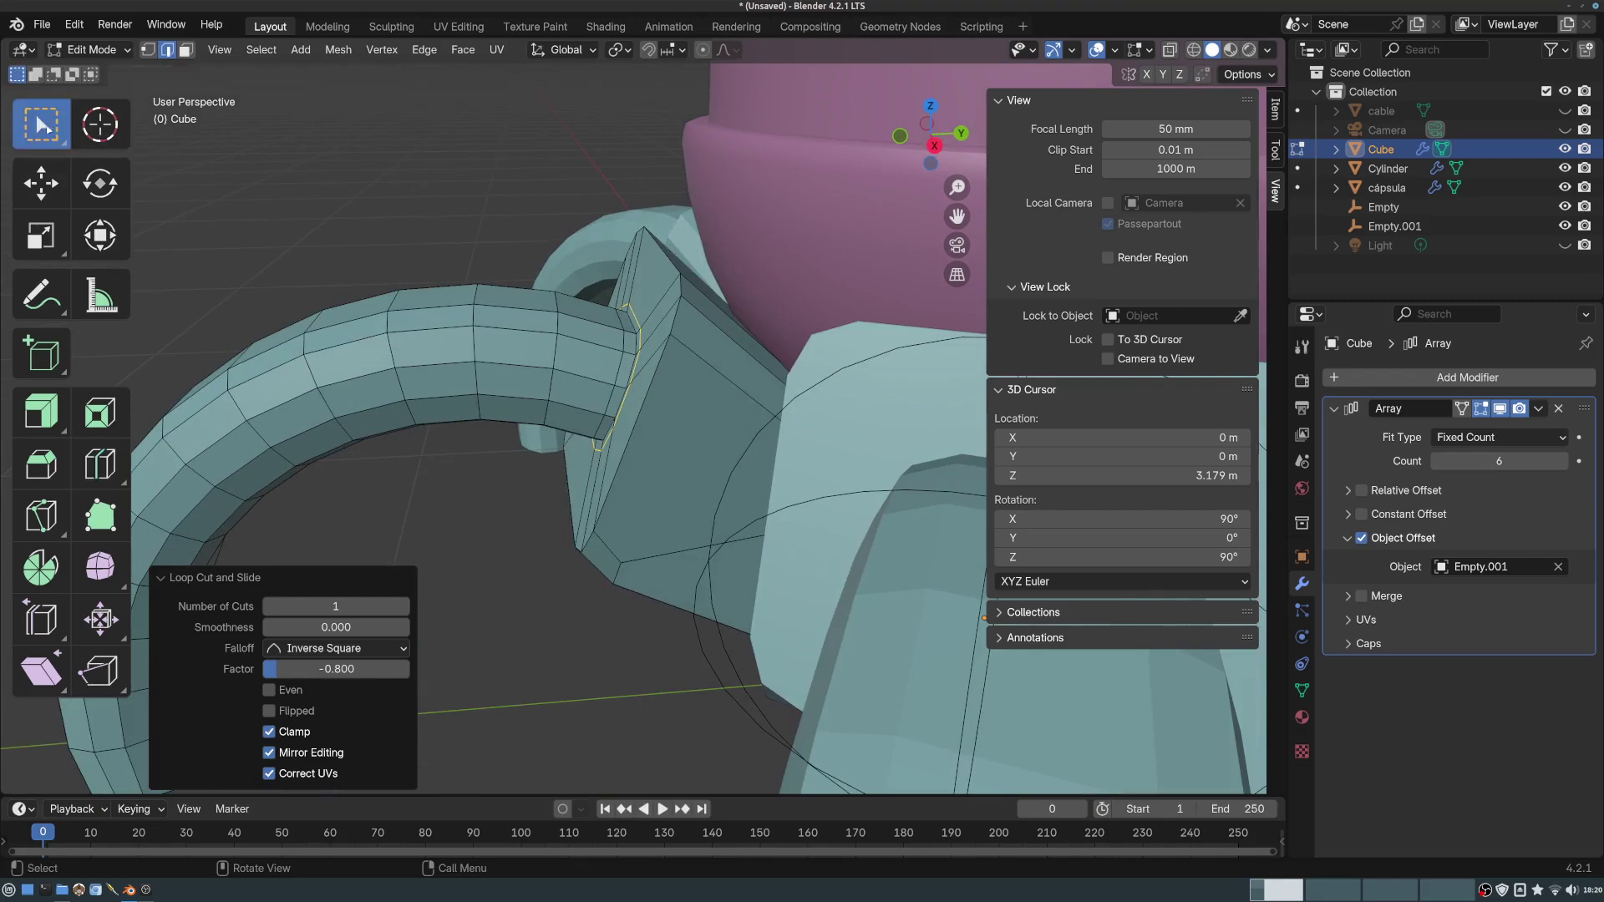
left_click(655, 390)
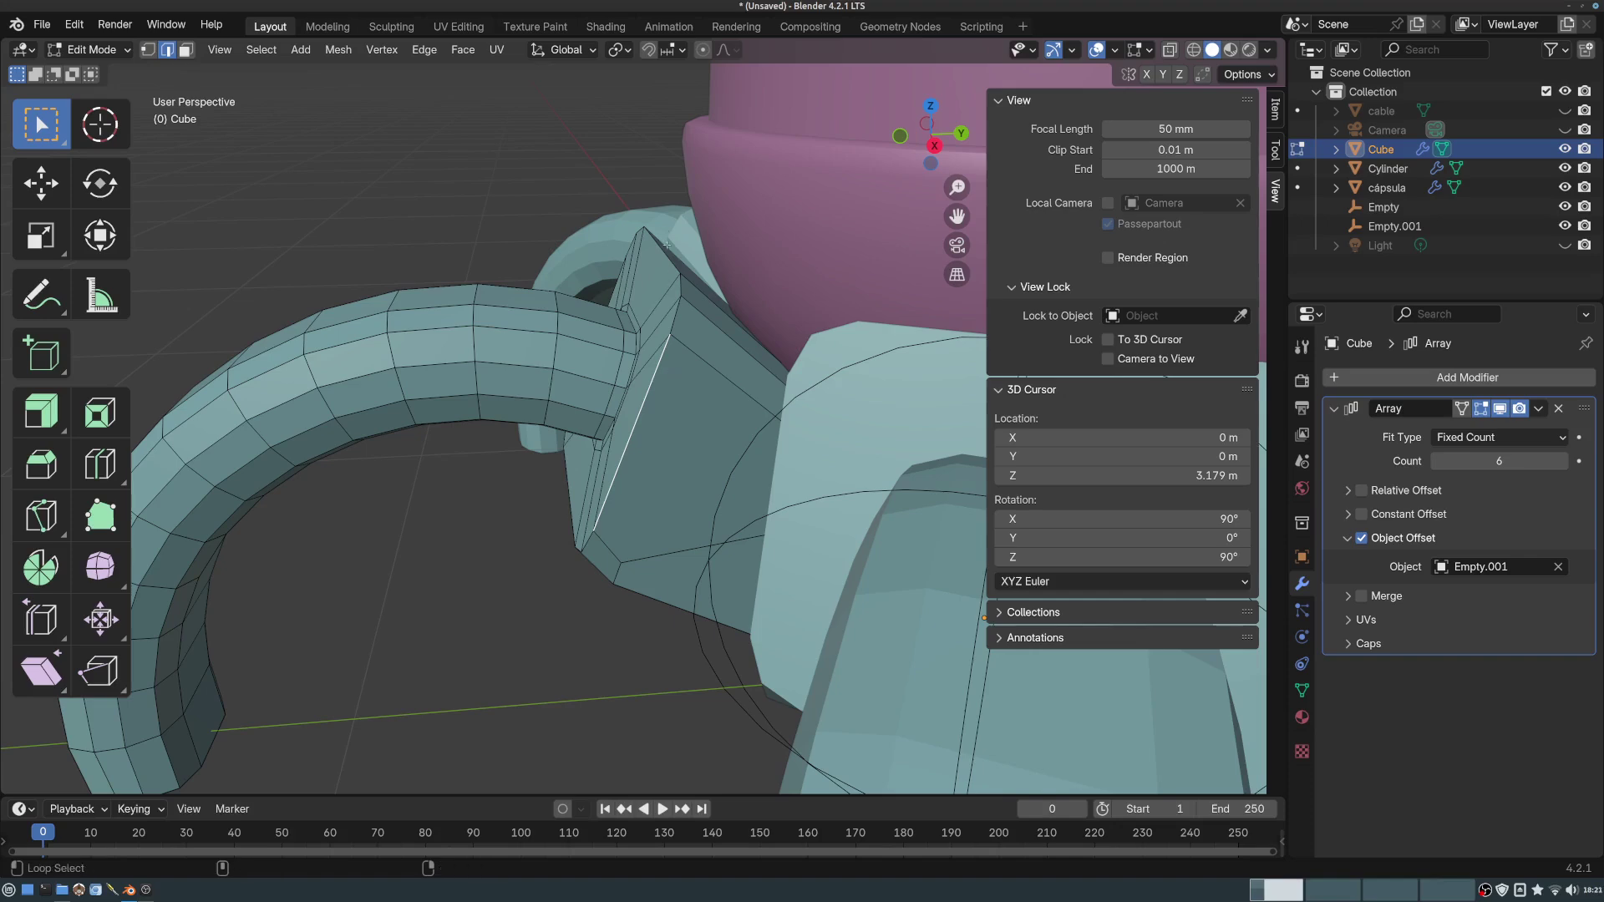
middle_click_drag(652, 362, 738, 403)
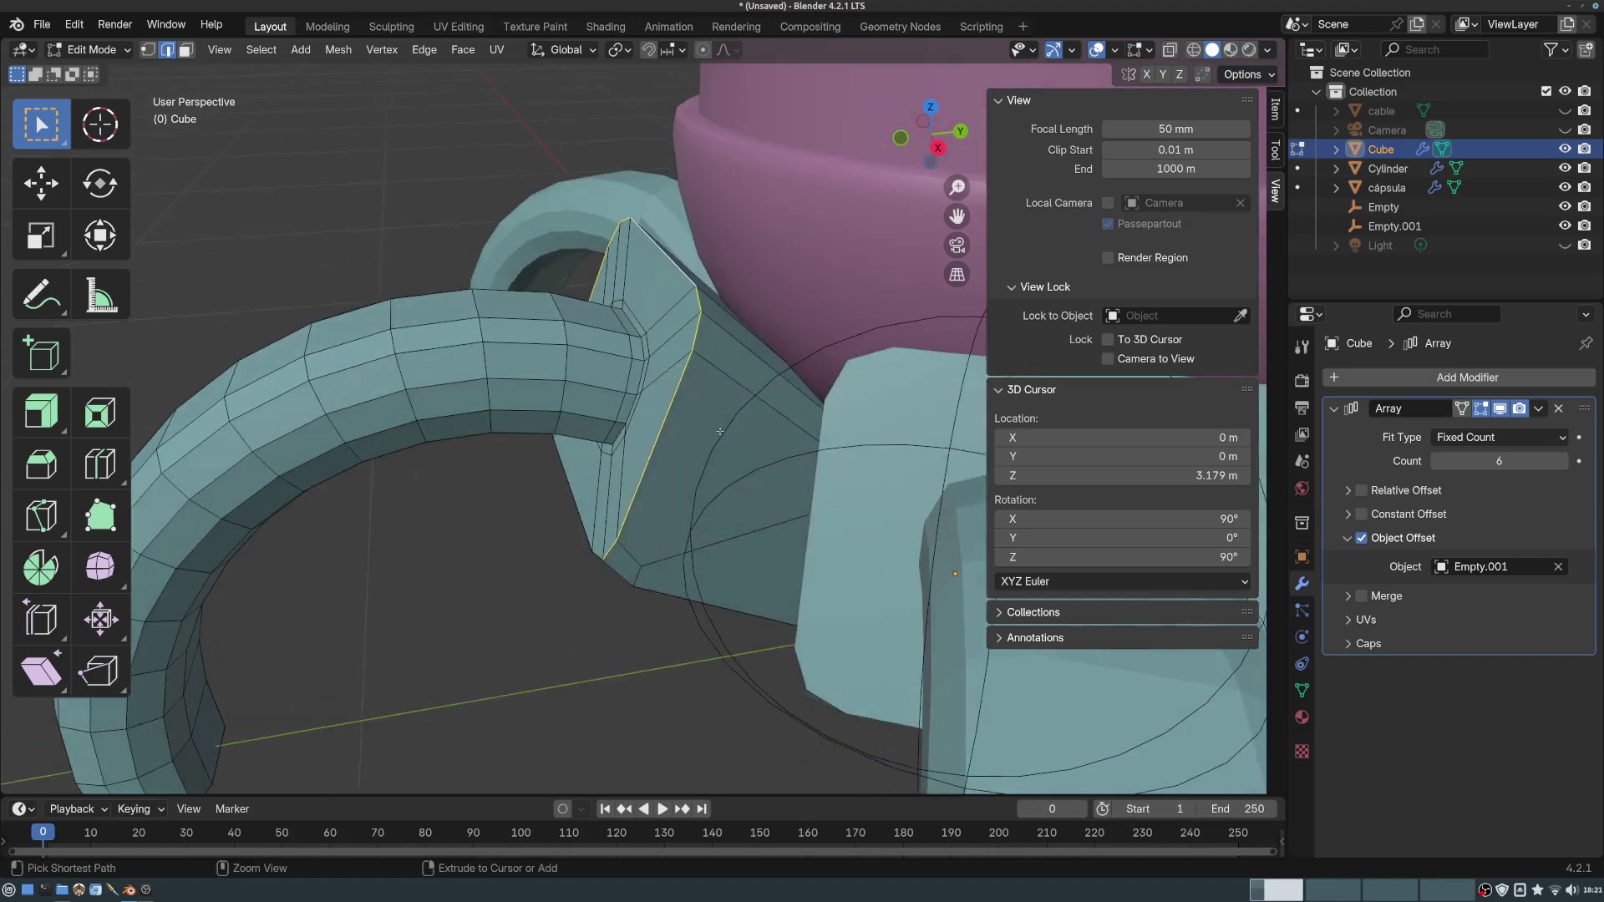
key("ctrl+b")
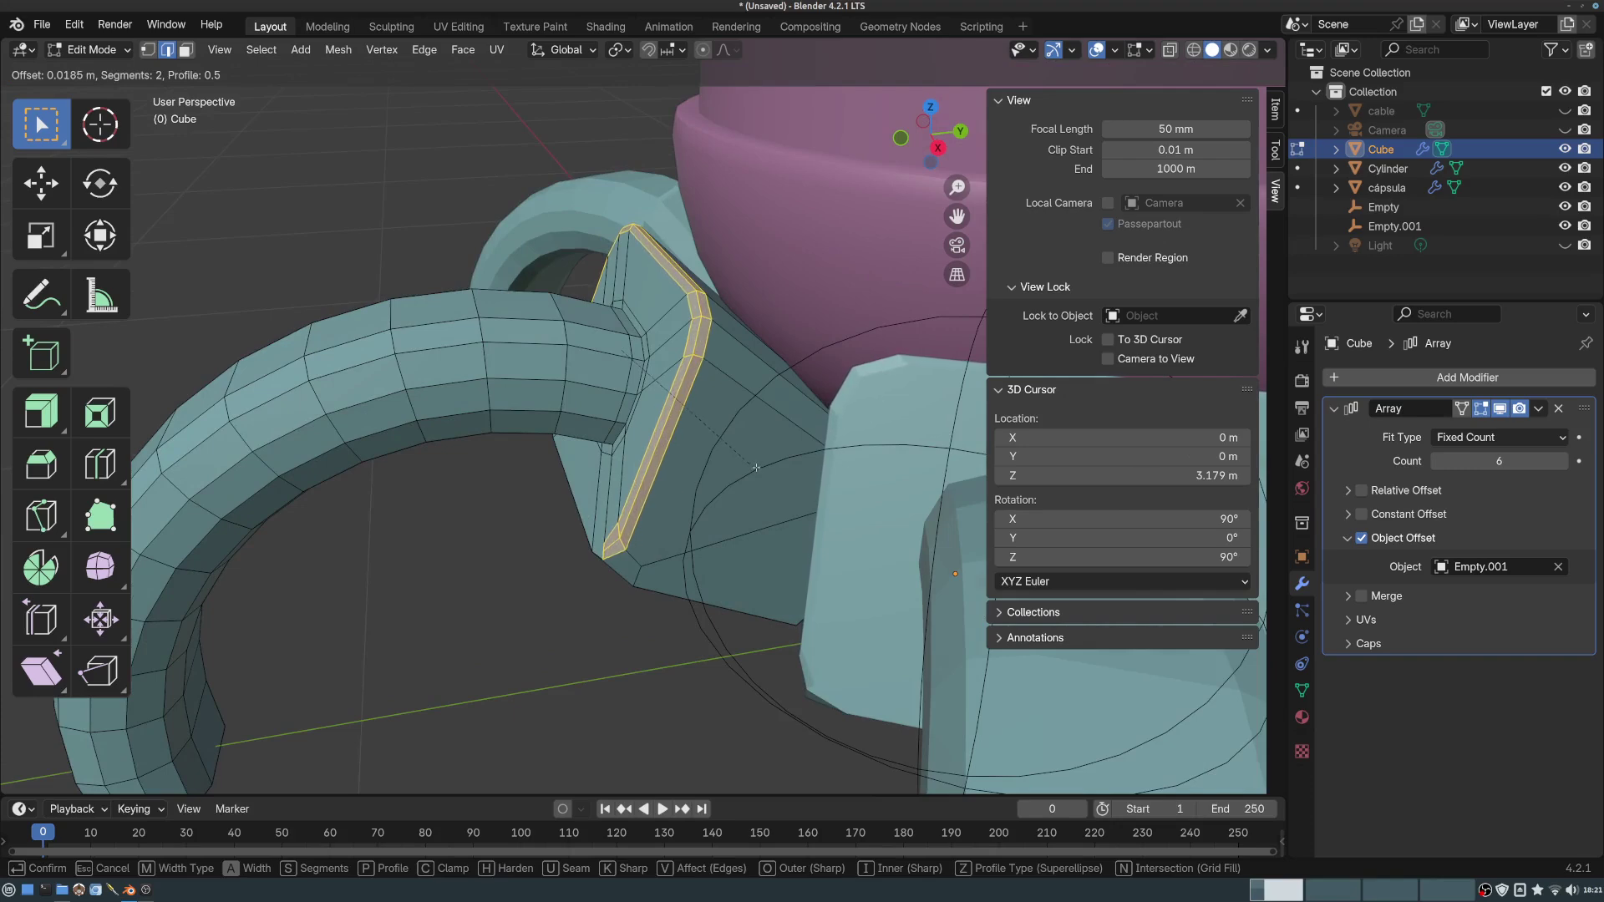
left_click(755, 452)
middle_click_drag(755, 452, 651, 429)
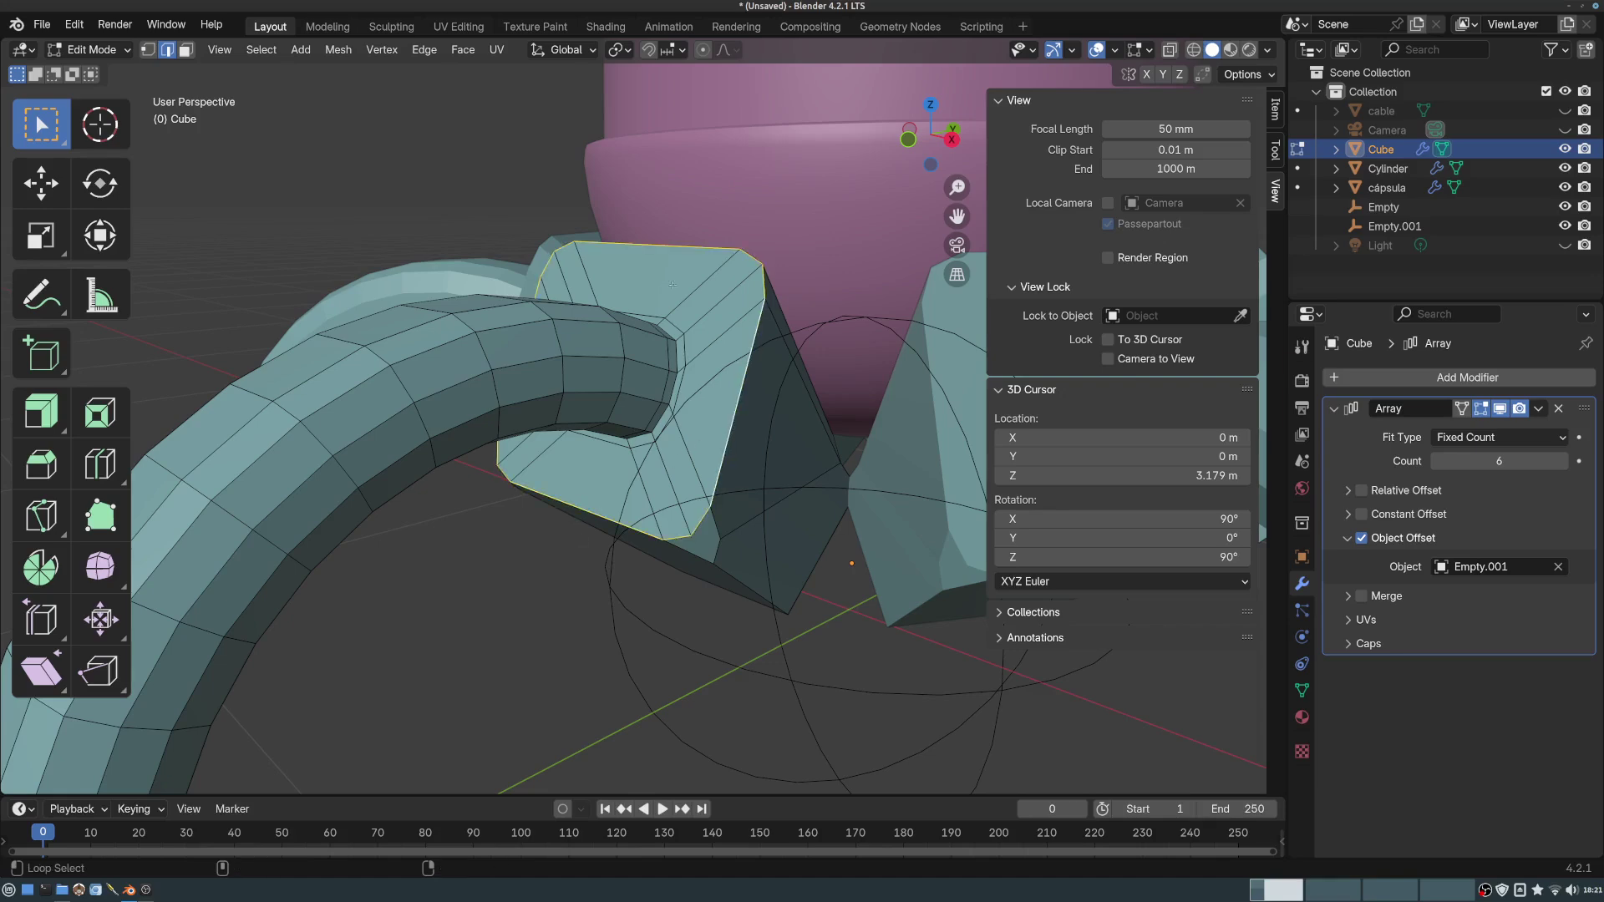
middle_click_drag(672, 285, 723, 378)
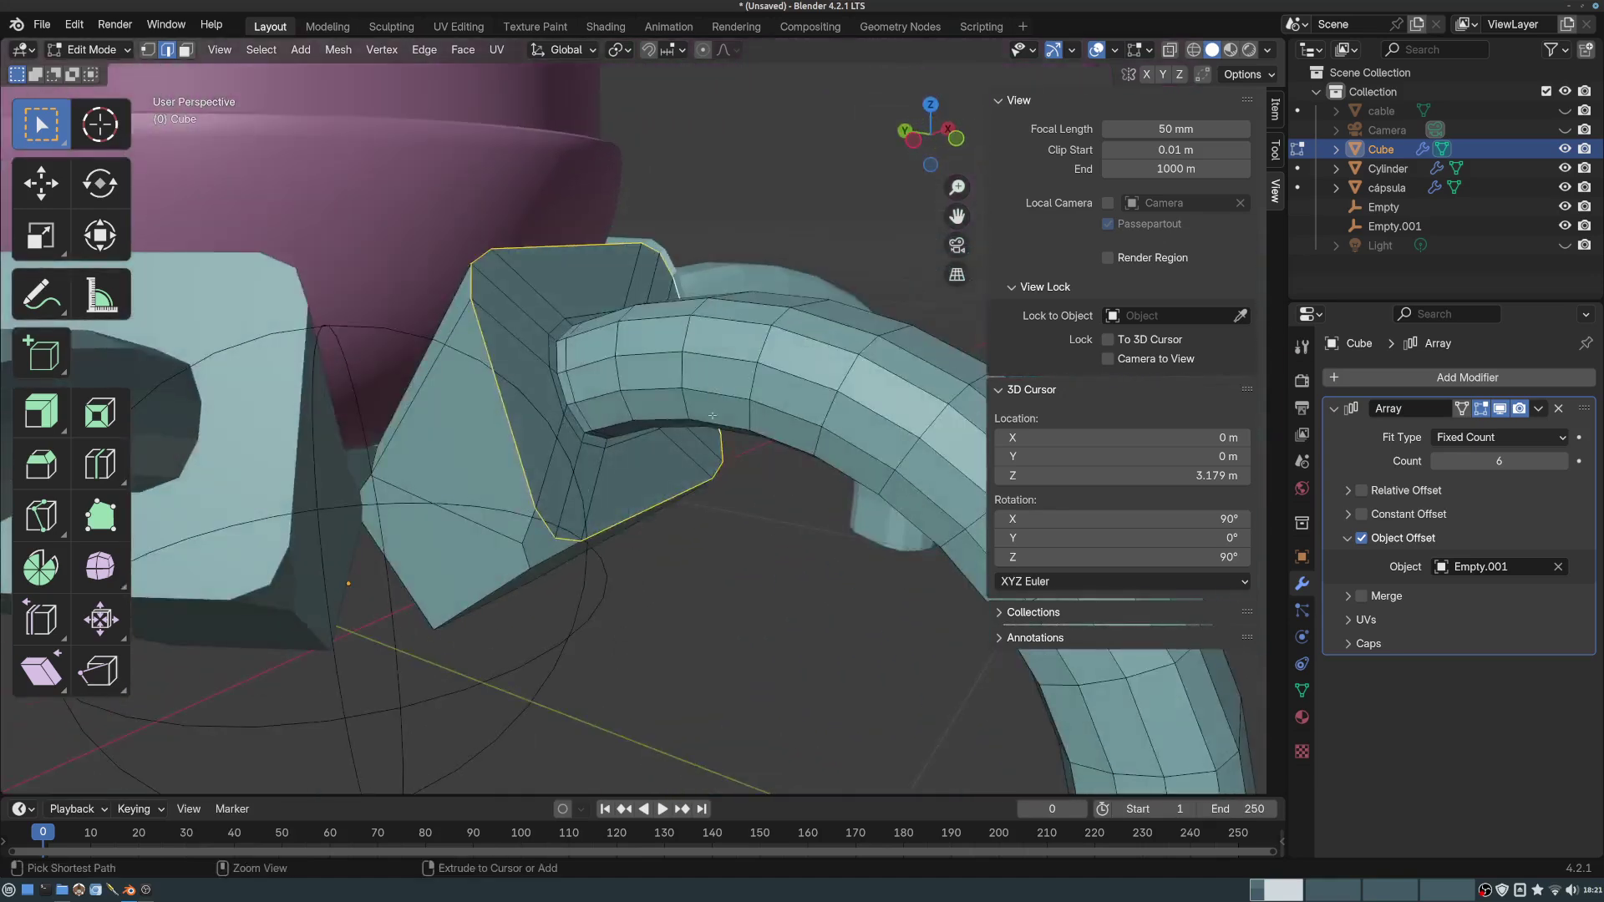
key("ctrl+b")
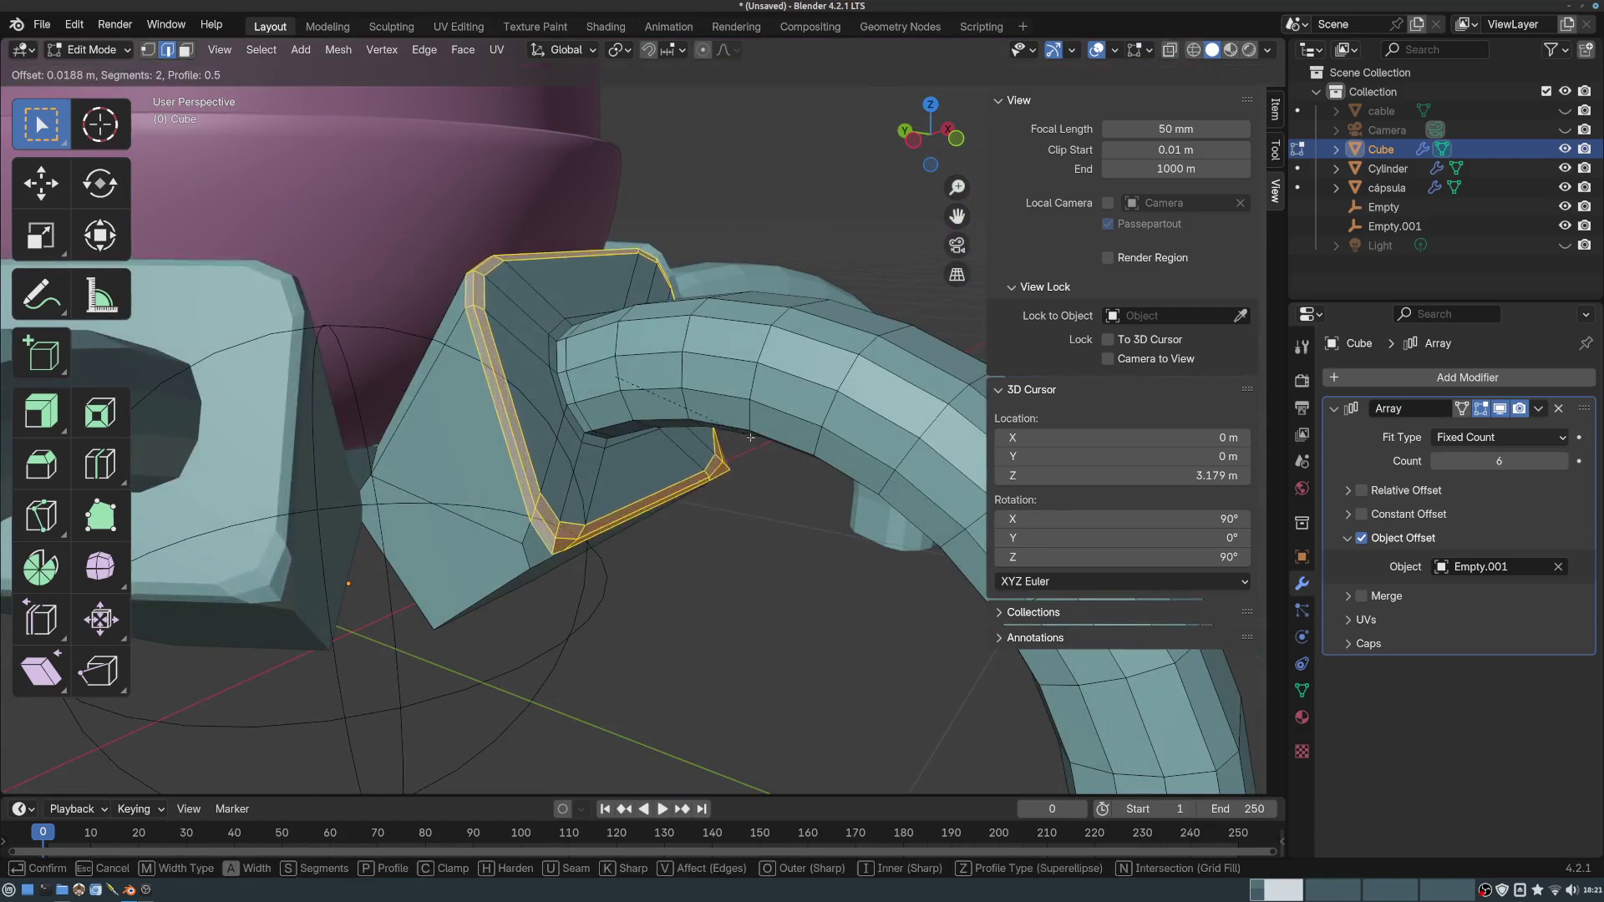
left_click(749, 444)
- Add a single lengthwise loop cut near the middle of the leg and its block, with a factor of about -0.017
middle_click_drag(750, 443, 627, 281)
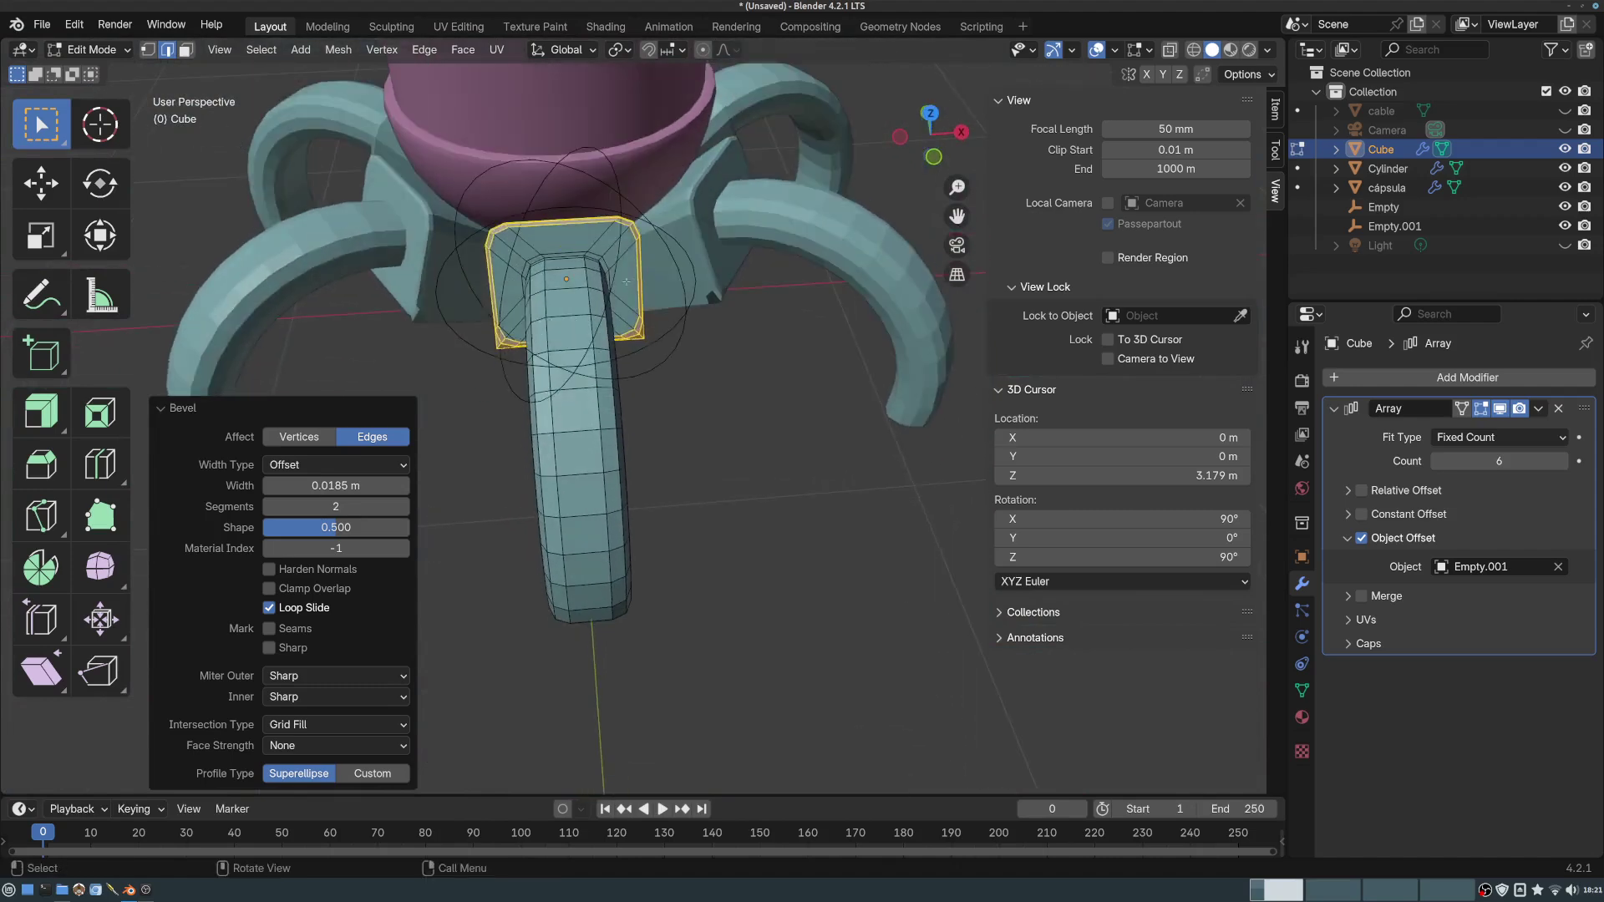
mouse_move(657, 393)
middle_mouse_down()
mouse_move(666, 423)
mouse_move(632, 398)
middle_mouse_up()
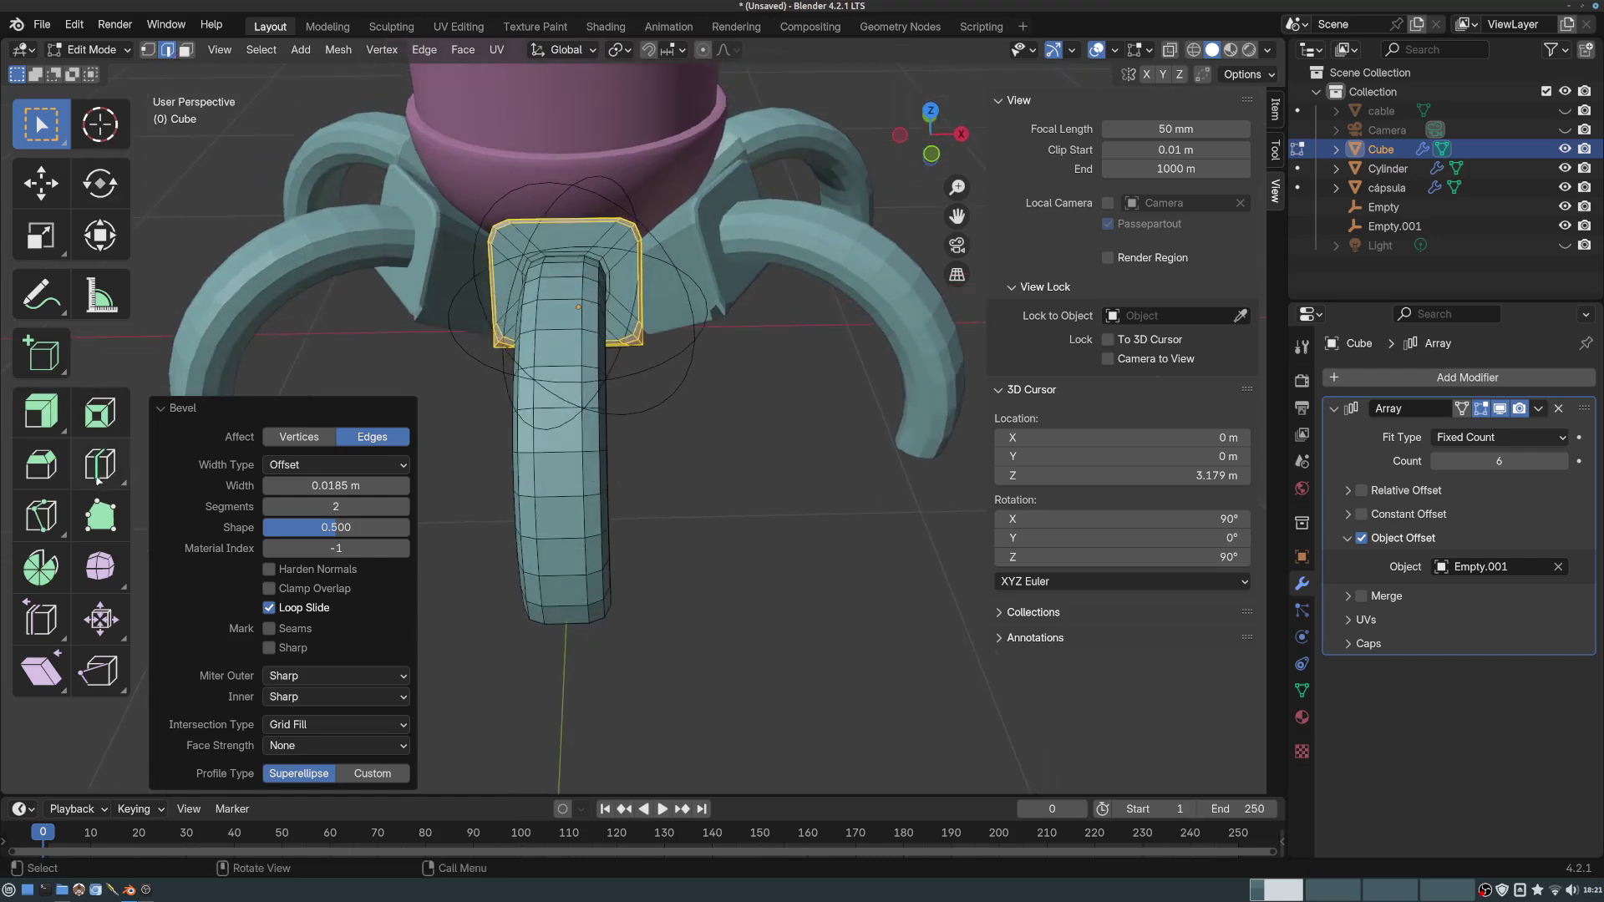
left_click(100, 463)
left_click(561, 588)
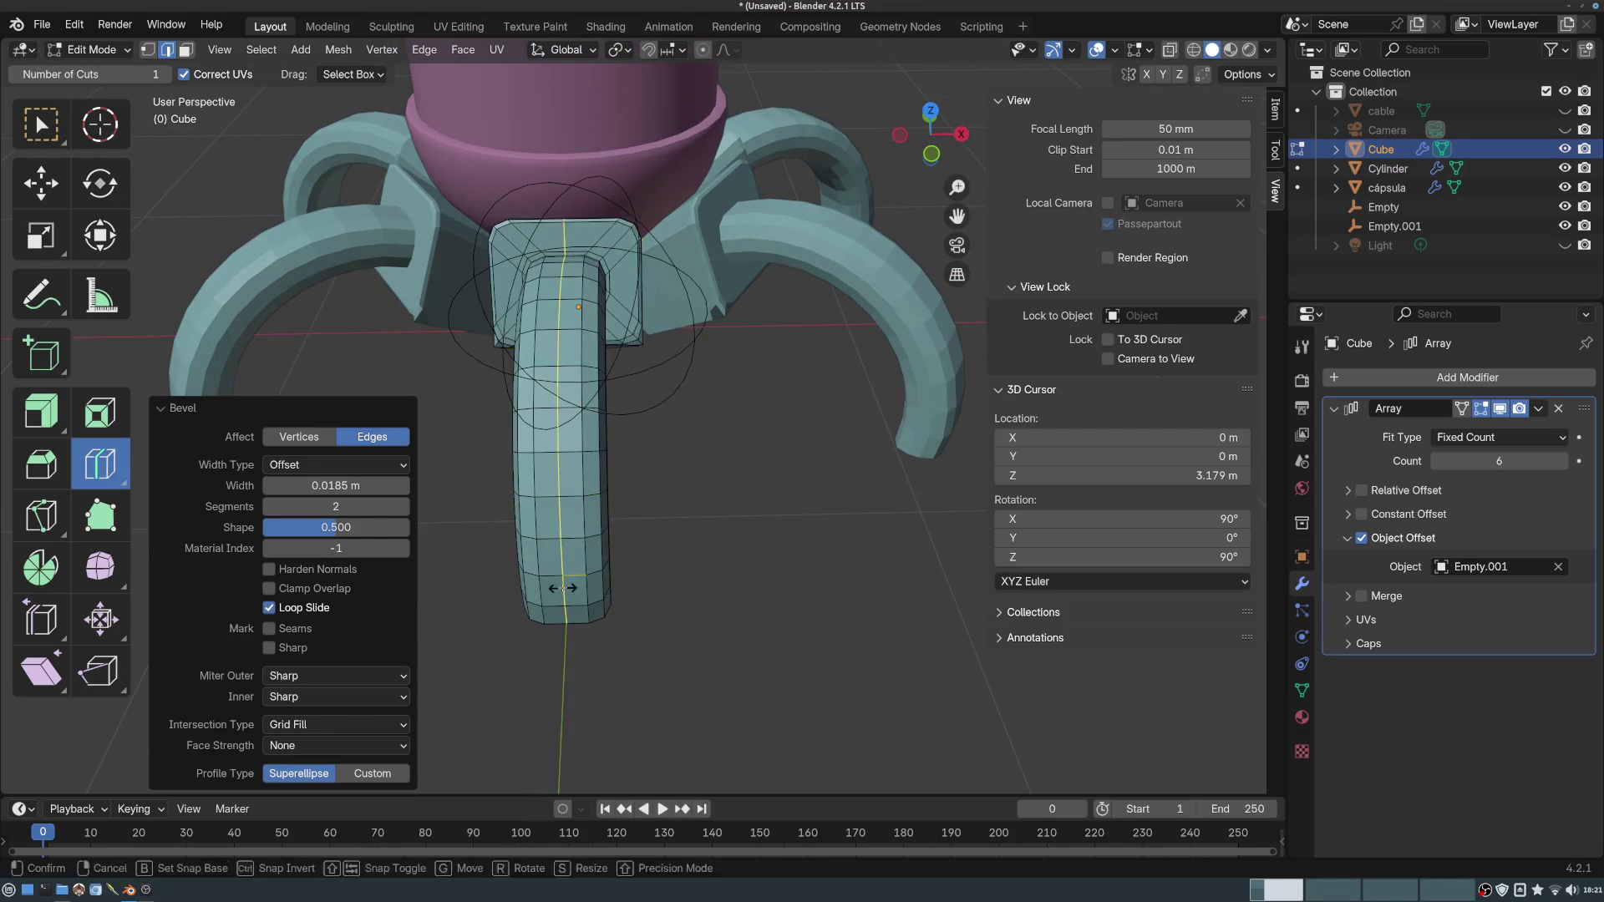
middle_click_drag(560, 588, 557, 267)
middle_click_drag(571, 348, 576, 330)
key("w")
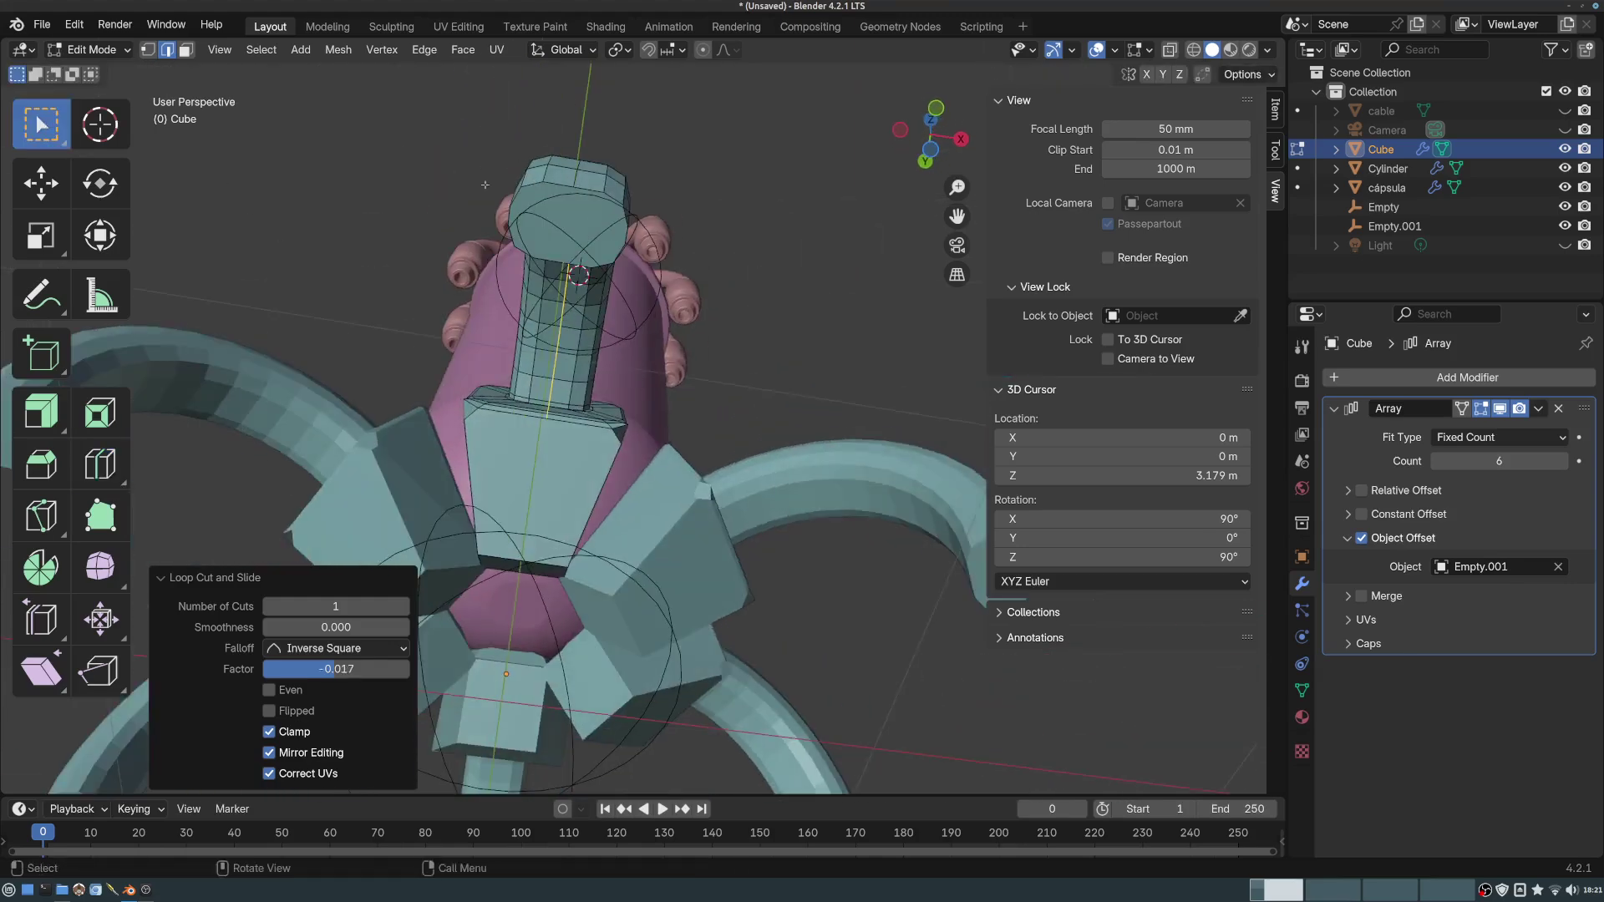
- In vertex selection, move a corner vertex of the mounting block outward by about -0.196 m in X, 0.065 m in Y and 0.059 m in Z
left_click(146, 54)
scroll(561, 192, "up", 2)
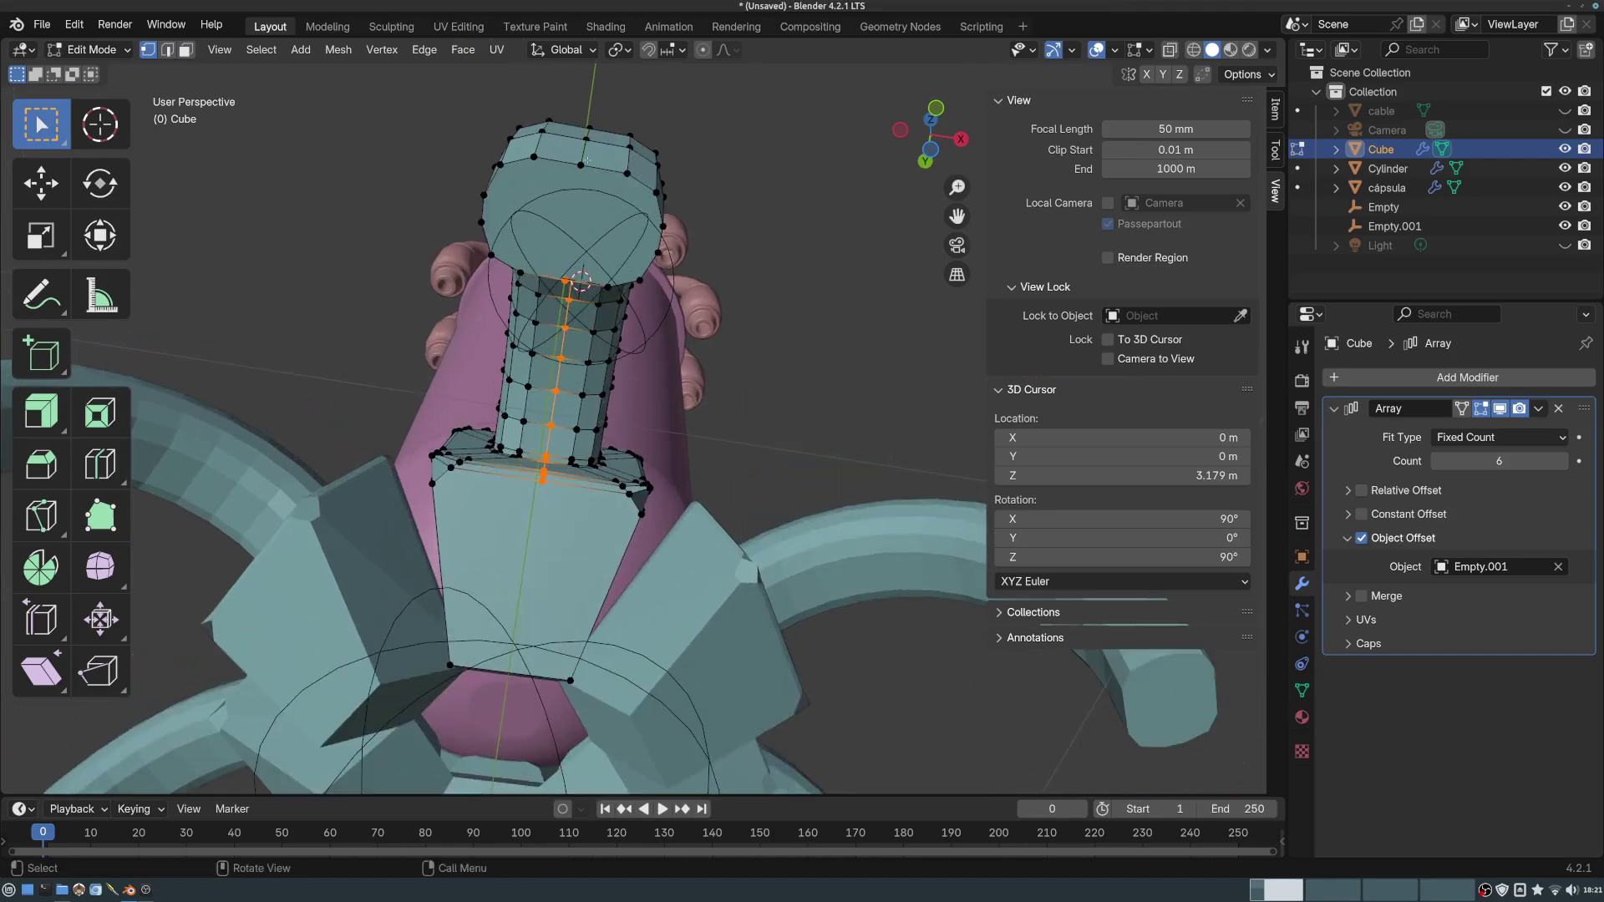
left_click(581, 160)
middle_click_drag(580, 160, 587, 99)
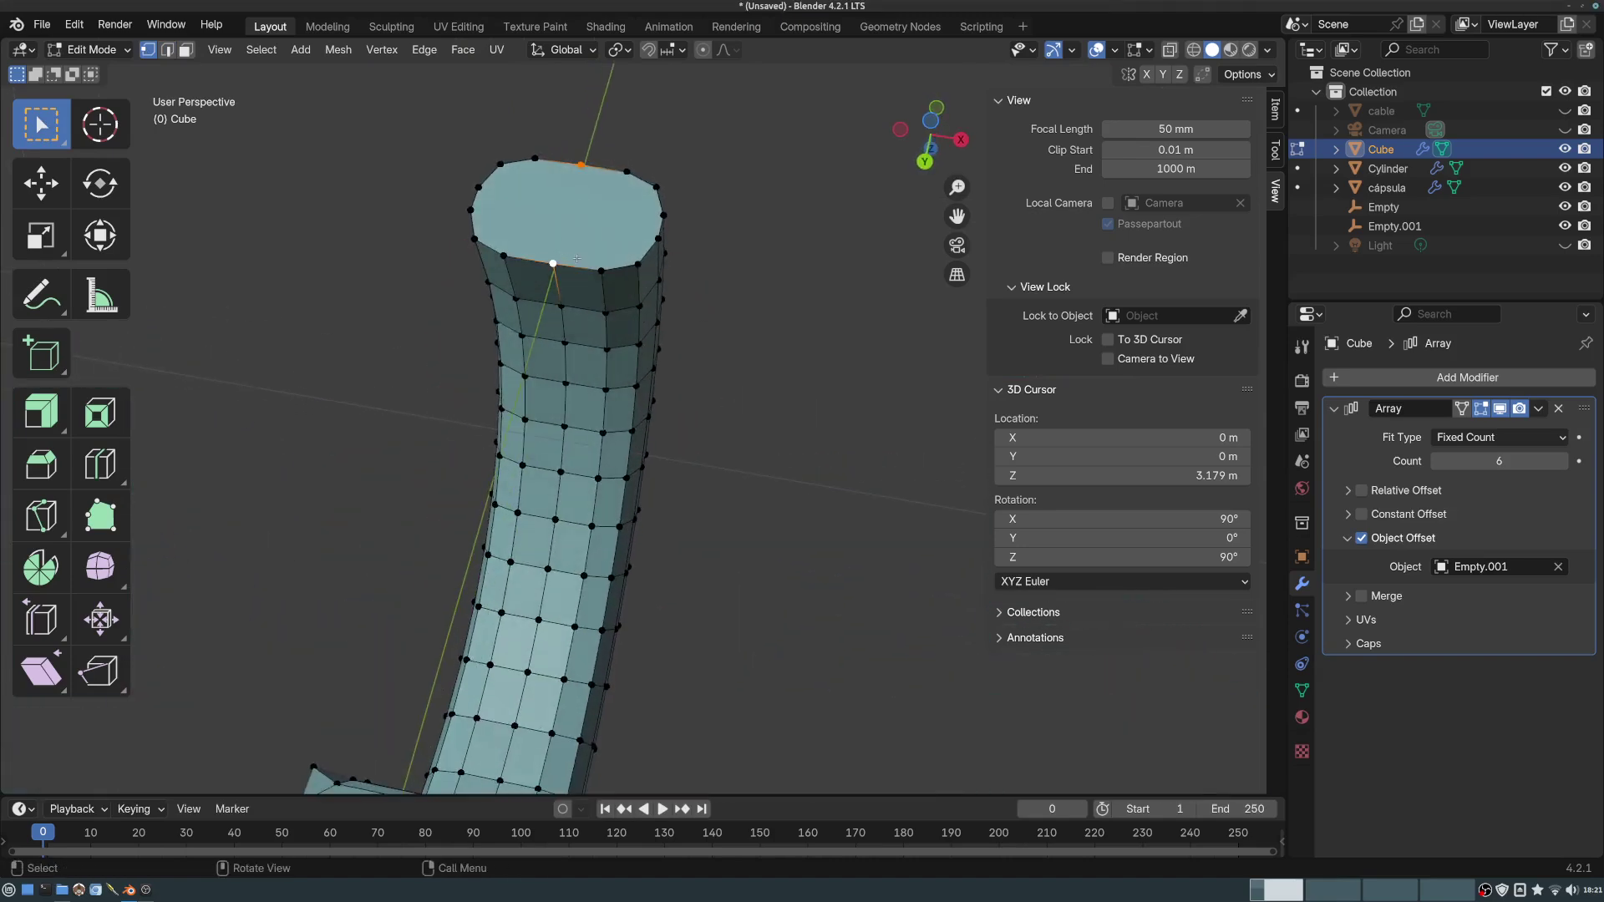
middle_click_drag(639, 330, 740, 304)
middle_click_drag(658, 257, 402, 255)
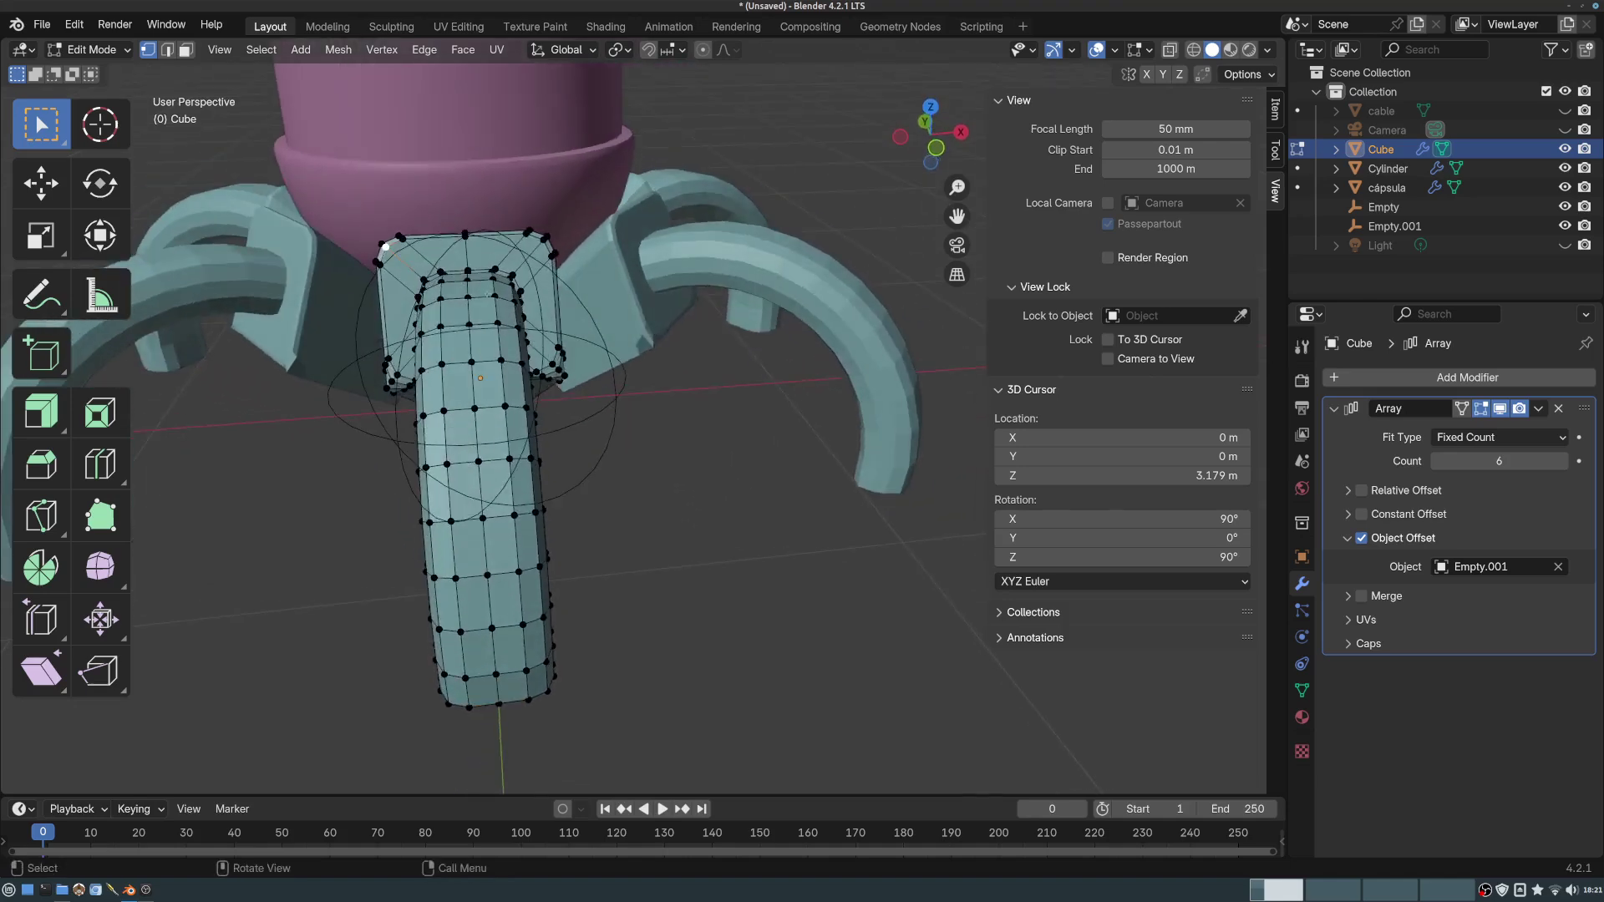
key("g")
key("Return")
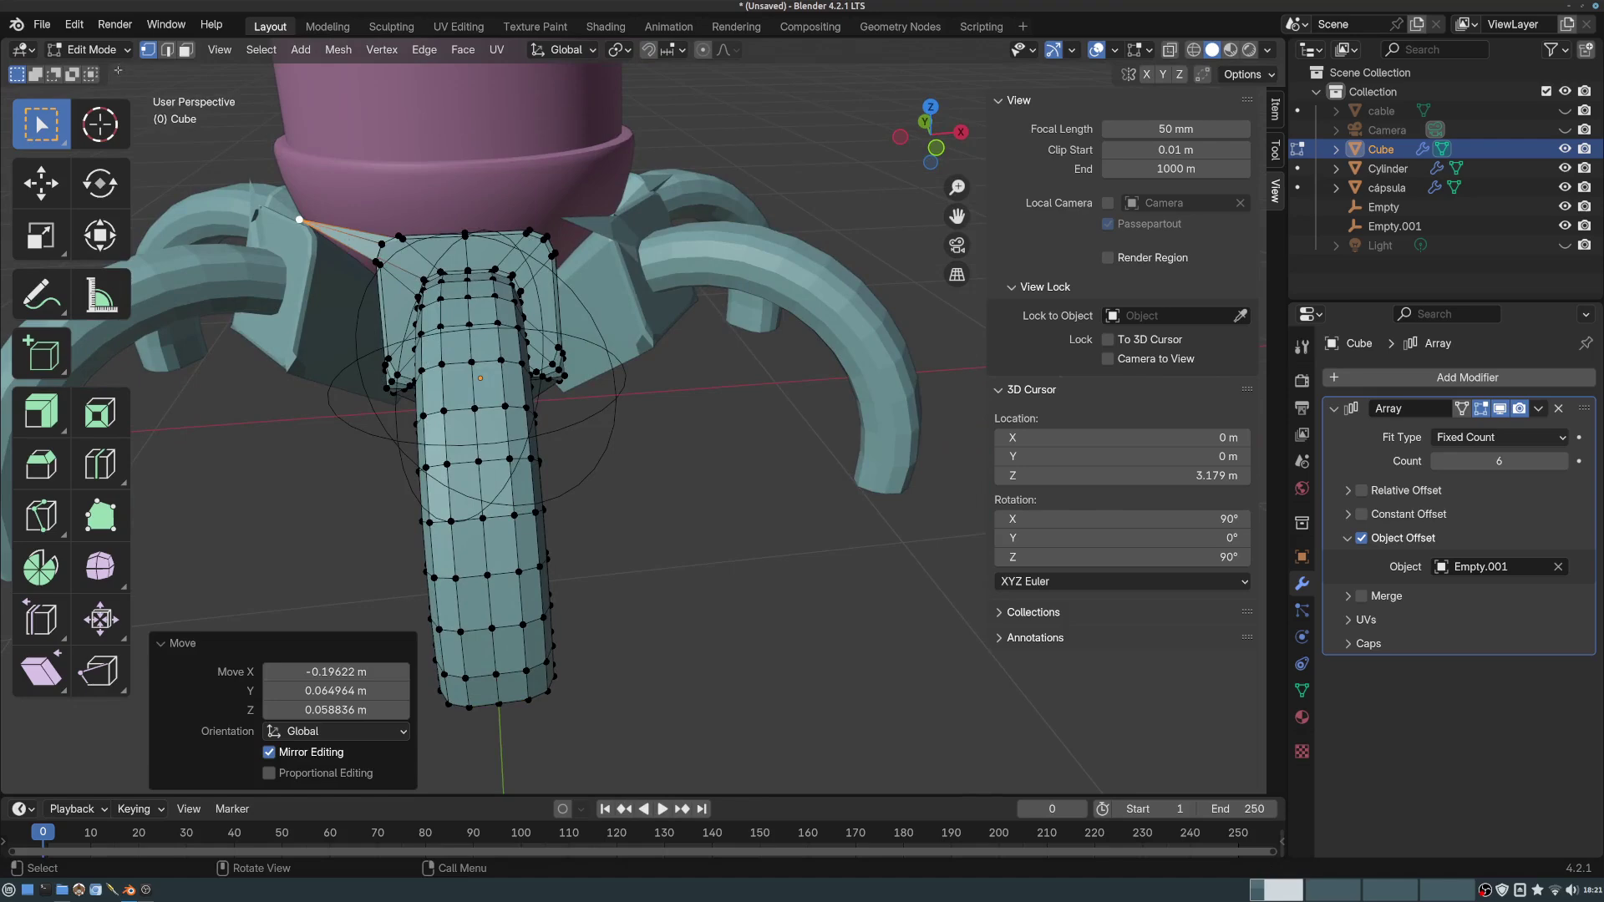
- Return to Object Mode, add a Mirror modifier to the leg object, and place it above the Array modifier
left_click(115, 50)
left_click(111, 73)
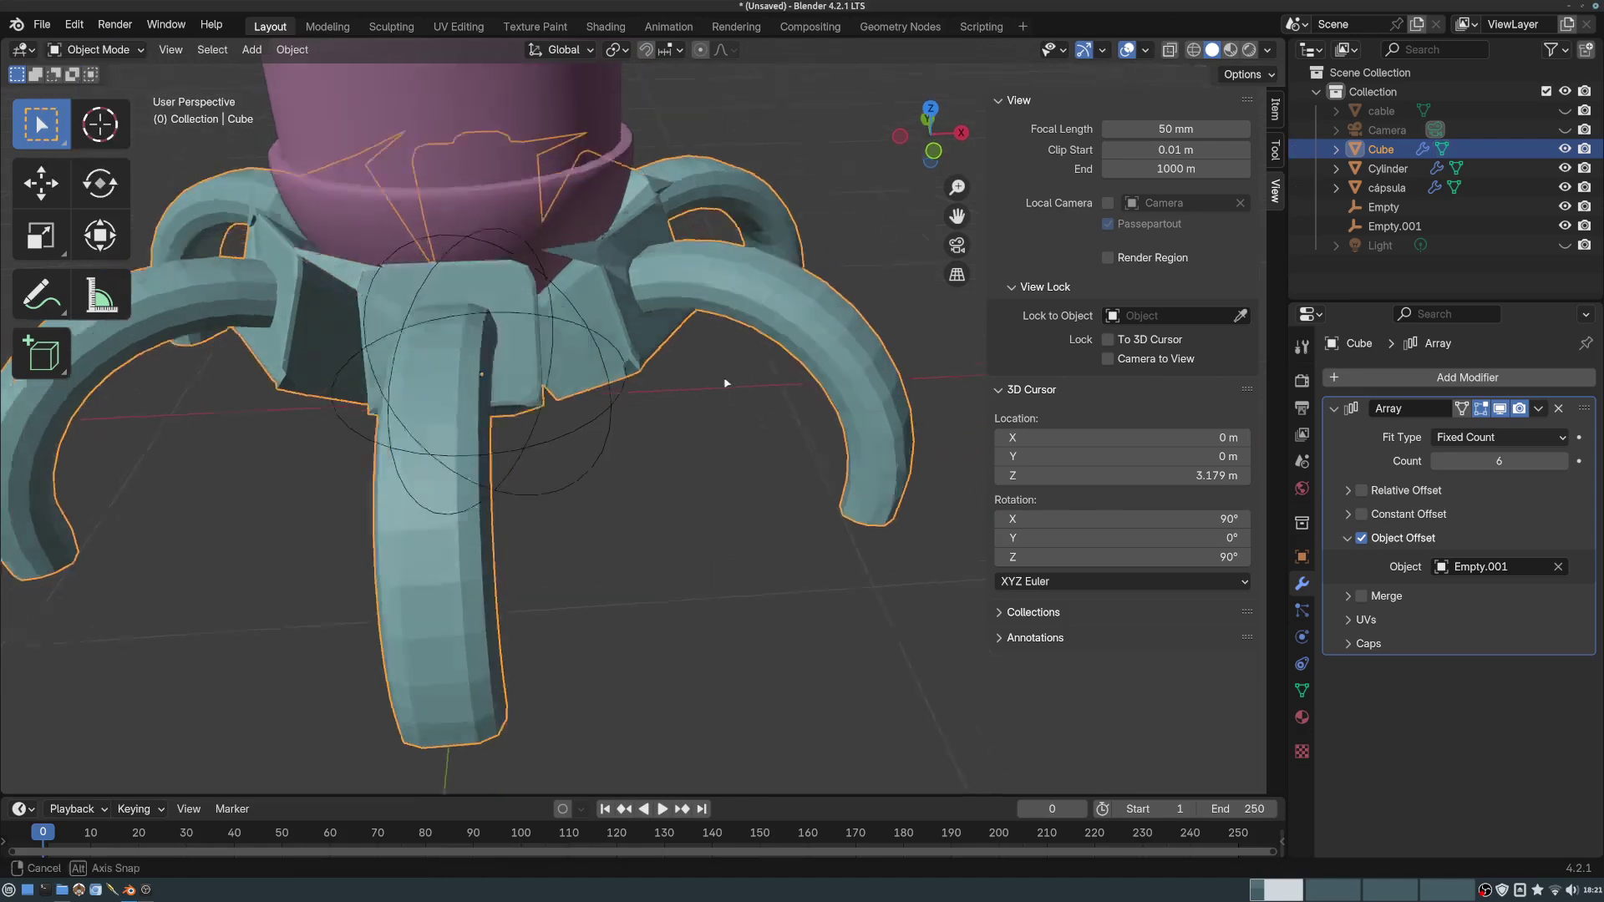
left_click(1443, 378)
mouse_move(1437, 378)
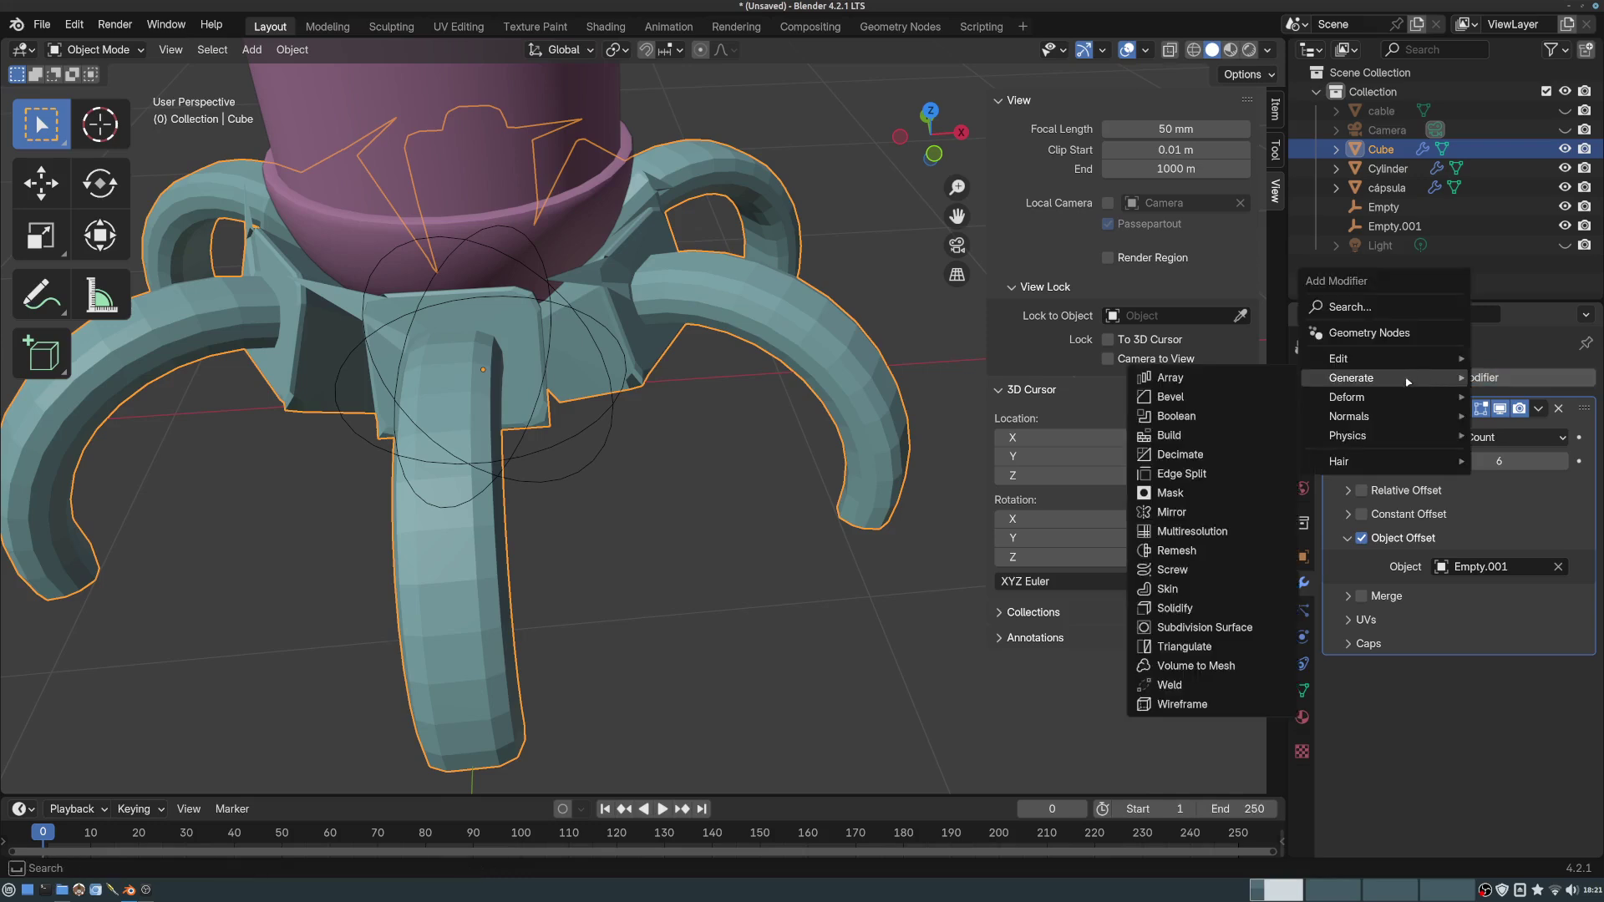
left_click(1169, 511)
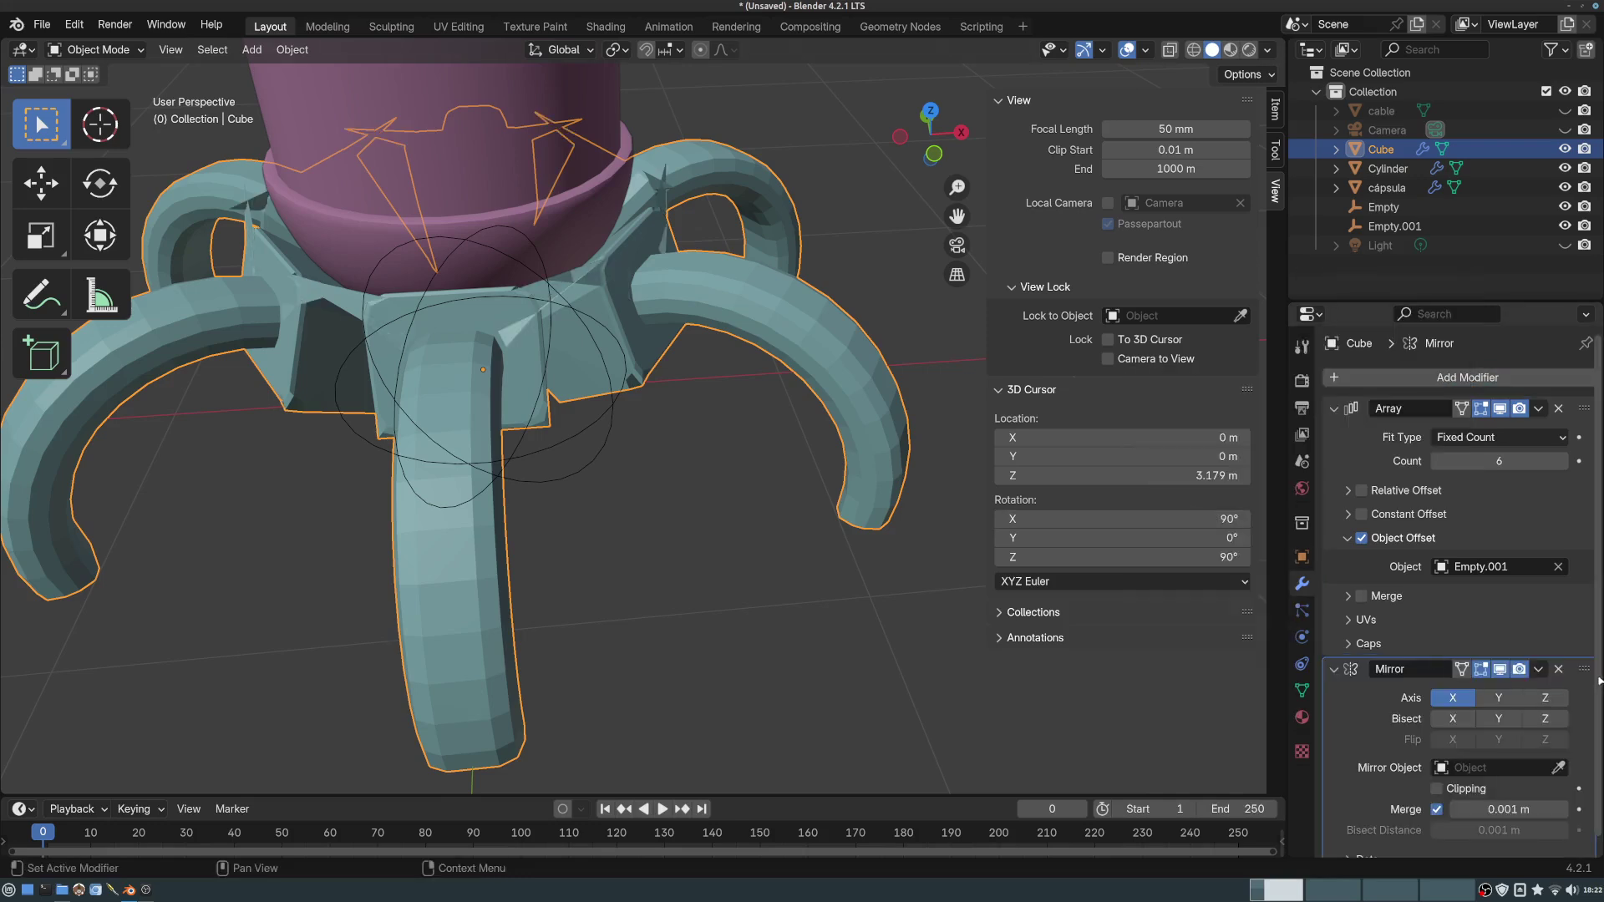
left_click_drag(1584, 637, 1595, 403)
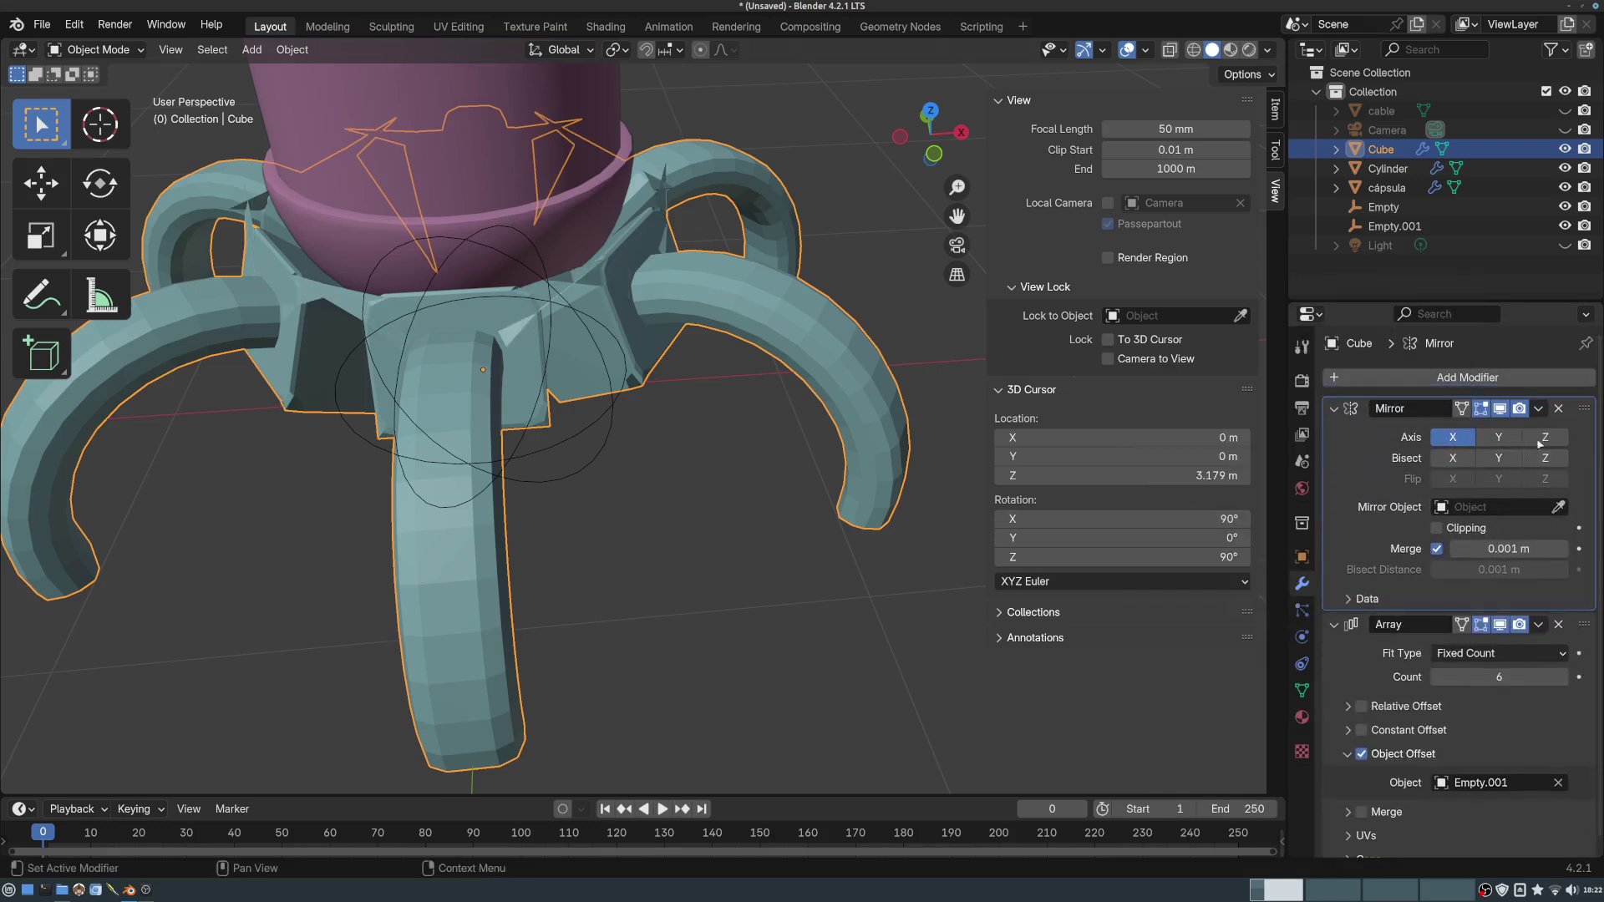
- Enable X-axis bisect without flip in the Mirror modifier and turn on Clipping
middle_click_drag(772, 441, 804, 417)
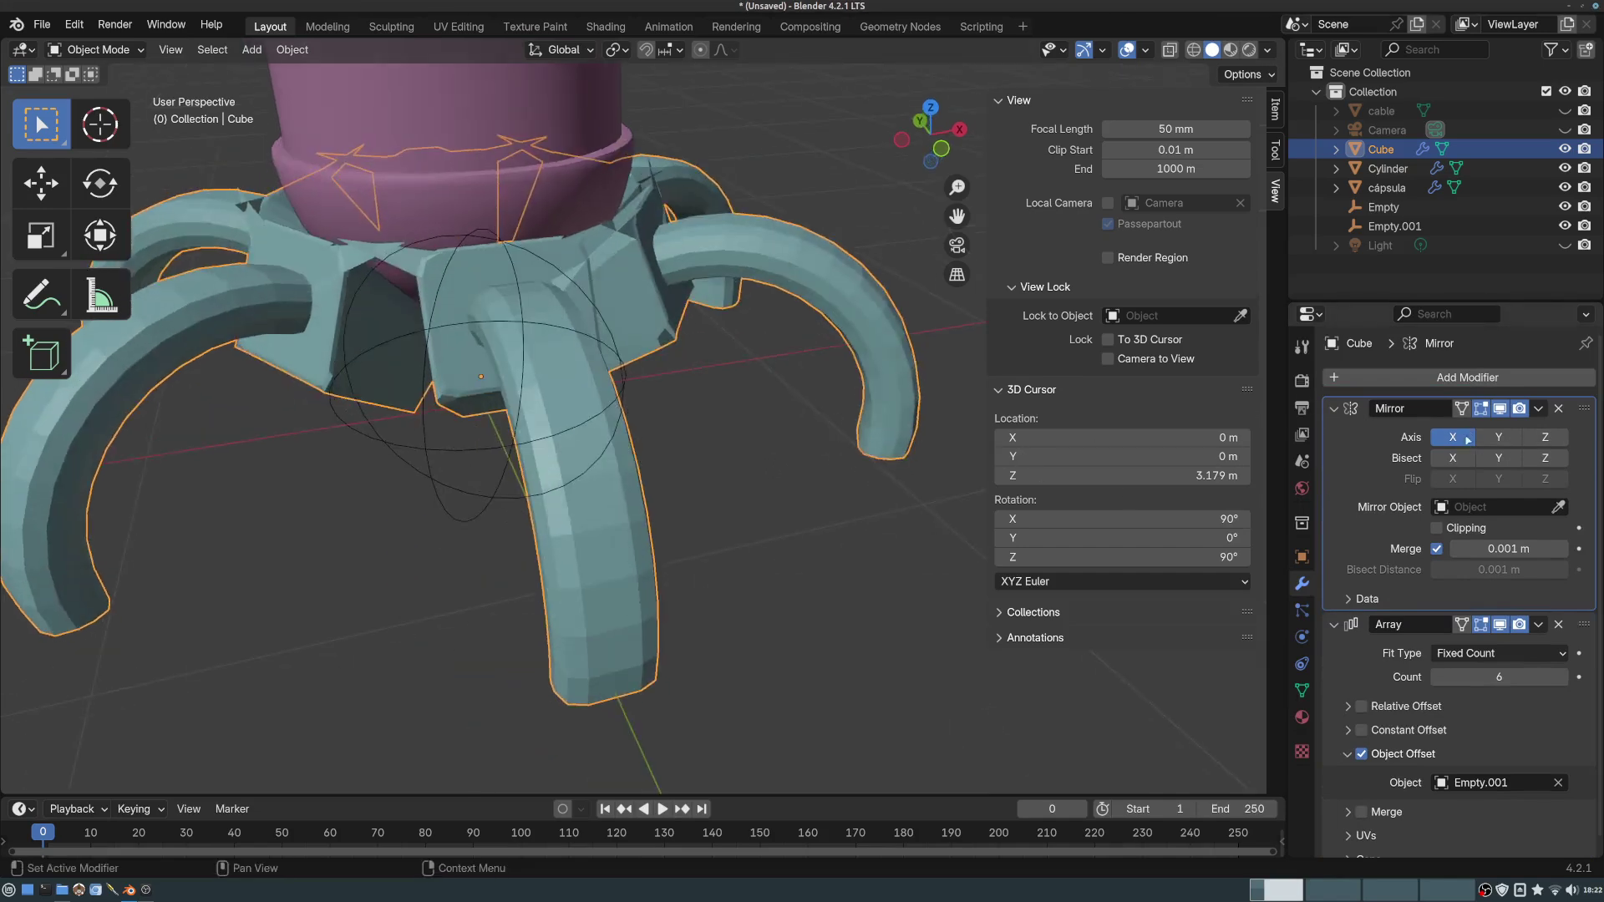
left_click(1453, 458)
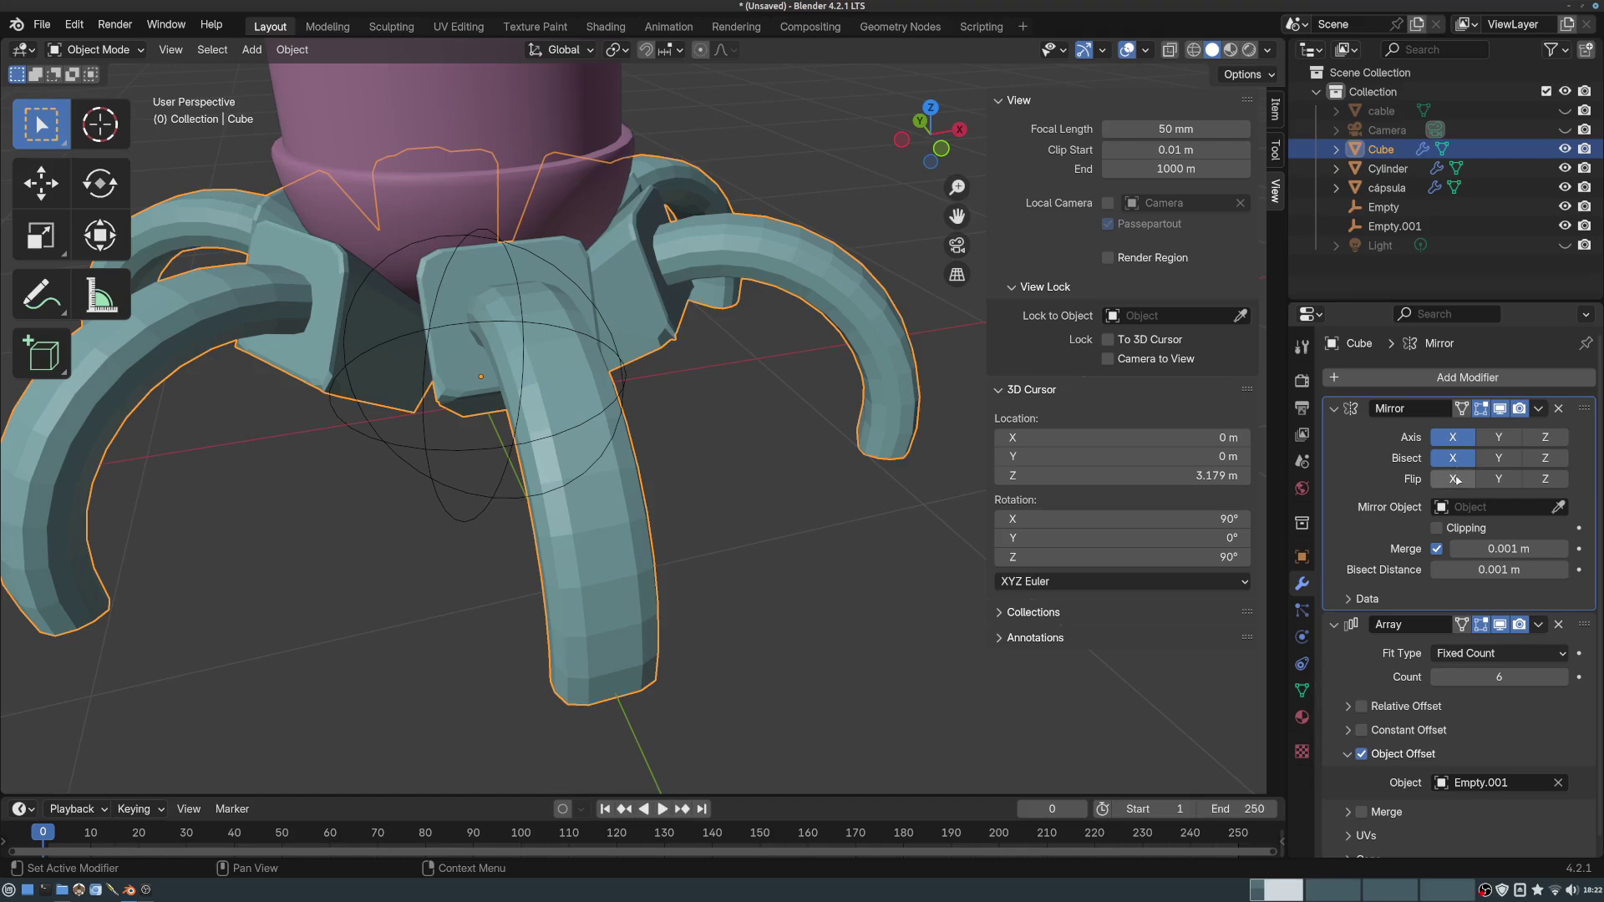
left_click(1453, 479)
left_click(1454, 478)
middle_click_drag(973, 430, 780, 480)
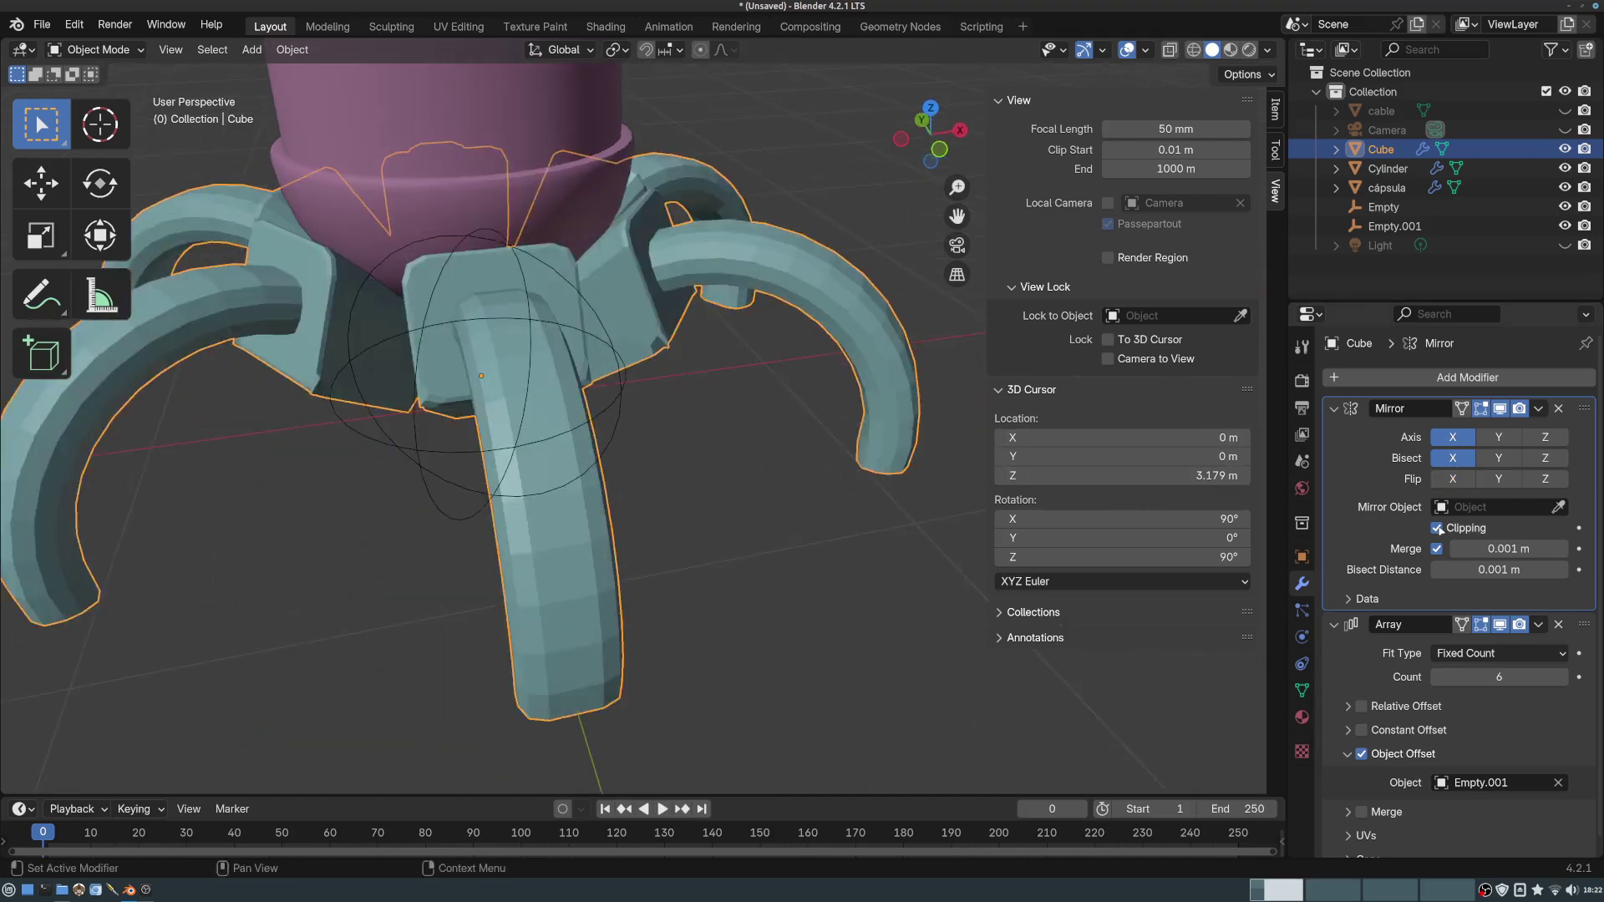
- Apply the Mirror modifier to the leg, keeping only the Array modifier live
left_click(1539, 408)
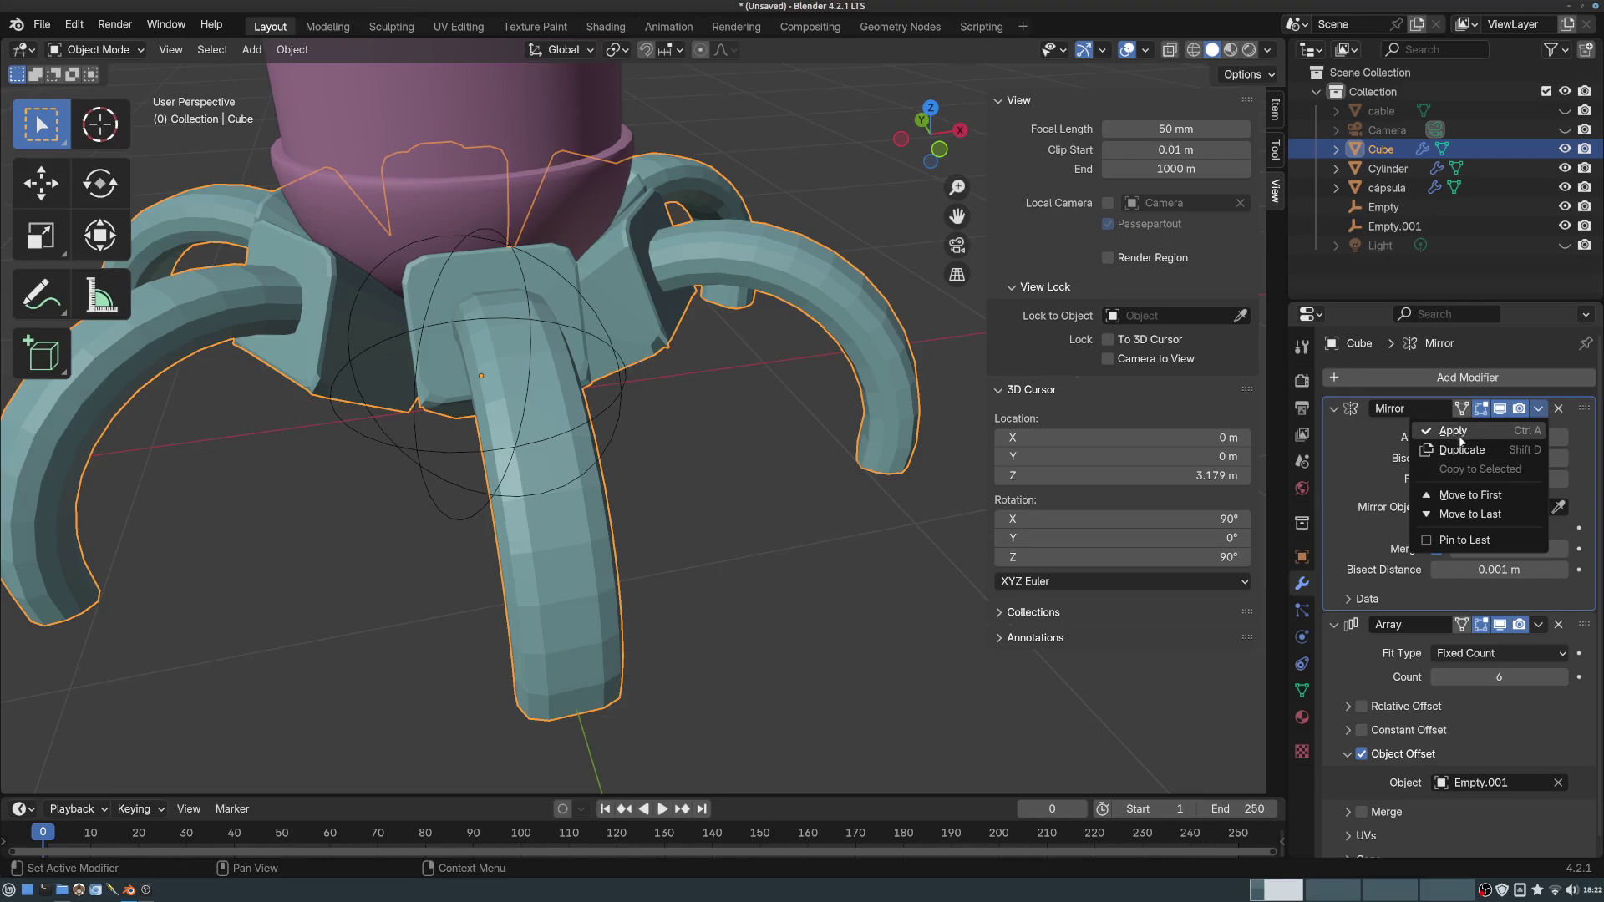
middle_click_drag(661, 347, 501, 263)
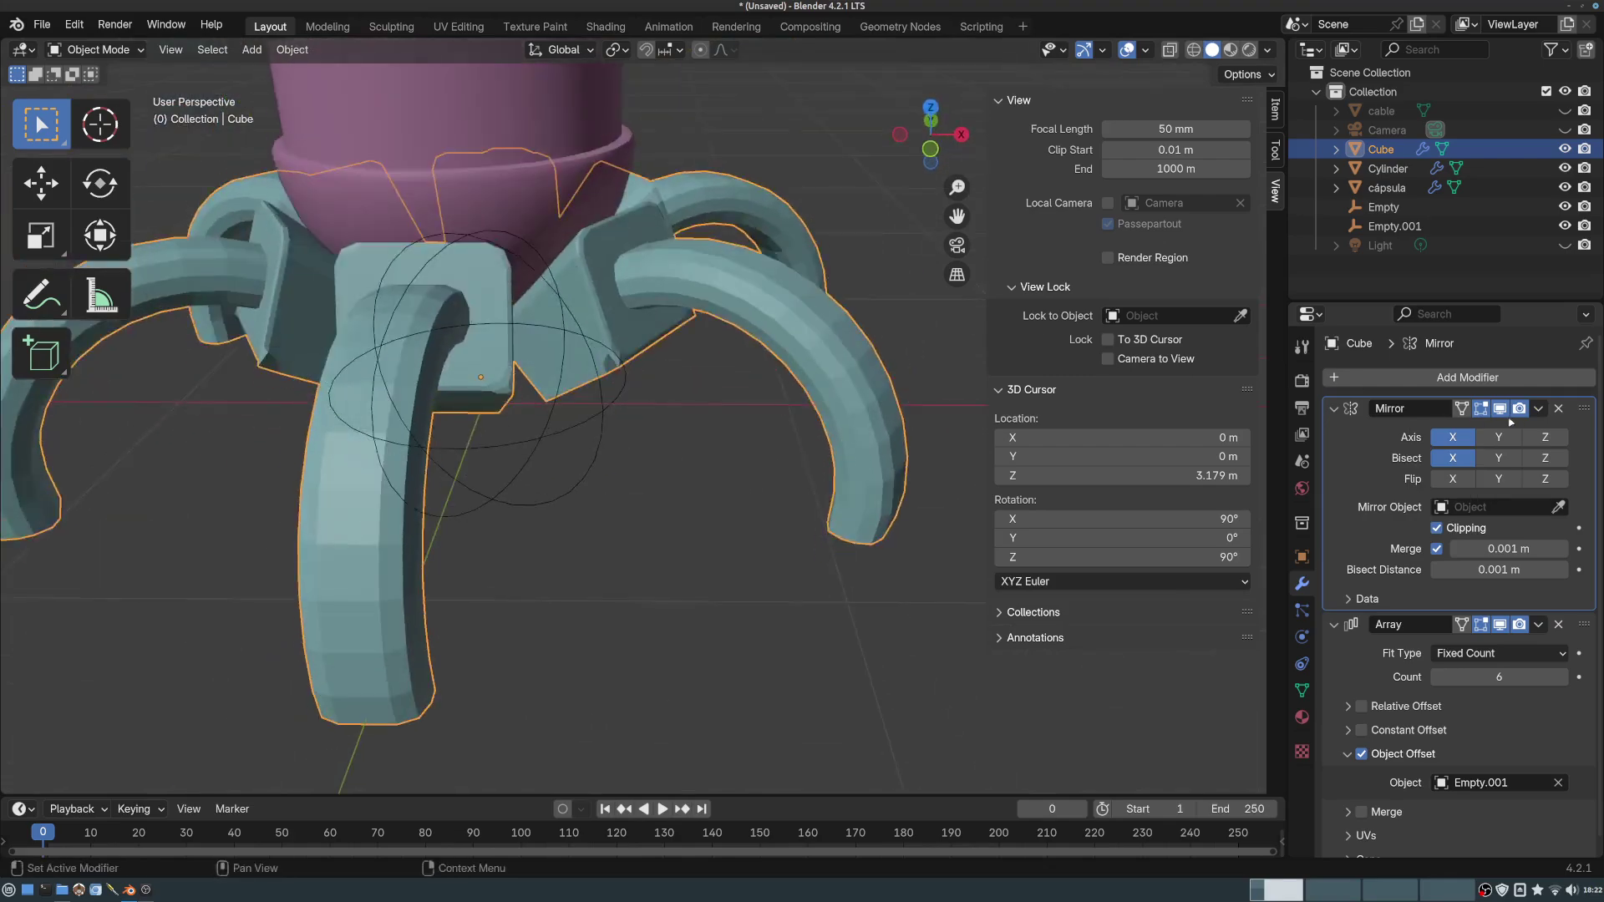
middle_click_drag(617, 378, 605, 294)
middle_click_drag(605, 294, 639, 197, "ctrl")
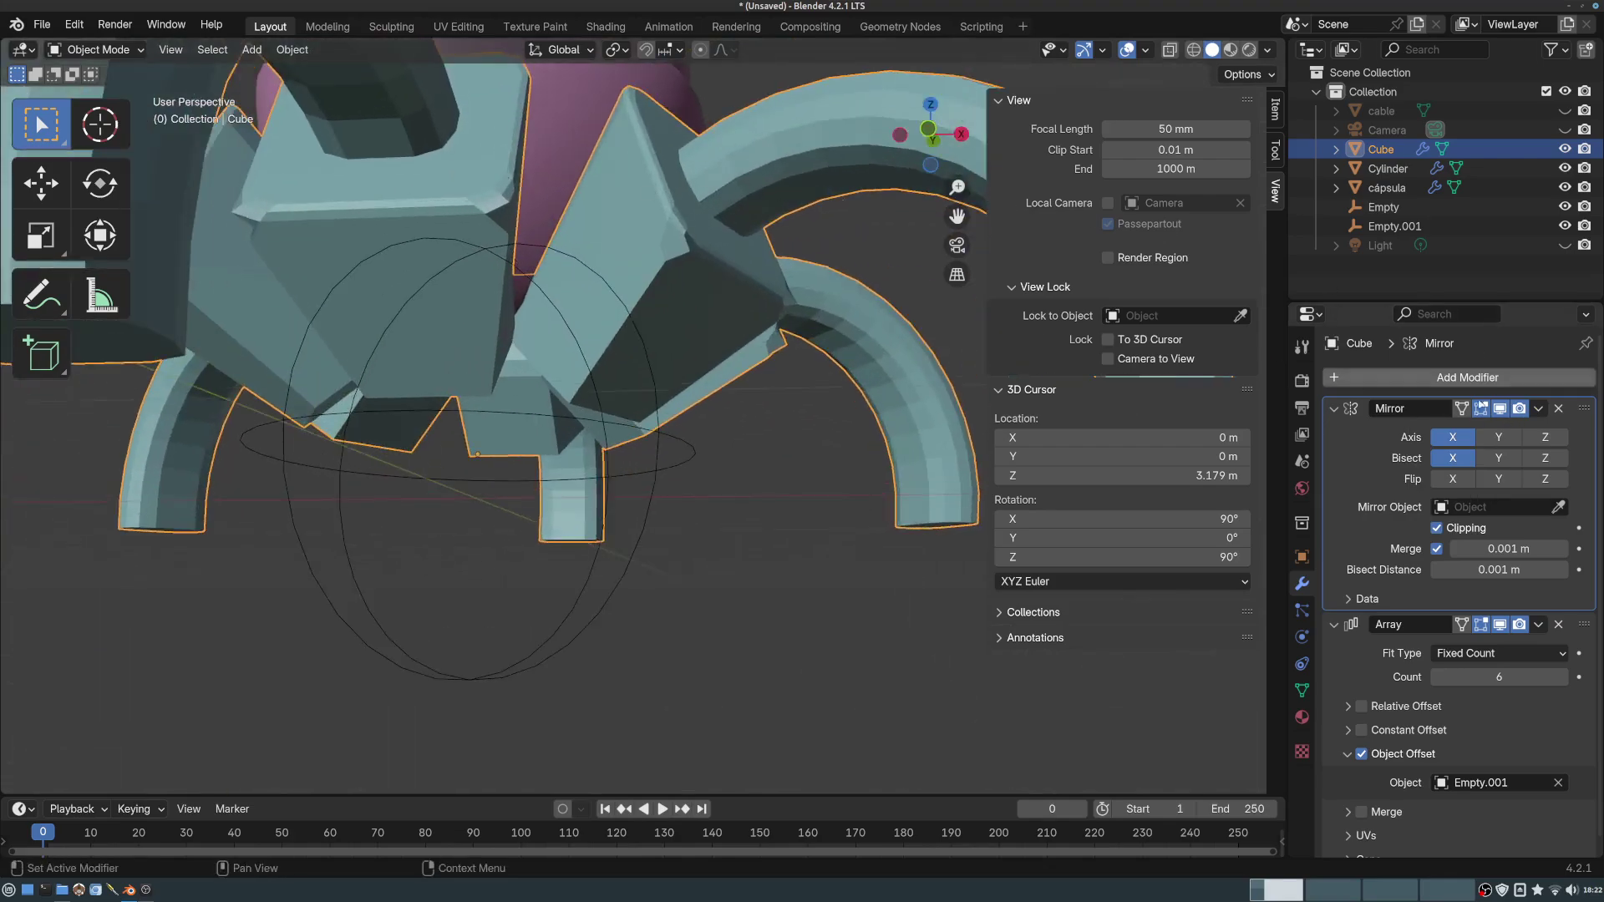
left_click(1537, 408)
left_click(1486, 435)
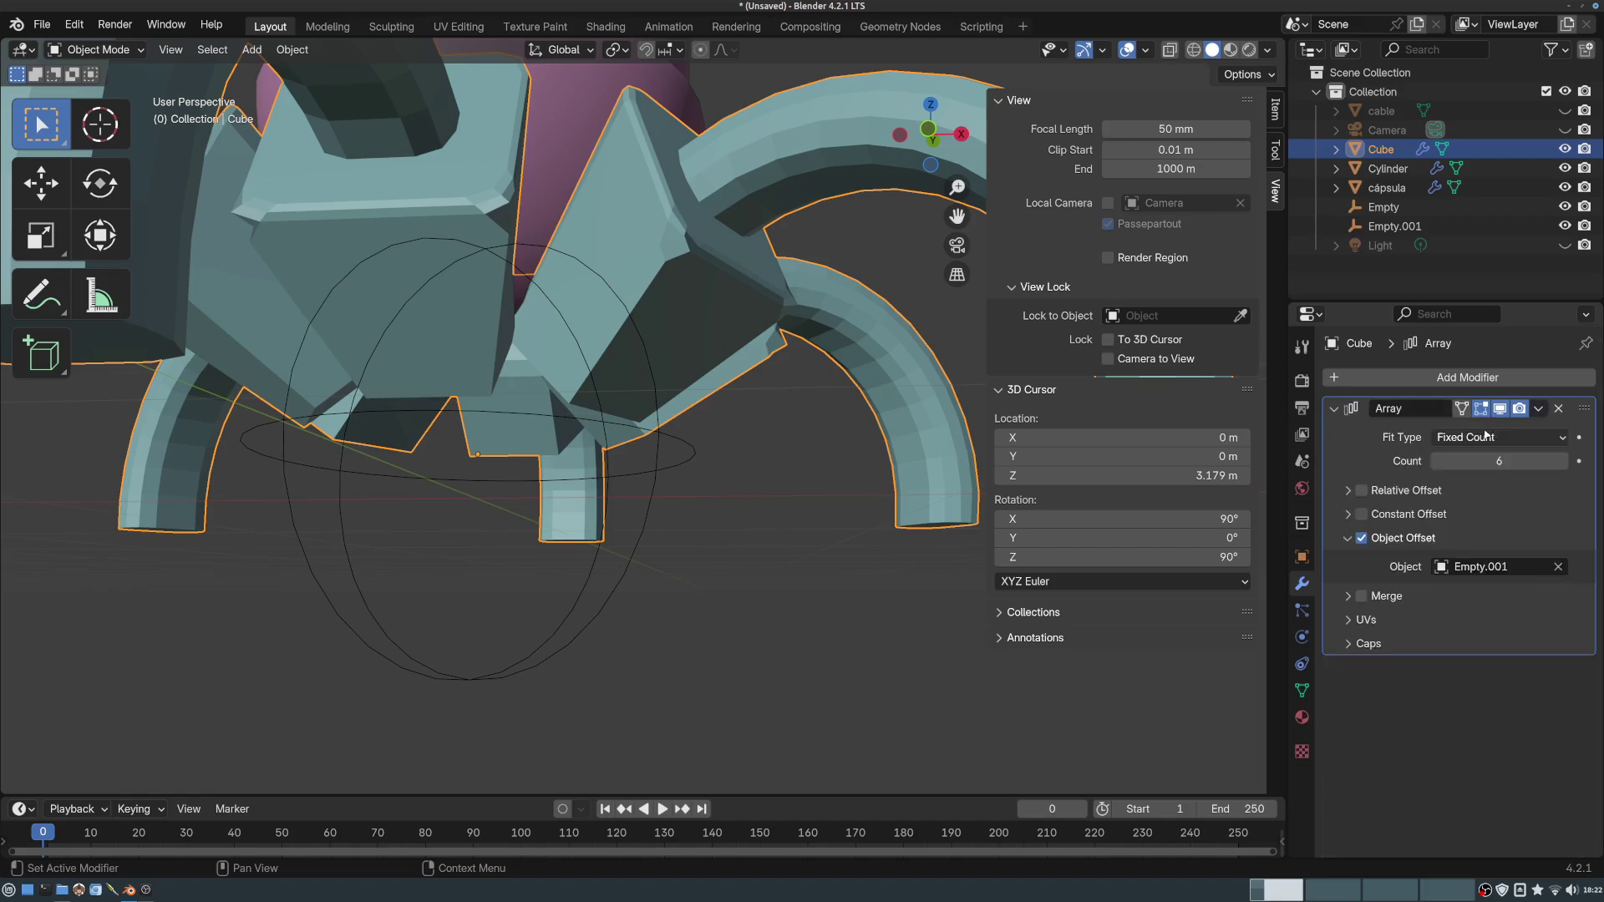
- Enter Edit Mode on the leg, inspect the mounting block's bevelled corner, and enable X-axis mirror editing
middle_click_drag(756, 182, 664, 250, "ctrl")
key("Tab")
scroll(666, 186, "up", 6)
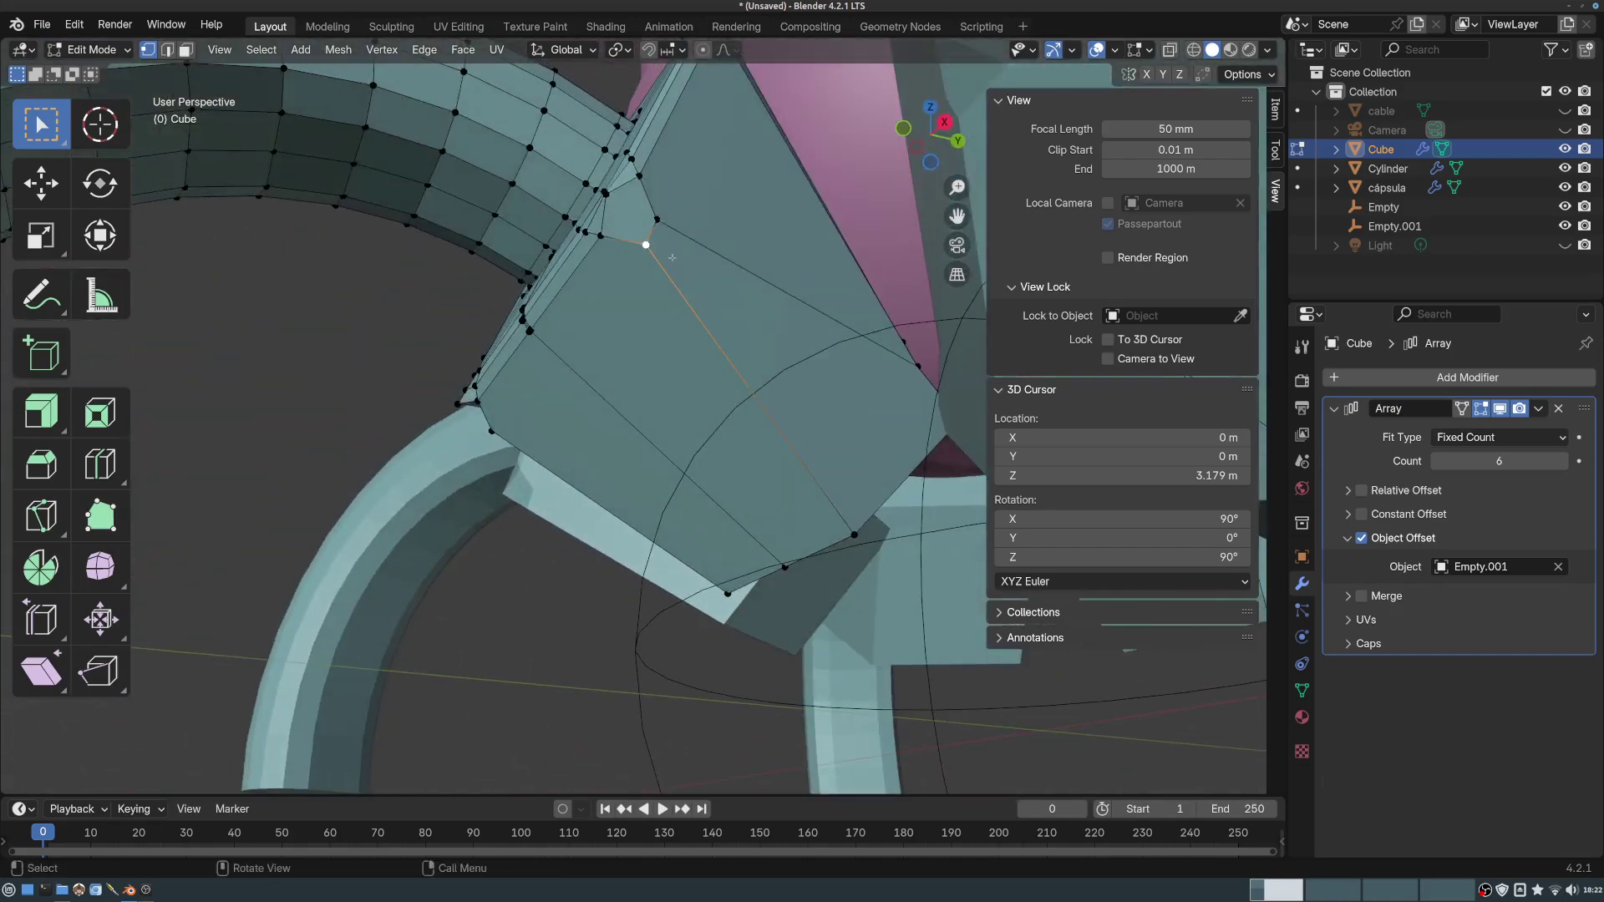
middle_click_drag(723, 311, 495, 285)
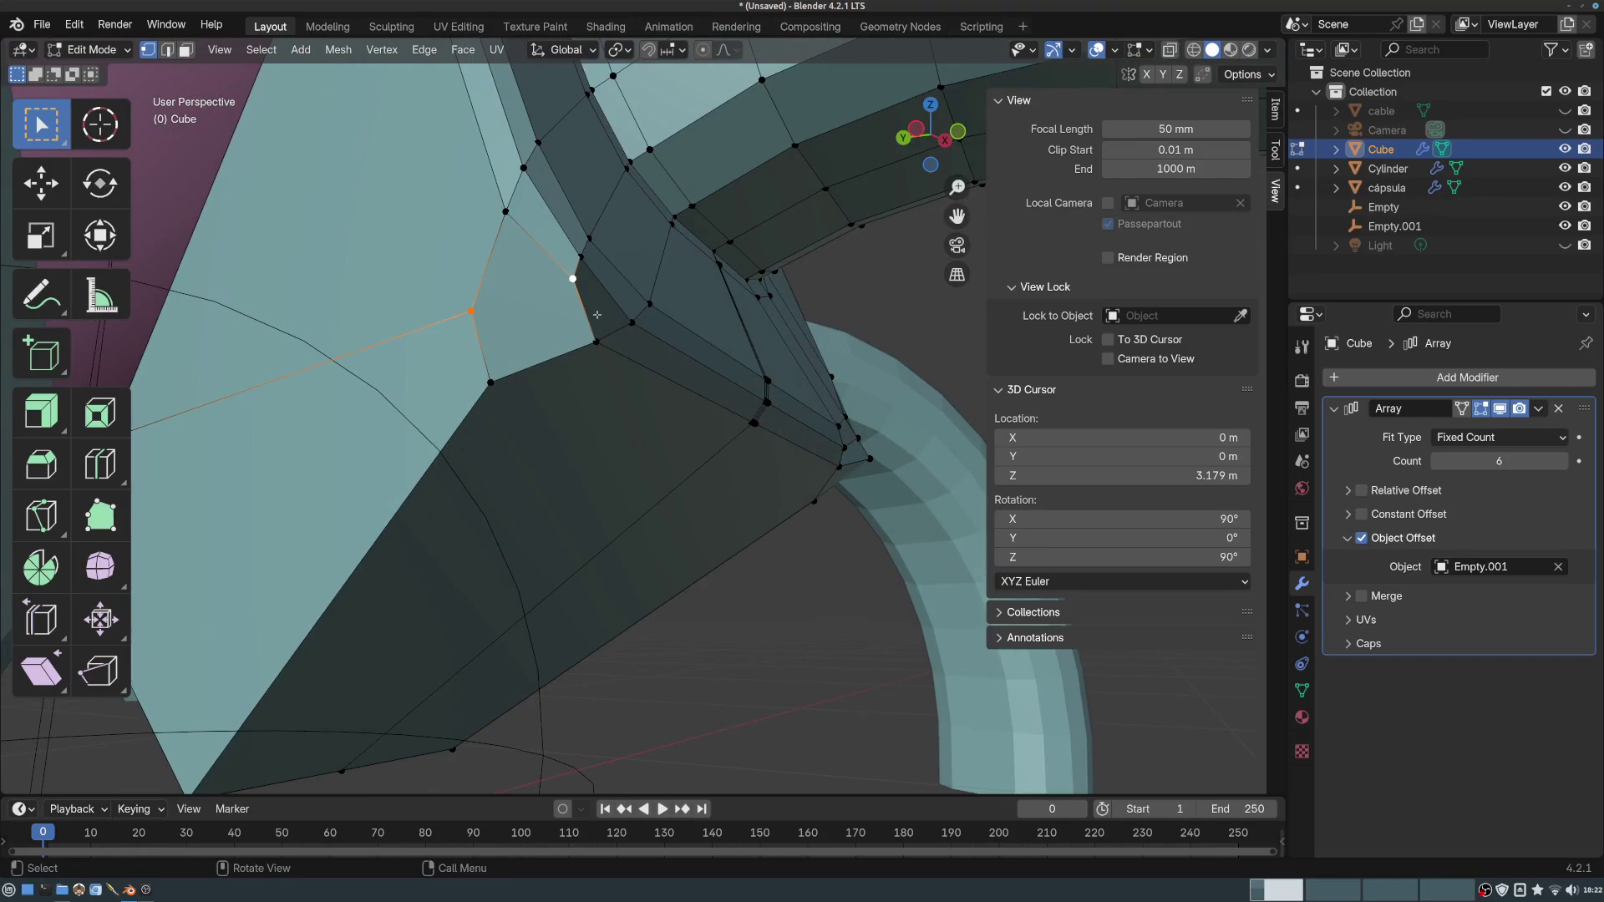
middle_click_drag(596, 315, 328, 426)
middle_click_drag(735, 368, 625, 339)
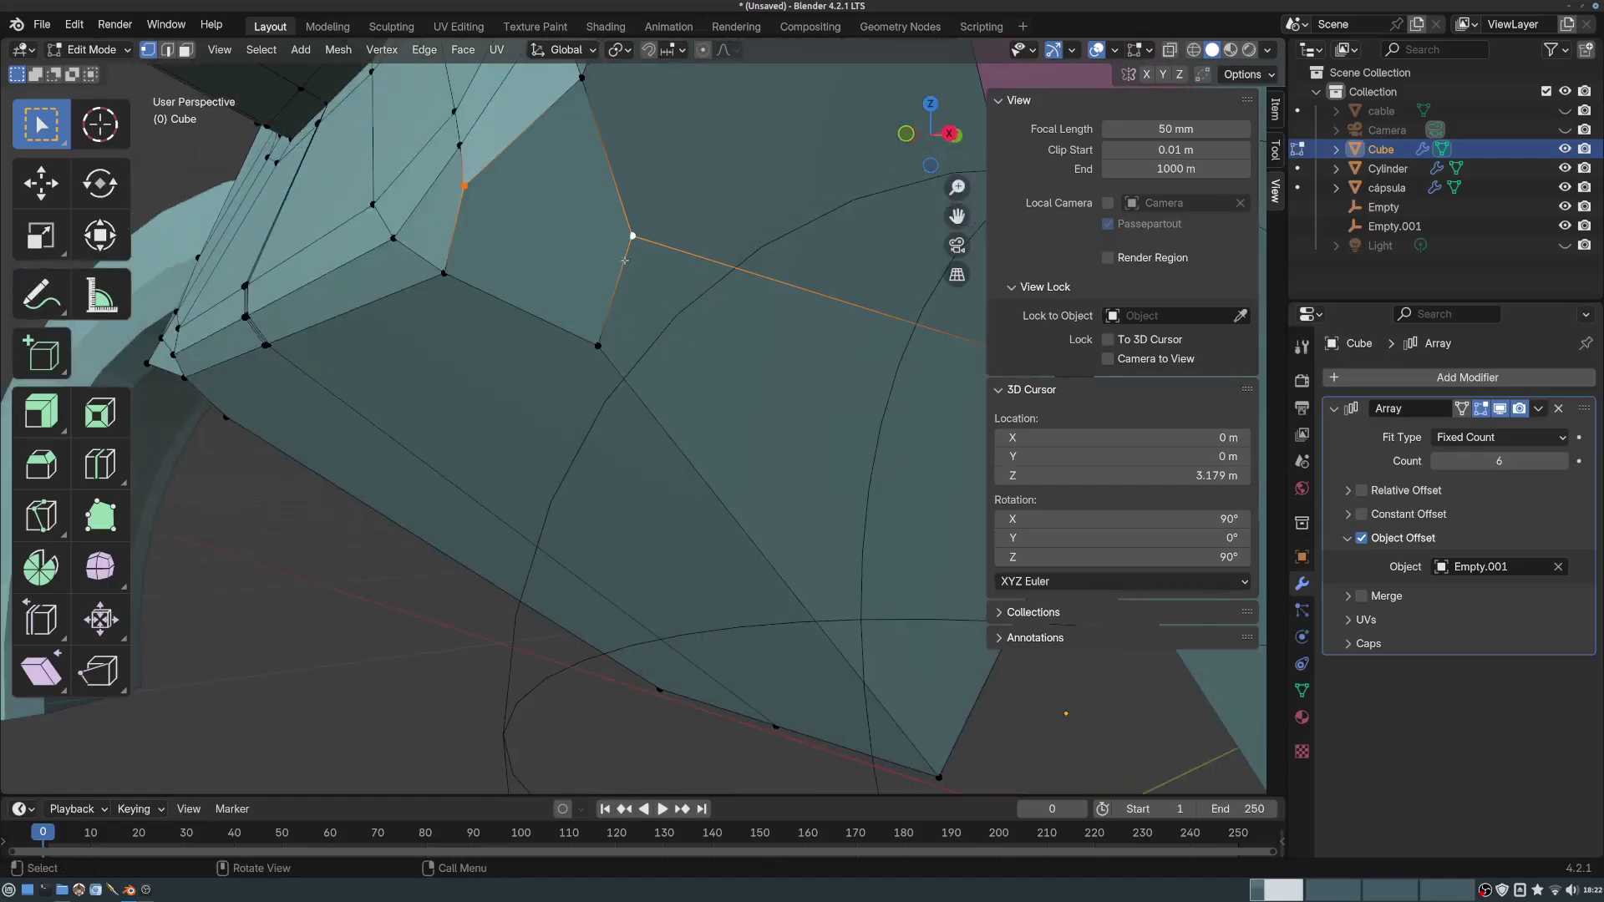
middle_click_drag(625, 261, 708, 274)
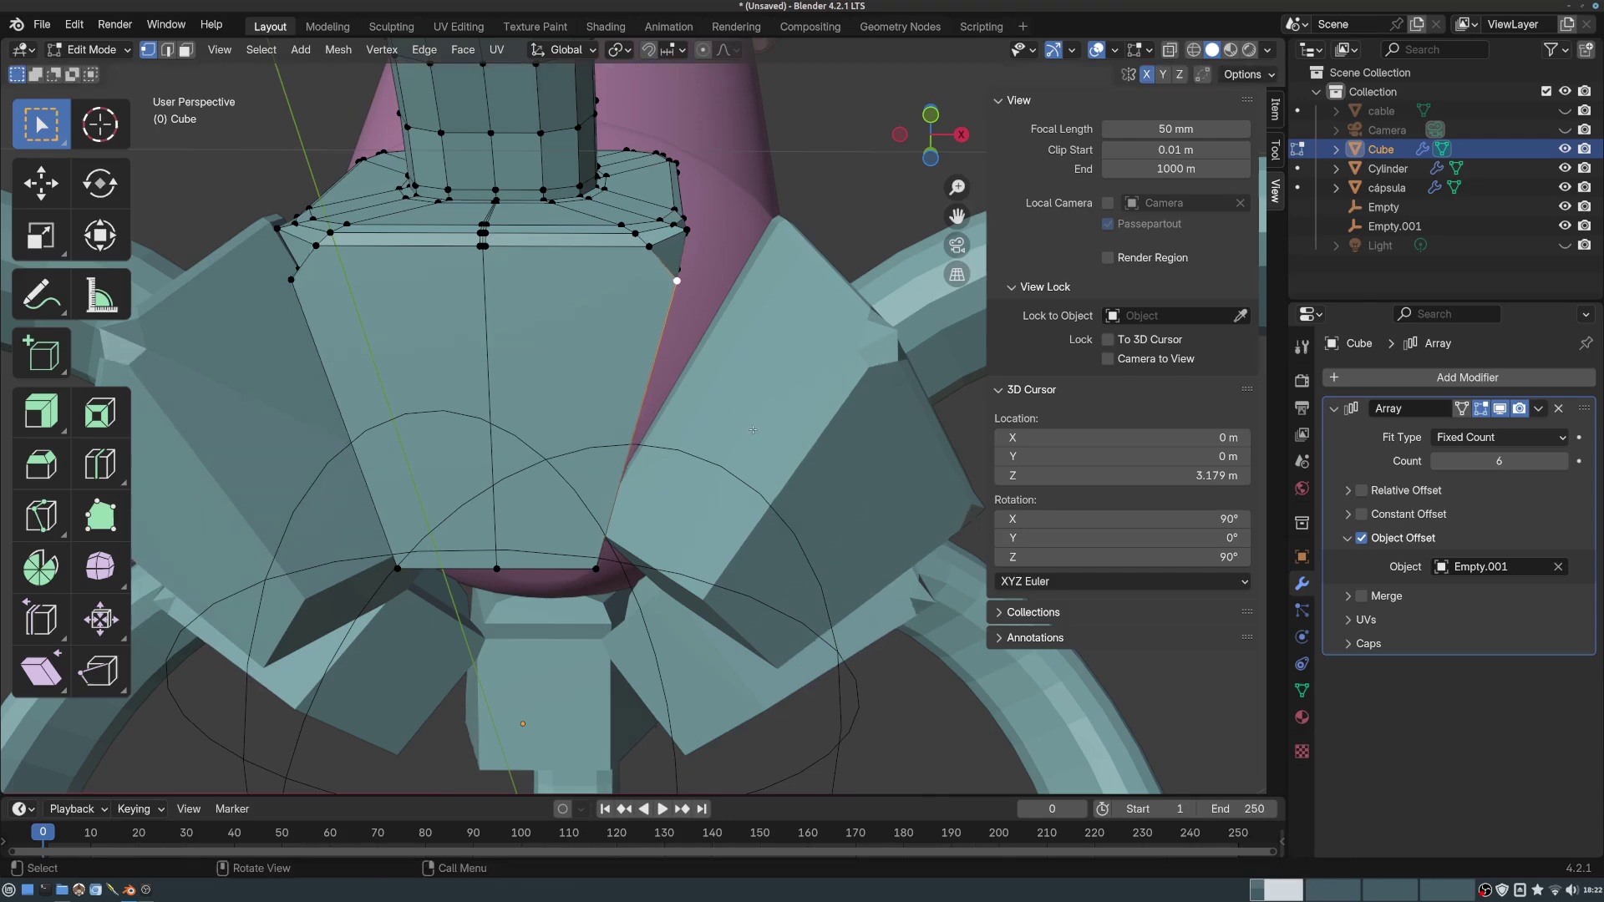
- Slide two vertices of the mounting block's lower bevelled corner along their long edges towards the capsule, the first by a factor of about 0.204
middle_click_drag(719, 393, 628, 398)
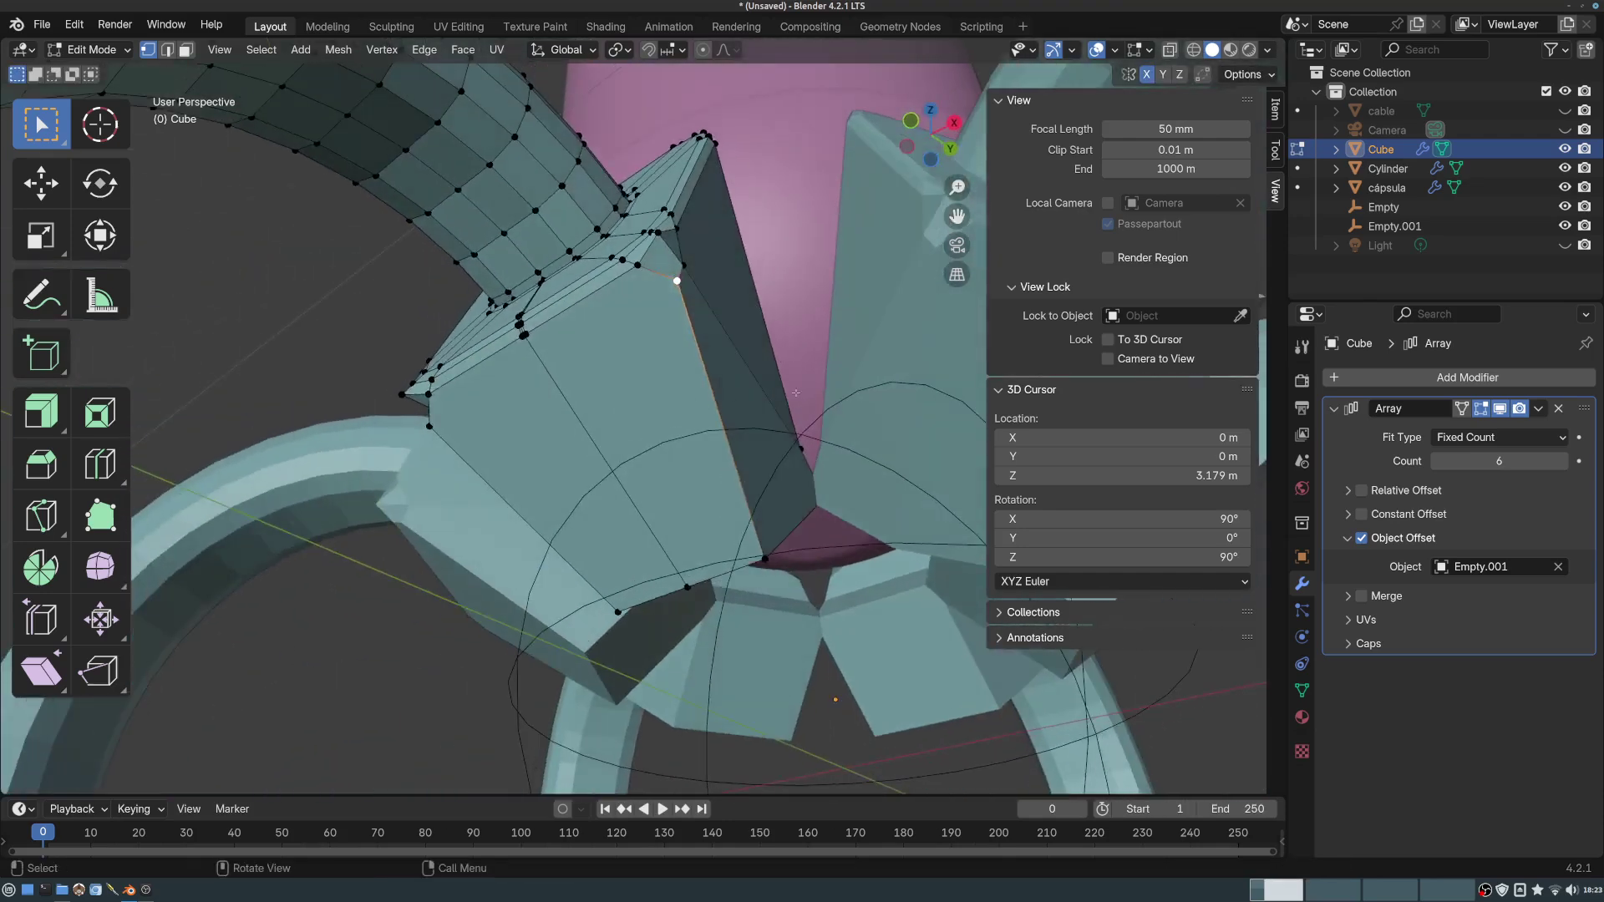
key("shift+v")
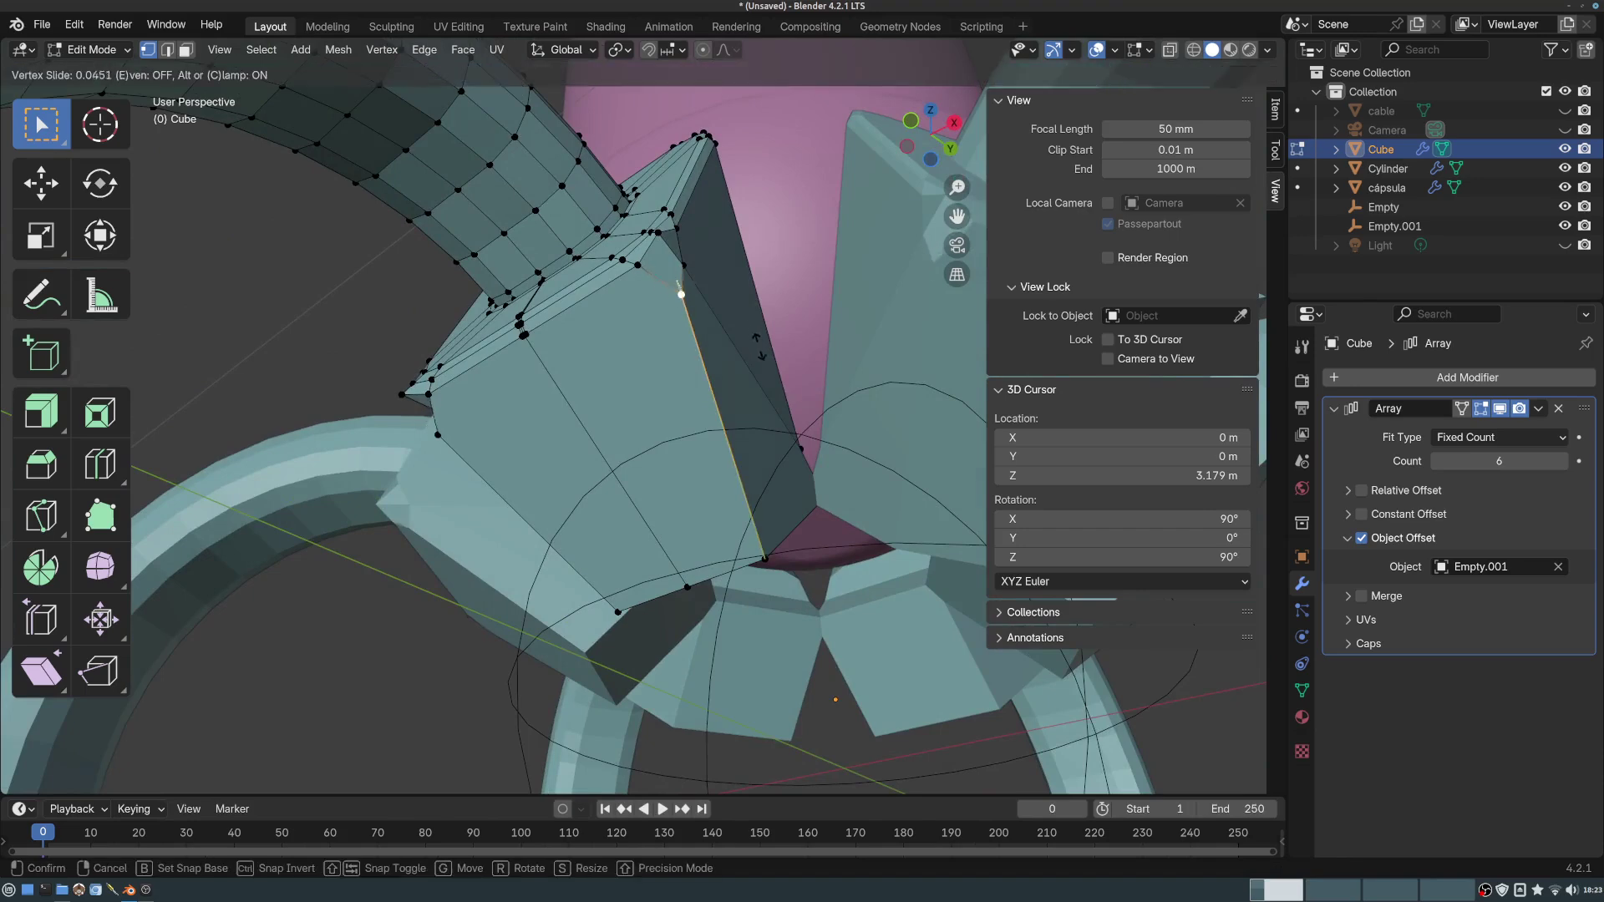
left_click(764, 389)
middle_click_drag(764, 388, 685, 392)
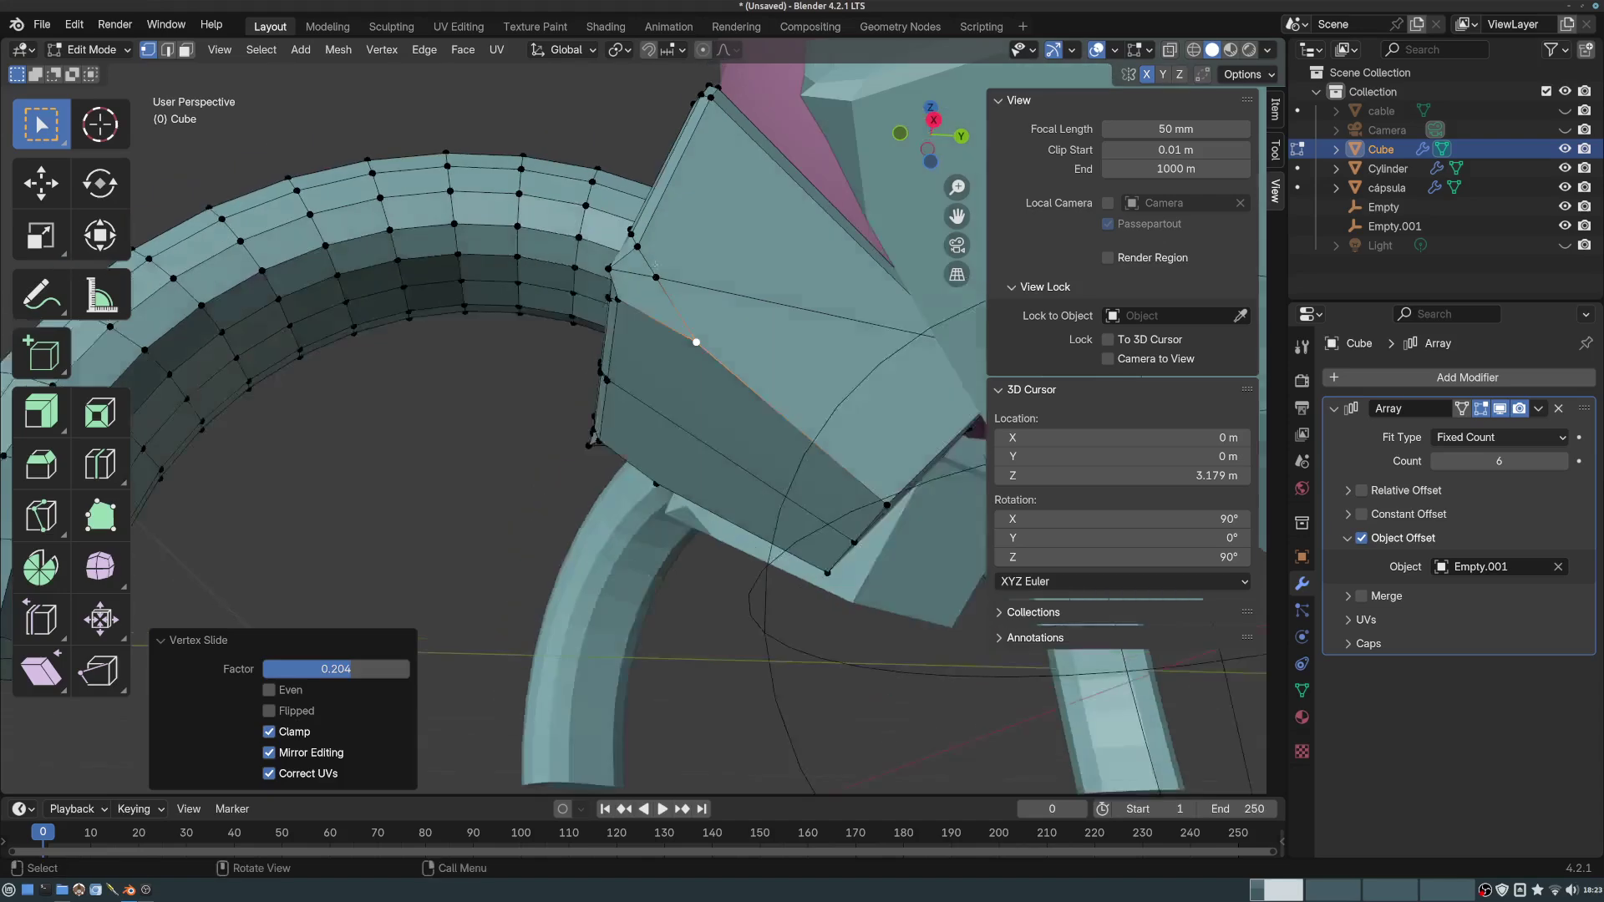
key("shift+v")
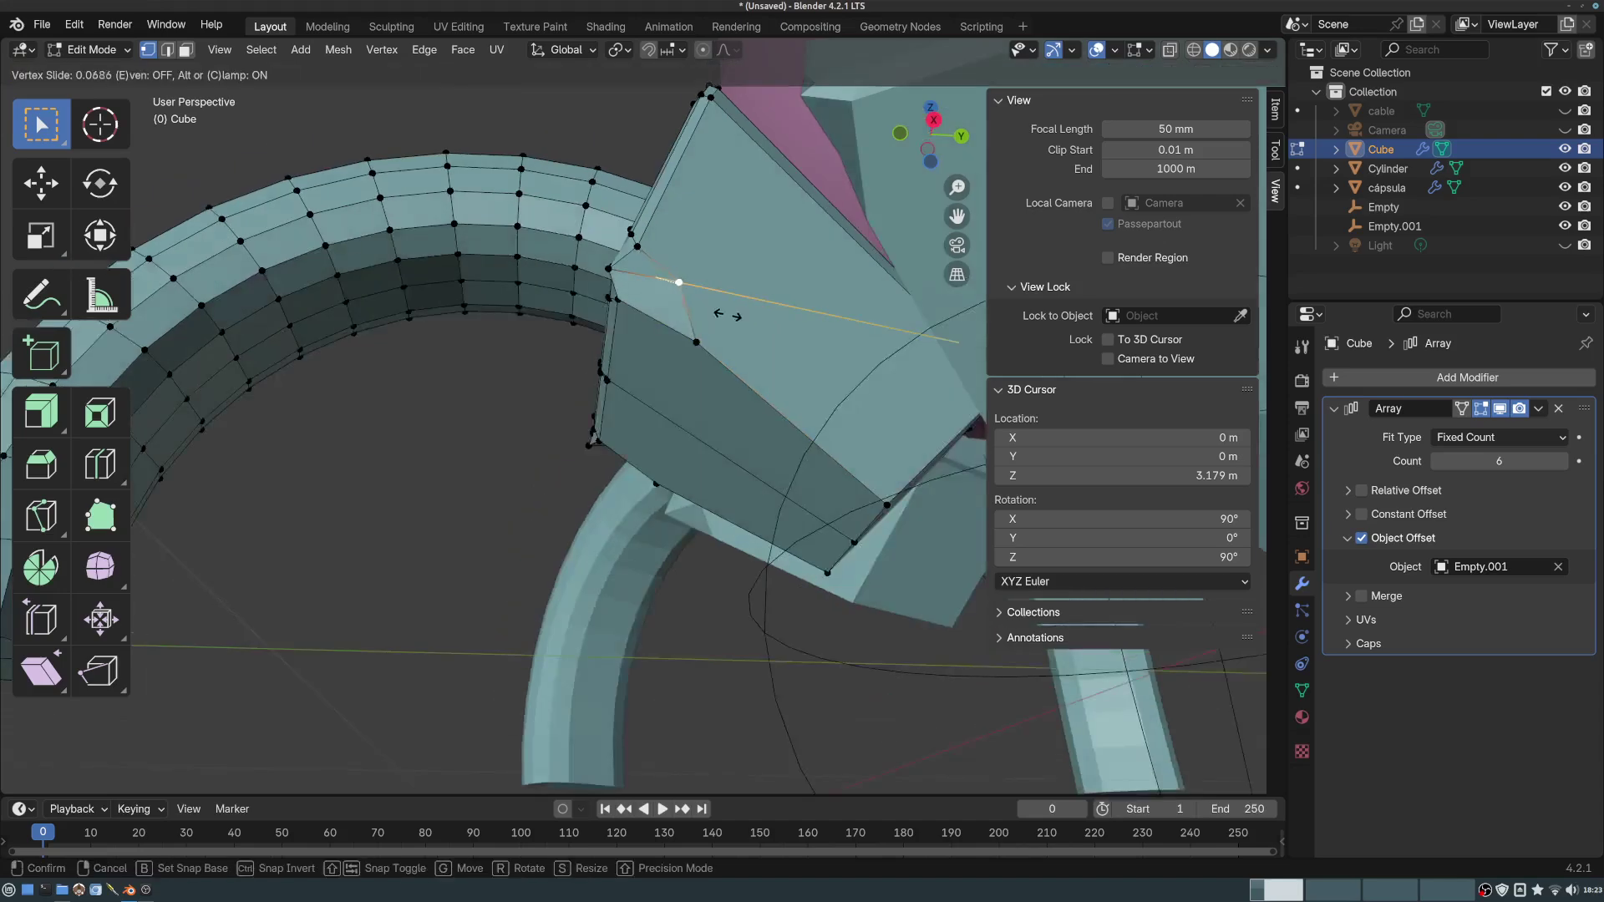
left_click(751, 320)
- Select the outer vertex at the block's lower bevelled corner and slide it along its adjoining edge
middle_click_drag(751, 320, 385, 182)
left_click(400, 254)
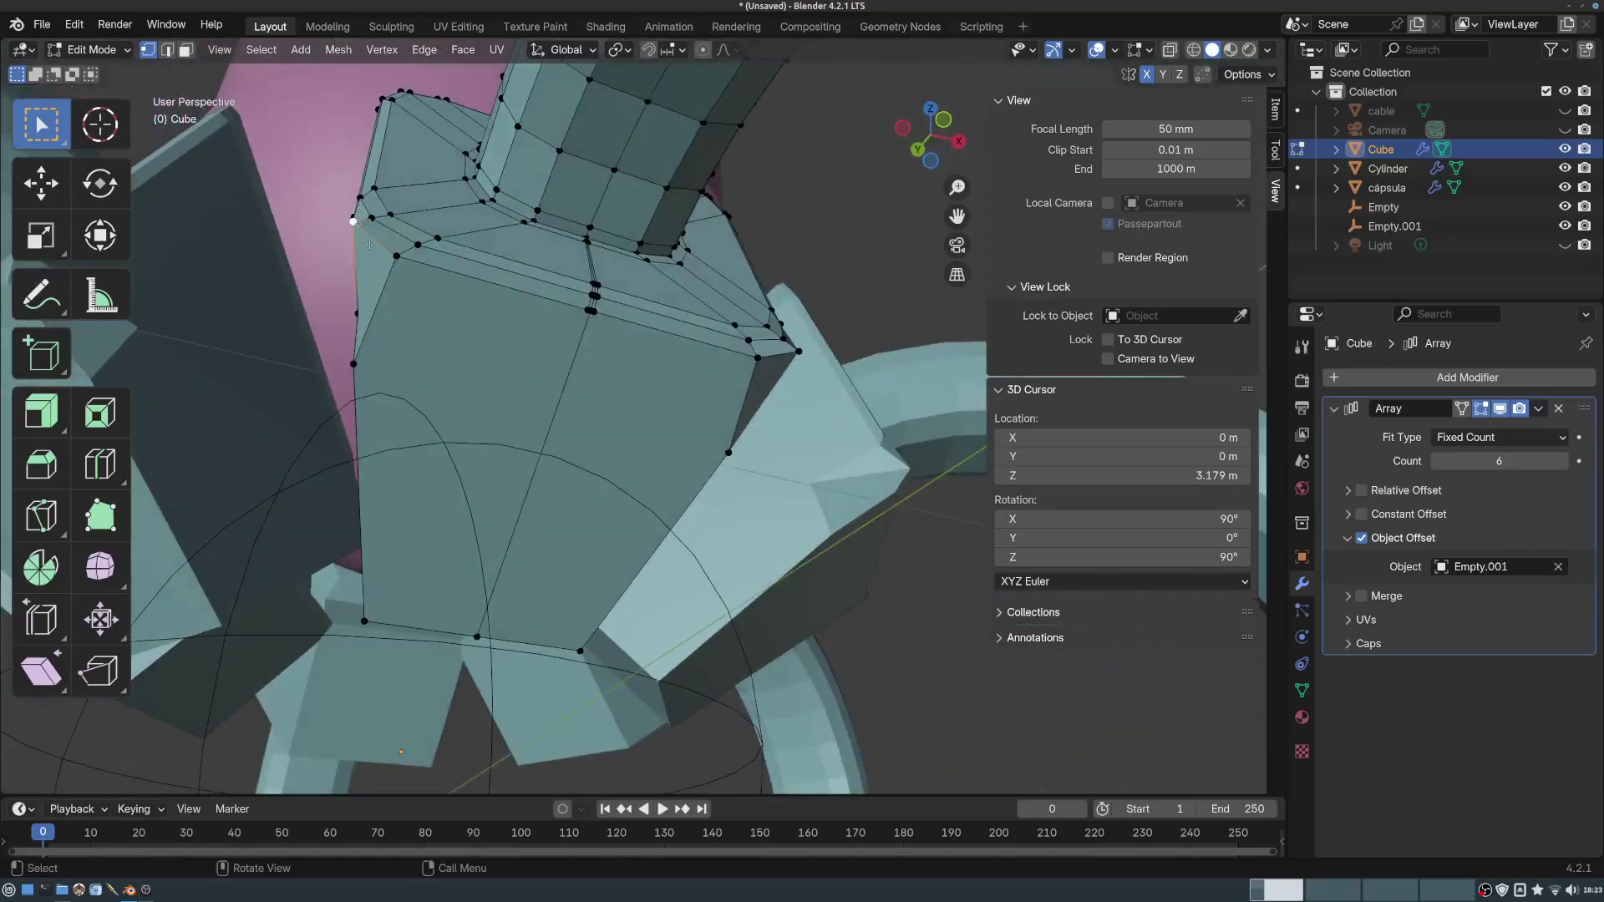
middle_click_drag(369, 245, 547, 304)
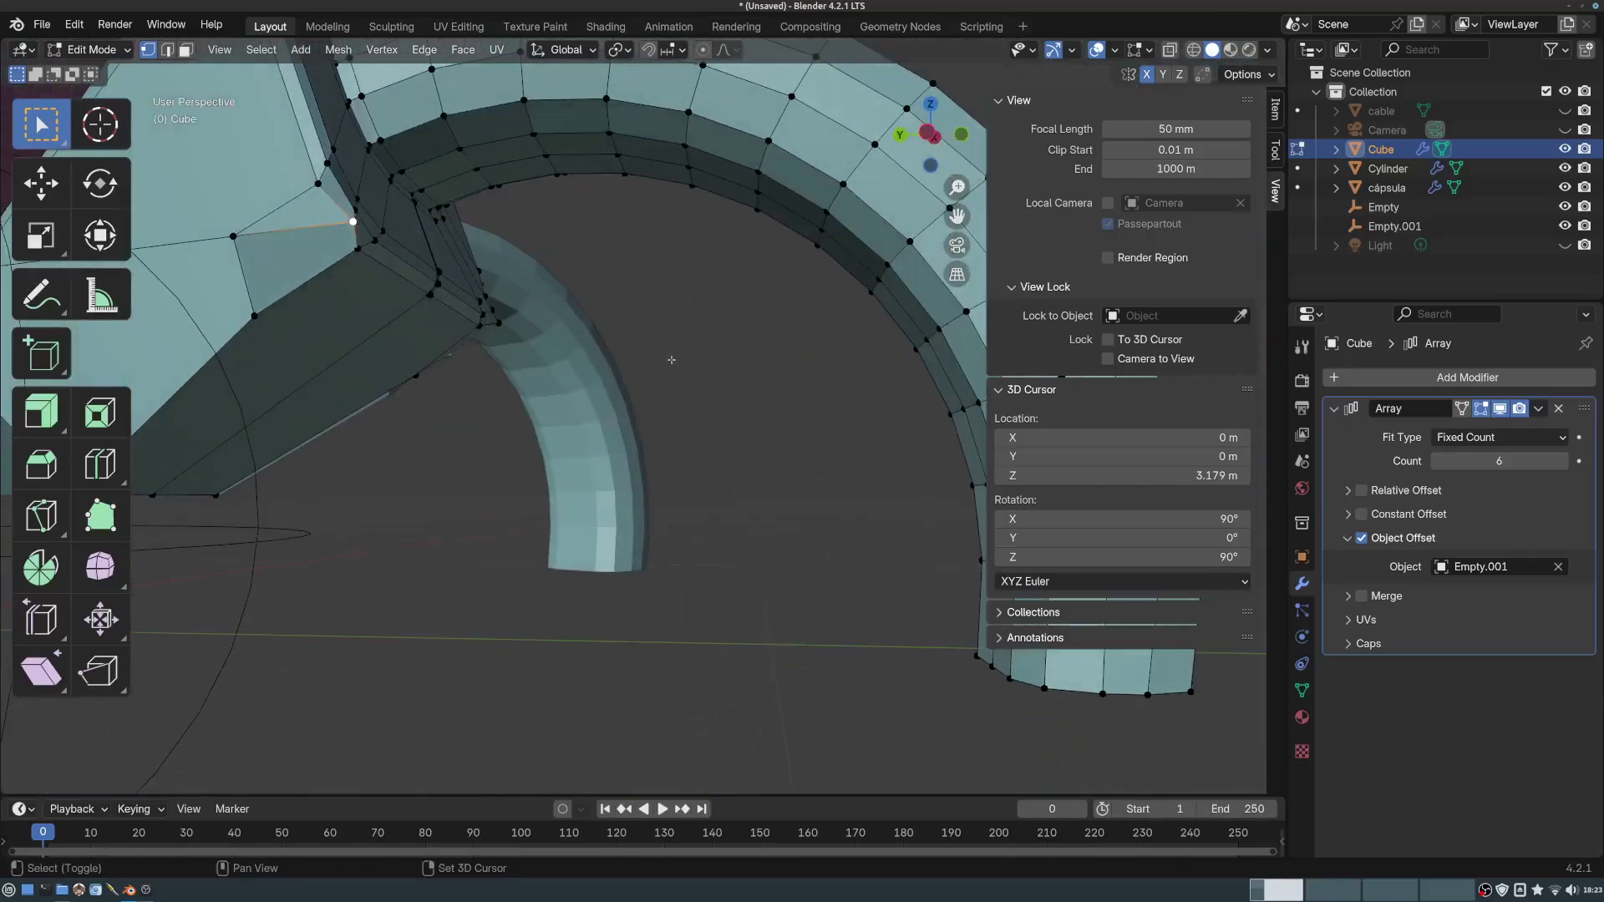
key("shift+v")
left_click(645, 363)
- Move the vertex on the block's lower side edge inward by about 0.0475 m along global X
middle_click_drag(645, 362, 448, 254)
left_click(340, 354)
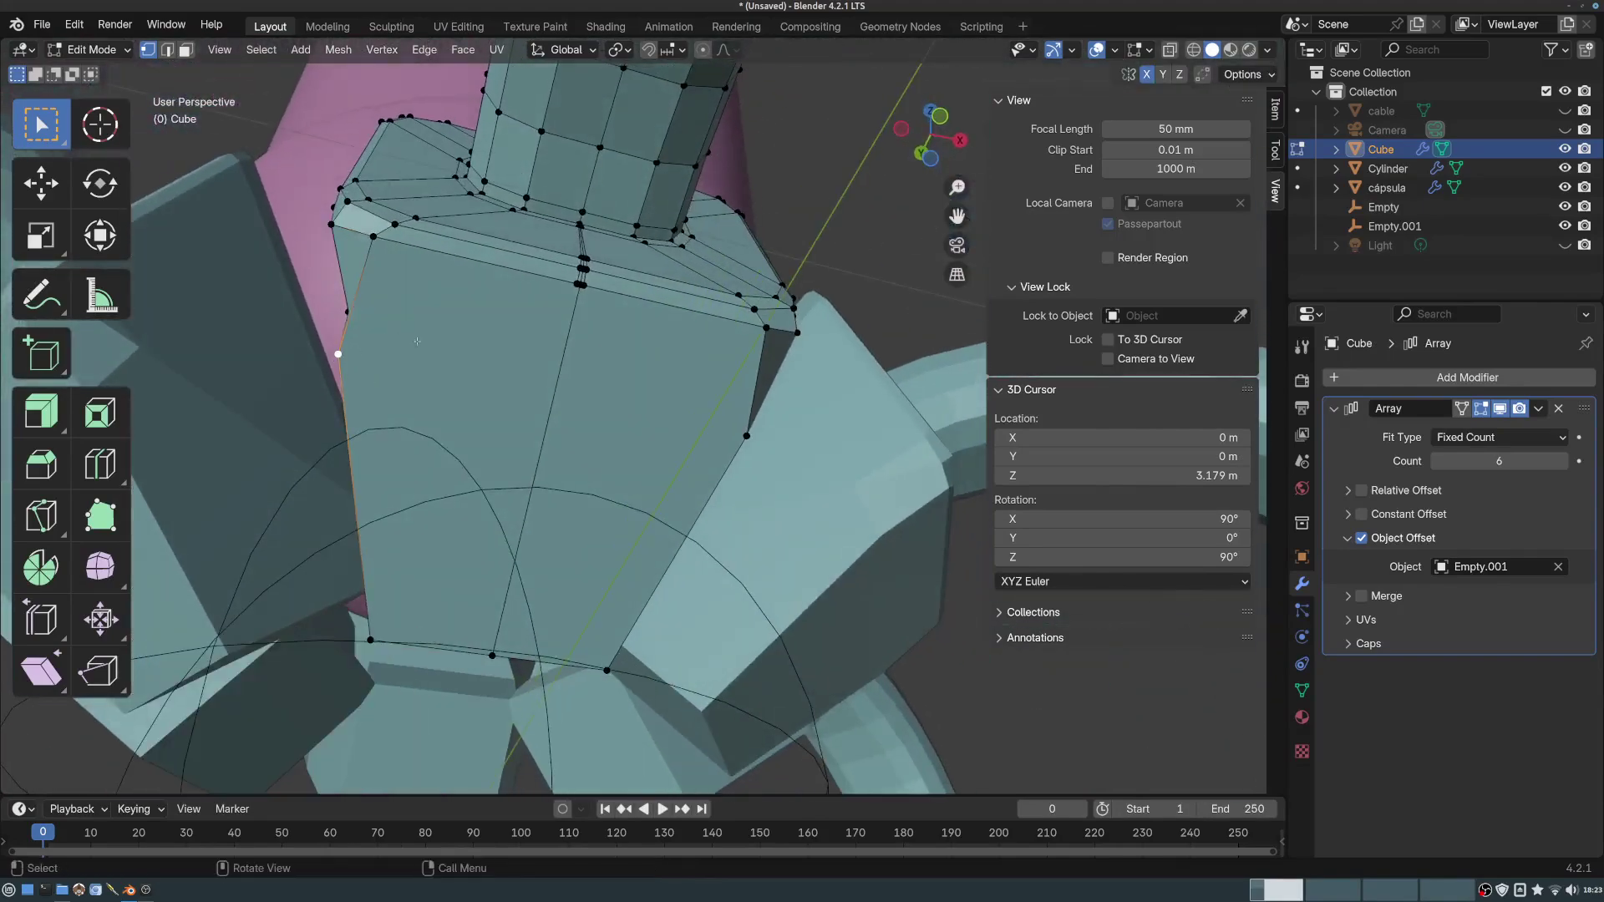
middle_click_drag(418, 368, 495, 417)
key("g")
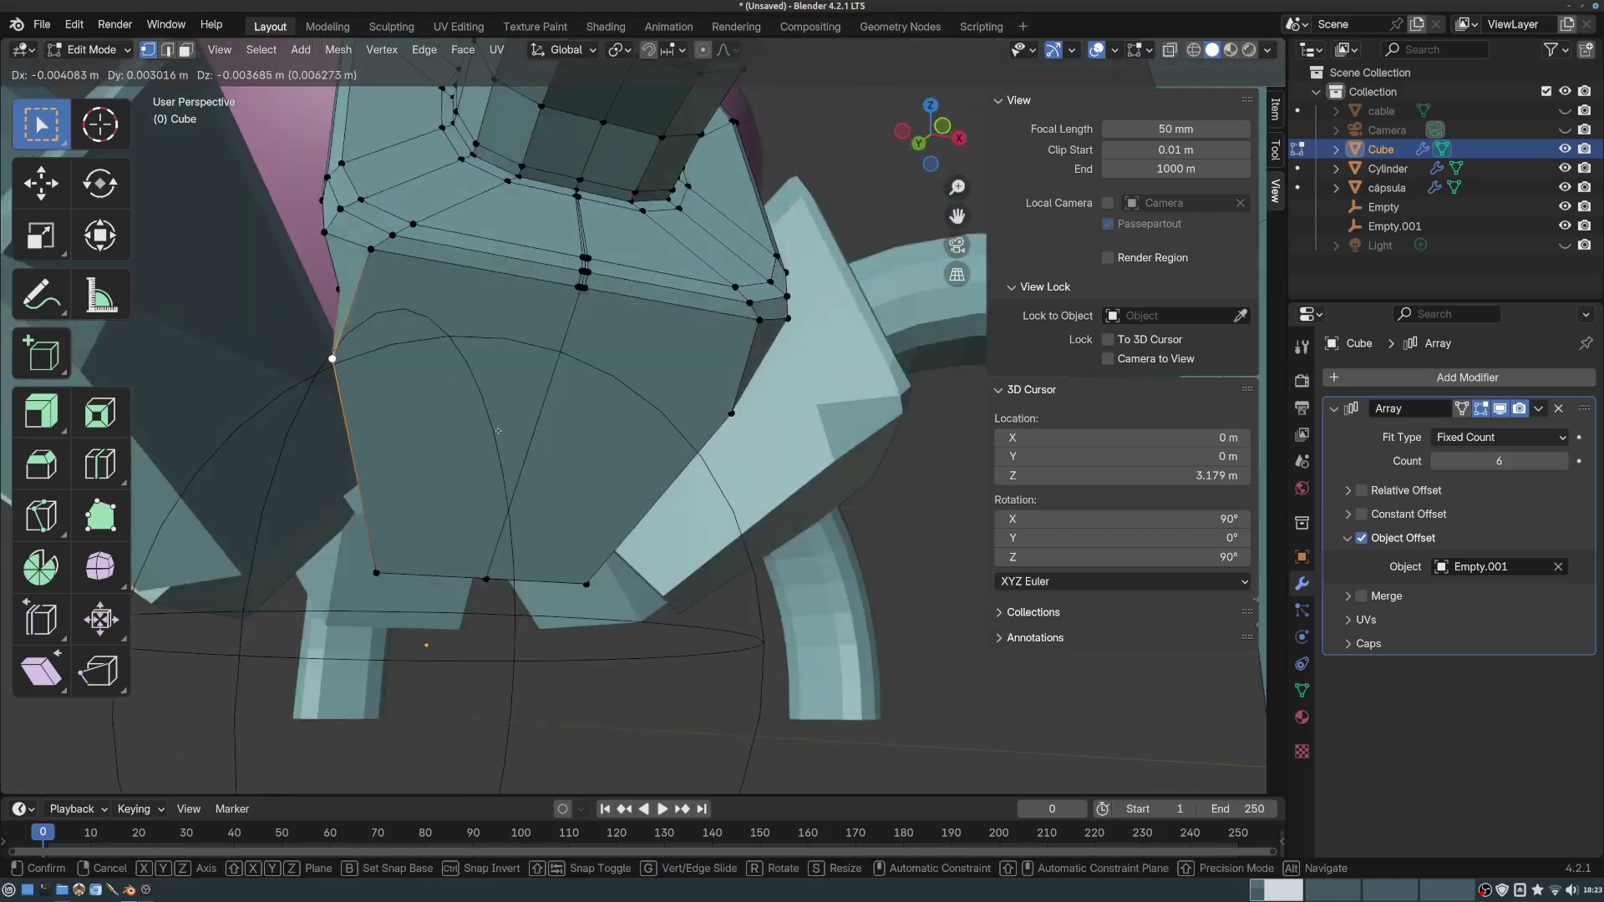
key("x")
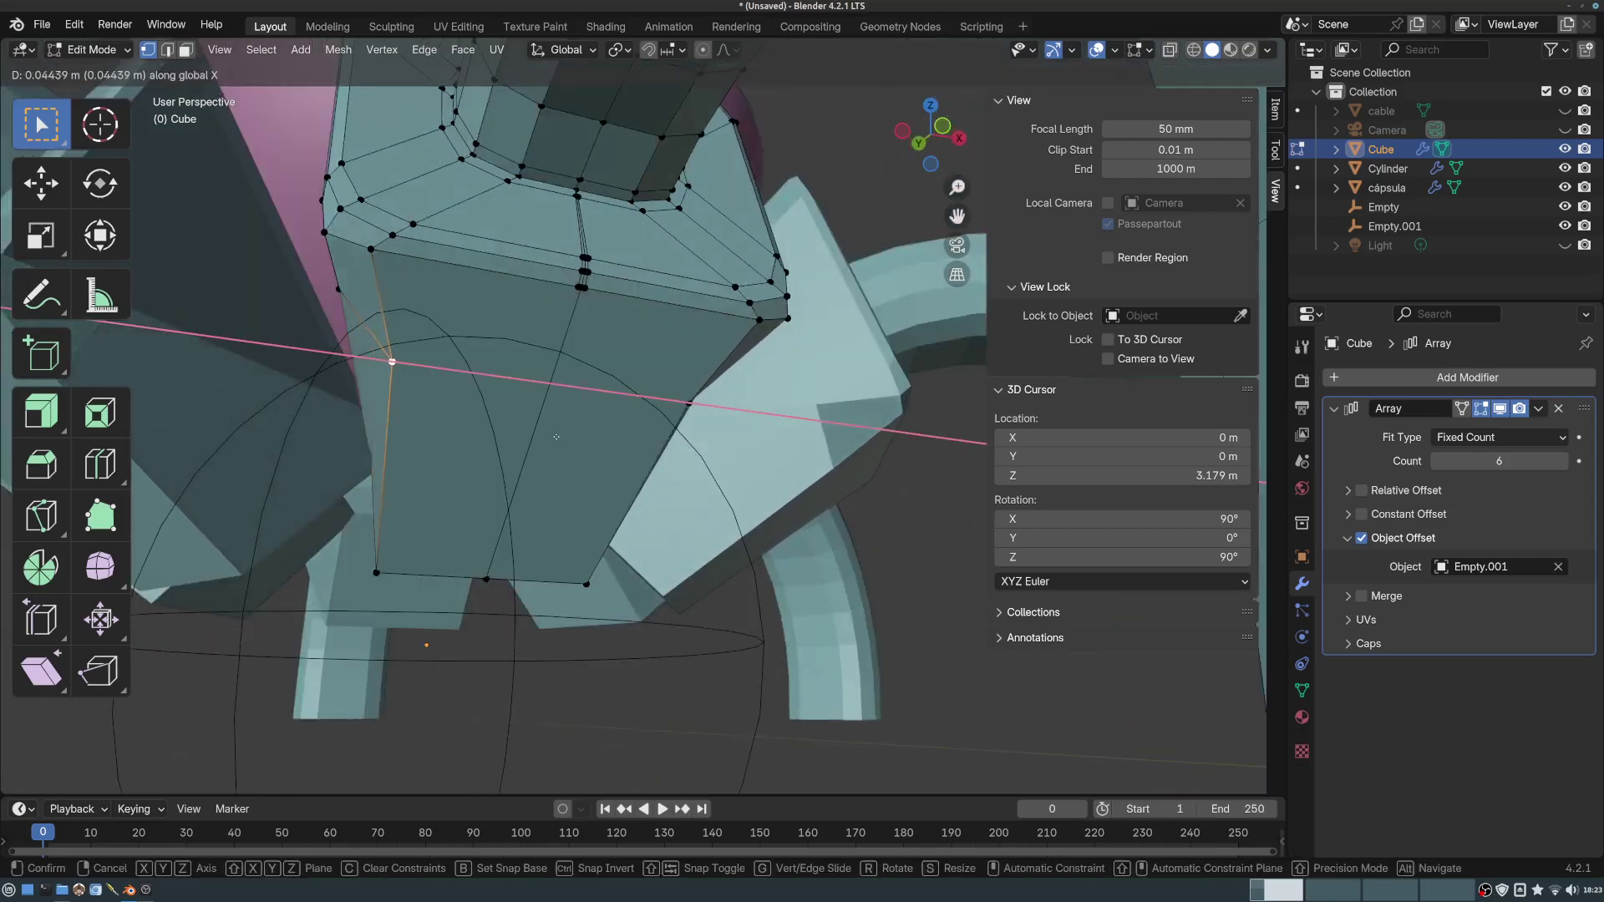
left_click(558, 436)
middle_click_drag(558, 436, 658, 363)
middle_click_drag(598, 370, 596, 299)
scroll(596, 299, "up", 3)
middle_click_drag(645, 249, 637, 344, "shift")
scroll(637, 344, "down", 5)
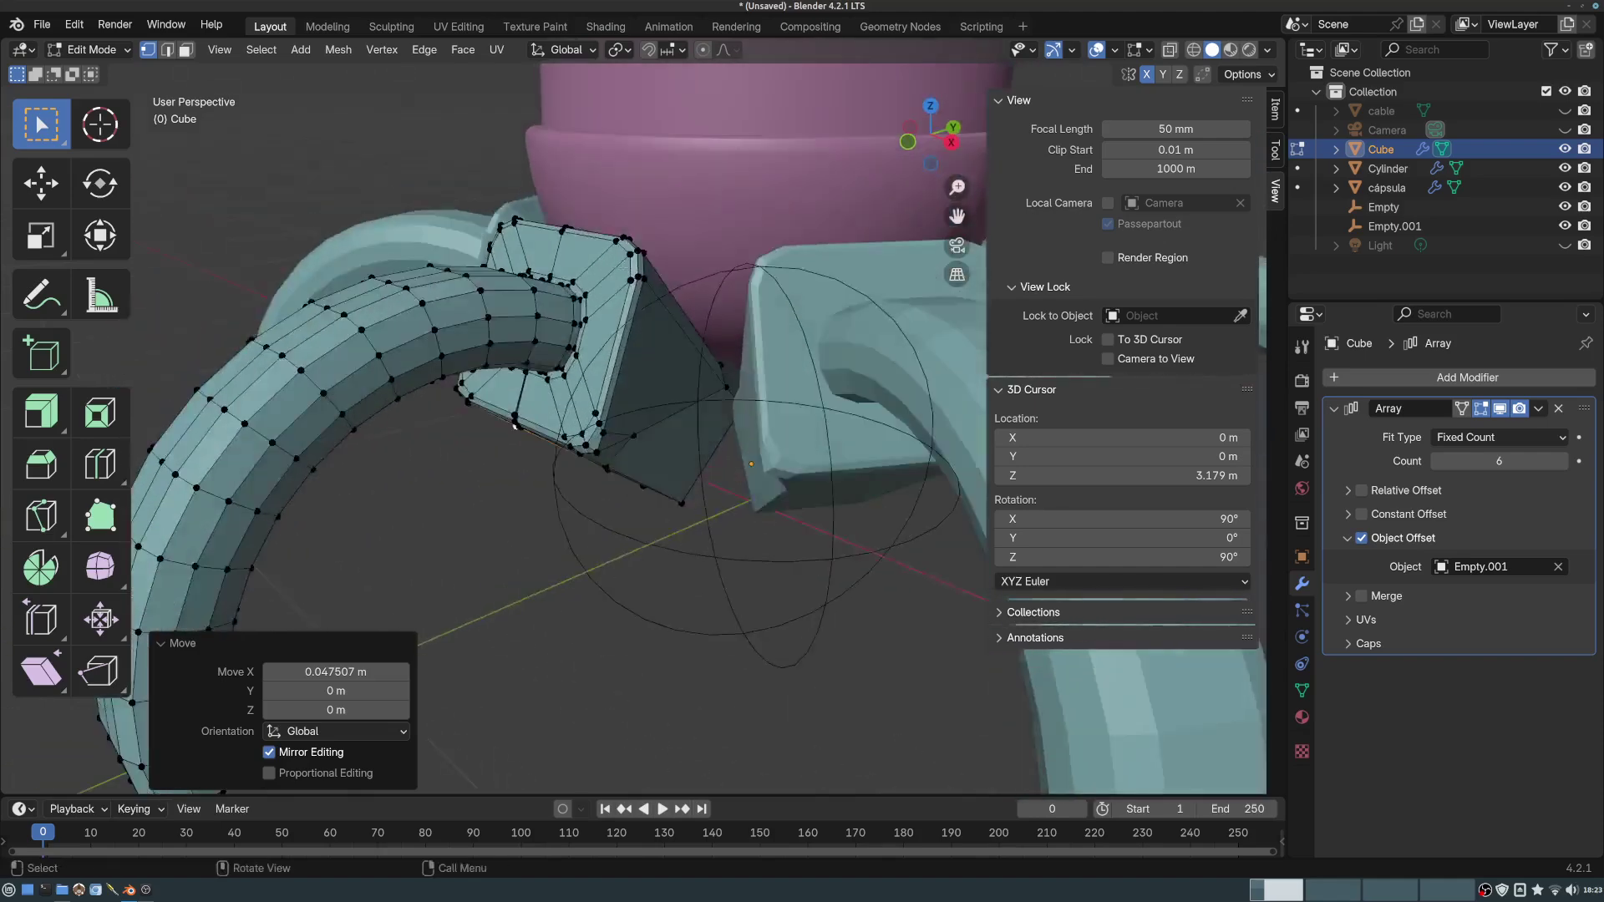
- Return to Object Mode and add a 2 m mesh plane to the scene
left_click(115, 51)
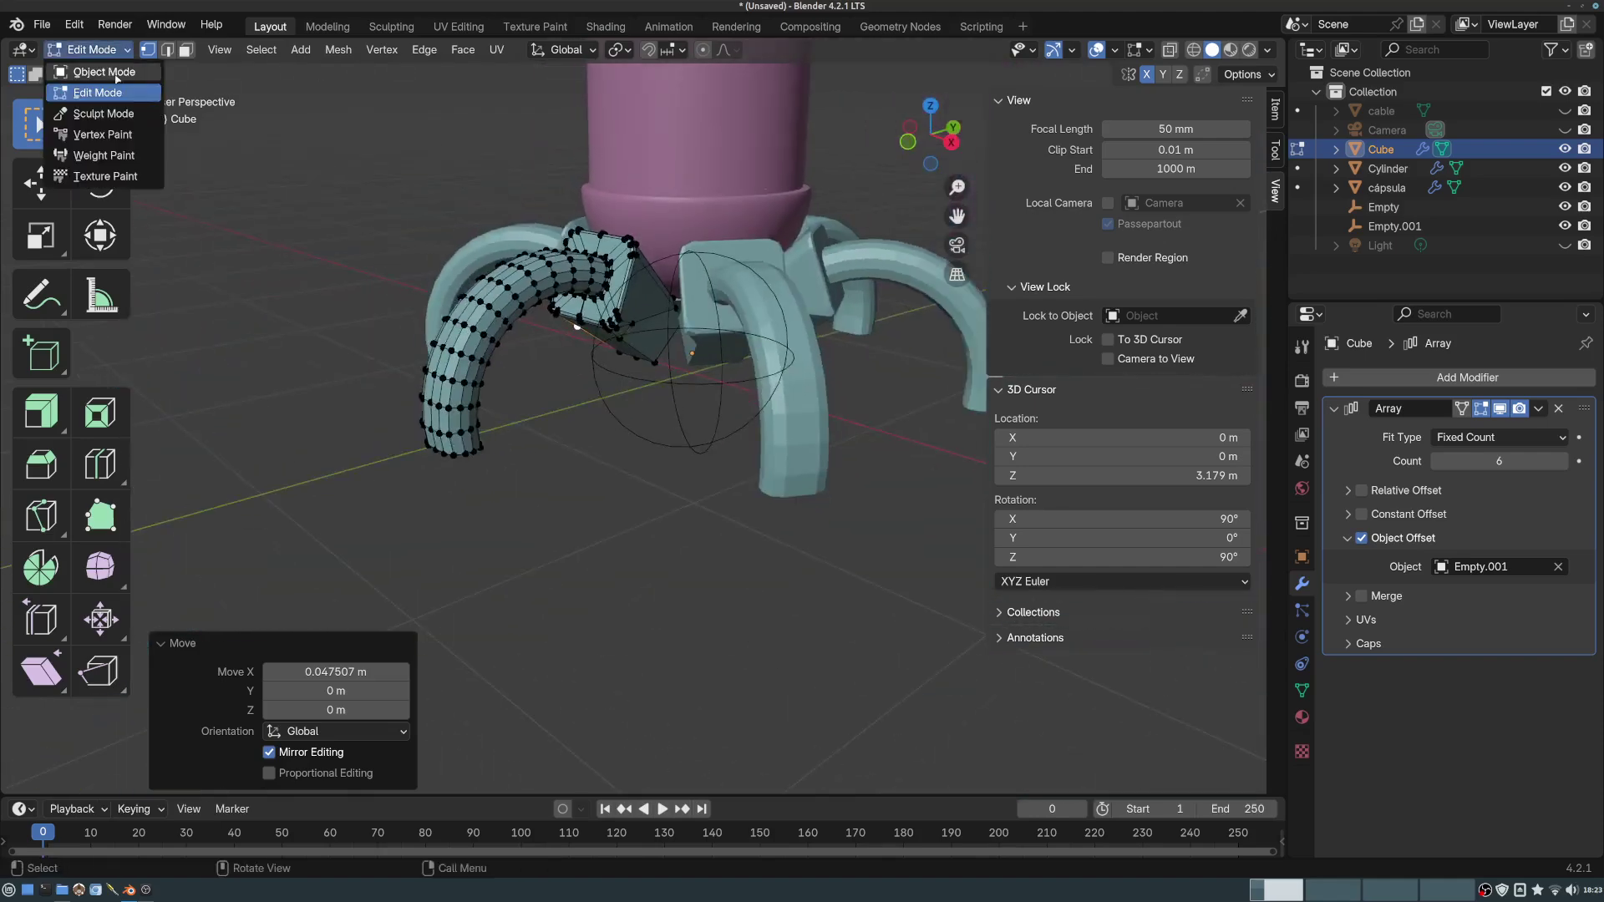
left_click(91, 71)
middle_click_drag(501, 334, 559, 180)
scroll(311, 122, "down", 2)
left_click(253, 50)
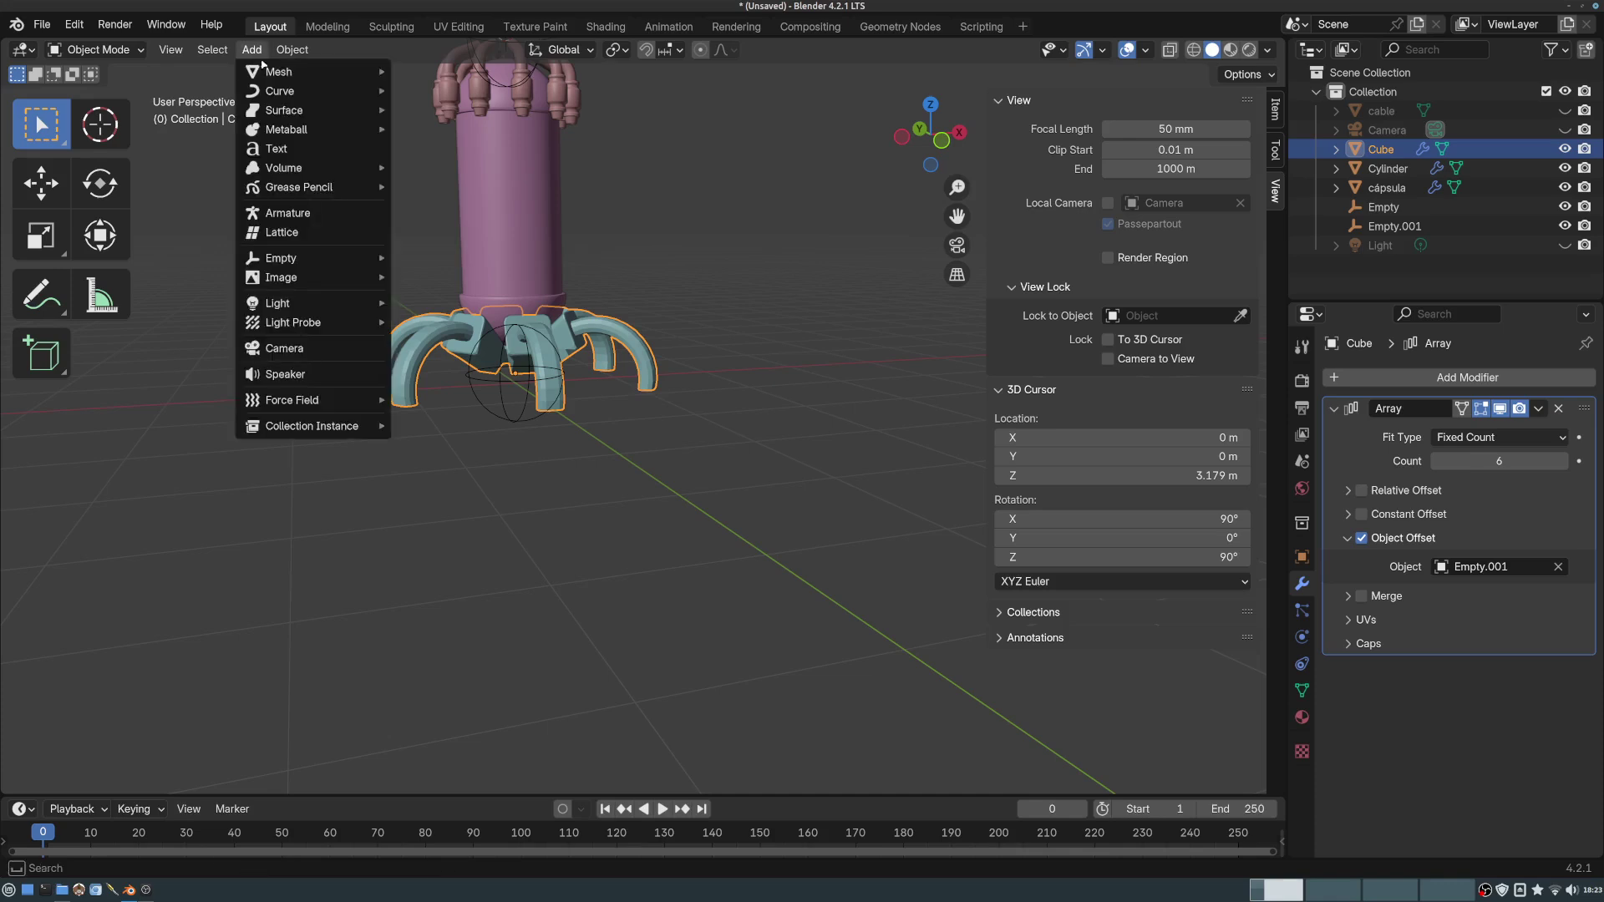
mouse_move(276, 71)
left_click(449, 69)
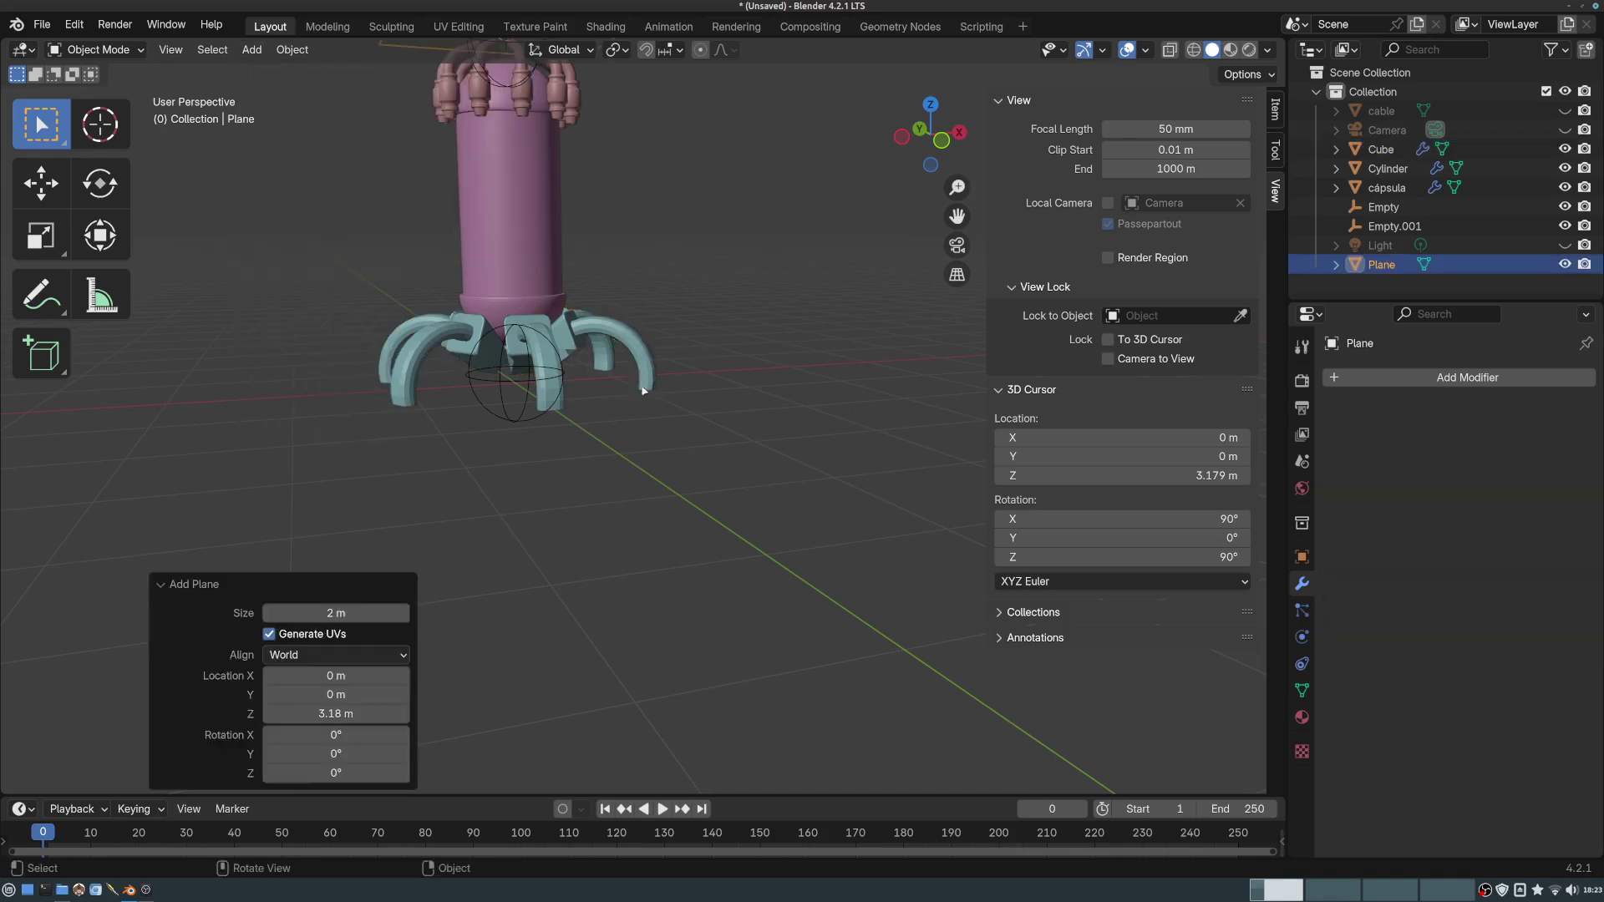
- Lower the new plane to the model's base by setting its Z location to 0 m
middle_click_drag(642, 390, 709, 443)
scroll(660, 395, "down", 3)
middle_click_drag(658, 393, 665, 355)
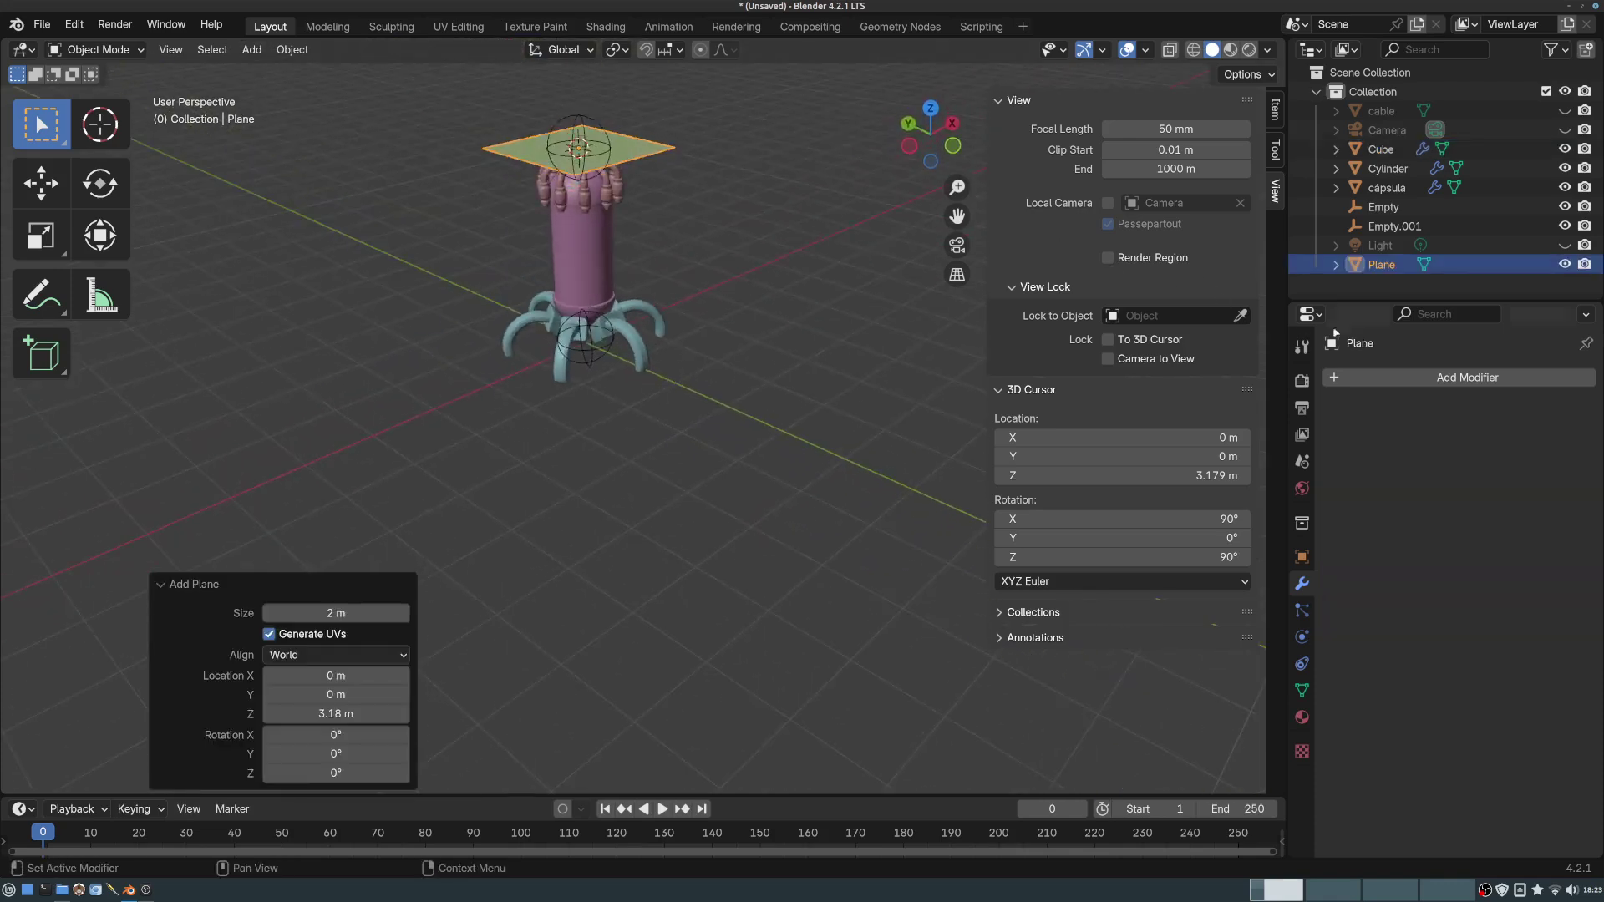
left_click(1305, 556)
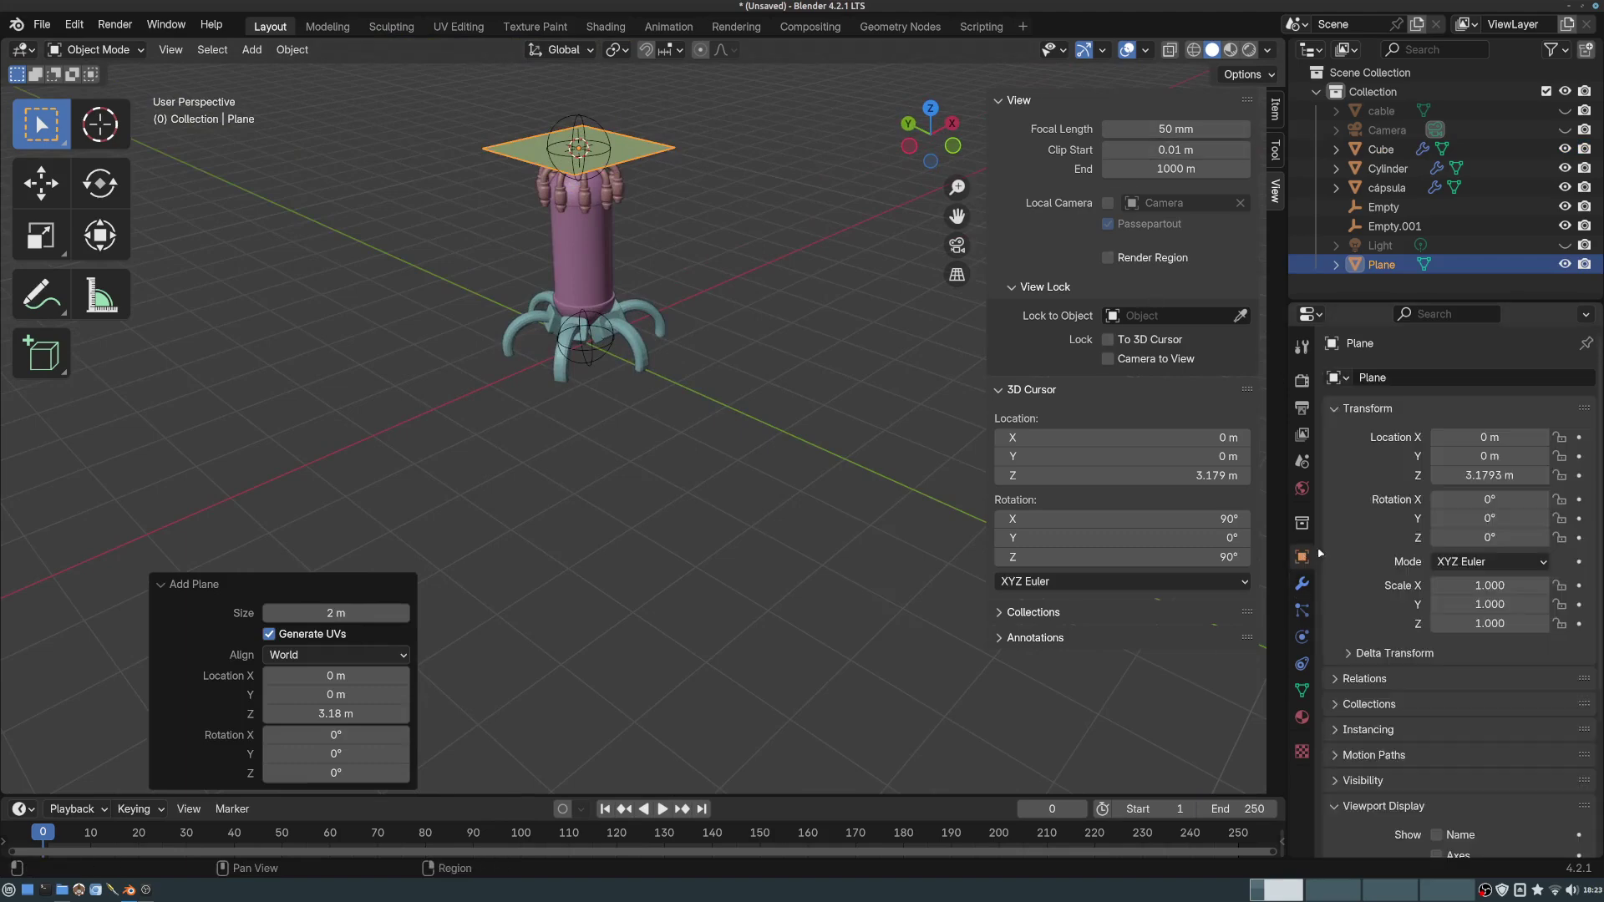
left_click(1473, 476)
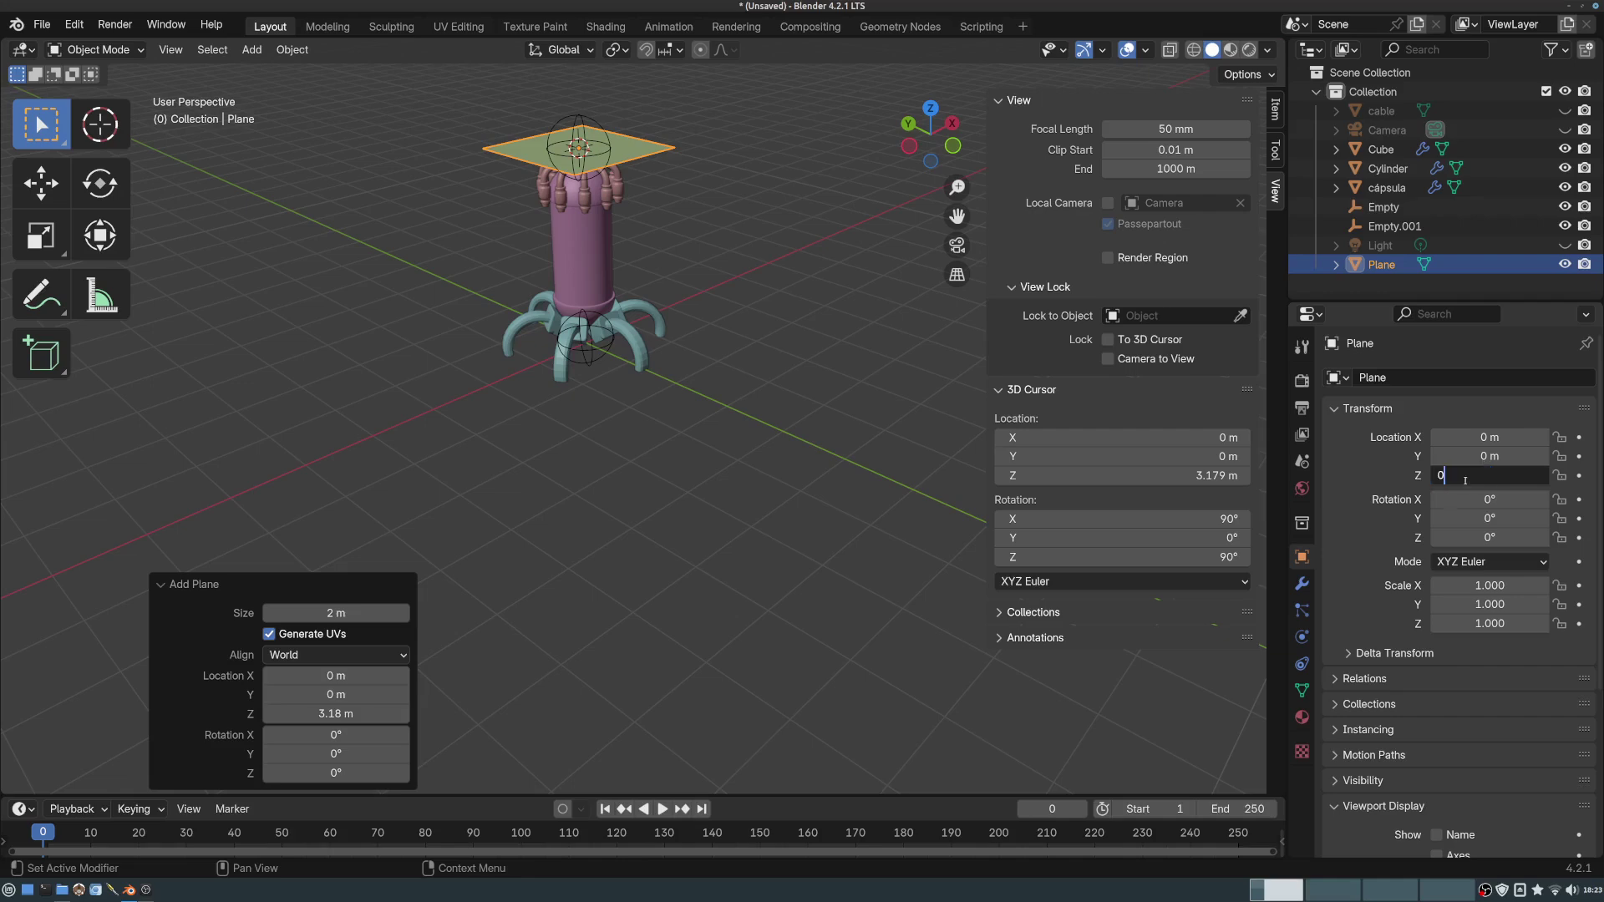
type("0")
key("Return")
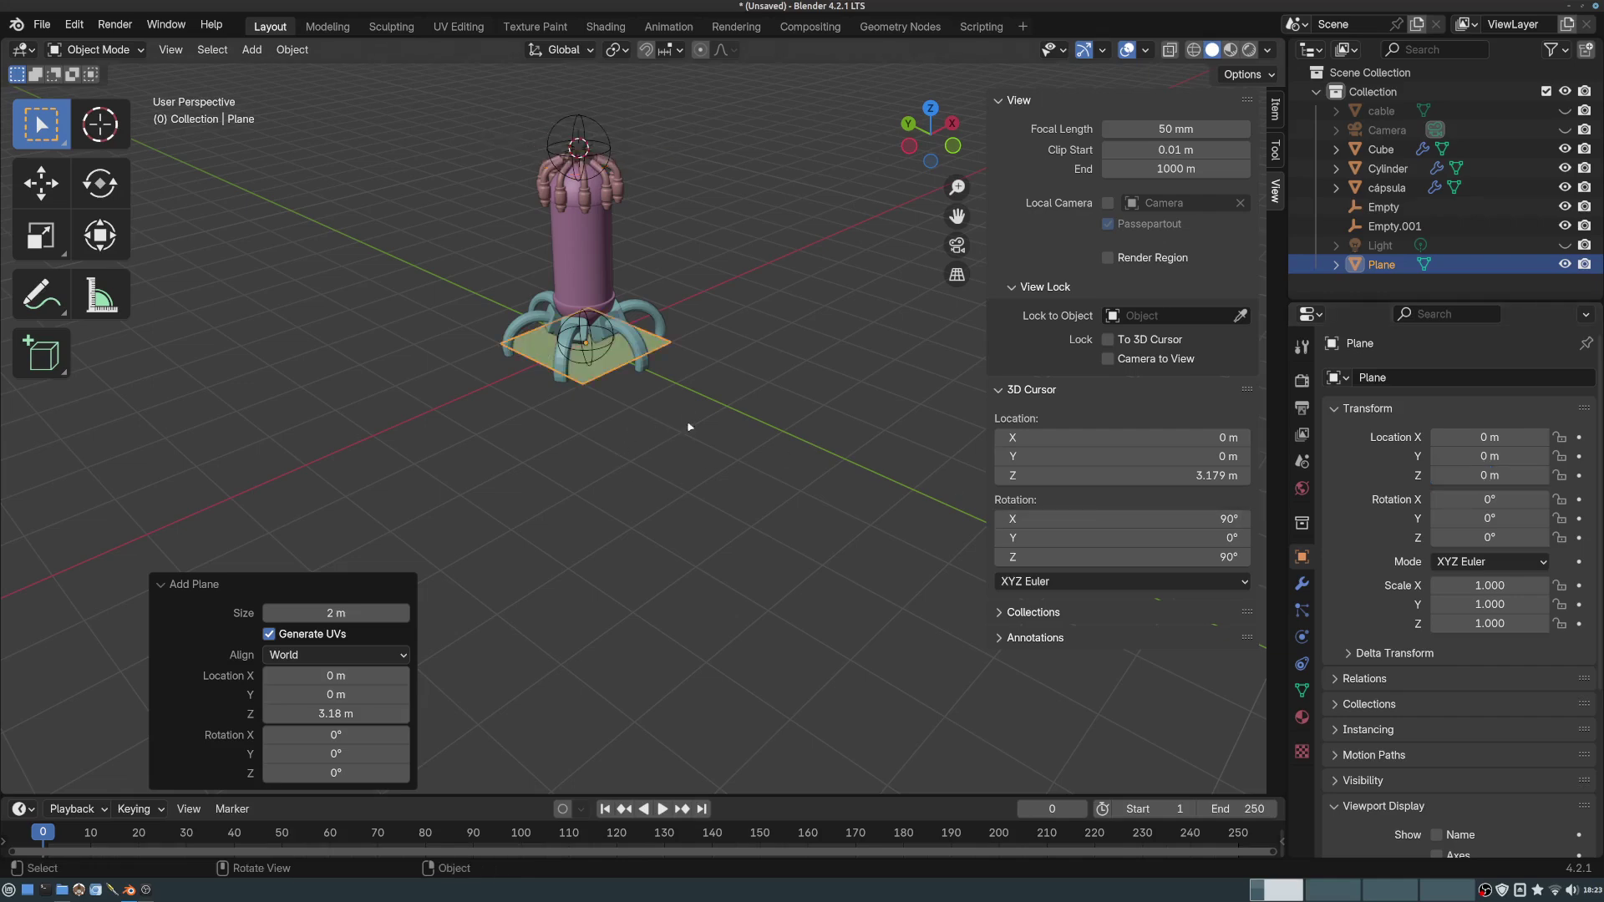
- Scale the ground plane up uniformly to about 4.896 so it extends well beyond the legs
key("s")
left_click(710, 430)
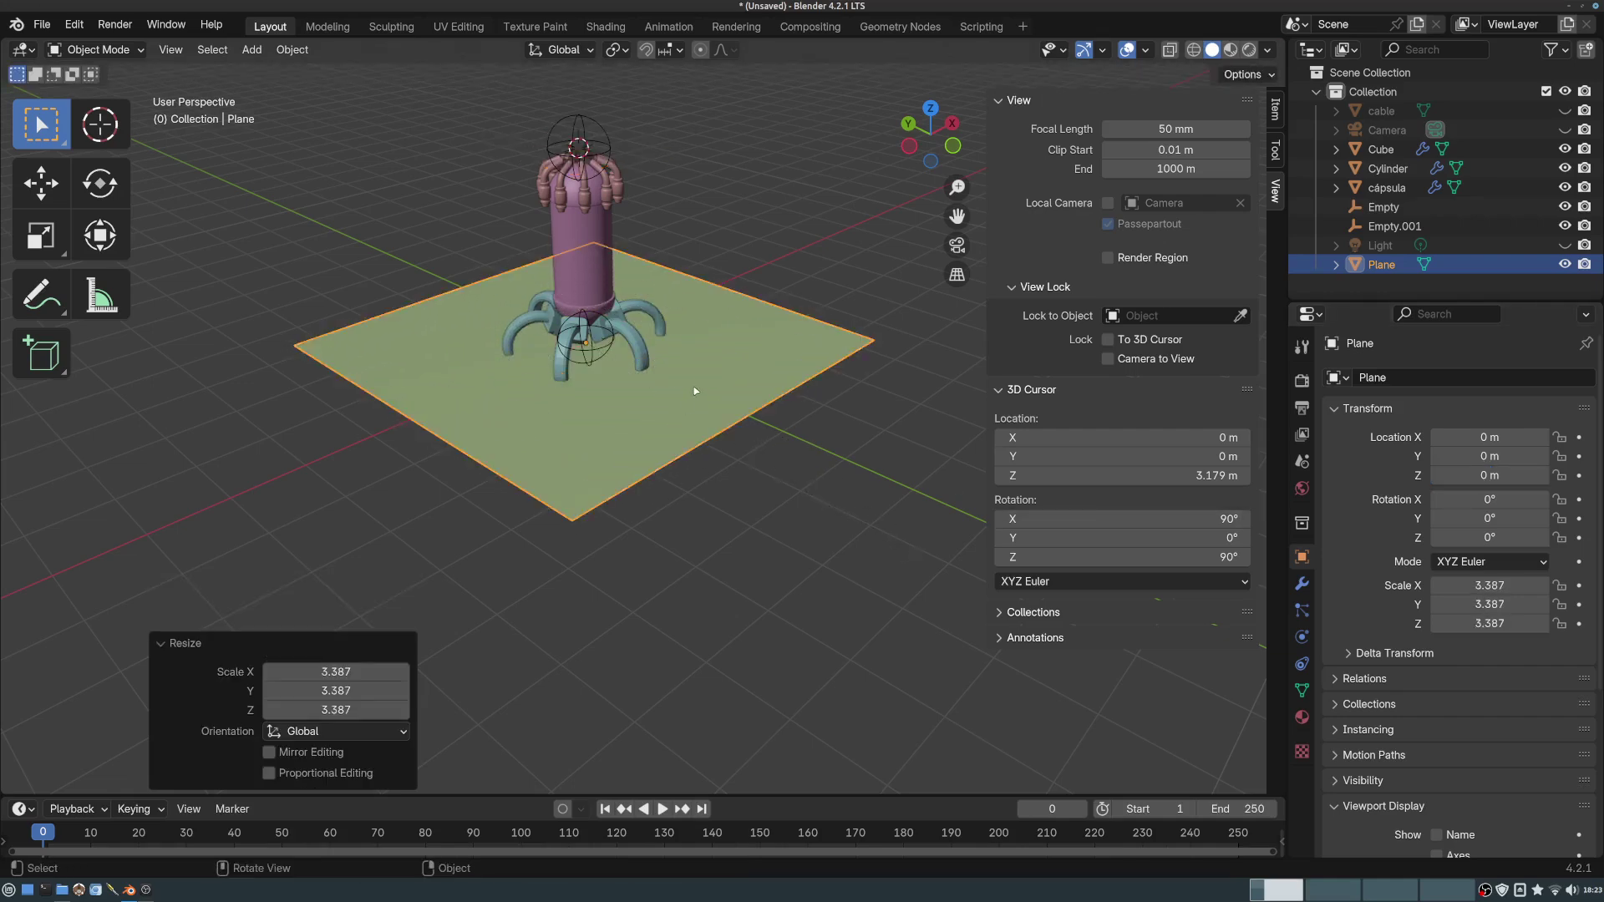
key("s")
left_click(734, 422)
- Add a NURBS path curve with a 1 m radius to the scene
middle_click_drag(735, 423, 658, 303)
scroll(658, 292, "up", 3)
middle_click_drag(659, 217, 609, 312, "shift")
scroll(621, 468, "up", 1)
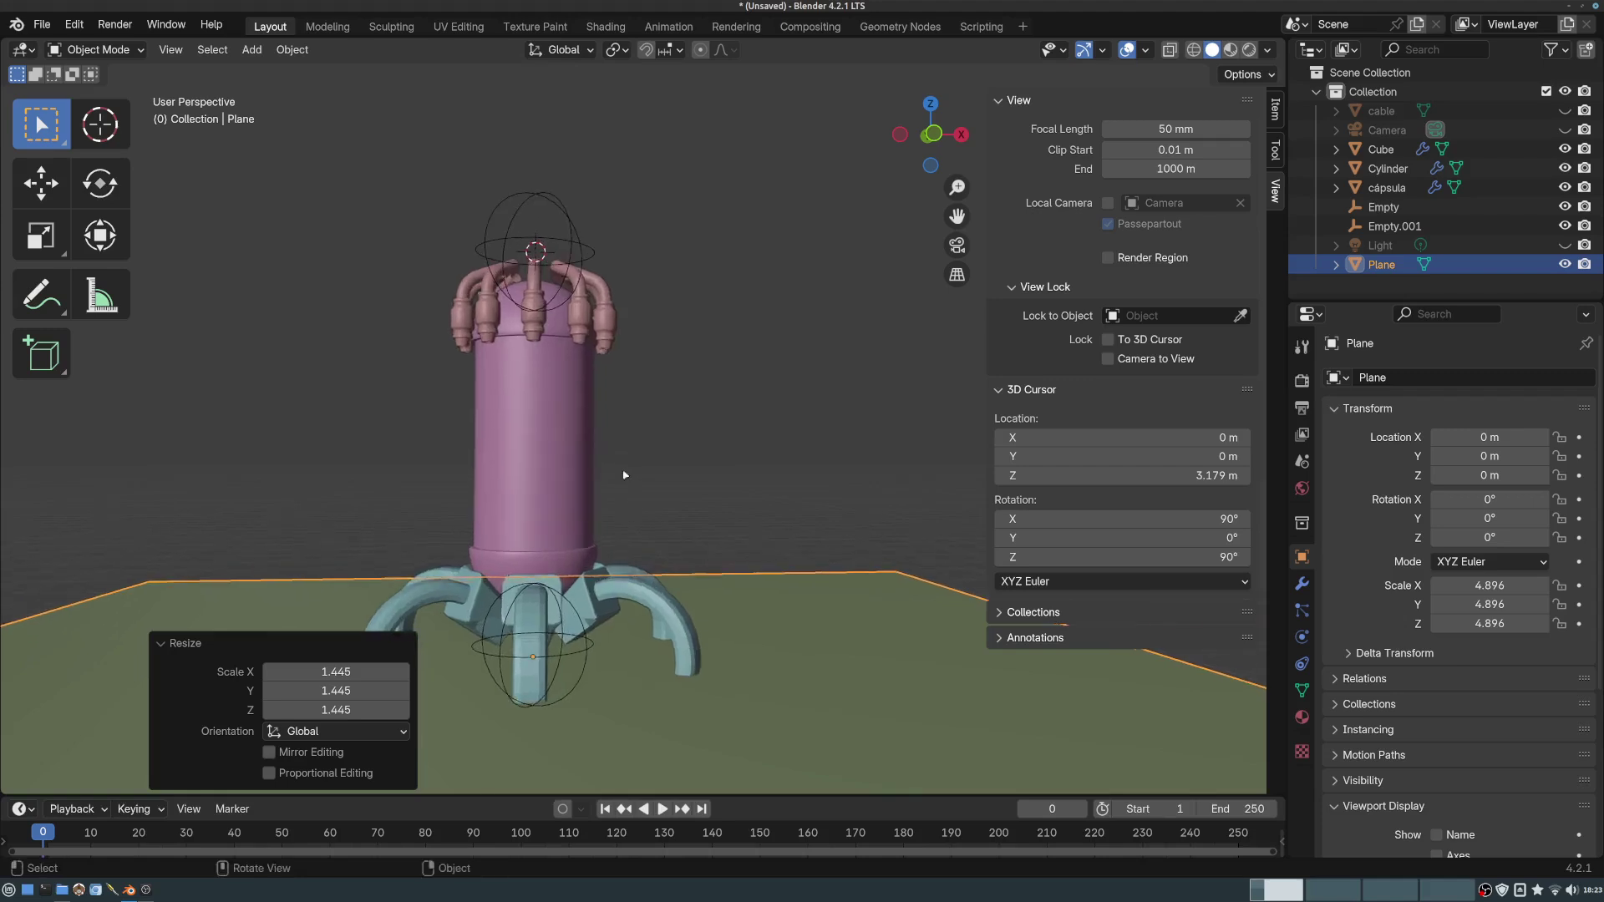
middle_click_drag(625, 568, 613, 426, "shift")
middle_click_drag(613, 426, 579, 507)
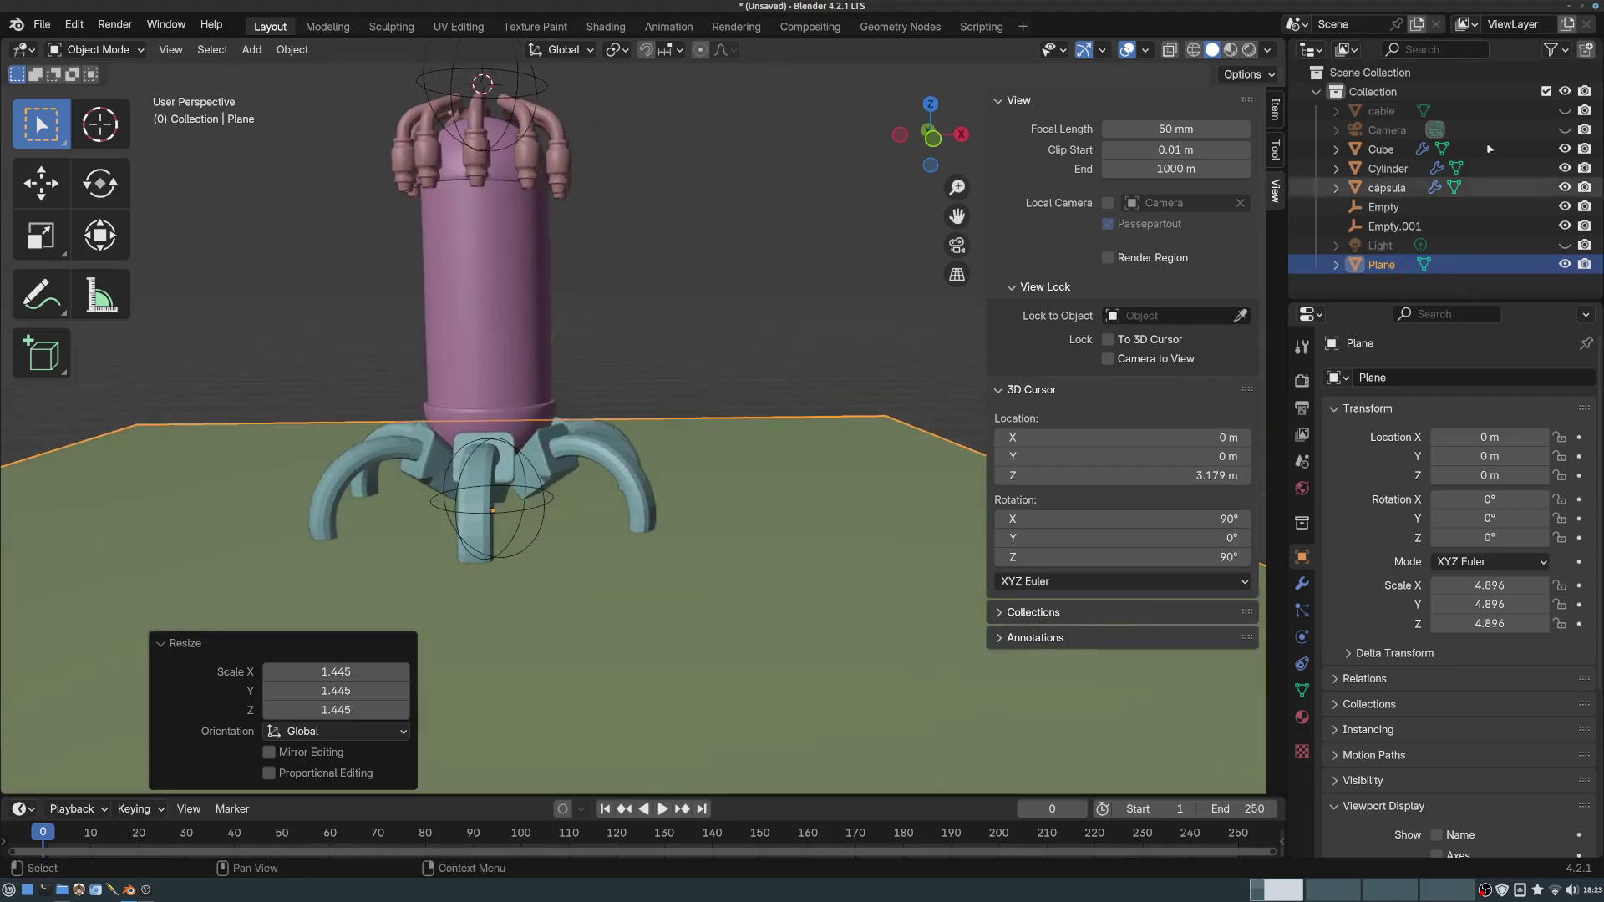
middle_click_drag(643, 279, 513, 210)
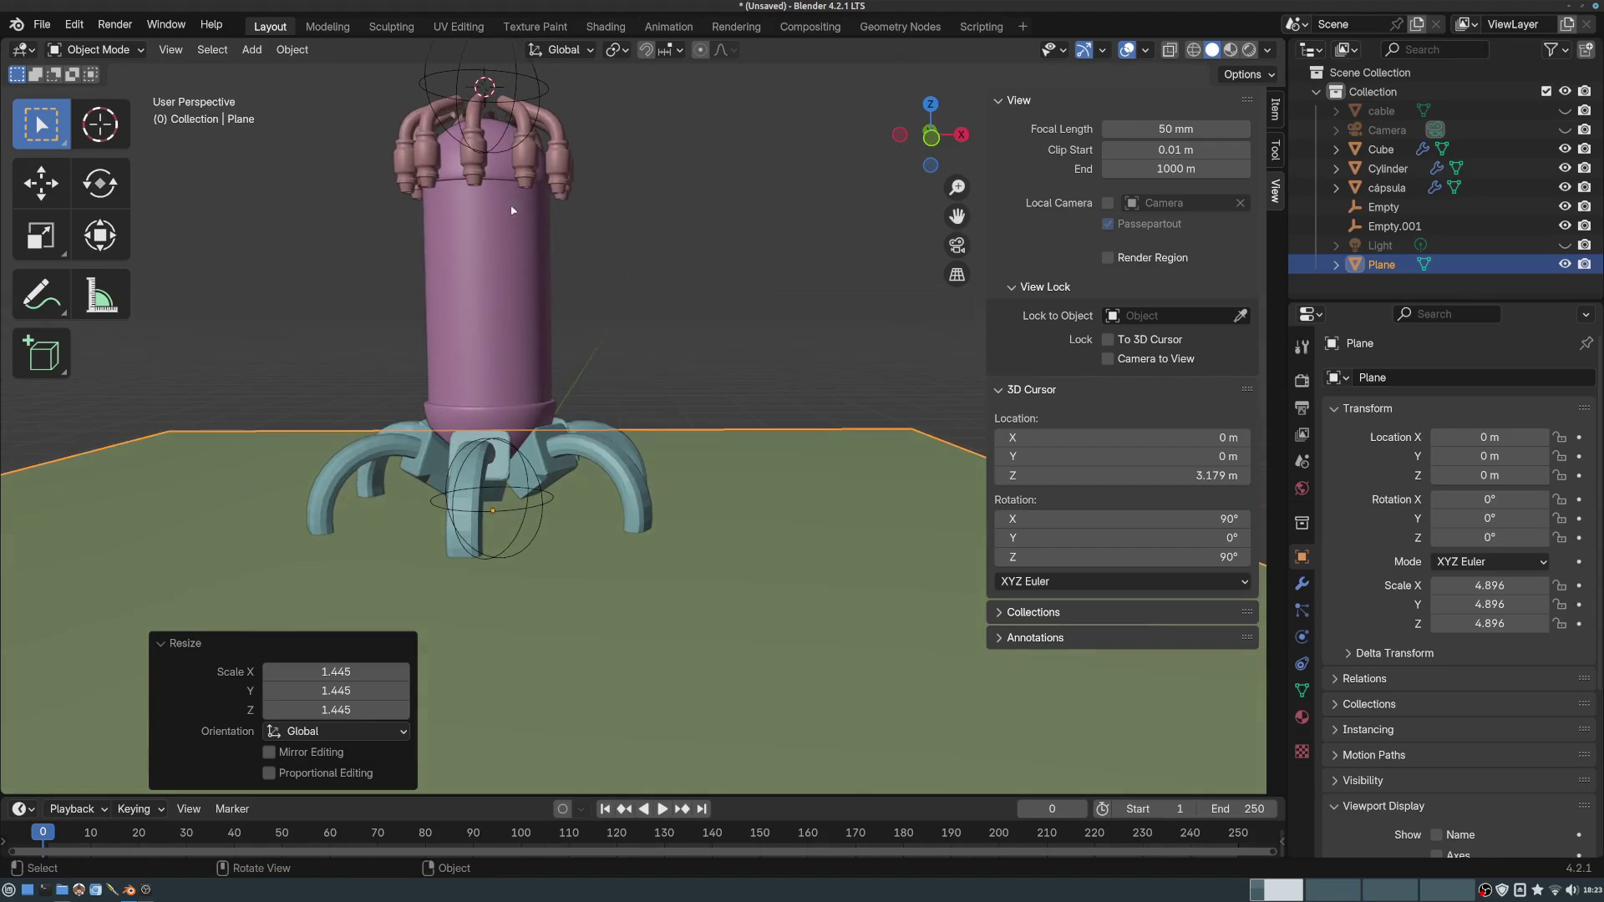
left_click(250, 50)
mouse_move(273, 74)
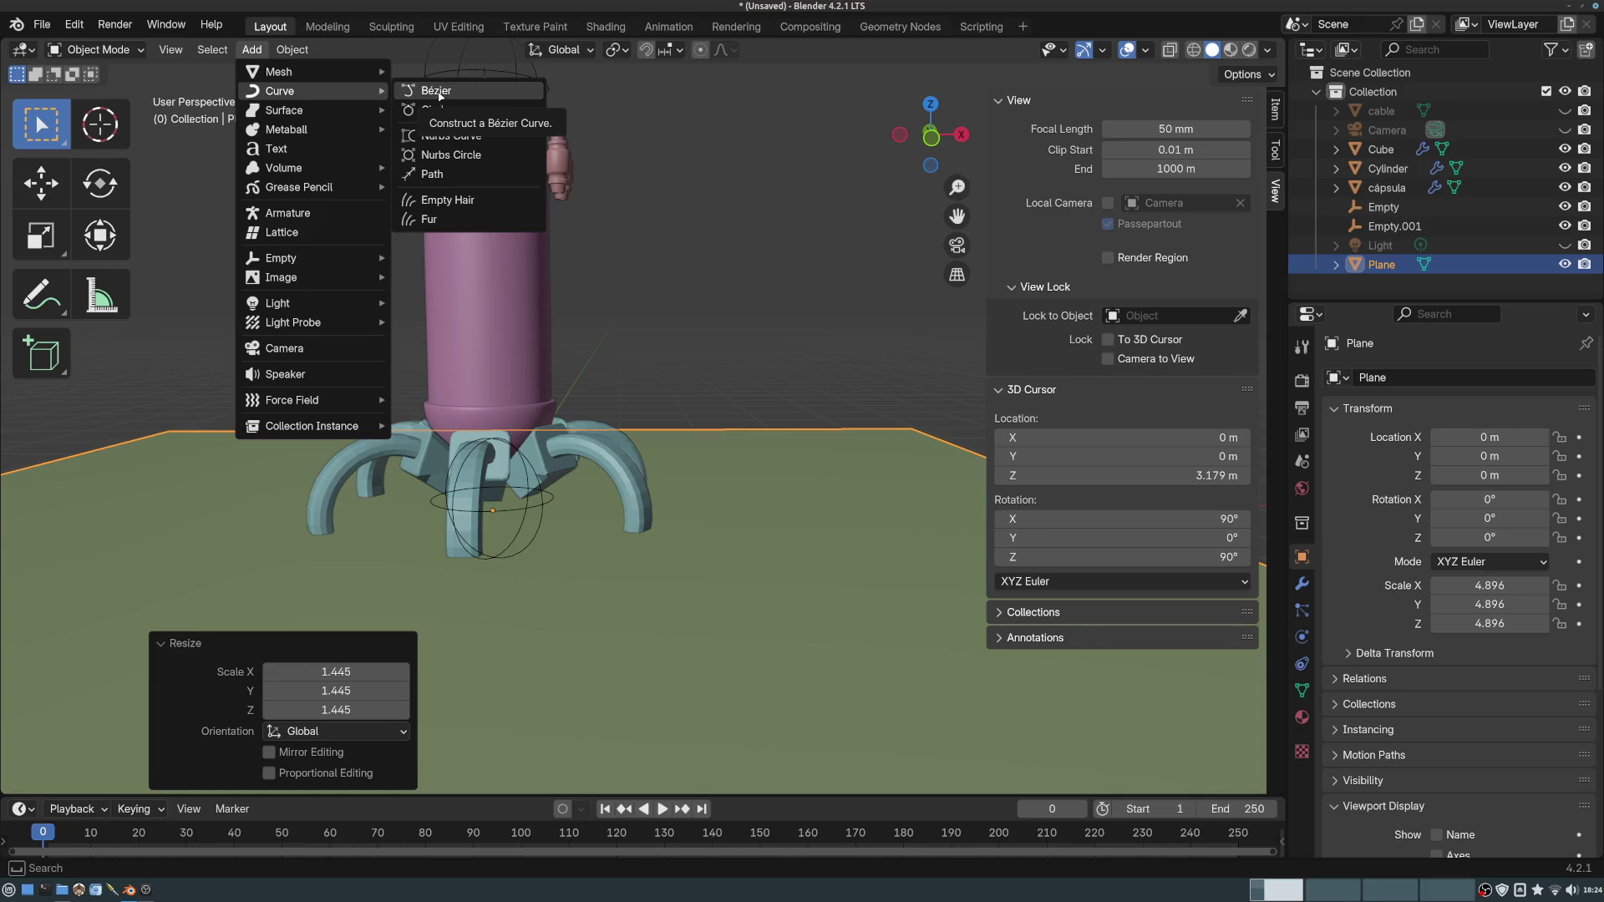
left_click(434, 174)
- Move the path beside the capsule's lower body, about 1.95 m in X, -0.48 m in Y and -2.17 m in Z
scroll(664, 229, "down", 5)
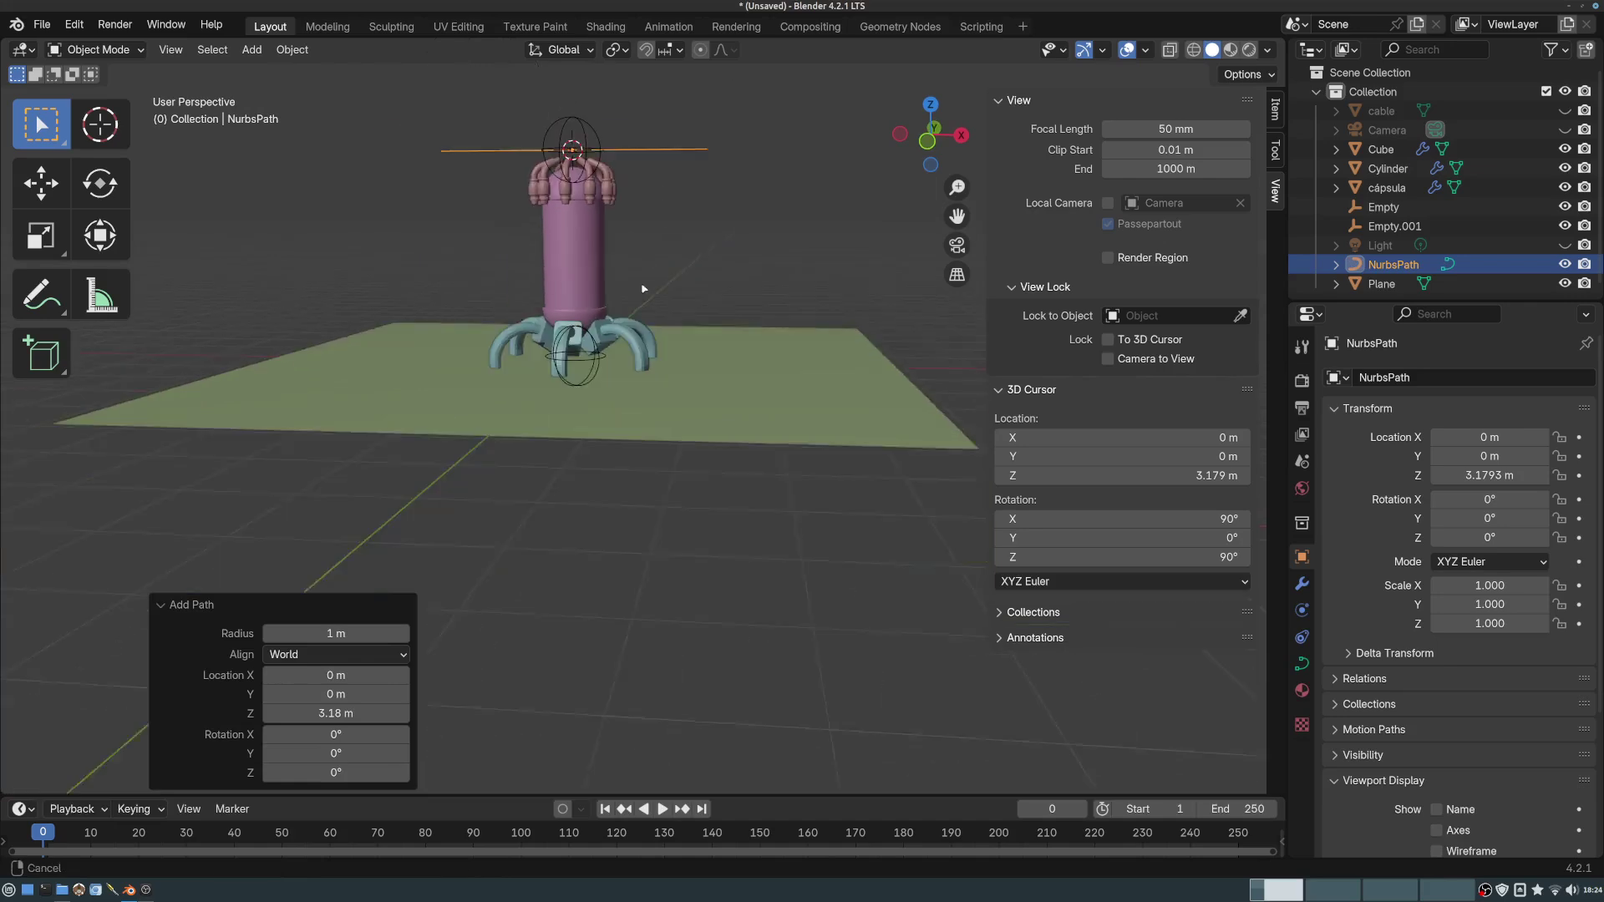
scroll(591, 248, "up", 2)
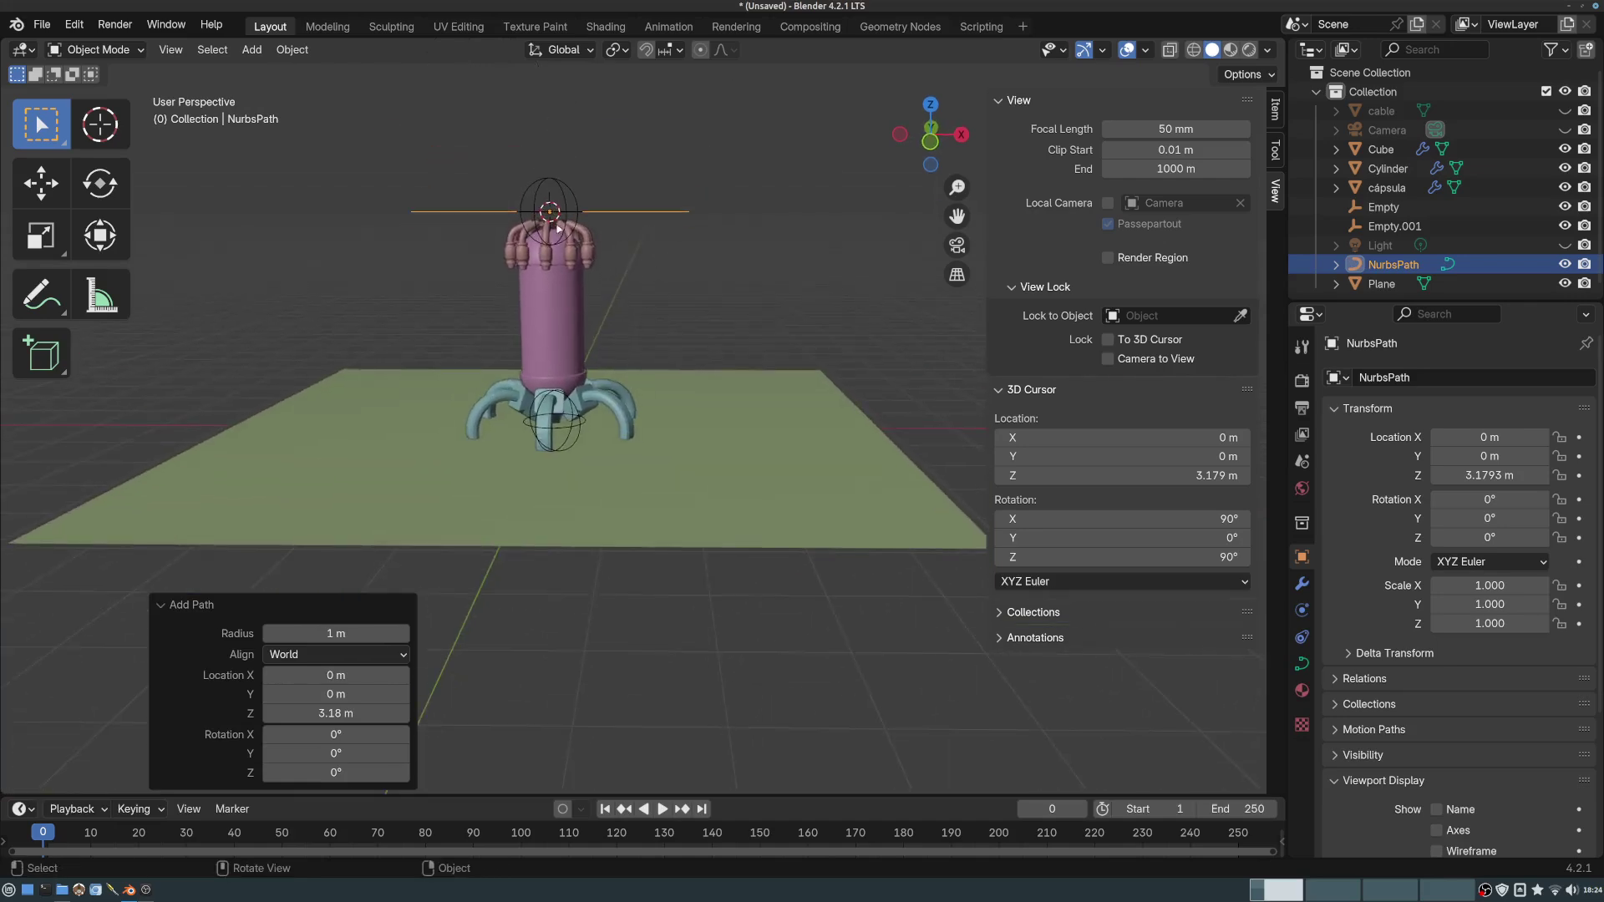
key("g")
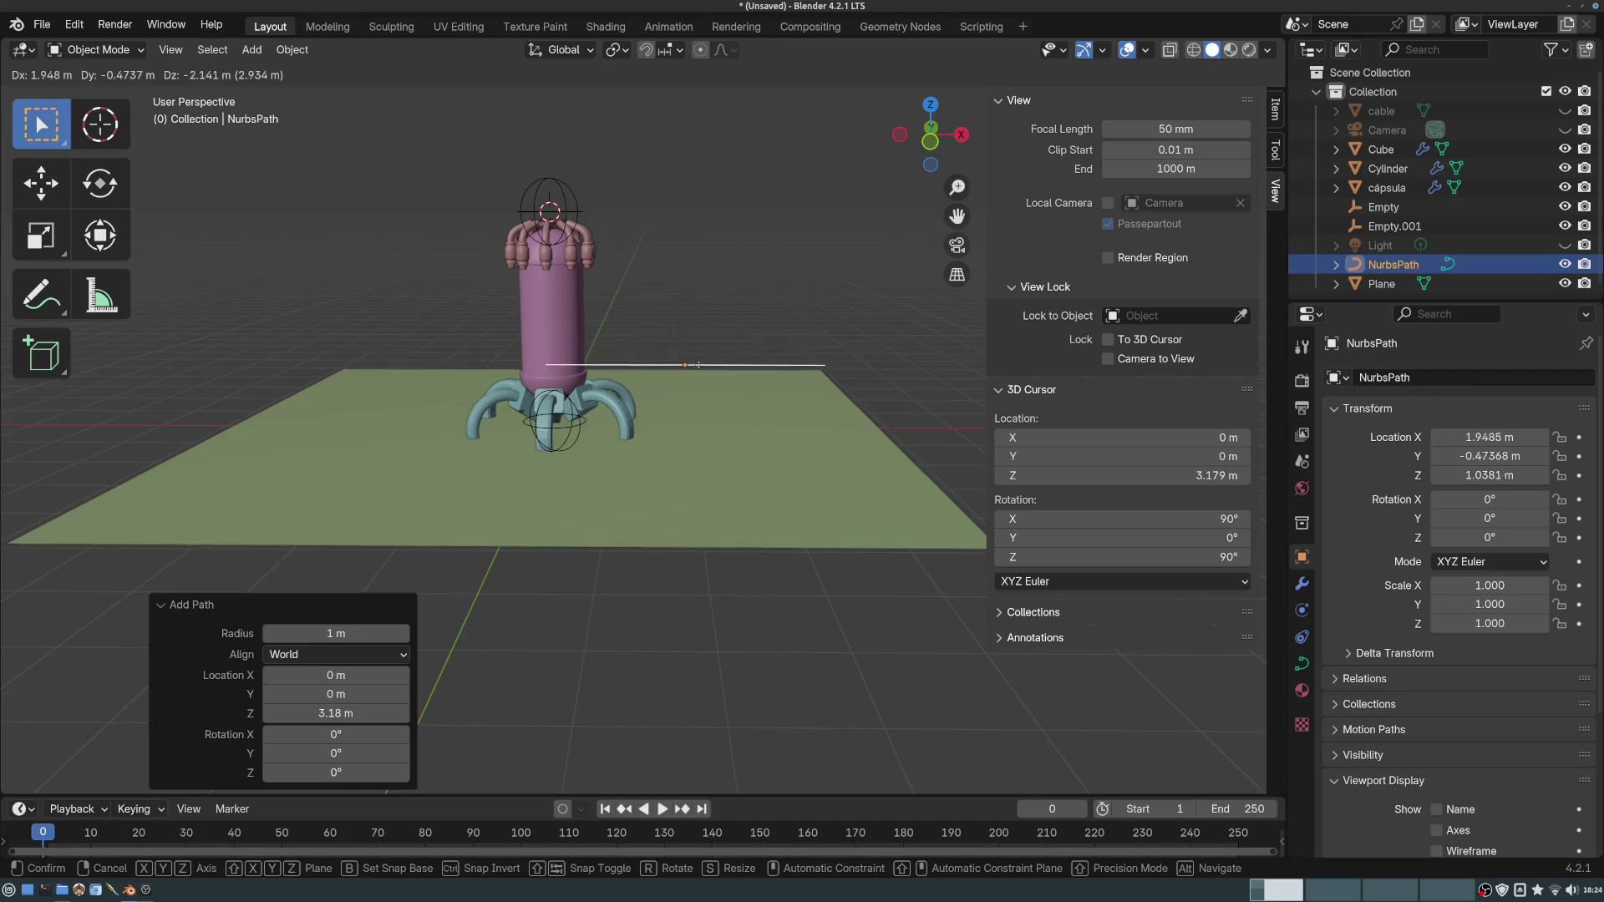
left_click(698, 367)
- Edit the path and move its capsule-side end point up towards the connectors, about 0.61 m in X, 0.21 m in Y and 1.15 m in Z
scroll(710, 337, "up", 6)
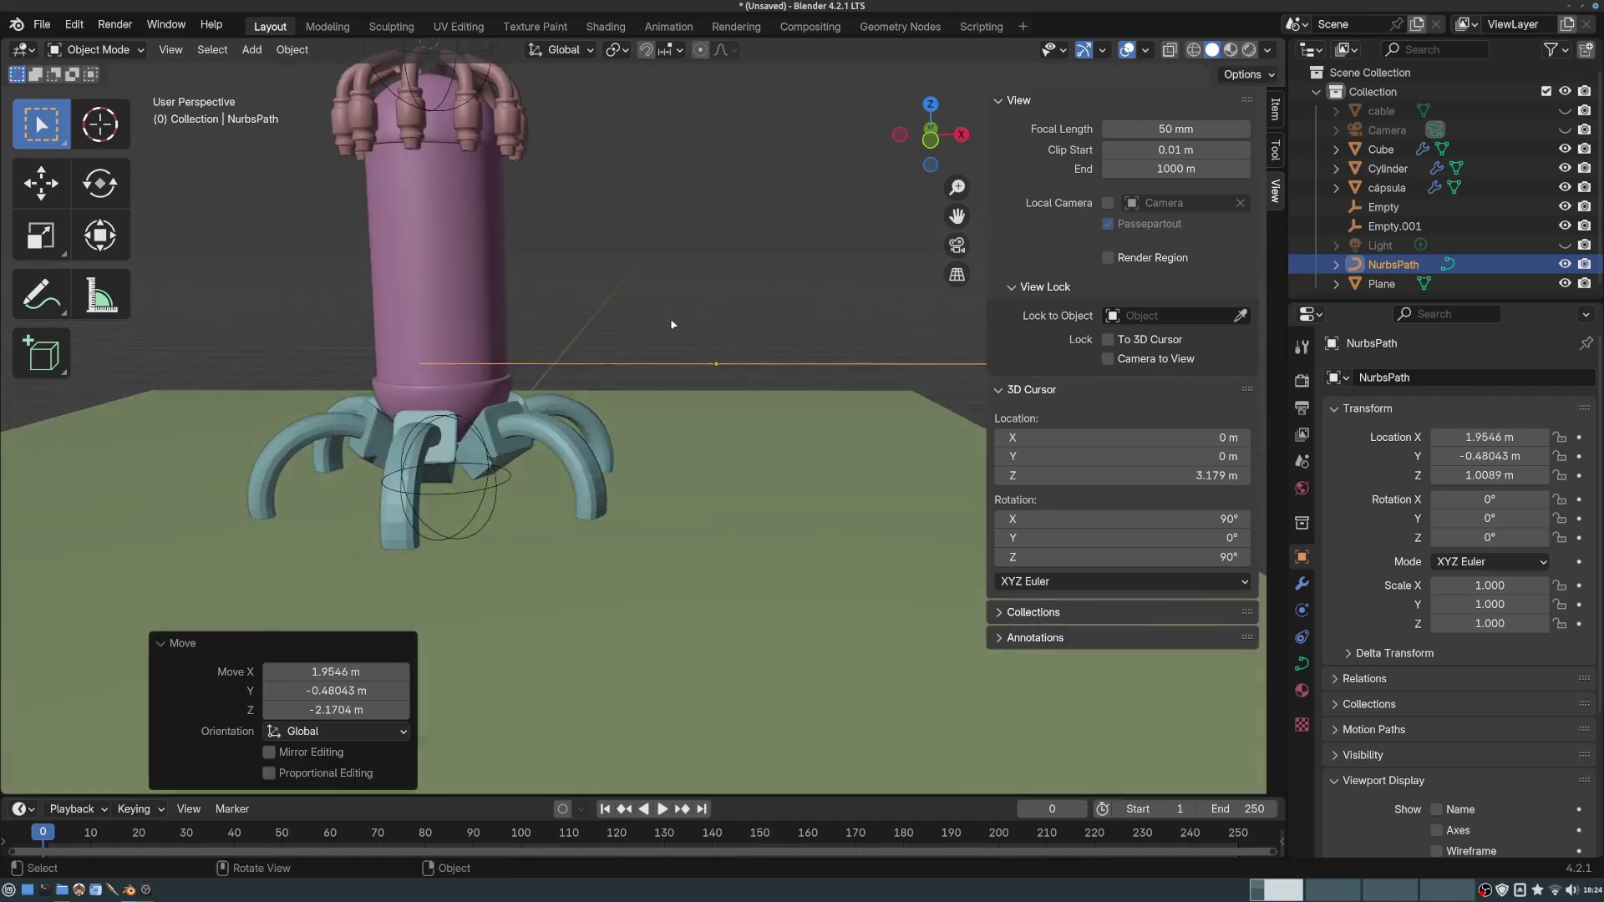
key("Tab")
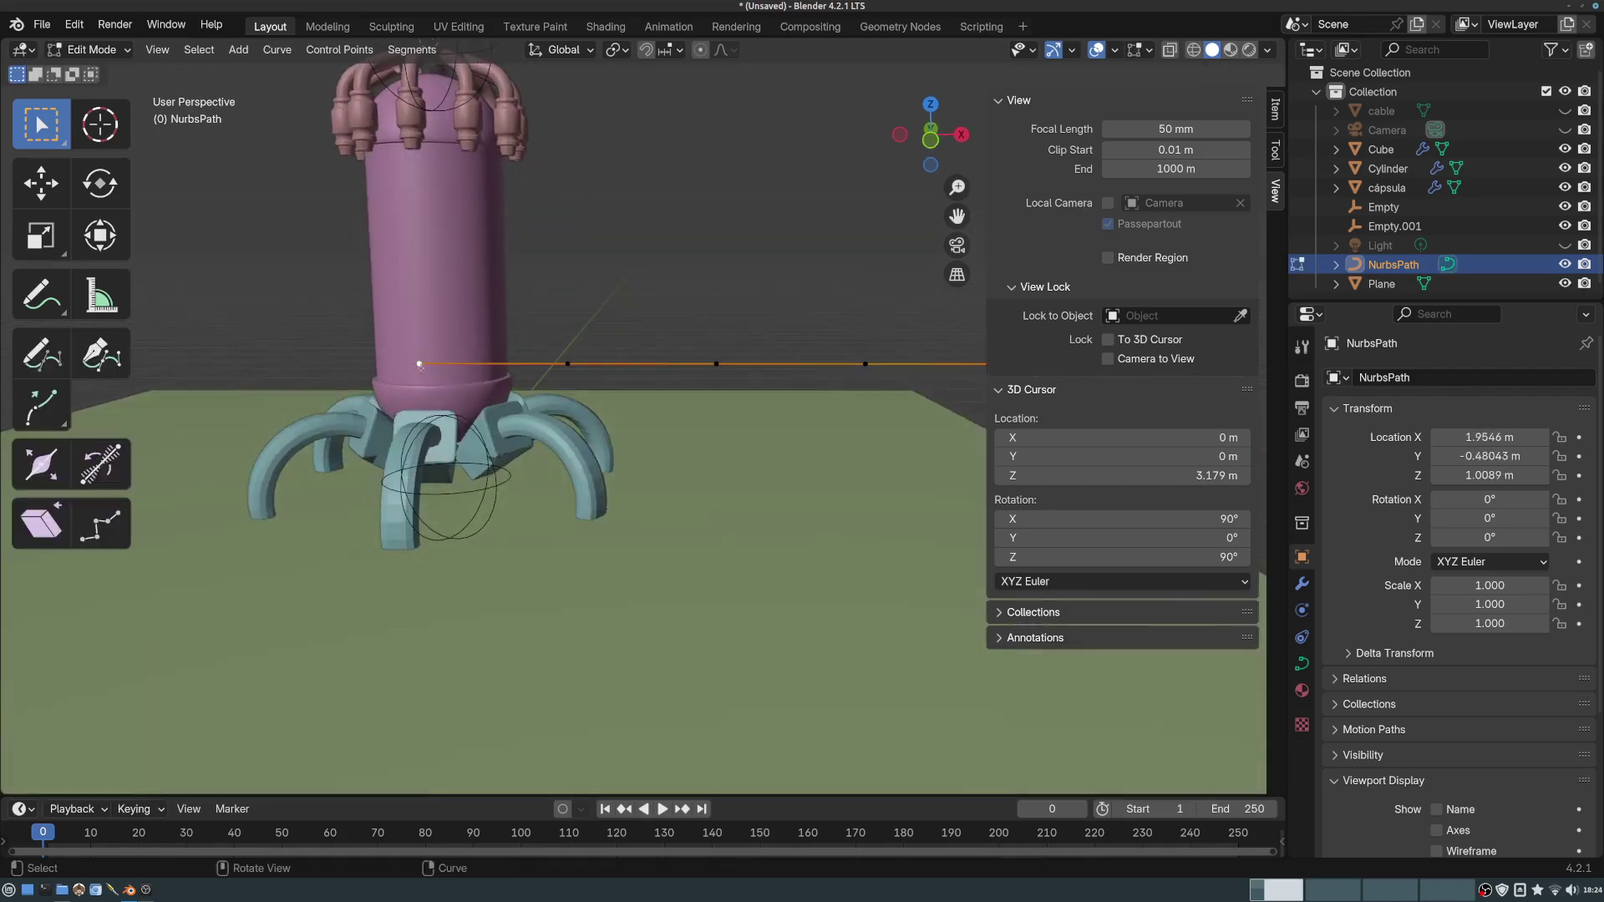
left_click_drag(422, 366, 498, 195)
left_click_drag(40, 123, 92, 120)
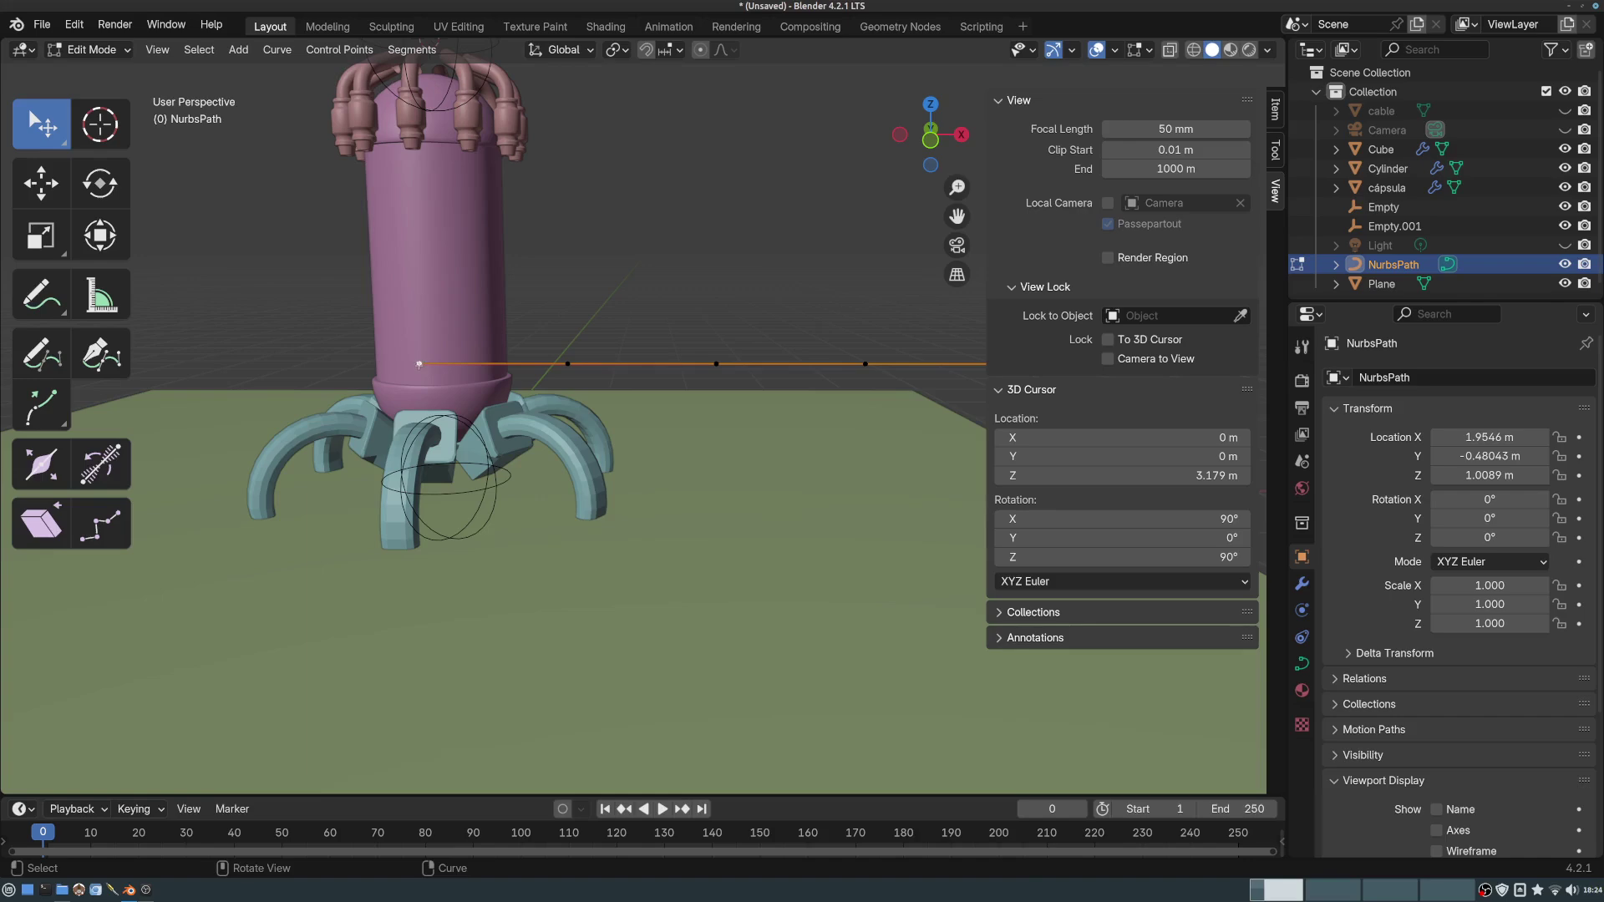
left_click_drag(419, 362, 520, 197)
- Place the 3D cursor on the open lower end of the connector nearest the path
scroll(527, 170, "up", 6)
middle_click_drag(527, 169, 561, 219, "shift")
scroll(568, 267, "up", 3)
middle_click_drag(576, 335, 593, 313, "shift")
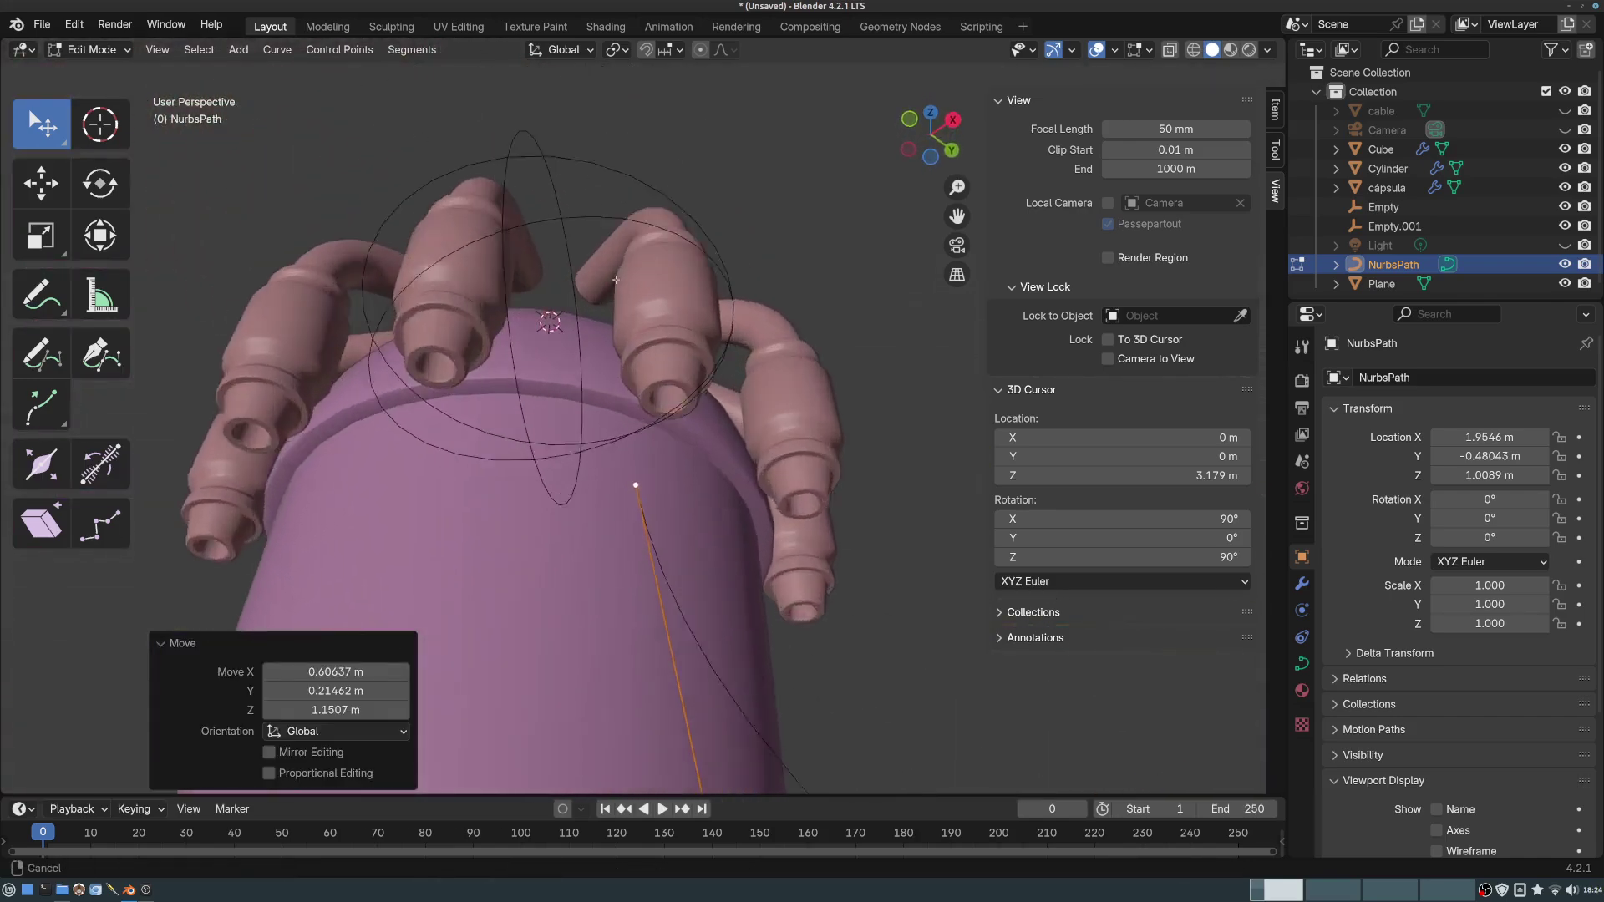
middle_click_drag(652, 401, 662, 247)
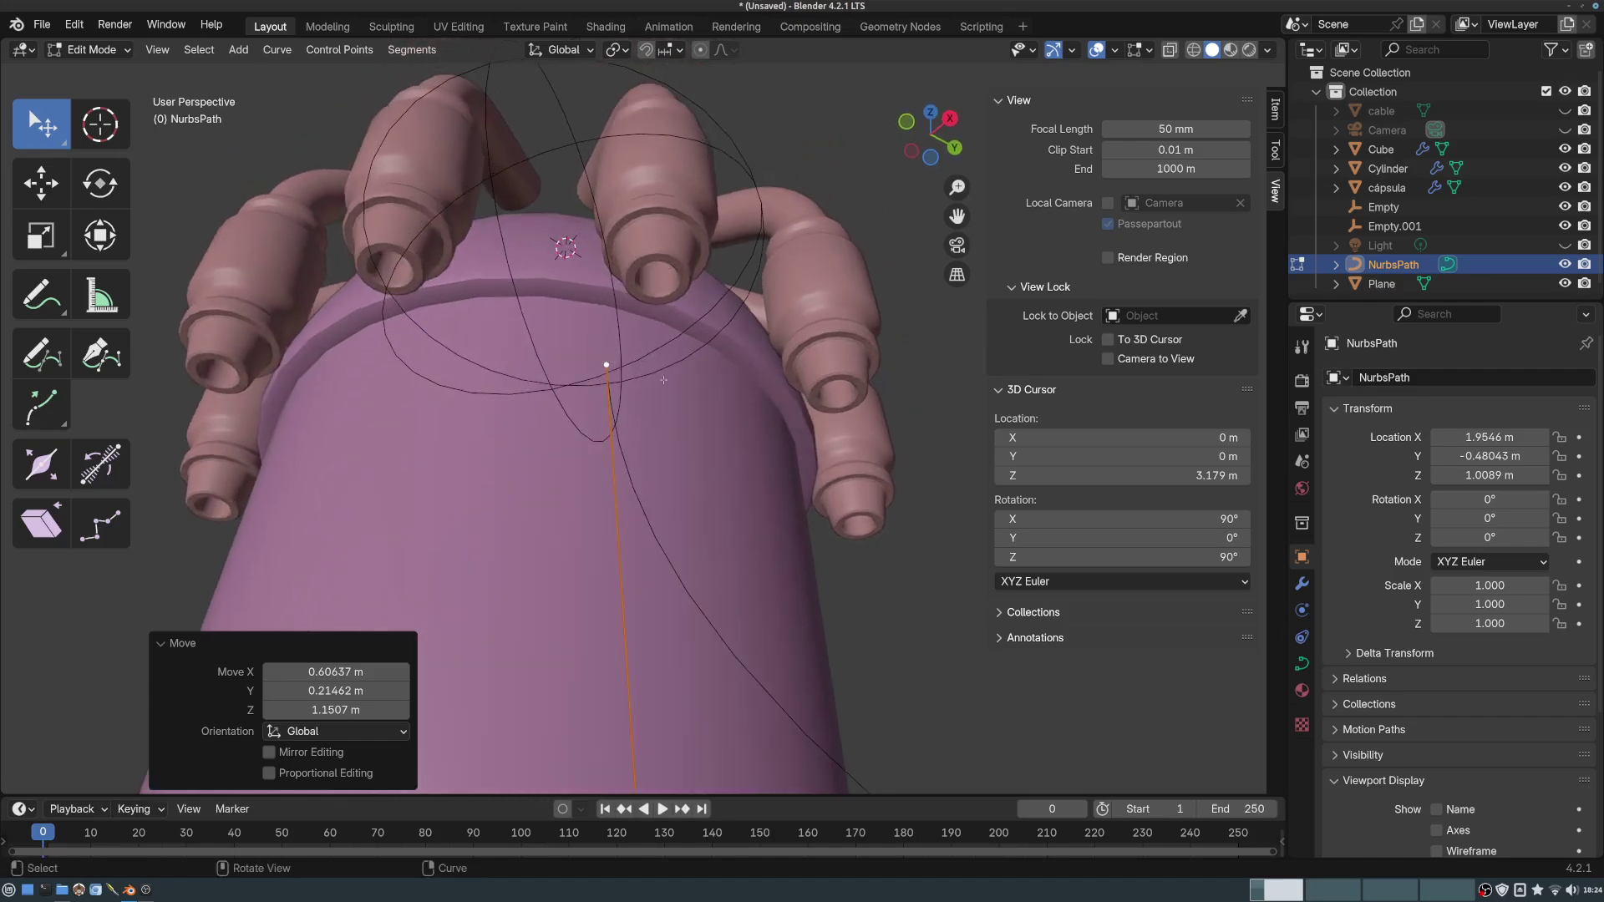
middle_click_drag(609, 368, 633, 312)
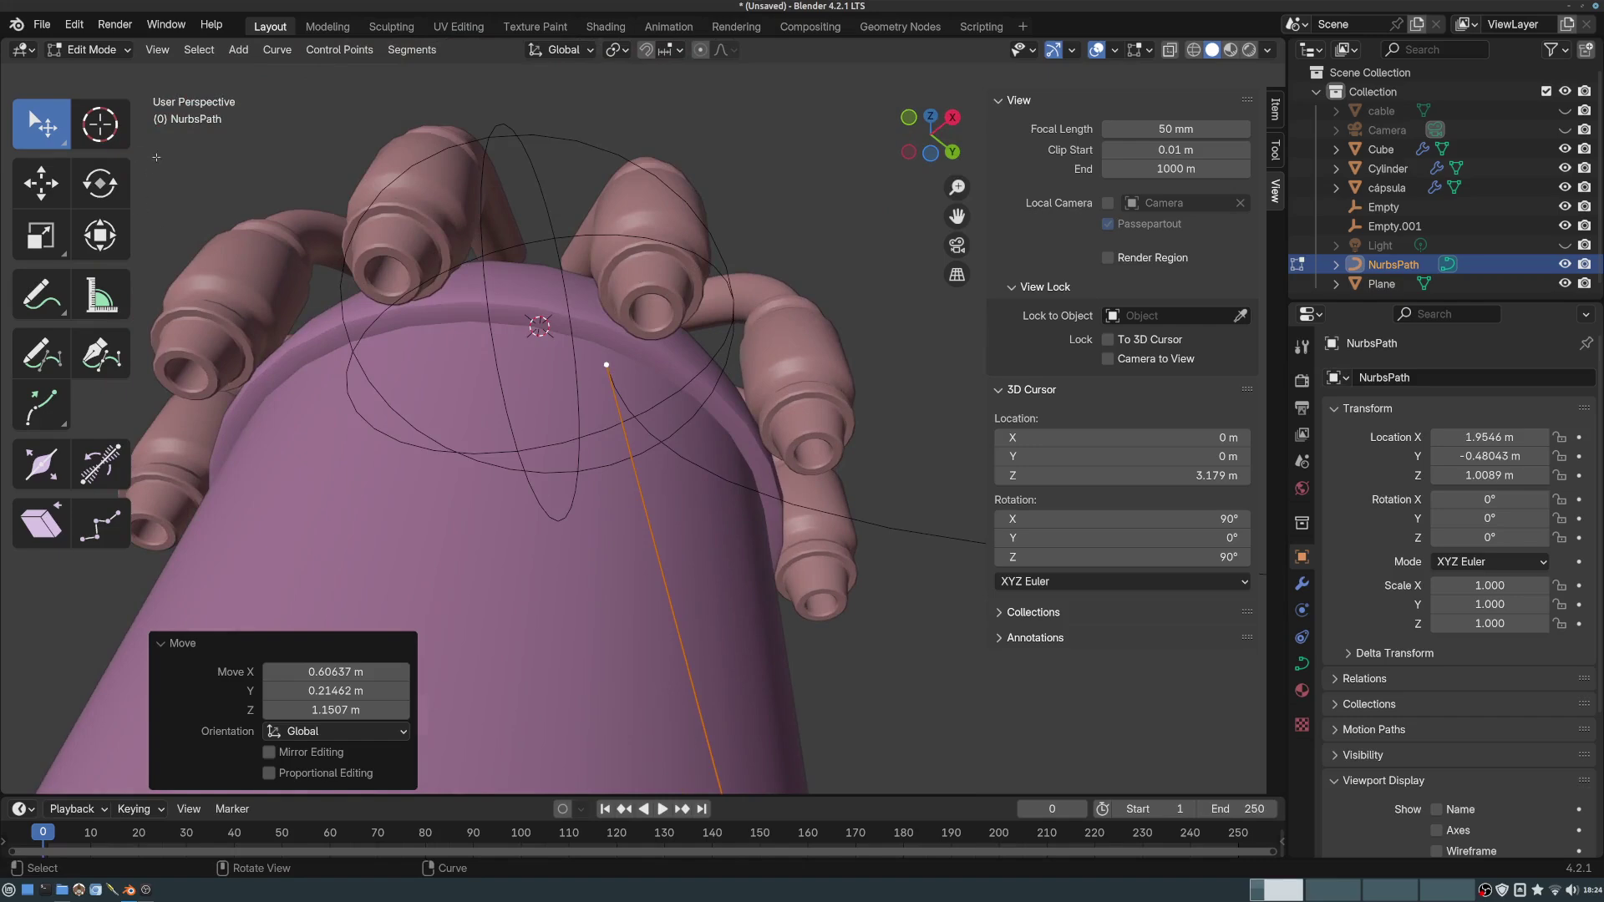
left_click(99, 125)
middle_click_drag(534, 267, 589, 226)
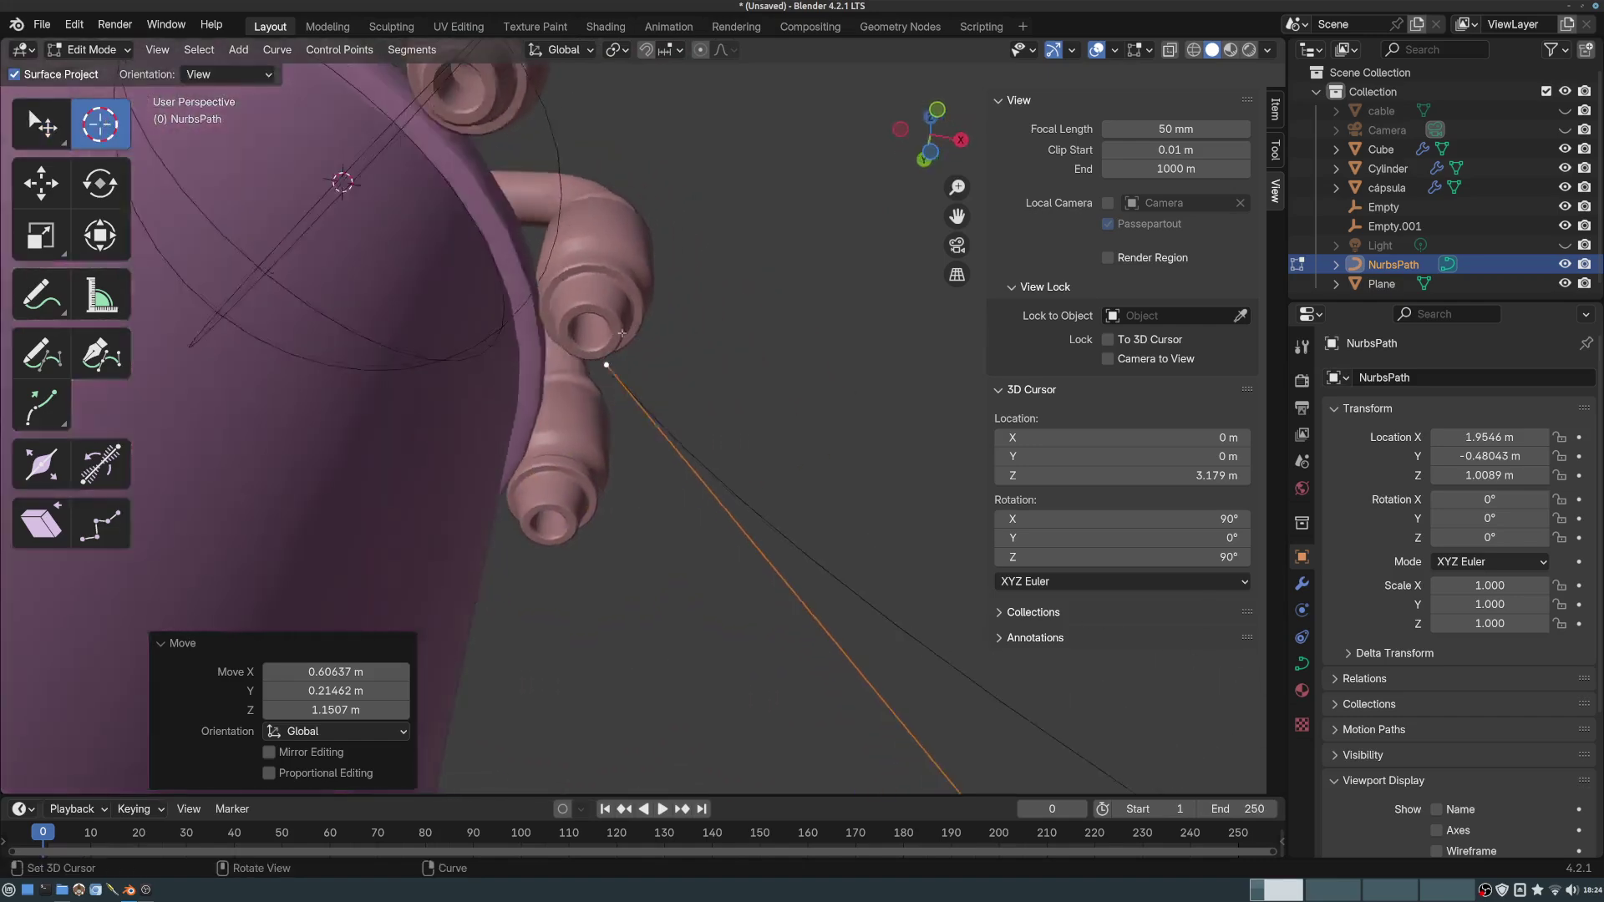
scroll(587, 341, "up", 1)
left_click(594, 329)
- Snap the path's selected end point to the 3D cursor
middle_click_drag(691, 355, 597, 322)
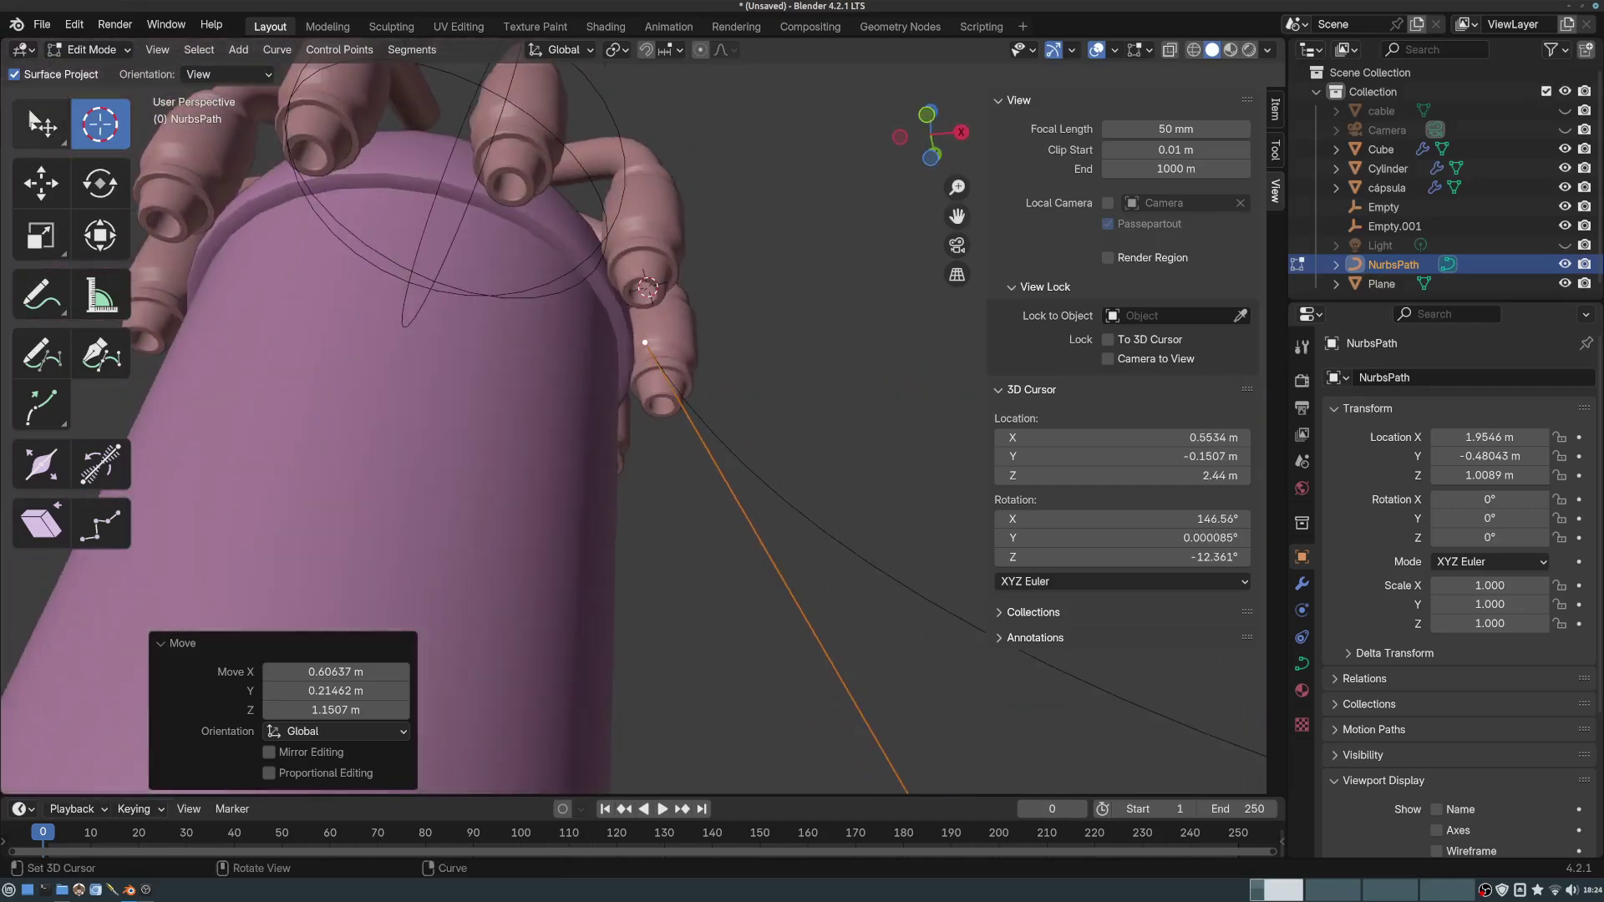
left_click(211, 50)
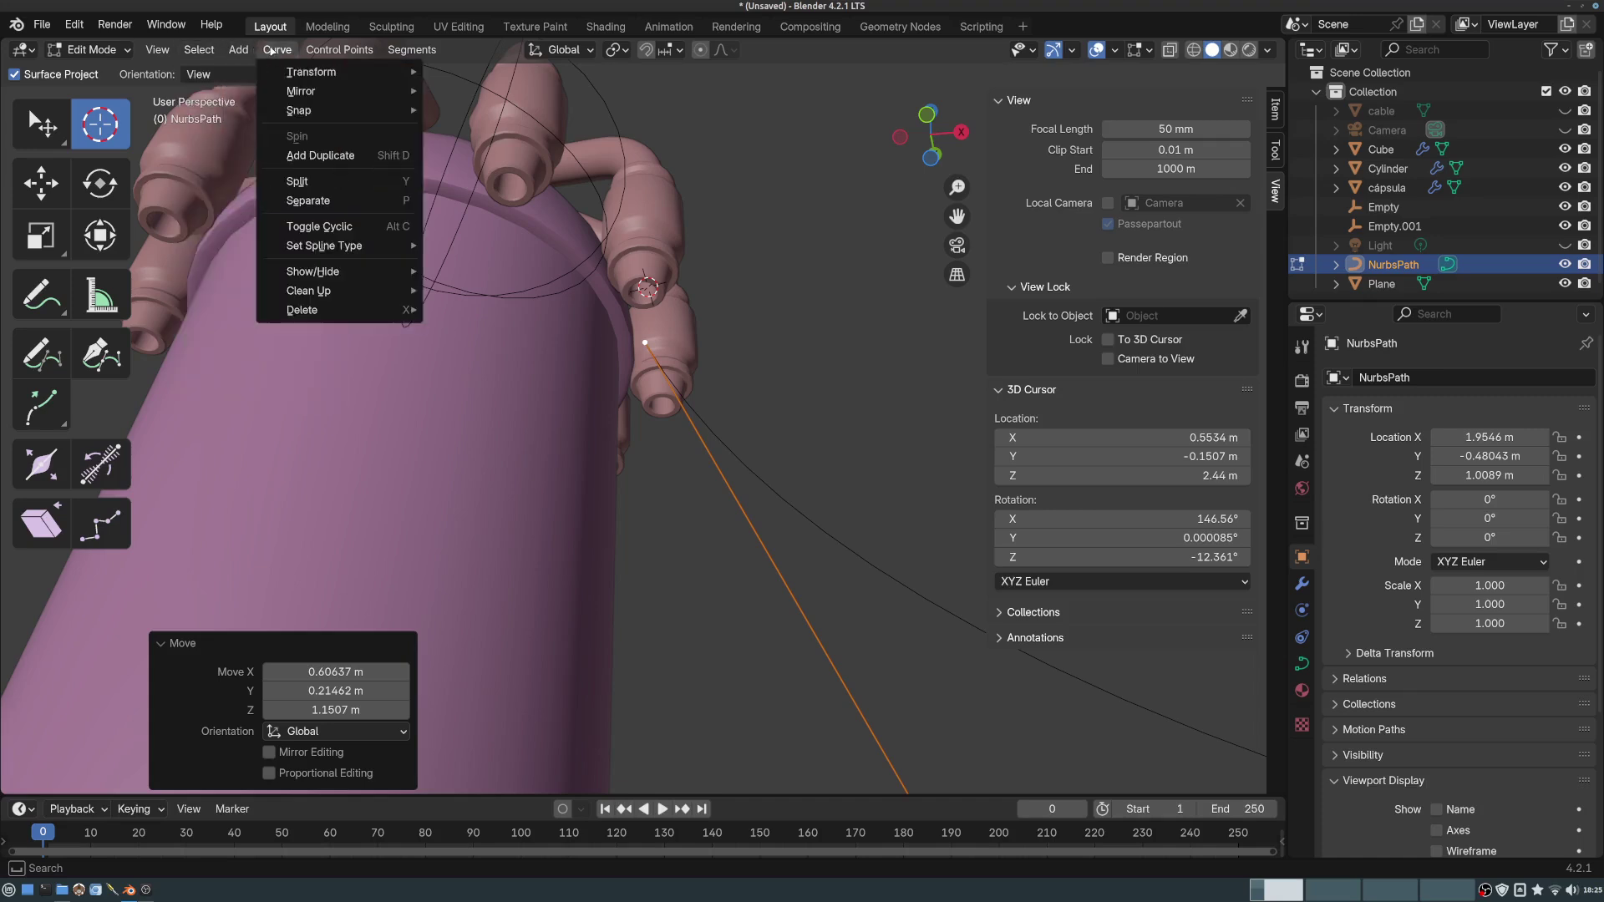
mouse_move(313, 111)
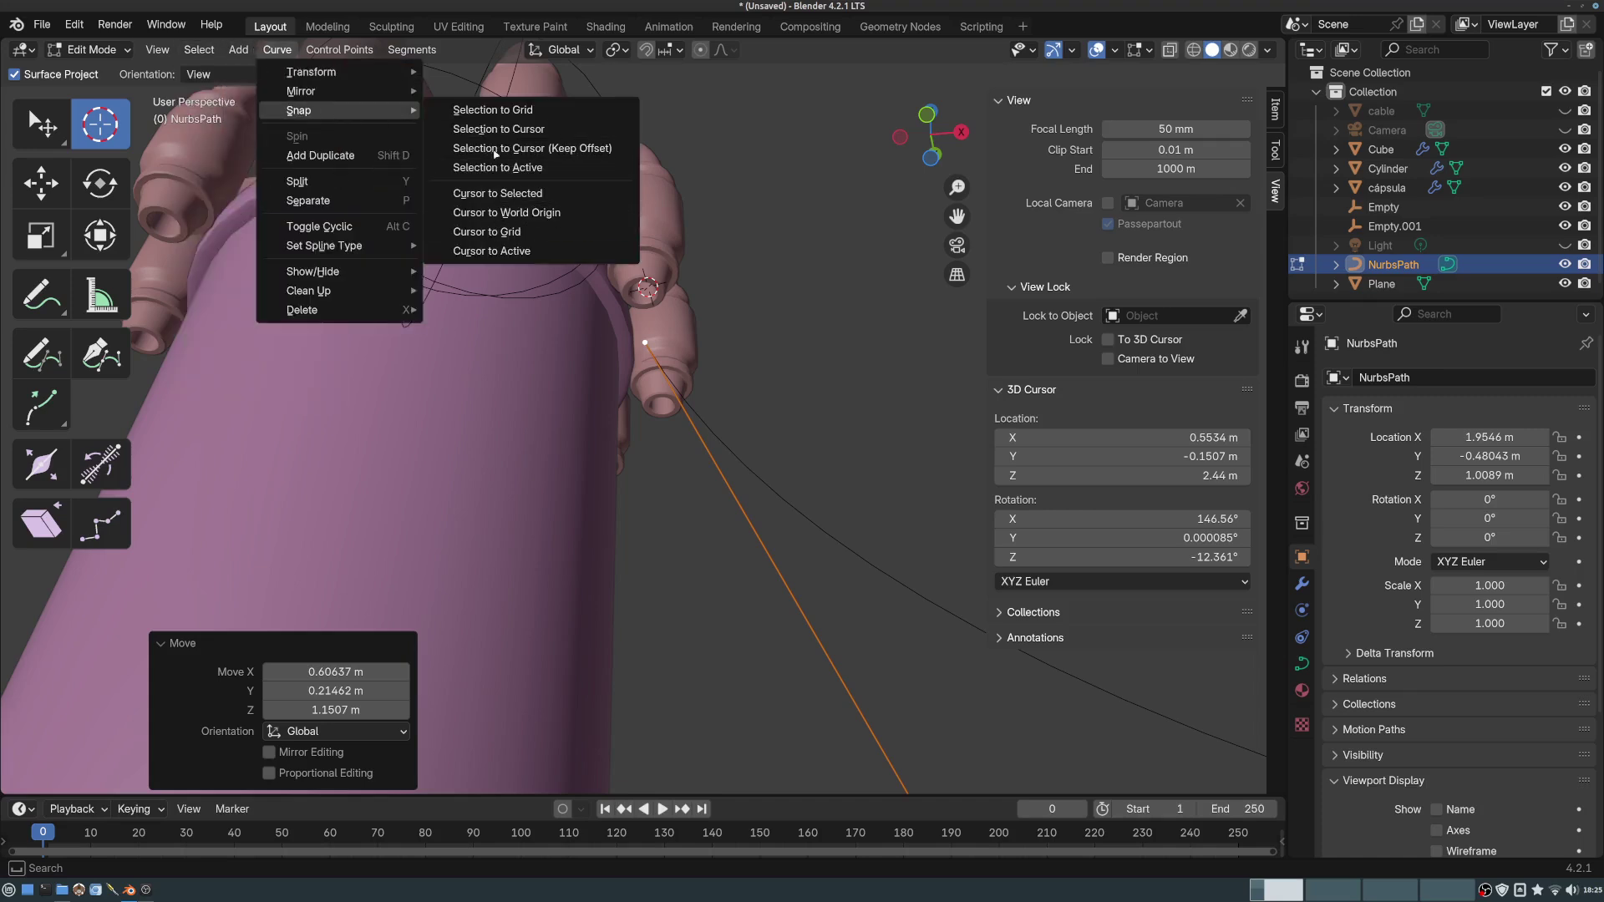
left_click(527, 129)
- Centre the path's end point in the connector's opening, moving it about -0.005 m in X and -0.024 m in Y
middle_click_drag(617, 367, 643, 293)
middle_click_drag(644, 293, 650, 234, "ctrl")
middle_click_drag(658, 360, 660, 329)
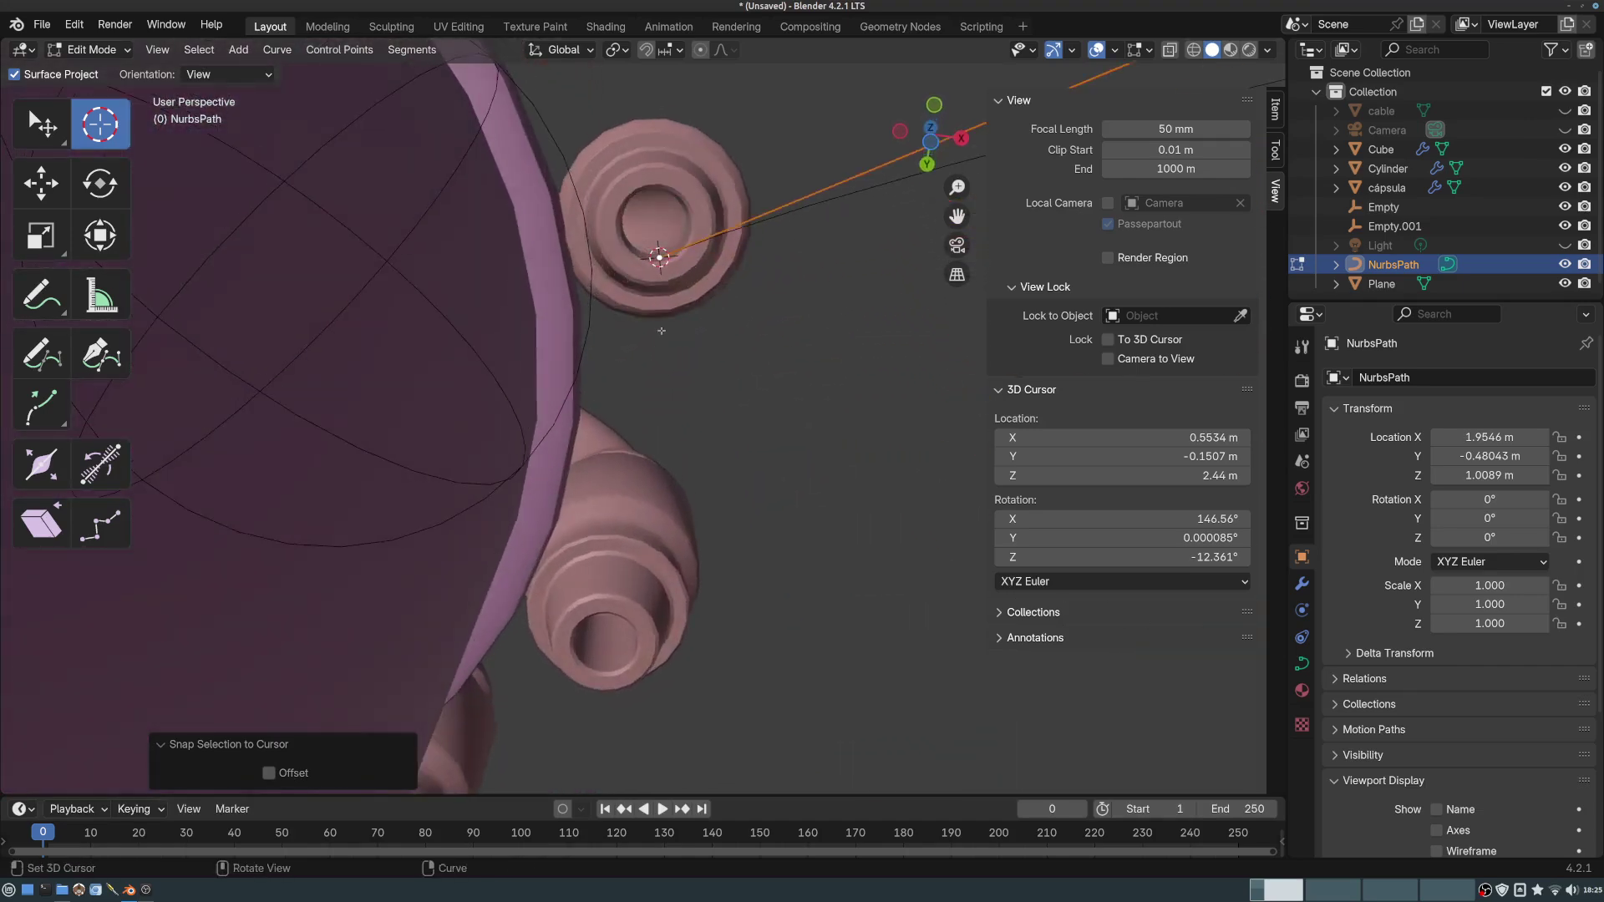
middle_click_drag(654, 260, 644, 368, "shift")
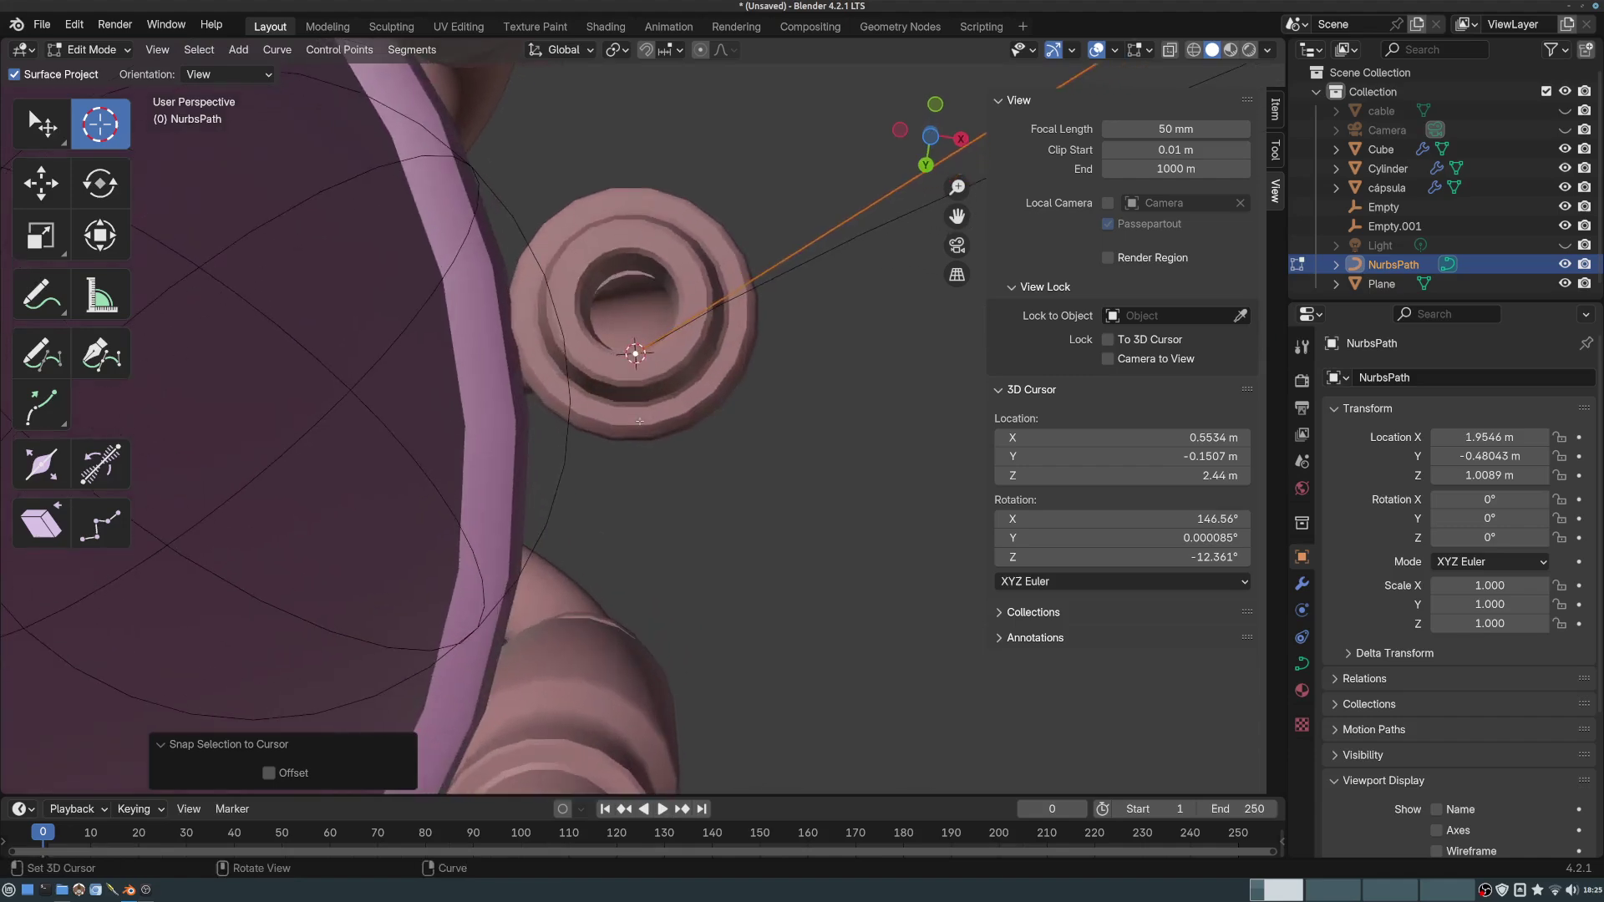
key("g")
left_click(640, 383)
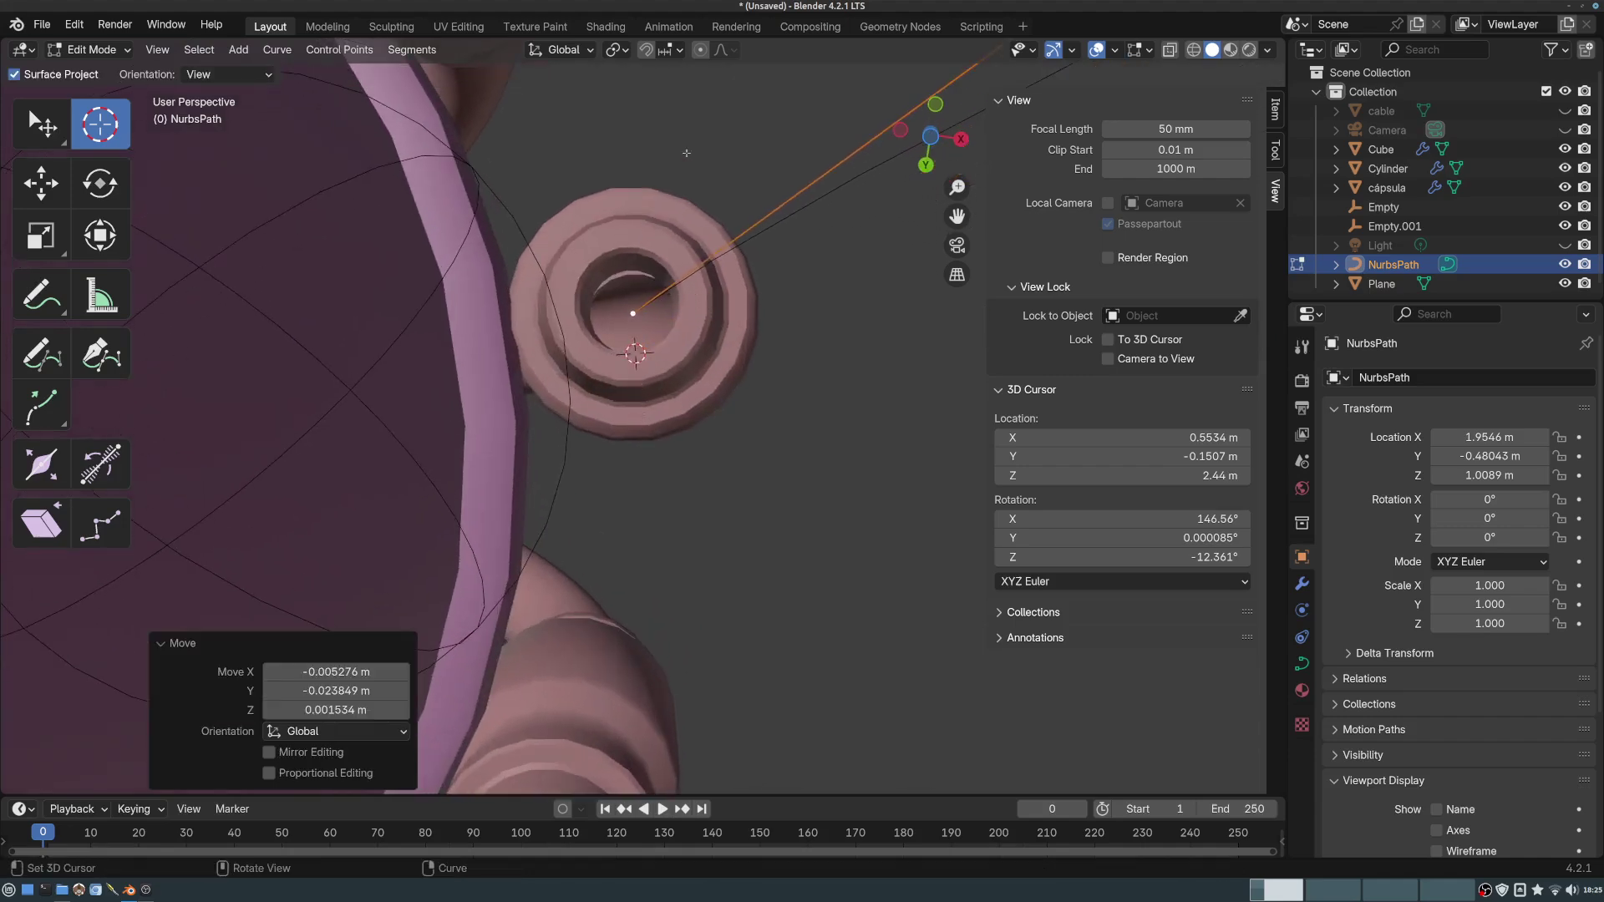
- Move the path's second control point up close to the capsule and align it directly beneath the connector
middle_click_drag(685, 154, 712, 314, "ctrl")
middle_click_drag(715, 242, 636, 306, "ctrl")
left_click(681, 474)
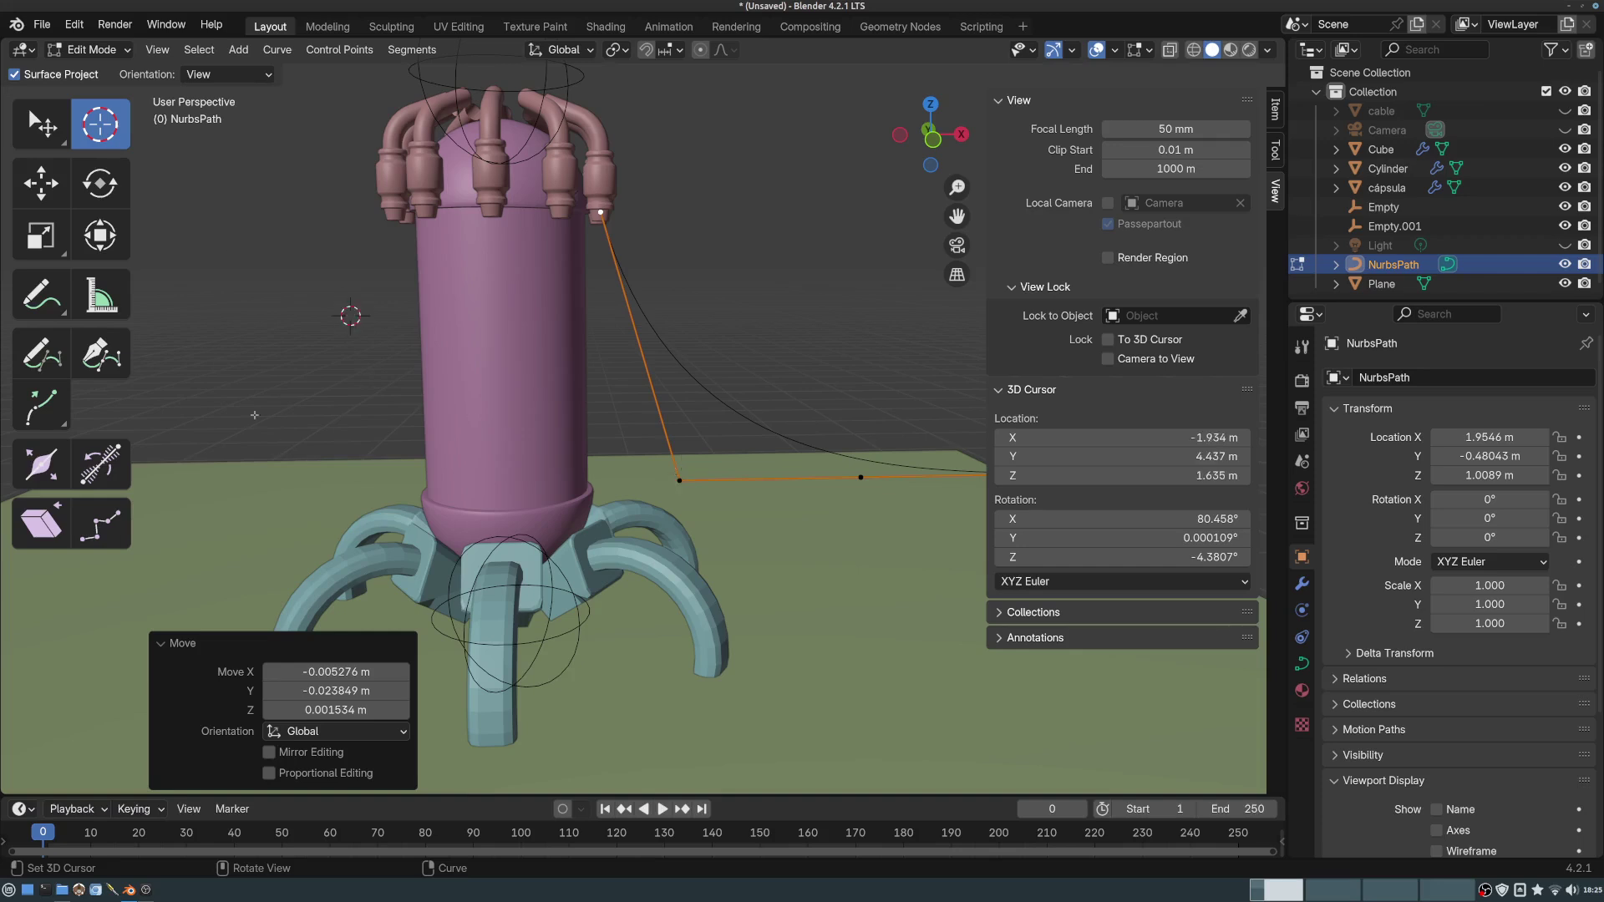
left_click(44, 127)
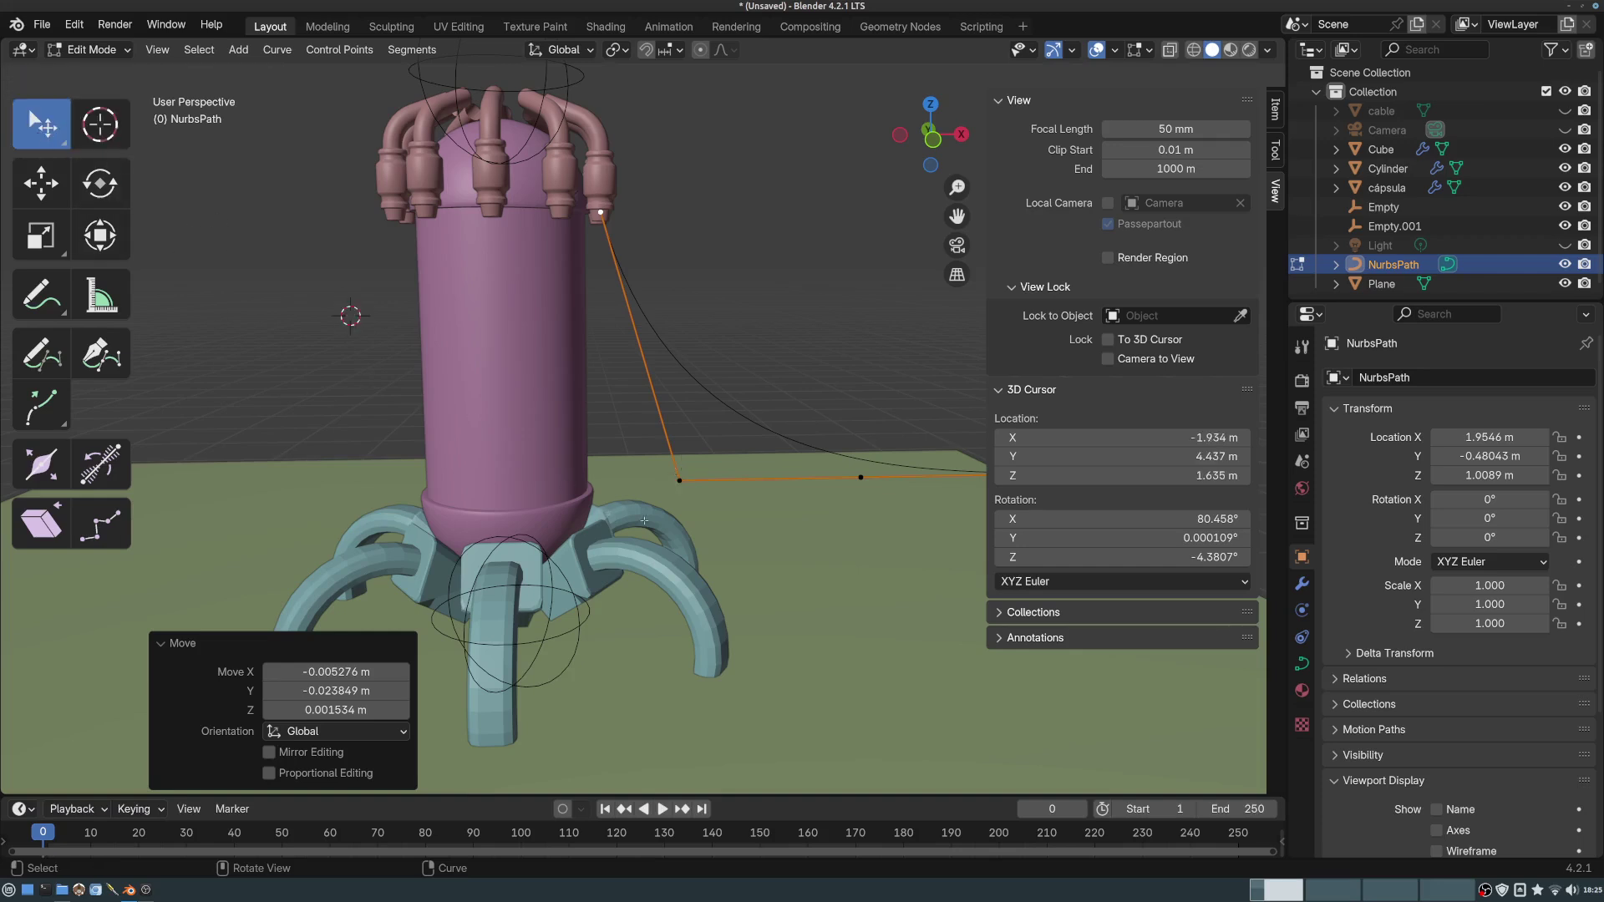
left_click(679, 480)
key("g")
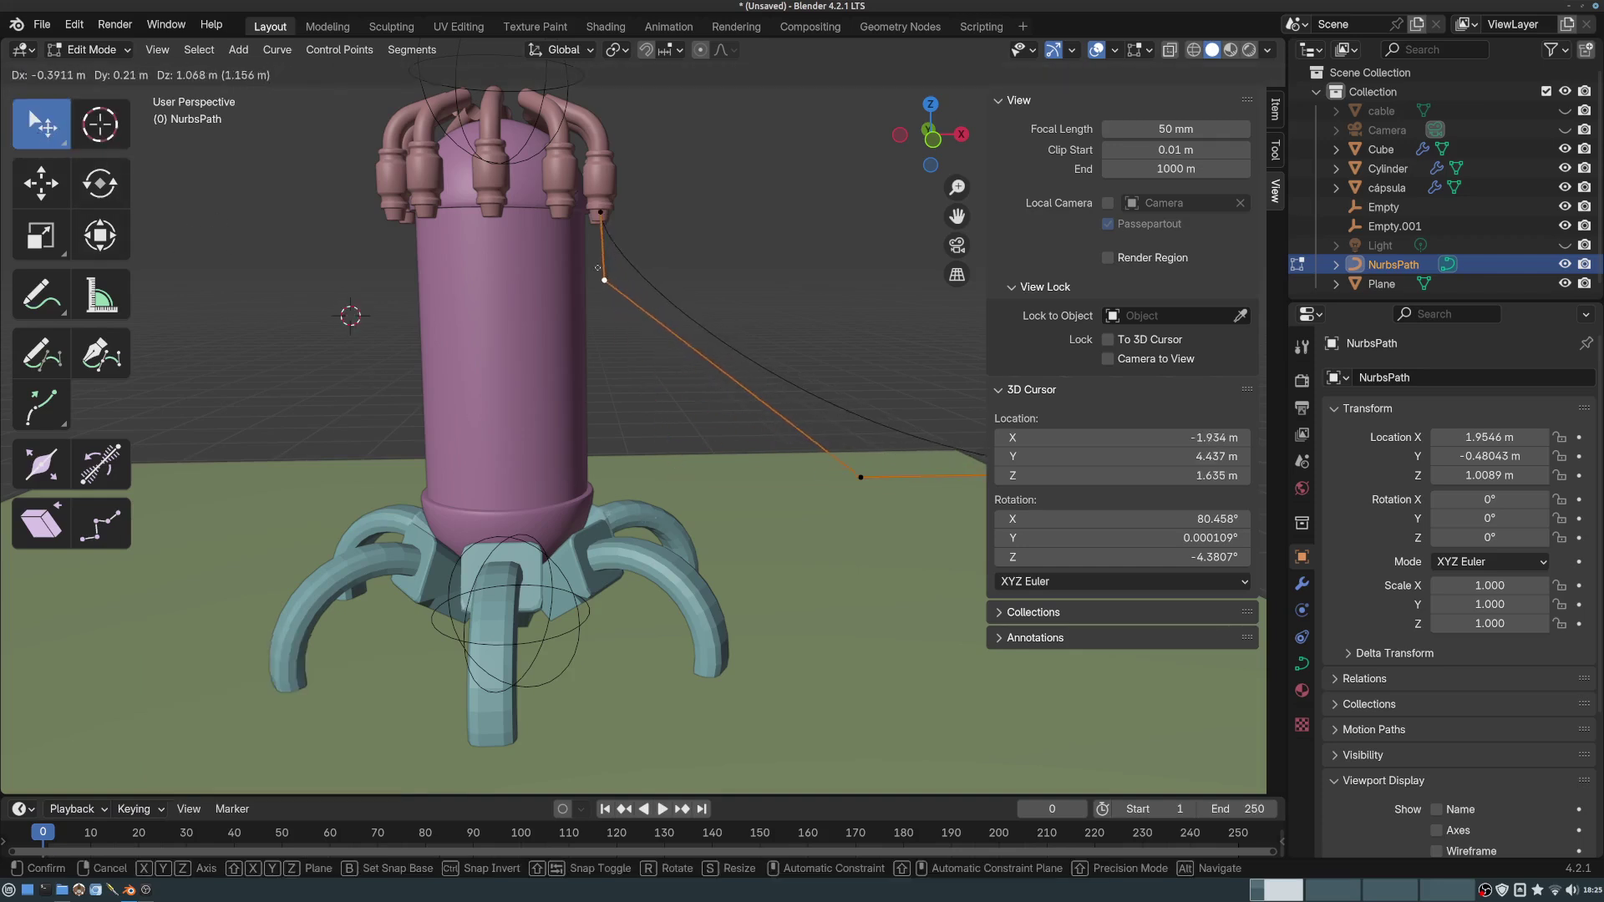
left_click(596, 299)
middle_click_drag(595, 299, 556, 306)
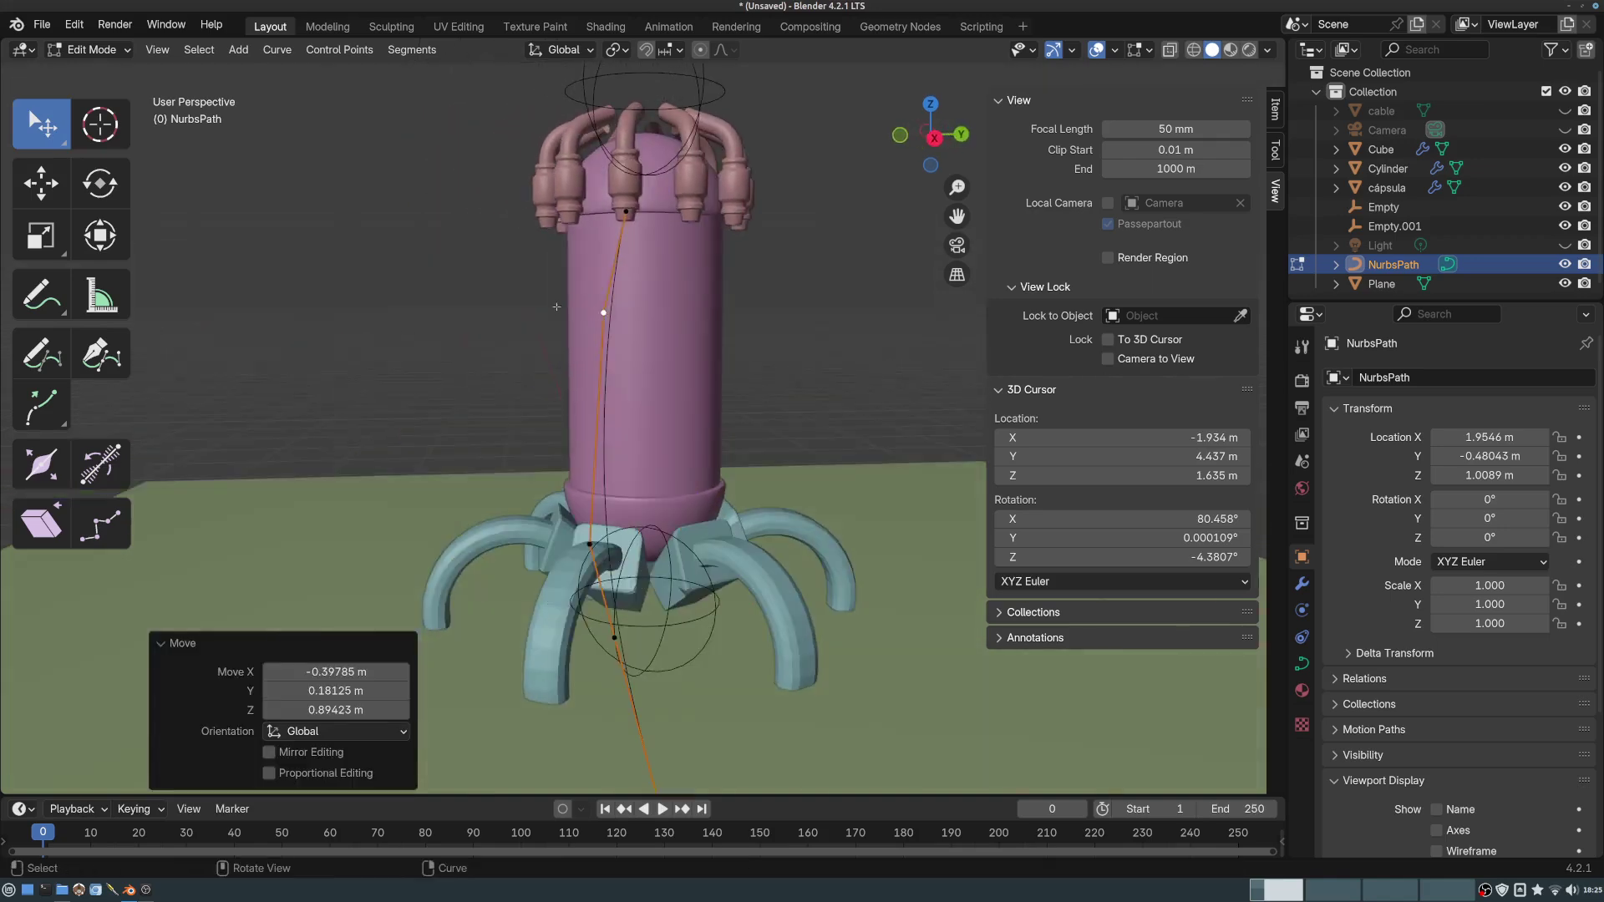
left_click_drag(603, 311, 627, 315)
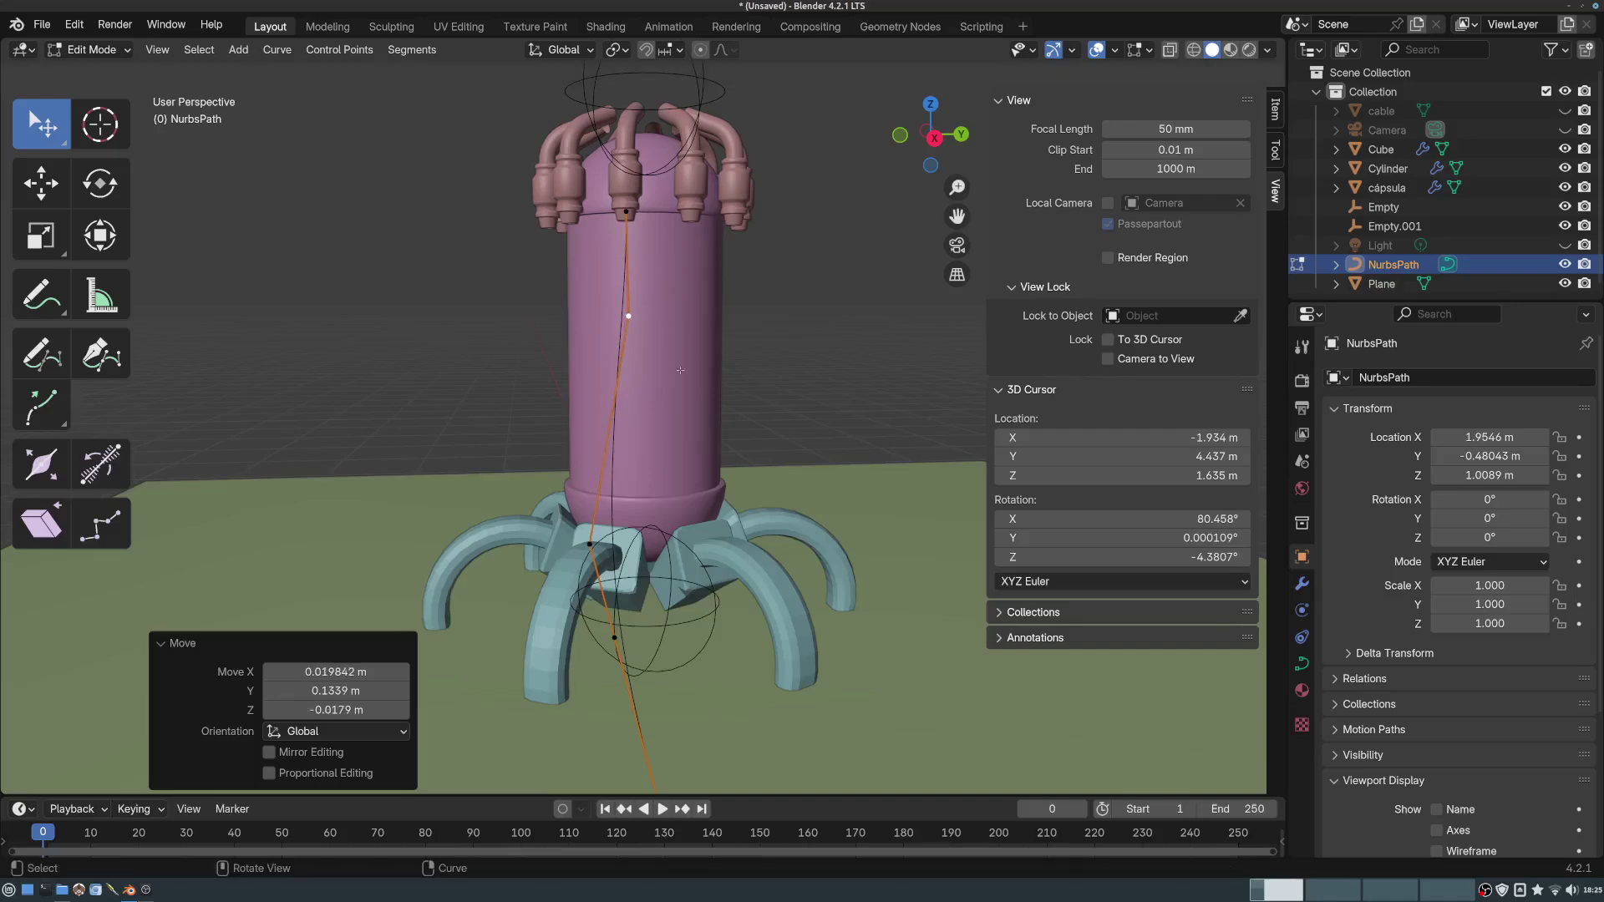
- Pull the third control point about 0.62 m towards the capsule and 0.57 m down, and lower the fourth towards the ground plane
middle_click_drag(675, 371, 630, 386)
left_click_drag(631, 386, 545, 470)
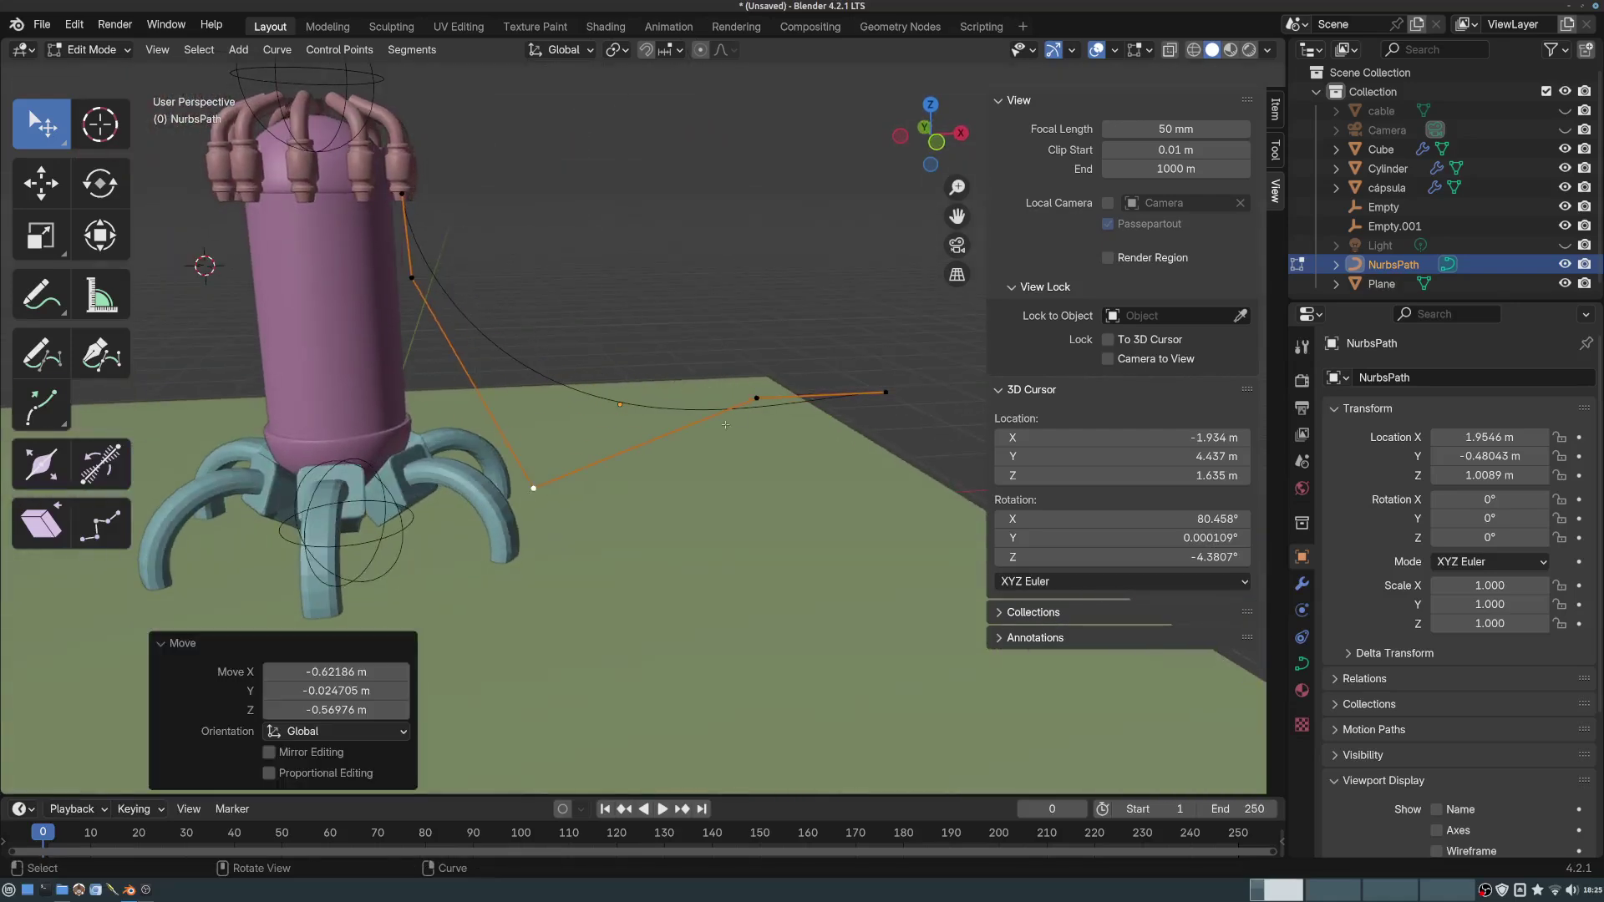
left_click(762, 386)
left_click_drag(761, 386, 665, 572)
- Move the path's far end point down over the ground plane, about -1.70 m in X, -2.03 m in Y and -1.45 m in Z
left_click(884, 401)
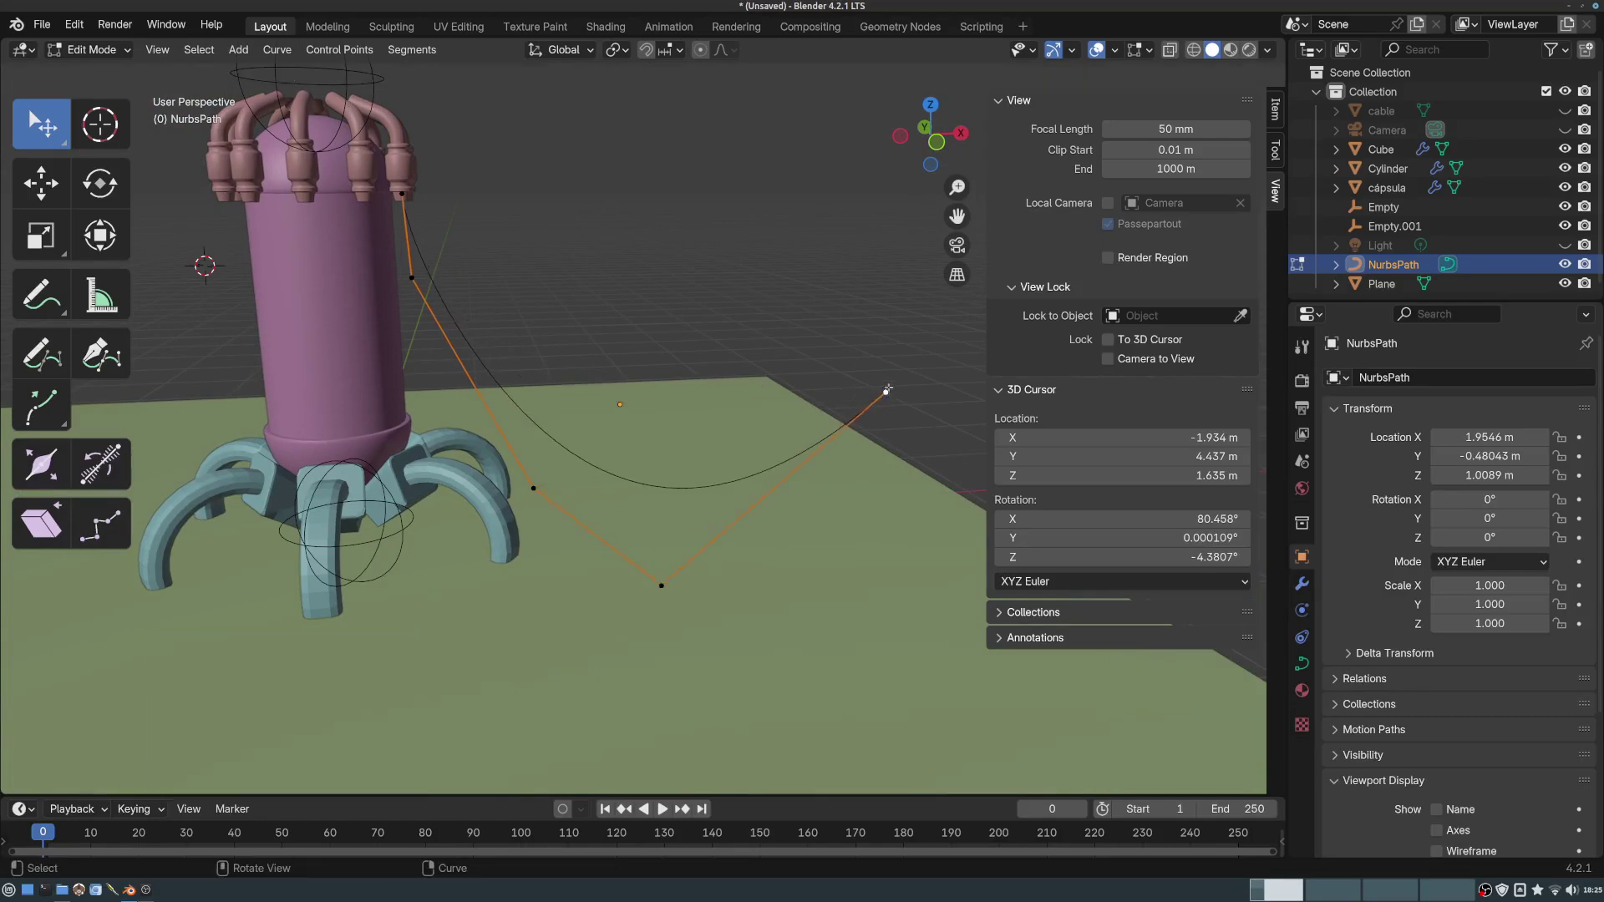
middle_click_drag(885, 402, 801, 423)
left_click_drag(882, 407, 572, 597)
- Raise the fourth control point slightly, and move the far end point about -0.78 m in Y and 0.53 m in Z
middle_click_drag(572, 598, 726, 543)
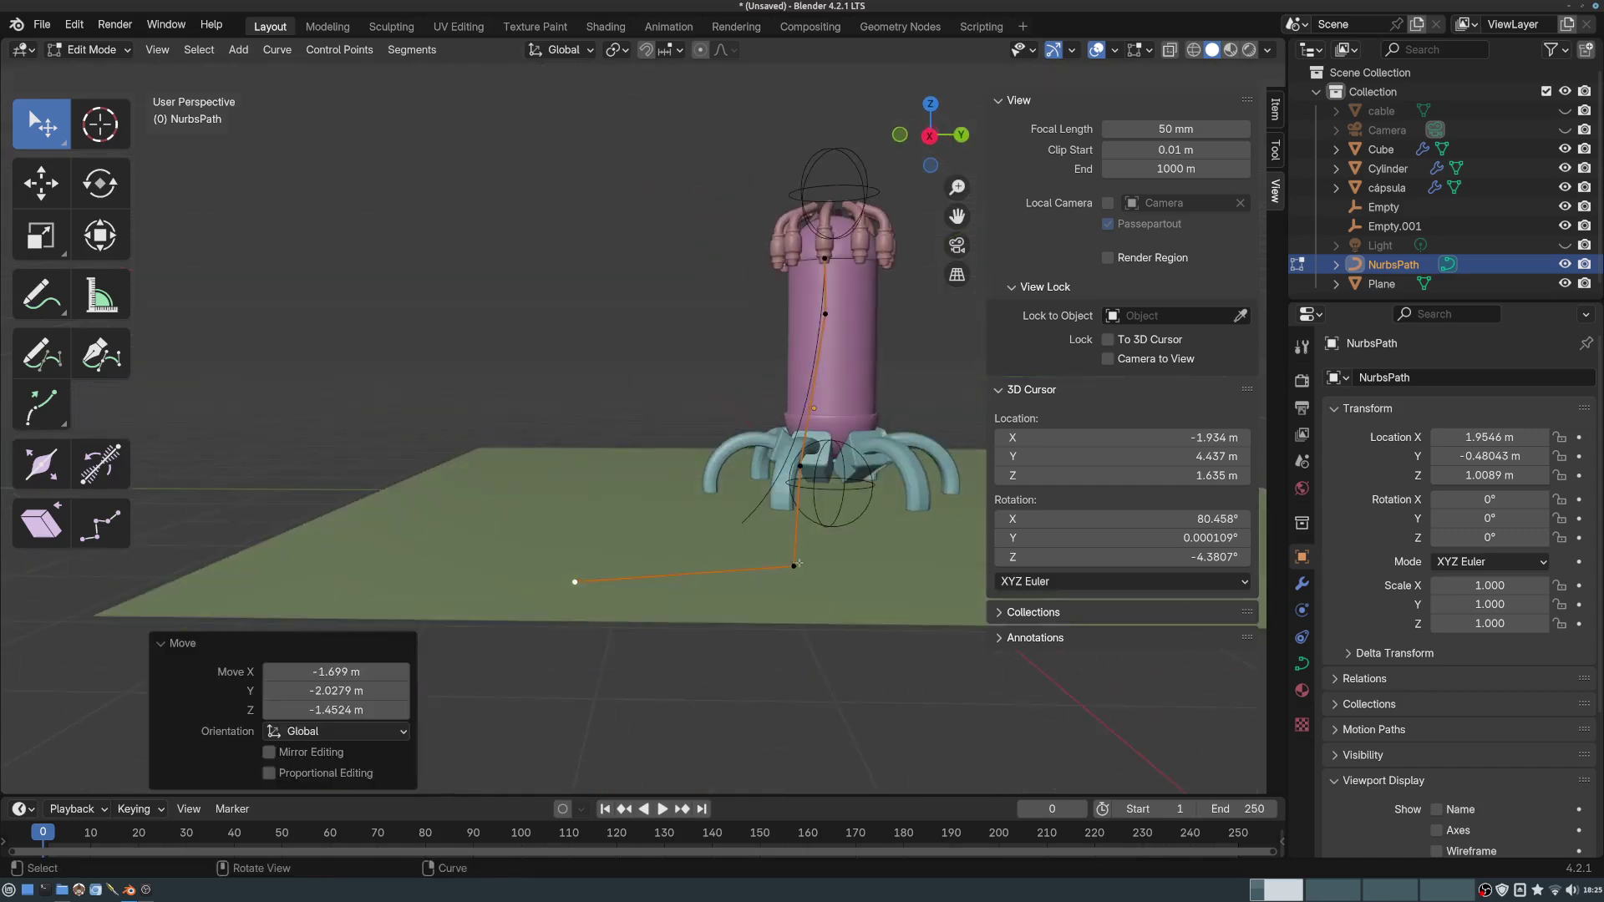
left_click(798, 563)
left_click_drag(797, 564, 781, 541)
left_click(576, 581)
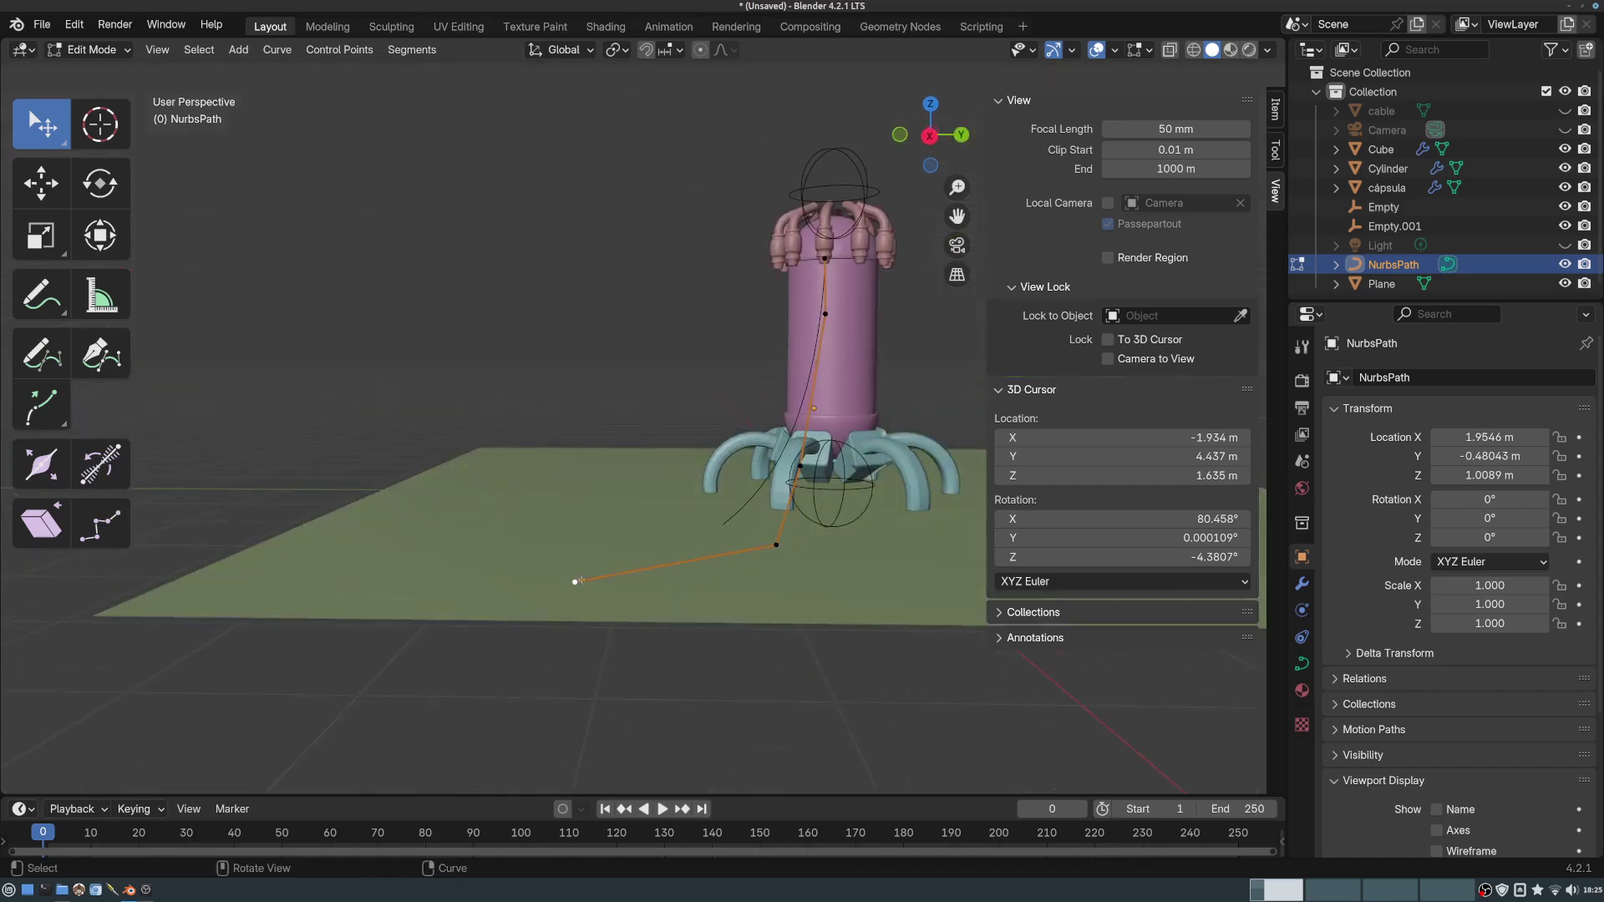
left_click_drag(578, 581, 550, 521)
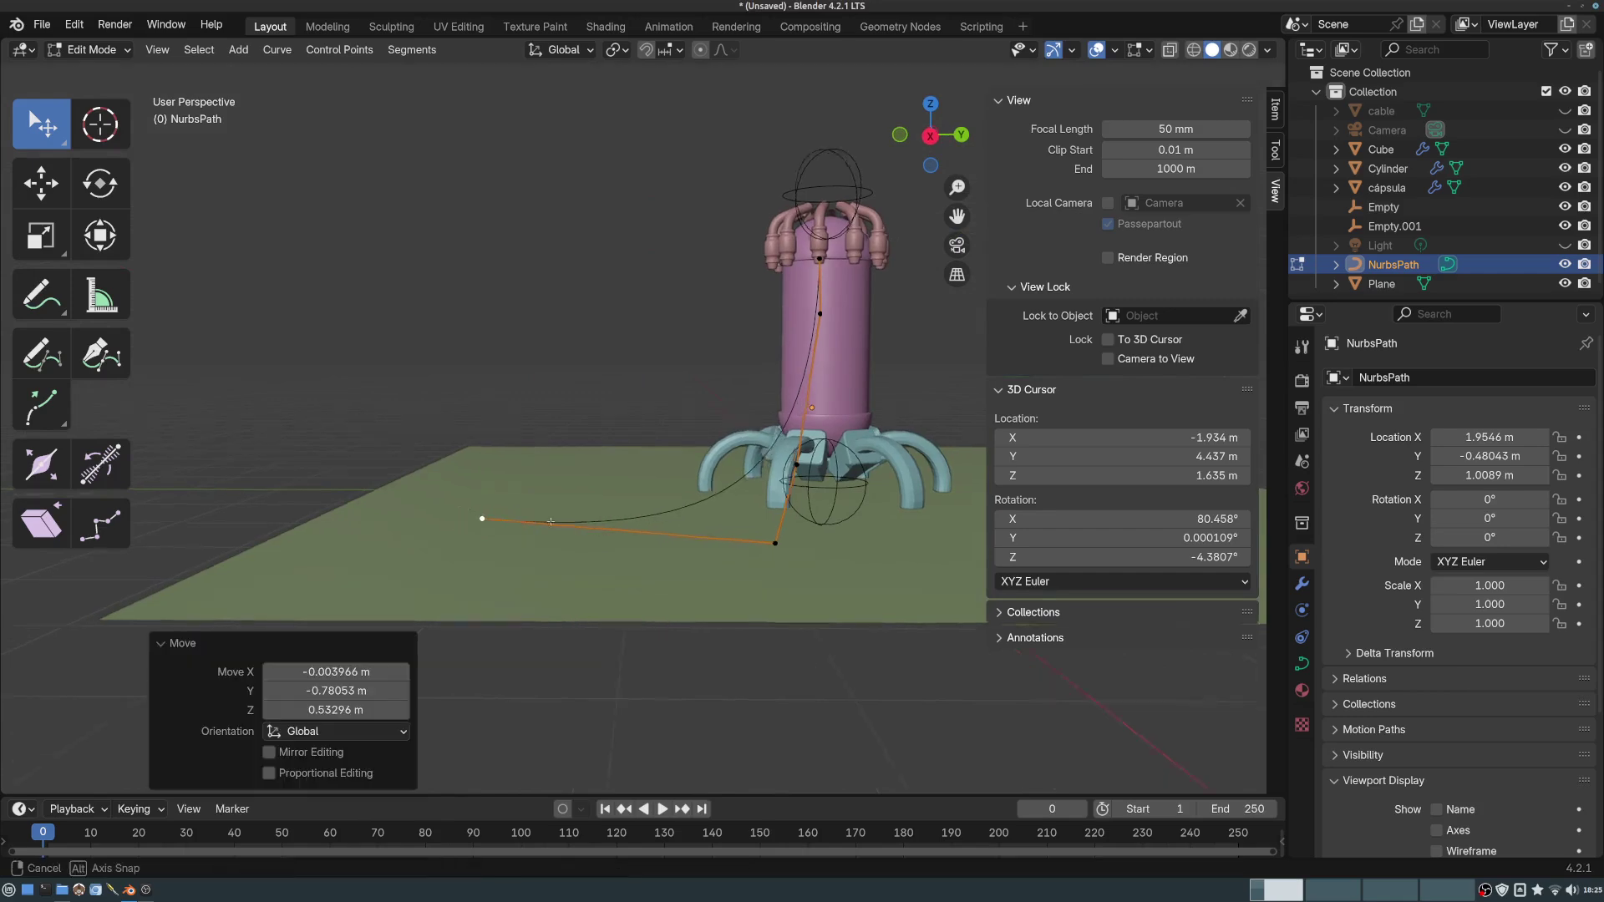
- Extrude a new control point from the path's far end towards the ground plane's edge, and return to Object Mode
middle_click_drag(550, 521, 647, 492)
key("e")
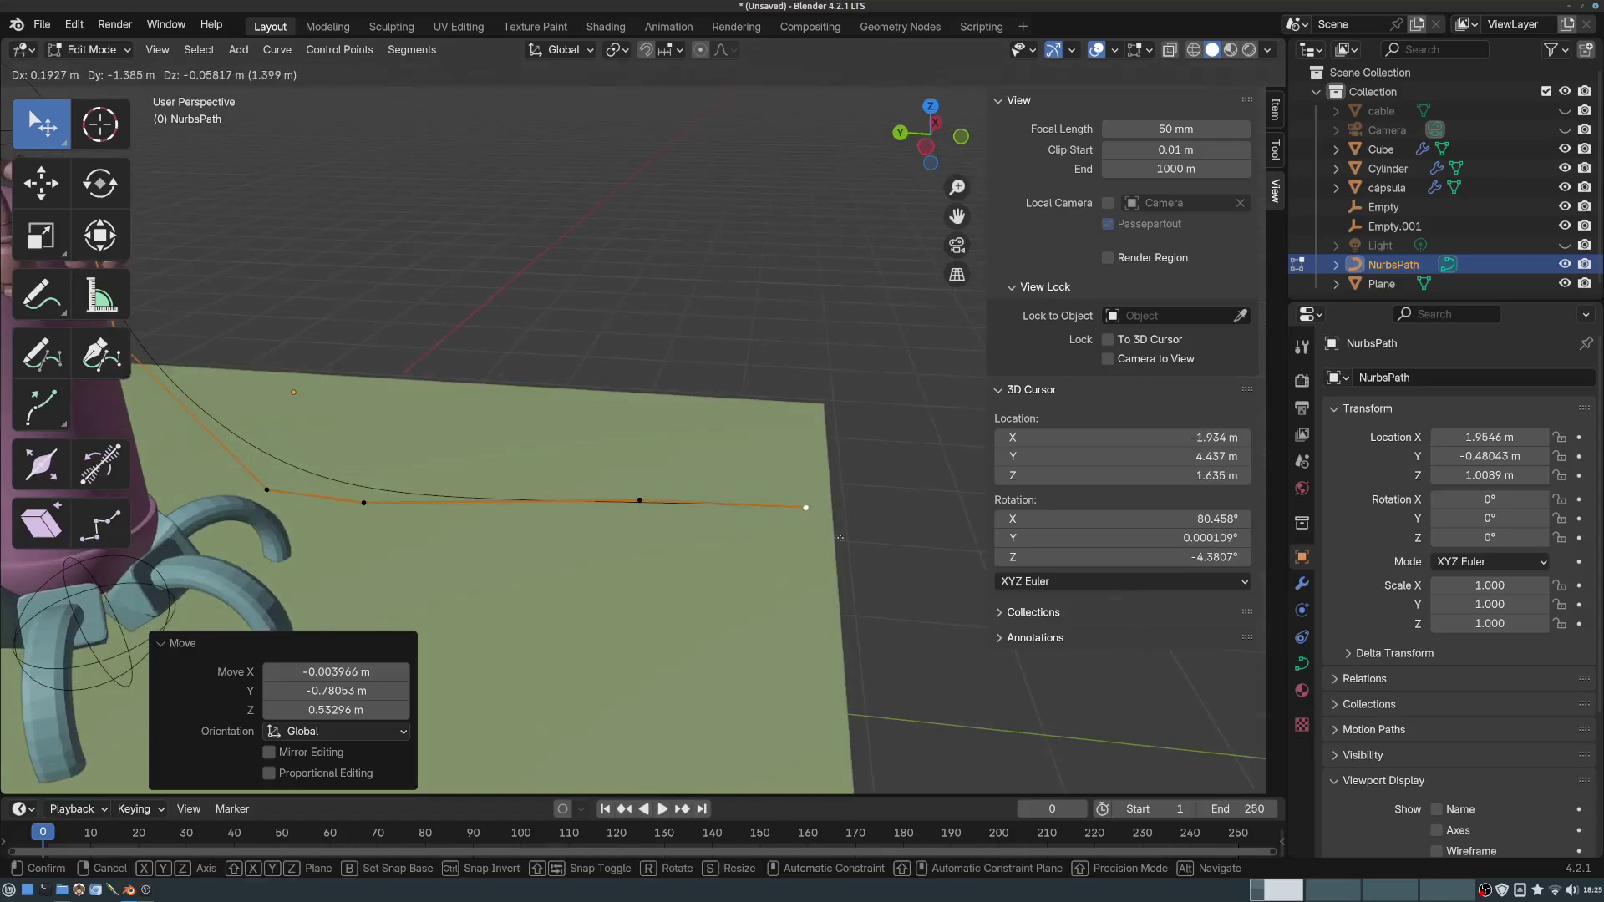
left_click(877, 532)
middle_click_drag(877, 532, 300, 403)
left_click(92, 49)
left_click(100, 72)
- Set the path's preview resolution to 24 in its curve shape settings
scroll(707, 449, "up", 3)
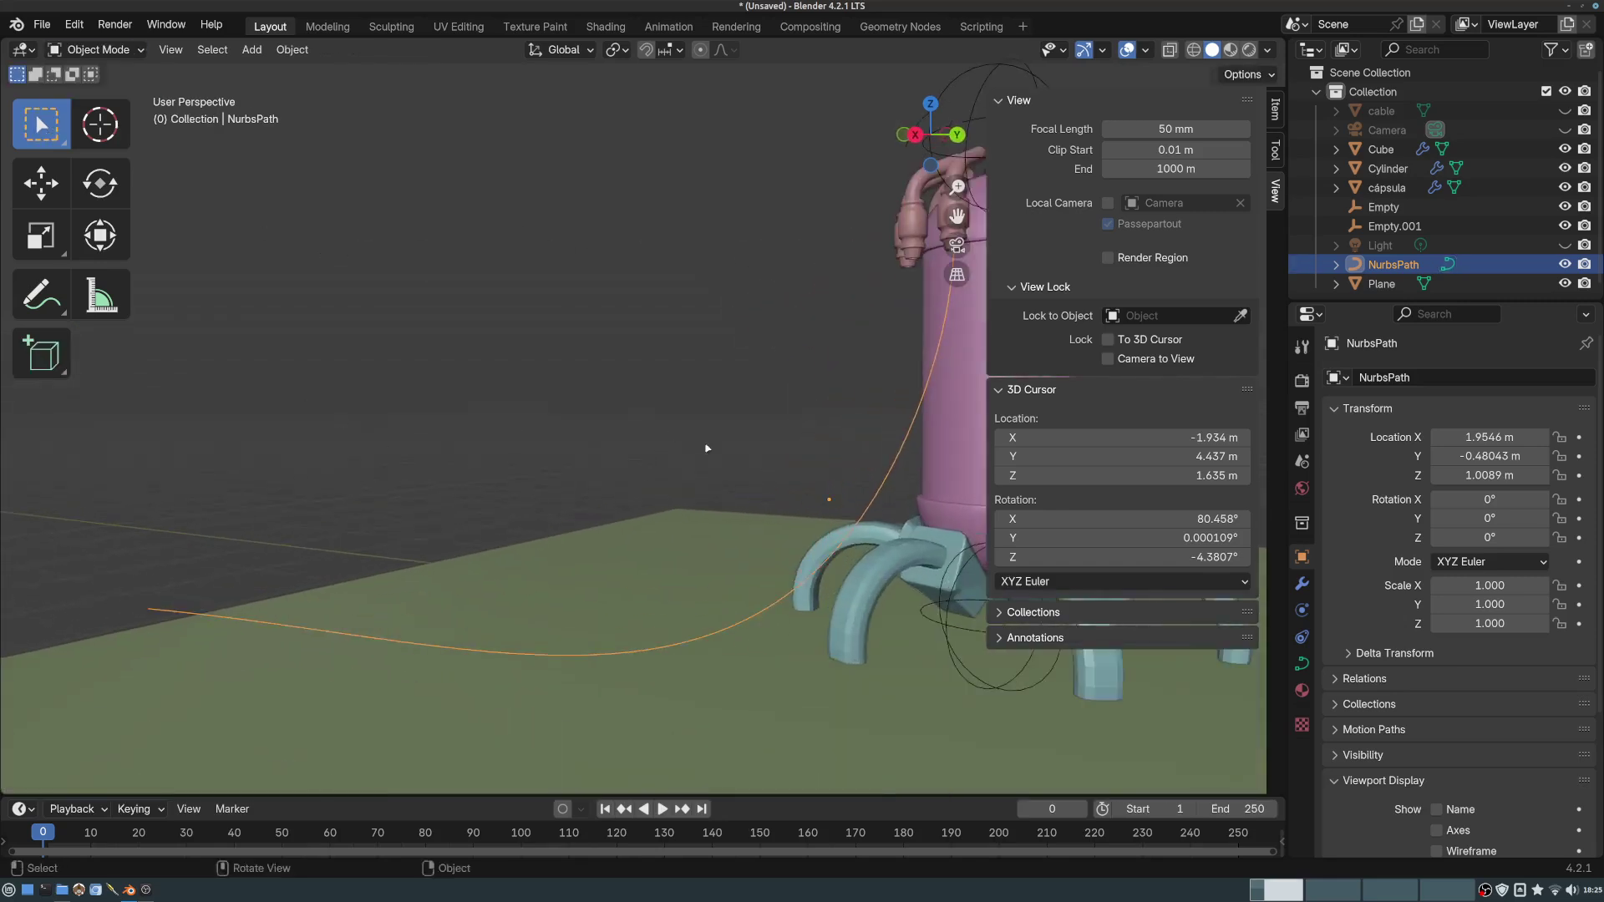
middle_click_drag(706, 448, 651, 410, "shift")
middle_click_drag(698, 384, 656, 376)
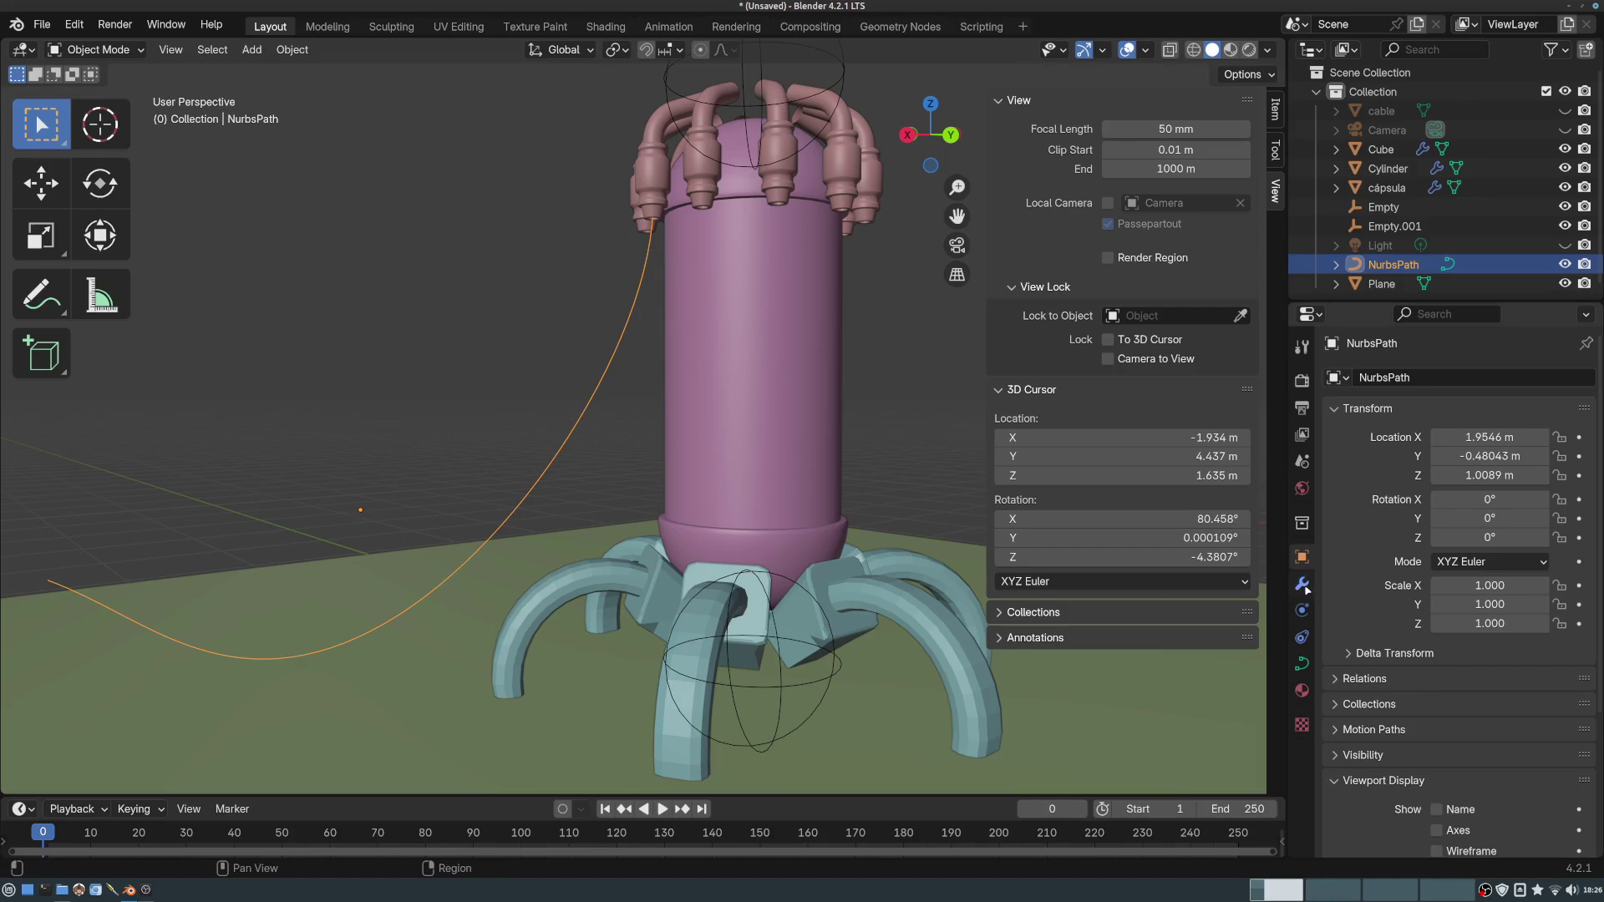
left_click(1301, 664)
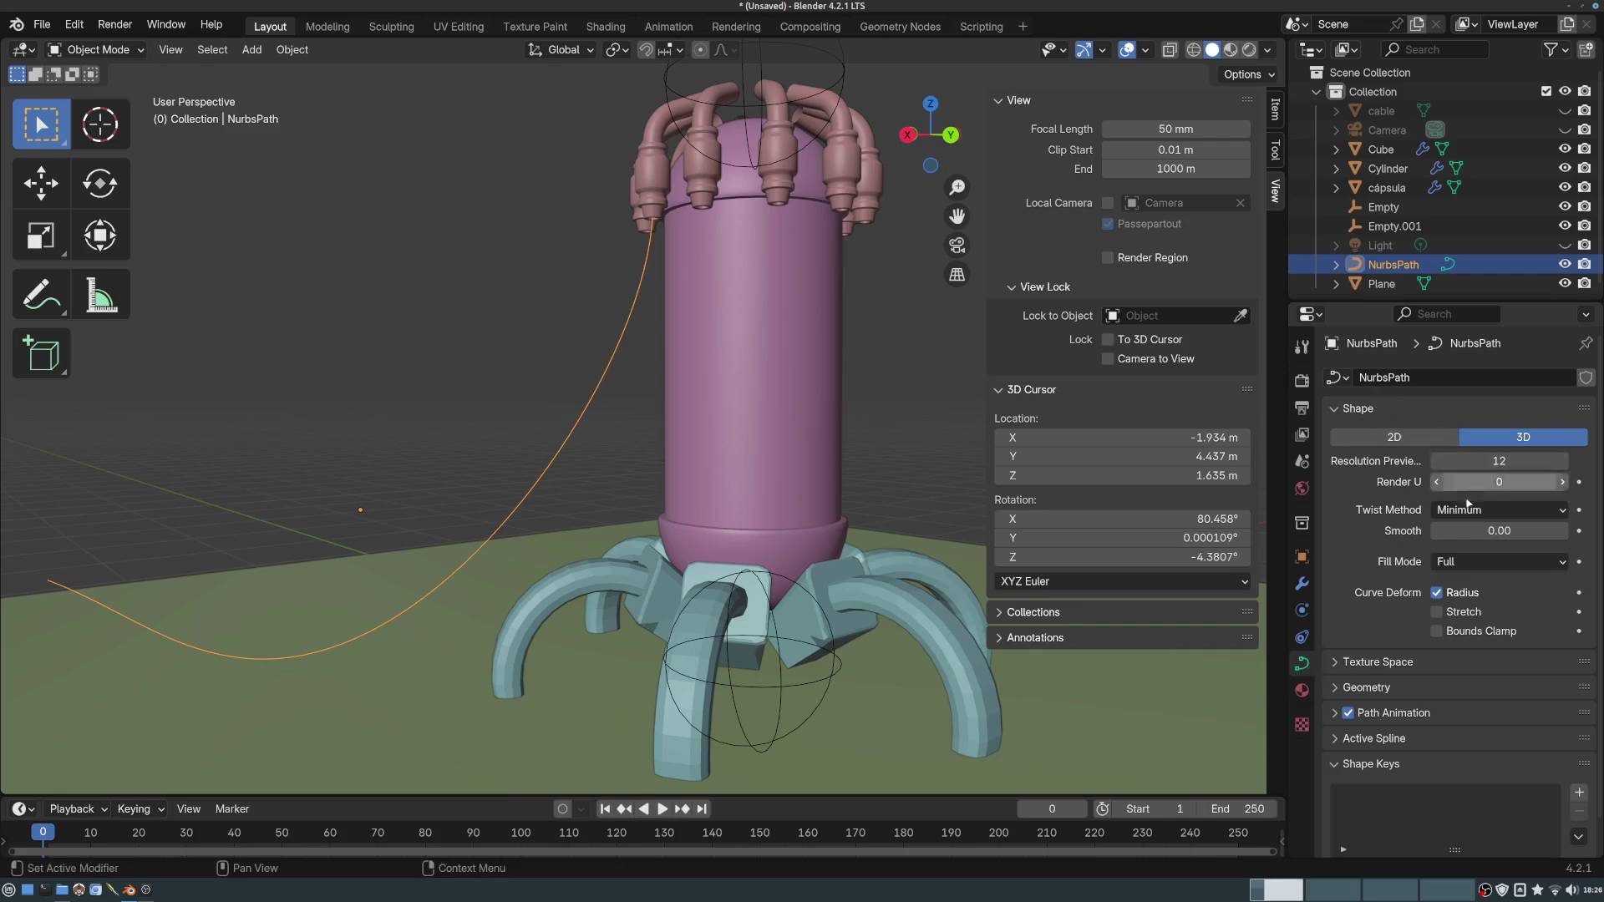
left_click(1499, 461)
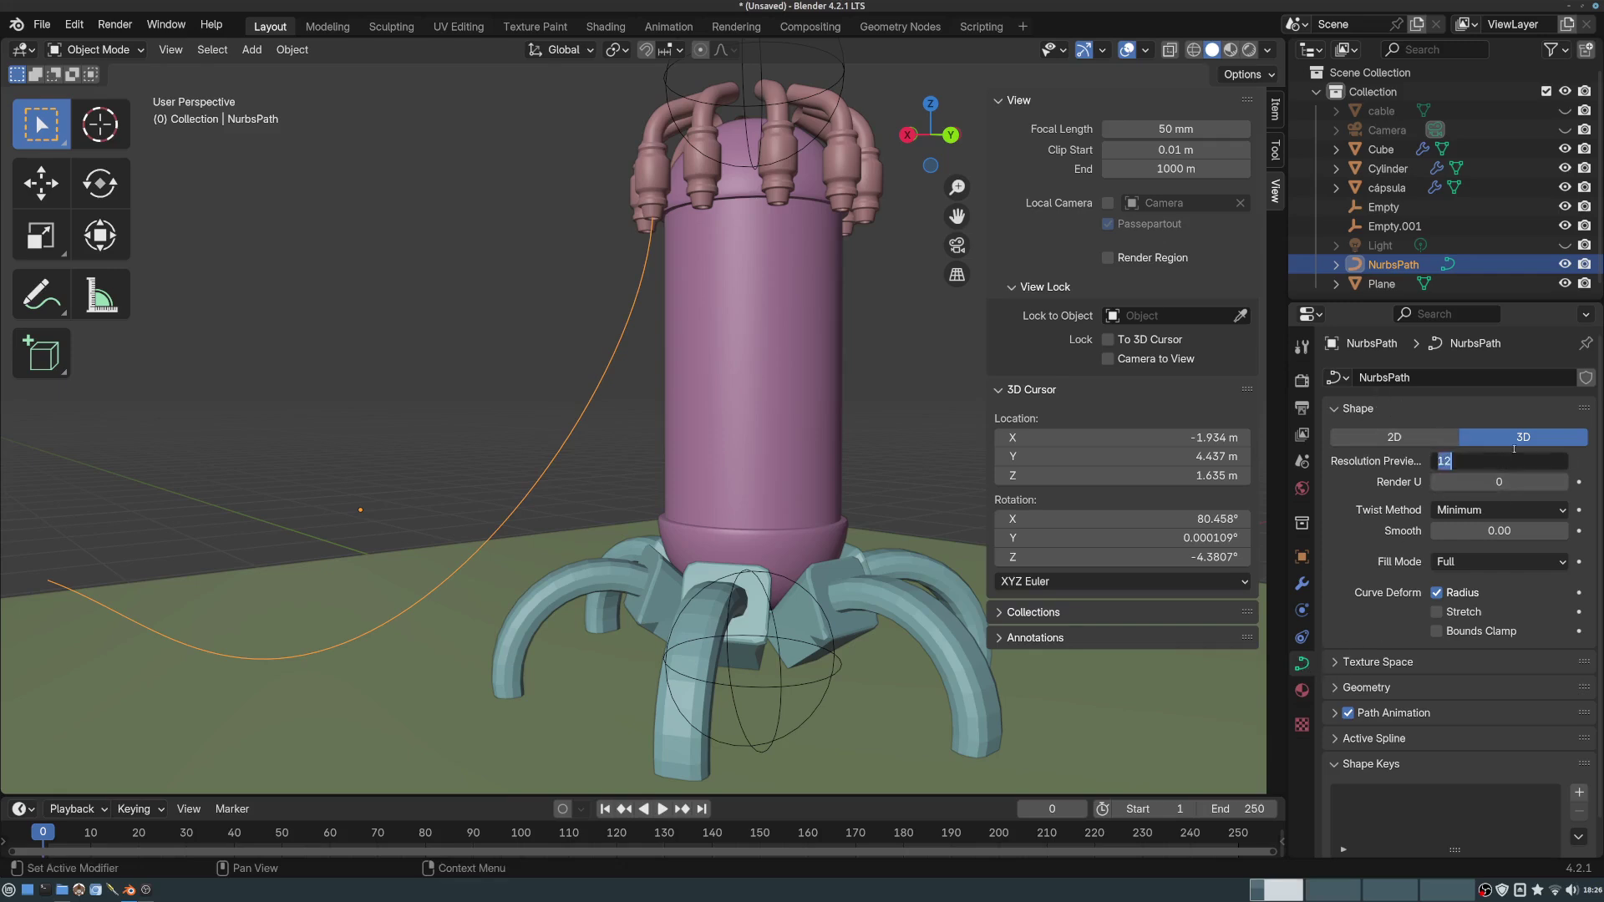
type("24")
key("Return")
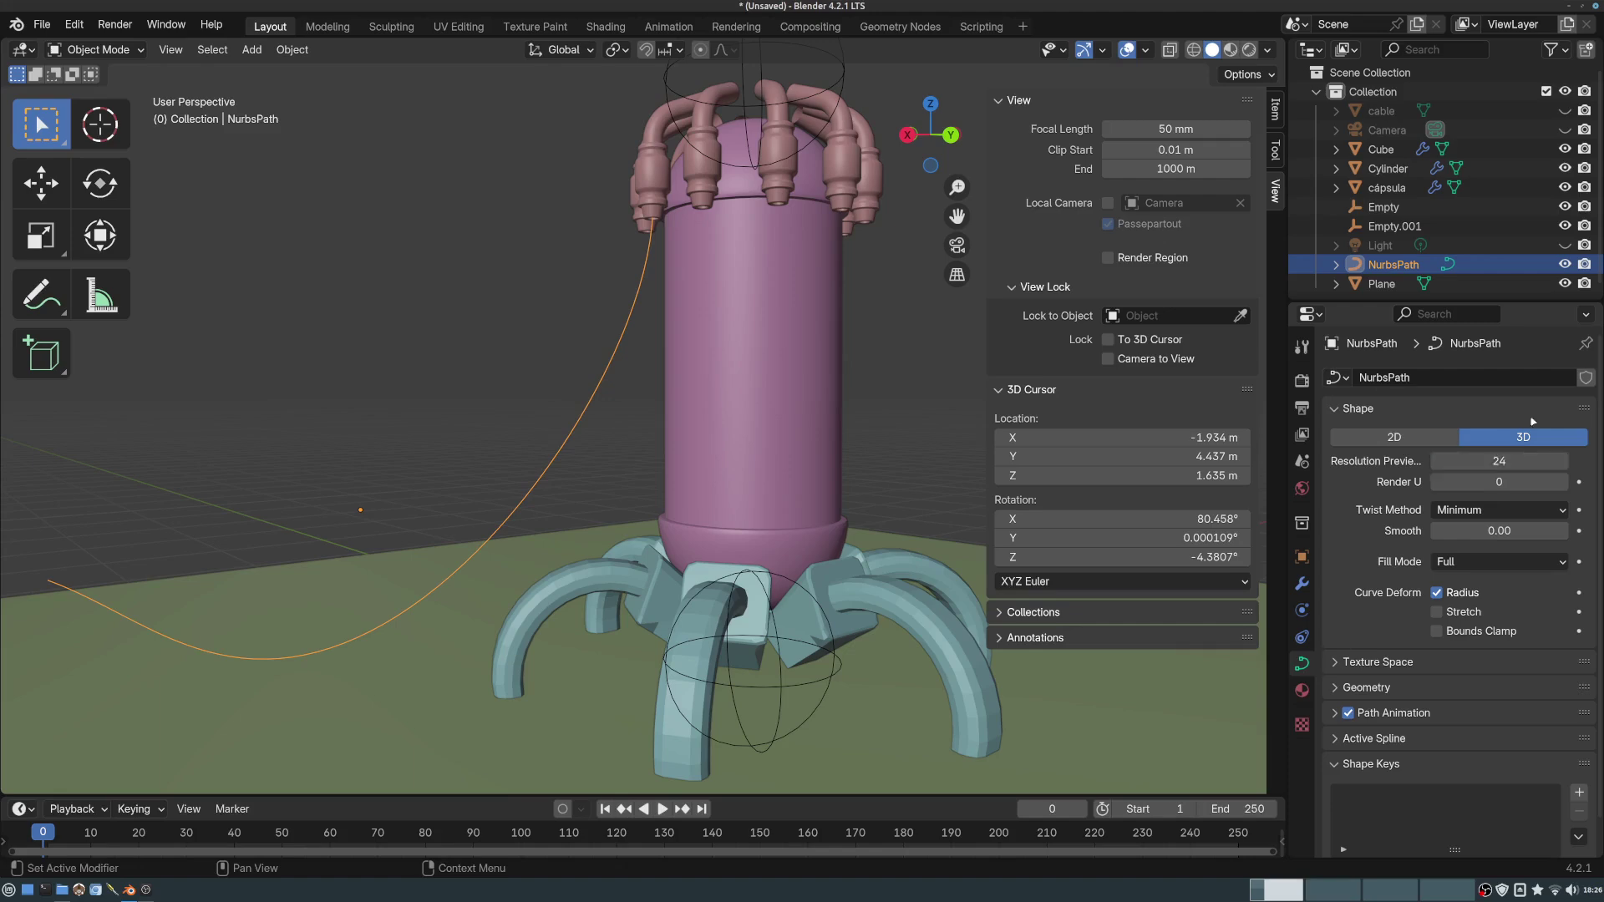
- Give the path cable thickness with a geometry extrude of 0.01 m and a round bevel depth of 0.01 m
left_click(1359, 409)
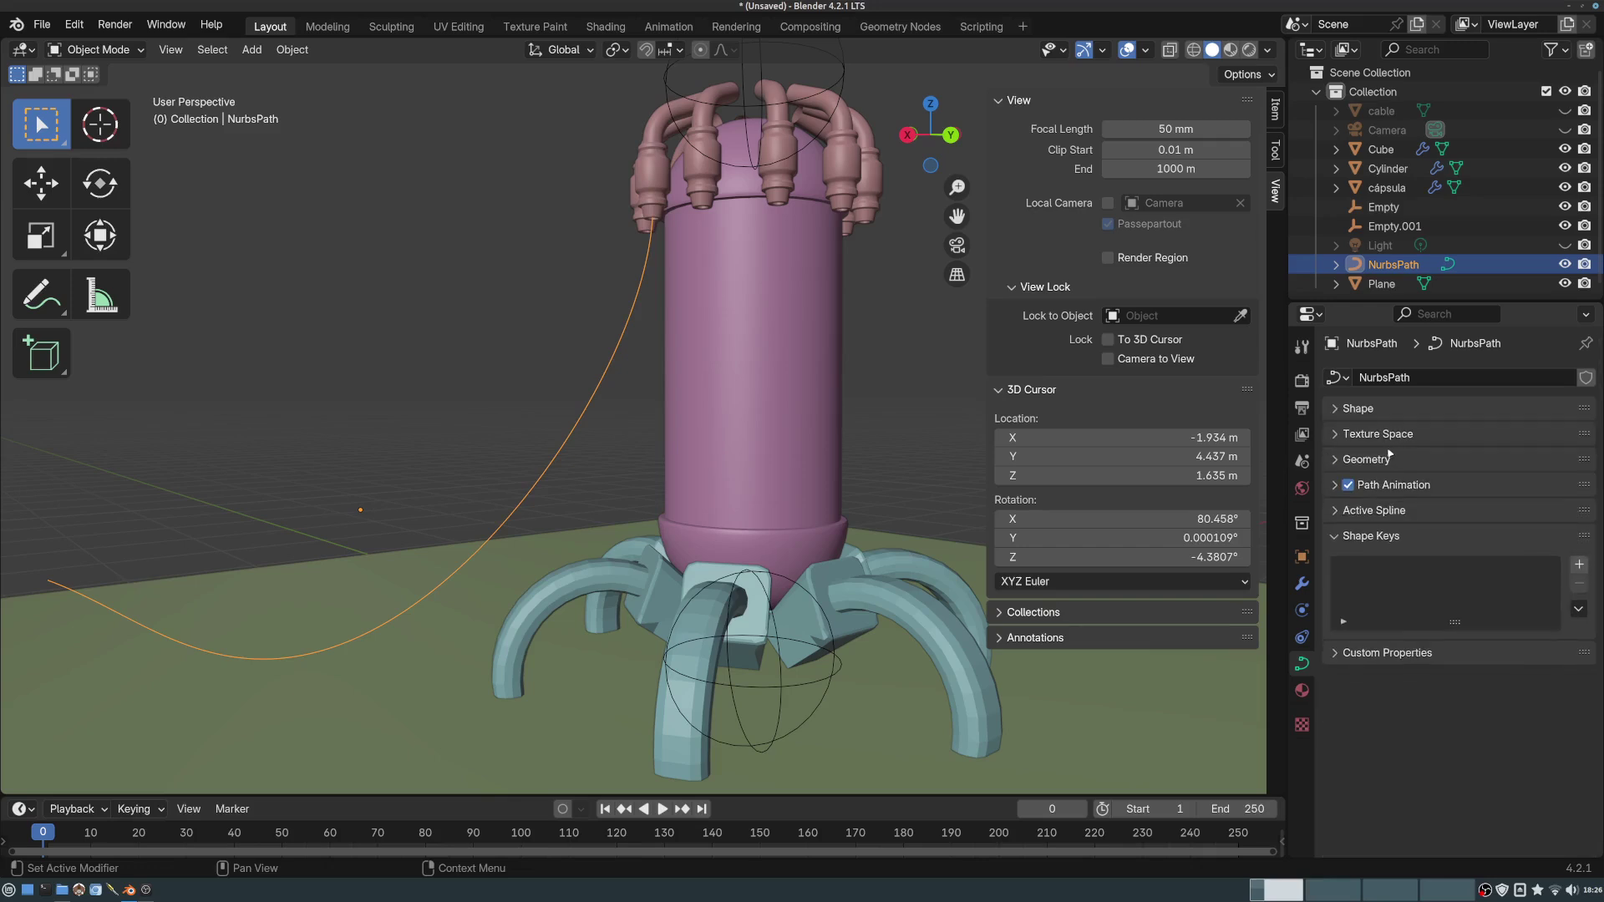
left_click(1344, 459)
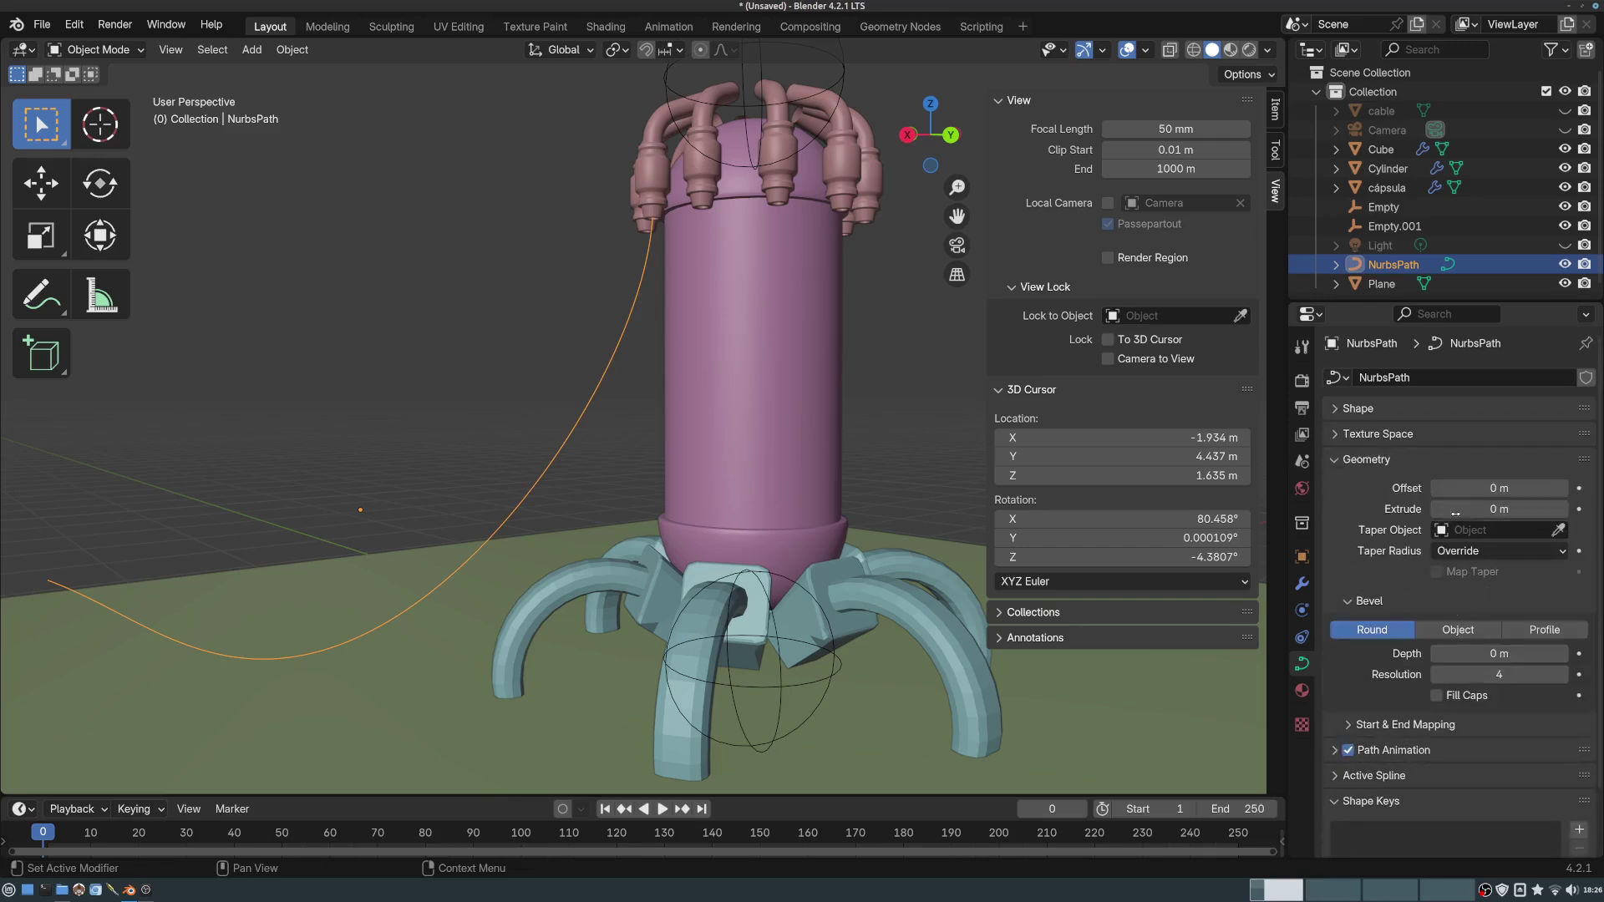
double_click(1564, 490)
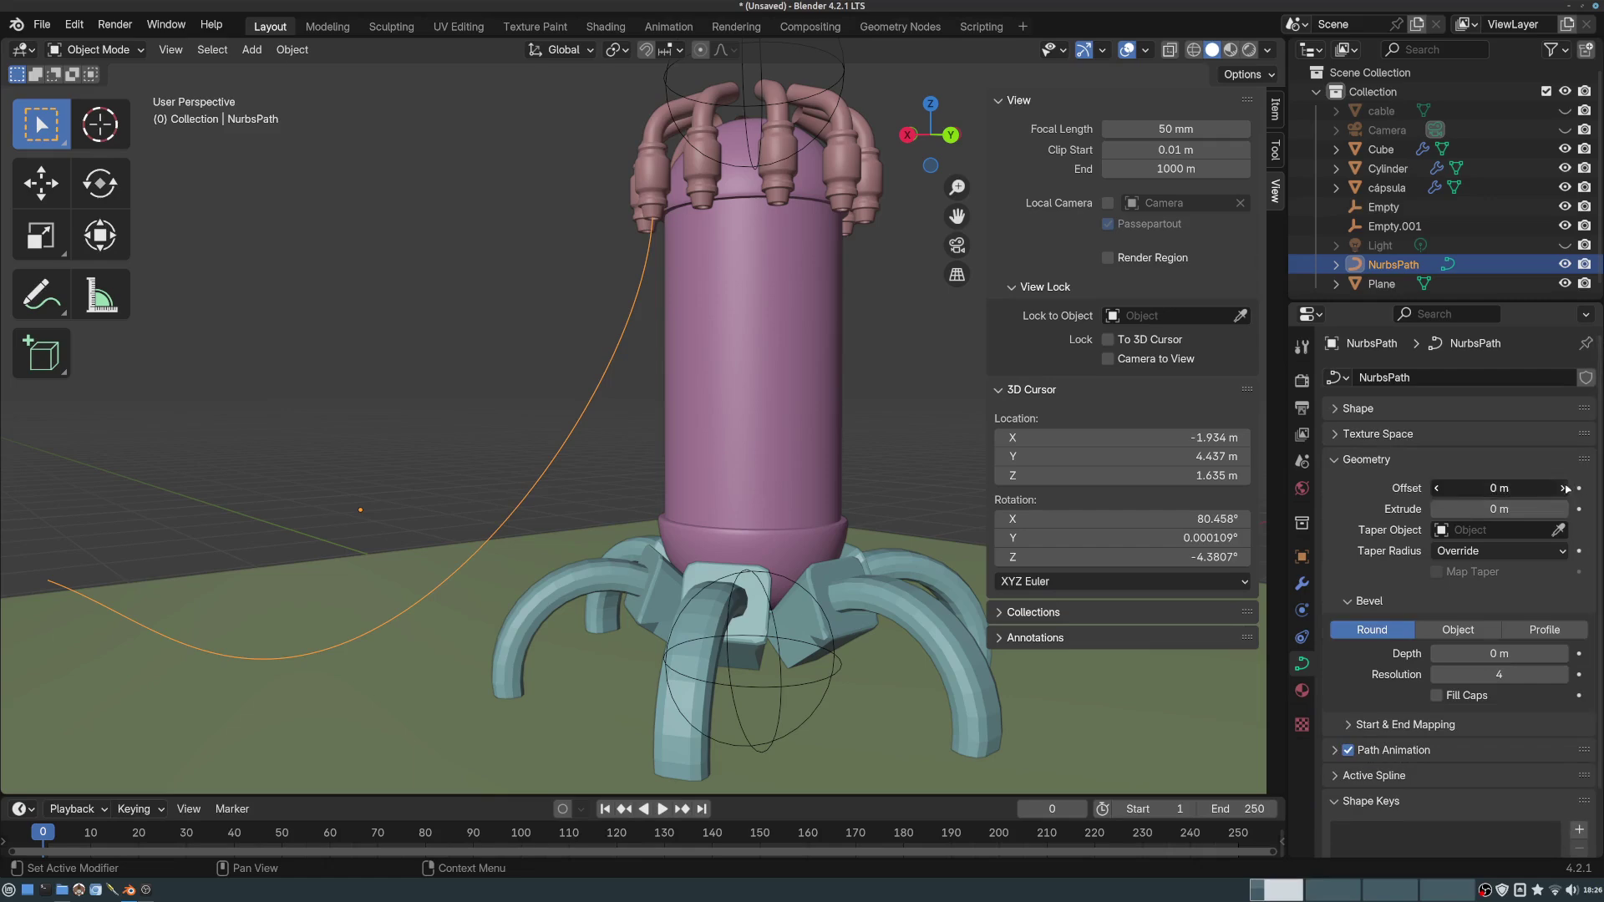
double_click(1436, 487)
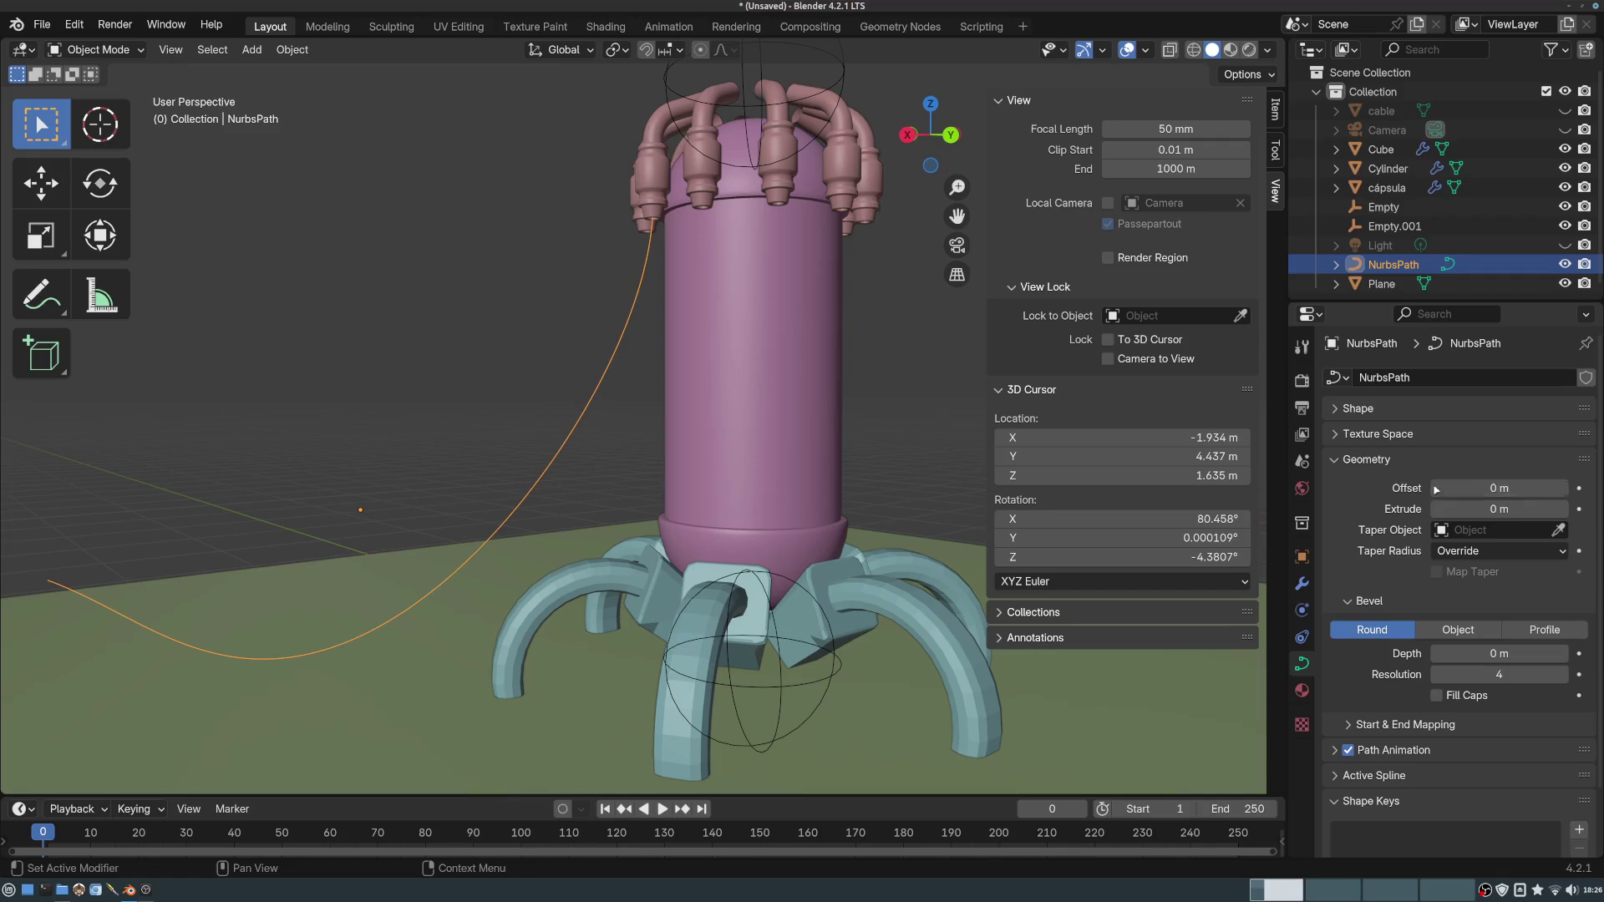
left_click(1564, 508)
left_click(1564, 508)
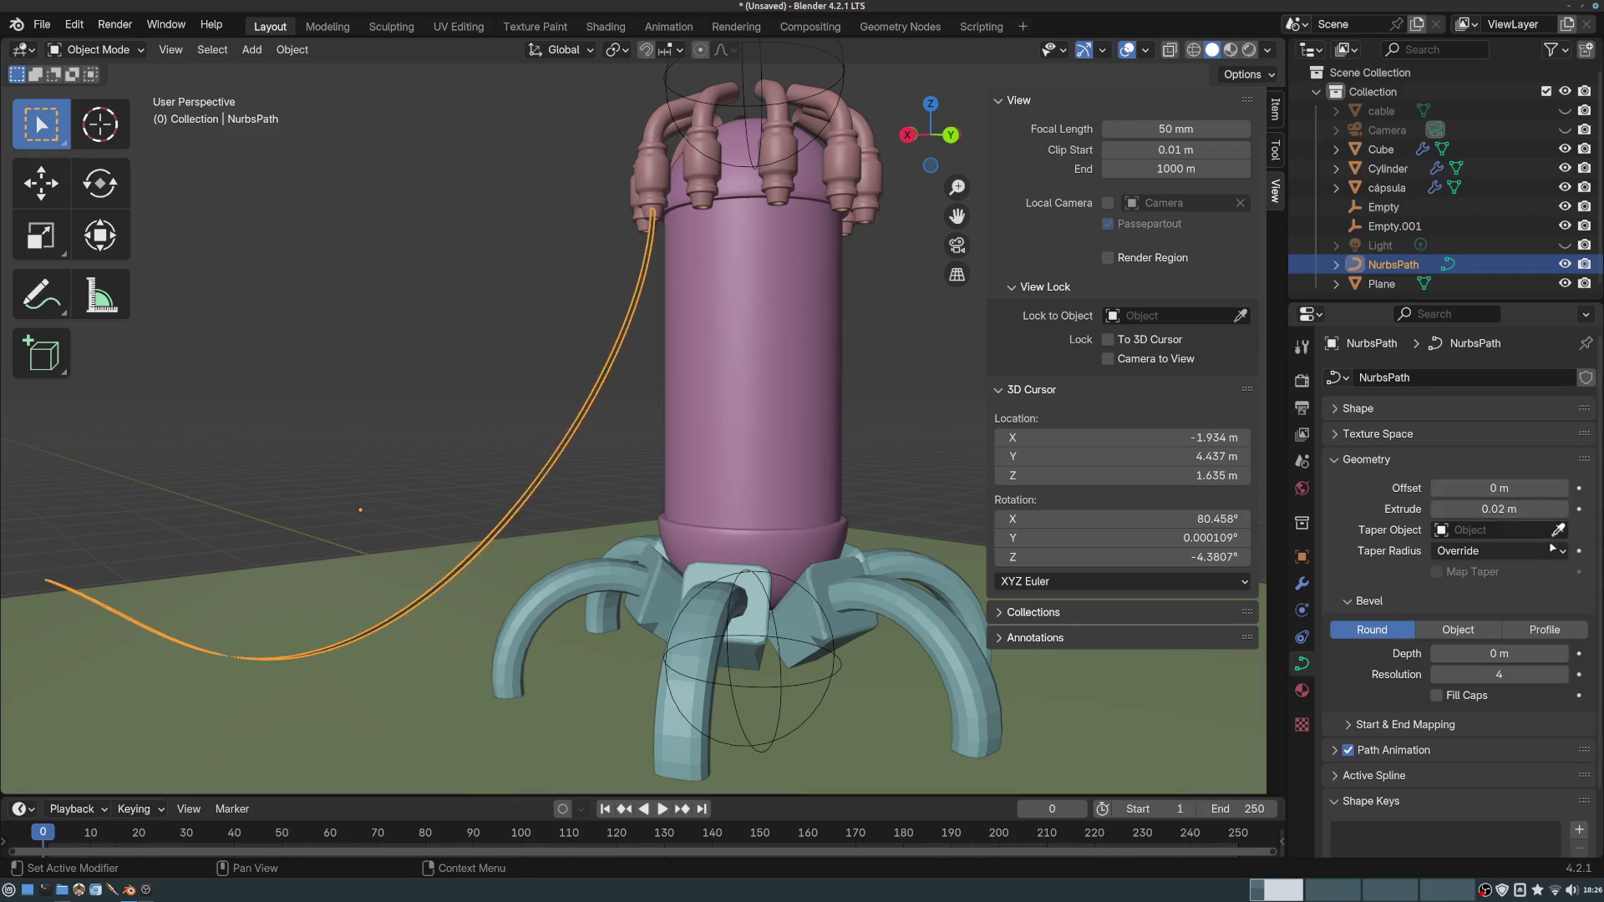
left_click(1562, 653)
left_click(1562, 653)
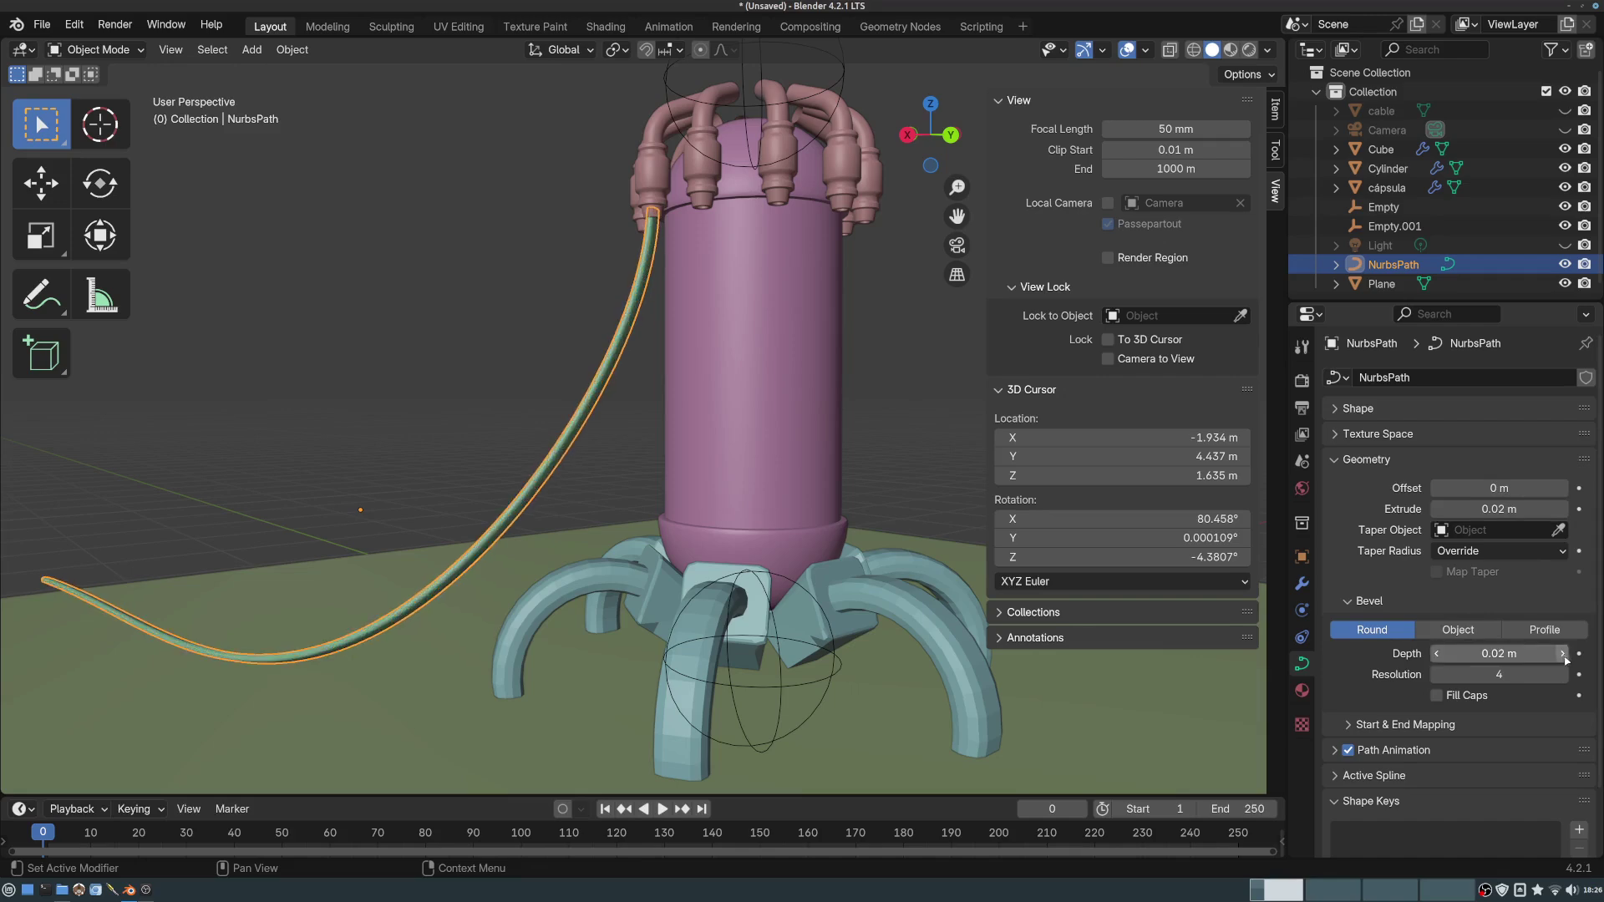
left_click(1437, 654)
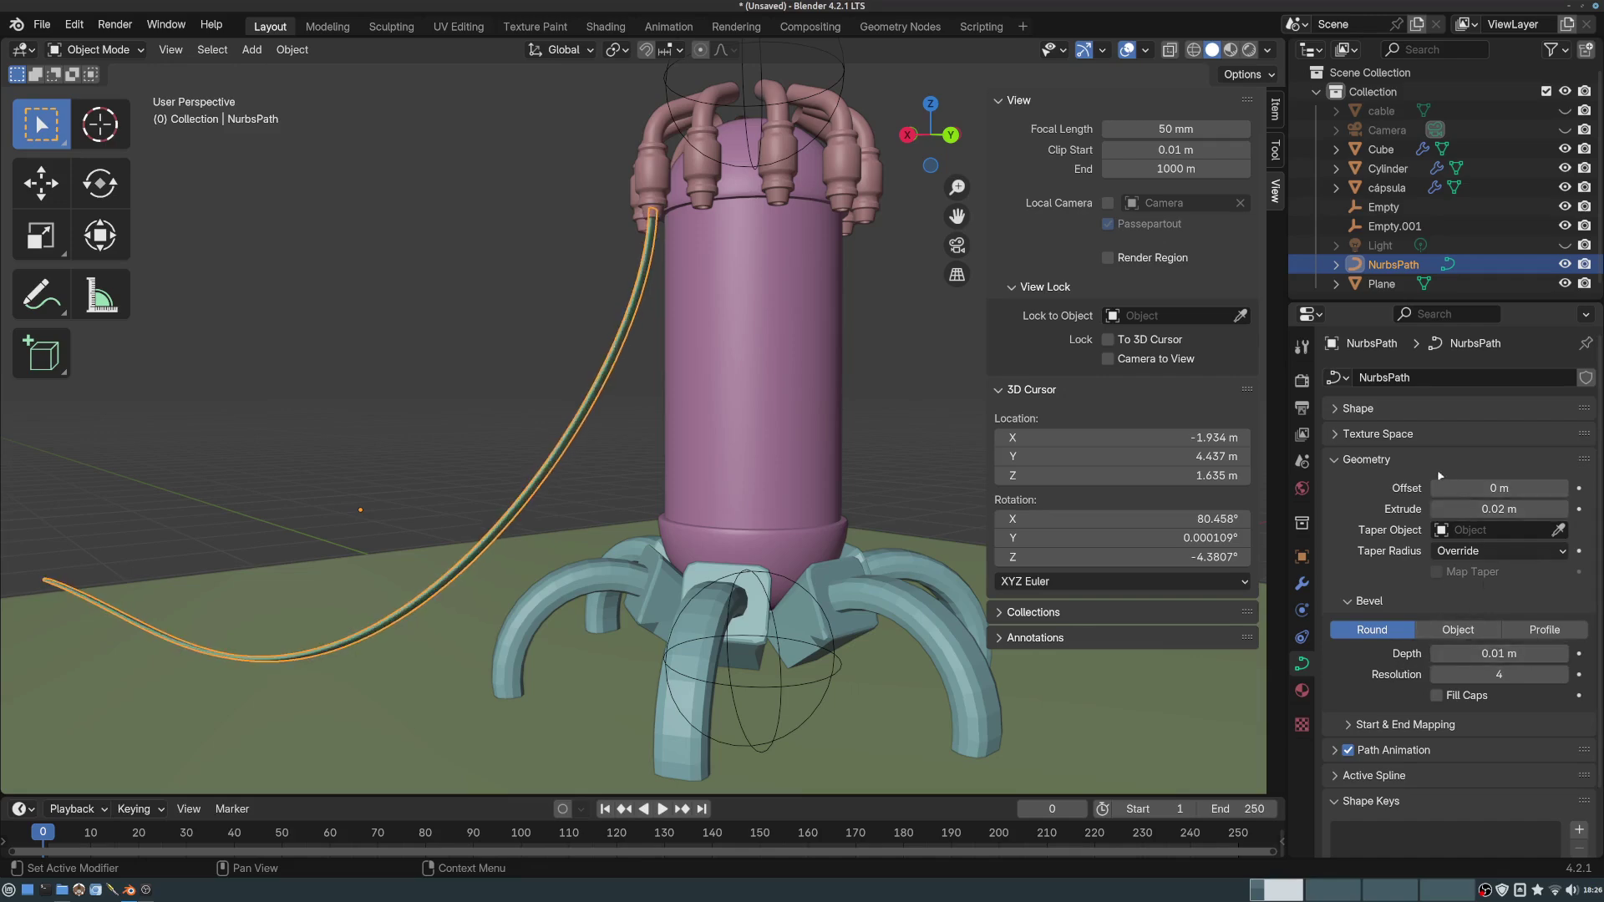
left_click(1437, 508)
- Examine the thickened cable from several sides, from the connector to the ground, and the openings of the tubes on top of the capsule
middle_click_drag(534, 276, 644, 178)
middle_click_drag(645, 317, 832, 275, "shift")
middle_click_drag(698, 651, 687, 415, "ctrl")
middle_click_drag(539, 328, 582, 594, "ctrl")
middle_click_drag(609, 320, 687, 472)
middle_click_drag(468, 368, 613, 438, "ctrl")
mouse_move(614, 439)
middle_mouse_down()
mouse_move(700, 453)
mouse_move(699, 412)
mouse_move(601, 425)
middle_mouse_up()
scroll(700, 451, "down", 5)
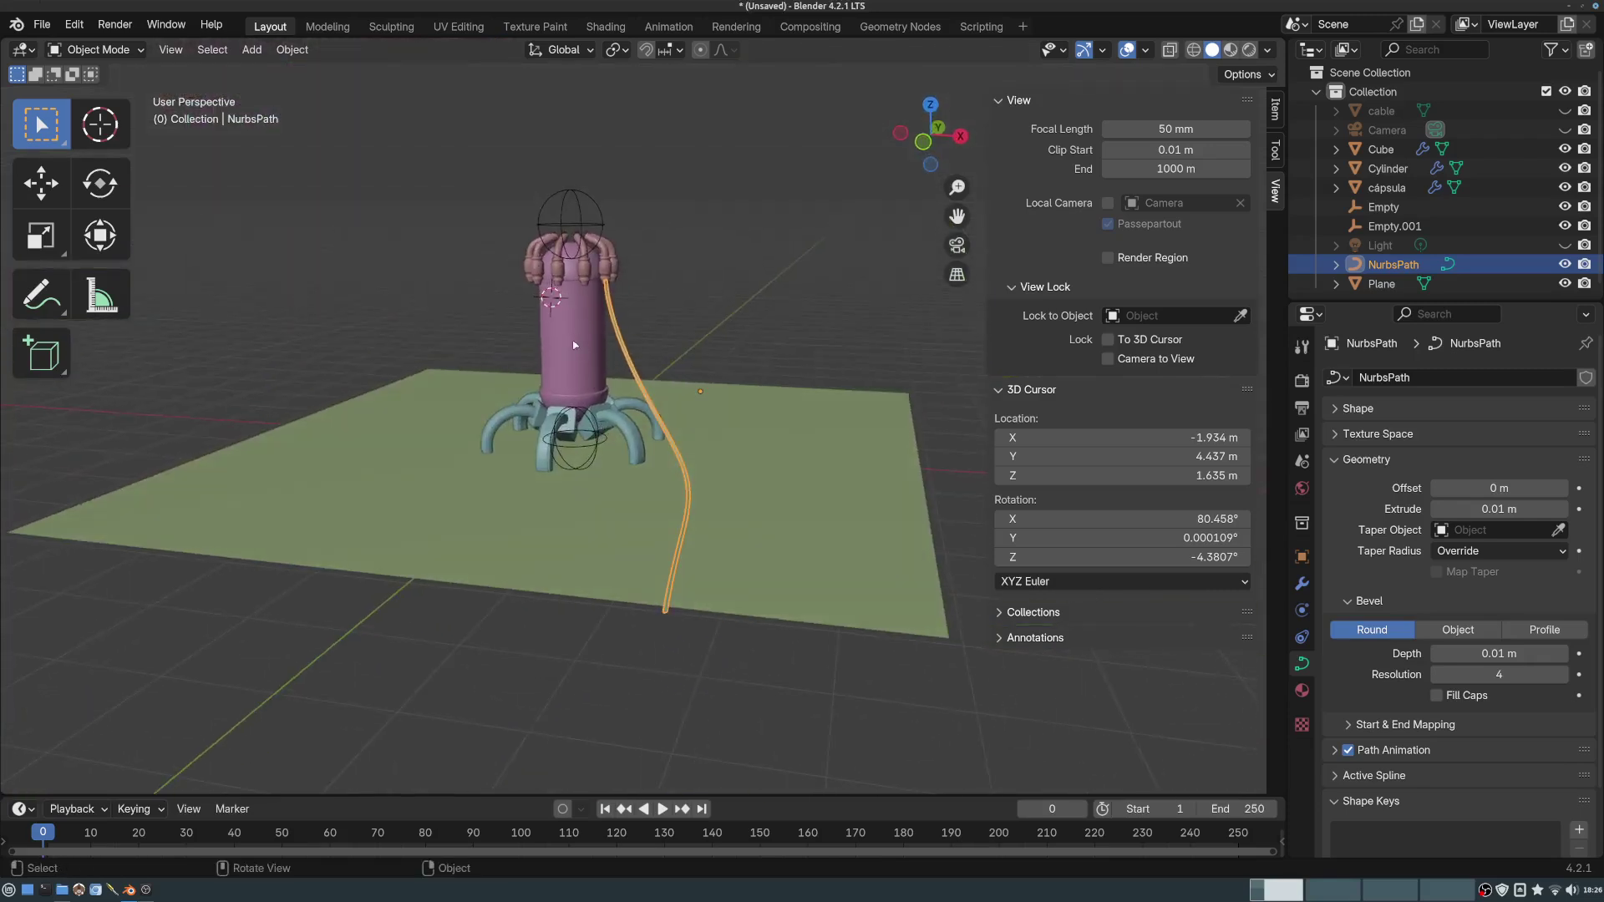
middle_click_drag(574, 344, 578, 366)
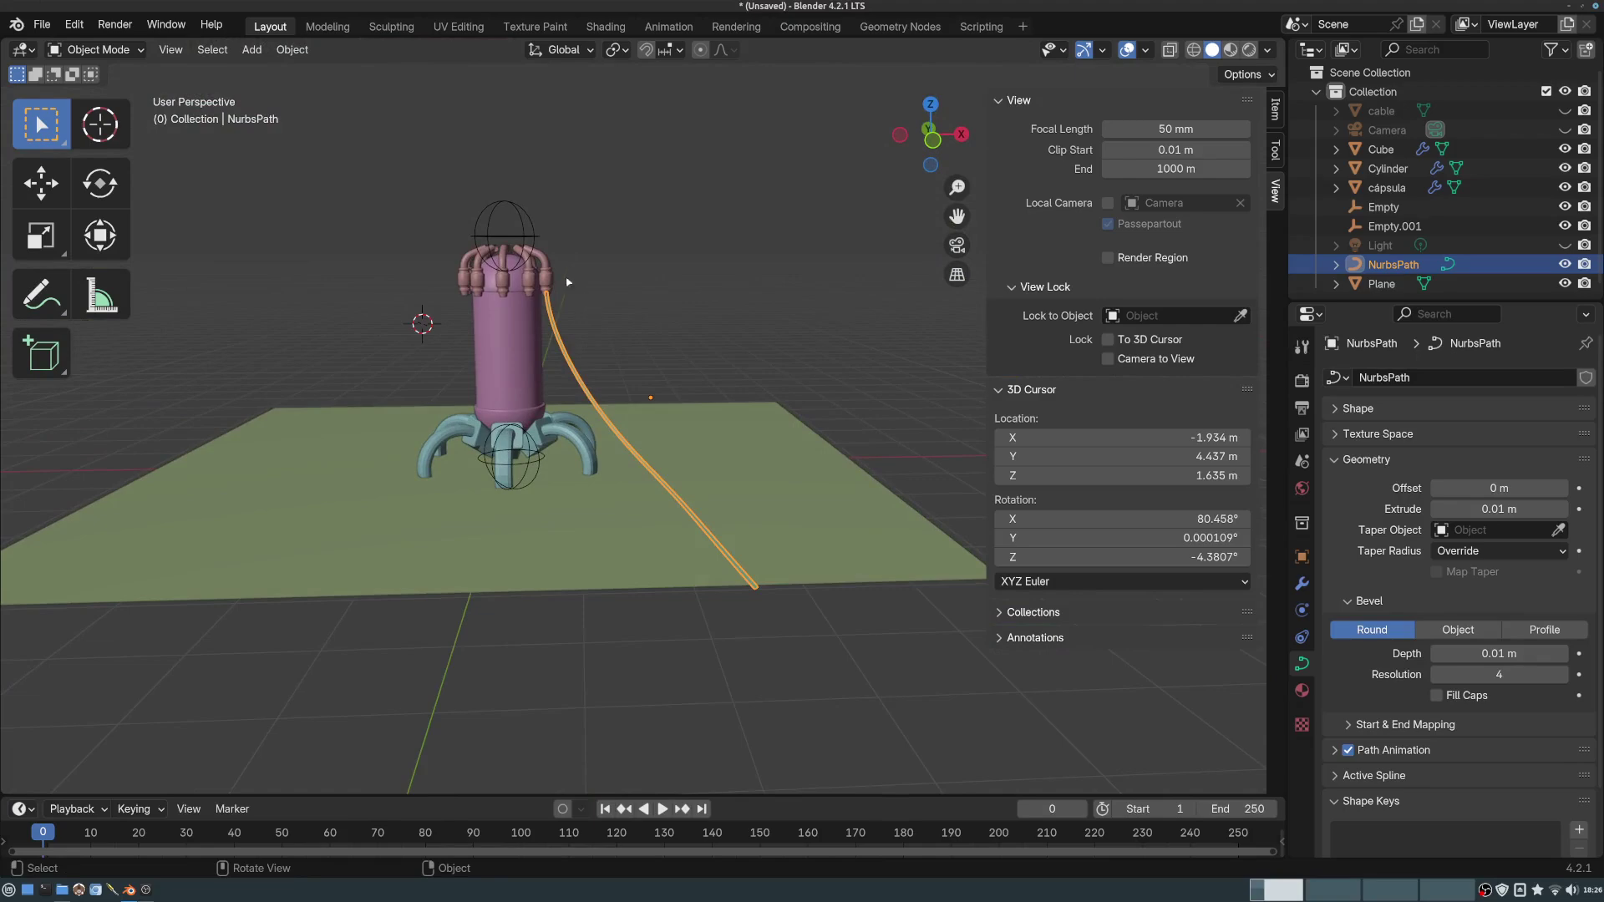
middle_click_drag(566, 283, 530, 238, "ctrl")
middle_click_drag(522, 235, 660, 296, "shift")
scroll(585, 401, "up", 2)
middle_click_drag(552, 435, 701, 366, "shift")
middle_click_drag(702, 366, 603, 468)
scroll(608, 426, "up", 2)
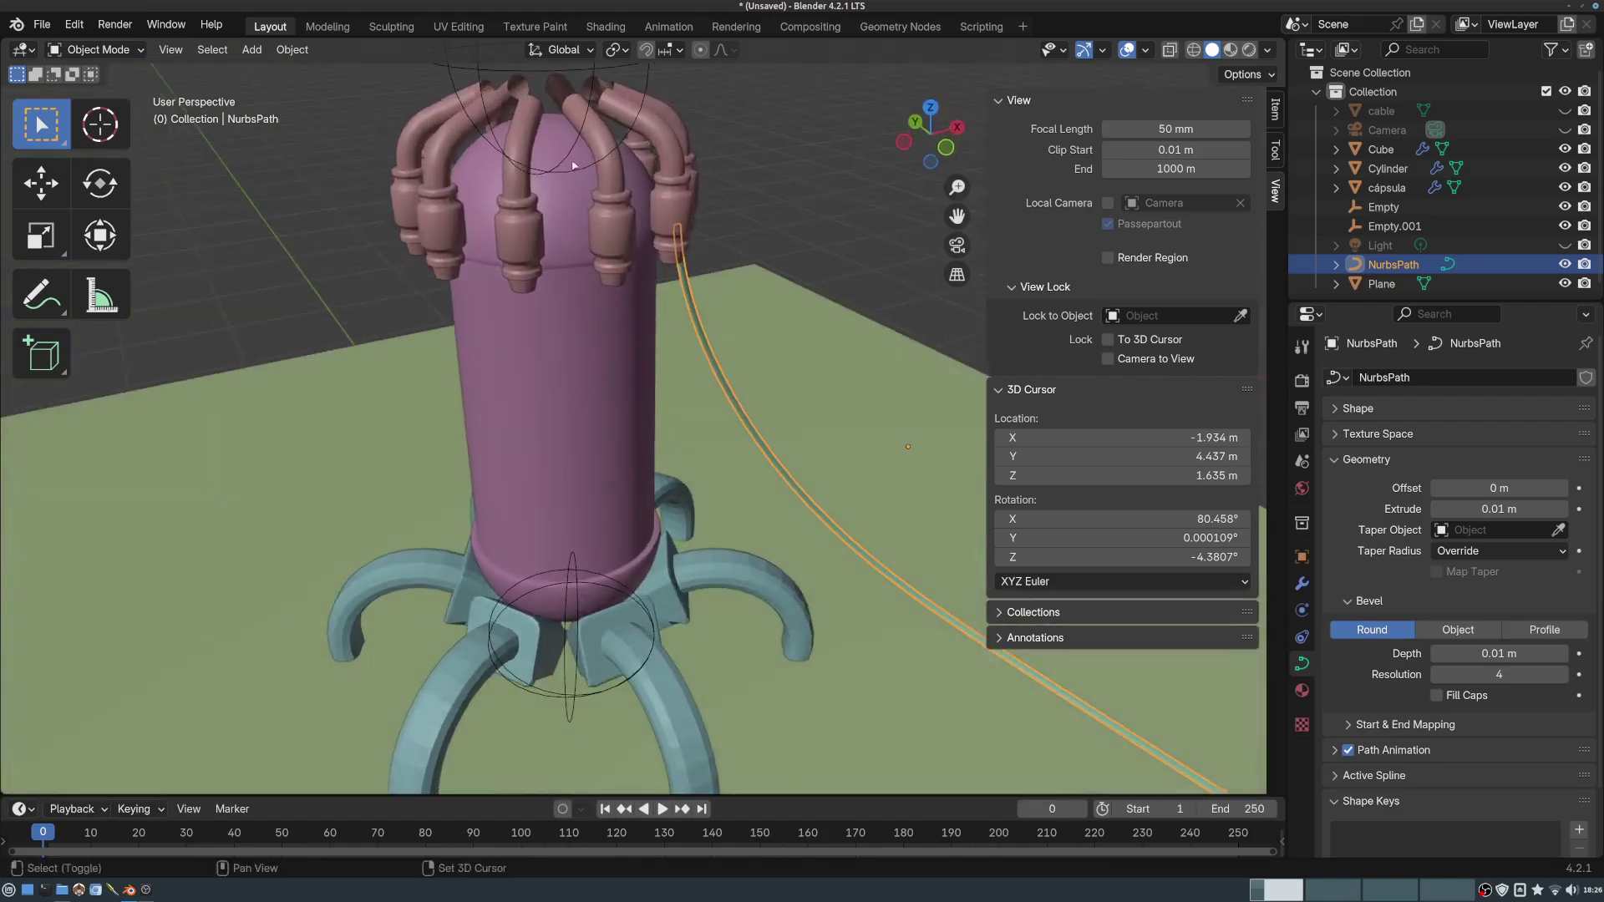
middle_click_drag(574, 166, 744, 200)
scroll(644, 235, "down", 2)
scroll(660, 276, "down", 2)
middle_click_drag(643, 302, 585, 280)
middle_click_drag(573, 345, 548, 361)
- Add a second NURBS path and set its X and Y location to 0 m
left_click(254, 50)
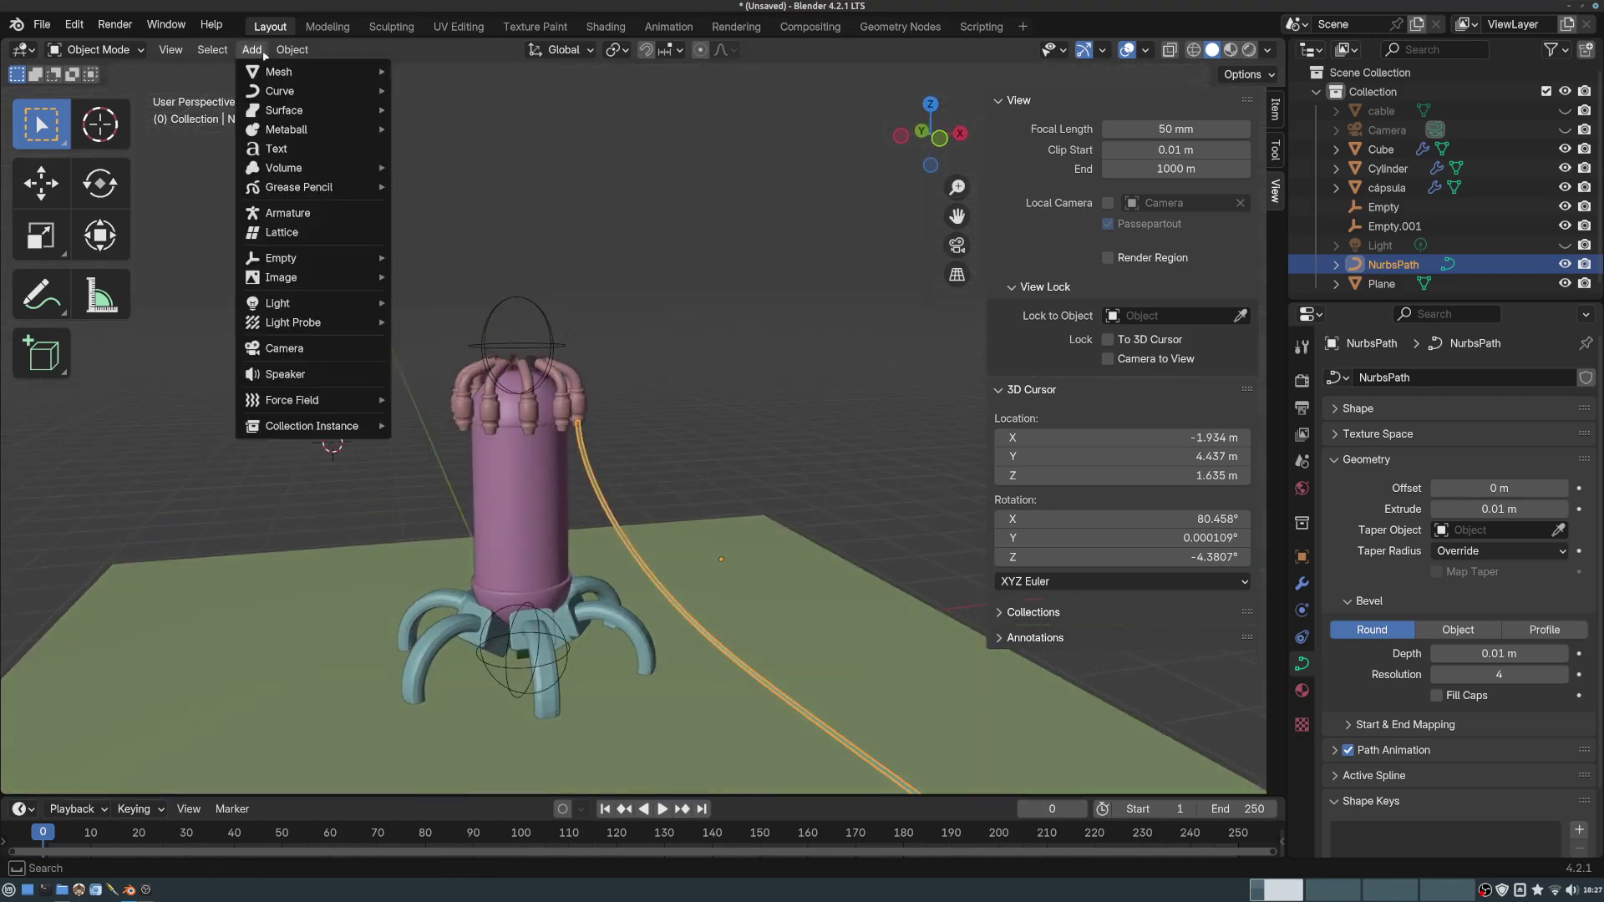
mouse_move(279, 73)
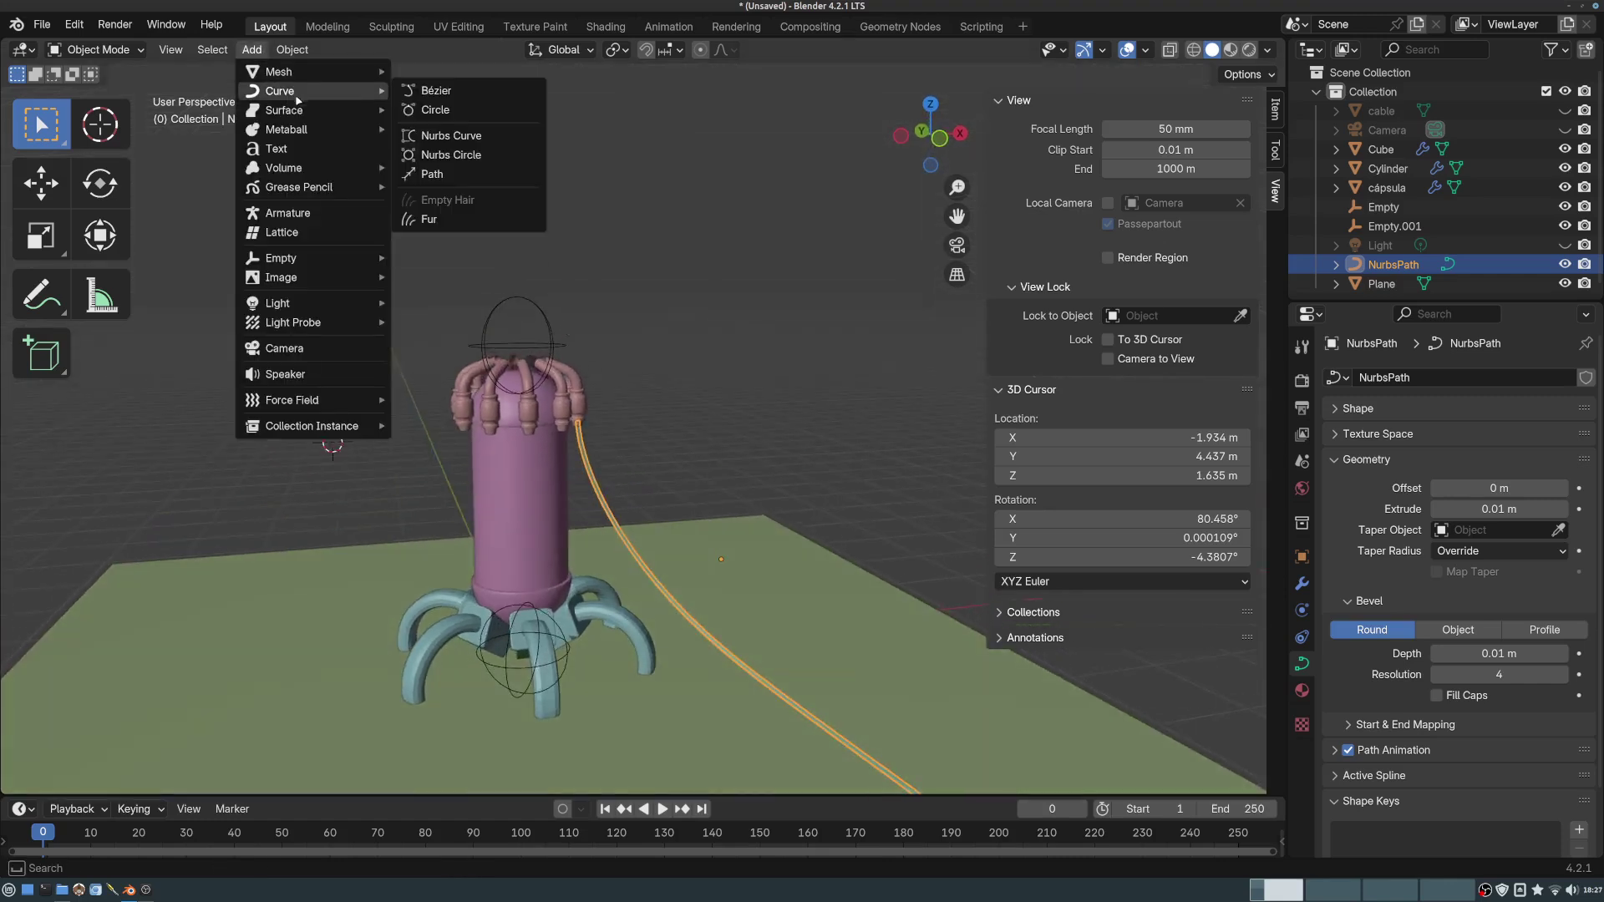
left_click(443, 174)
middle_click_drag(475, 433, 614, 446)
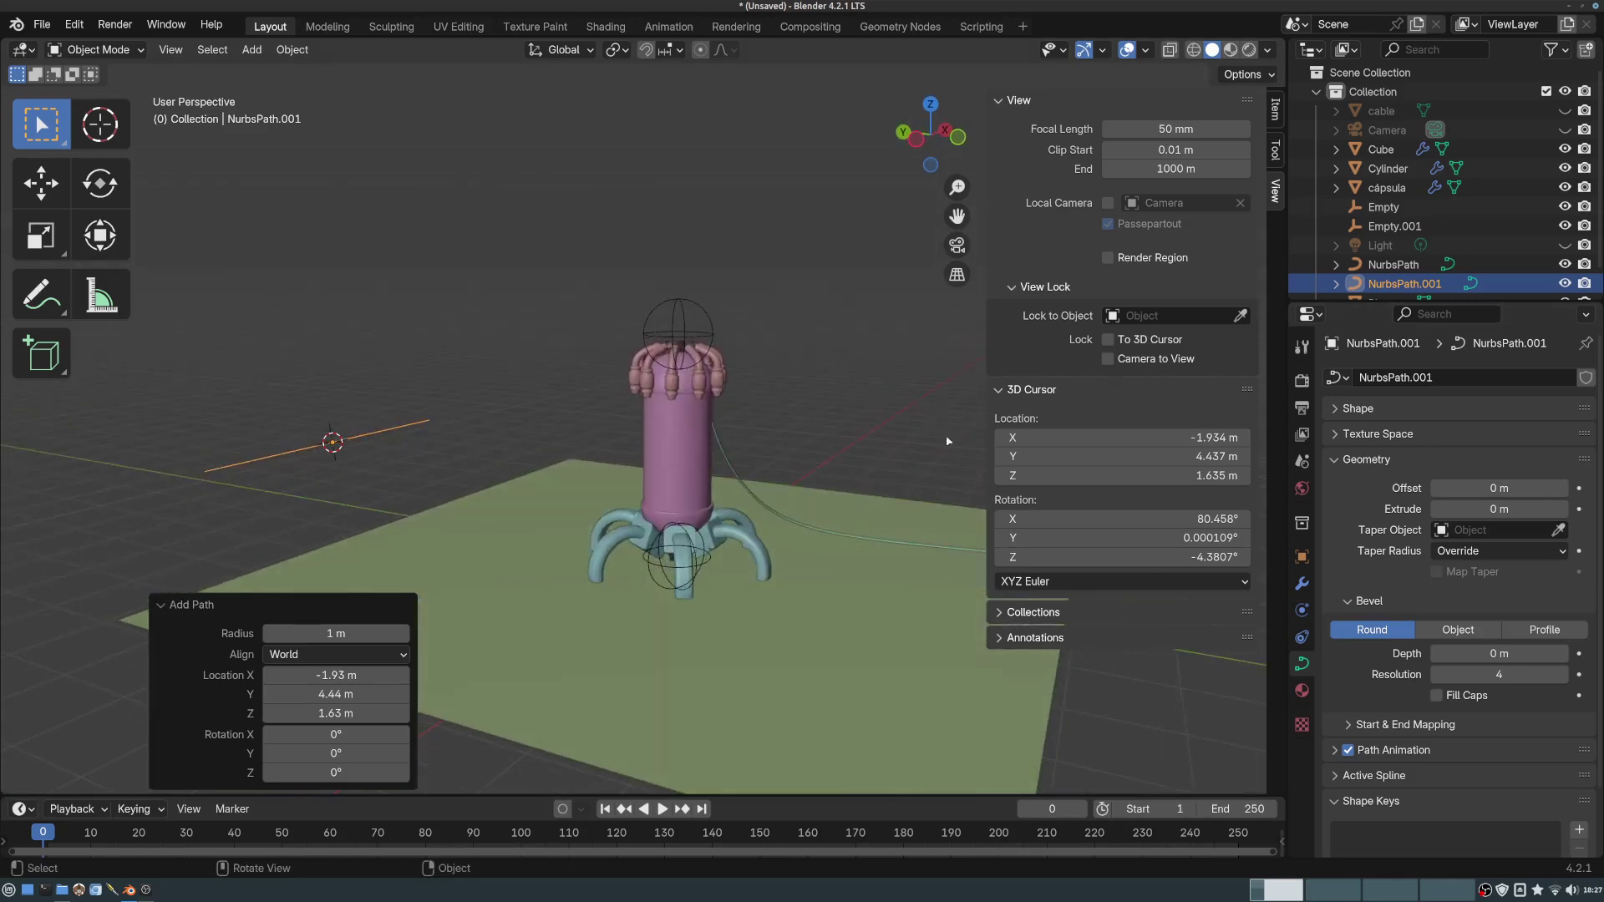
left_click(1301, 556)
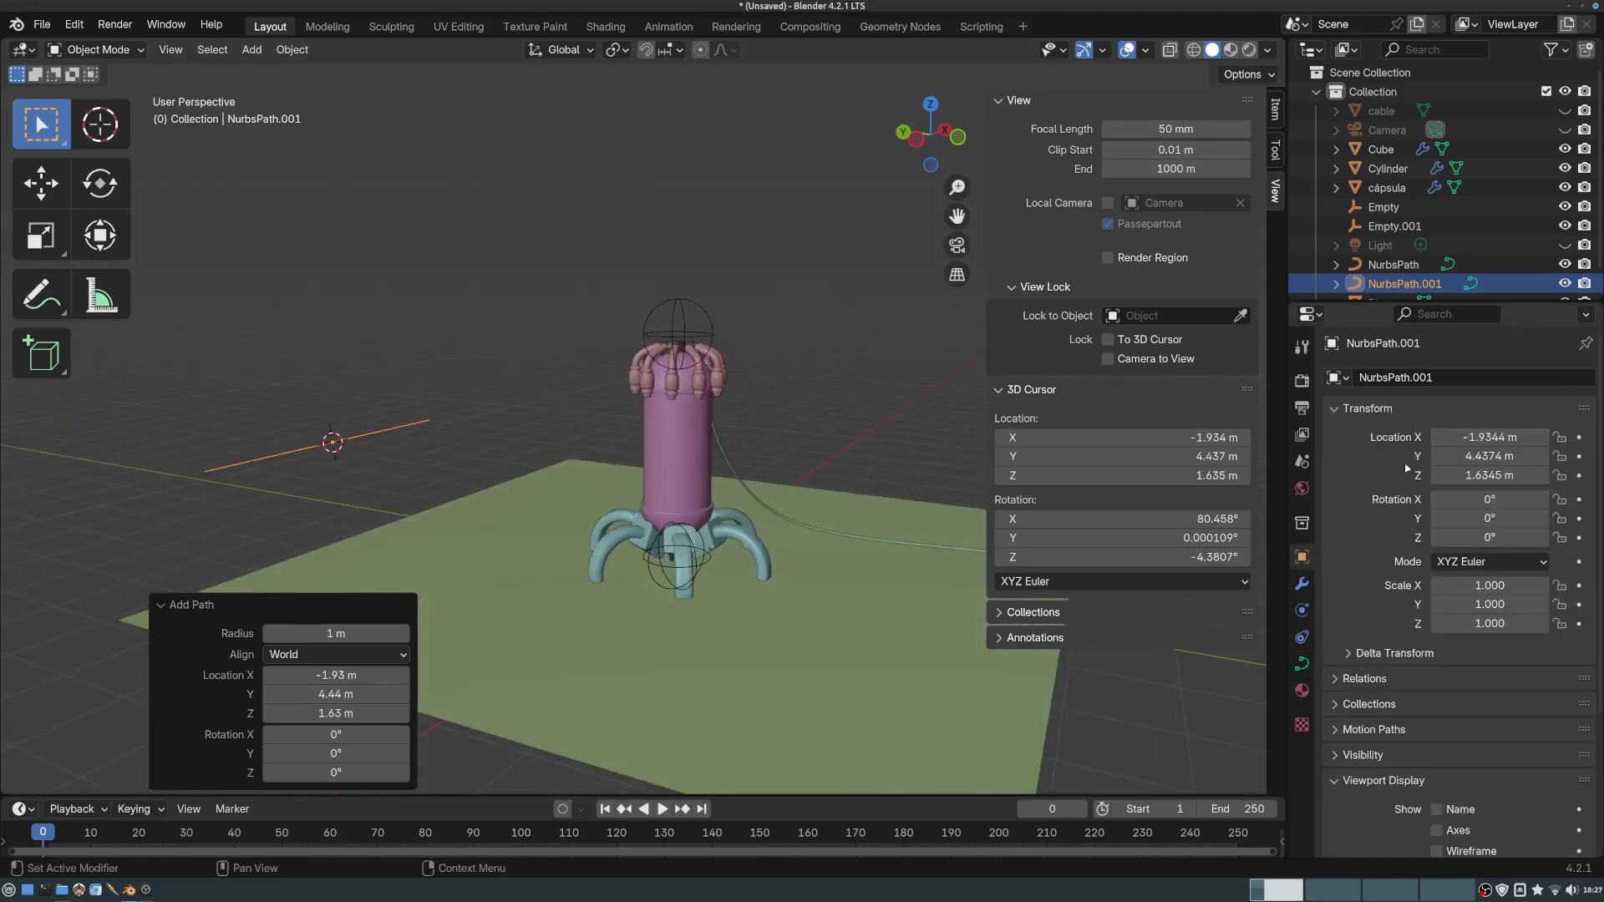
left_click(1483, 437)
type("0")
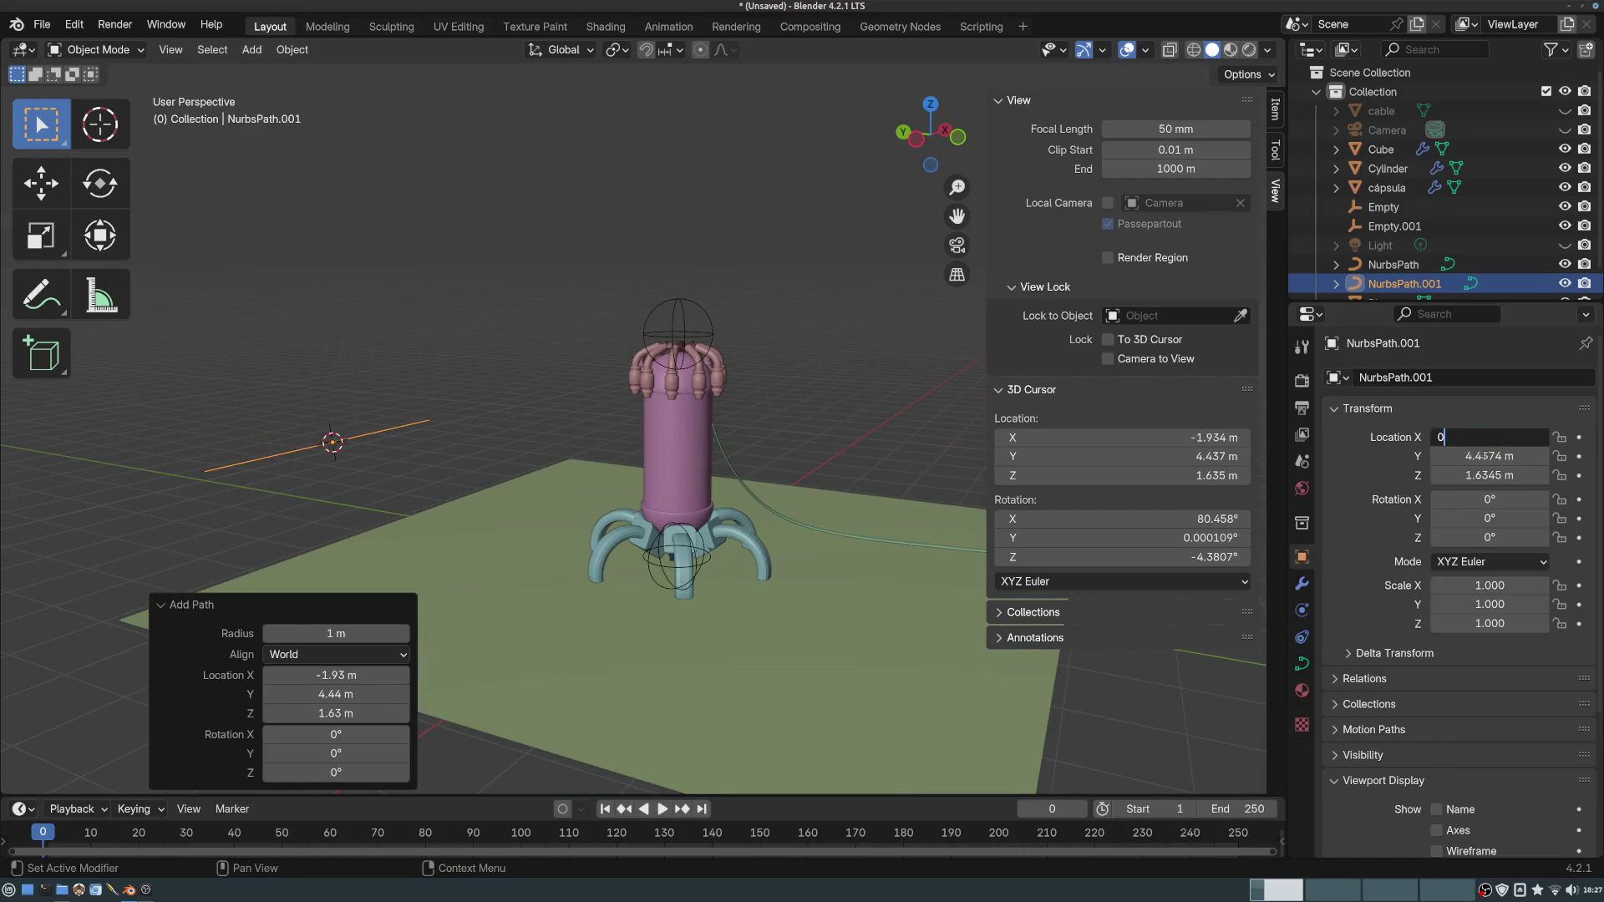
key("Tab")
type("0")
key("Return")
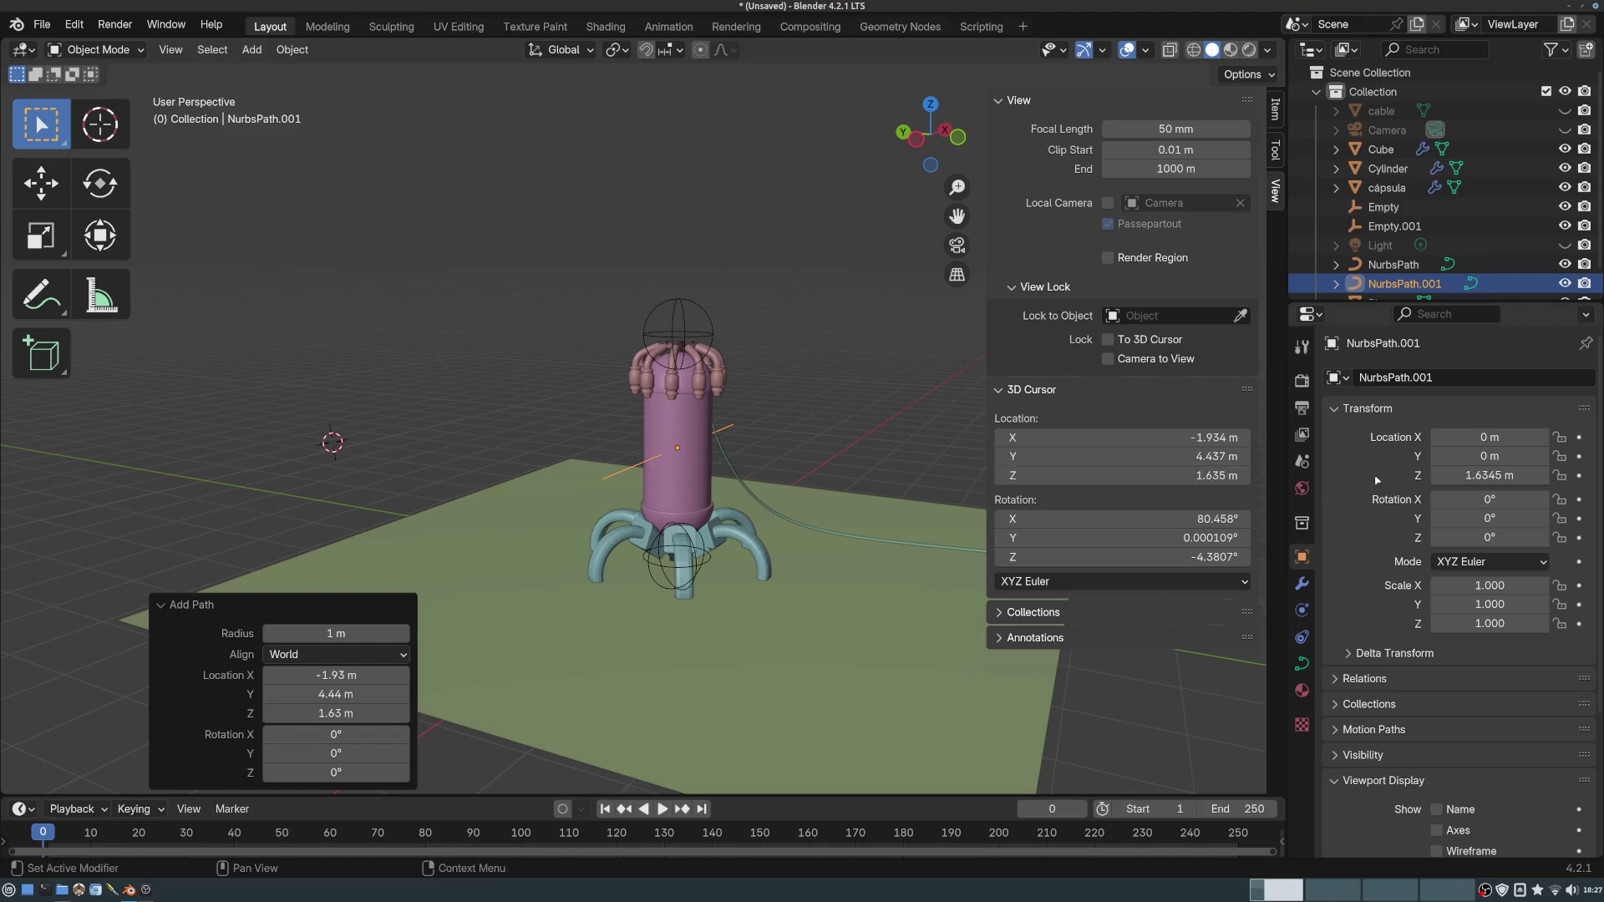
- Raise the new path along Z to about 3.68 m, above the capsule's top
key("g")
key("z")
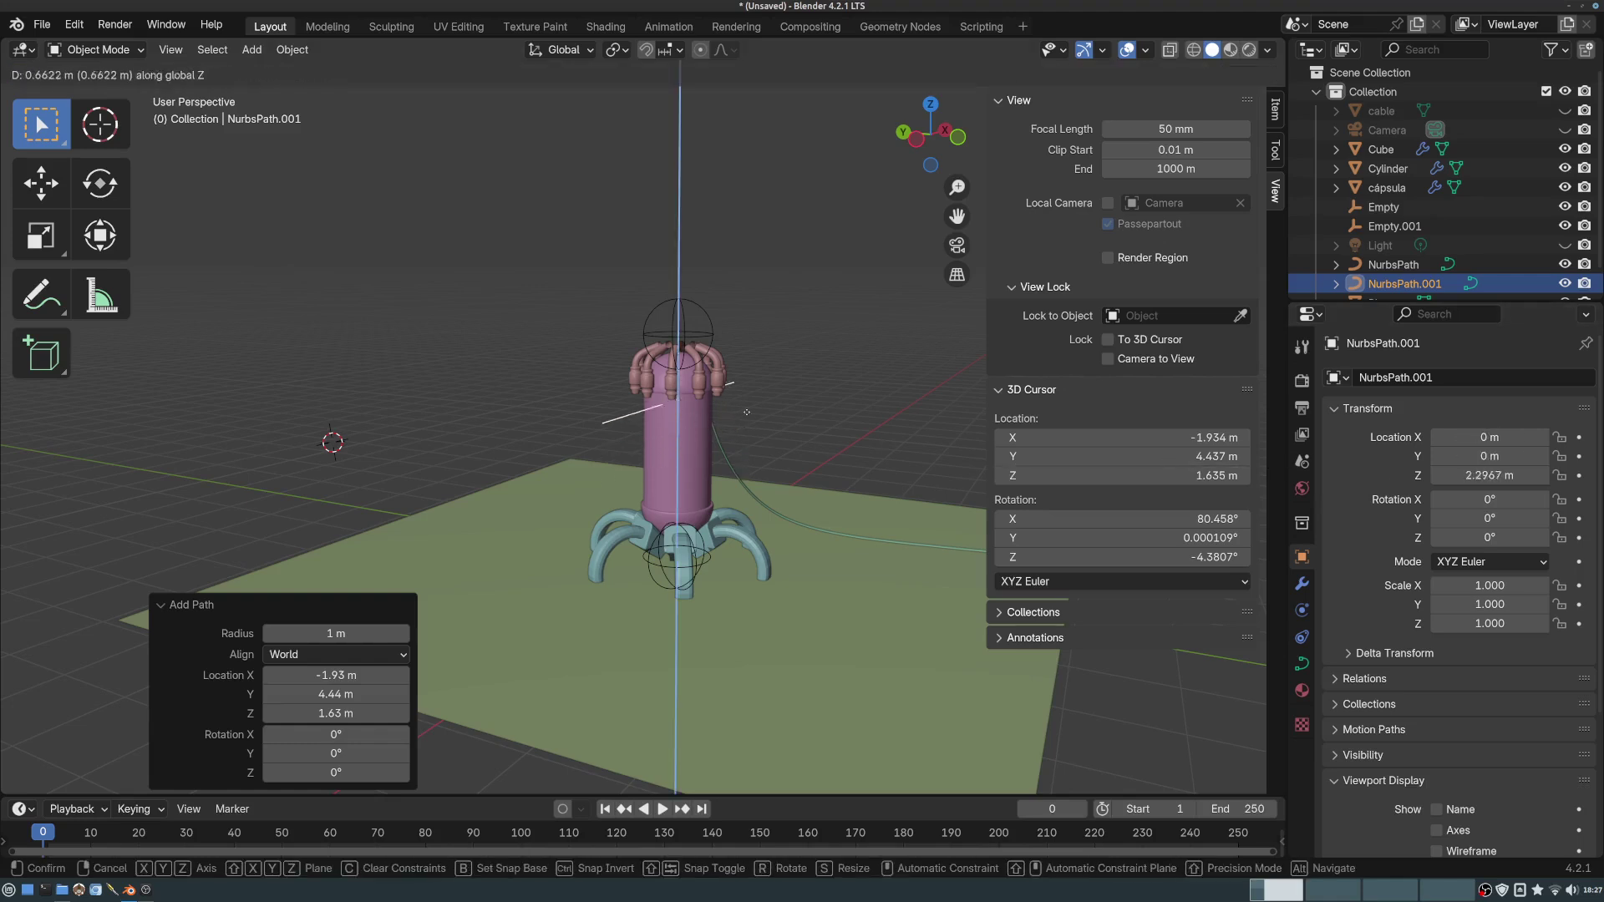
left_click(763, 314)
middle_click_drag(752, 311, 626, 289)
middle_click_drag(702, 275, 718, 197, "ctrl")
mouse_move(777, 276)
middle_mouse_down()
mouse_move(750, 224)
mouse_move(769, 268)
middle_mouse_up()
- Enter Edit Mode on the new path and enable the curve normals overlay
key("Tab")
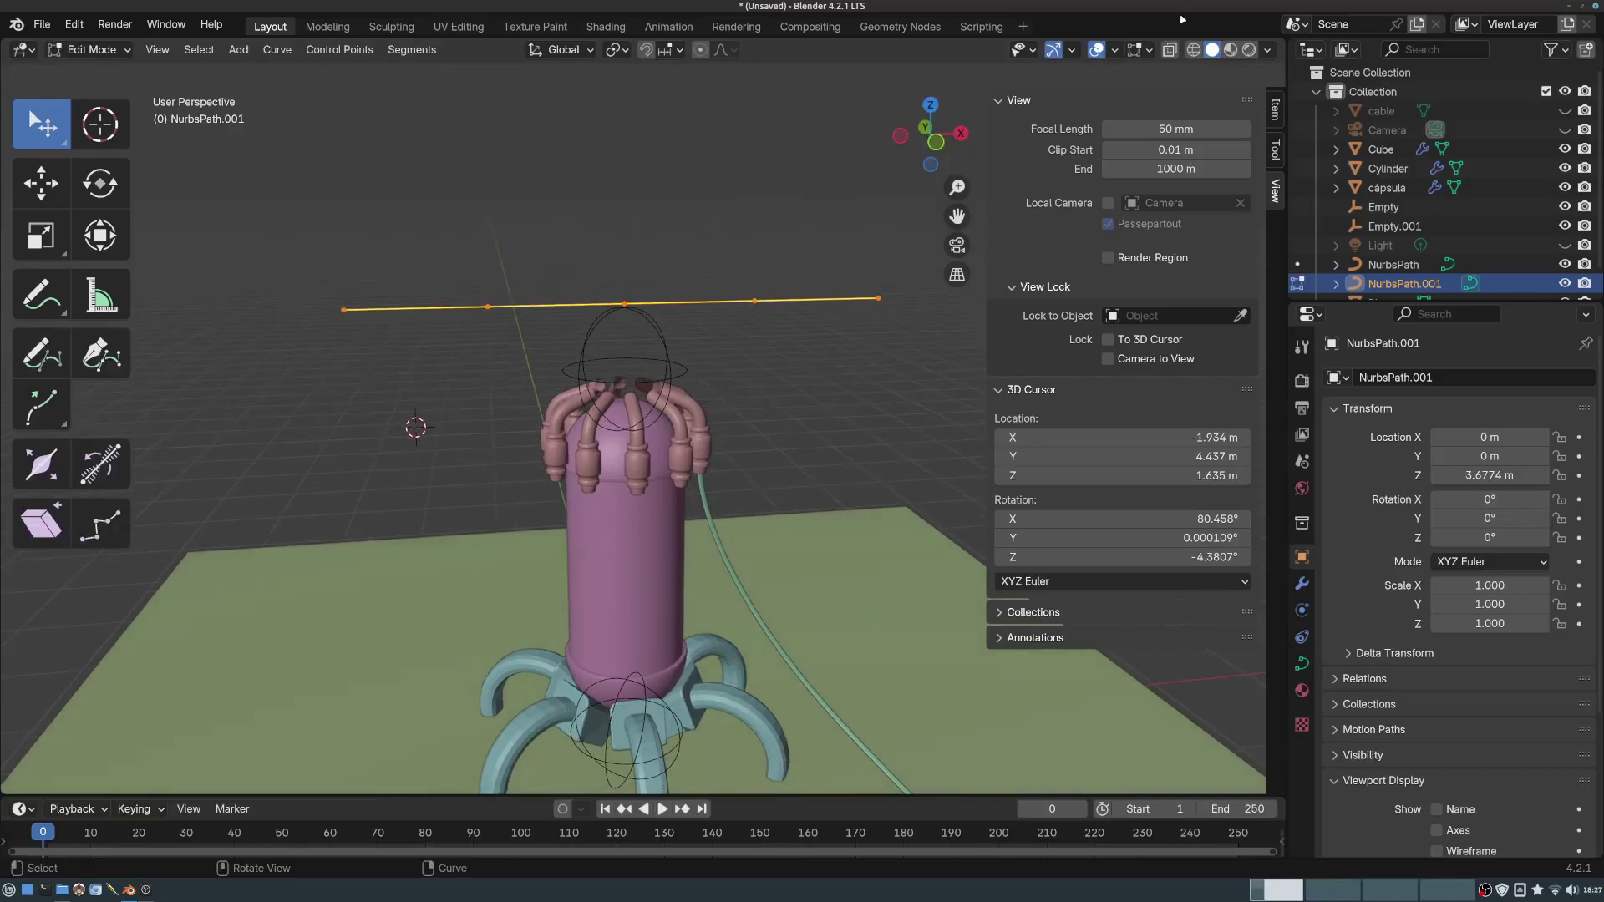
left_click(1150, 52)
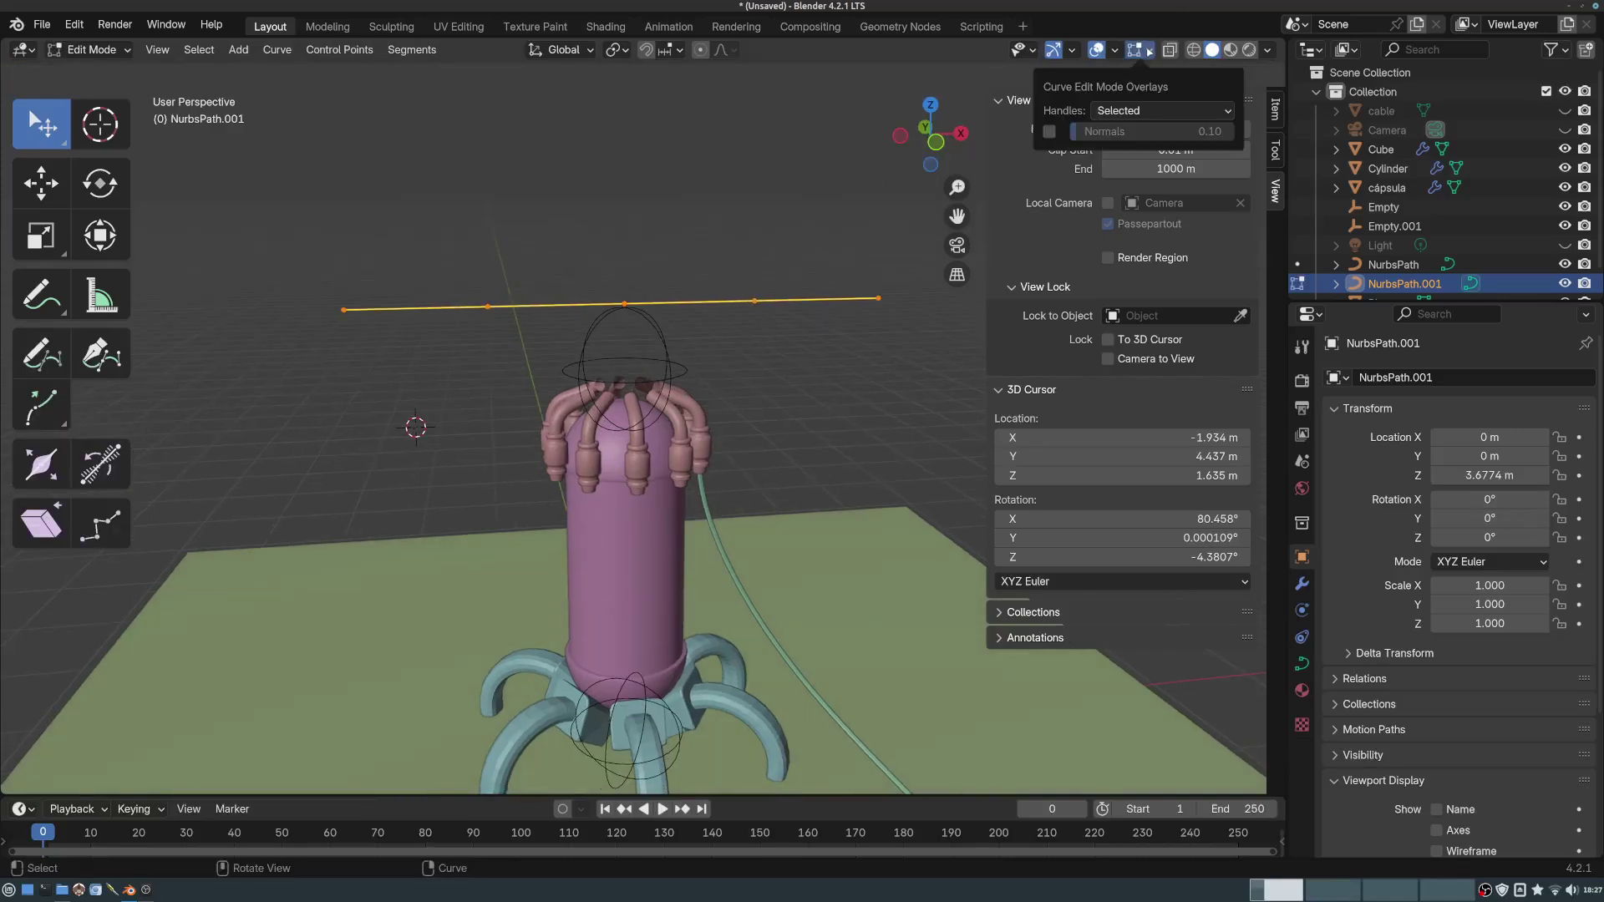
left_click(1049, 131)
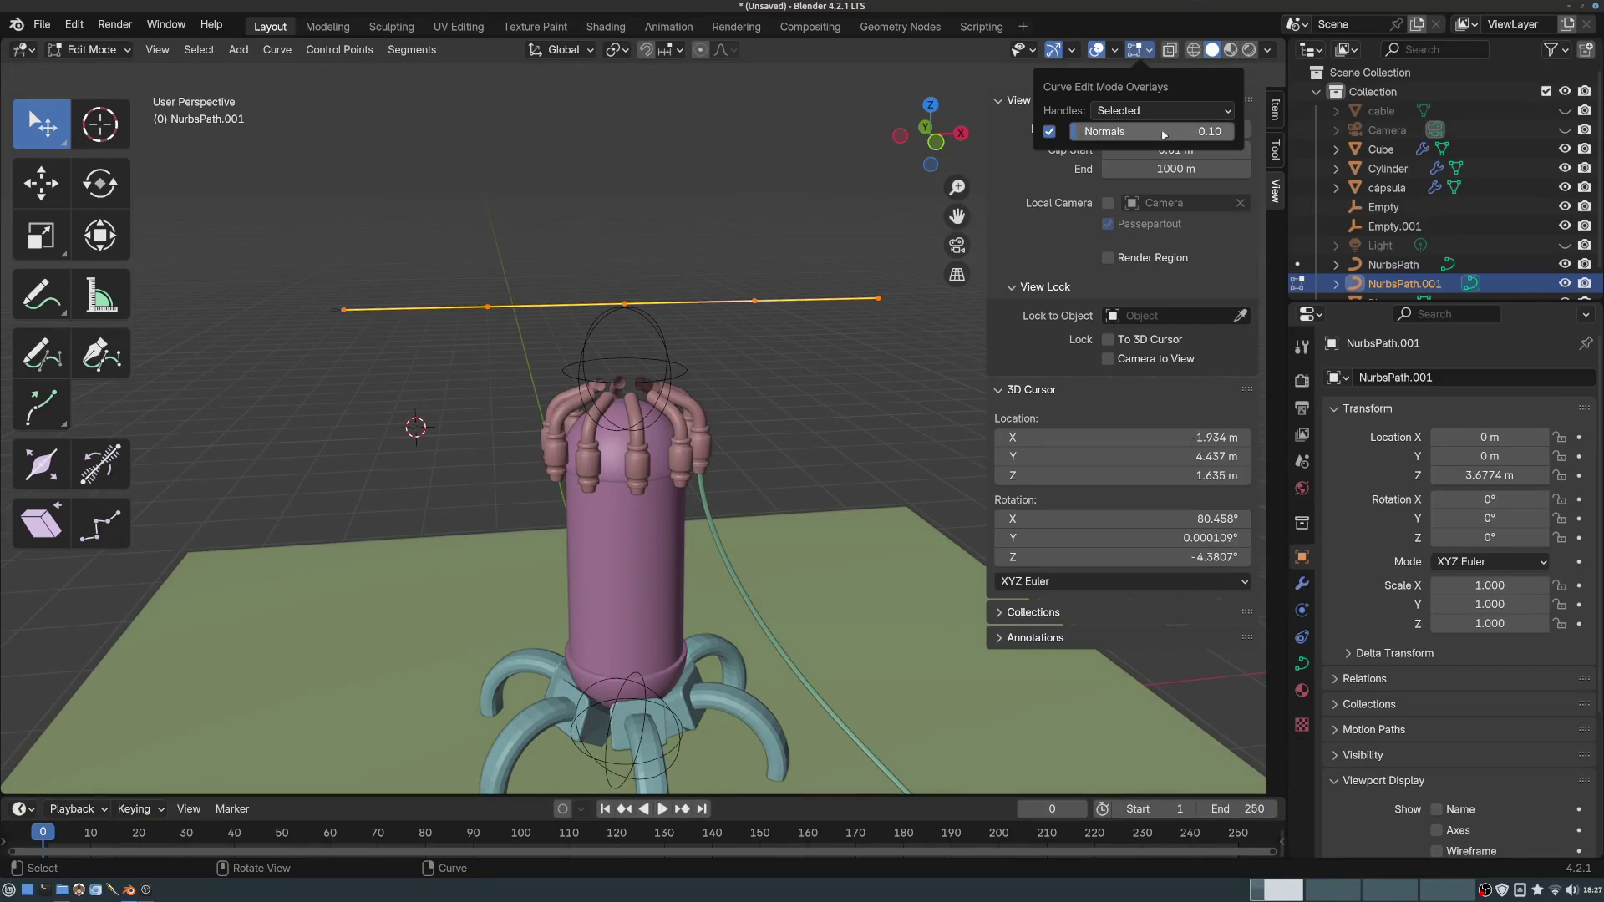
- Move the path's first end point to the capsule's top, about 1.92 m in X, -0.54 m in Y and -0.43 m in Z
middle_click_drag(617, 247, 639, 391)
scroll(608, 291, "up", 2)
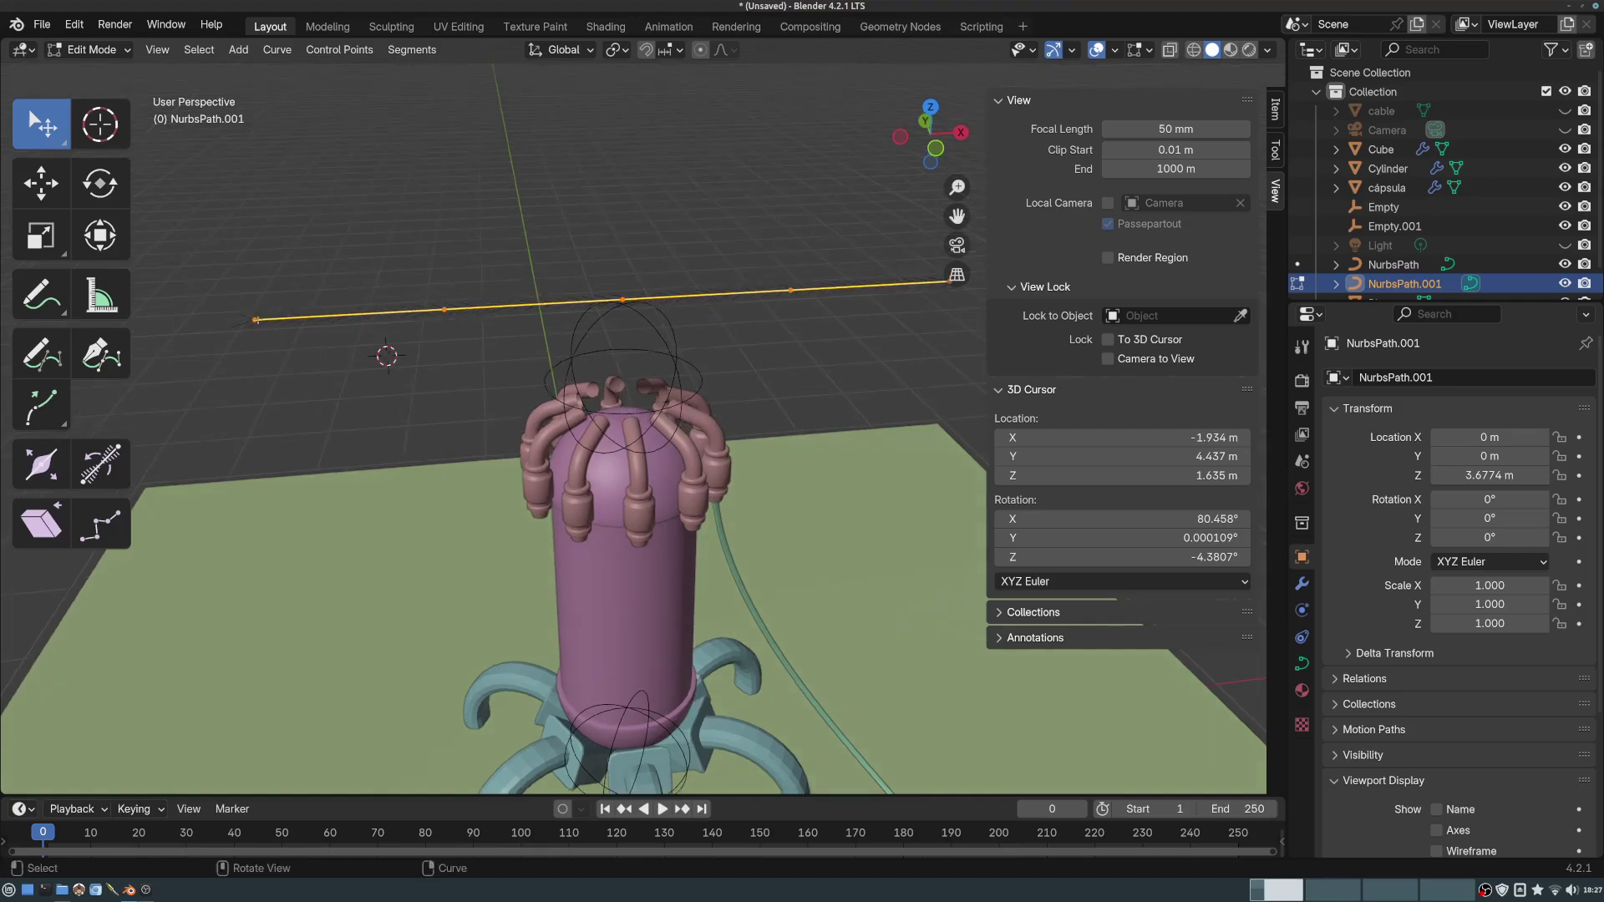
left_click(257, 320)
key("g")
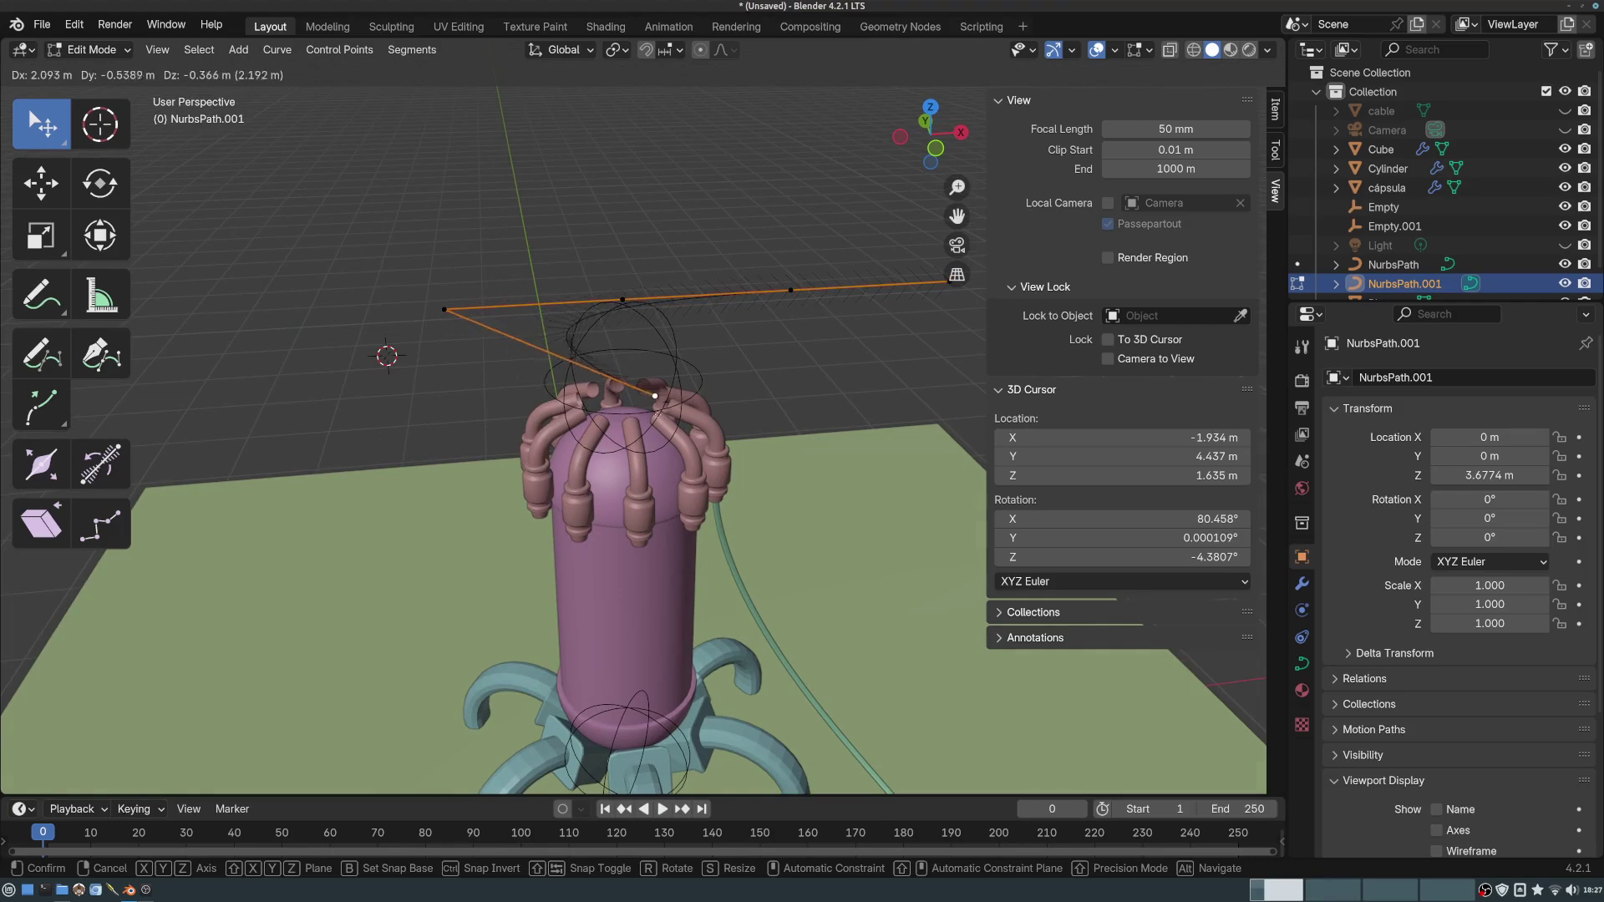
left_click(606, 388)
middle_click_drag(606, 388, 618, 347)
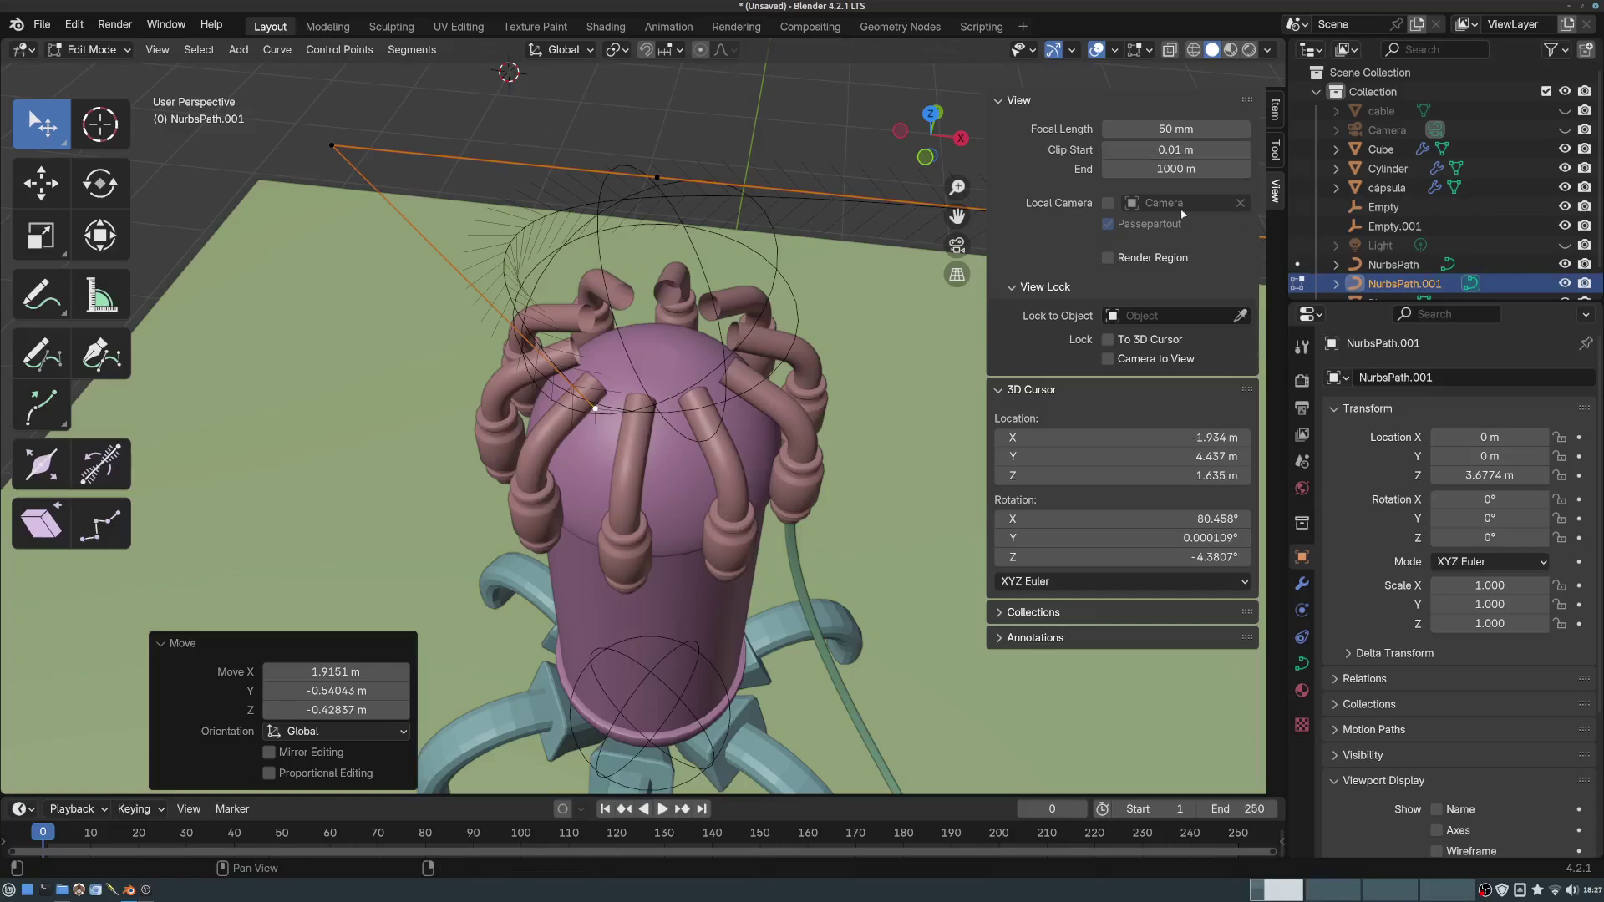
- Centre the moved end point by setting its local X and Y coordinates to 0 m
left_click(1275, 111)
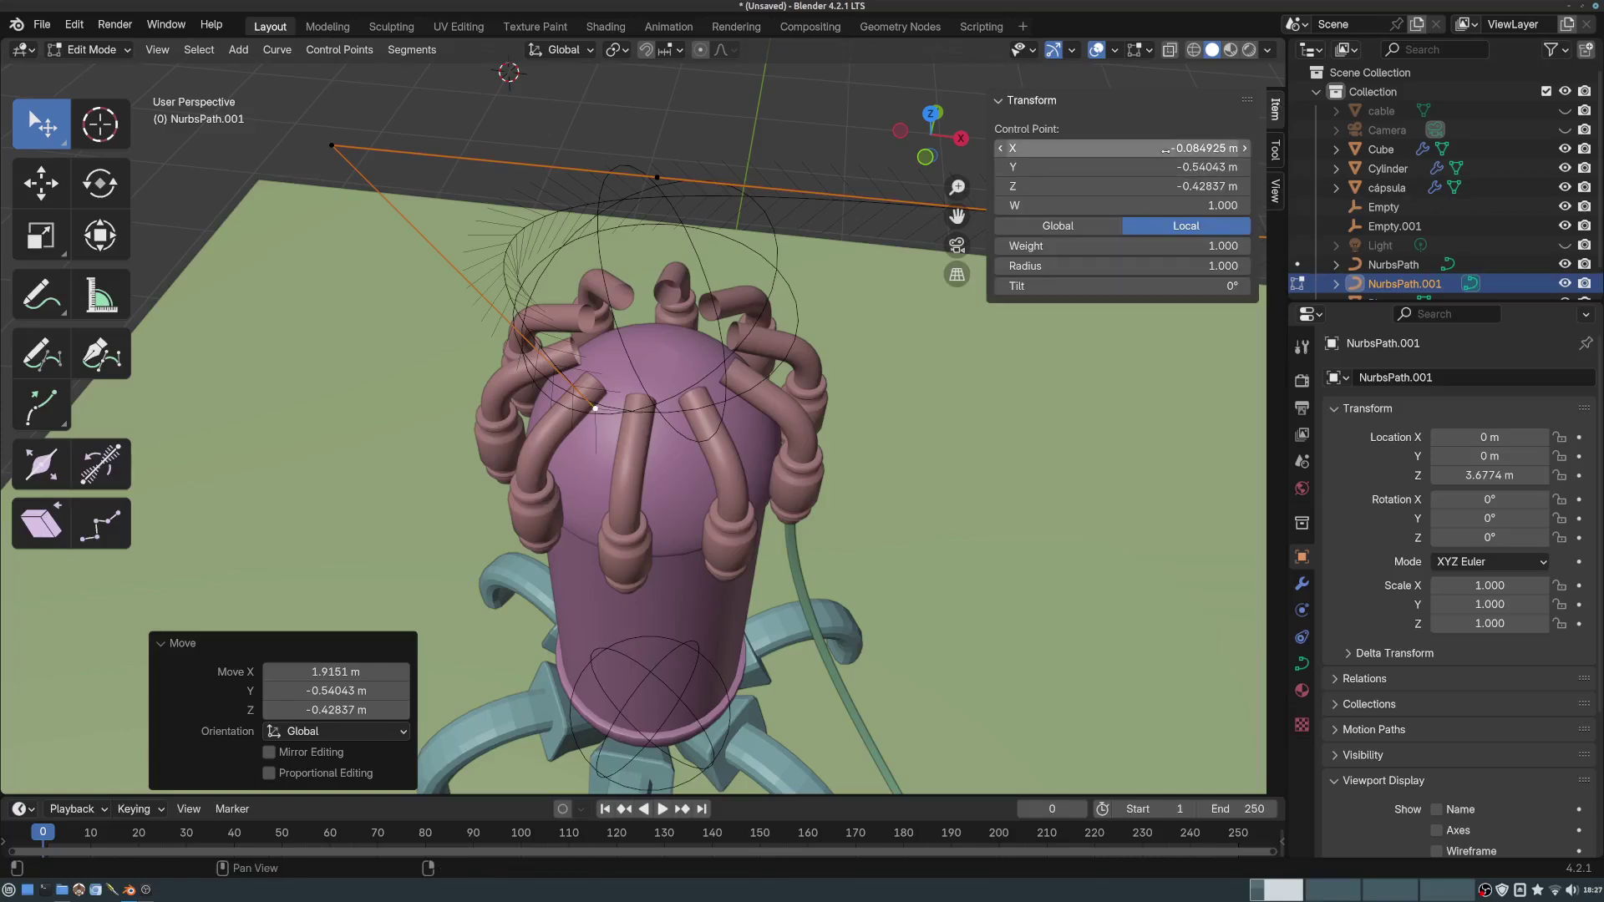
left_click(1171, 150)
type("0")
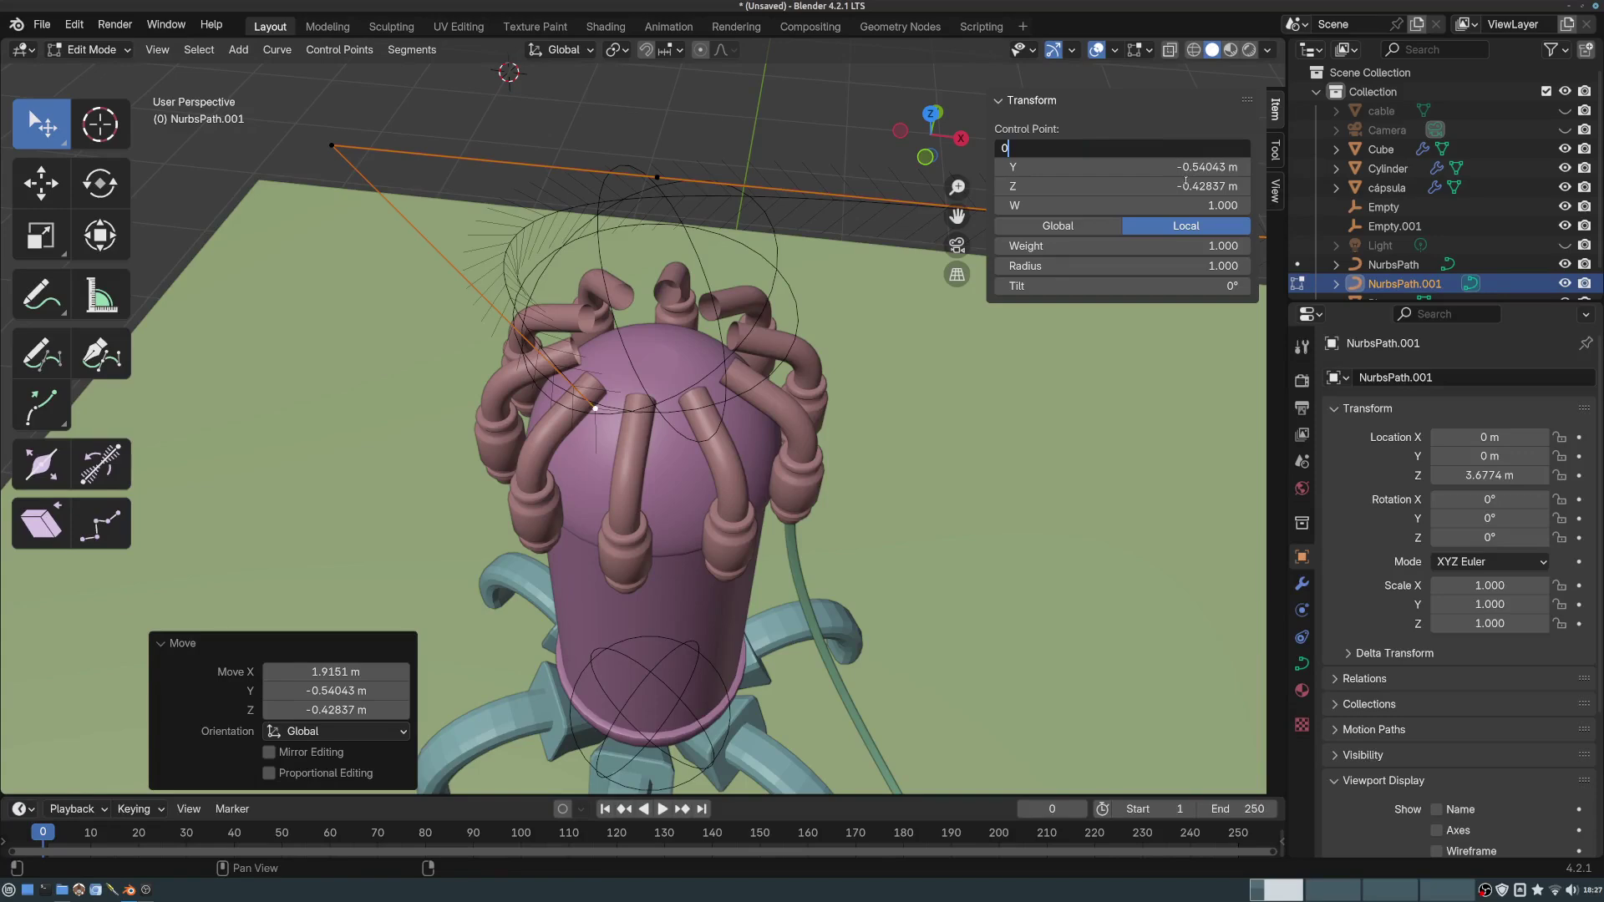
key("Tab")
type("0")
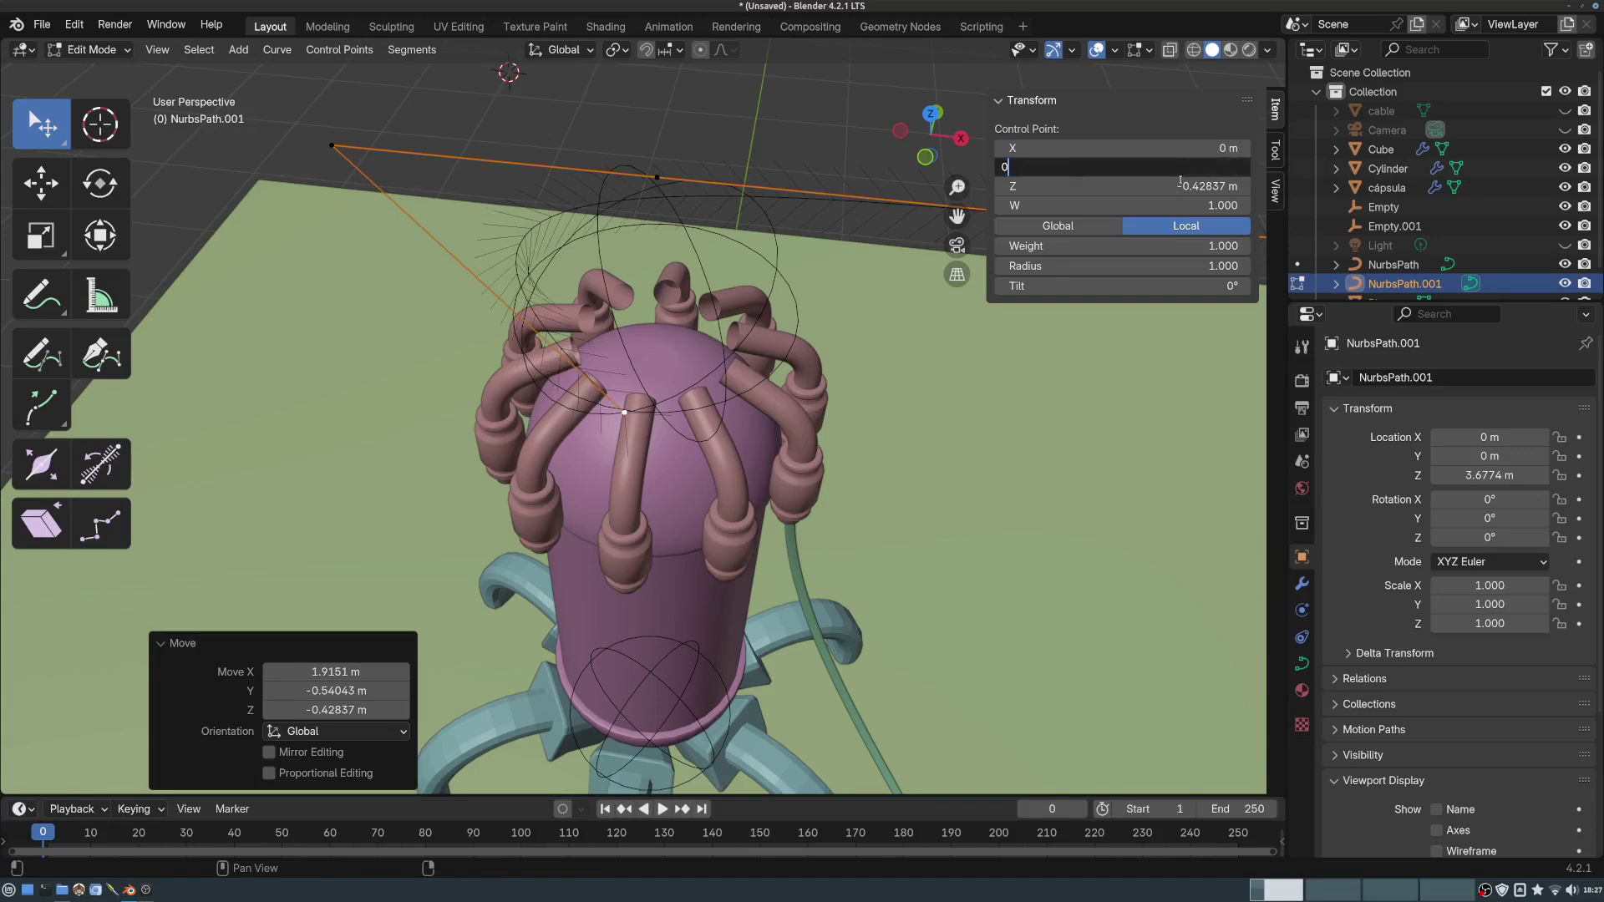
key("Return")
- Lower the centred end point along Z onto the top of the capsule's dome
middle_click_drag(777, 316, 769, 274)
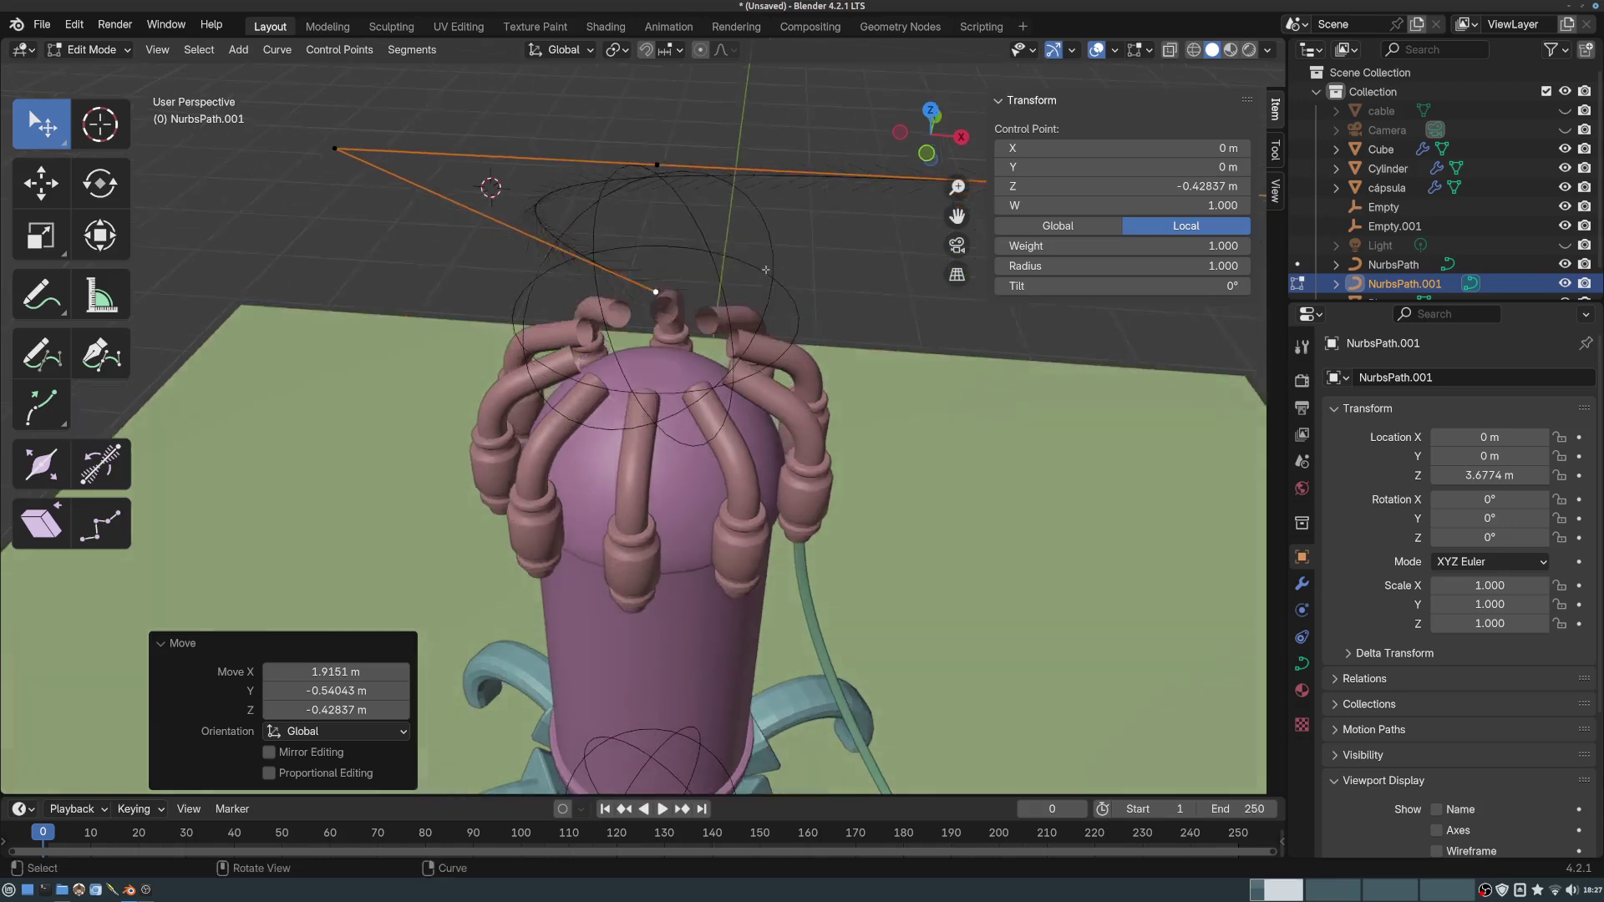
key("g")
key("z")
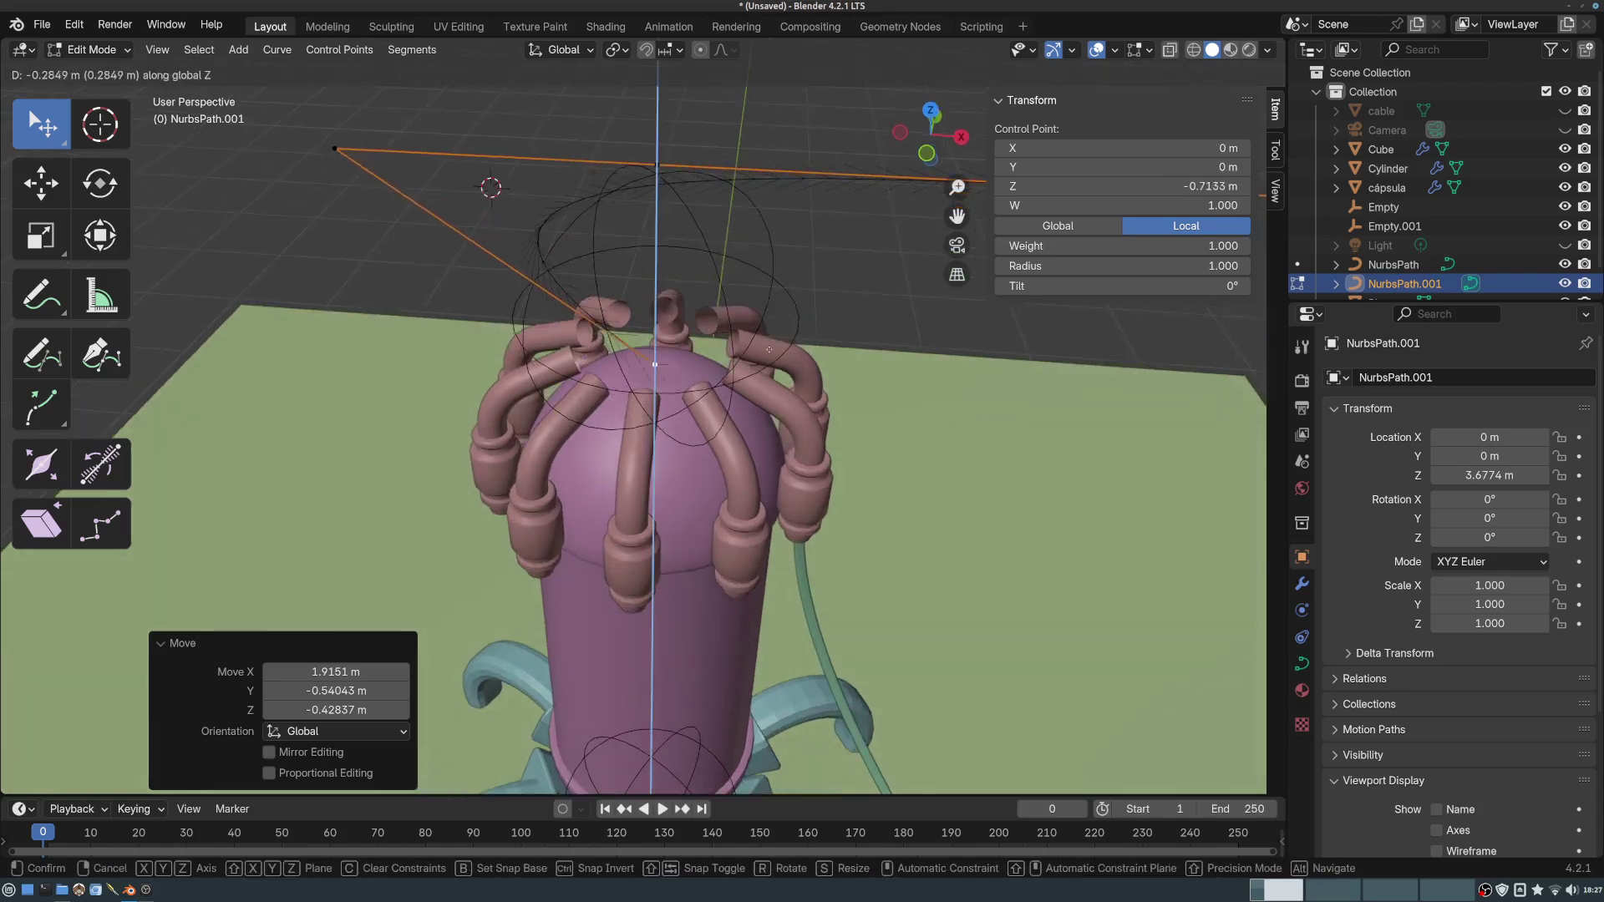
left_click(769, 359)
- Move the path's second control point directly above the centred point on the capsule's dome
left_click(343, 152)
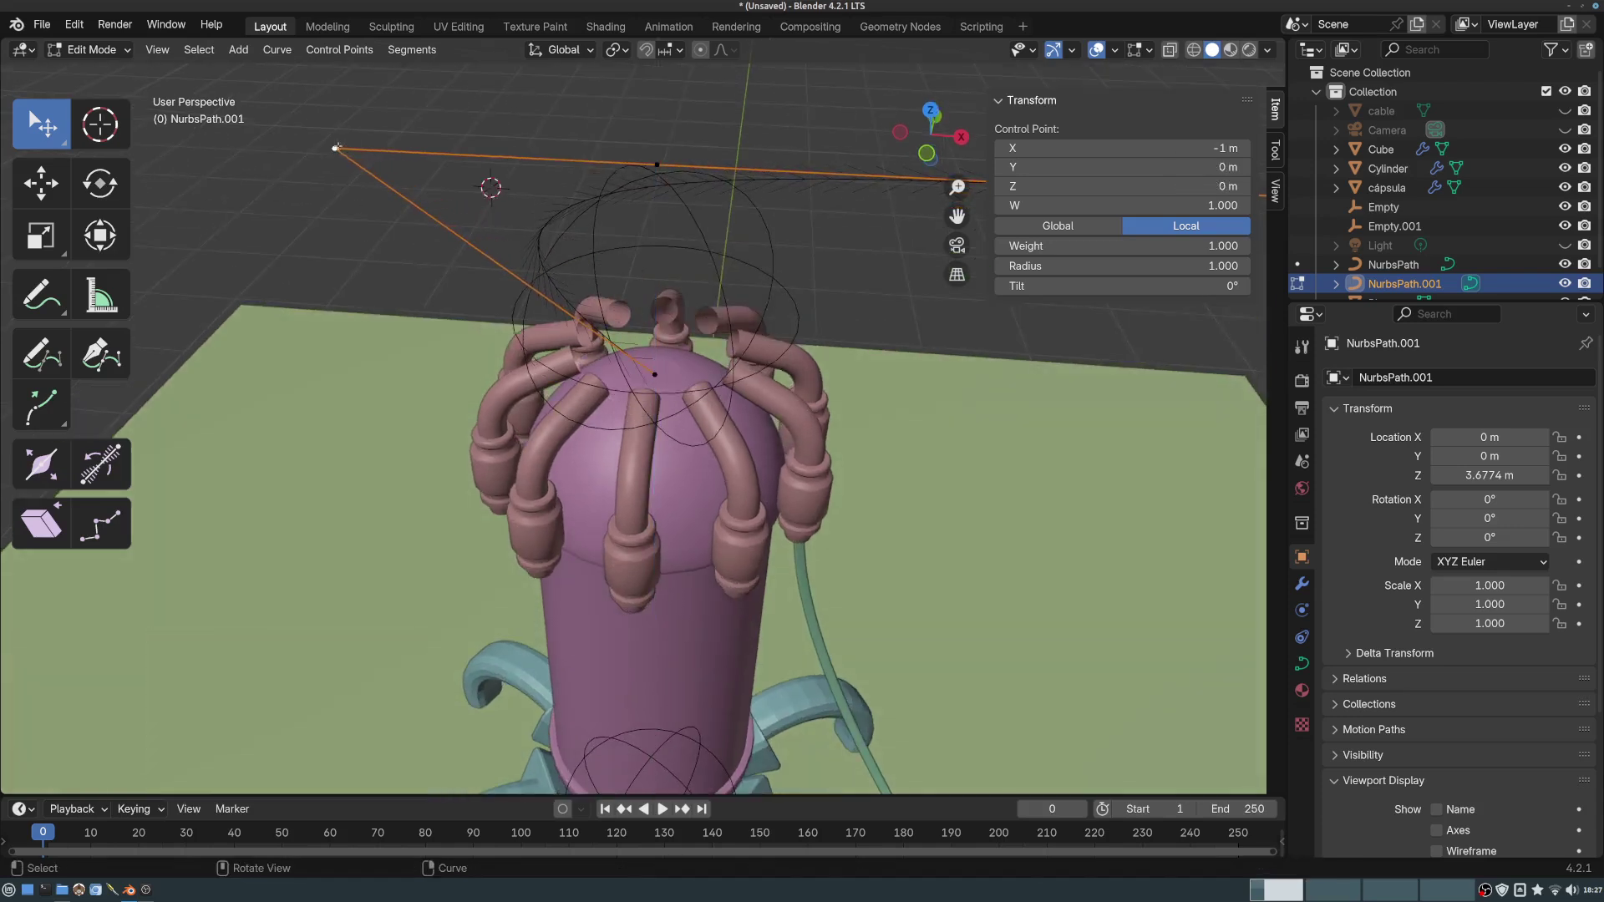
key("g")
left_click(653, 256)
- Move the path's middle control point to about -0.47 m in X, 0.30 m in Y and 0.14 m in Z, local
left_click(658, 167)
scroll(771, 171, "down", 5)
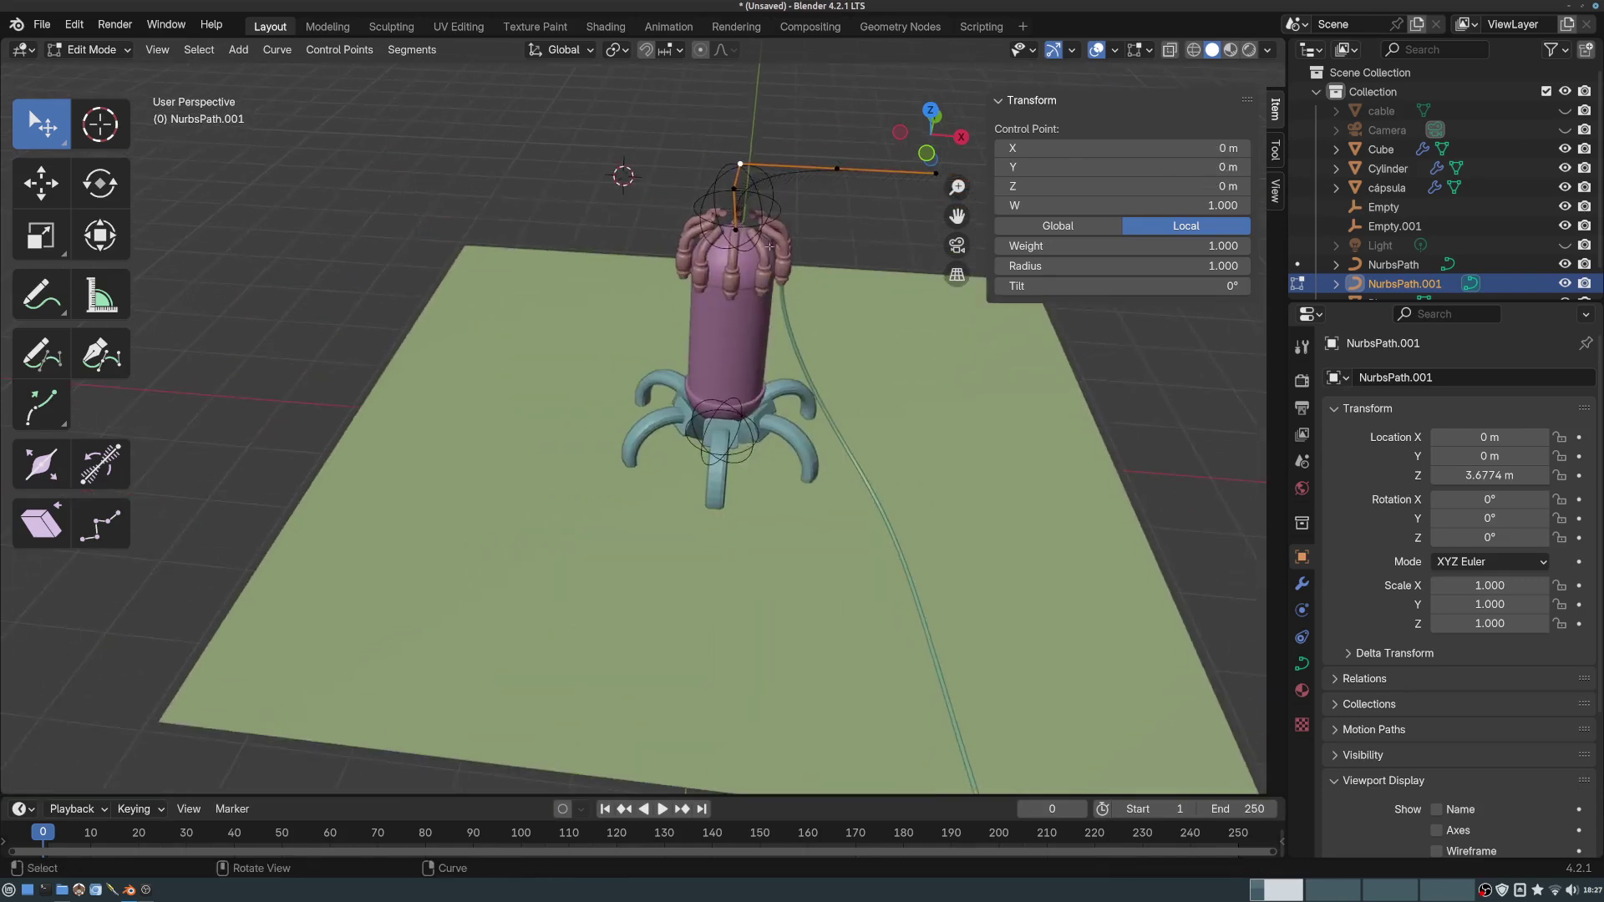
middle_click_drag(776, 274, 835, 310, "shift")
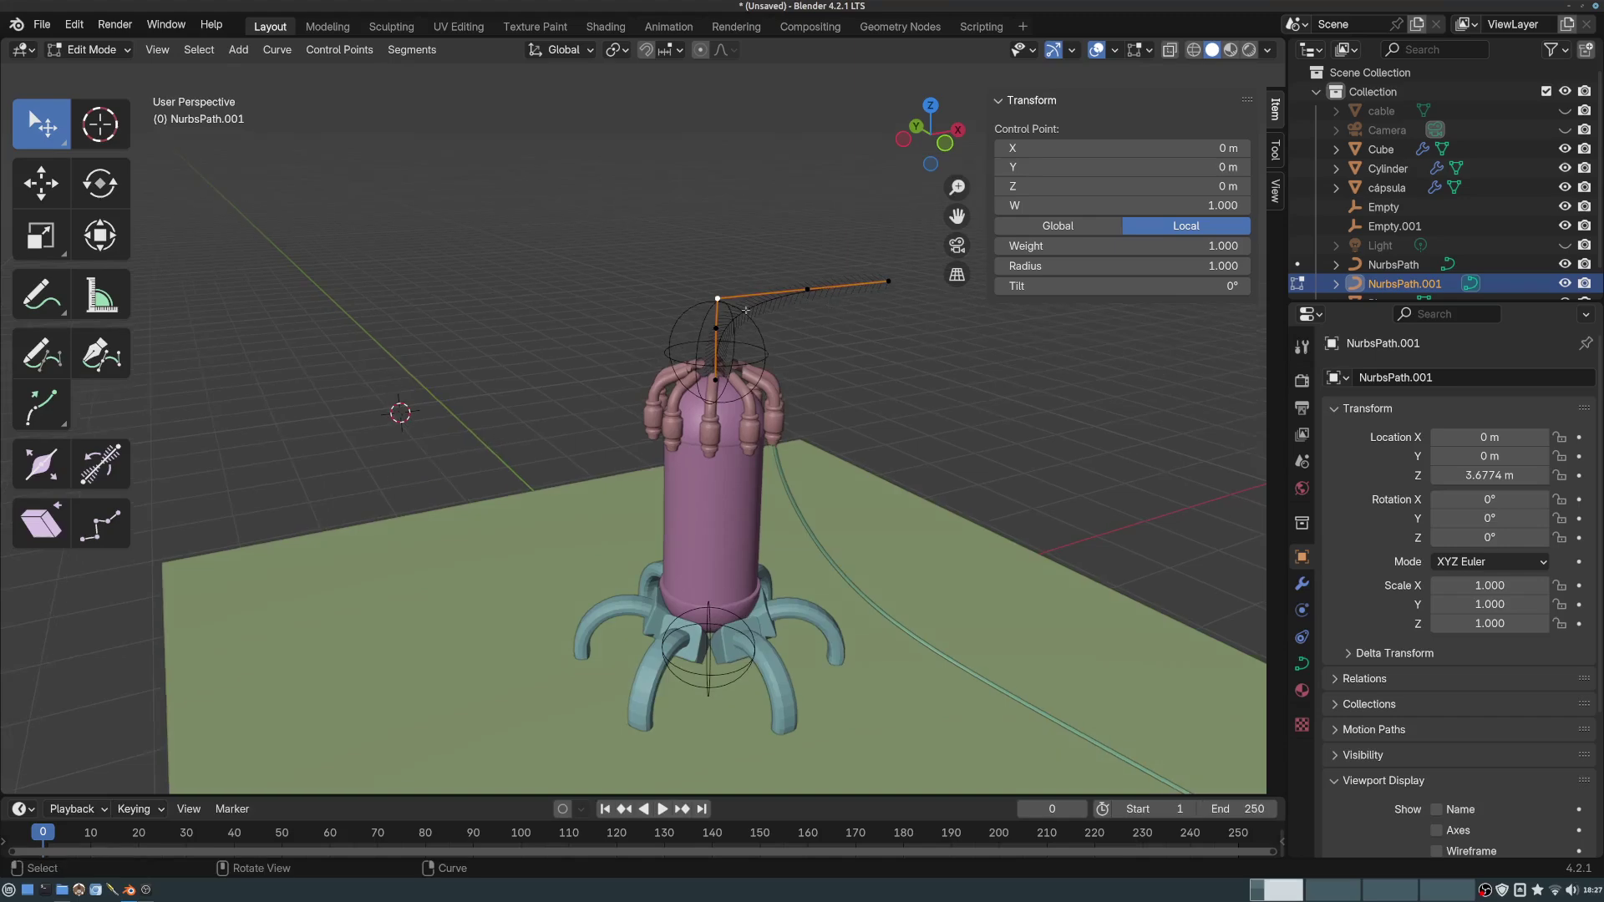
key("g")
left_click(658, 285)
- Move the fourth control point and the free end point across to the capsule's other side, dropping the end towards the ground
left_click(807, 290)
key("g")
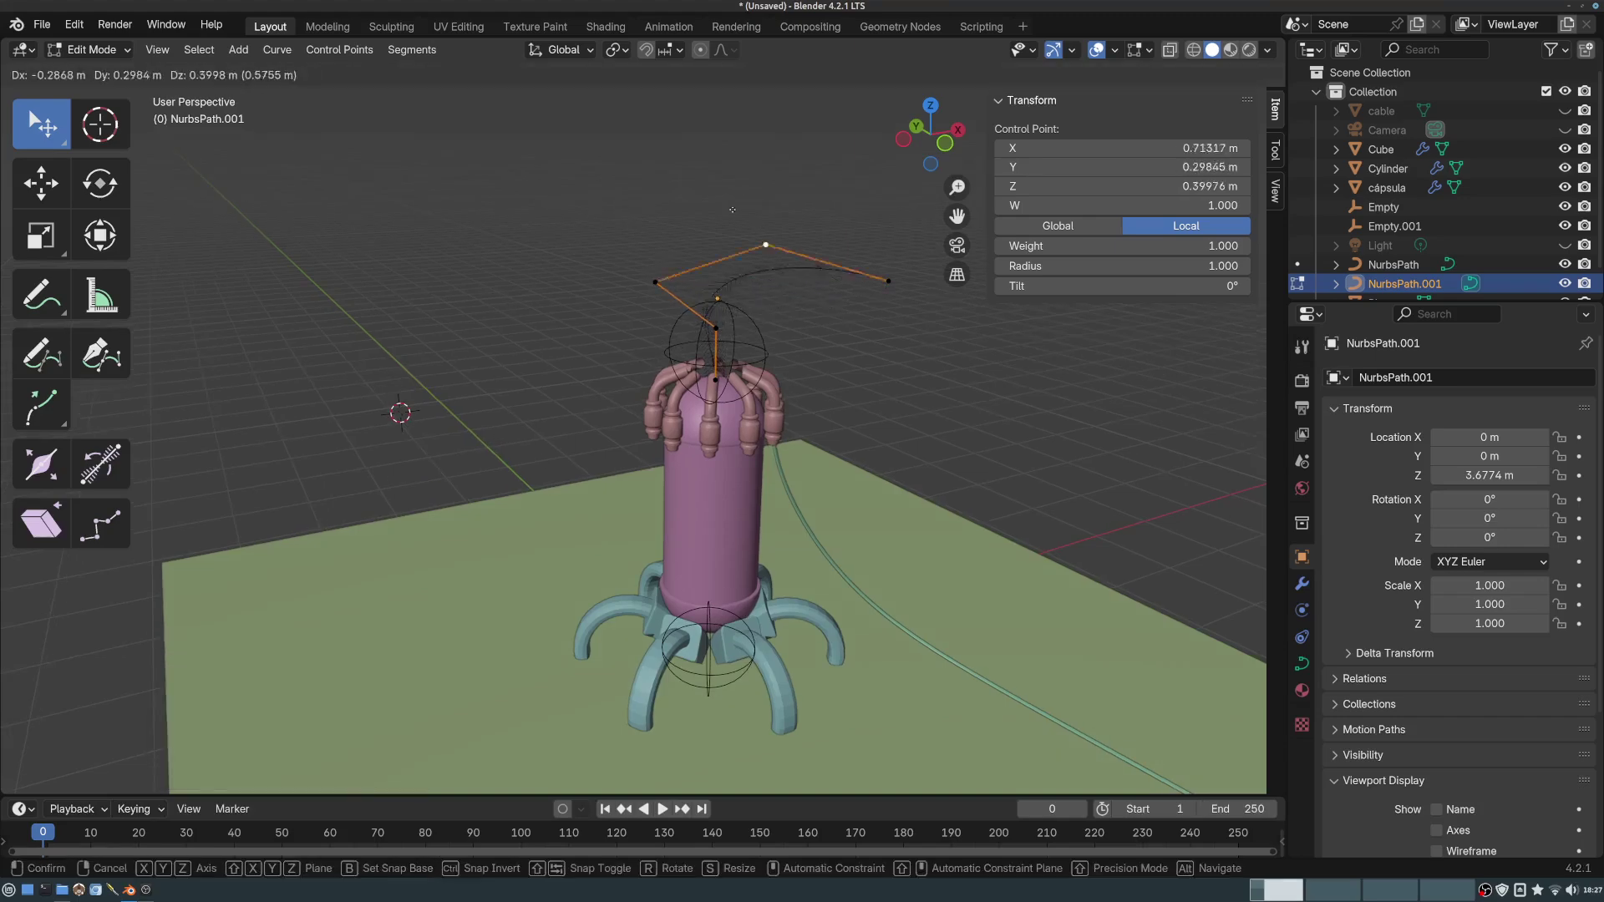
left_click(566, 224)
left_click(887, 281)
key("g")
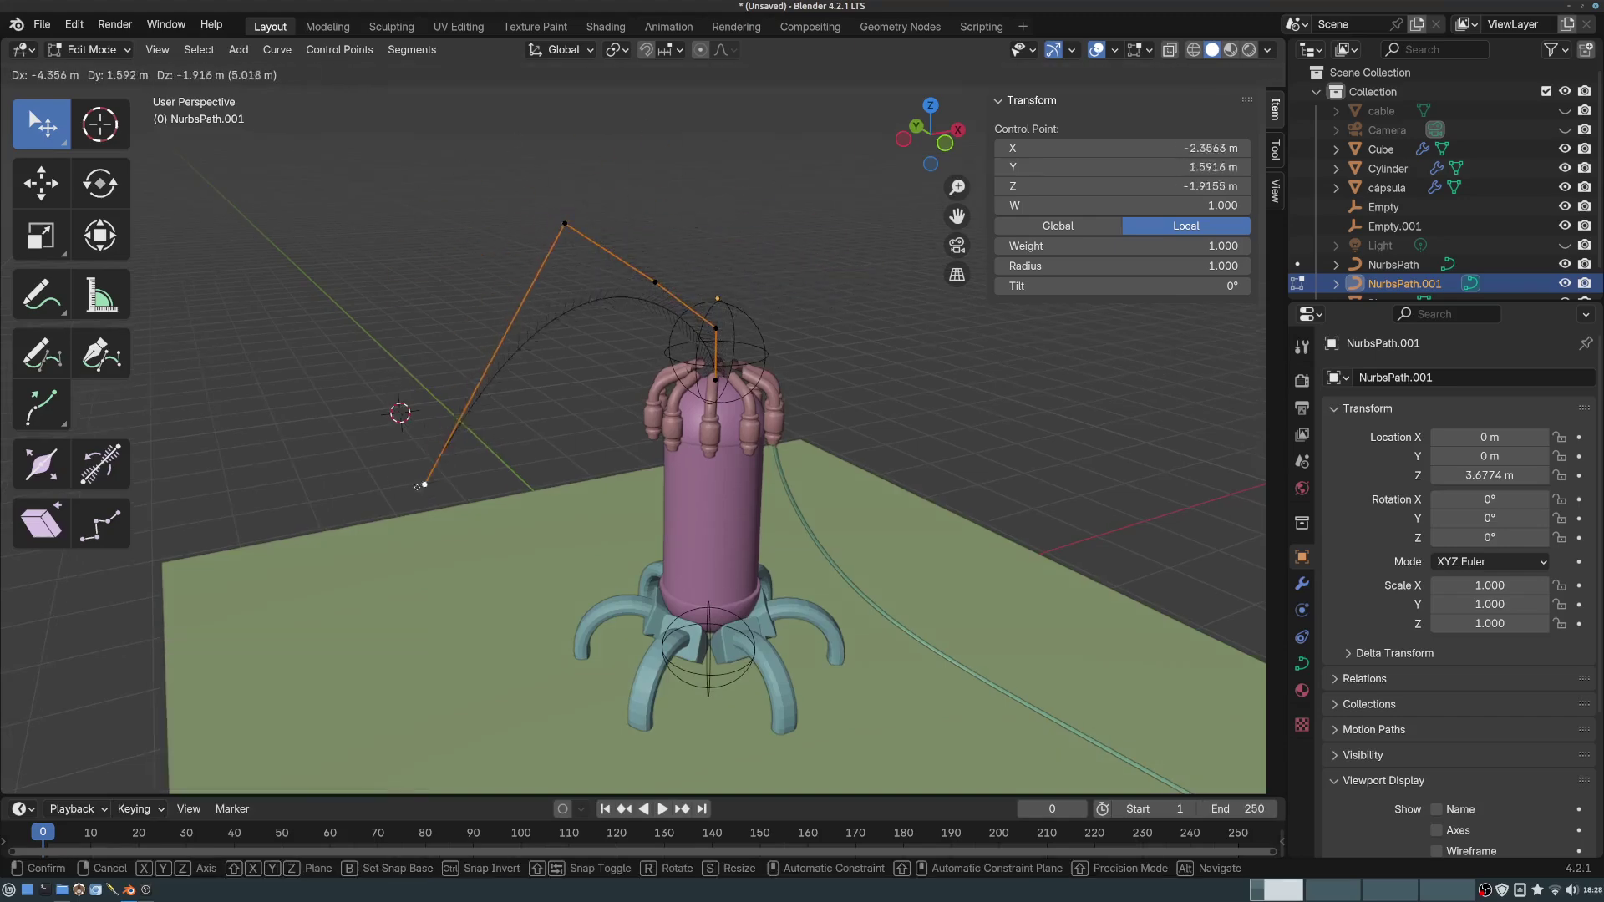
left_click(560, 242)
- Reshape the arch by lowering the fourth control point, raising the third and shifting the second to about 0.07, -0.16, -0.32 m local
left_click(563, 227)
key("g")
left_click(572, 261)
left_click(666, 285)
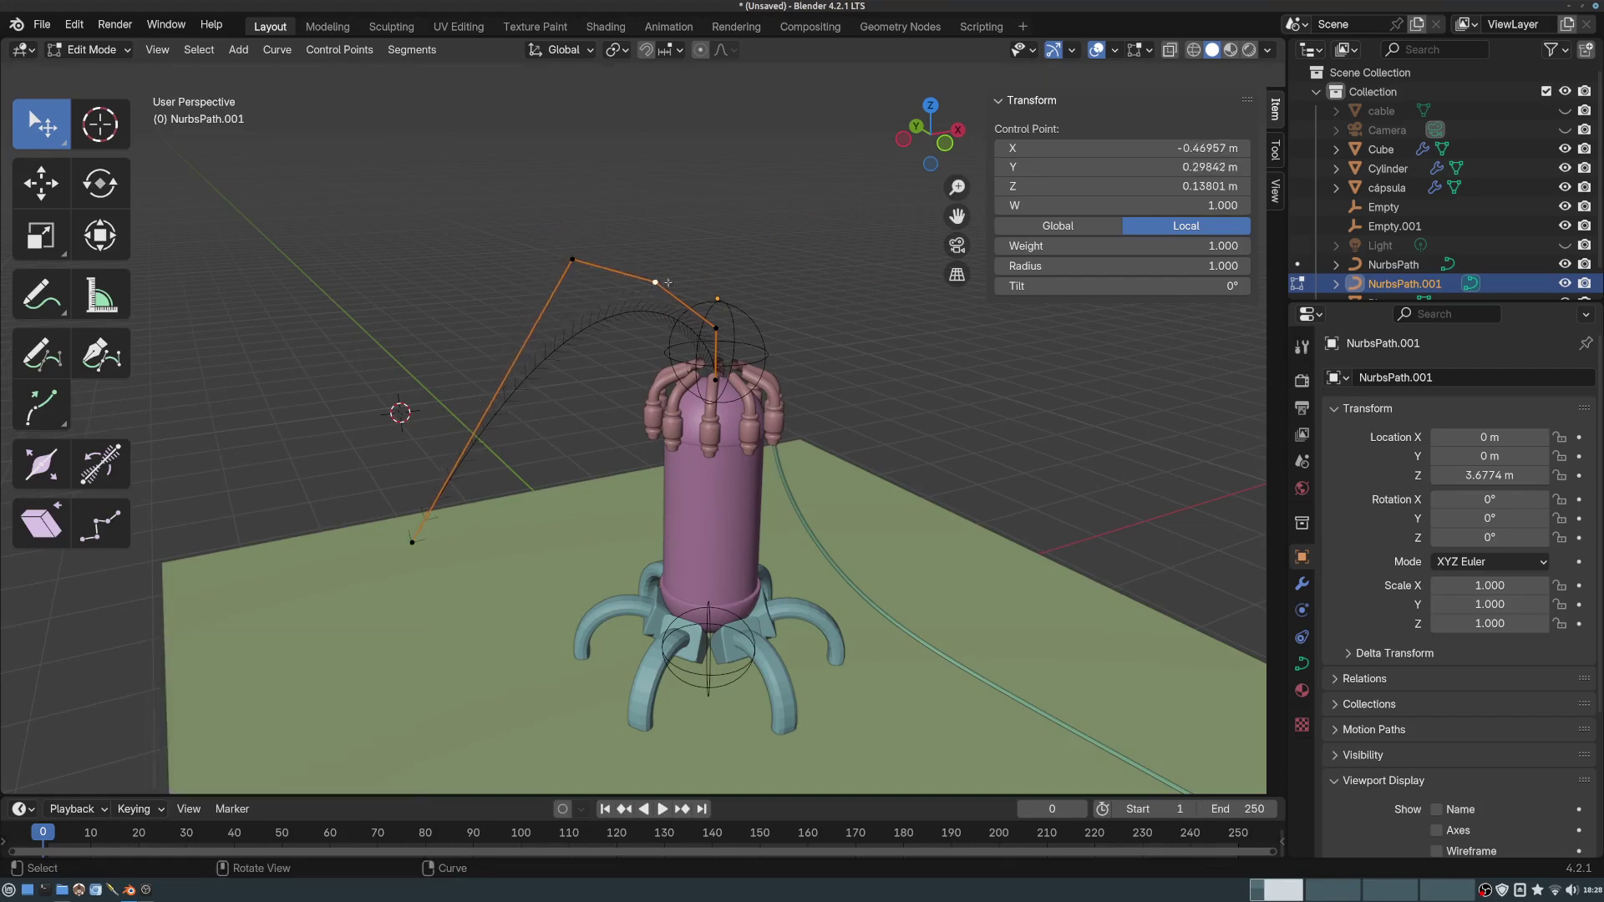
key("g")
left_click(707, 254)
left_click(720, 325)
key("g")
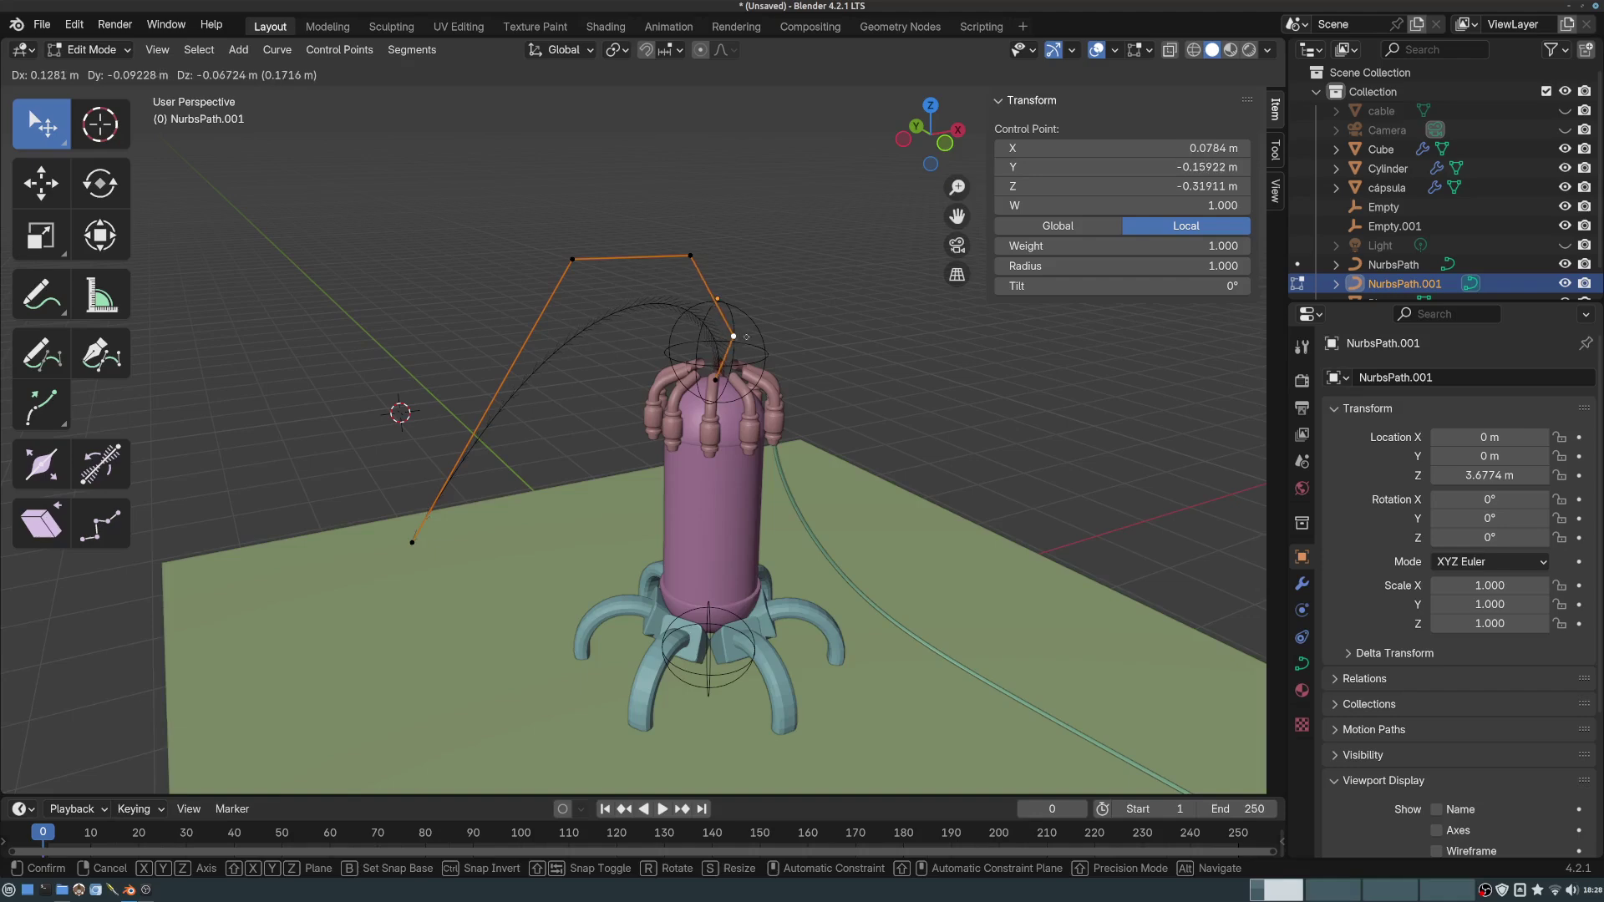
left_click(764, 308)
- Move the fourth control point to about -0.73, 1.02, 0.55 m and the free end point to about -1.58, 0.72, -2.02 m local
middle_click_drag(763, 308, 700, 272)
middle_click_drag(622, 300, 658, 306)
middle_click_drag(658, 306, 701, 290, "ctrl")
scroll(660, 299, "down", 4)
middle_click_drag(576, 319, 658, 303, "shift")
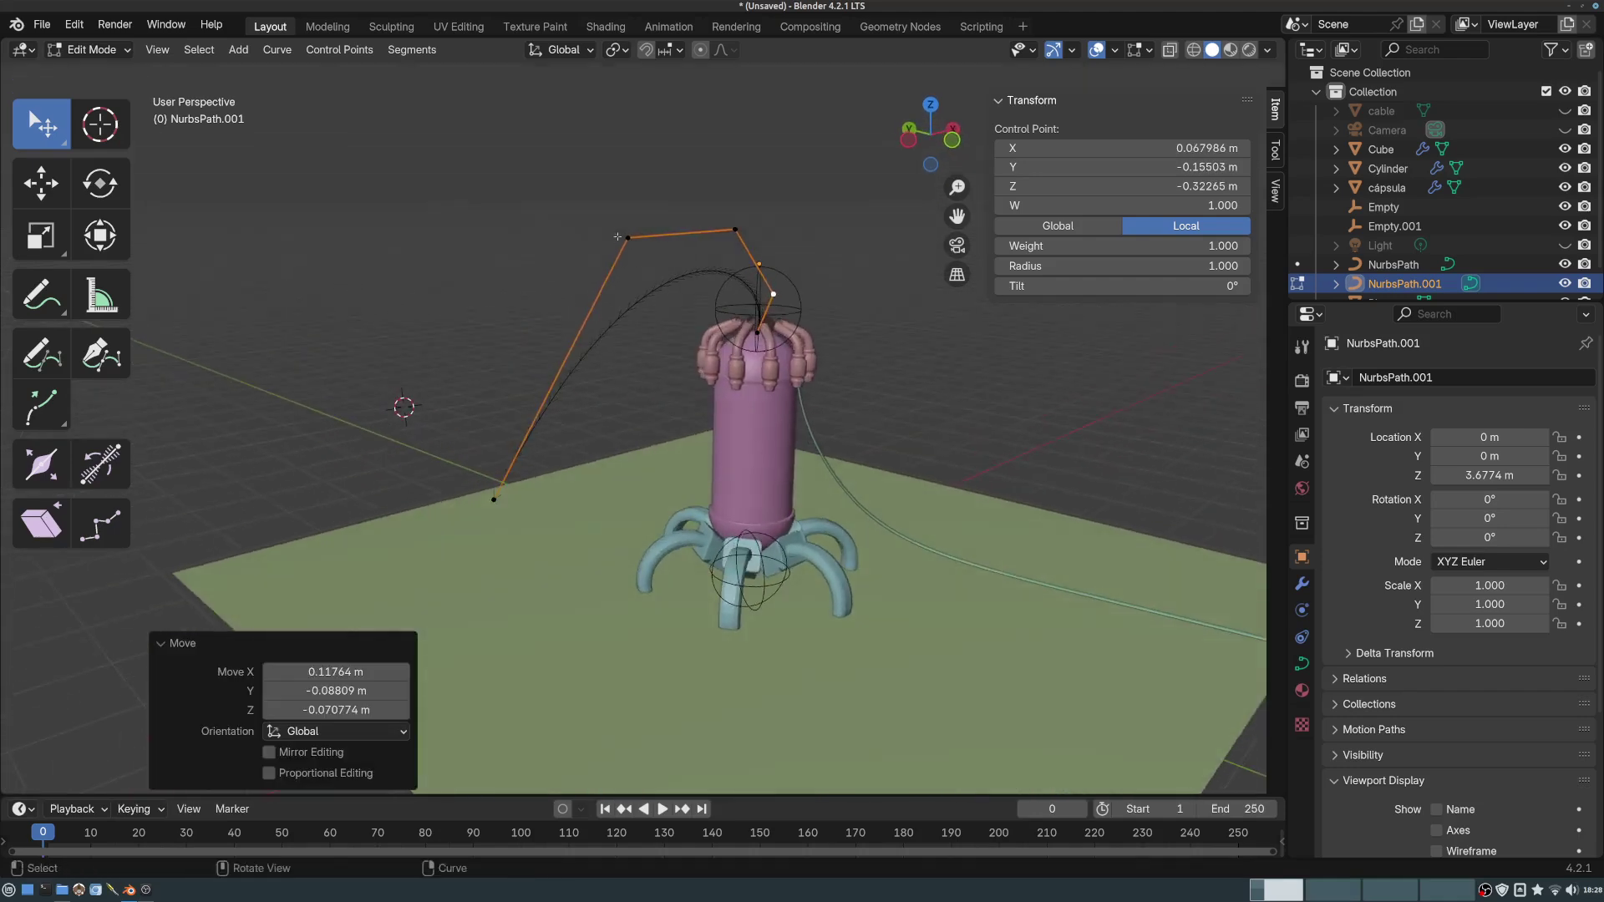
left_click(630, 238)
key("g")
left_click(644, 211)
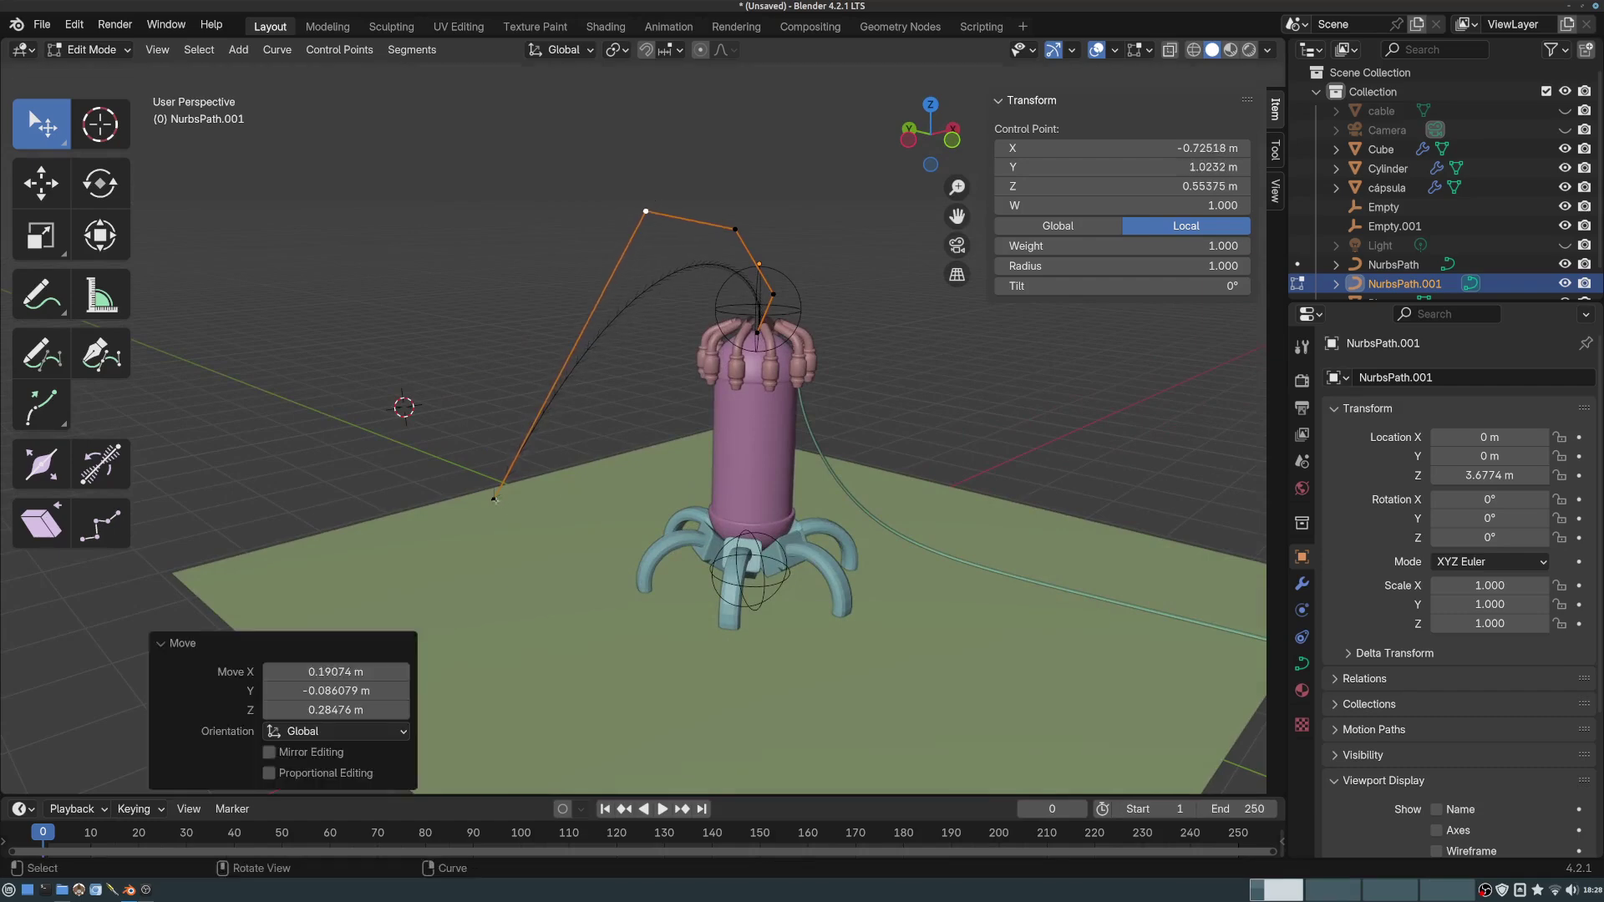
left_click(497, 498)
key("g")
left_click(625, 453)
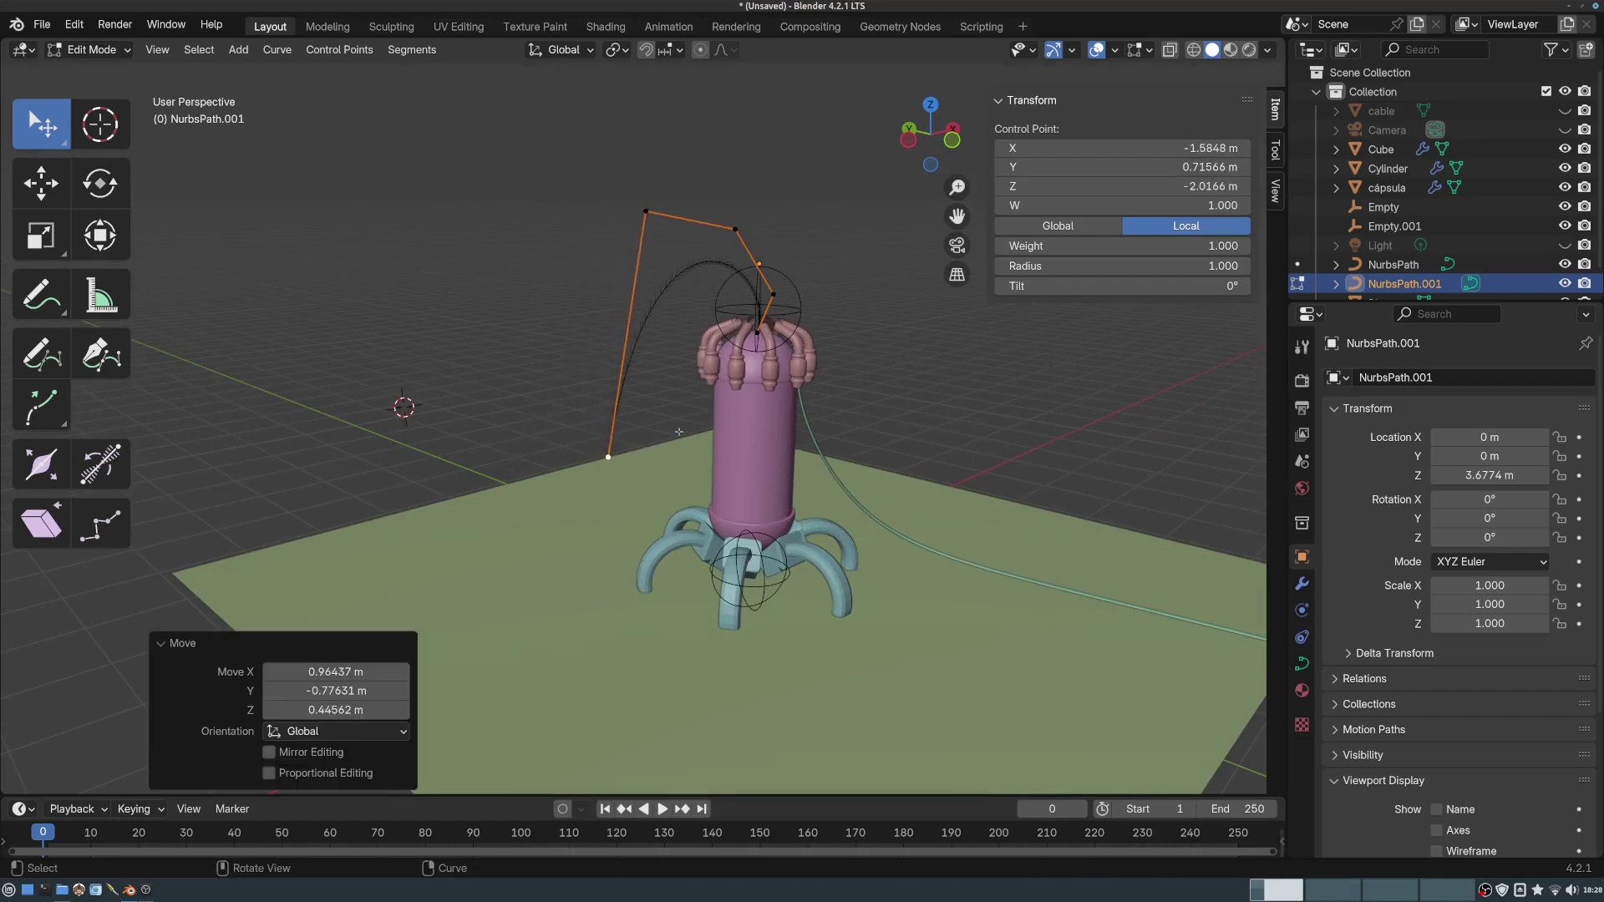
- Extrude the path's free end twice, to about -2.23, 1.11, -2.69 m and out to about -4.46, 1.35, -2.78 m local
key("e")
left_click(613, 493)
middle_click_drag(613, 493, 542, 518)
key("g")
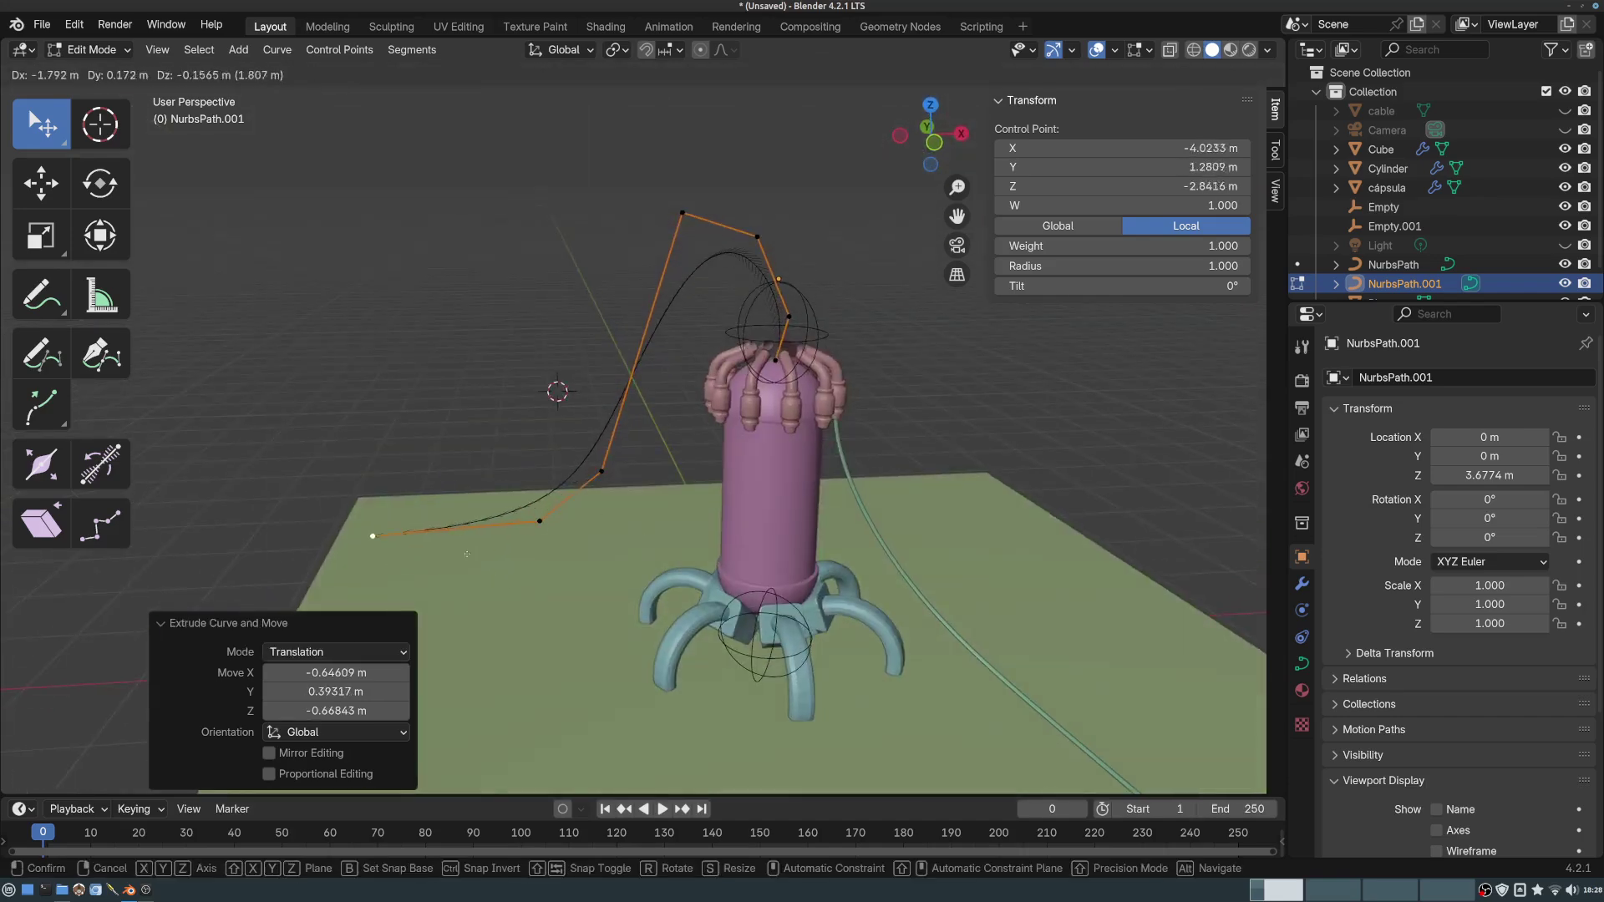
left_click(426, 548)
- Shift the last two control points outward, placing the end at about -4.92, 1.36, -2.95 m local, and return to Object Mode
left_click(534, 528)
key("g")
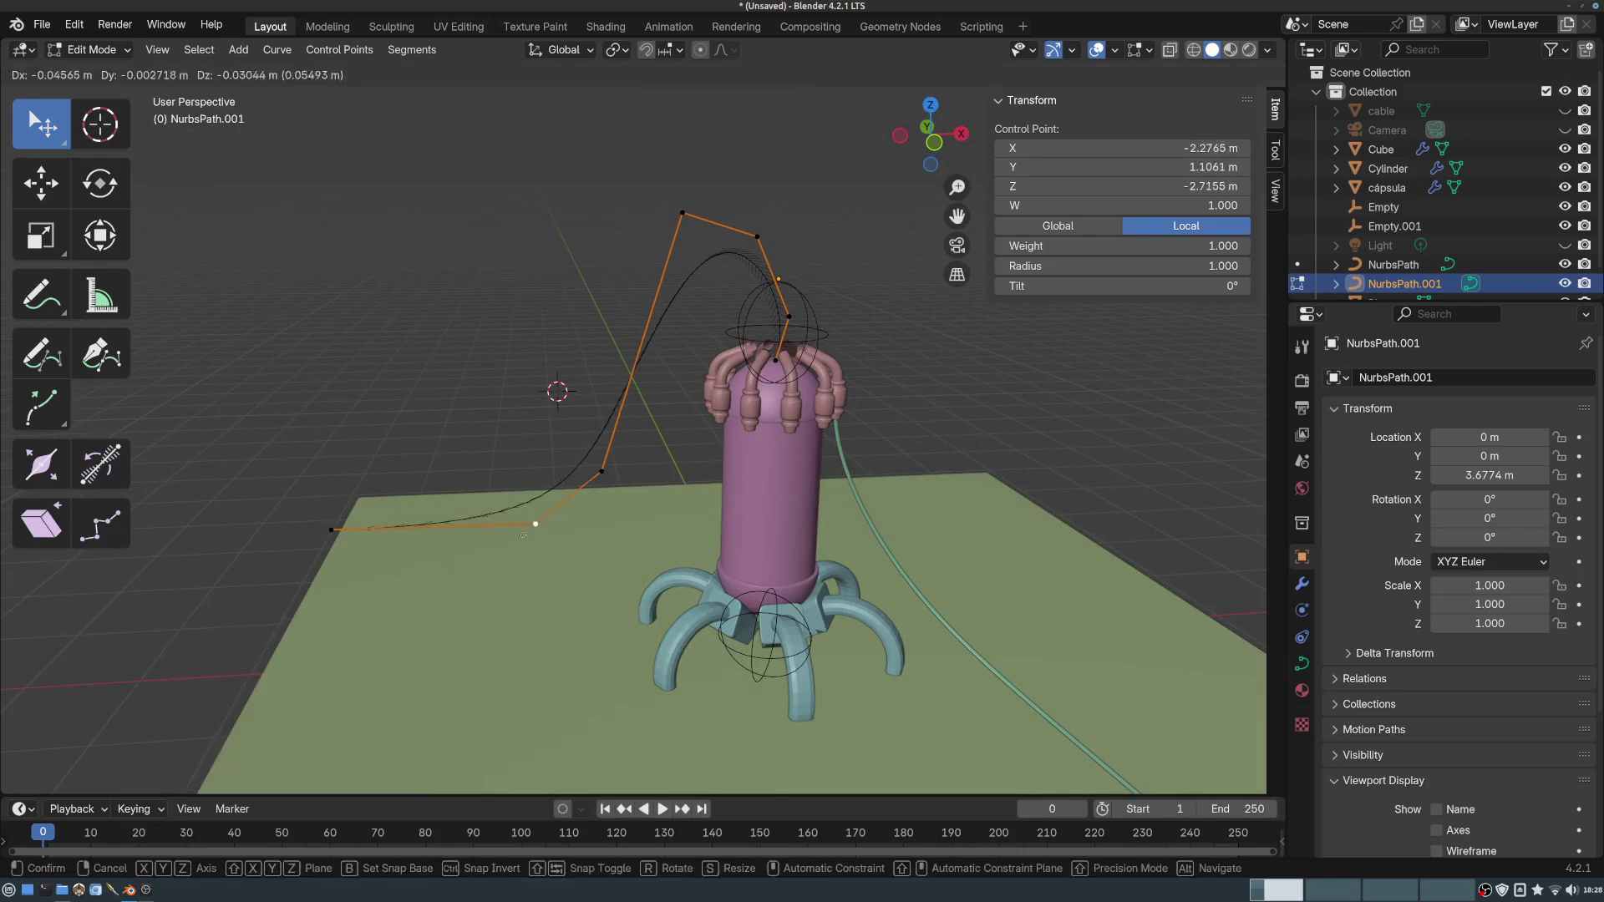
left_click(461, 545)
left_click(332, 529)
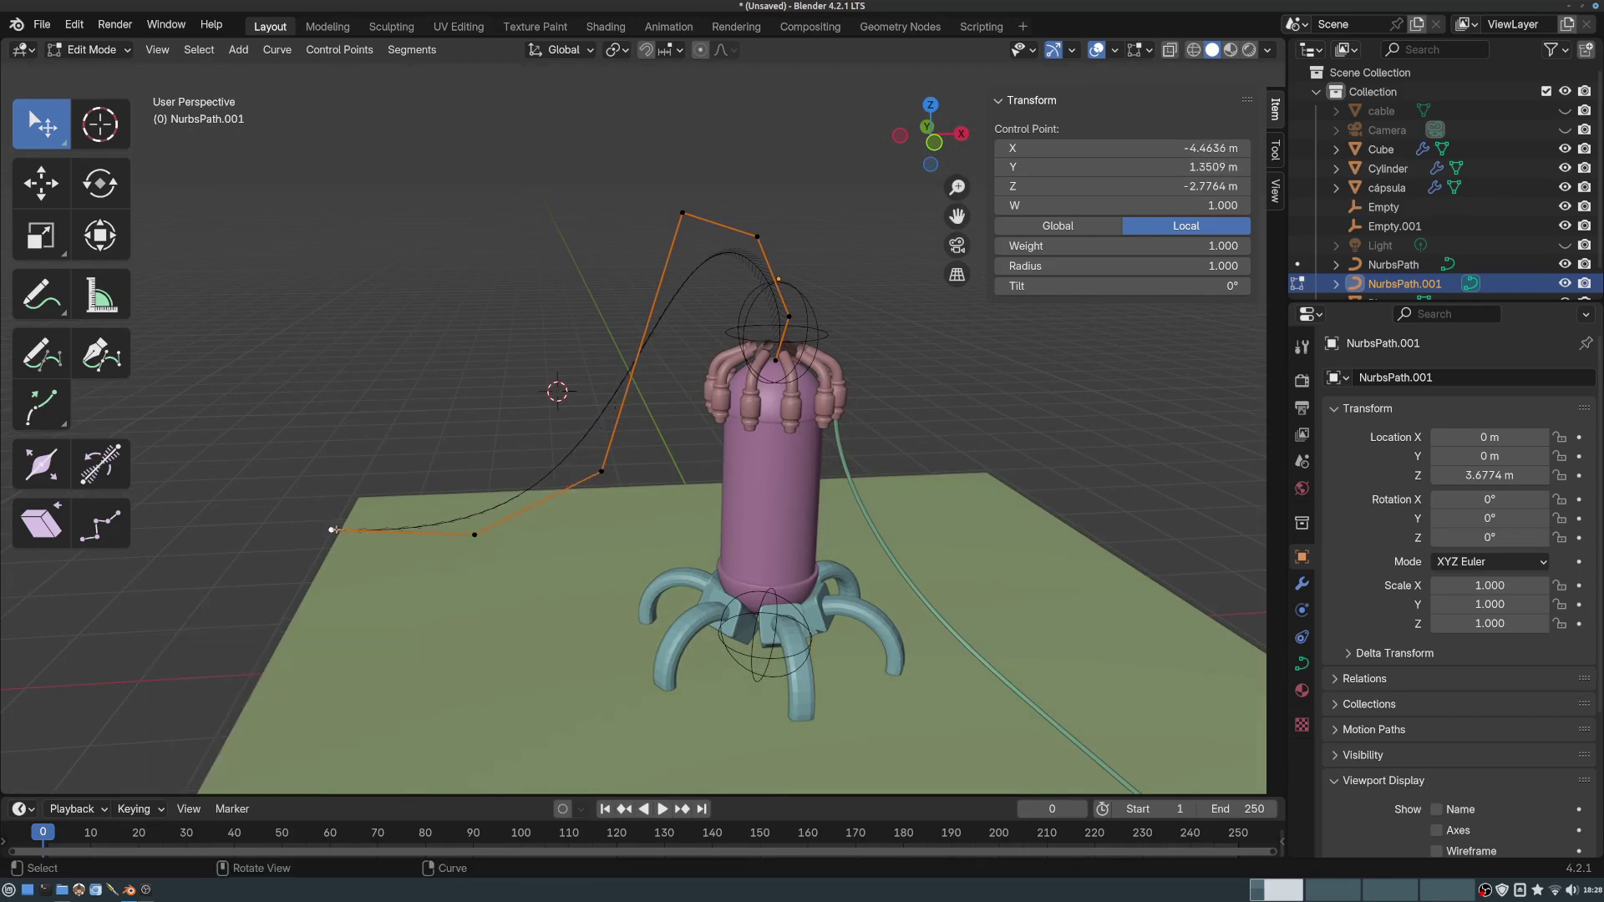
key("g")
left_click(289, 547)
left_click(111, 50)
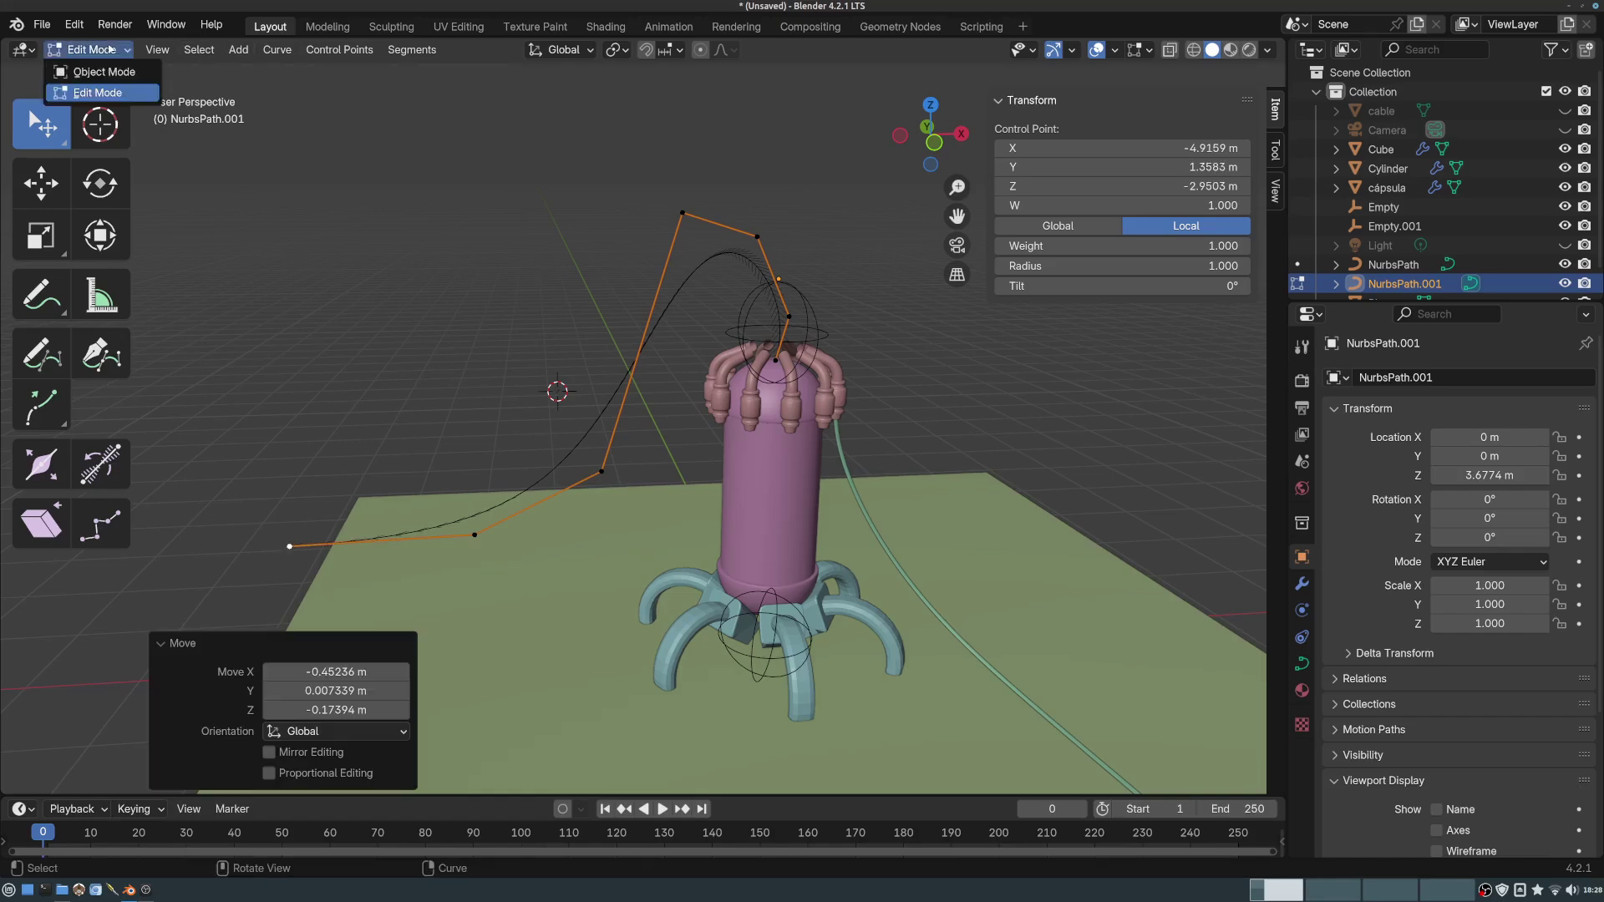
left_click(104, 72)
- Unhide the cable object and move it beside the capsule's top, about -1.15 m in X, 1.34 m in Y and 2.73 m in Z
middle_click_drag(512, 268, 699, 218)
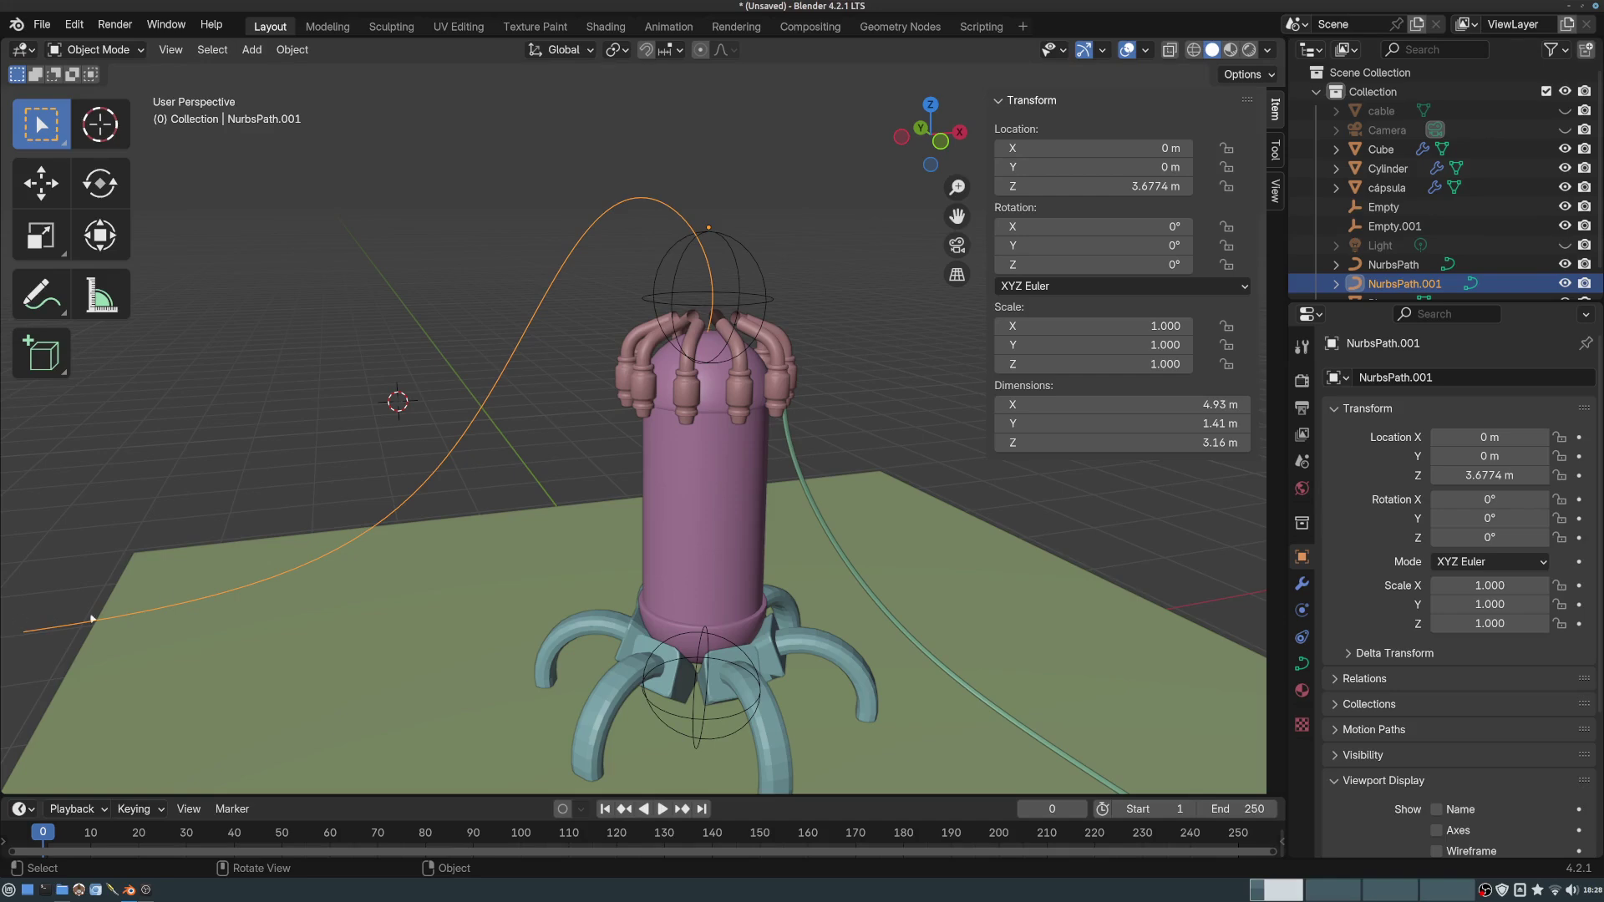
scroll(513, 376, "up", 1)
middle_click_drag(740, 191, 631, 204)
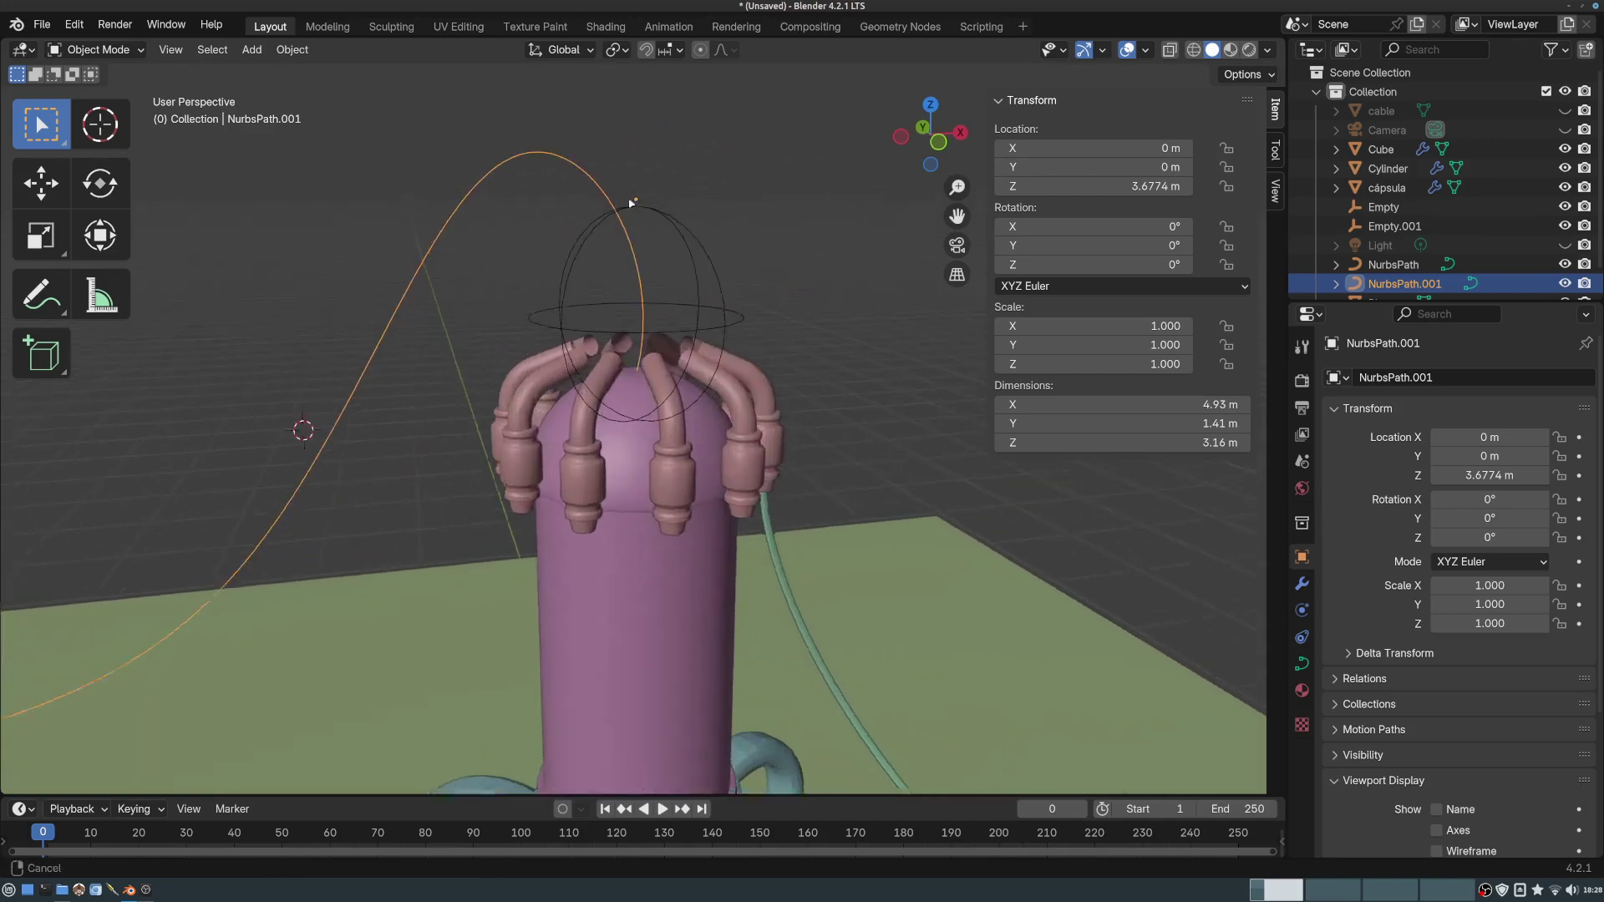
scroll(657, 198, "up", 2)
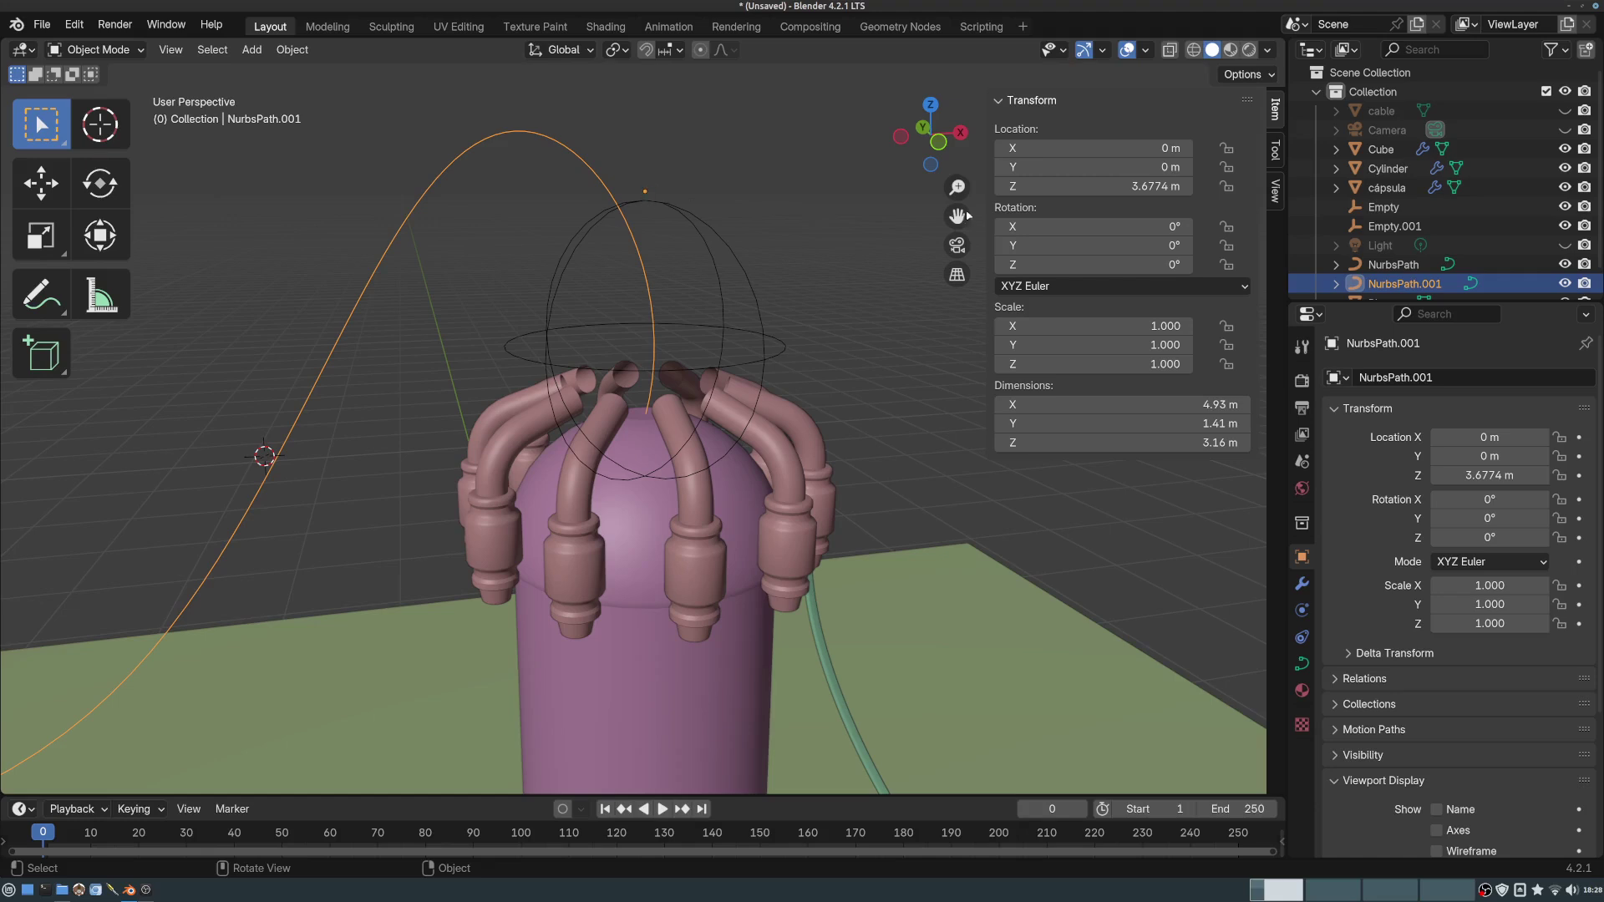
left_click(1568, 113)
middle_click_drag(1045, 437, 915, 482, "ctrl")
scroll(915, 484, "down", 1)
scroll(896, 611, "down", 1)
middle_click_drag(903, 590, 916, 601)
scroll(916, 605, "down", 1)
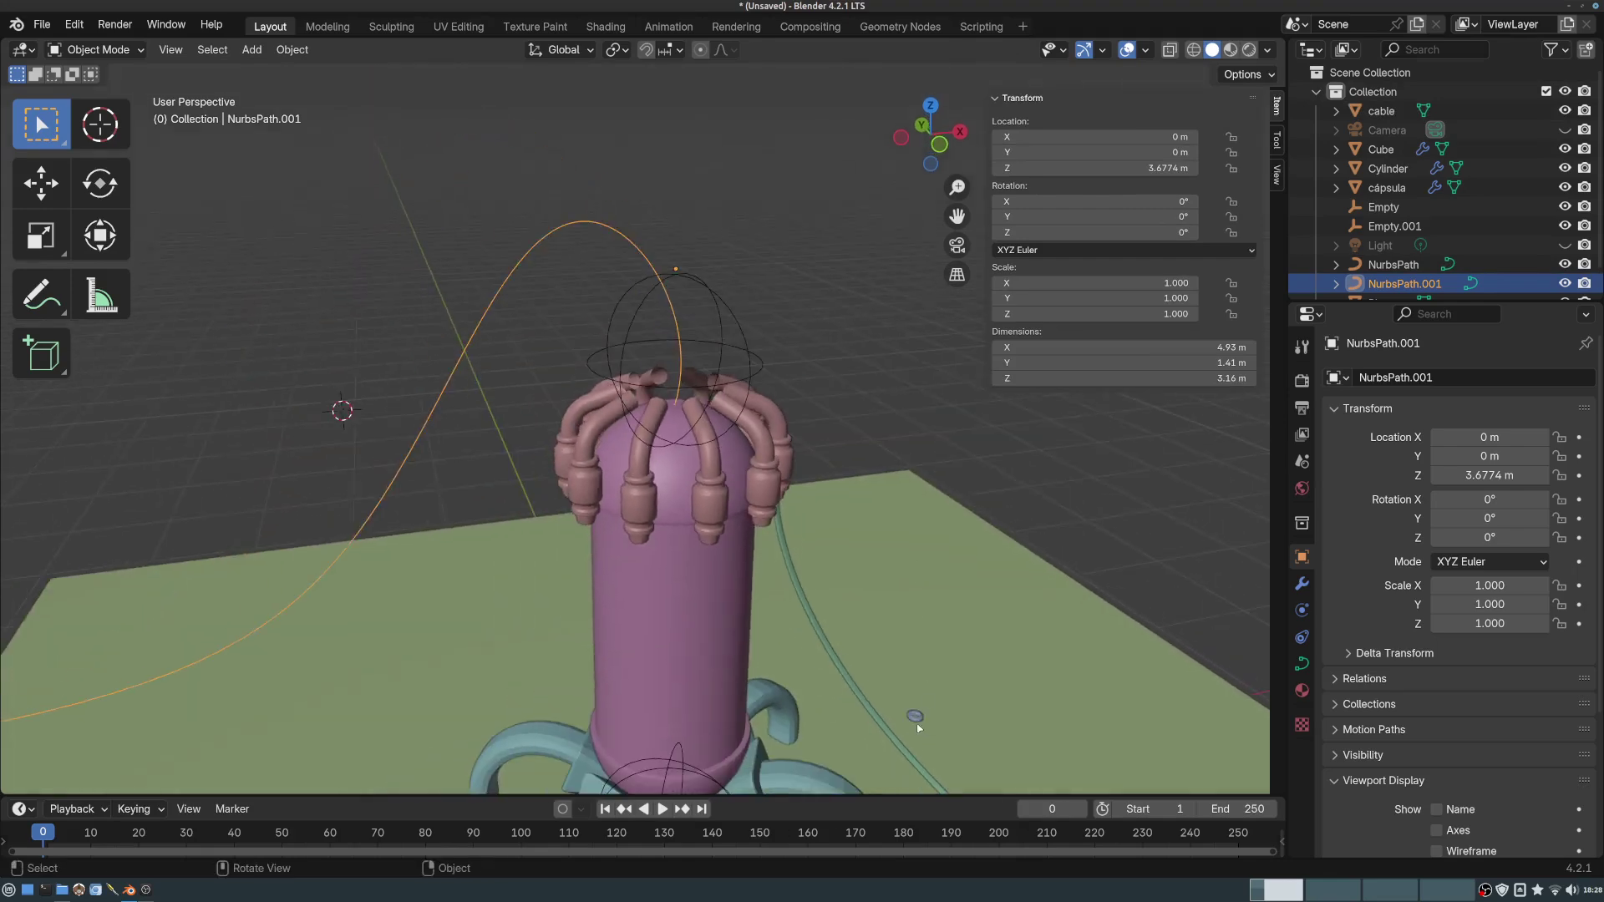
left_click(918, 719)
key("g")
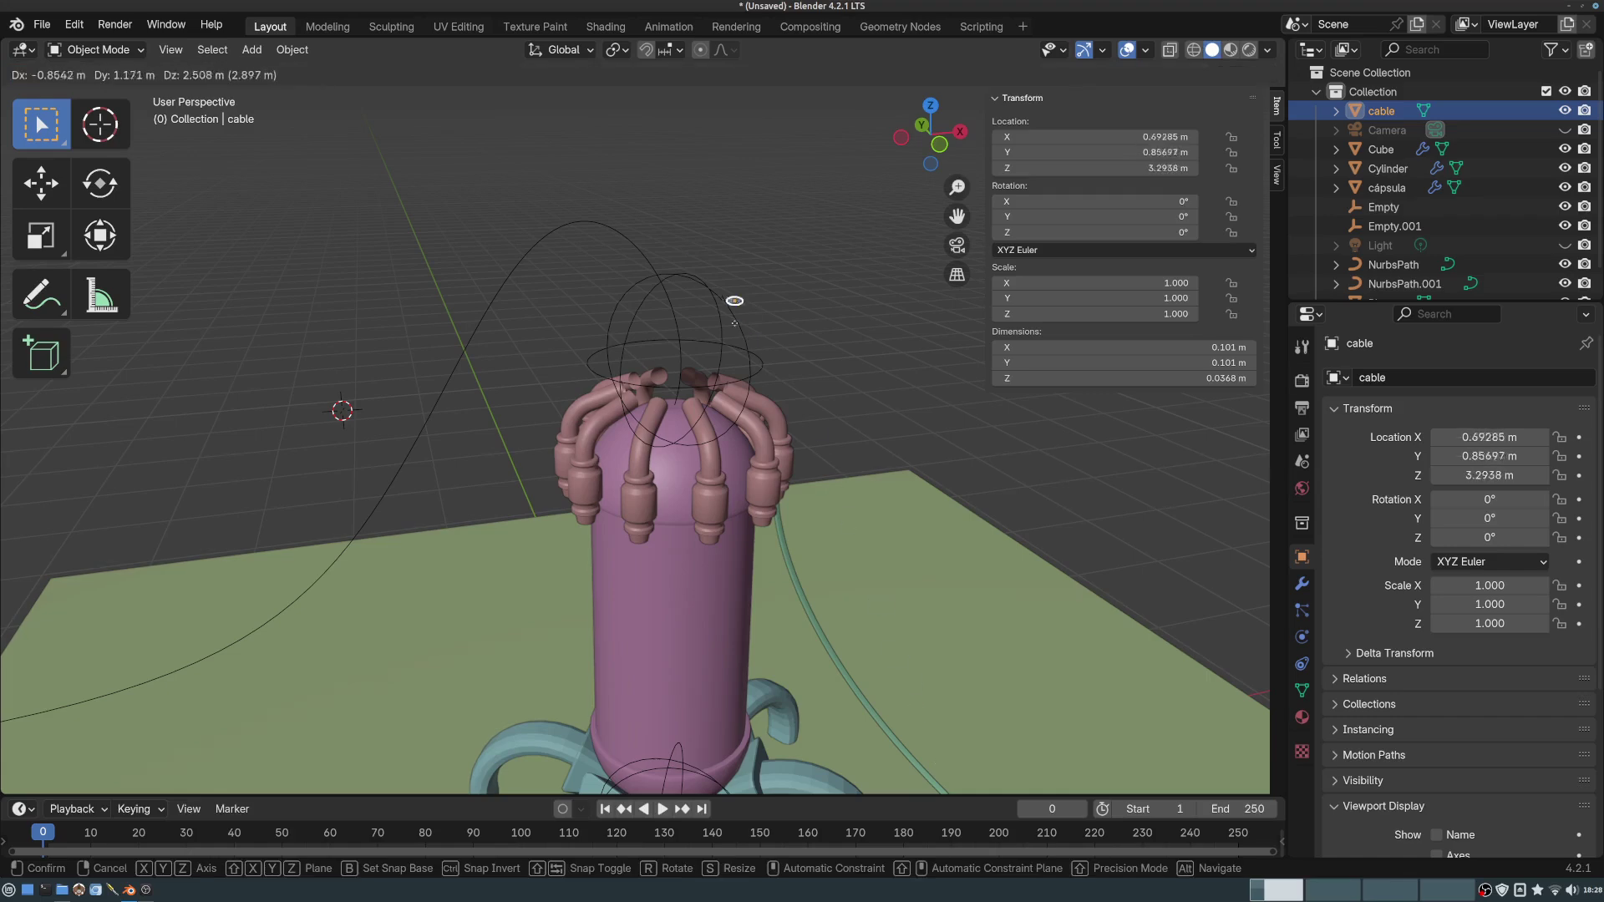
left_click(745, 308)
- Enlarge the cable segment uniformly to a scale of about 4.26
middle_click_drag(745, 308, 681, 255, "ctrl")
scroll(670, 223, "down", 5)
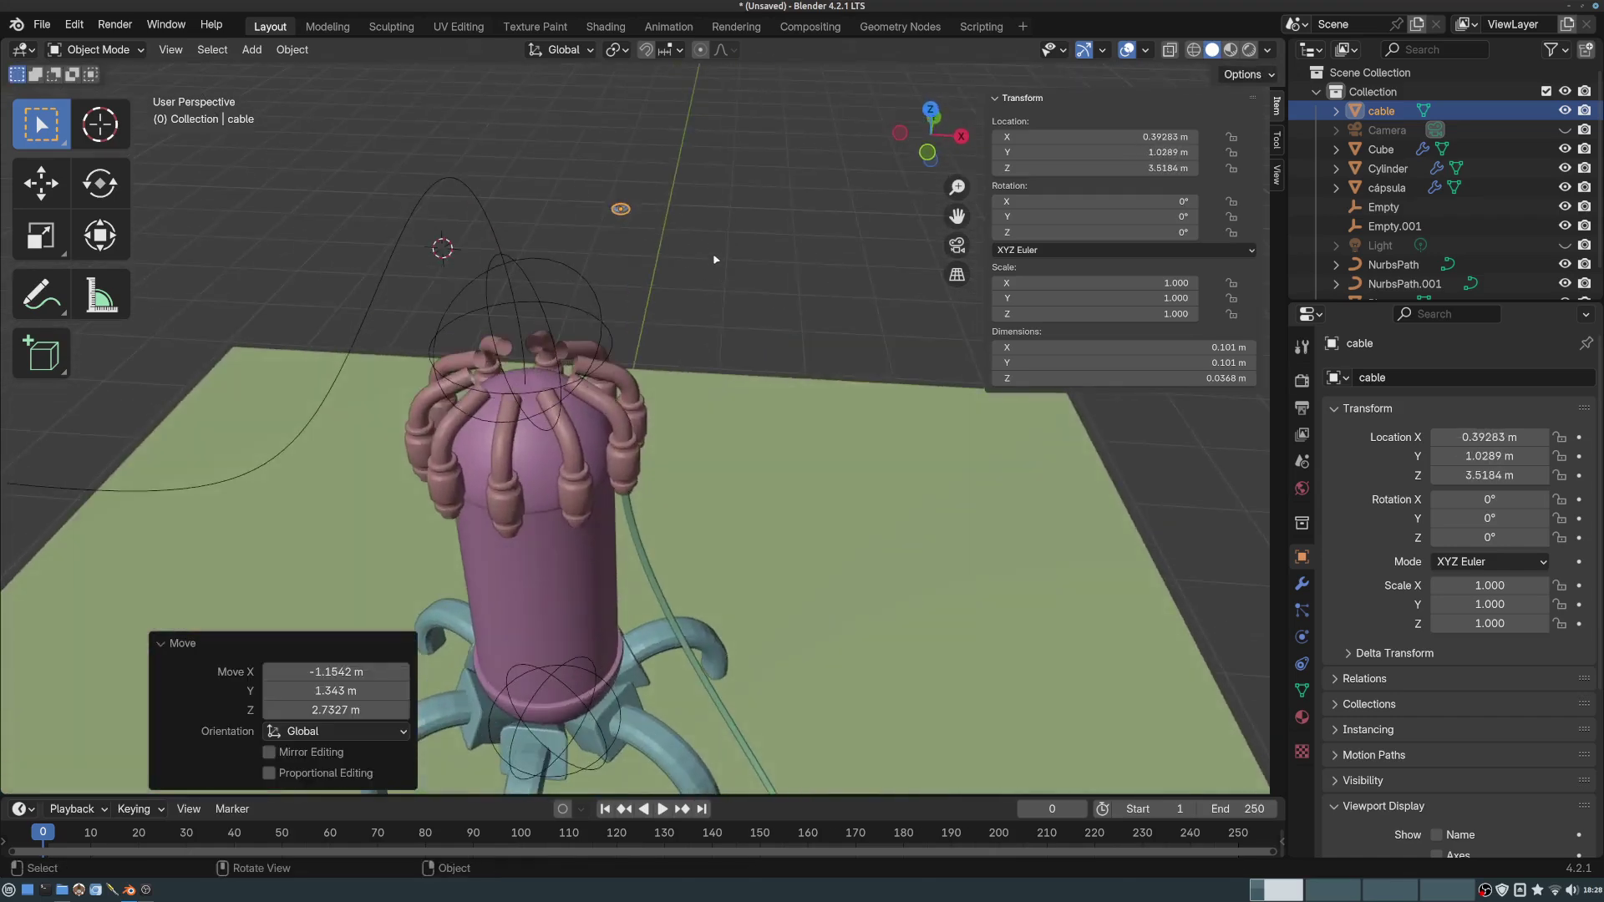
key("s")
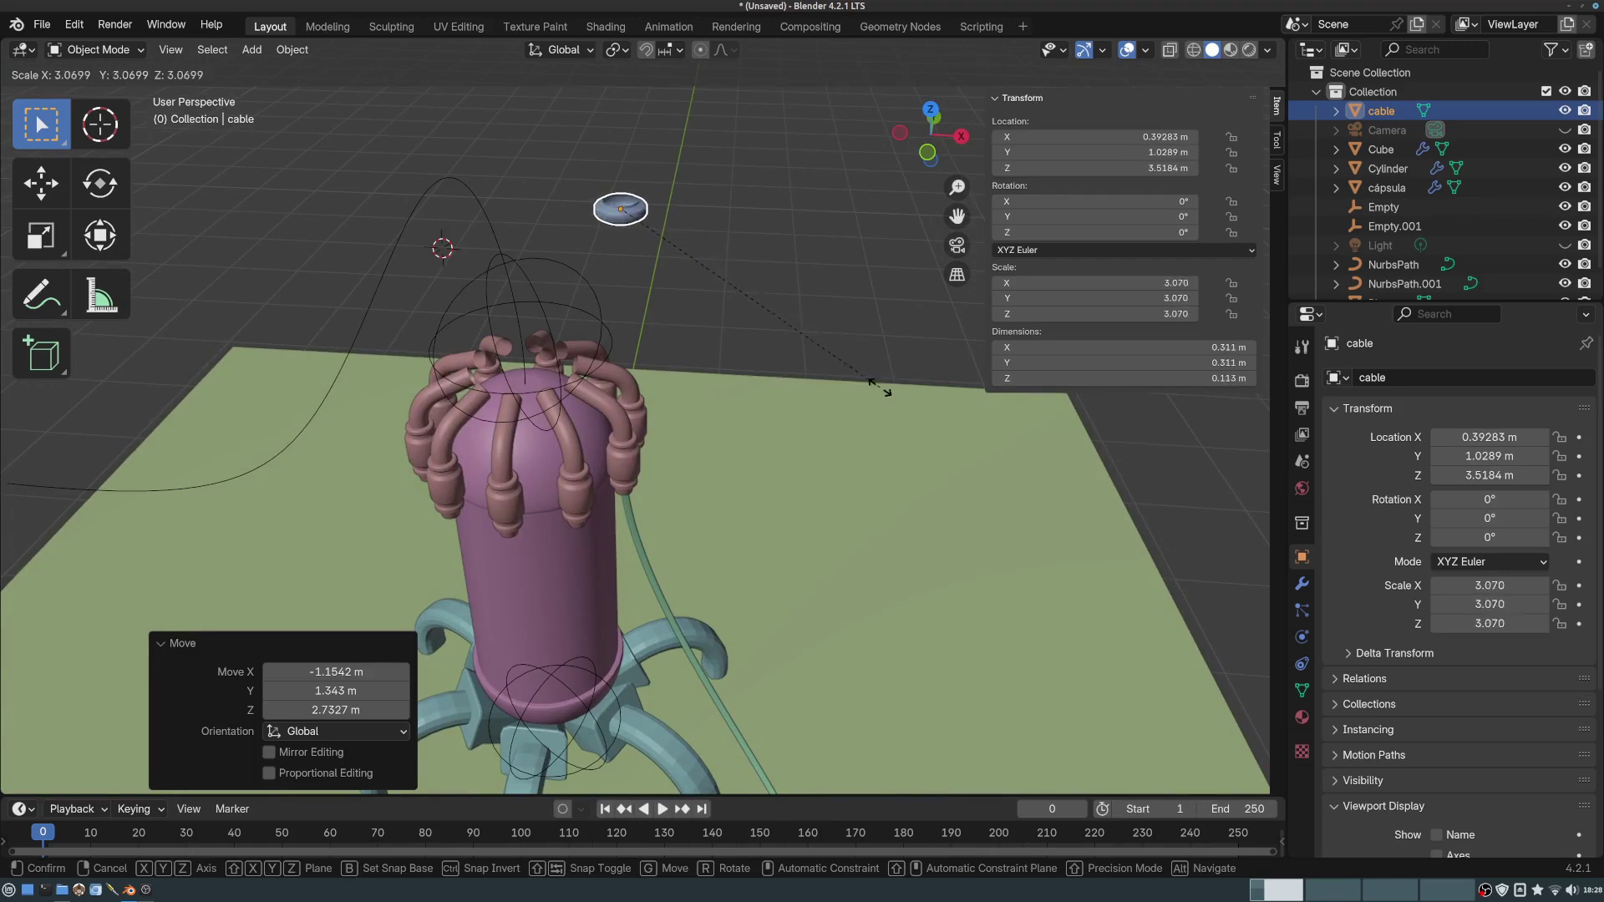
left_click(924, 420)
middle_click_drag(925, 420, 752, 264)
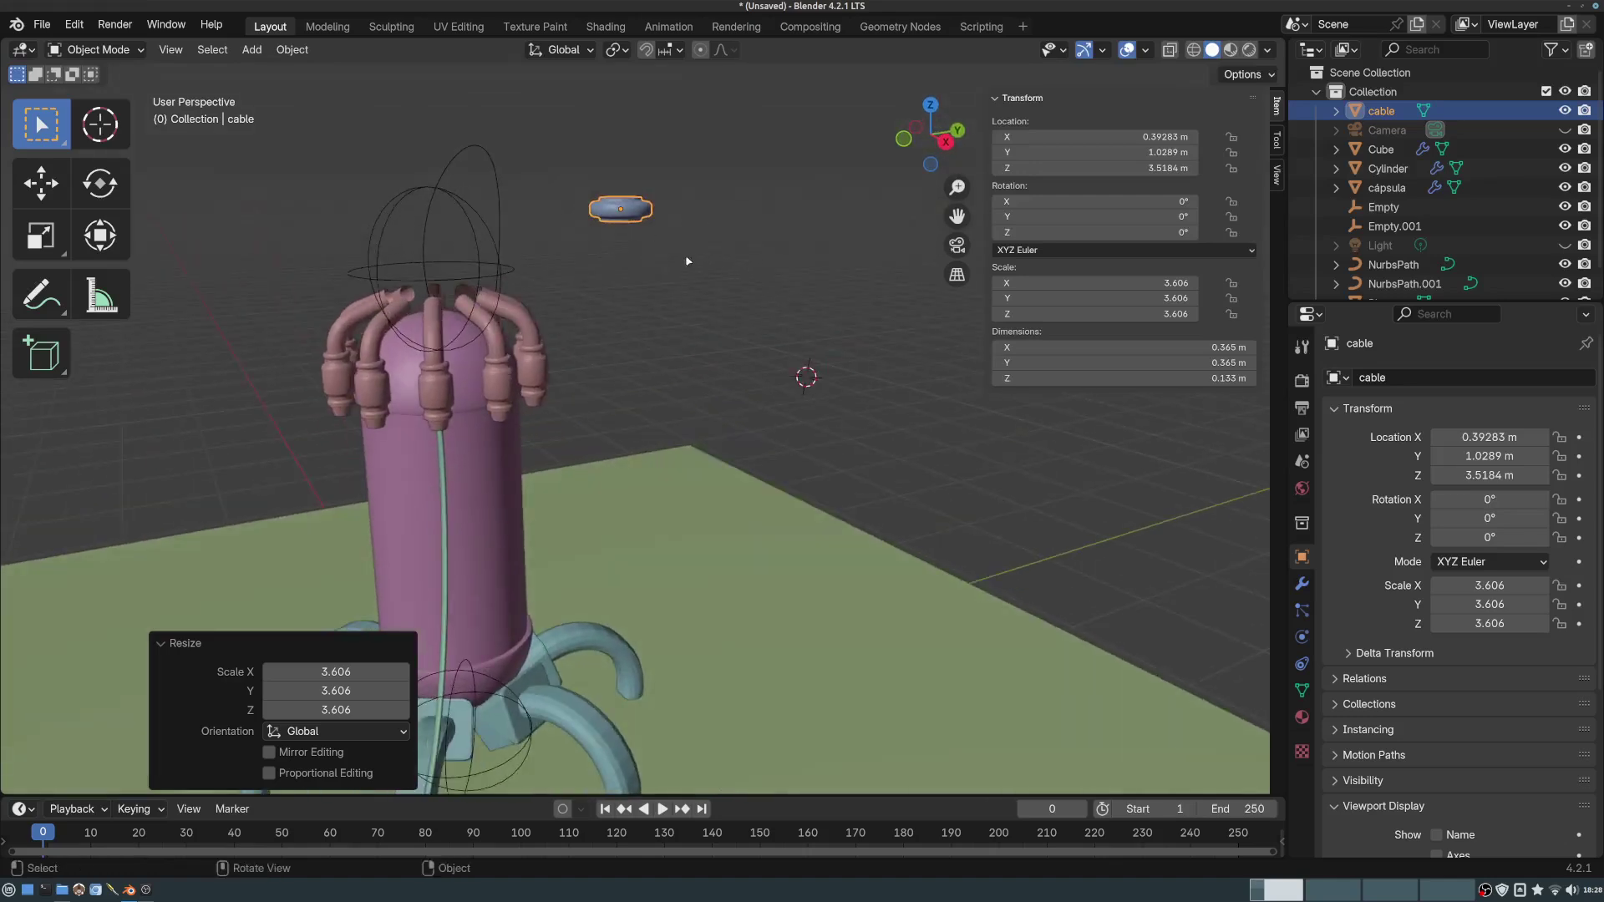
key("s")
left_click(727, 272)
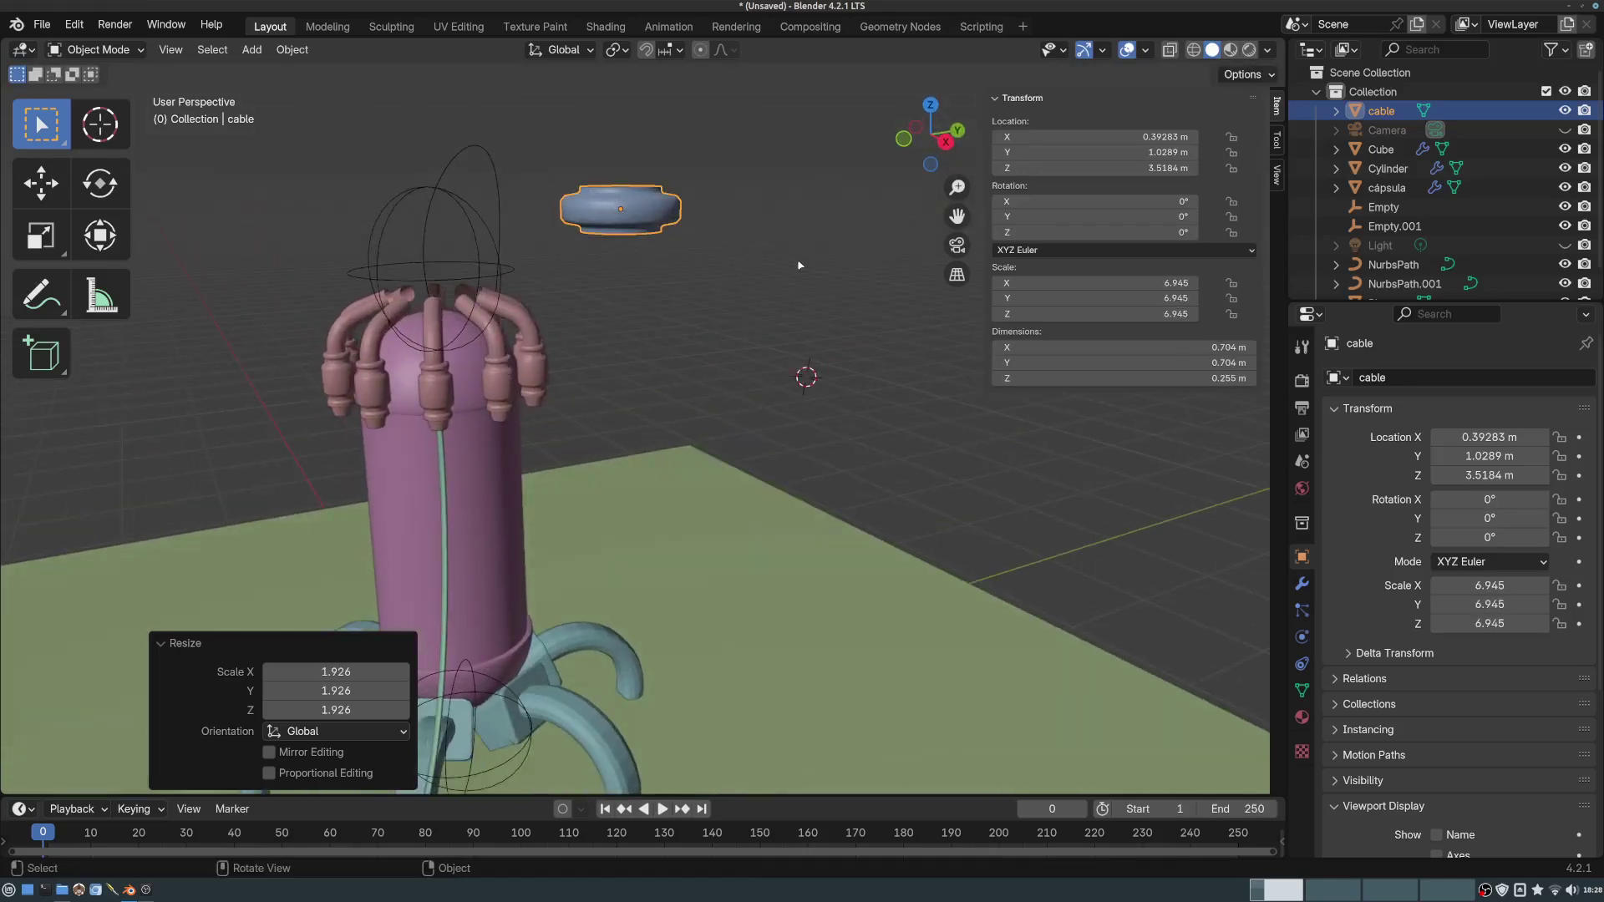
key("s")
left_click(736, 257)
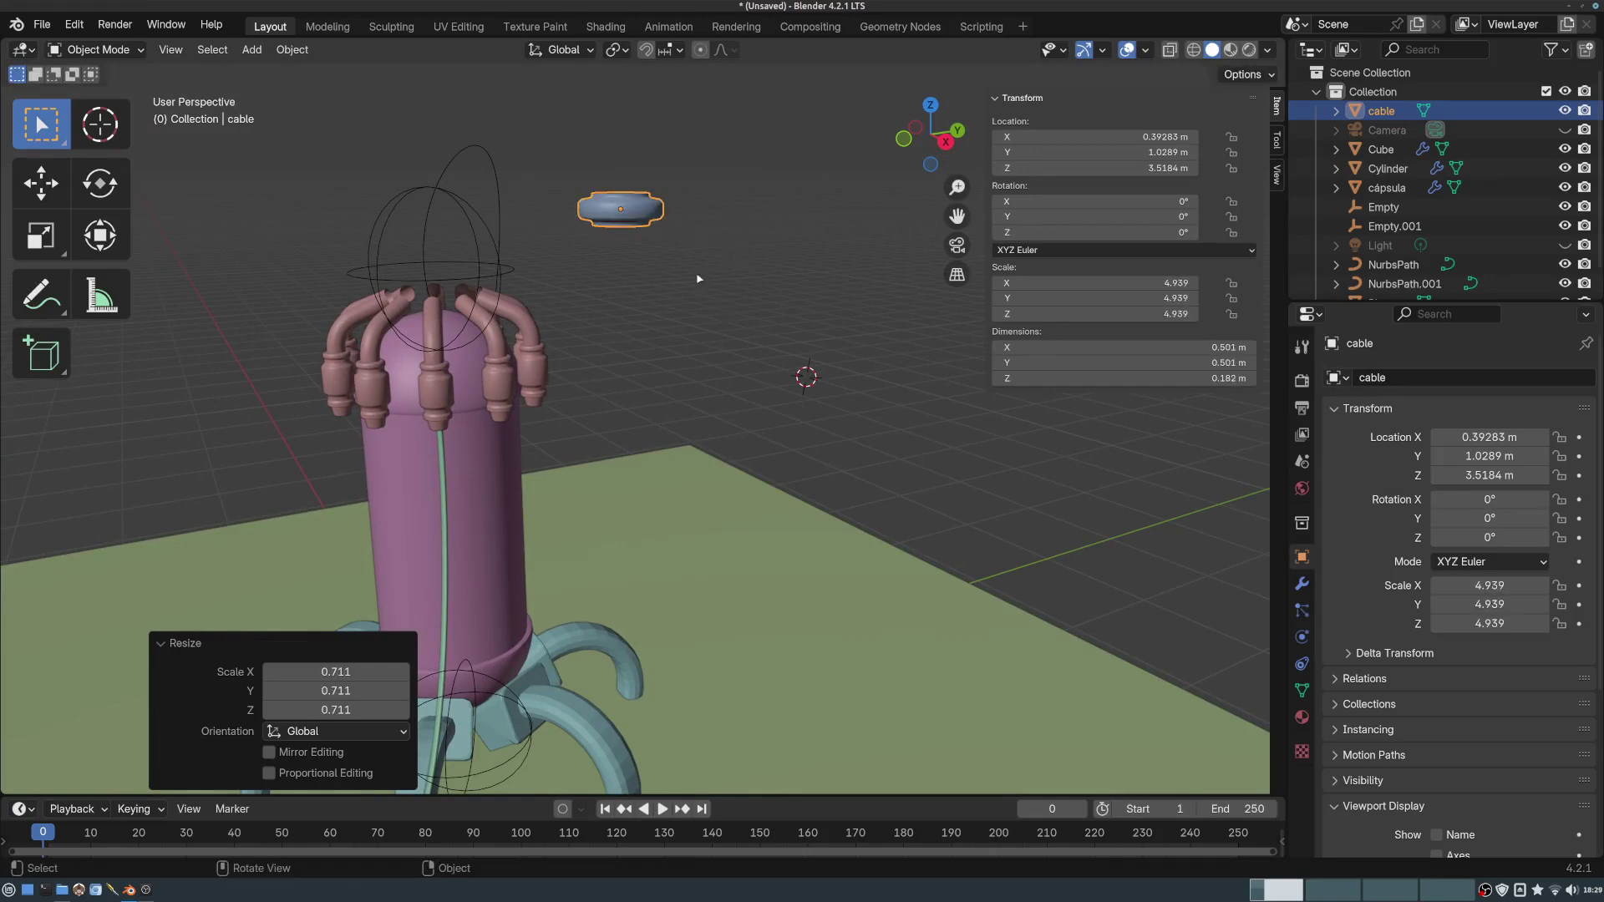
key("s")
left_click(748, 272)
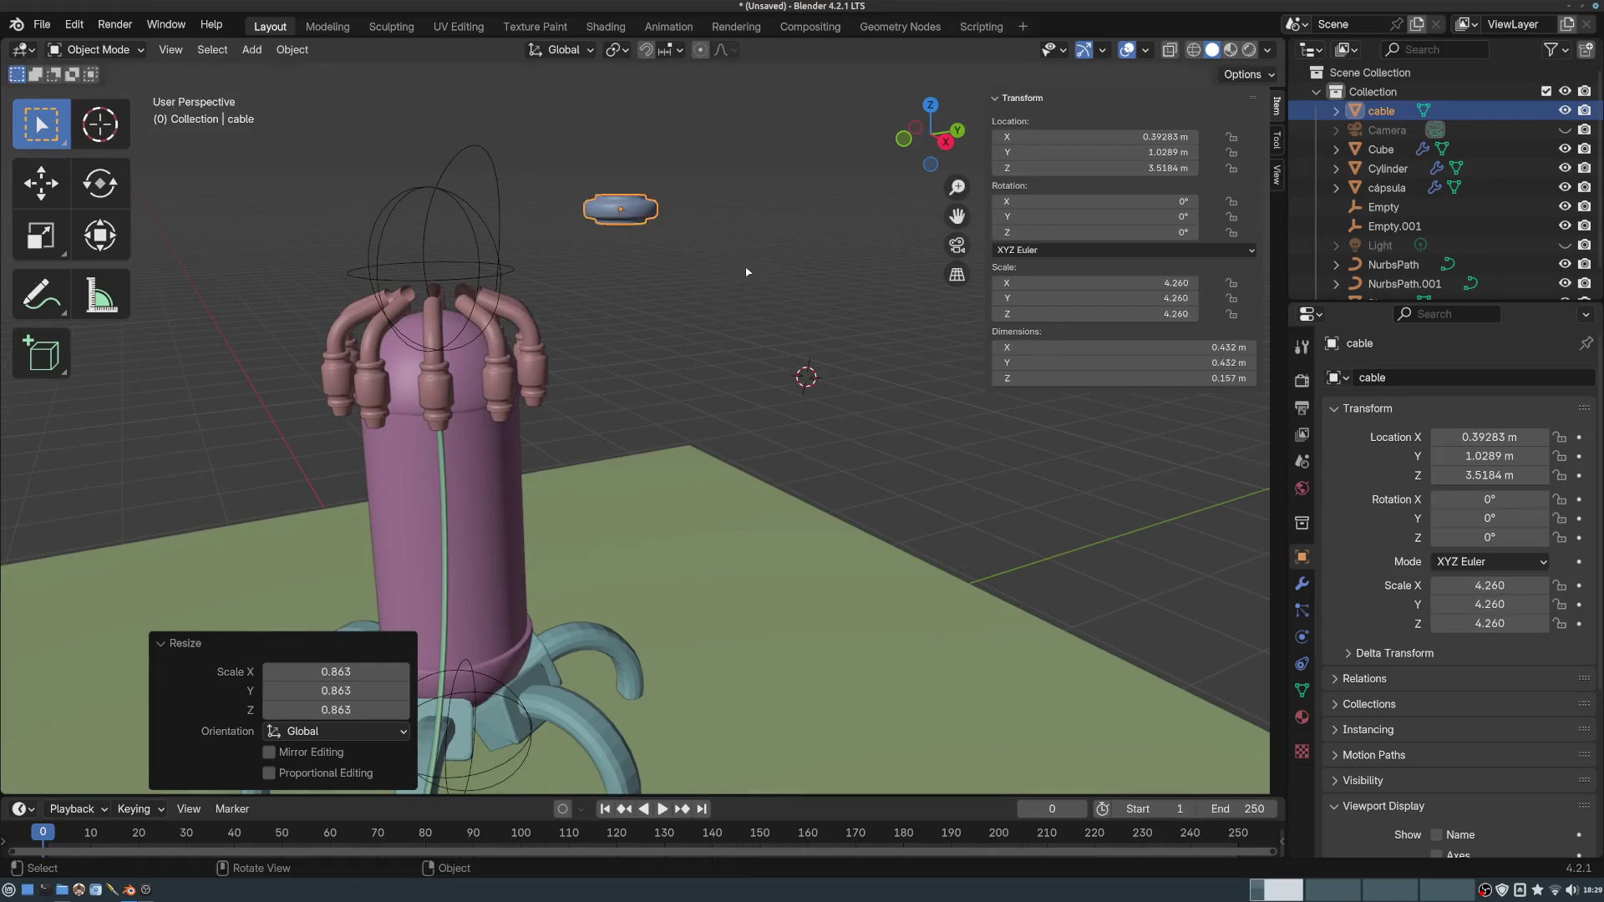
- Apply the rotation and scale of the enlarged cable segment
key("ctrl+s")
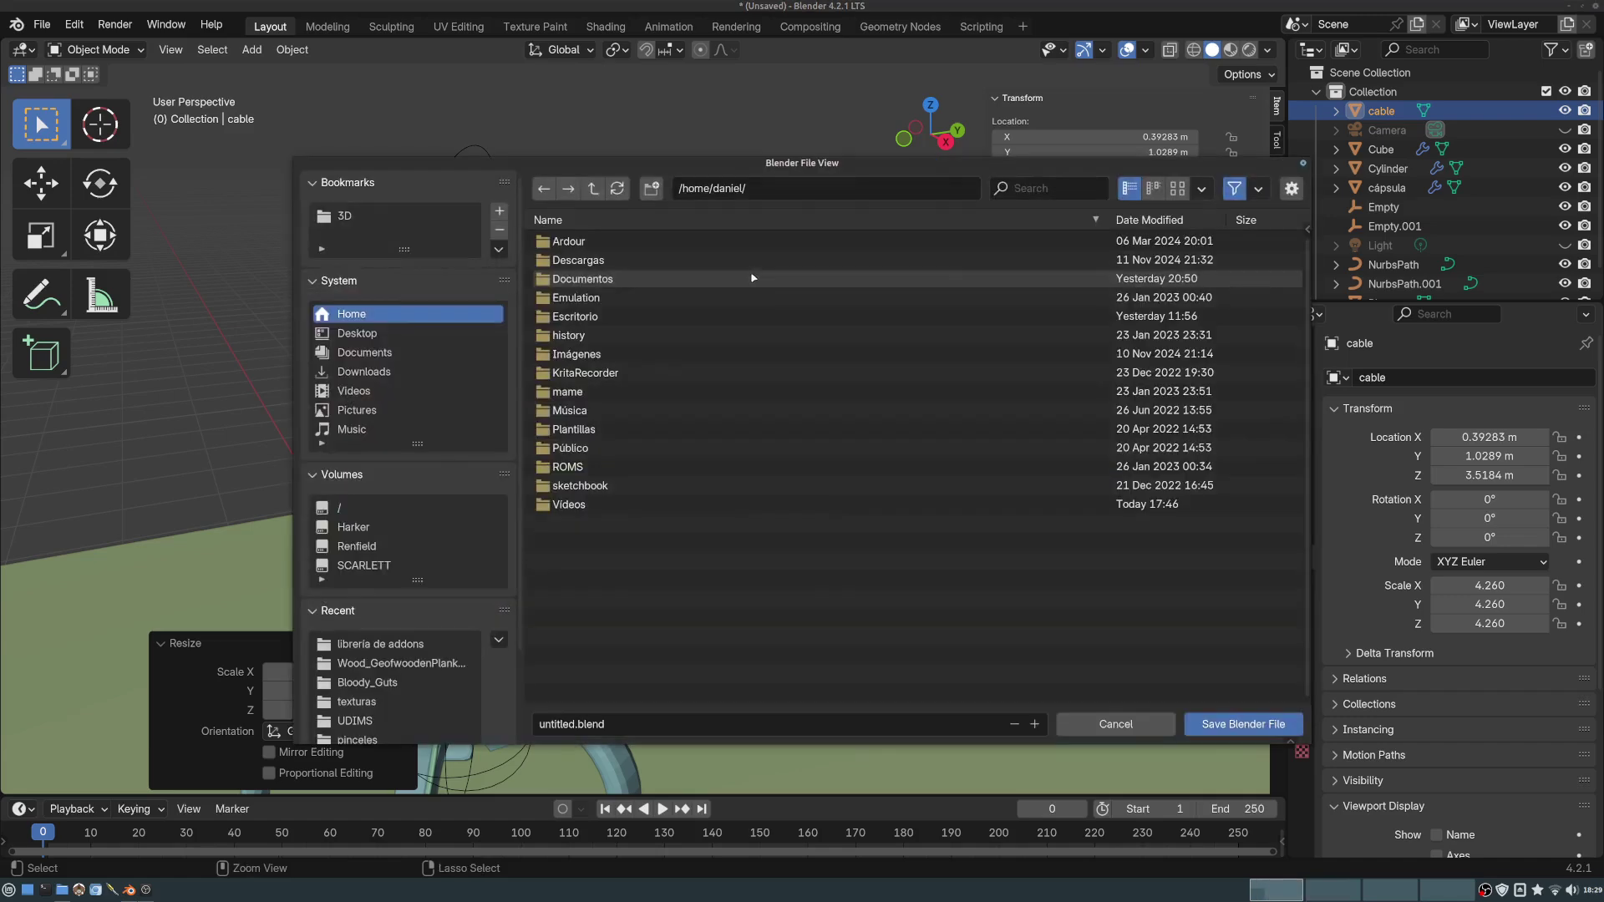
left_click(1117, 726)
key("ctrl+a")
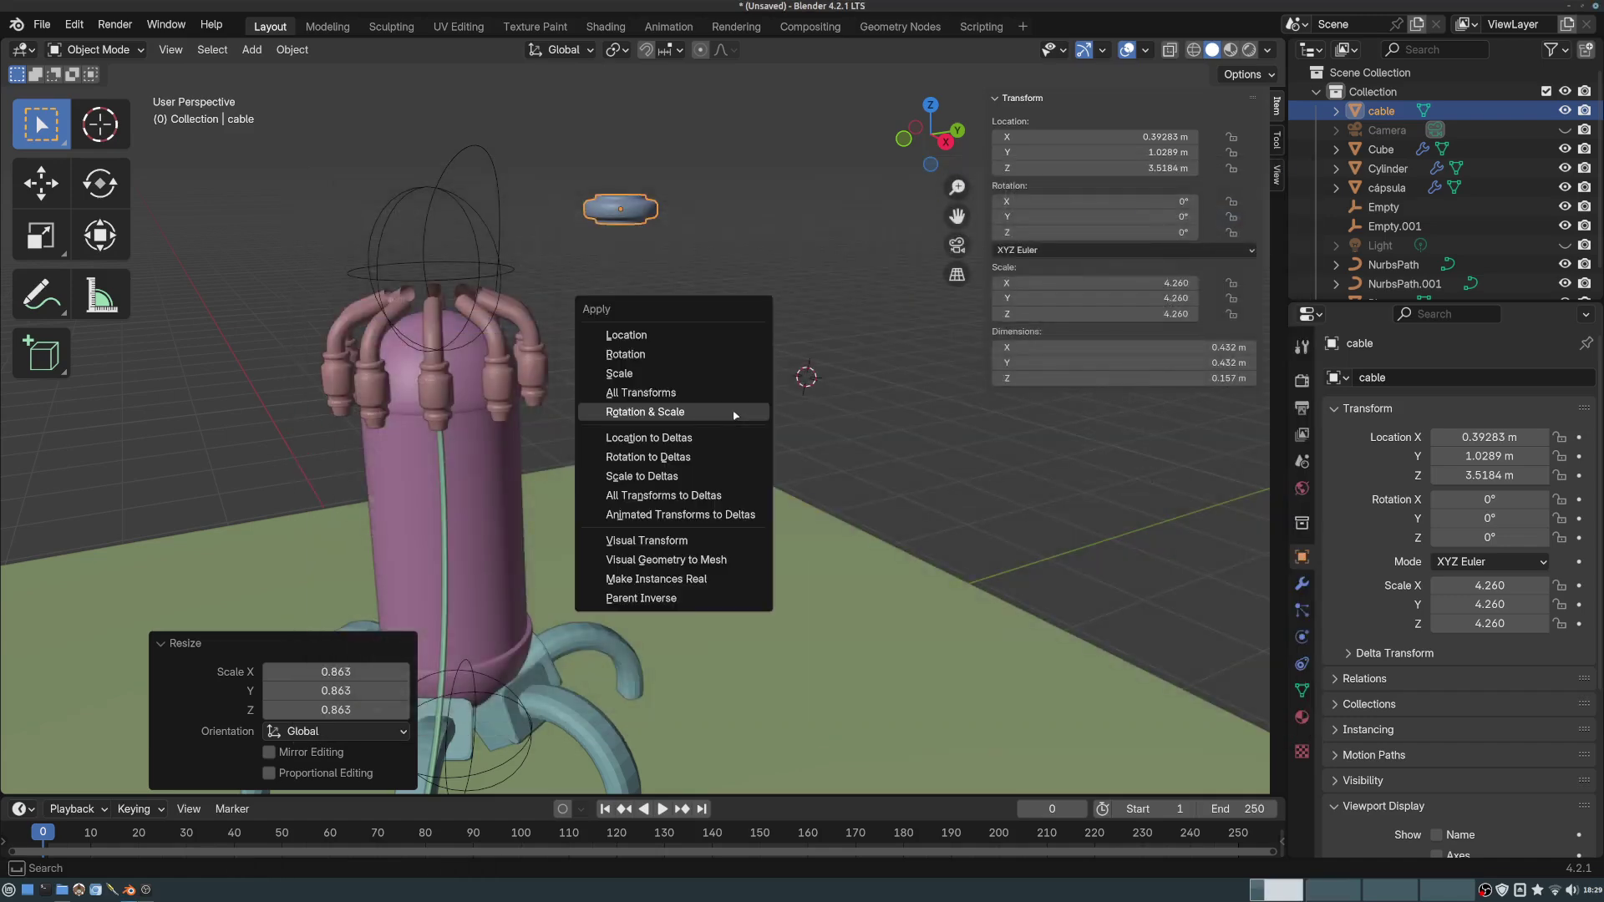
left_click(665, 413)
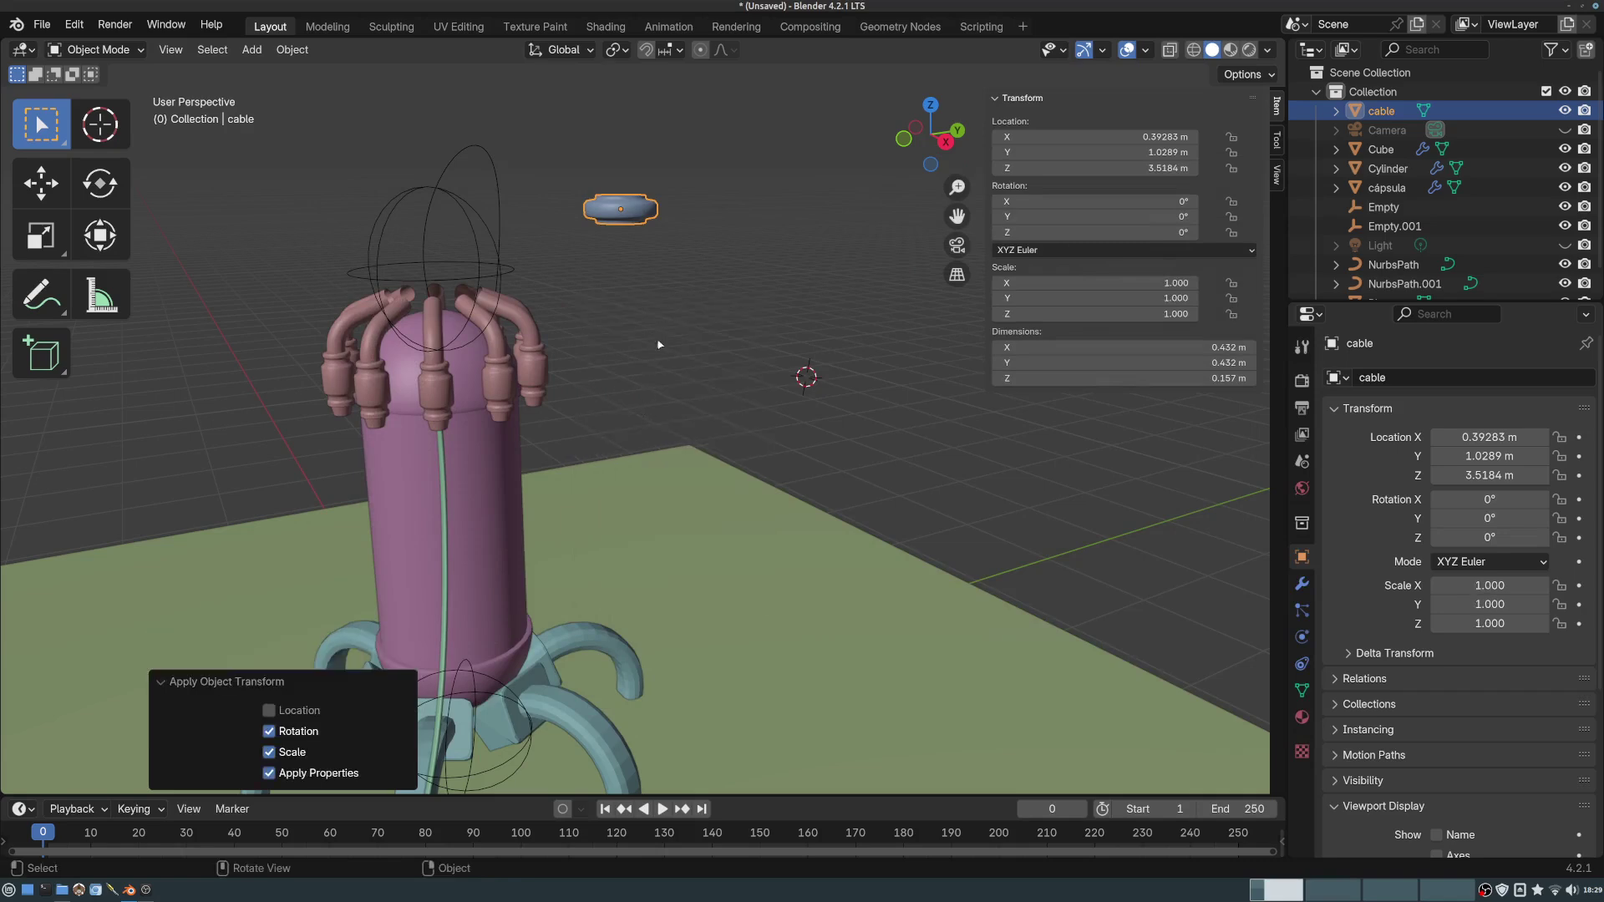
- Compare the origin points of the cable segment and the arched path by selecting each in turn
middle_click_drag(660, 343, 766, 253)
middle_click_drag(729, 173, 639, 216)
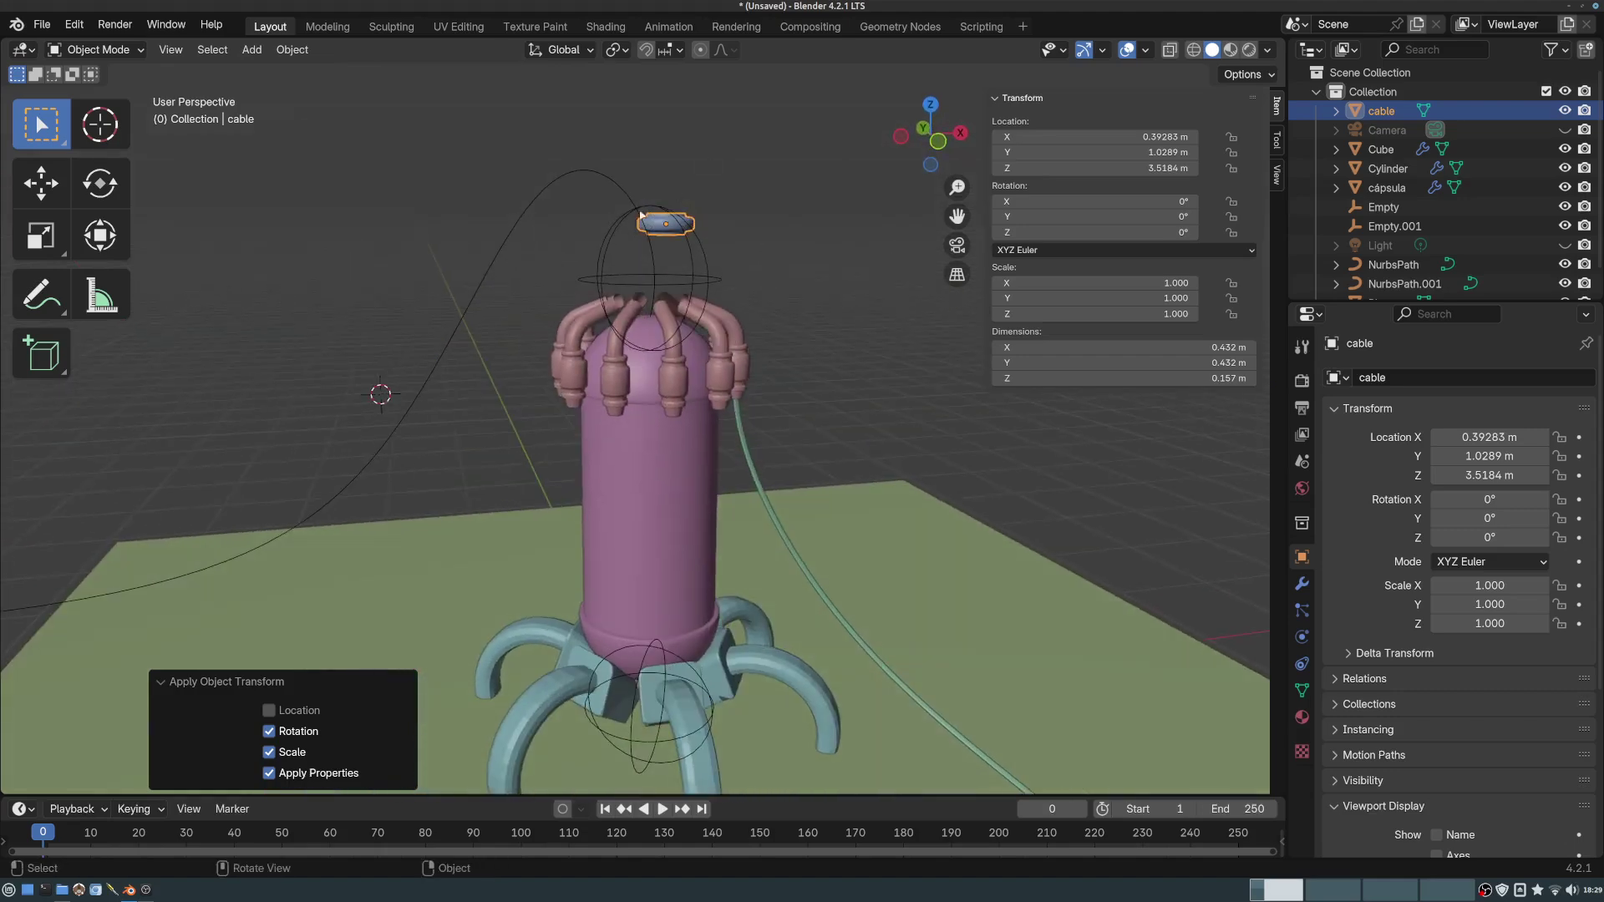
left_click(623, 200)
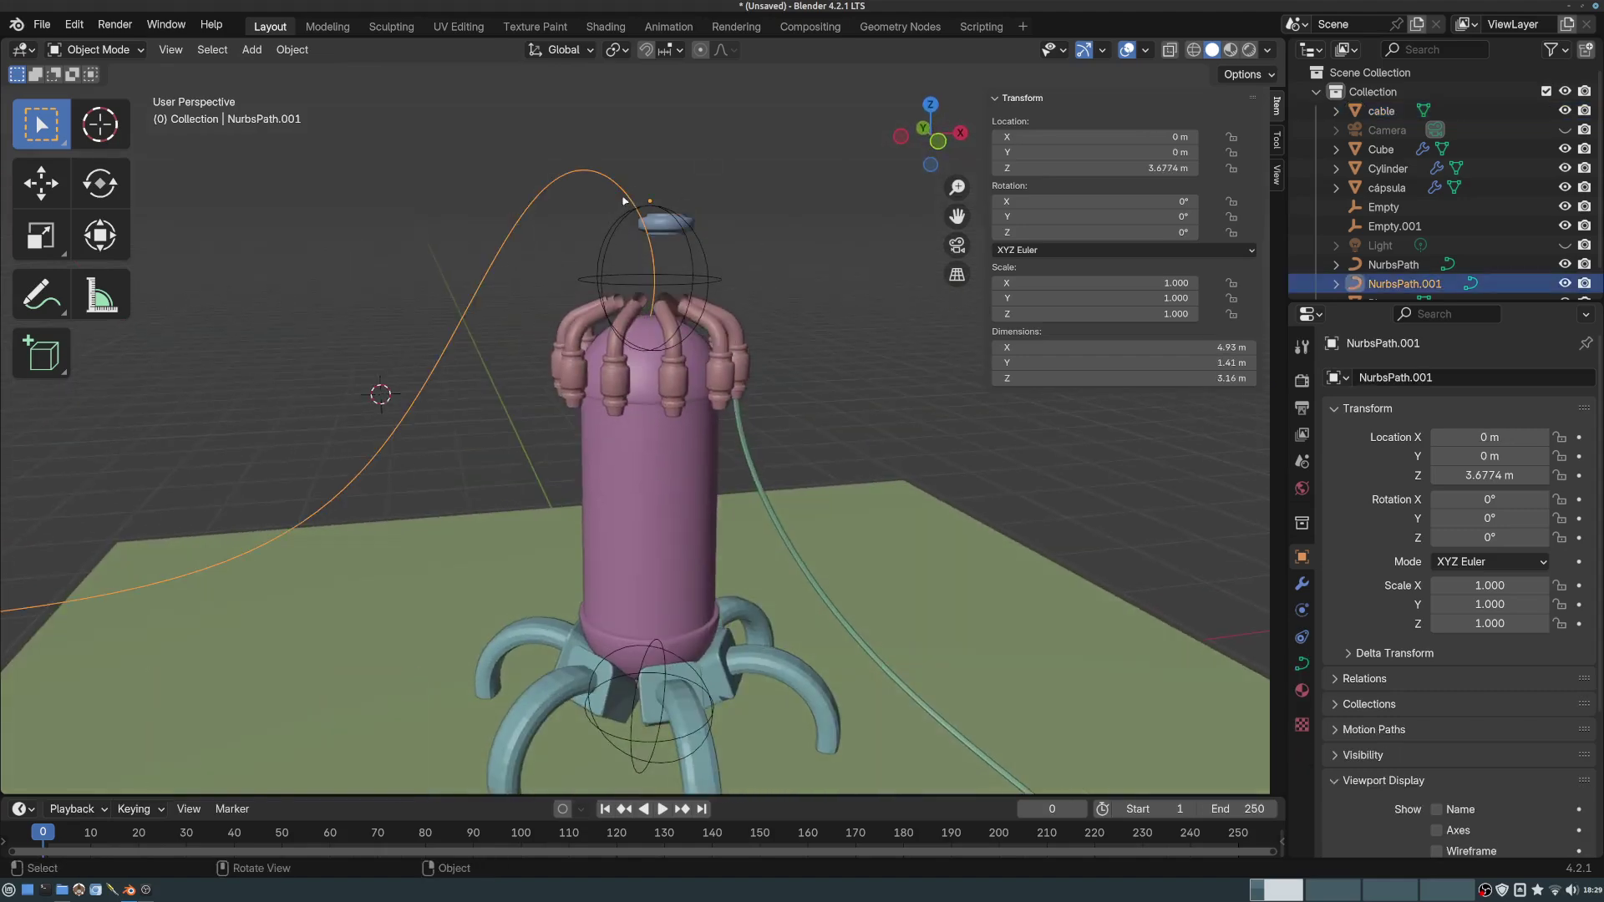
left_click(669, 225)
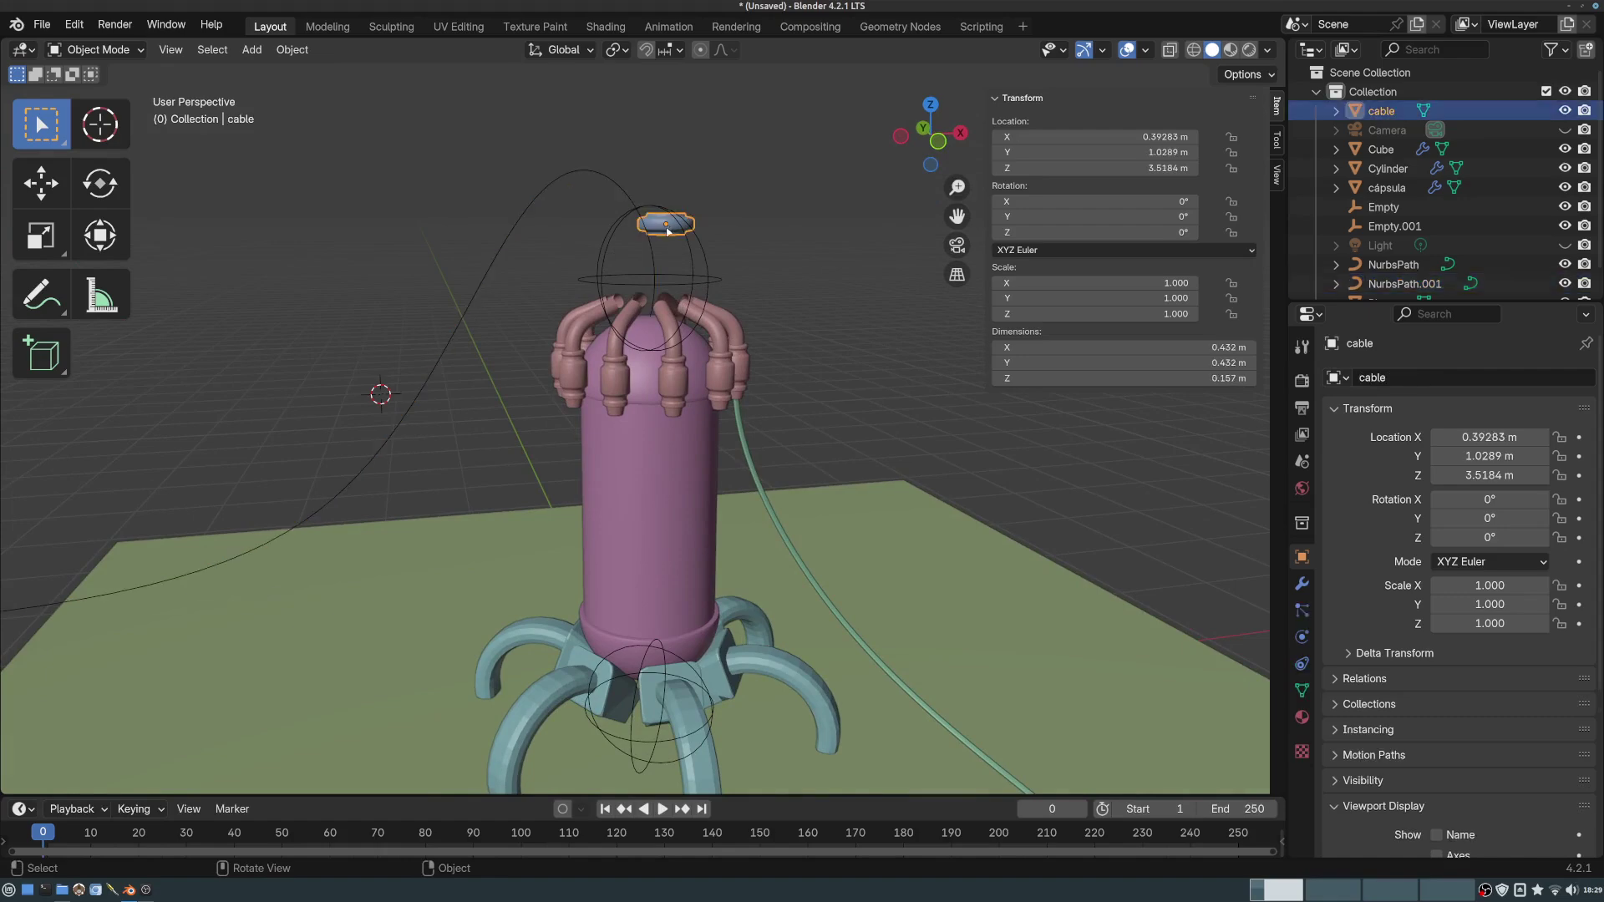
left_click(628, 195)
middle_click_drag(787, 194, 614, 230)
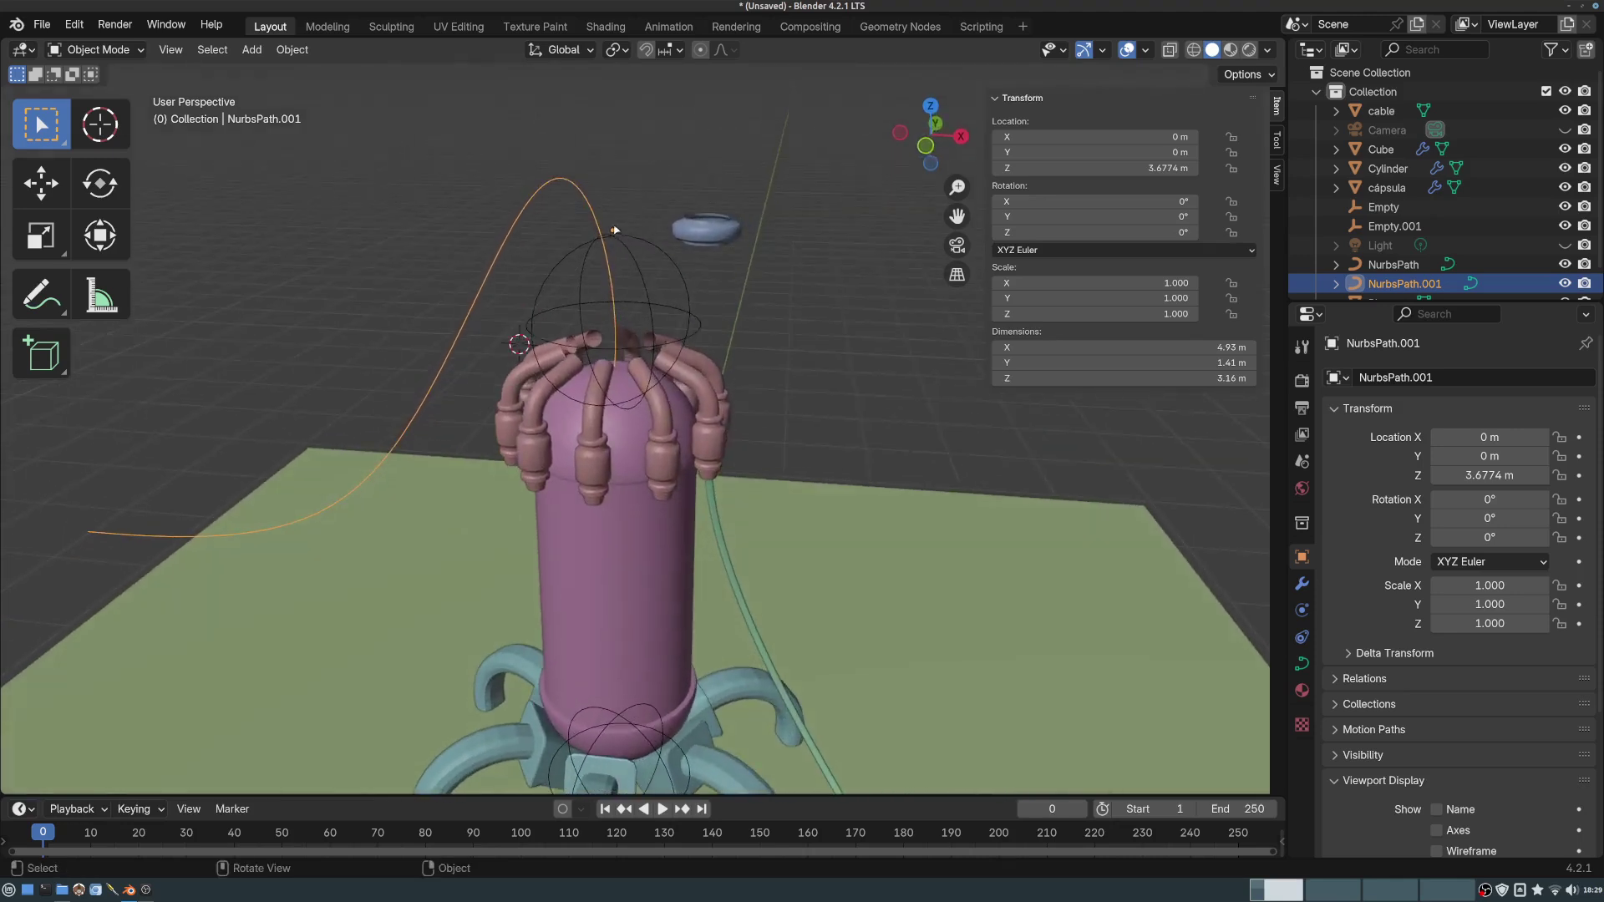
left_click(706, 238)
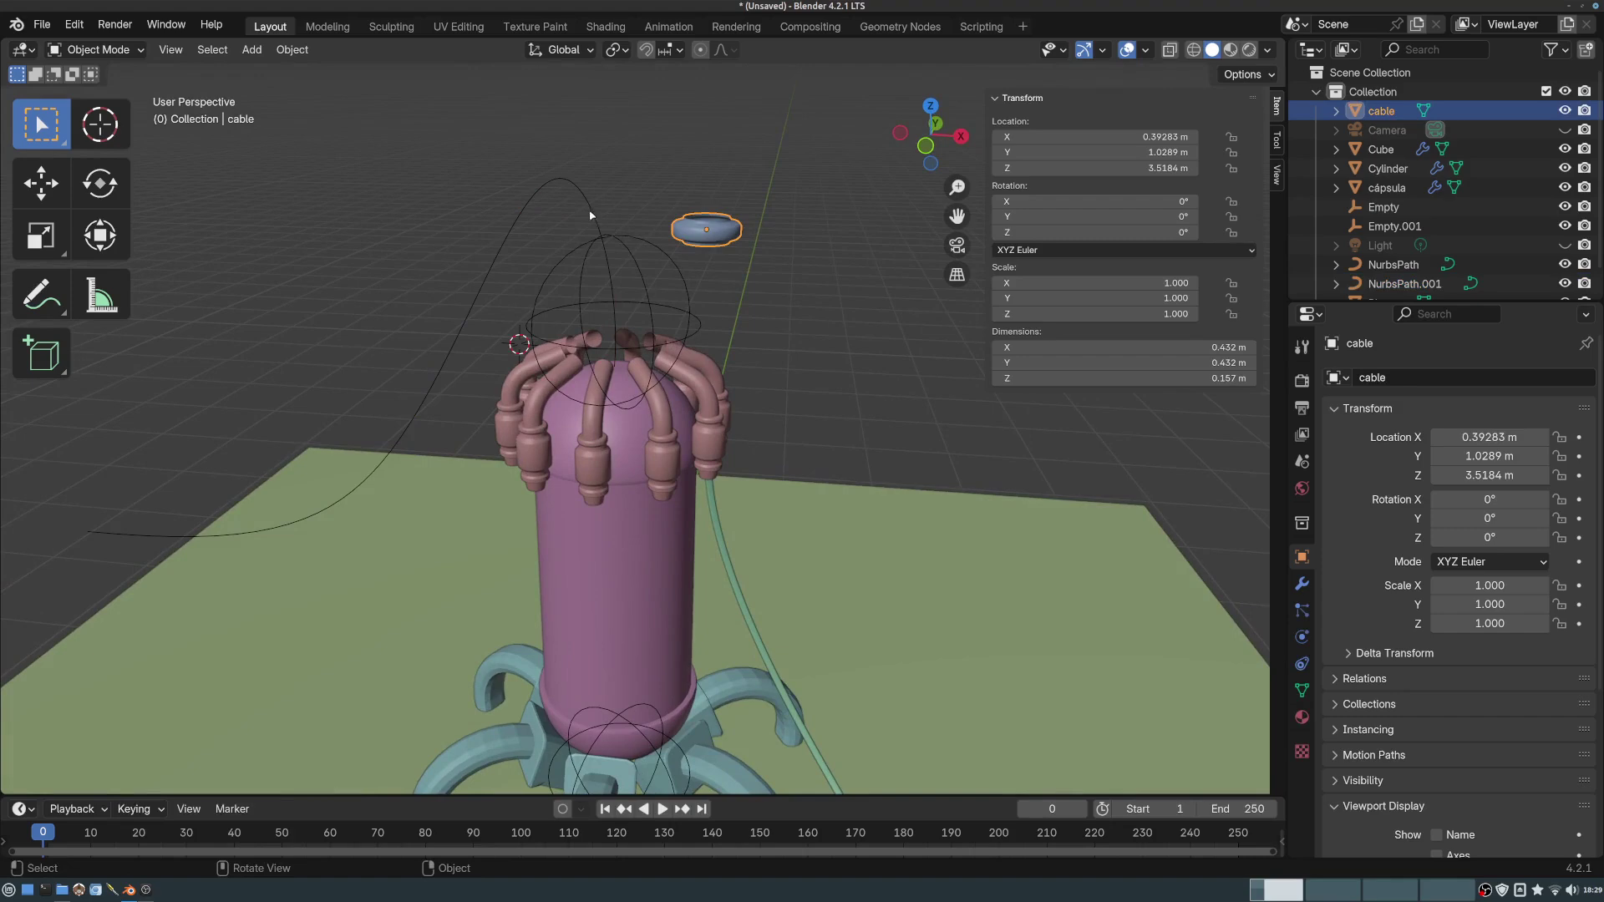
left_click(609, 236)
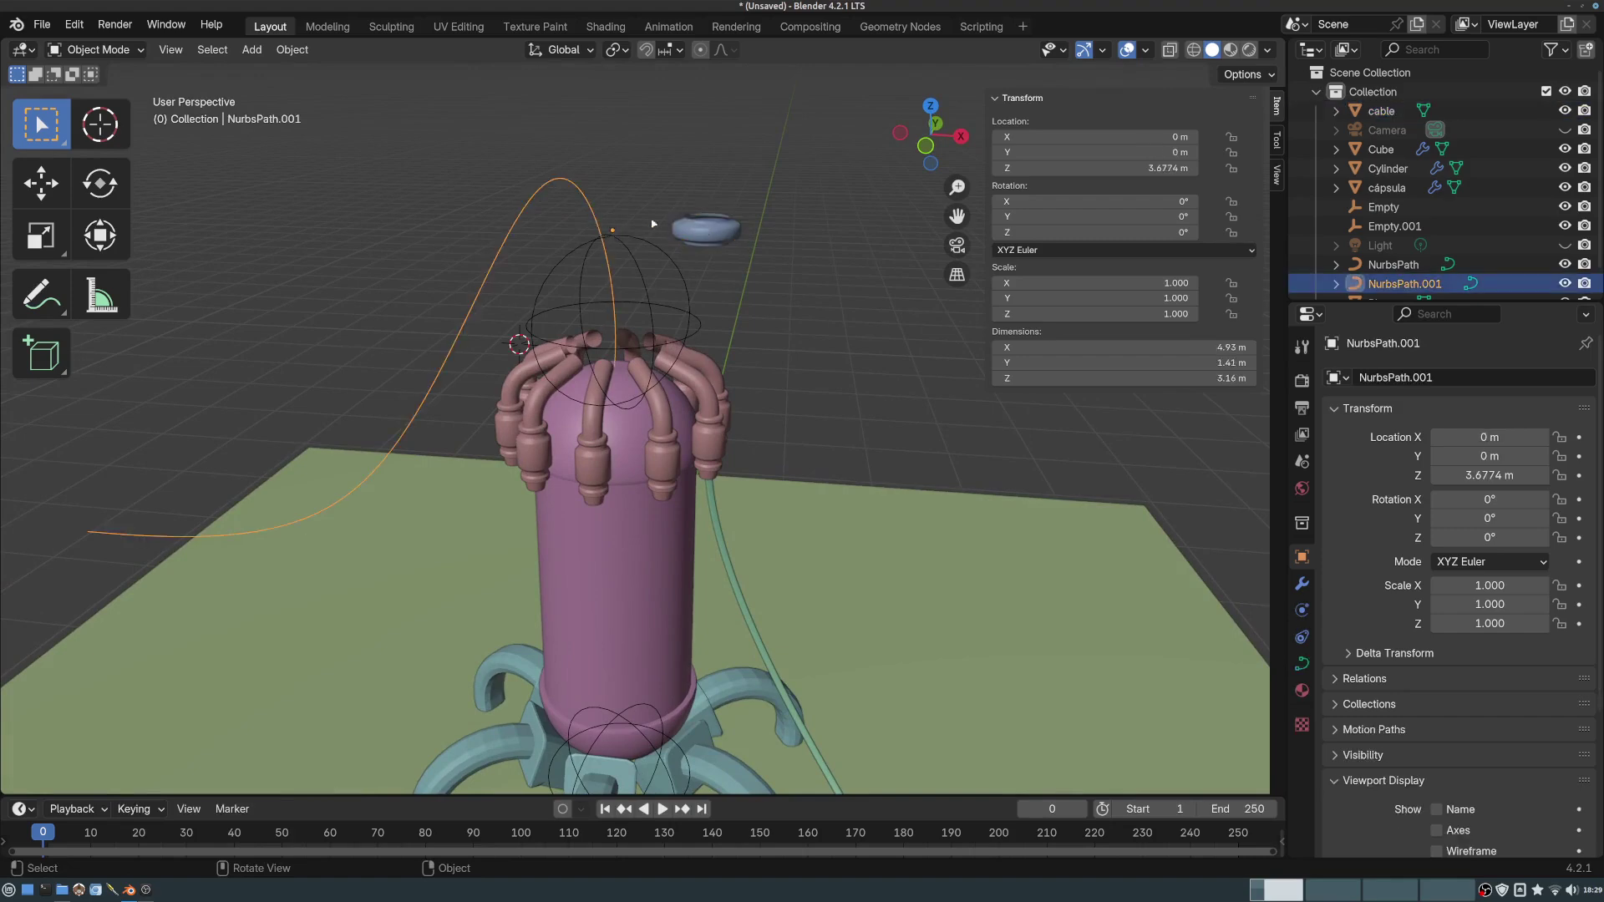
left_click(699, 235)
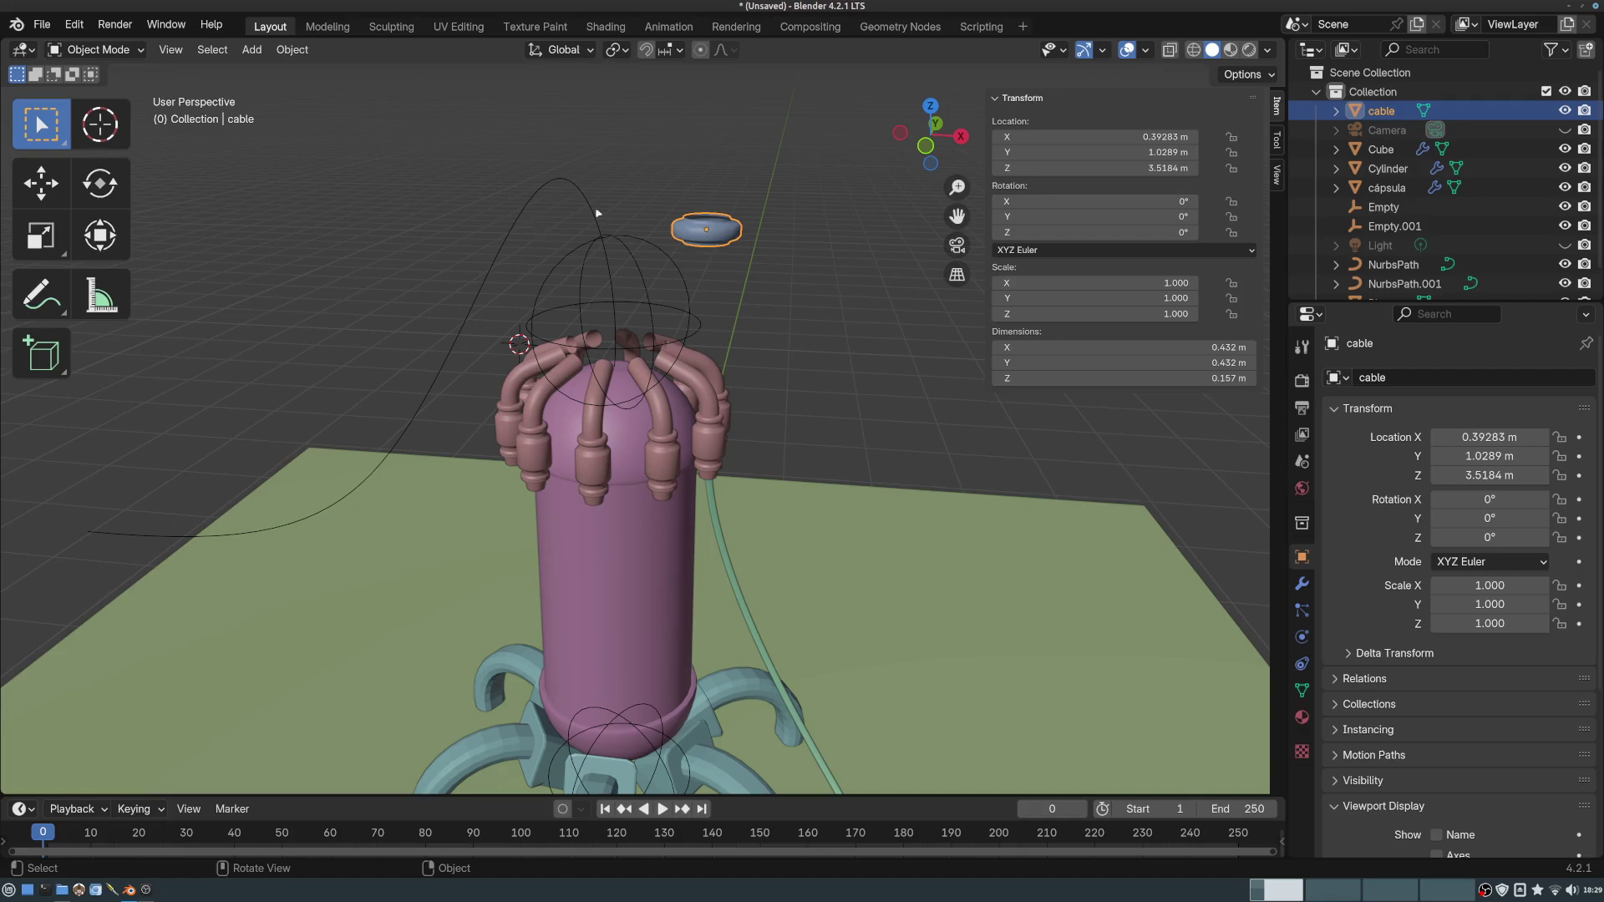
- Copy the arched path's full location to the cable segment so that both origins coincide
left_click(566, 183, "shift")
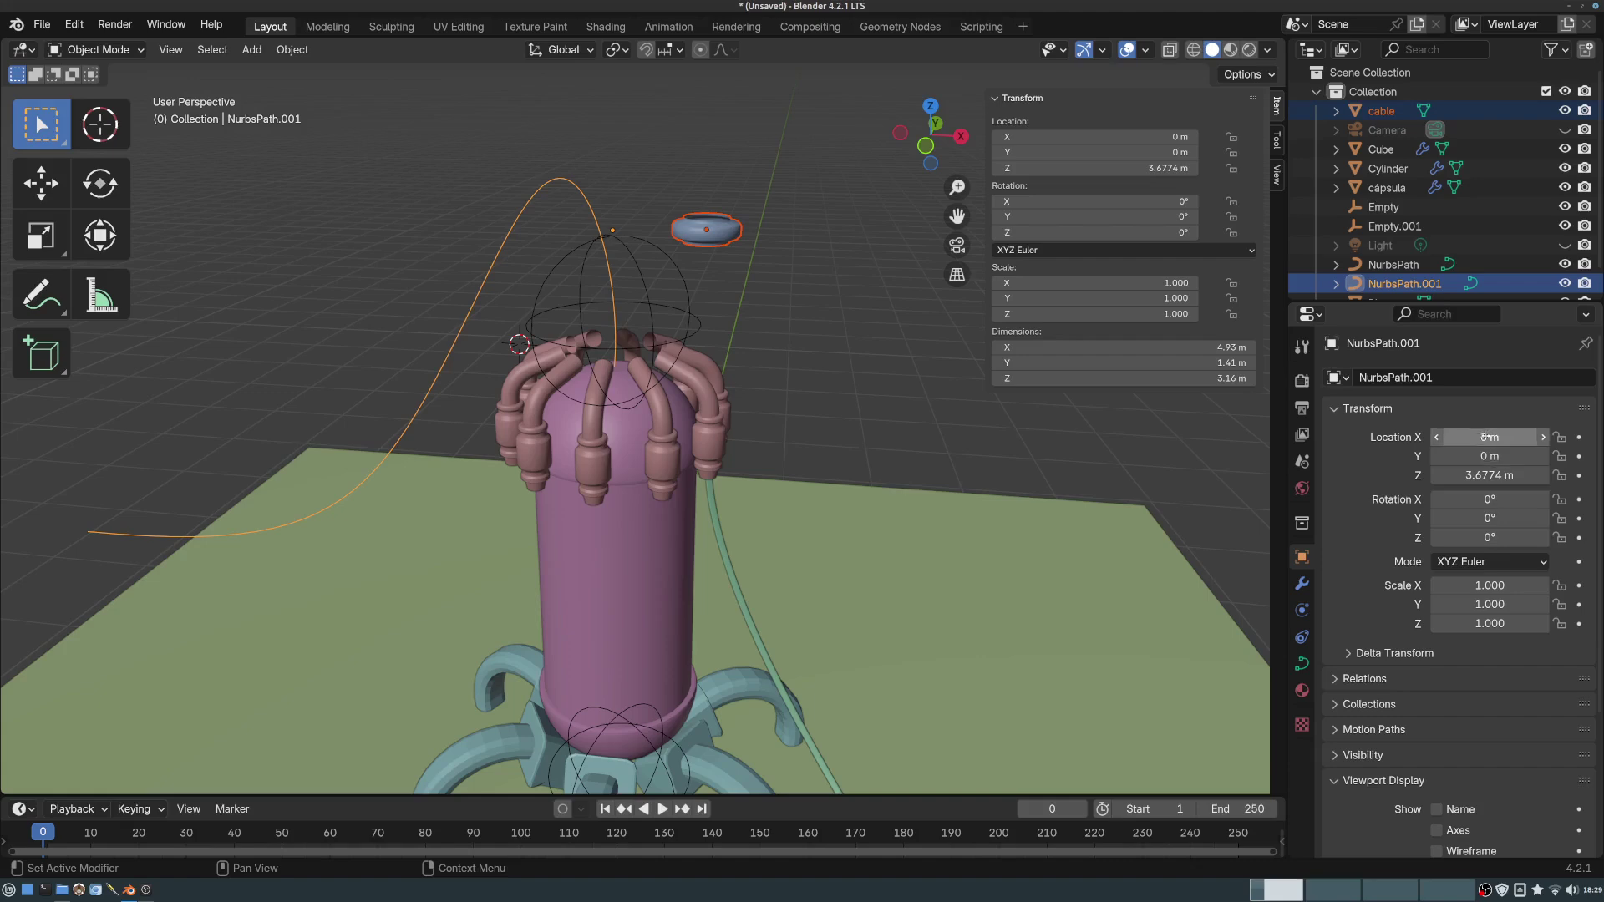
right_click(1474, 458)
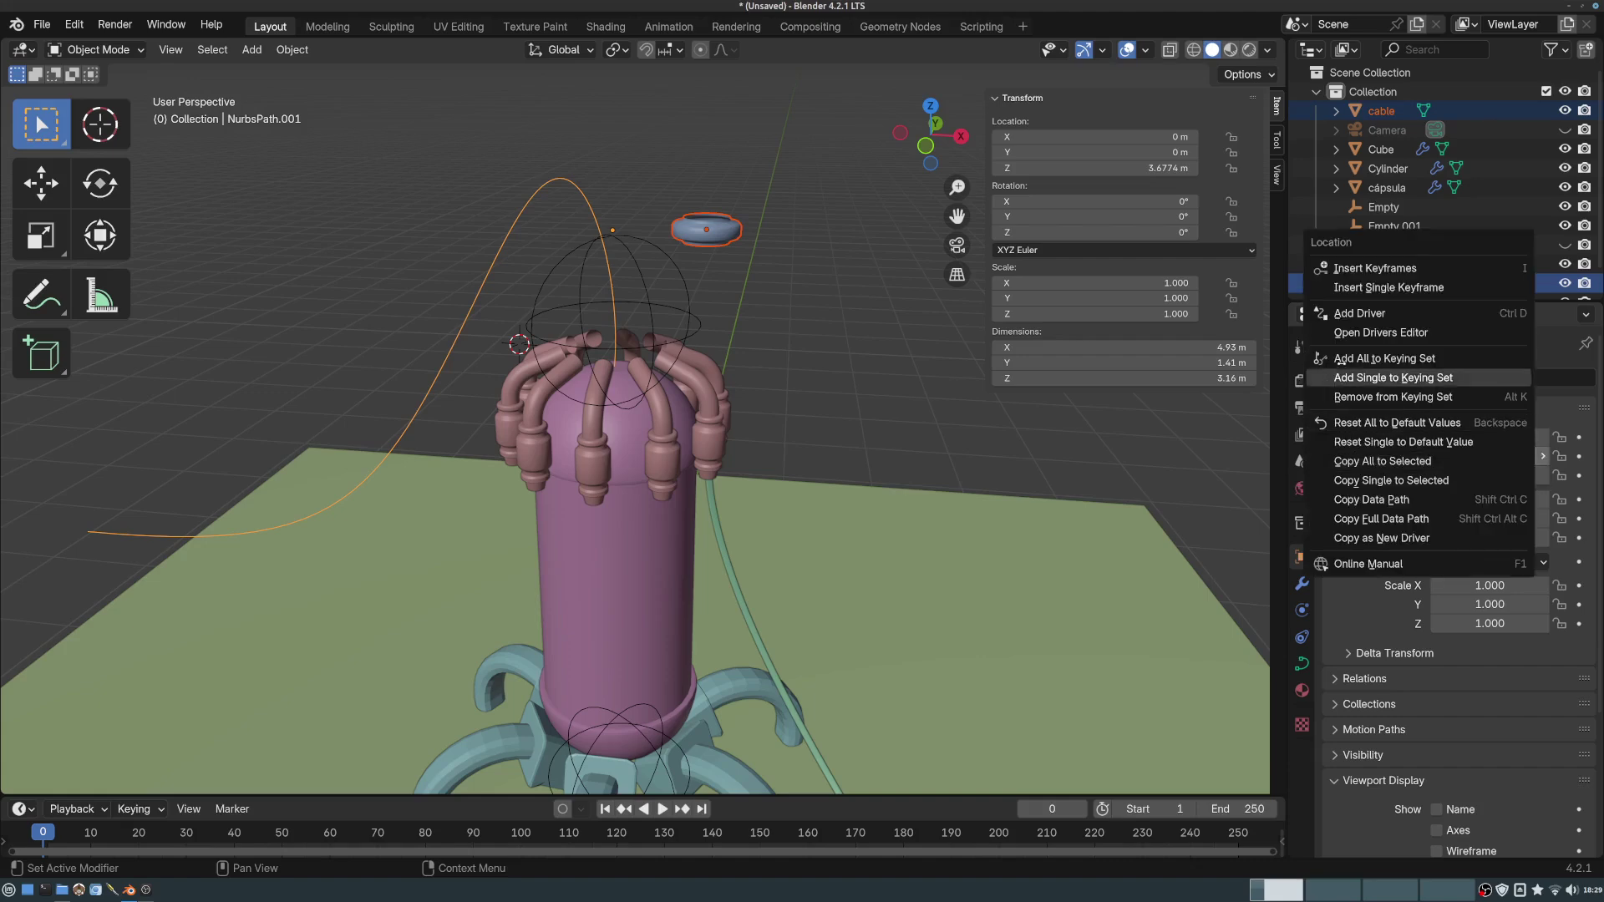
left_click(1420, 461)
middle_click_drag(635, 201, 600, 174)
left_click(551, 161)
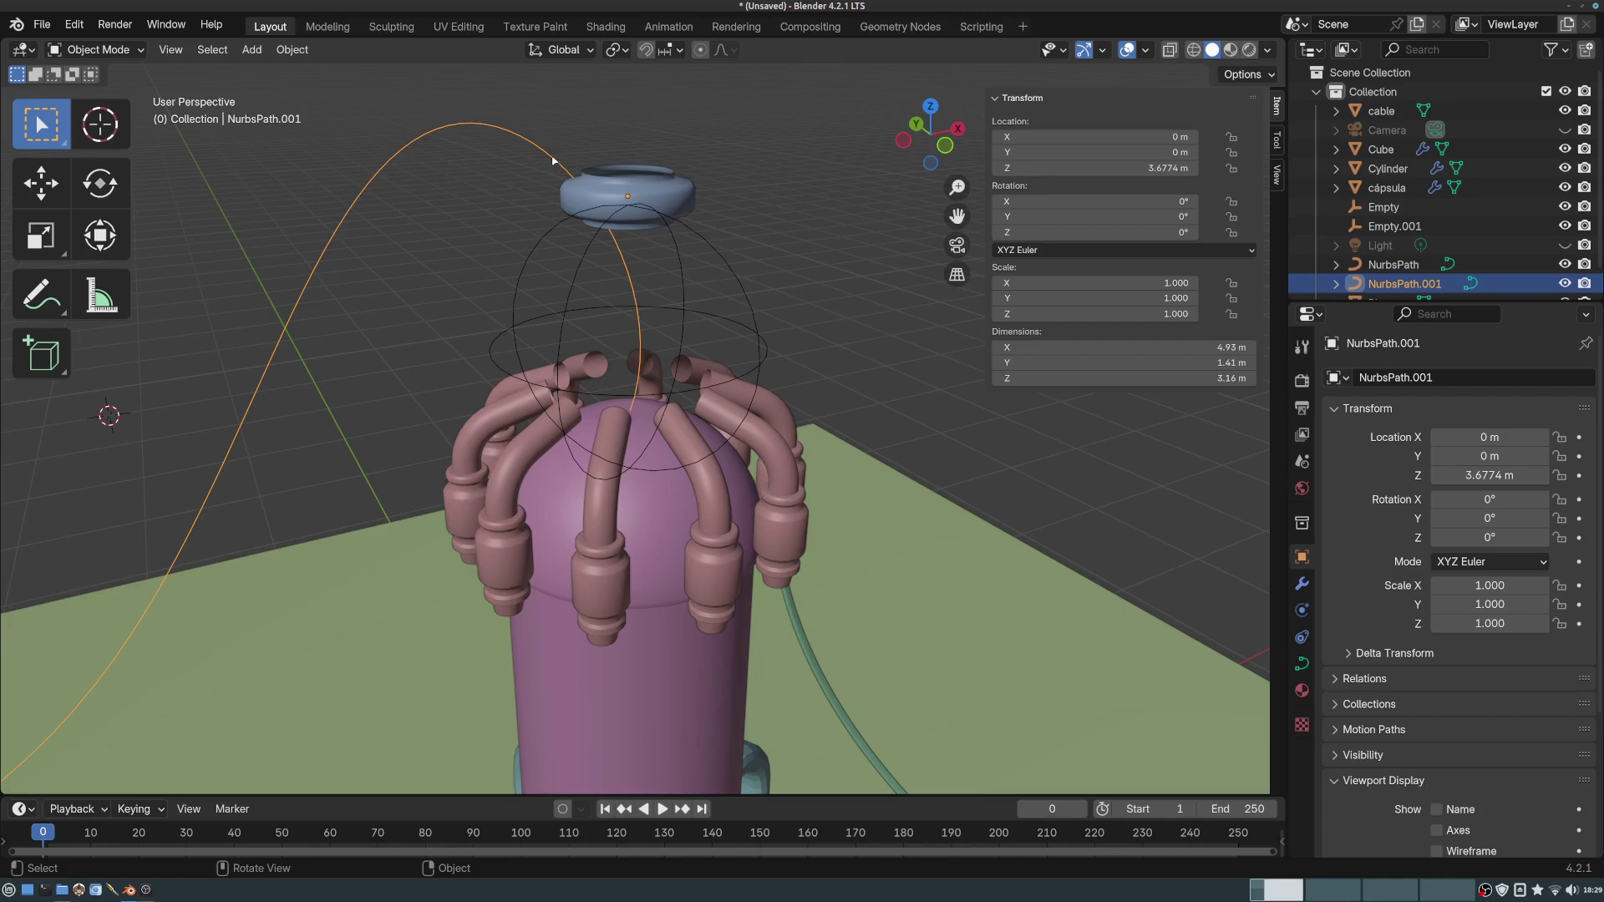
scroll(1463, 742, "down", 5)
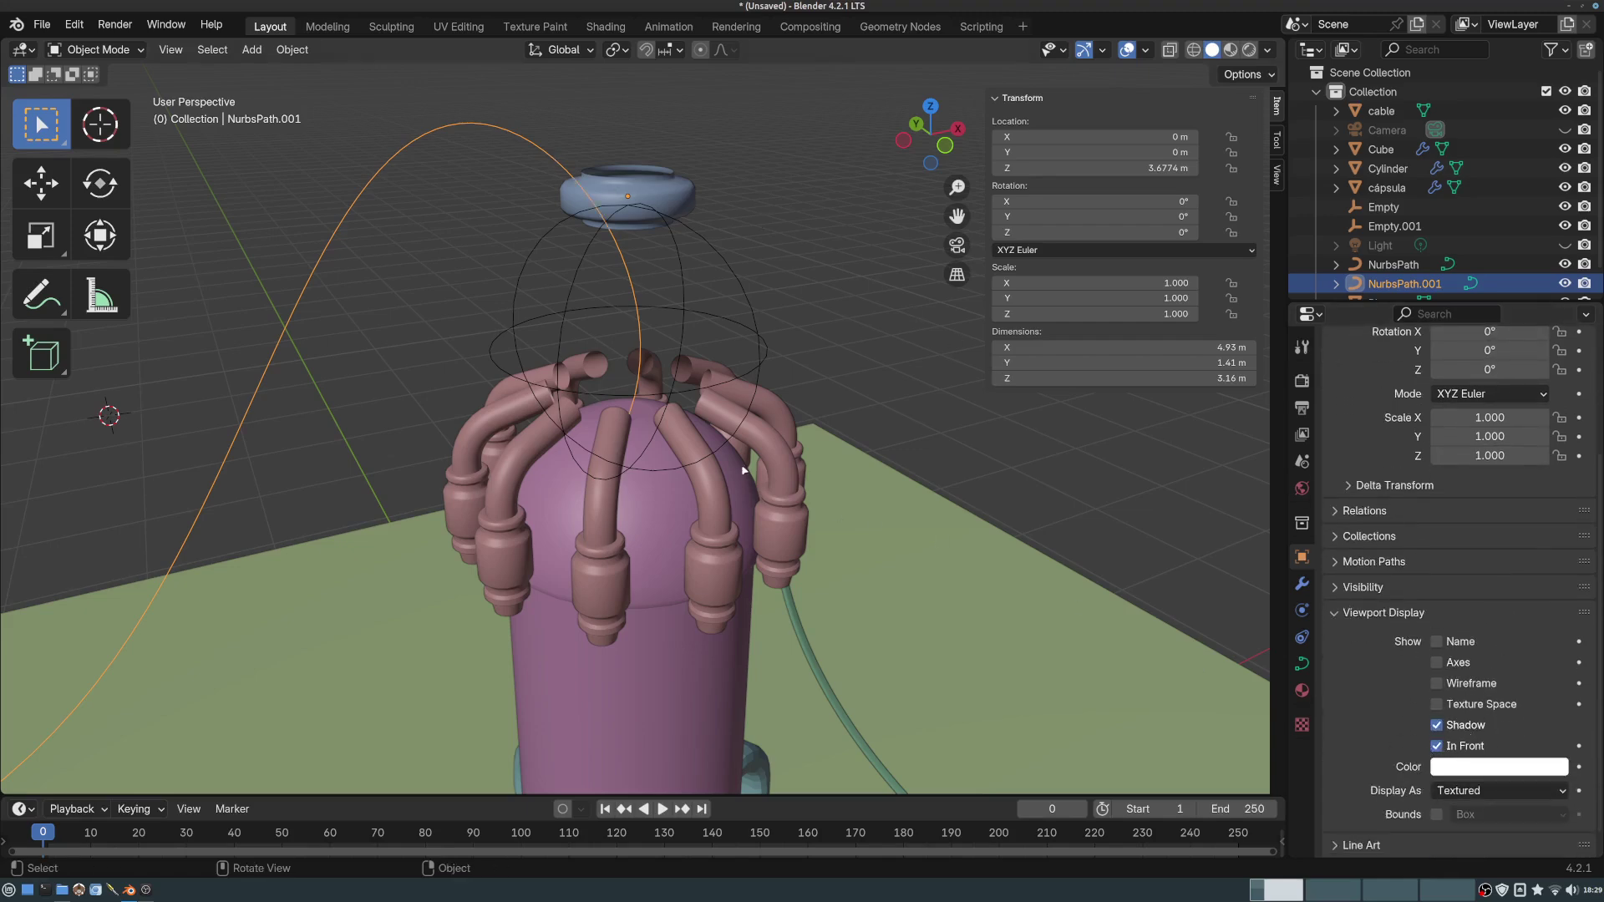
middle_click_drag(744, 468, 683, 419)
scroll(683, 418, "up", 1)
scroll(731, 210, "down", 1)
middle_click_drag(731, 211, 694, 247)
- Add an Array modifier to the cable segment with relative offset factors of 0 in X and 1 in Z
left_click(692, 253)
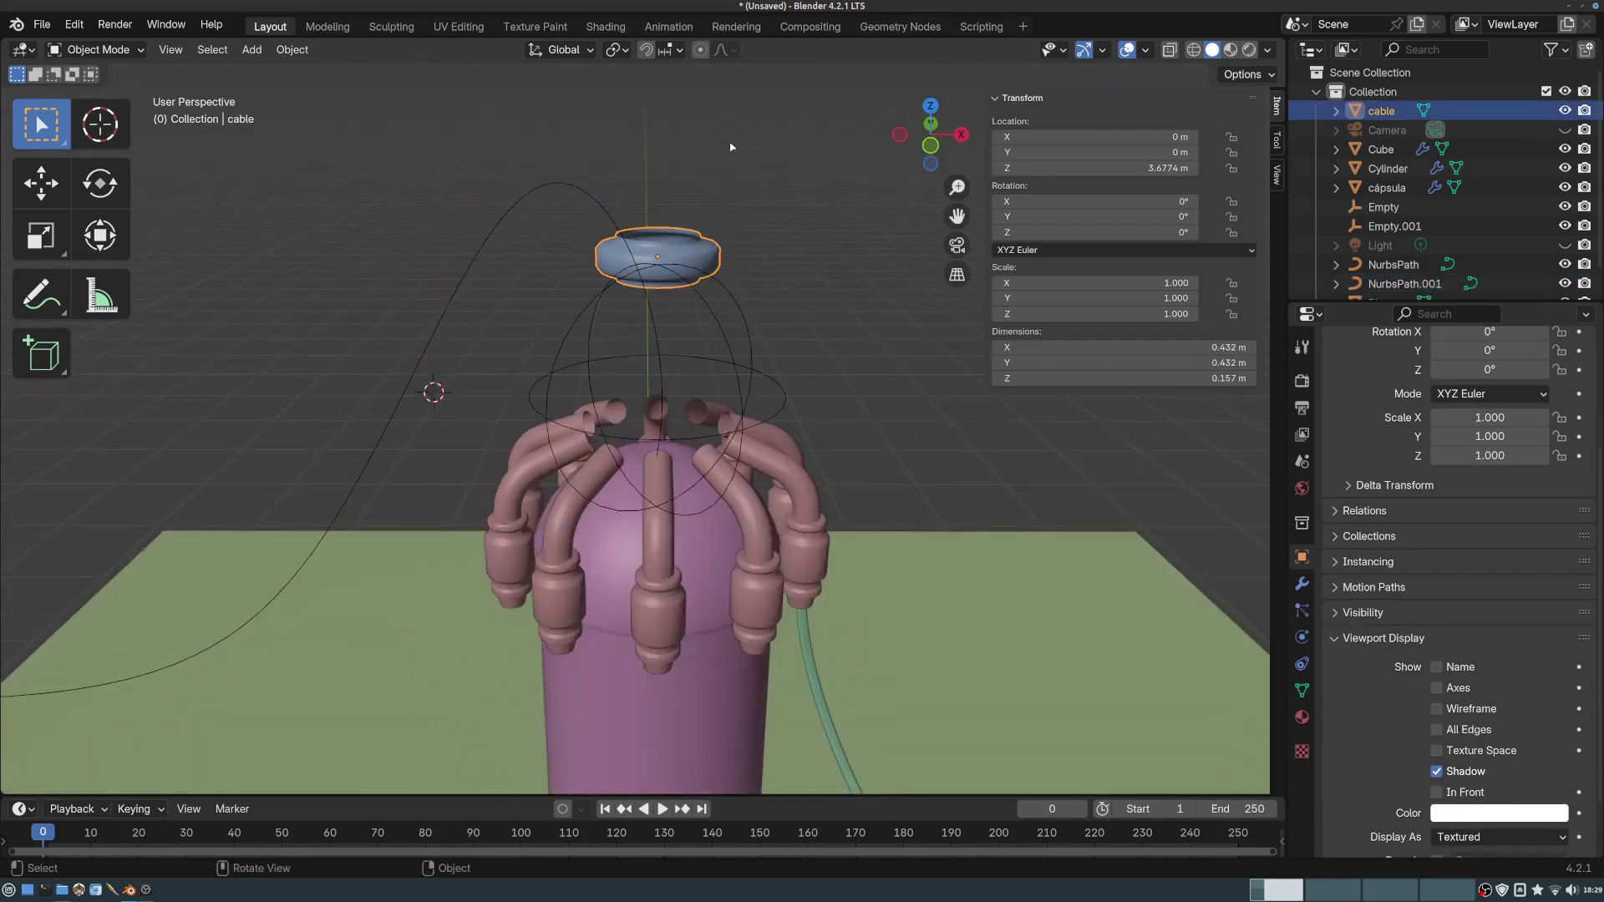
scroll(755, 217, "down", 3)
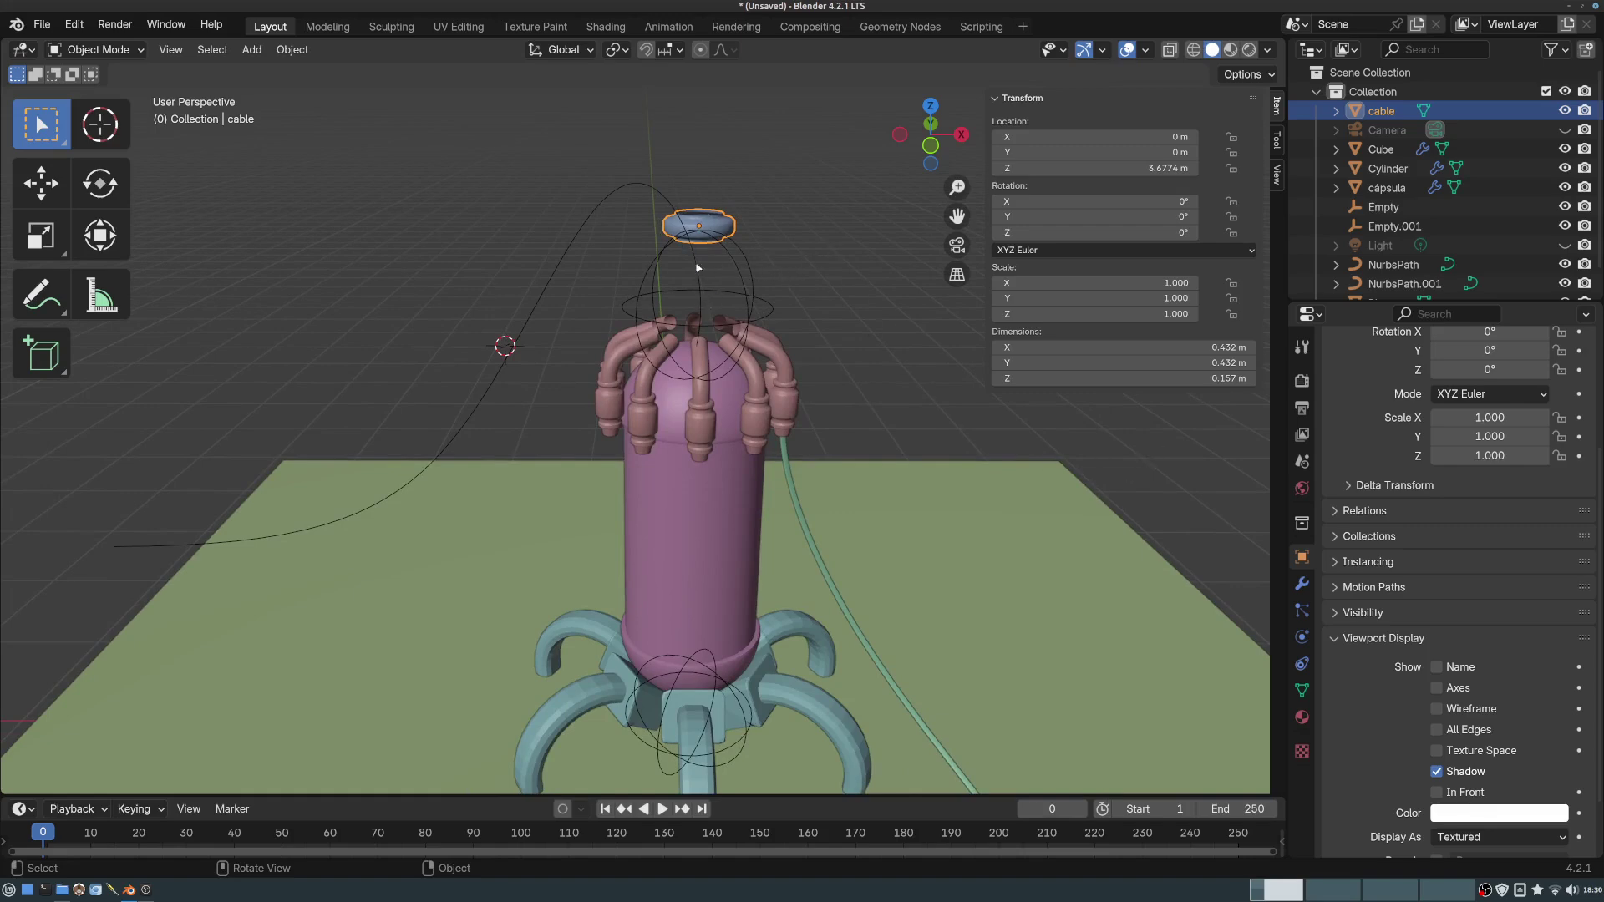
left_click(1302, 583)
left_click(1423, 380)
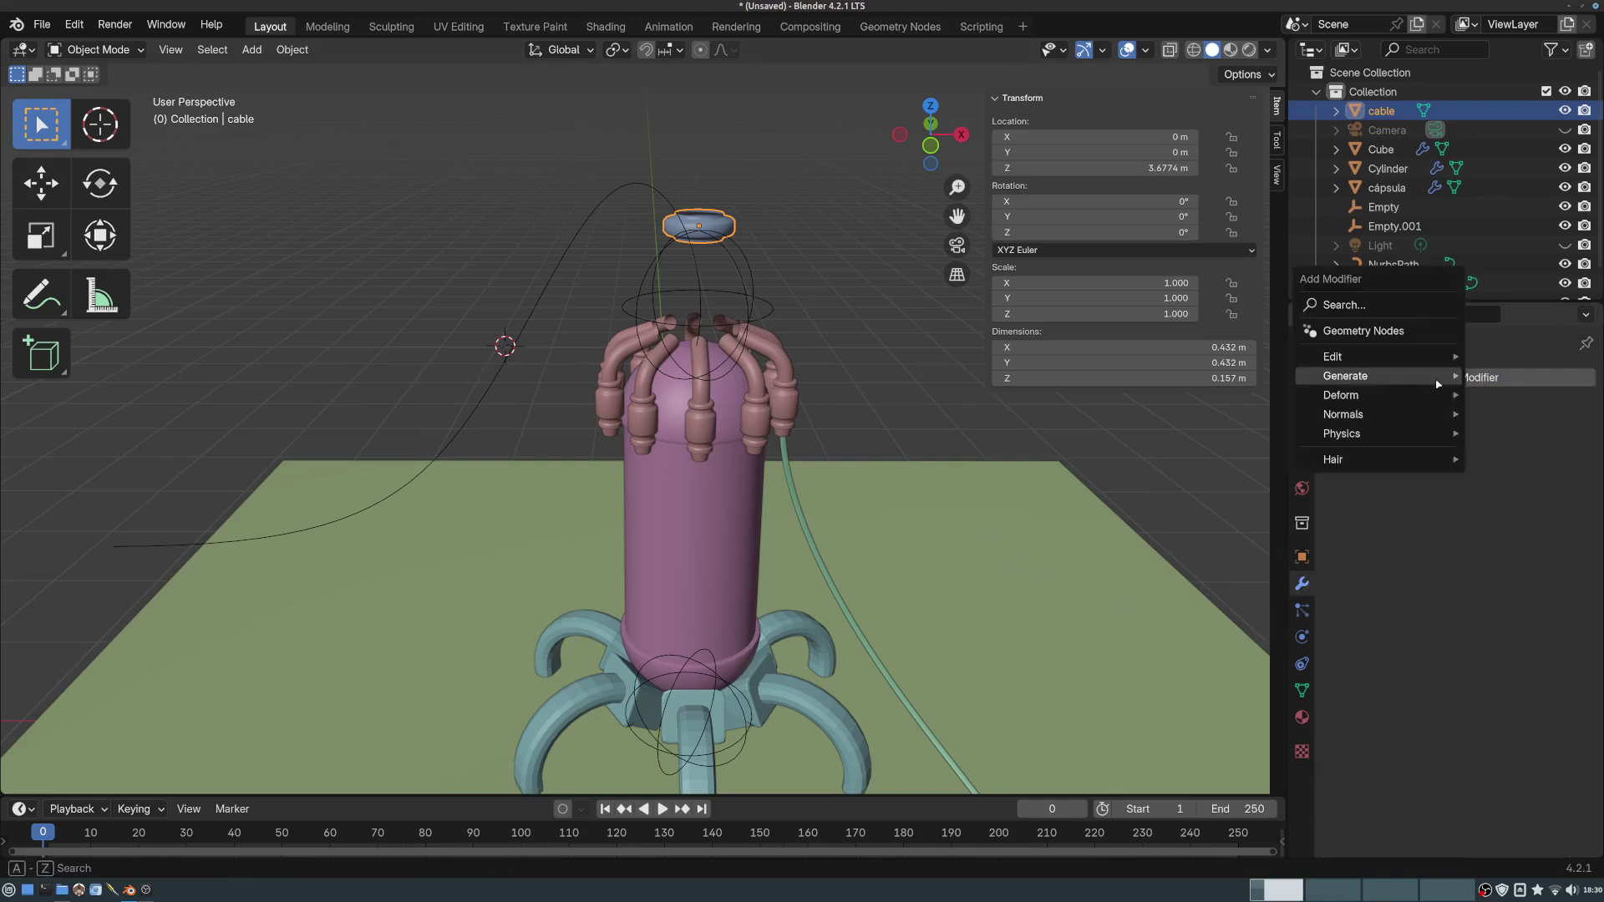
mouse_move(1439, 386)
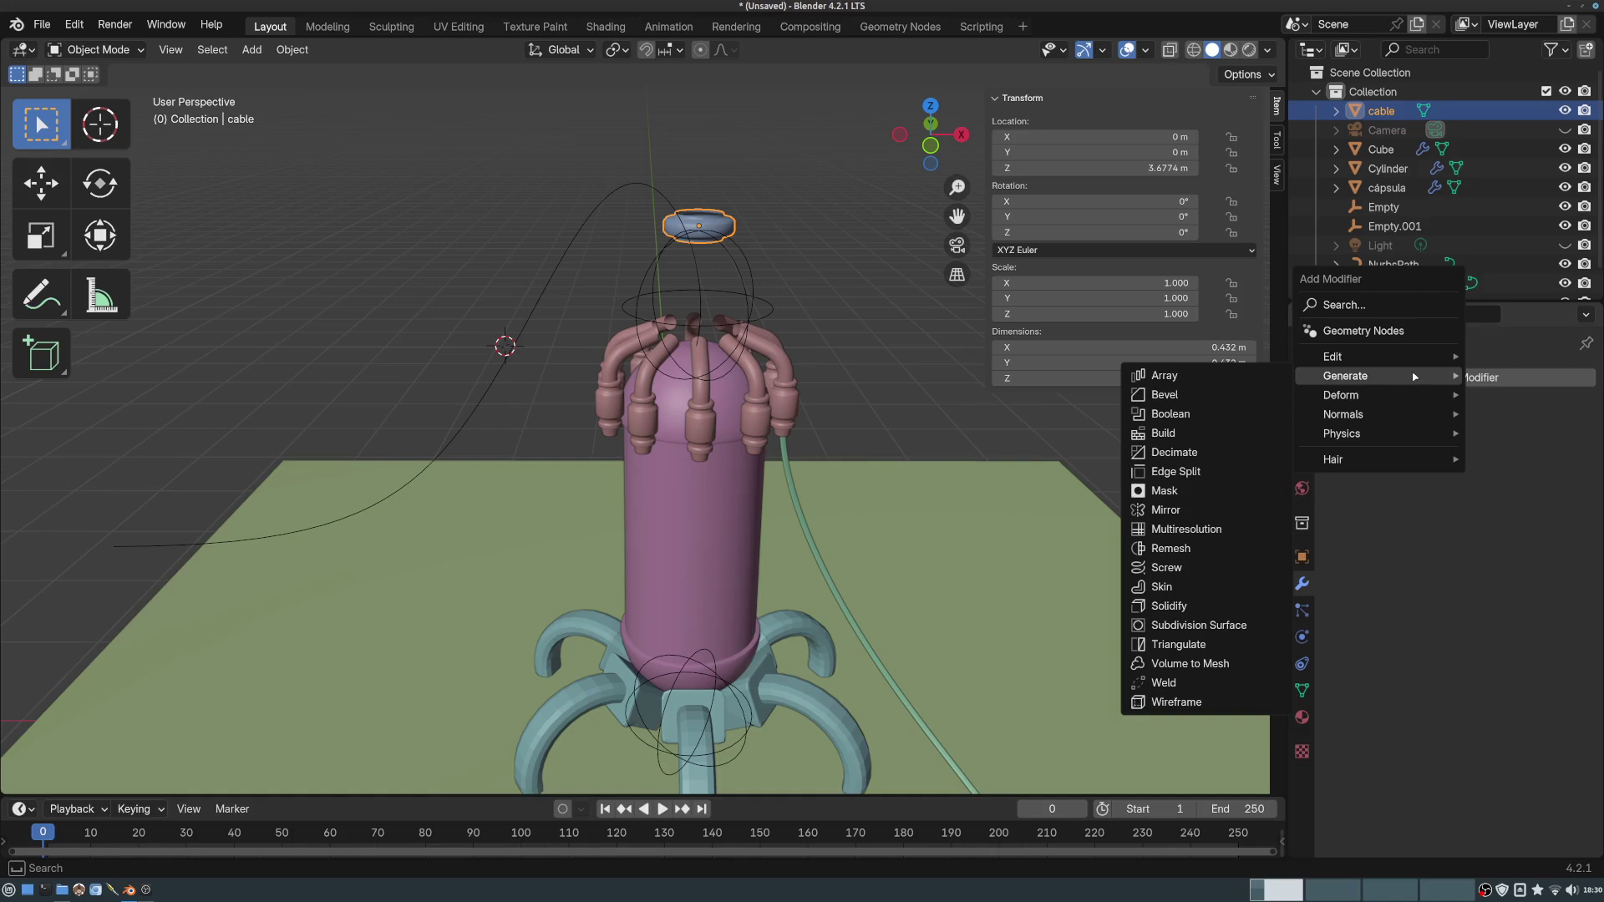
left_click(1162, 375)
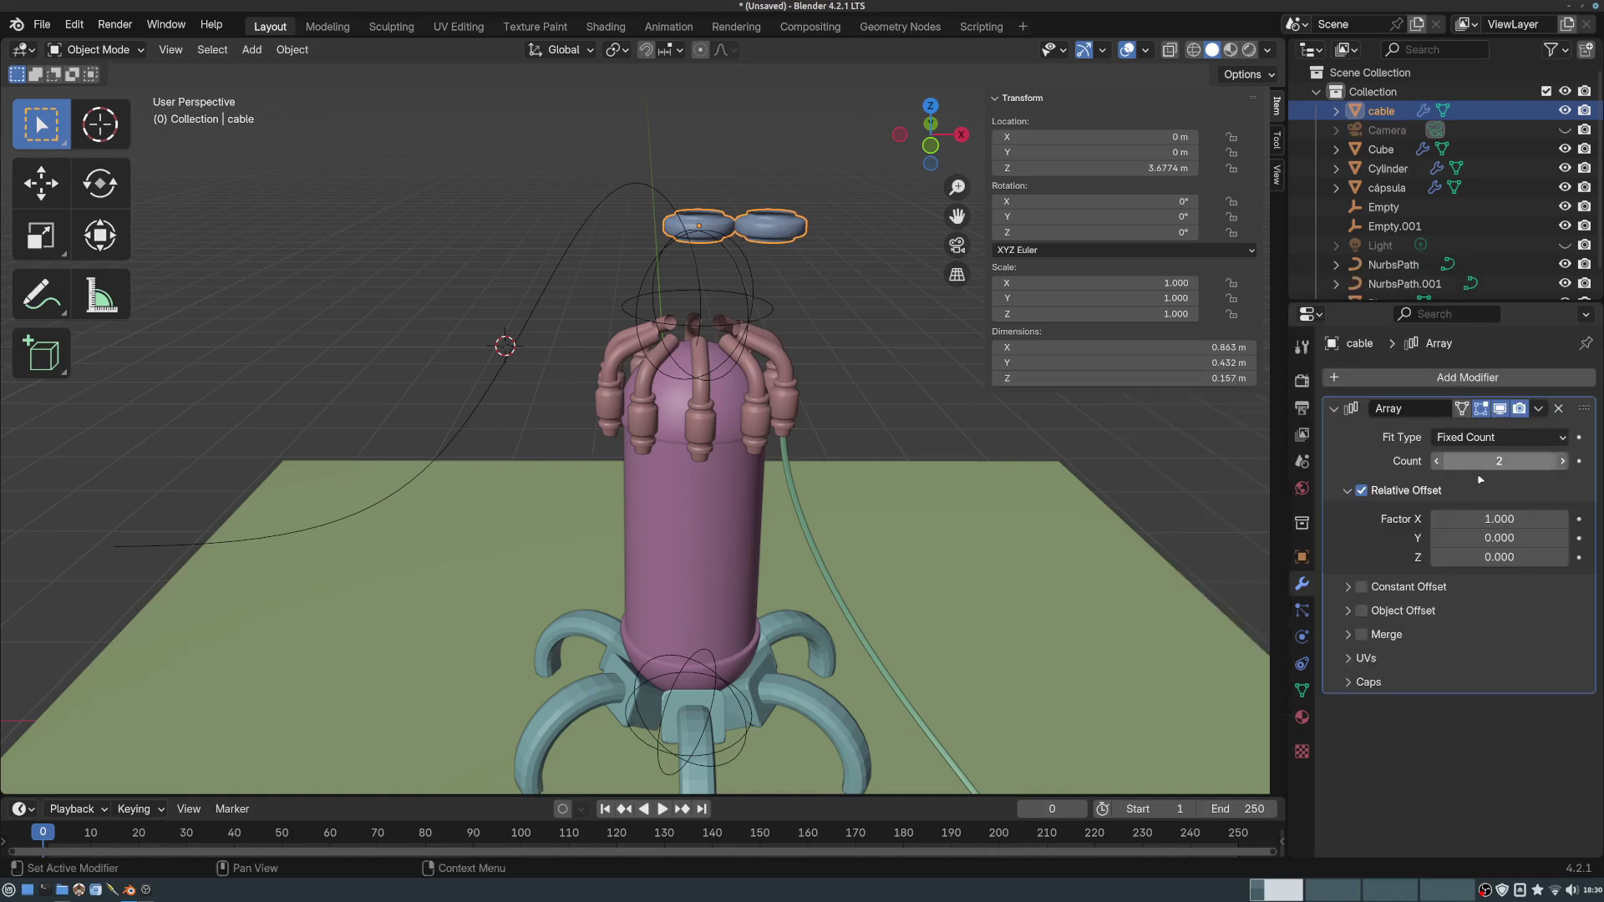
left_click(1500, 519)
type("0")
key("Return")
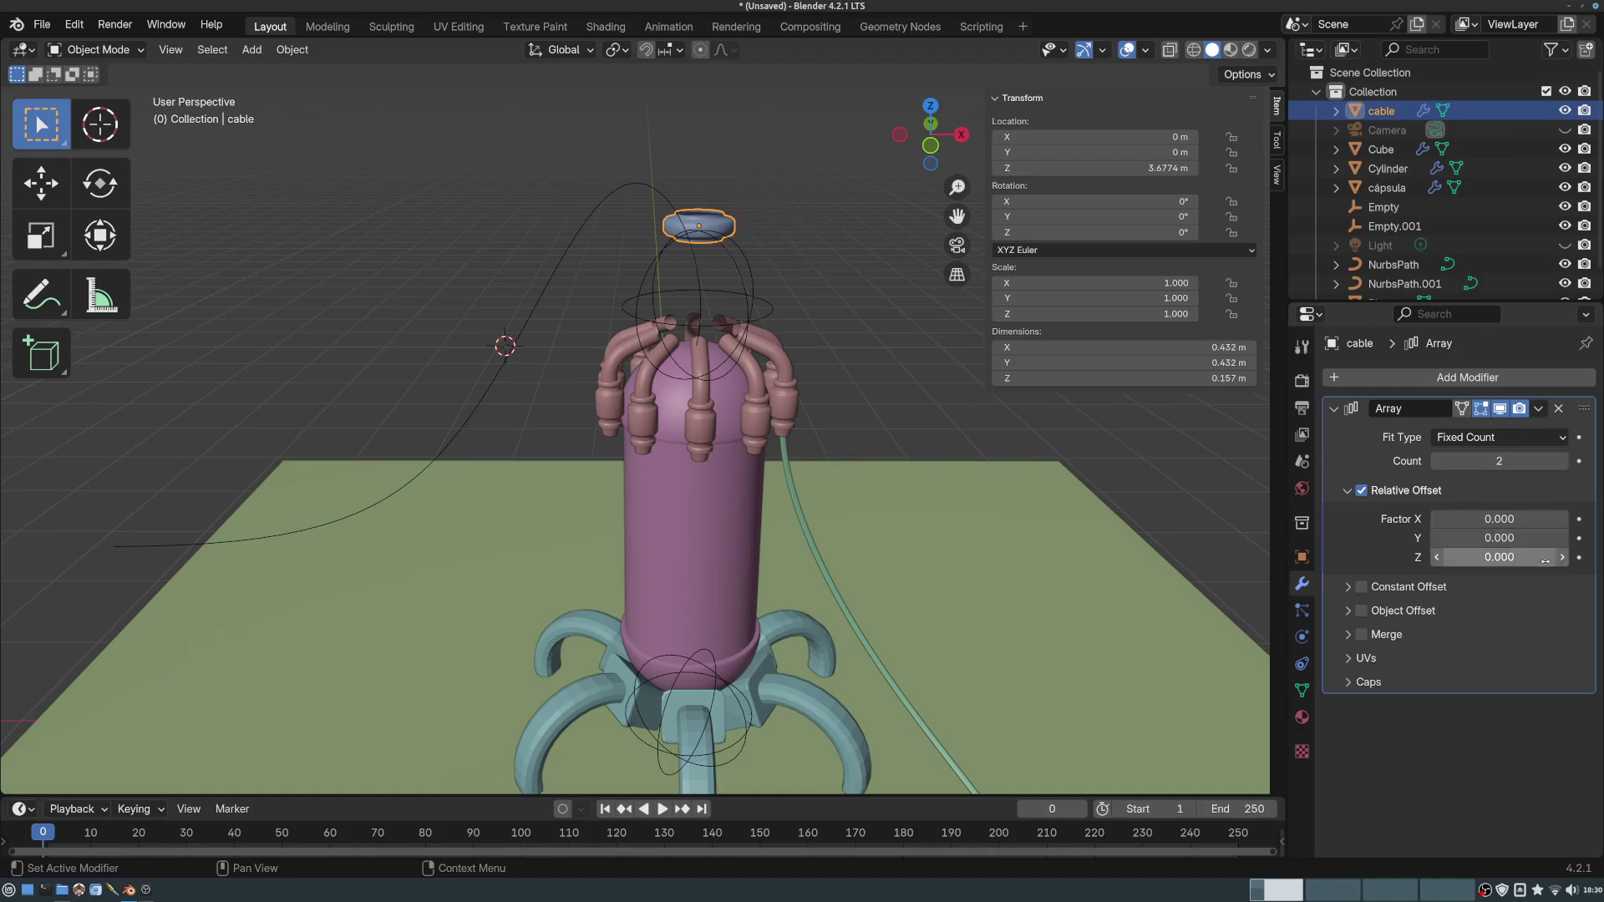
left_click(1527, 554)
type("1")
key("Return")
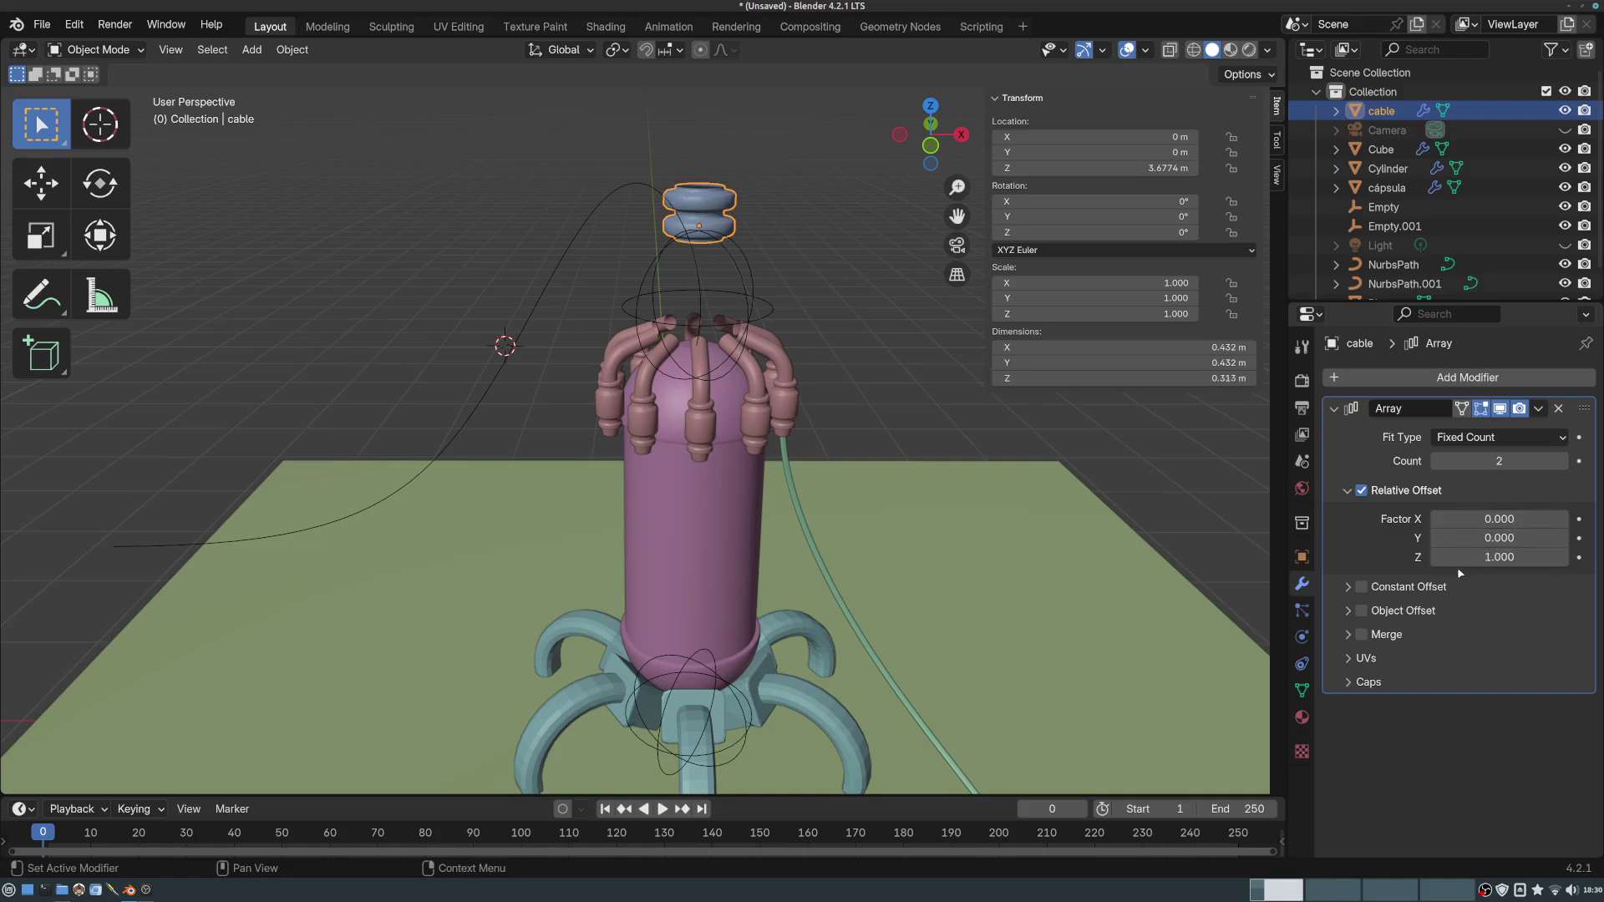
- Enable Merge in the cable's array and set its fit type to Fit Curve using NurbsPath.001
left_click(1363, 635)
left_click(1499, 437)
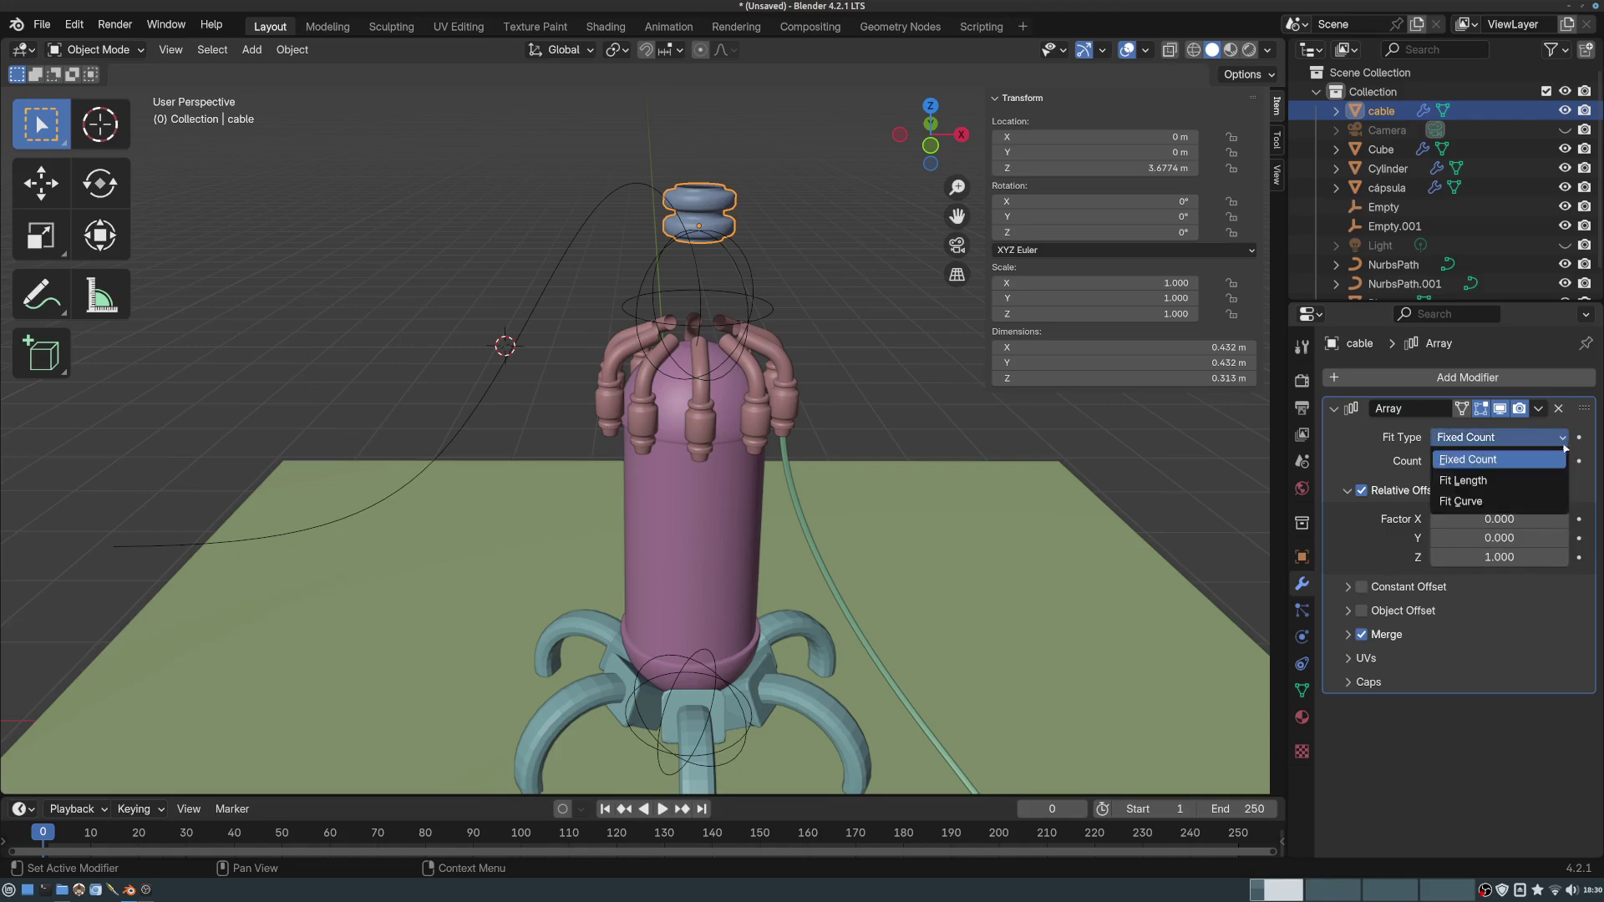
left_click(1473, 501)
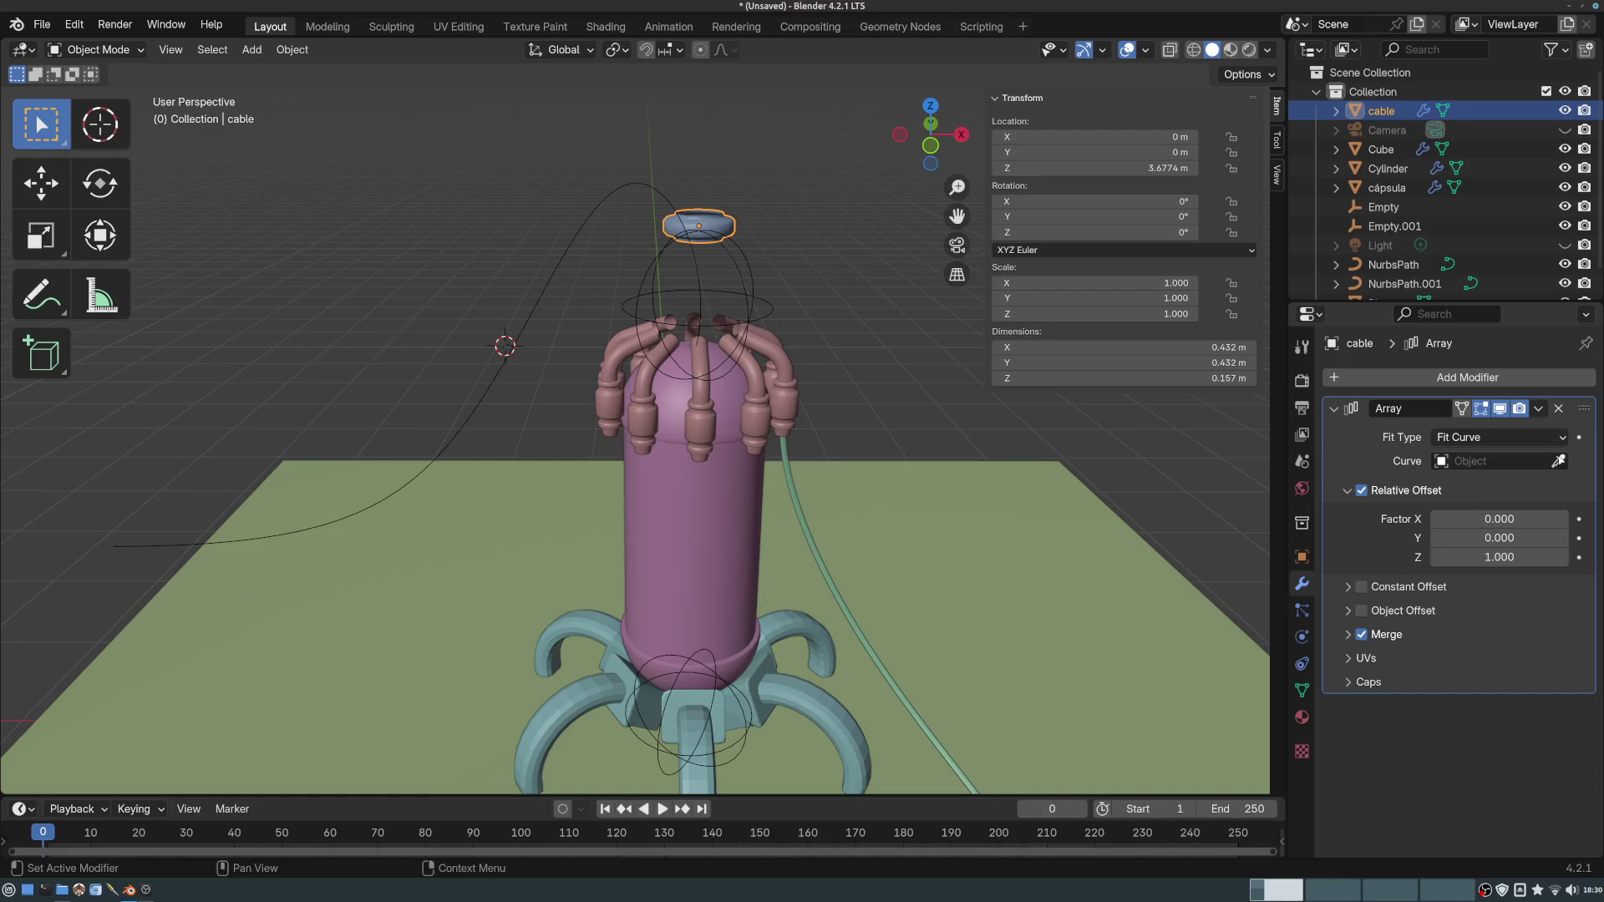
left_click(1557, 461)
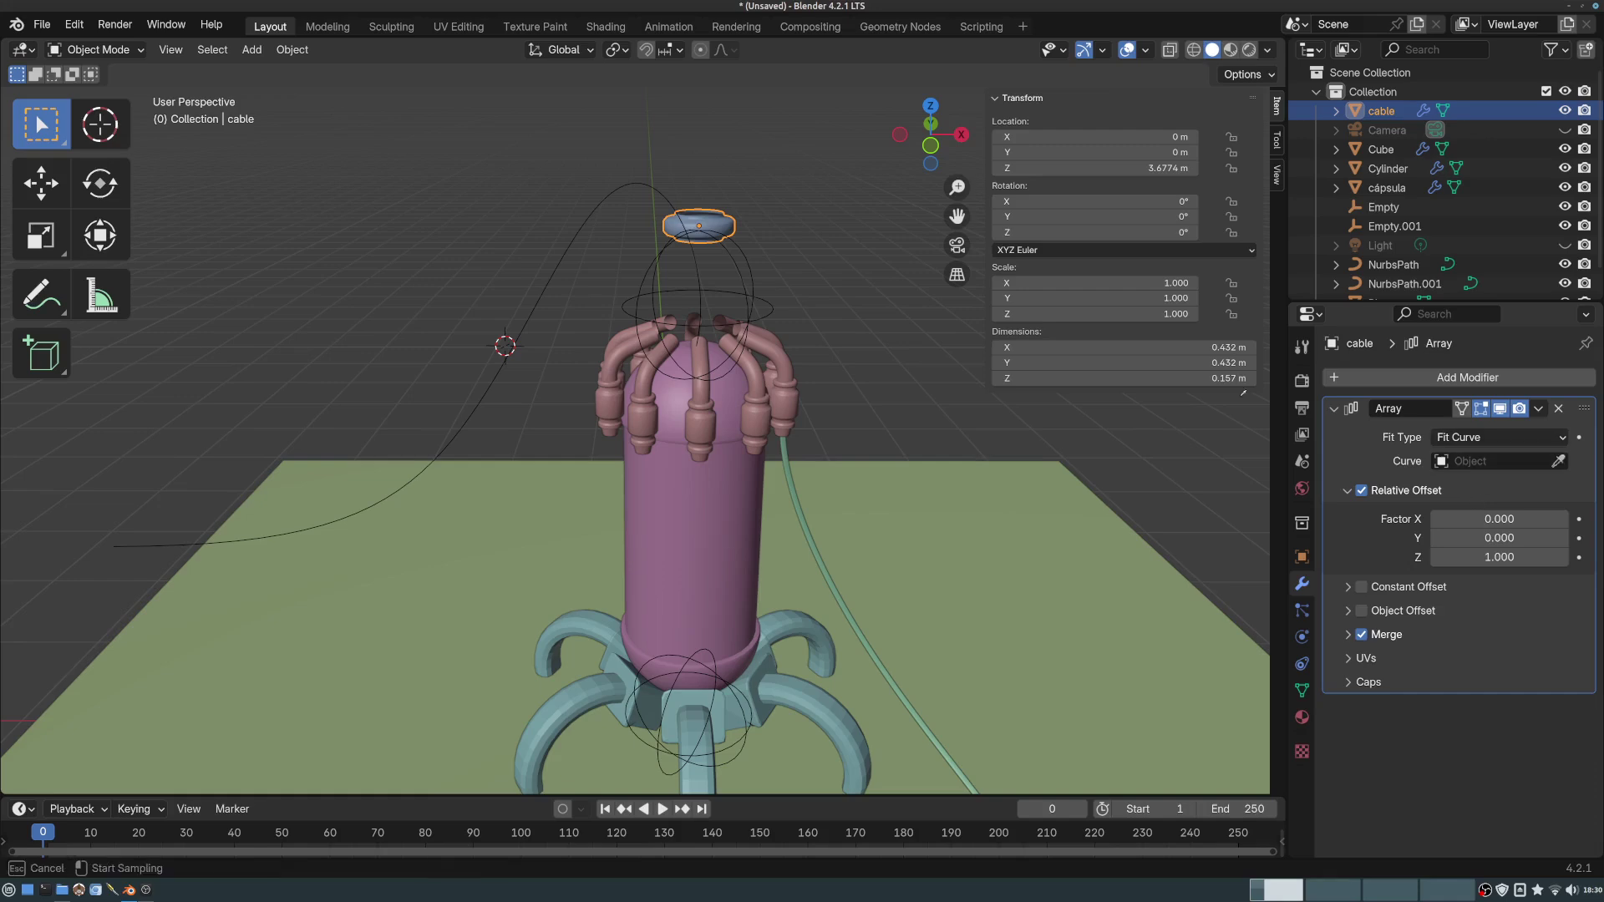
left_click(581, 219)
middle_click_drag(685, 267, 718, 277)
scroll(720, 278, "down", 1)
middle_click_drag(724, 277, 663, 580, "shift")
scroll(674, 426, "down", 2)
middle_click_drag(723, 367, 688, 493)
middle_click_drag(688, 492, 665, 400, "shift")
scroll(665, 395, "up", 5)
middle_click_drag(666, 389, 720, 370)
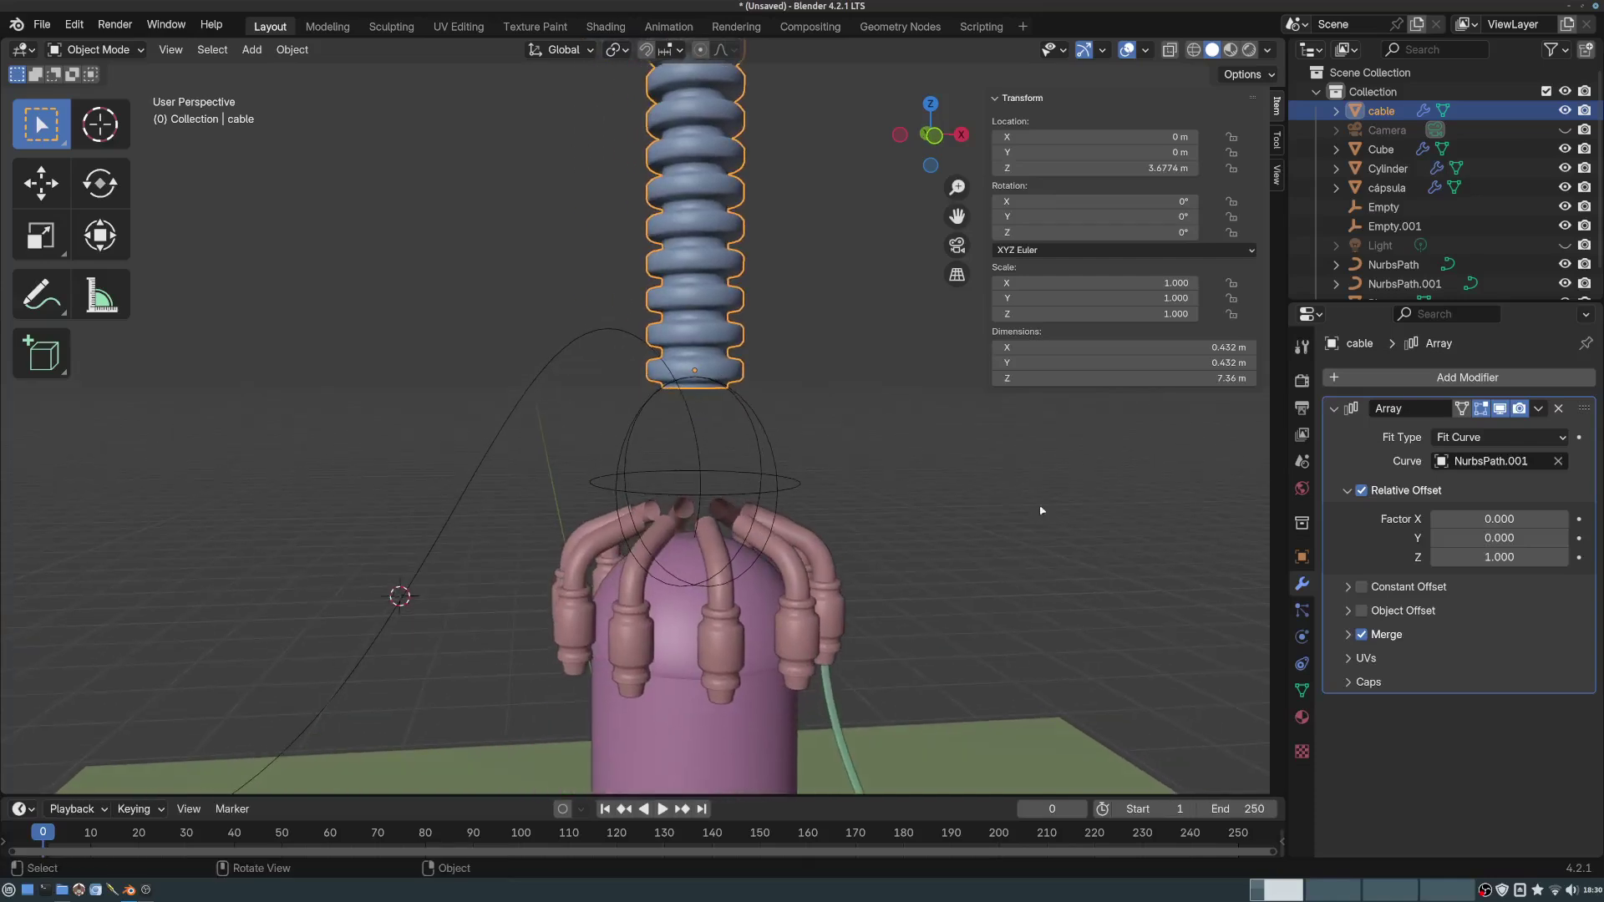
- Add a Curve modifier to the cable with NurbsPath.001 as the curve object
left_click(1371, 378)
mouse_move(1295, 378)
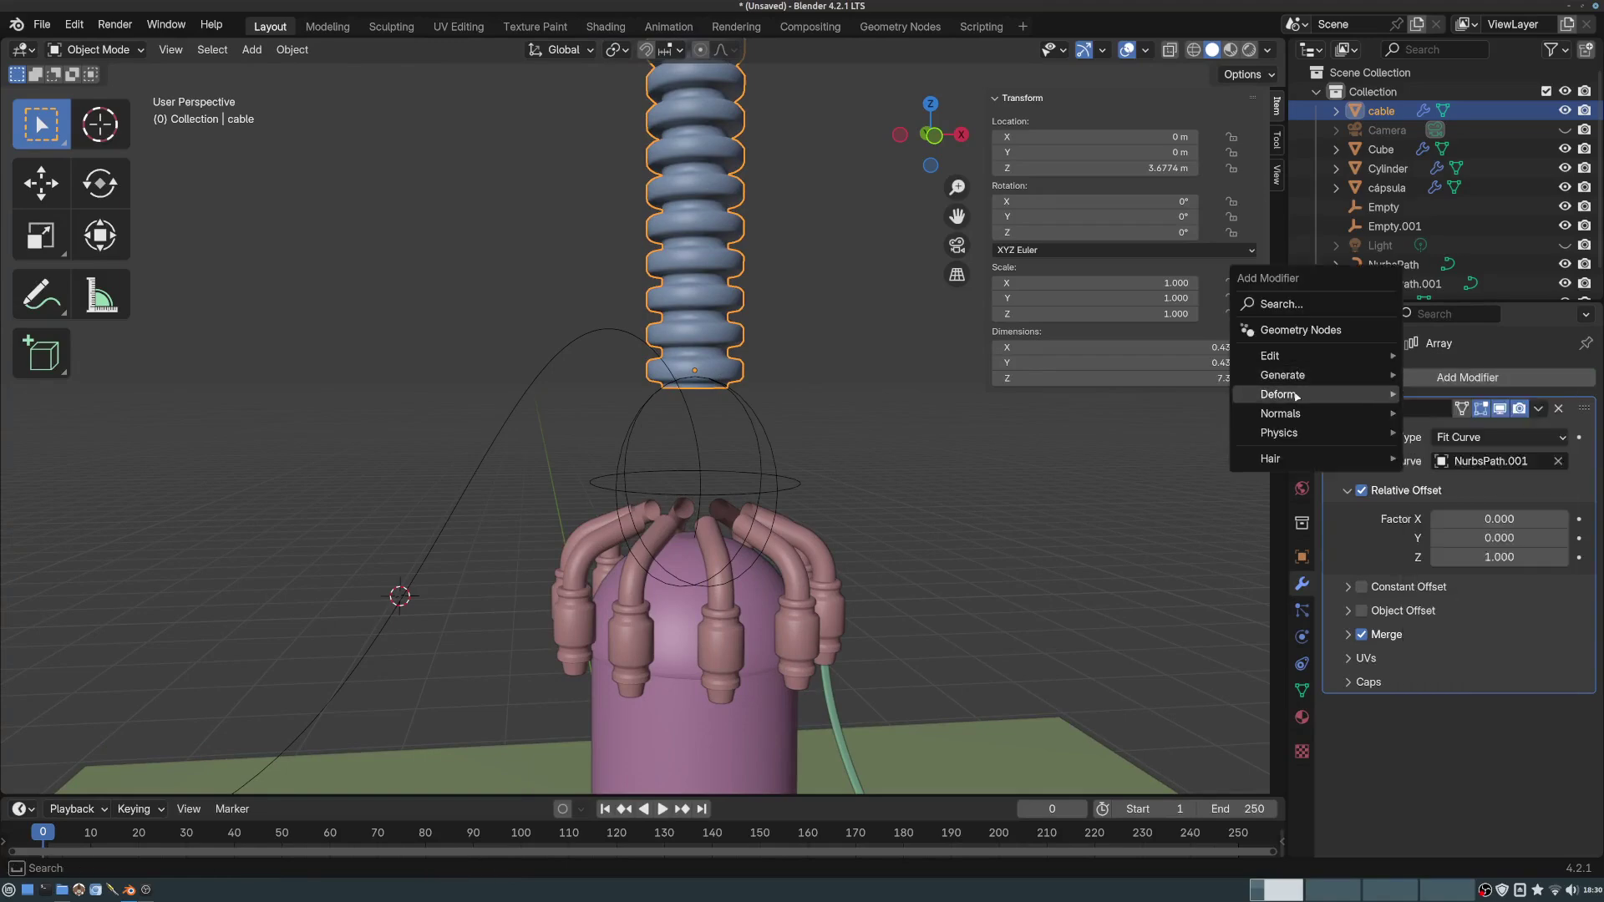
left_click(1461, 435)
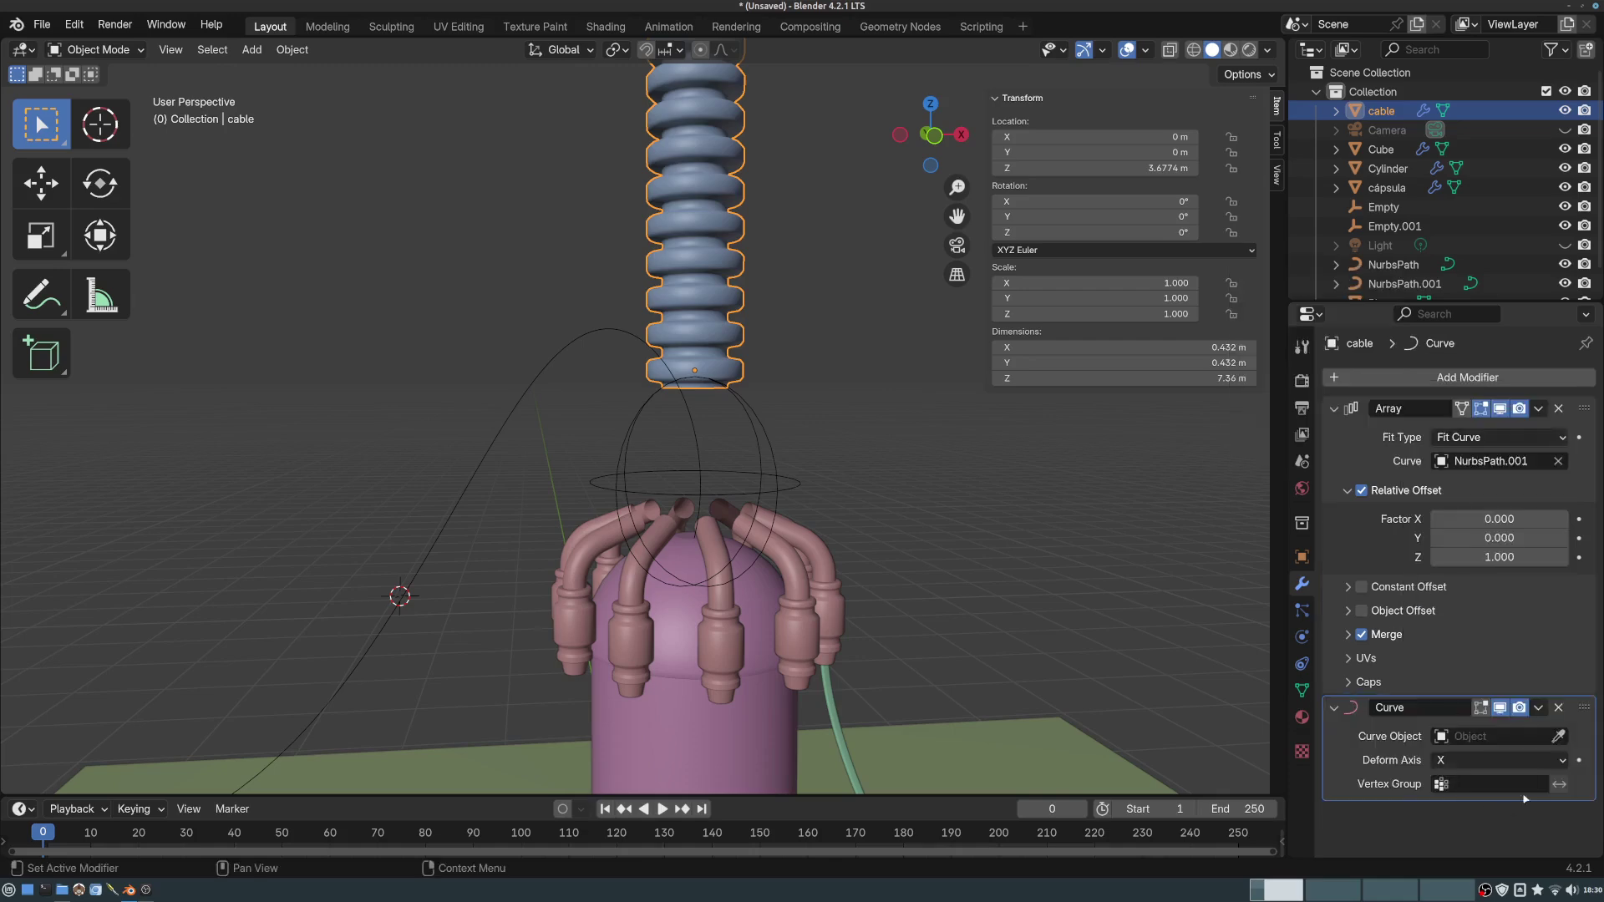
left_click(1558, 736)
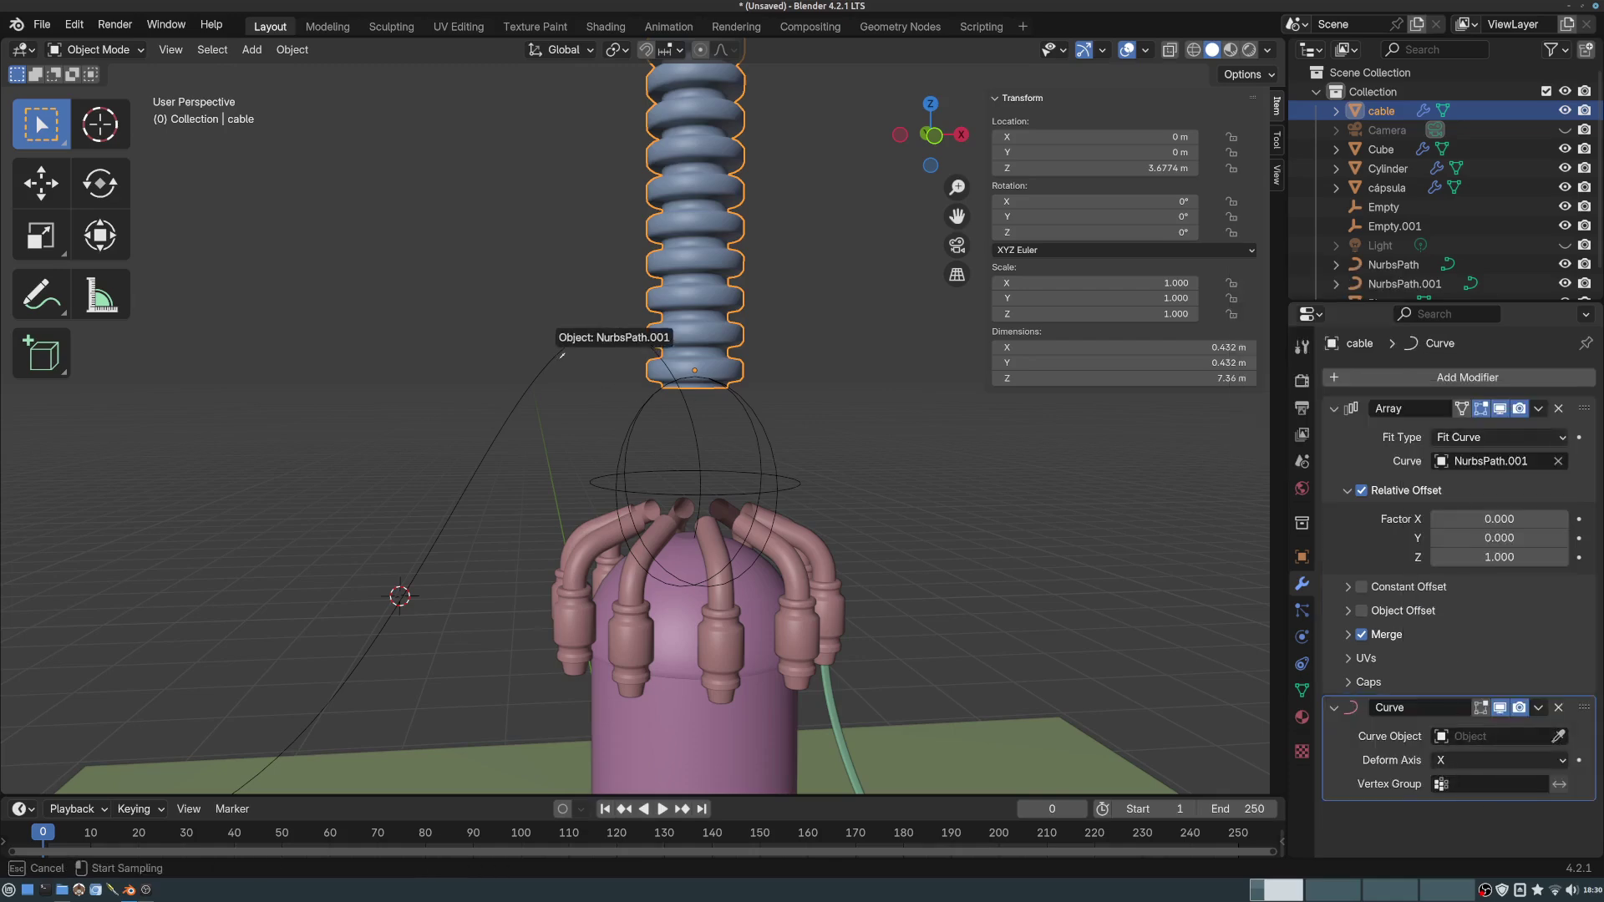
left_click(572, 365)
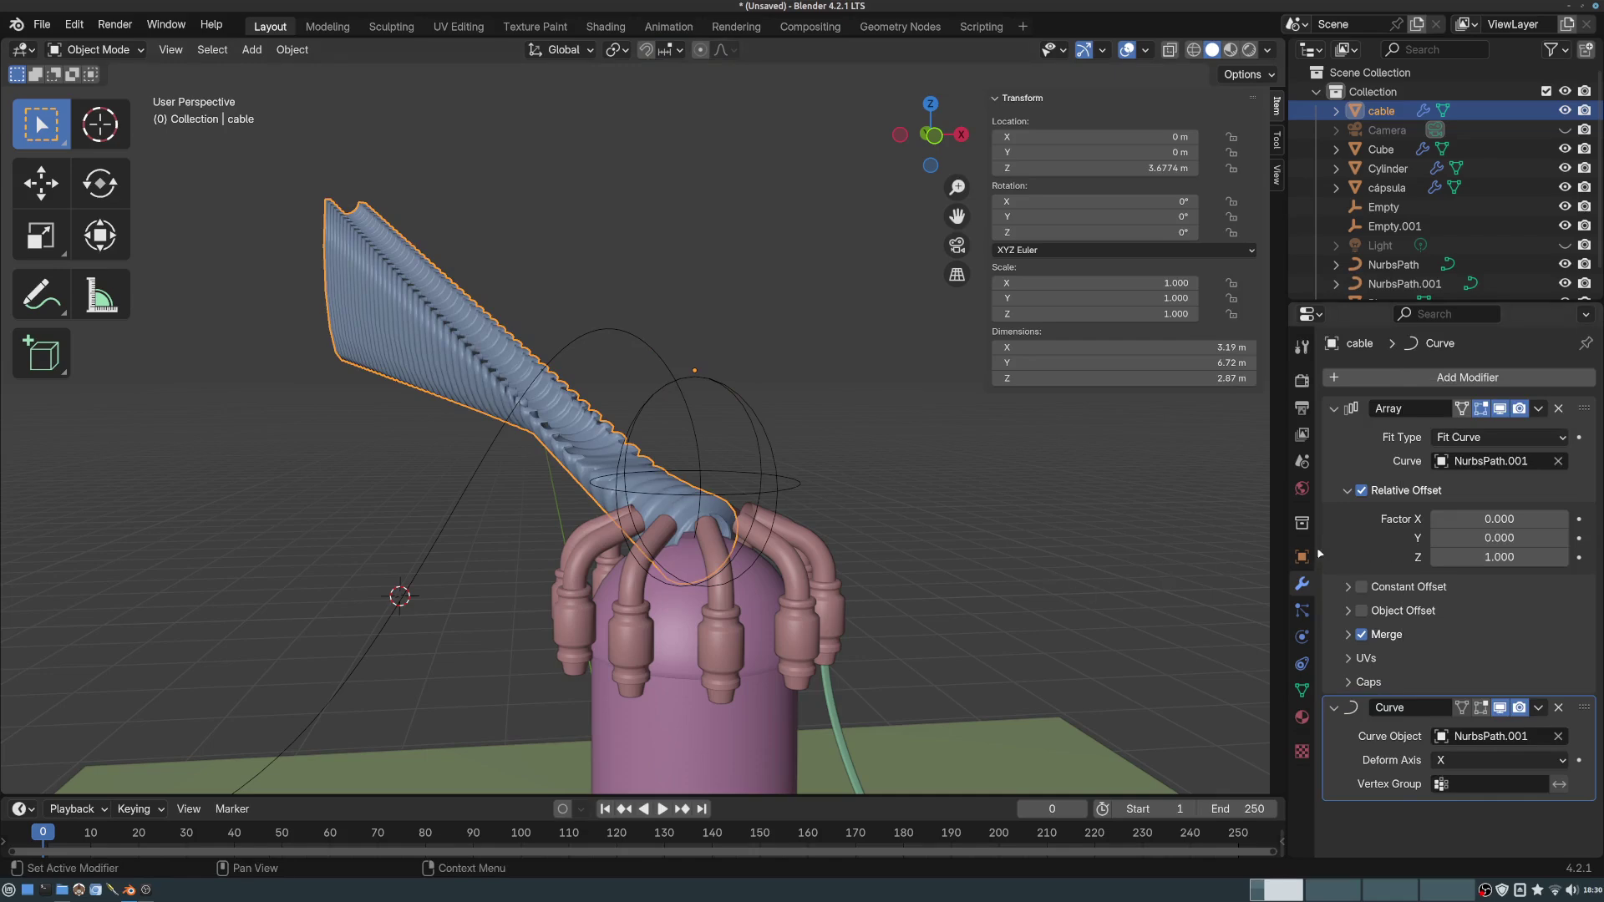
middle_click_drag(1177, 620, 1147, 553)
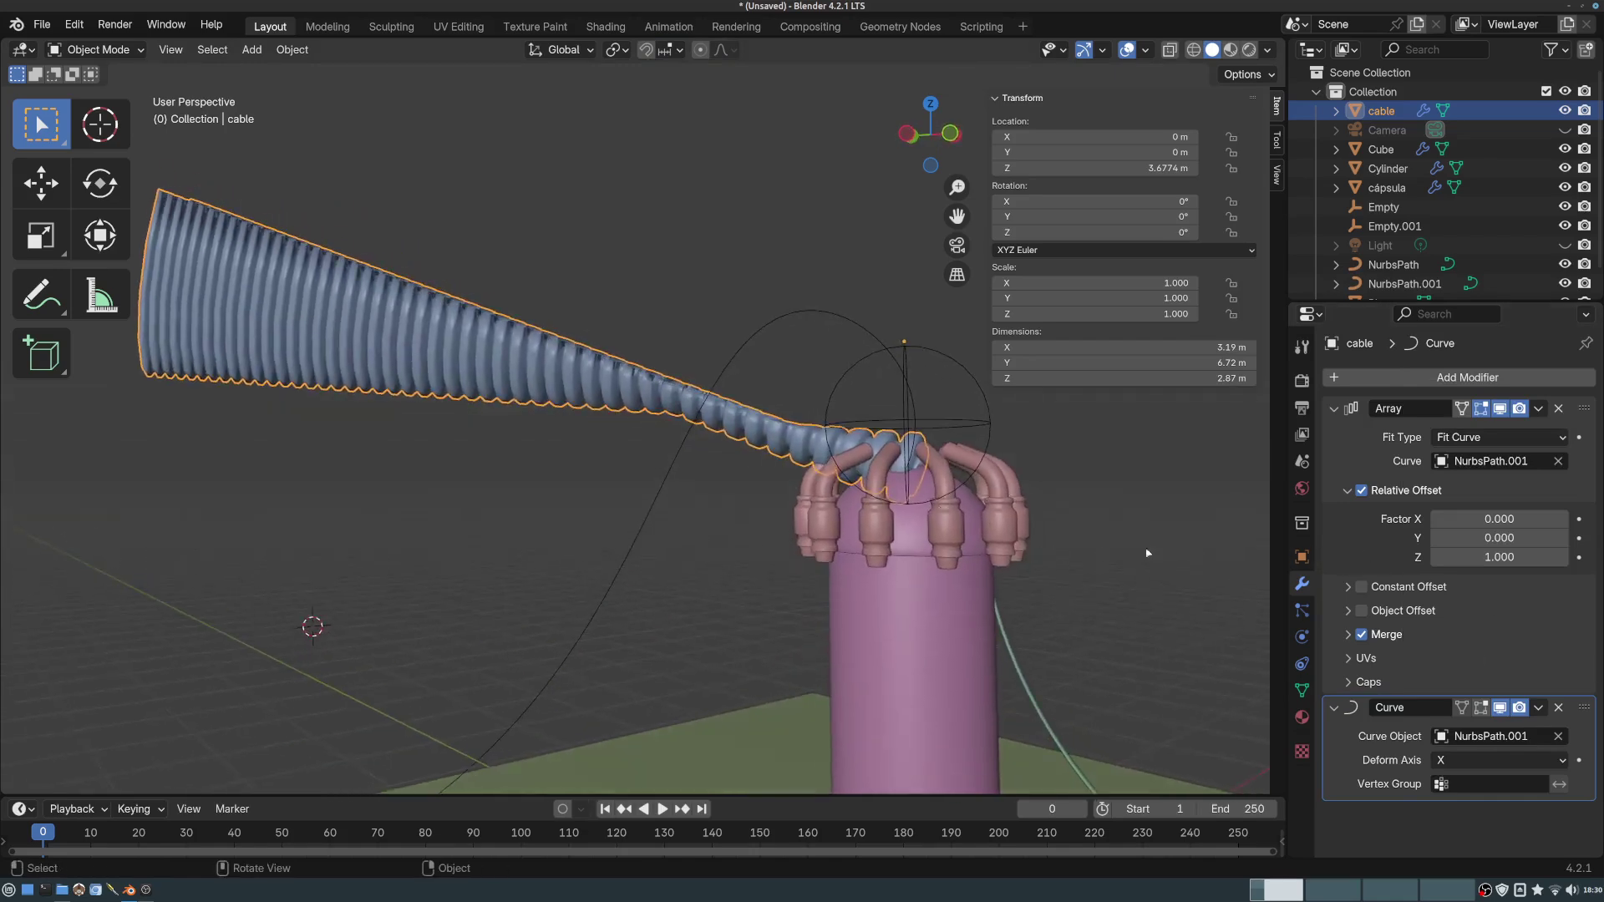
- Set the deform axis of the cable's Curve modifier to Z
left_click(1440, 760)
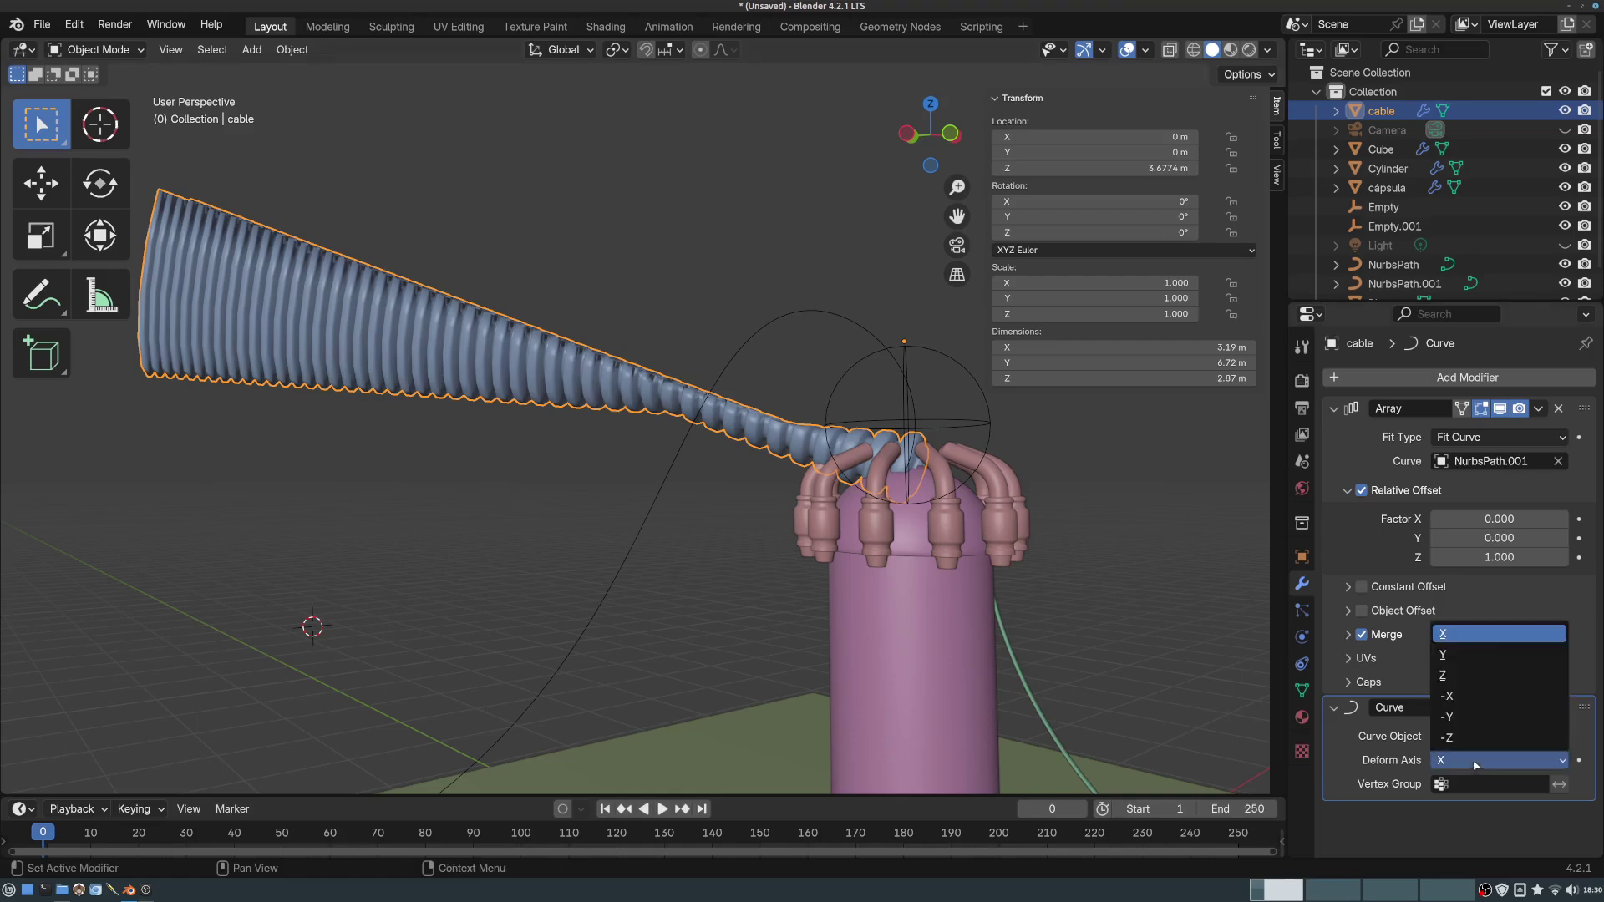
left_click(1464, 679)
middle_click_drag(719, 593, 627, 435)
scroll(730, 454, "down", 2)
scroll(685, 367, "up", 2)
middle_click_drag(689, 352, 643, 505)
scroll(765, 356, "up", 2)
middle_click_drag(641, 417, 619, 380)
scroll(634, 390, "up", 1)
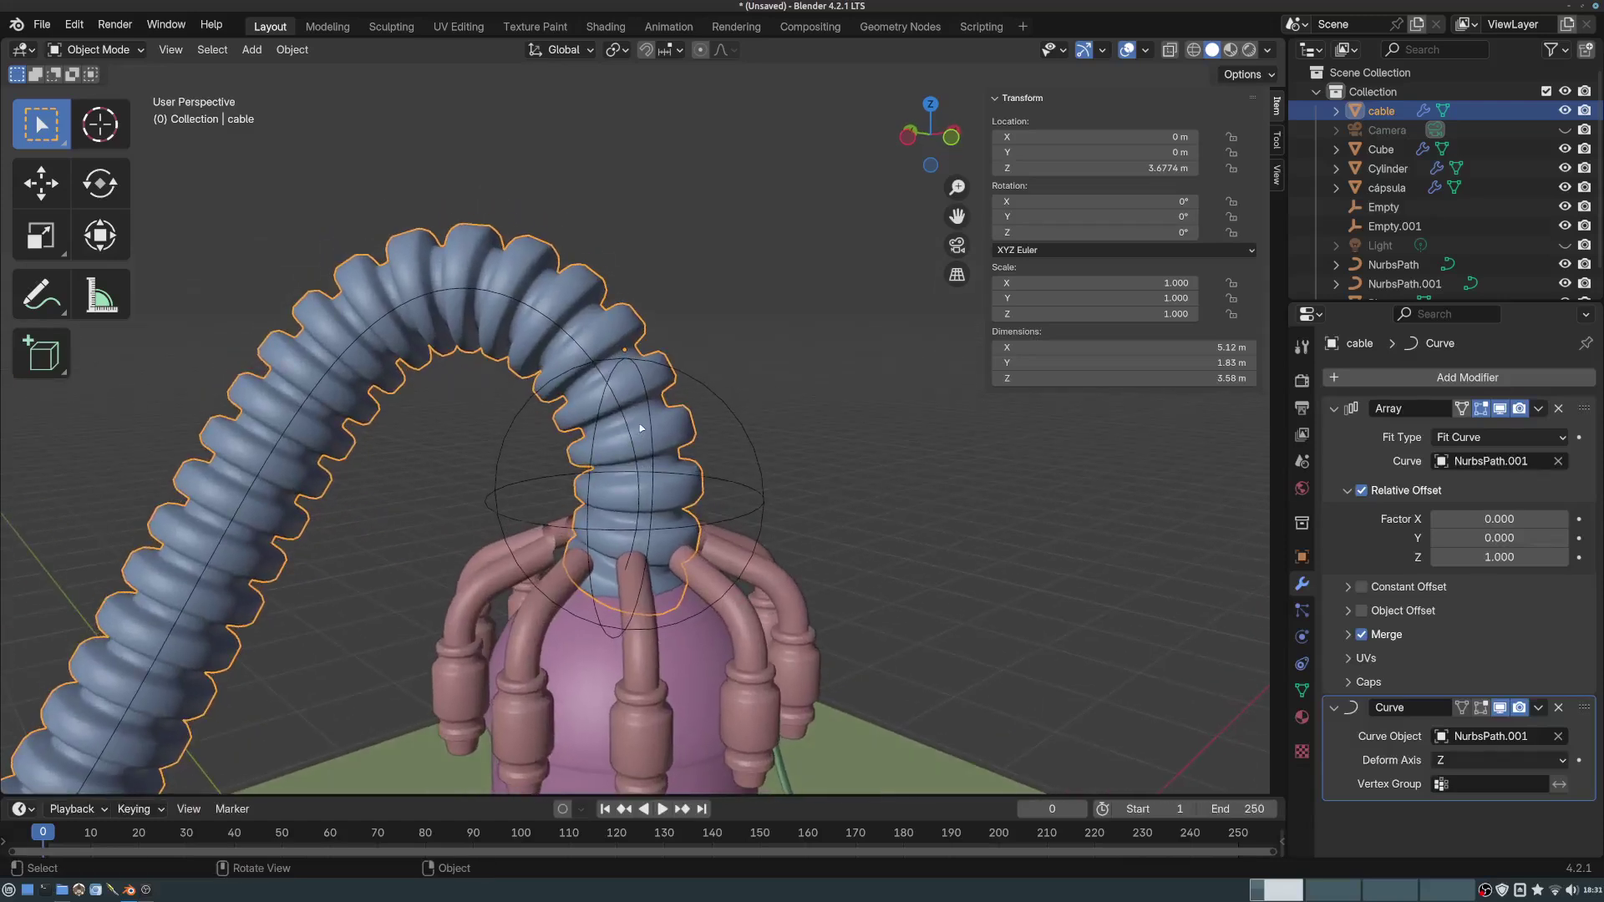
- Edit the arched path and move its second control point above the capsule to about X -0.05, Y -0.09, Z -0.24 m local
left_click(582, 350)
middle_click_drag(594, 357, 758, 528)
key("Tab")
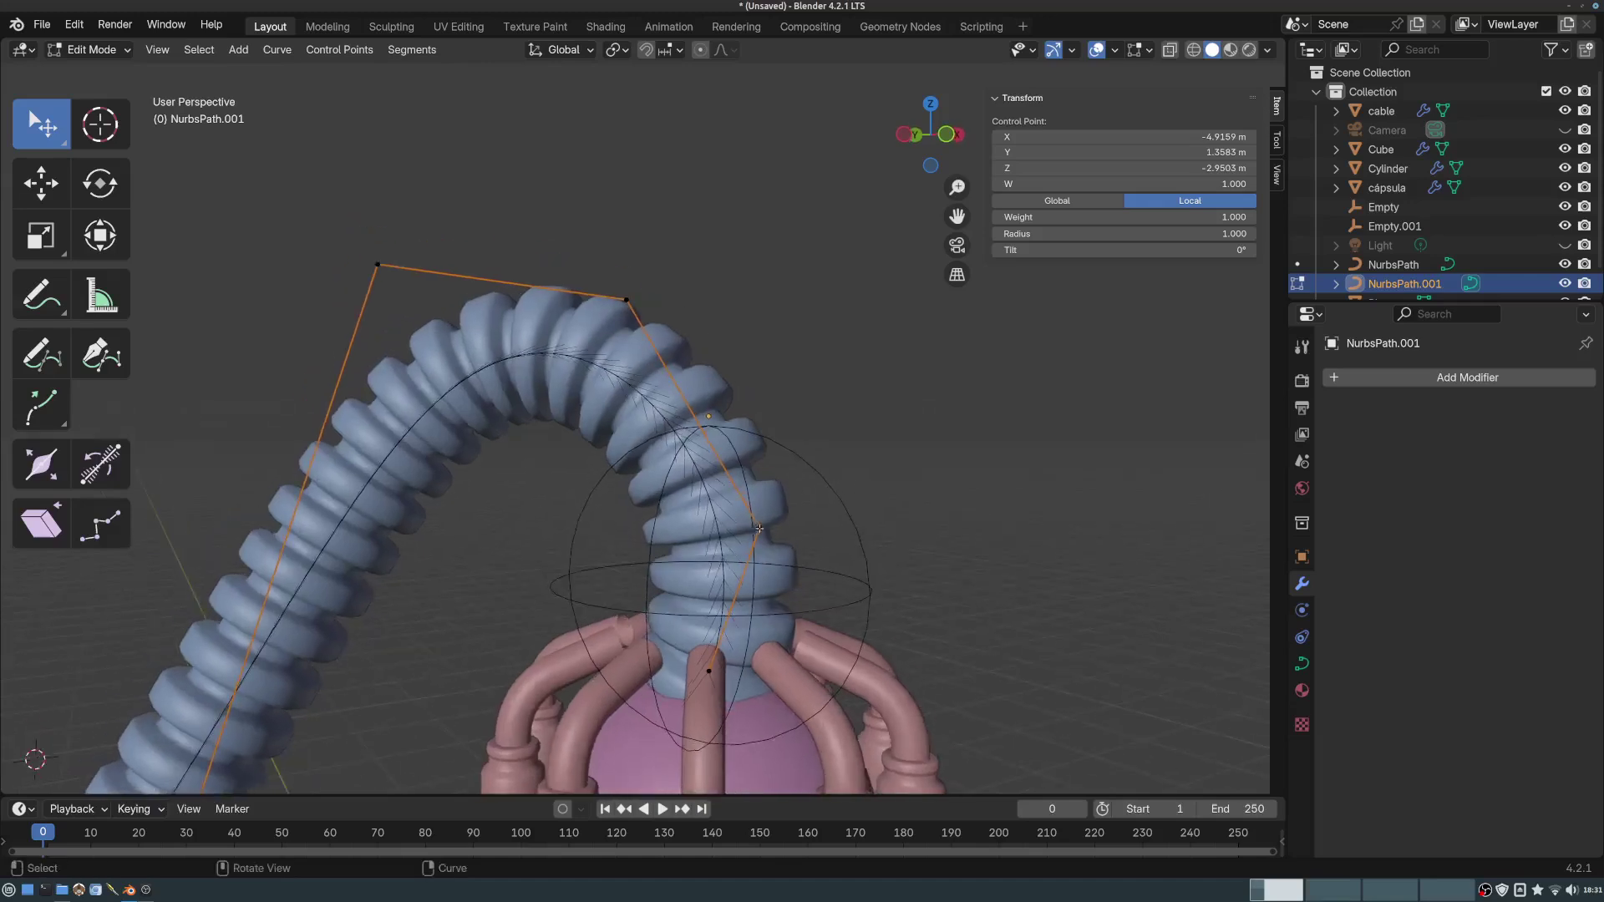
left_click(759, 528)
left_click_drag(758, 527, 712, 499)
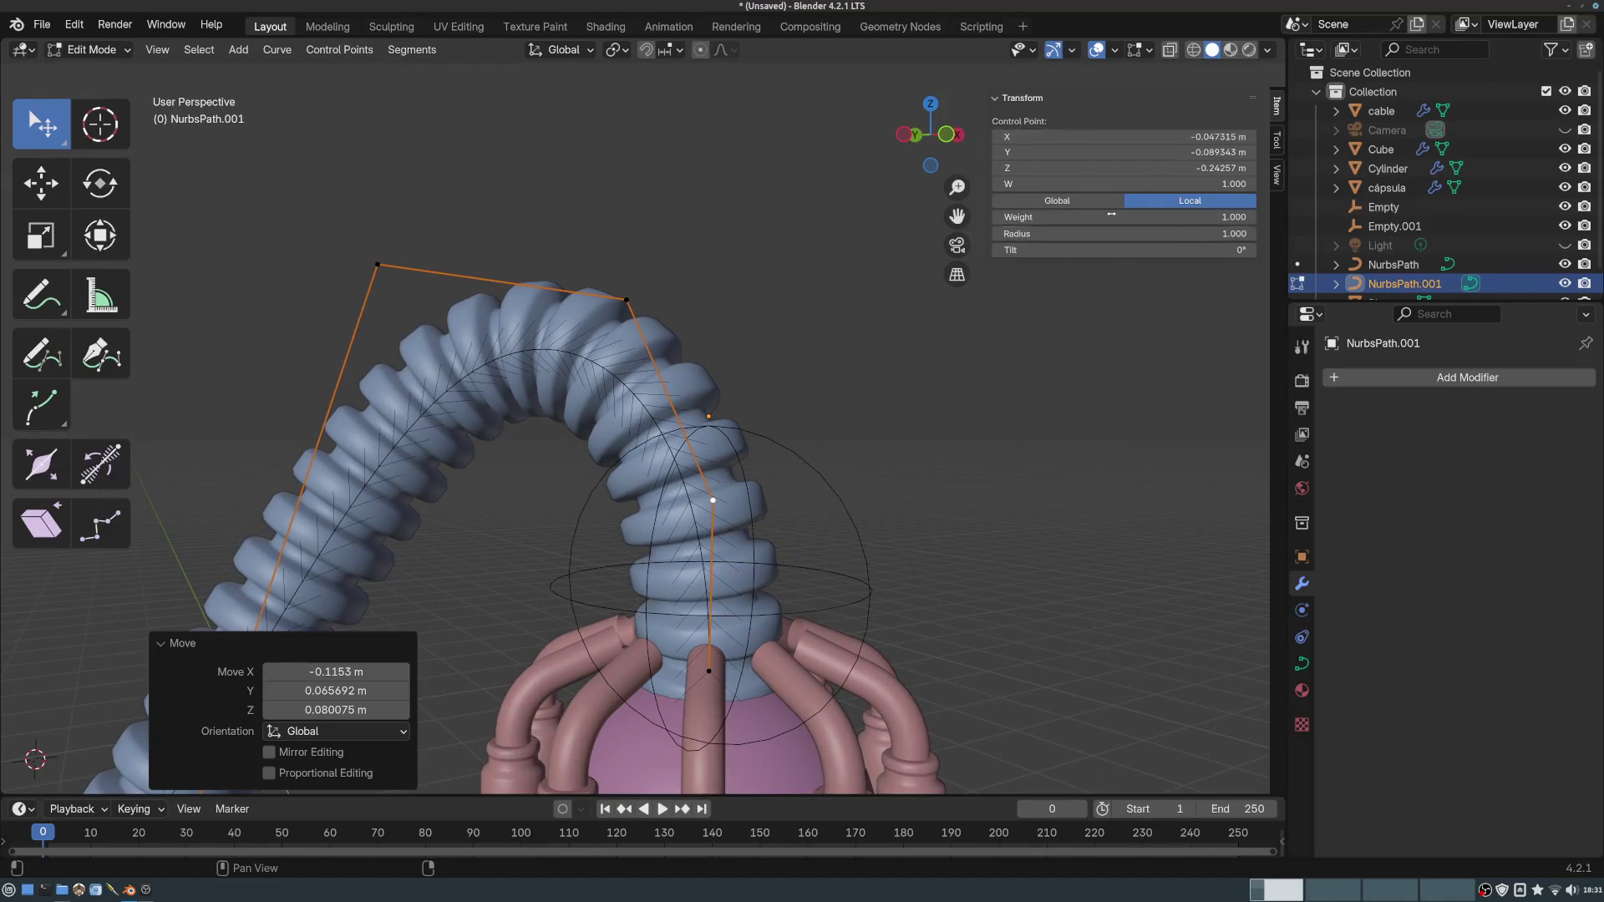
- Set the local X and Y coordinates of the path's second control point to 0
middle_click_drag(1115, 218, 1172, 180, "ctrl")
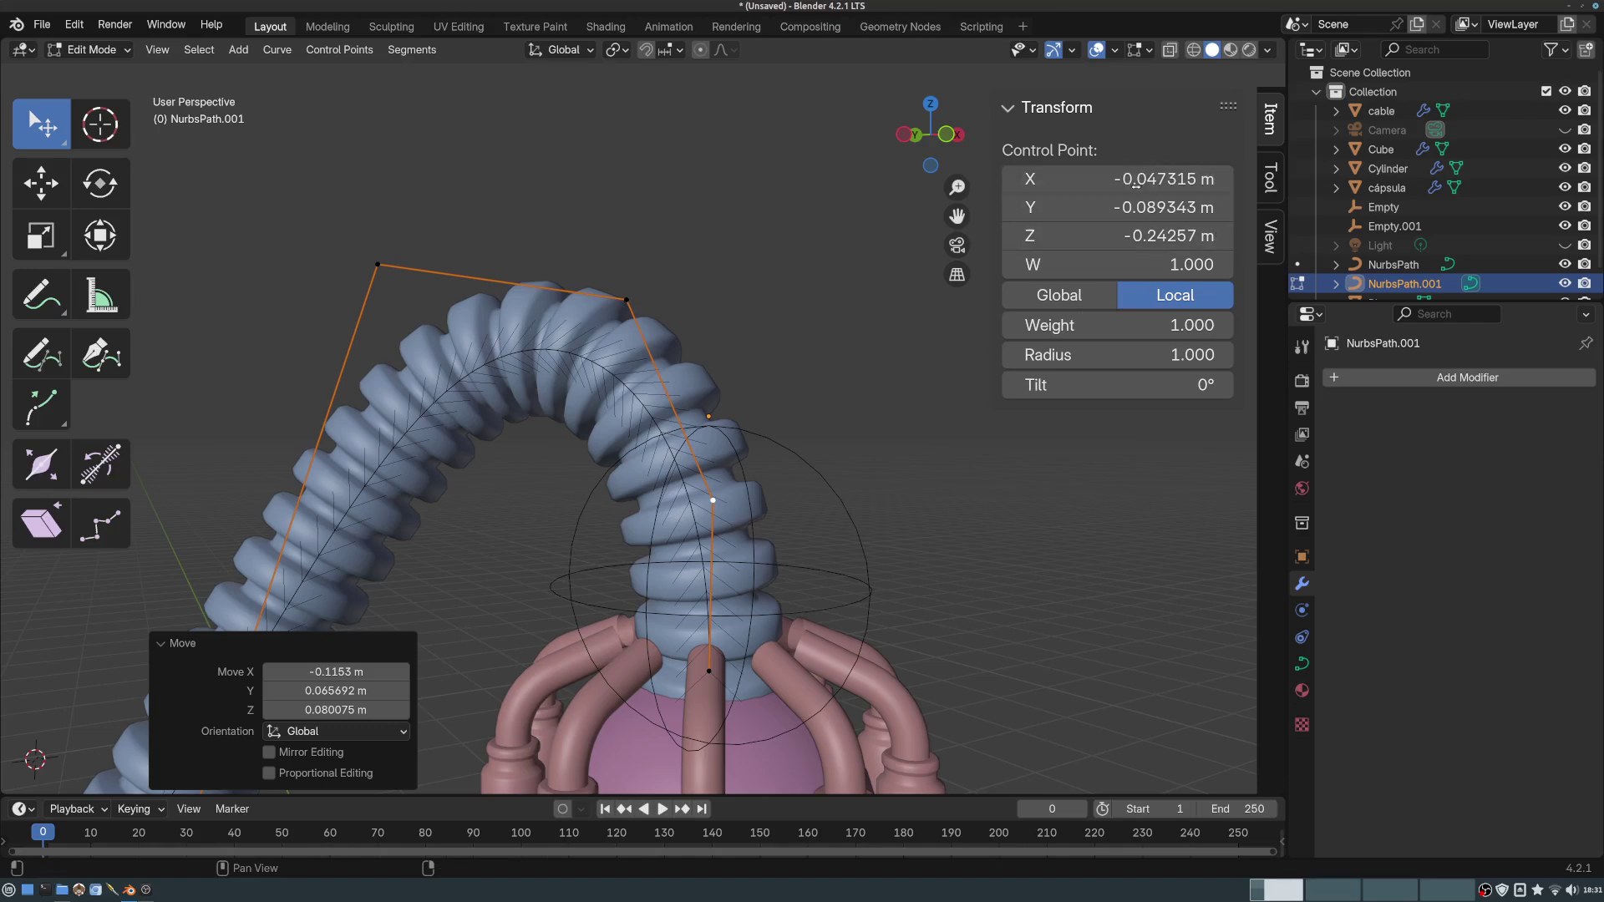
left_click(1148, 184)
type("0")
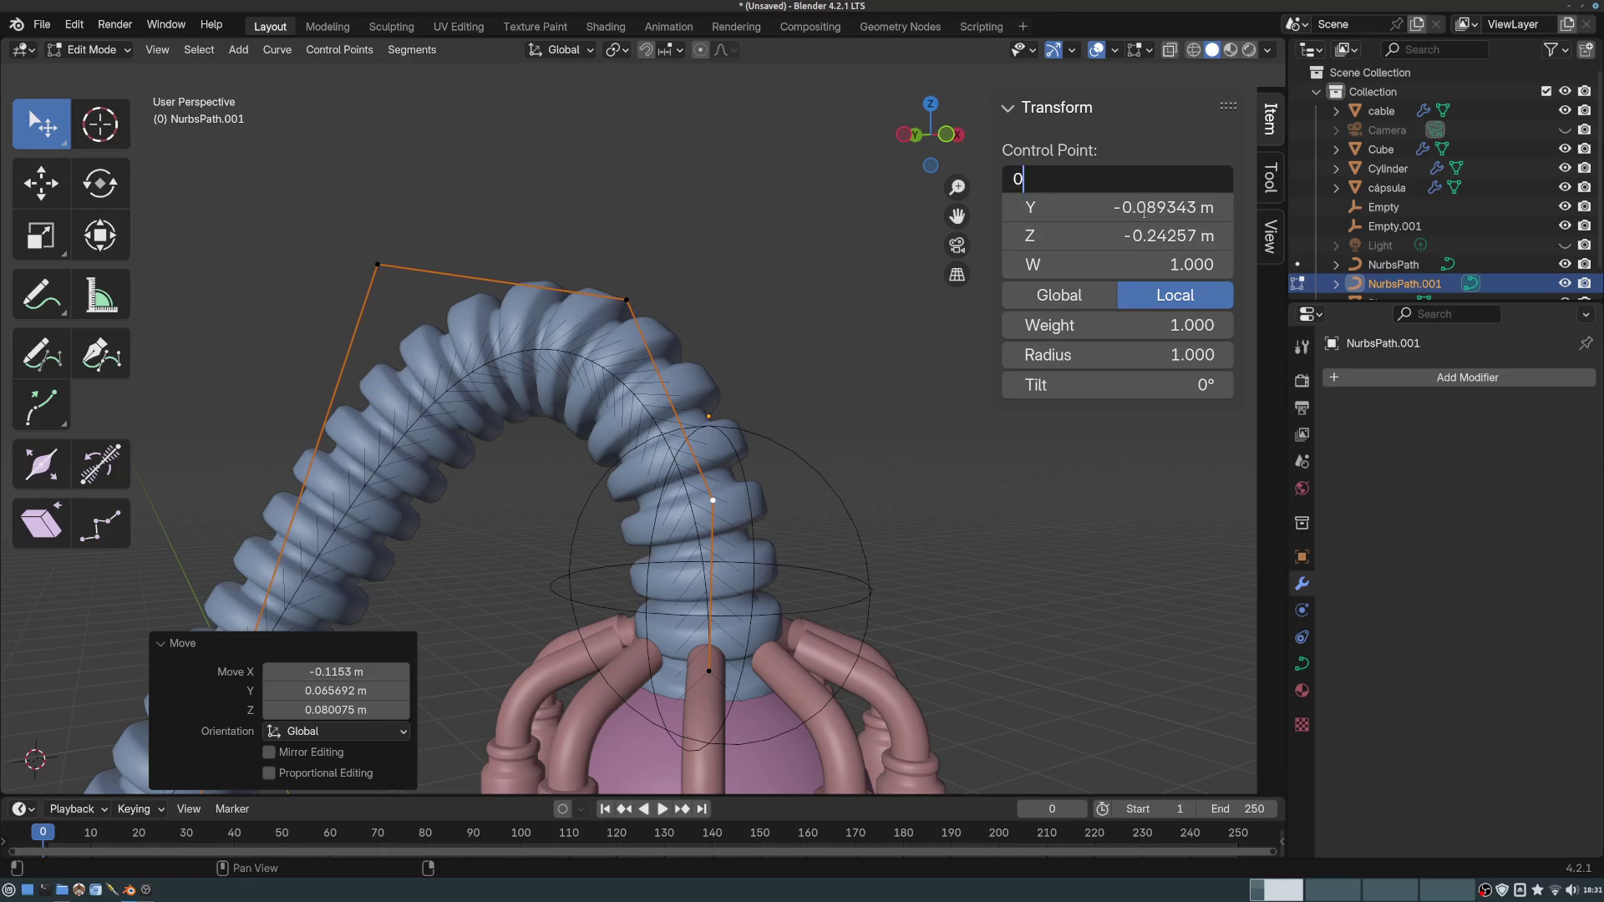
key("Tab")
type("0")
key("Return")
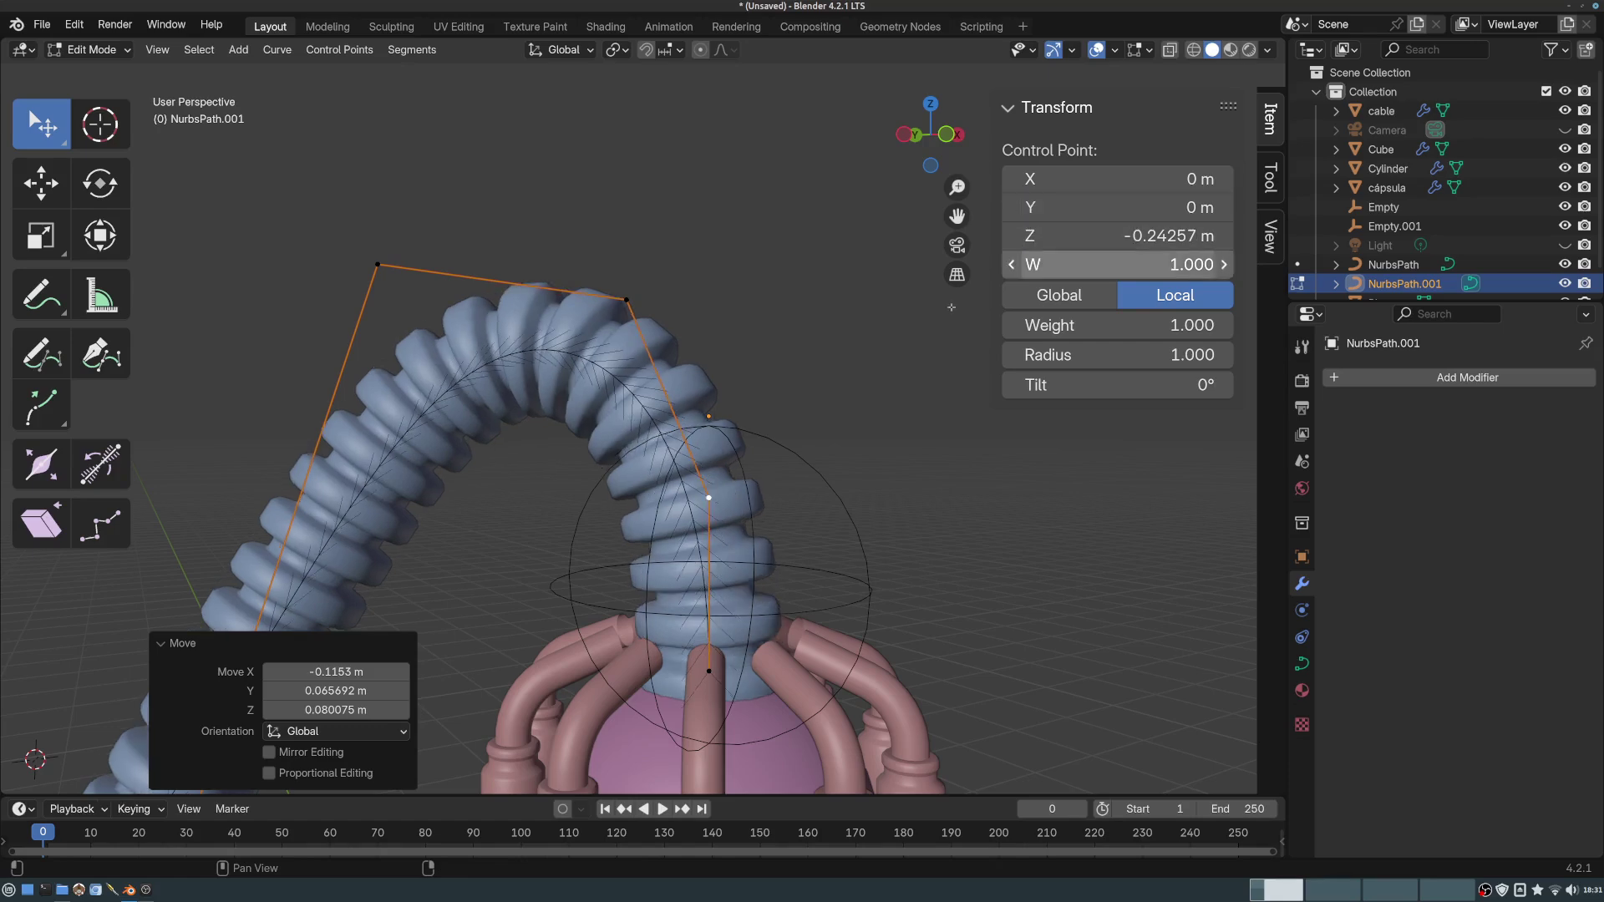
- Move the path's third control point, at the capsule side of the arch, to about X -0.12, Y 0.11, Z 0.53 m
left_click(629, 300)
scroll(690, 318, "down", 3)
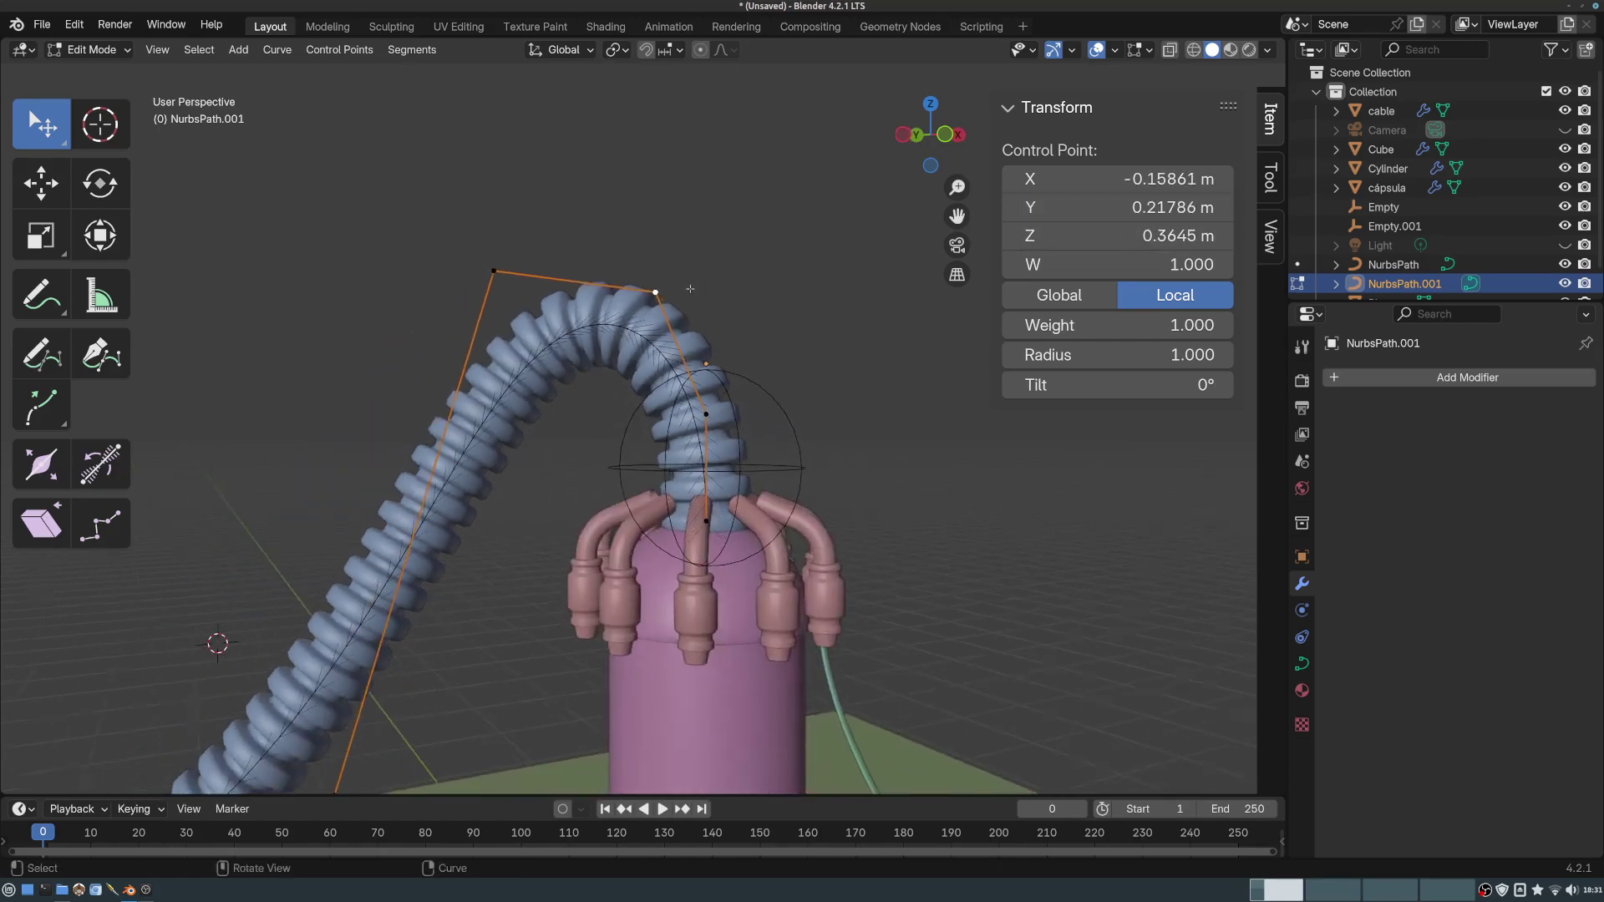
middle_click_drag(691, 318, 688, 275)
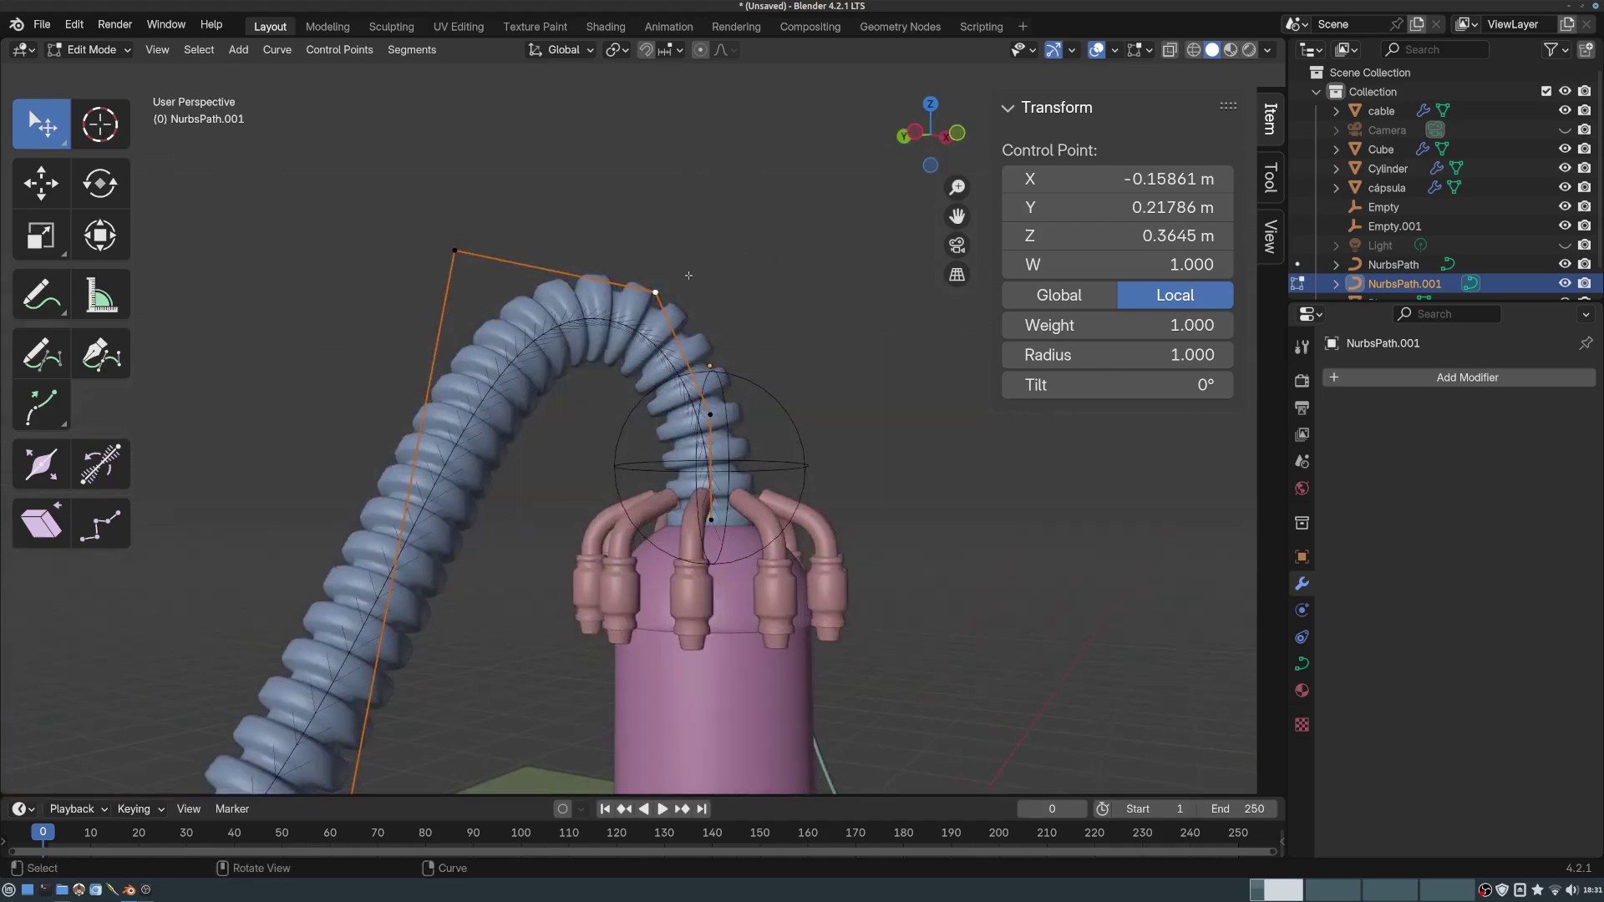
left_click_drag(655, 292, 677, 258)
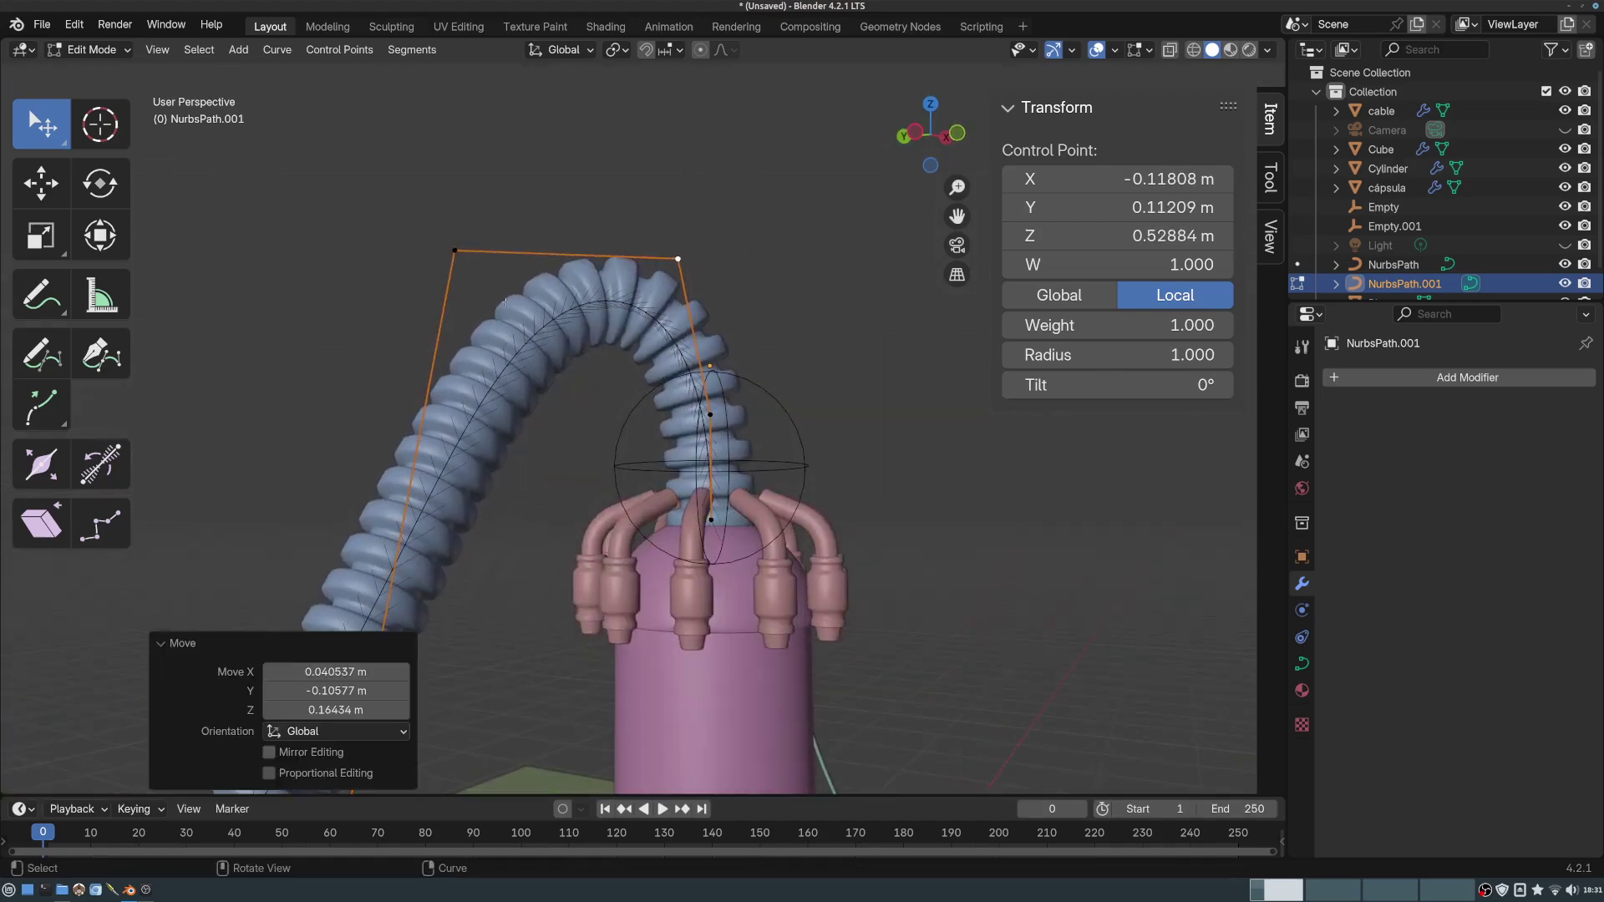
- Raise the arch's outer top control point and shift the two bend points below it toward the capsule, the lower to about X -2.15, Y 0.98, Z -3.00 m
left_click_drag(461, 257, 450, 180)
middle_click_drag(570, 249, 633, 309)
middle_click_drag(633, 309, 808, 215, "shift")
left_click_drag(605, 498, 675, 546)
left_click_drag(442, 593, 535, 612)
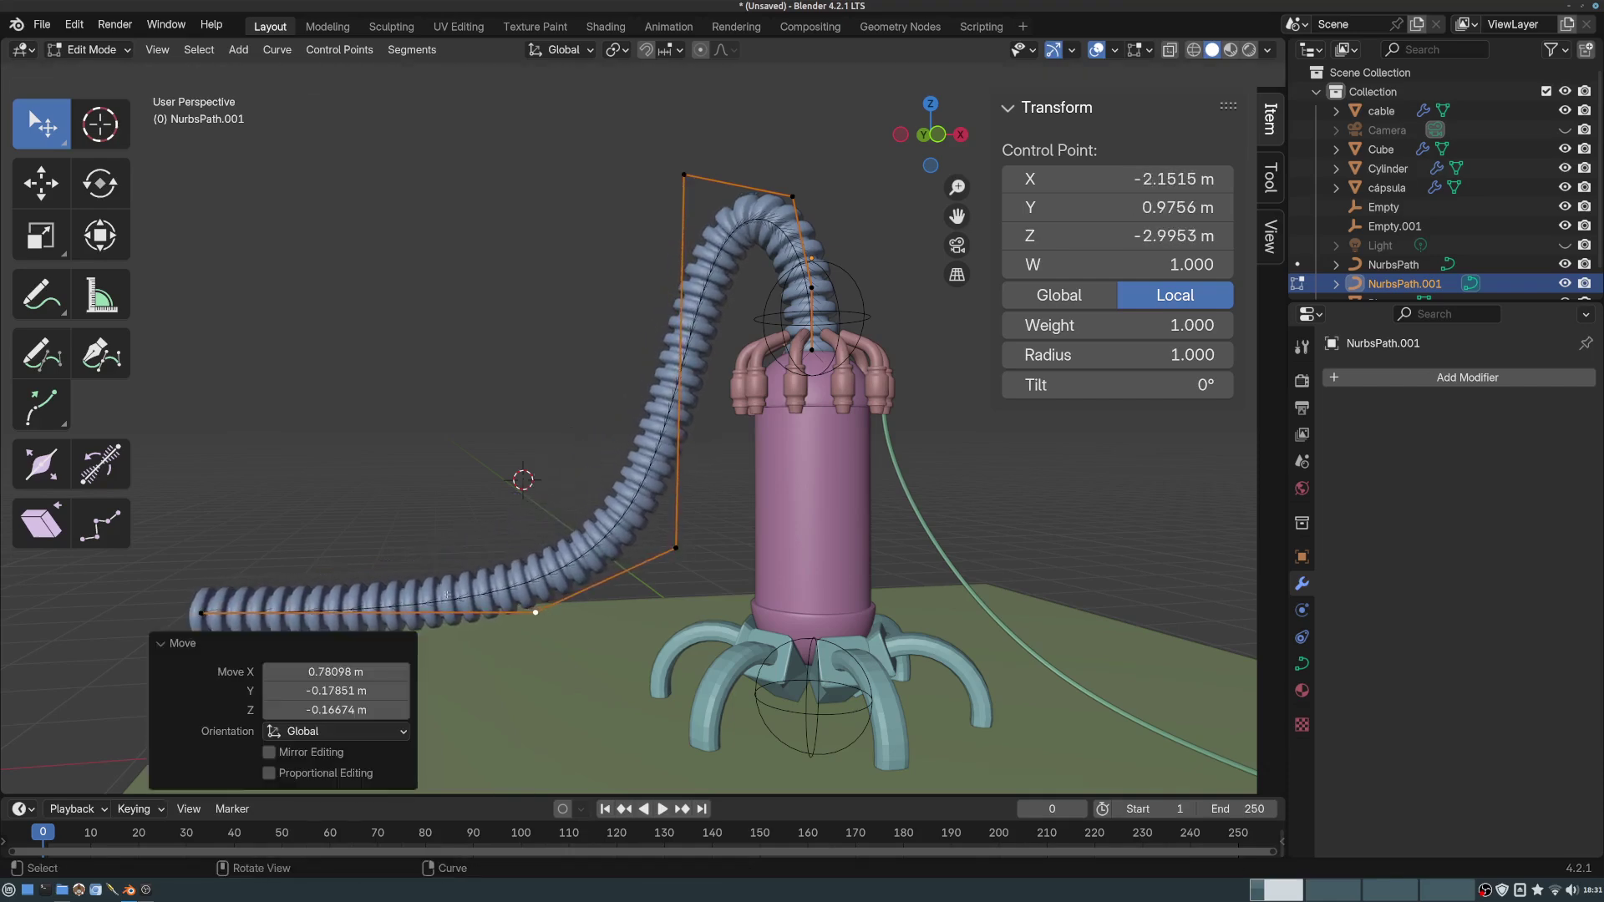
- Move the path's end control point on the ground to about X -4.78, Y 1.79, Z -2.75 m
middle_click_drag(214, 567, 641, 576)
middle_click_drag(642, 576, 725, 392, "shift")
left_click_drag(599, 556, 584, 520)
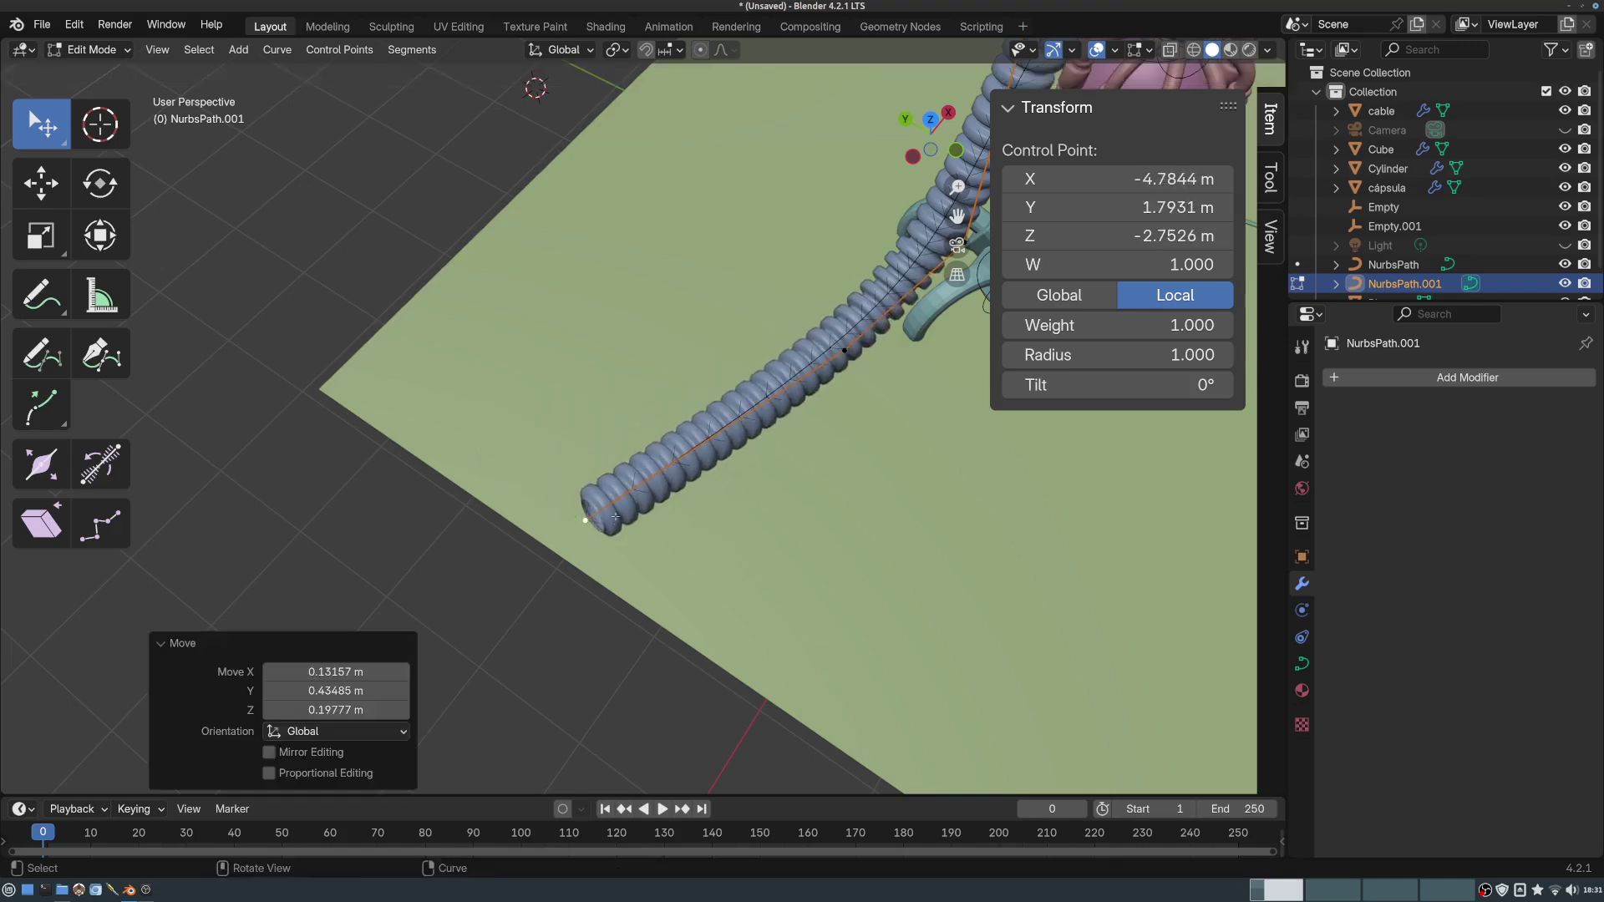
- Extrude a new control point from the path's ground end by about -0.76 m in X, 1.92 m in Y and 0.26 m in Z
key("e")
left_click(309, 441)
middle_click_drag(637, 443, 548, 347)
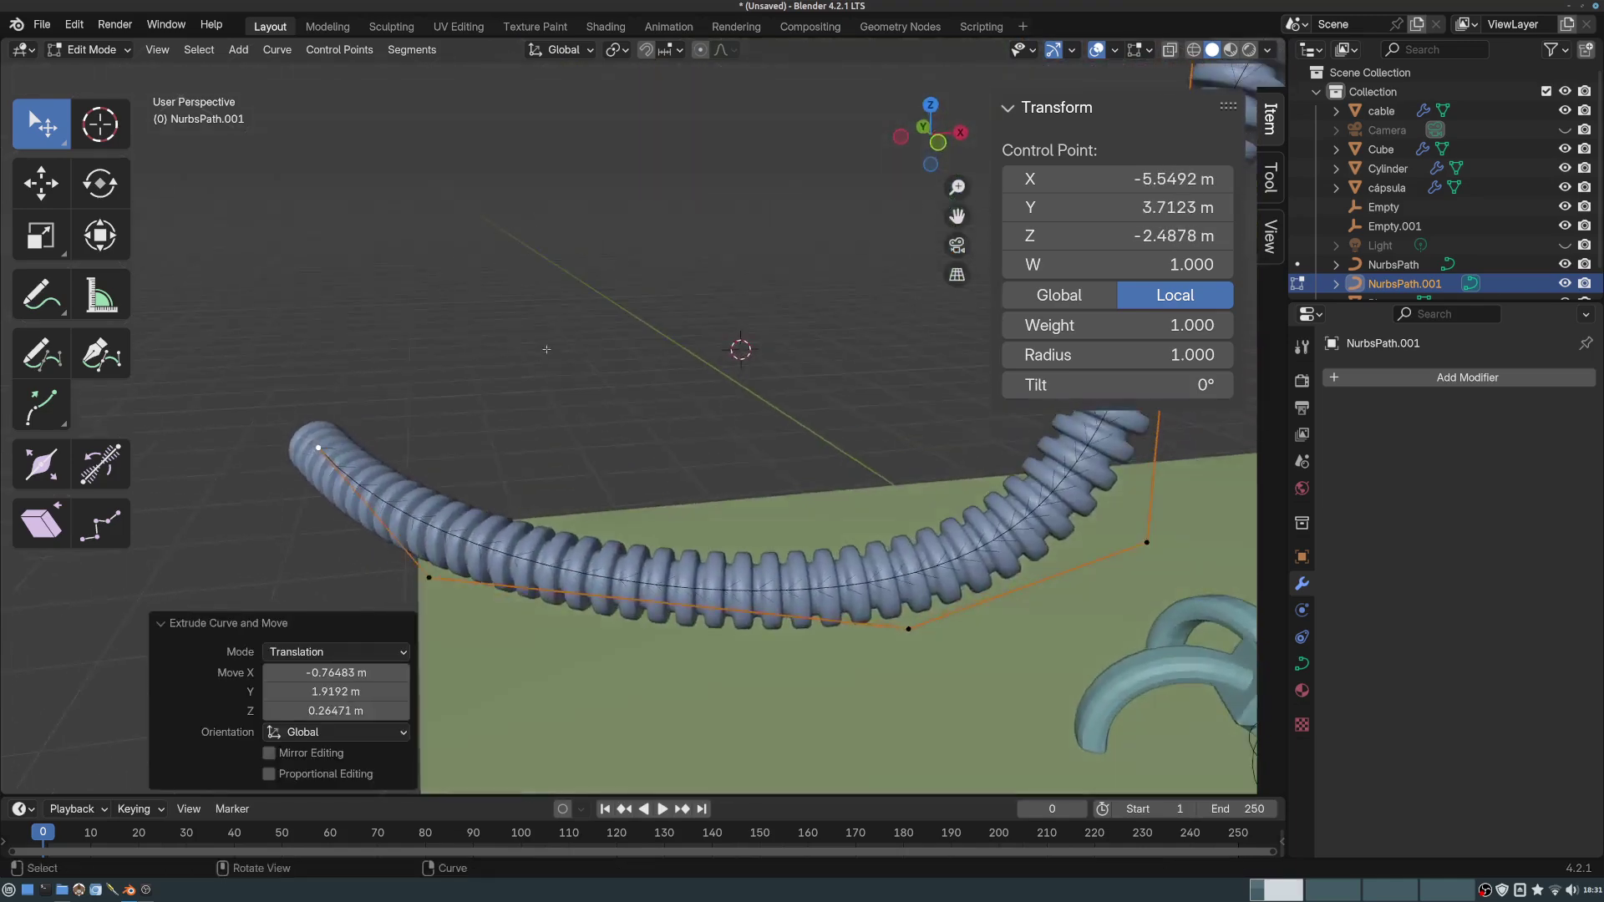
scroll(627, 359, "down", 5)
middle_click_drag(733, 499, 720, 481)
middle_click_drag(719, 480, 568, 384, "shift")
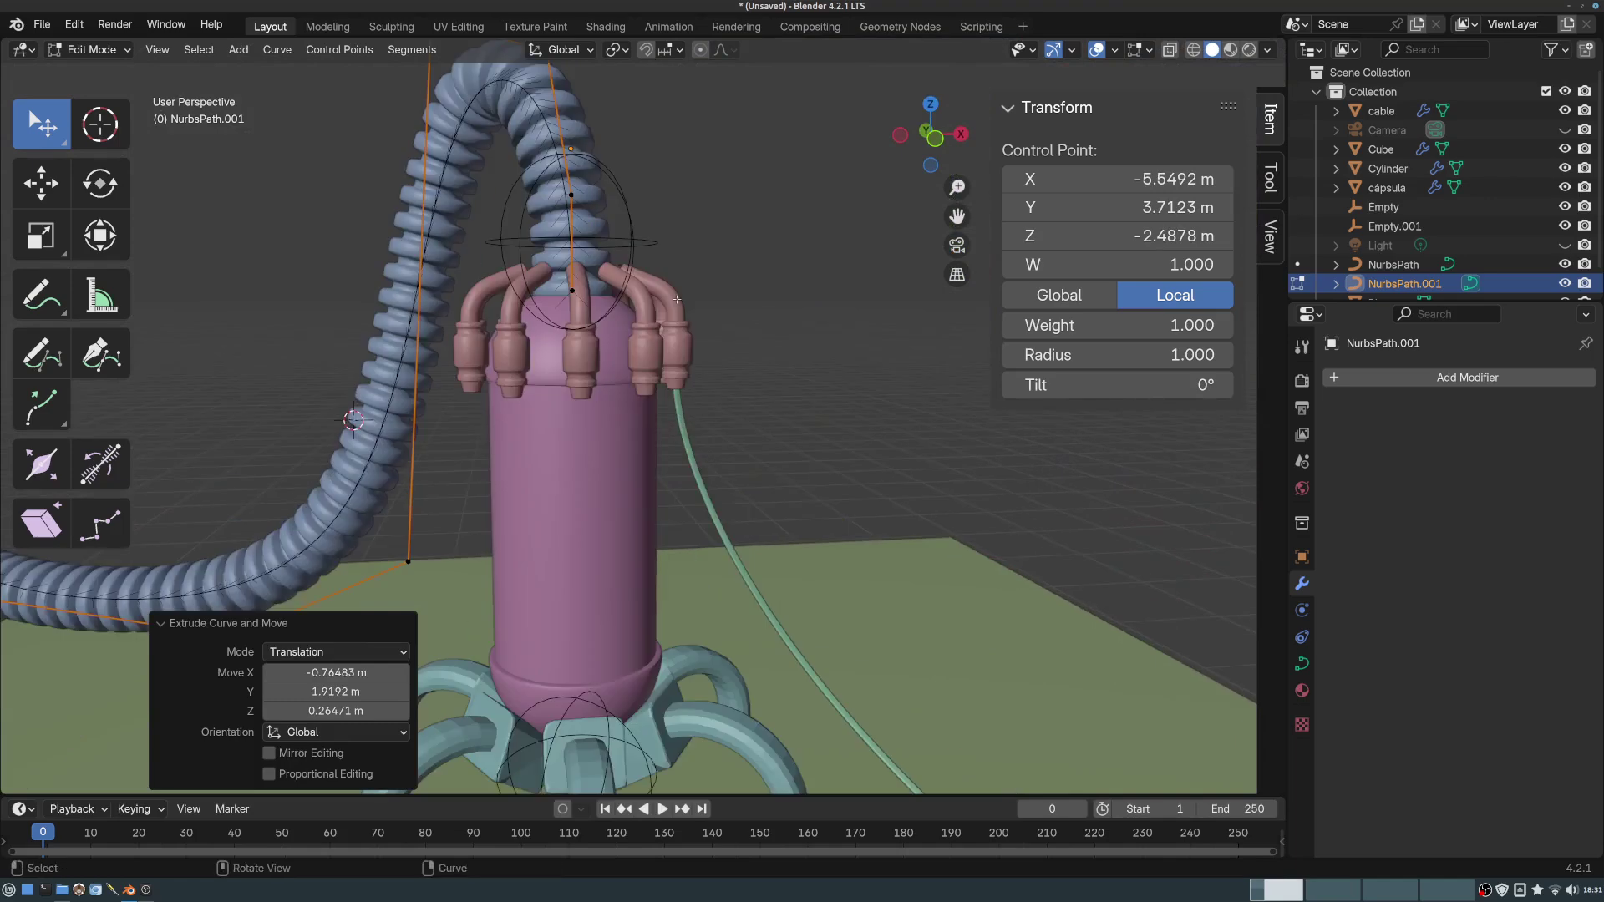
middle_click_drag(656, 187, 671, 326, "shift")
middle_click_drag(642, 218, 655, 207)
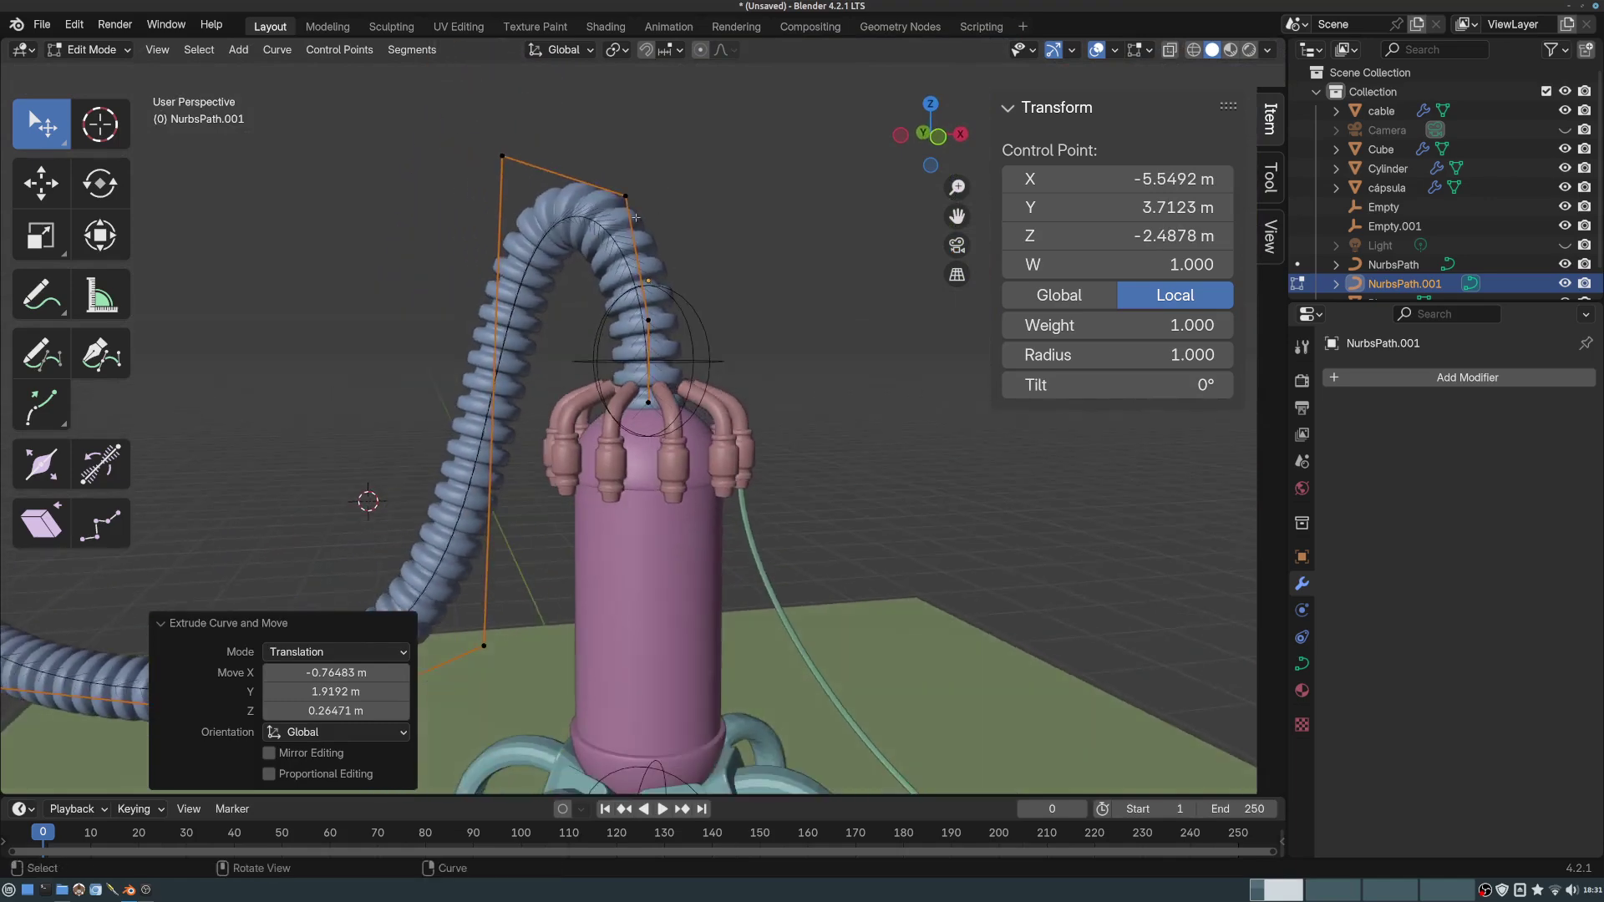
- Return from path editing to Object Mode, select the segmented cable and expand its Array modifier's cap settings
left_click(85, 48)
left_click(92, 71)
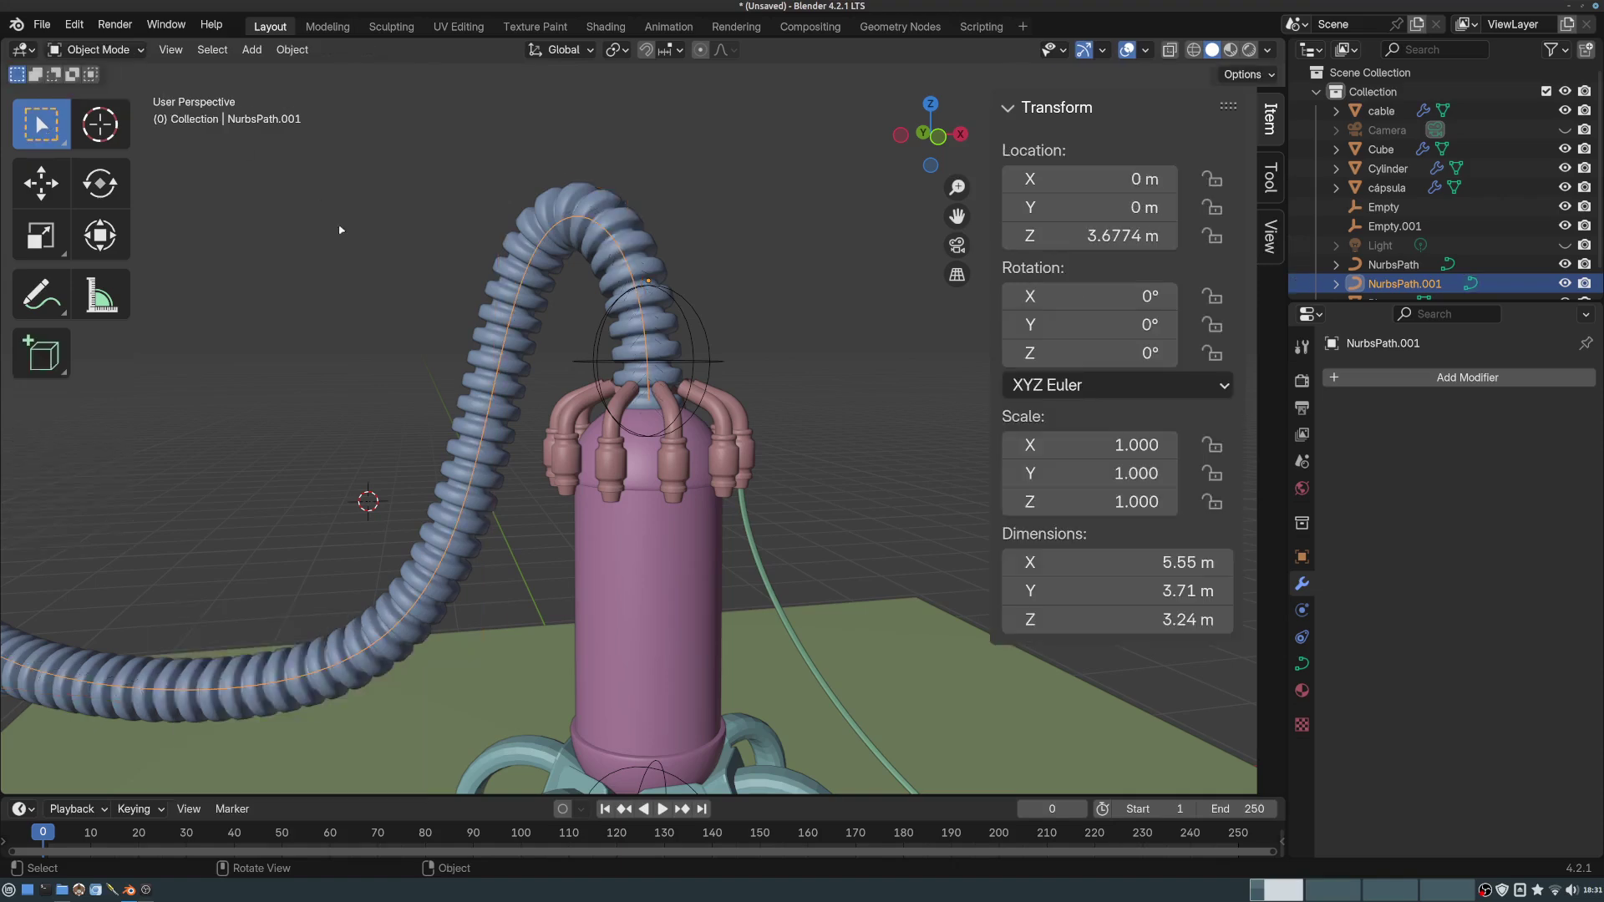
left_click(648, 255)
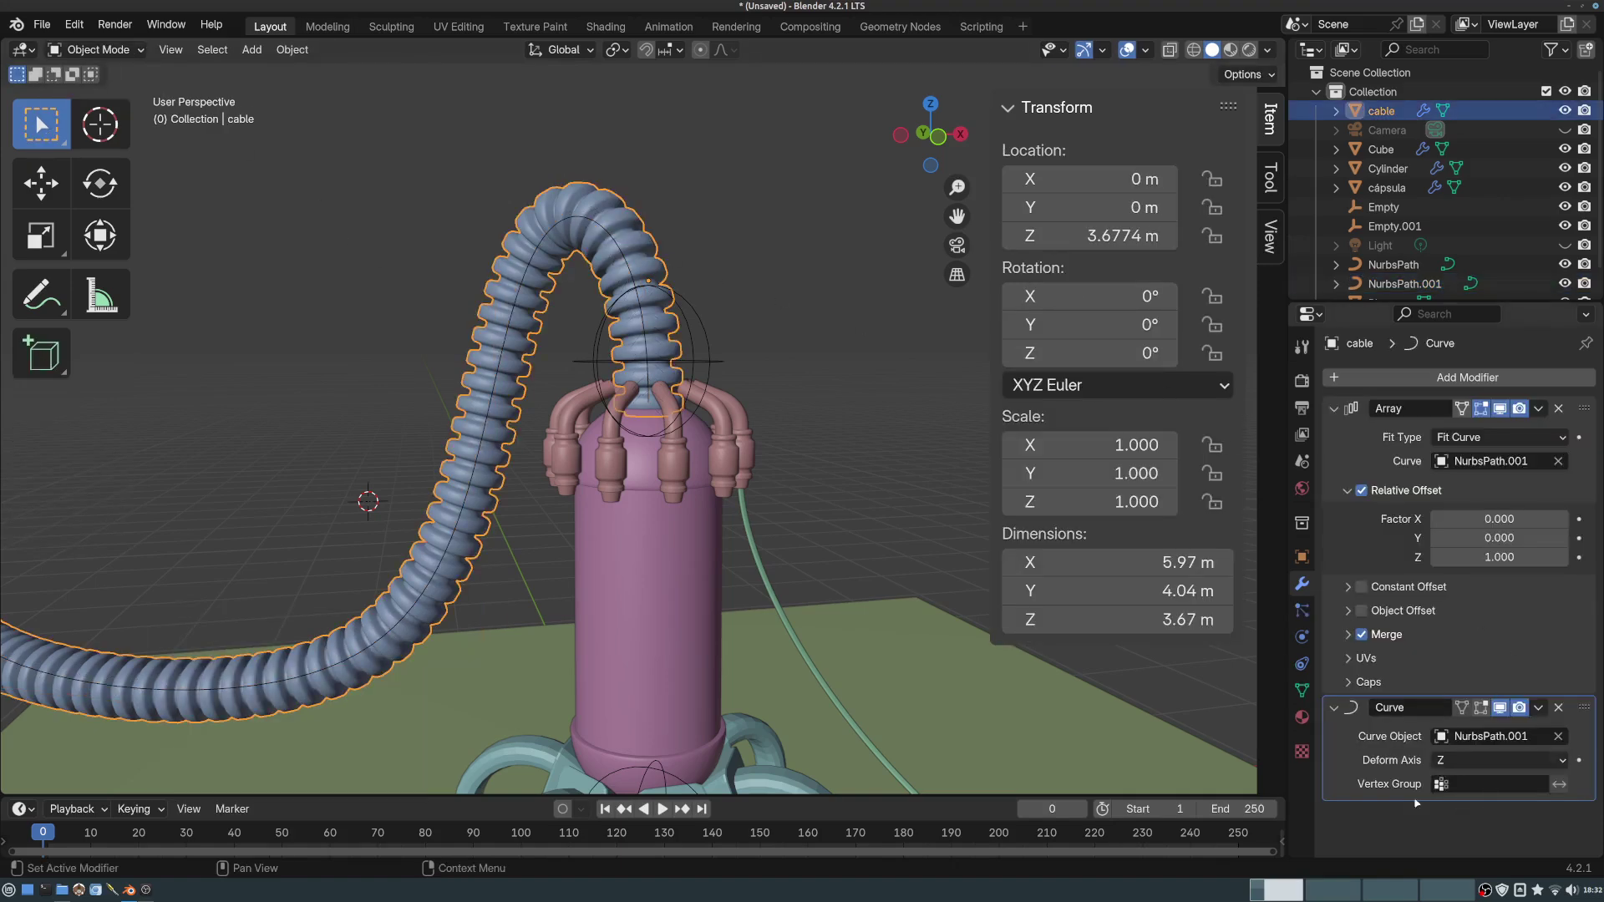
left_click(1350, 683)
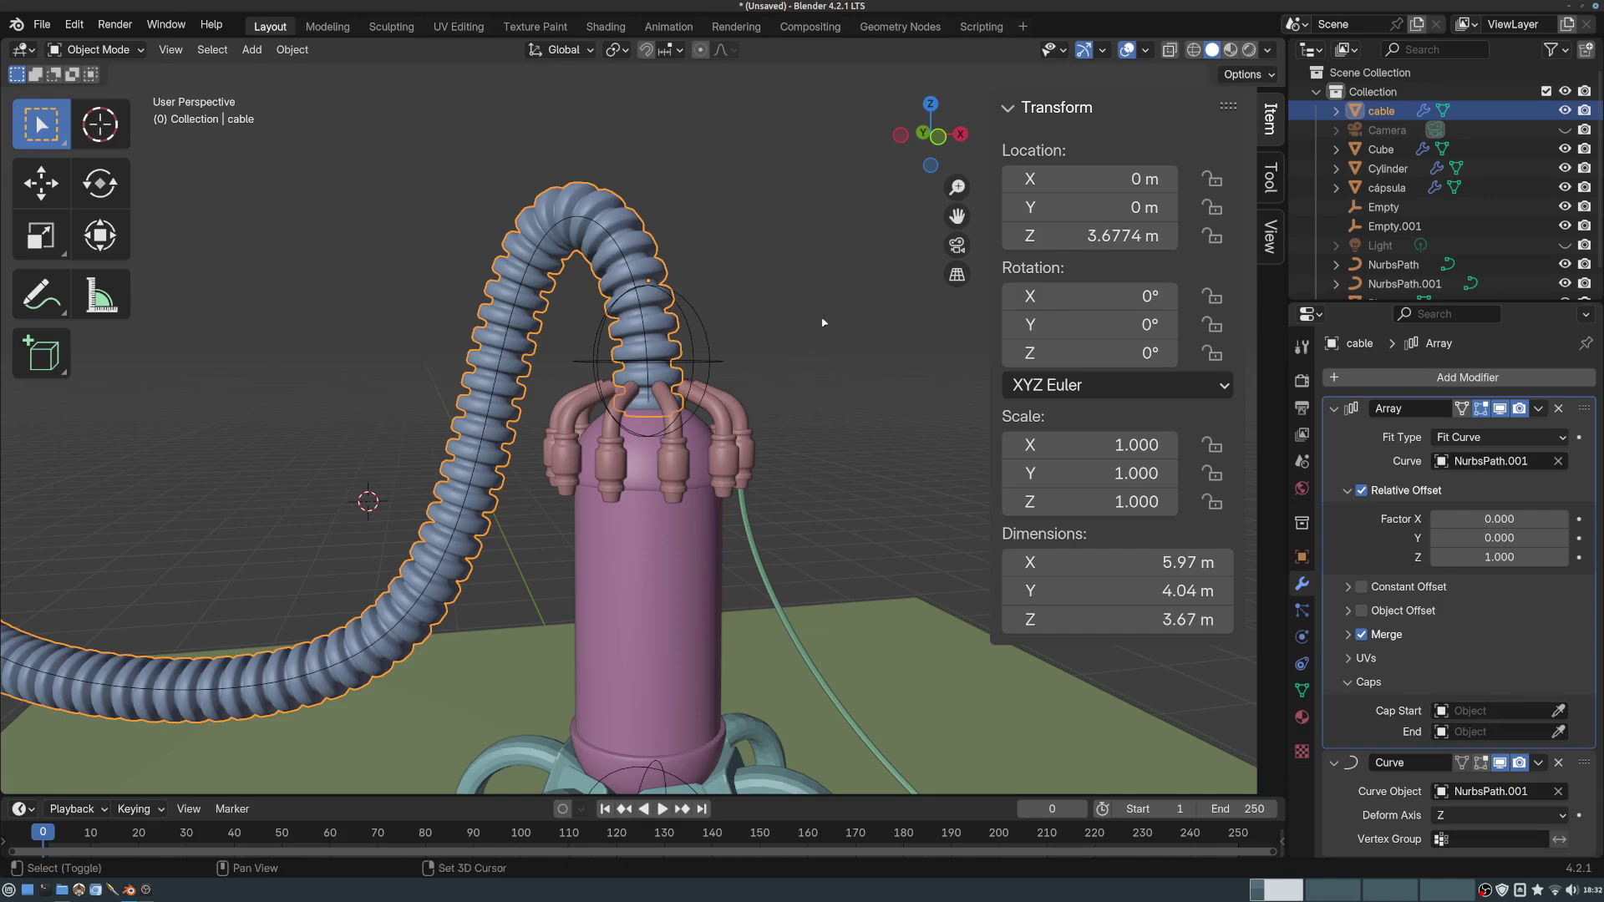
- Duplicate the segmented cable about 1.11 m in X, -0.27 m in Y and 0.15 m in Z, and remove the copy's Array and Curve modifiers
middle_click_drag(823, 323, 658, 306, "shift")
key("shift+d")
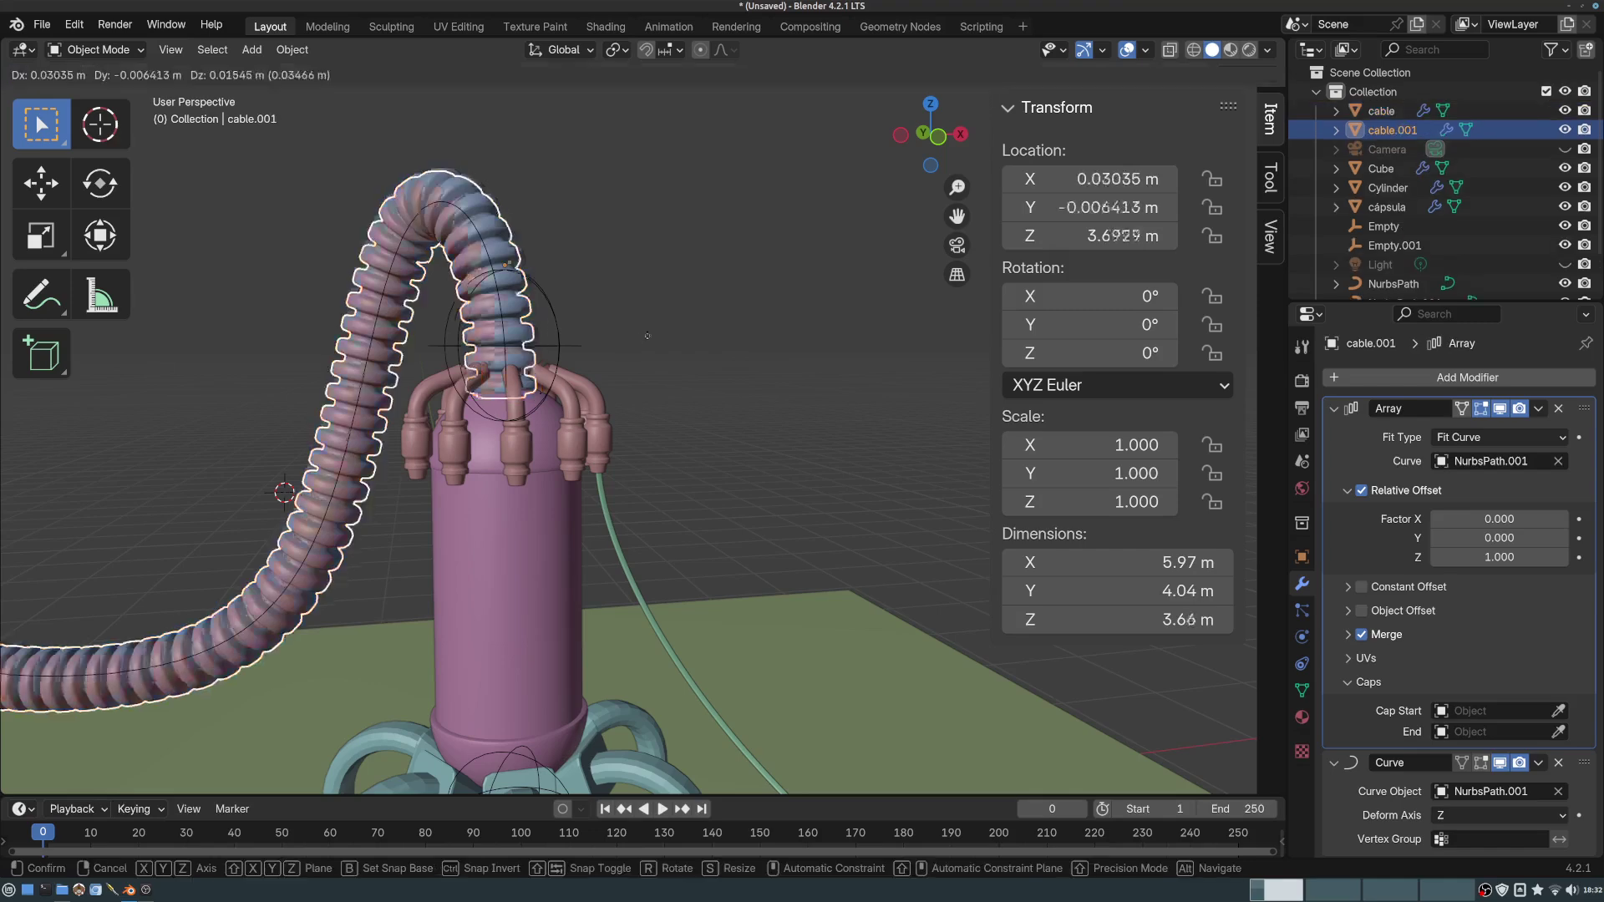
left_click(812, 311)
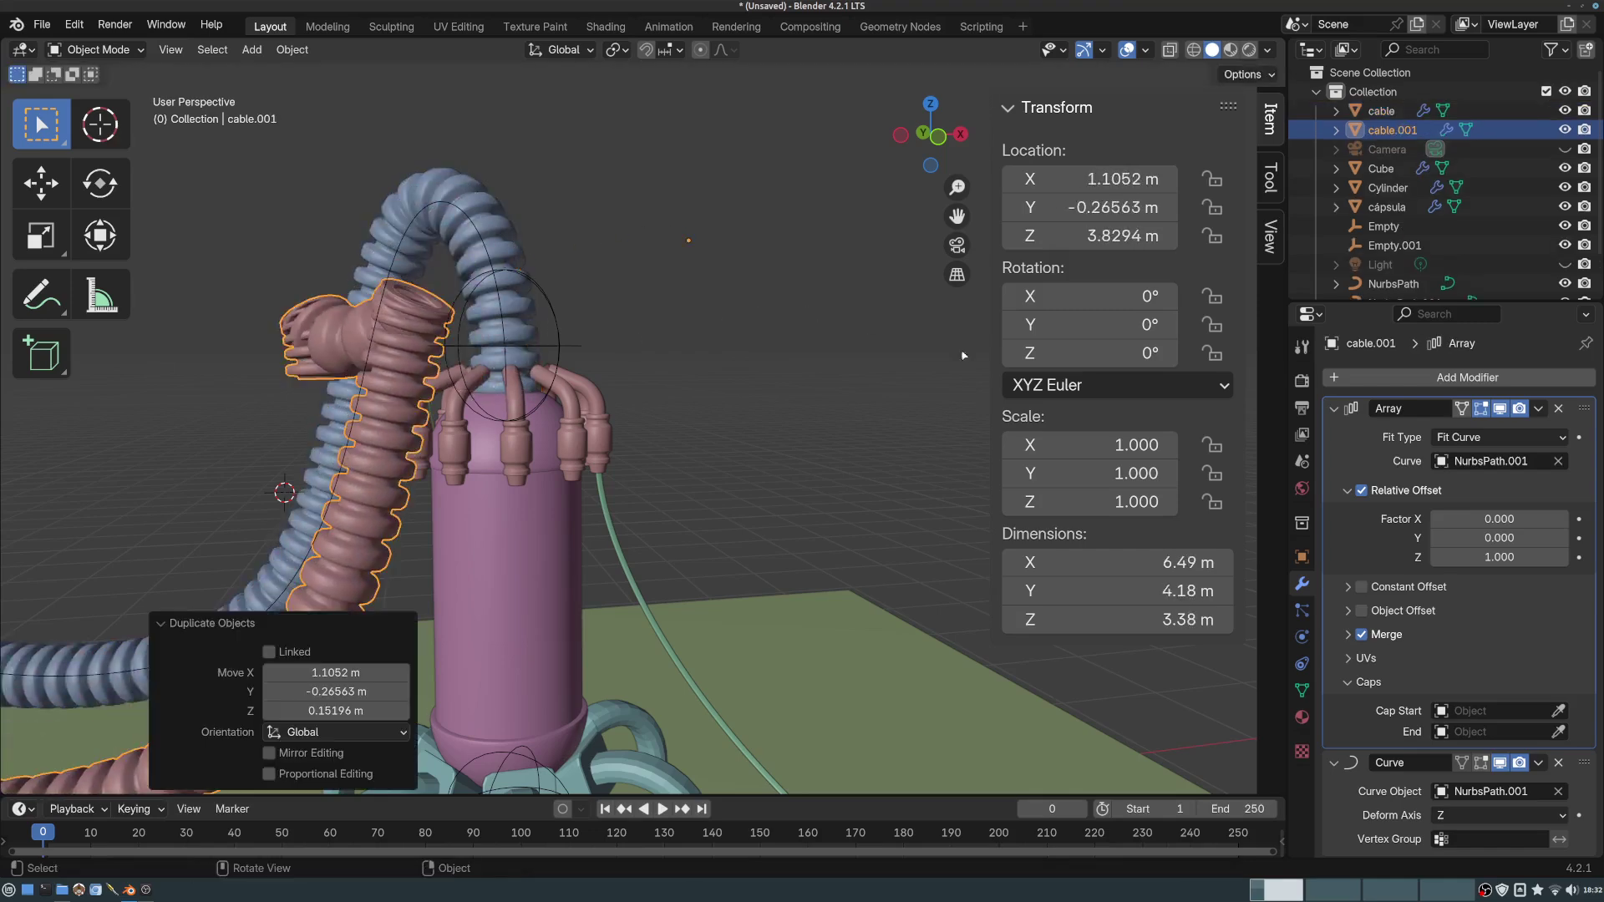
left_click(1558, 409)
left_click(1558, 410)
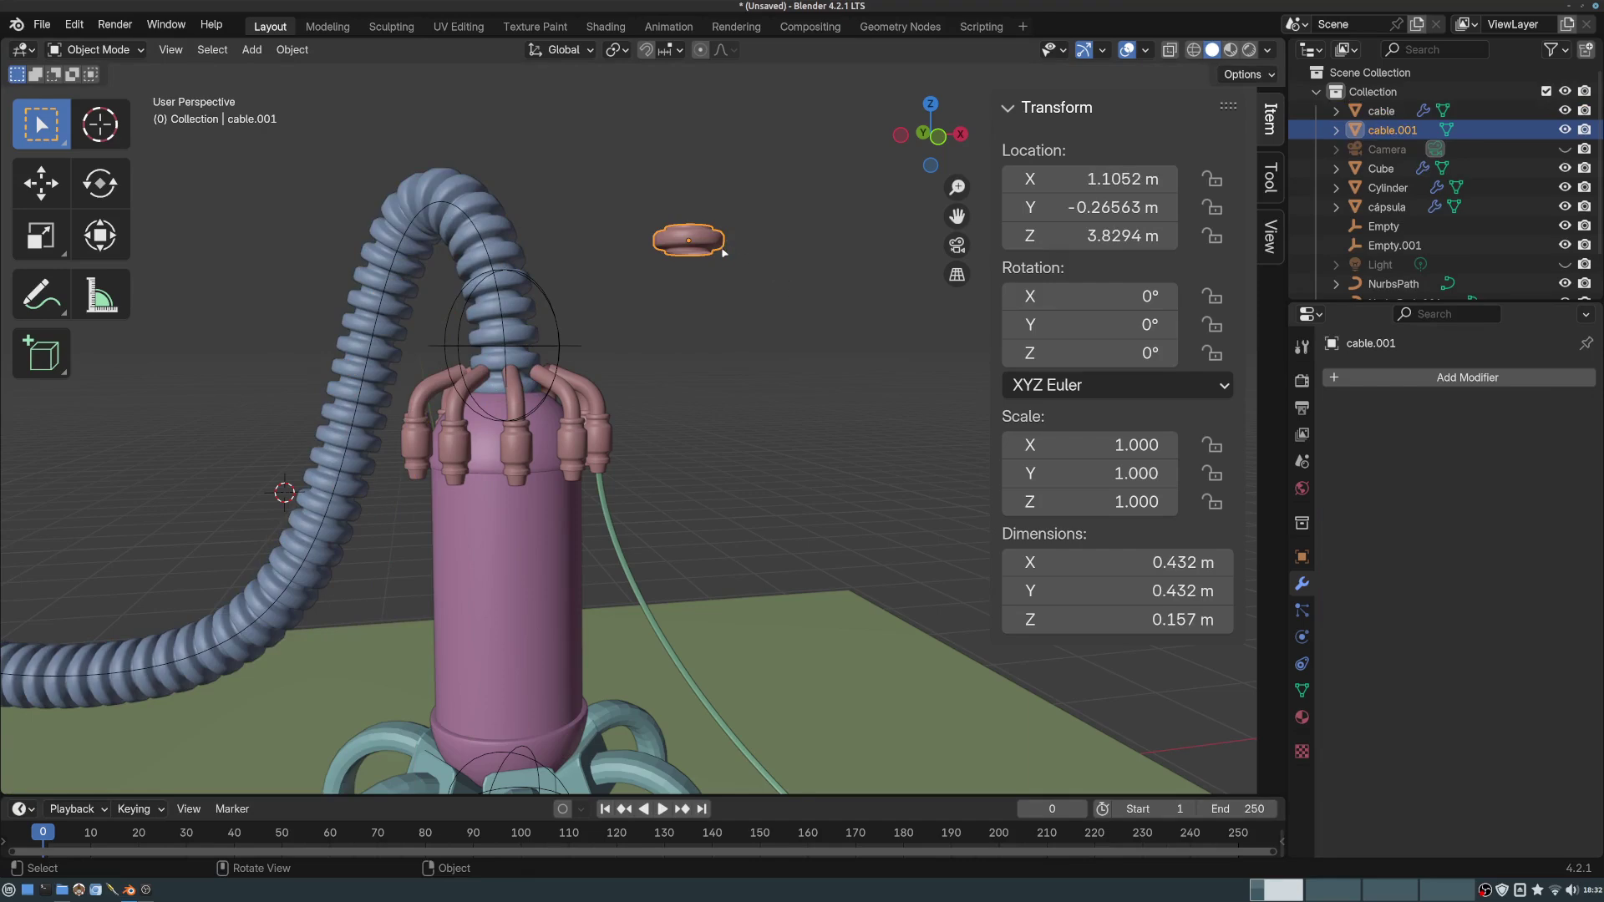
- Delete the rings of faces on the underside of the duplicated cable segment, leaving its outer wall open below
middle_click_drag(716, 249, 703, 187)
key("Tab")
middle_click_drag(704, 187, 689, 119)
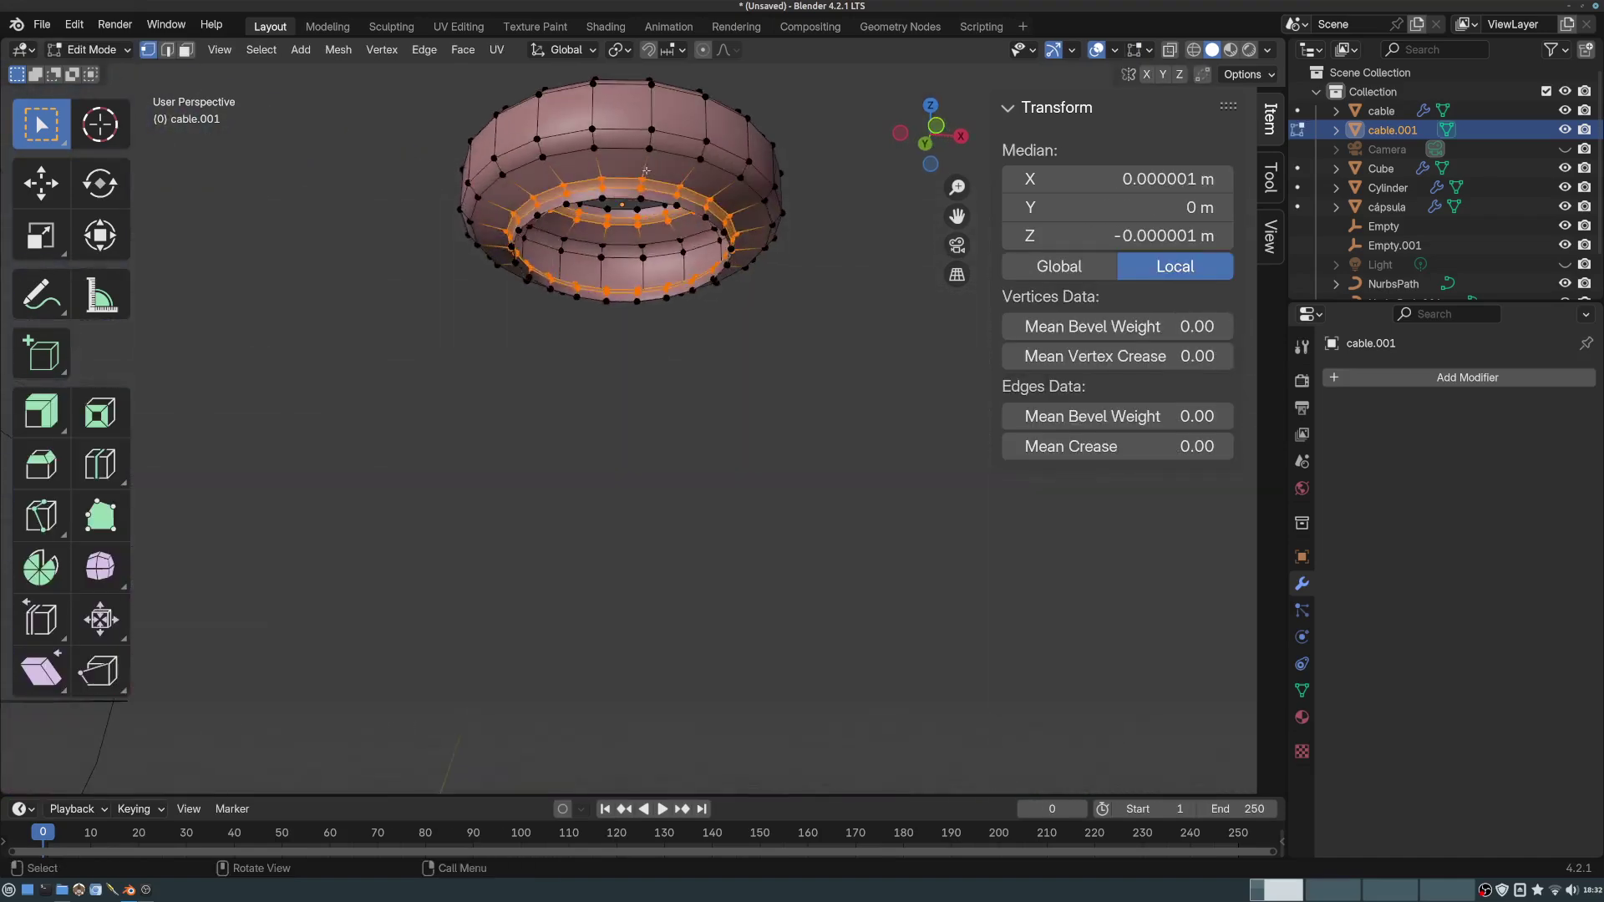
middle_click_drag(423, 94, 416, 169, "shift")
left_click(185, 49)
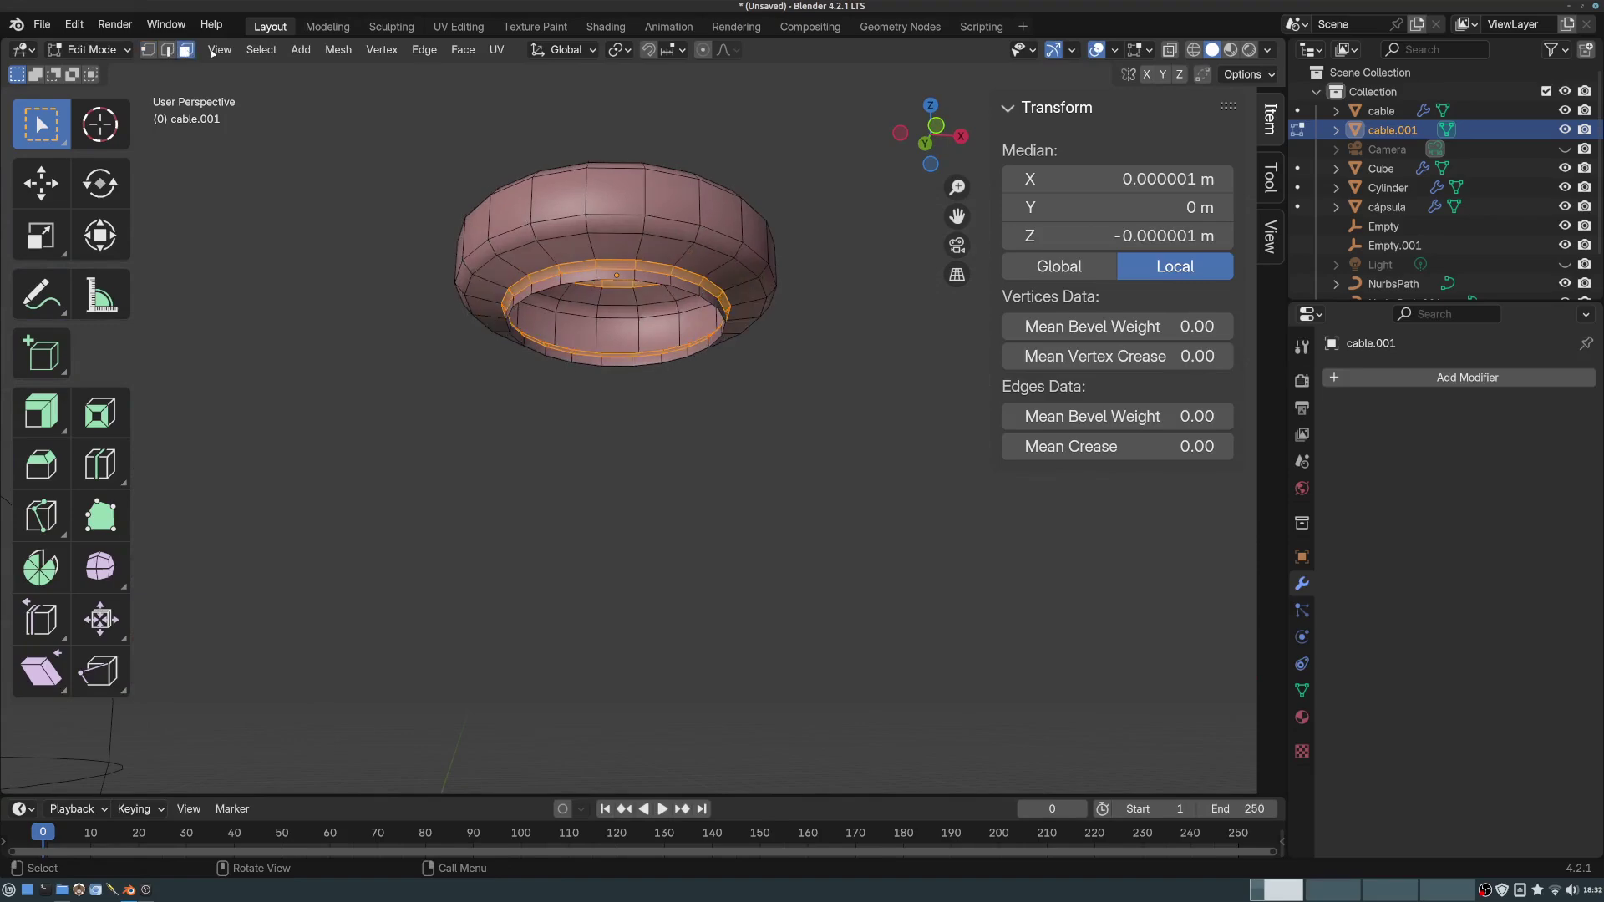
left_click(622, 253)
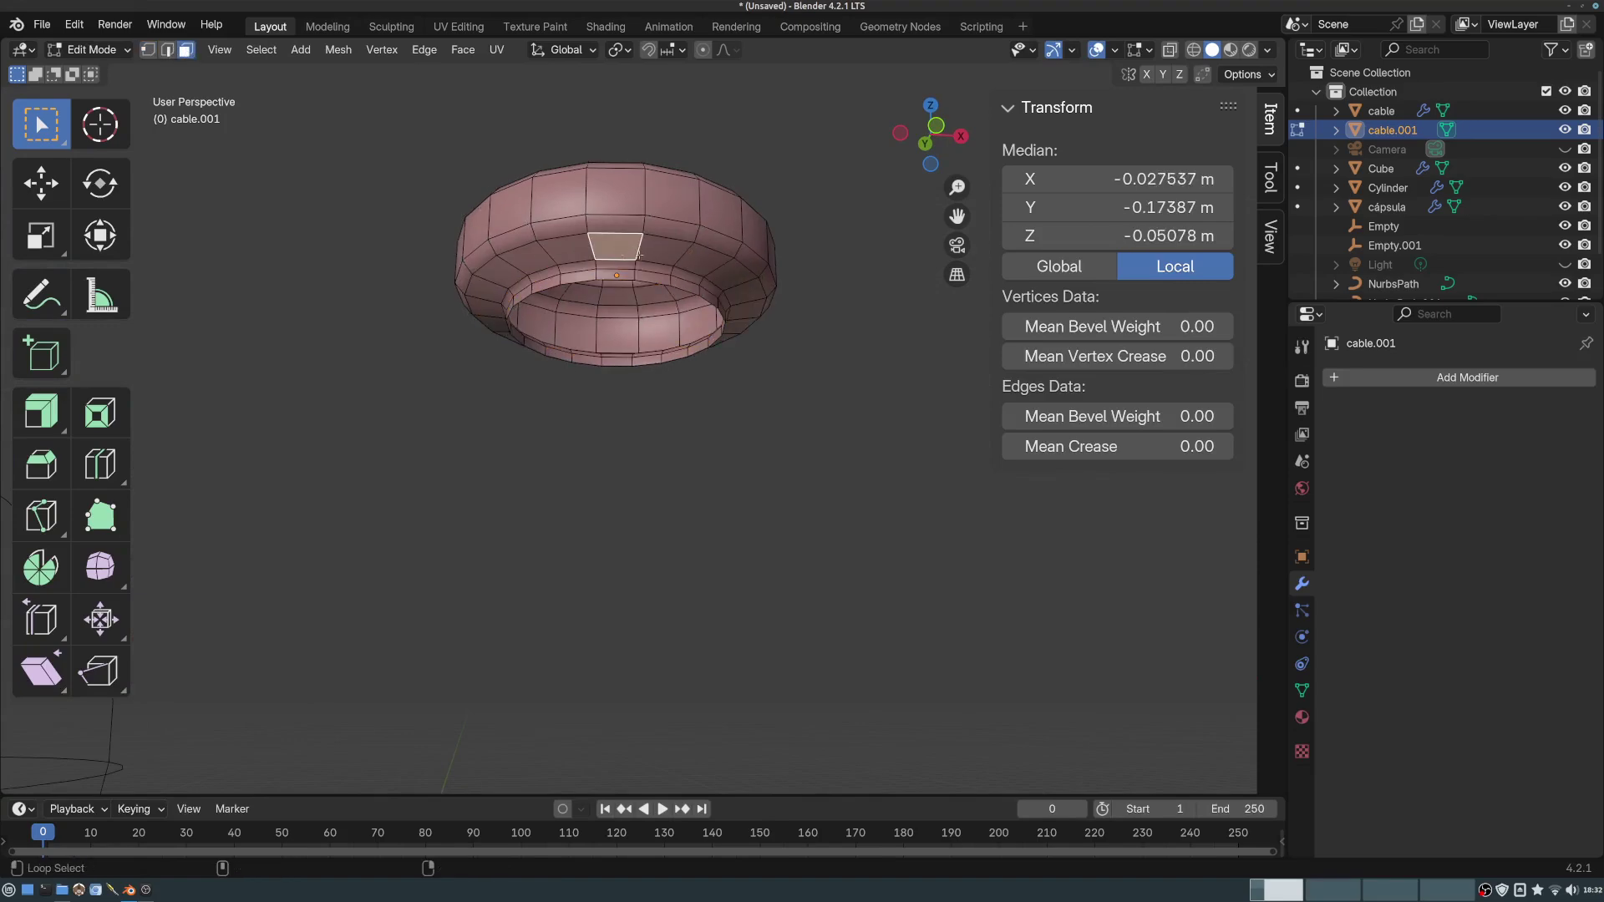
left_click(636, 266, "alt+shift")
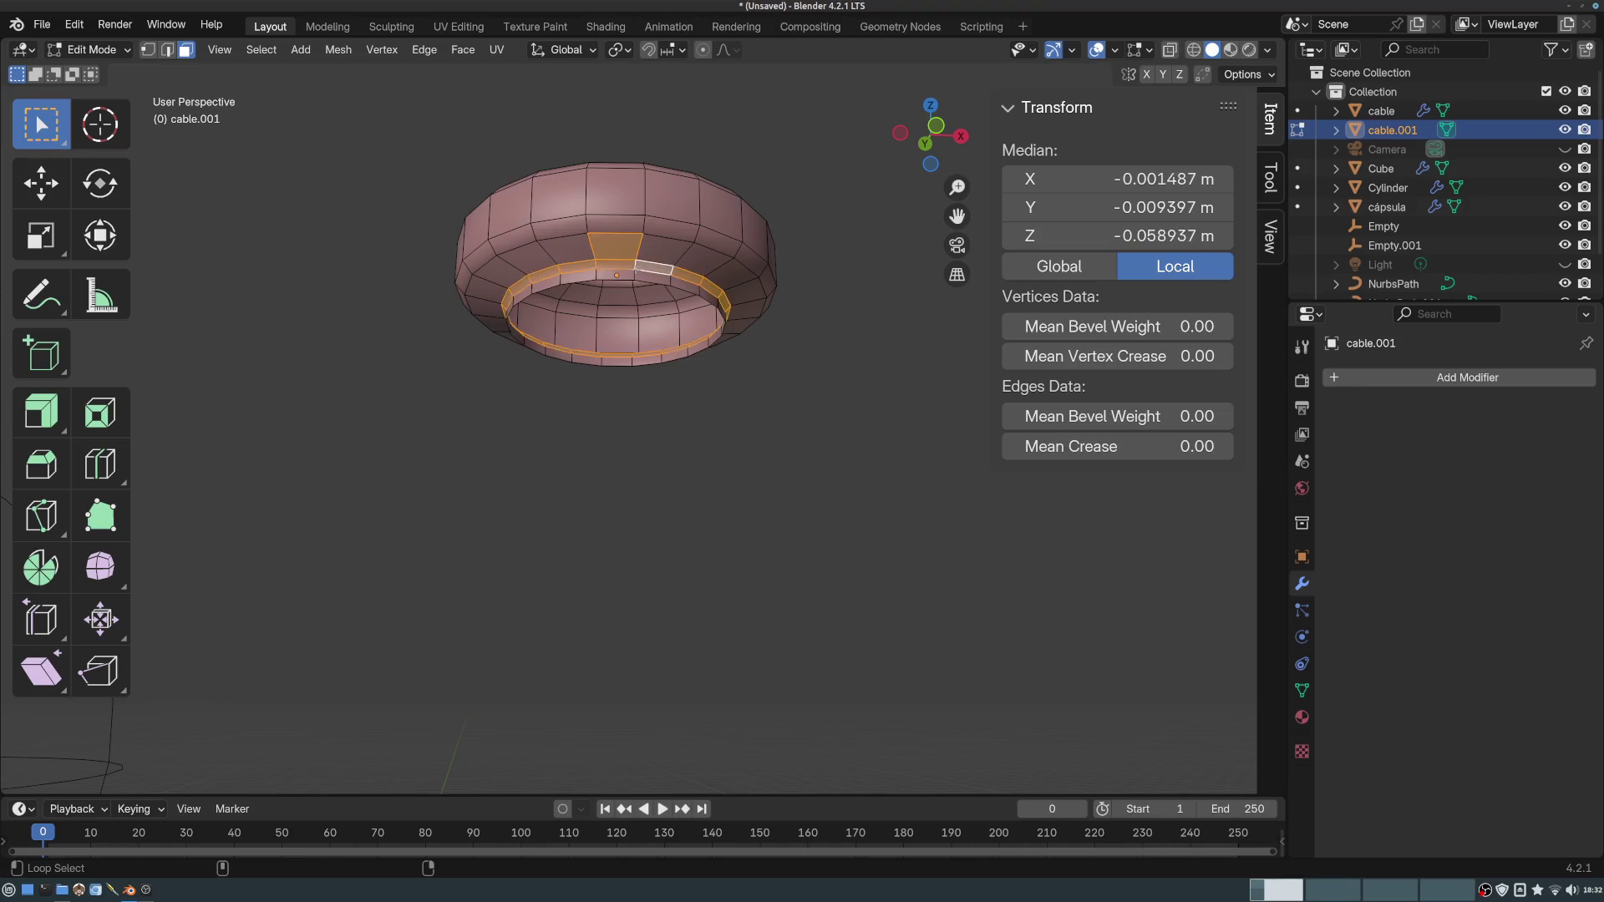
left_click(644, 229, "alt+shift")
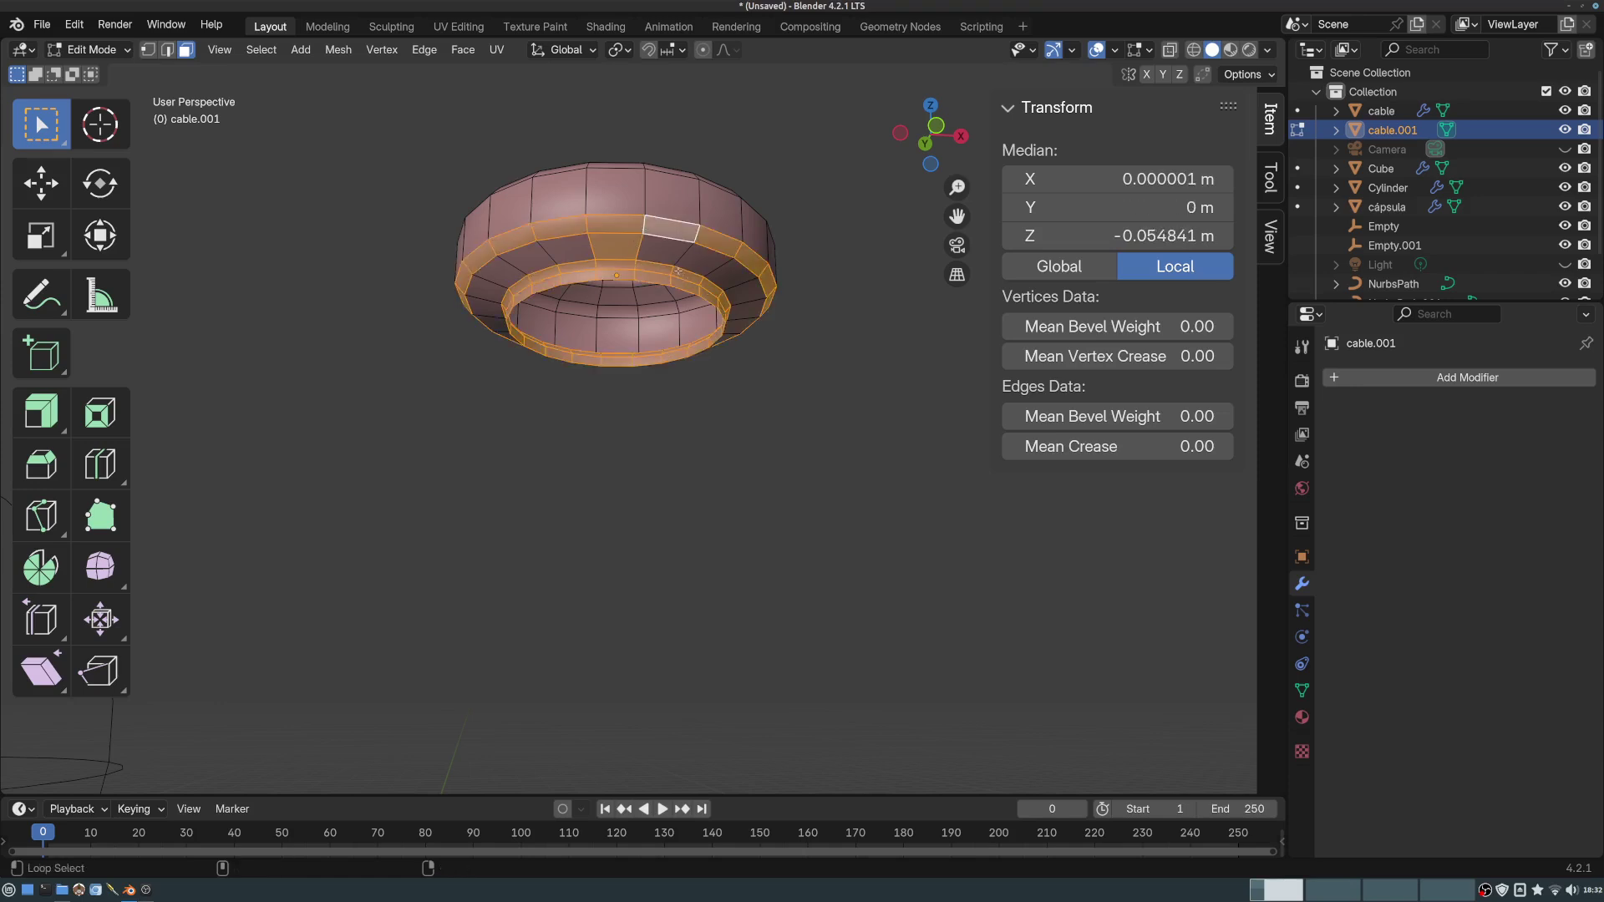
middle_click_drag(682, 253, 745, 338)
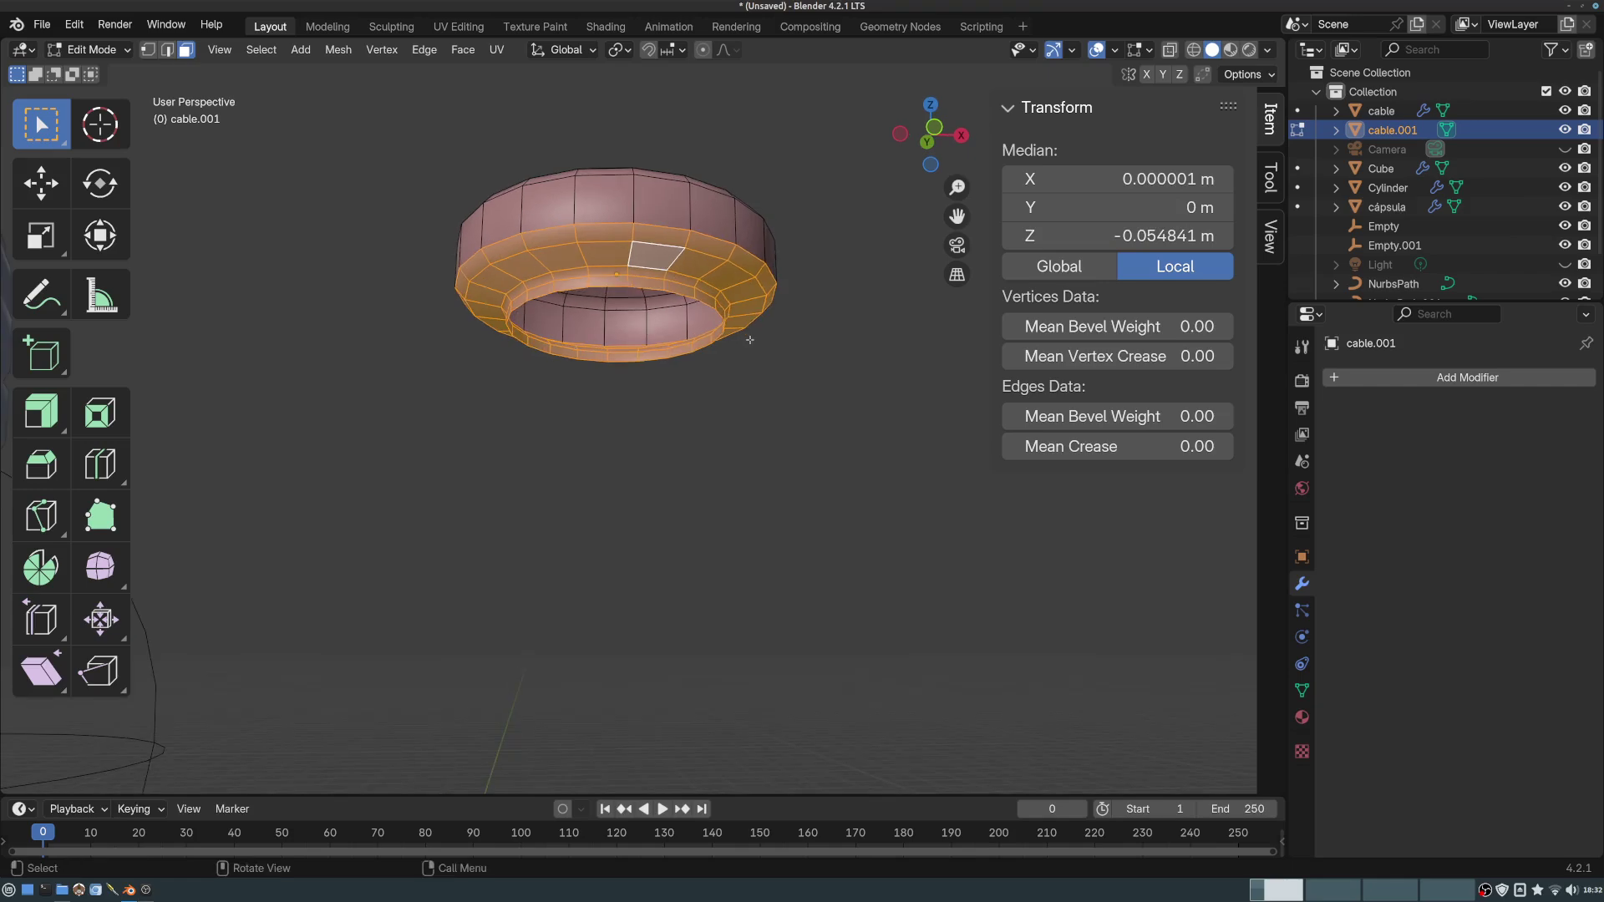
key("x")
left_click(758, 351)
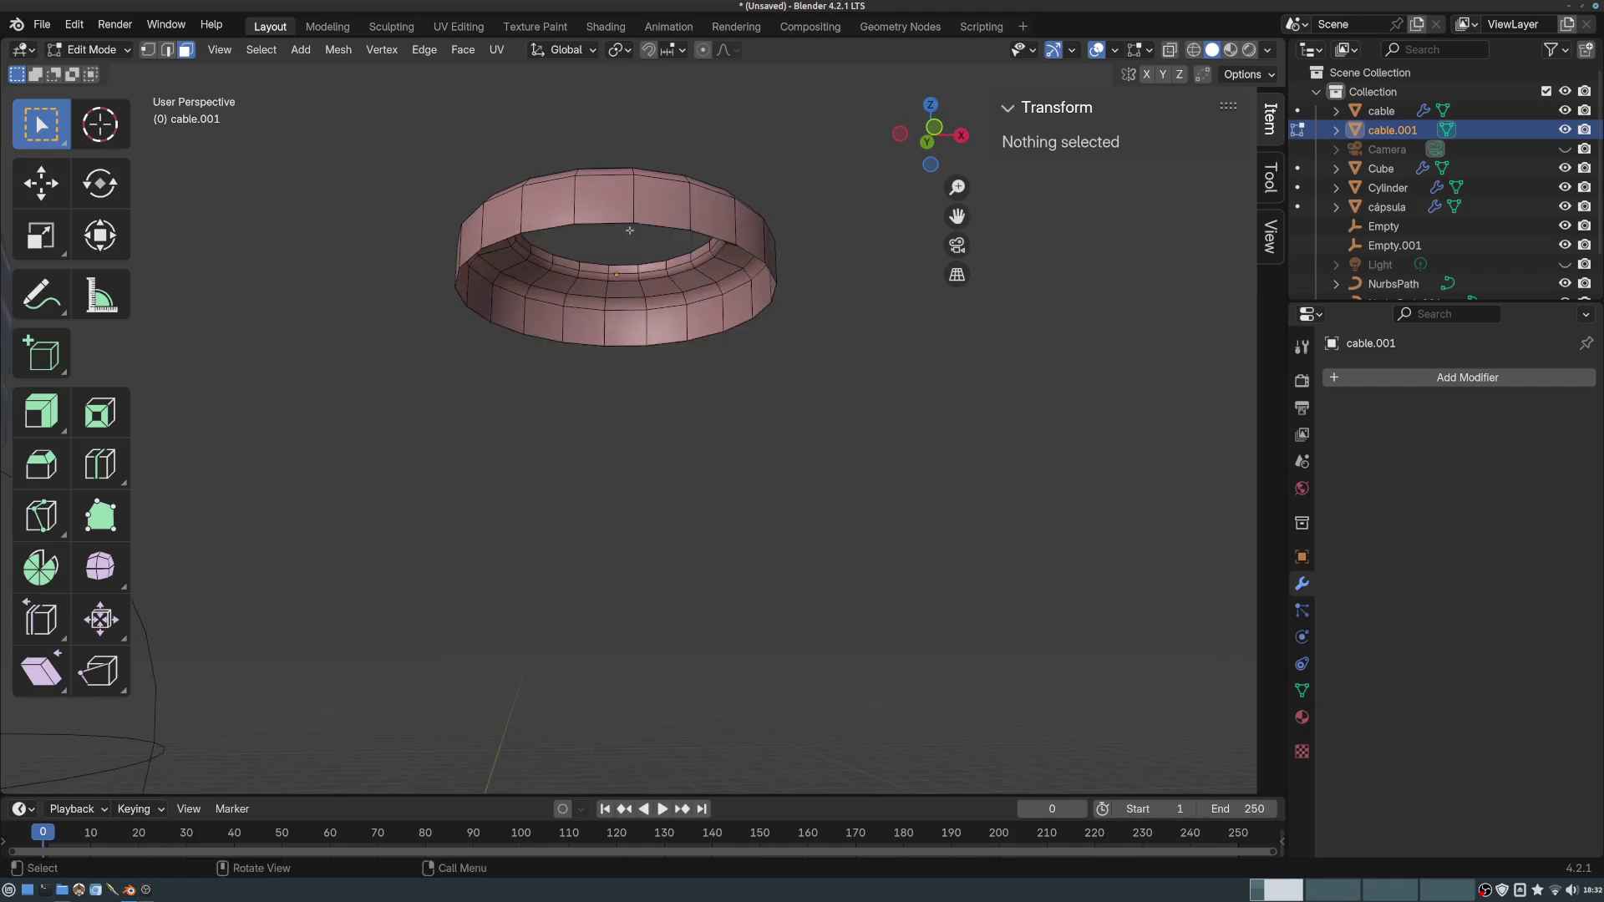
- Scale the open lower edge loop of the duplicated segment by about 1.251
left_click(589, 213)
key("2")
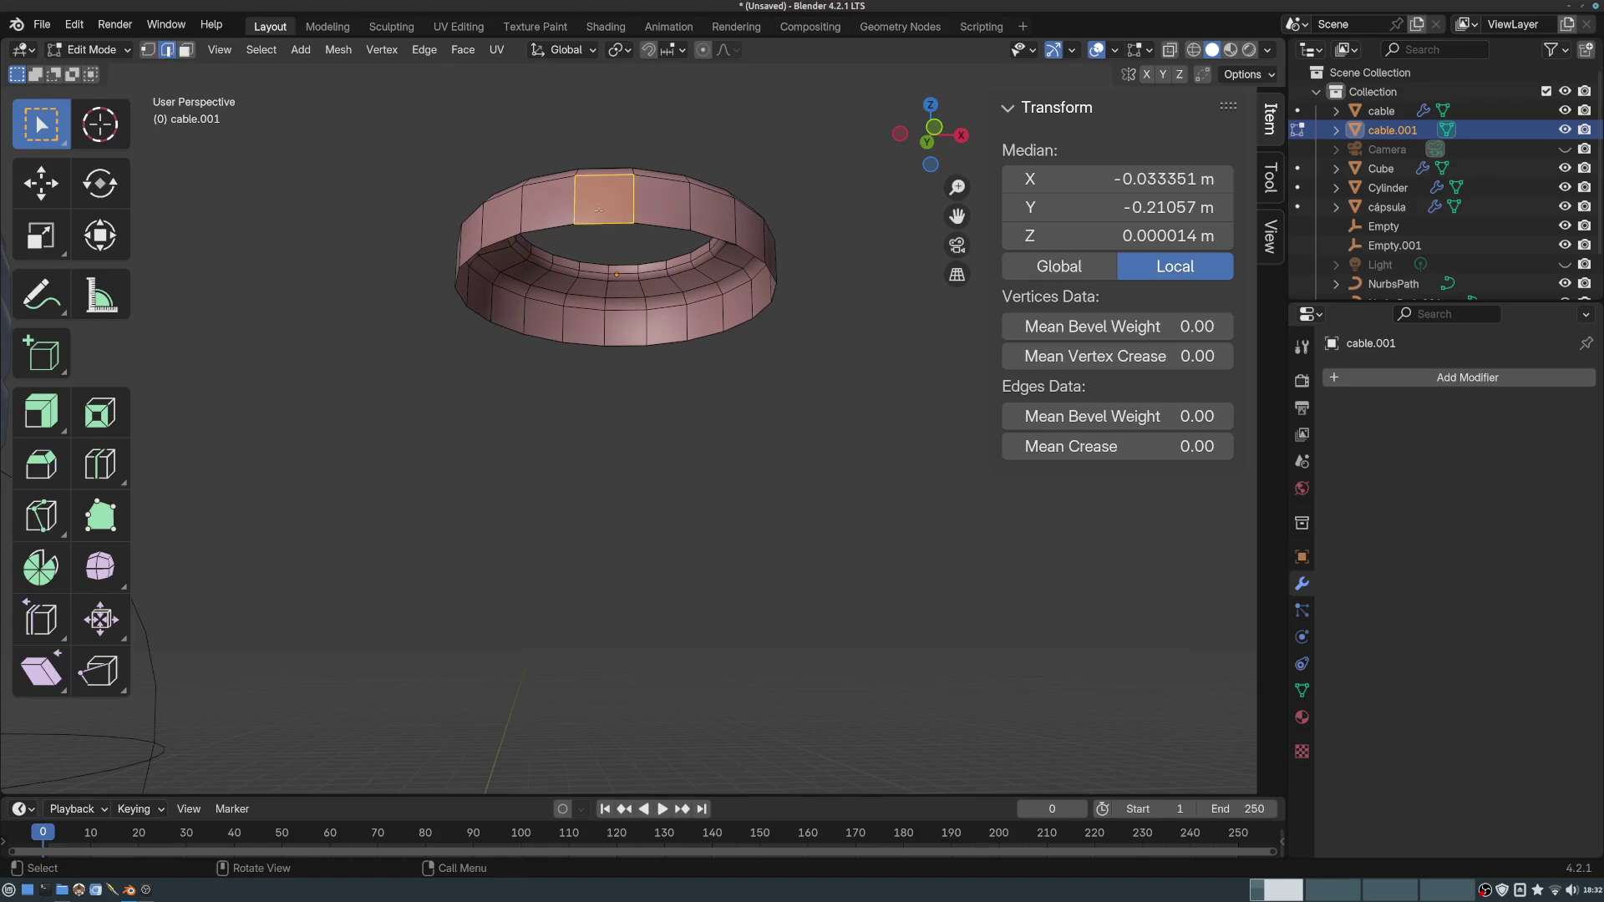
left_click(598, 210)
left_click(776, 288, "alt")
scroll(786, 301, "down", 3)
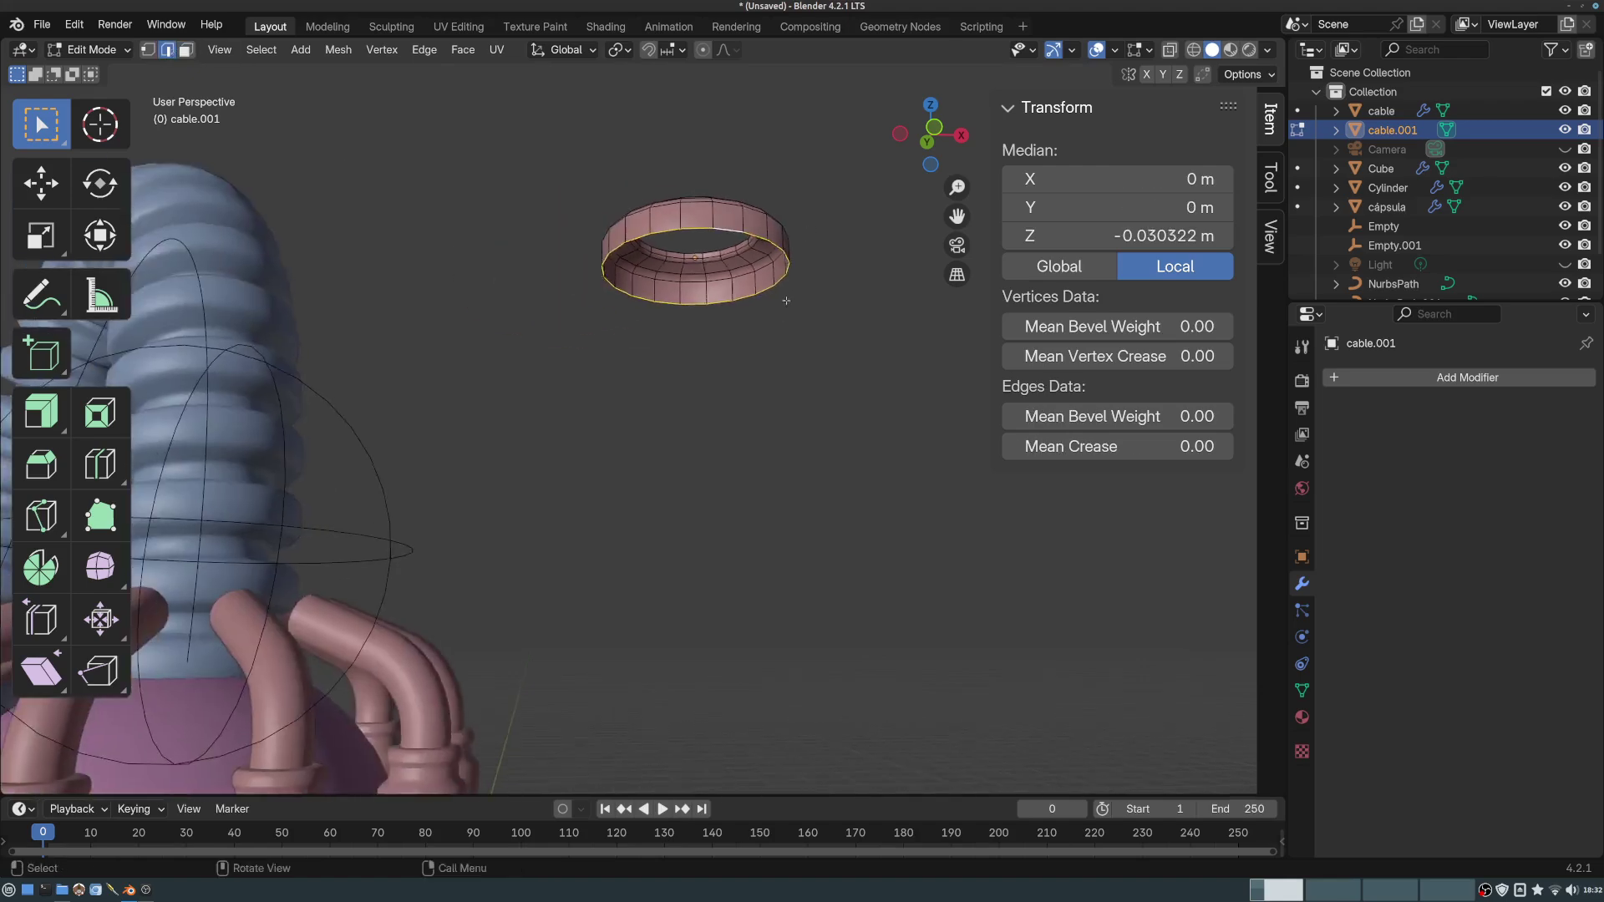
middle_click_drag(786, 301, 808, 470)
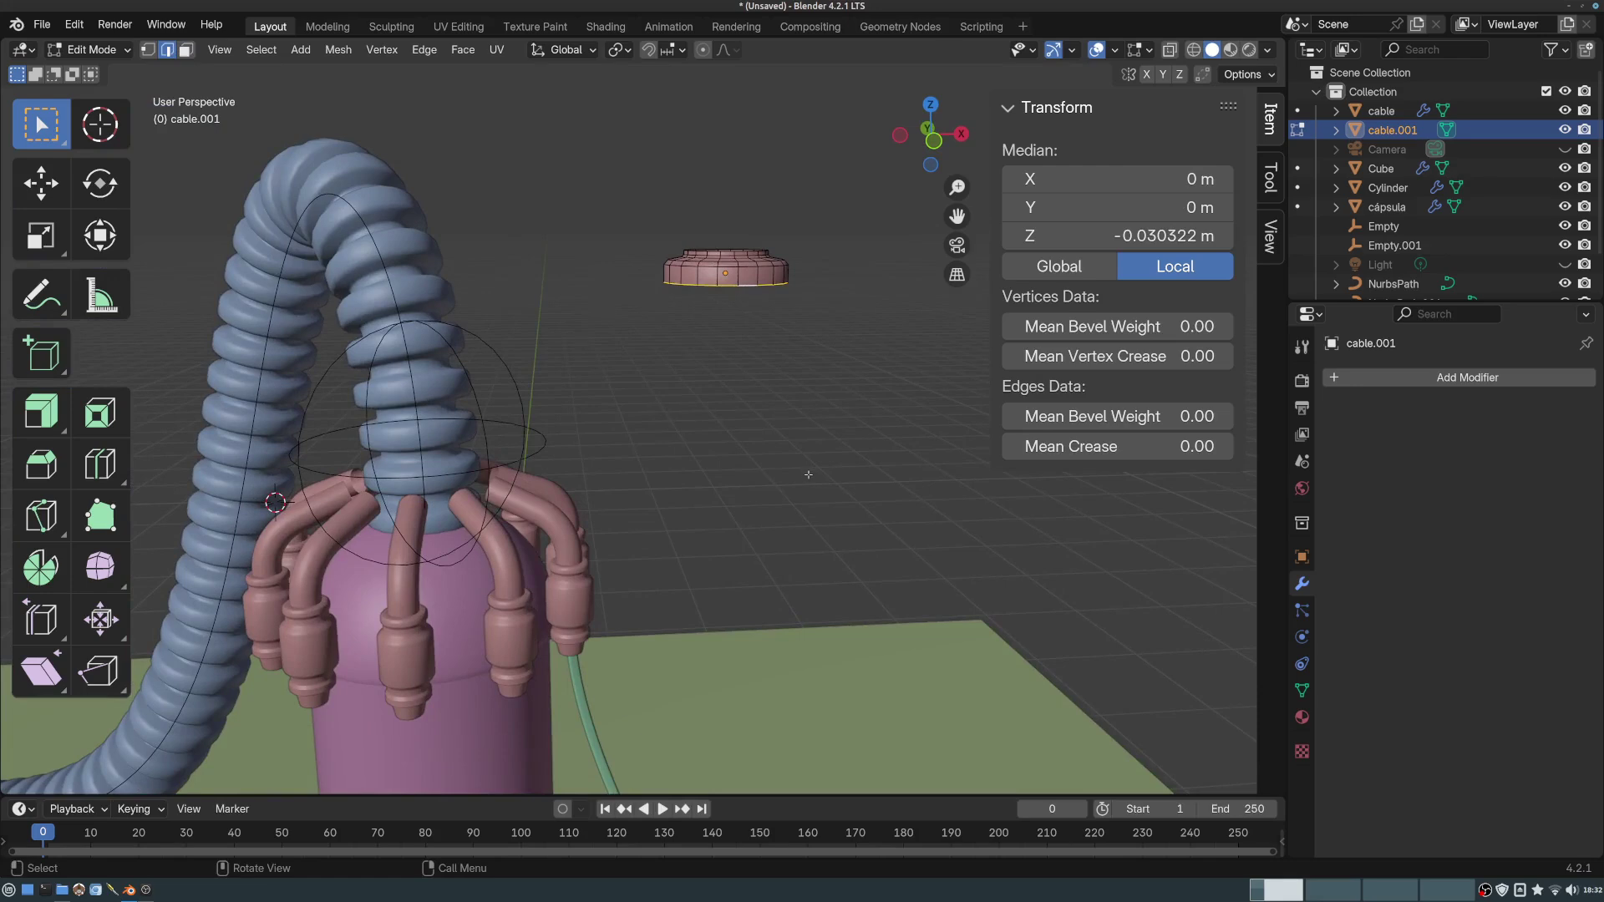
key("s")
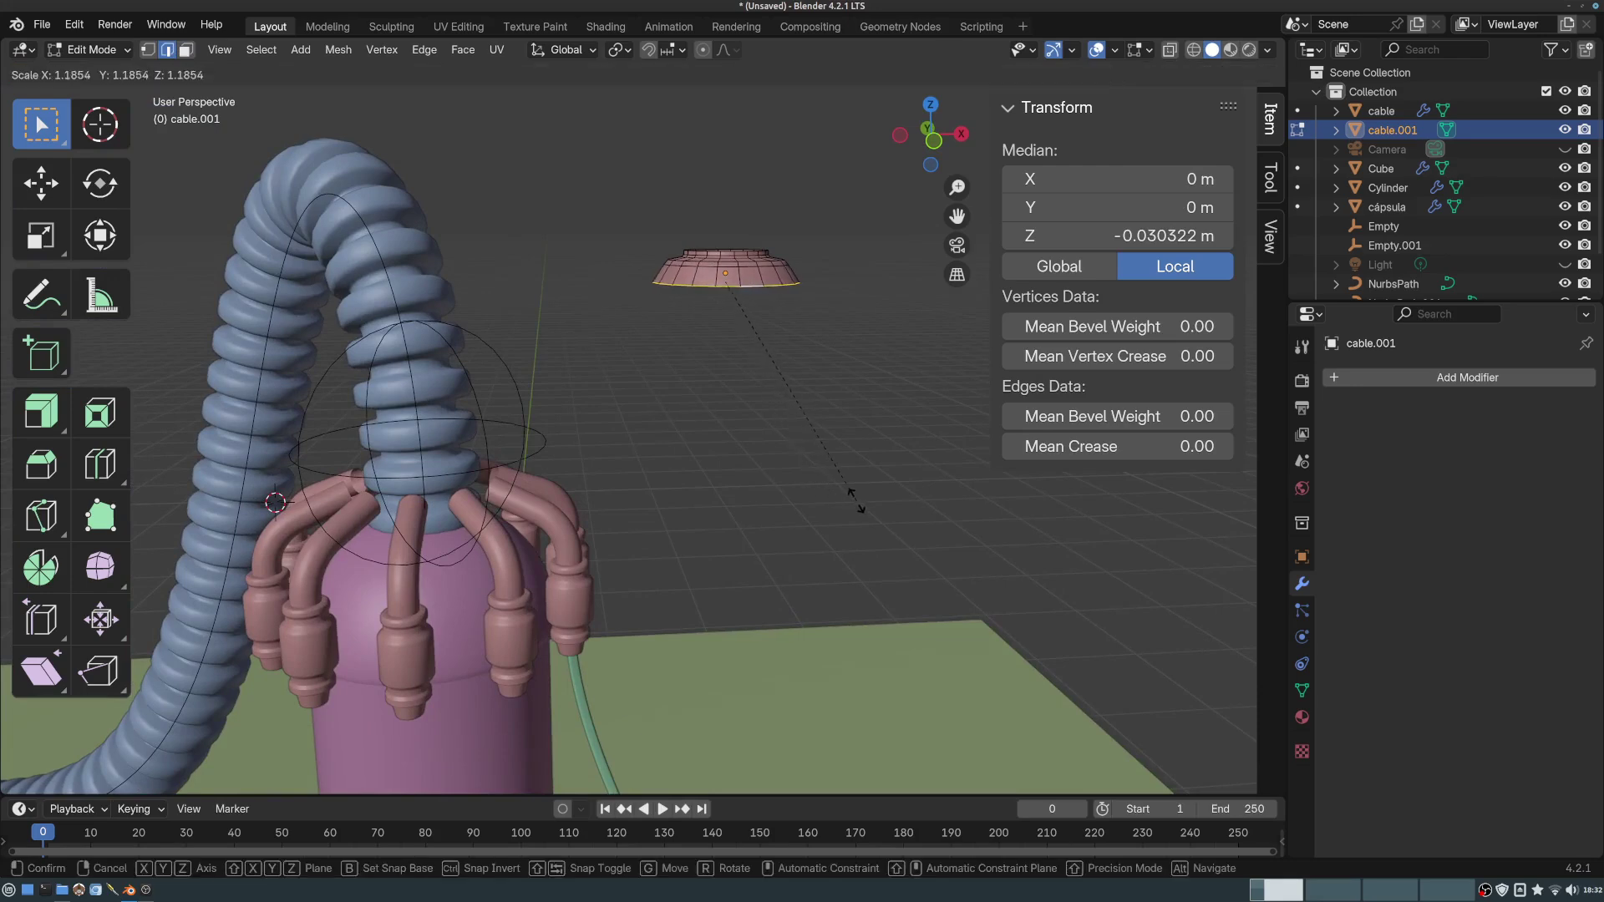
left_click(861, 505)
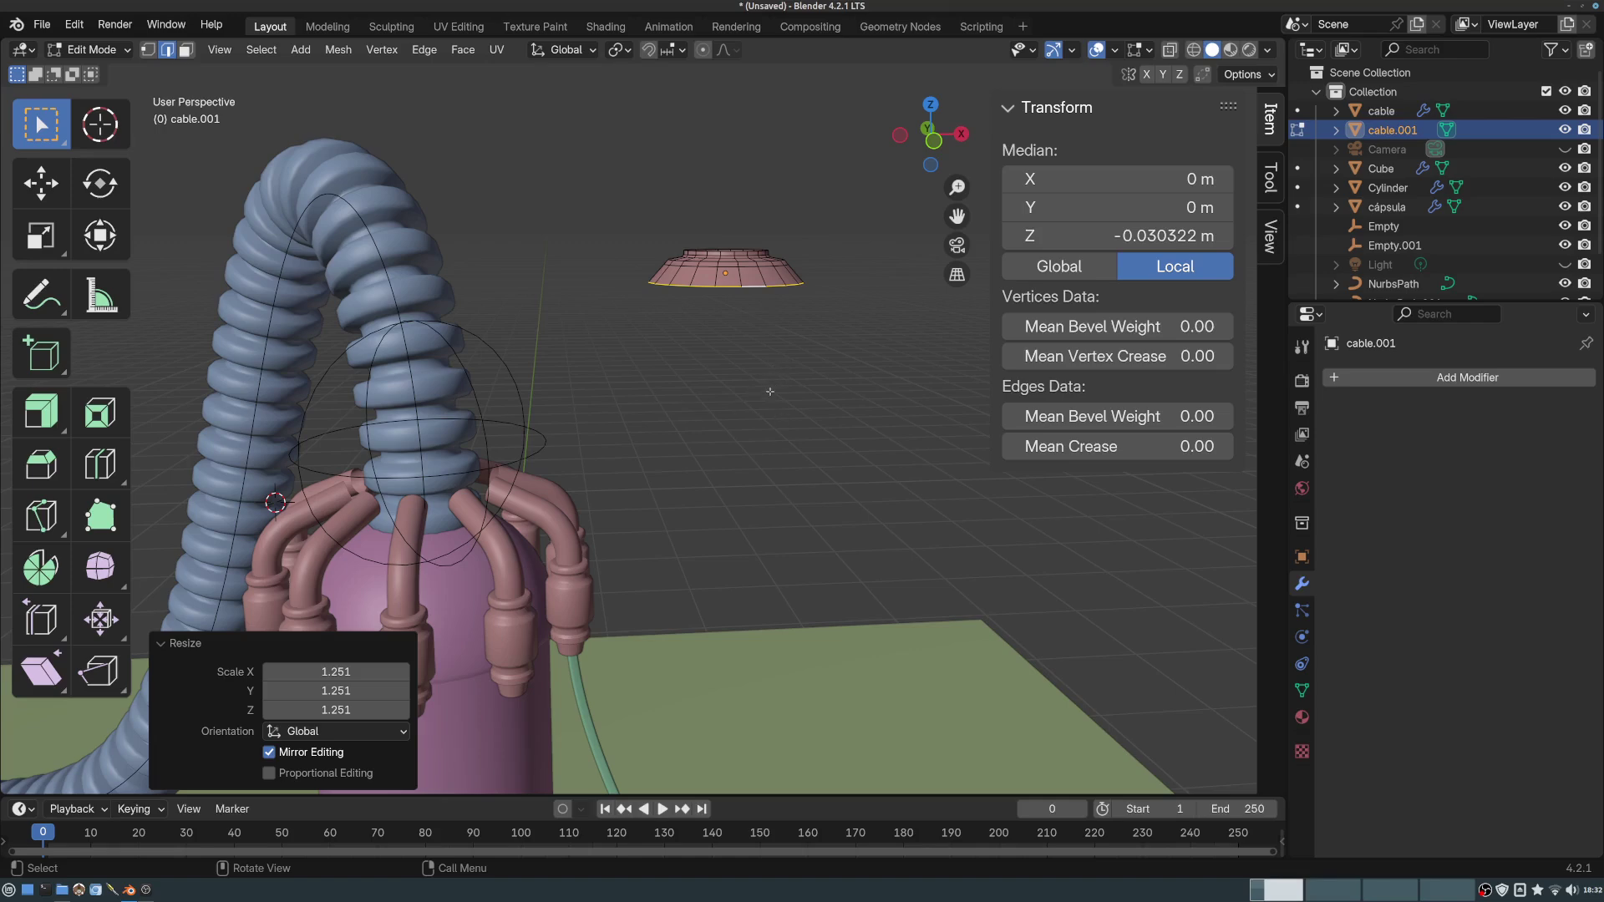
- Lower the widened edge loop by about 0.017 m in Z and extrude it straight down by about 0.193 m
key("g")
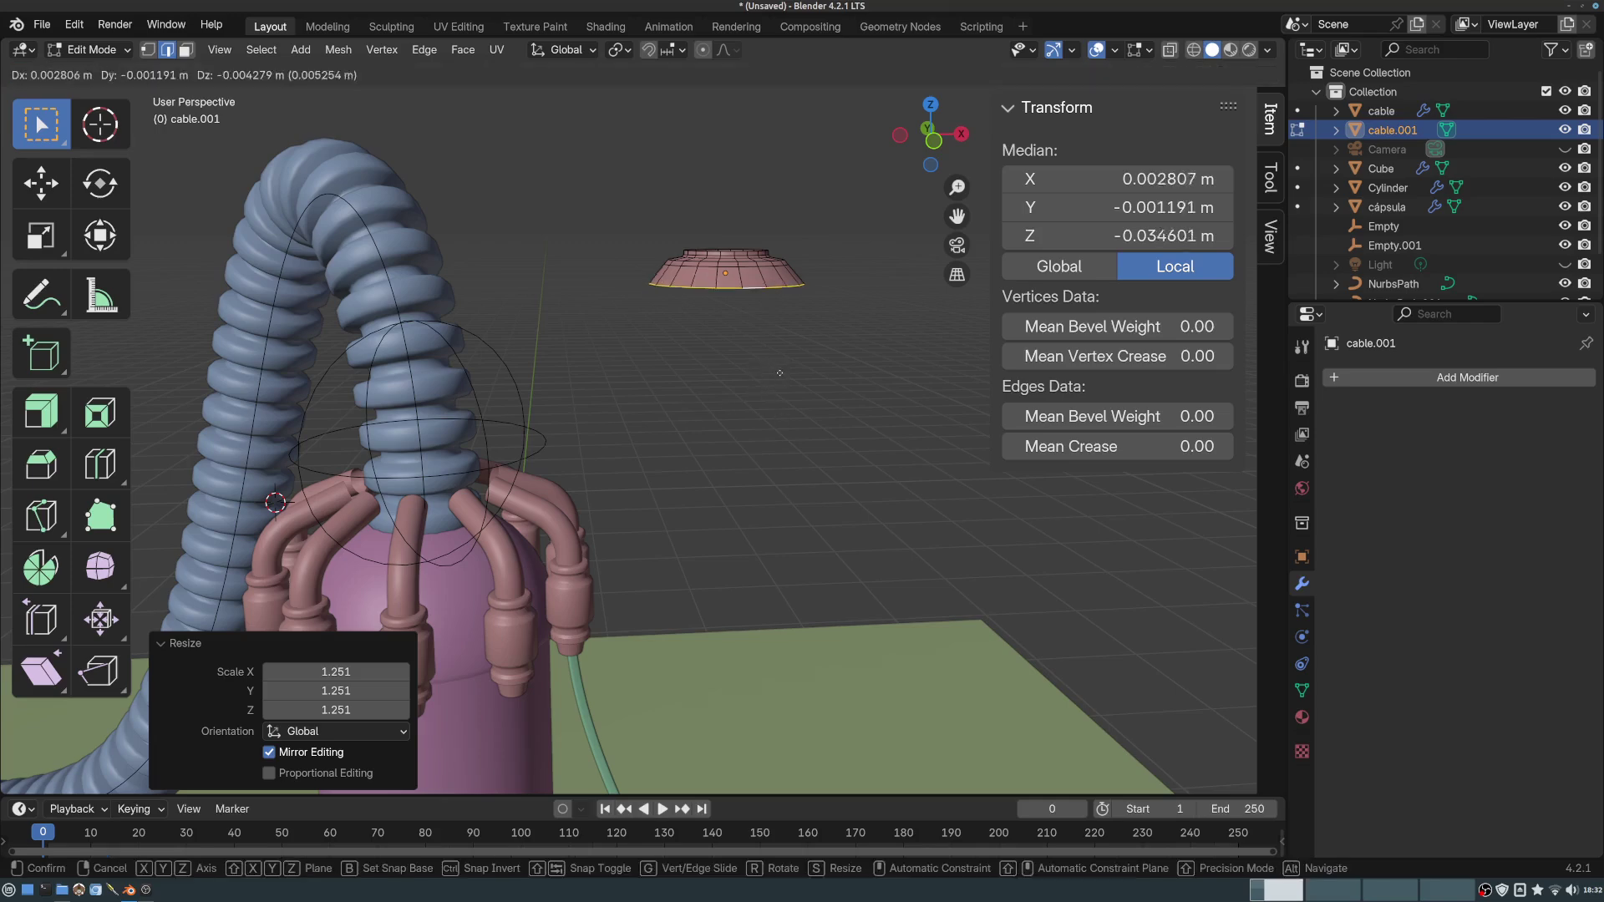
key("z")
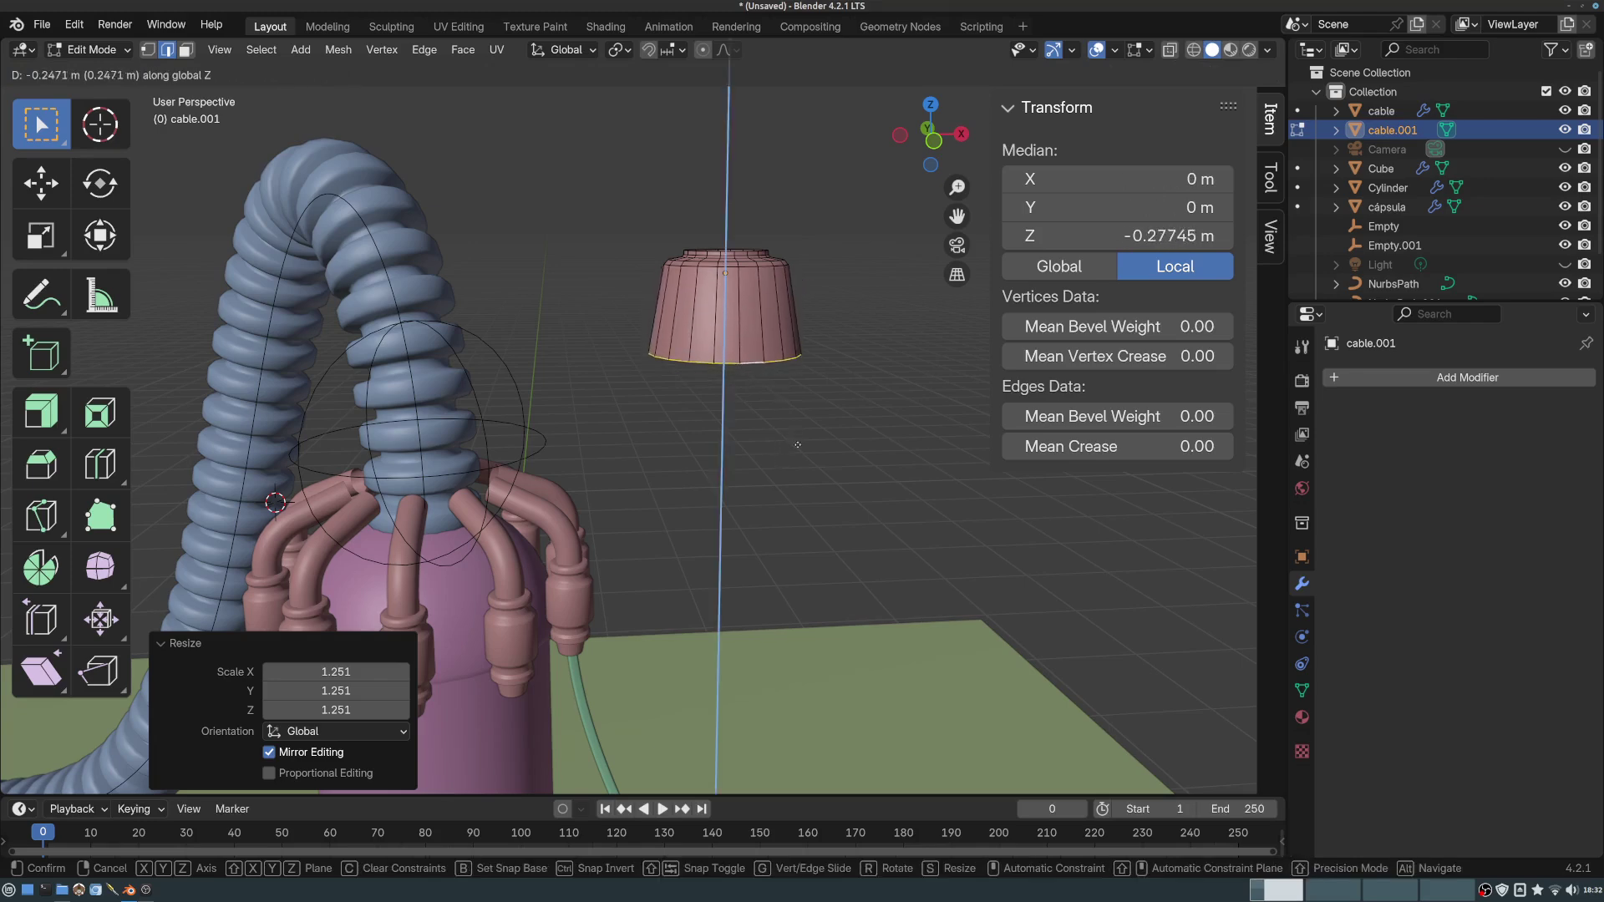
left_click(805, 367)
key("g")
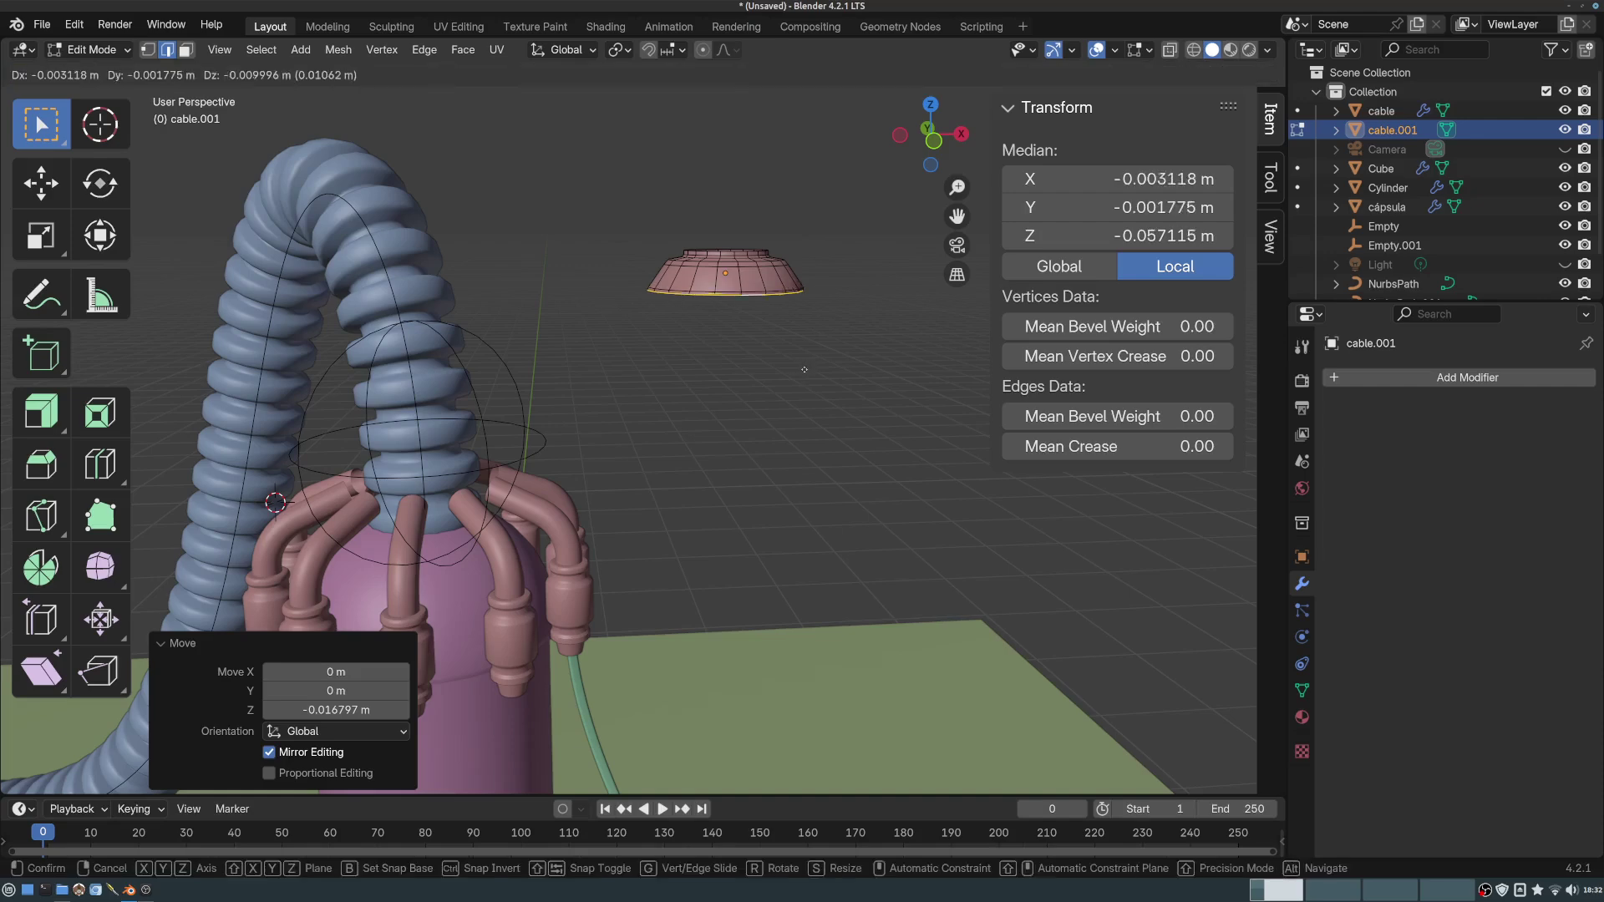
key("z")
left_click(807, 421)
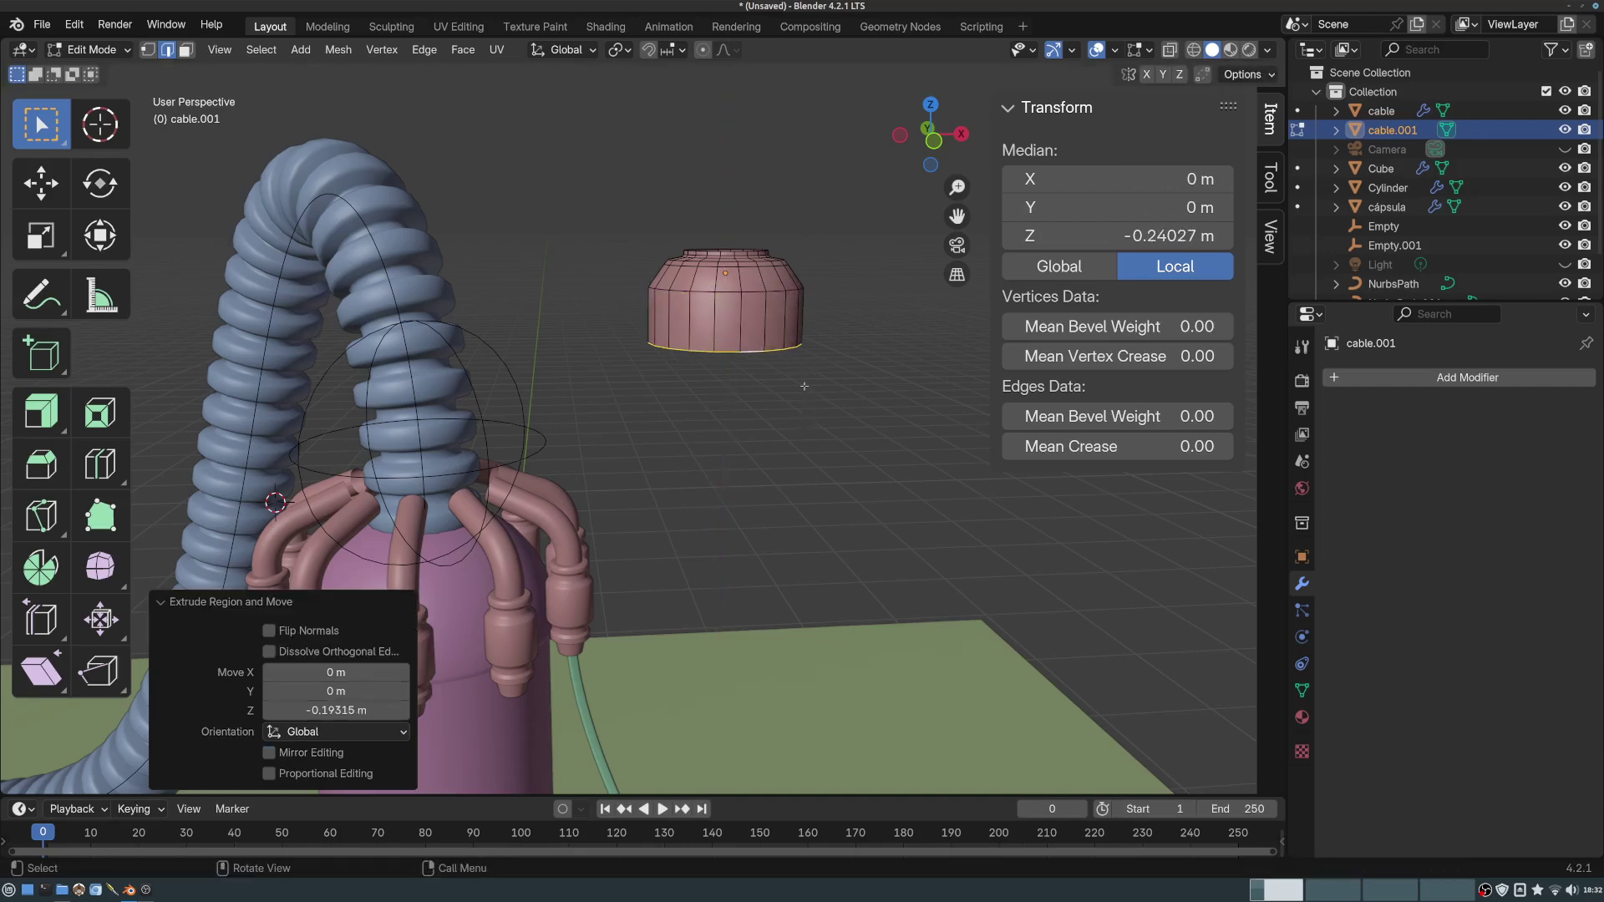
- Return to Object Mode and rename the duplicated segment cable.inicio
mouse_move(770, 226)
middle_mouse_down()
mouse_move(791, 292)
mouse_move(781, 242)
middle_mouse_up()
scroll(791, 293, "down", 2)
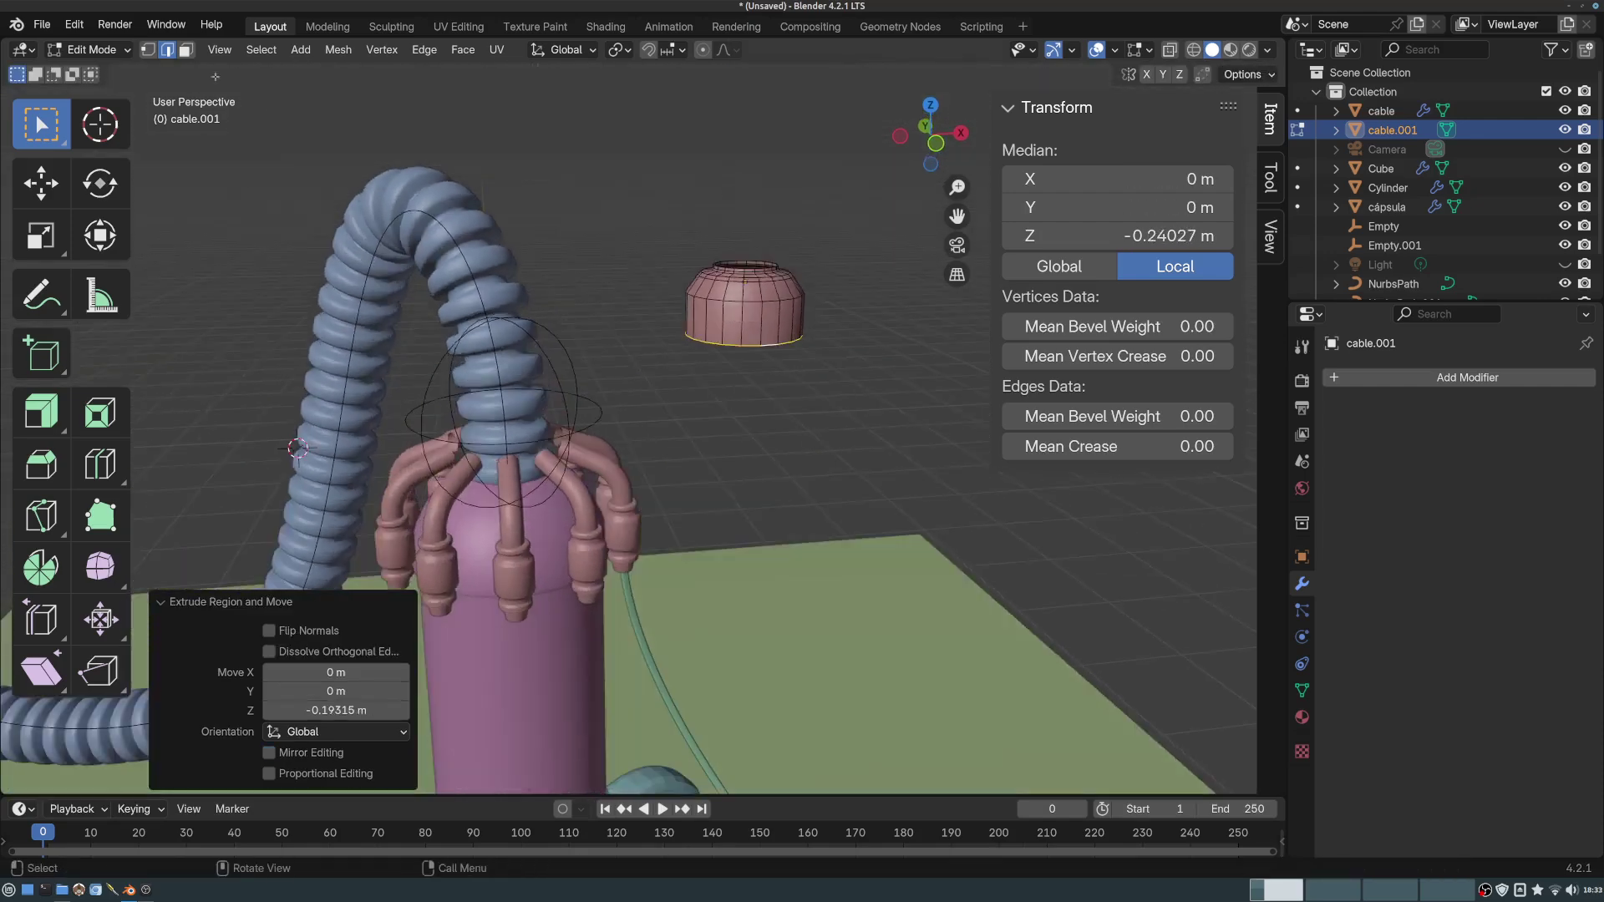
left_click(98, 50)
left_click(94, 71)
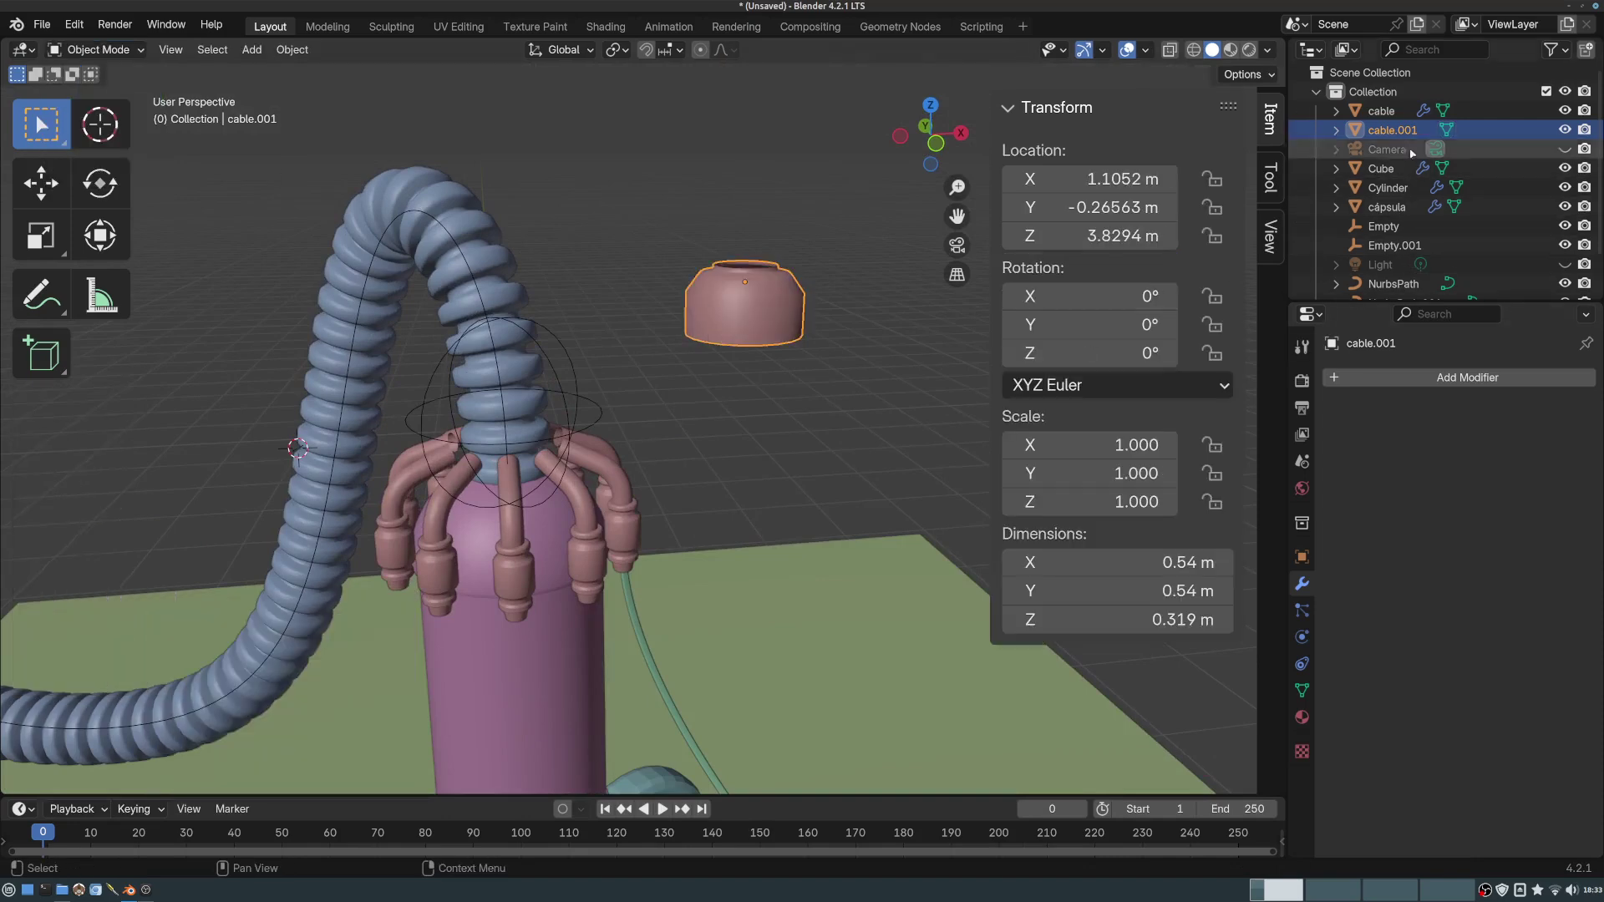
double_click(1392, 130)
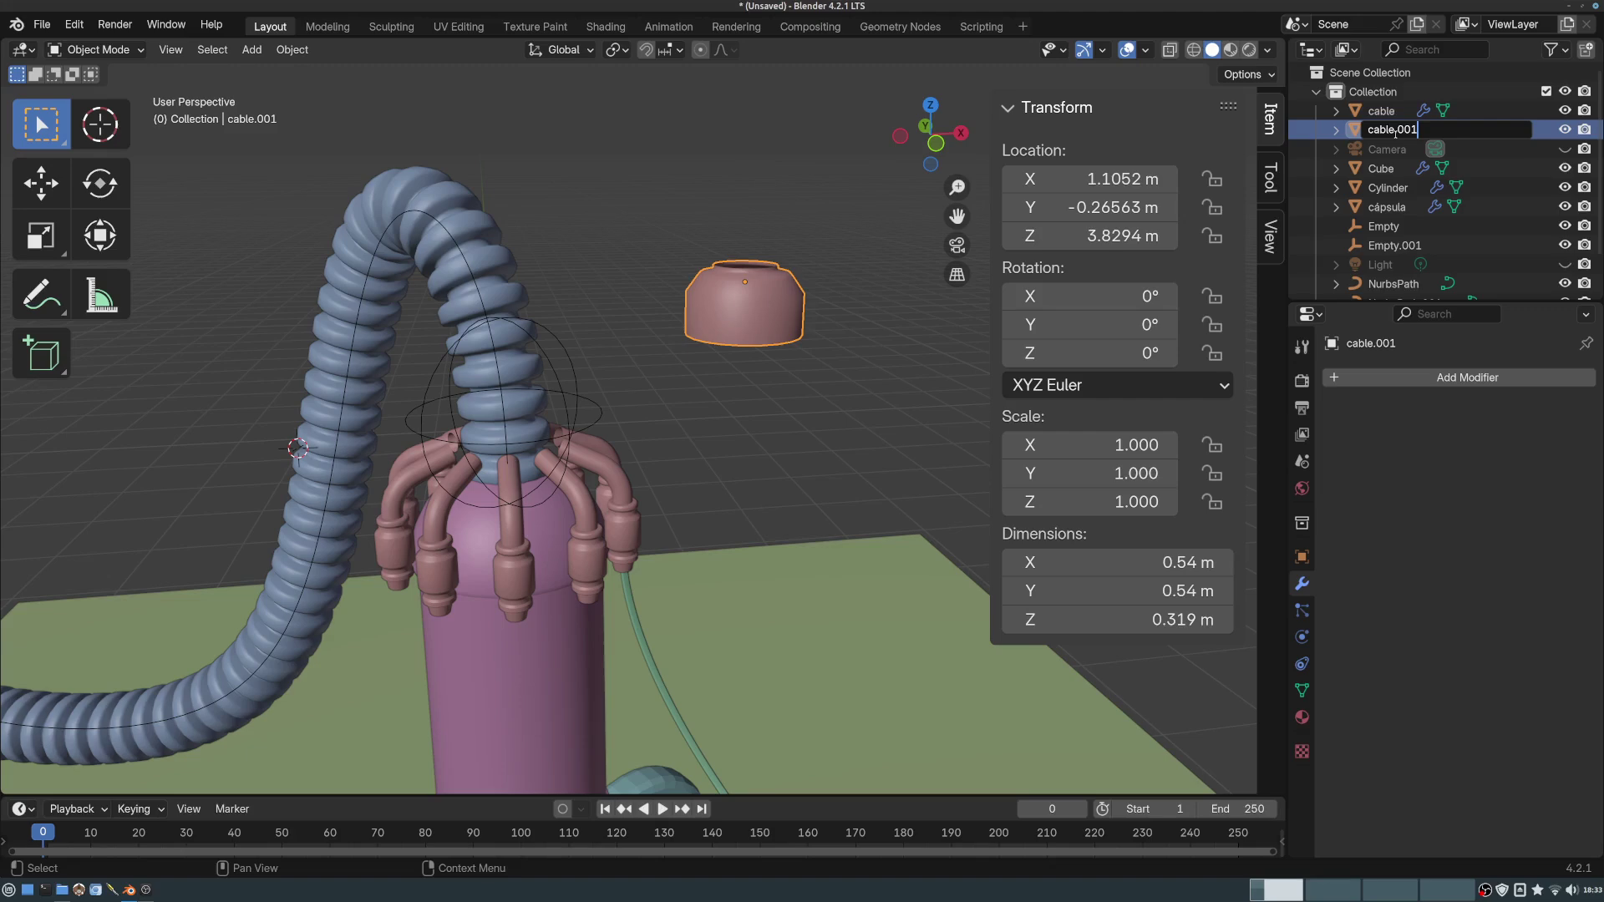
key("BackSpace")
key("BackSpace")
key("BackSpace")
key("BackSpace")
type(".inicio")
key("Return")
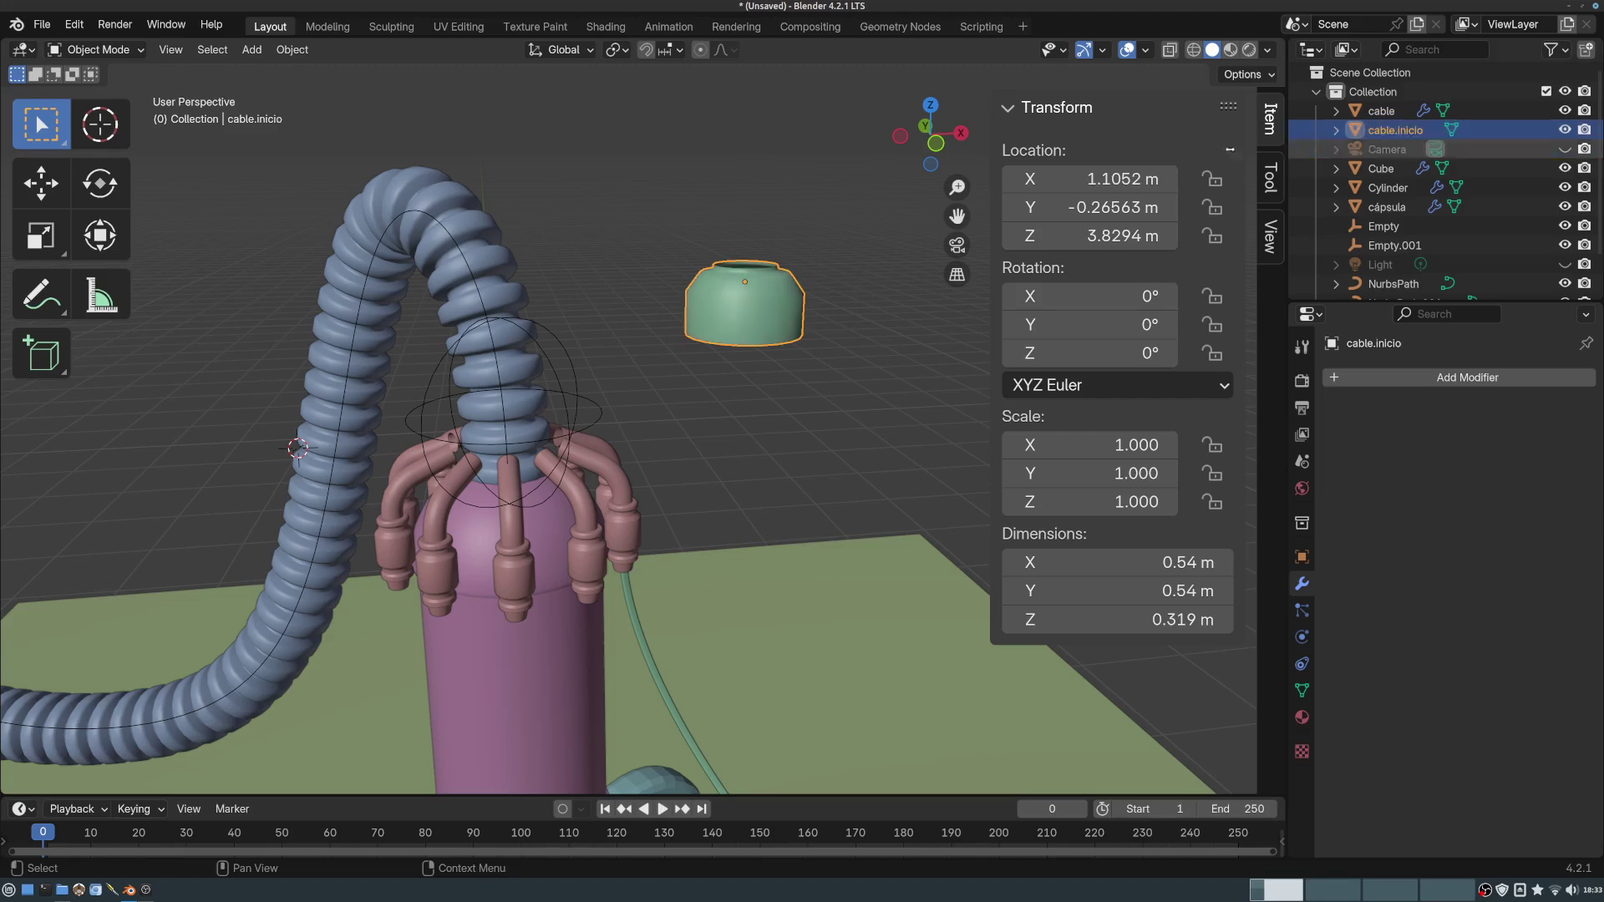
- Set cable.inicio as the start cap in the segmented cable's Array modifier
left_click(489, 232)
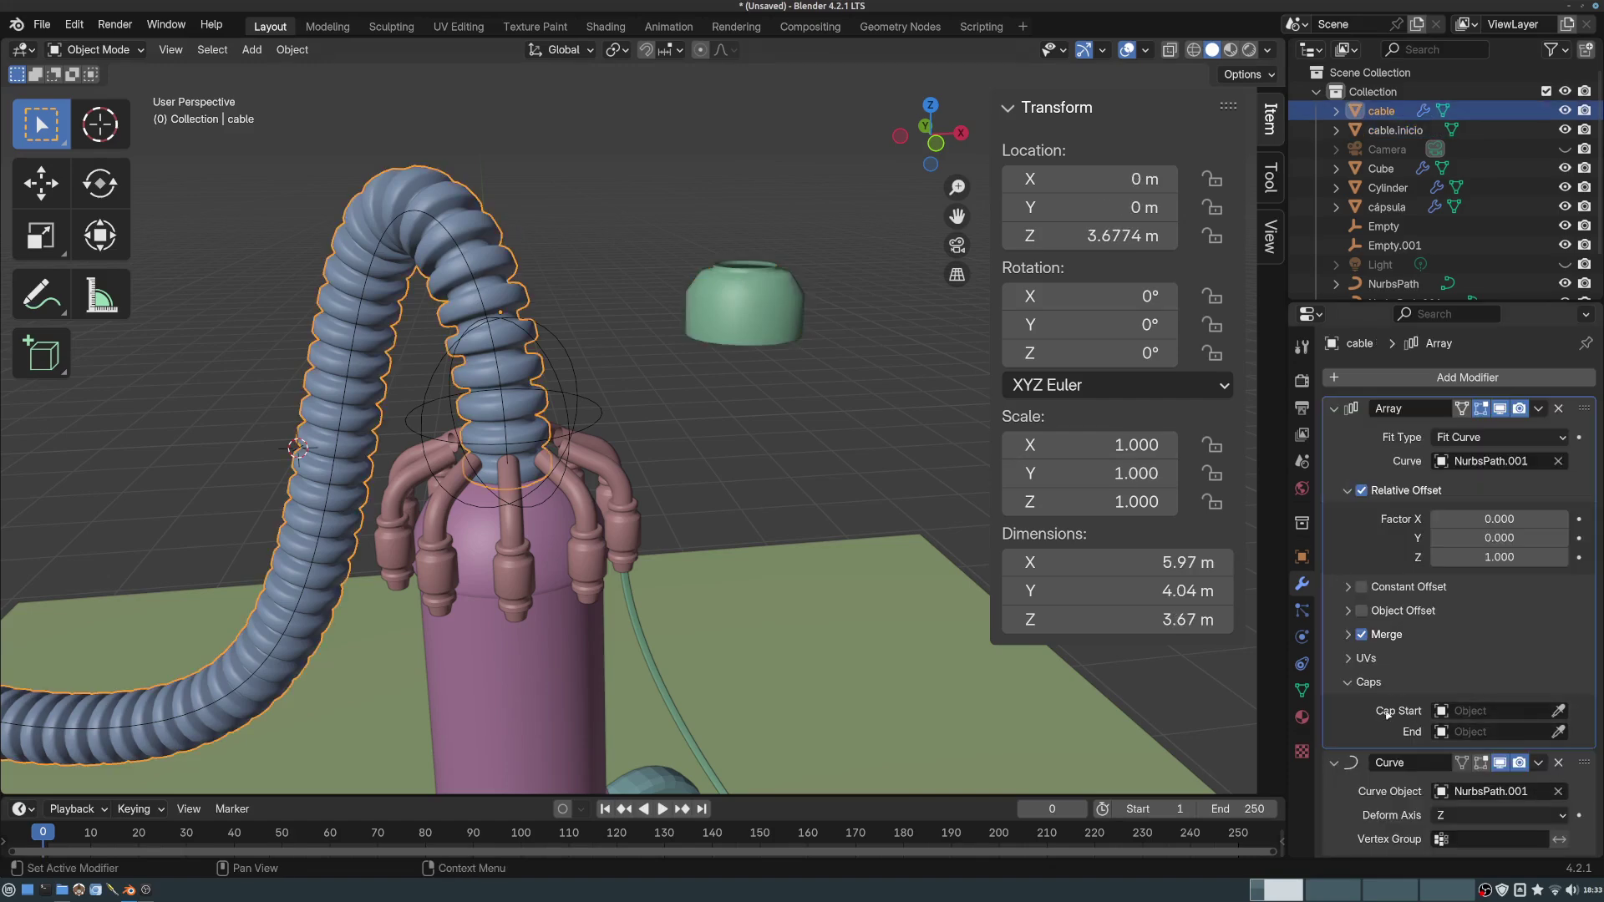
left_click(1558, 711)
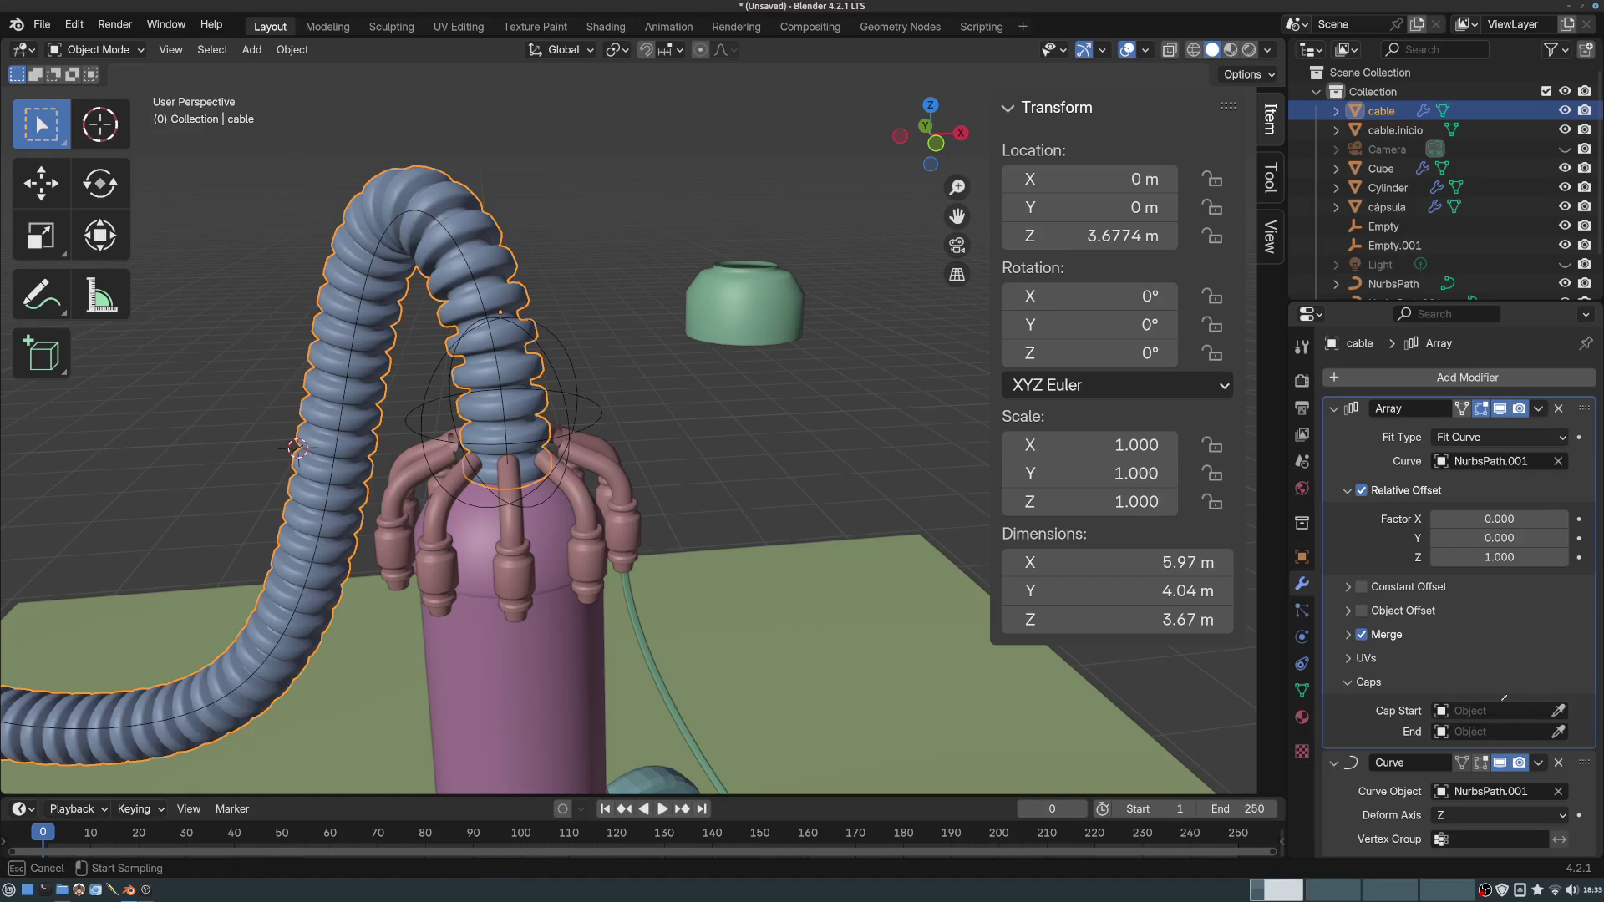
left_click(764, 284)
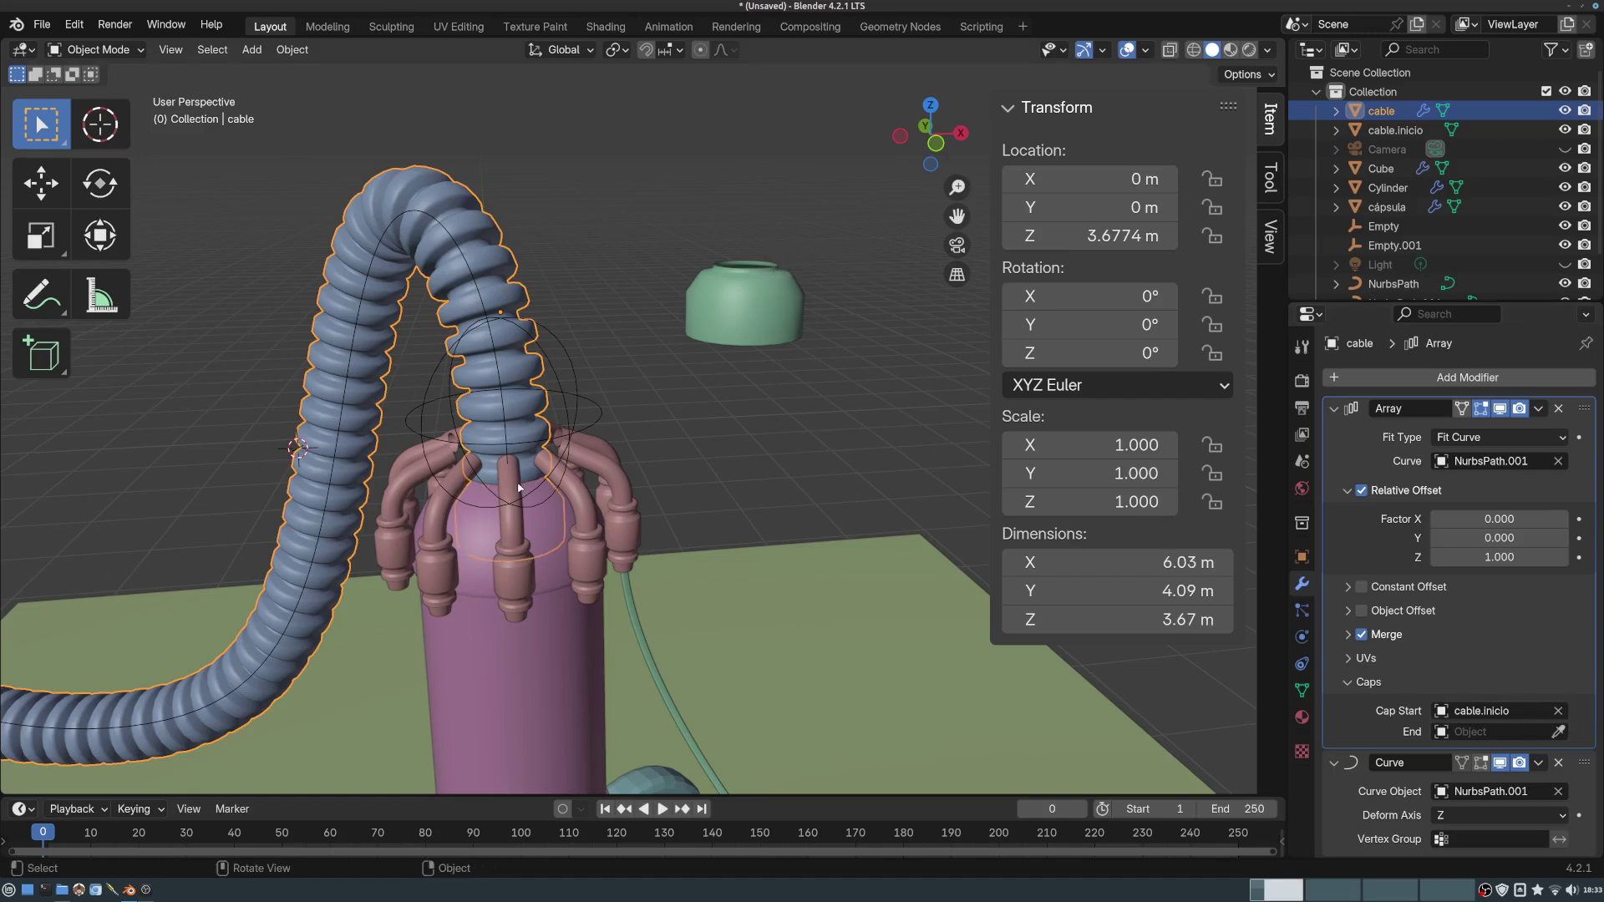
middle_click_drag(517, 489, 764, 342)
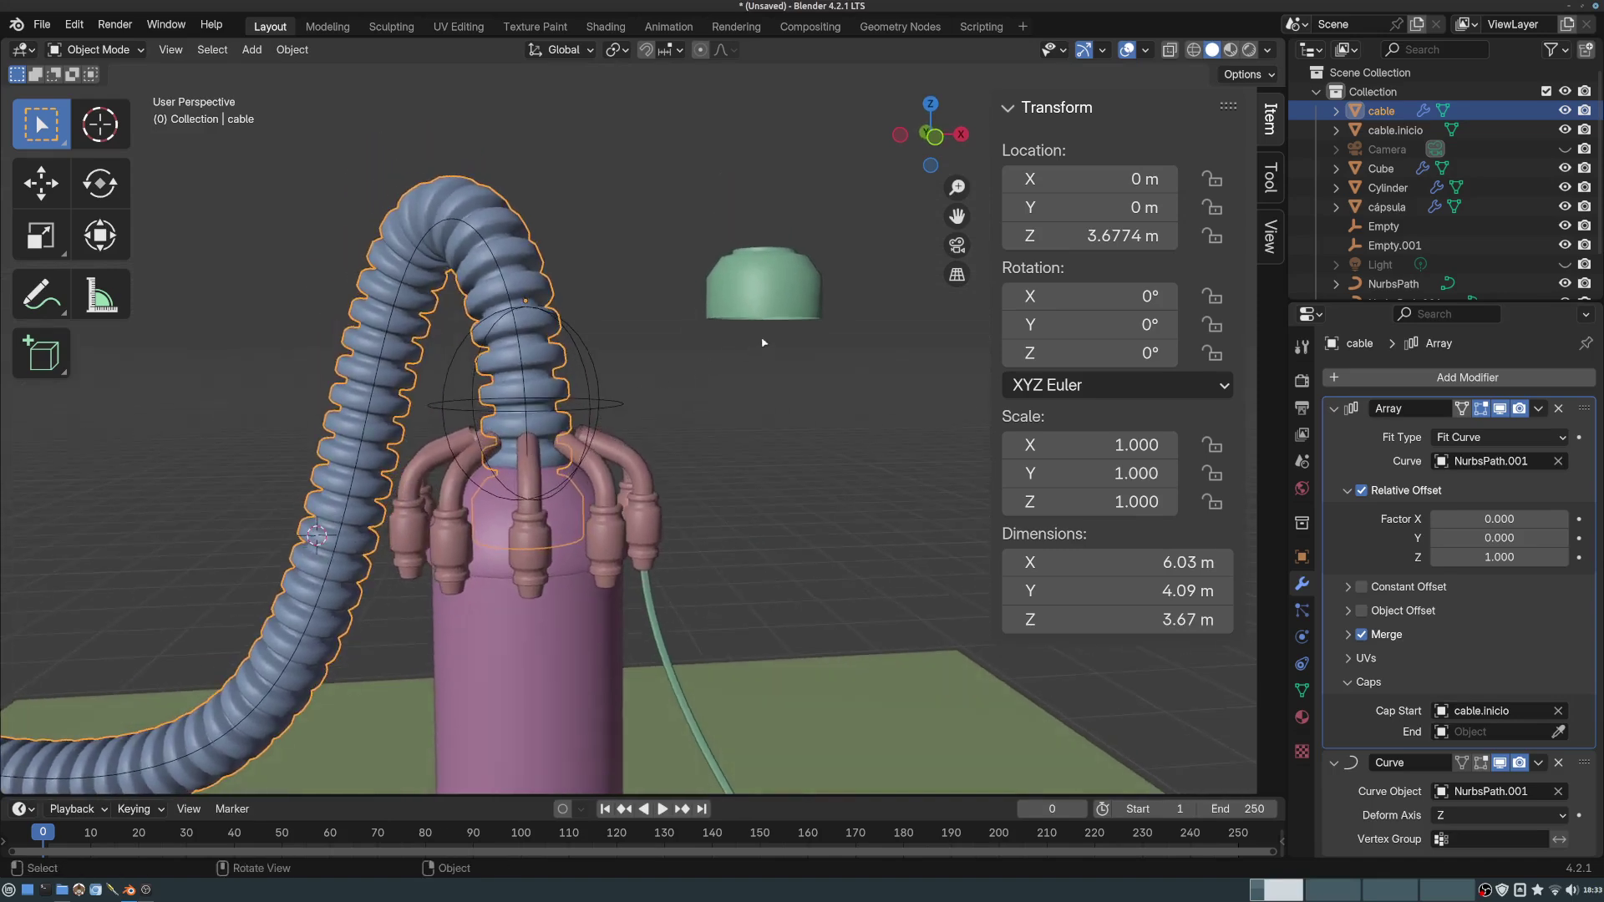
- Try to move only the origin of cable.inicio along Z, undo the move and turn off origins-only transformation
left_click(779, 280)
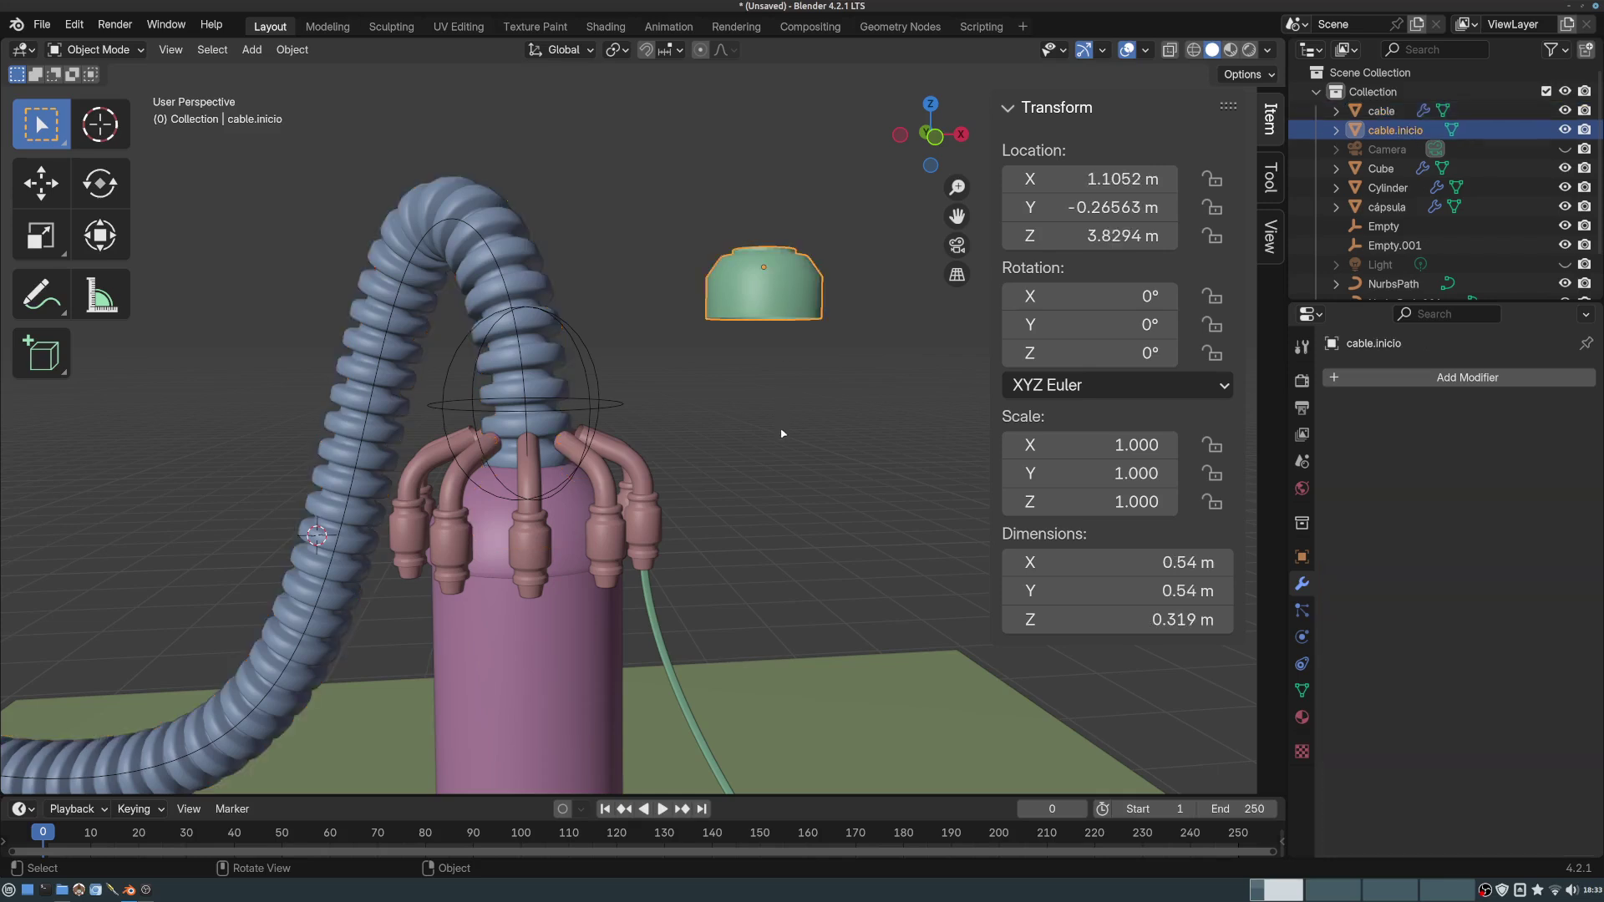
left_click(42, 178)
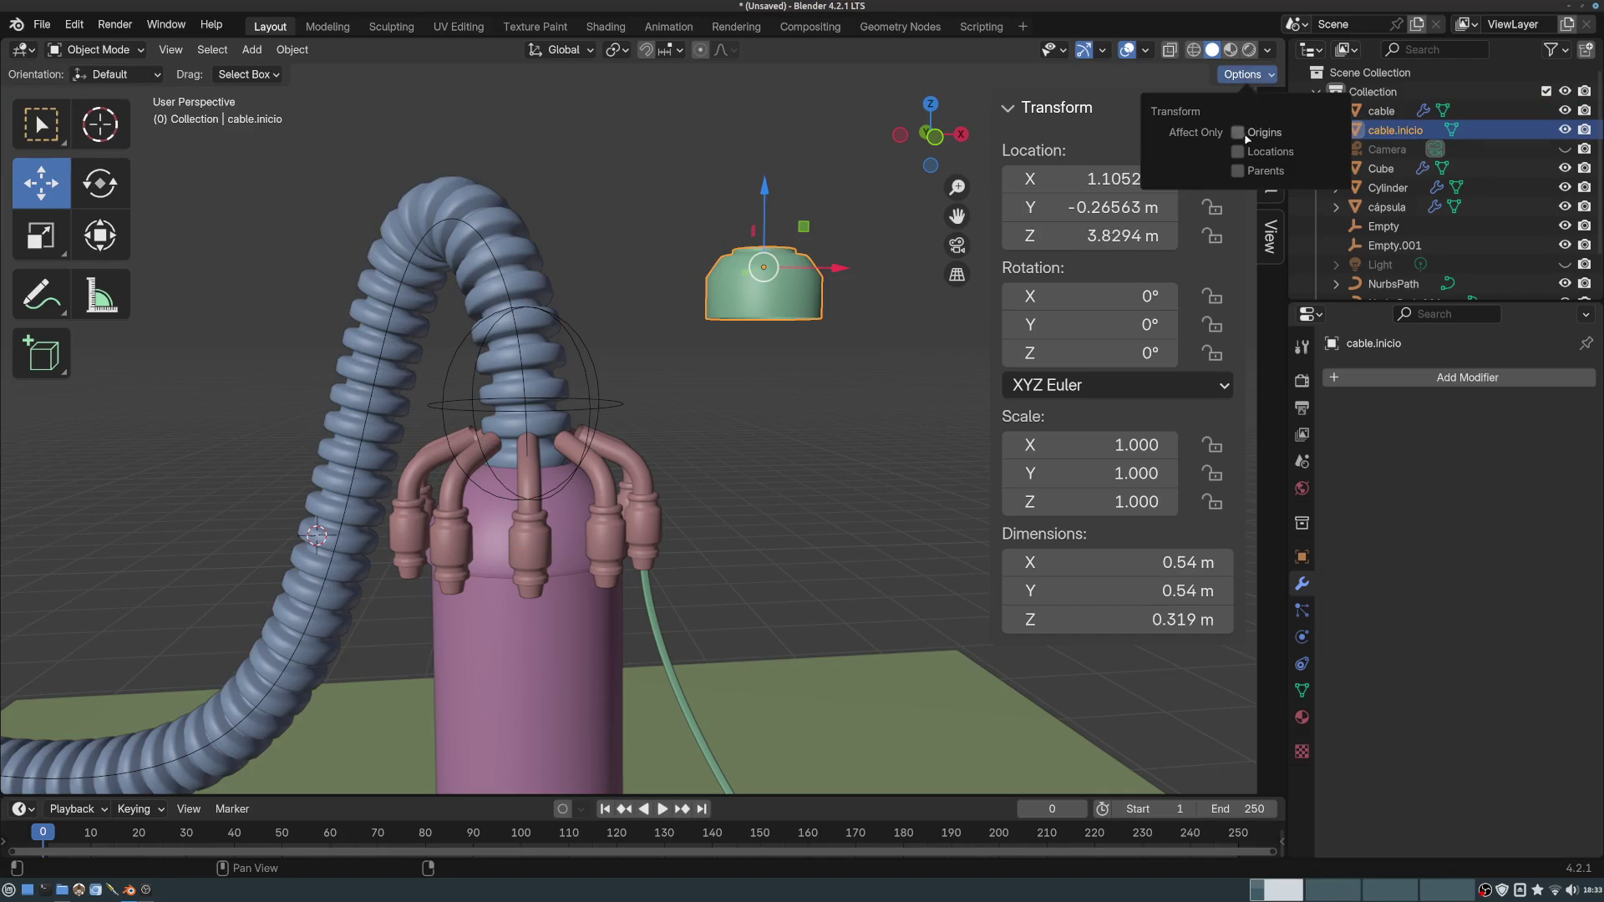
left_click(1245, 134)
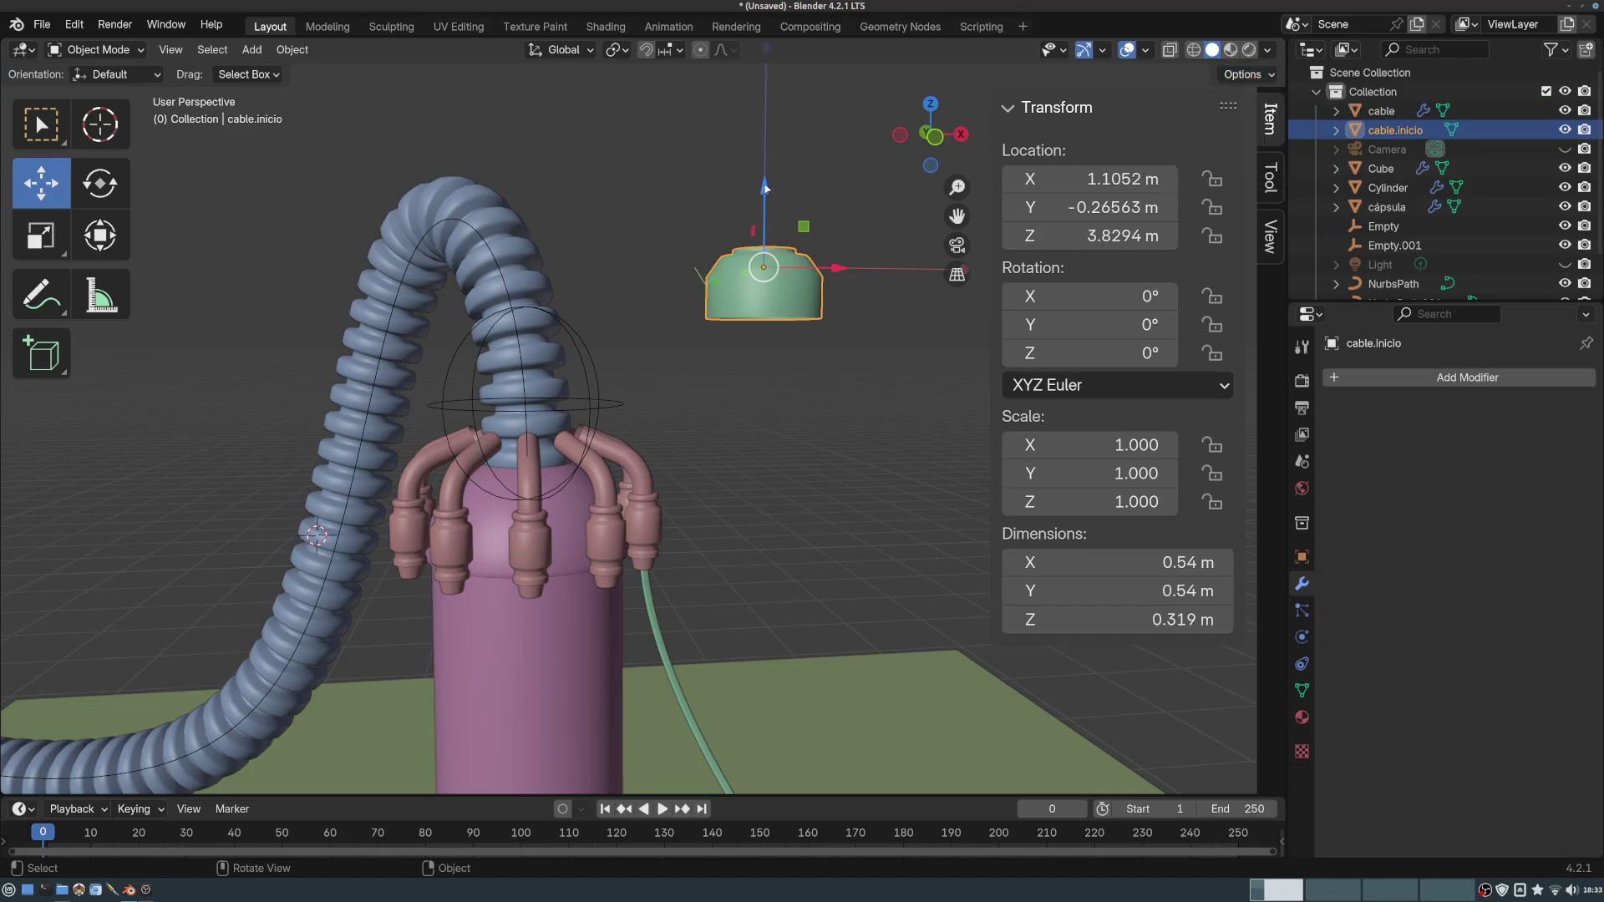
mouse_move(765, 191)
left_mouse_down()
mouse_move(764, 242)
mouse_move(765, 192)
left_mouse_up()
key("ctrl+z")
left_click(1249, 76)
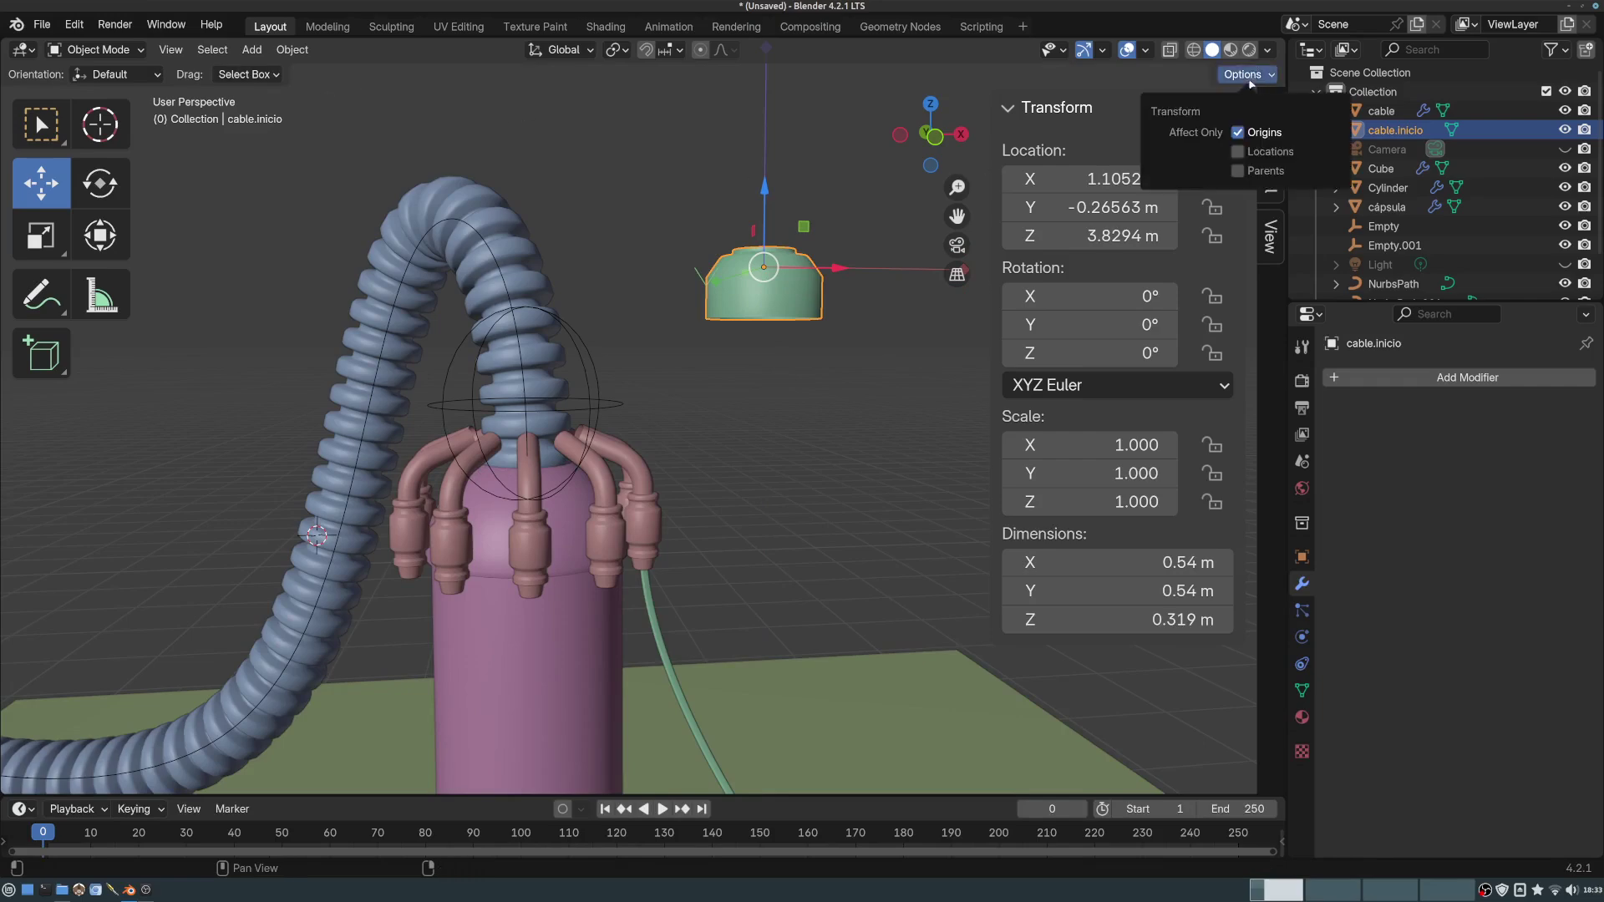
left_click(1248, 132)
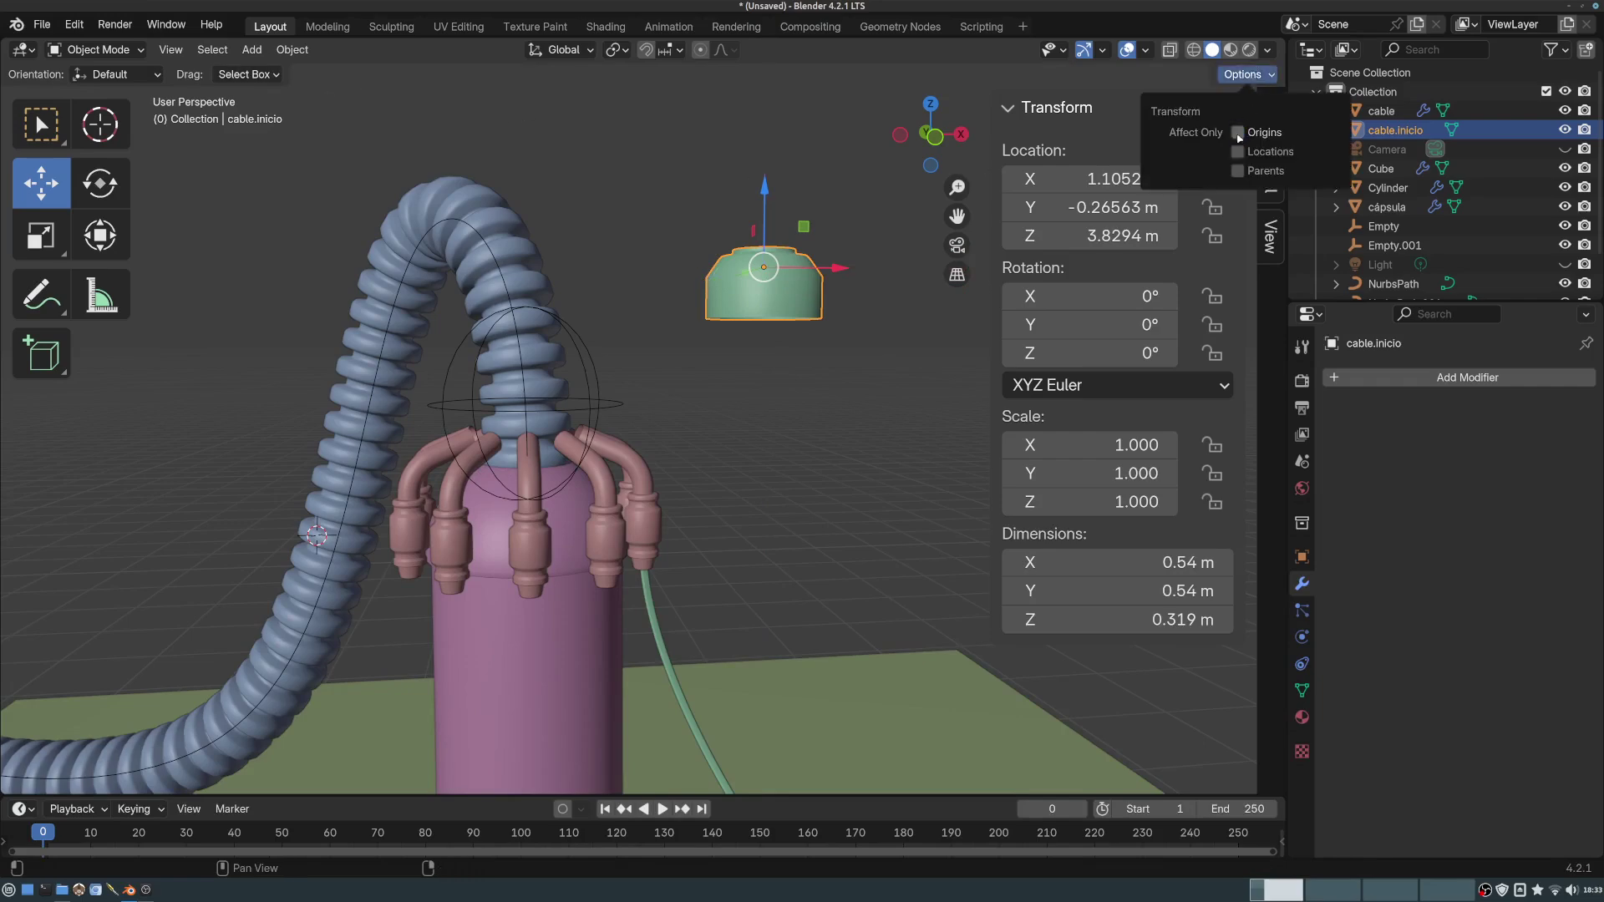
left_click(116, 76)
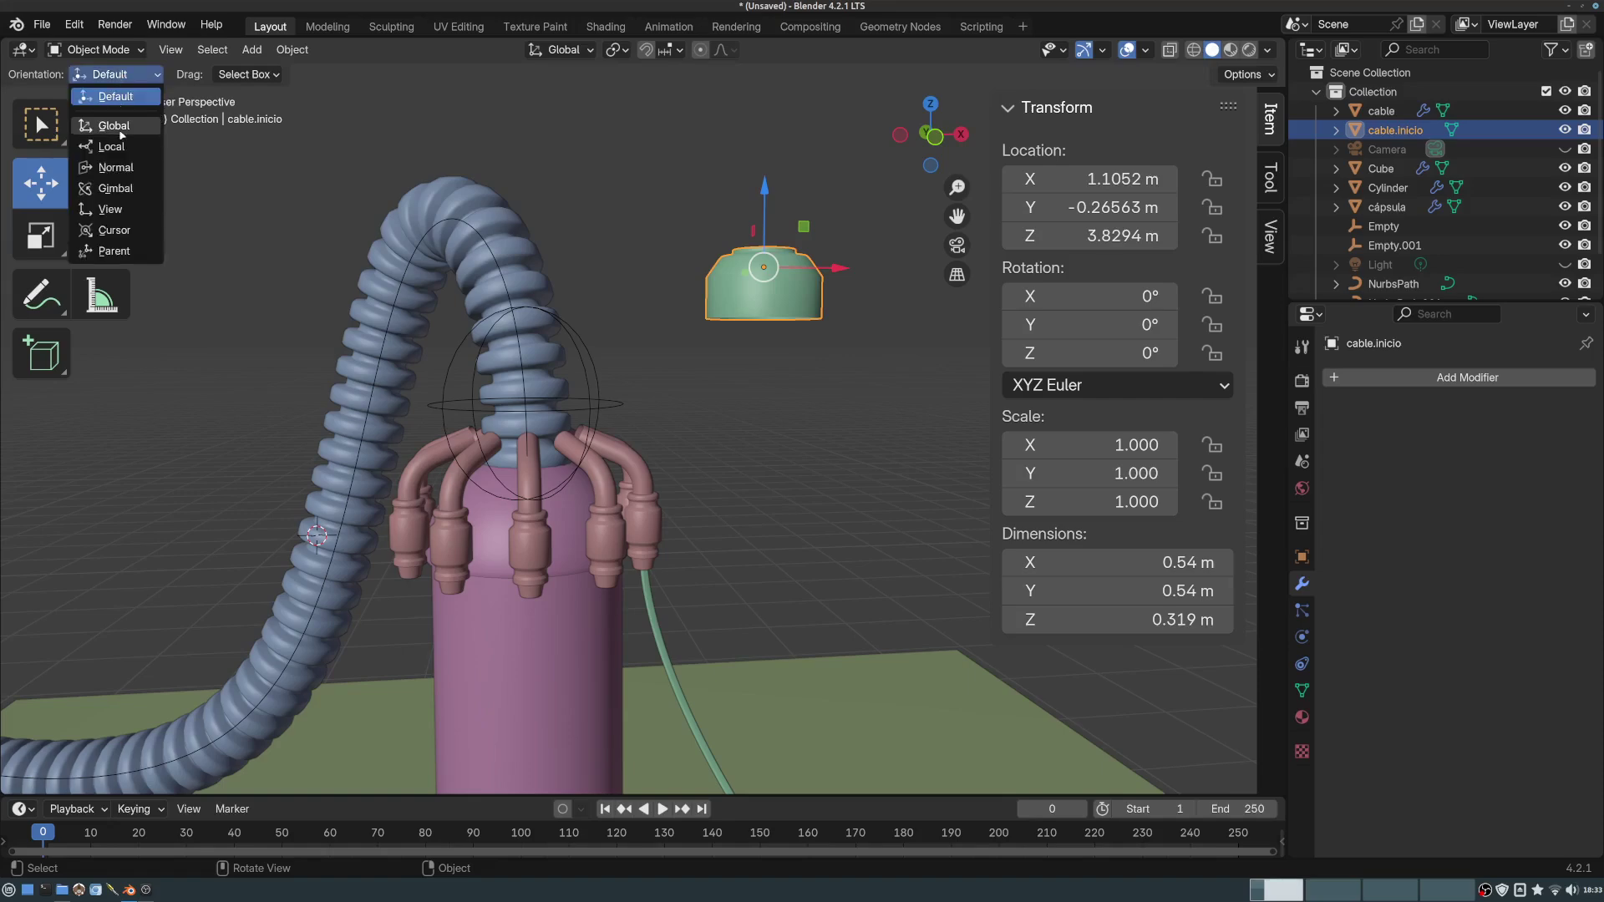
left_click(110, 48)
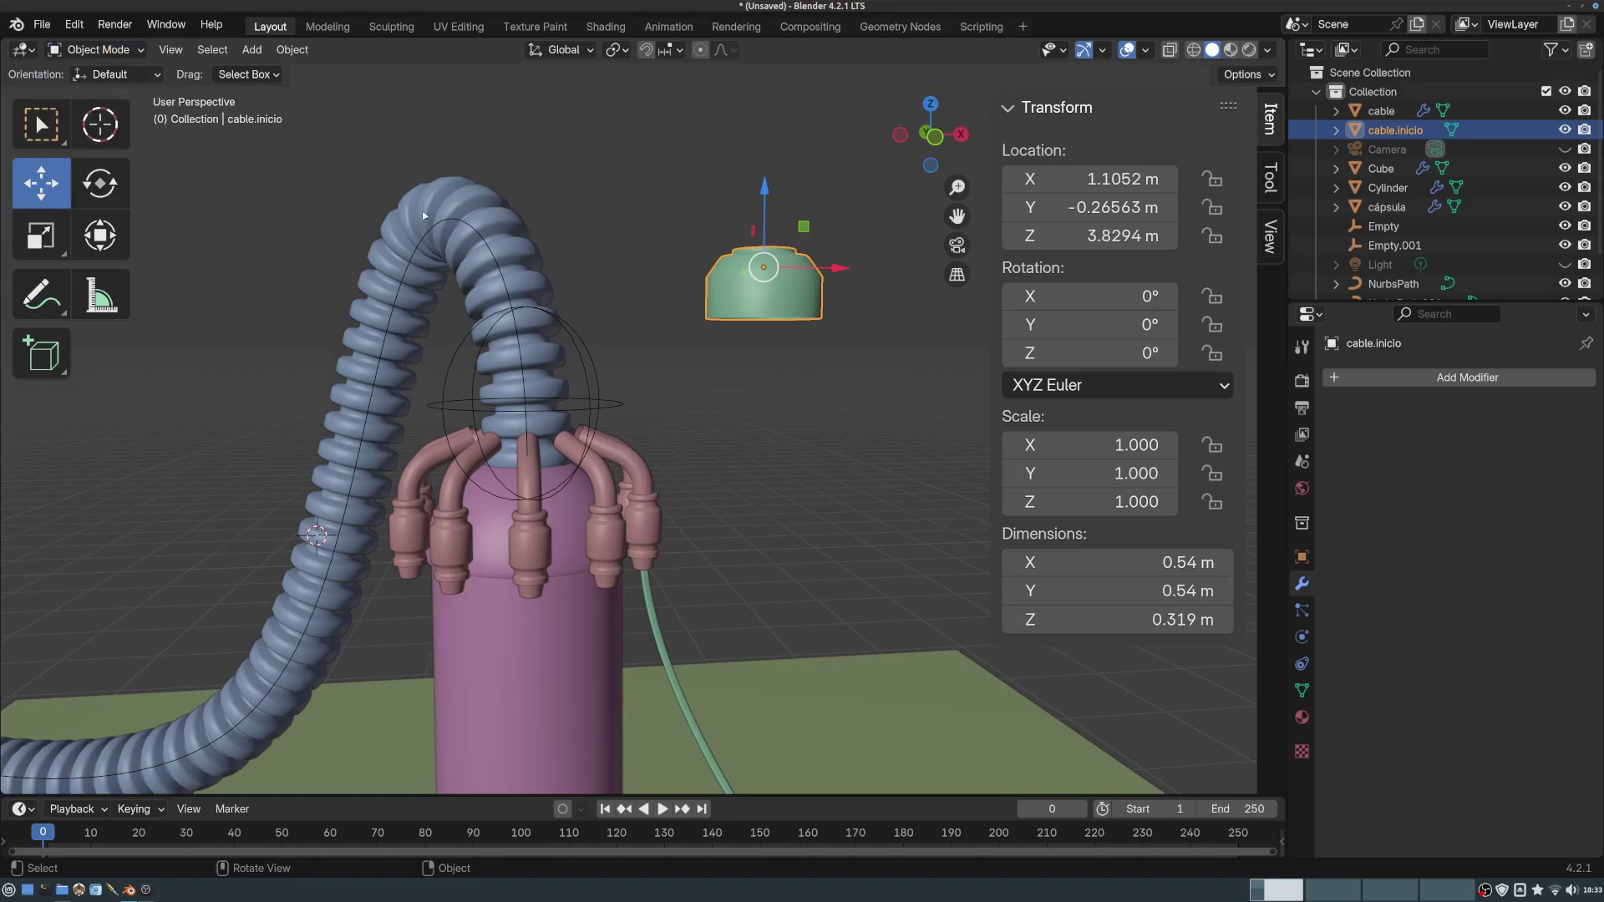
- In Edit Mode on the thick cable's NURBS path, raise the end control point at the capsule by about 0.38 m in Z
middle_click_drag(499, 367, 507, 365)
left_click(520, 340)
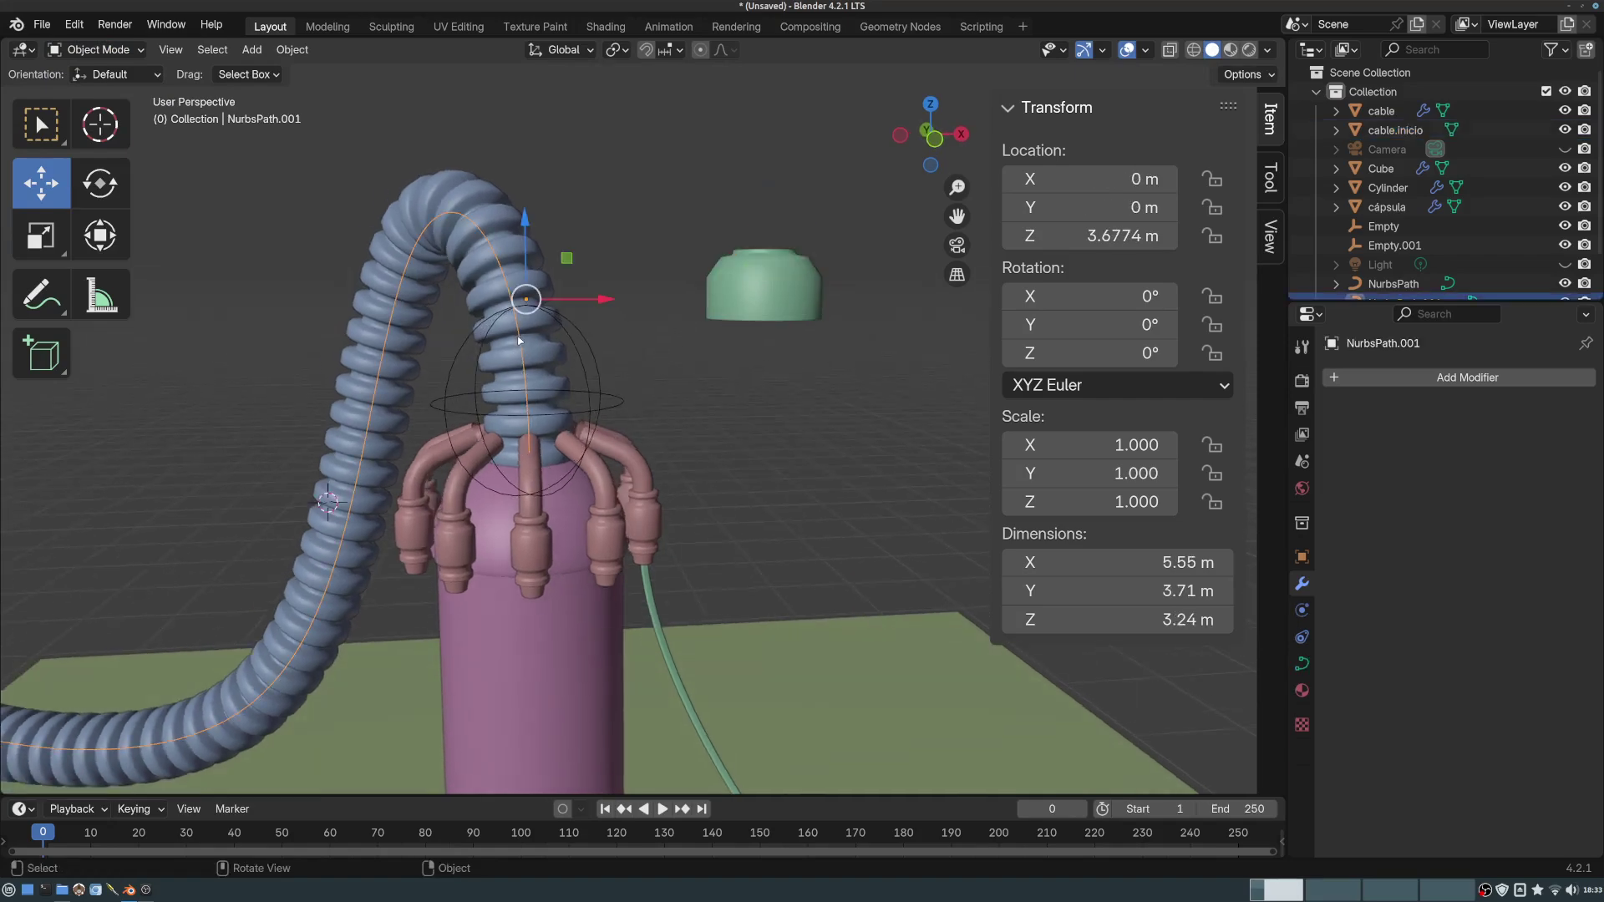
key("Tab")
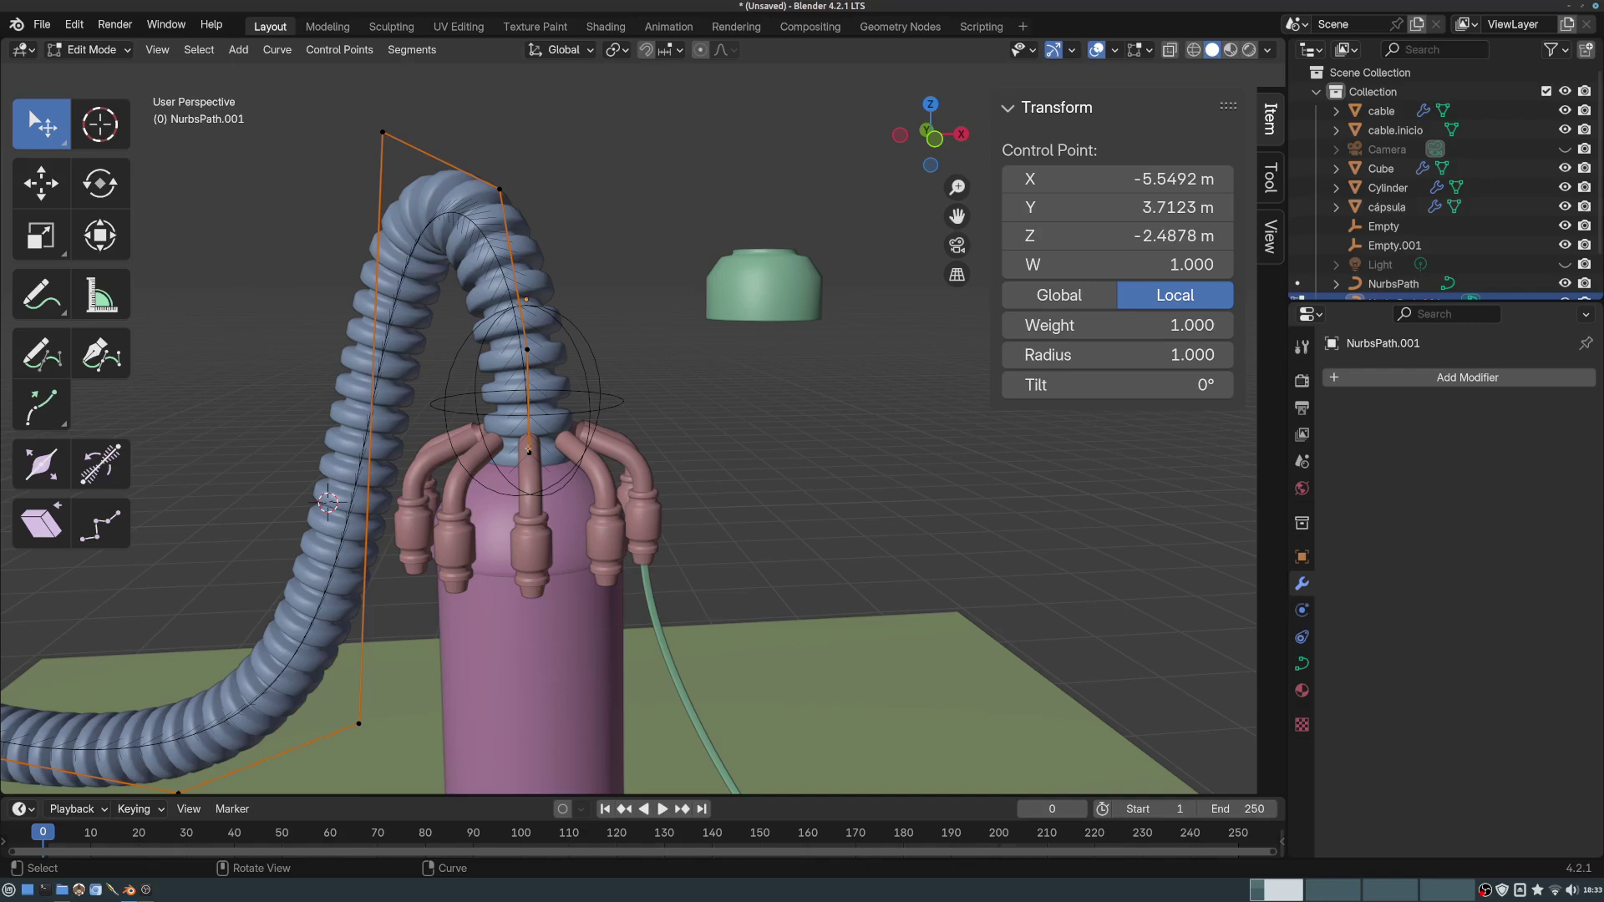
left_click(529, 452)
middle_click_drag(556, 484, 558, 451)
key("g")
key("z")
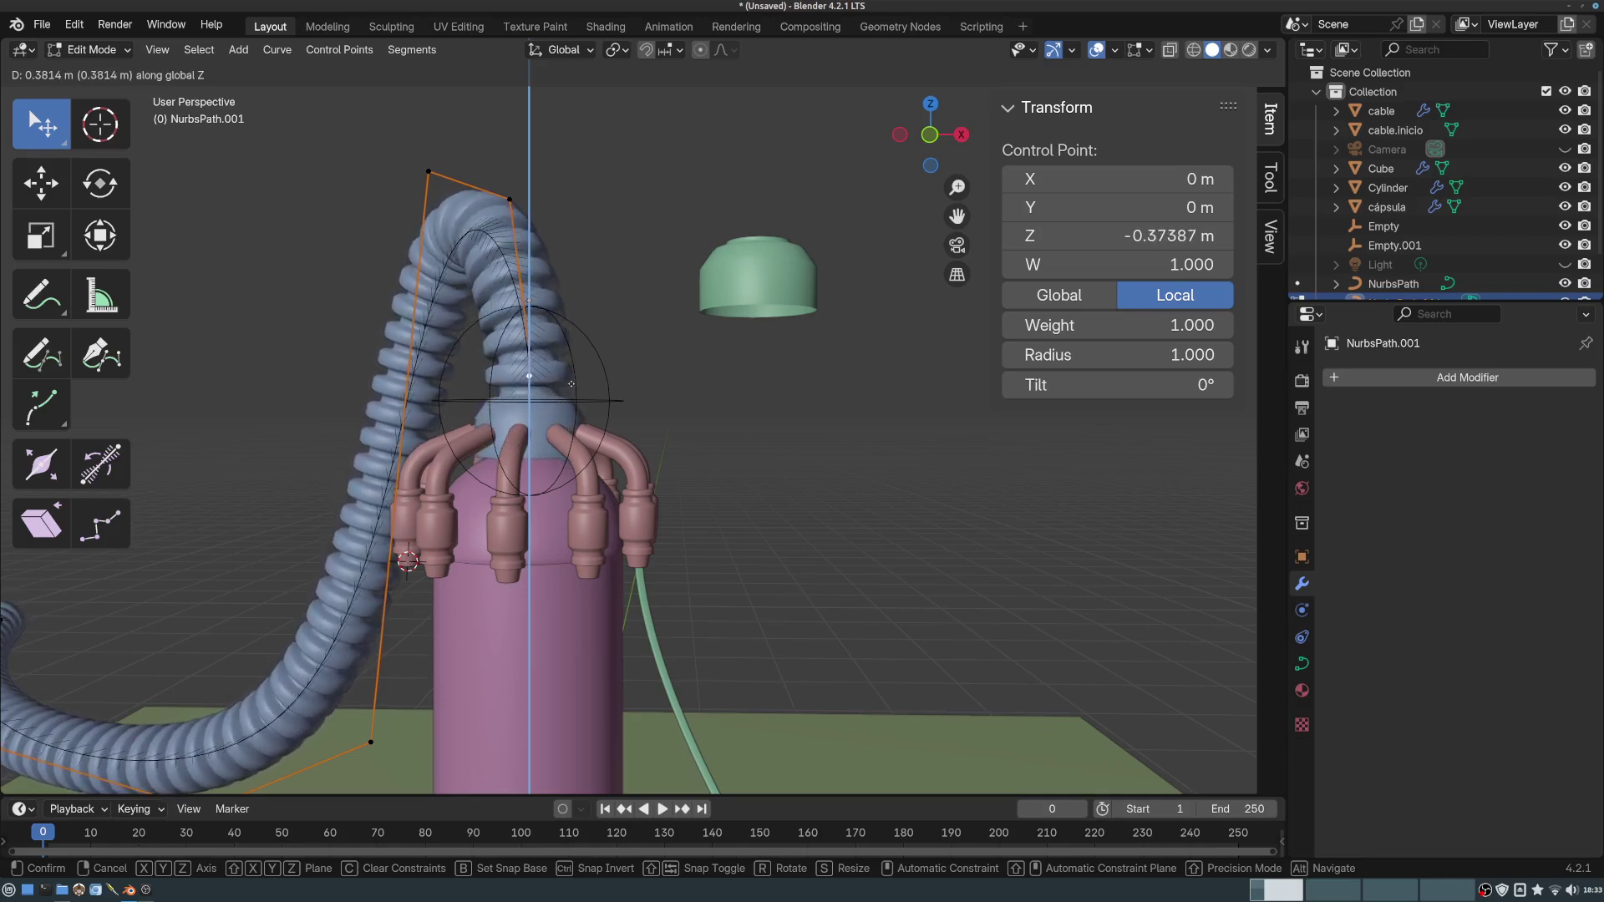
left_click(569, 385)
- Raise the path's second control point above the capsule by about 0.33 m in Z and return to Object Mode
left_click(530, 349)
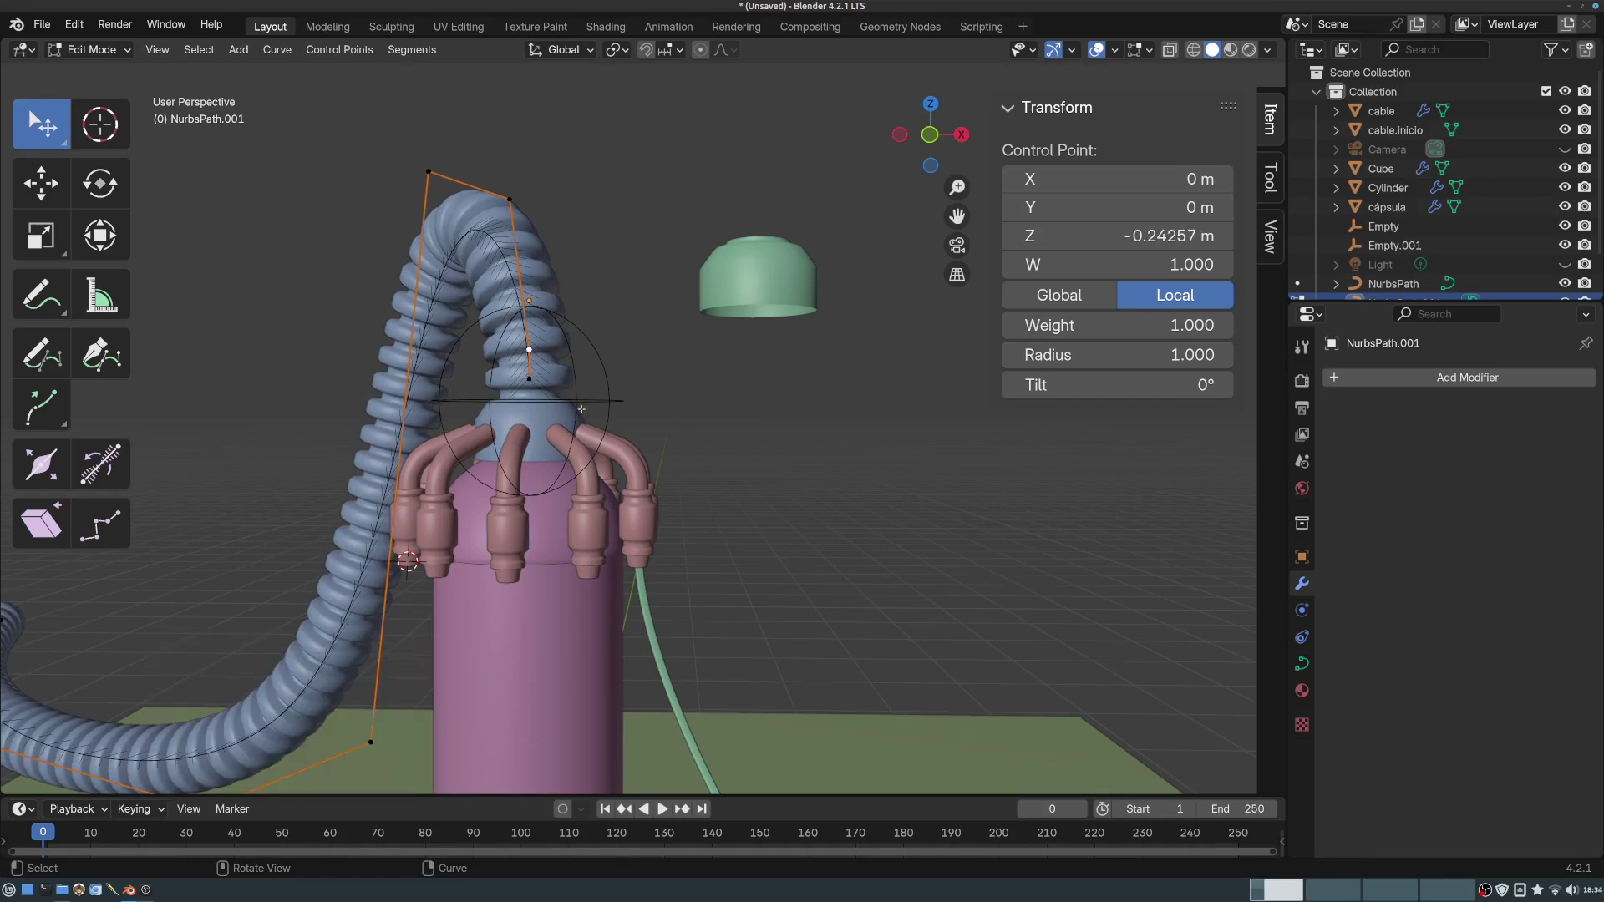
key("g")
key("z")
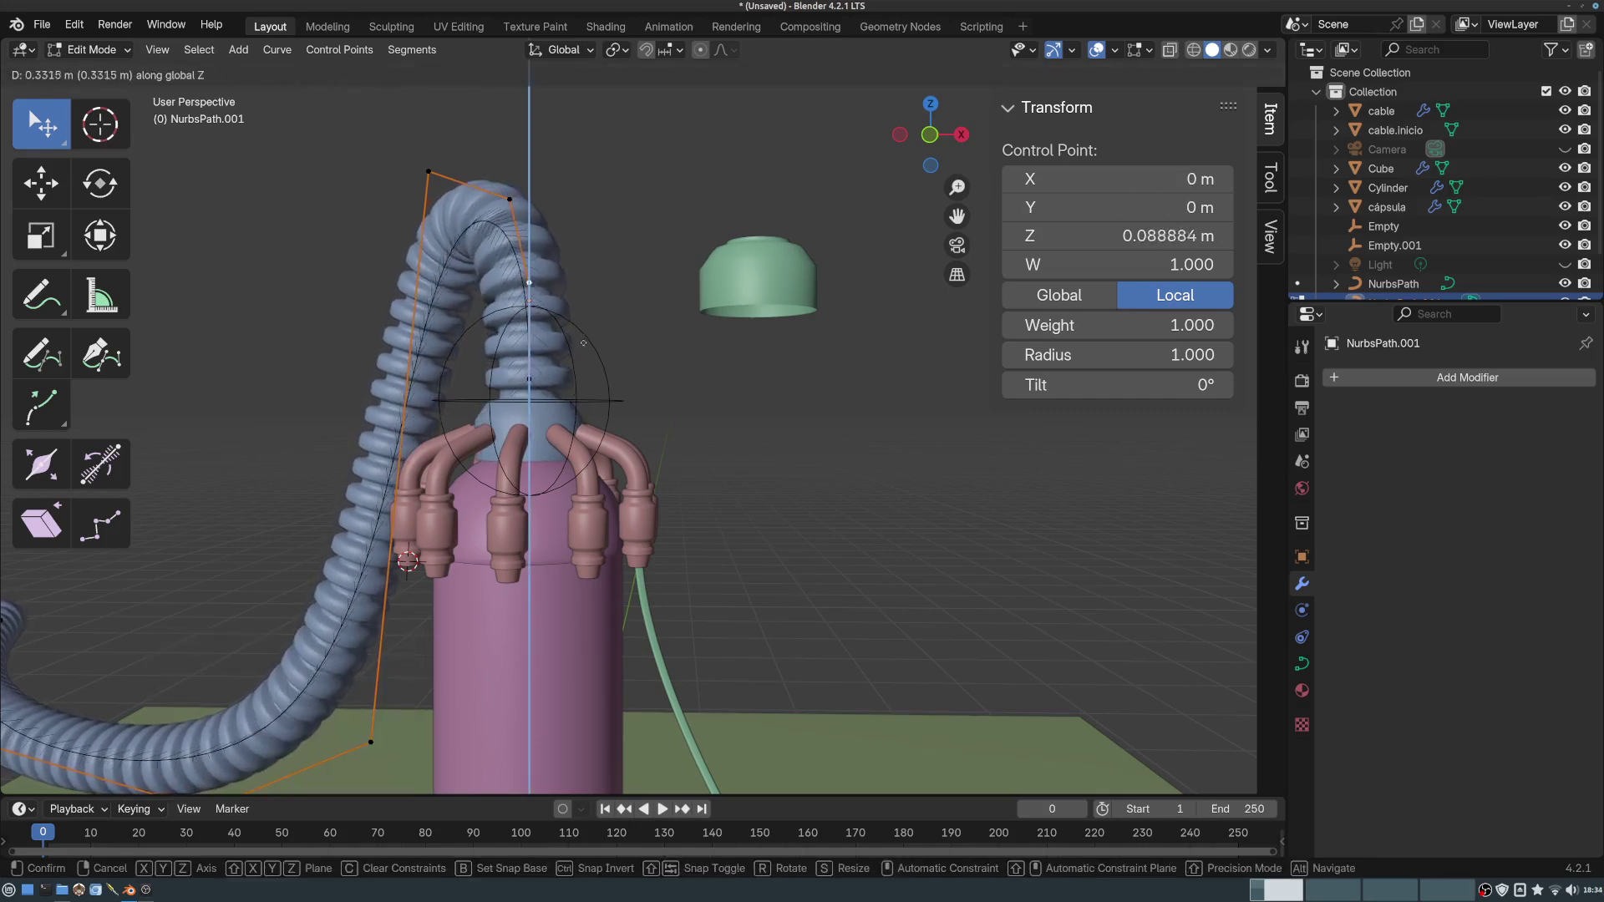
left_click(583, 339)
middle_click_drag(583, 338, 706, 303)
key("Tab")
- Edit cable.inicio and scale its bottom edge loop by 1.428 to flare the connector outward
left_click(817, 241)
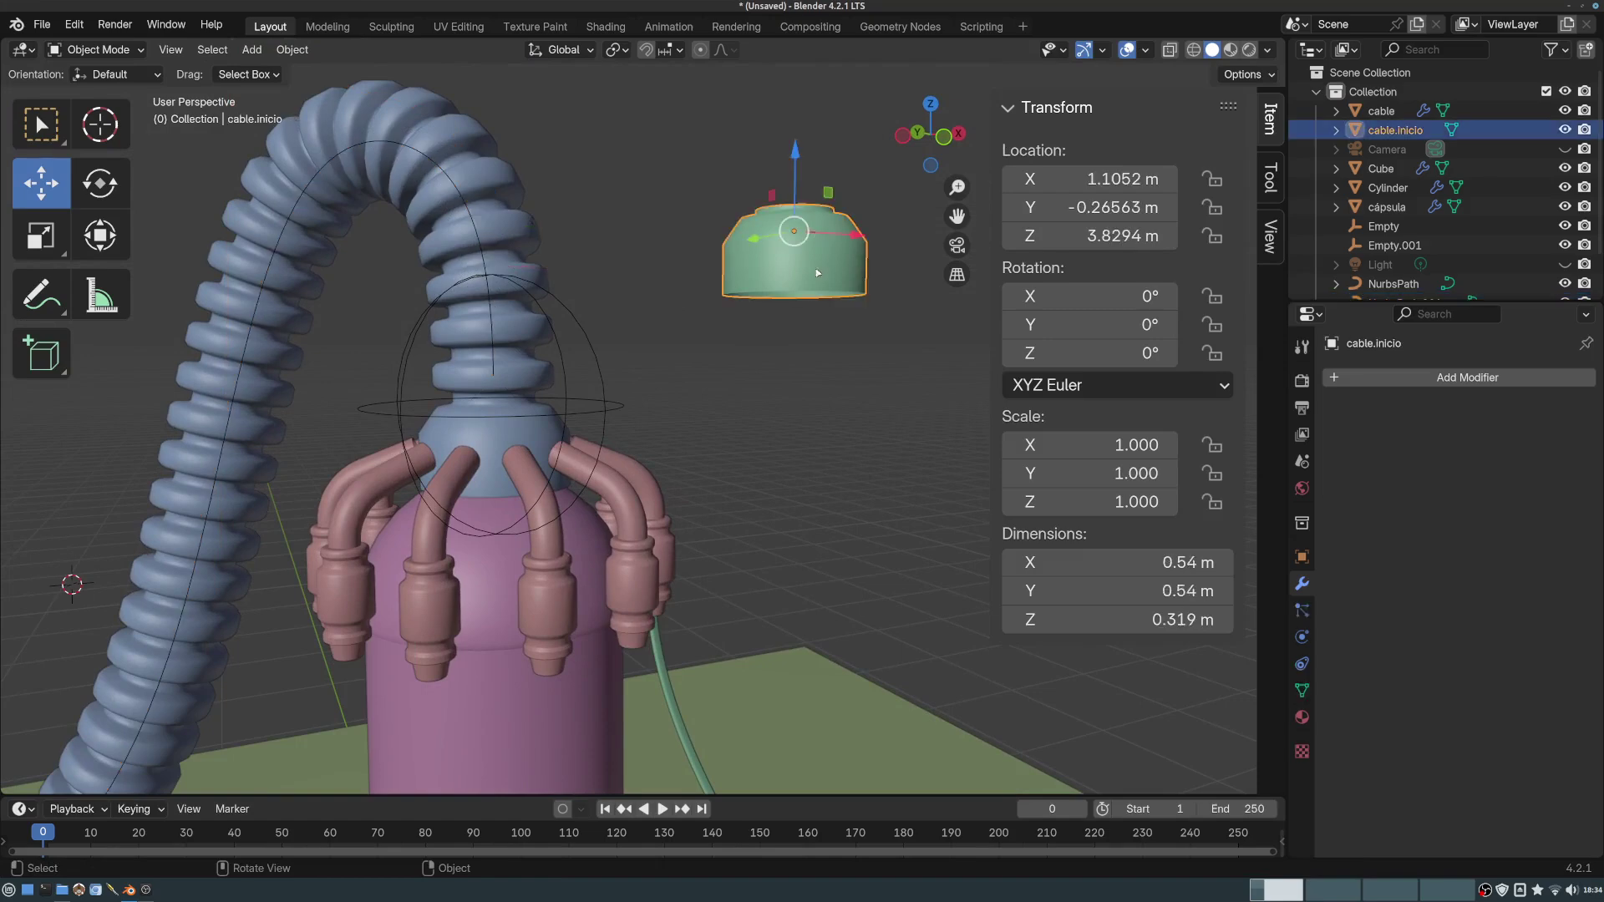
middle_click_drag(817, 242, 717, 357)
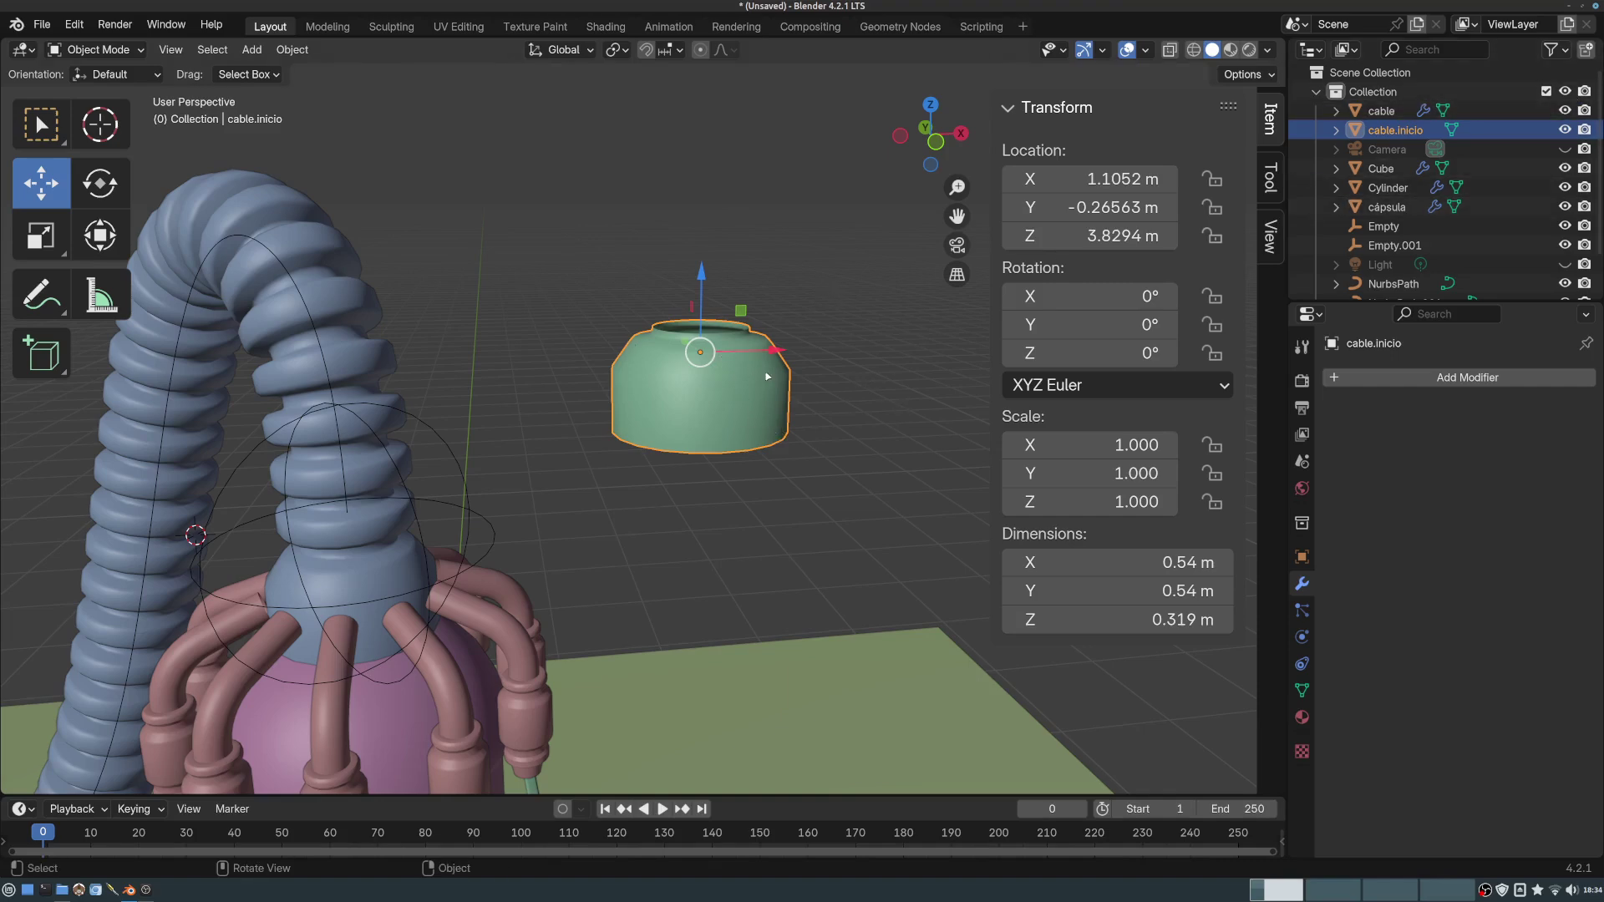
key("Tab")
middle_click_drag(779, 436, 843, 414, "shift")
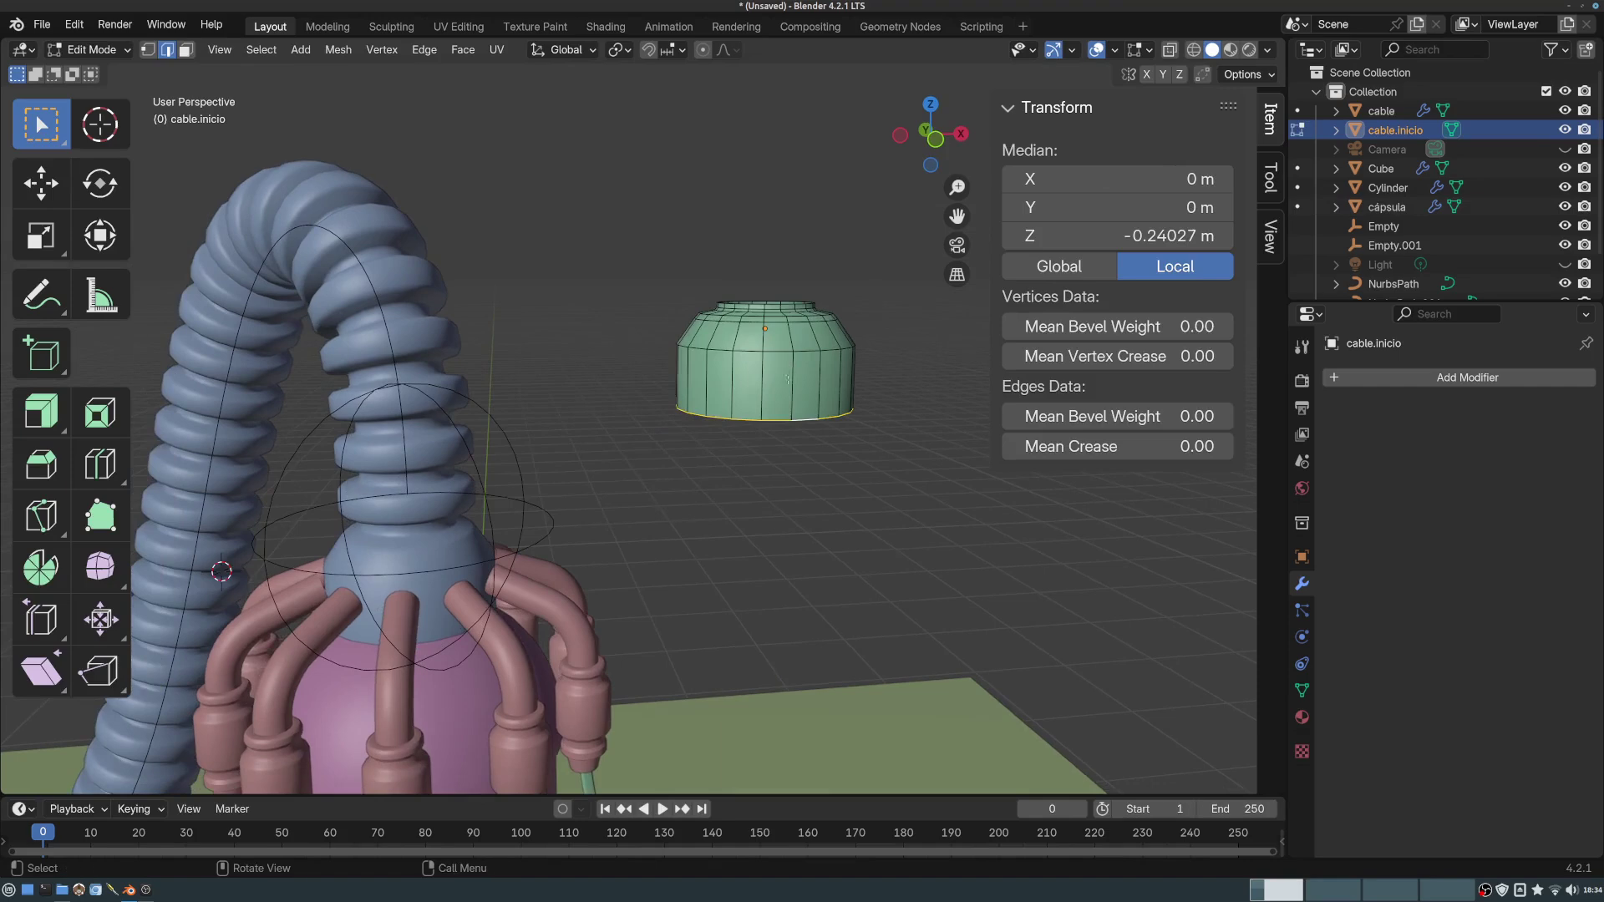
key("s")
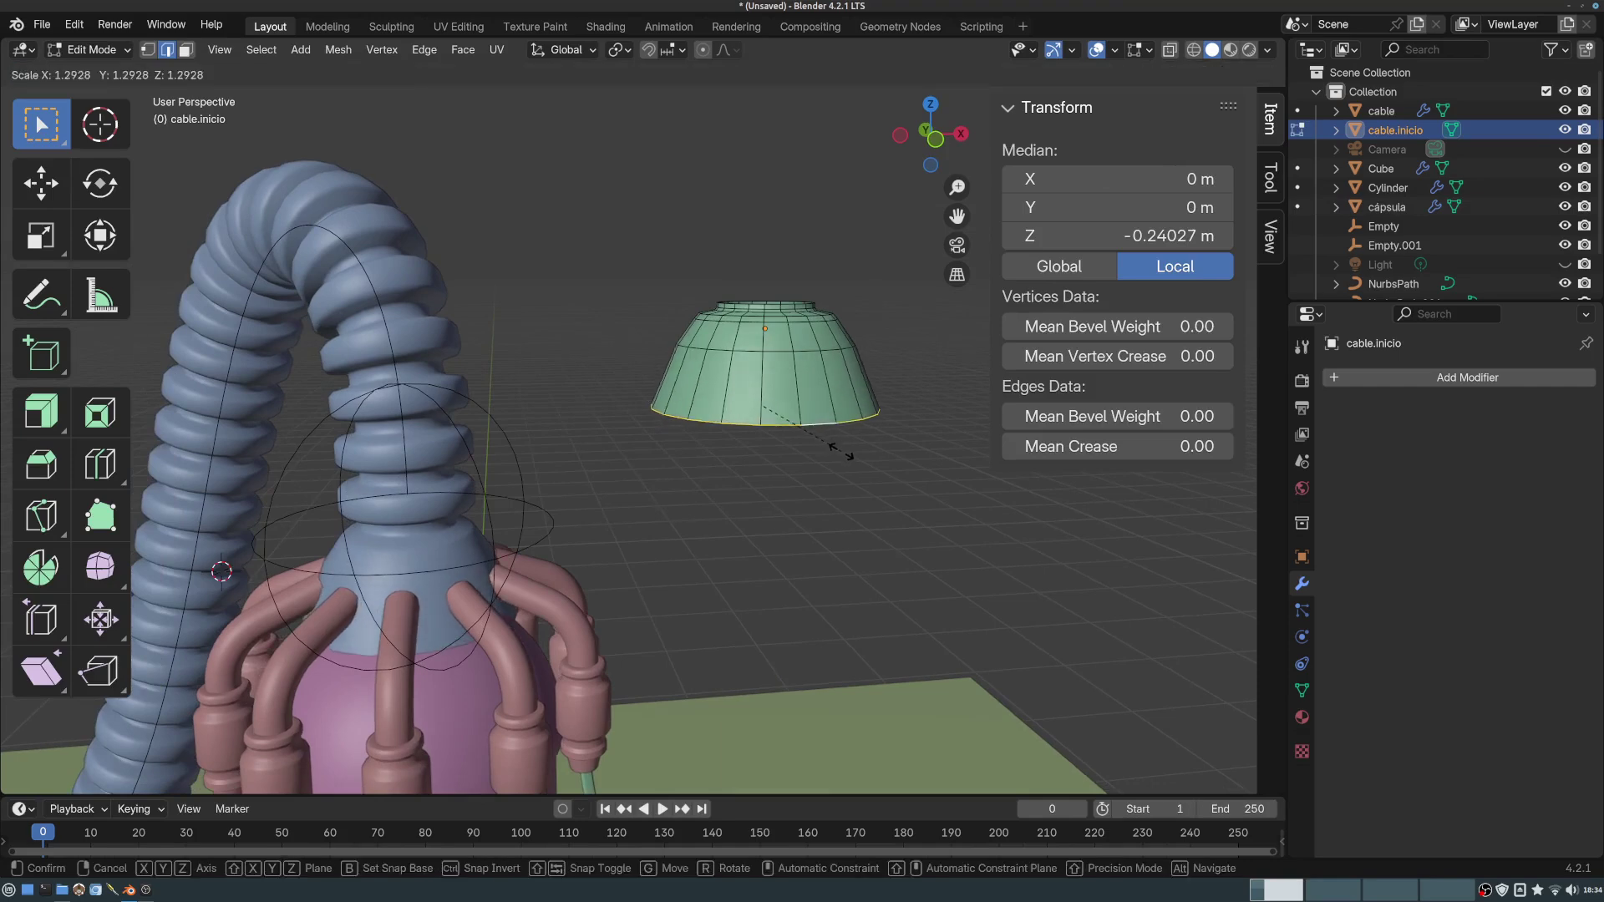
left_click(855, 455)
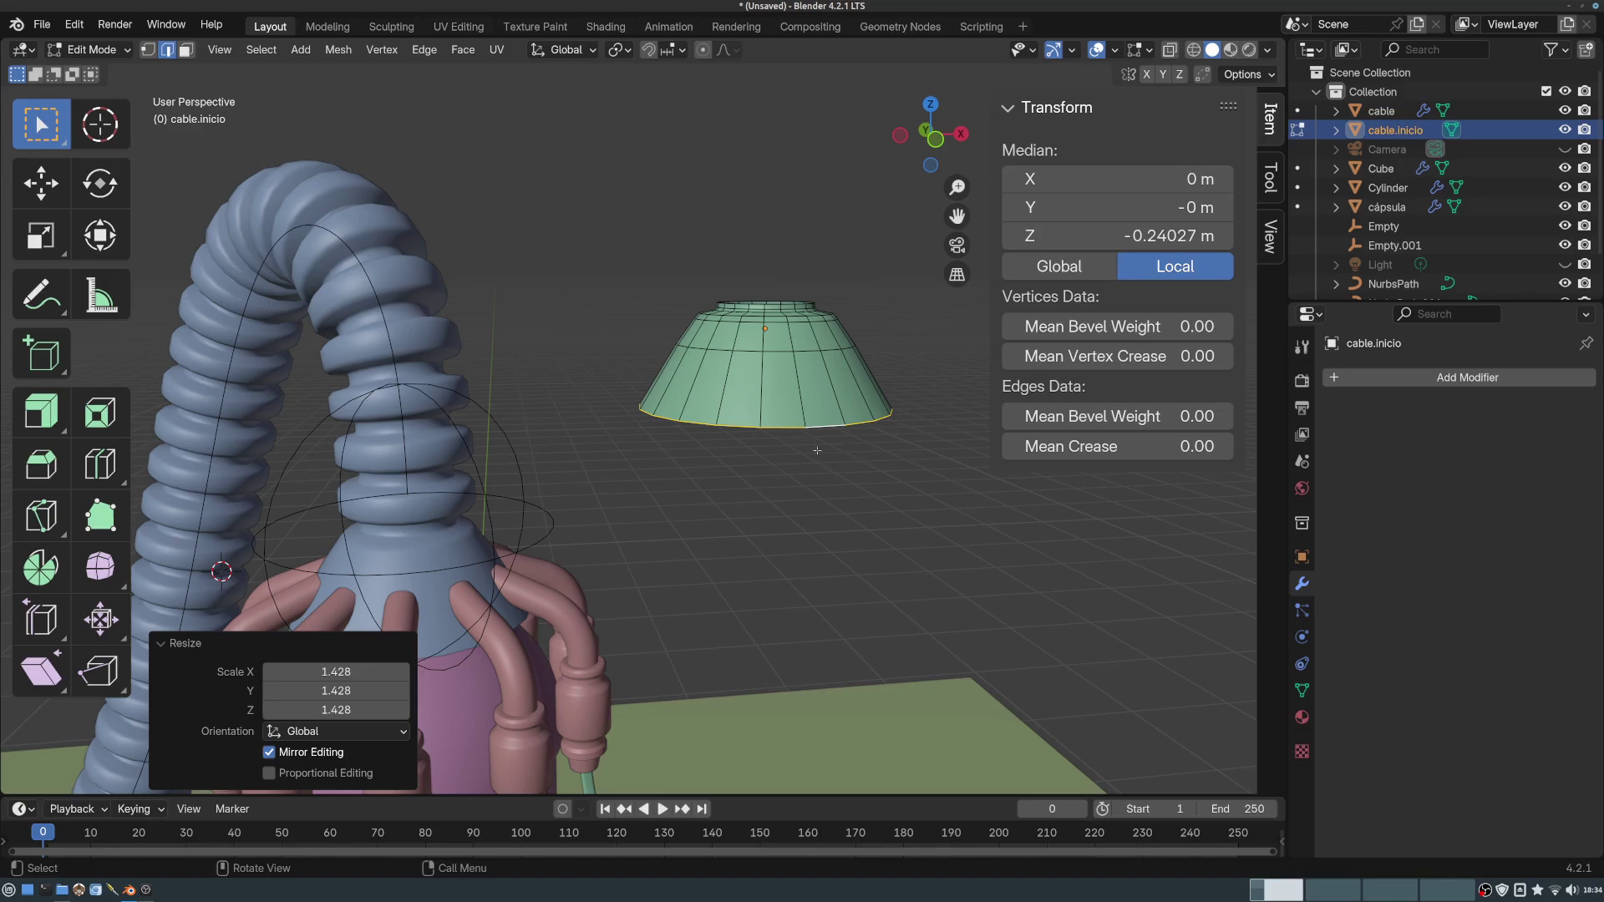
left_click(177, 644)
- Extrude the flared bottom edge loop straight down by about 0.095 m
middle_click_drag(806, 504, 711, 458, "shift")
middle_click_drag(711, 459, 752, 379)
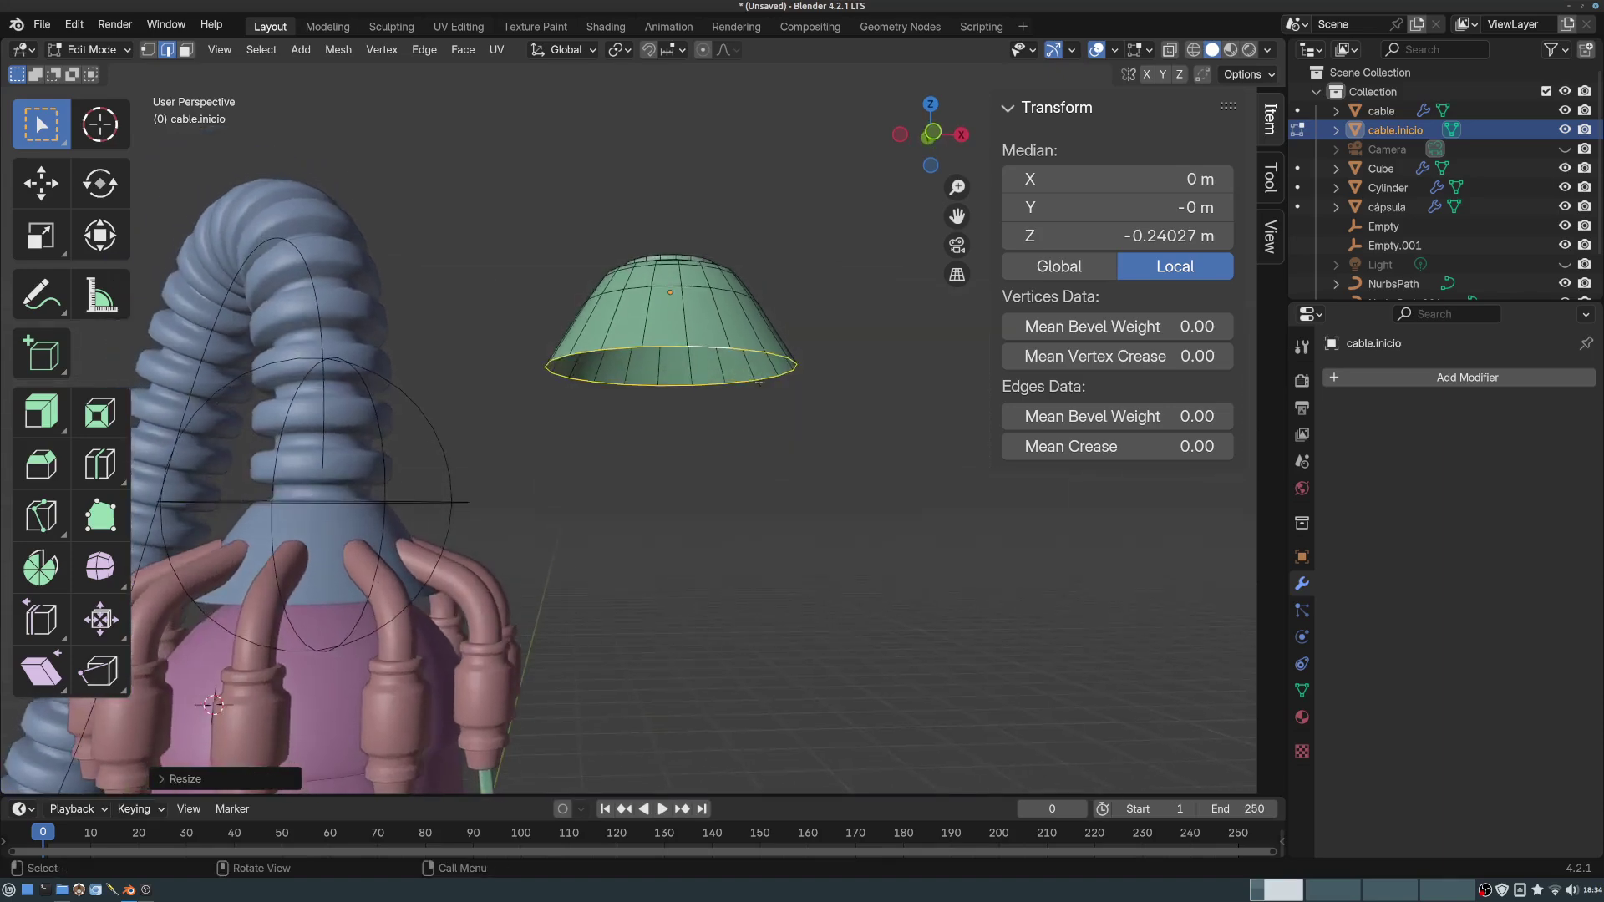
key("e")
key("z")
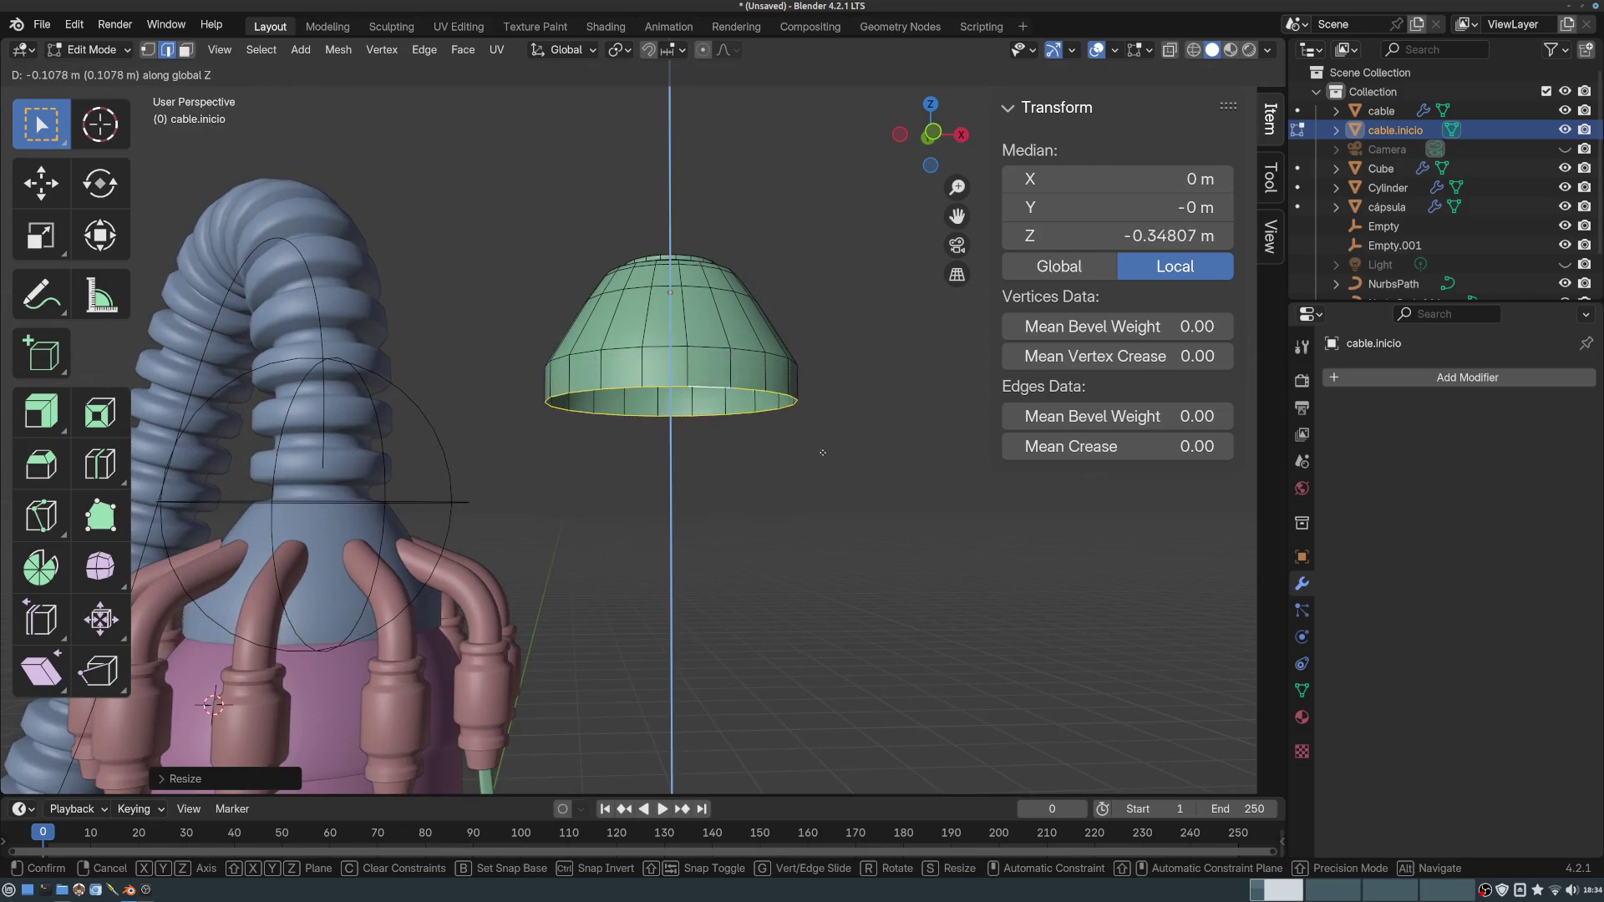
left_click(822, 447)
- Extrude the bottom rim slightly inward, scaled down, and extrude that inner loop about 0.016 m up inside the connector
key("e")
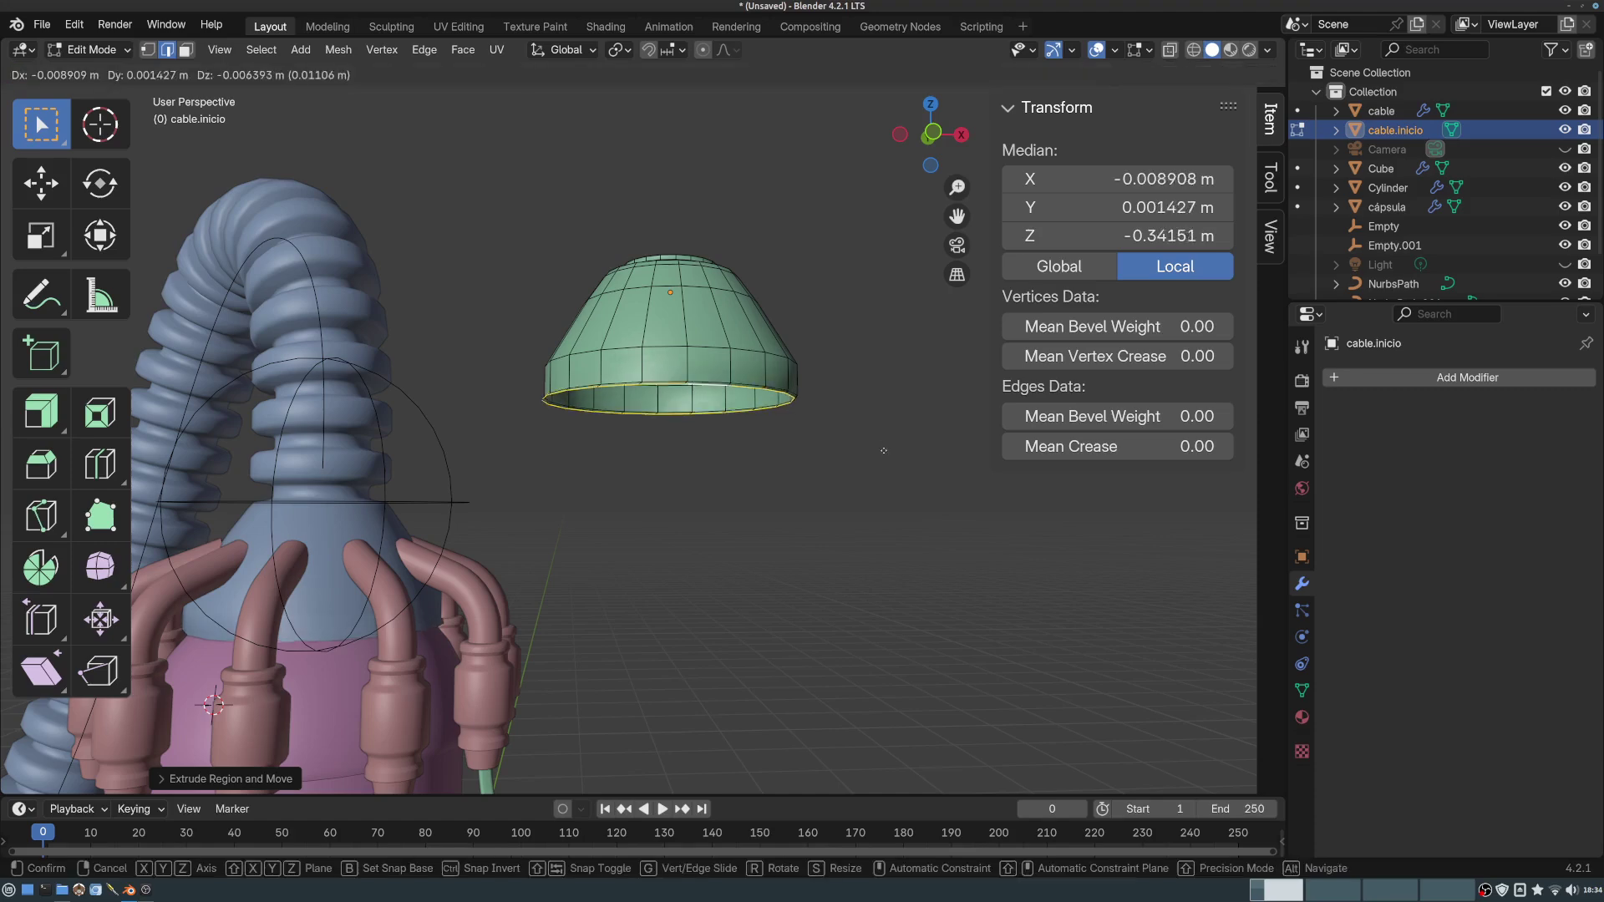
key("s")
left_click(856, 459)
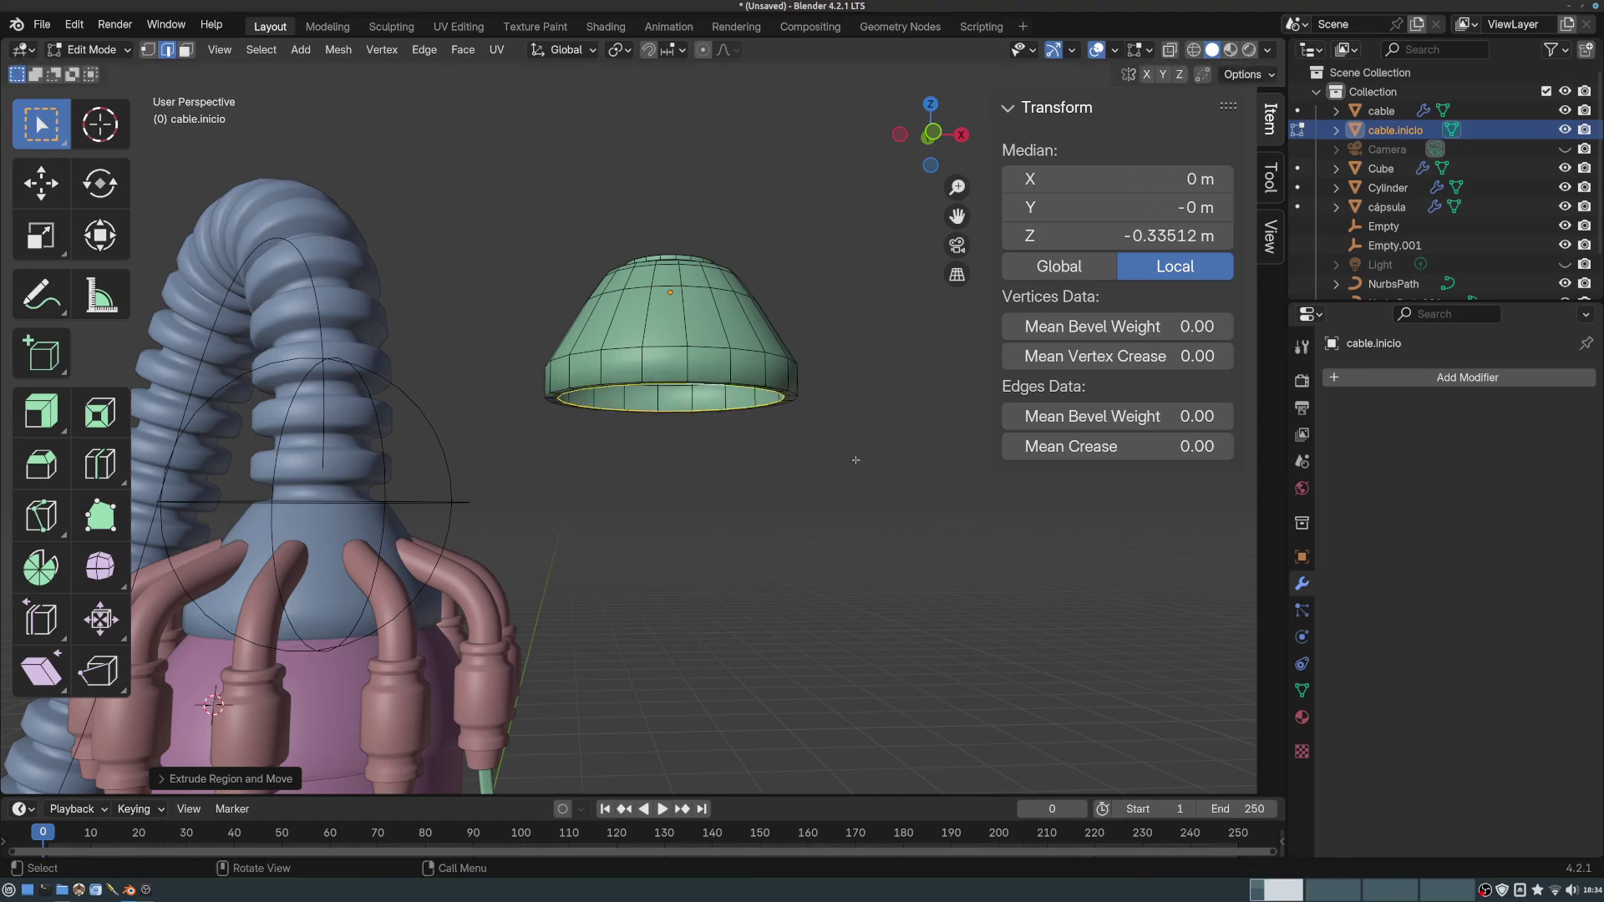
key("e")
key("z")
left_click(683, 347)
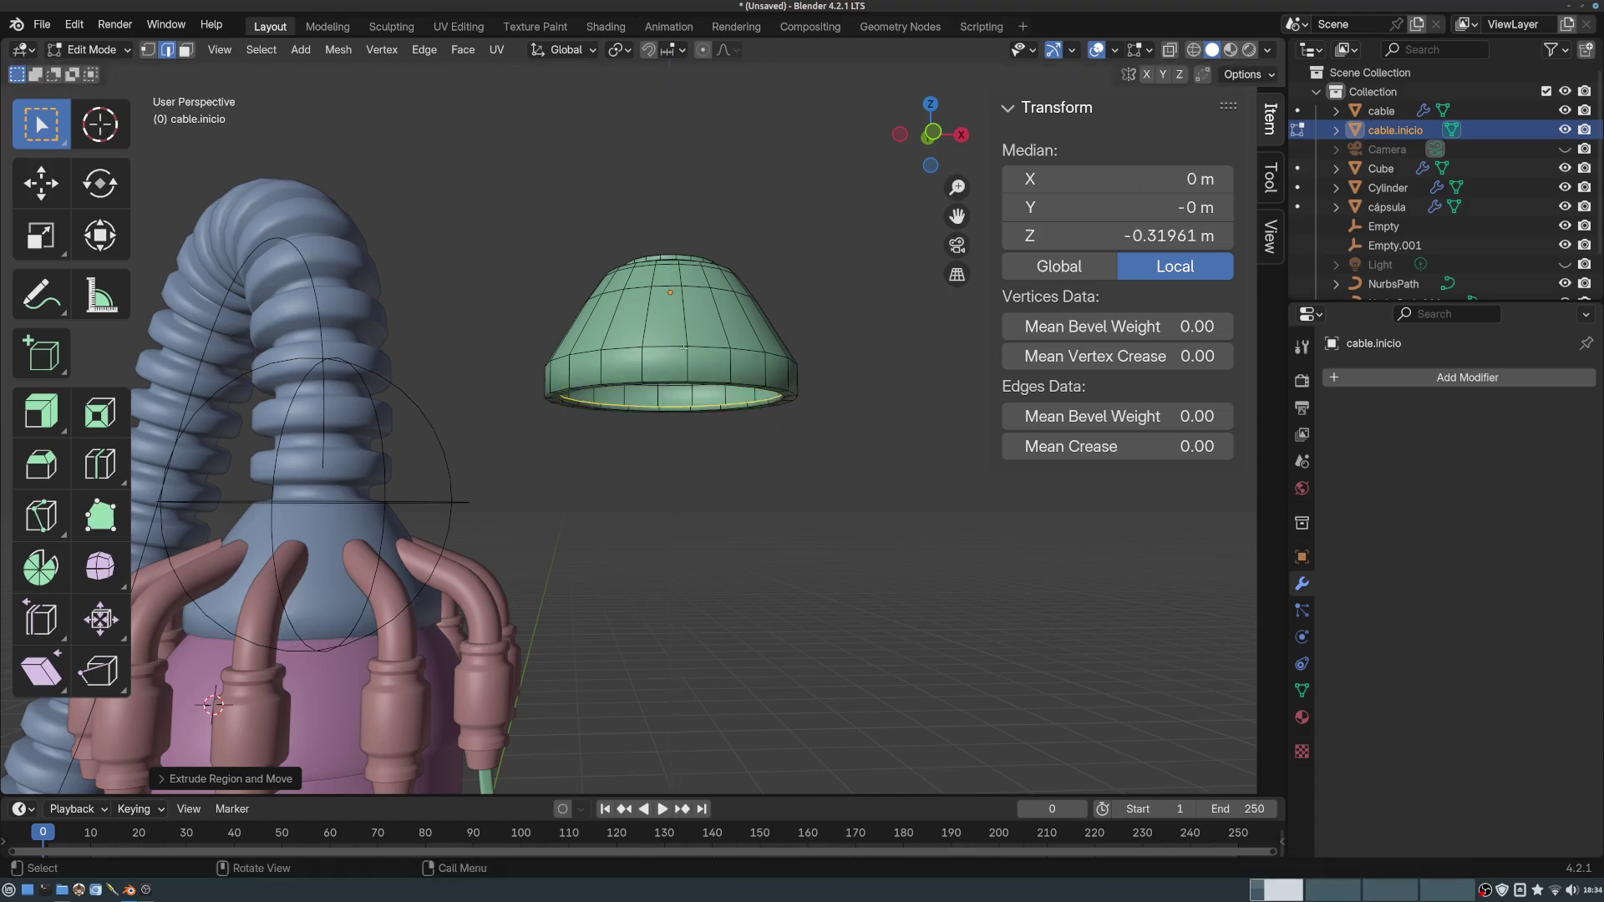
- Select the ring of slanted side edges around the connector and subdivide it once
left_click(649, 318)
middle_click_drag(649, 318, 704, 315)
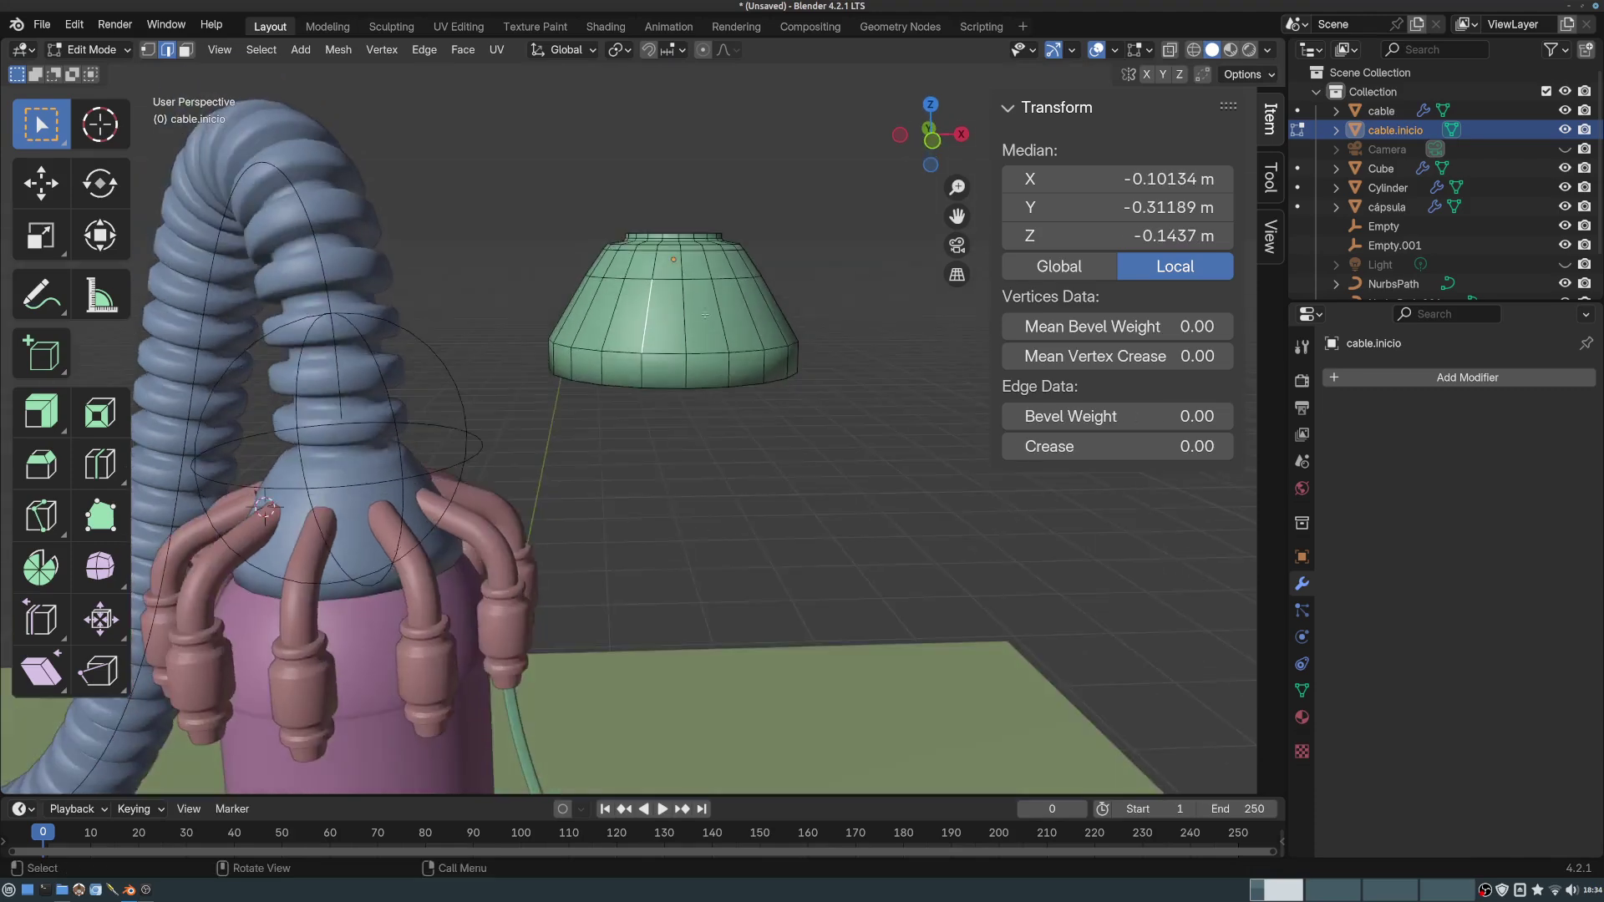
left_click(723, 324, "ctrl+alt")
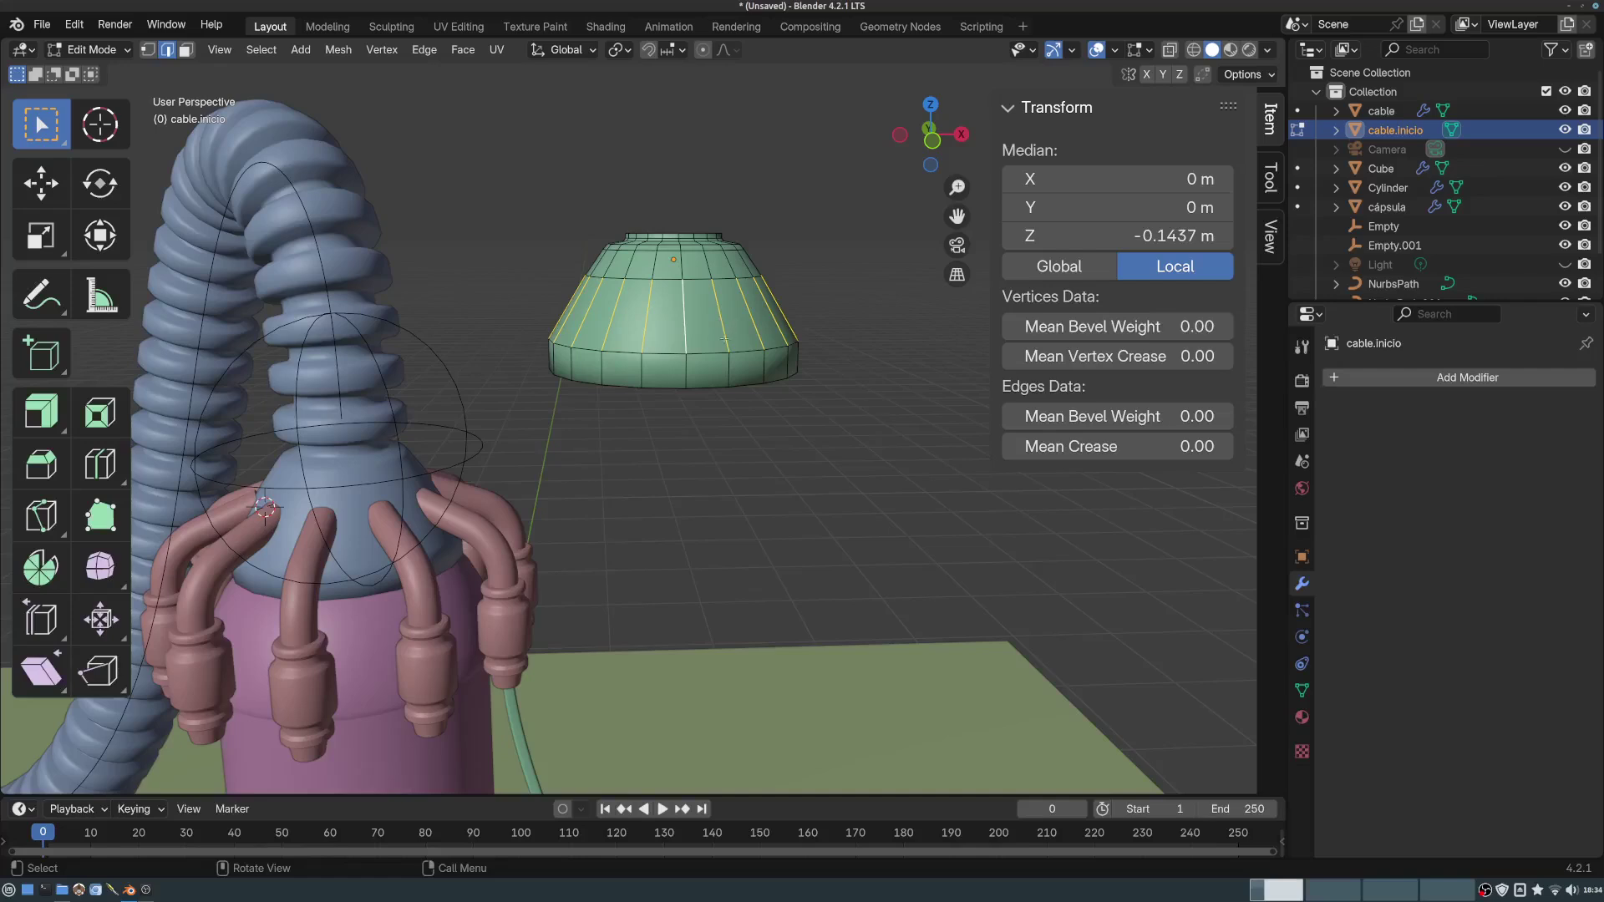
key("ctrl+e")
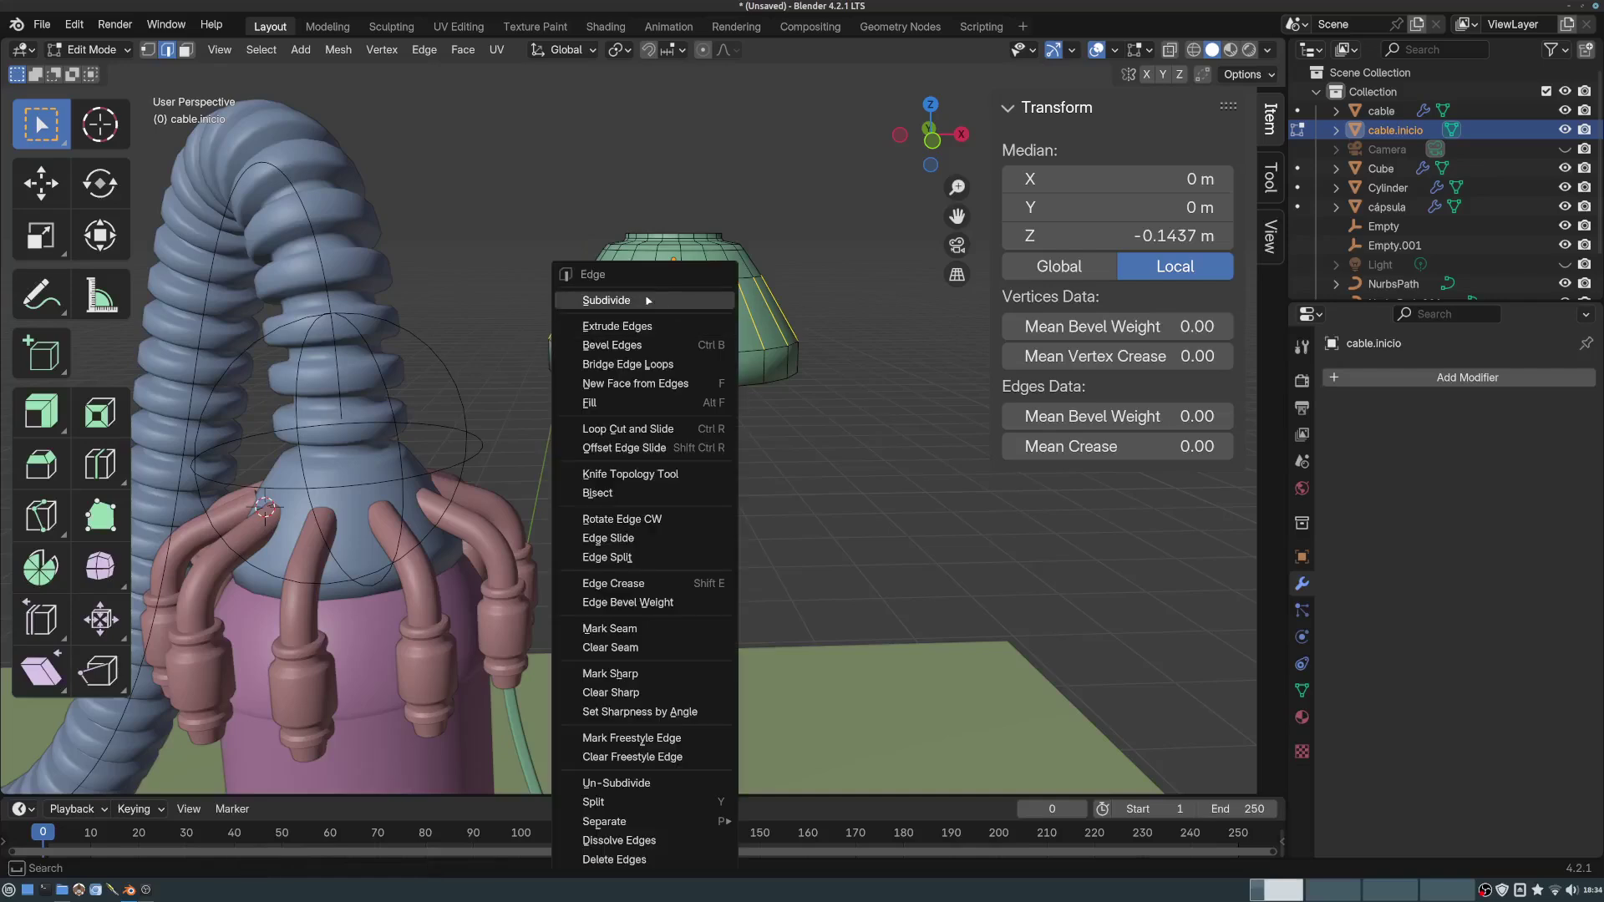
left_click(606, 300)
- Scale the new middle edge loop by about 1.11 to round the connector's side, and return to Object Mode
left_click(672, 312)
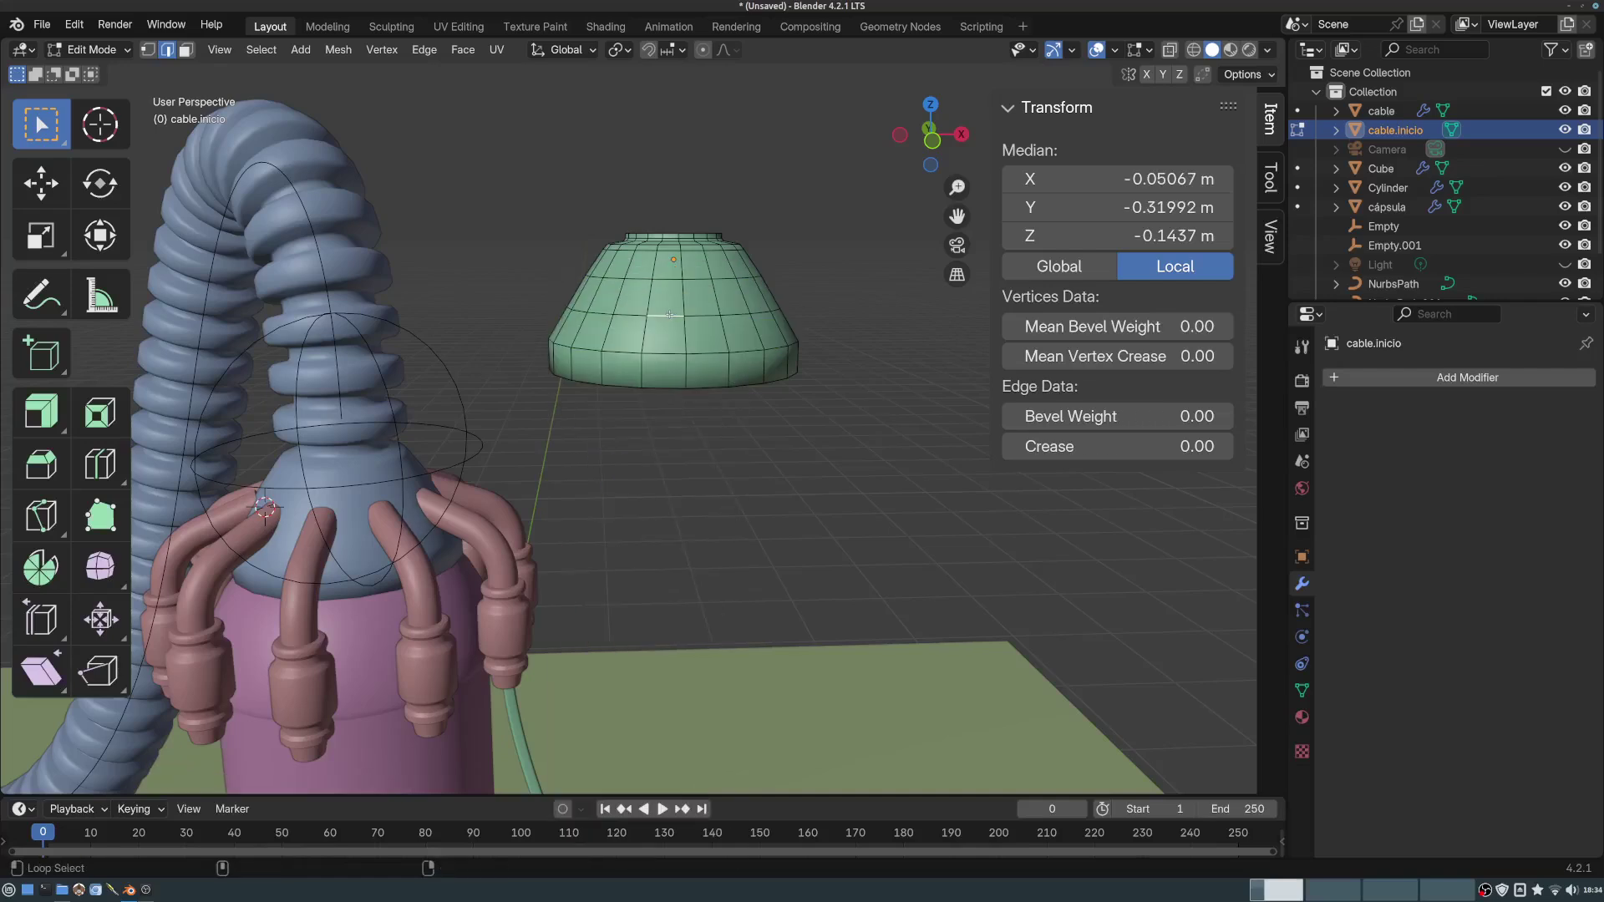
left_click(671, 313, "alt")
key("s")
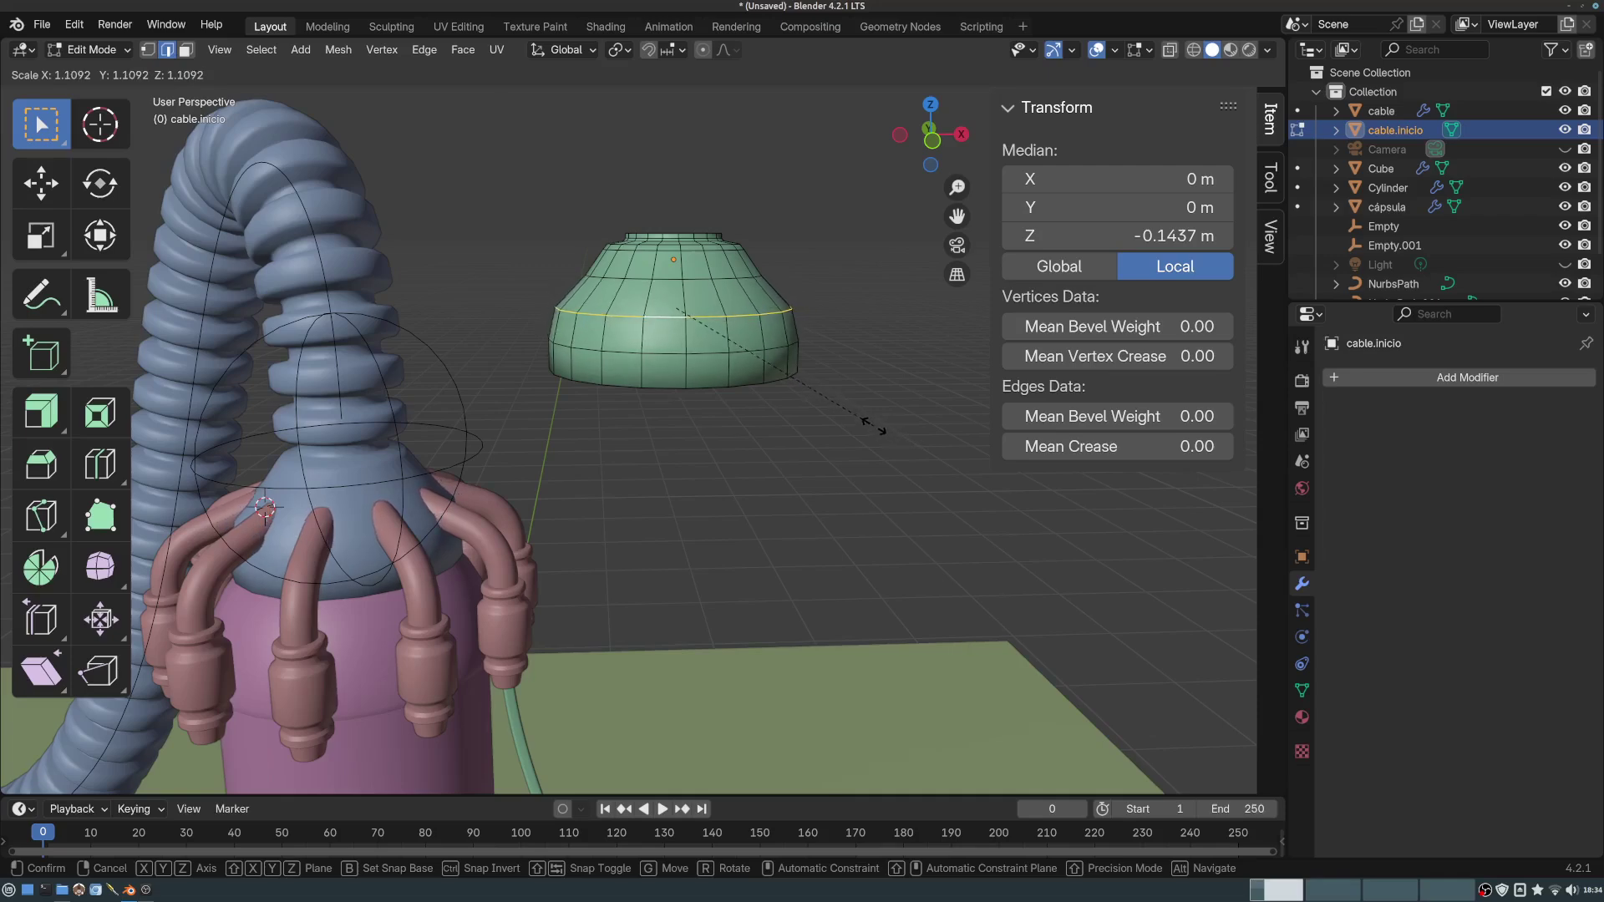
left_click(876, 413)
middle_click_drag(751, 227, 721, 391)
middle_click_drag(721, 391, 779, 294)
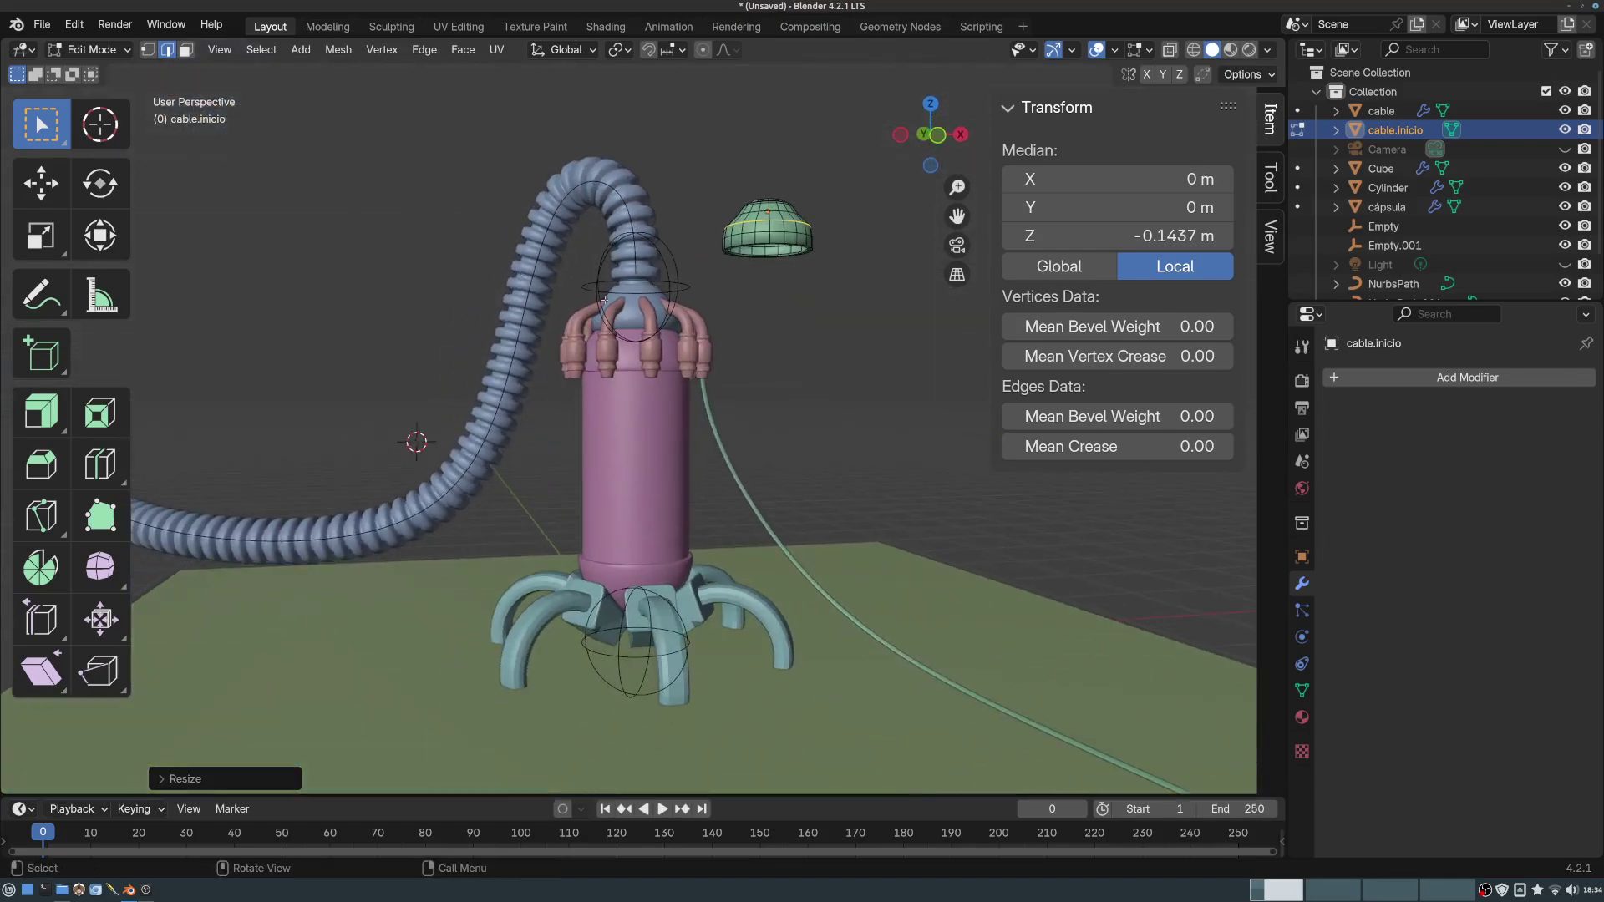
left_click(90, 52)
left_click(102, 72)
- Examine the capsule, its connector, the full length of the thick cable and the thin cable from several sides
scroll(714, 351, "down", 2)
middle_click_drag(751, 382, 601, 378, "shift")
middle_click_drag(602, 371, 609, 258)
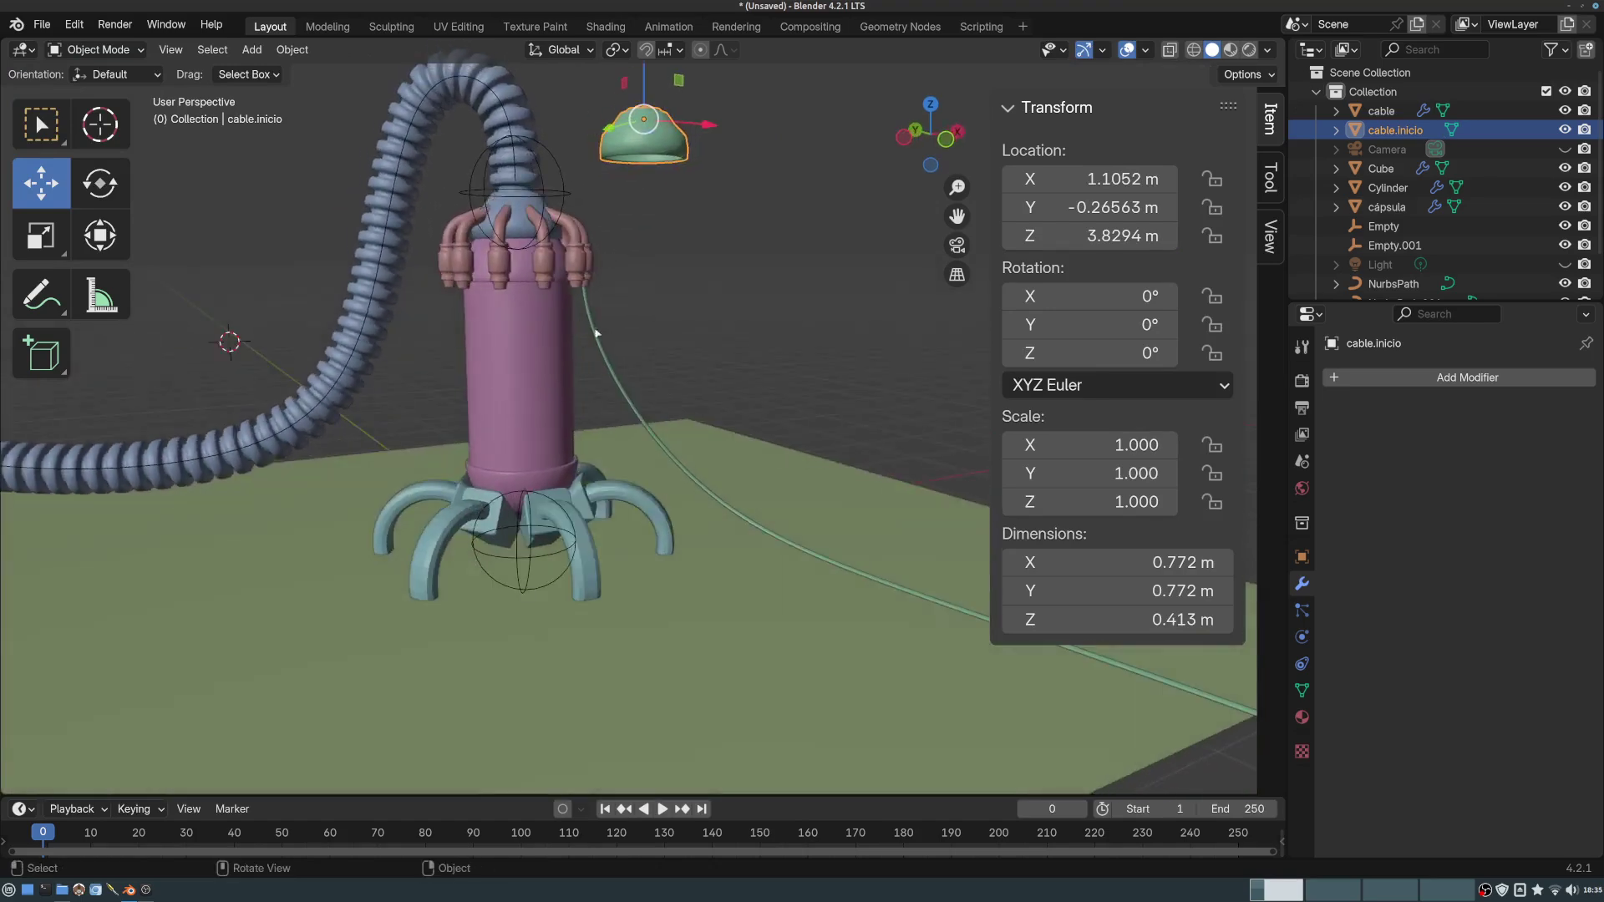
middle_click_drag(712, 311, 707, 329, "shift")
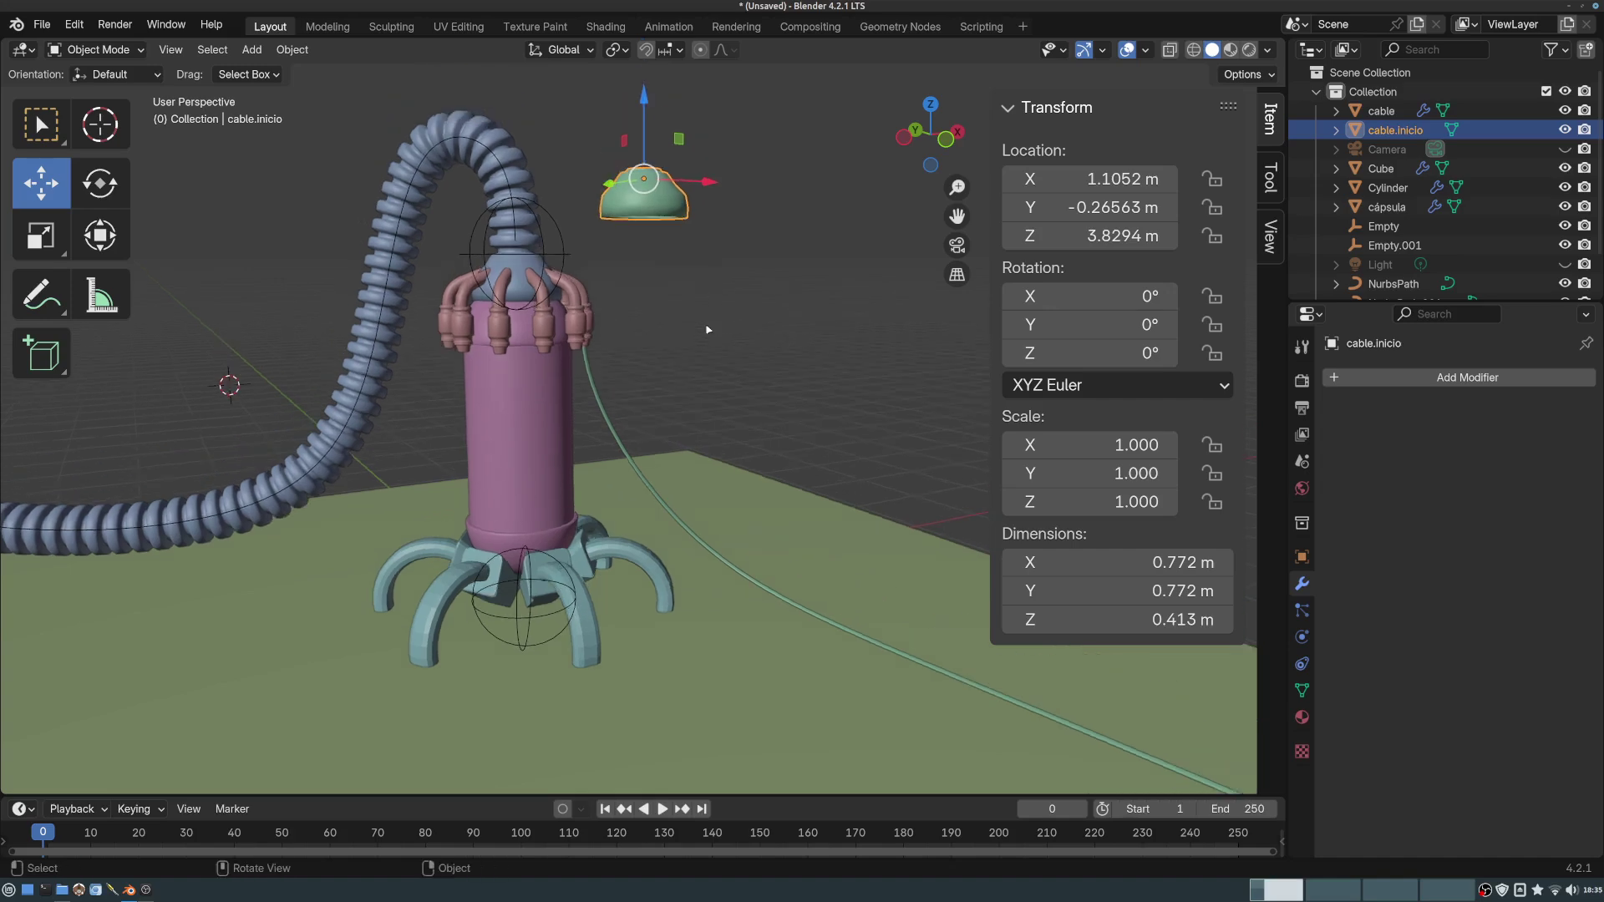
middle_click_drag(659, 430, 587, 340)
middle_click_drag(544, 396, 654, 384)
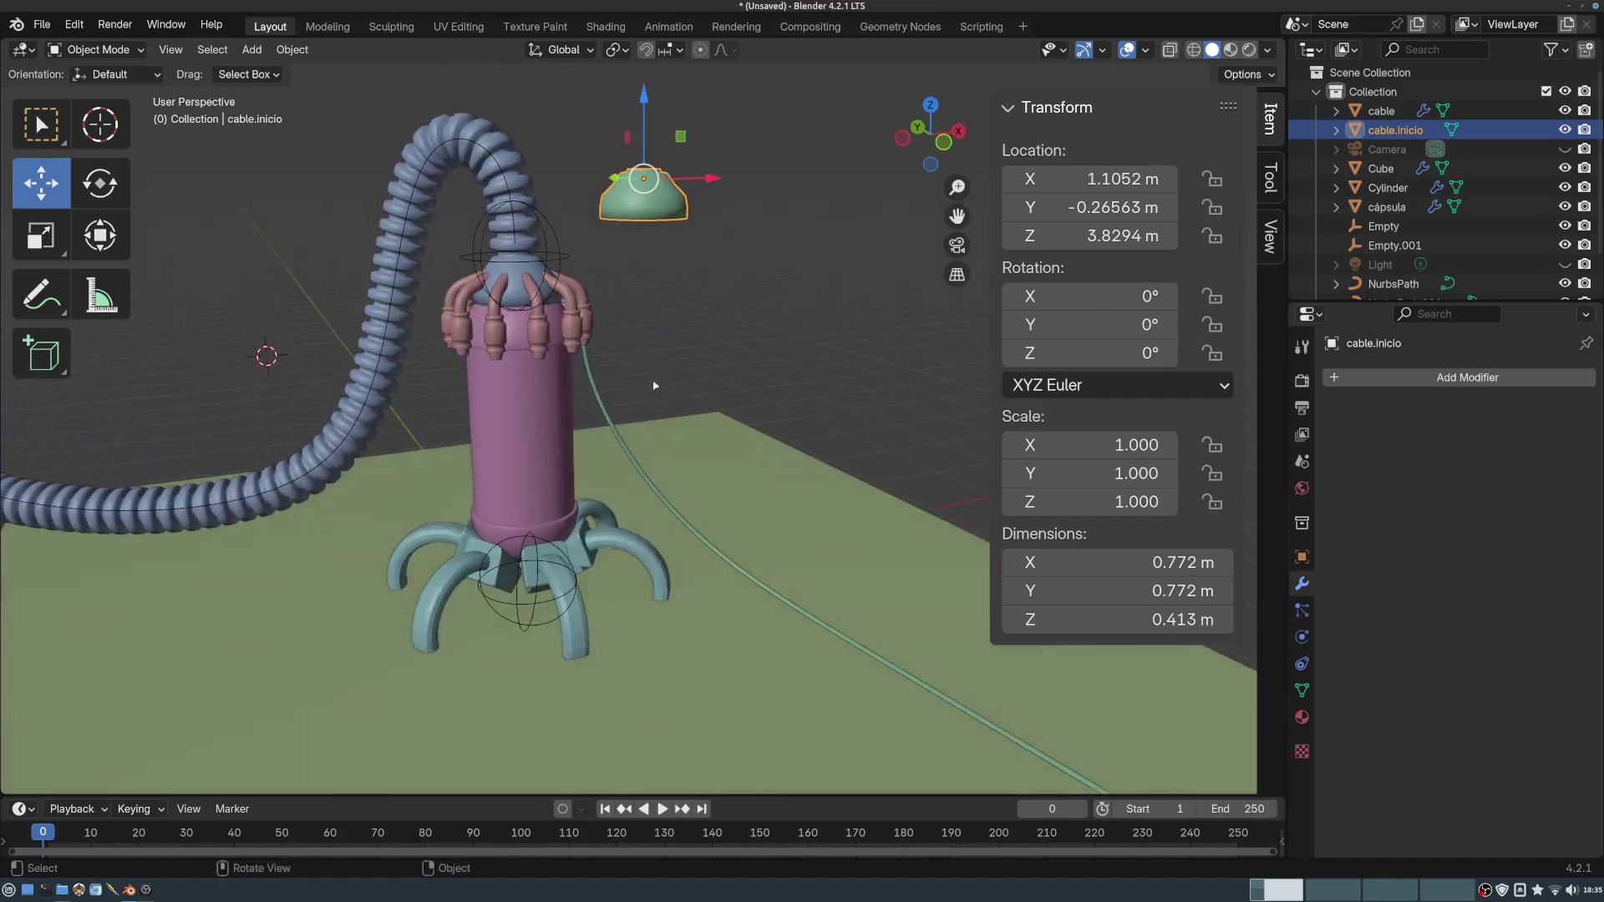
middle_click_drag(531, 304, 606, 340, "shift")
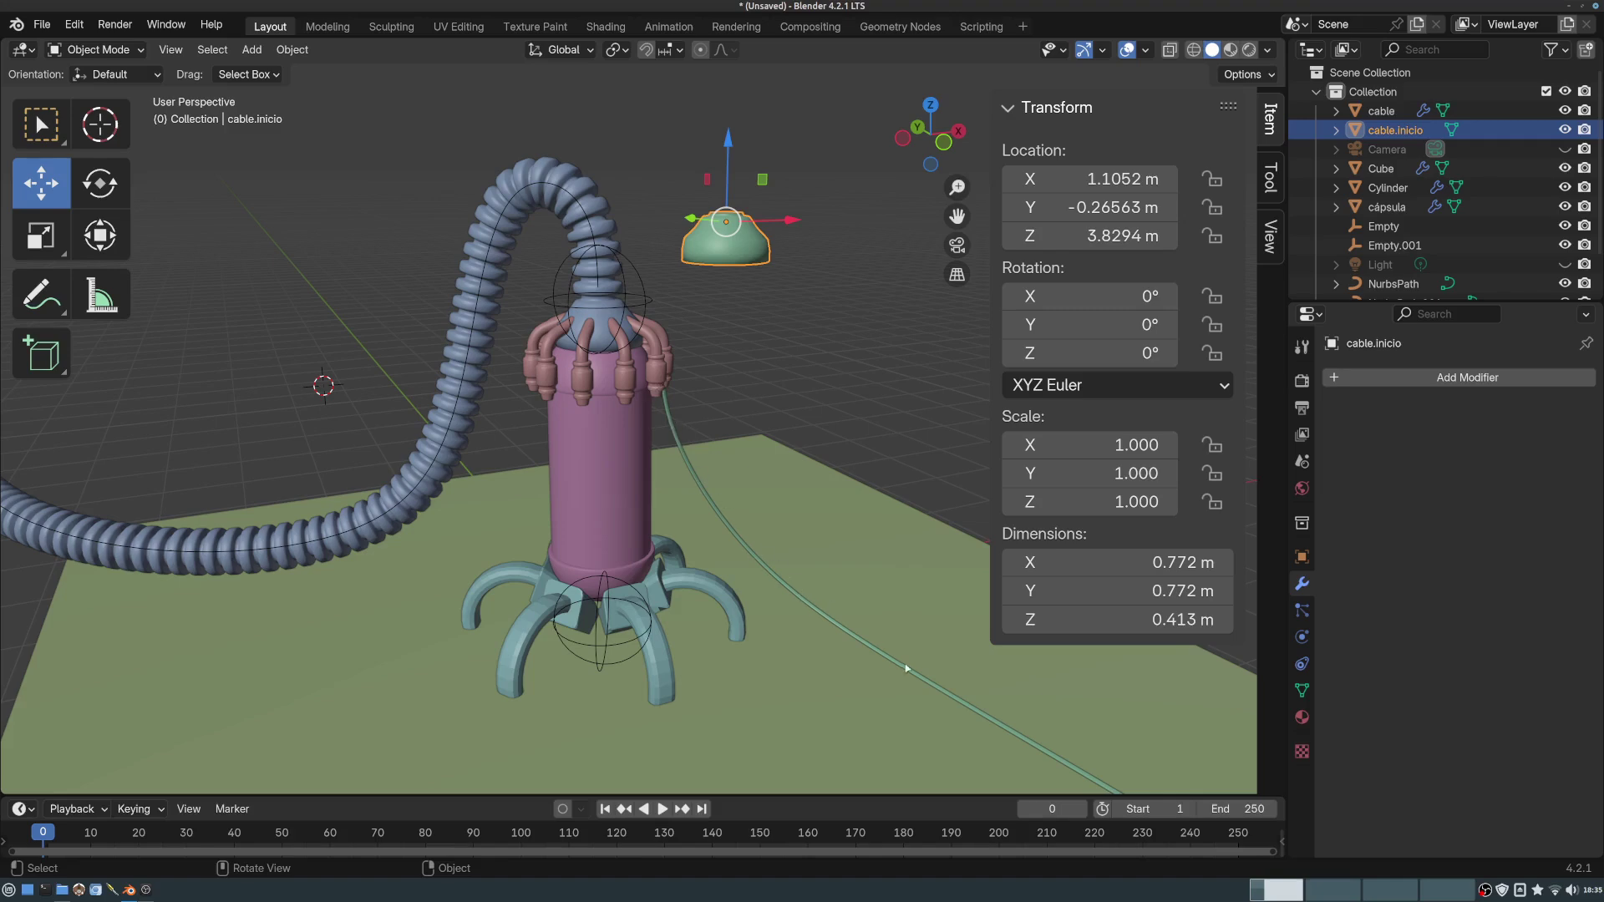
middle_click_drag(907, 668, 679, 376)
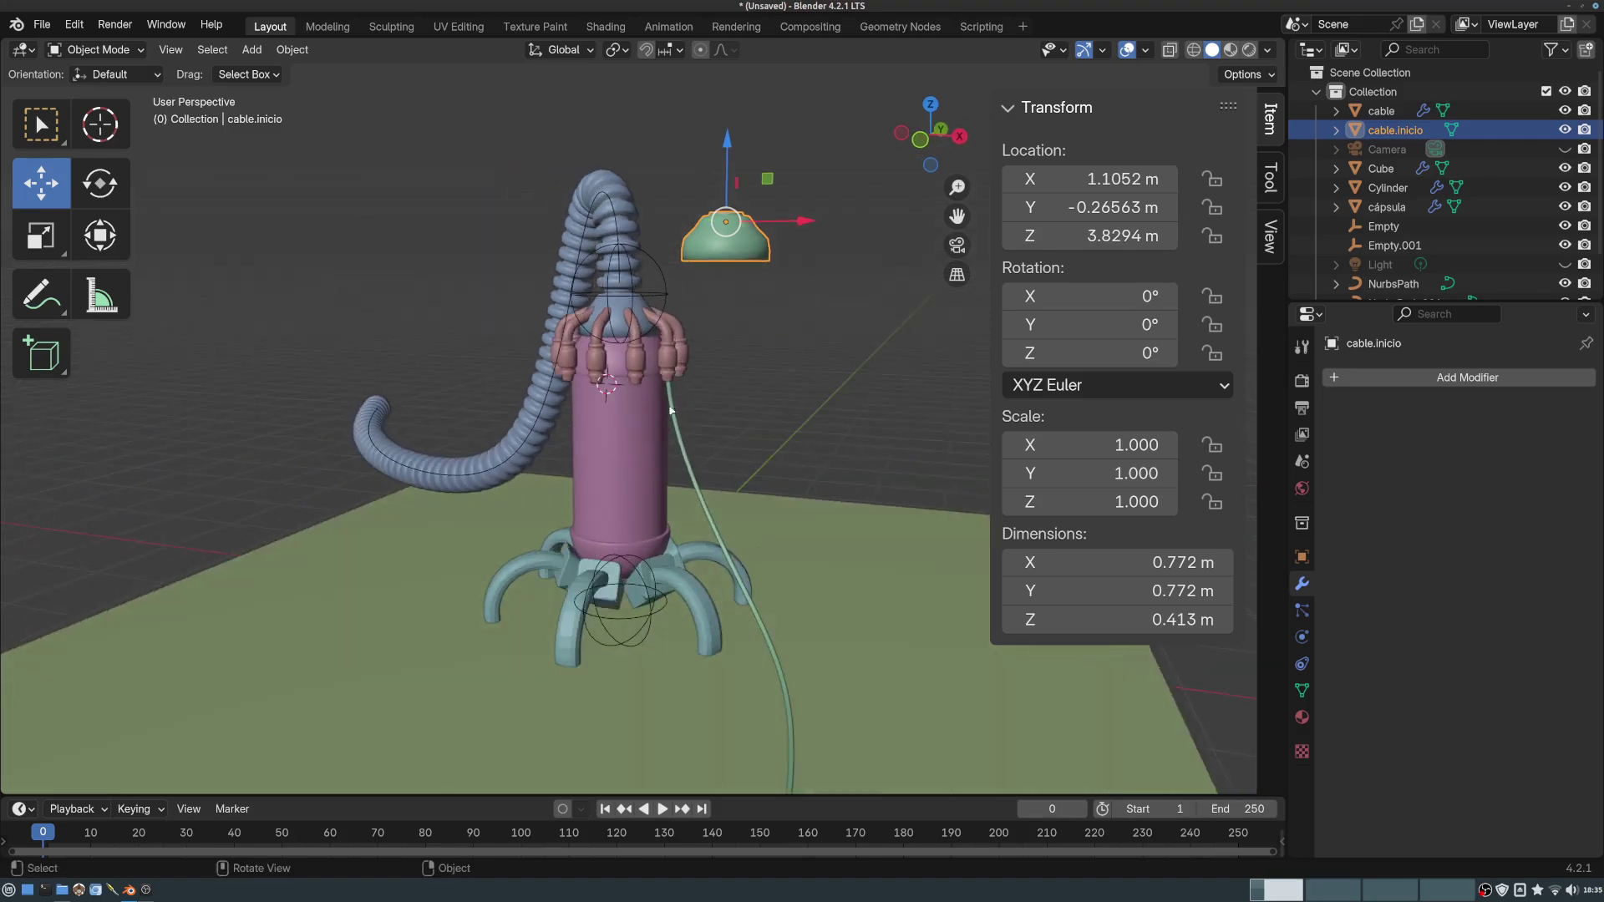
middle_click_drag(792, 618, 686, 494)
scroll(722, 385, "up", 5)
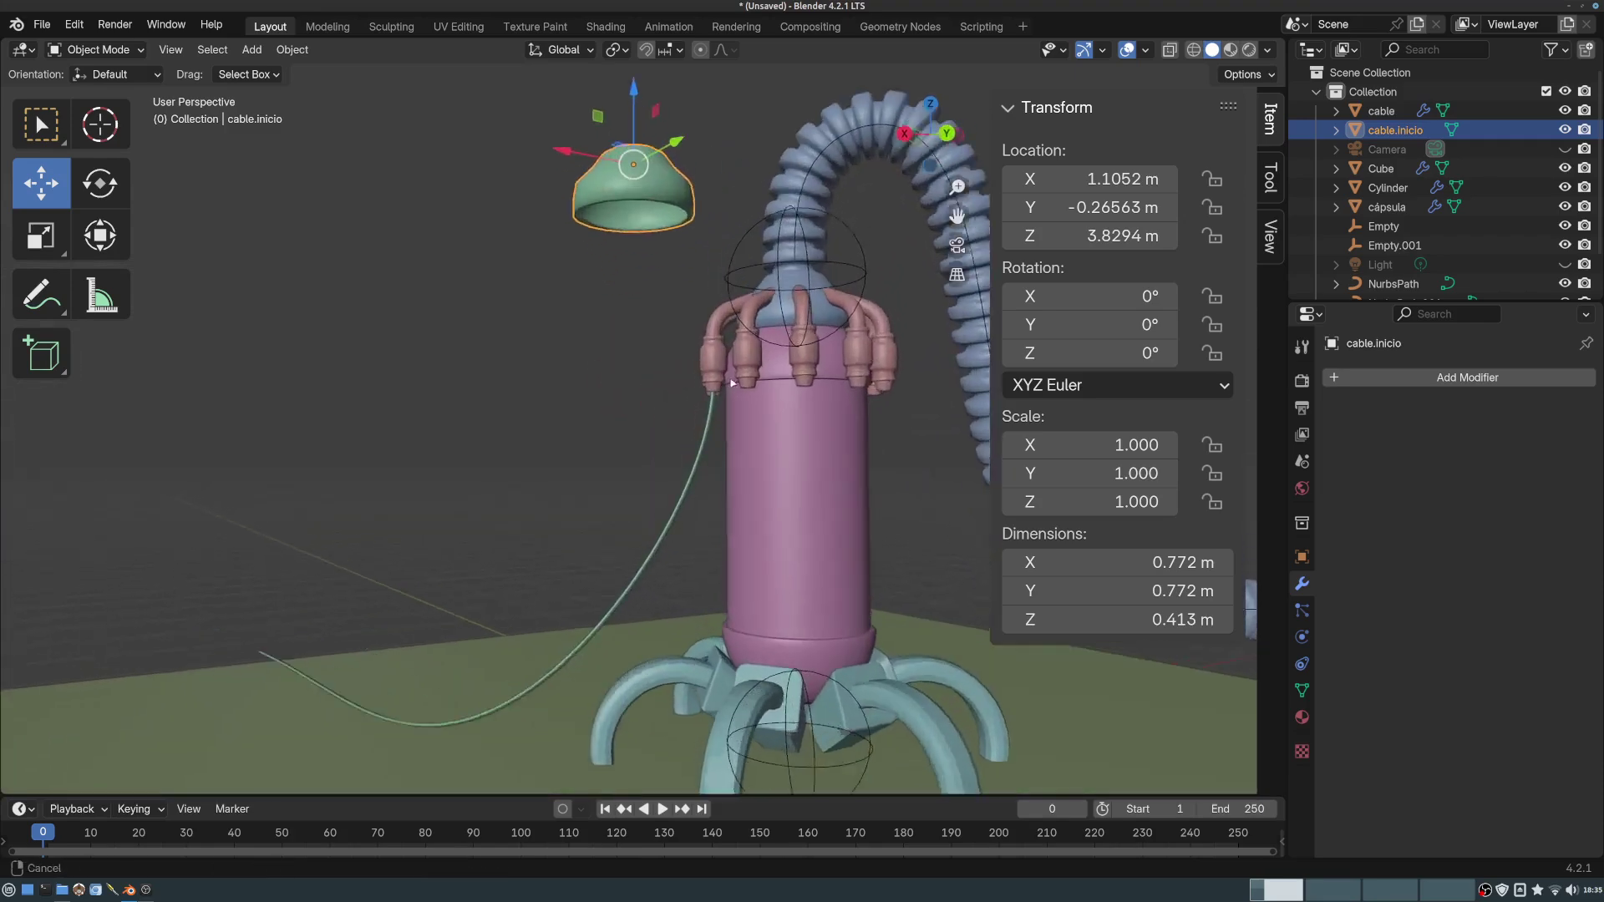
middle_click_drag(722, 386, 748, 415)
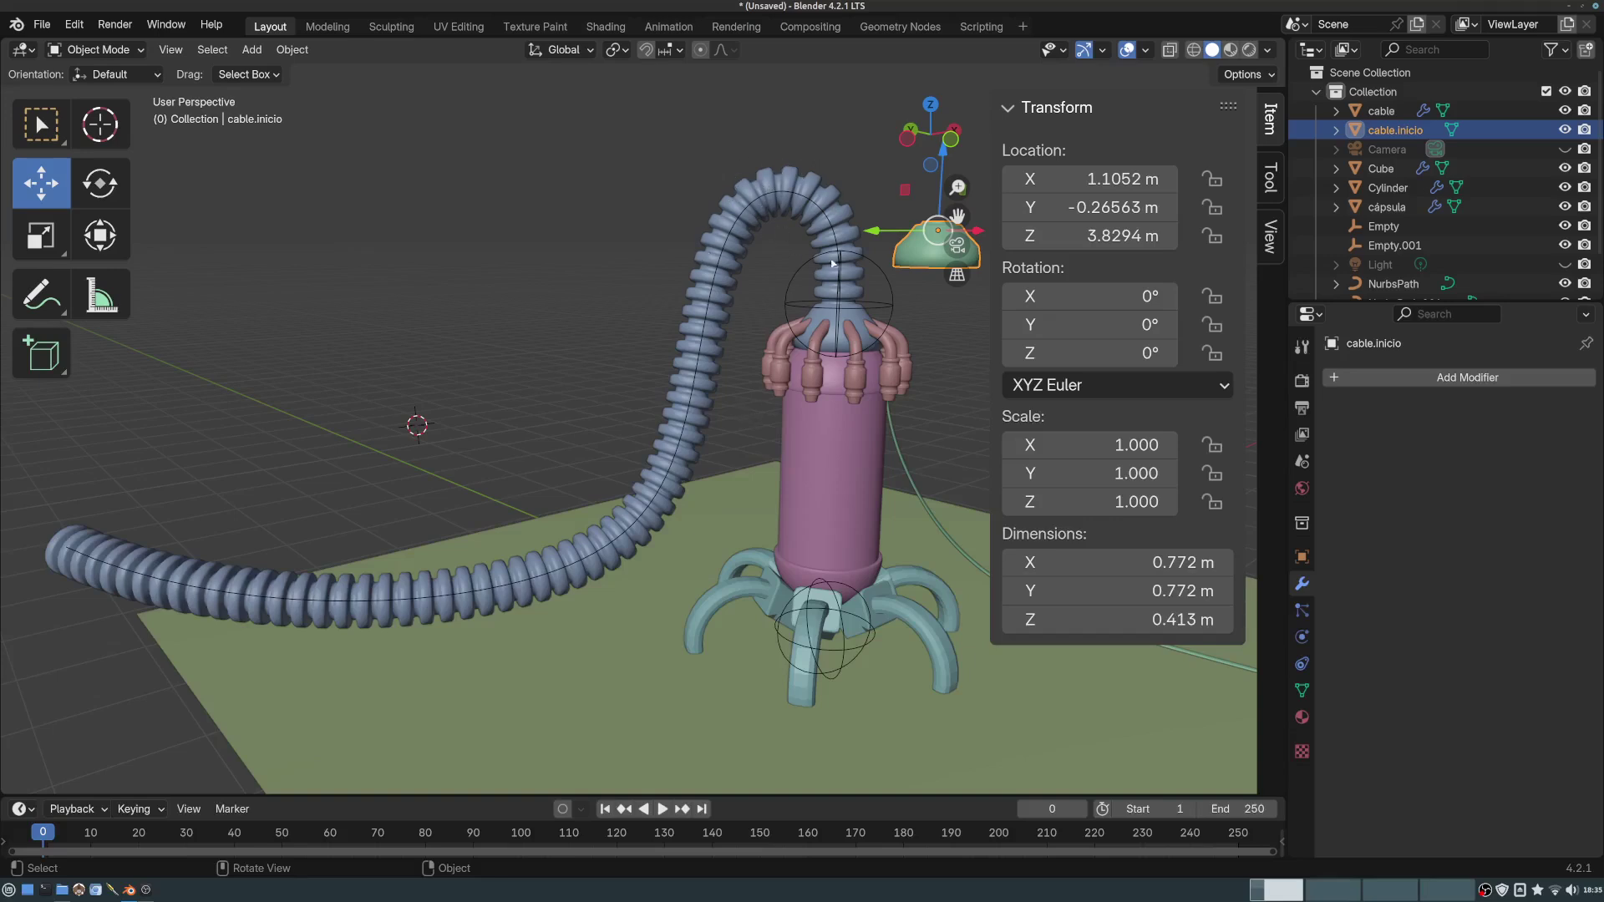
scroll(879, 315, "up", 3)
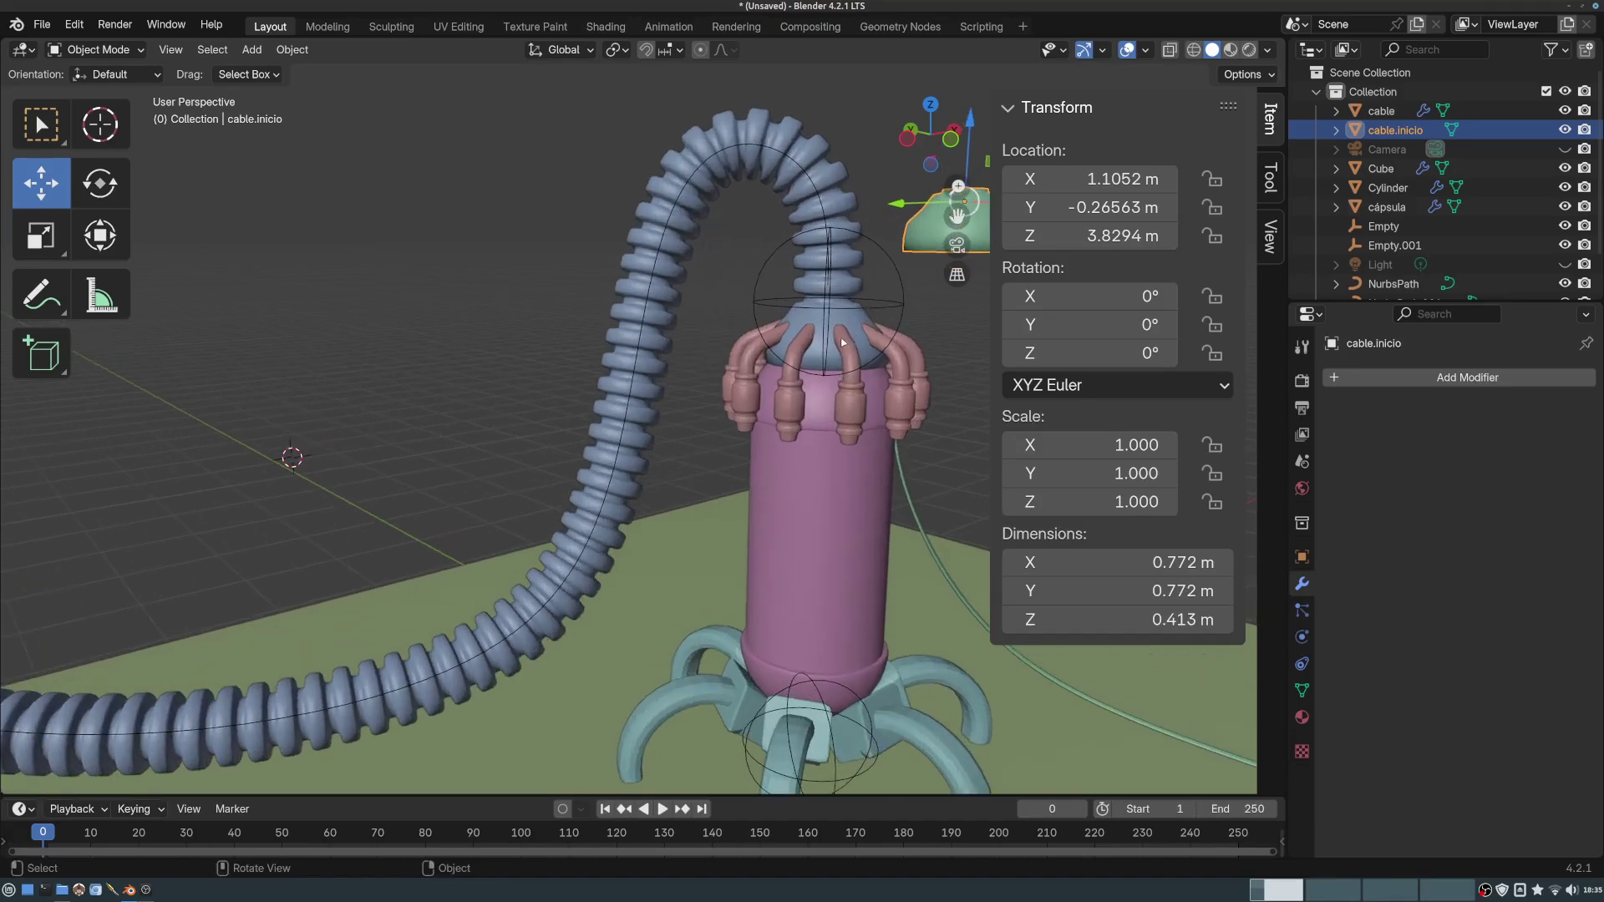
middle_click_drag(192, 635, 348, 580, "shift")
scroll(348, 579, "down", 1)
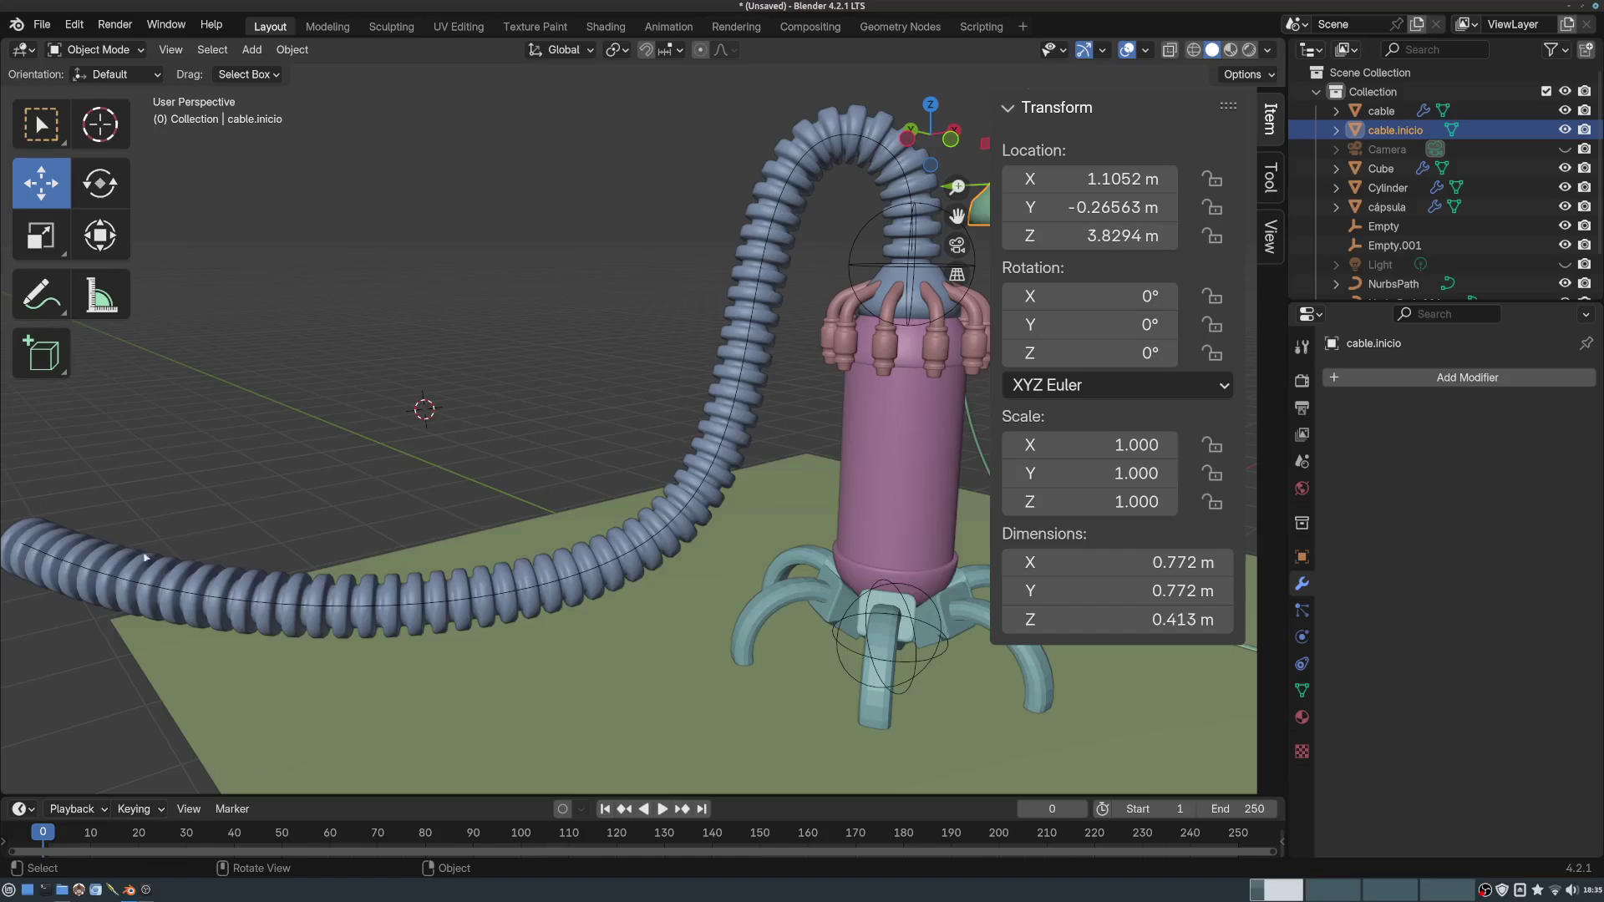
middle_click_drag(138, 560, 359, 511)
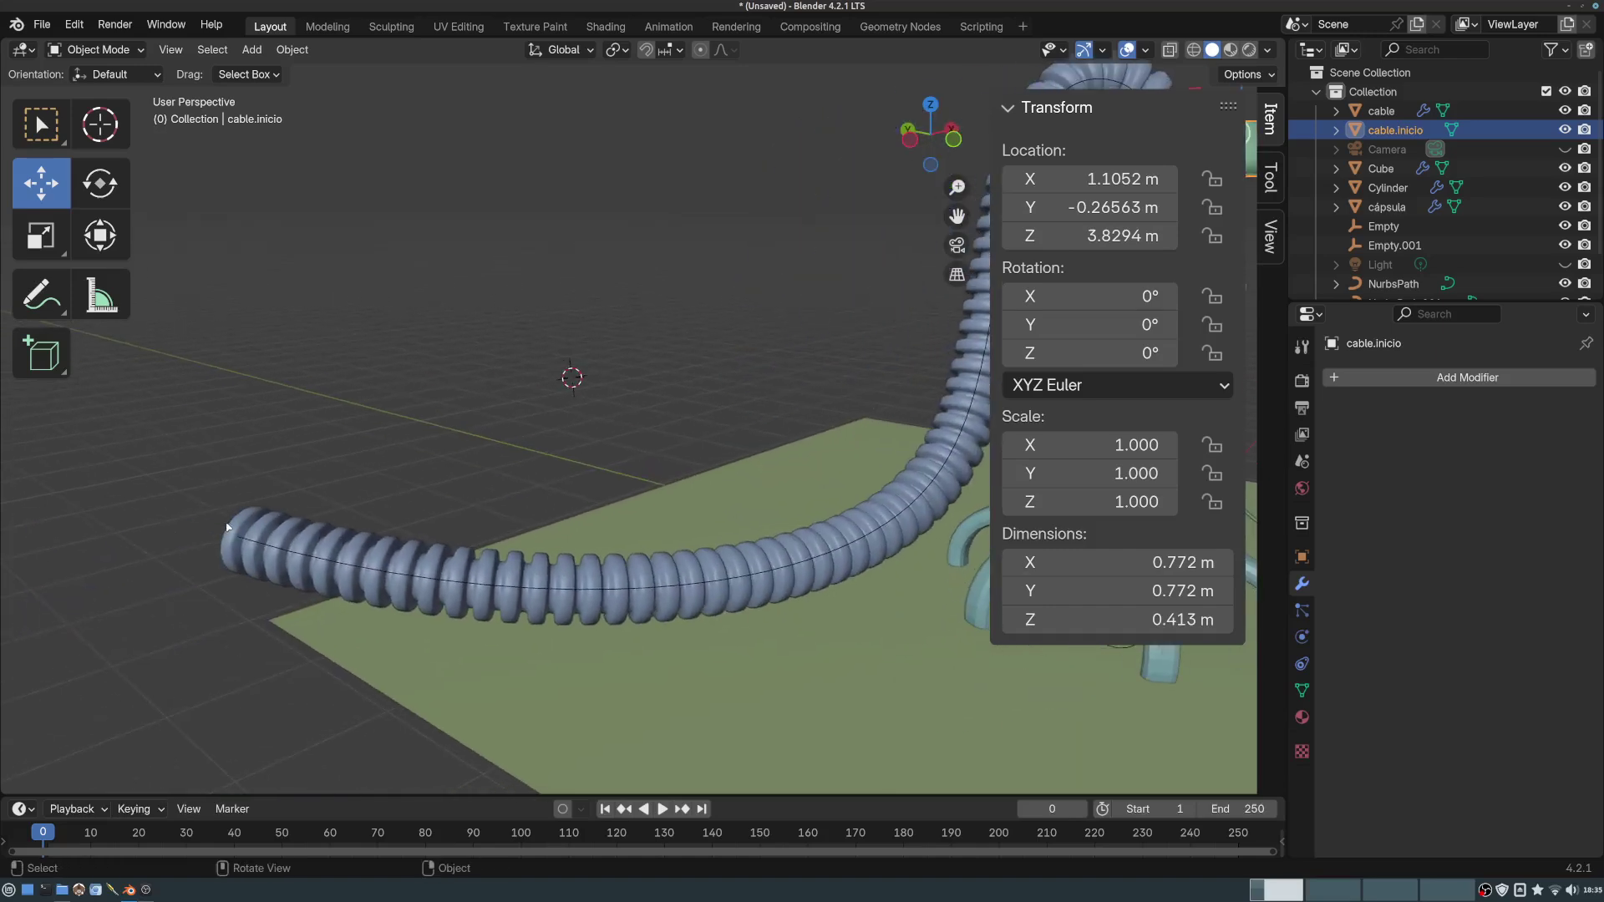
middle_click_drag(597, 451, 735, 442)
scroll(735, 442, "down", 2)
middle_click_drag(735, 442, 415, 465, "shift")
scroll(415, 465, "down", 2)
middle_click_drag(534, 426, 668, 427)
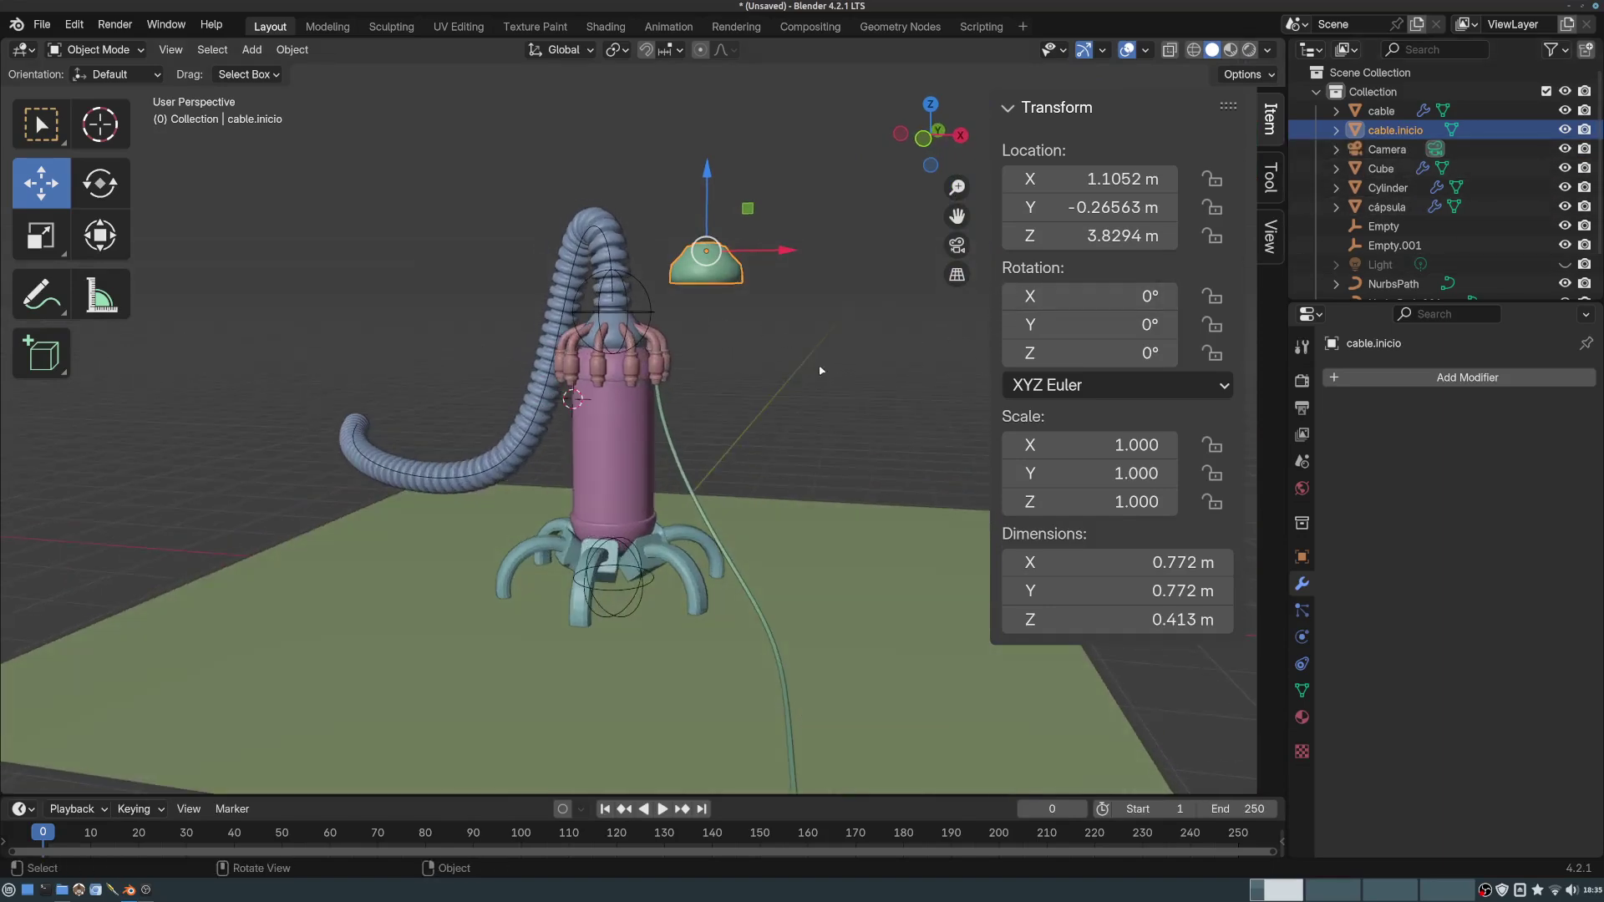
- Look through the scene camera and select it
key("KP_0")
middle_click_drag(769, 429, 761, 500, "shift")
left_click(812, 308)
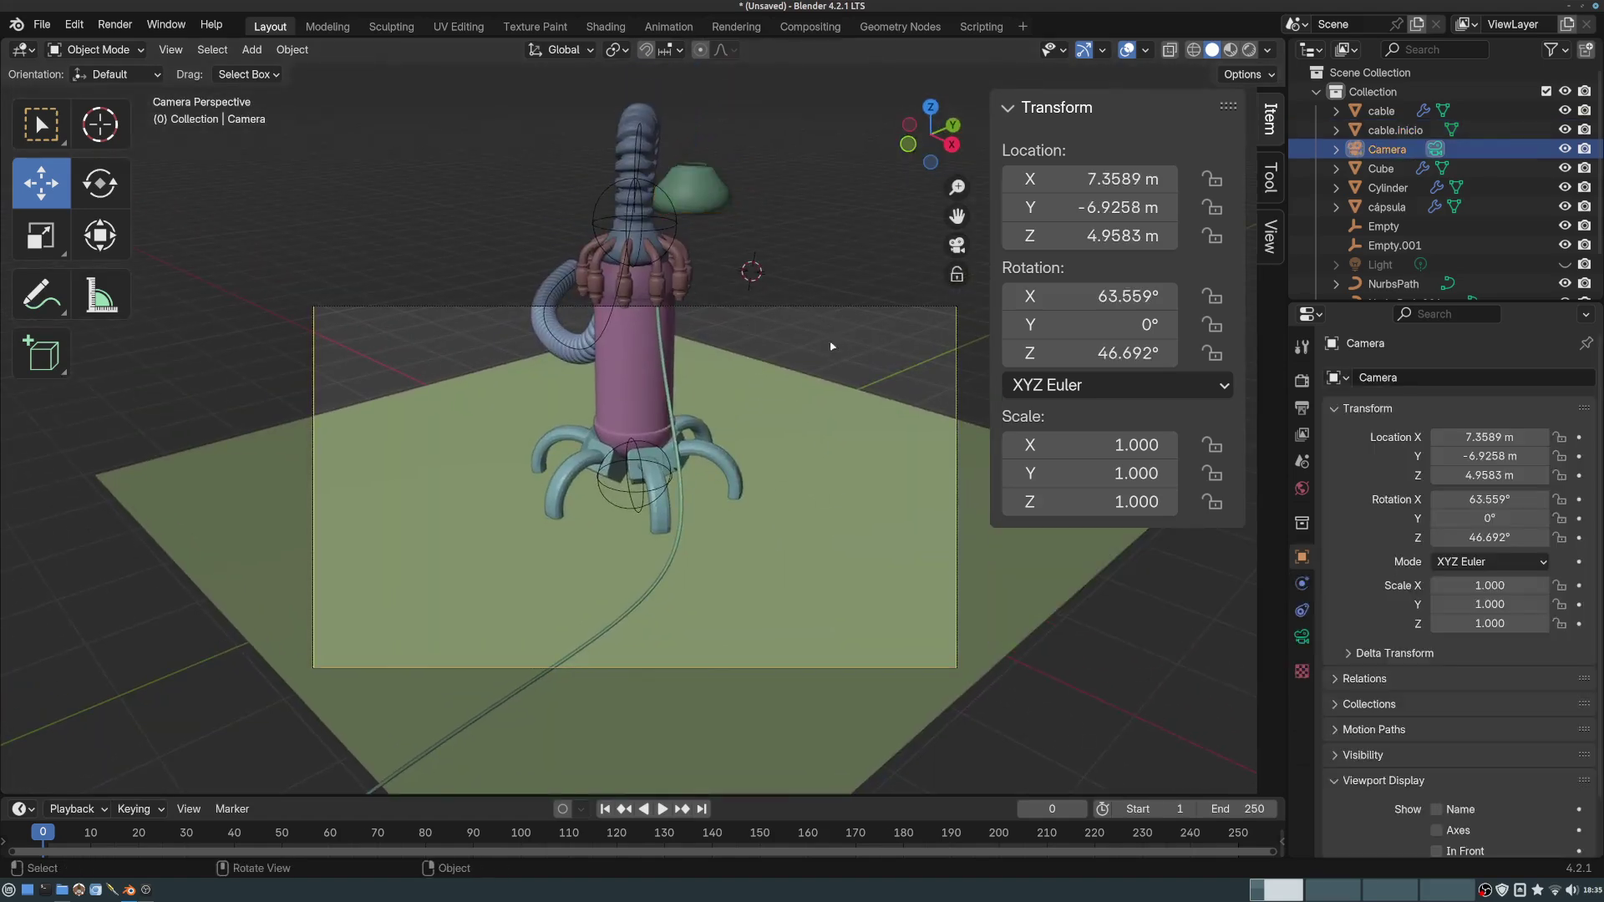
- Rotate the camera to about 8.8° on Z and move it to about X 1.33, Y -8.55, Z 5.69 m, framing the capsule
key("r")
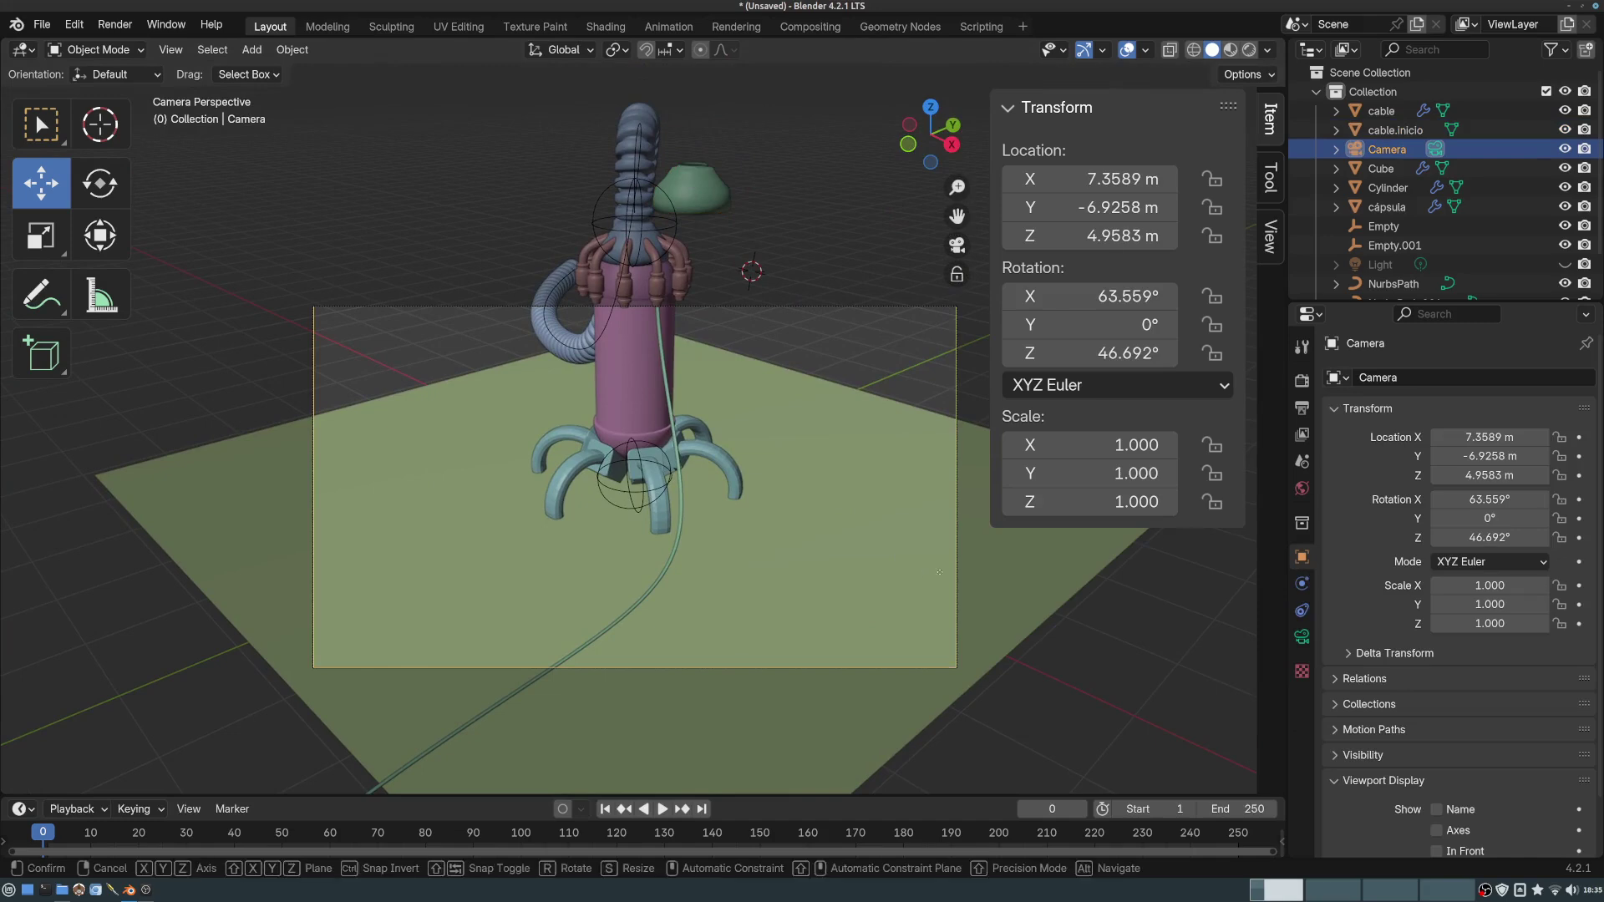
key("z")
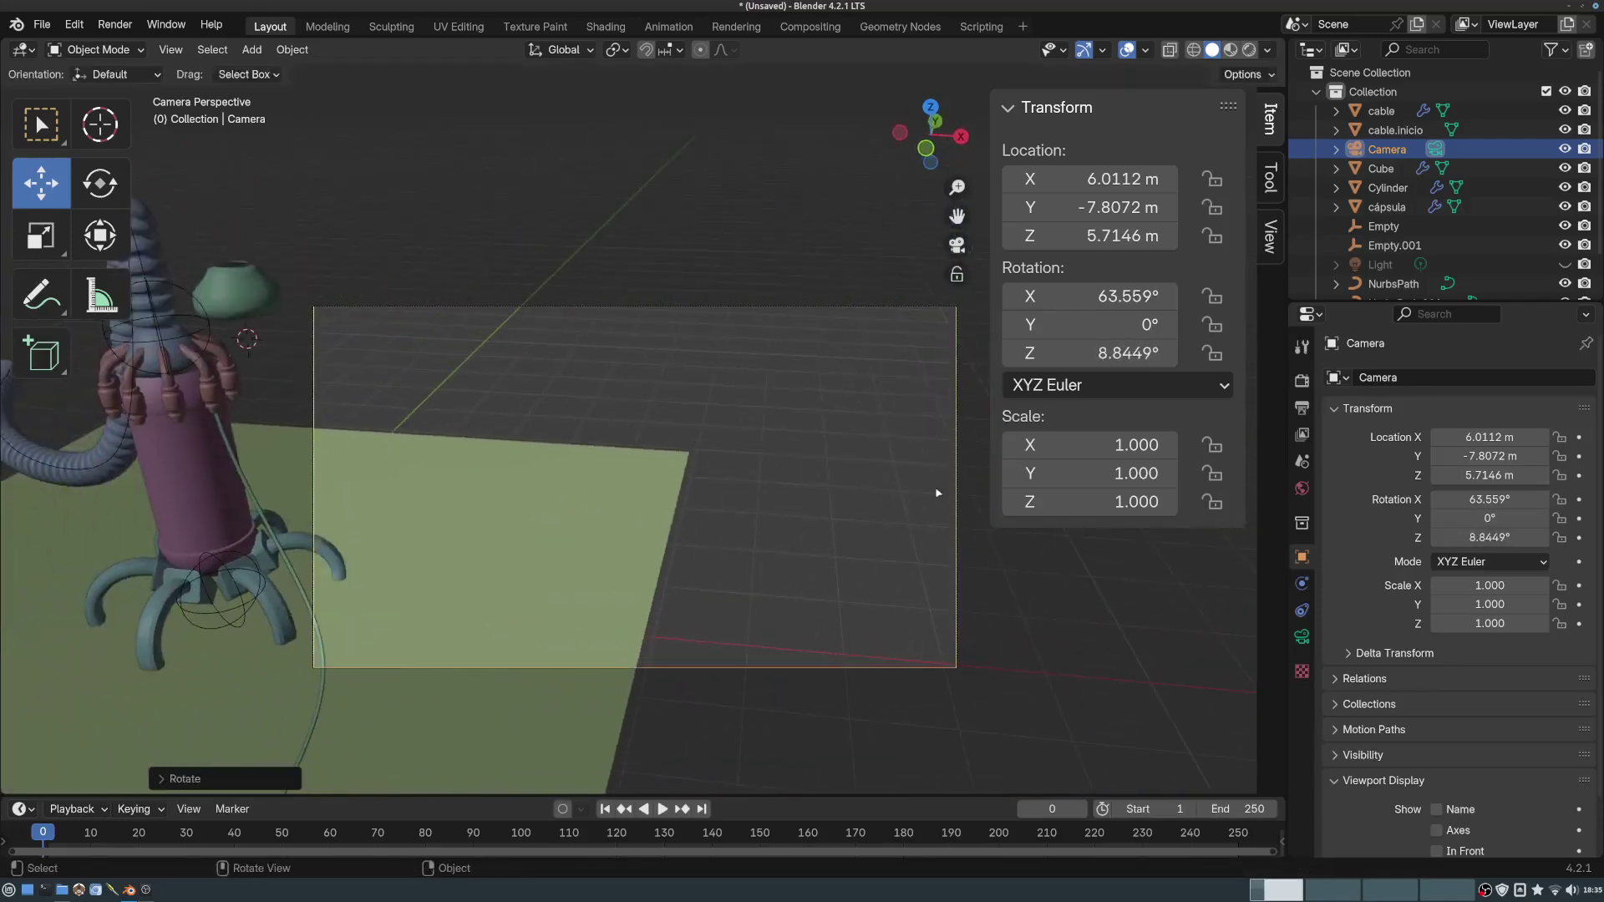
key("Return")
key("g")
left_click(317, 558)
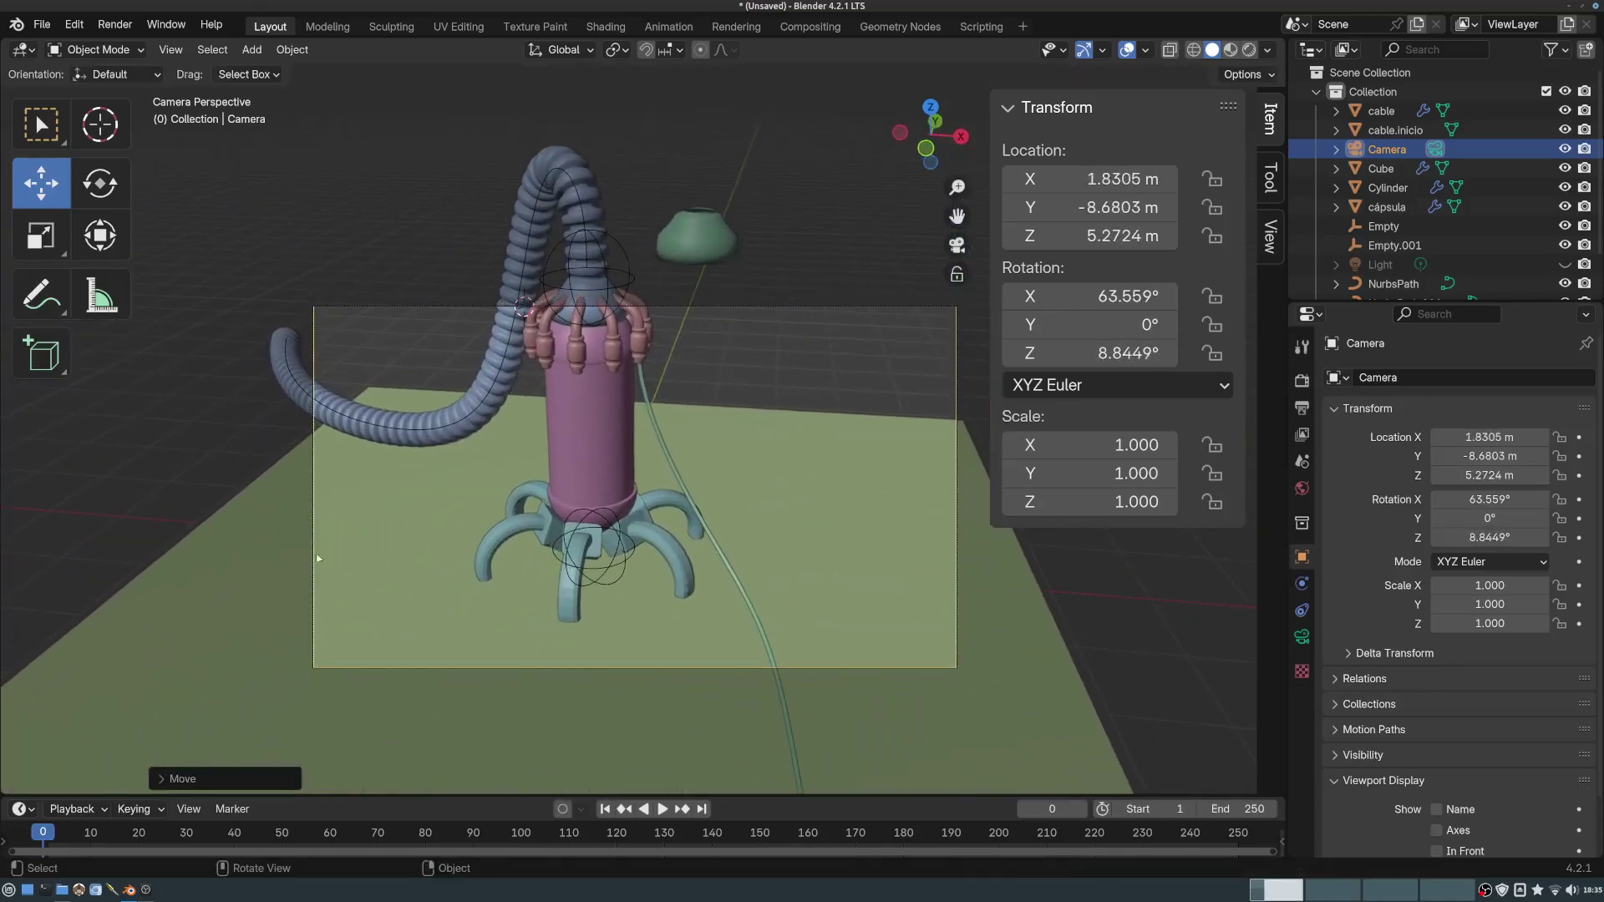
key("g")
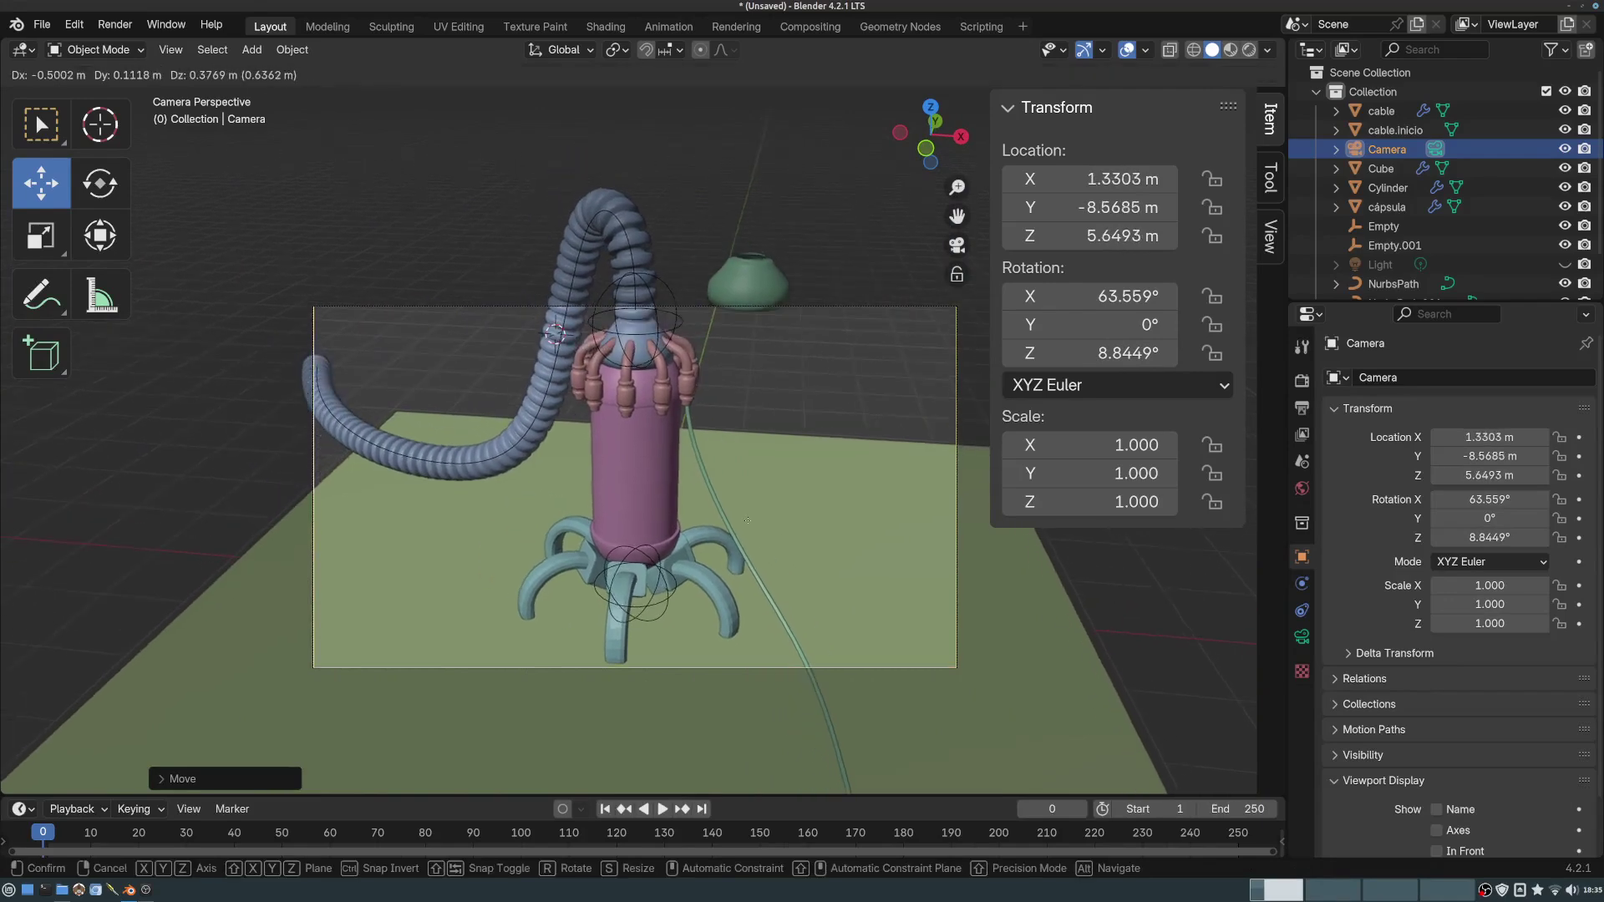
left_click(749, 516)
middle_click_drag(769, 577, 758, 514, "ctrl")
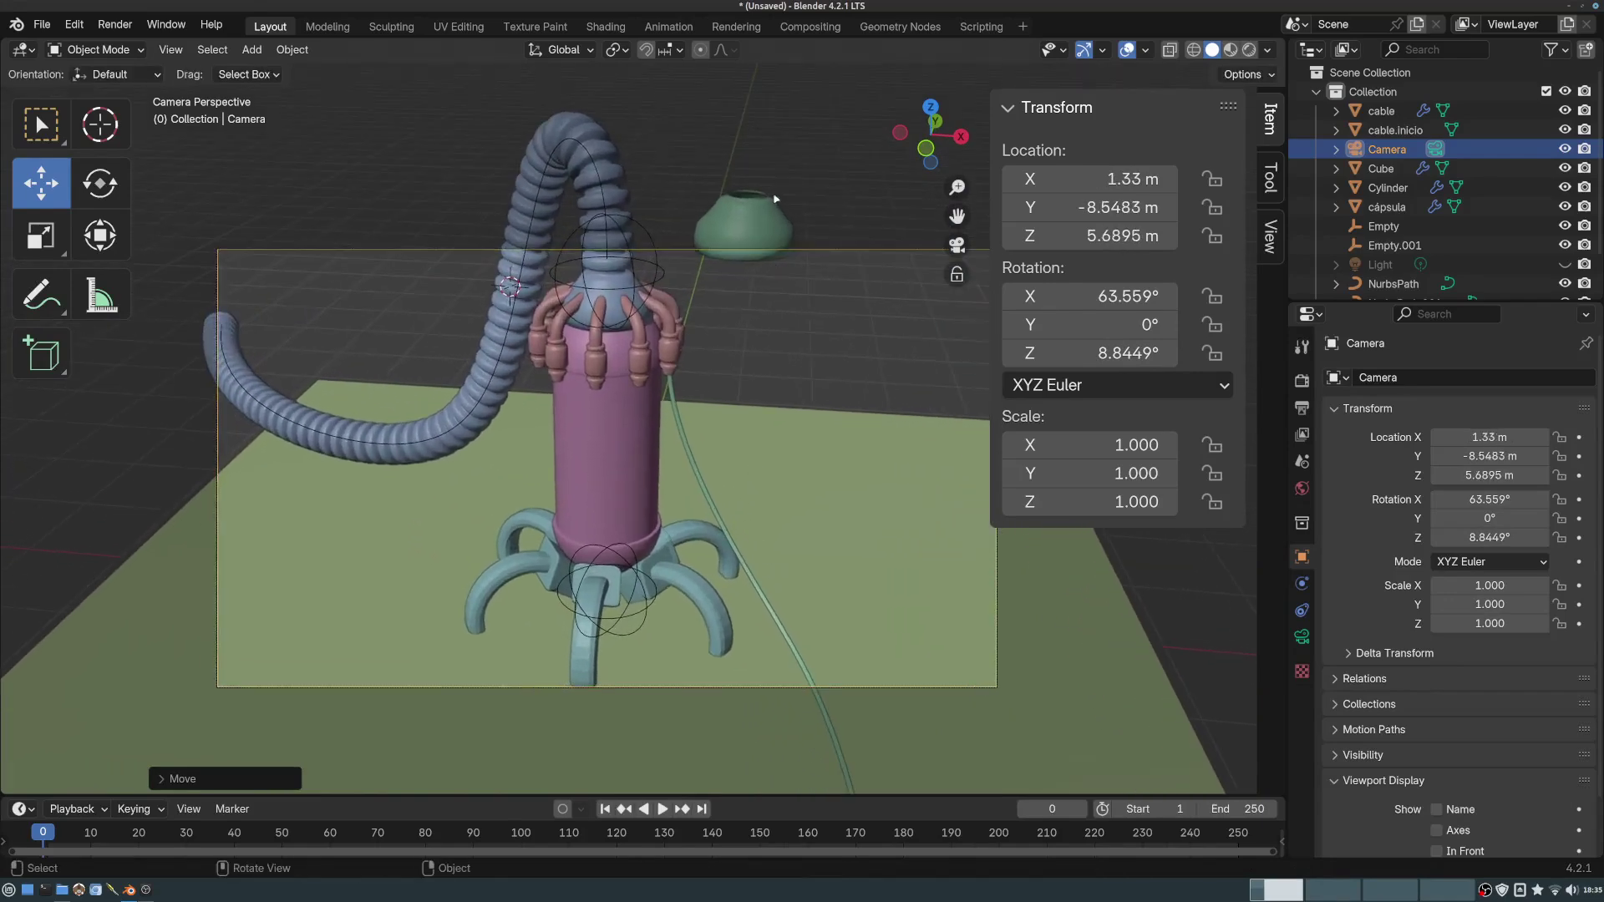
- Hide the loose green start-cap object cable.inicio from both viewport and renders, and hide the transform values
left_click(764, 246)
key("h")
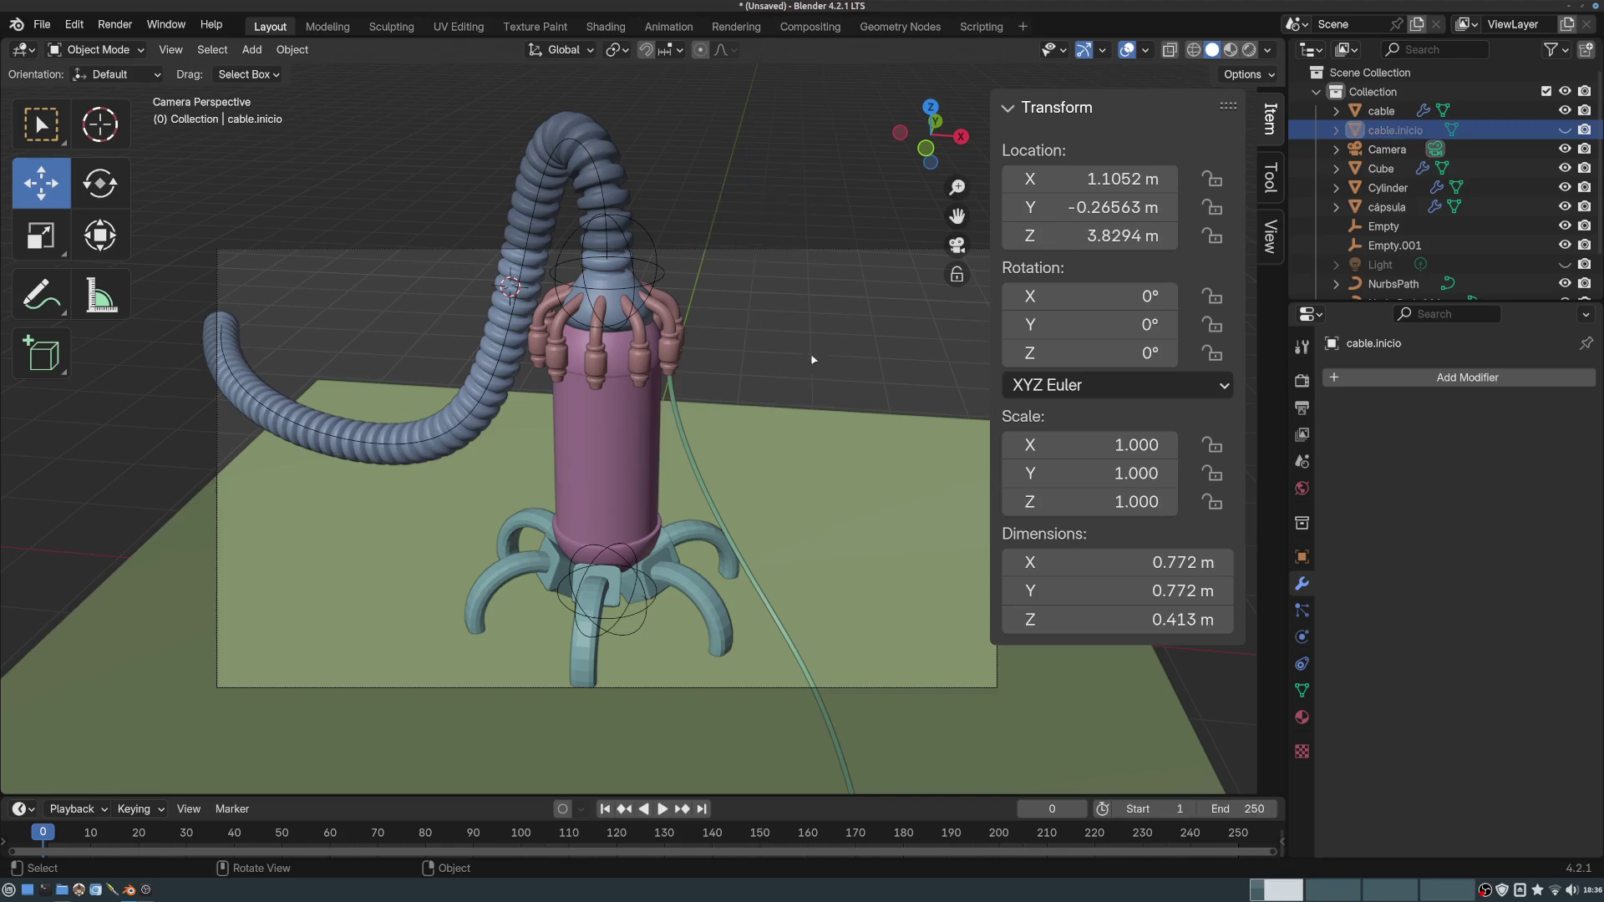
left_click(1583, 129)
key("n")
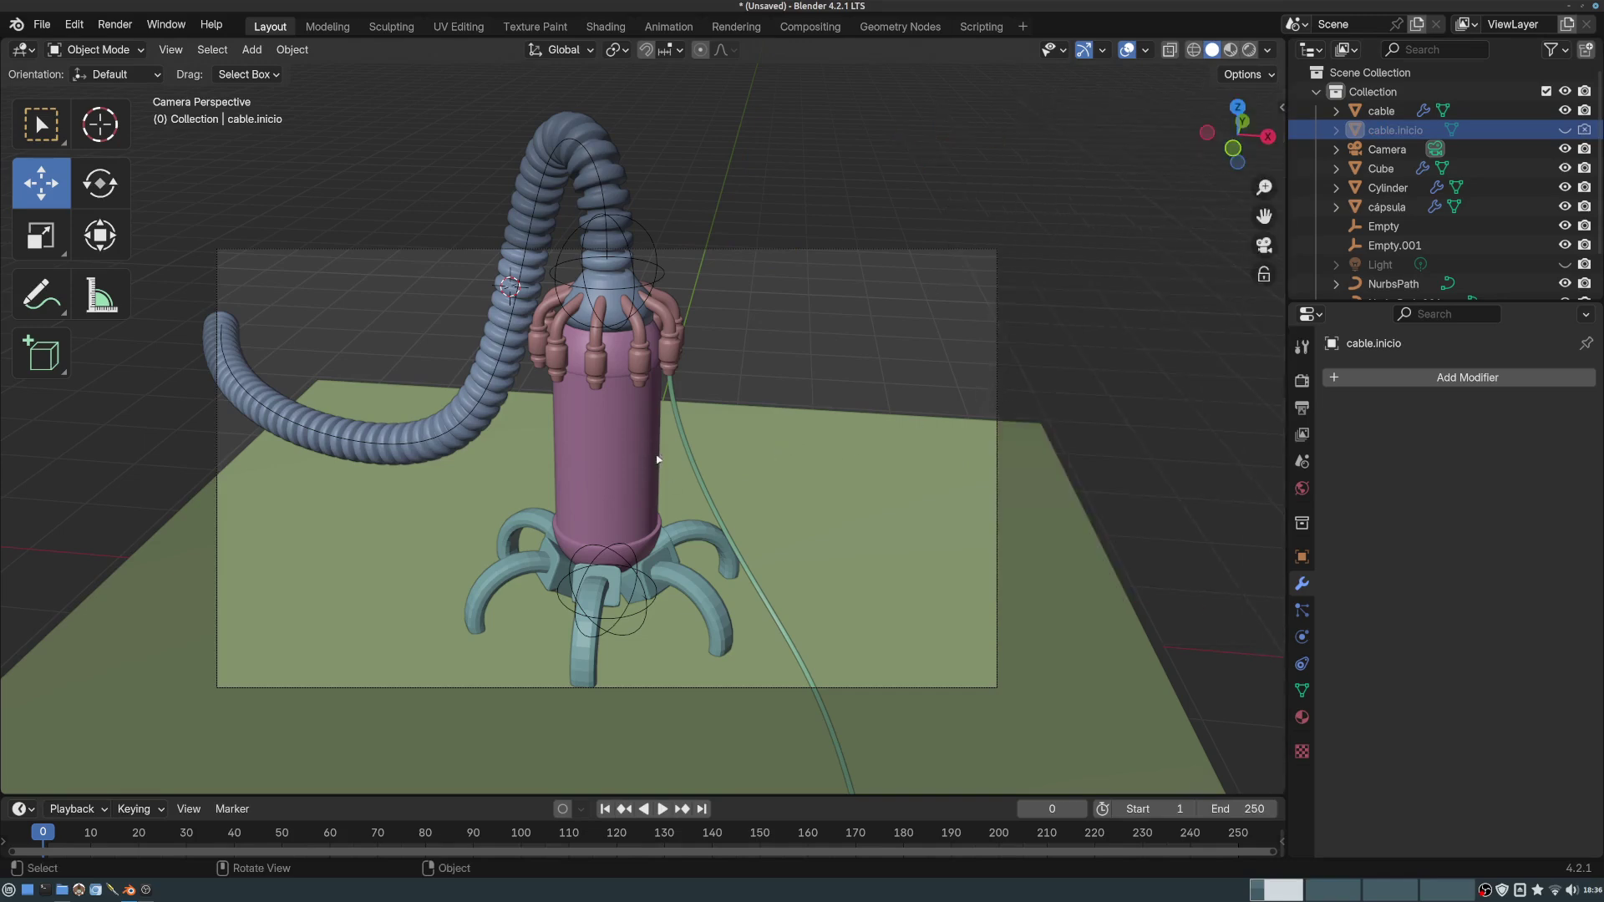